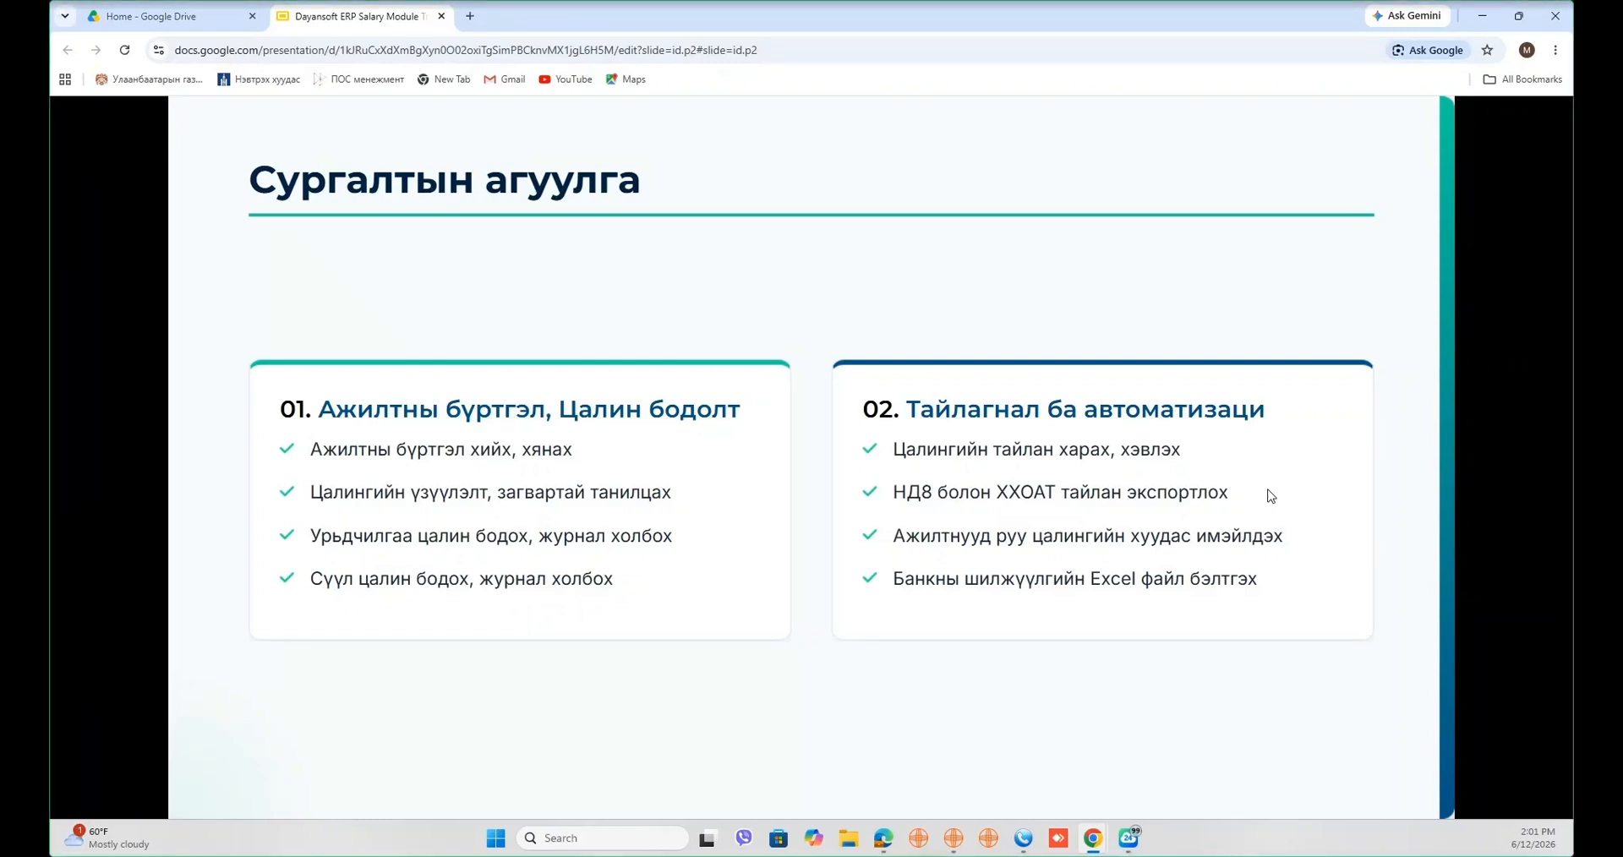
- Advance past the employee registration slide to slide 2, 'Цалингийн үзүүлэлт болон загвар'
key(Right)
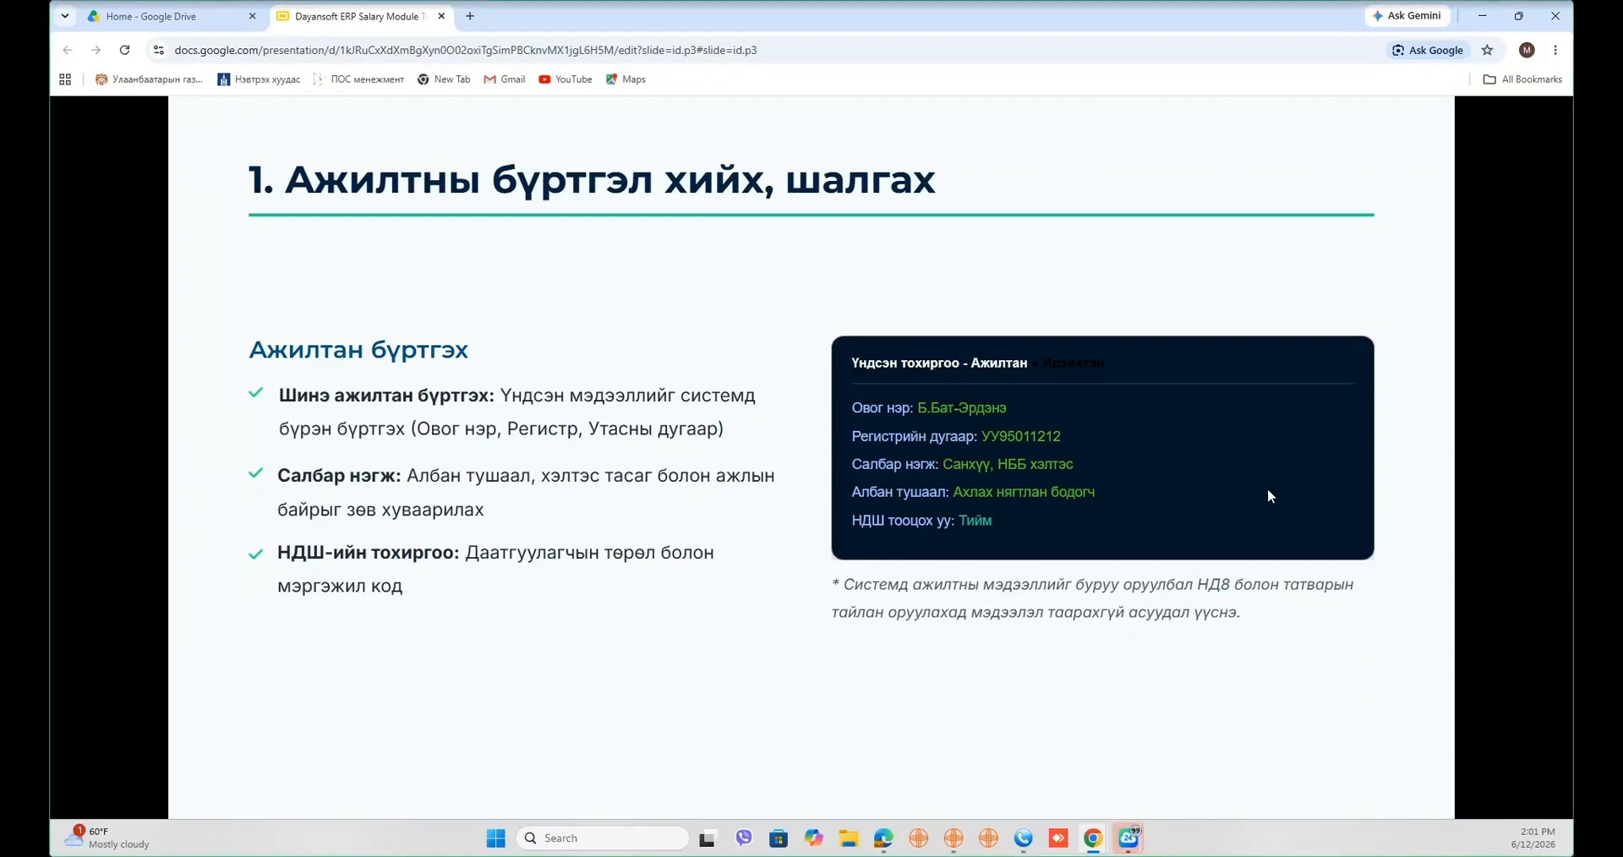
key(Right)
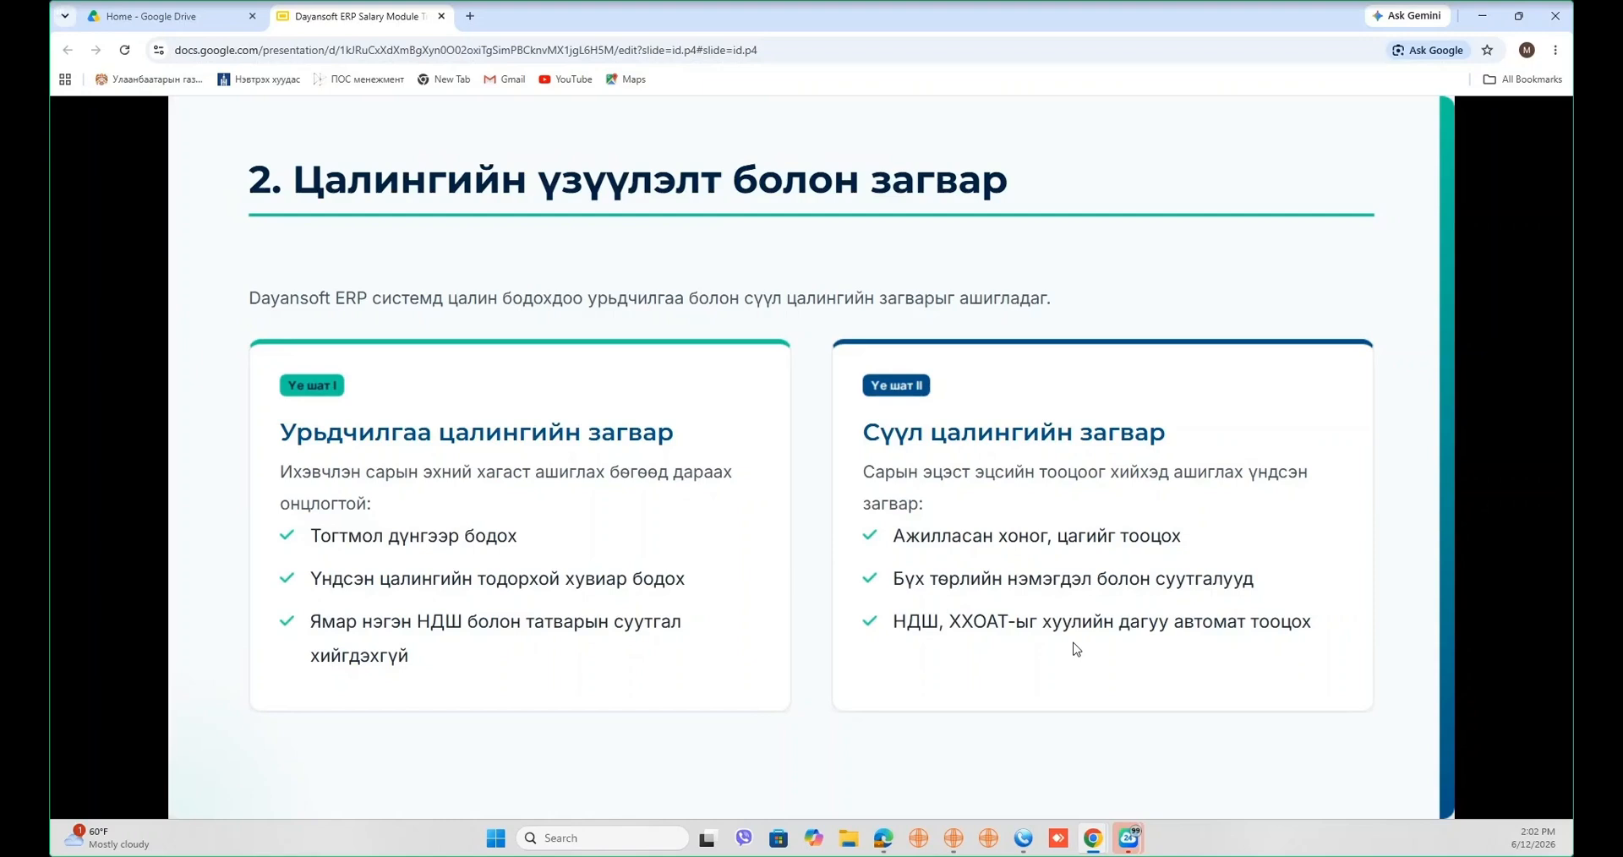
- Step through the advance, final-salary, report, НД8/ХХОАТ, e-mail and bank slides to Q&A, then back to bank transfer
key(Right)
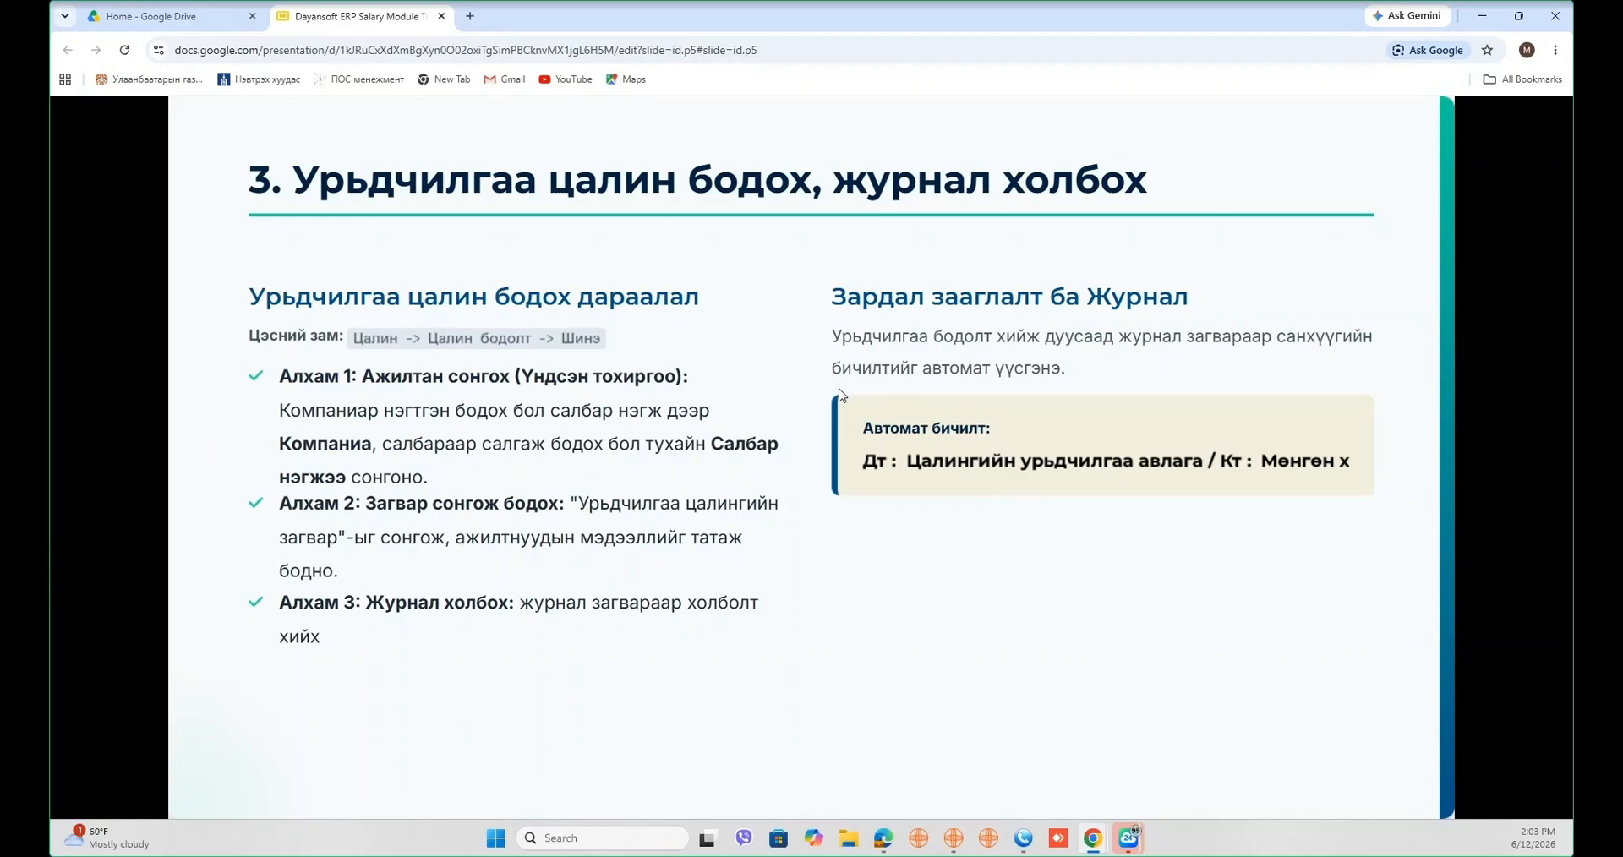
key(Right)
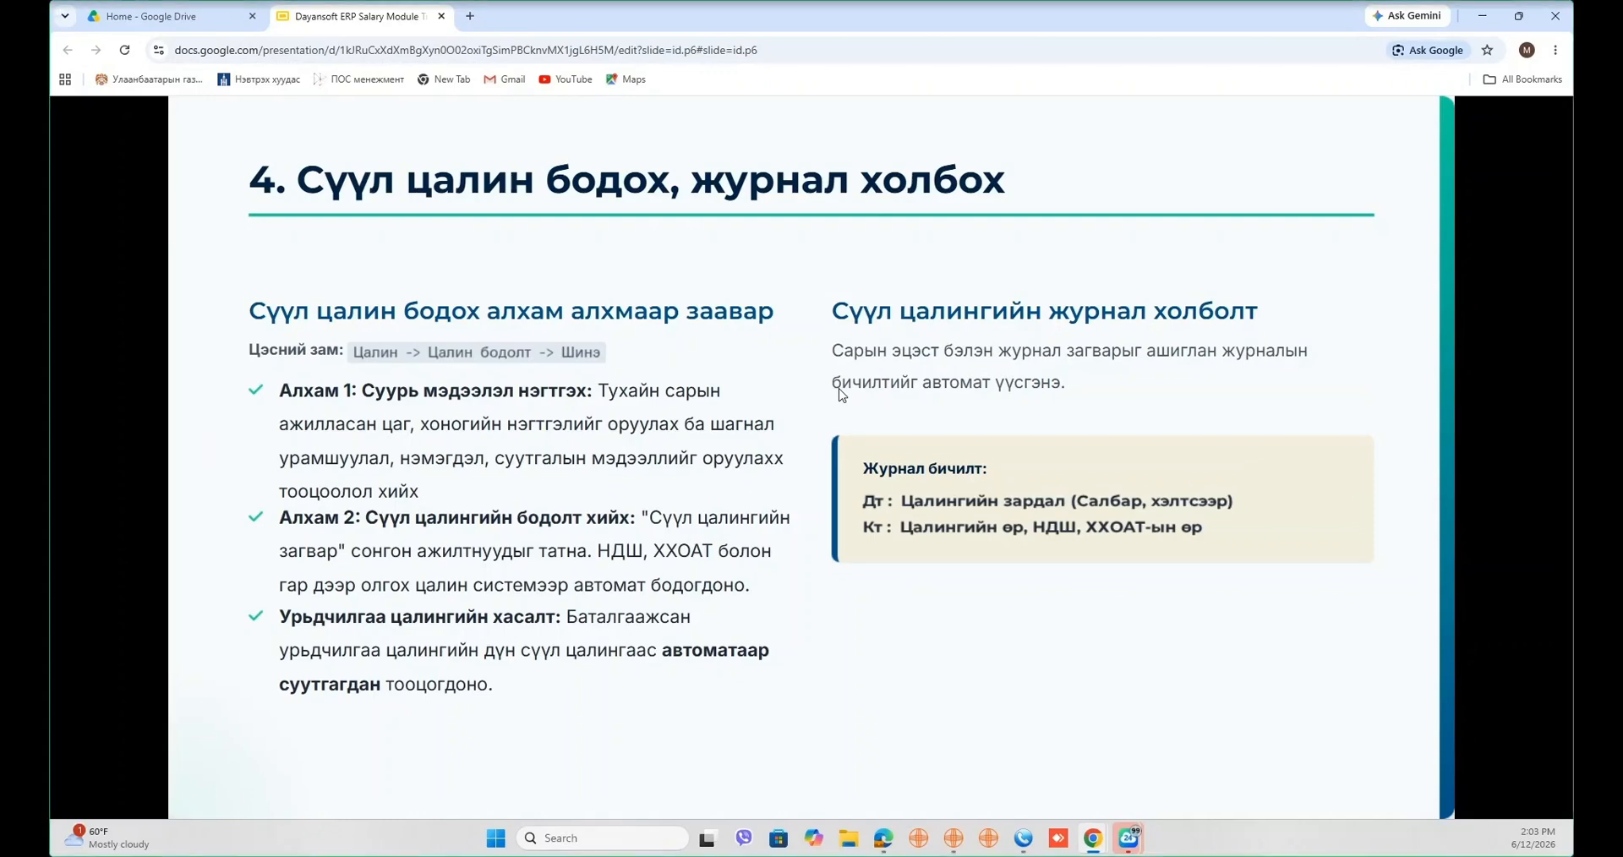
key(Right)
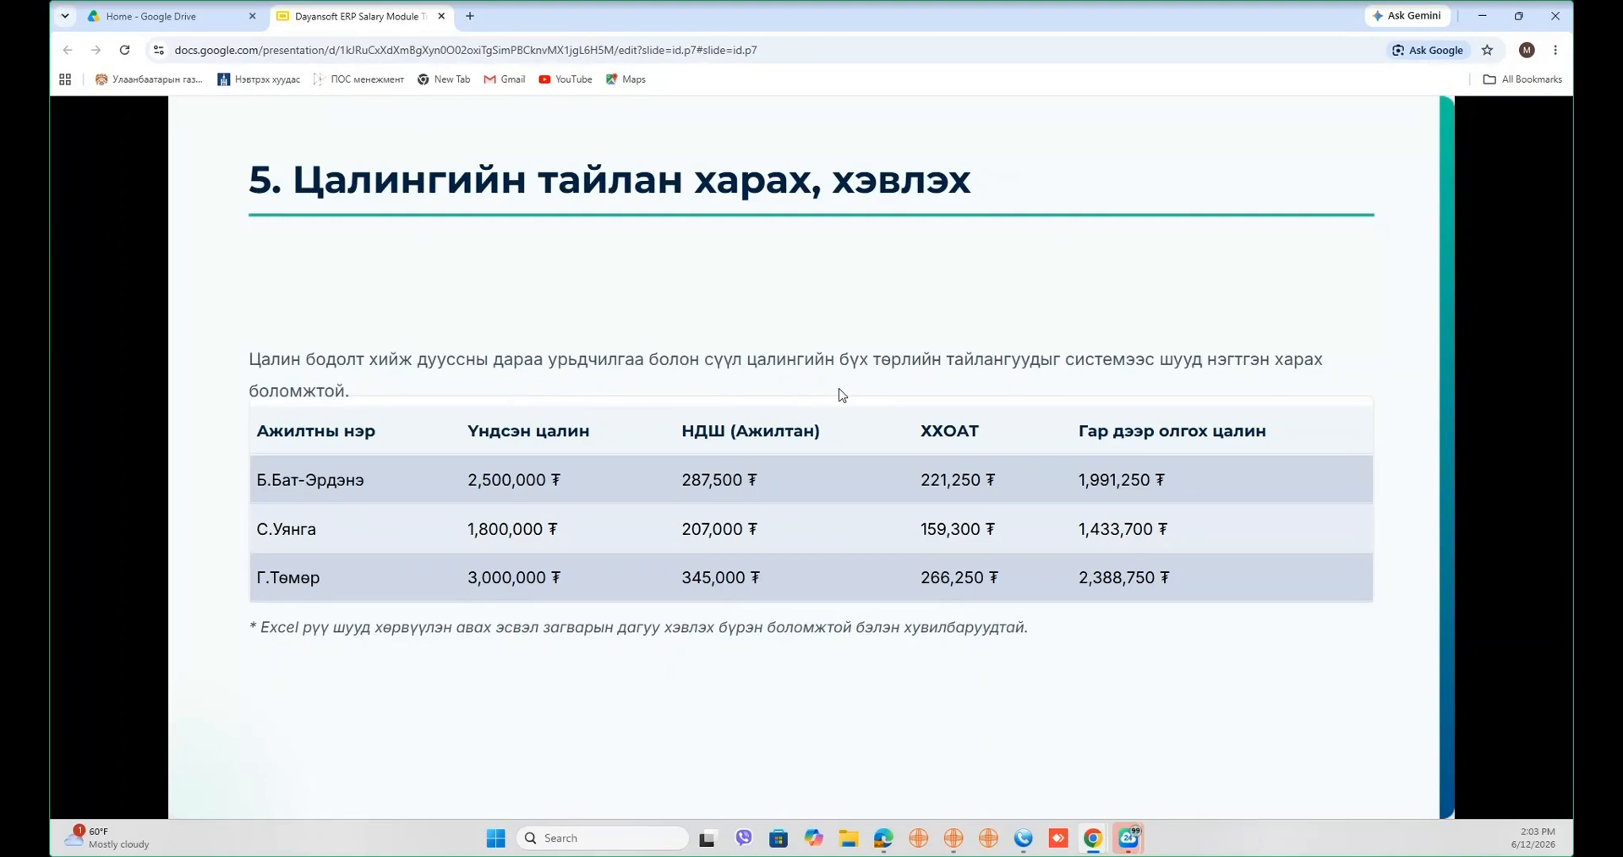
key(Right)
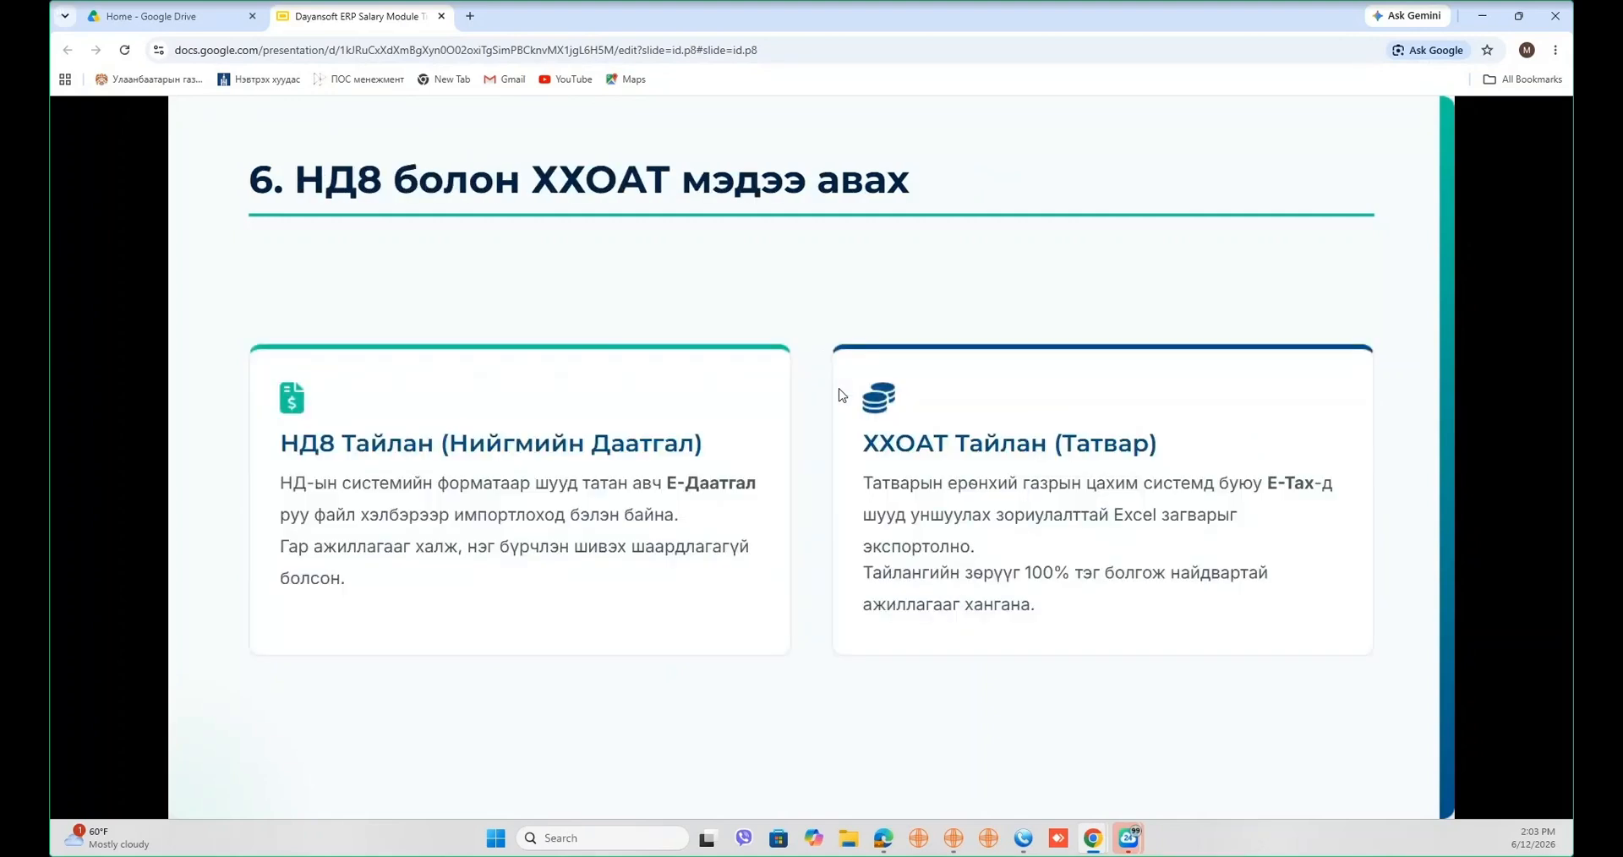
key(Right)
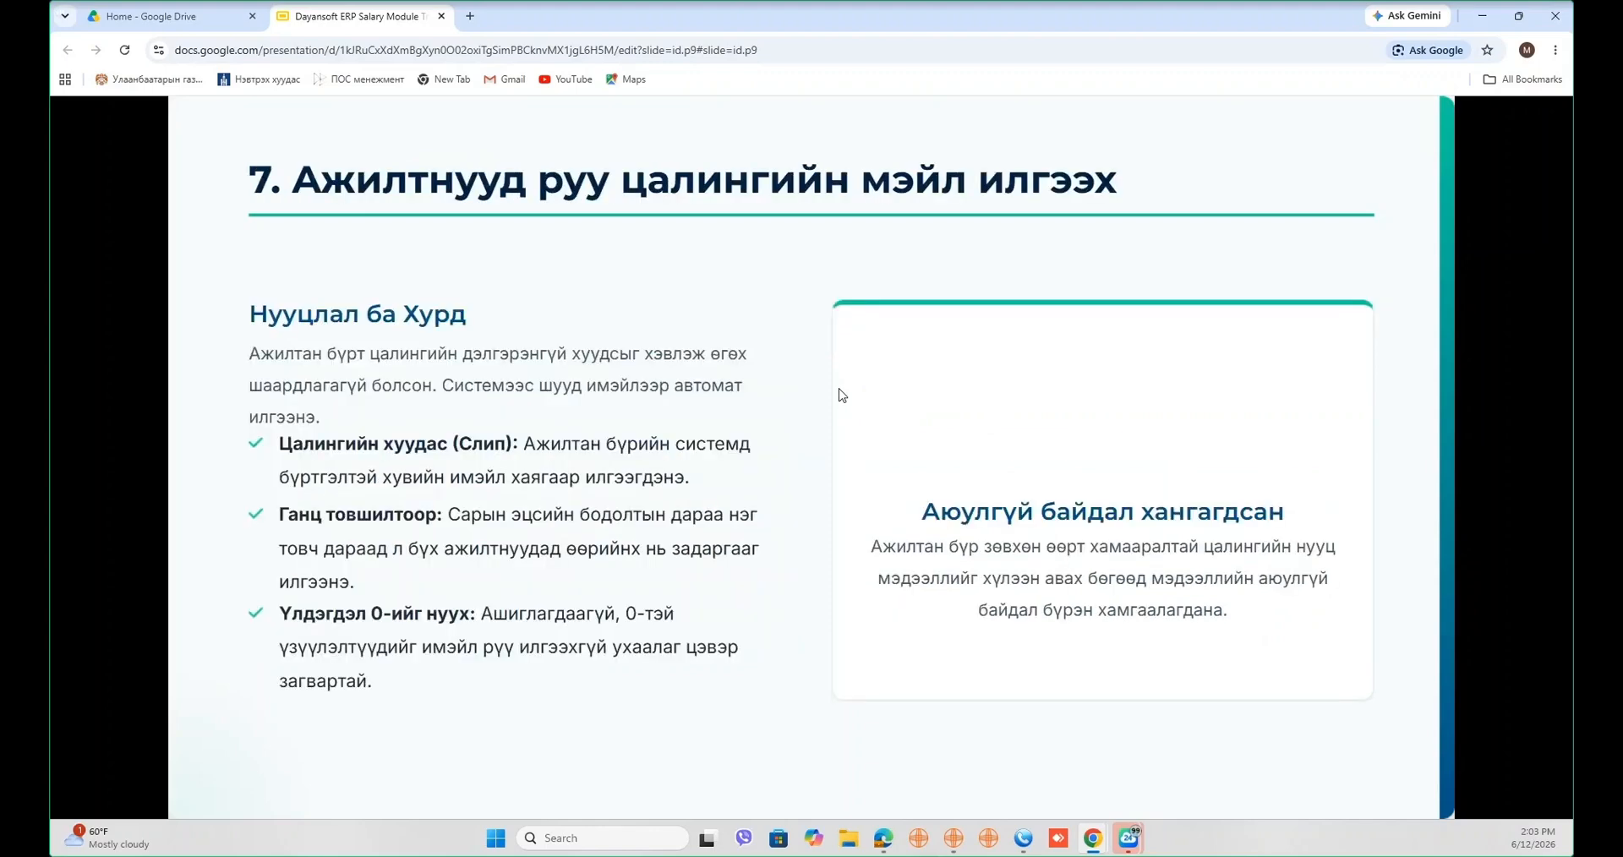
key(Right)
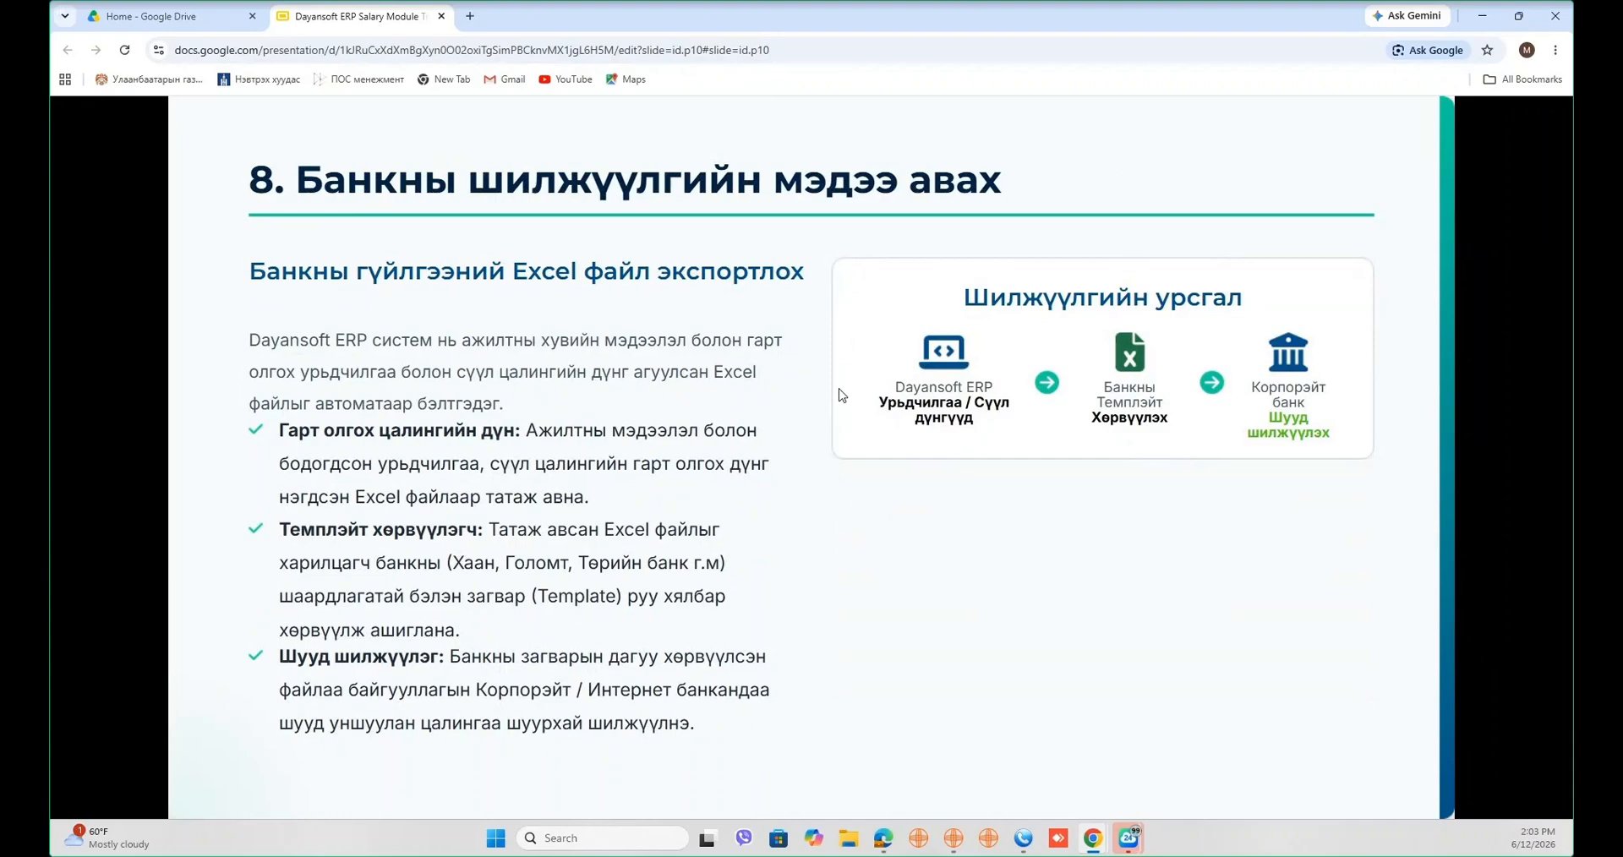
key(Right)
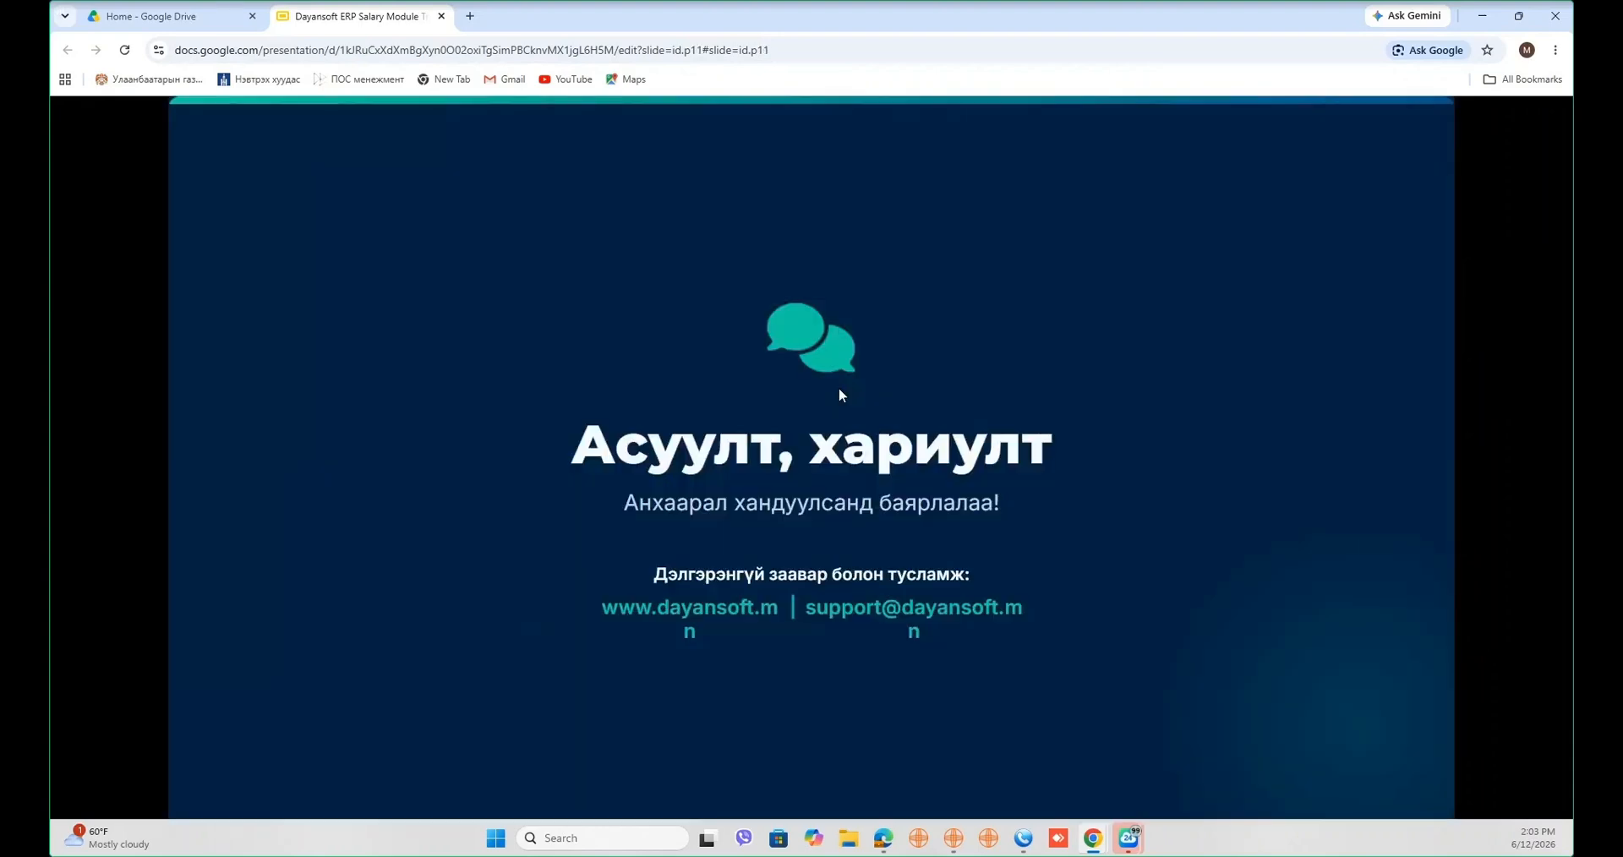
key(Left)
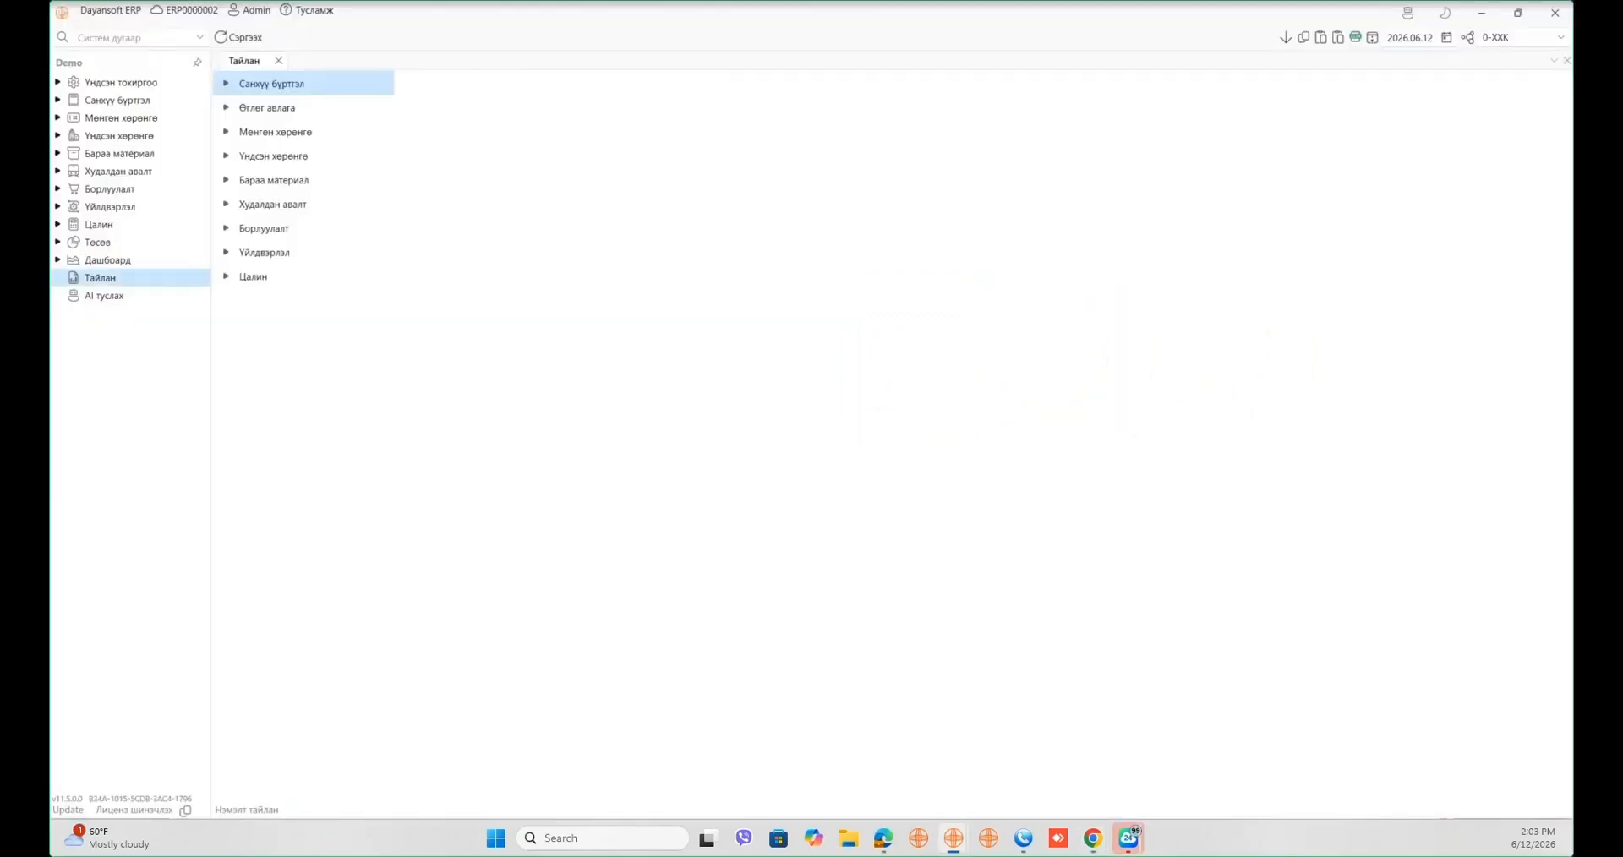
- Close the Тайлан reports tab and open the Ажилтан employee list under Үндсэн тохиргоо
click(278, 60)
click(58, 85)
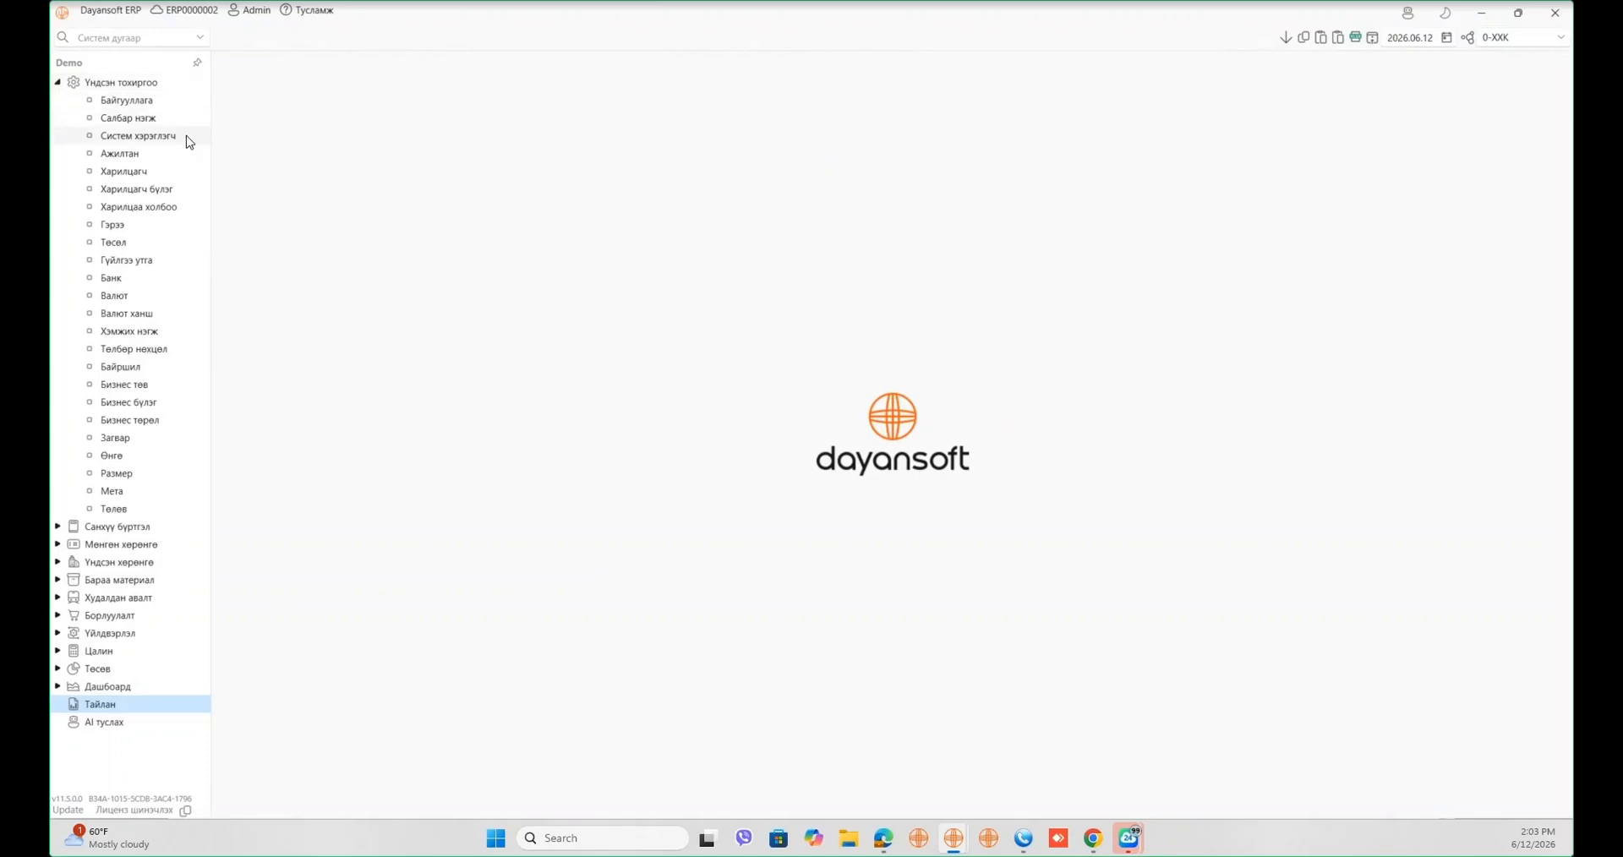
click(164, 160)
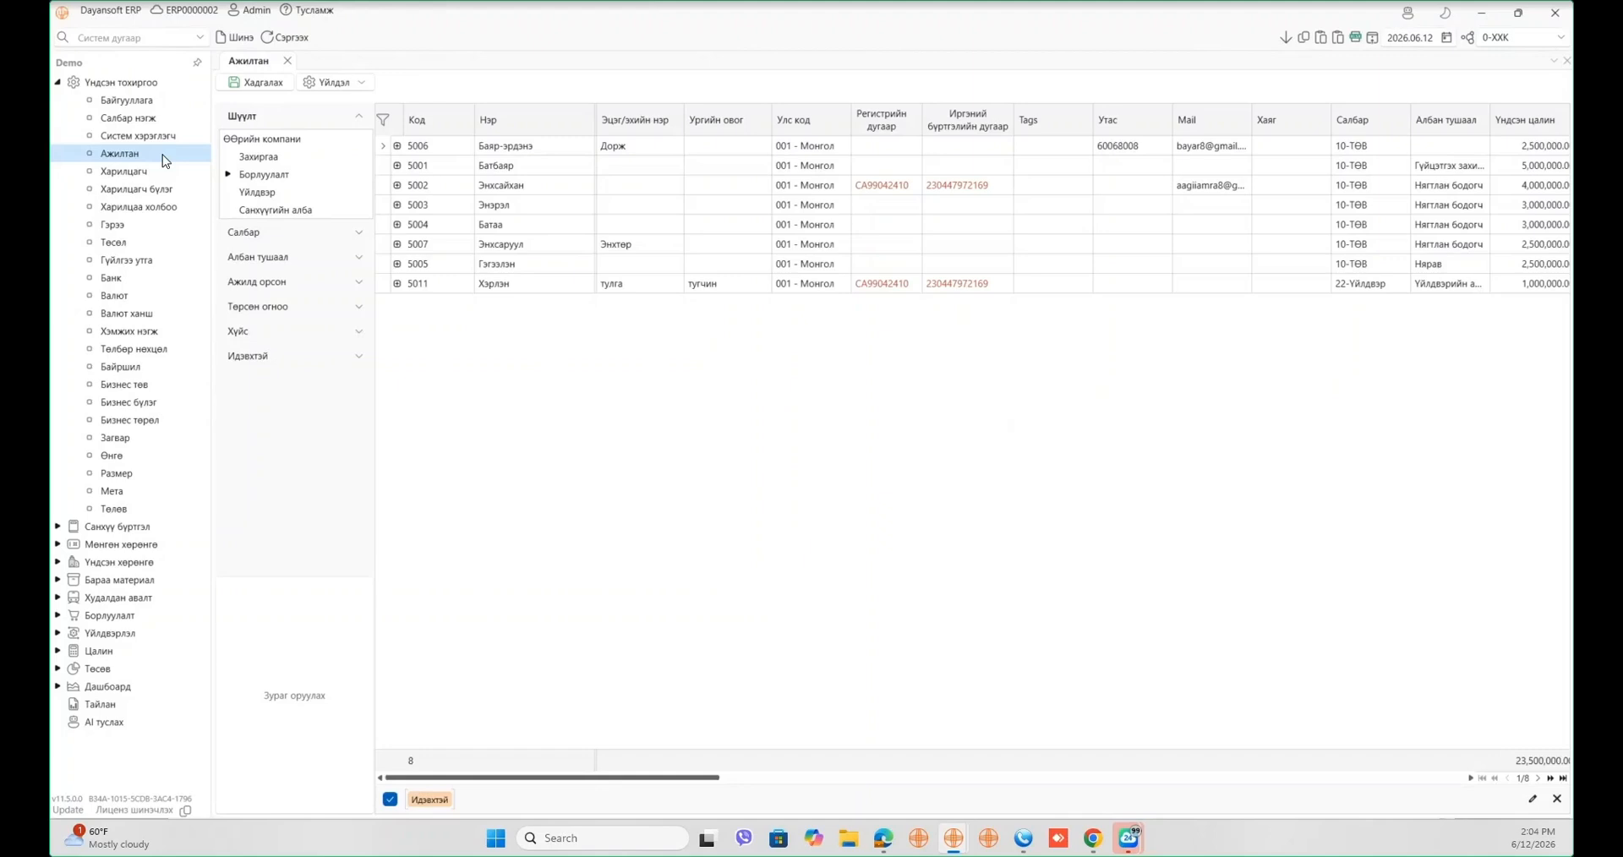
- Clear employee 5011's duplicate registration and citizen ID numbers, save, and add a new employee row
click(911, 186)
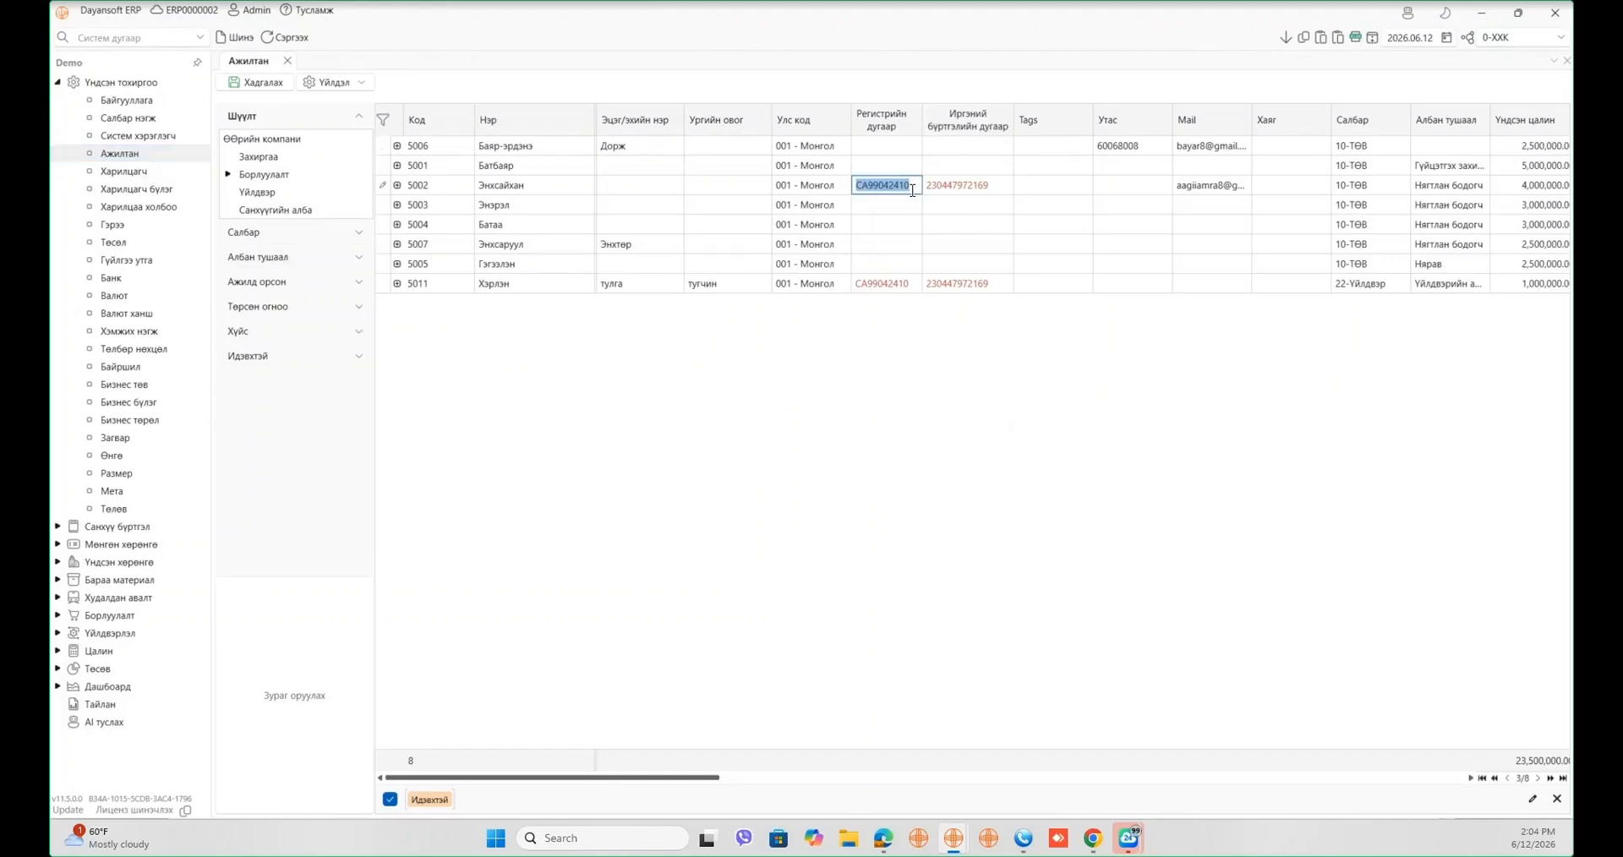
click(909, 286)
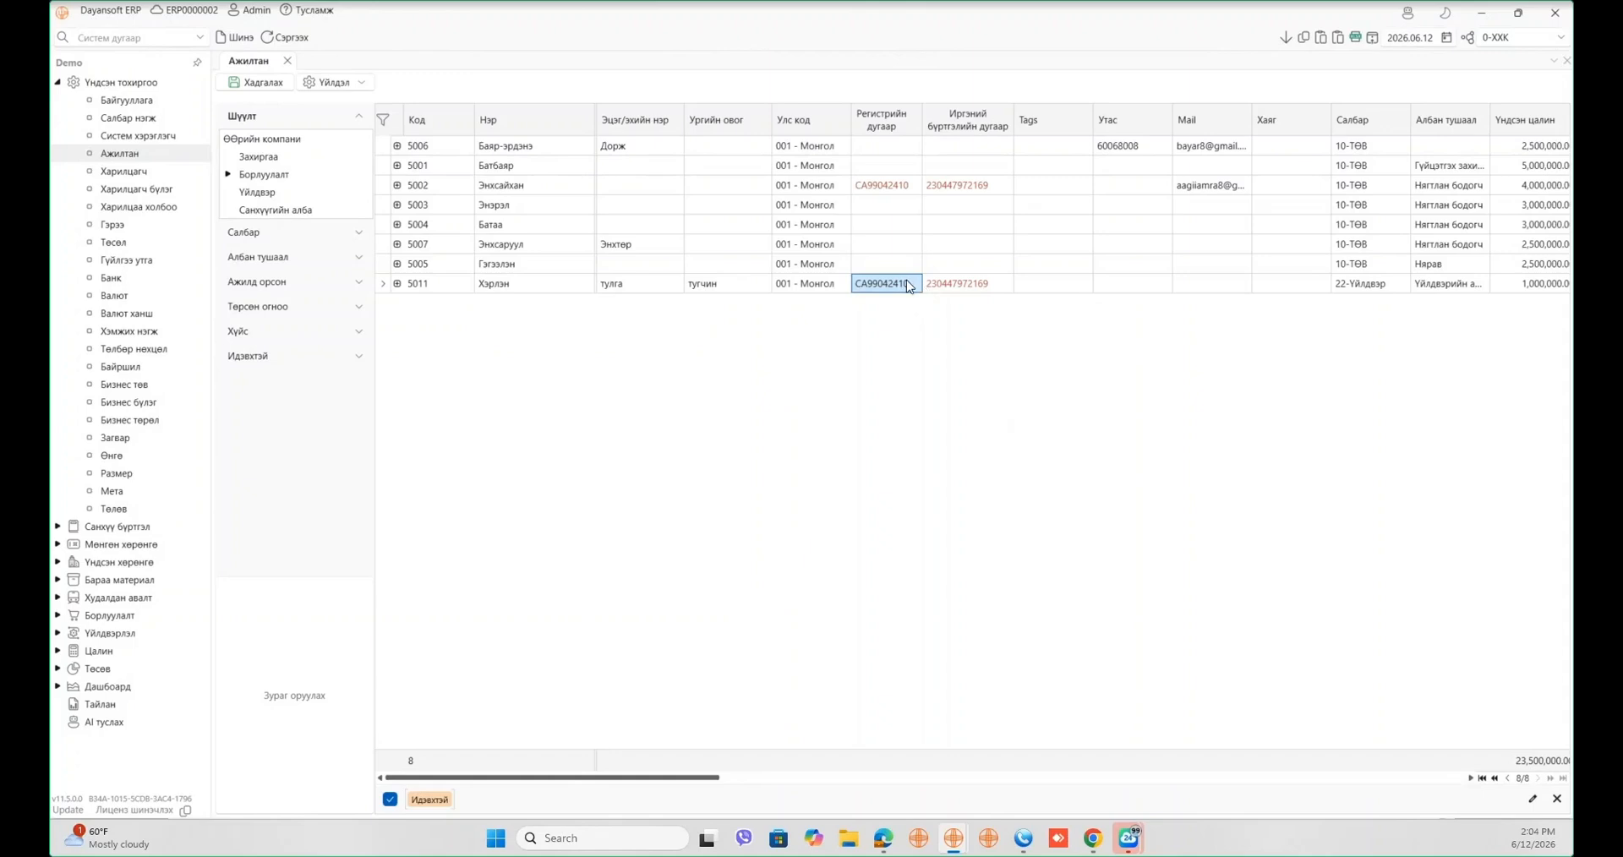
key(BackSpace)
click(946, 285)
key(BackSpace)
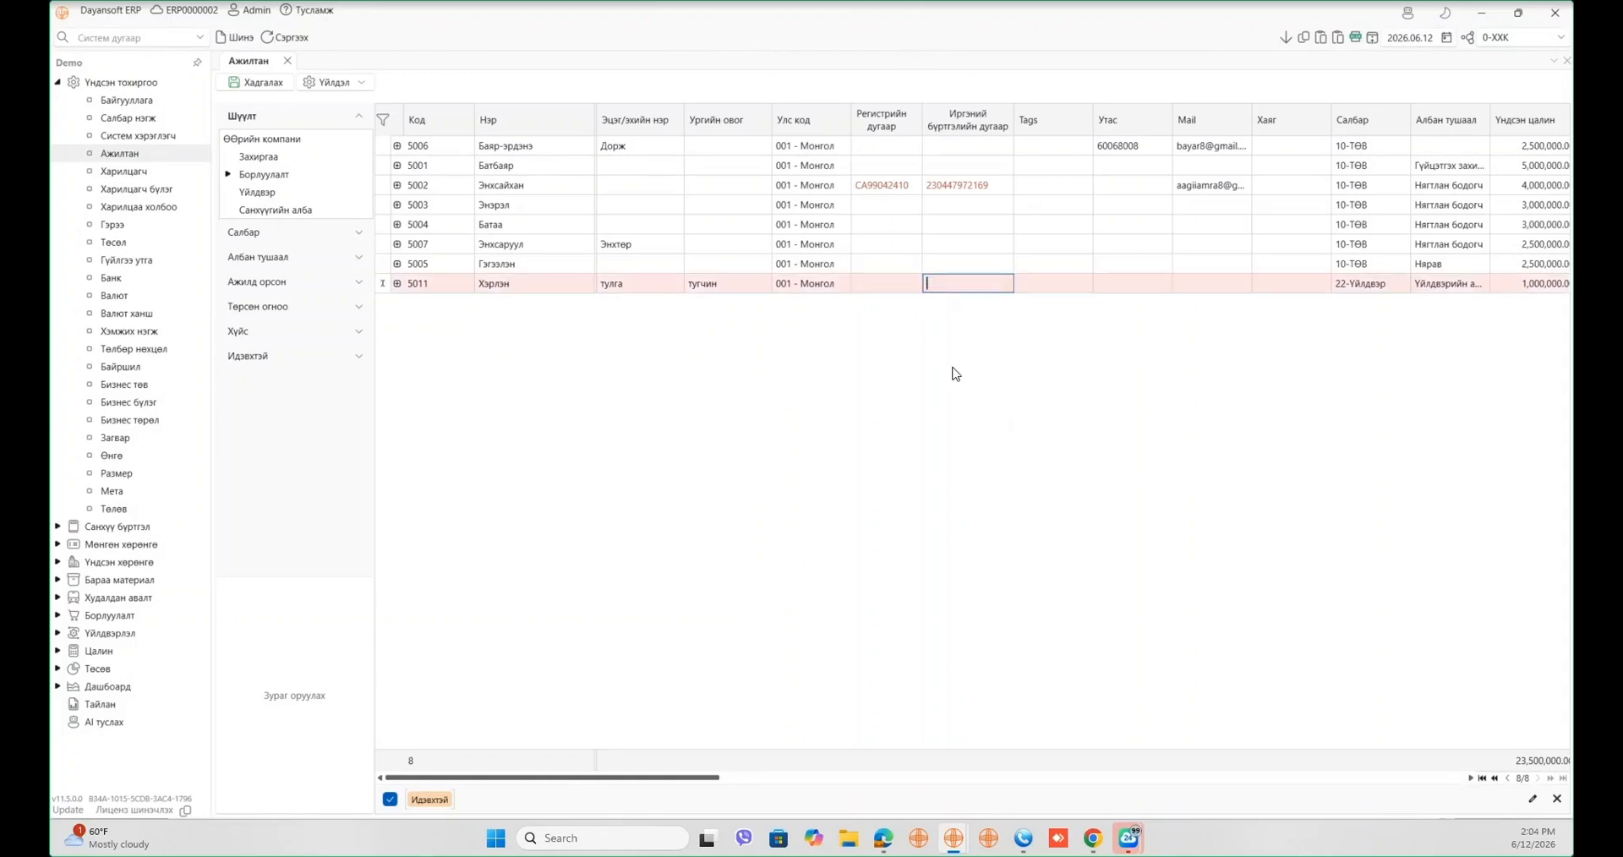
click(286, 83)
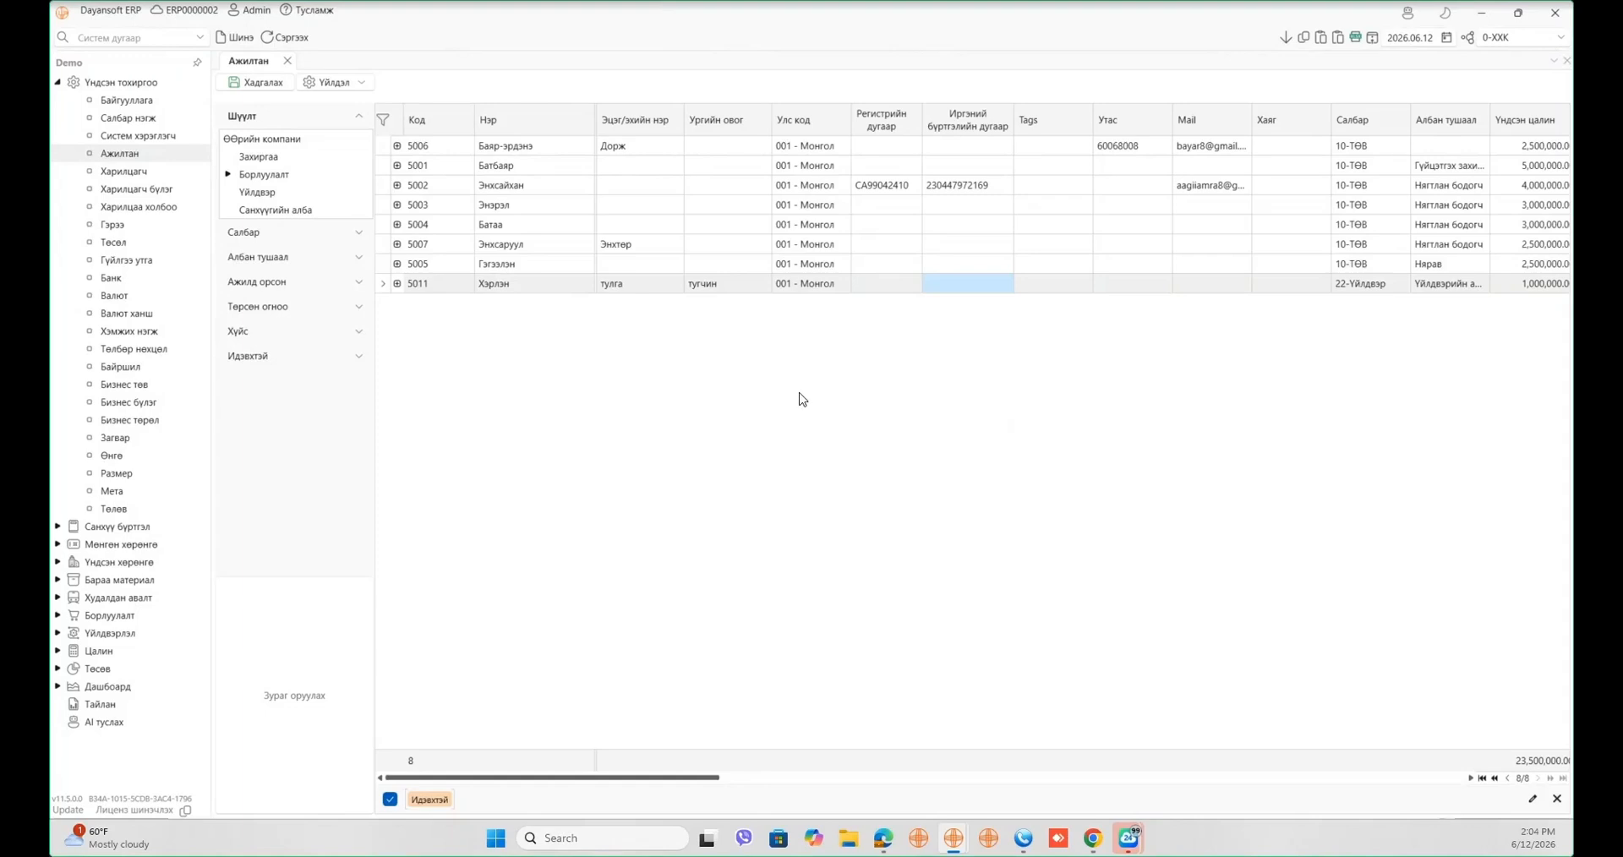
click(234, 37)
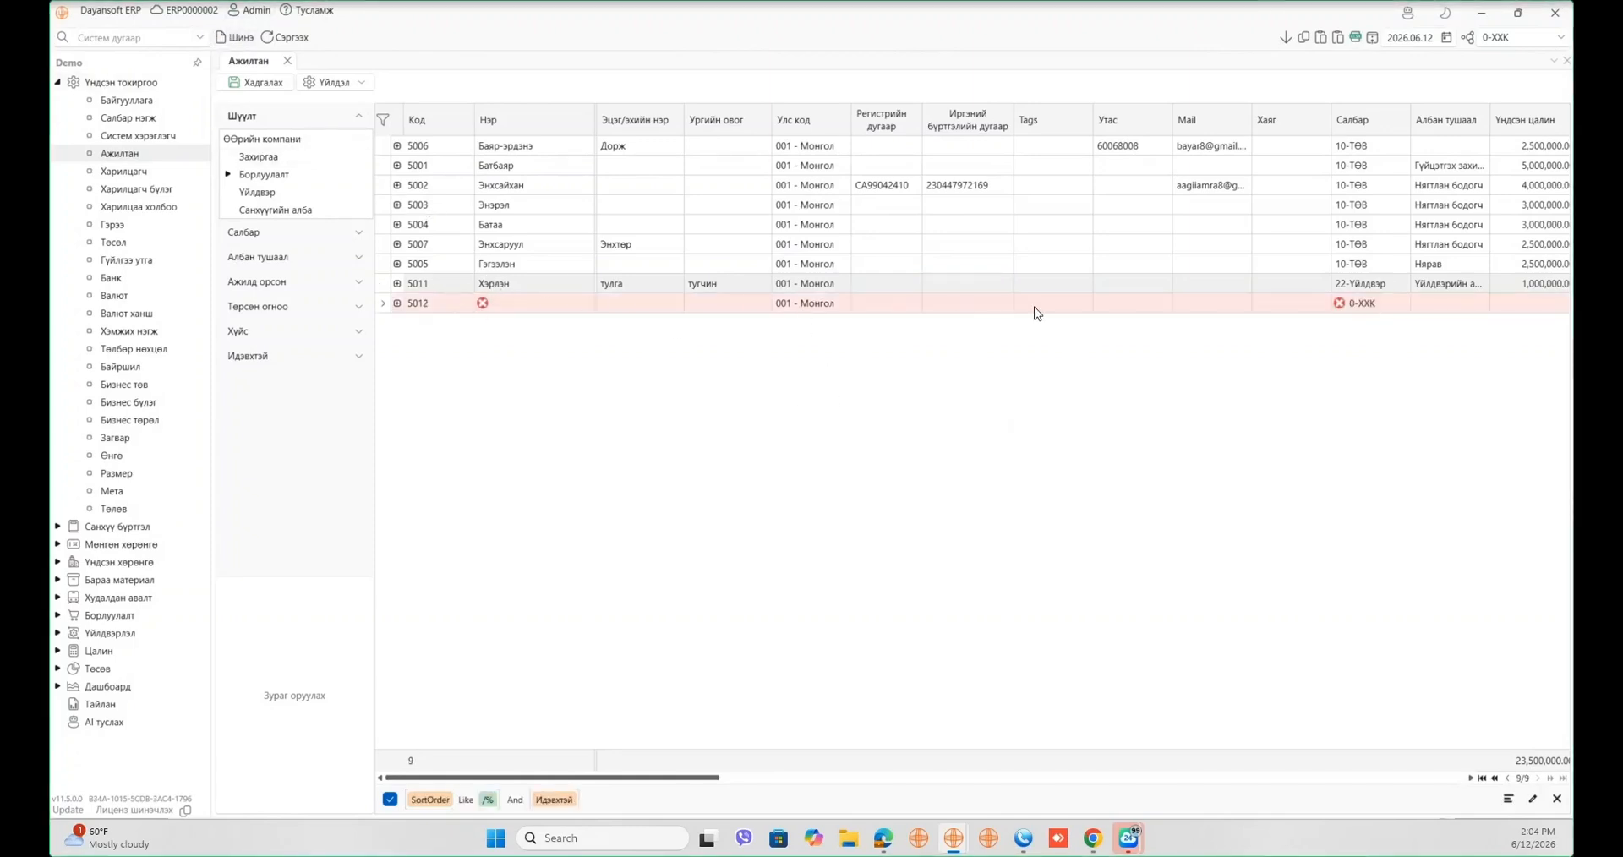
- Enter new employee 5012's given name, parent's name and clan name, fixing a mistyped clan name
click(504, 304)
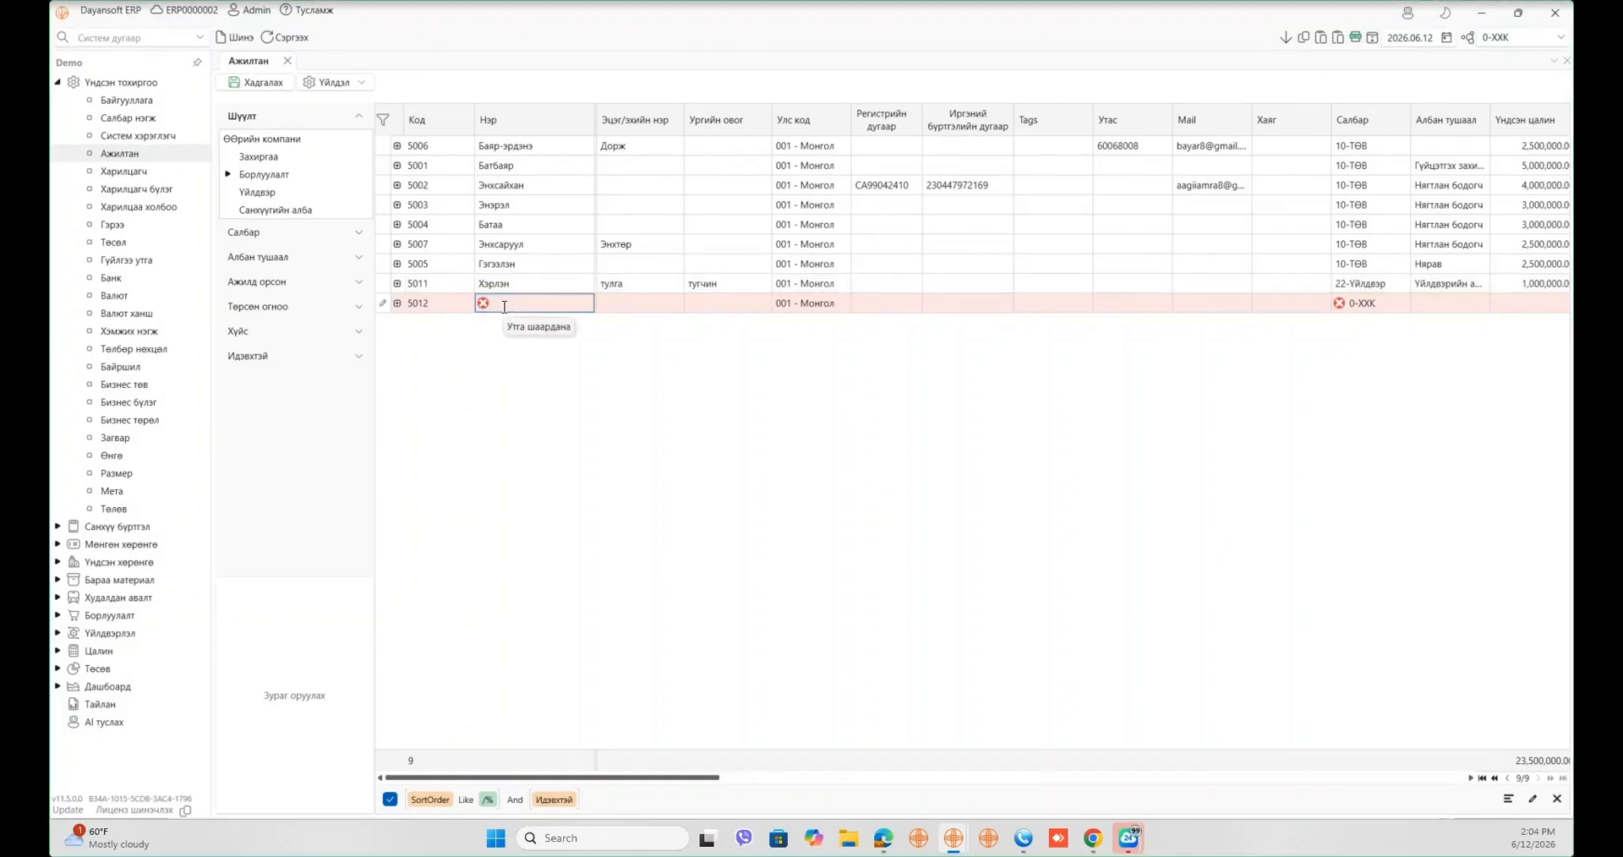
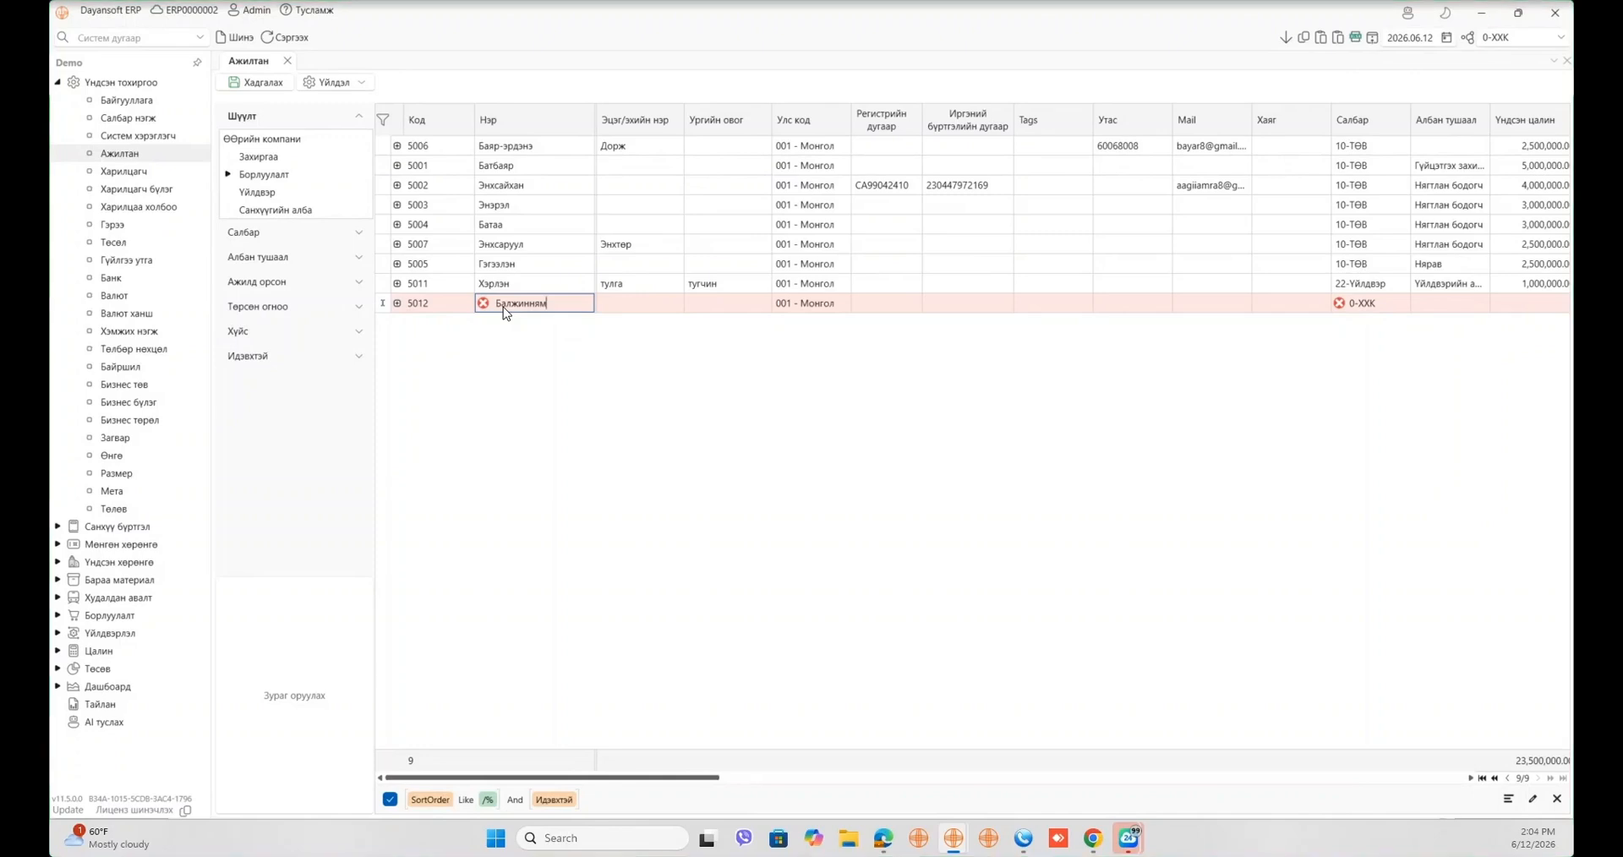
click(623, 304)
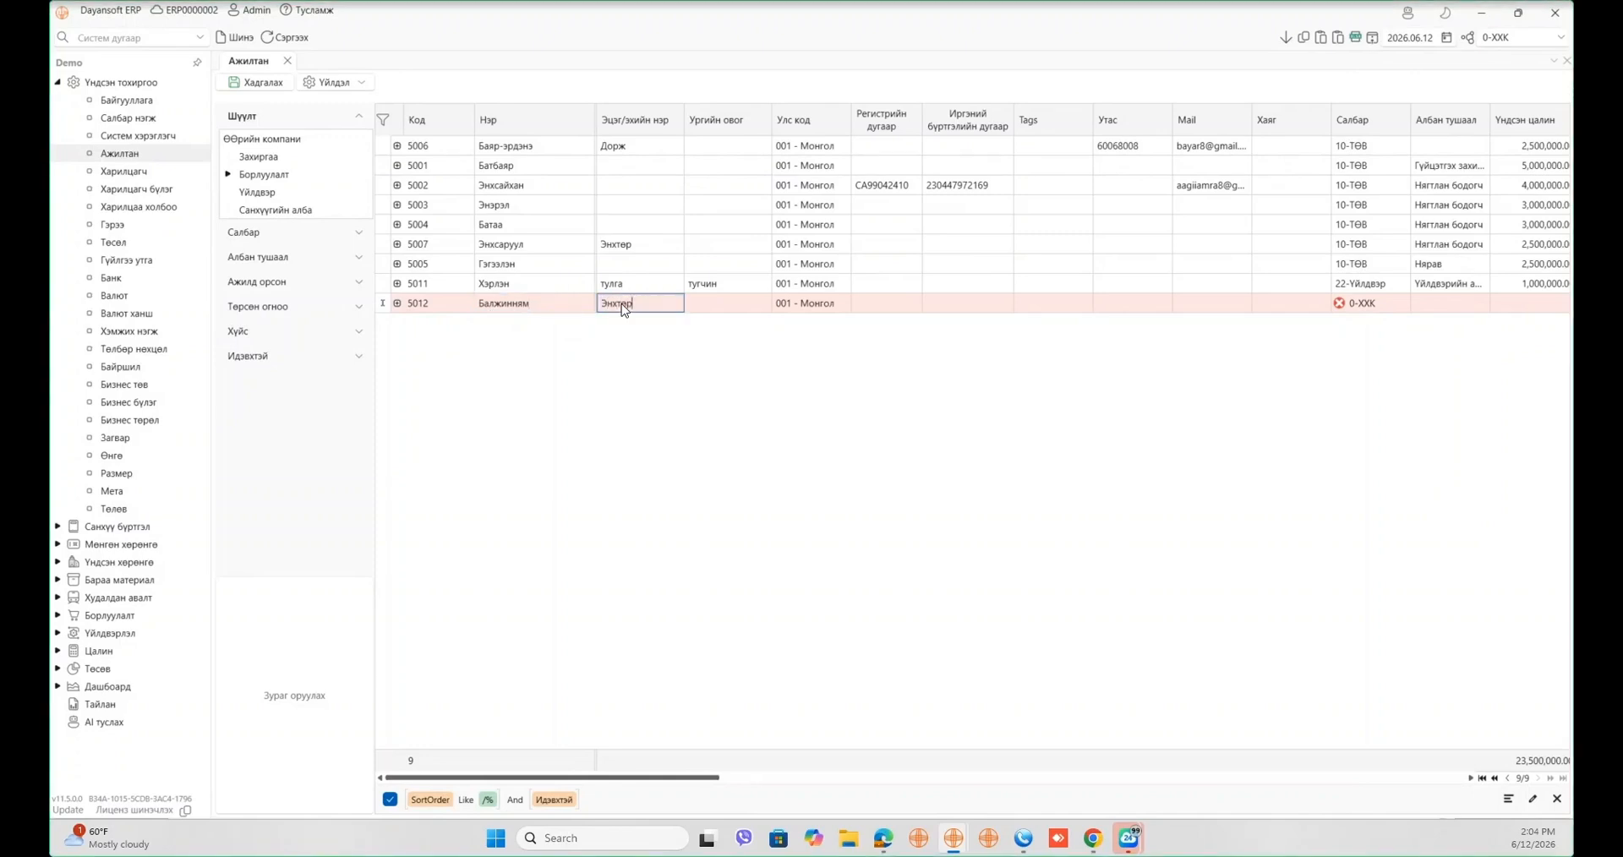
click(733, 305)
text(Бор)
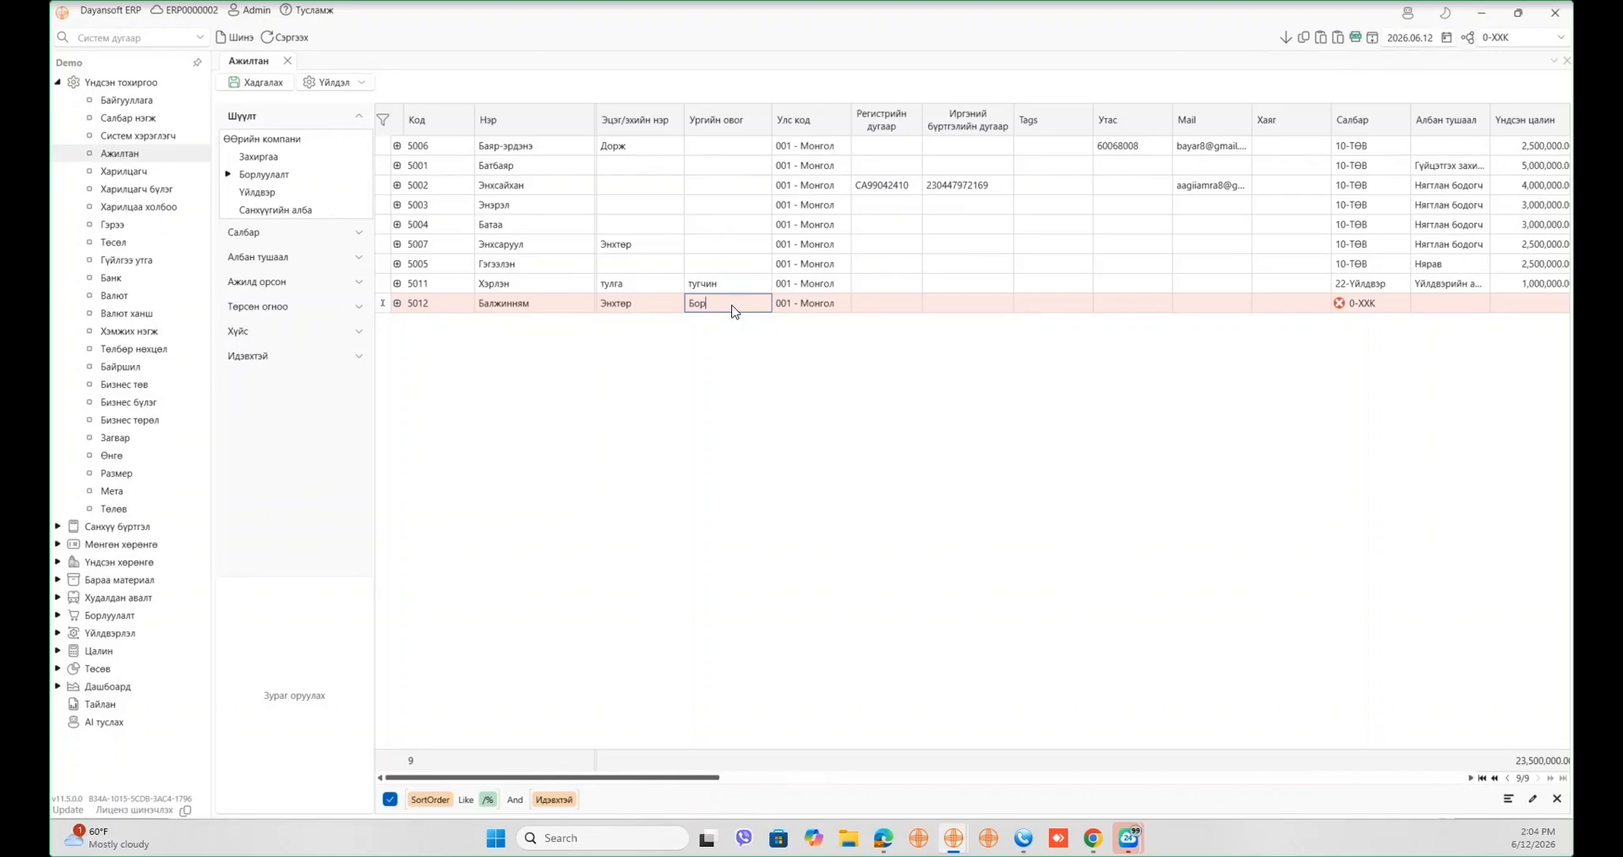
text(жигон)
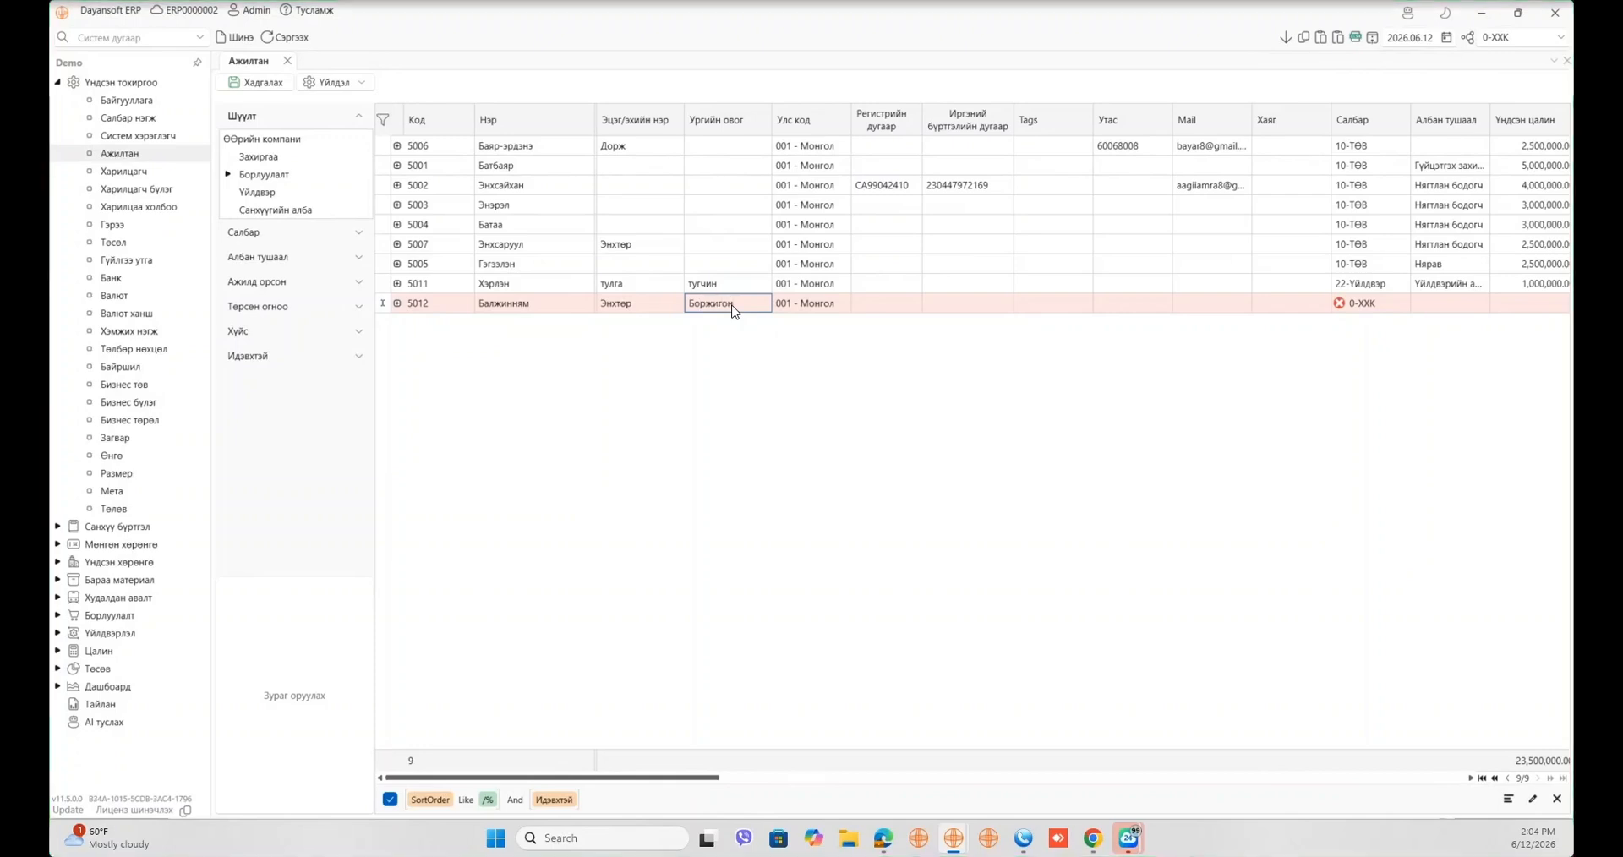
key(Tab)
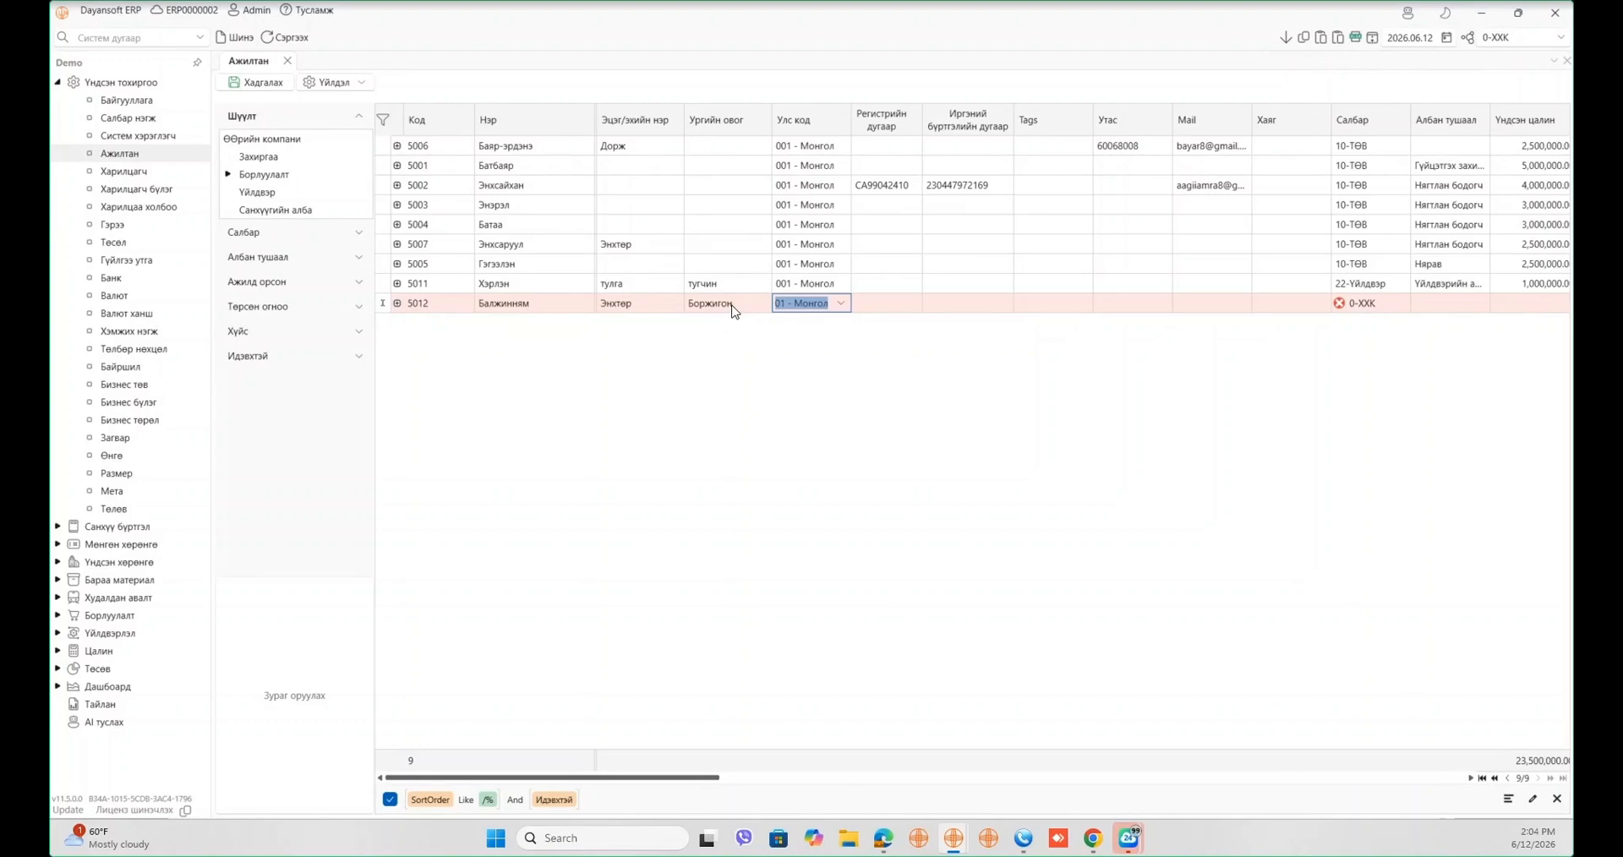
- Keep employee 5012's country as 001 - Монгол and move into the registration and citizen ID cells
click(837, 300)
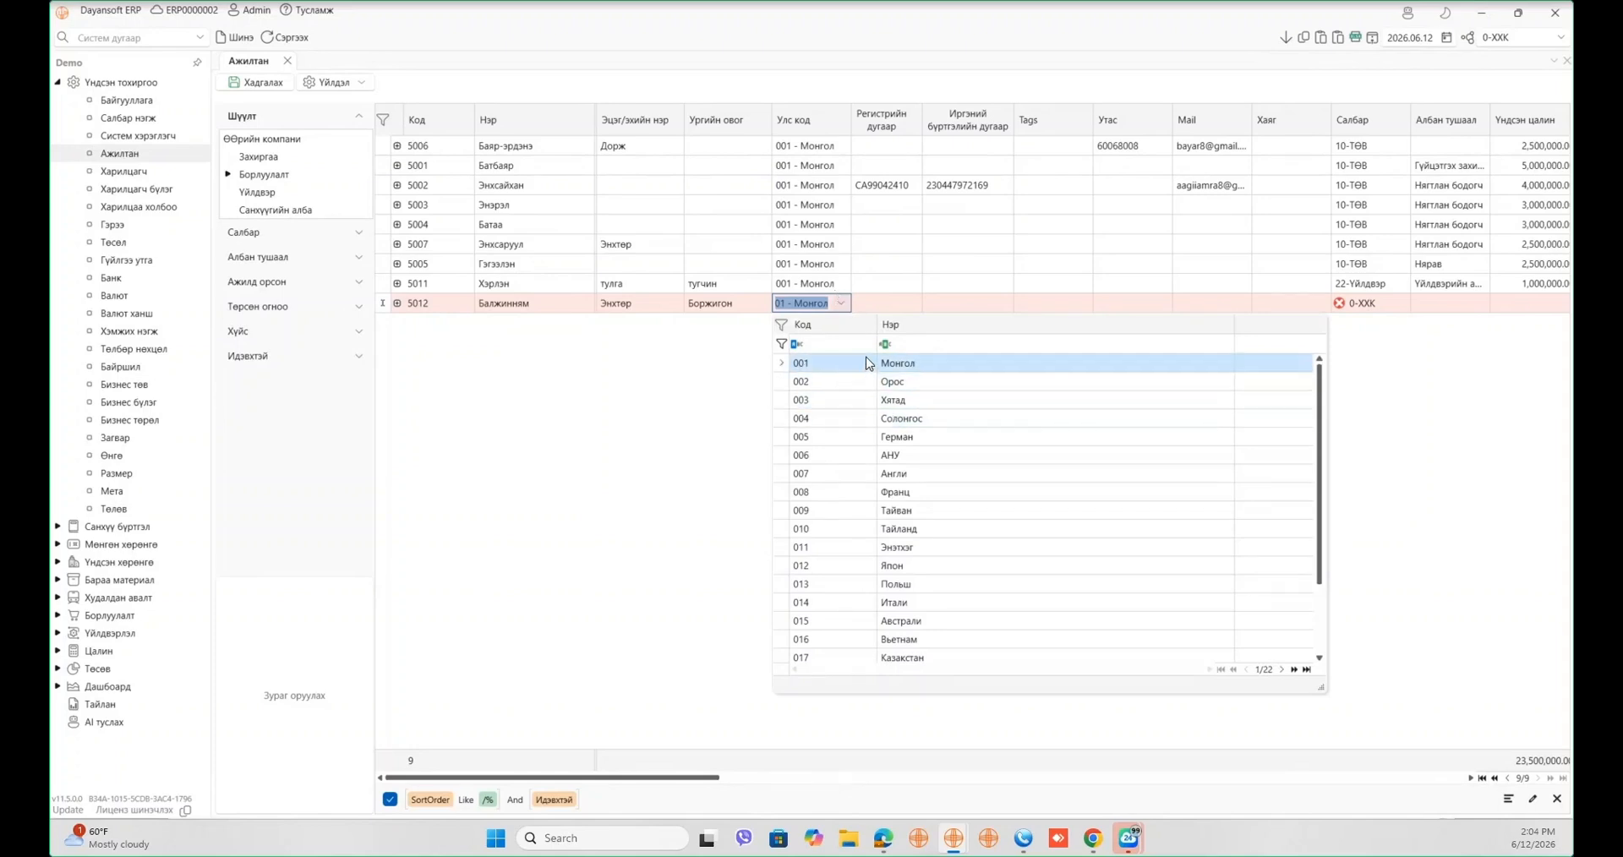
click(670, 355)
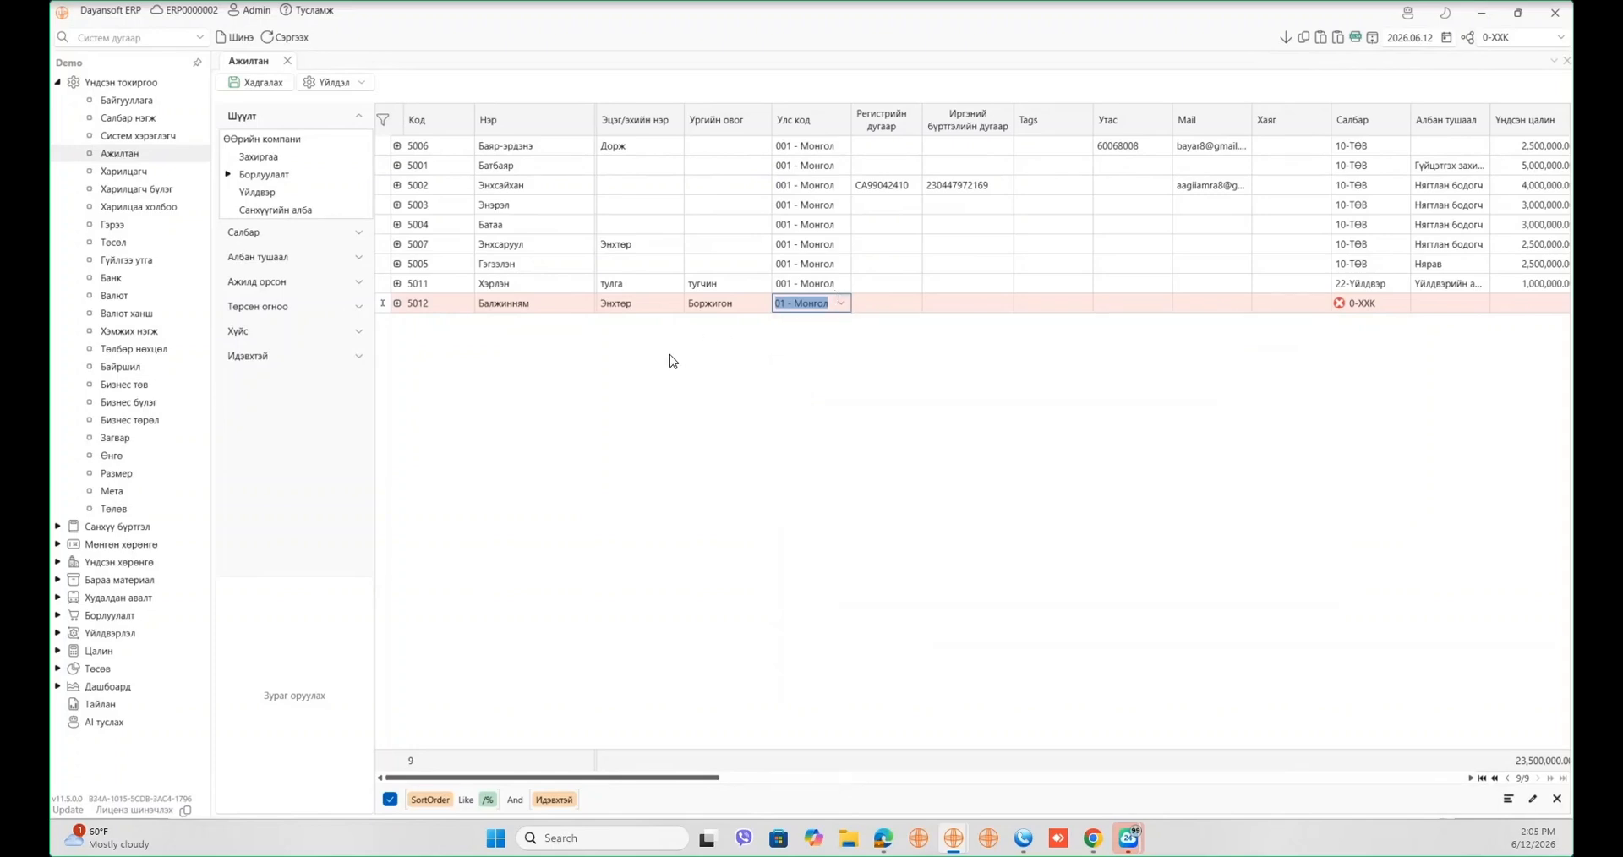
click(841, 303)
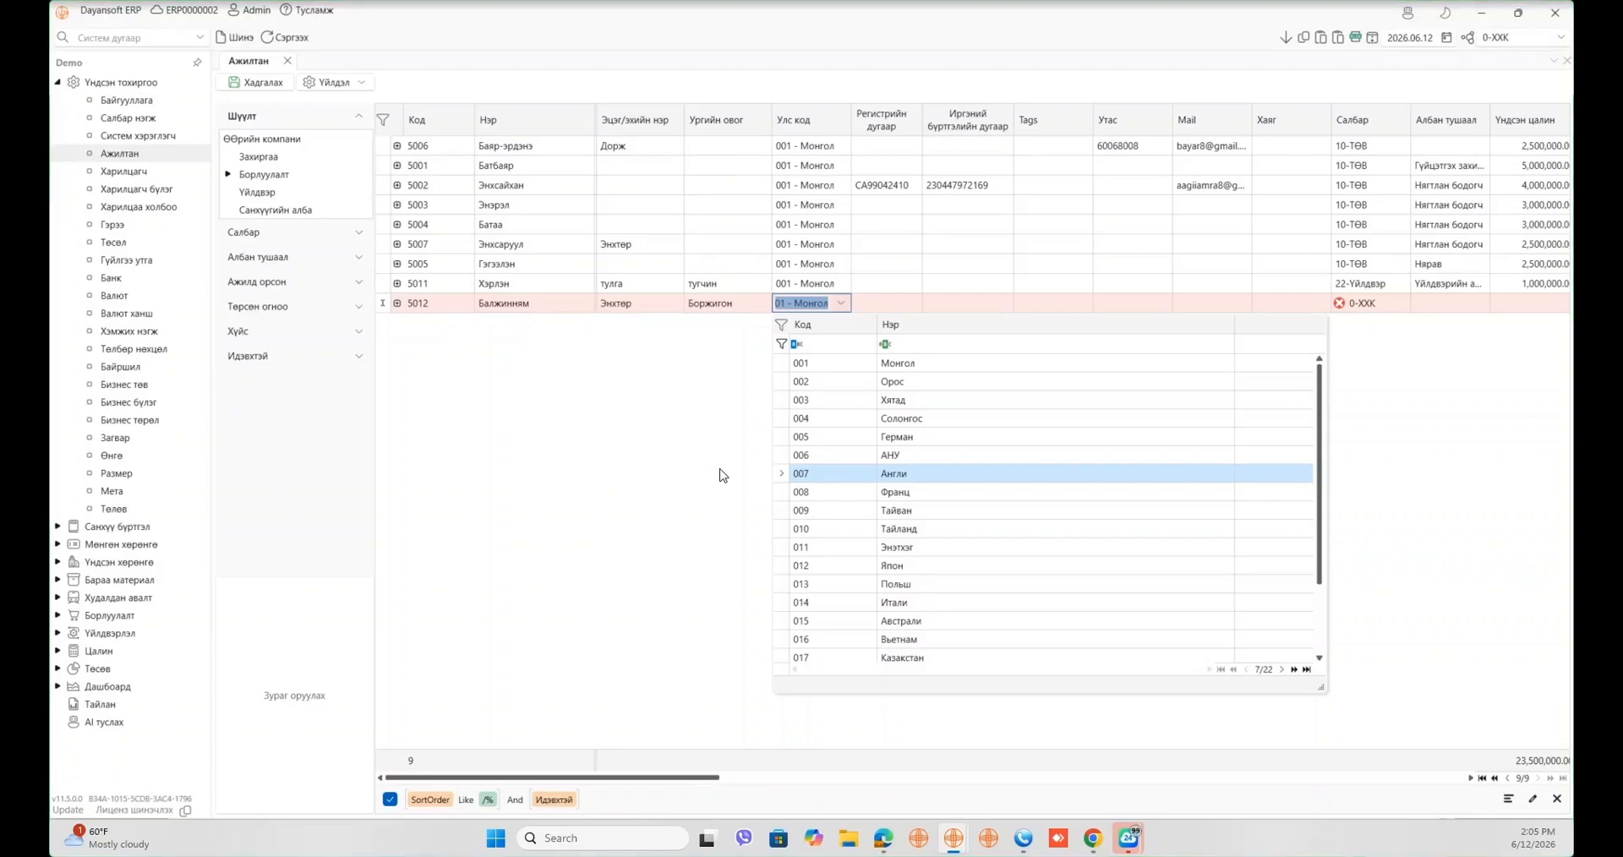
click(902, 328)
click(905, 305)
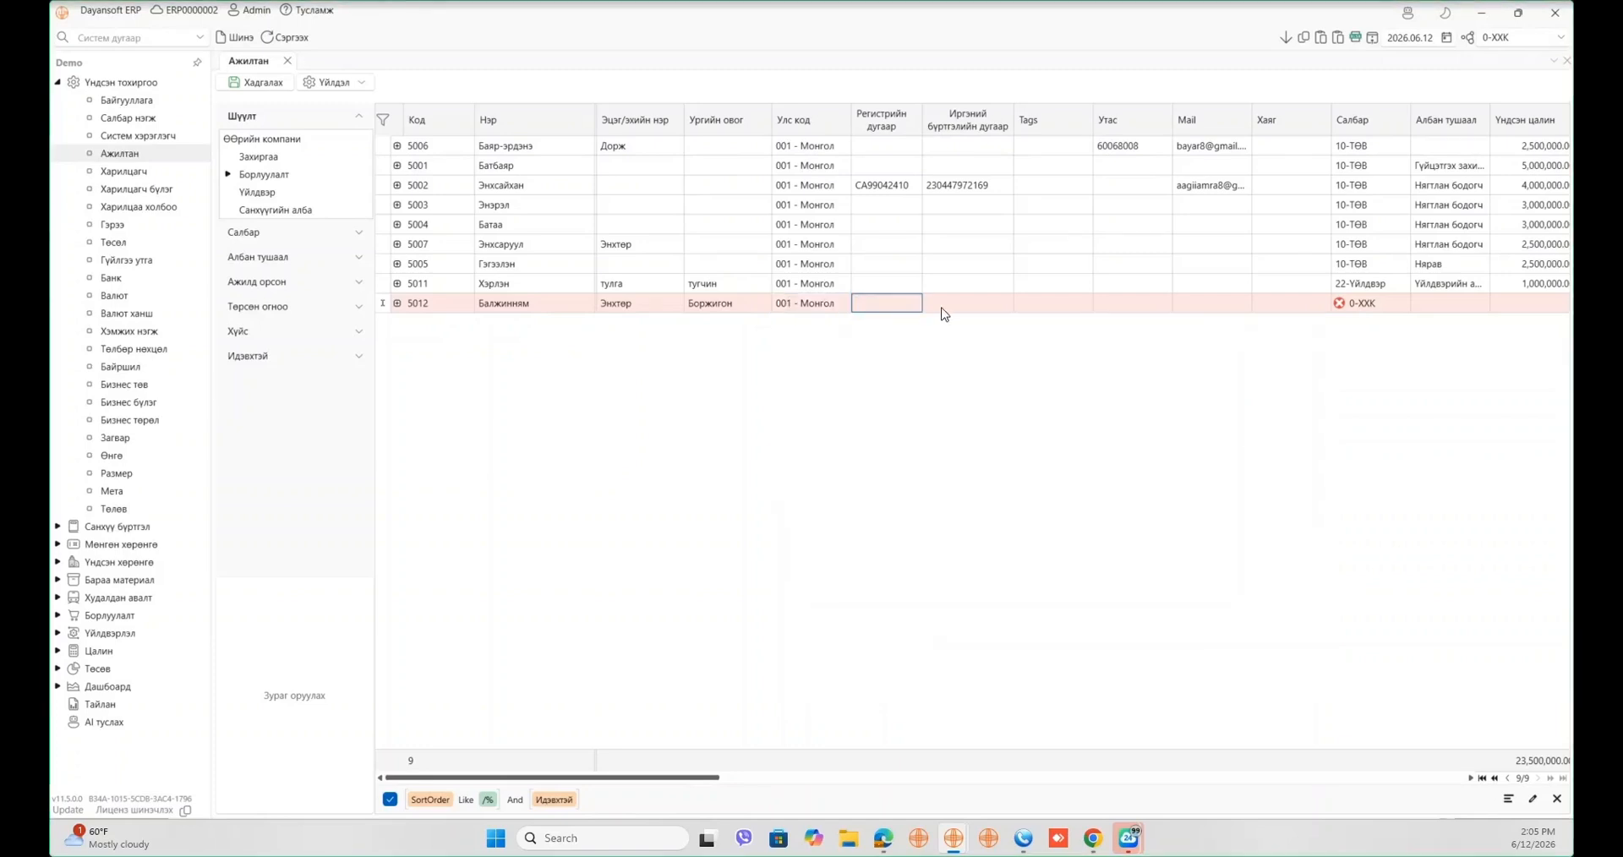
click(941, 309)
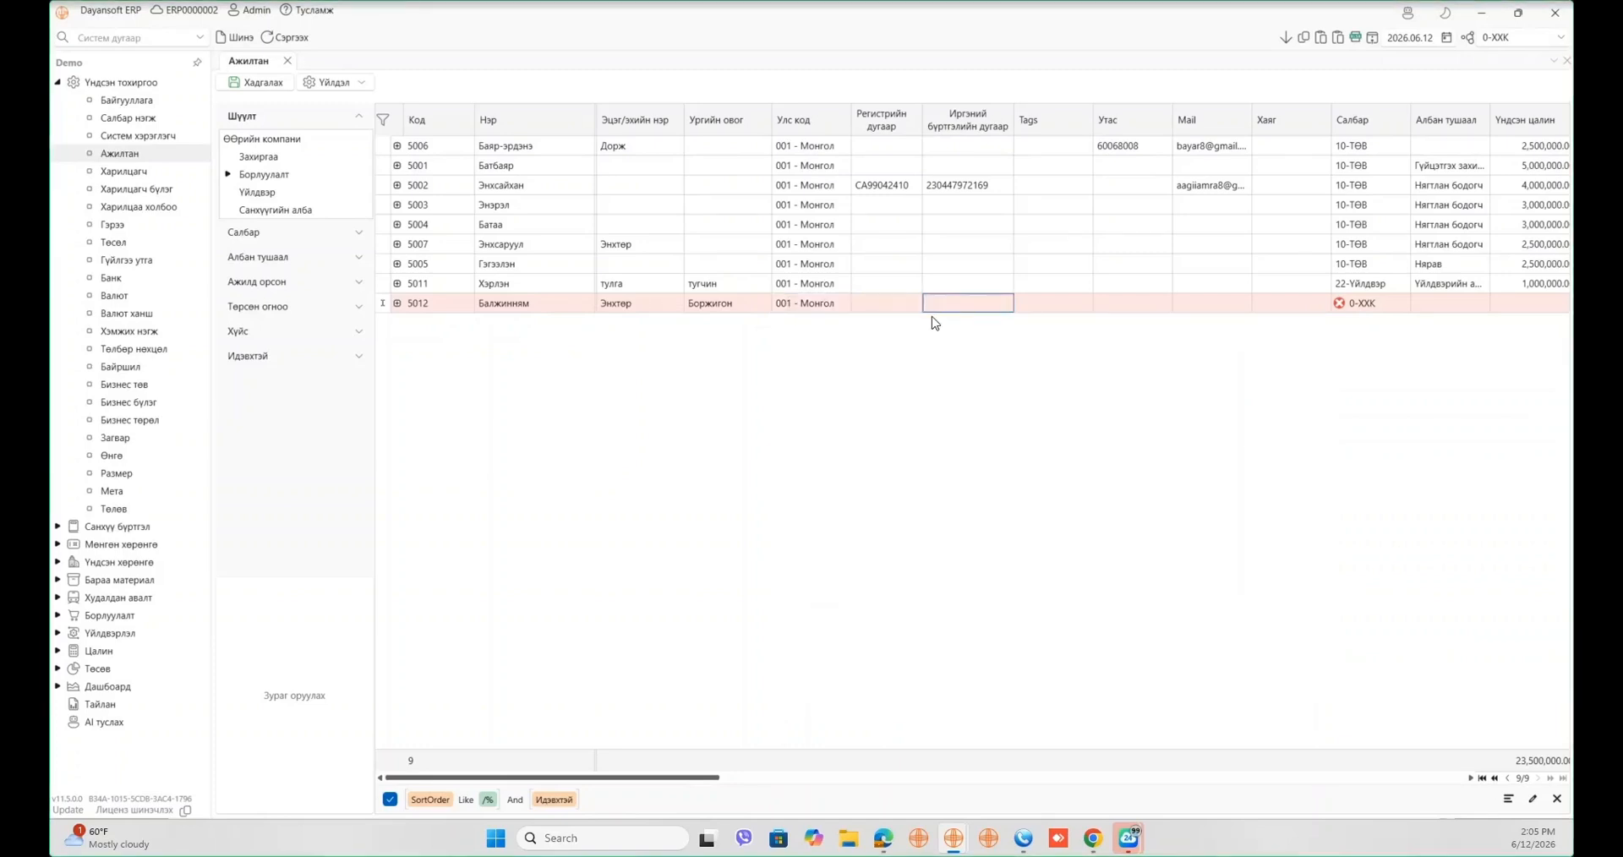
click(901, 309)
click(993, 307)
click(1070, 304)
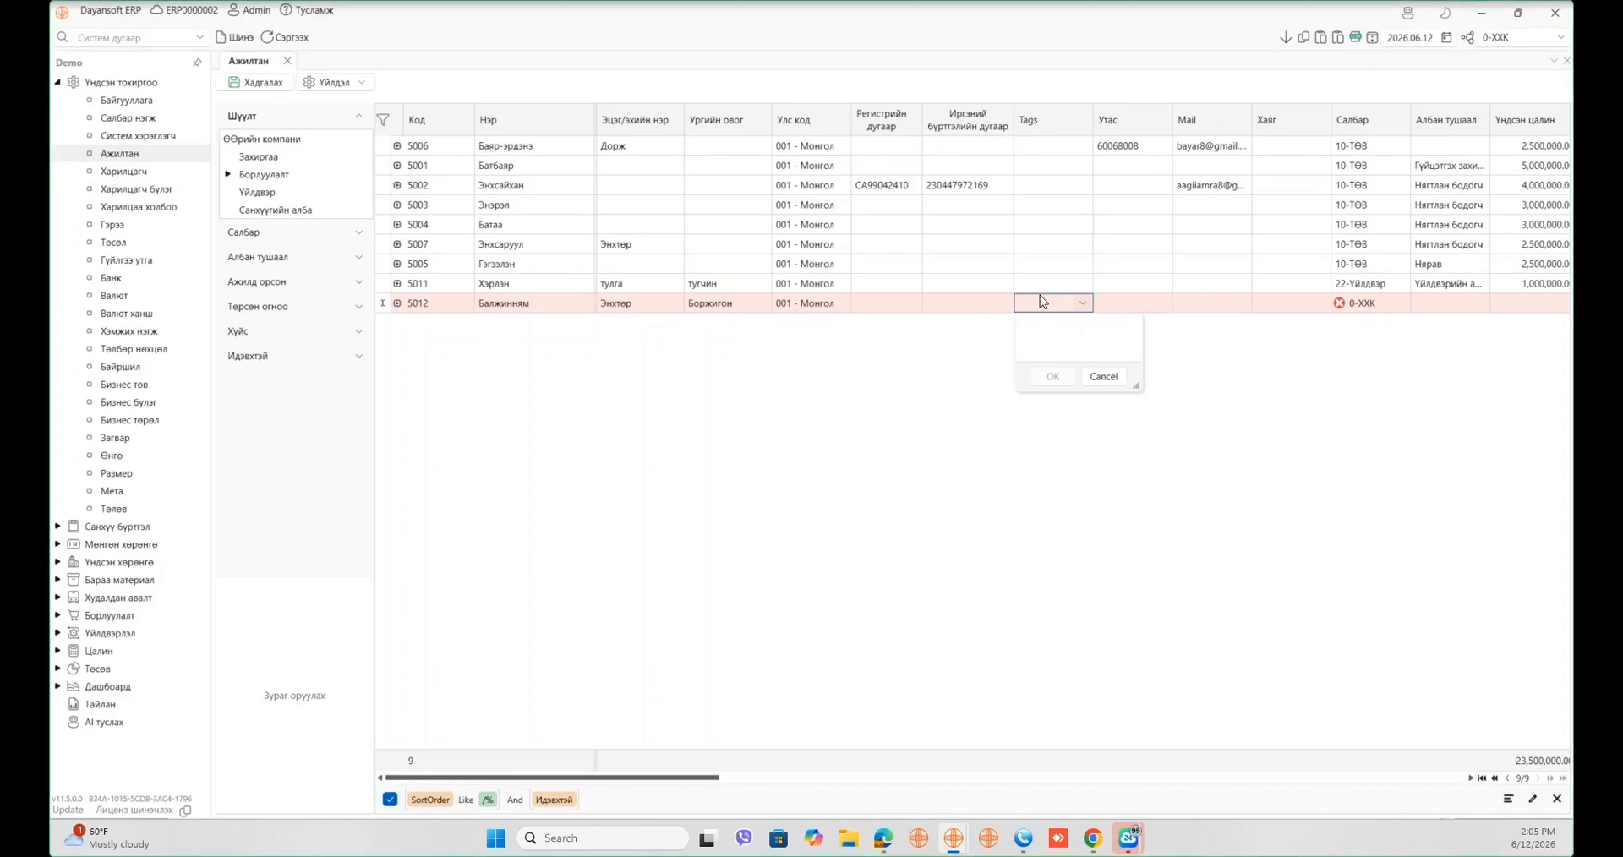
click(1311, 380)
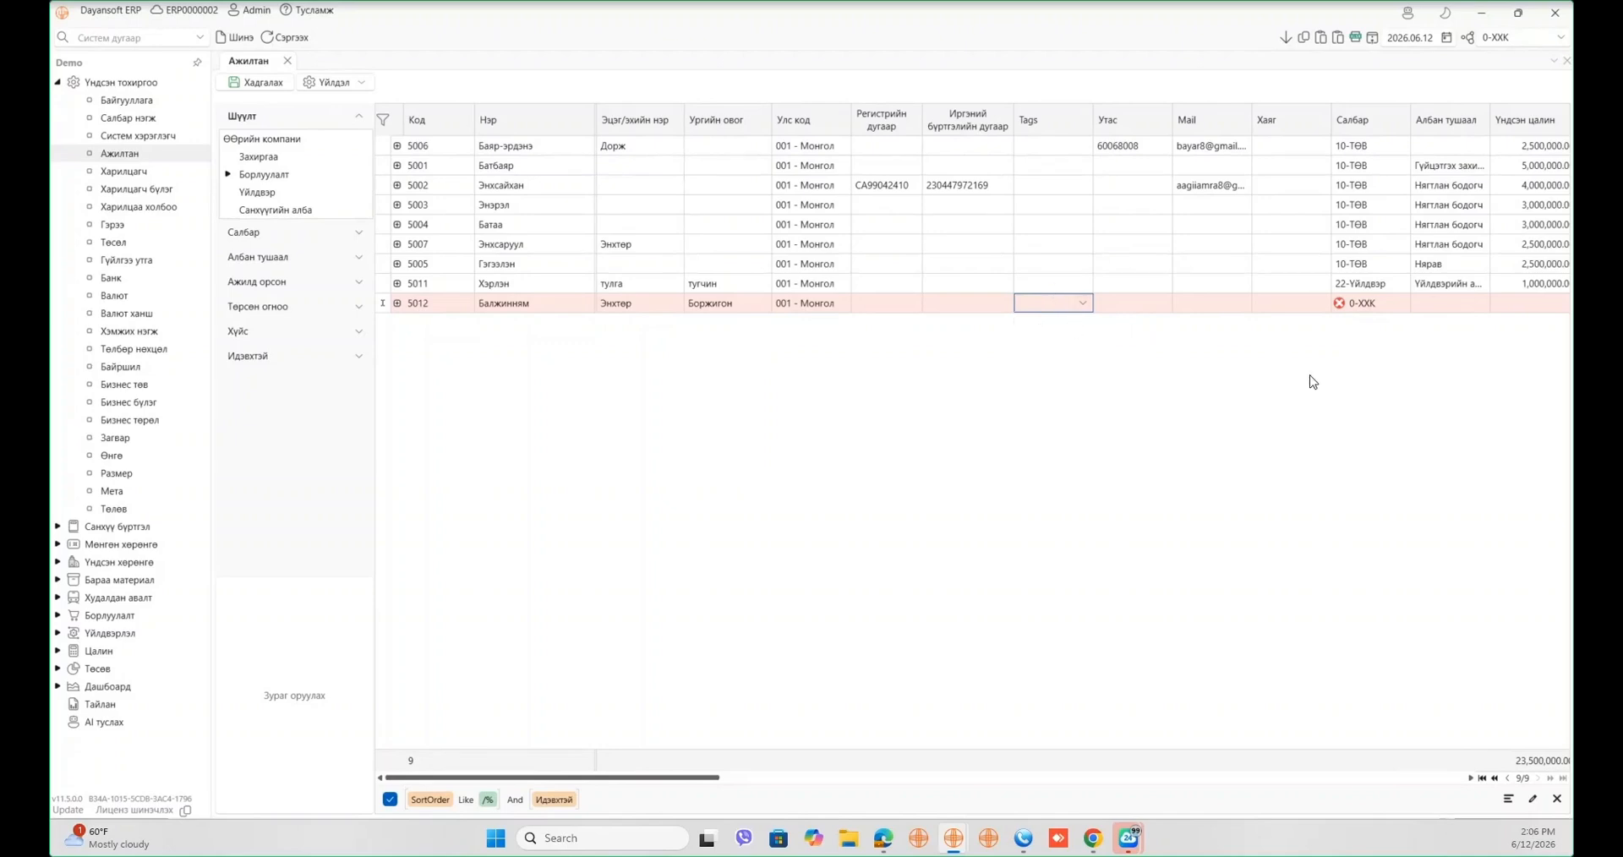
click(1168, 309)
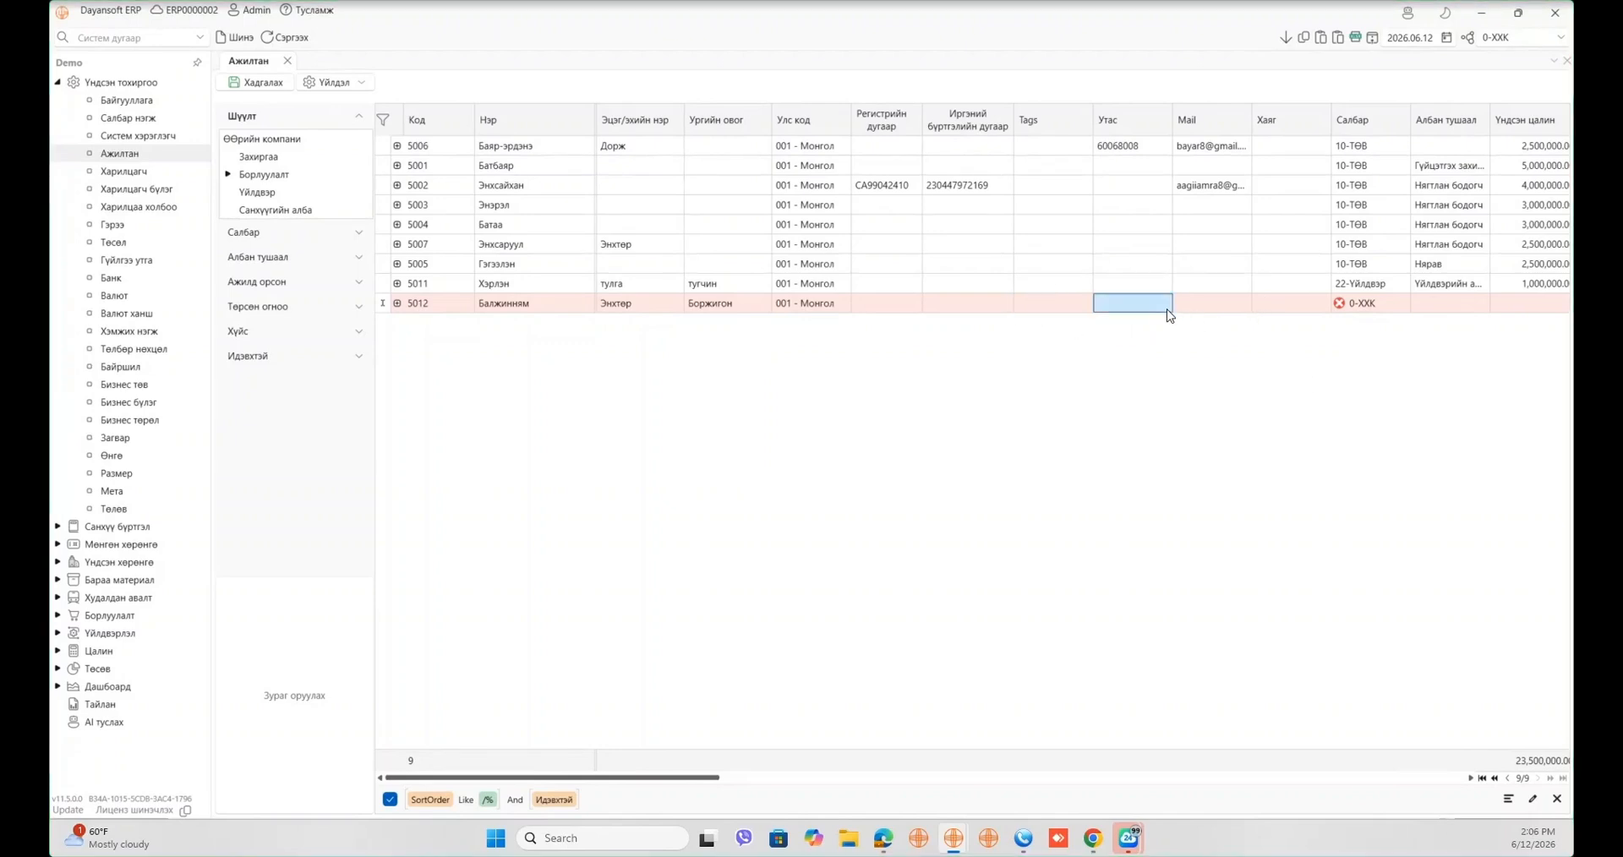
click(1169, 313)
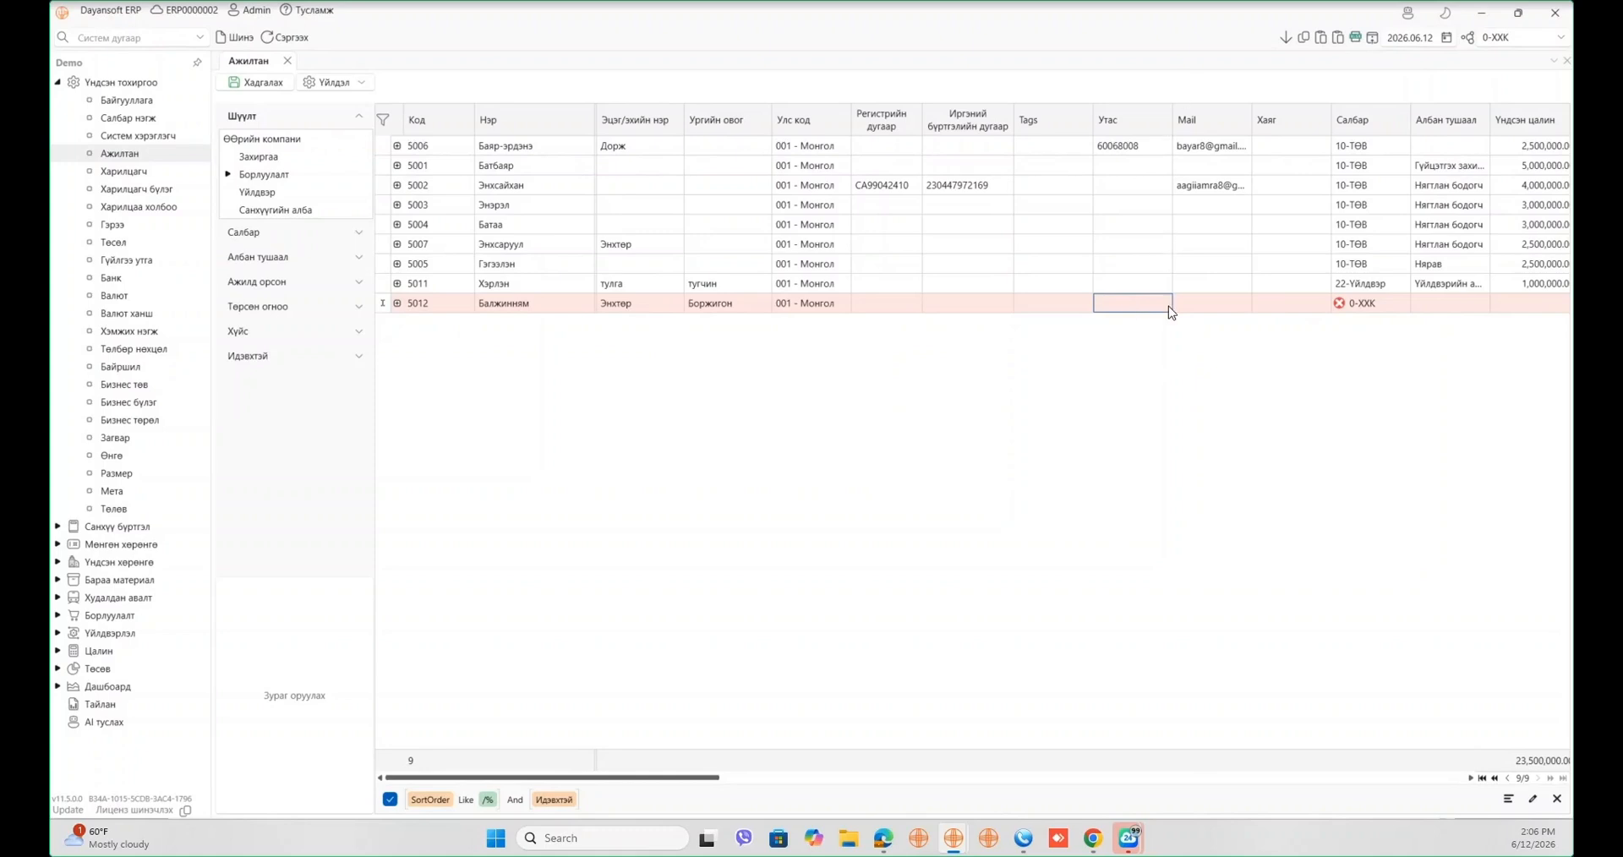
click(1208, 300)
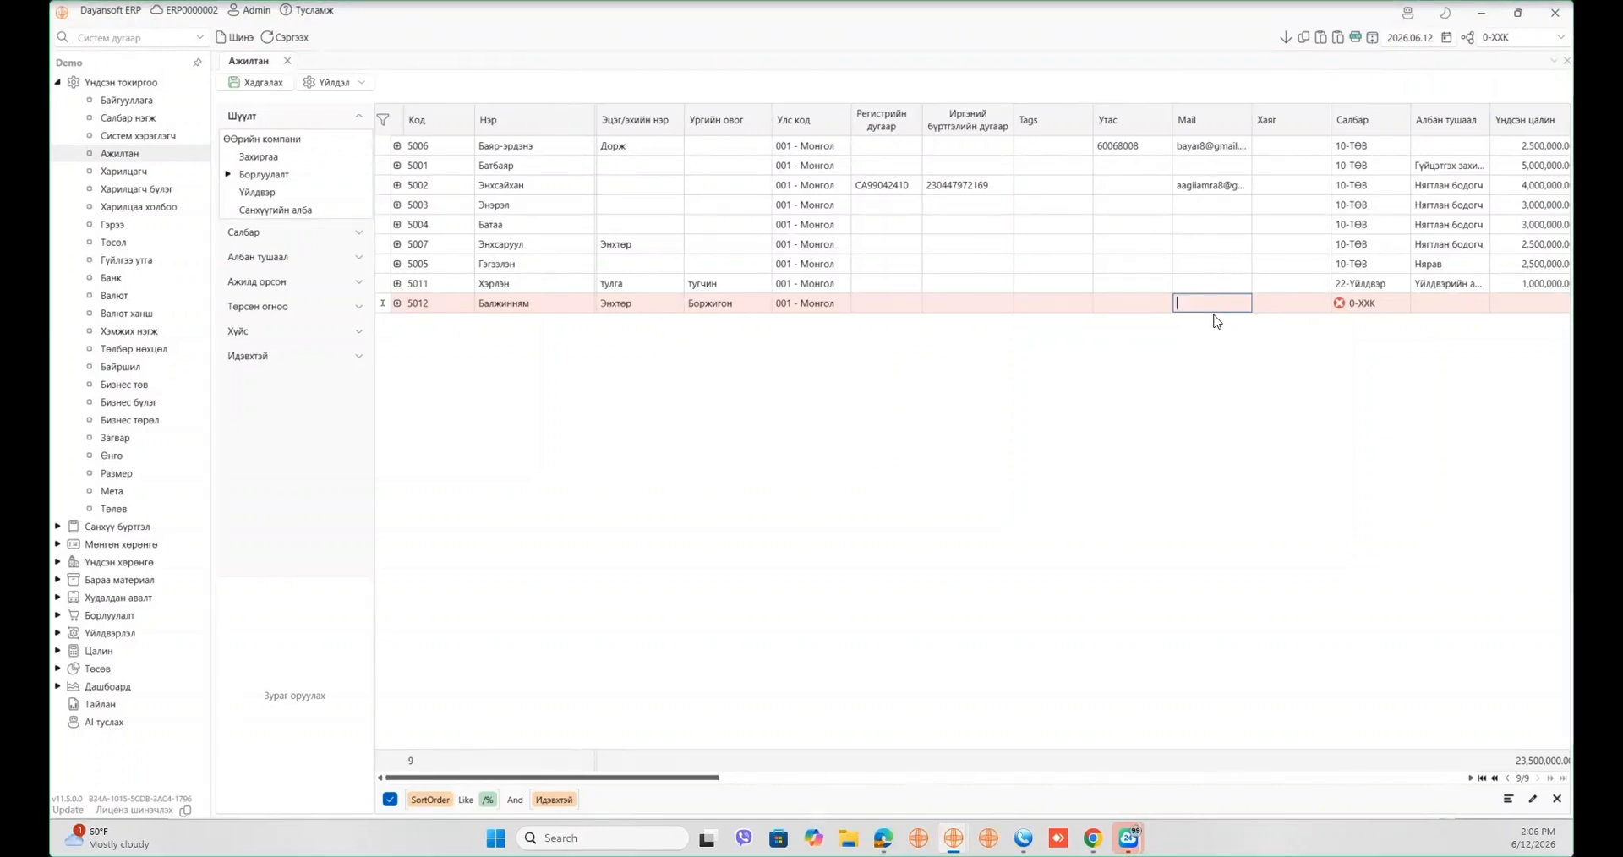
click(1289, 306)
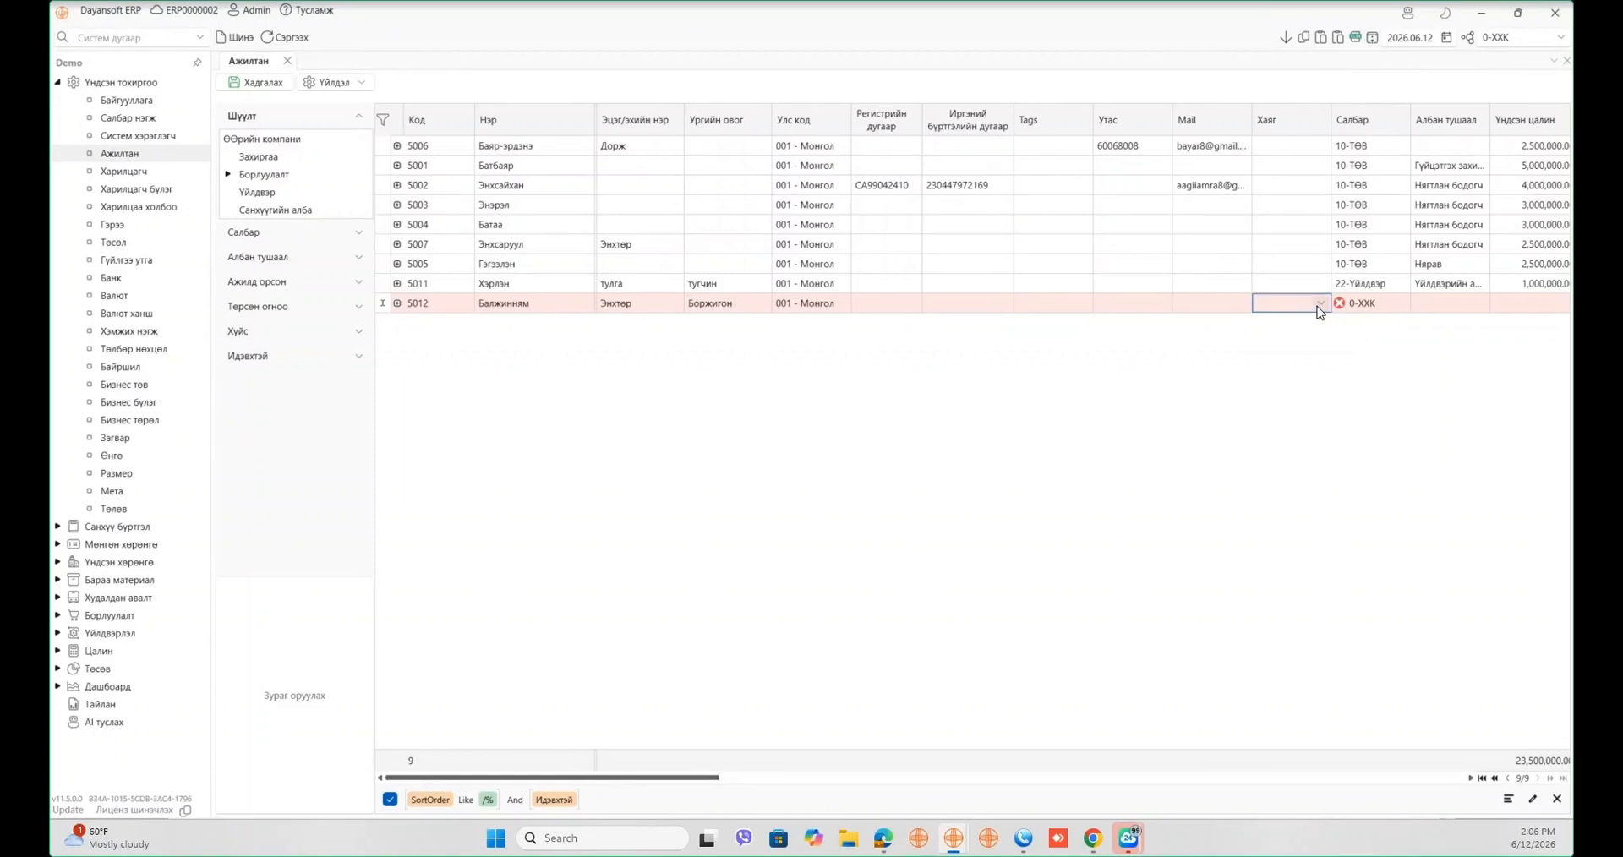
click(1320, 303)
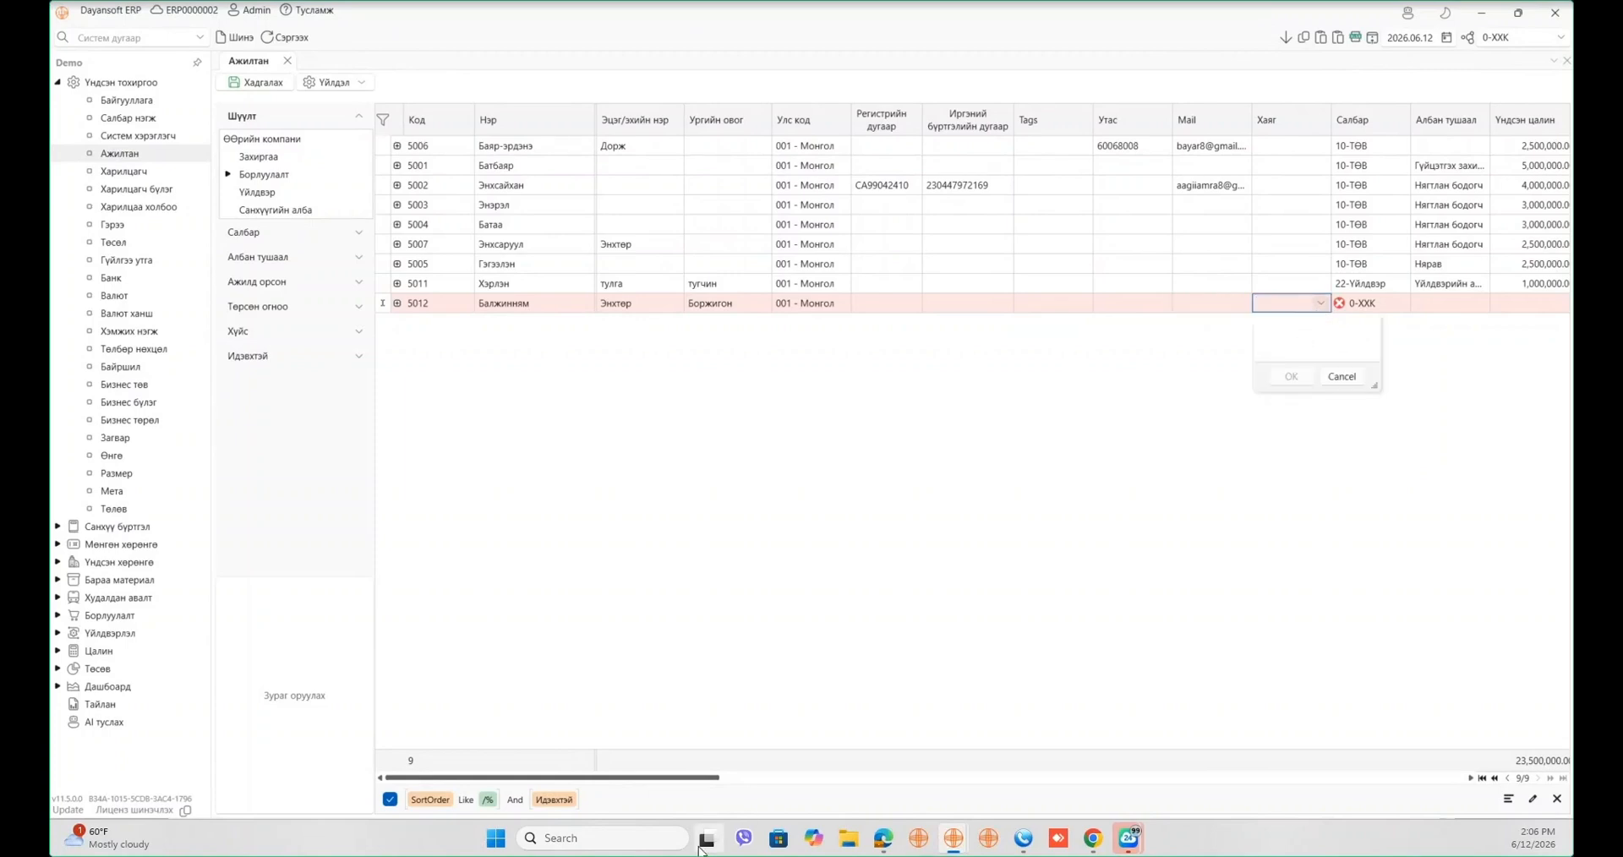
click(710, 780)
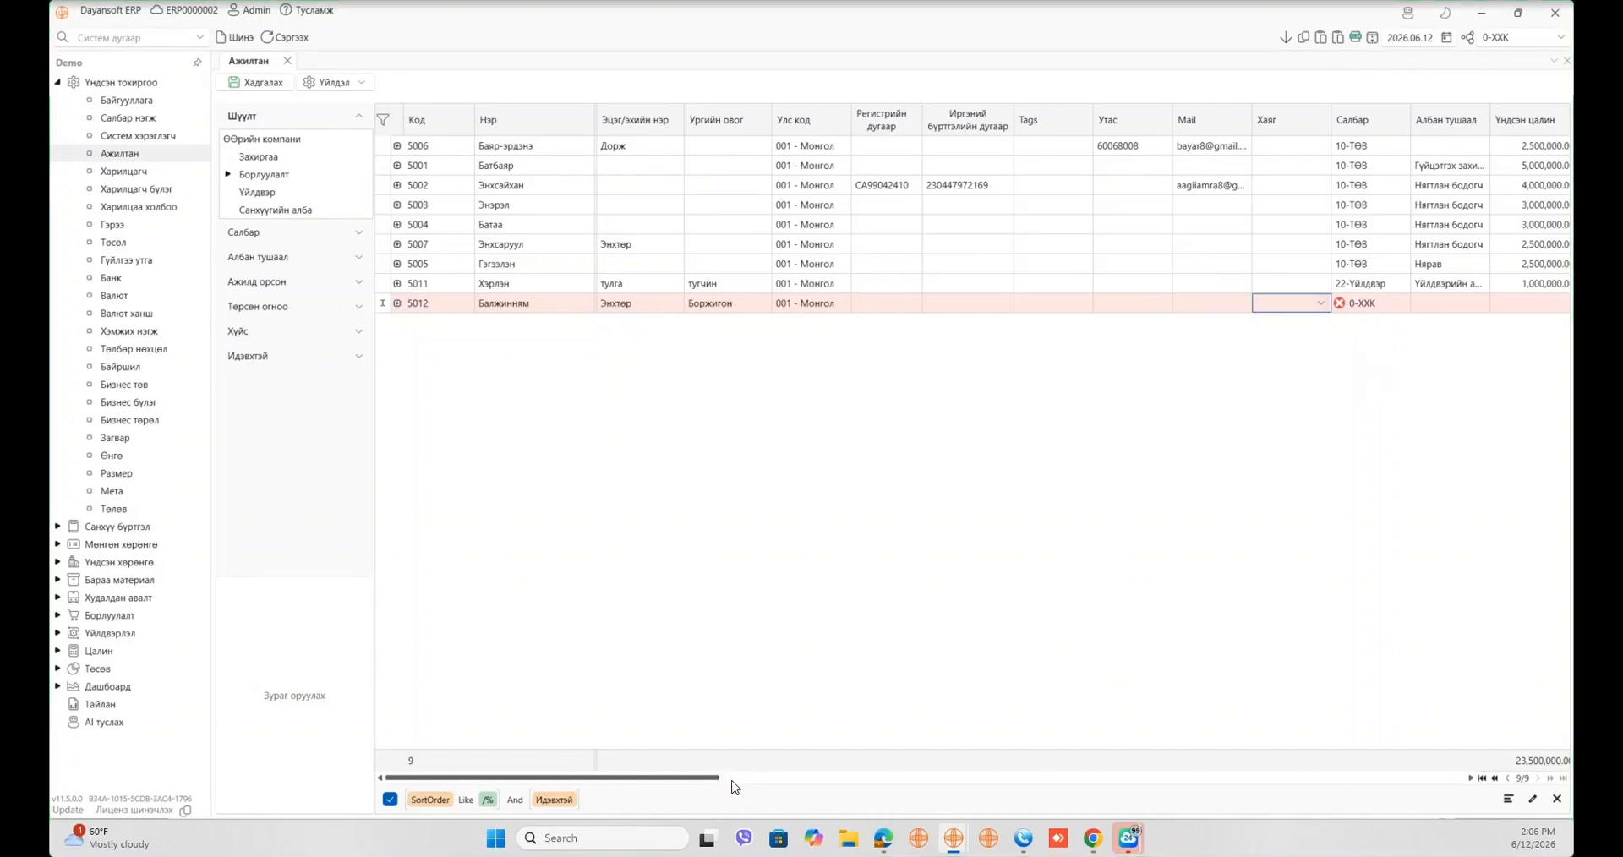
drag(698, 779, 815, 779)
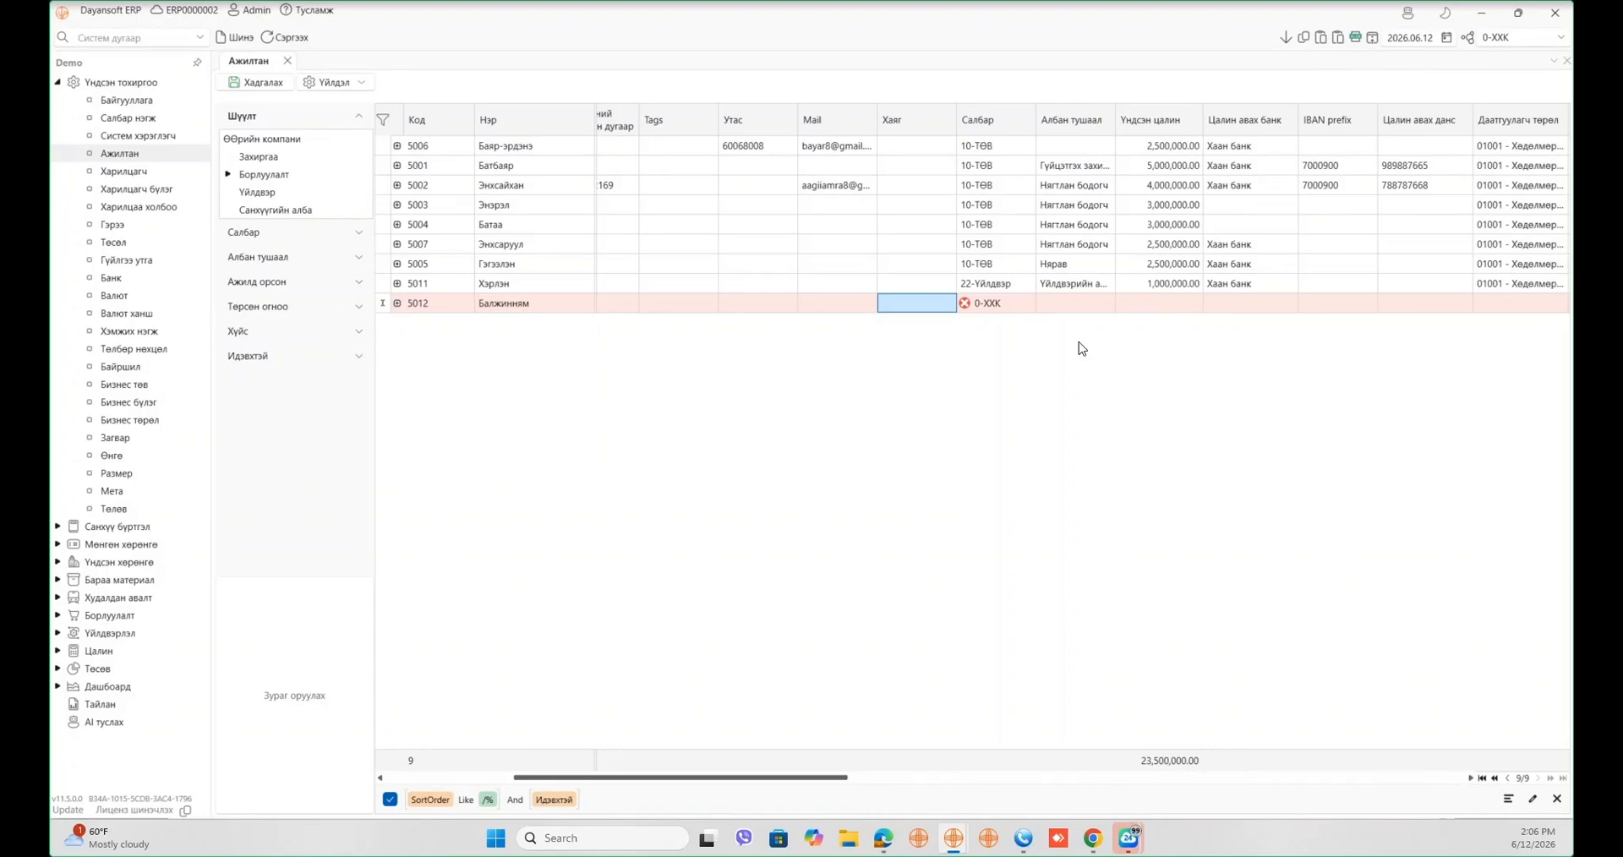
- Give employee 5012 branch 10-ТӨВ, position Нярав and basic salary 3,000,000.00
click(1027, 304)
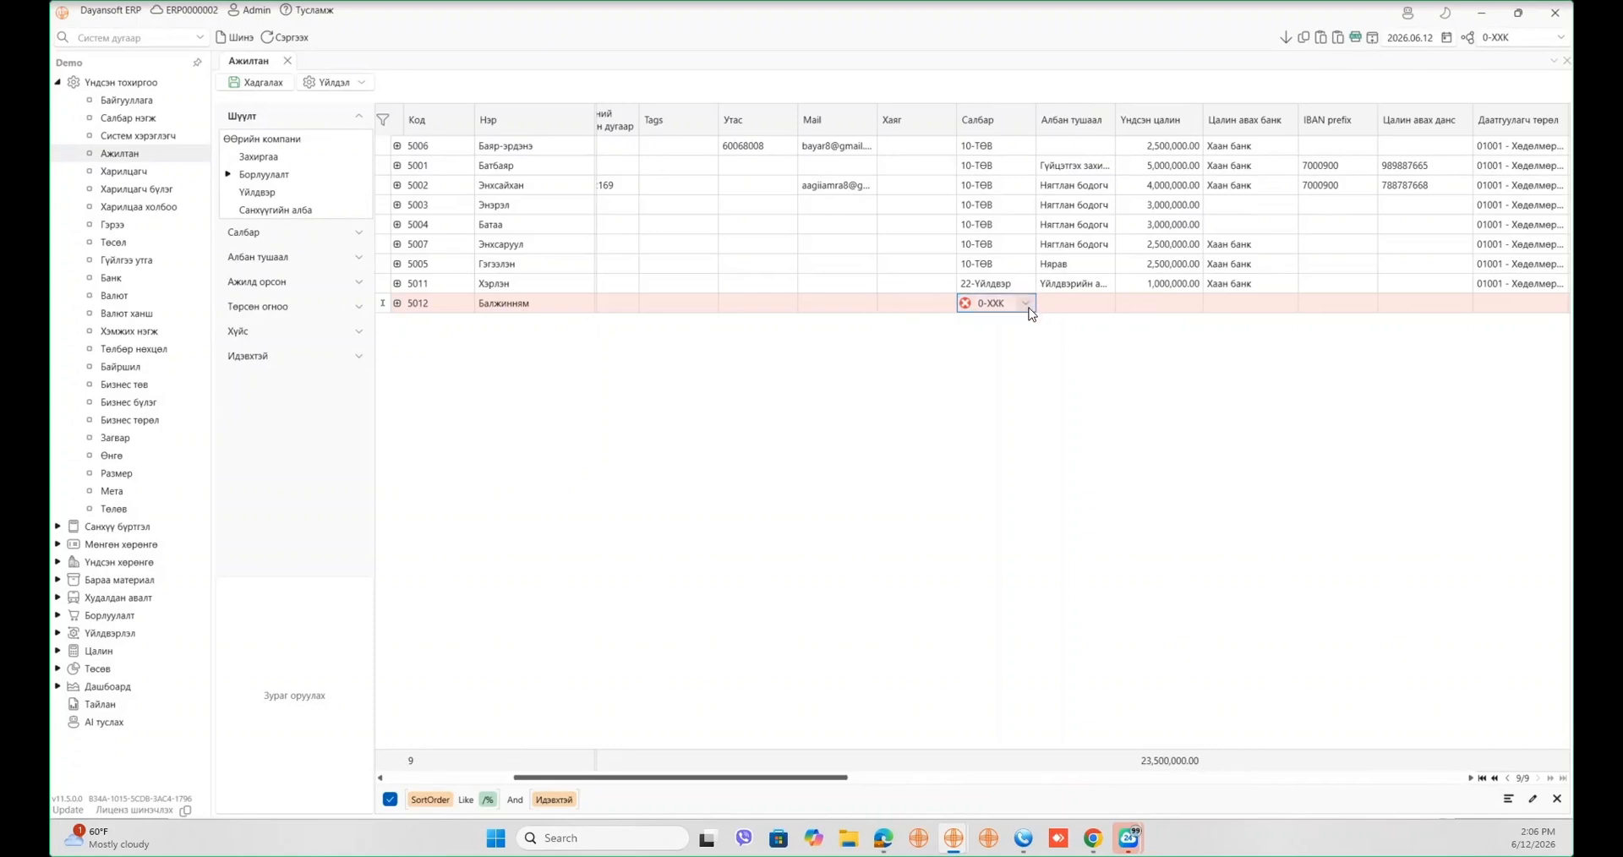
click(1027, 303)
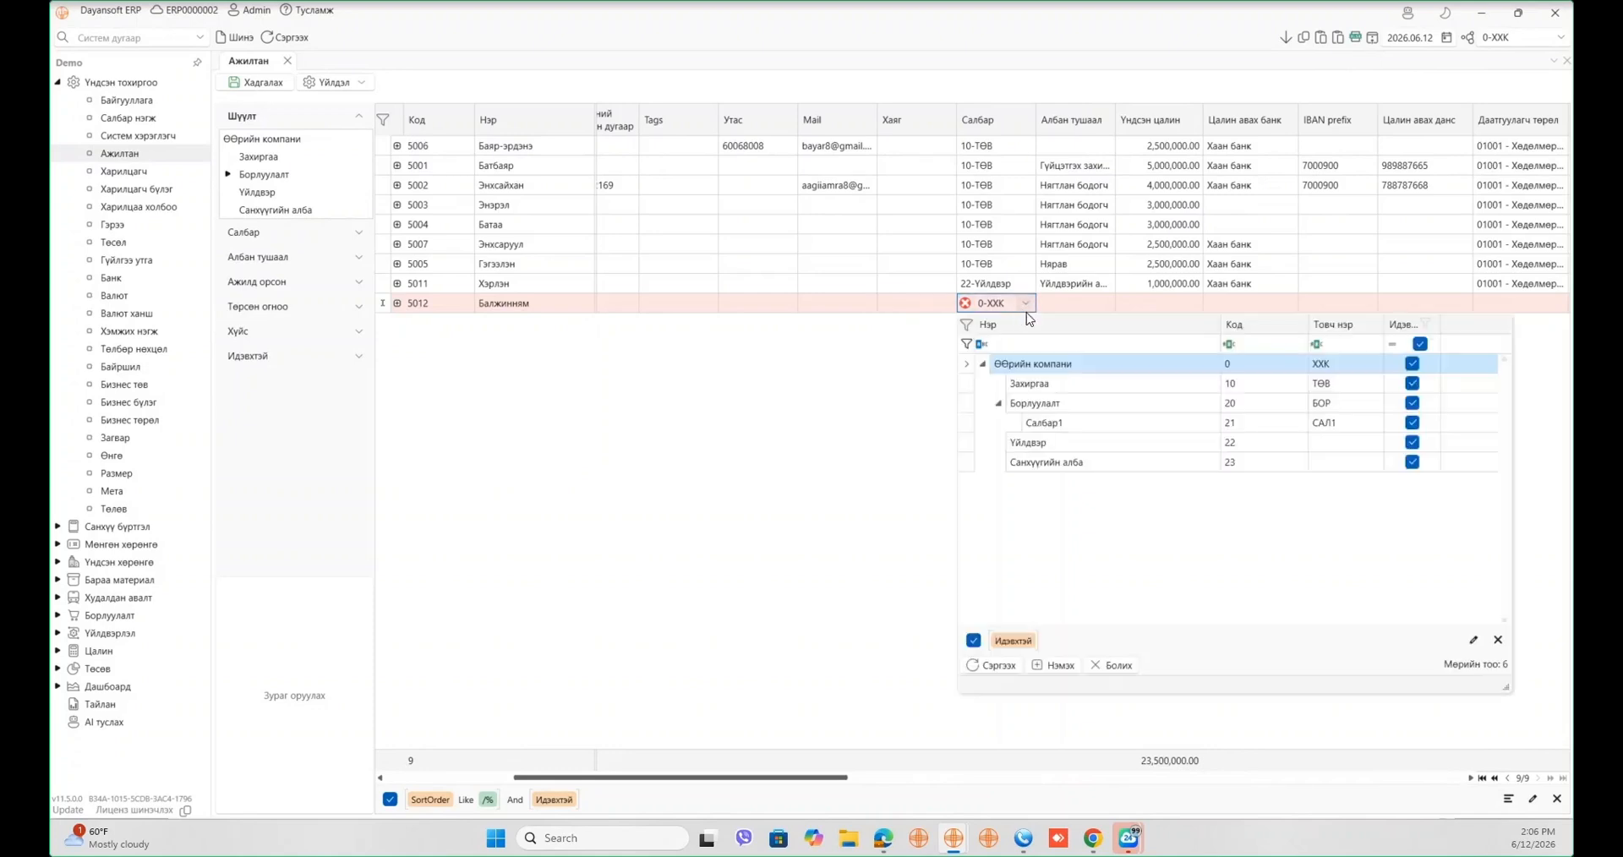
click(1104, 303)
click(1104, 303)
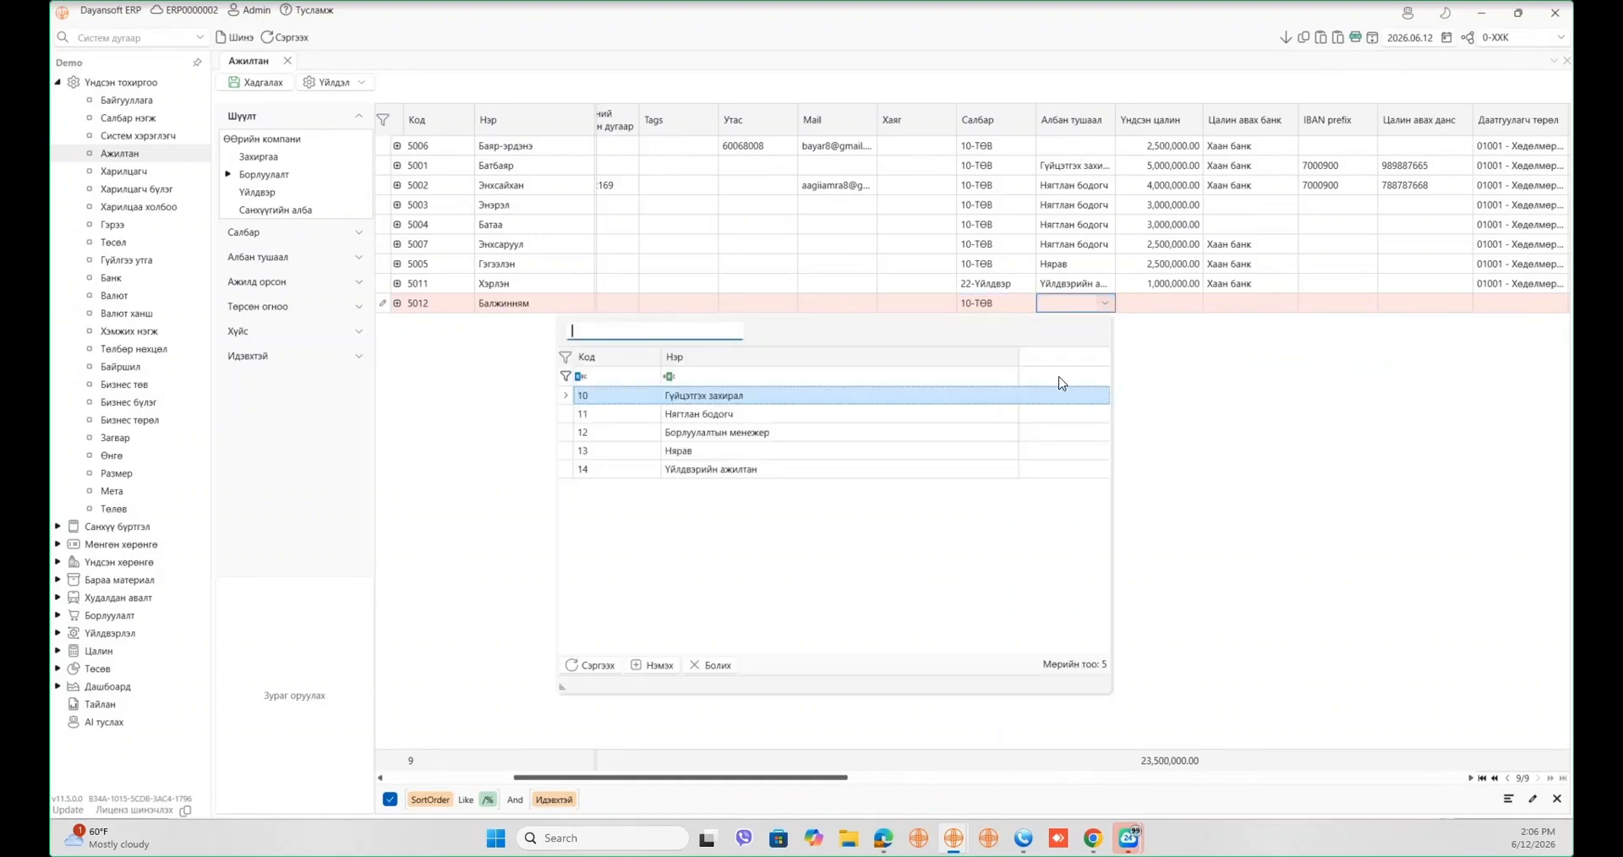
click(895, 451)
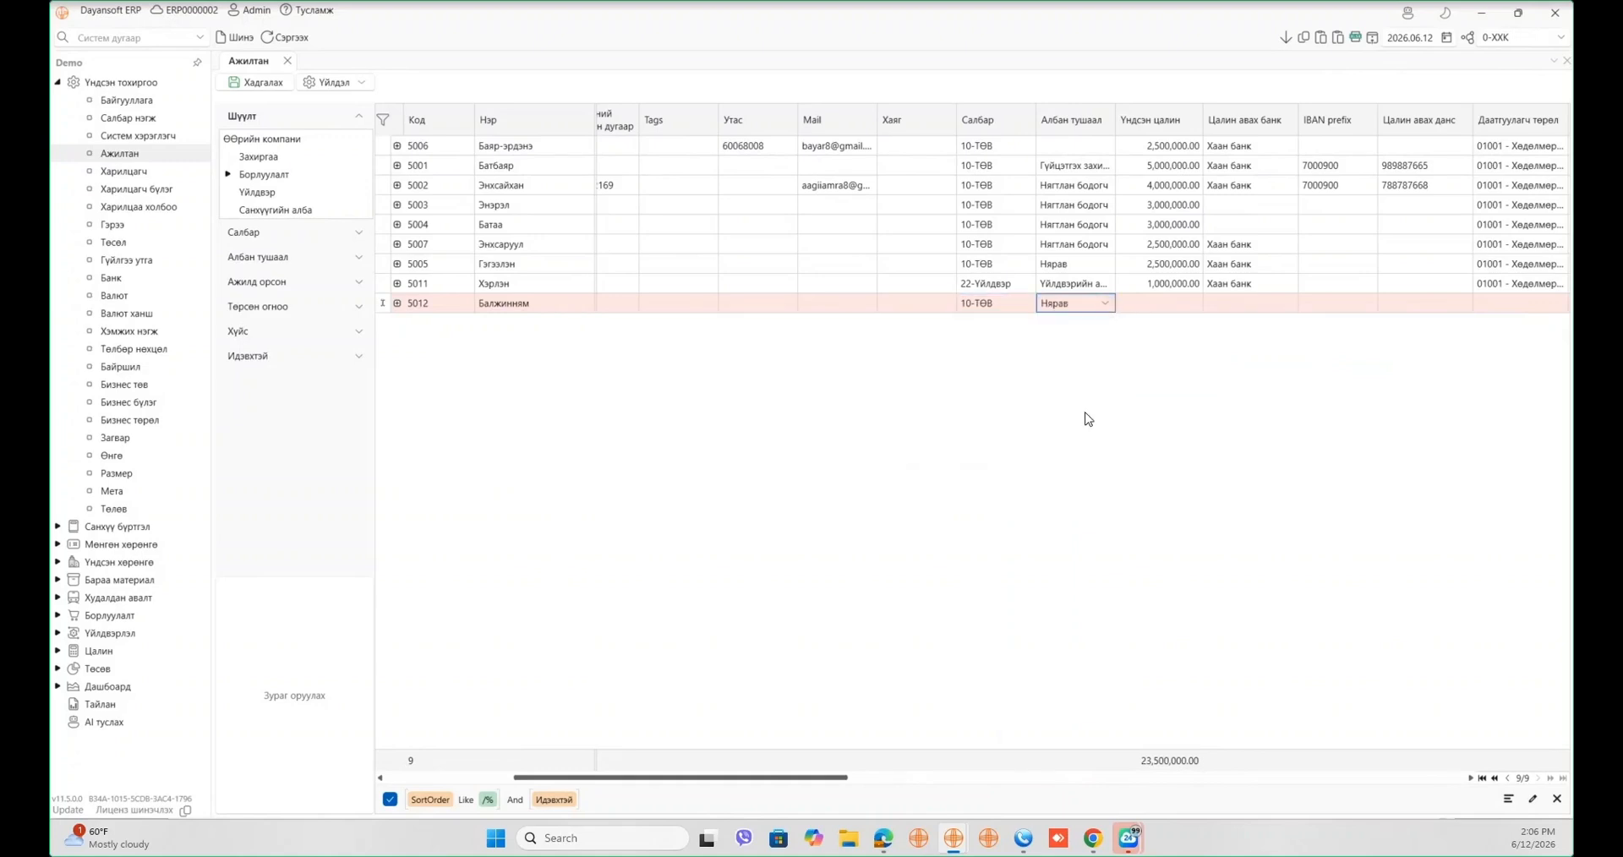
click(1012, 306)
click(1025, 303)
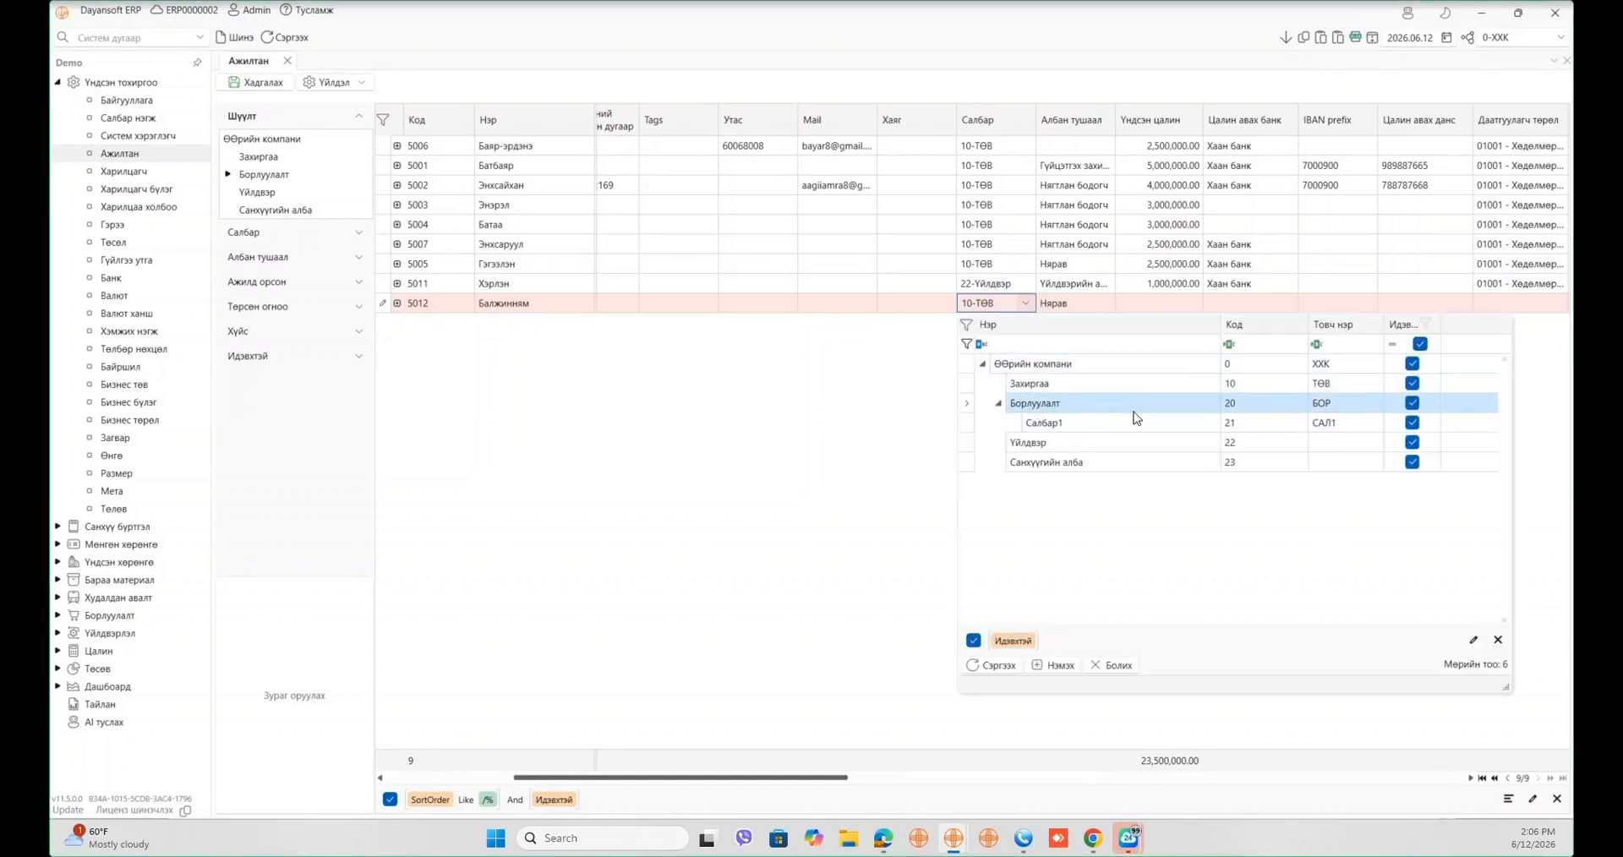
click(892, 405)
click(1190, 306)
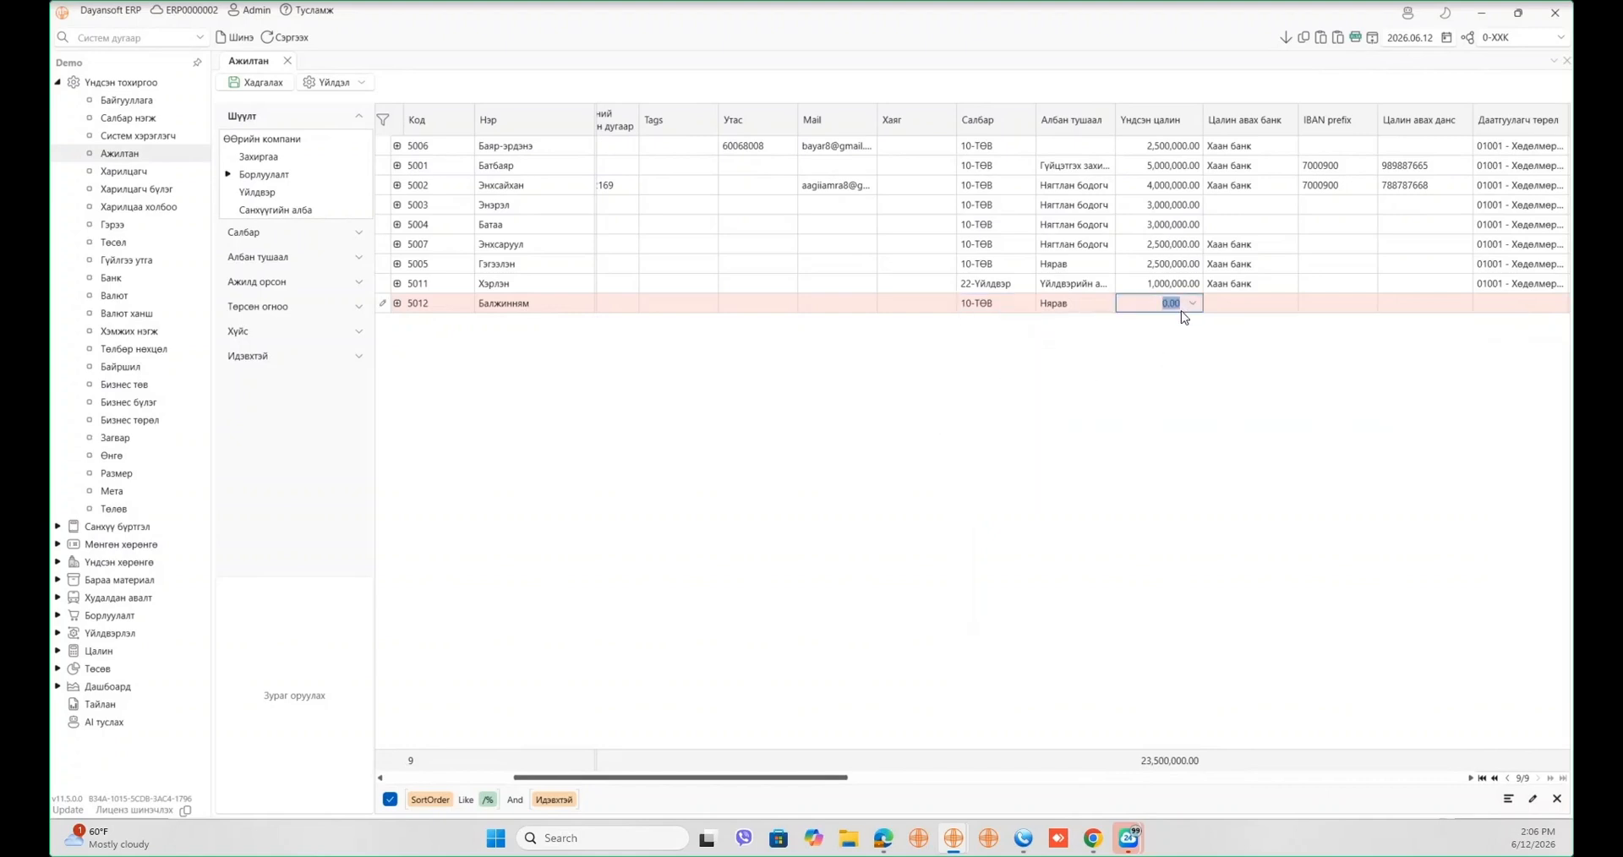
text(3,000,000)
key(Tab)
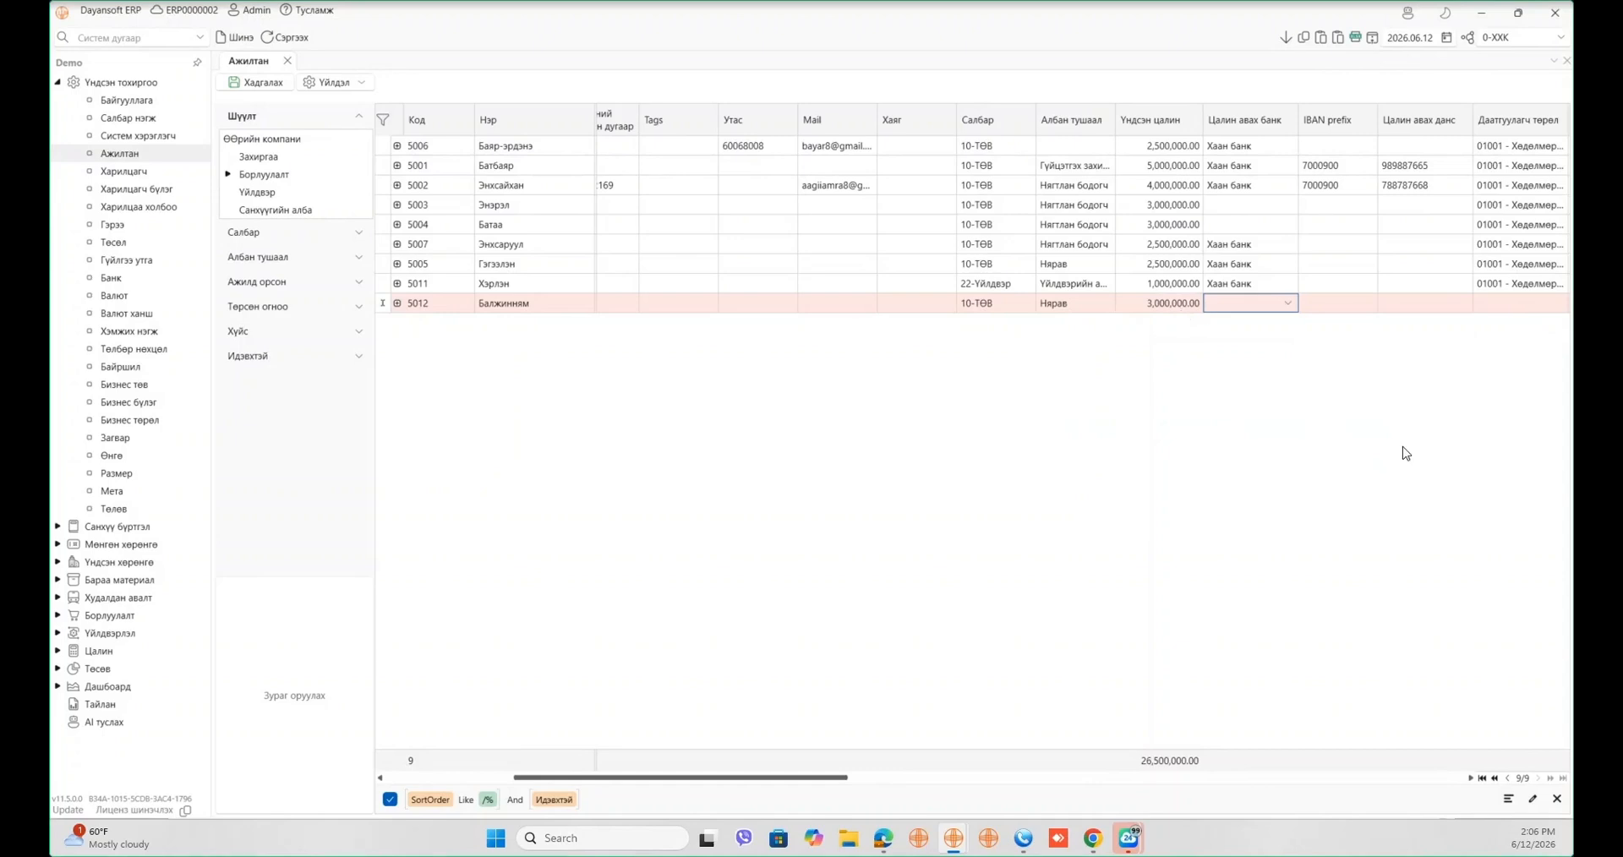
- Choose 01 Хаан банк as employee 5012's salary bank and enter the IBAN prefix and account number
drag(832, 783, 908, 779)
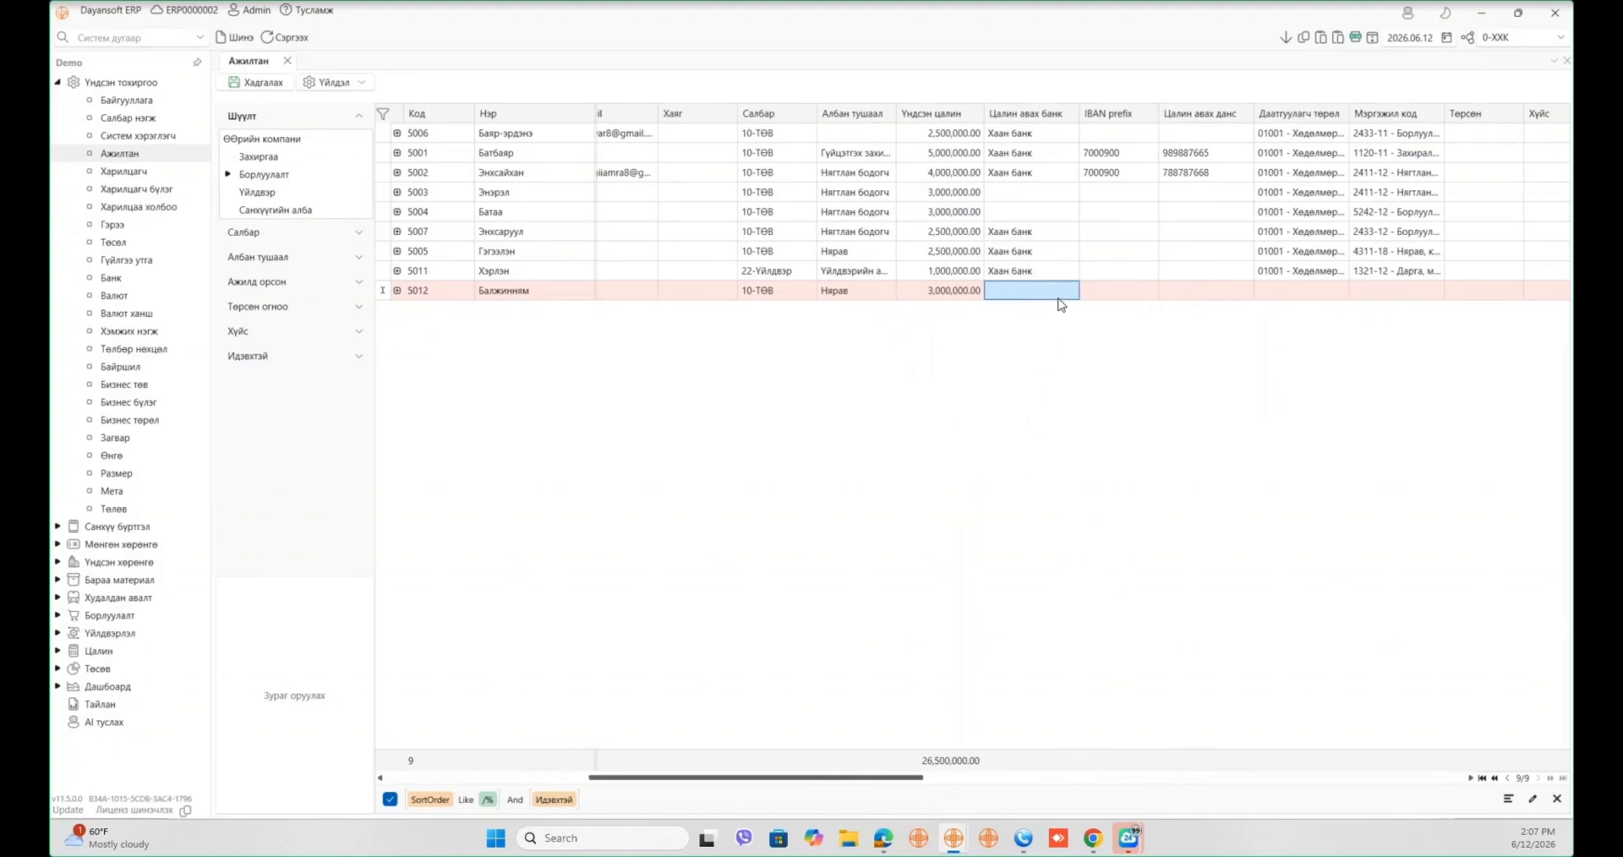
click(1058, 295)
click(1064, 292)
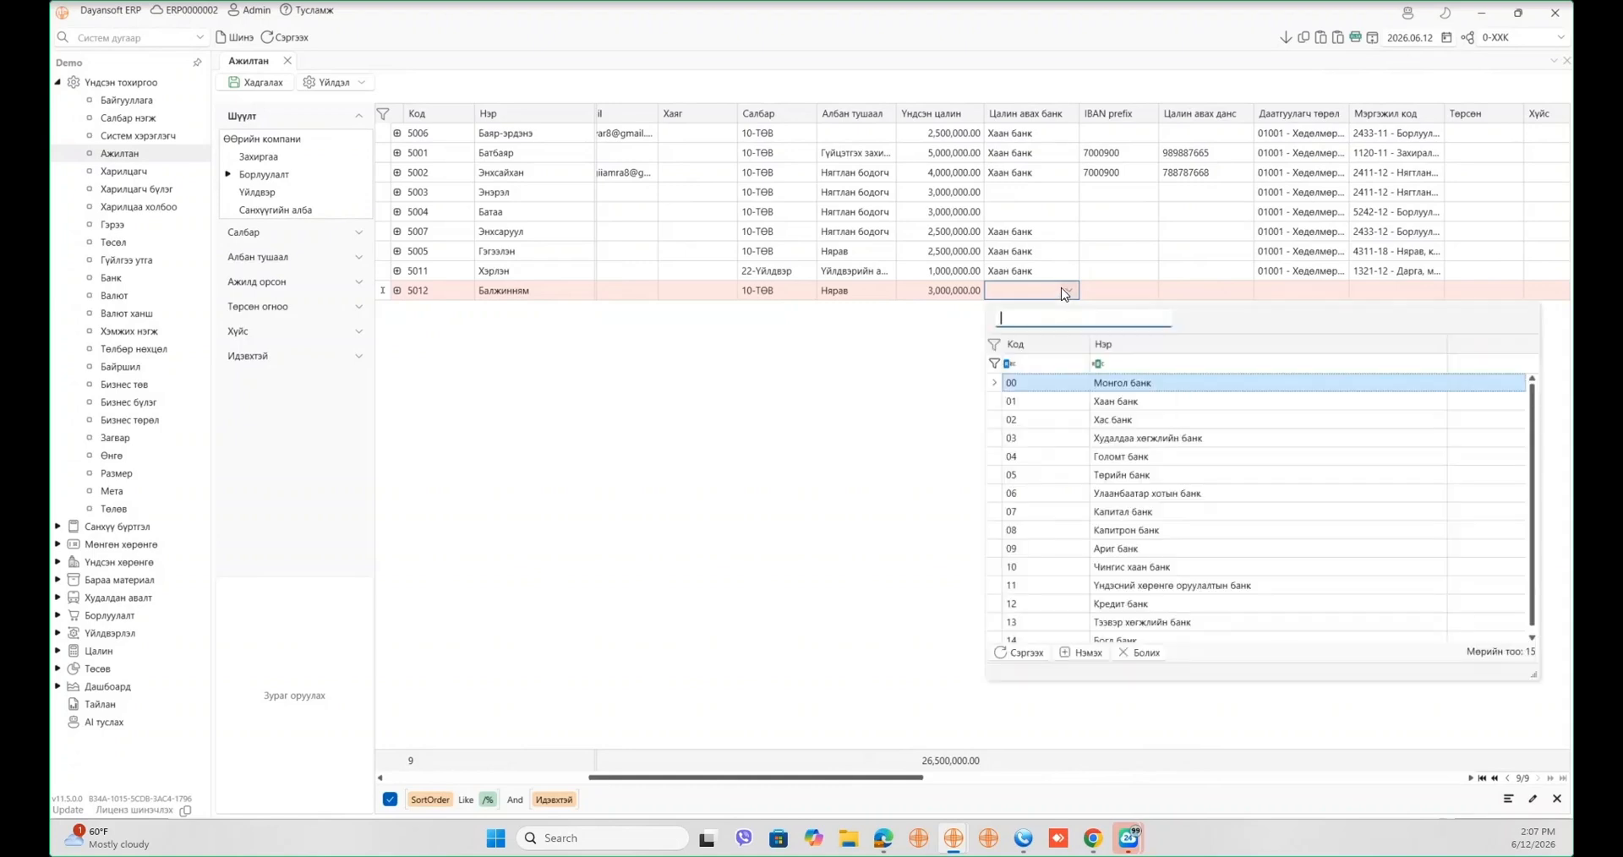
click(1080, 412)
click(1116, 290)
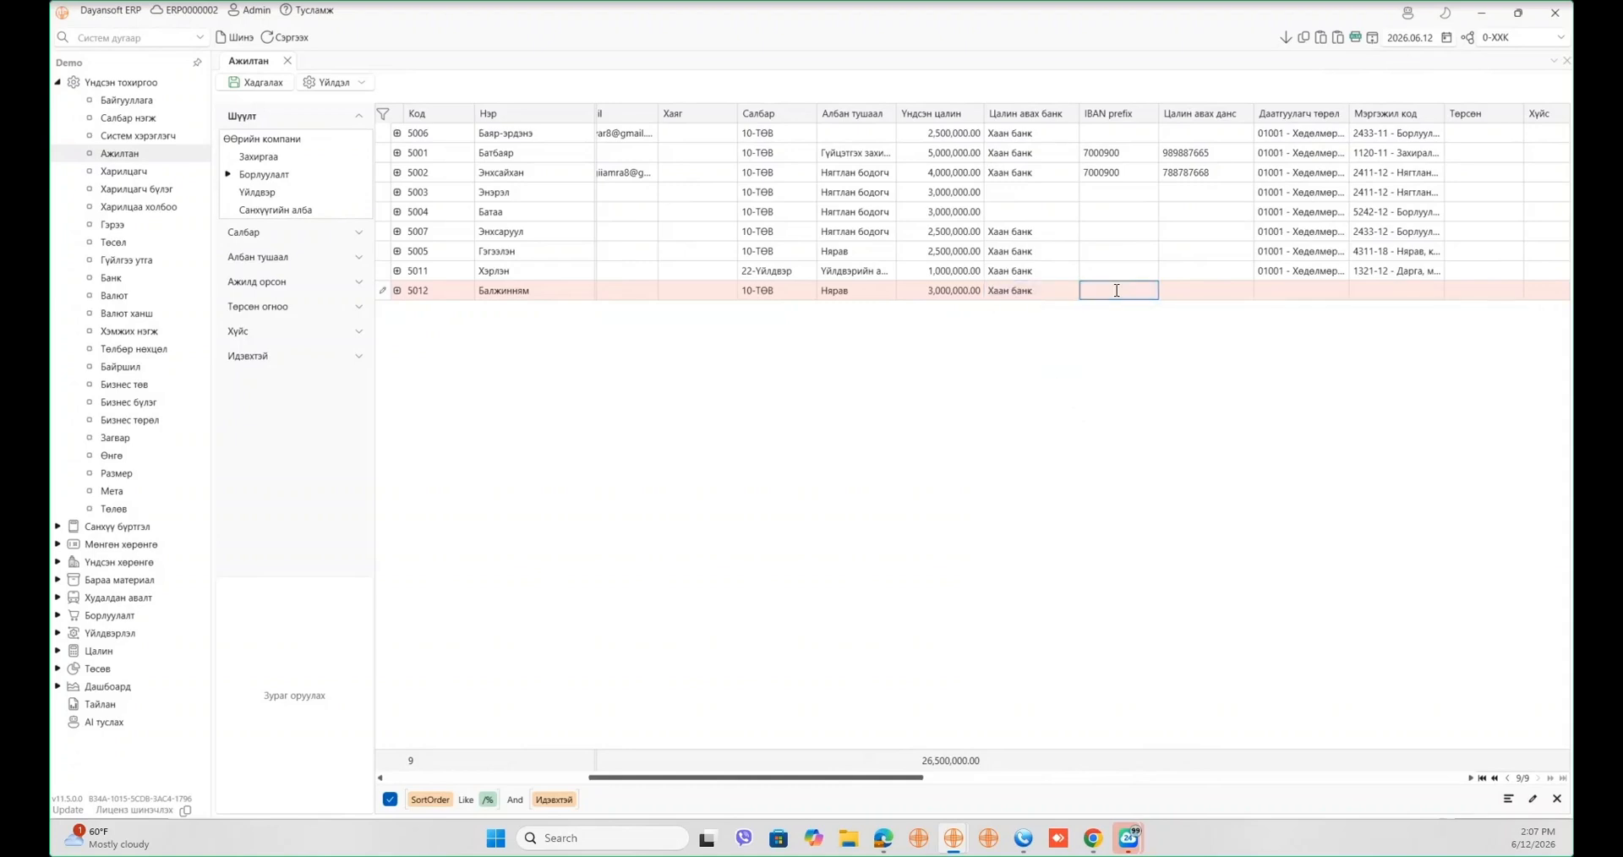
click(1227, 297)
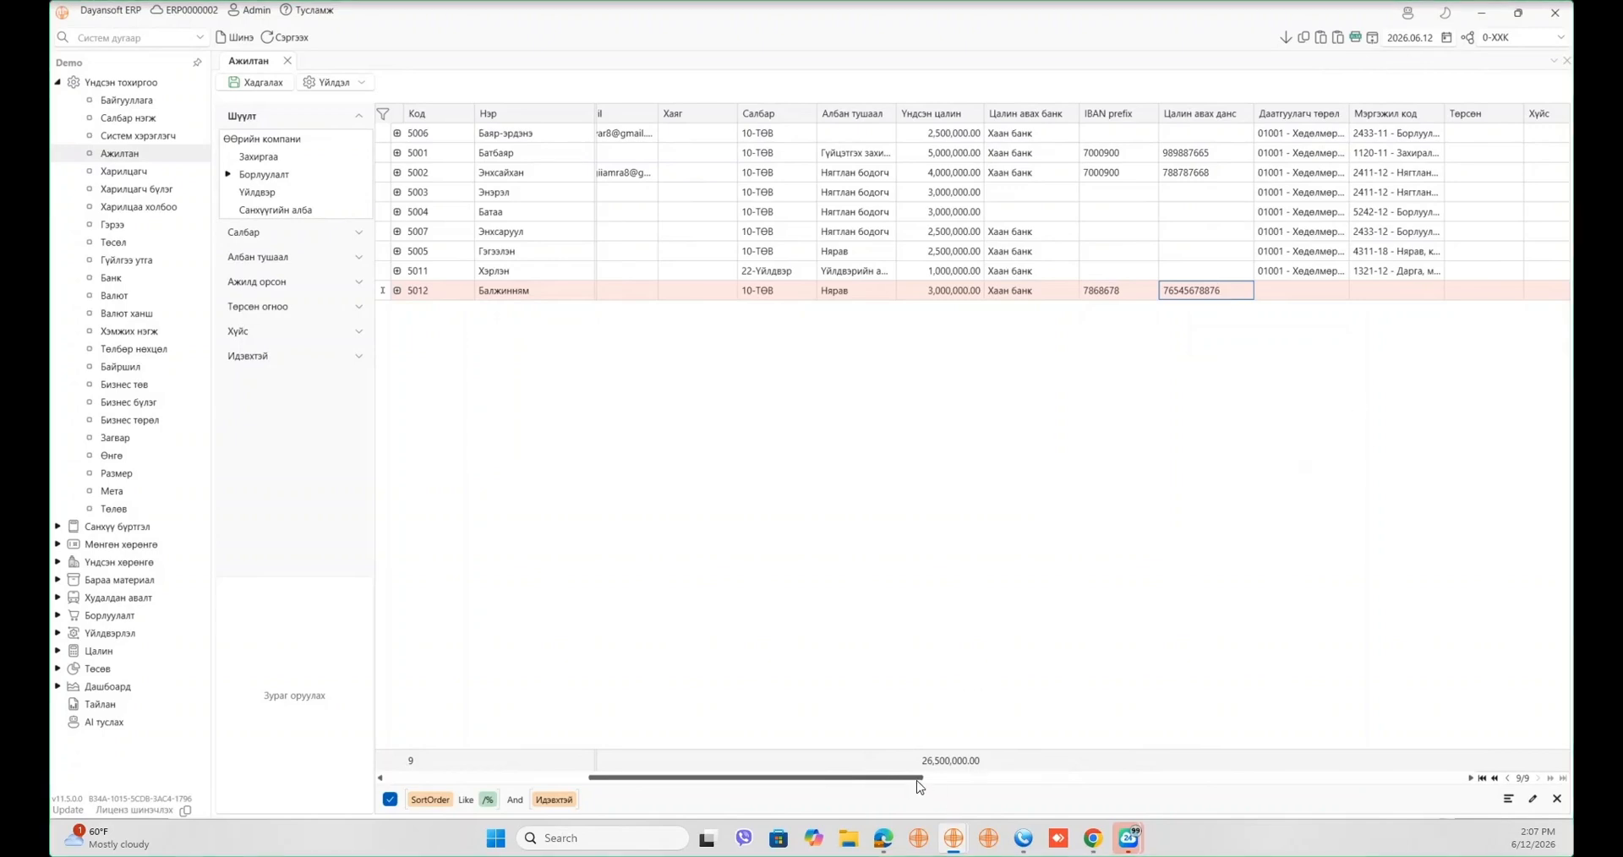
drag(919, 786, 952, 710)
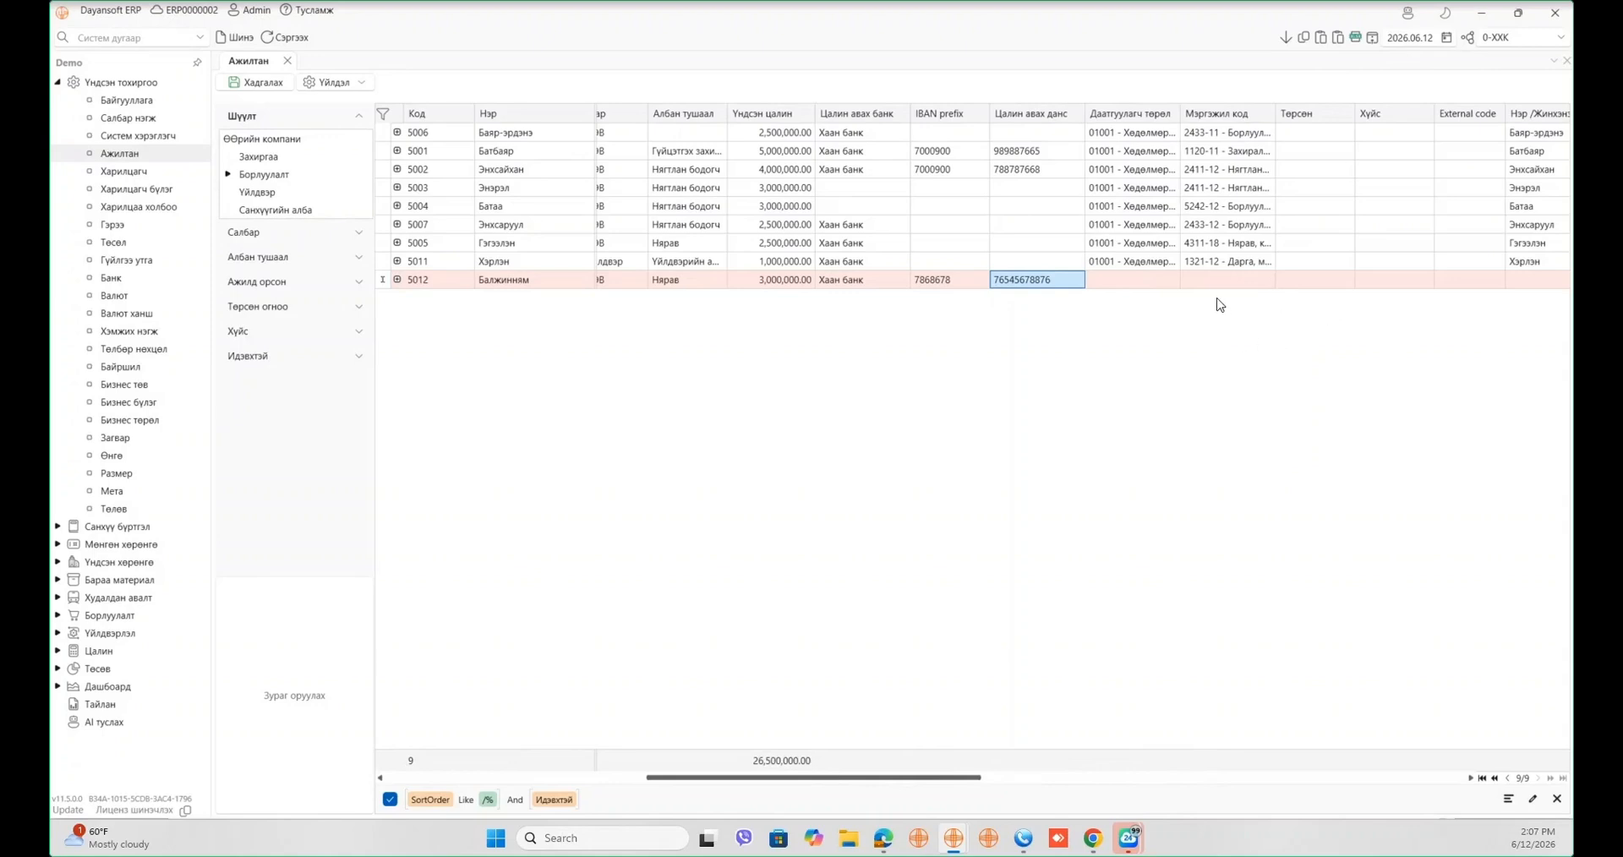
- Set employee 5012's Даатгуулагч төрөл to 01001, the labour-contract employee type
click(1170, 279)
click(1170, 286)
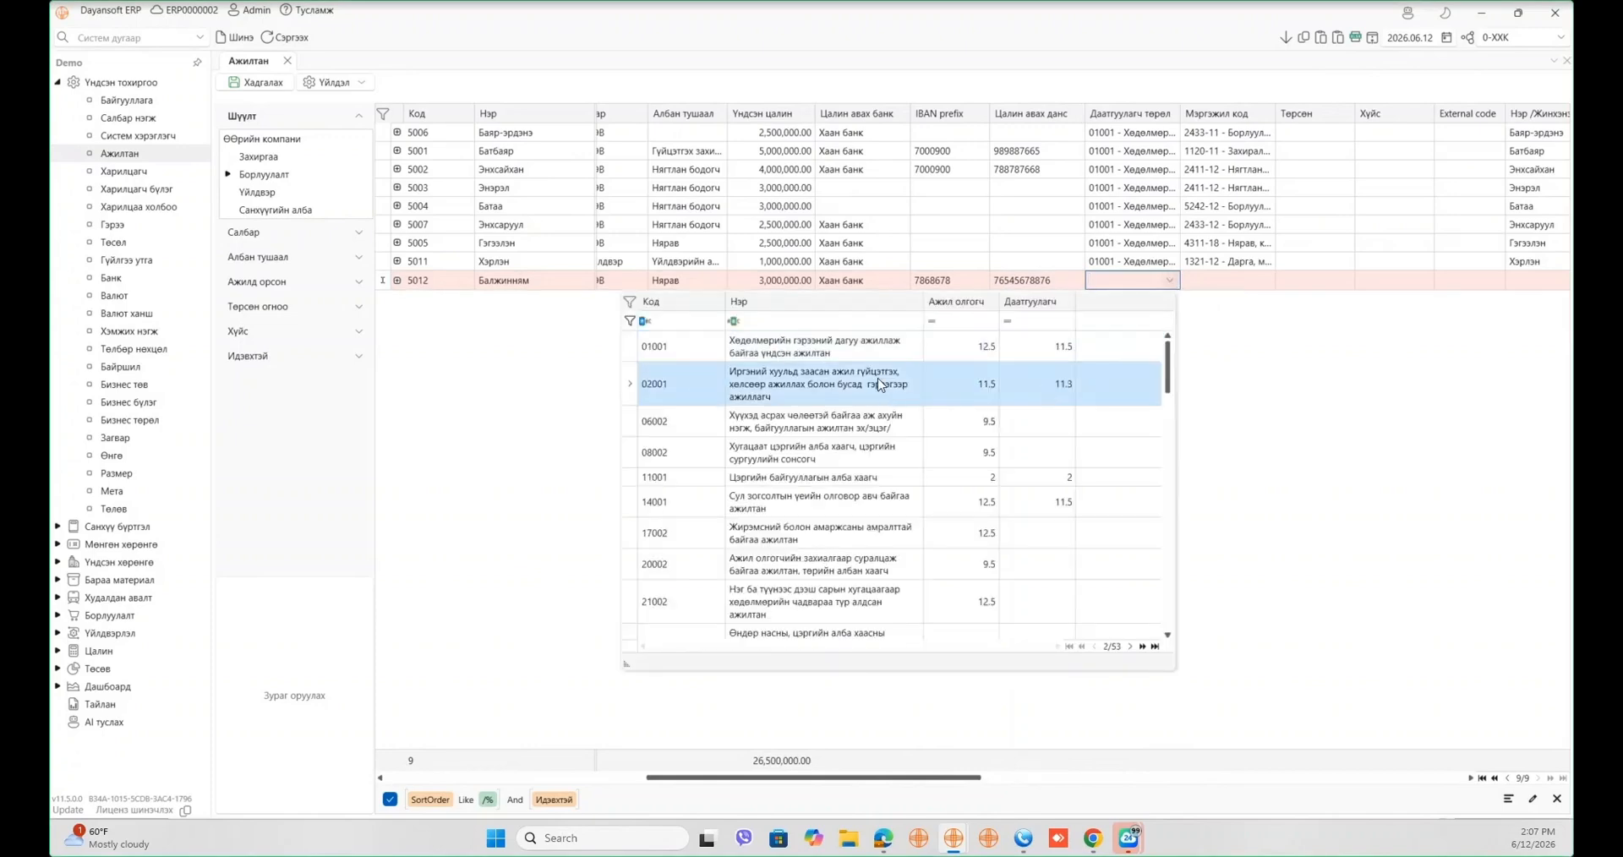
click(1041, 359)
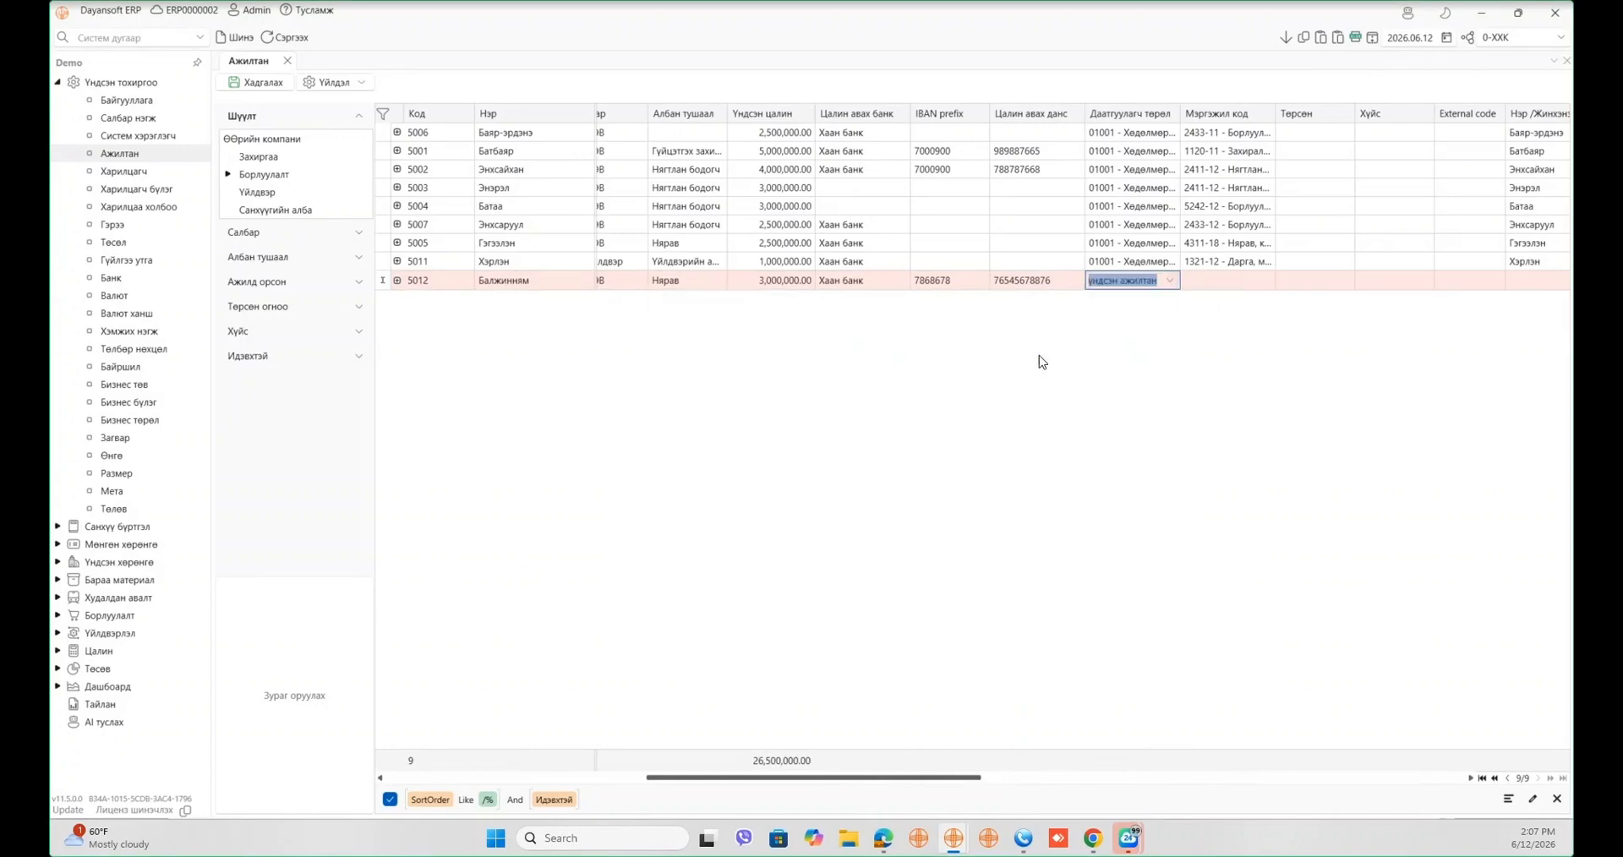
click(1169, 282)
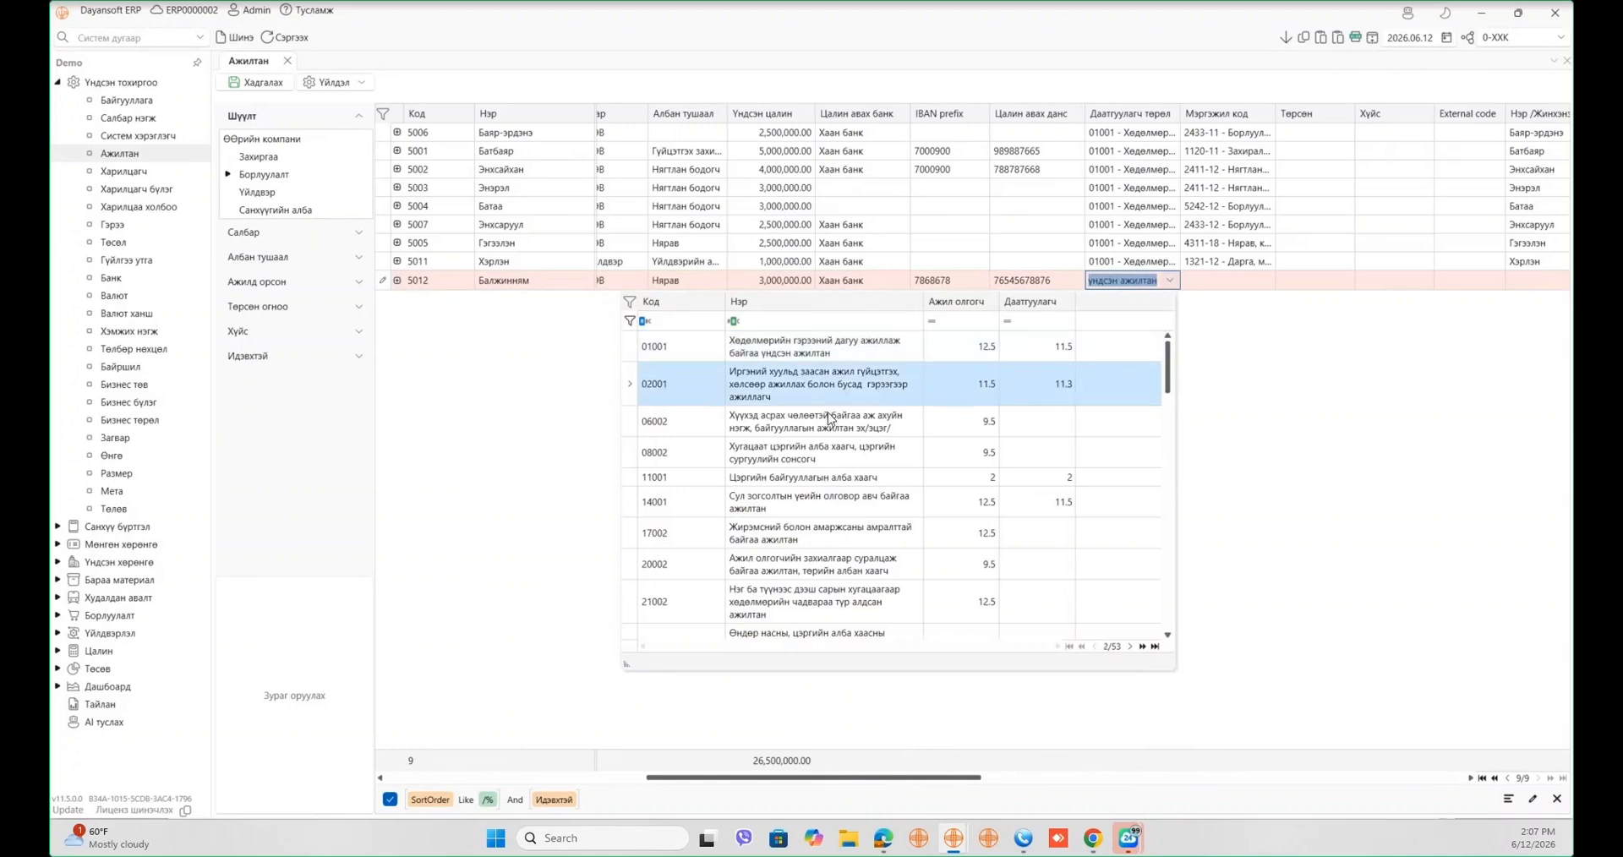
click(846, 351)
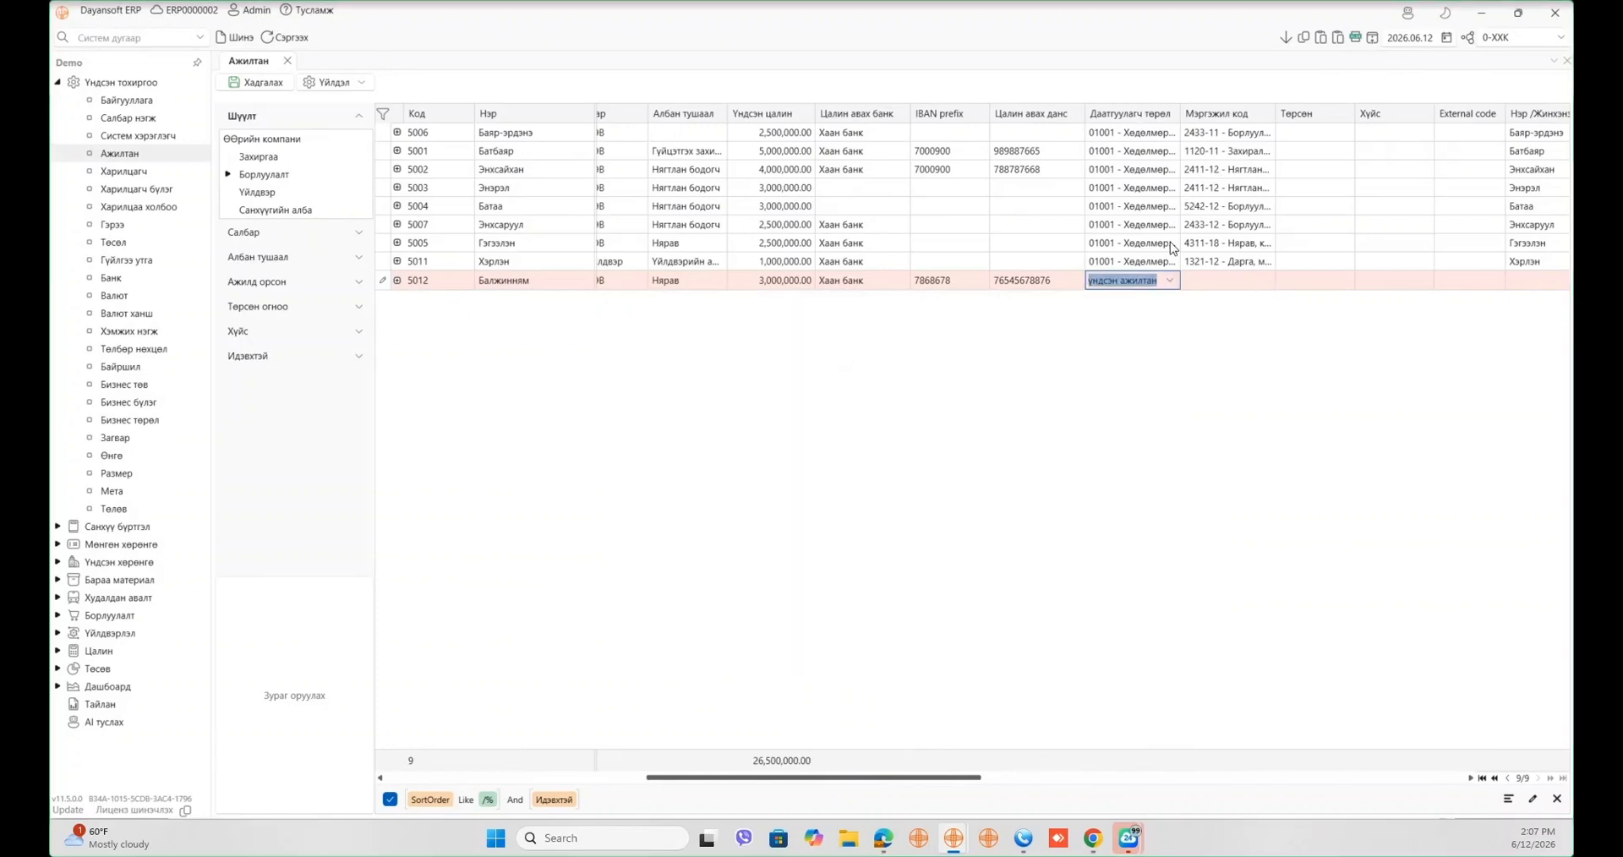
click(1170, 280)
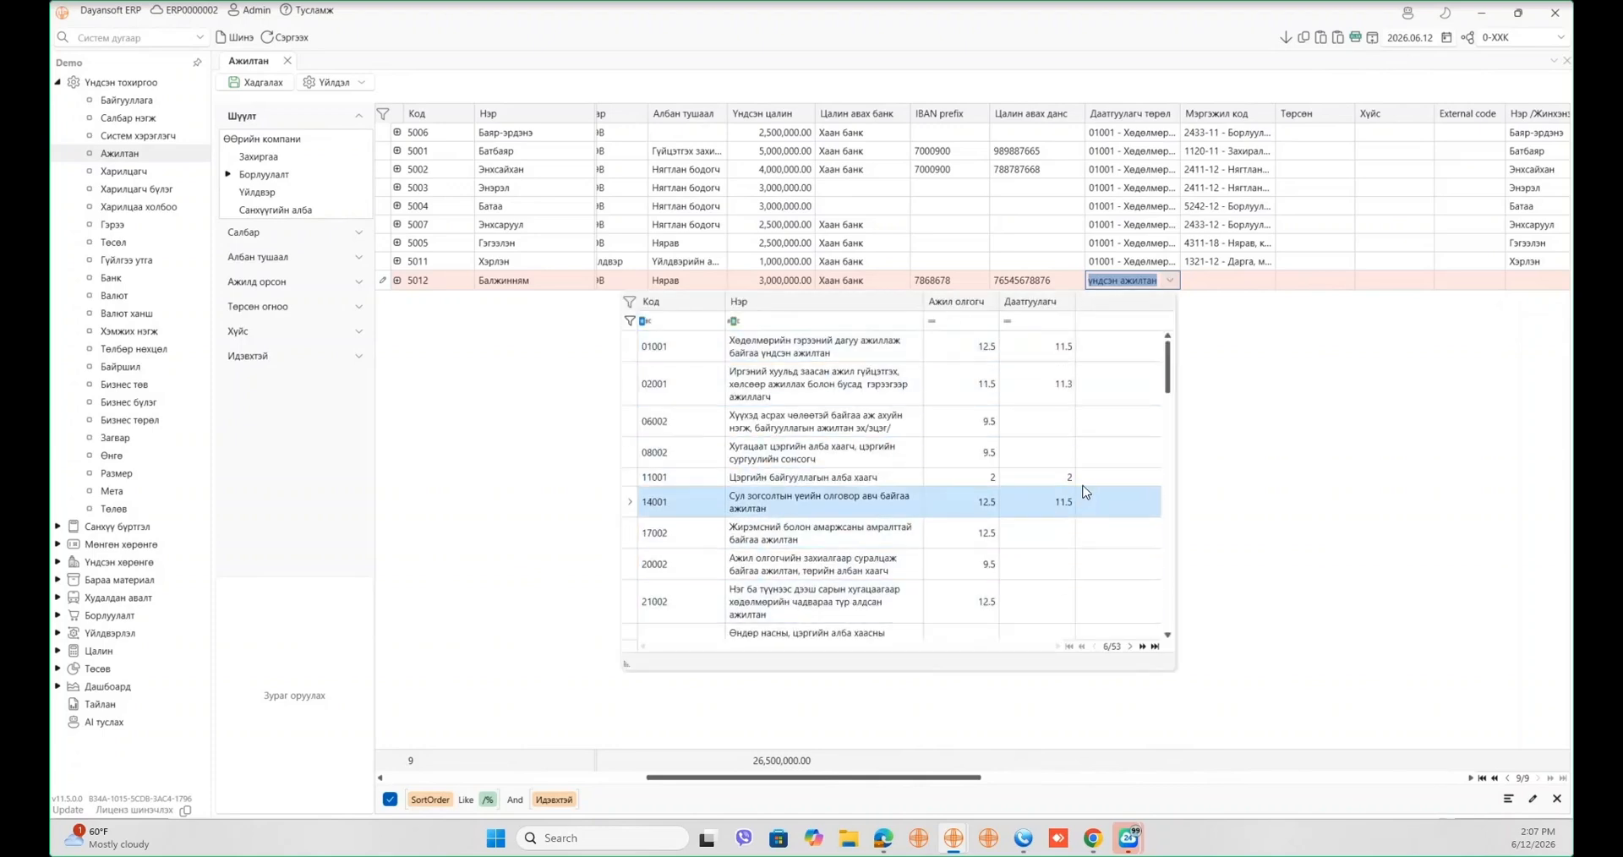
click(988, 361)
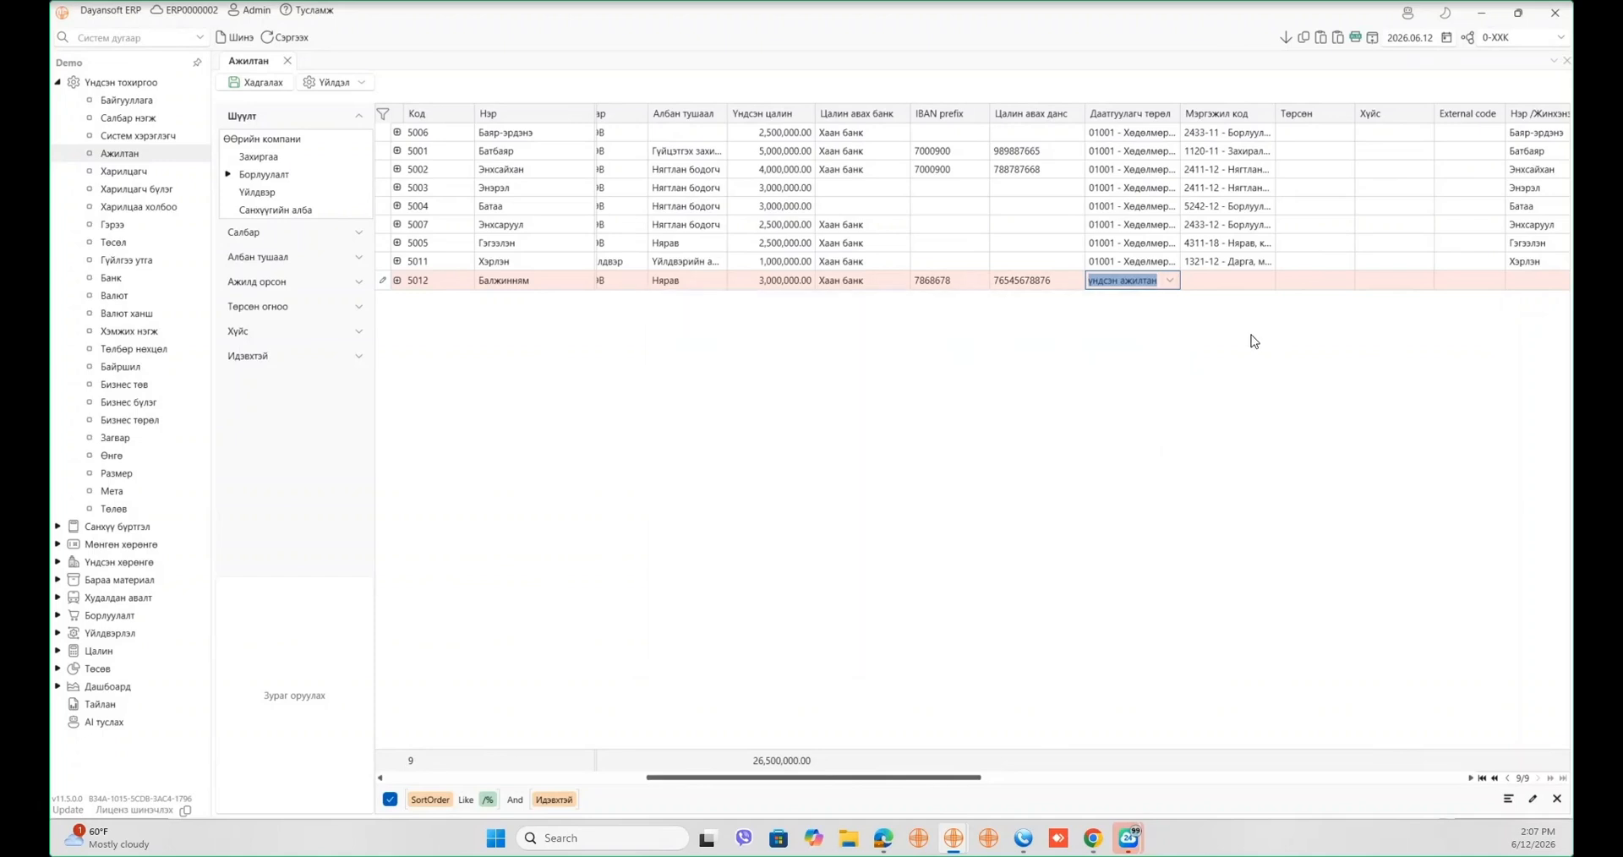
click(1253, 283)
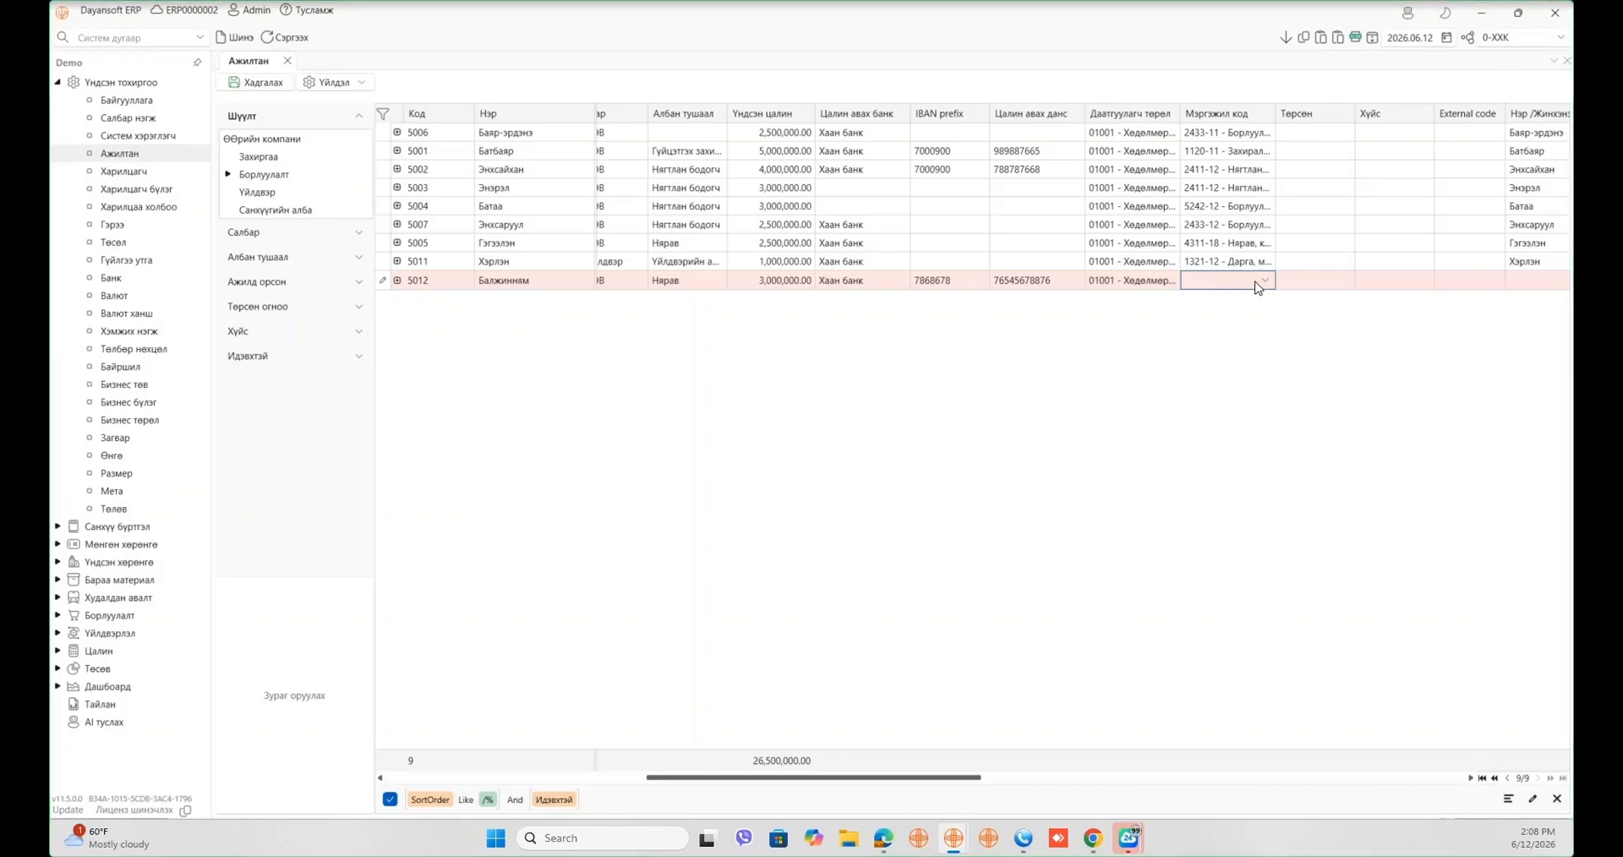
- Assign employee 5012 occupation code 0110-14 from the Мэргэжил код list
click(1264, 279)
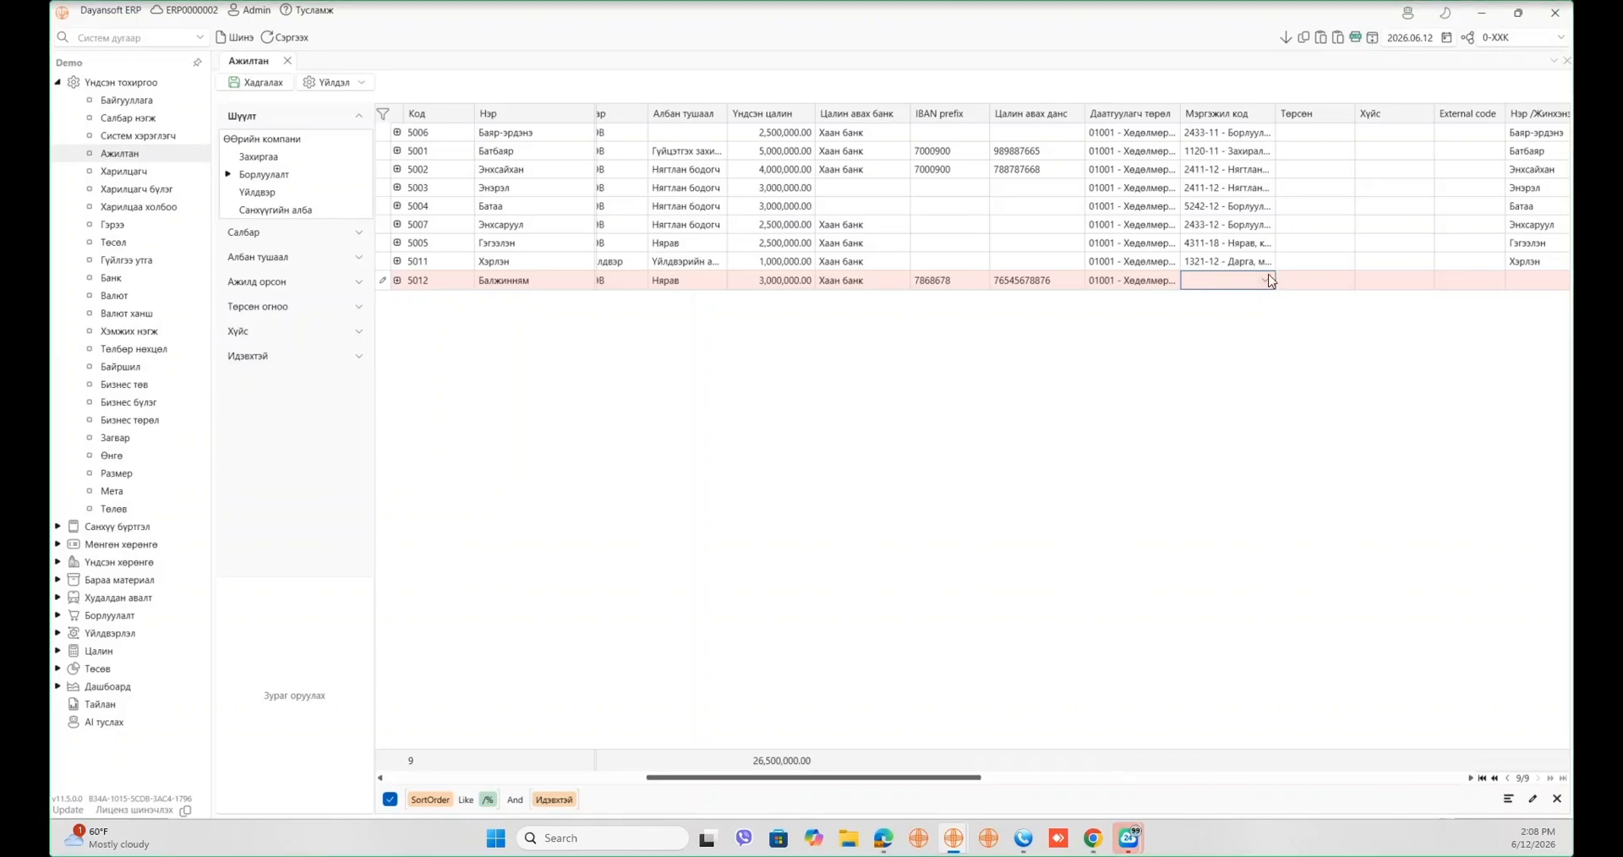
scroll(1002, 617, down, 5)
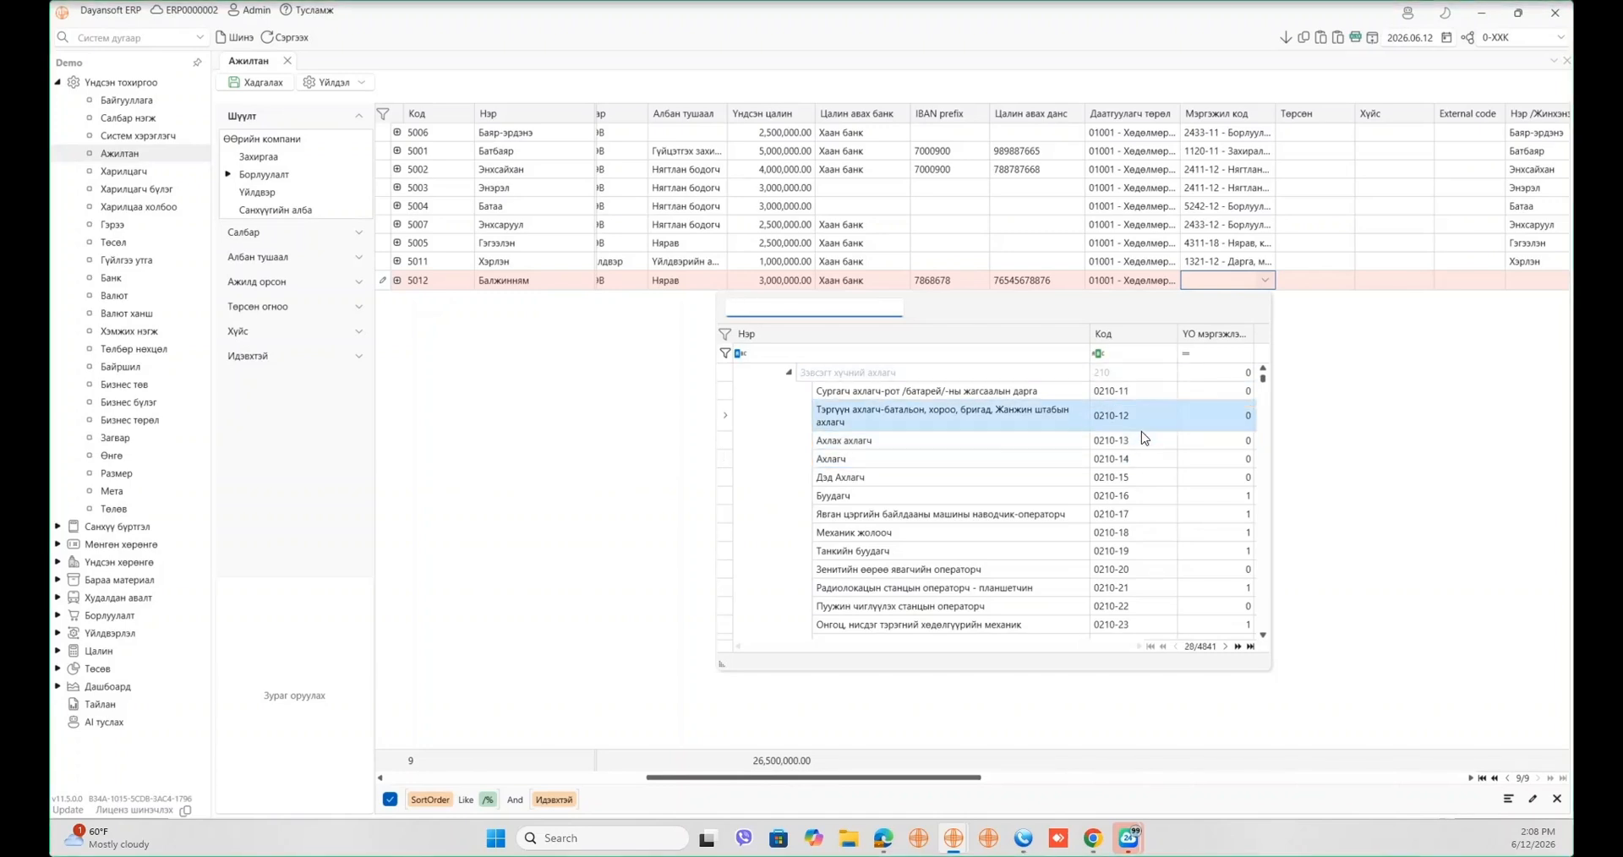
click(1443, 427)
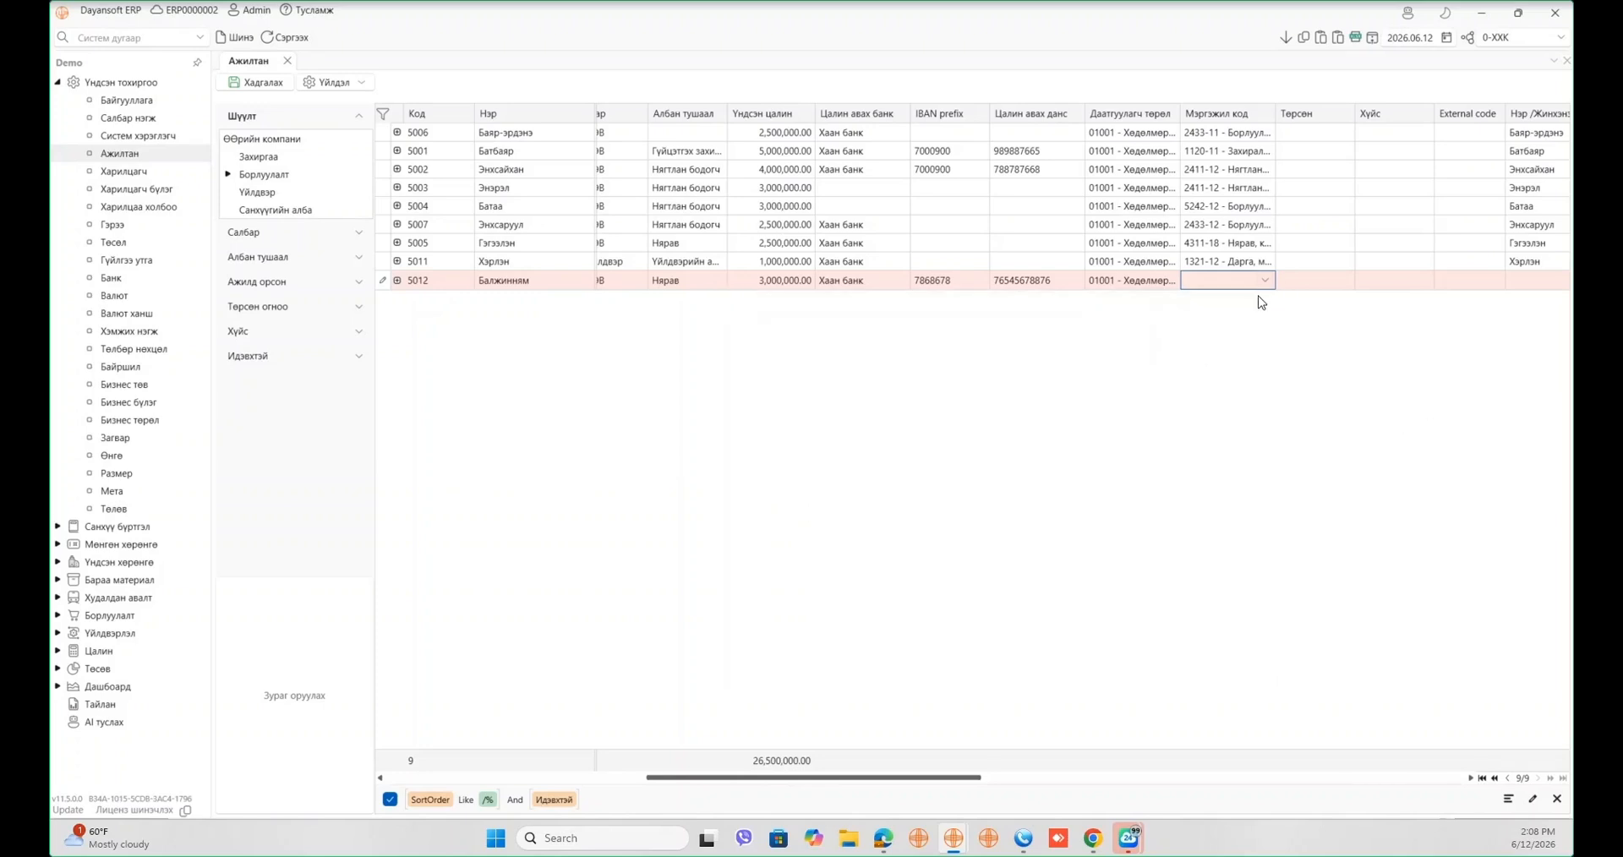
click(1267, 283)
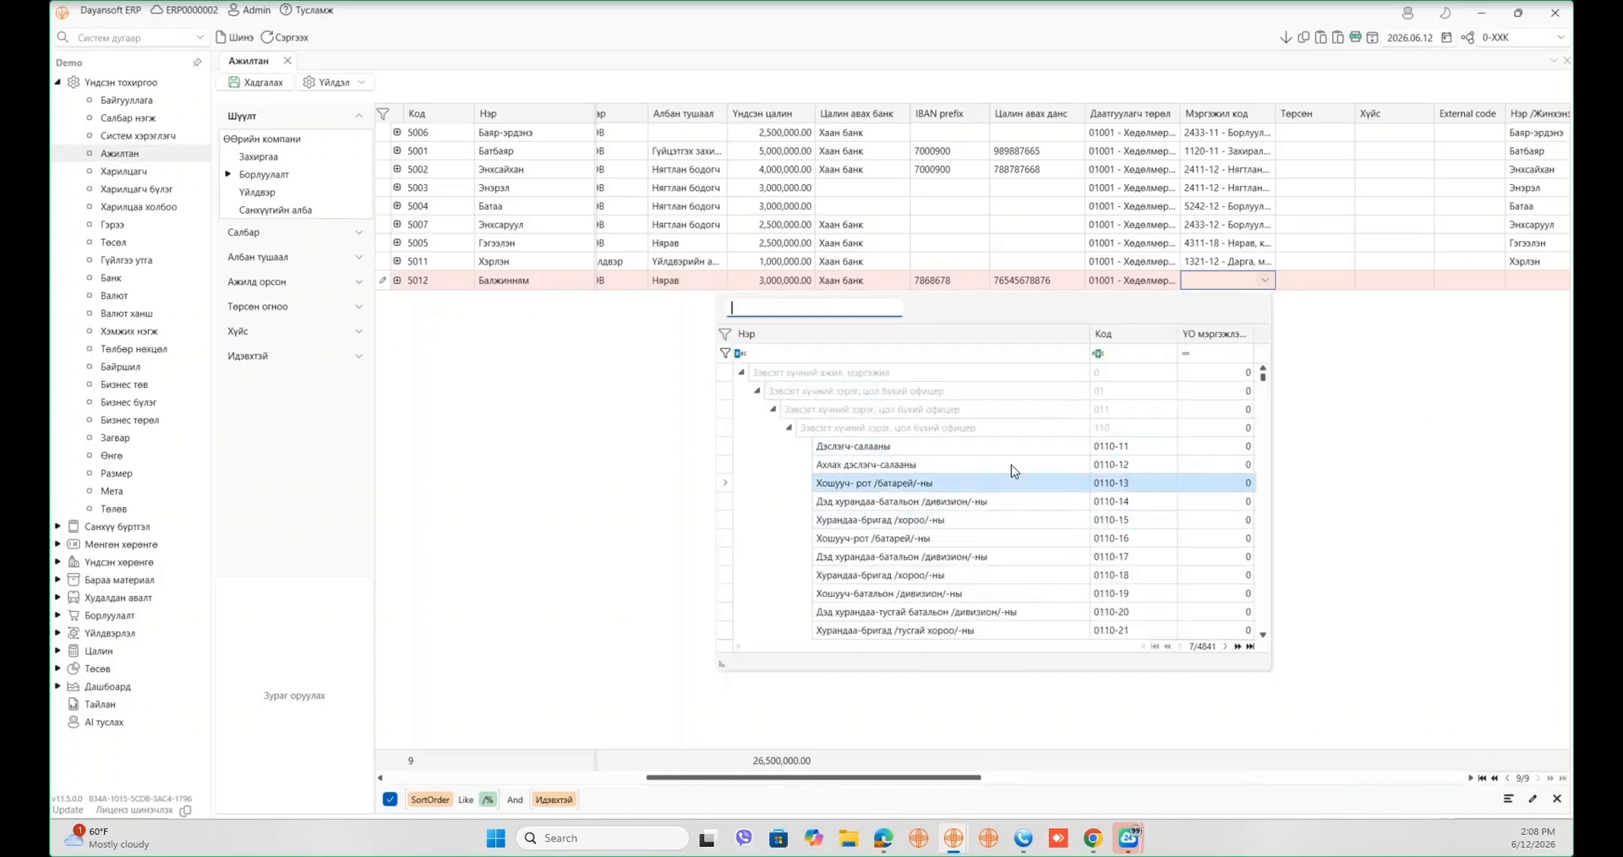
click(1236, 494)
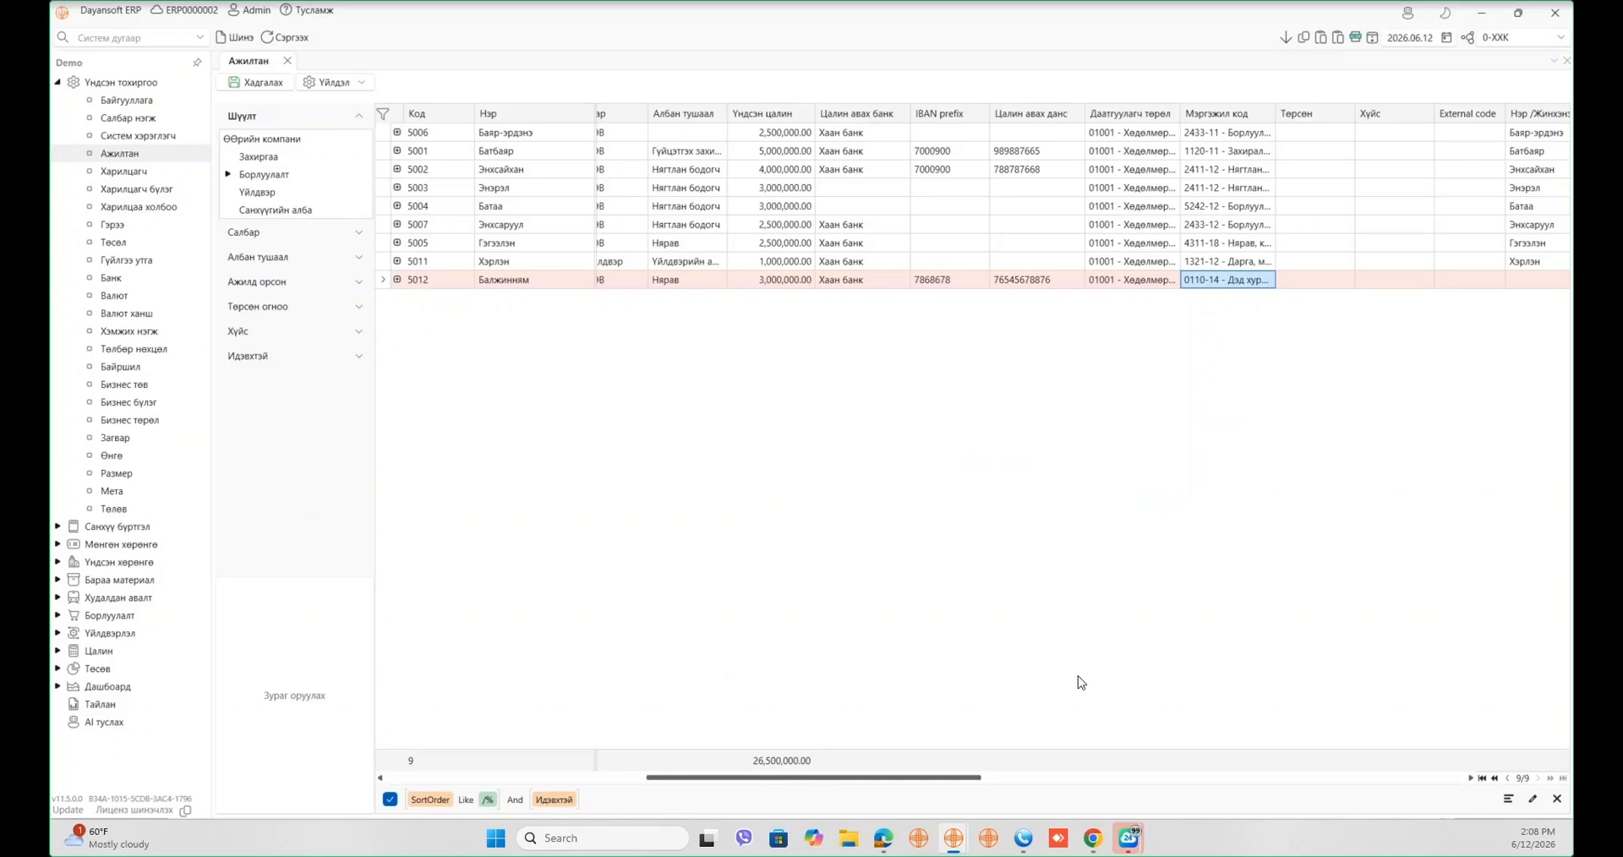
drag(972, 779, 1067, 760)
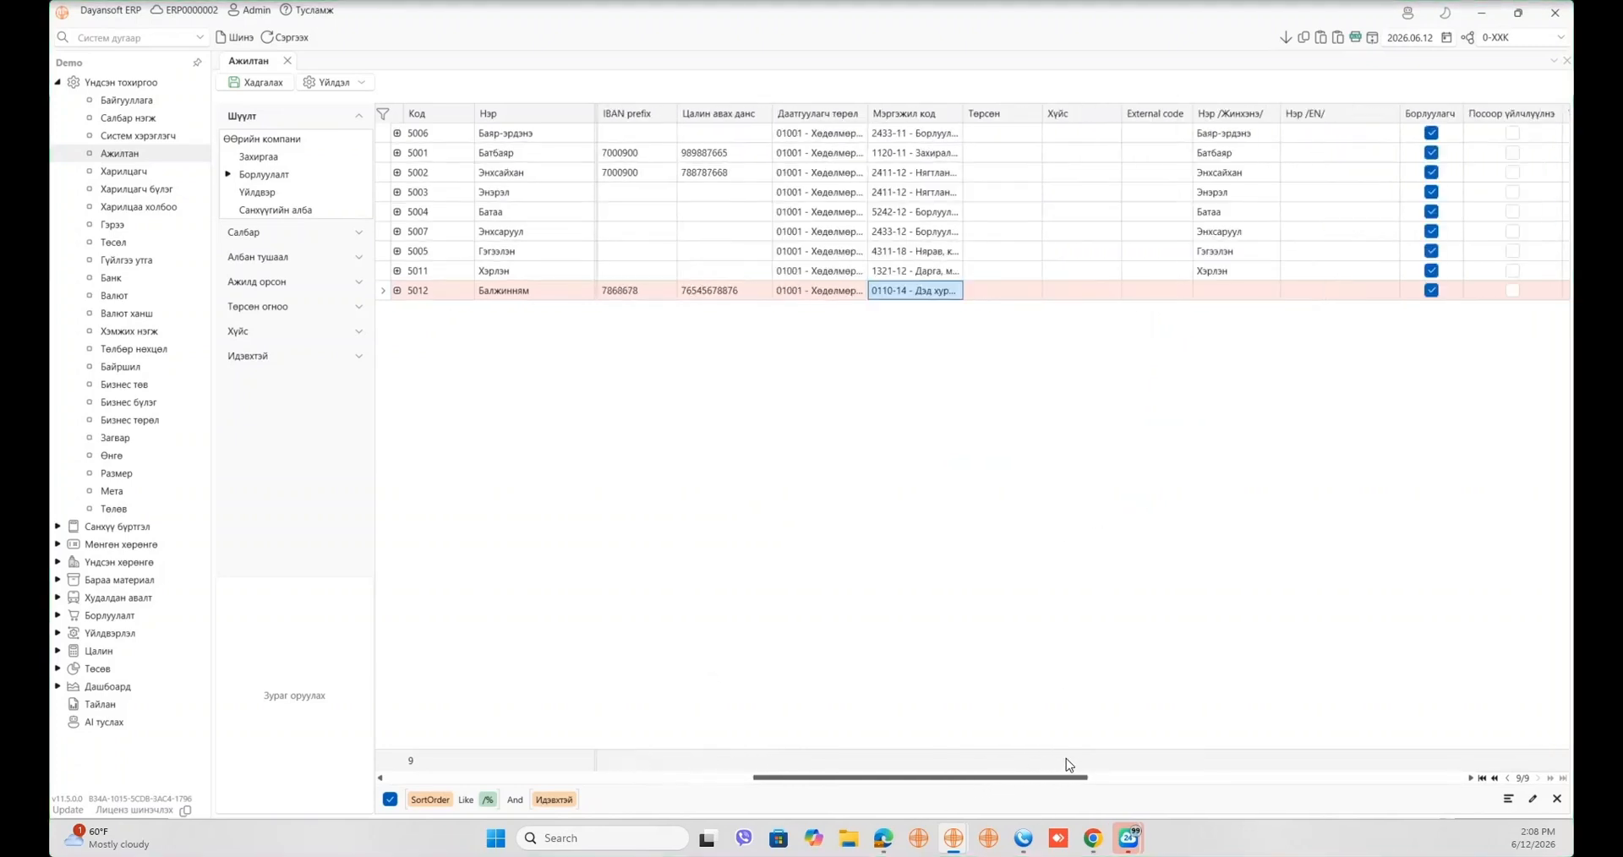
- Set employee 5012's gender to Эрэгтэй
click(1027, 286)
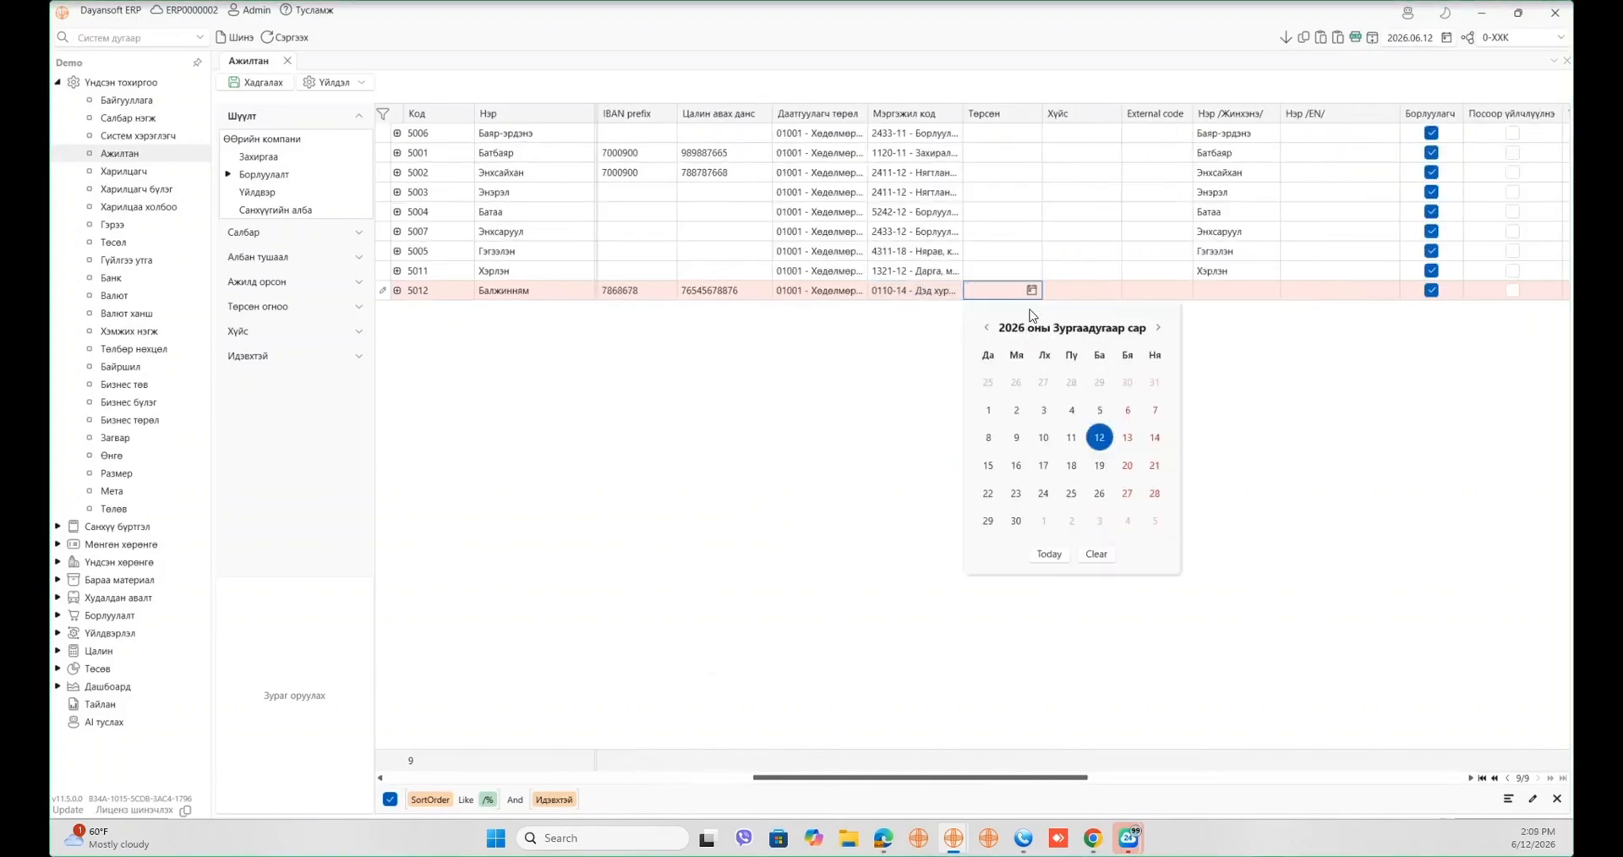
click(1117, 284)
click(1096, 293)
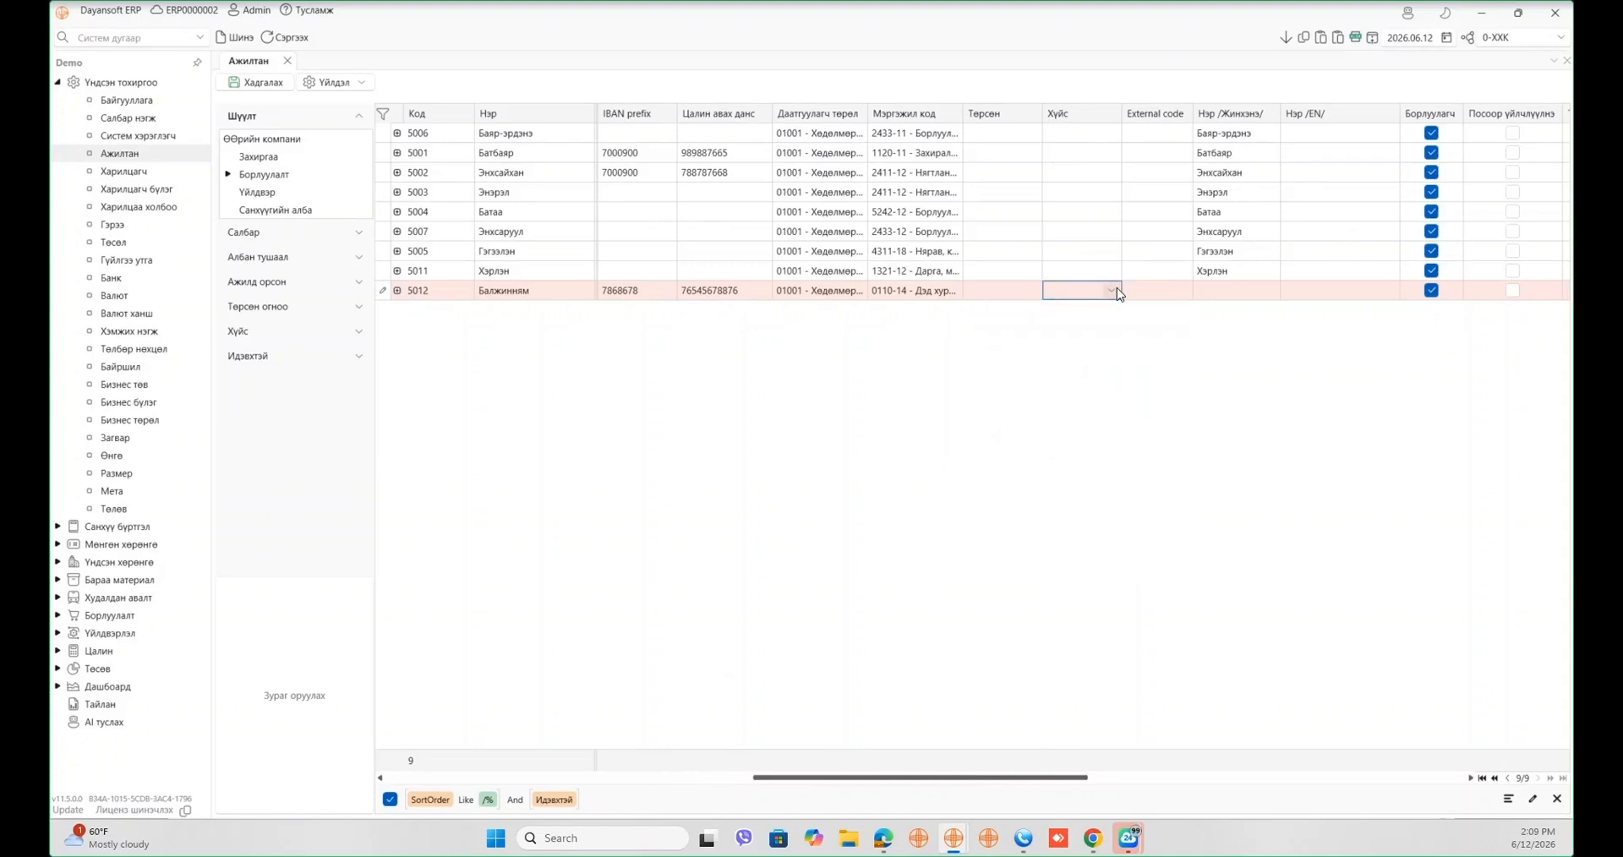
click(1100, 317)
click(1033, 293)
click(1032, 292)
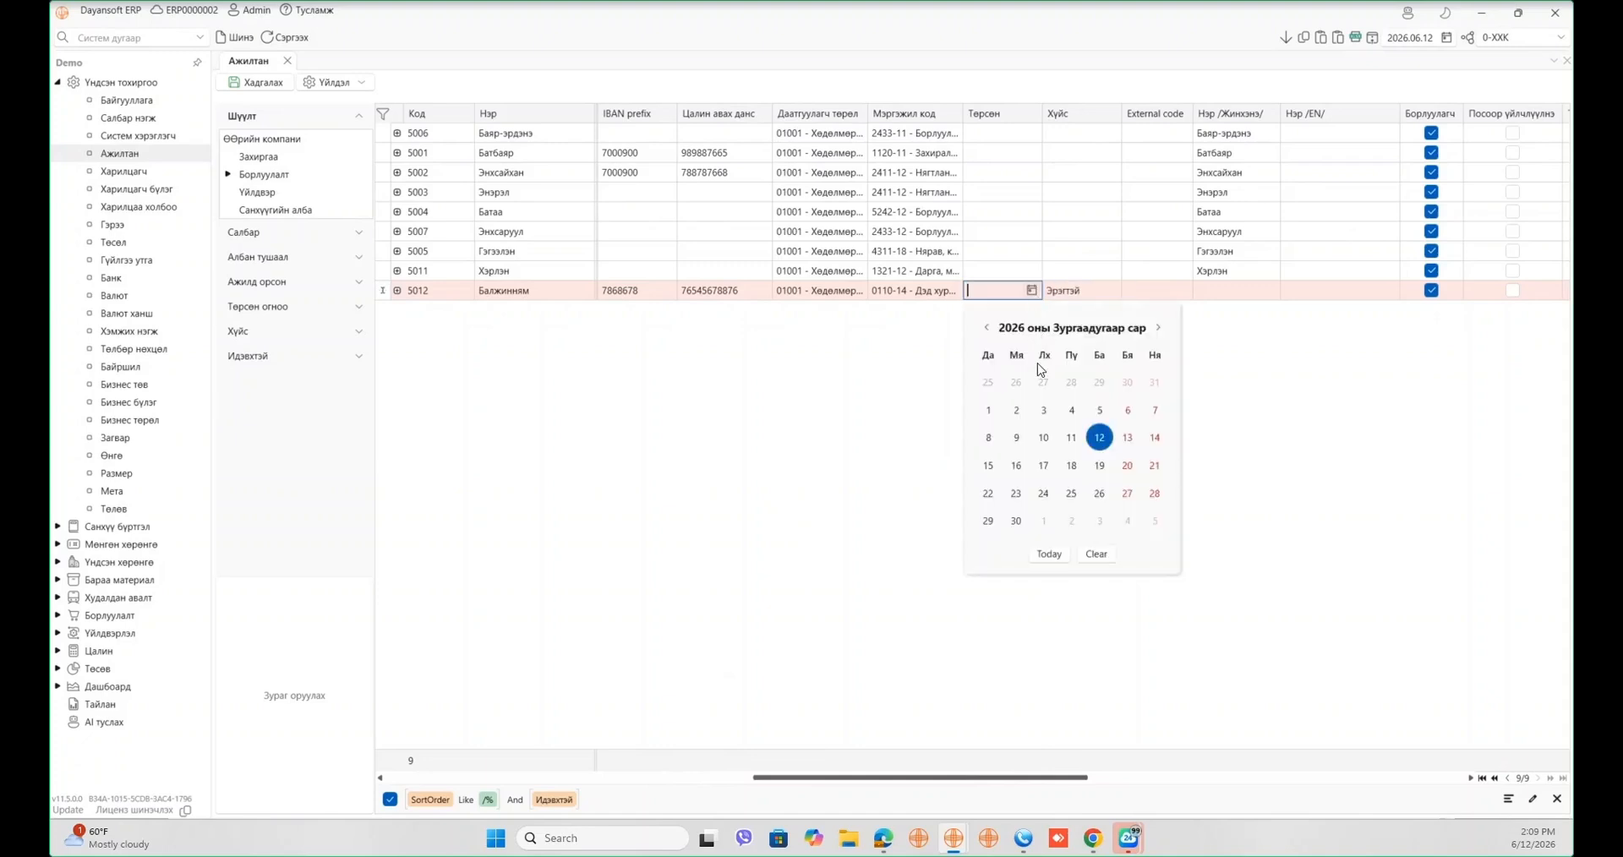
click(1044, 411)
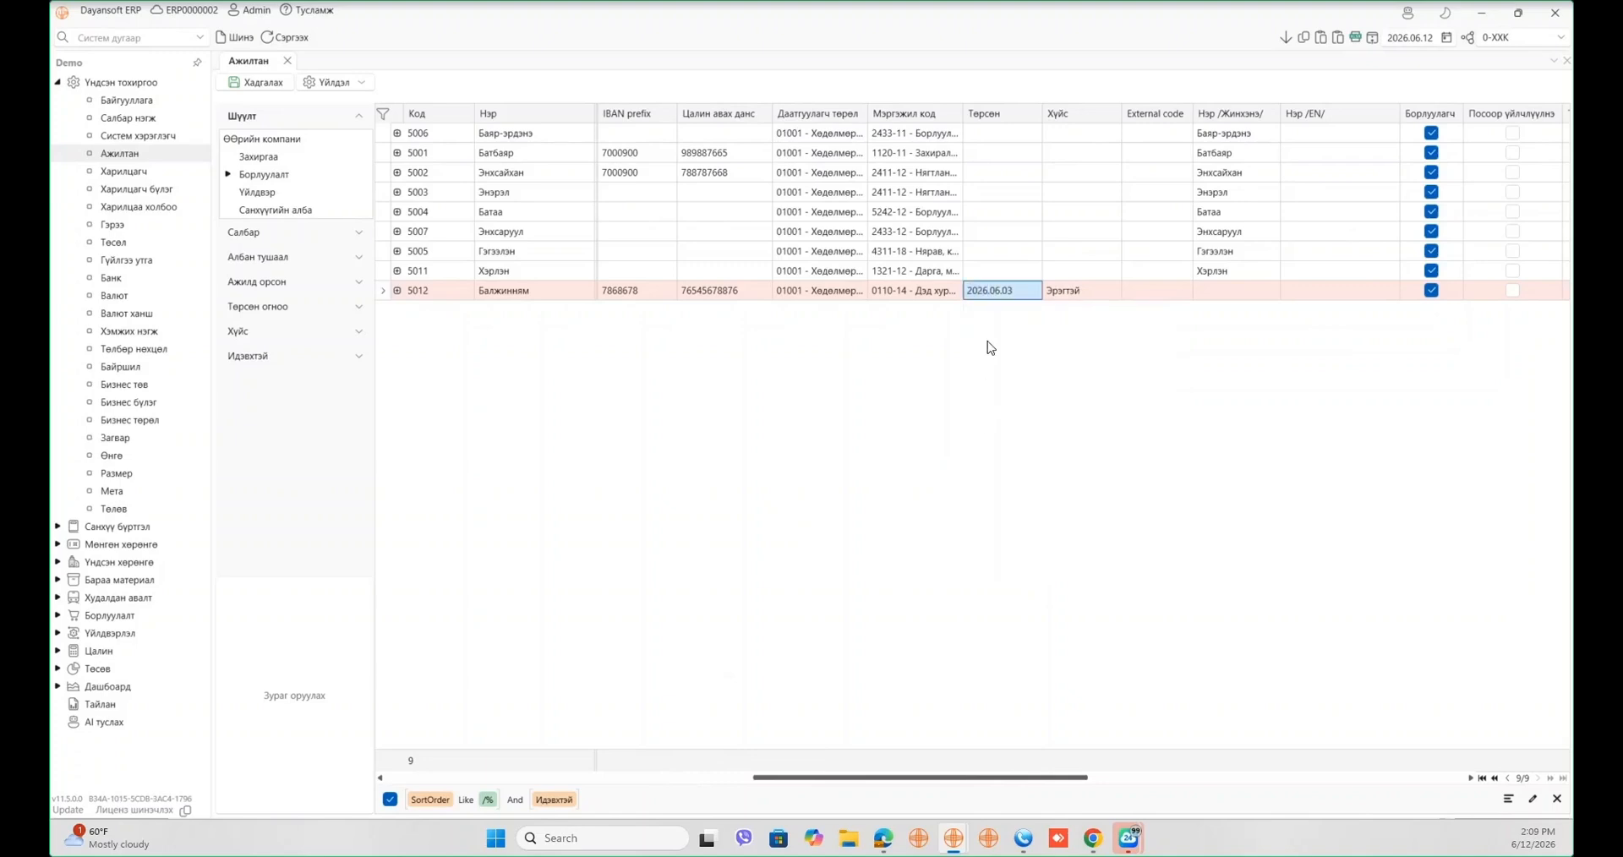
double_click(976, 295)
text(2014)
click(1048, 359)
click(1087, 290)
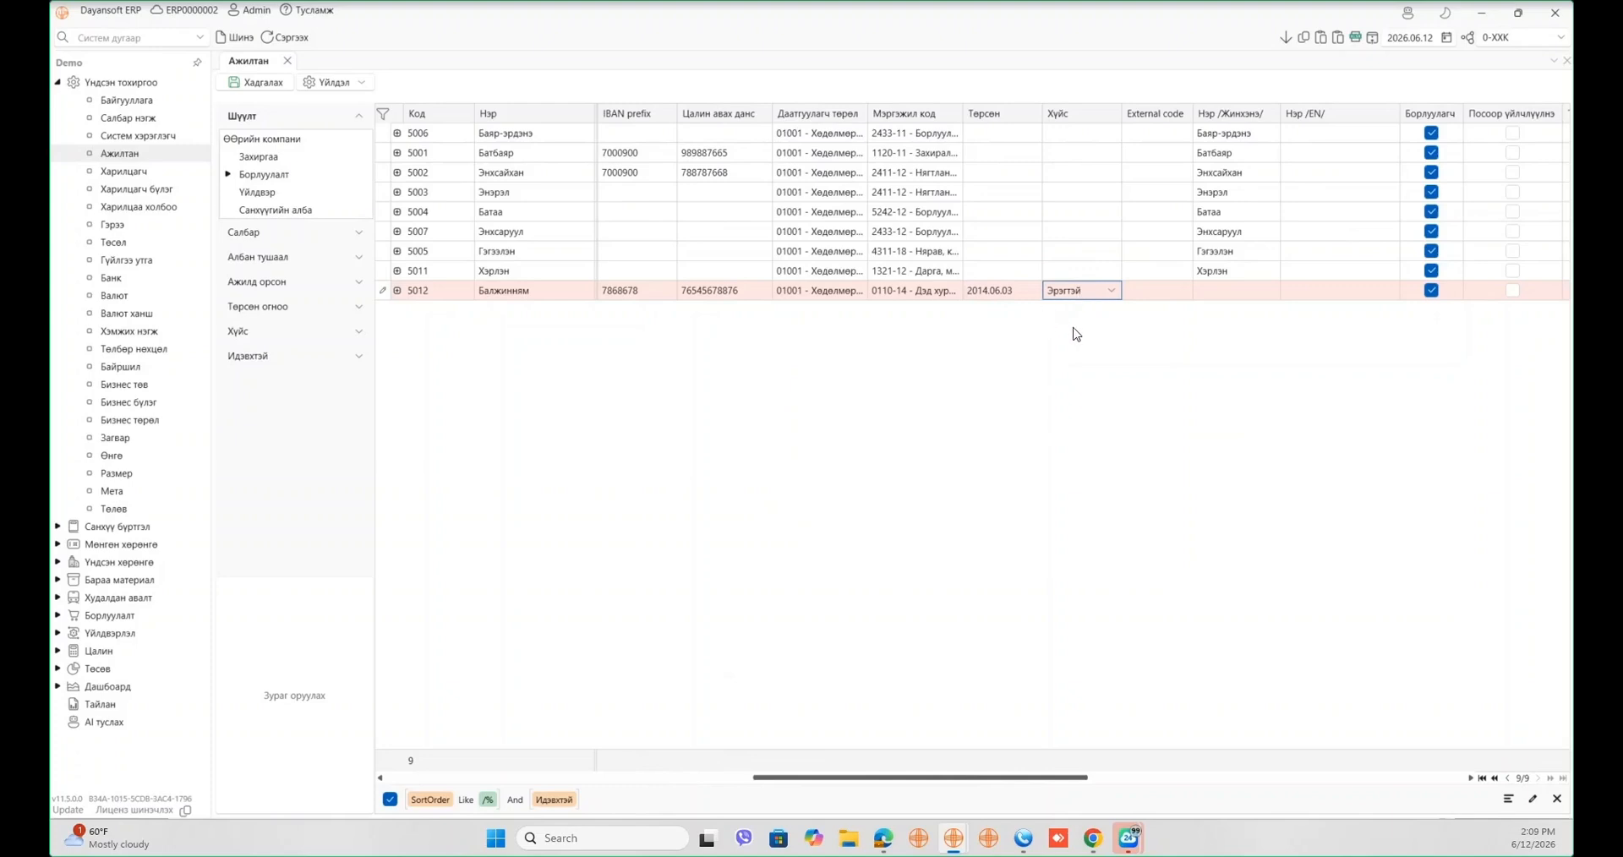
click(1077, 334)
drag(1065, 784, 913, 803)
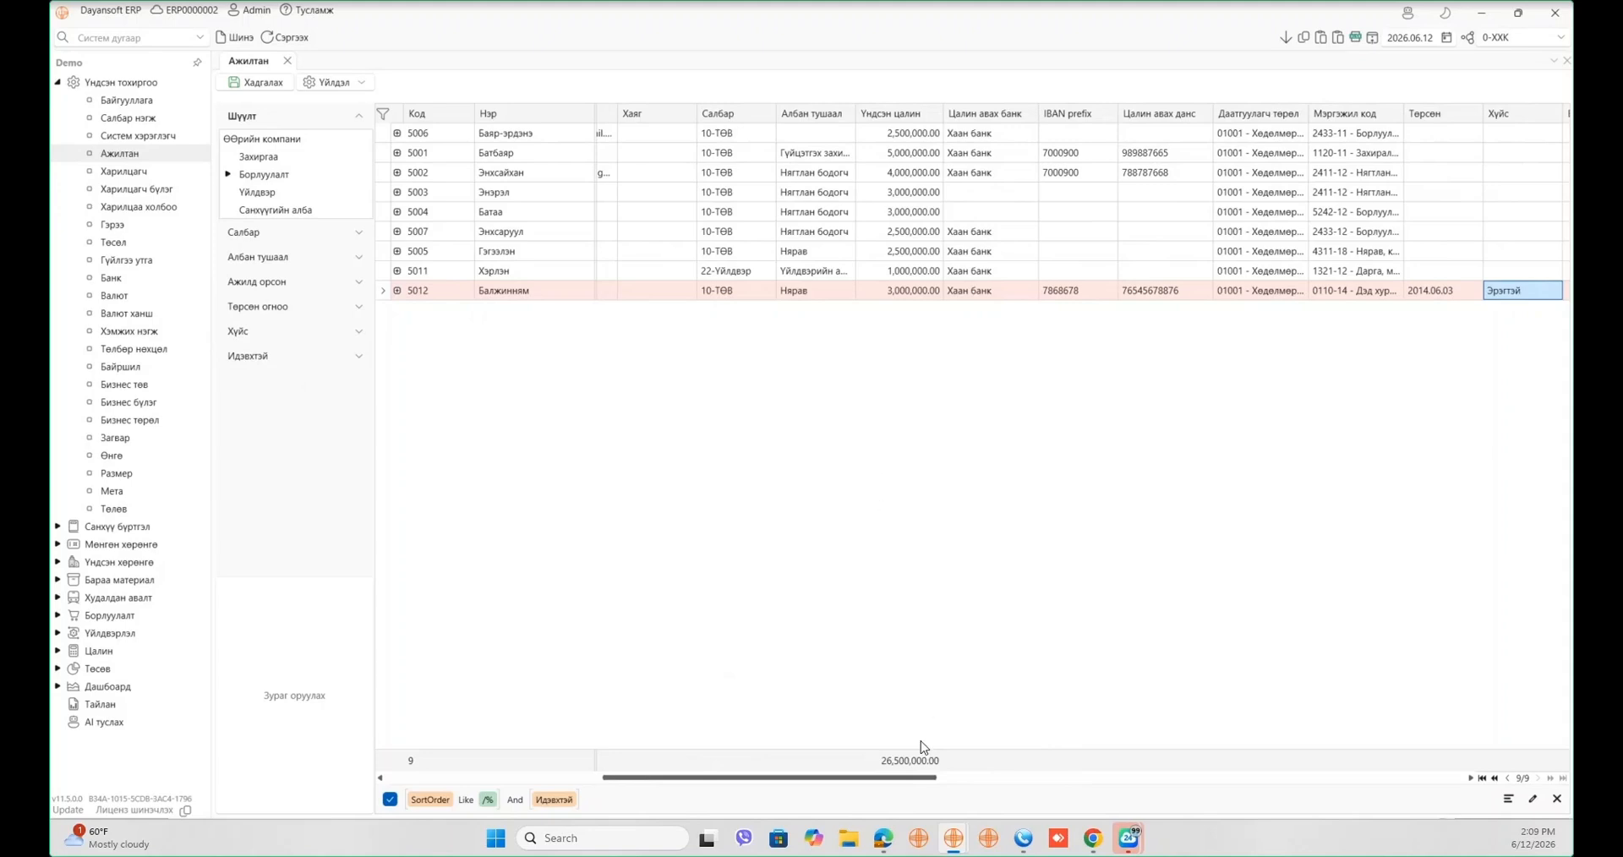
- Enter 4 as employee 5012's prior work experience
drag(848, 777, 1322, 711)
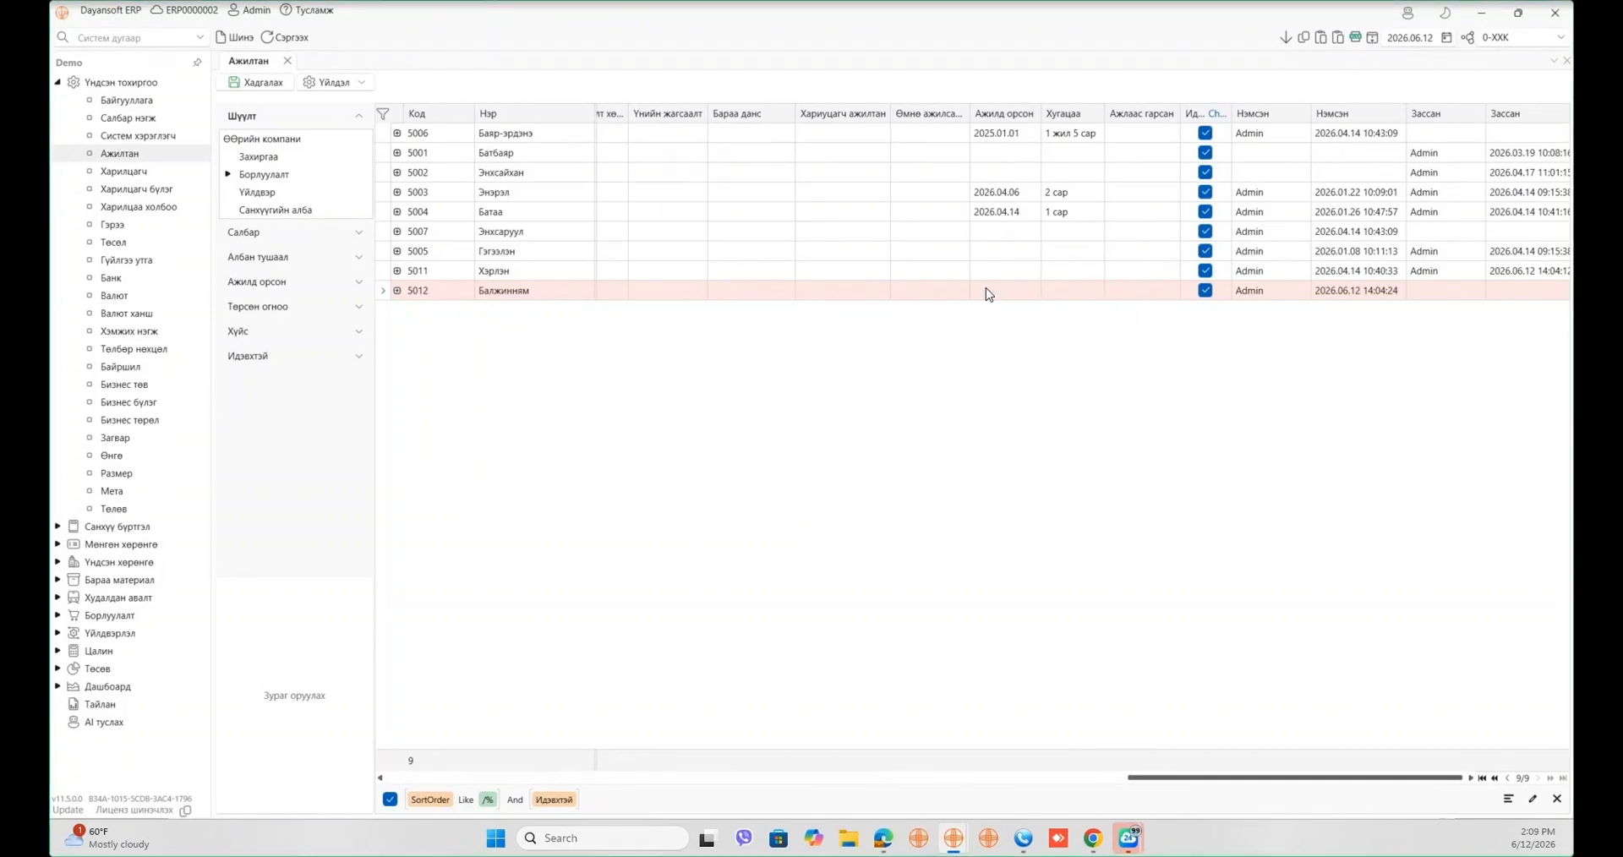
click(925, 292)
text(4)
click(949, 362)
- Set the hire date to 2026.04.08, giving a 2 сар tenure
click(1027, 290)
click(1030, 290)
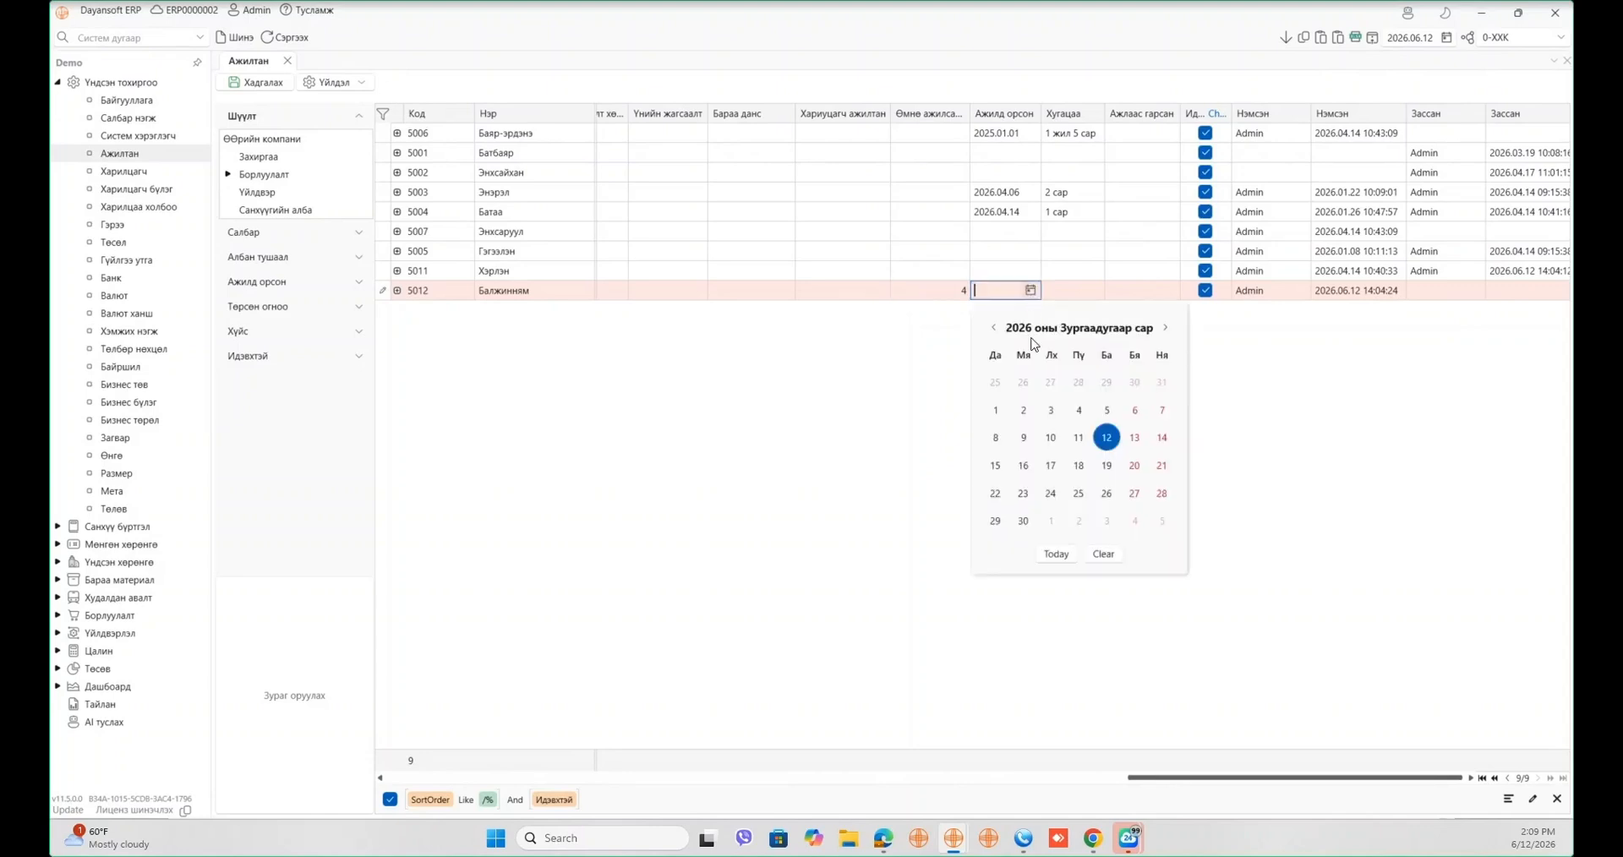
click(994, 328)
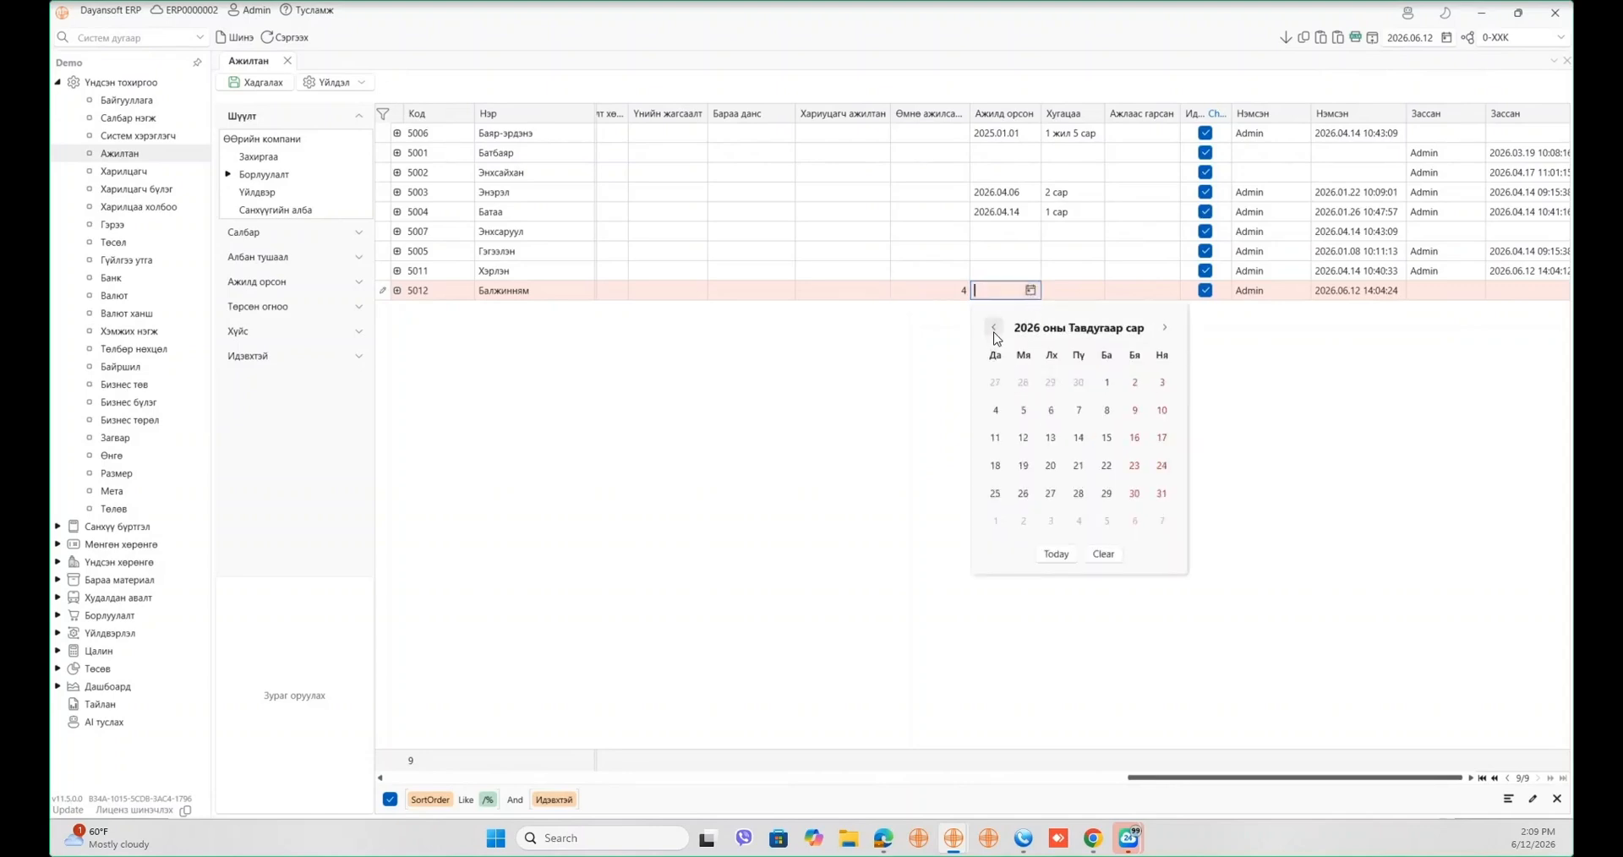
click(995, 328)
click(1051, 410)
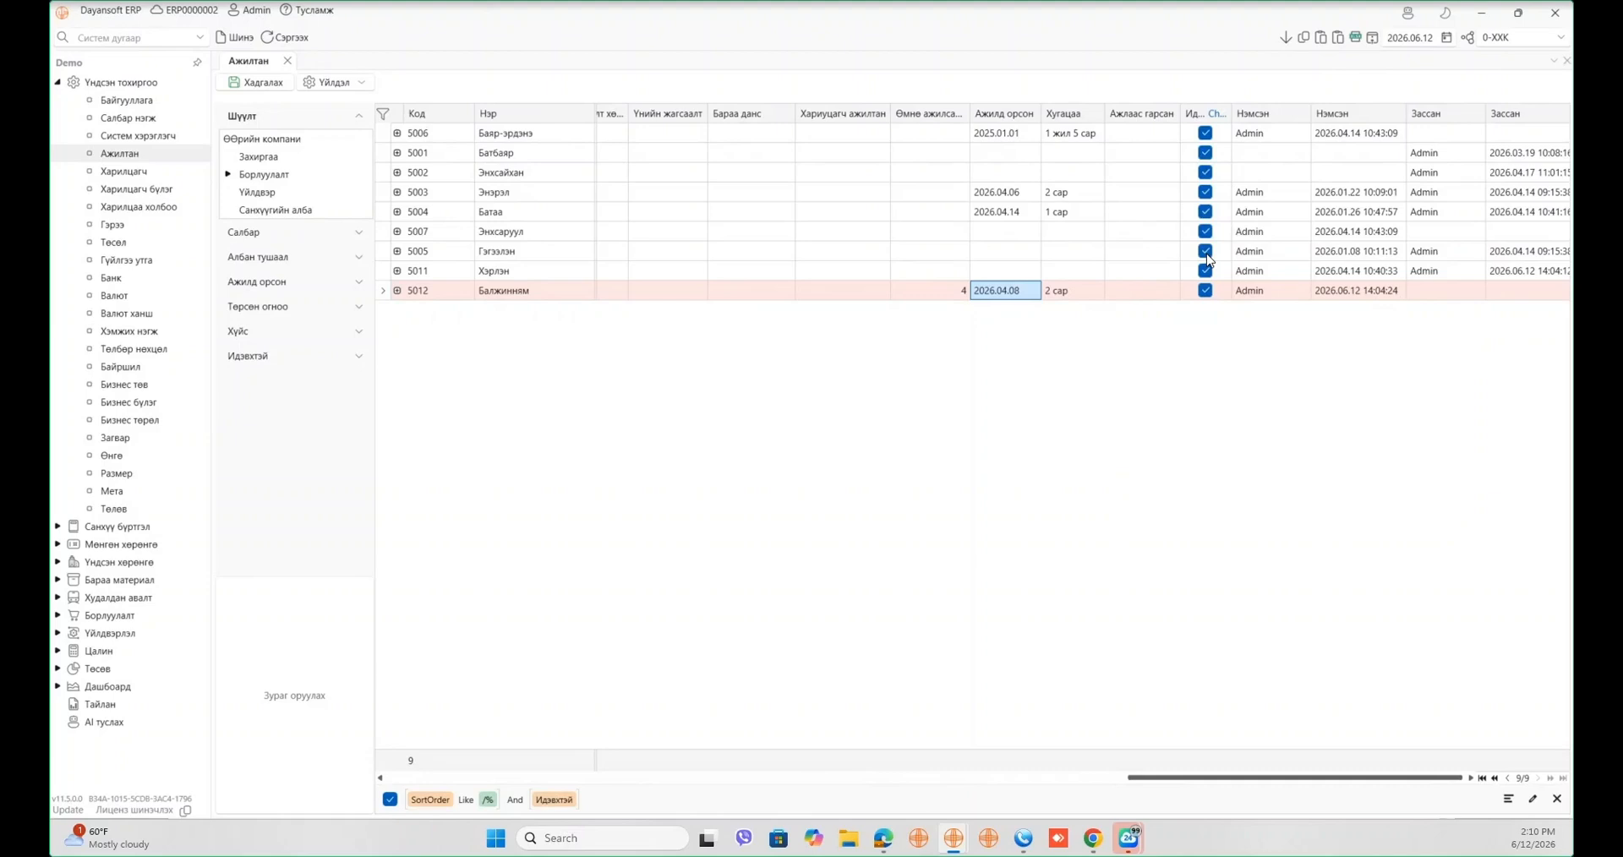
click(1128, 292)
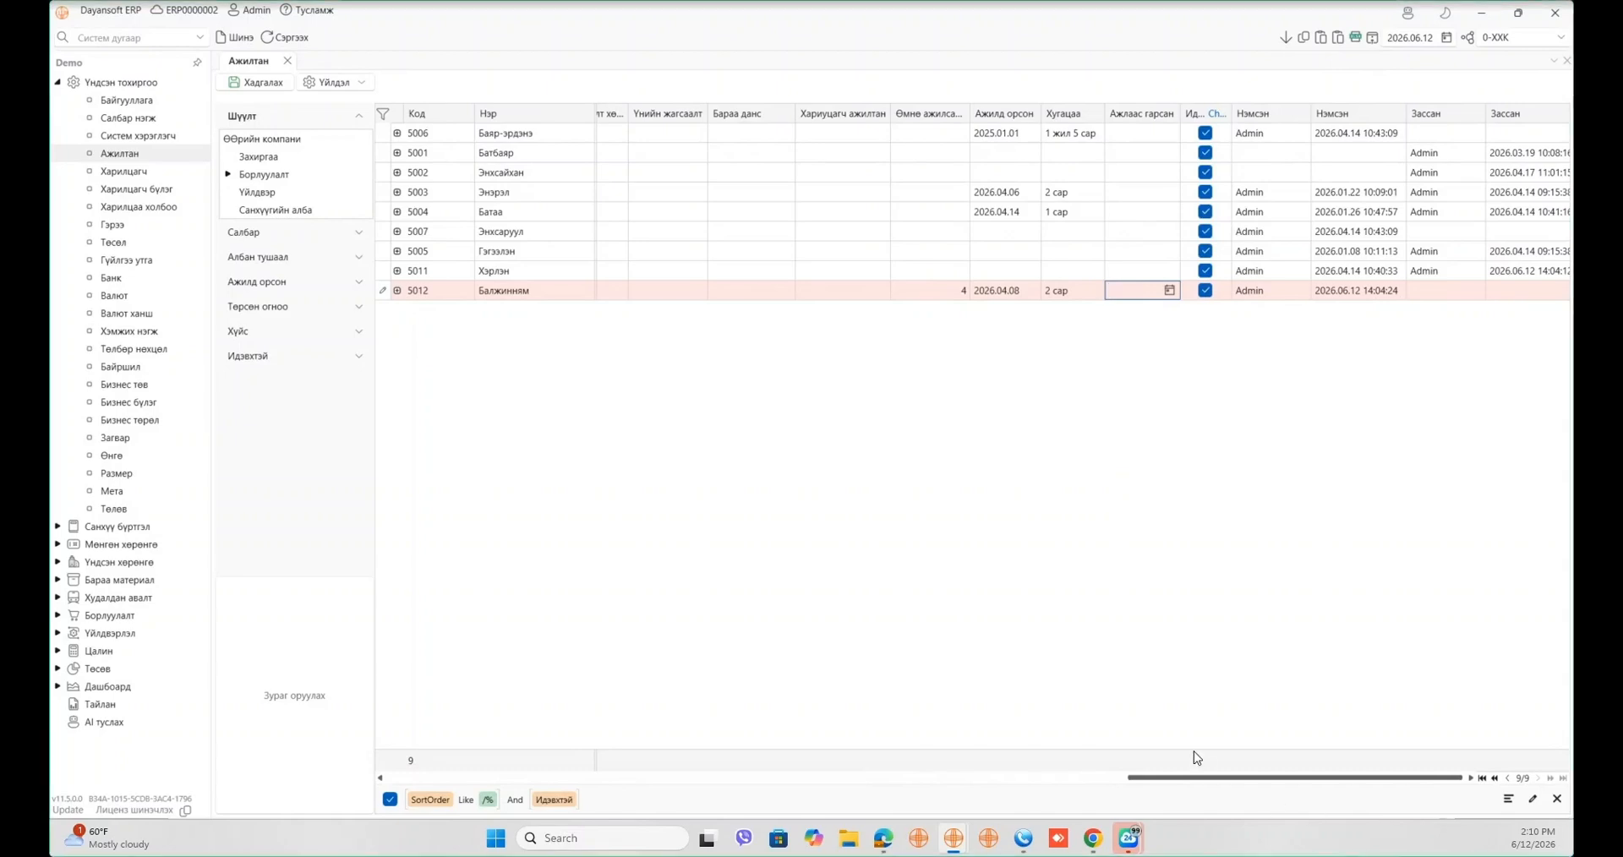
- Choose insured type 01001 for employee 5012 and save the employee list
drag(1170, 778, 718, 786)
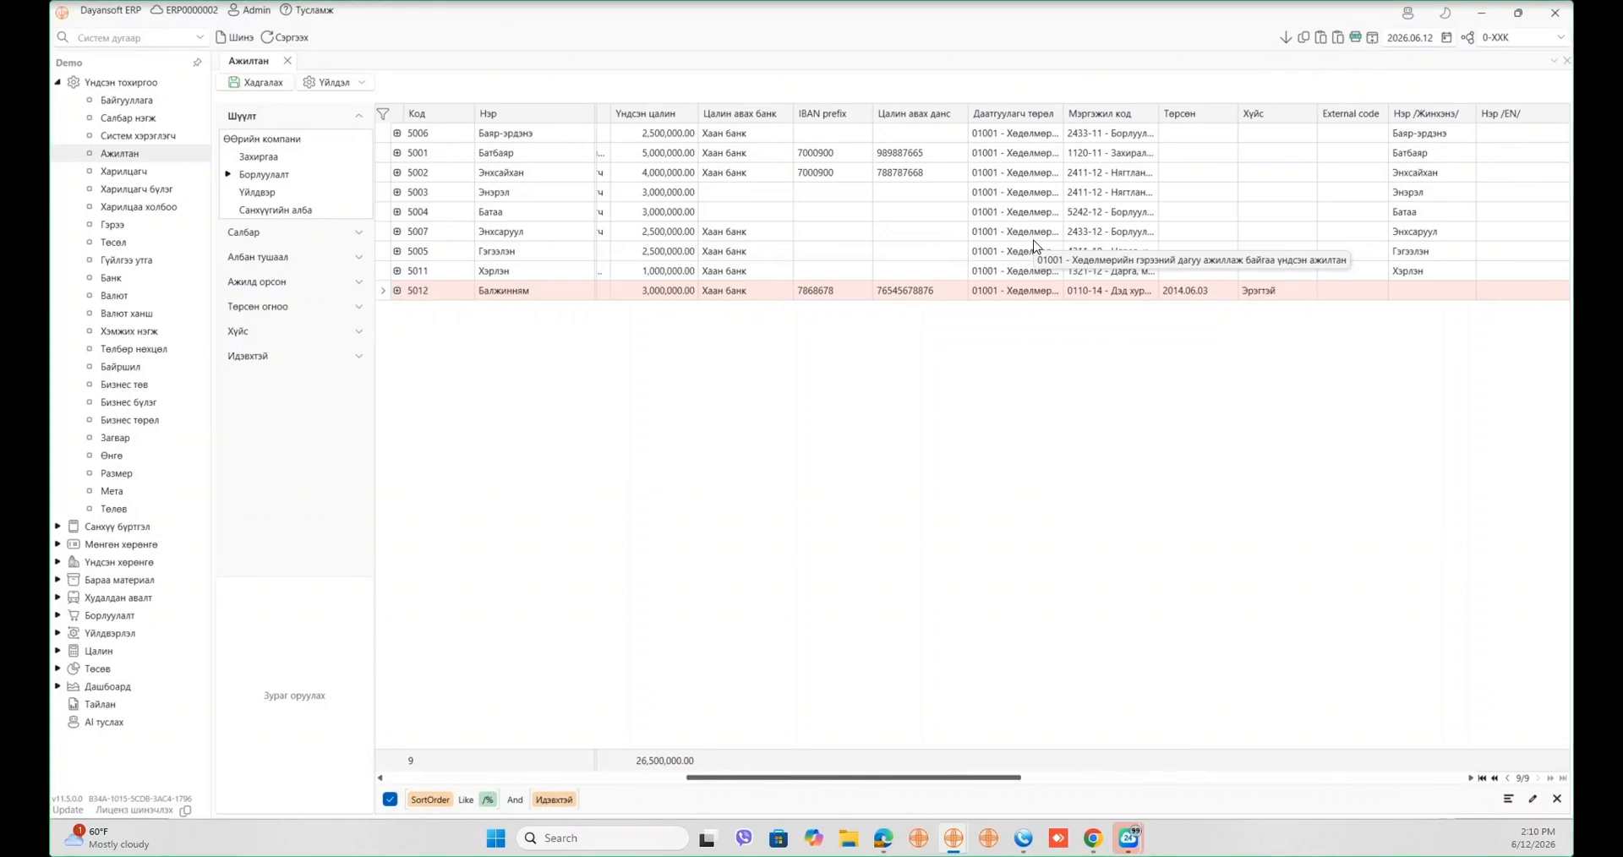
click(1052, 289)
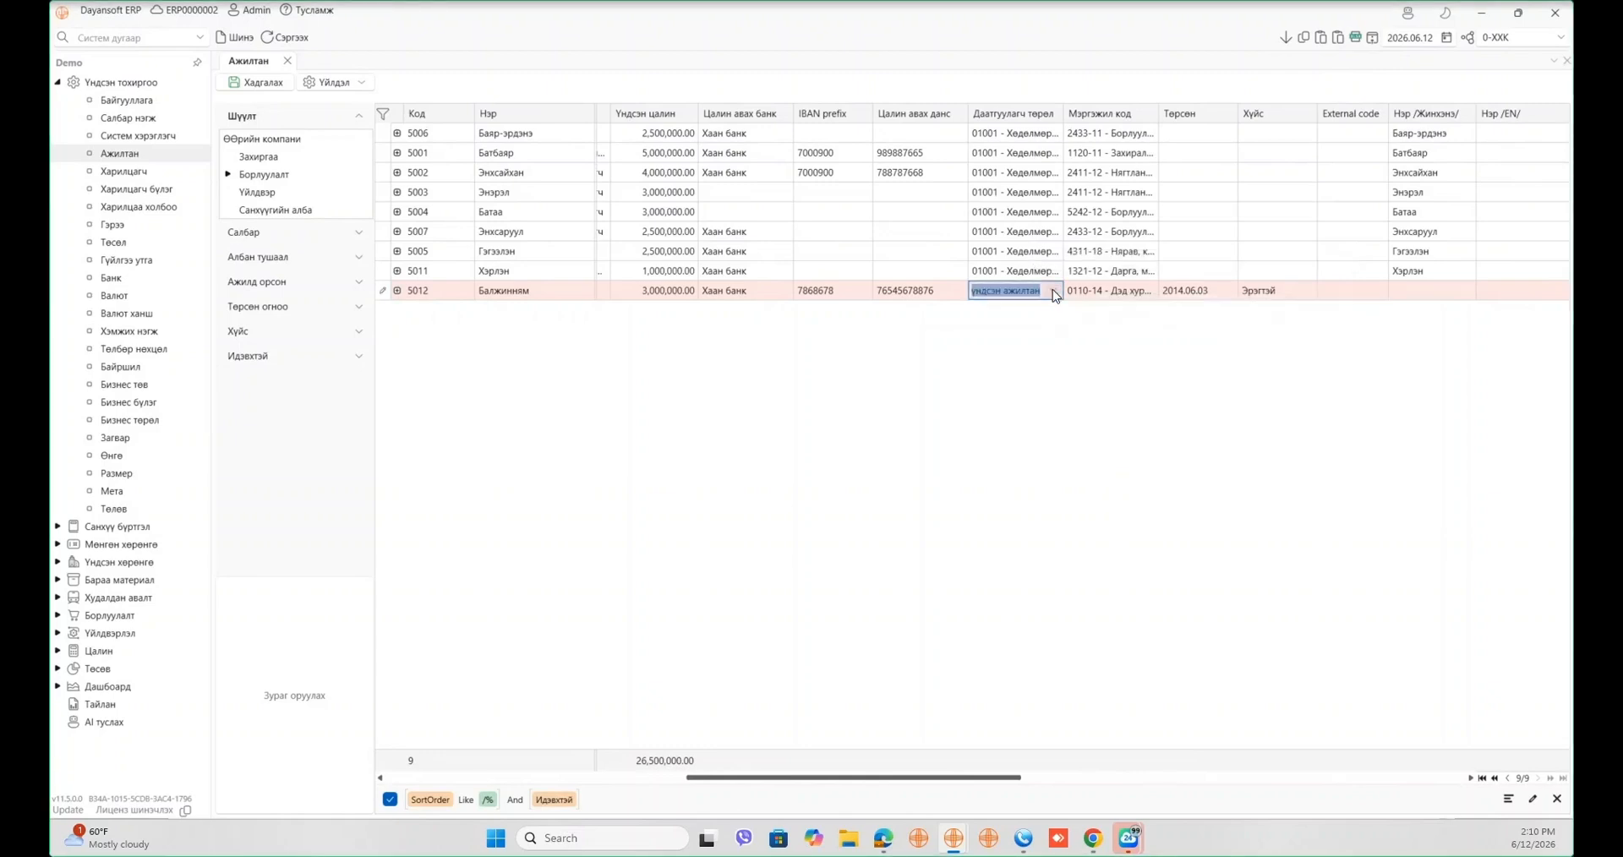
click(1053, 290)
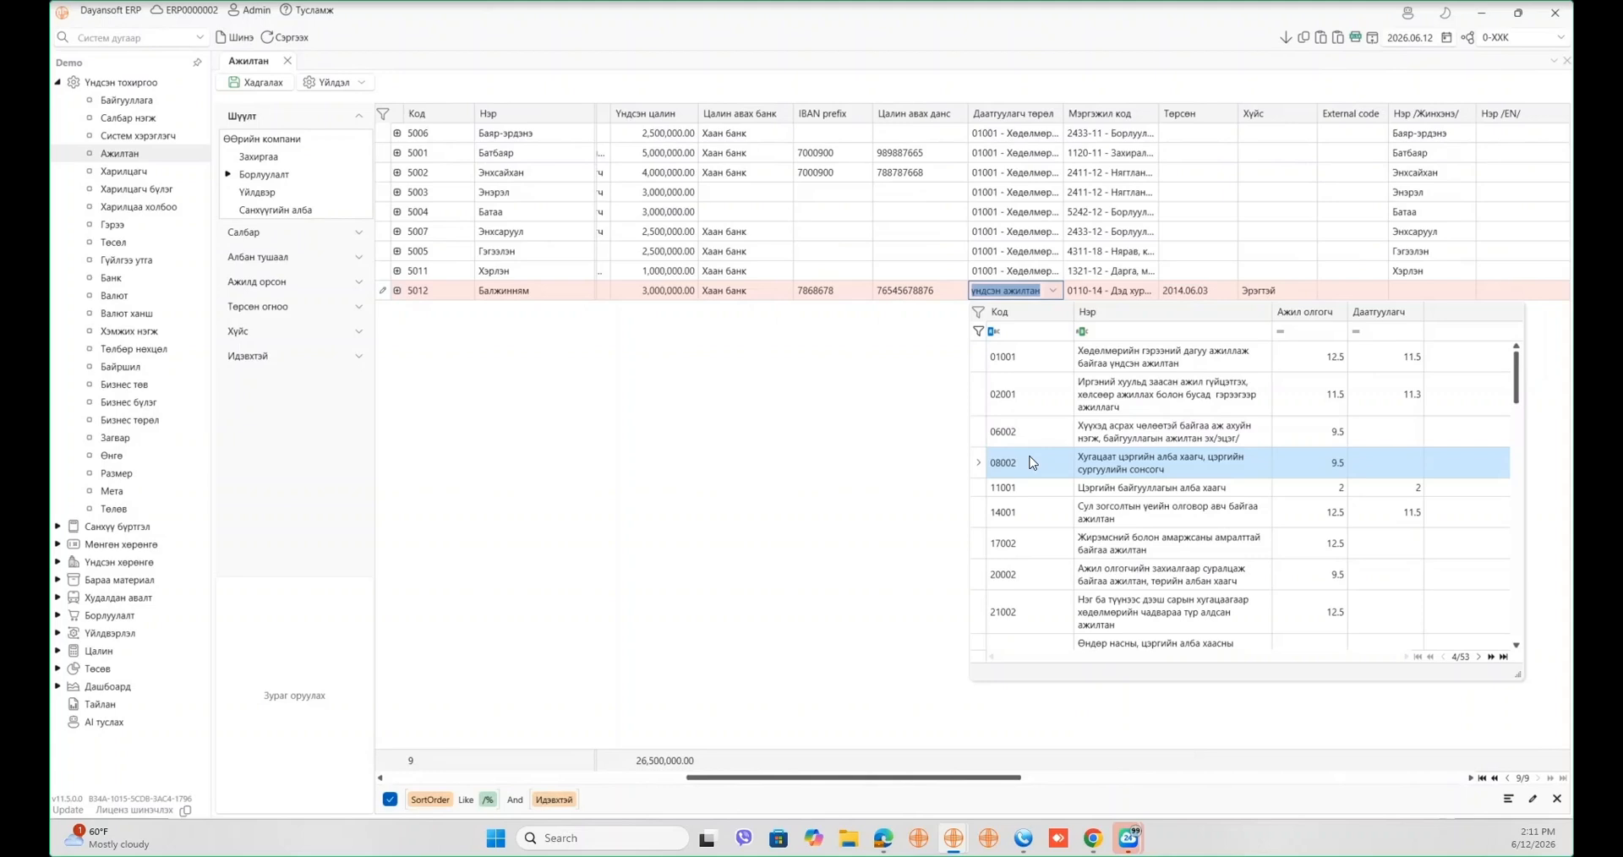
click(264, 87)
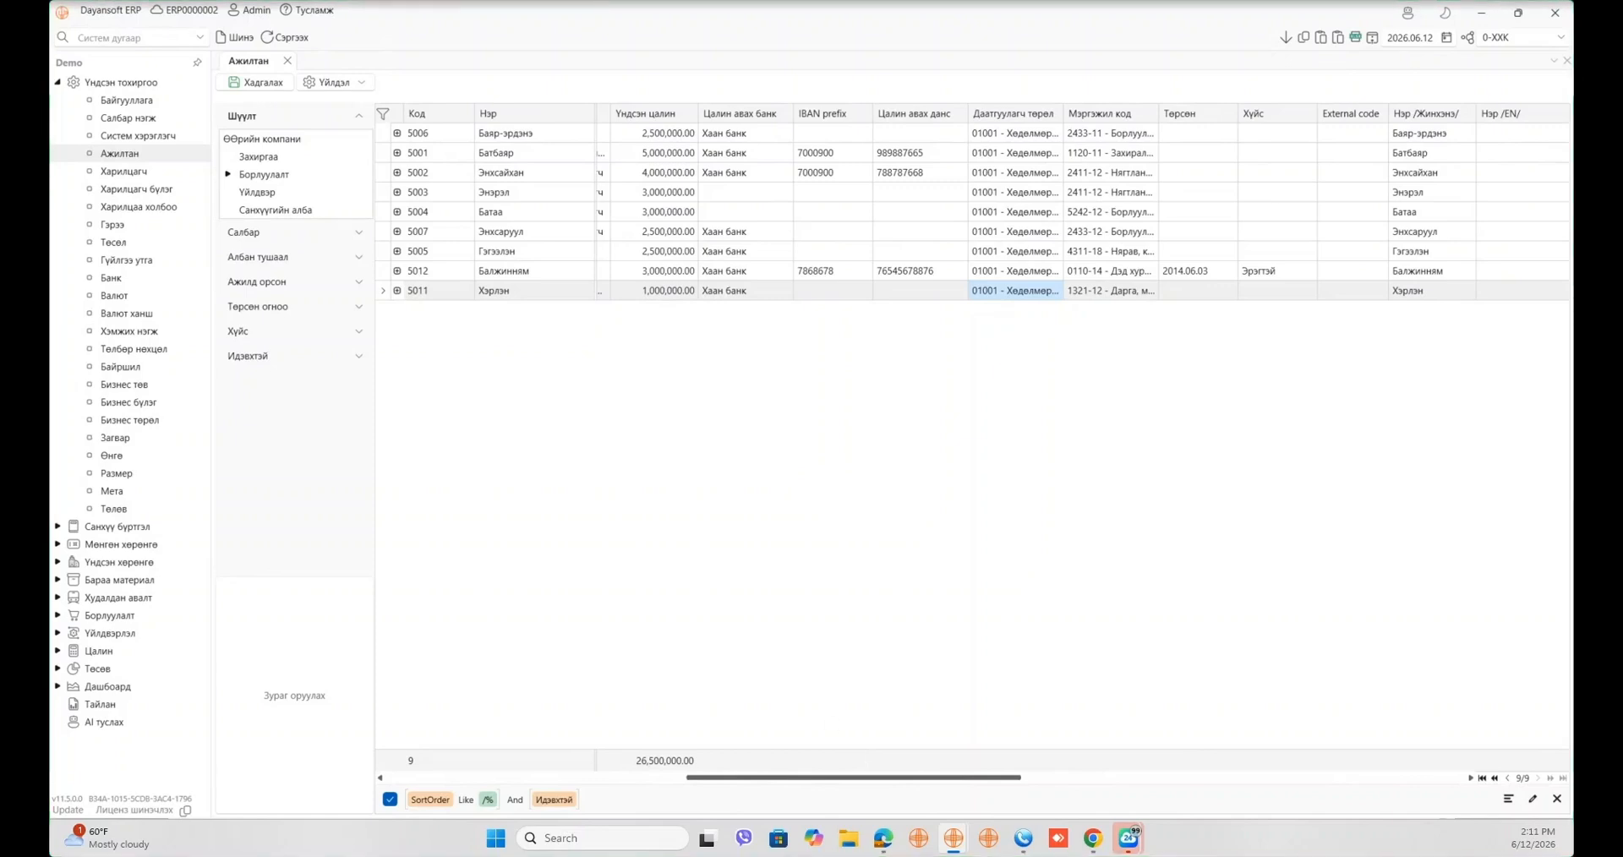
- Collapse Үндсэн тохиргоо, expand Цалин and open the Цалин үзүүлэлт indicators list
click(57, 83)
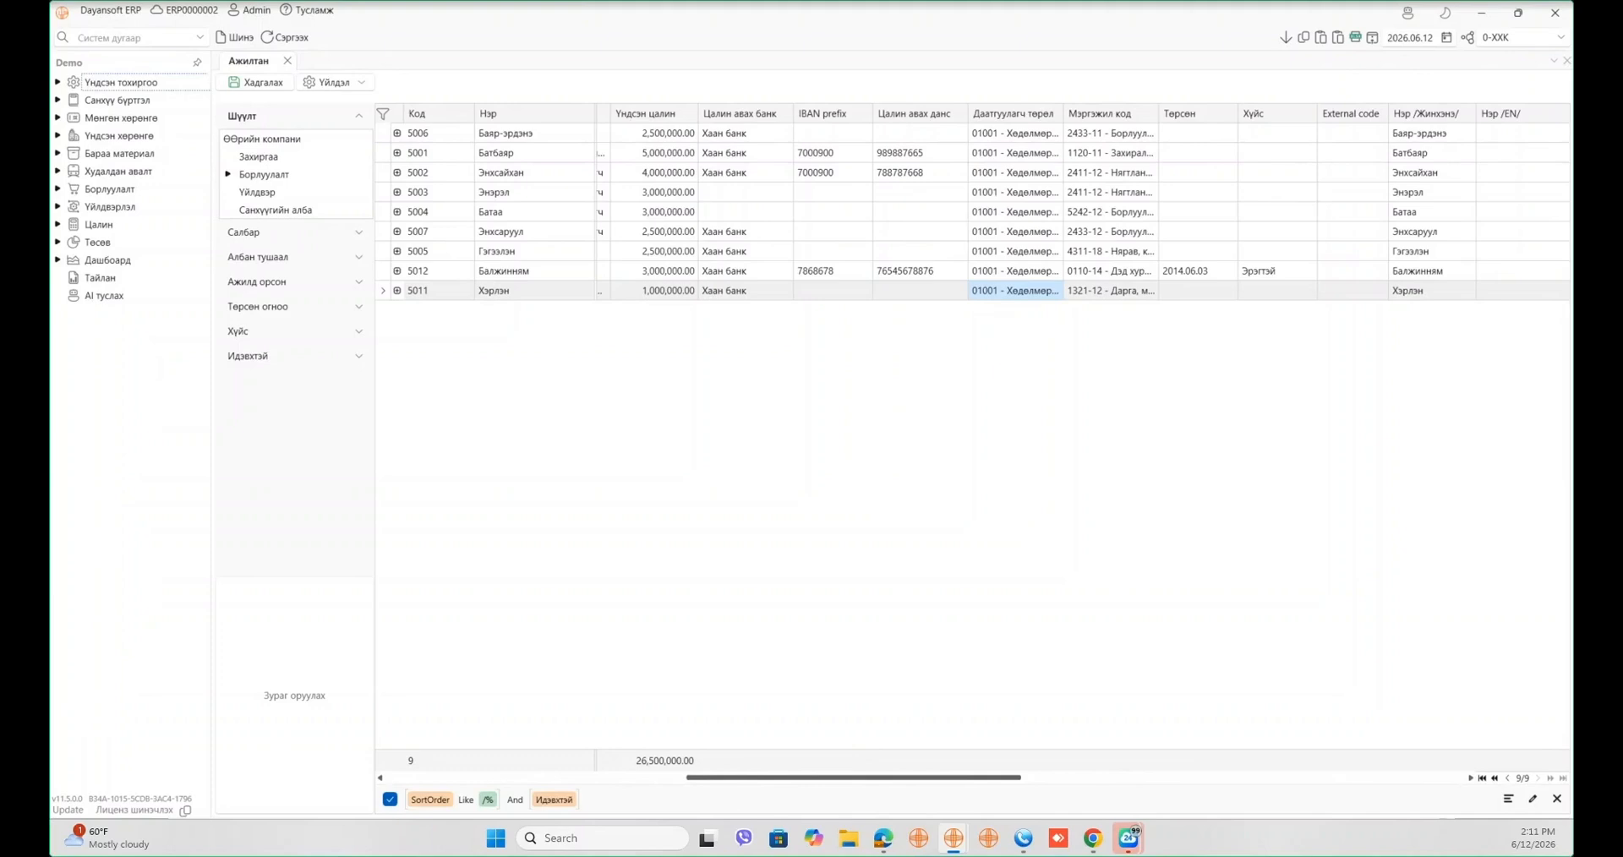
click(56, 225)
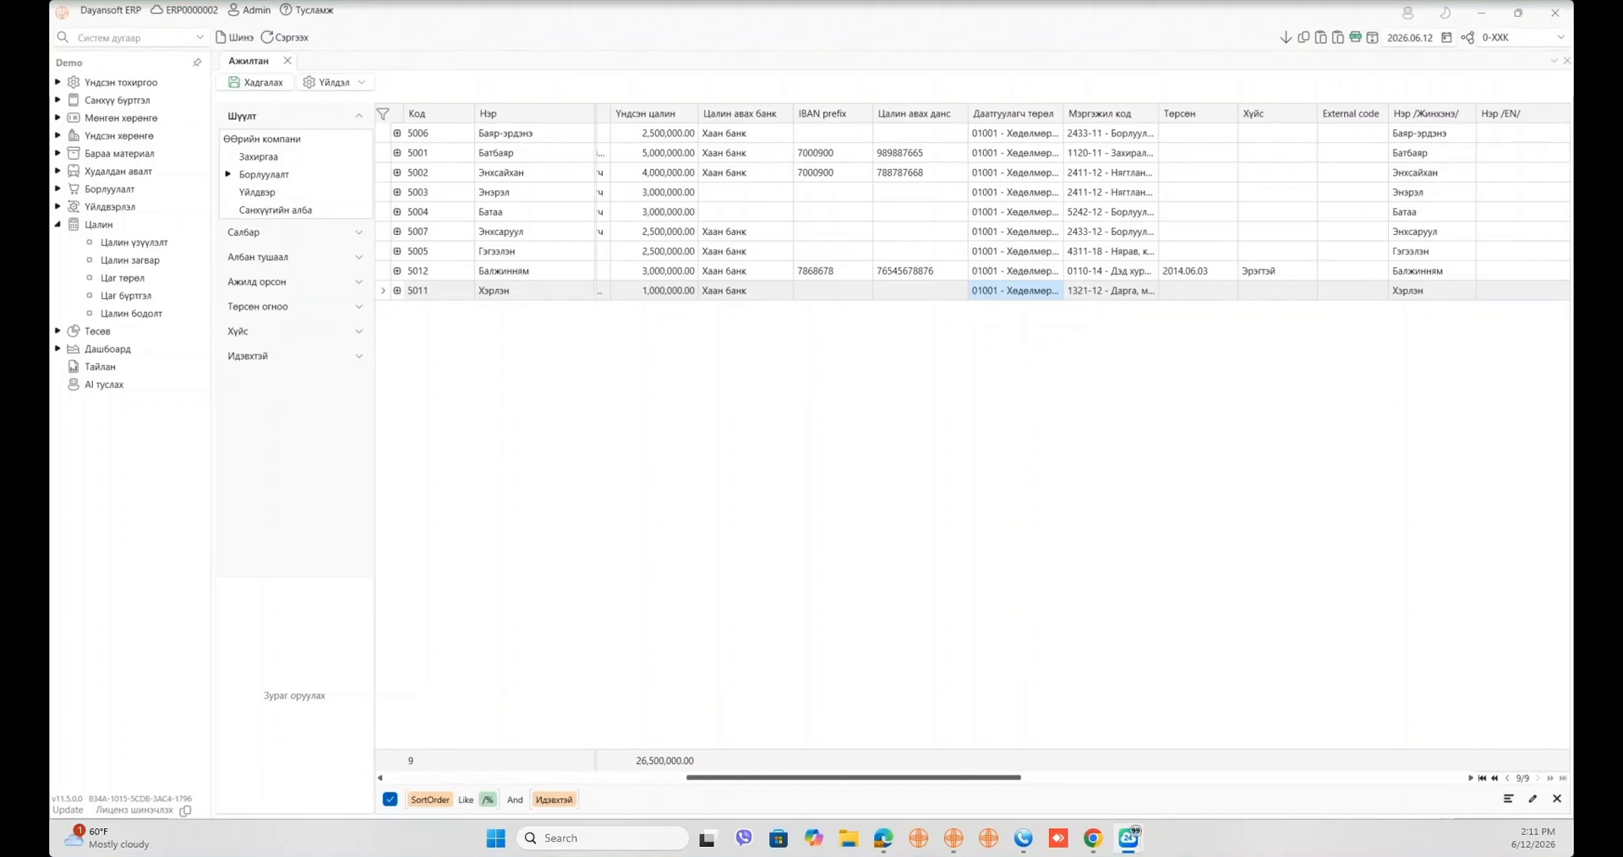
click(122, 244)
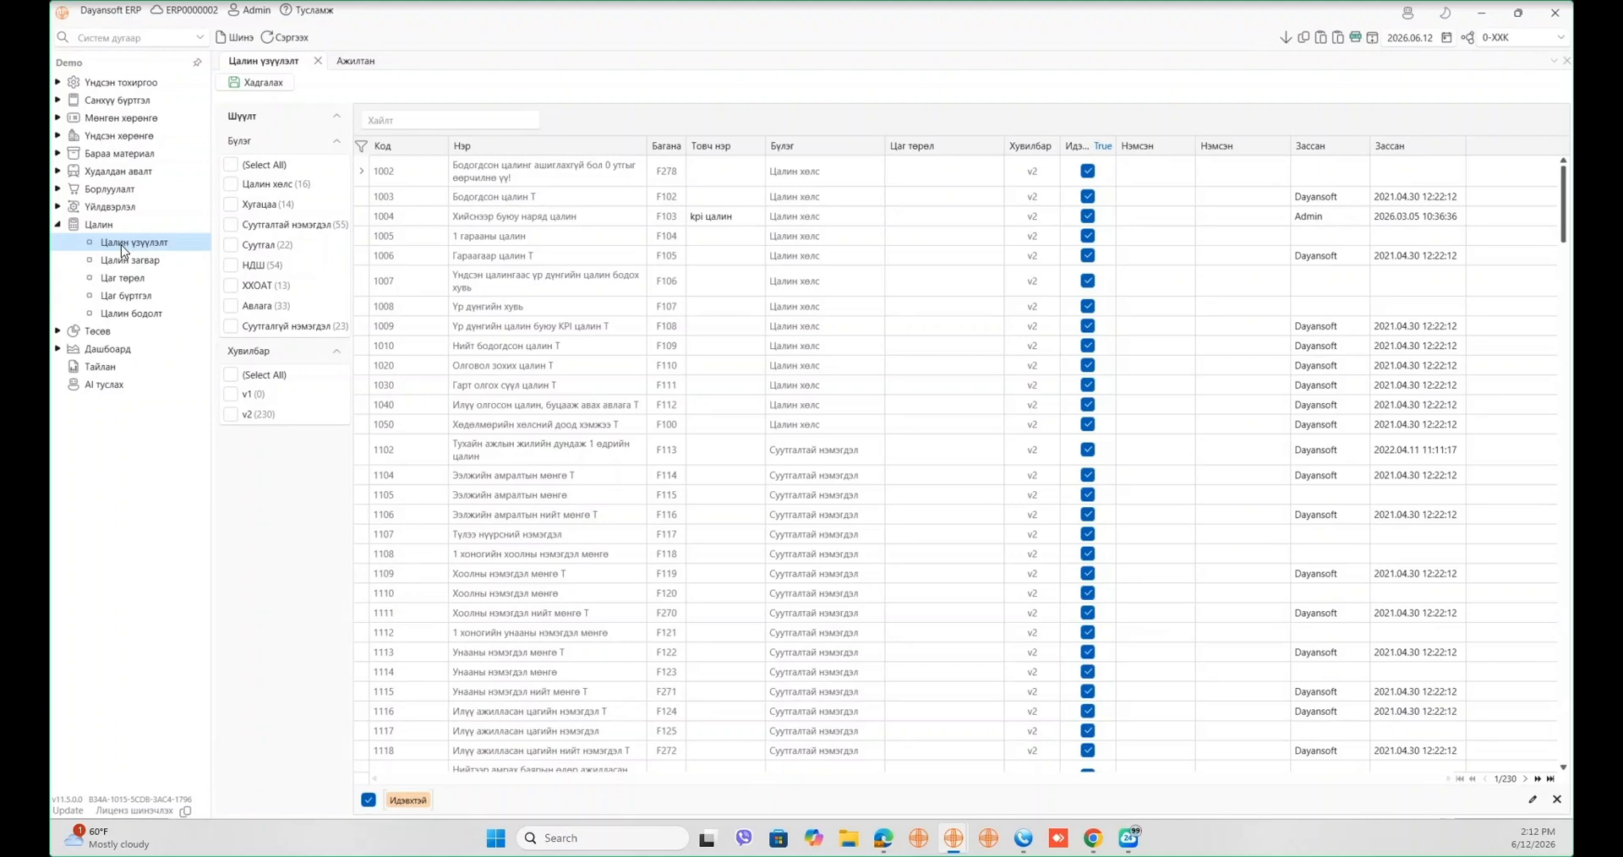
- Inspect indicator 1004's name and short name 'kpi цалин', then open Цалин загвар
click(751, 214)
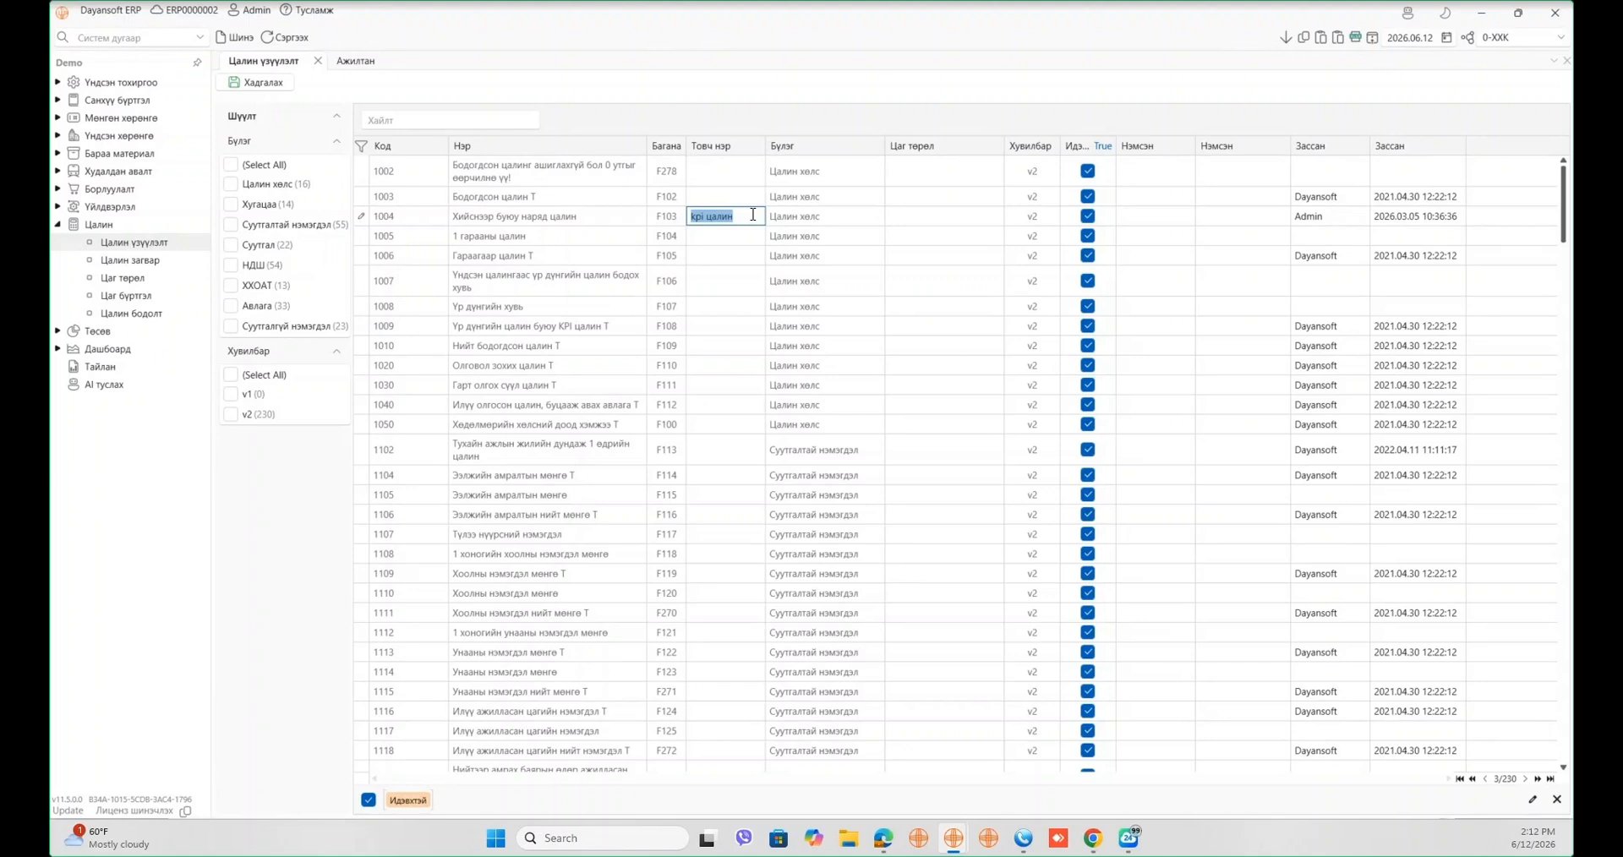
click(623, 216)
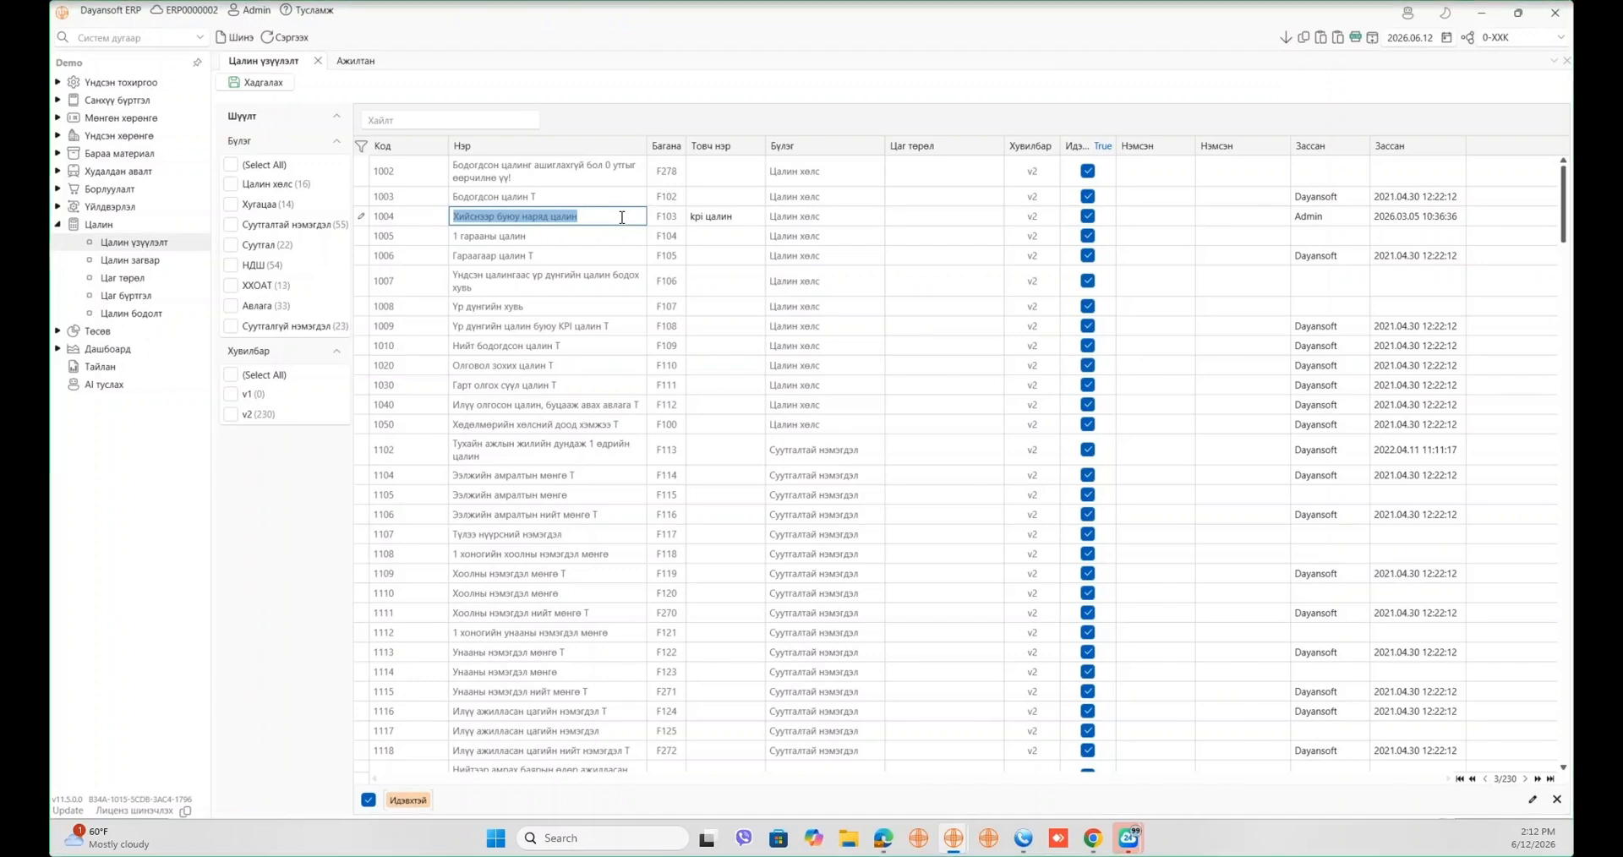
click(761, 218)
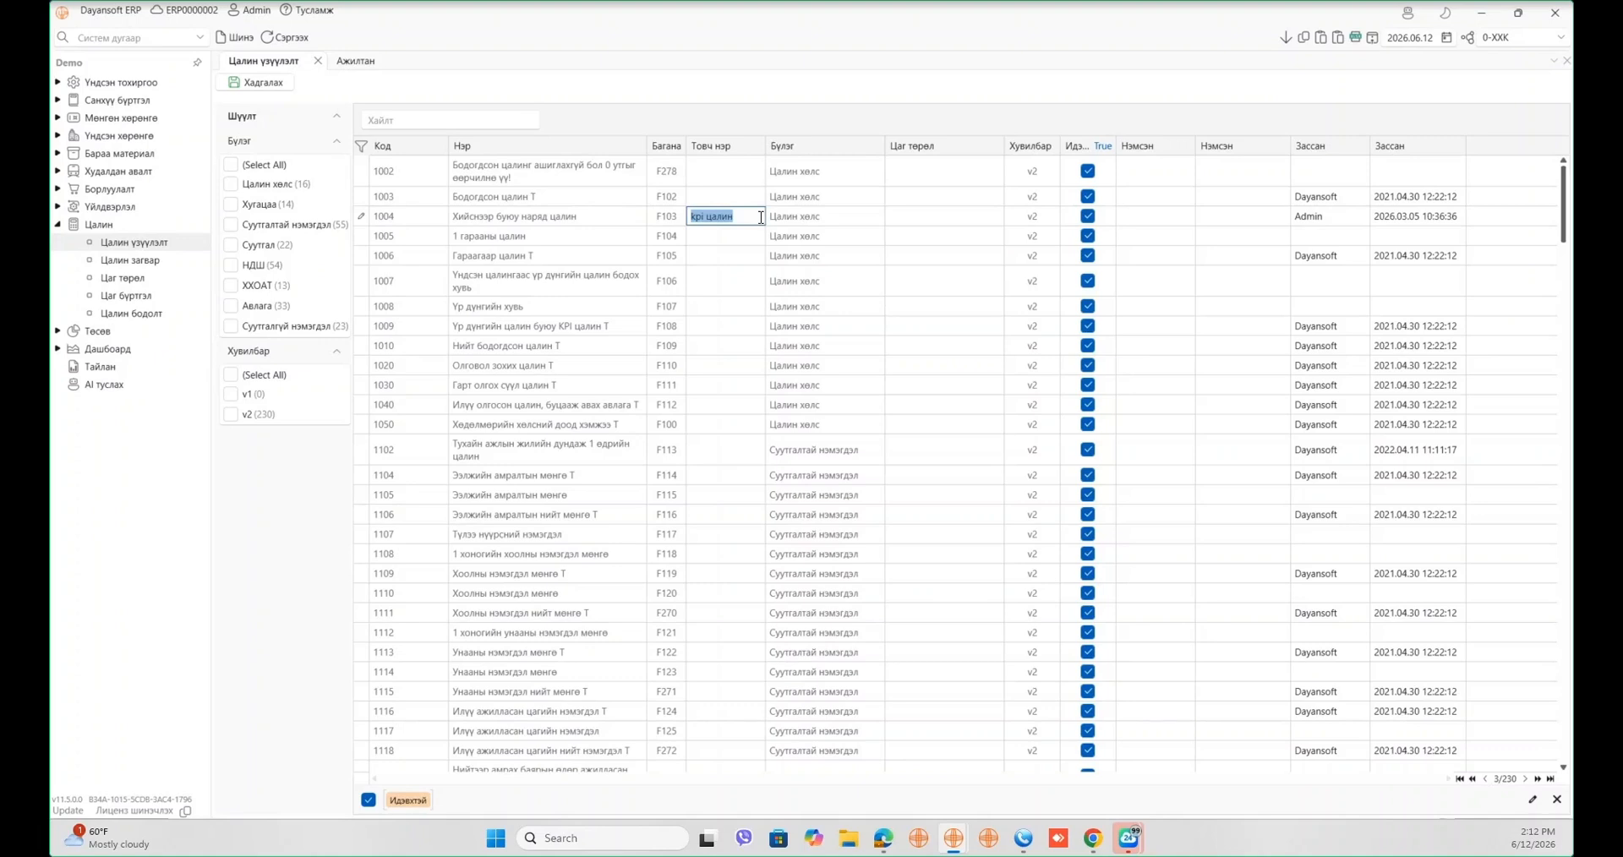
click(124, 261)
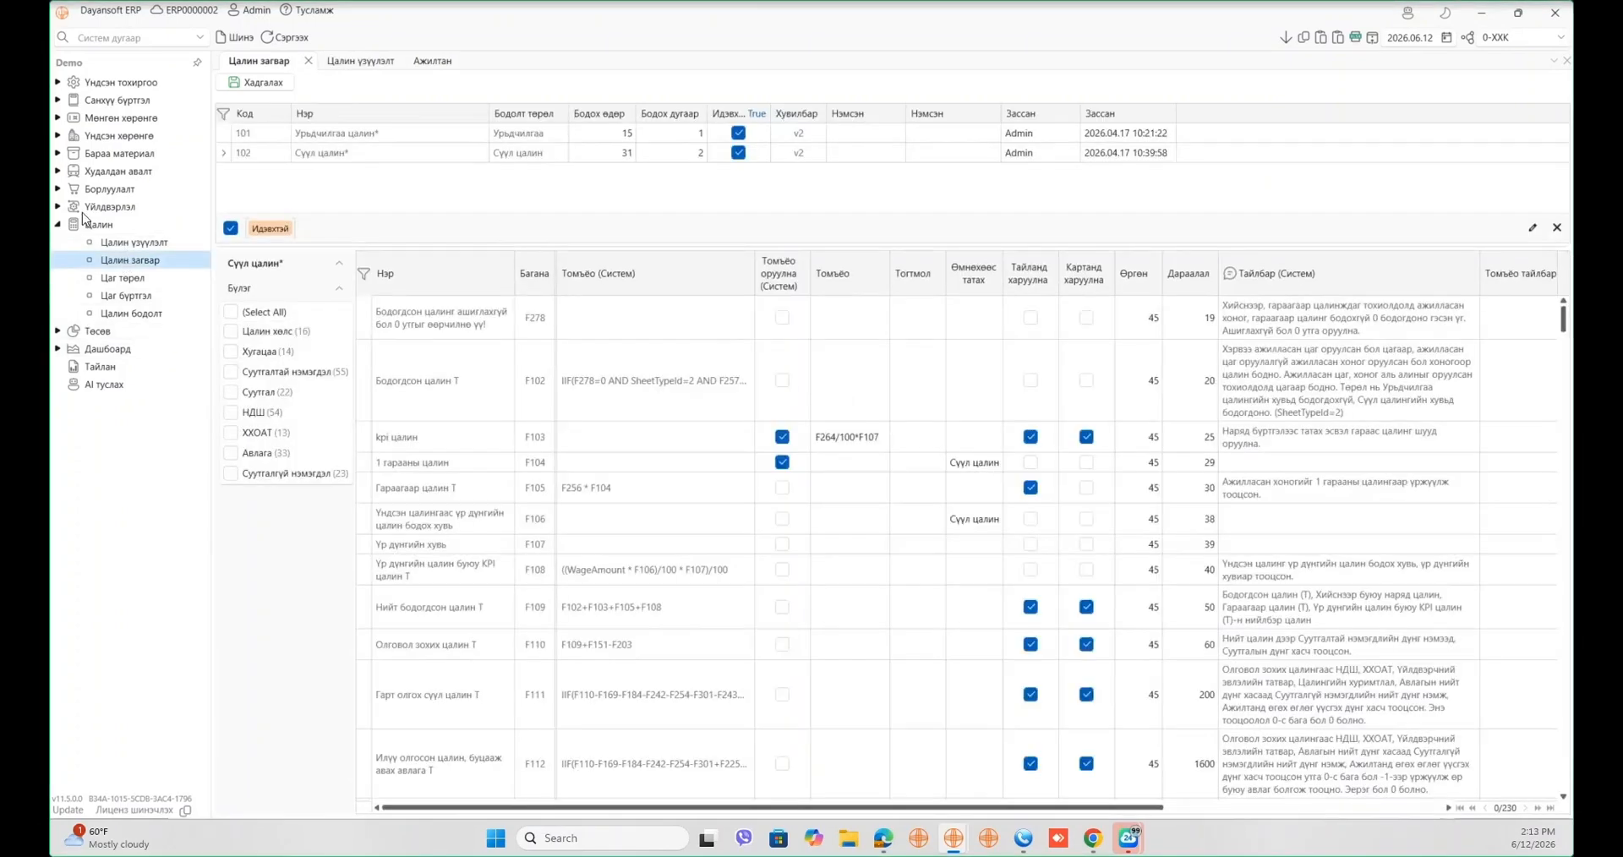
- Compare templates 101 and 102's indicators and open the F102 Томъёо (Систем) formula
click(281, 137)
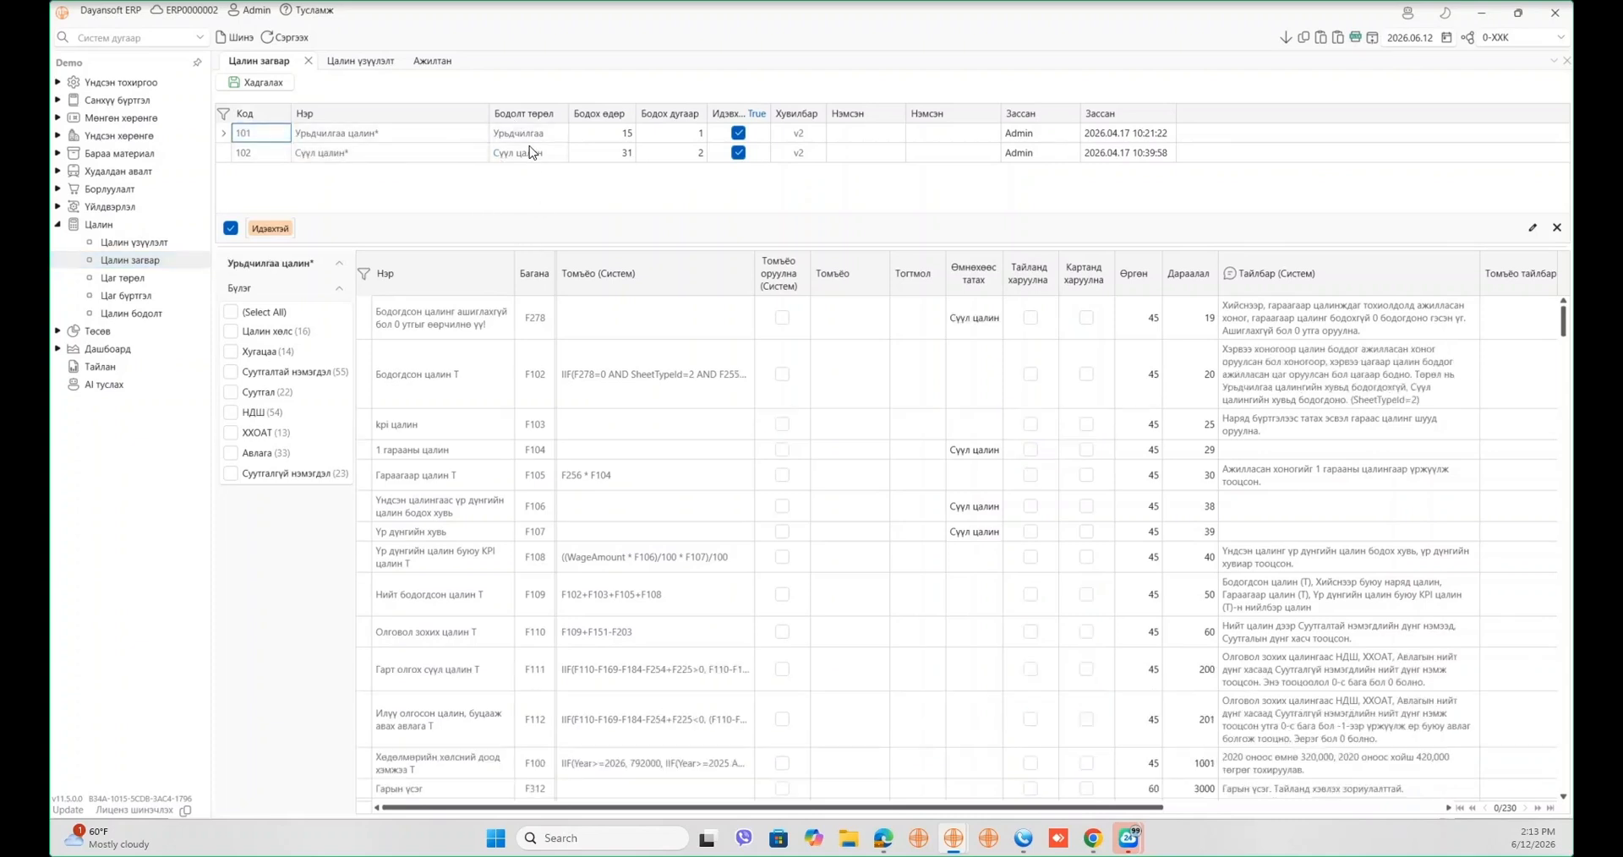
click(479, 135)
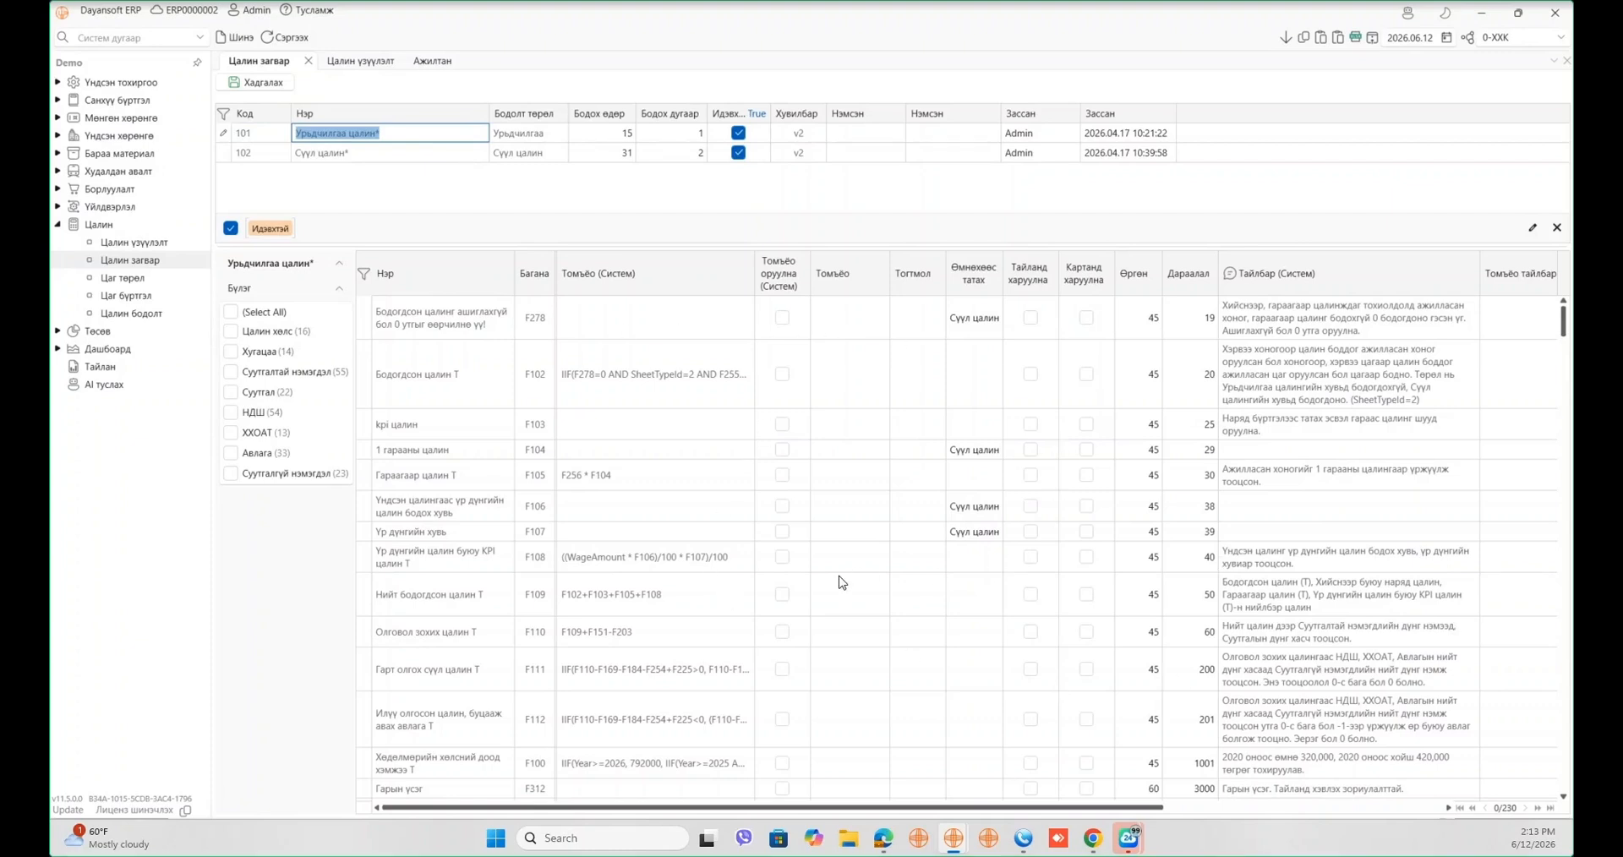
click(418, 159)
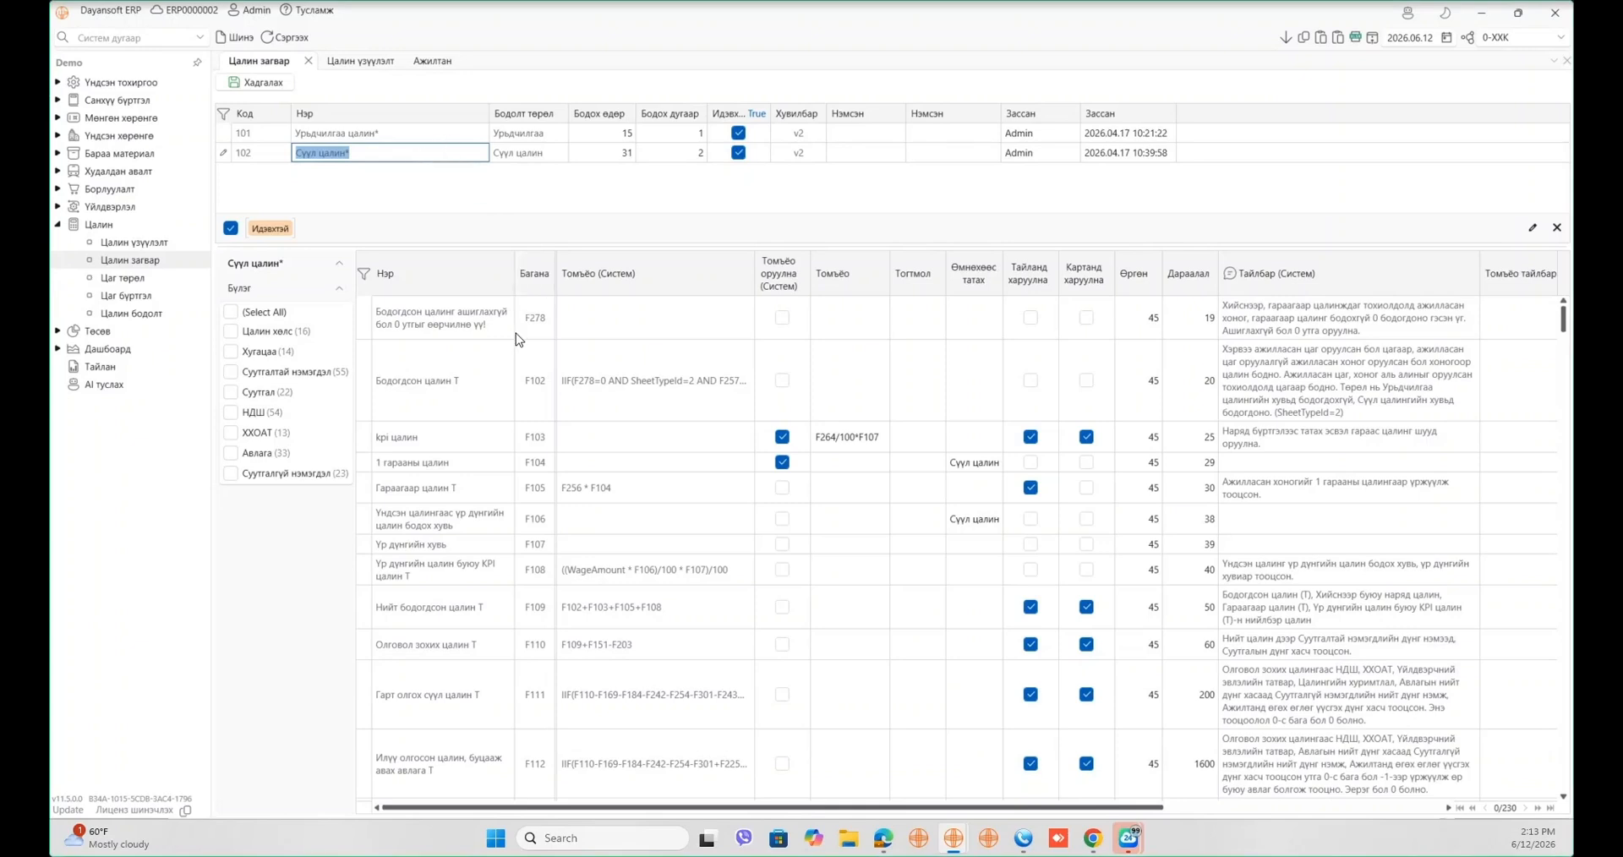
click(444, 138)
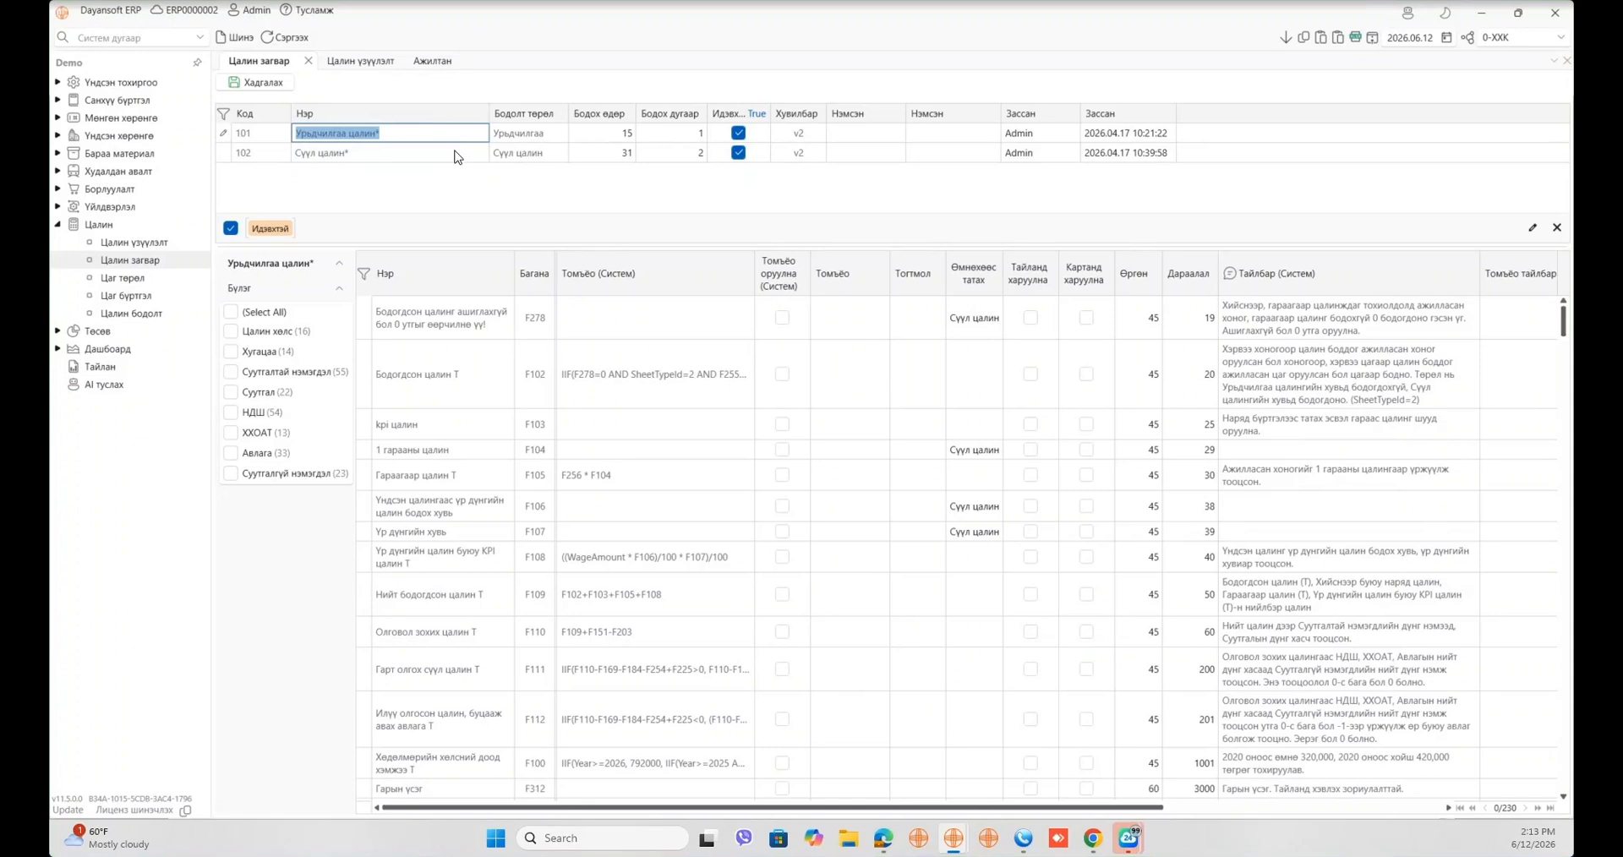
click(460, 153)
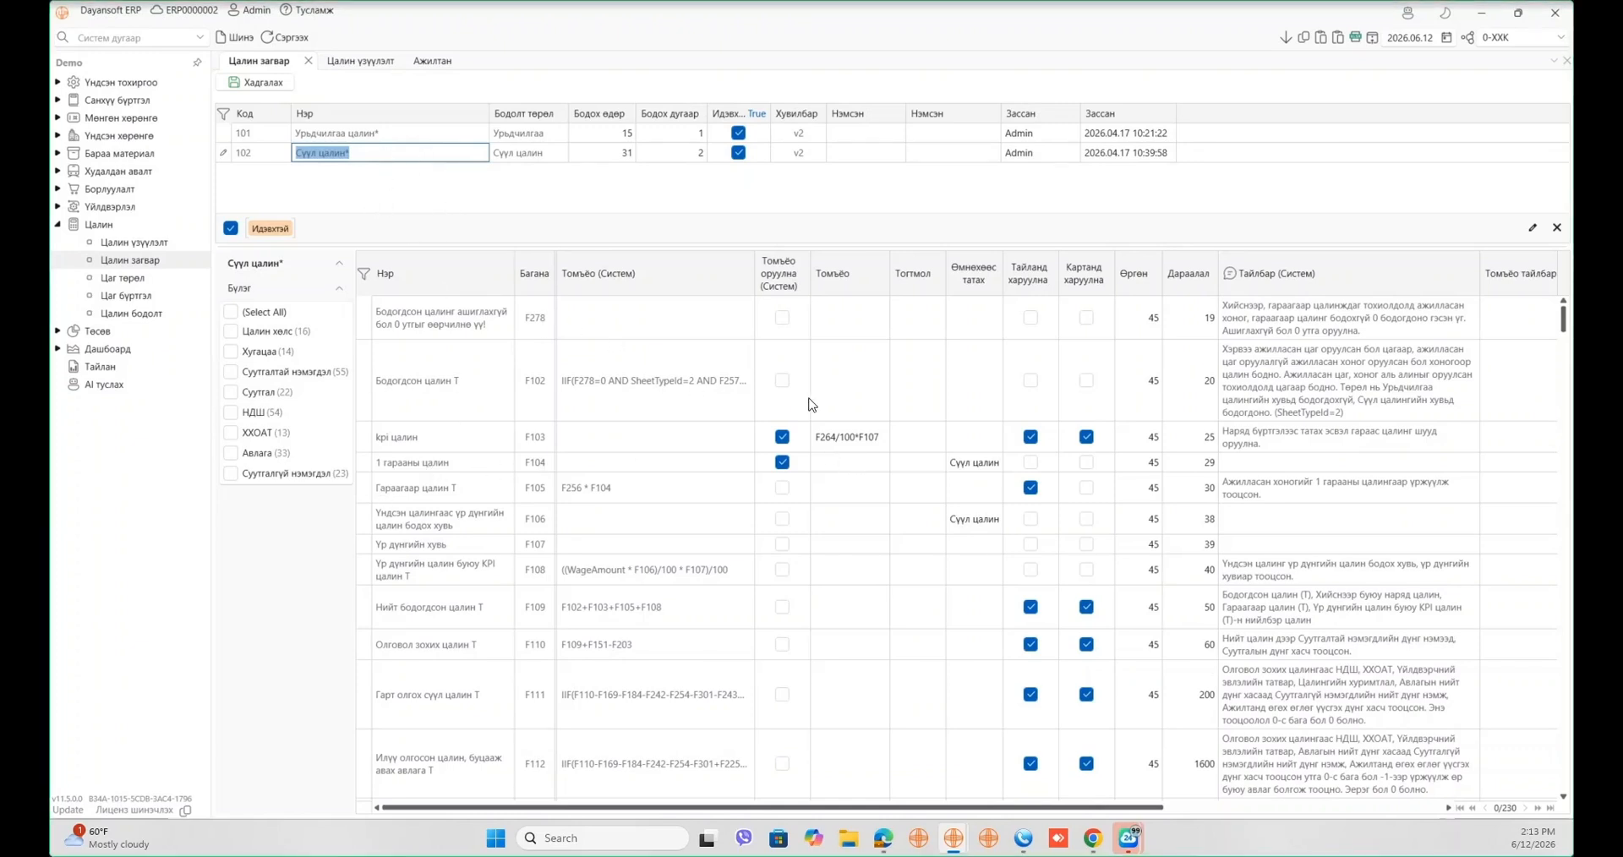
click(606, 357)
click(605, 357)
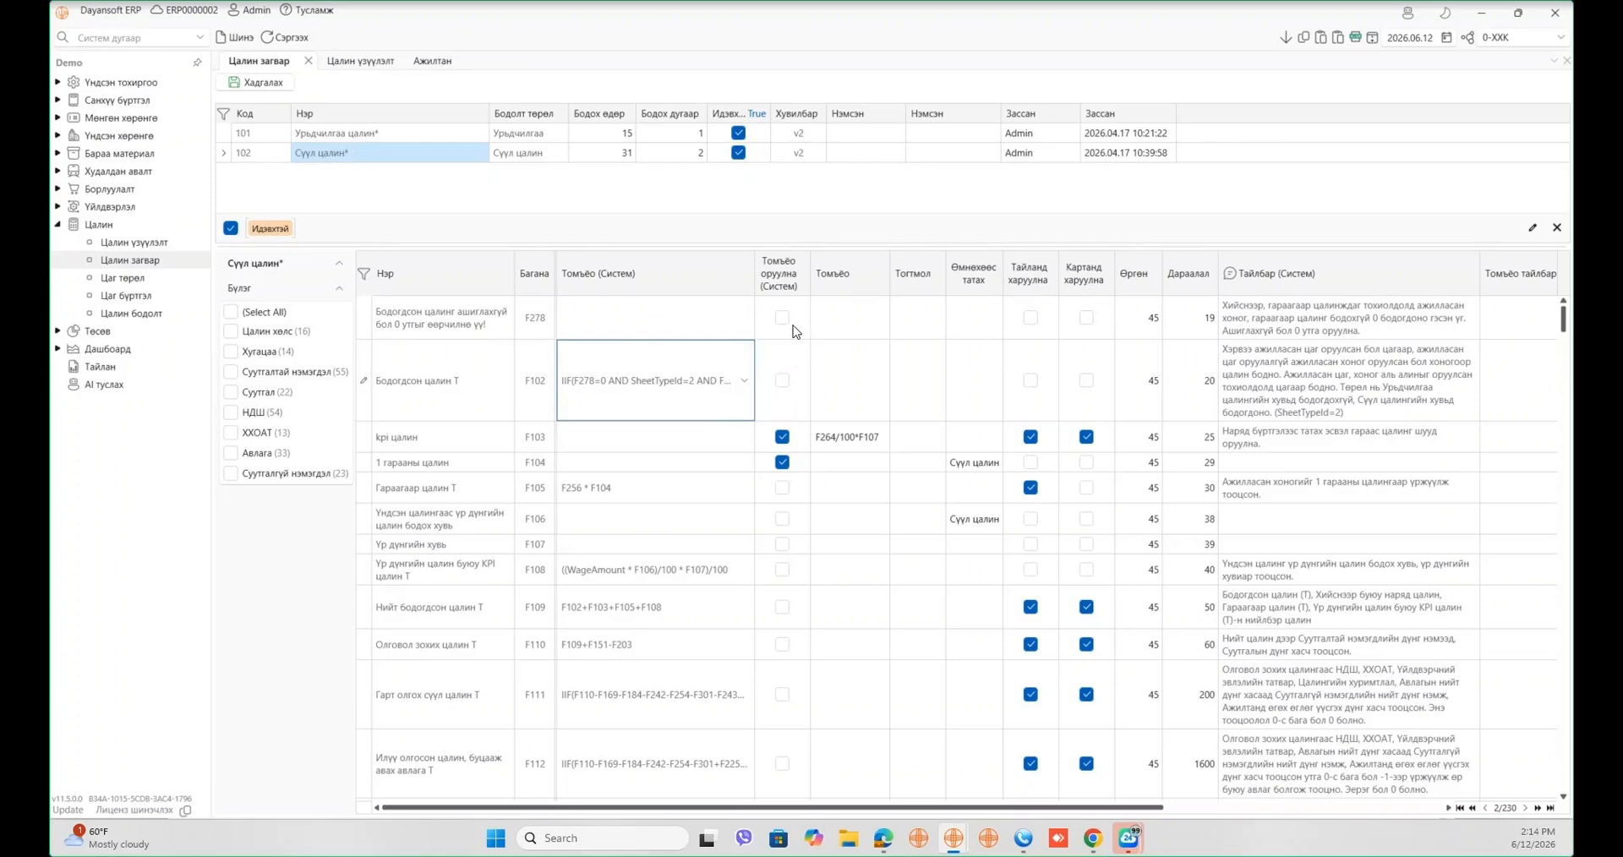
click(884, 440)
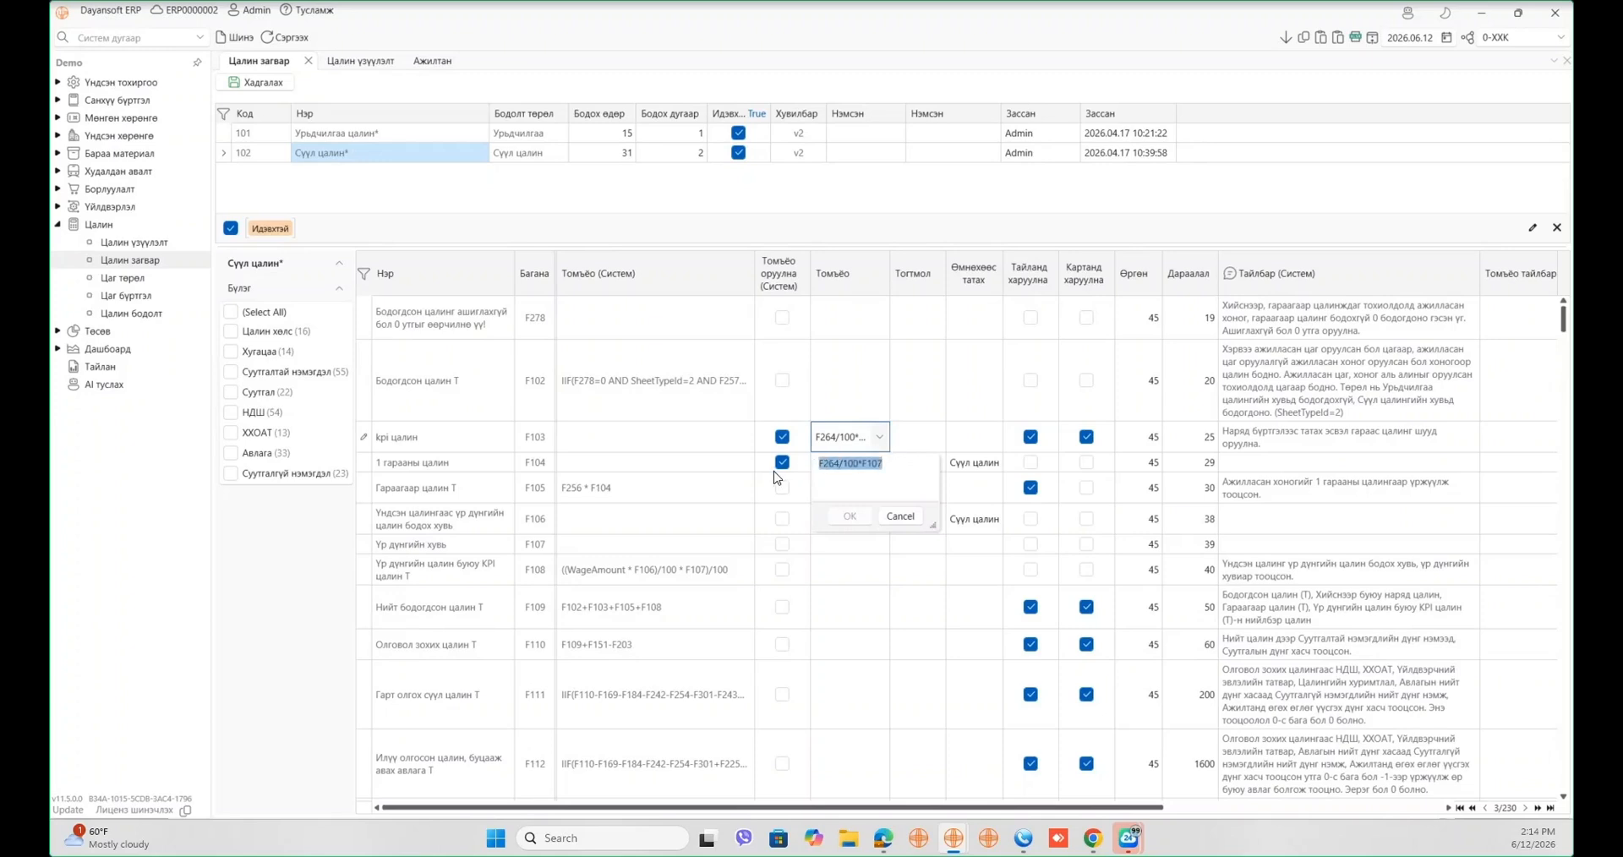
click(876, 381)
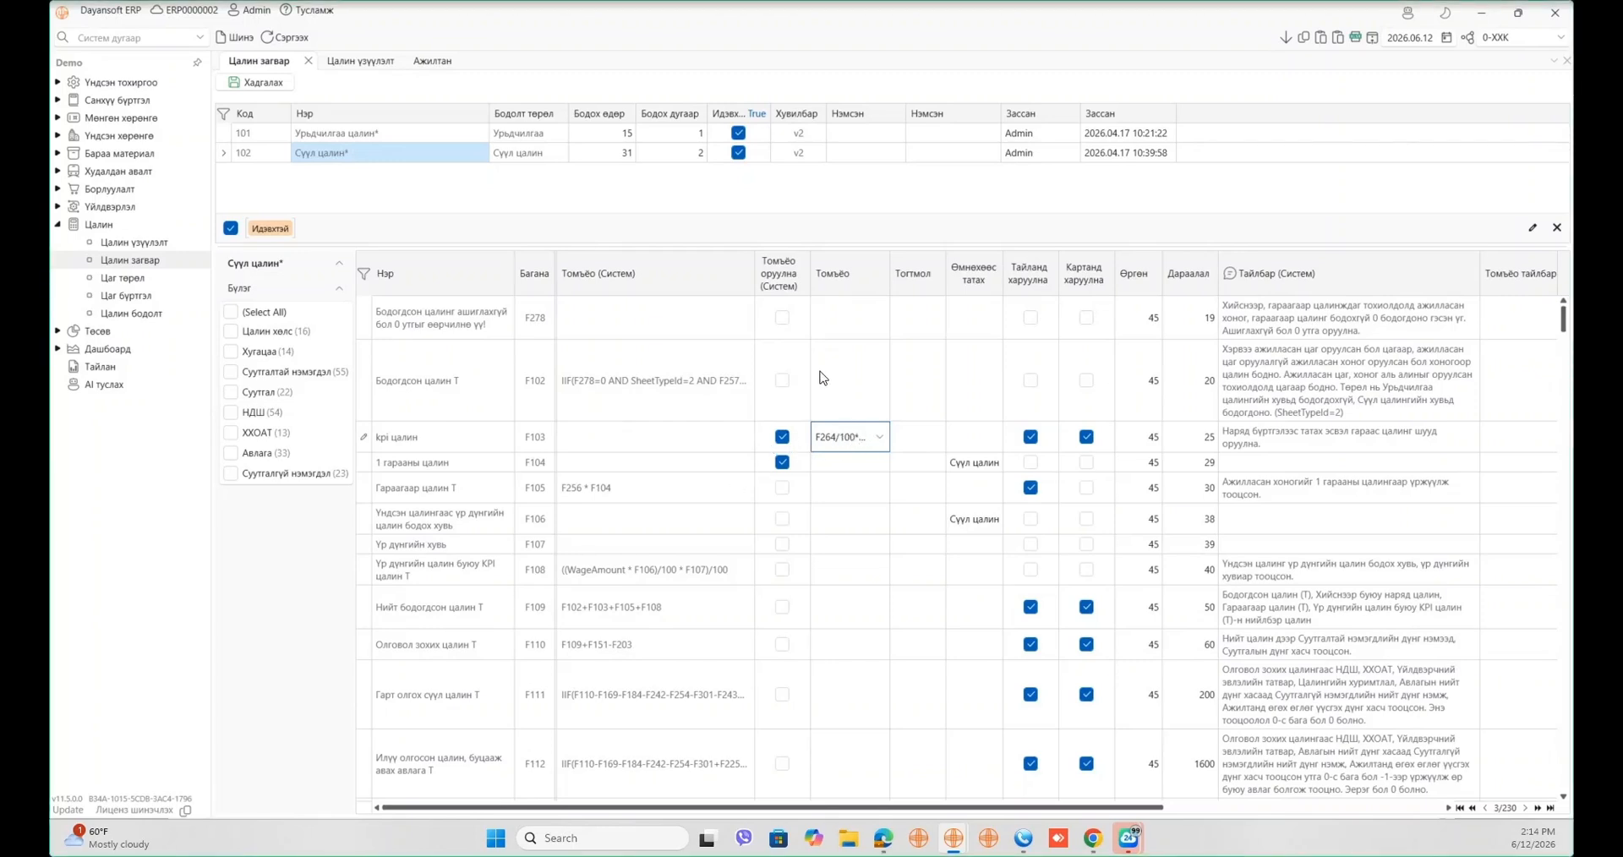
click(724, 386)
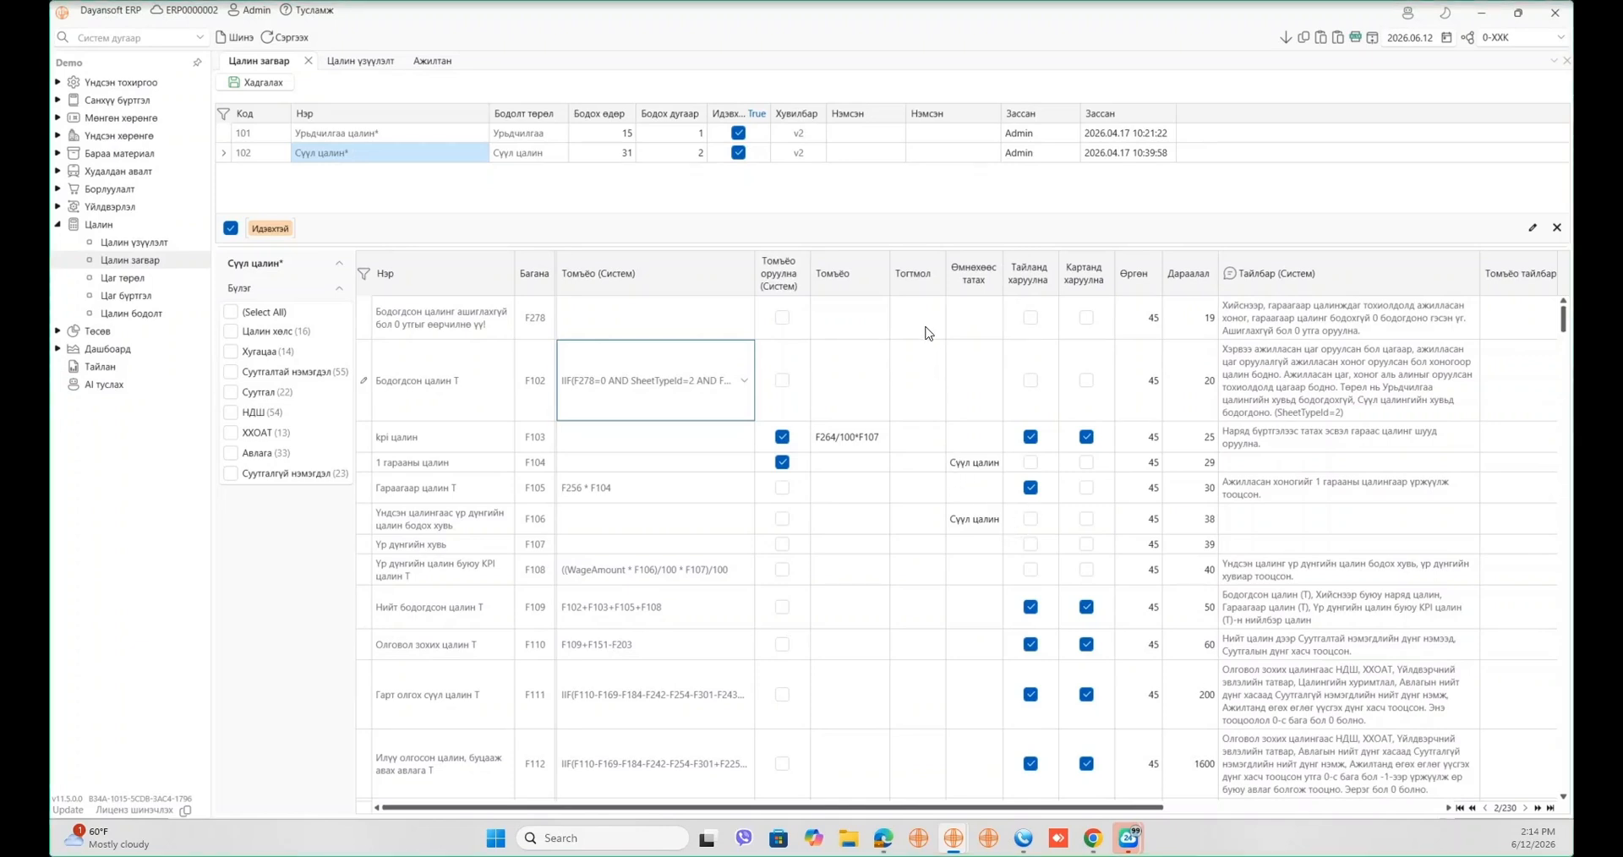
drag(920, 321, 960, 410)
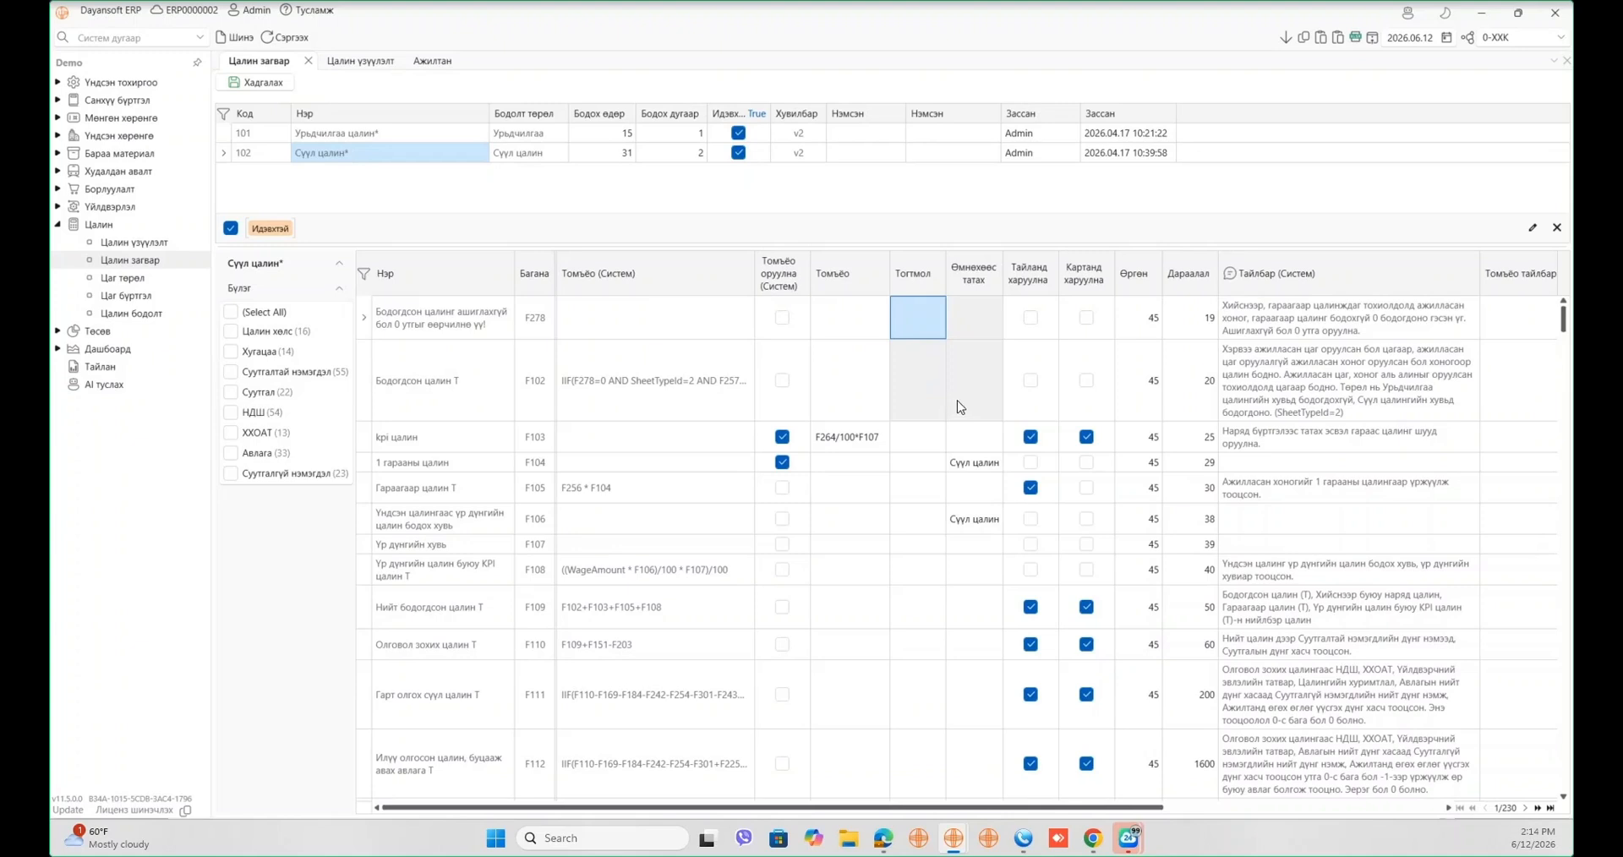
click(930, 465)
click(928, 464)
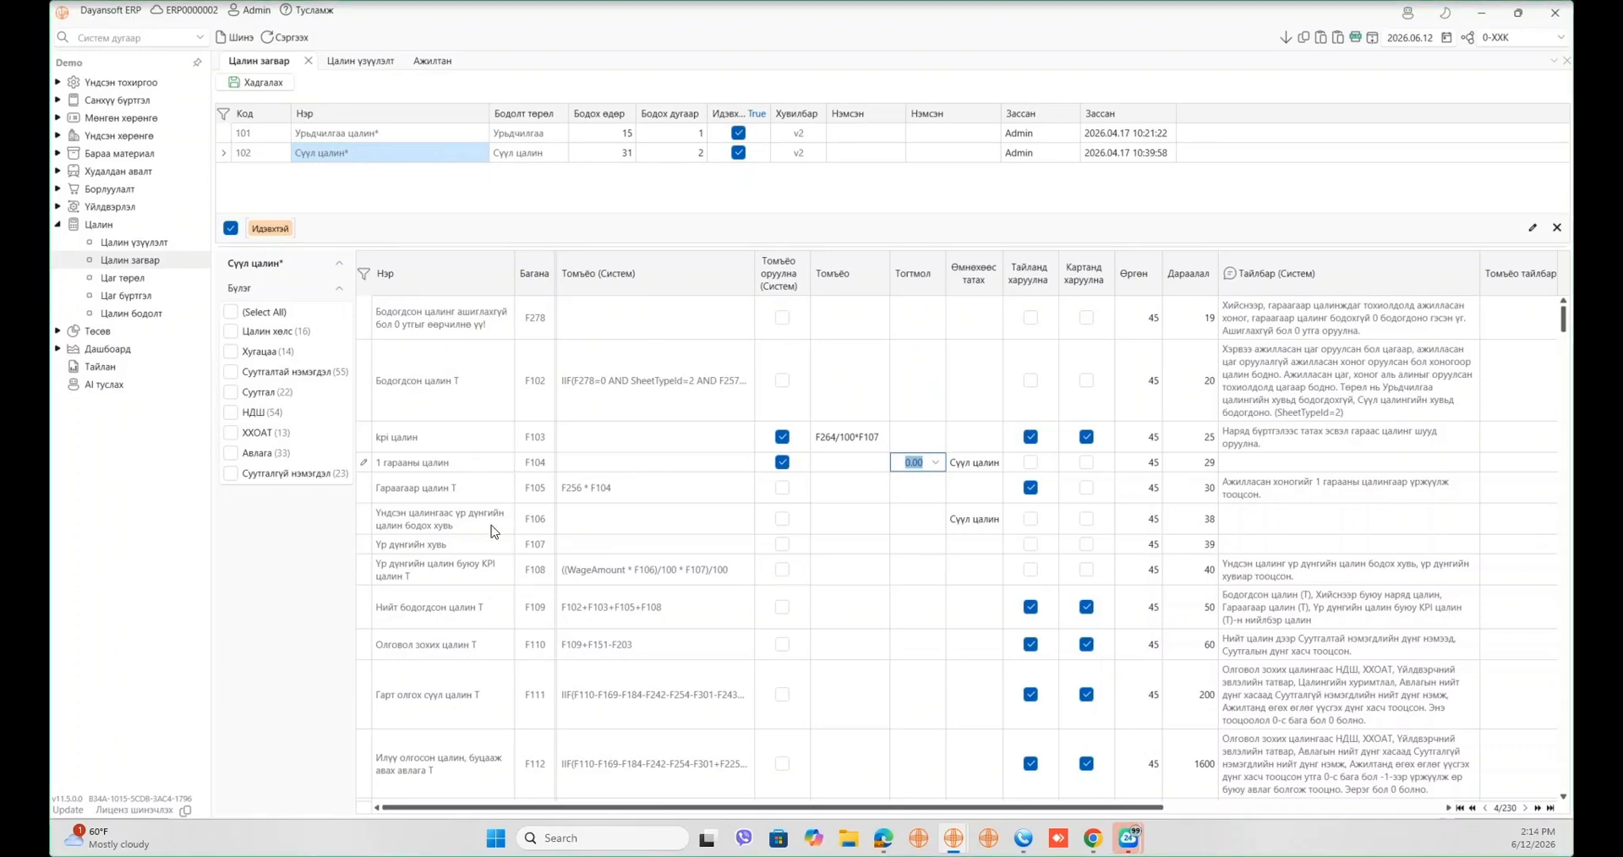
click(436, 518)
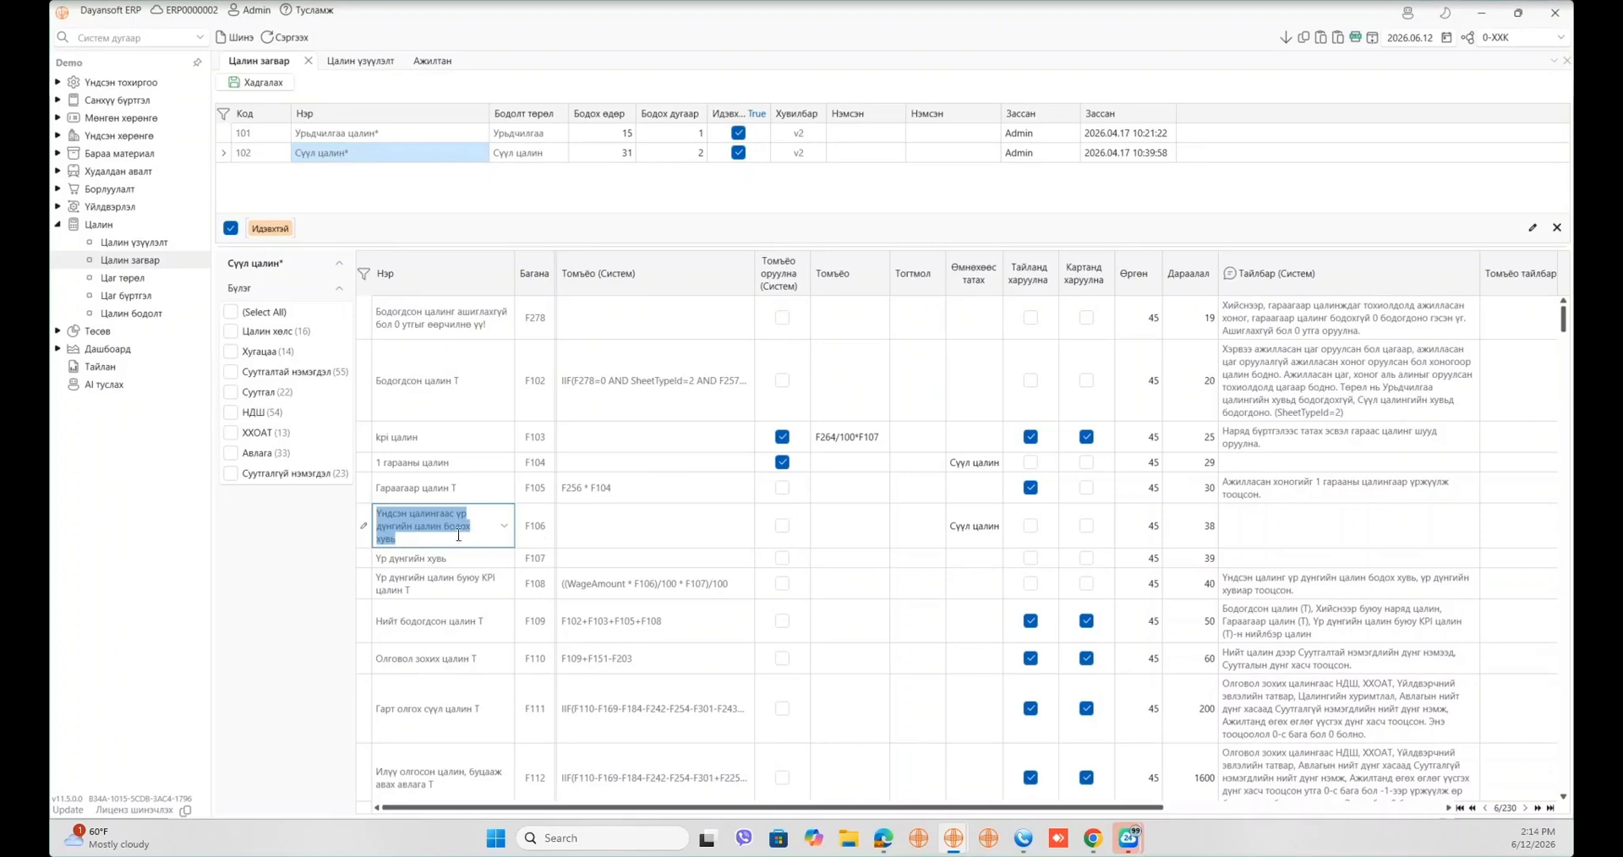
click(919, 530)
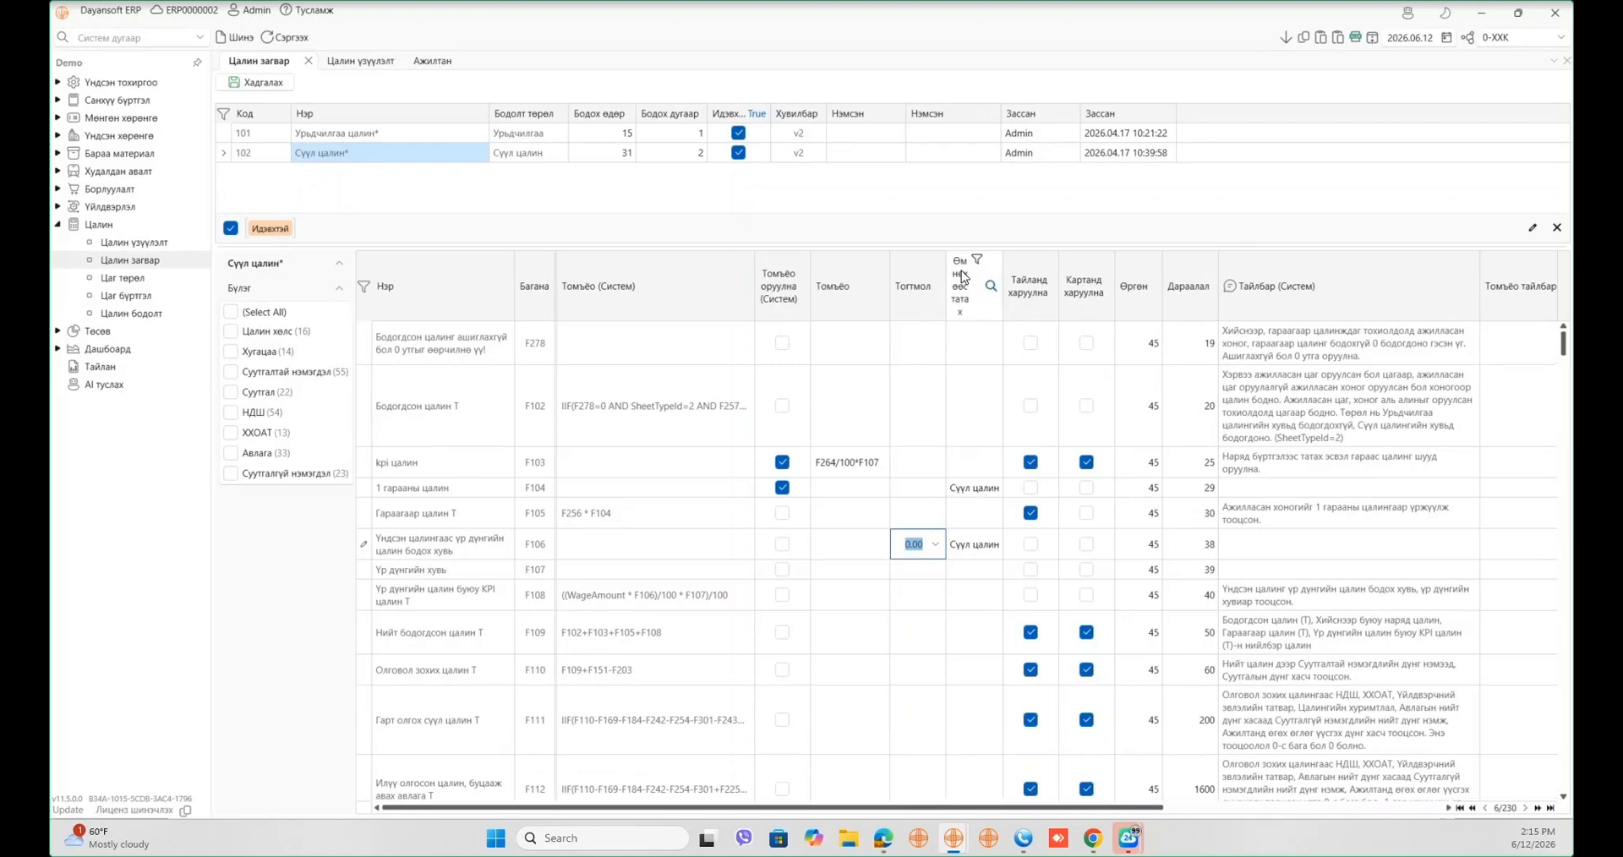
click(976, 490)
click(977, 492)
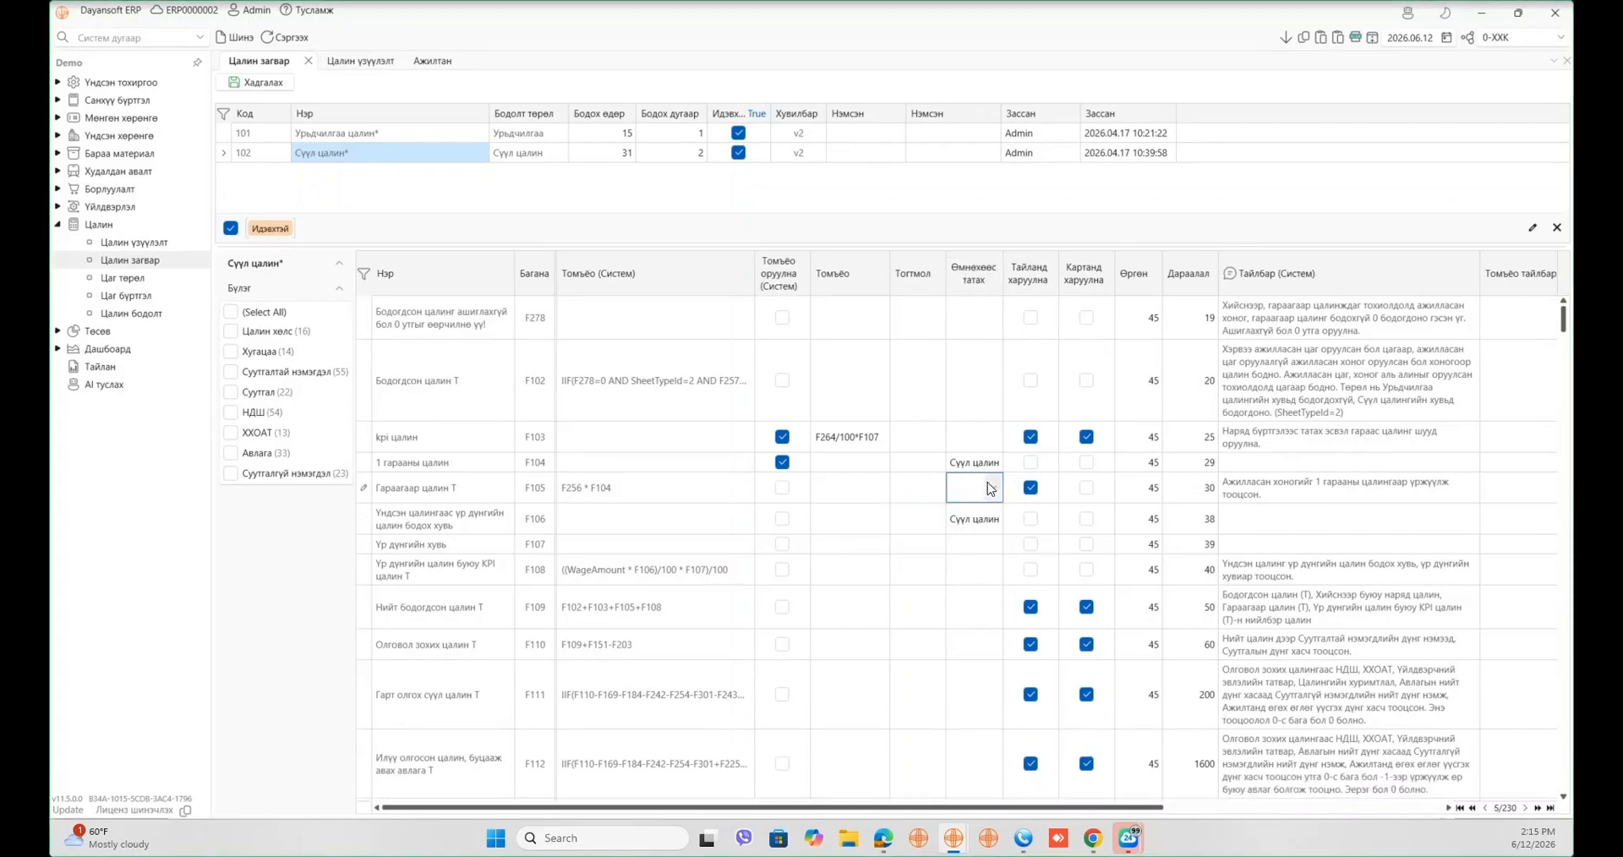
click(992, 487)
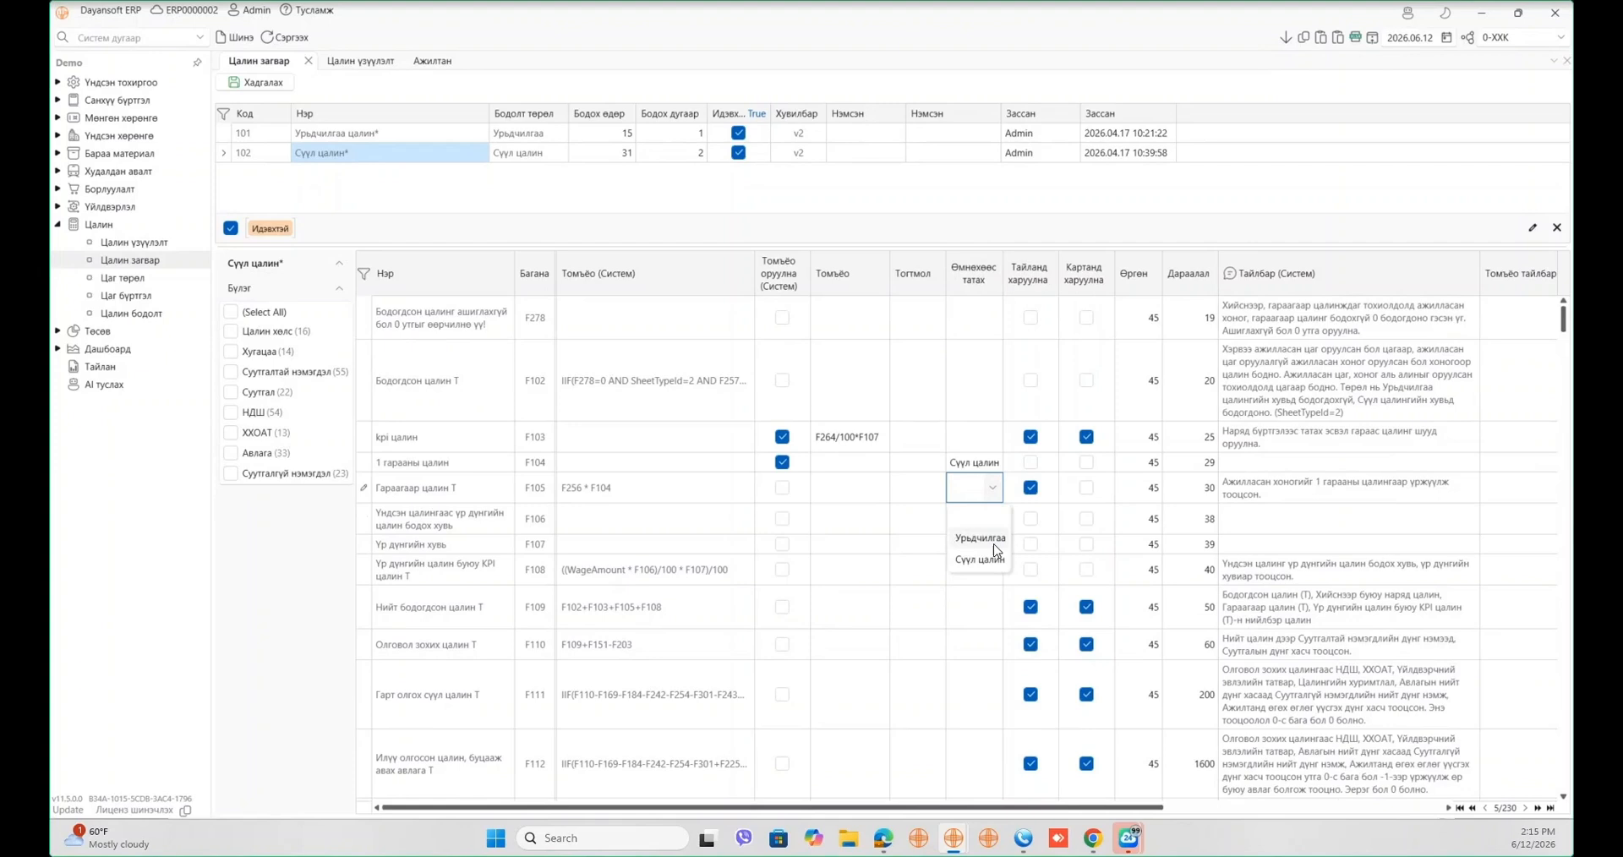
click(927, 517)
drag(862, 315, 968, 583)
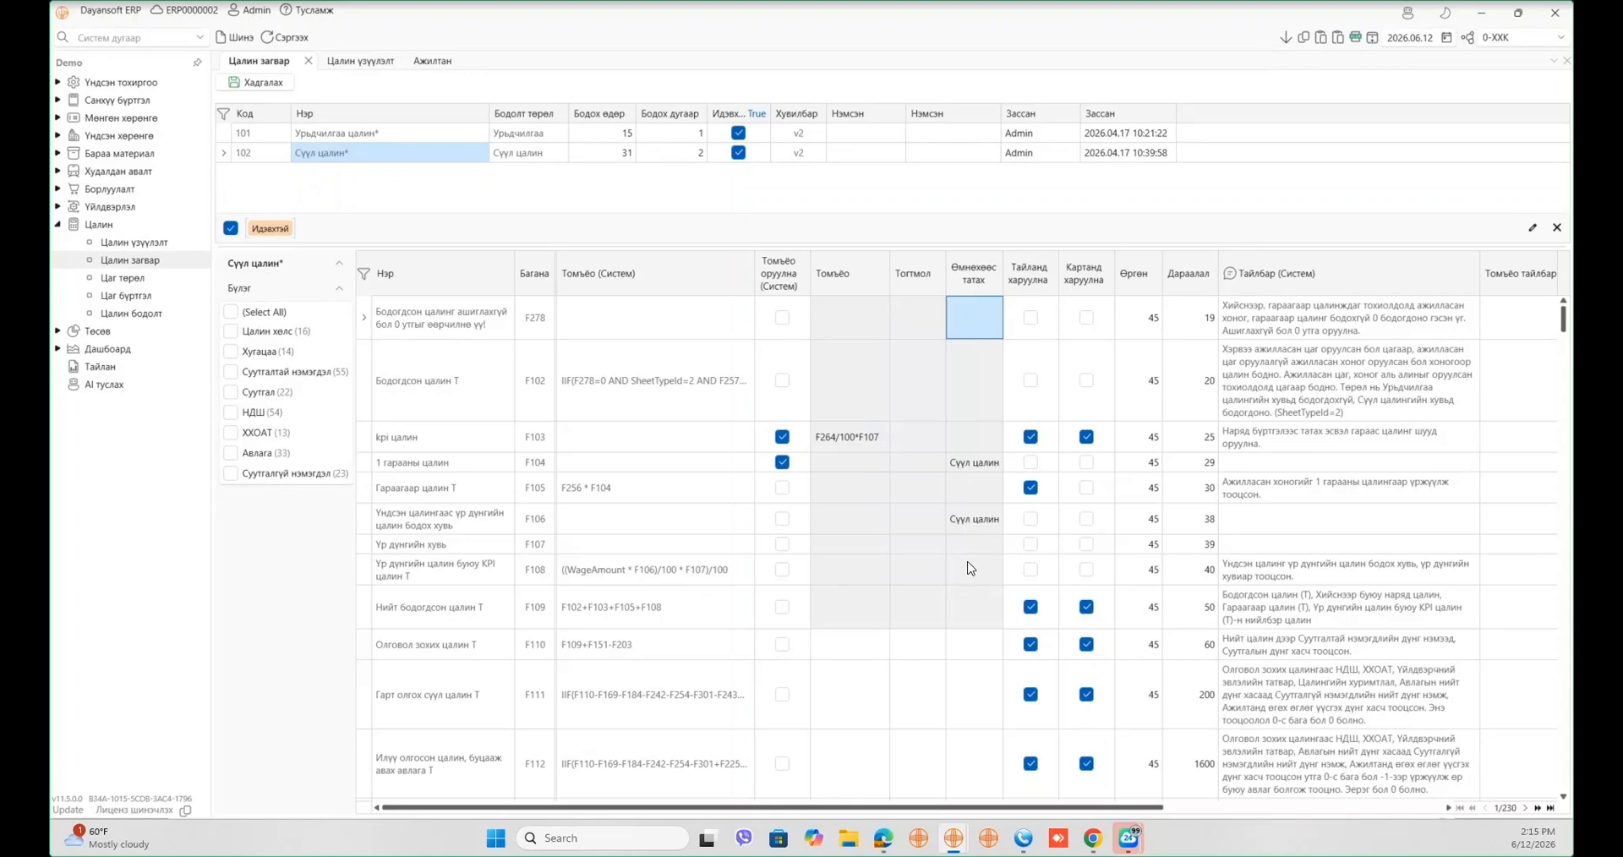
click(970, 401)
drag(1014, 326, 1192, 416)
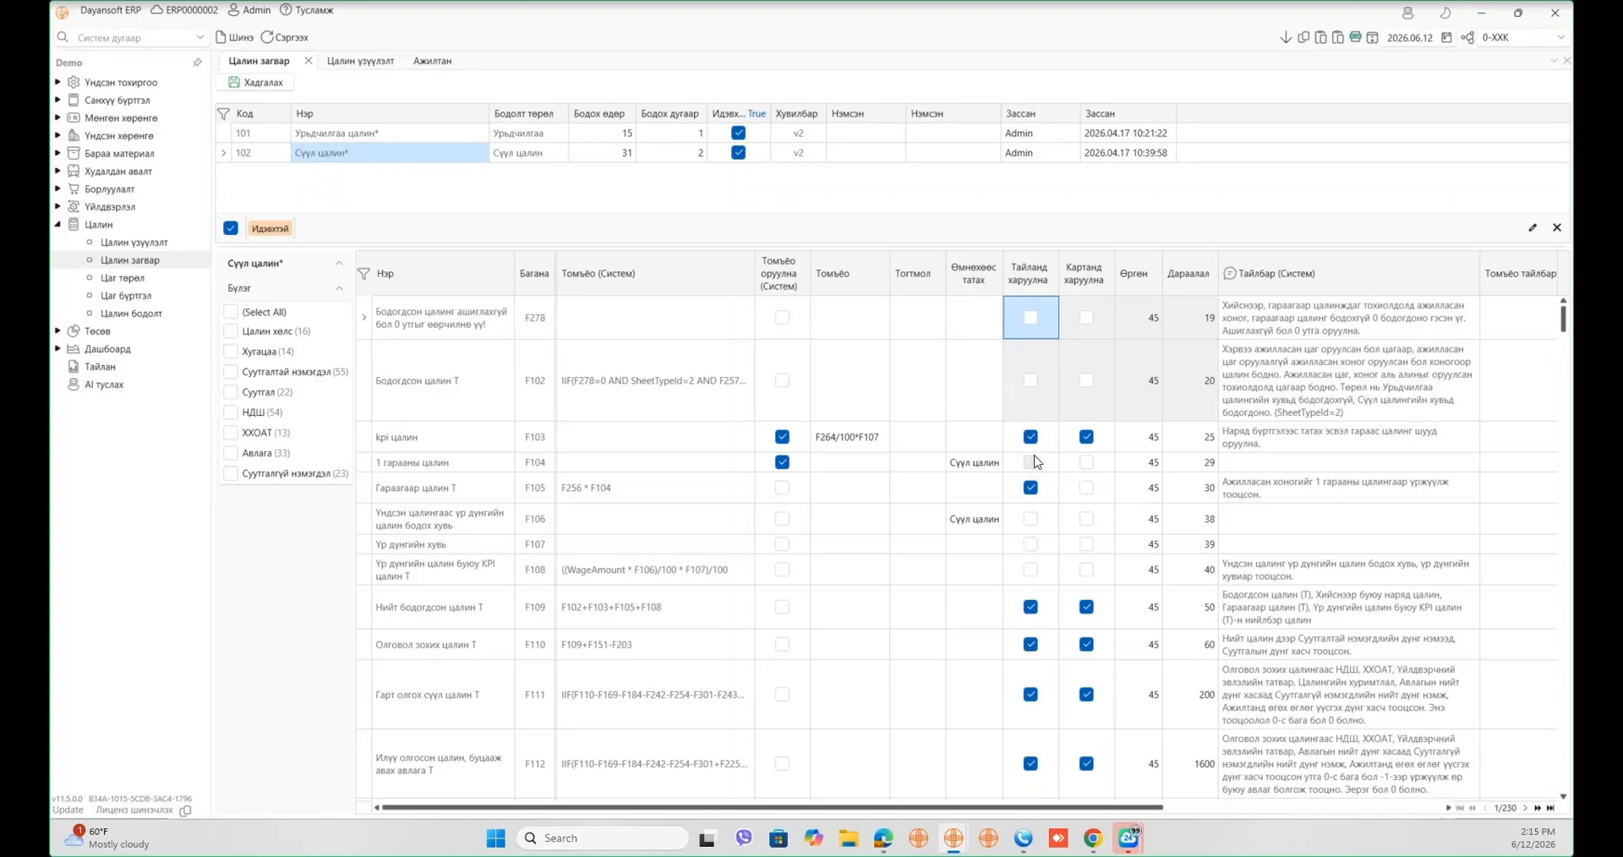
click(1025, 387)
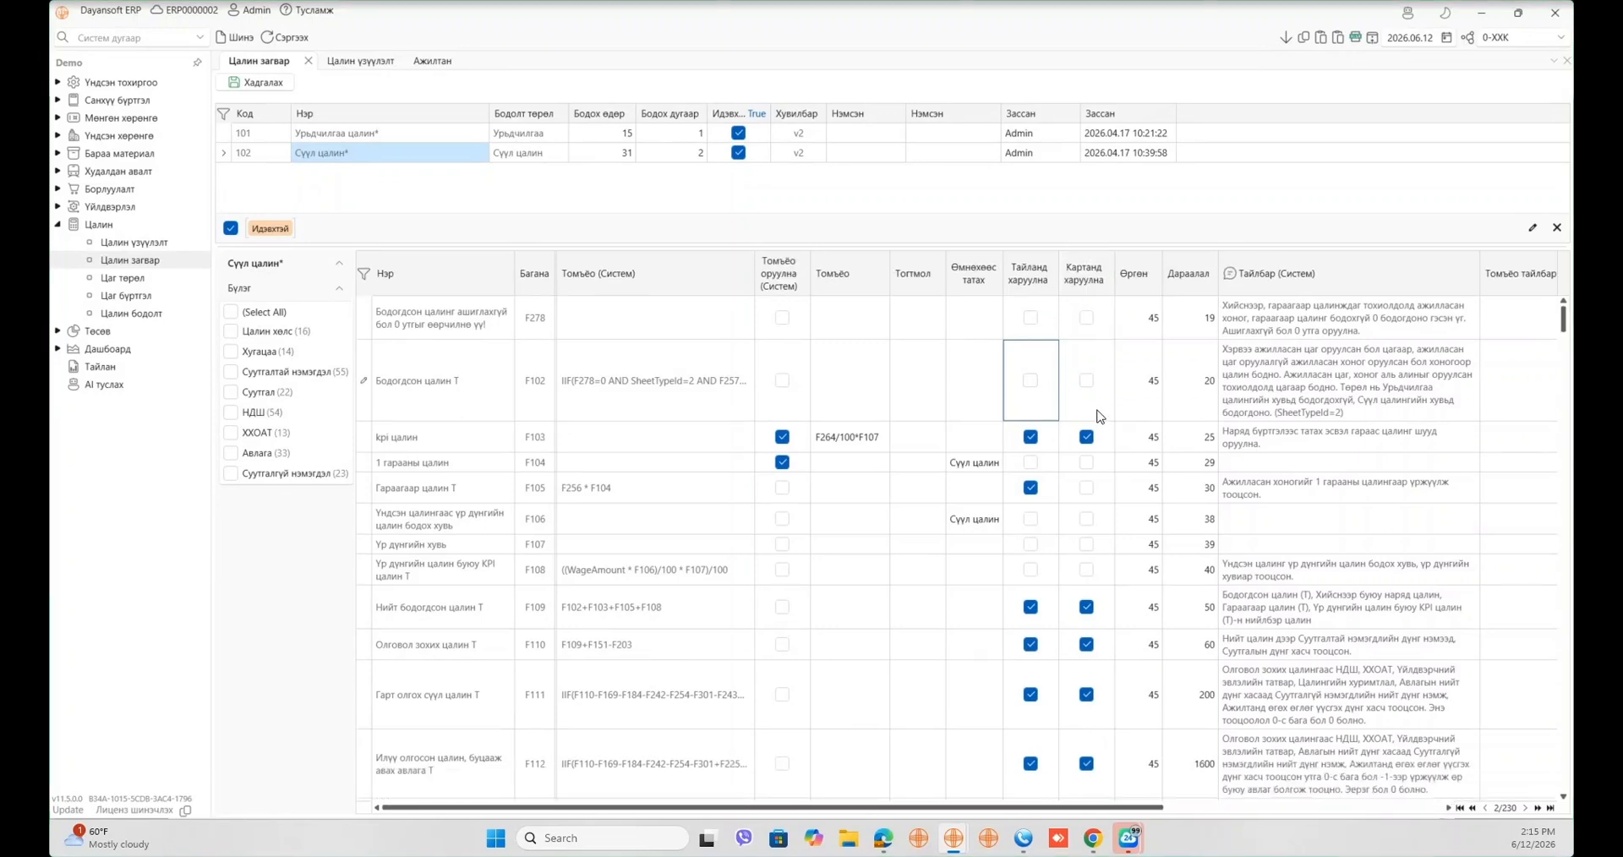
click(1102, 404)
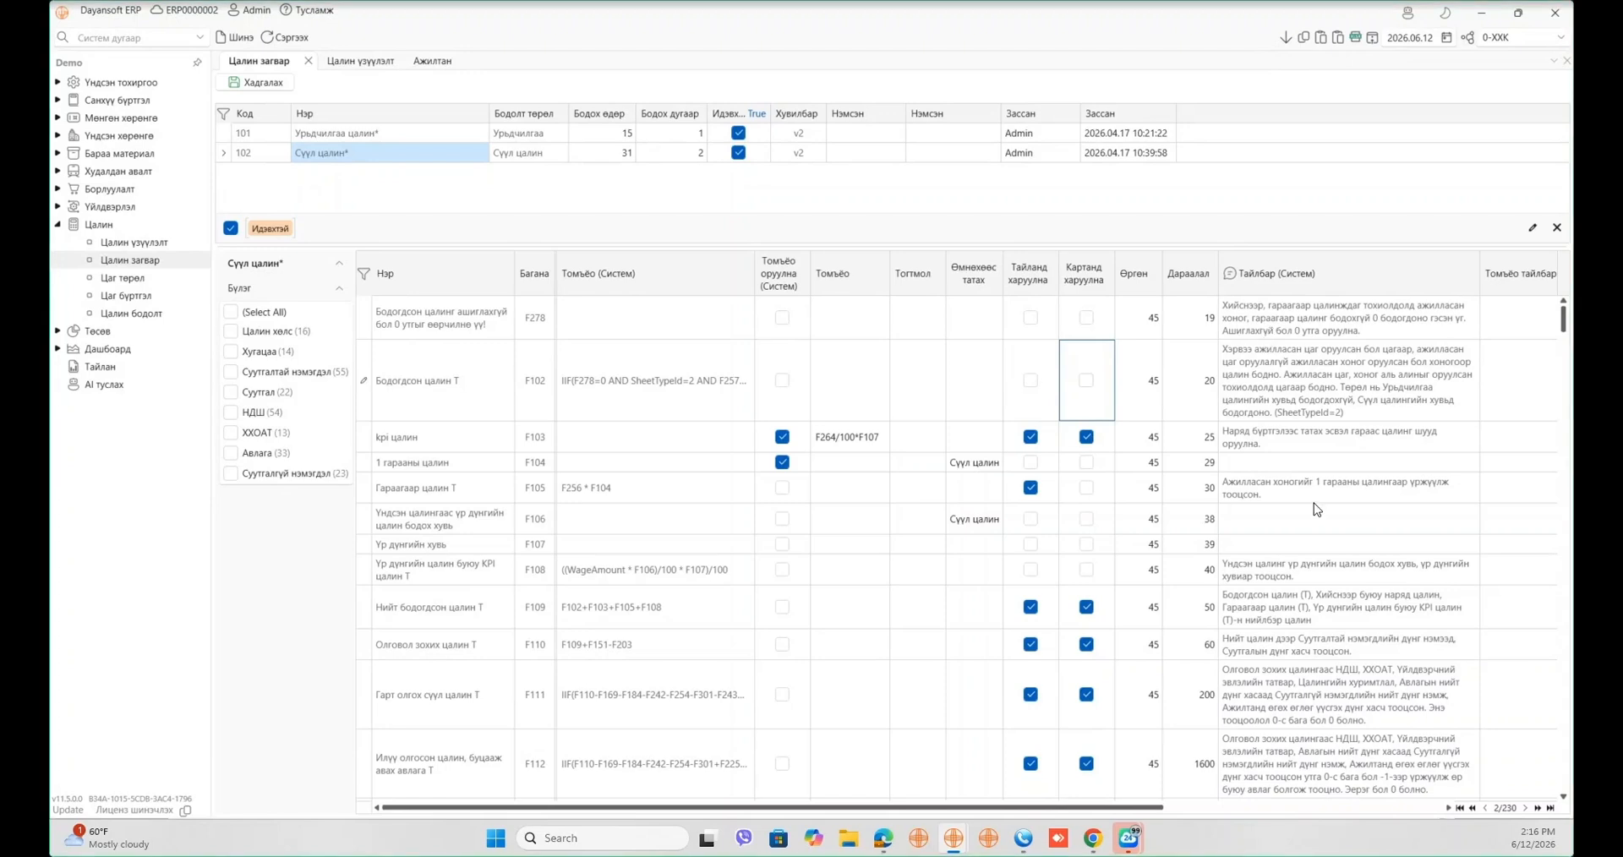
click(1311, 403)
click(1305, 412)
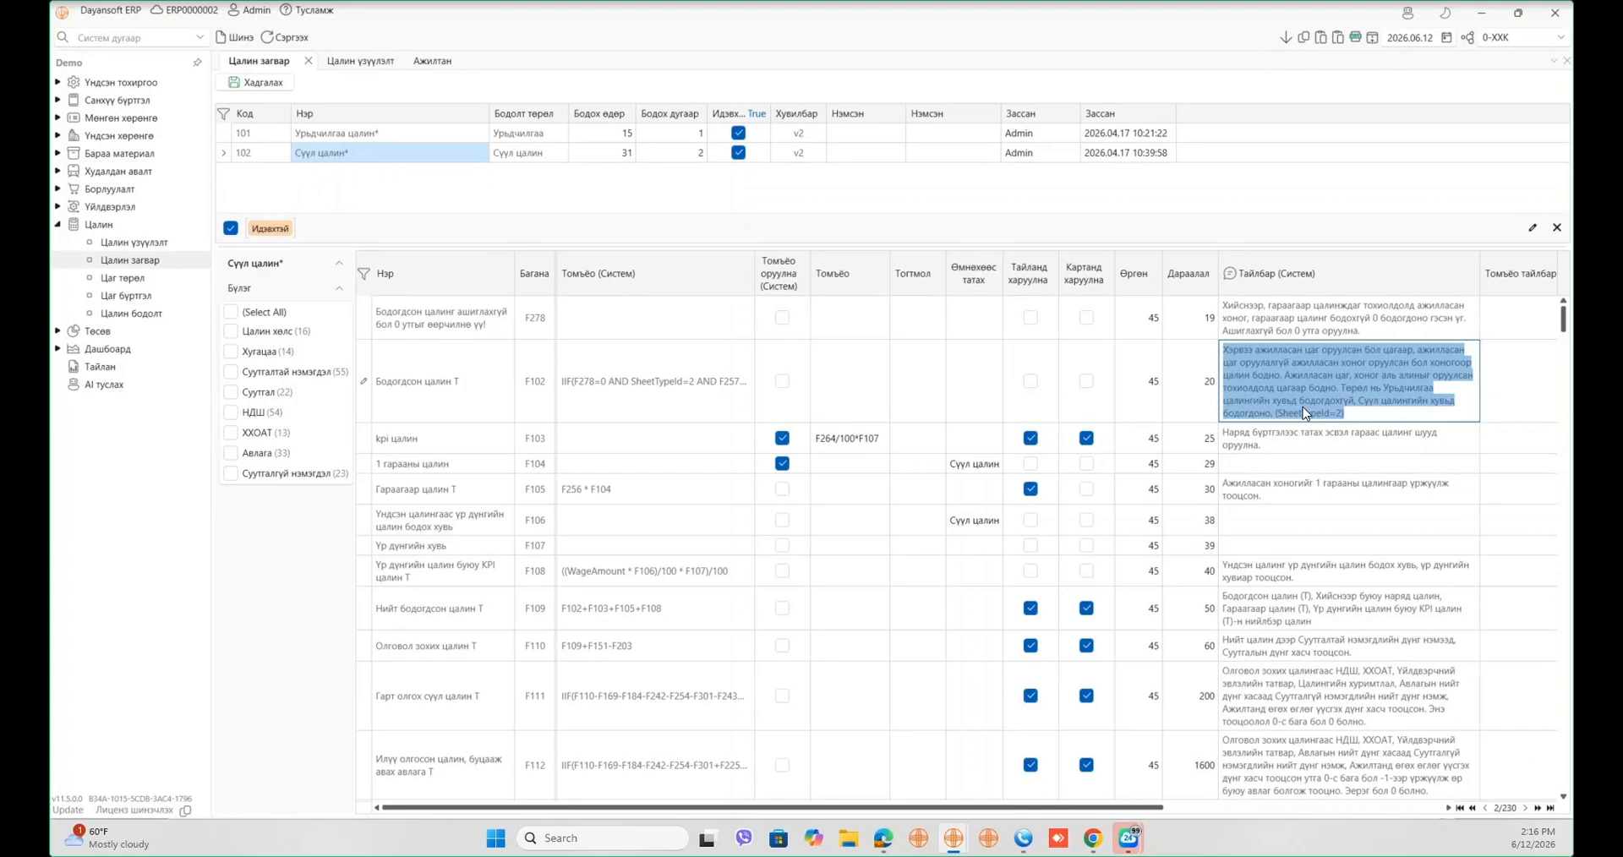
click(654, 381)
drag(627, 457, 547, 433)
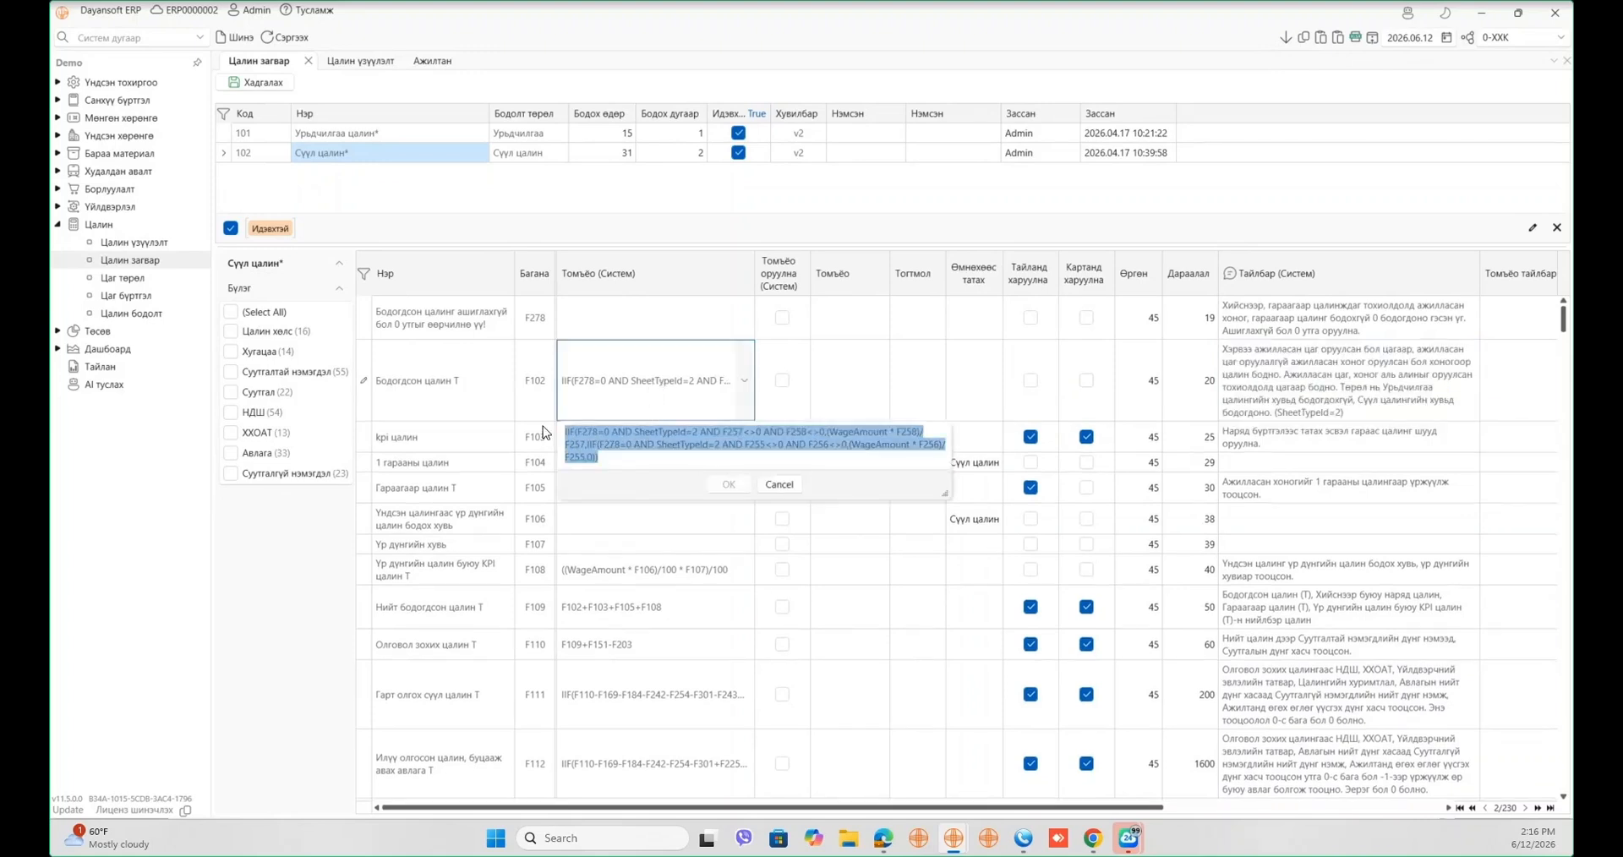
click(627, 381)
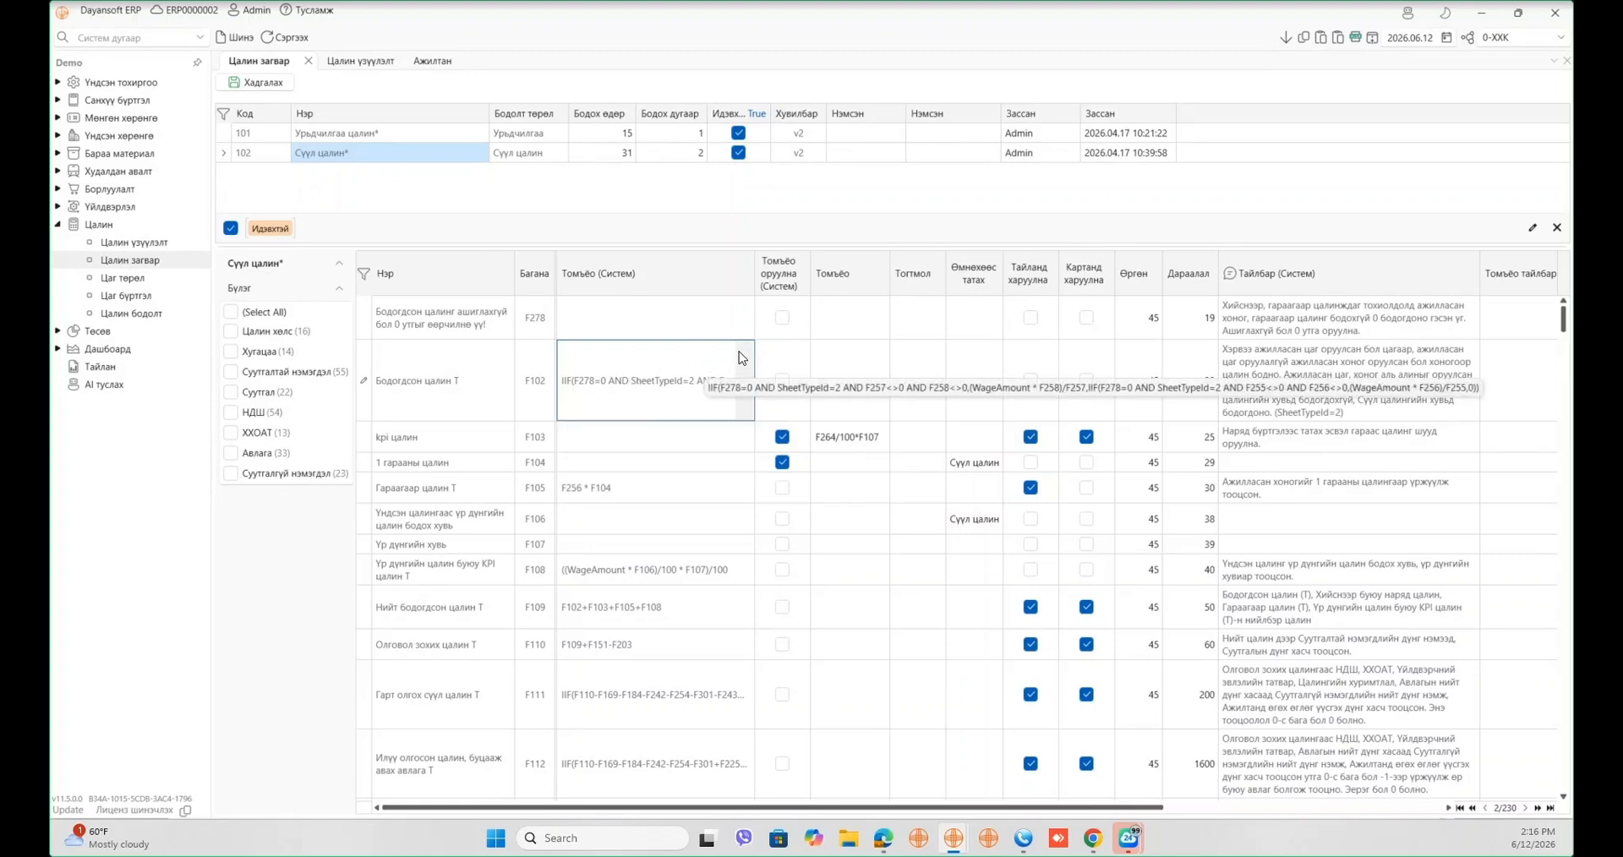
click(1427, 384)
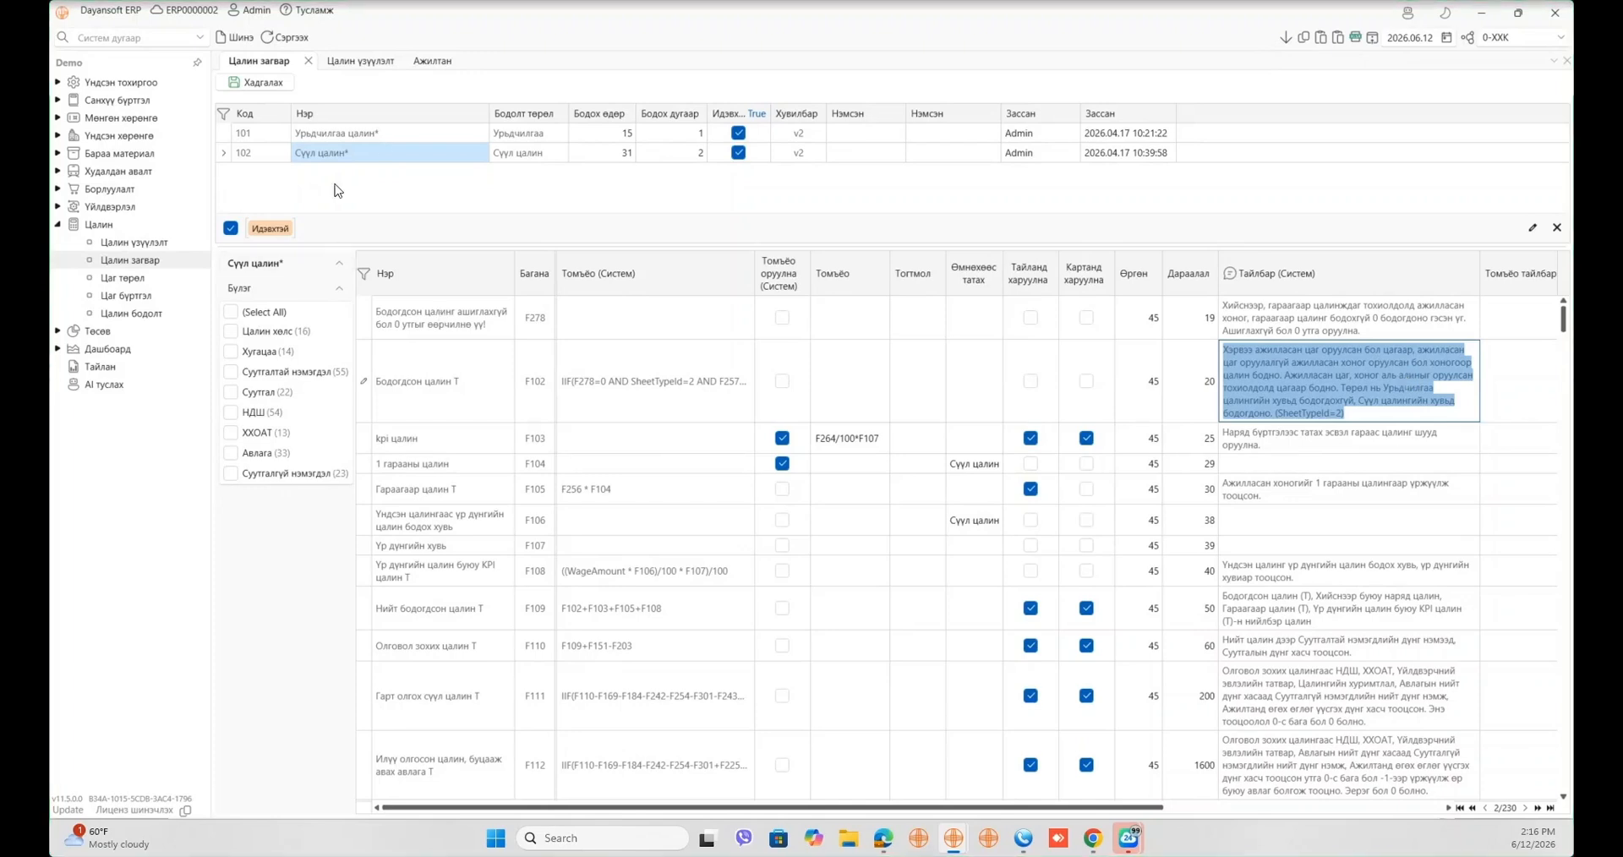
- Select the 101 Урьдчилгаа цалин* template and finish its name edit
click(397, 134)
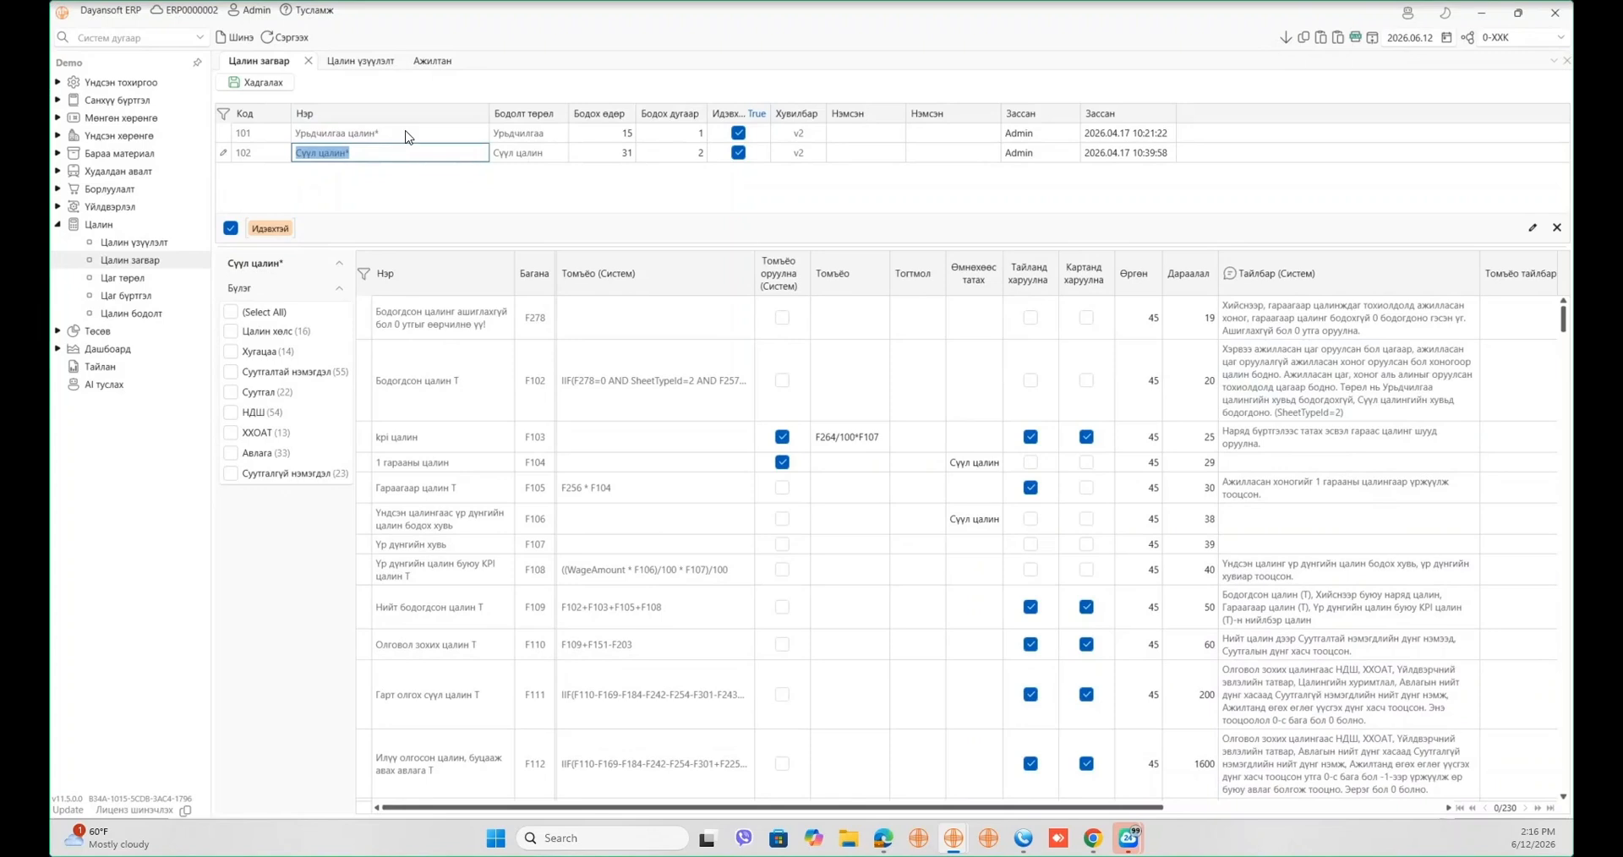
click(403, 133)
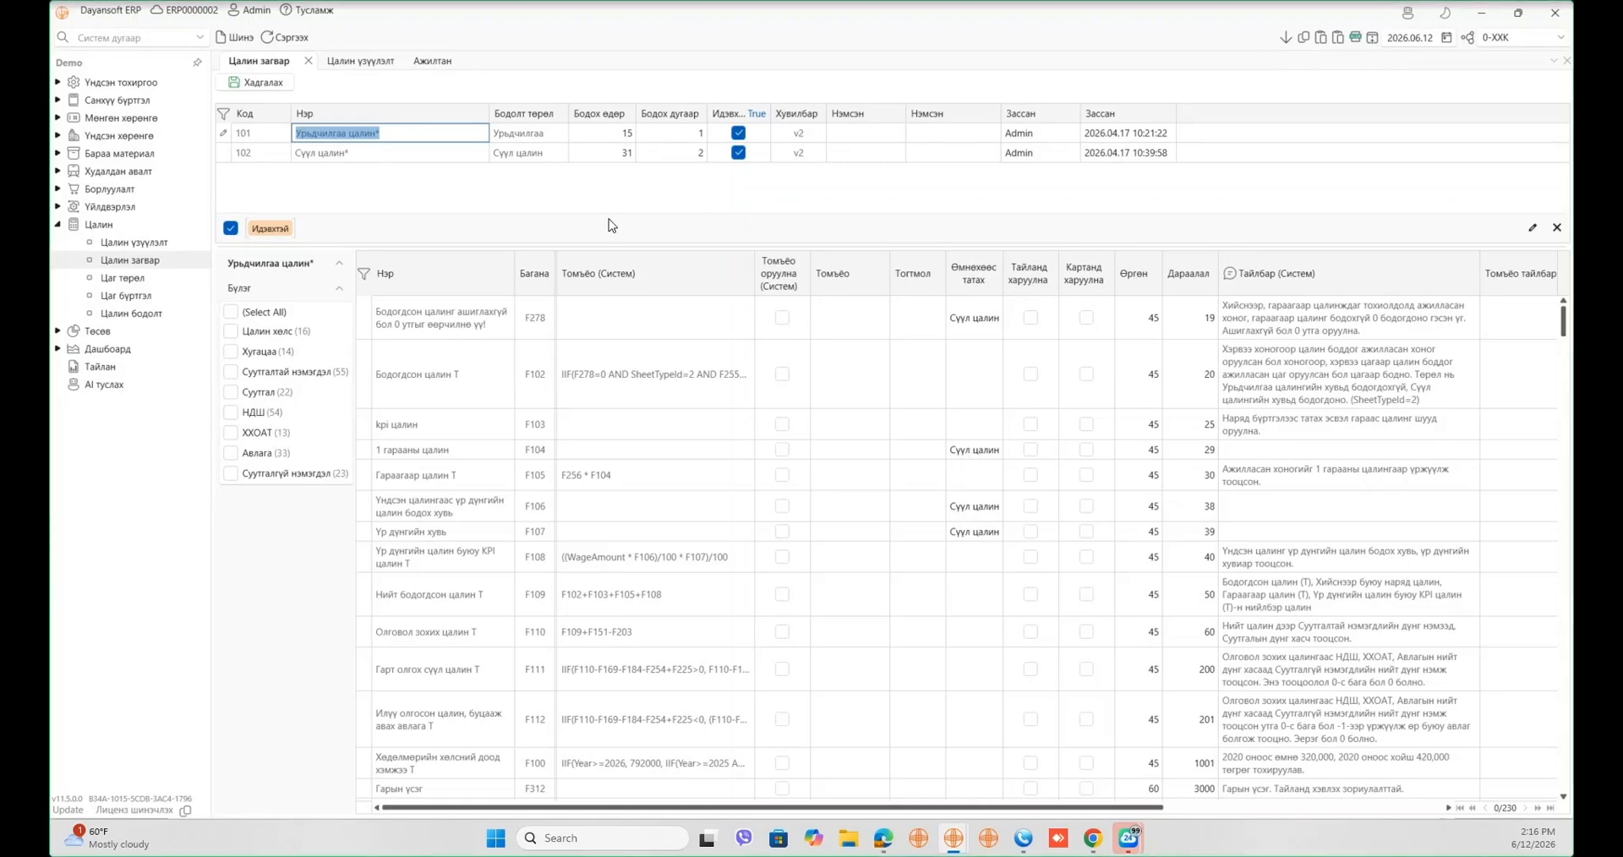
click(103, 630)
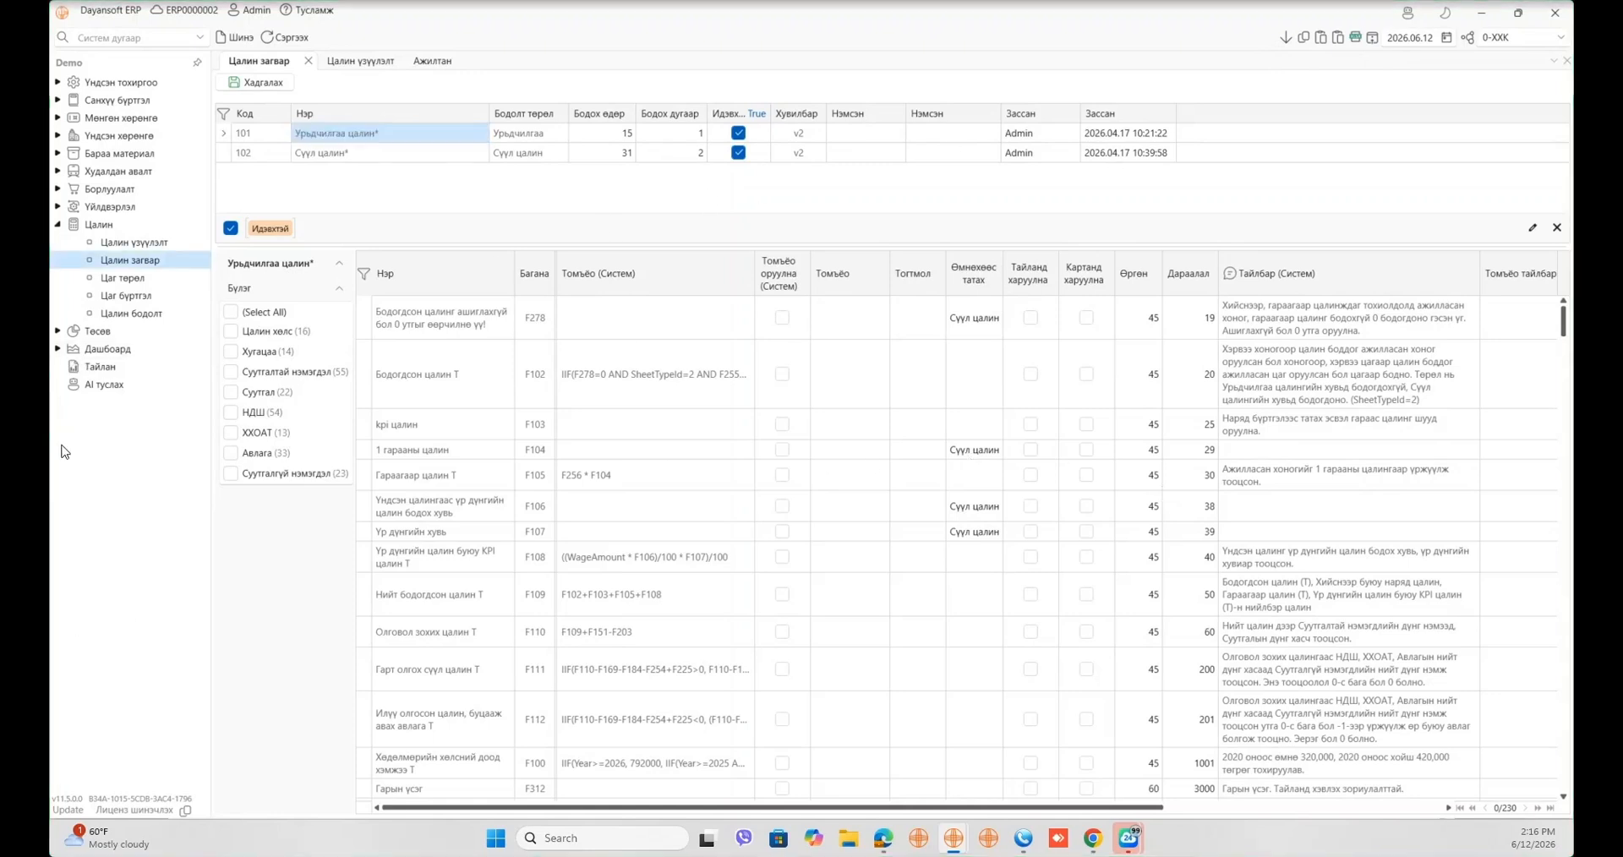
- Open the Цаг төрөл list of 10 time types, check its actions, then go to Цаг бүртгэл
click(137, 282)
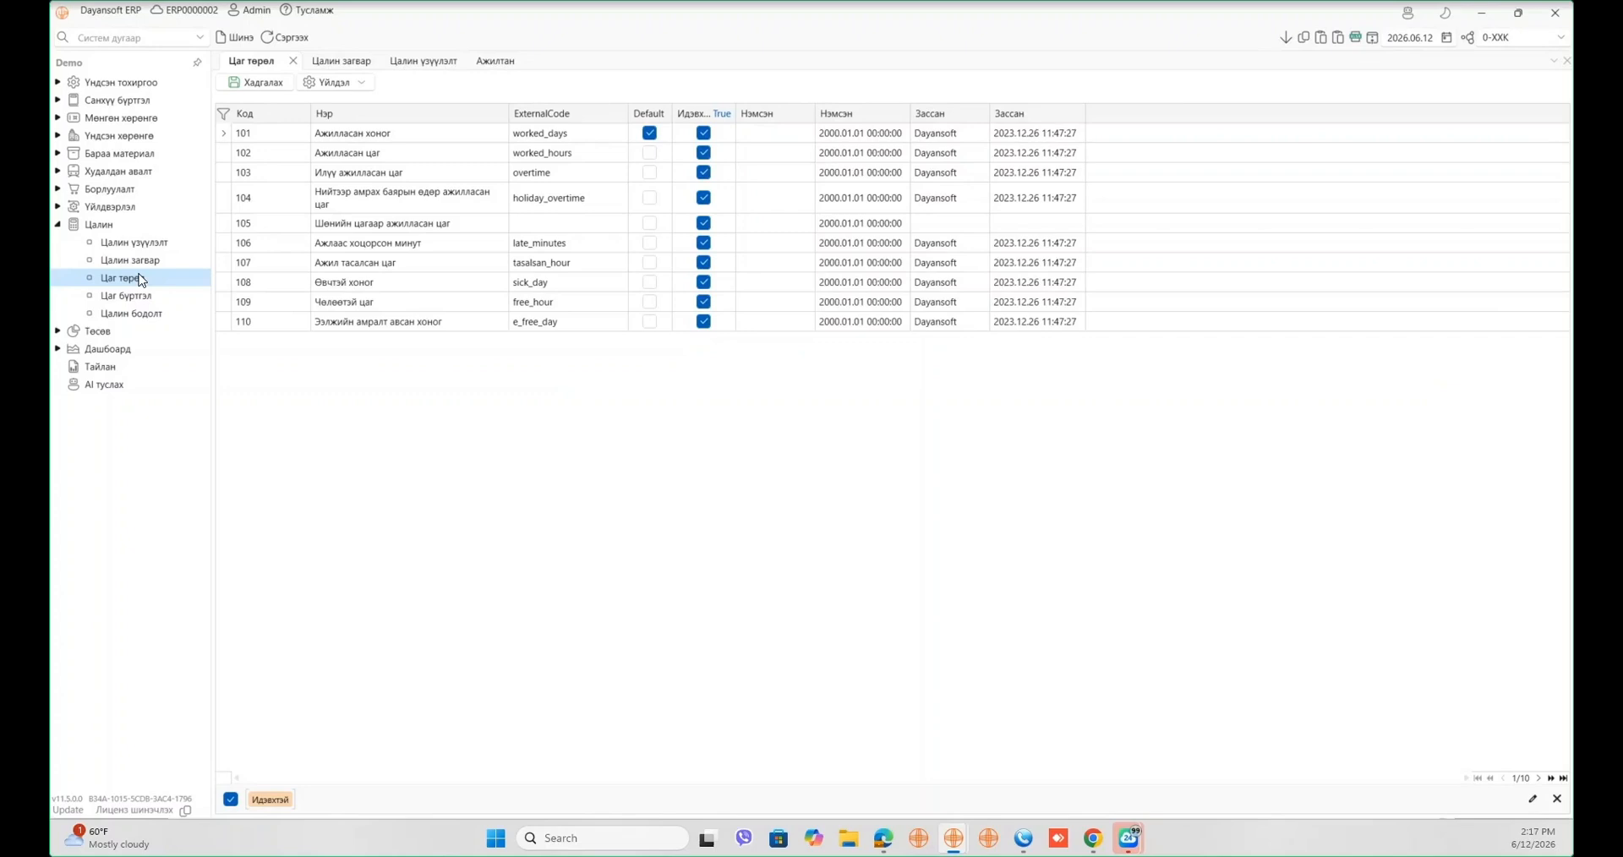
click(359, 84)
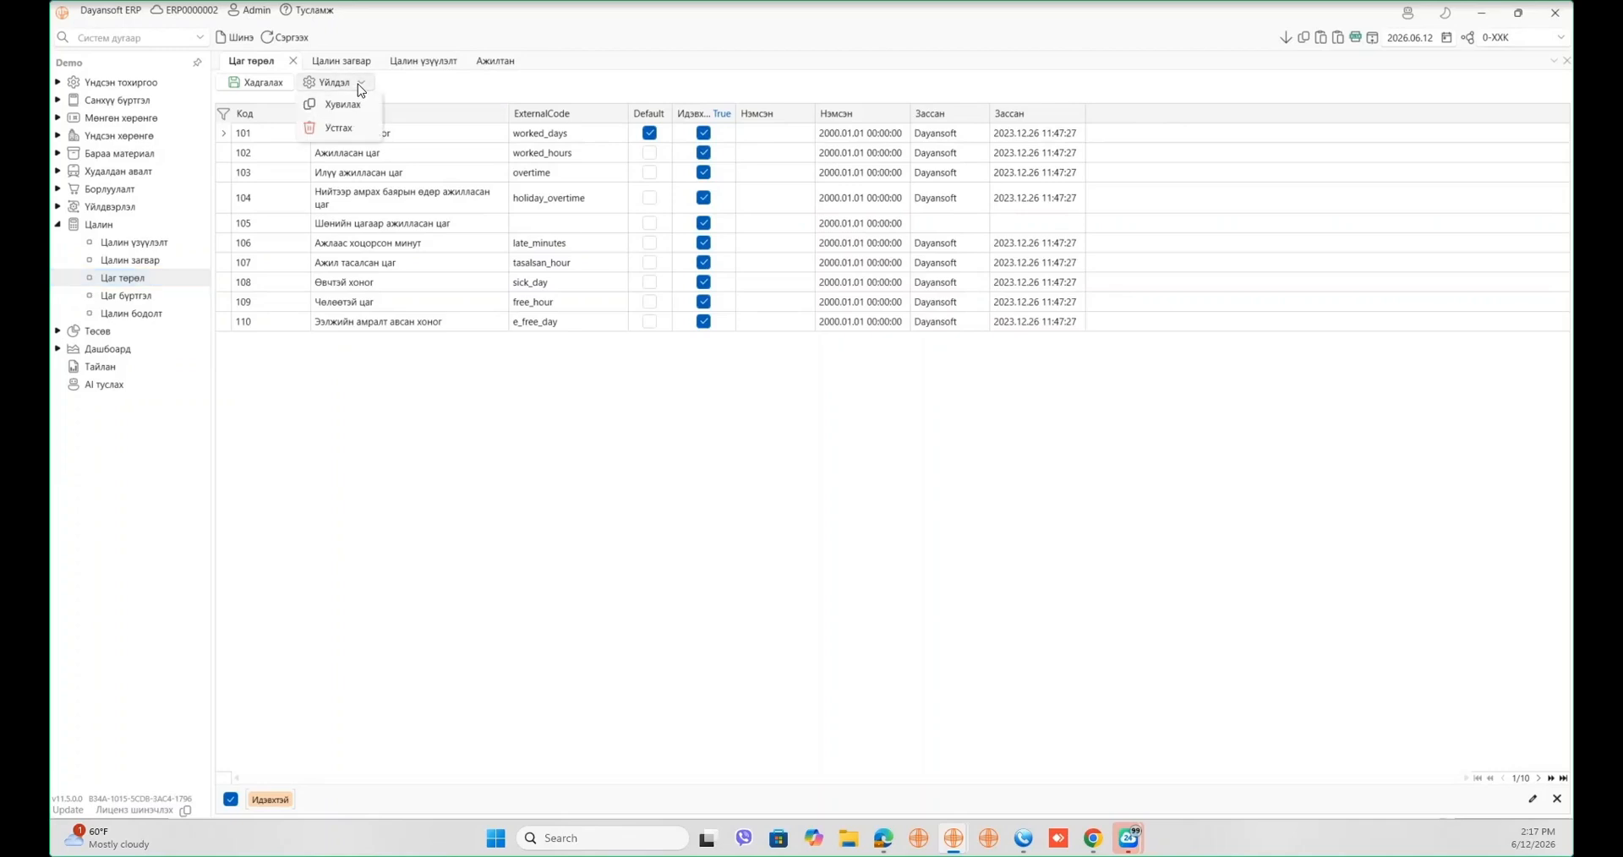
click(435, 377)
click(146, 297)
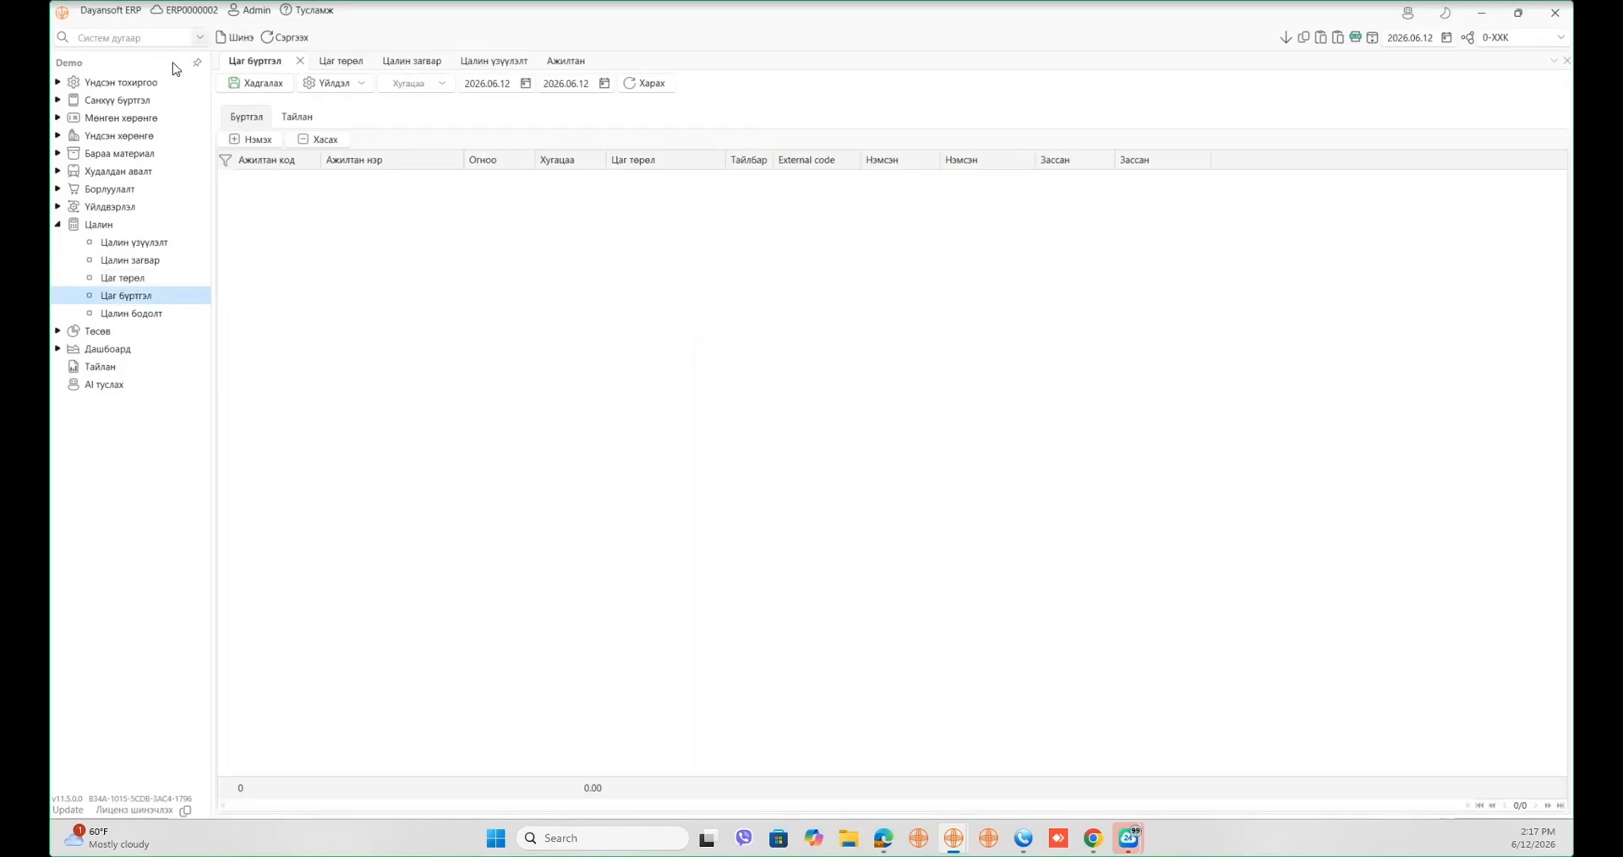
- View the Timely-с татах import option, then return to the Цаг төрөл list
click(333, 88)
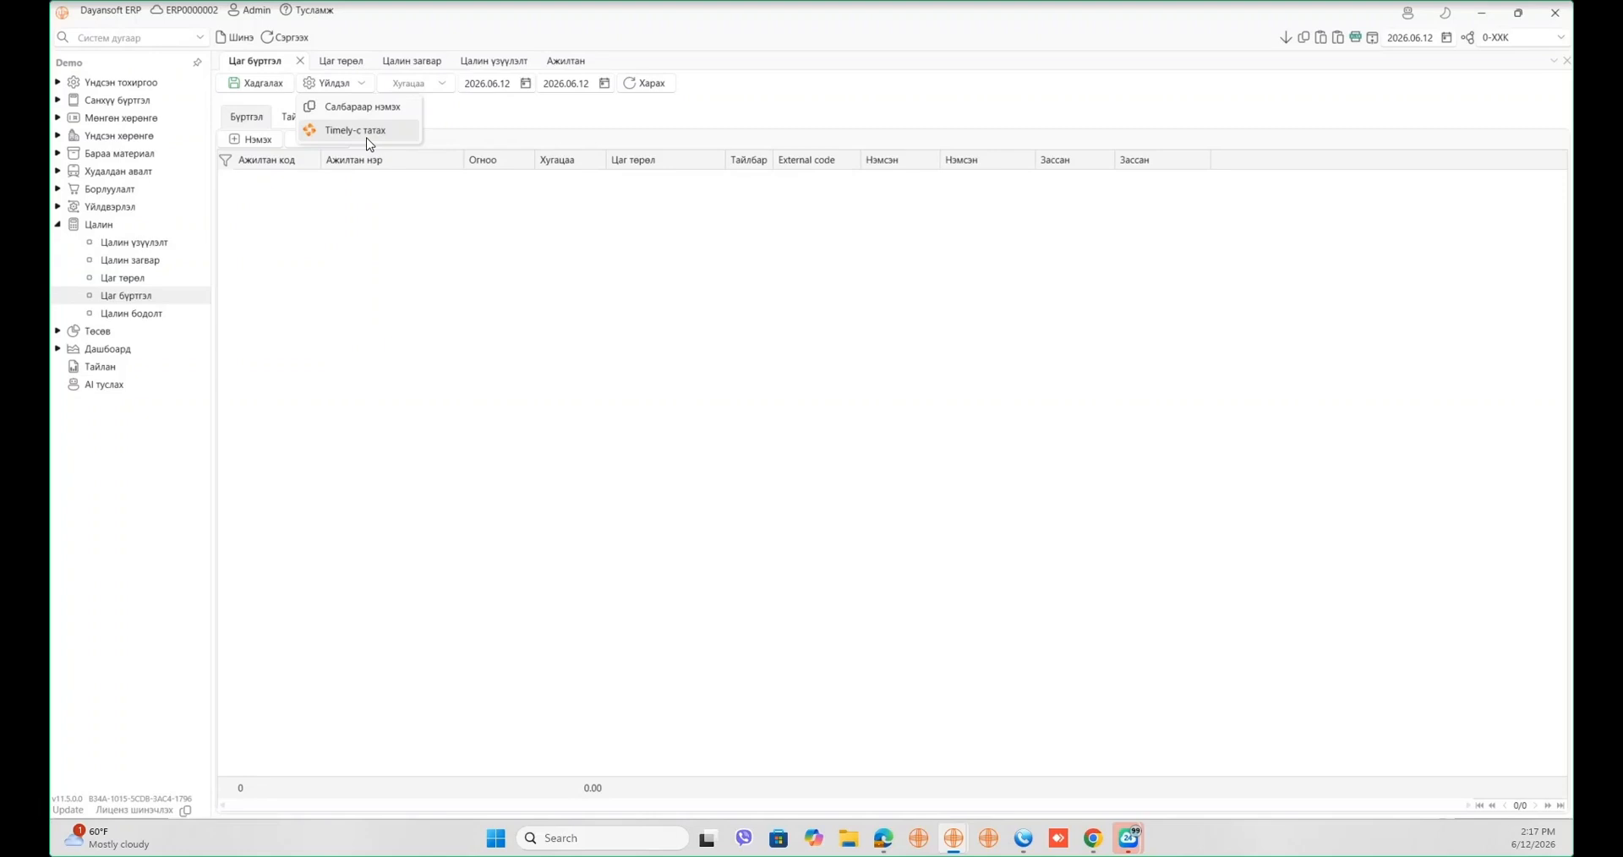
click(142, 281)
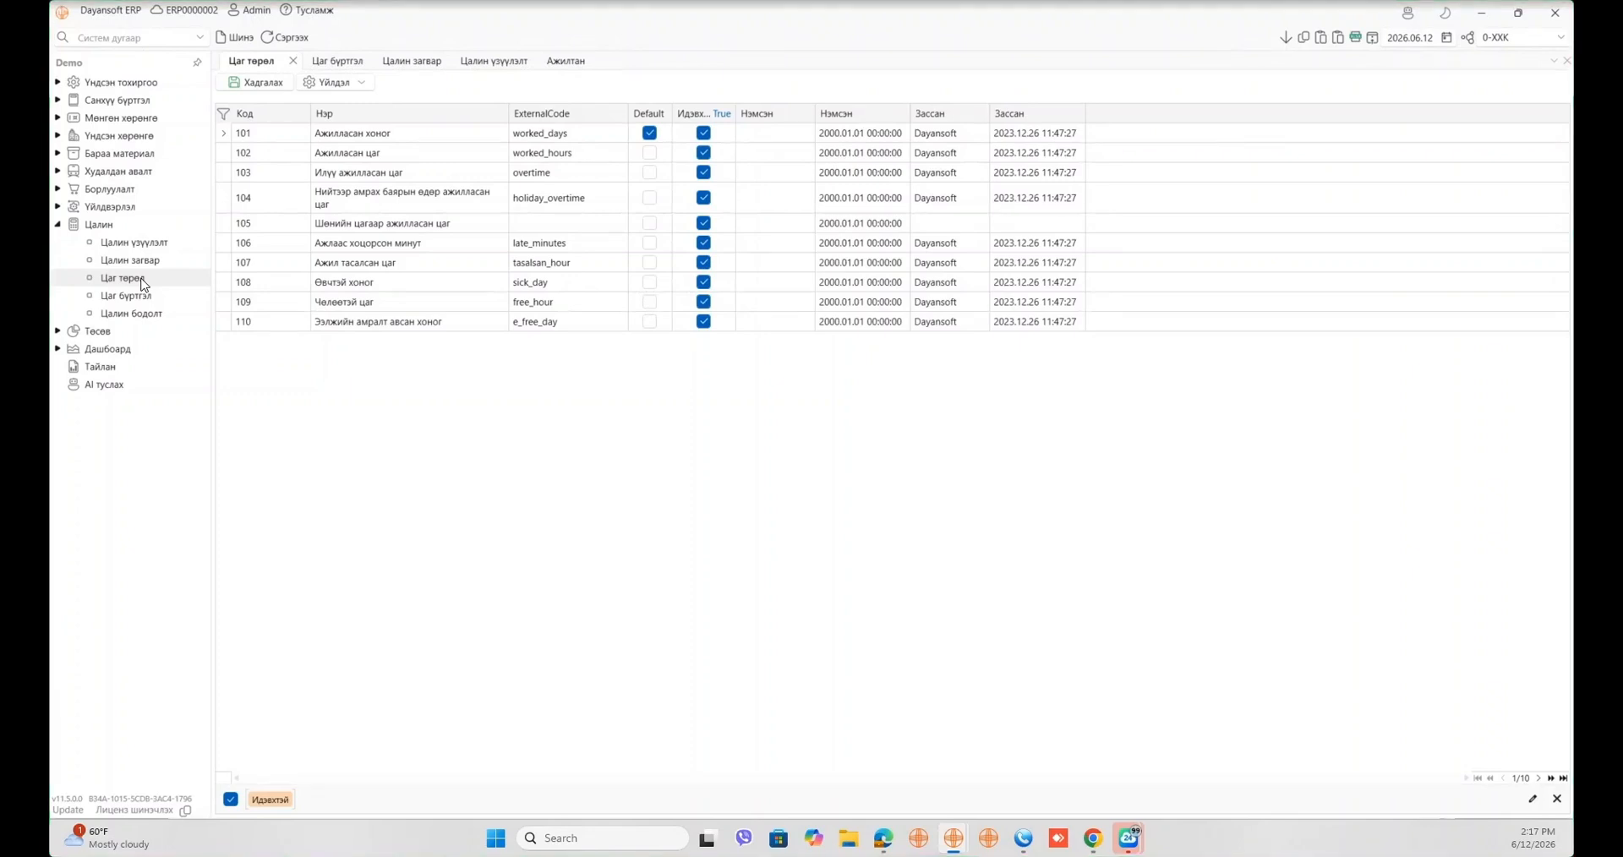
- Reopen Цаг бүртгэл and show its Үйлдэл actions for adding by branch or Timely import
click(137, 298)
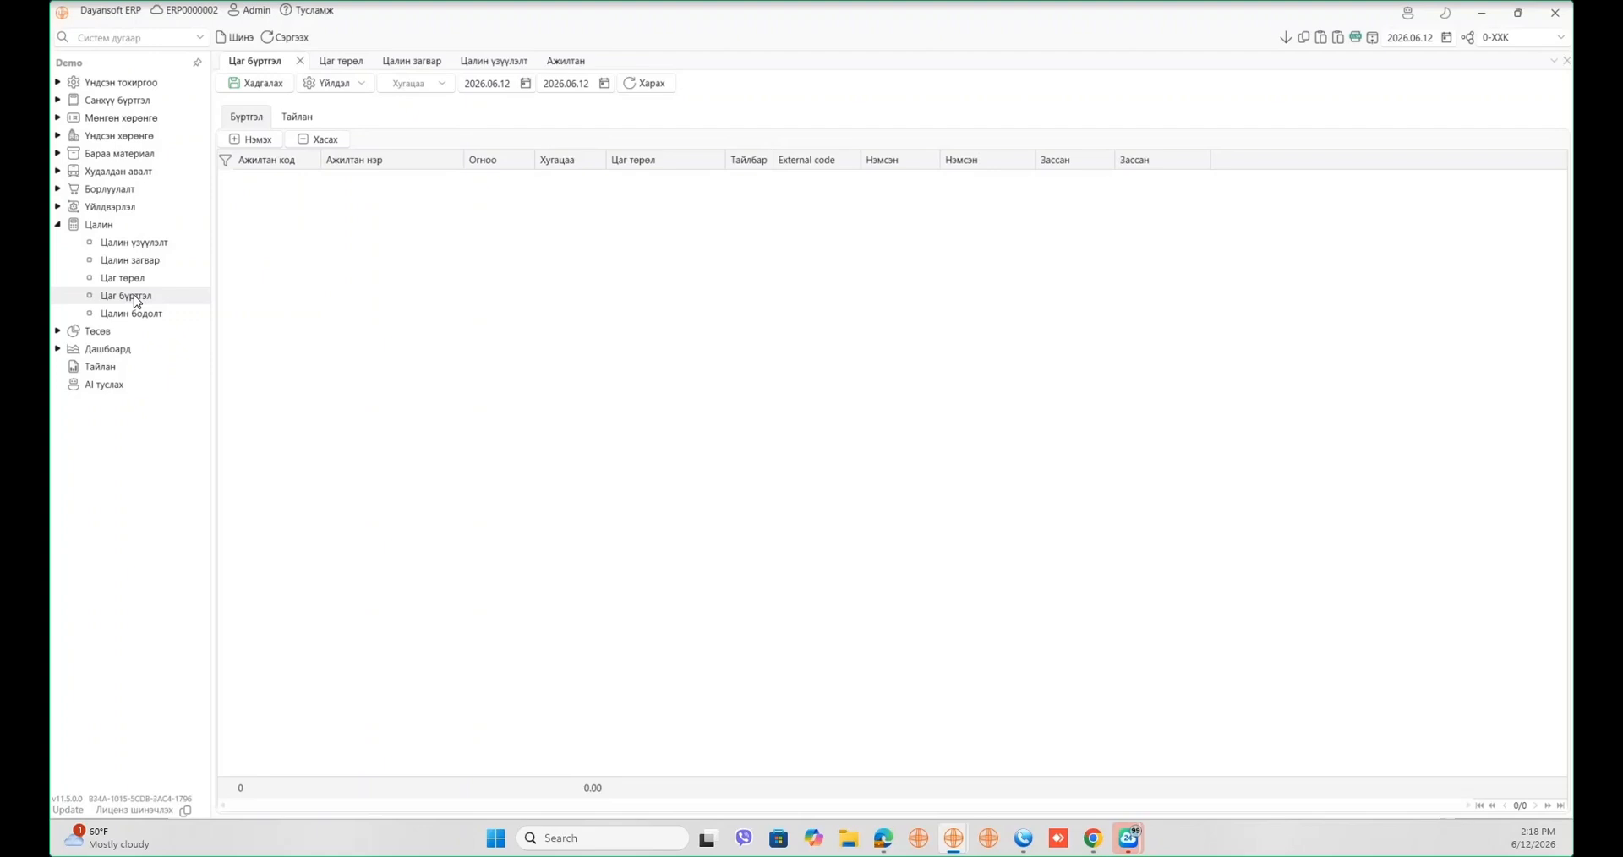
click(423, 83)
click(361, 83)
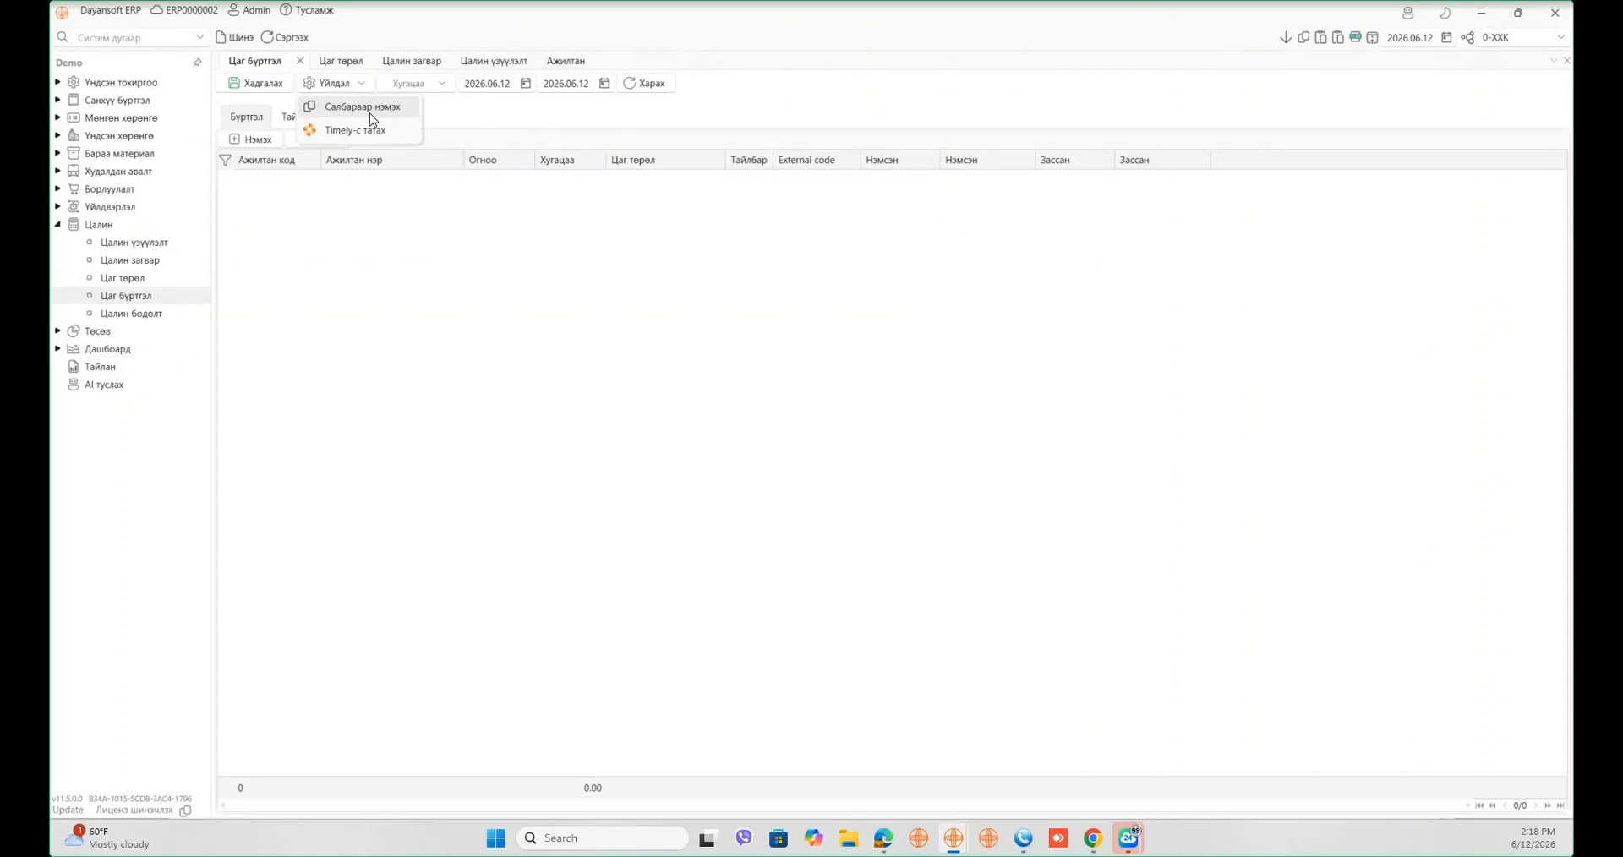
- Add the employees of branch 10 Захиргаа to the time sheet
click(370, 112)
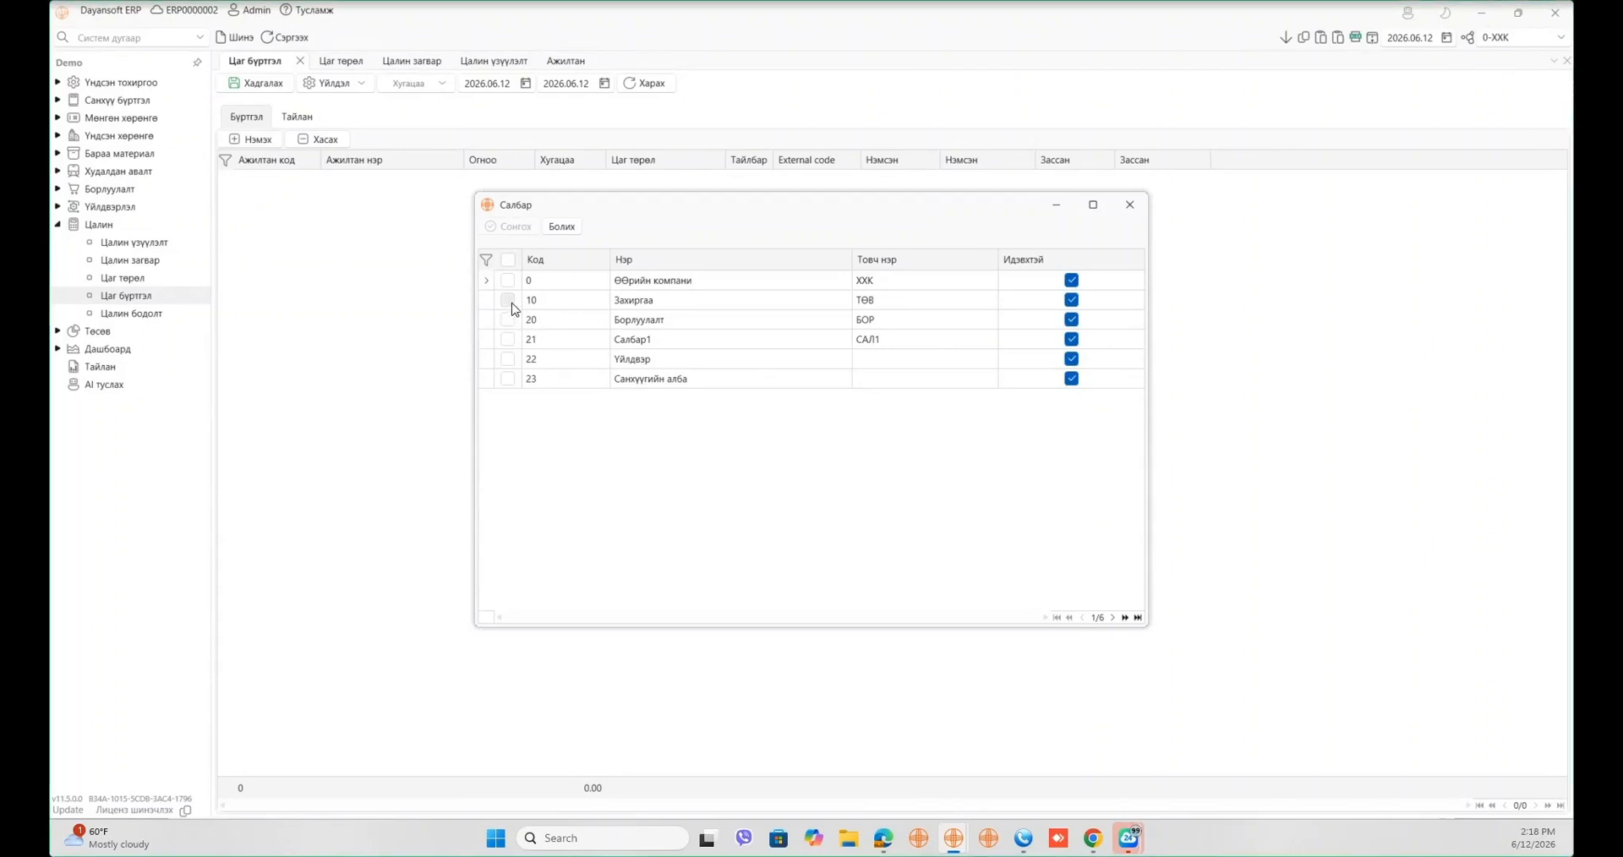
click(507, 300)
click(504, 226)
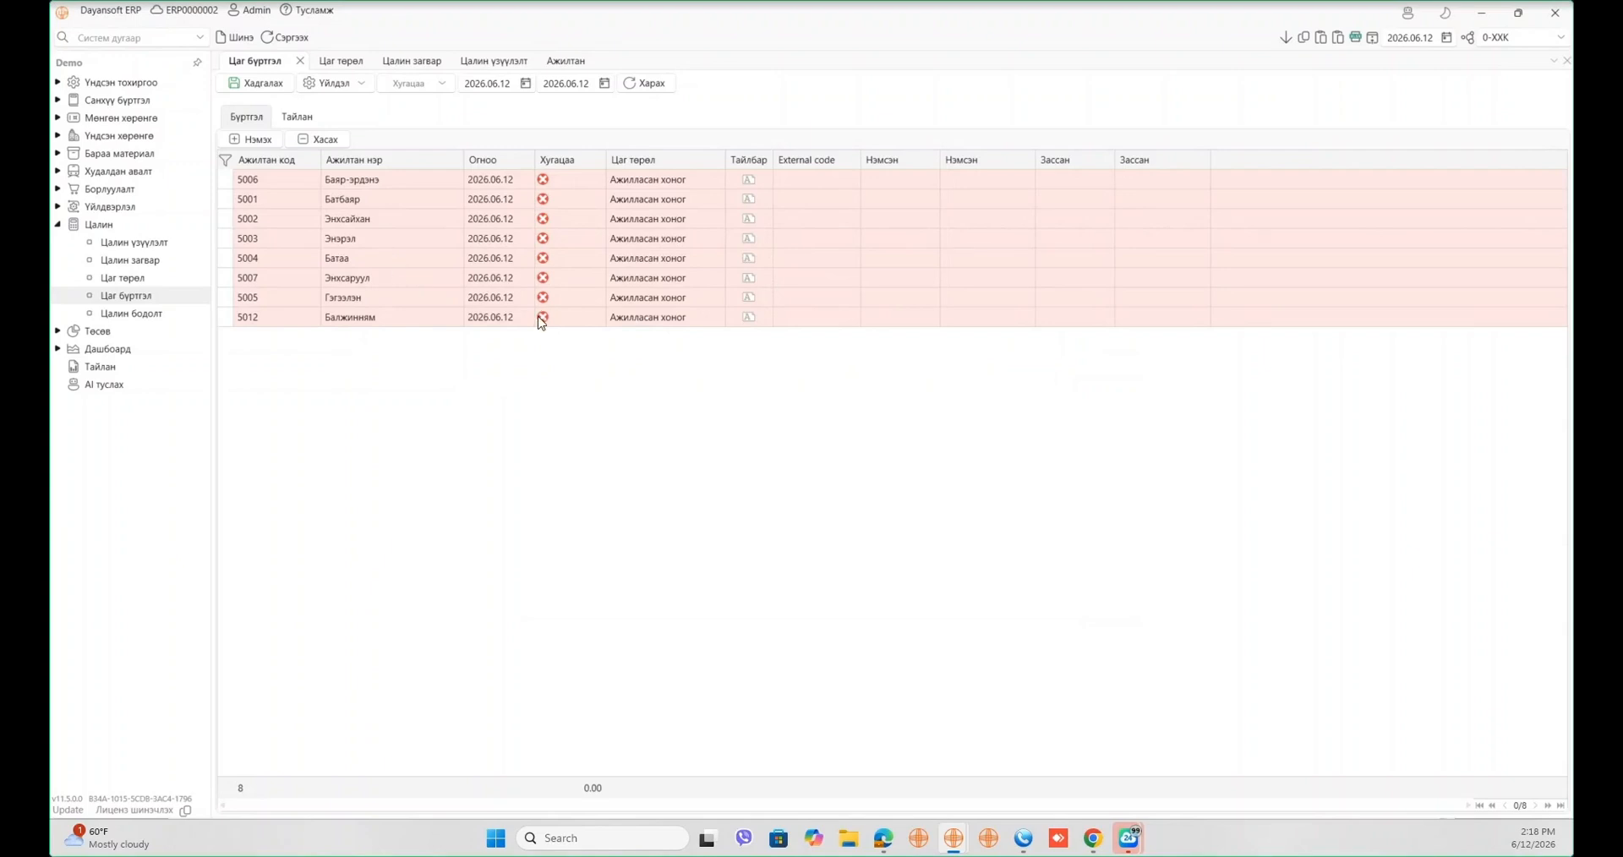
- Set the first employee's time type to Ажилласан цаг
click(597, 181)
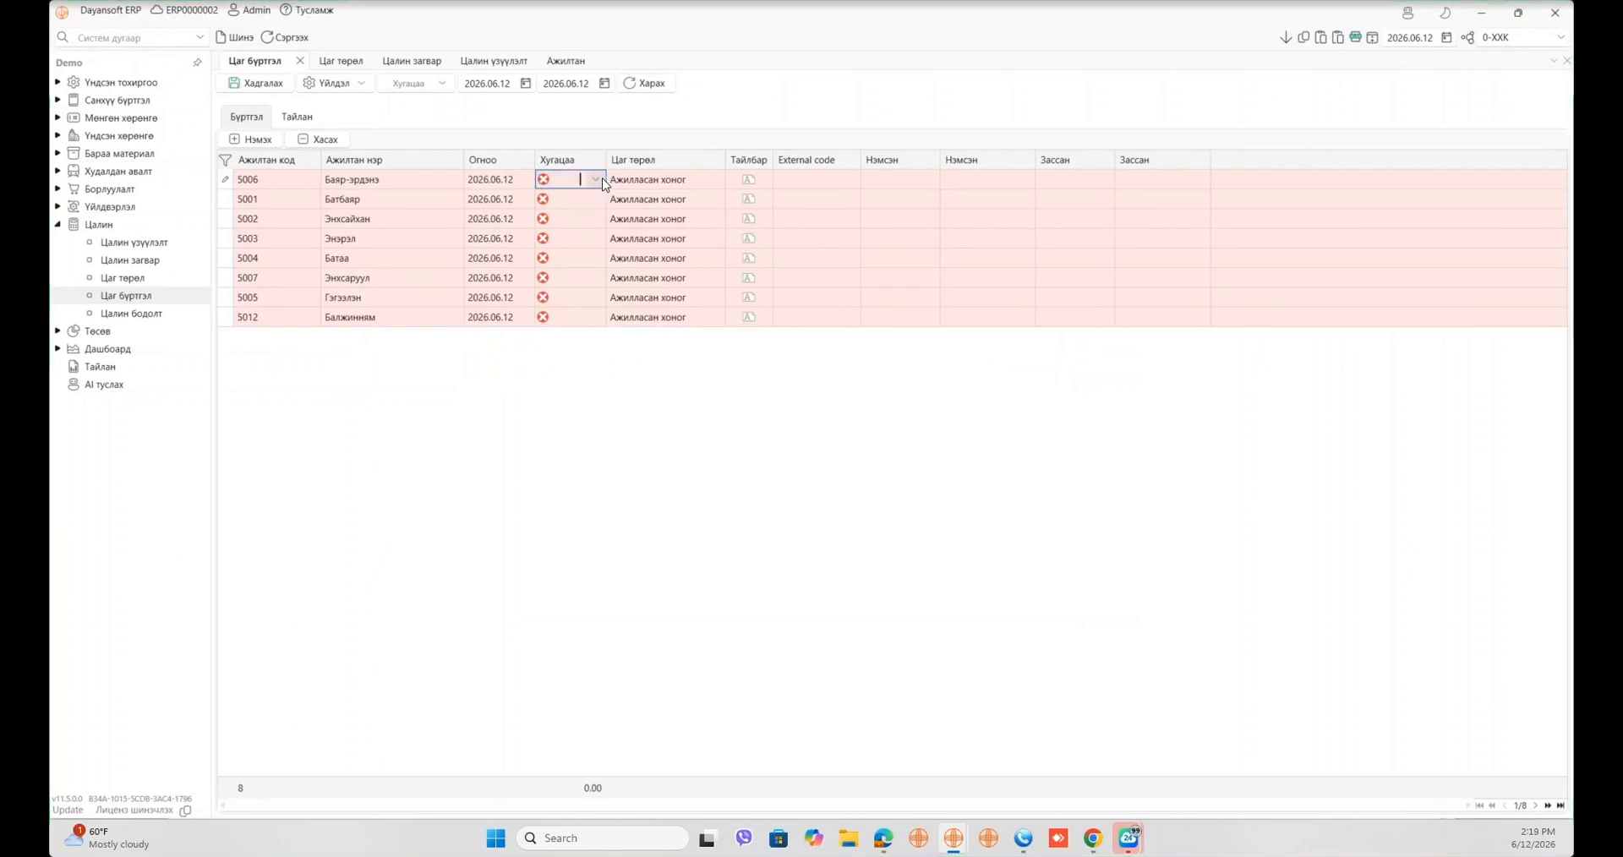
click(596, 180)
click(713, 176)
click(712, 176)
click(717, 178)
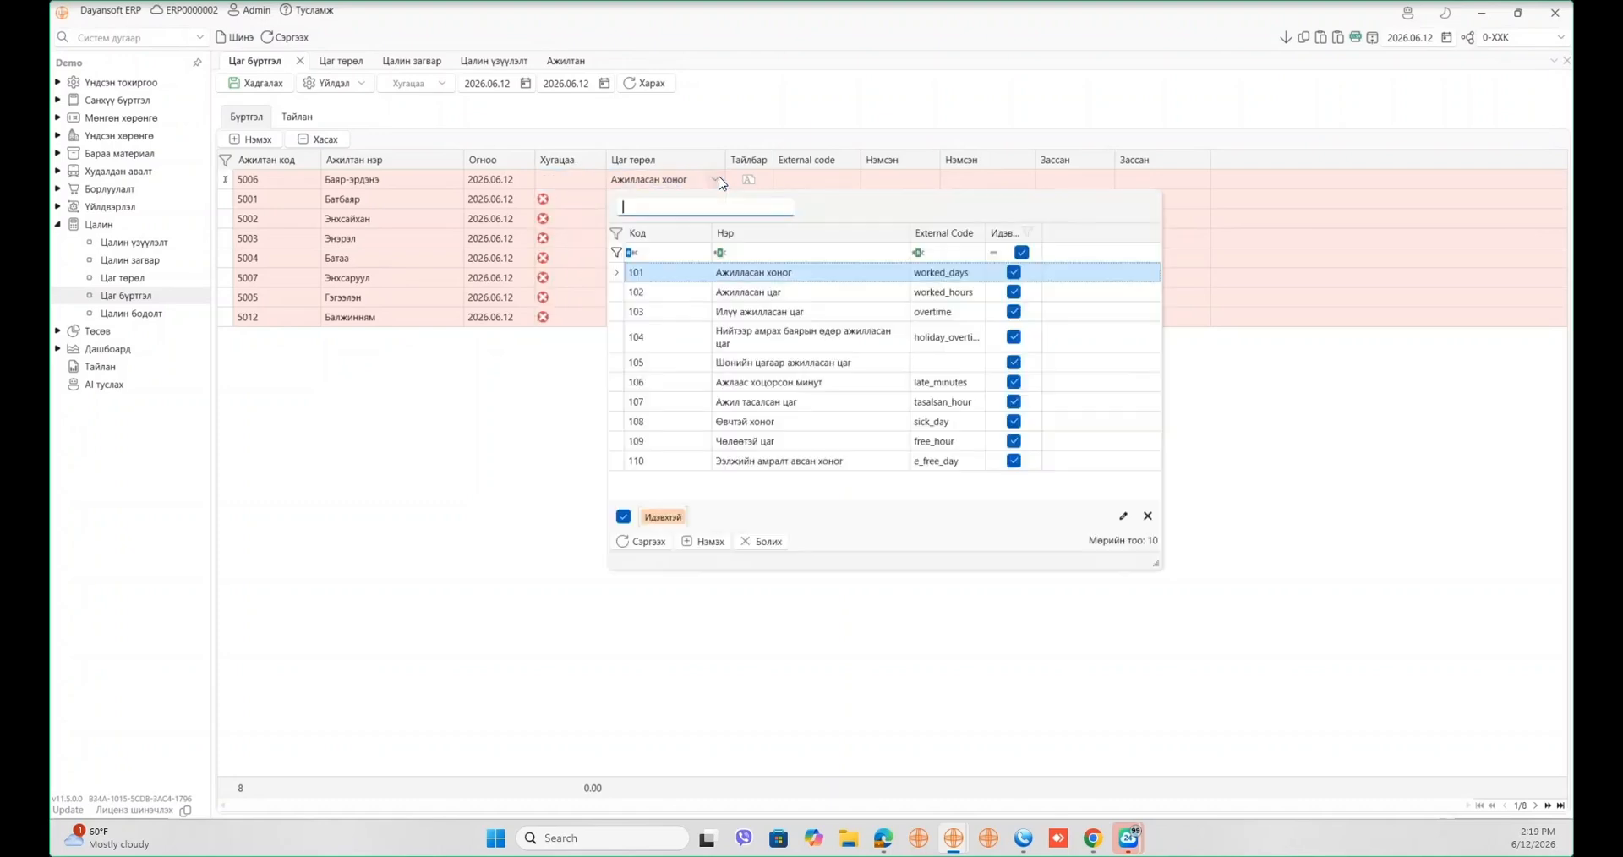
click(597, 189)
click(714, 179)
click(755, 288)
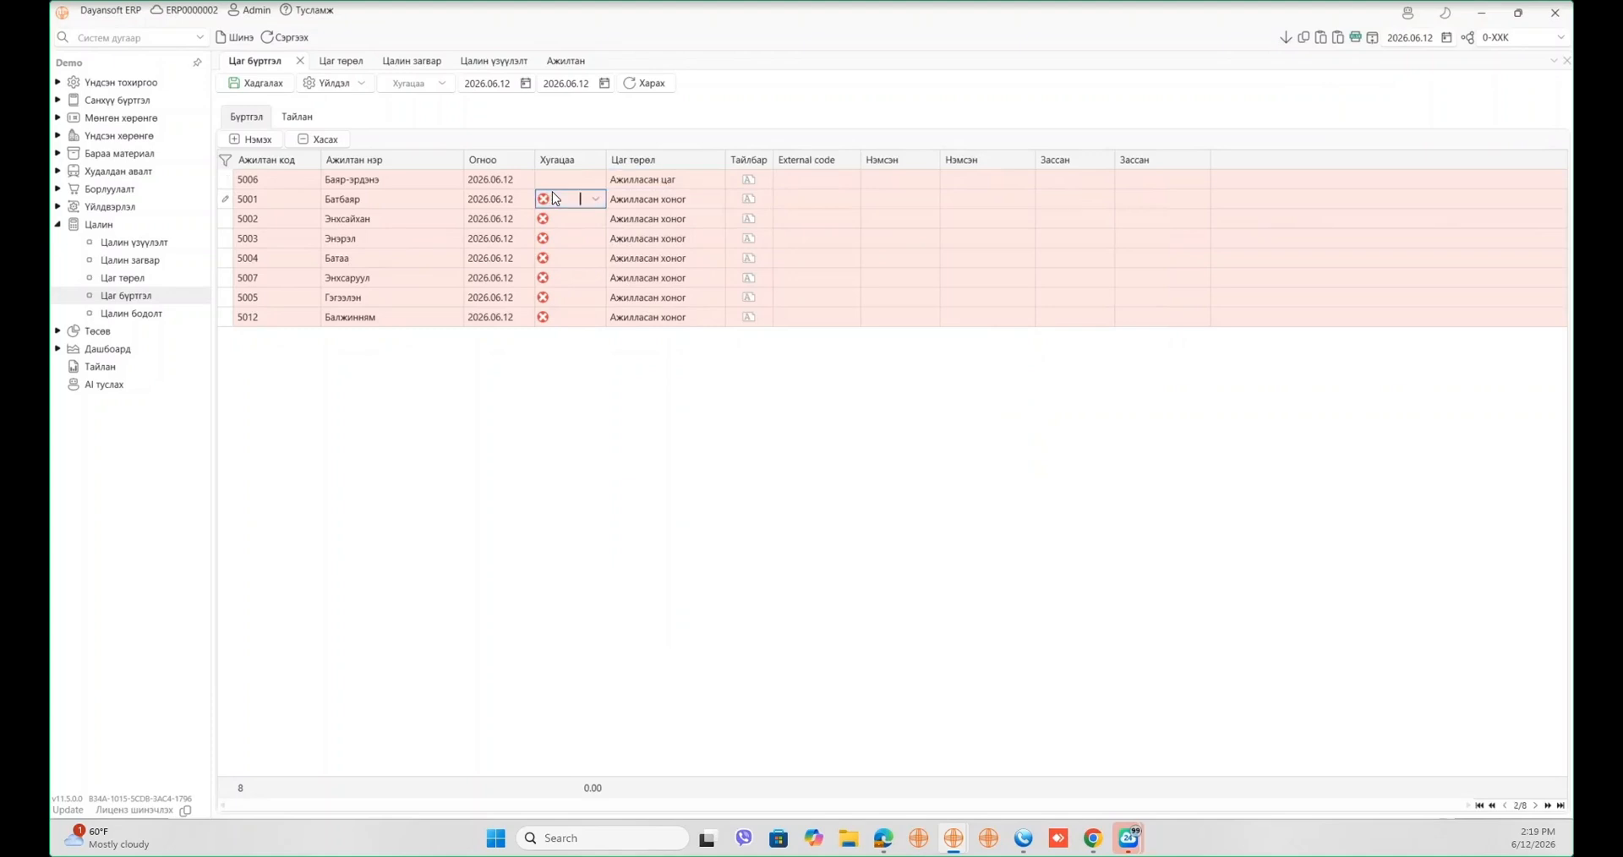
- Fill 176 hours down all eight employee rows and save the time sheet
click(601, 186)
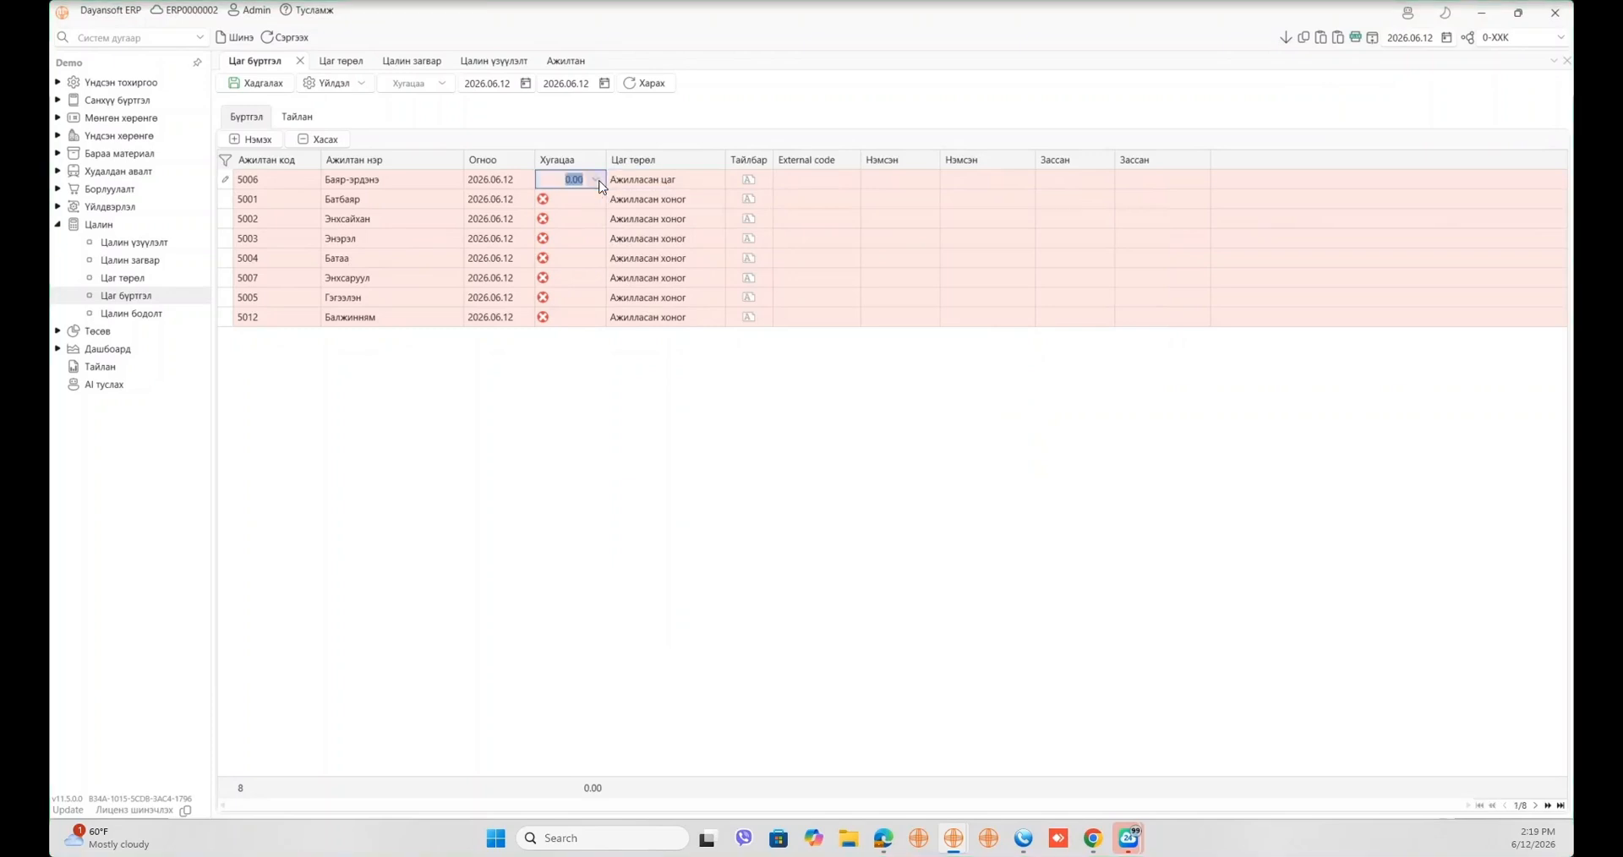
text(176)
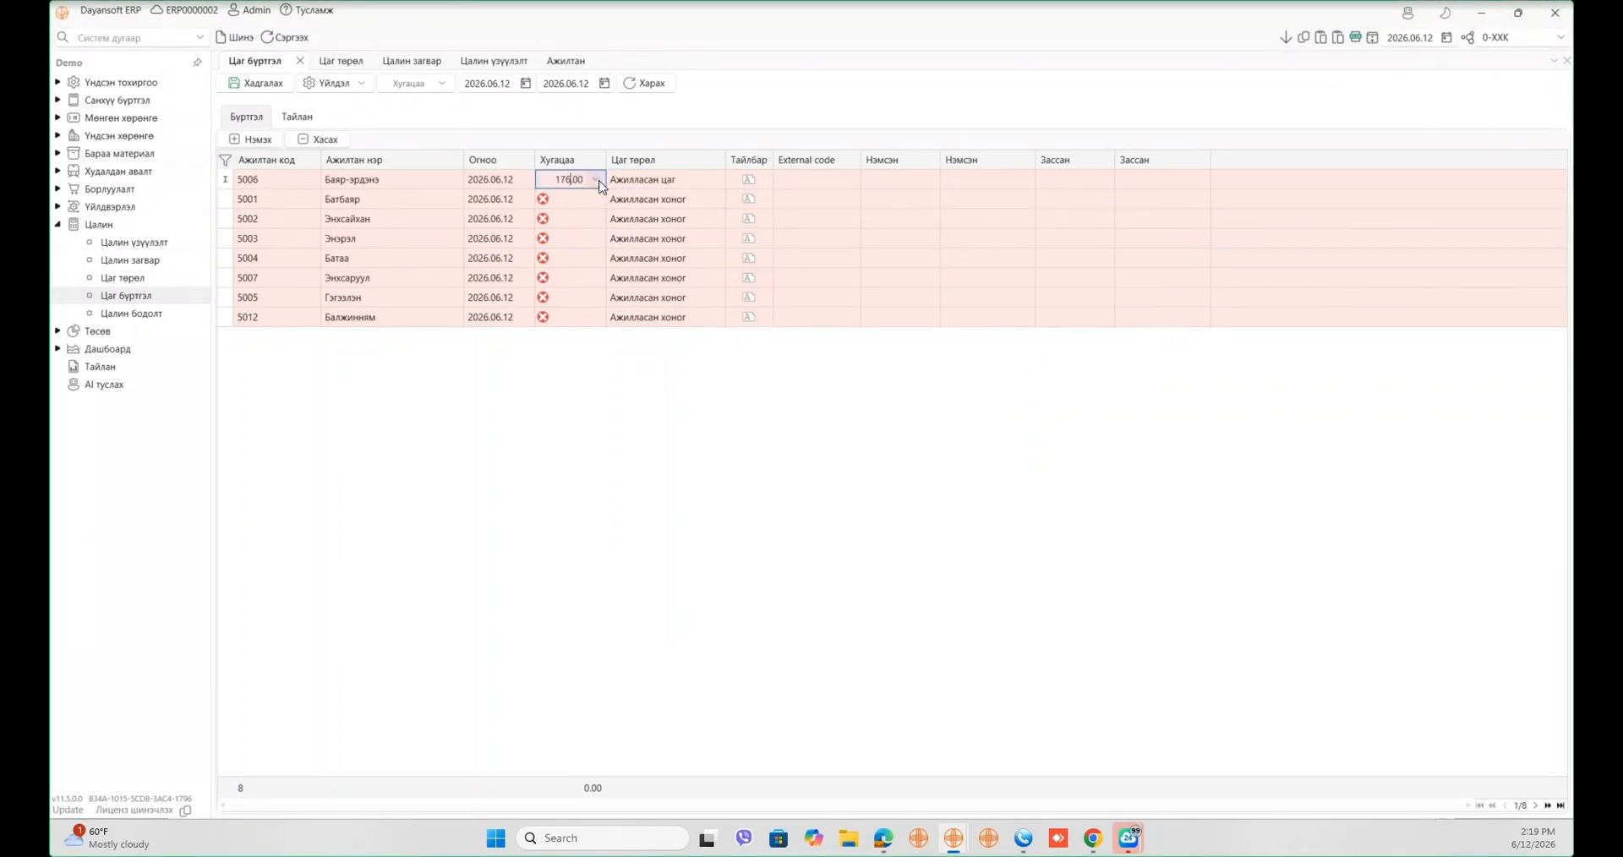
click(1285, 36)
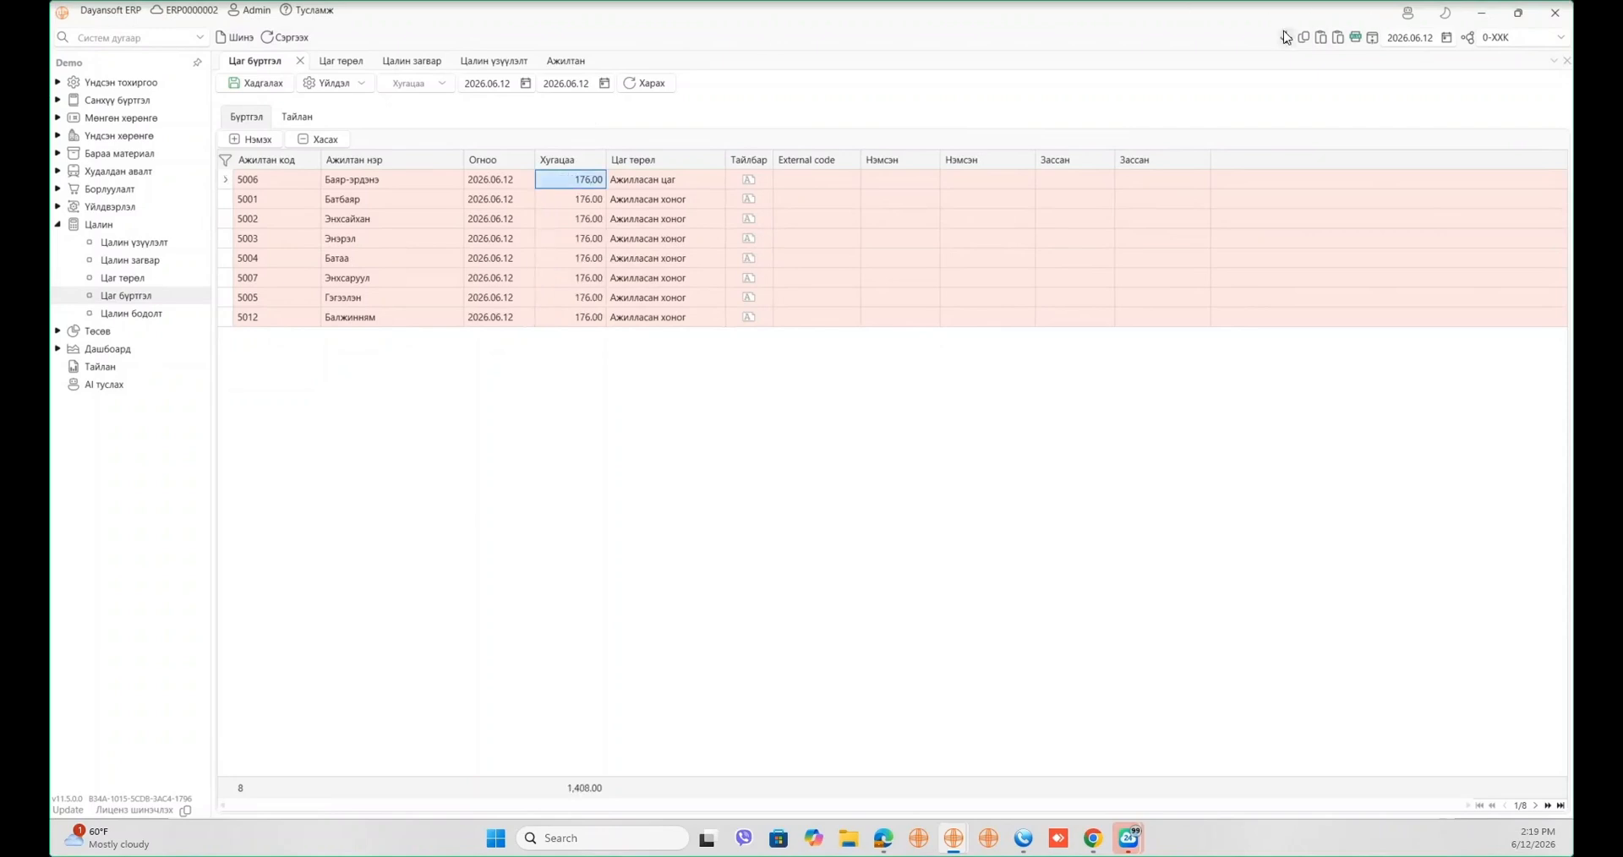
click(550, 243)
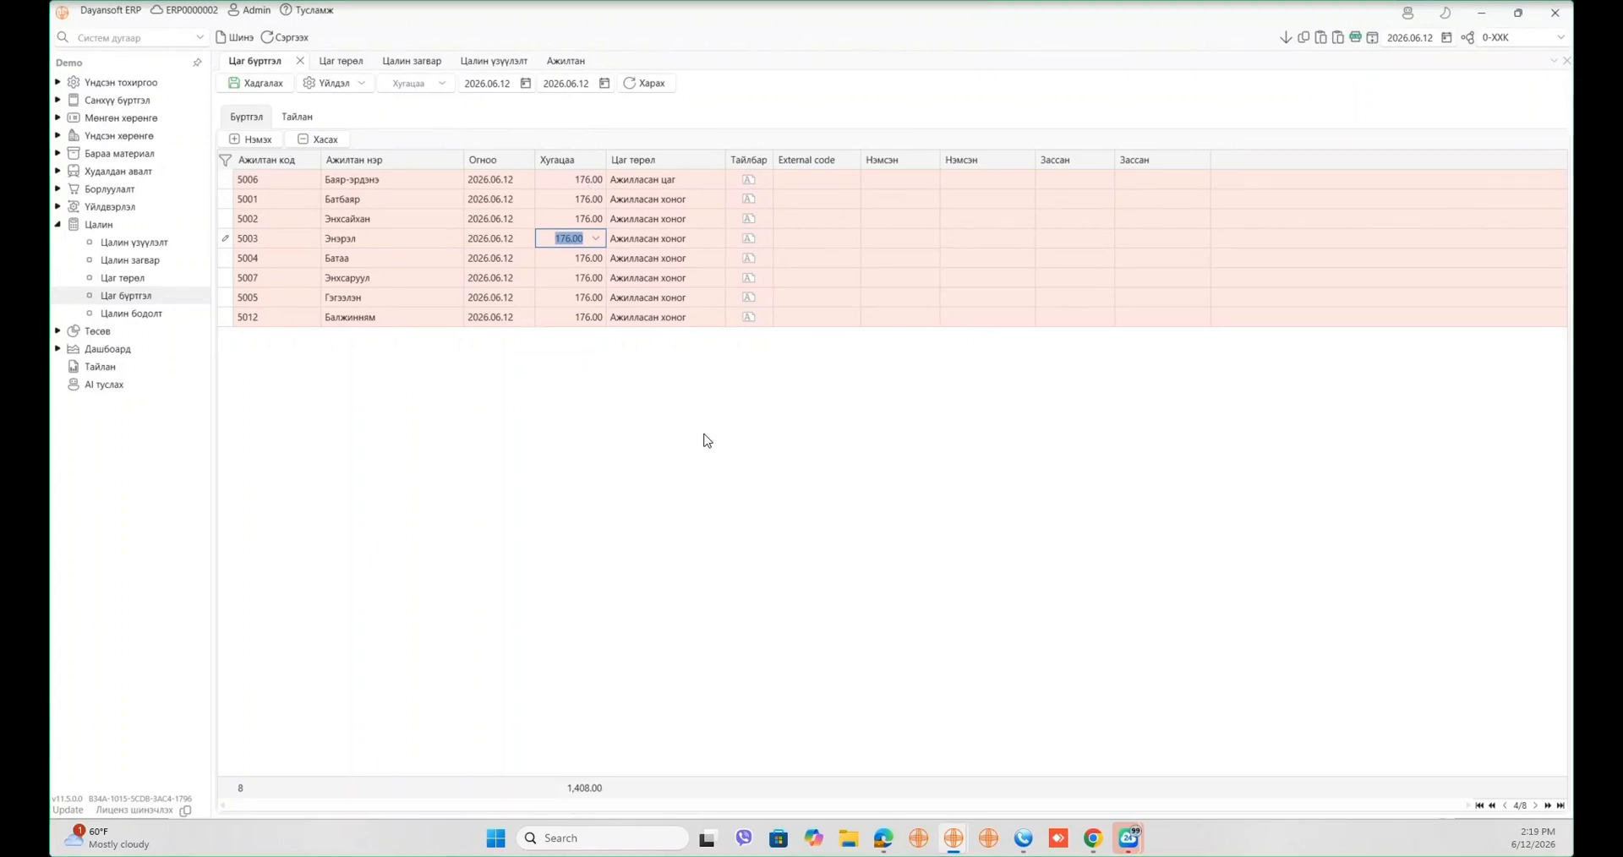
click(265, 87)
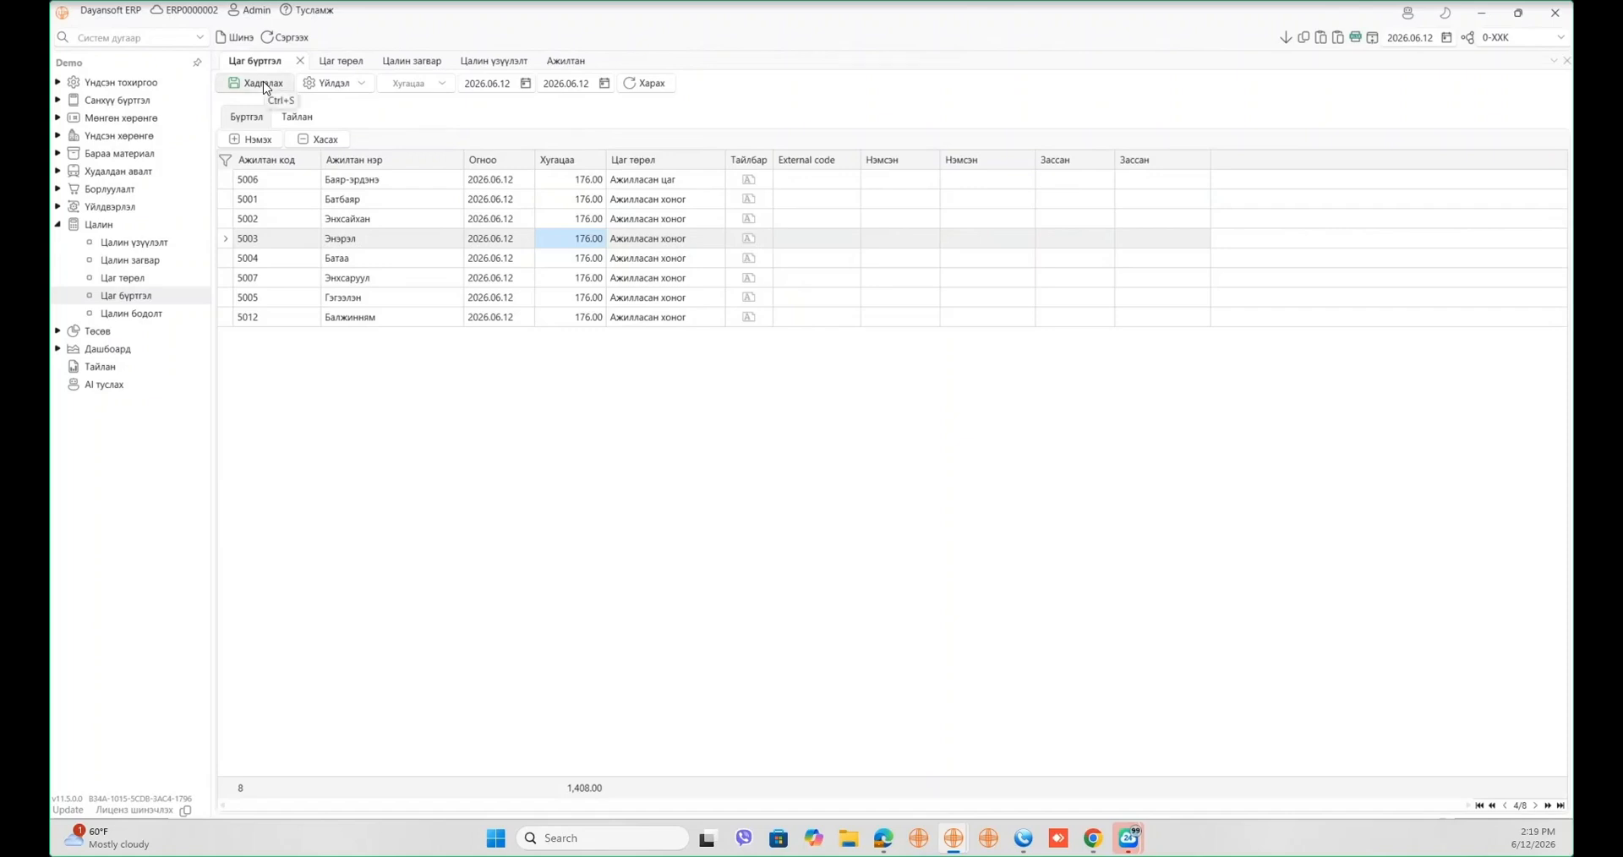
click(187, 309)
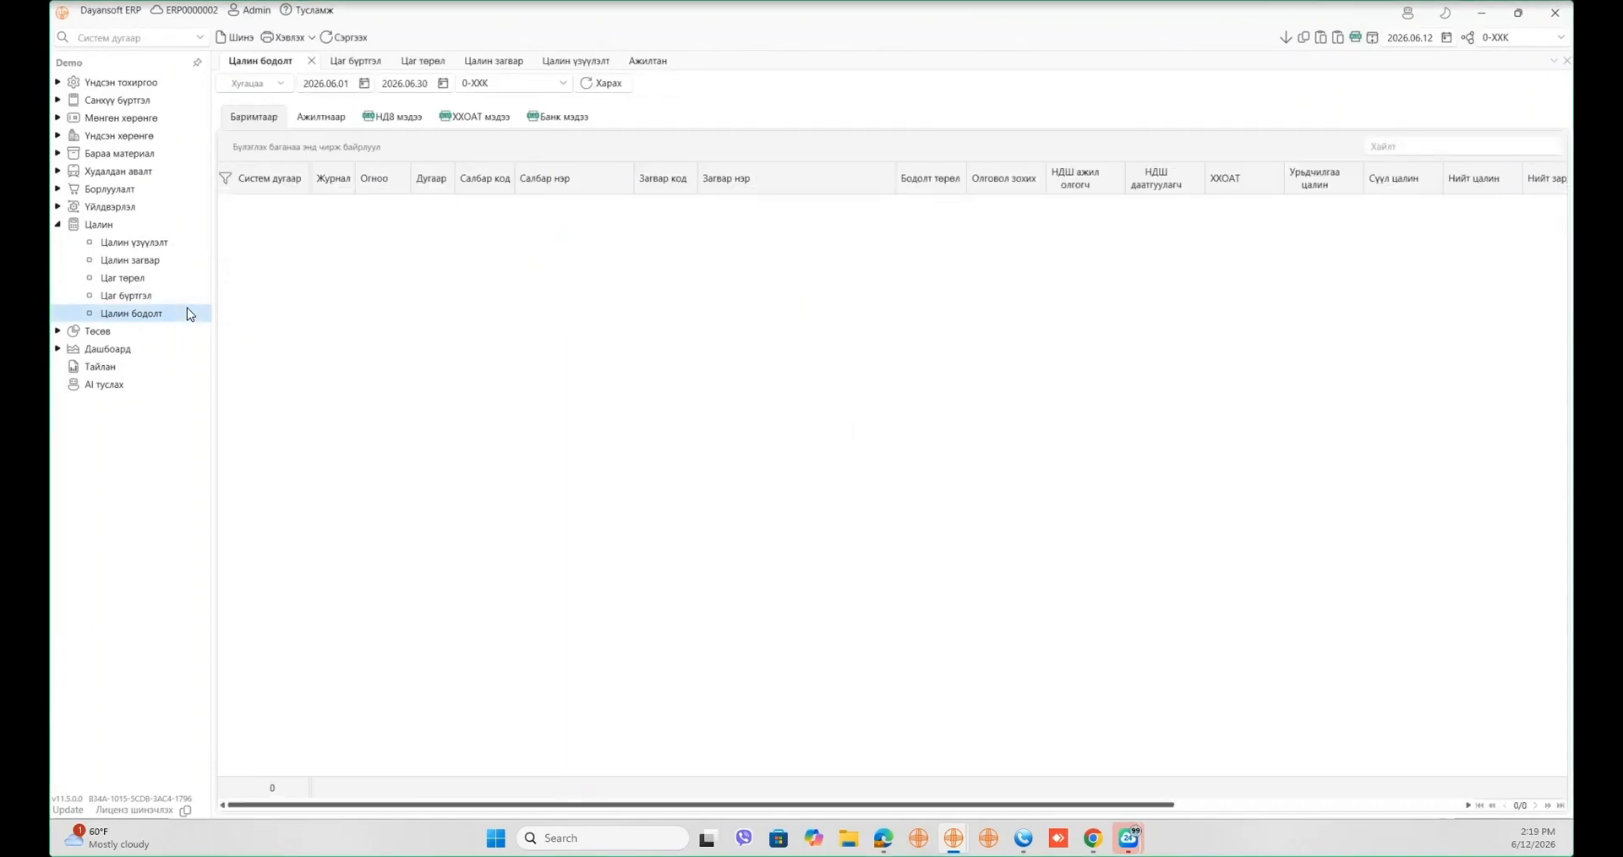
- Create a new salary calculation dated 2026.06.12 with branch Өөрийн компани (0-ХХК)
click(243, 38)
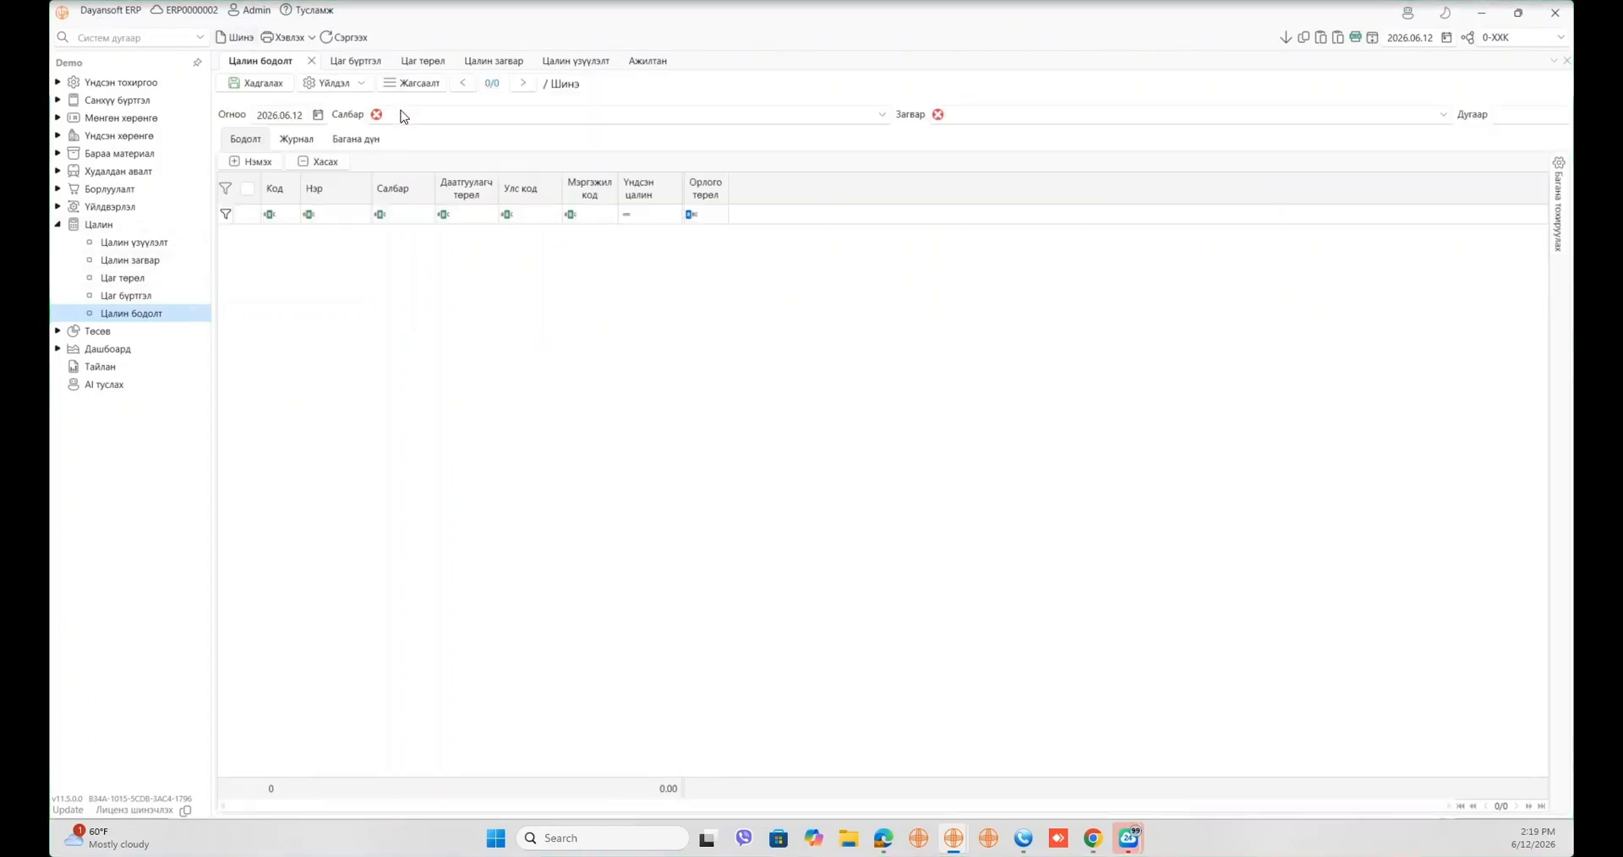
click(404, 117)
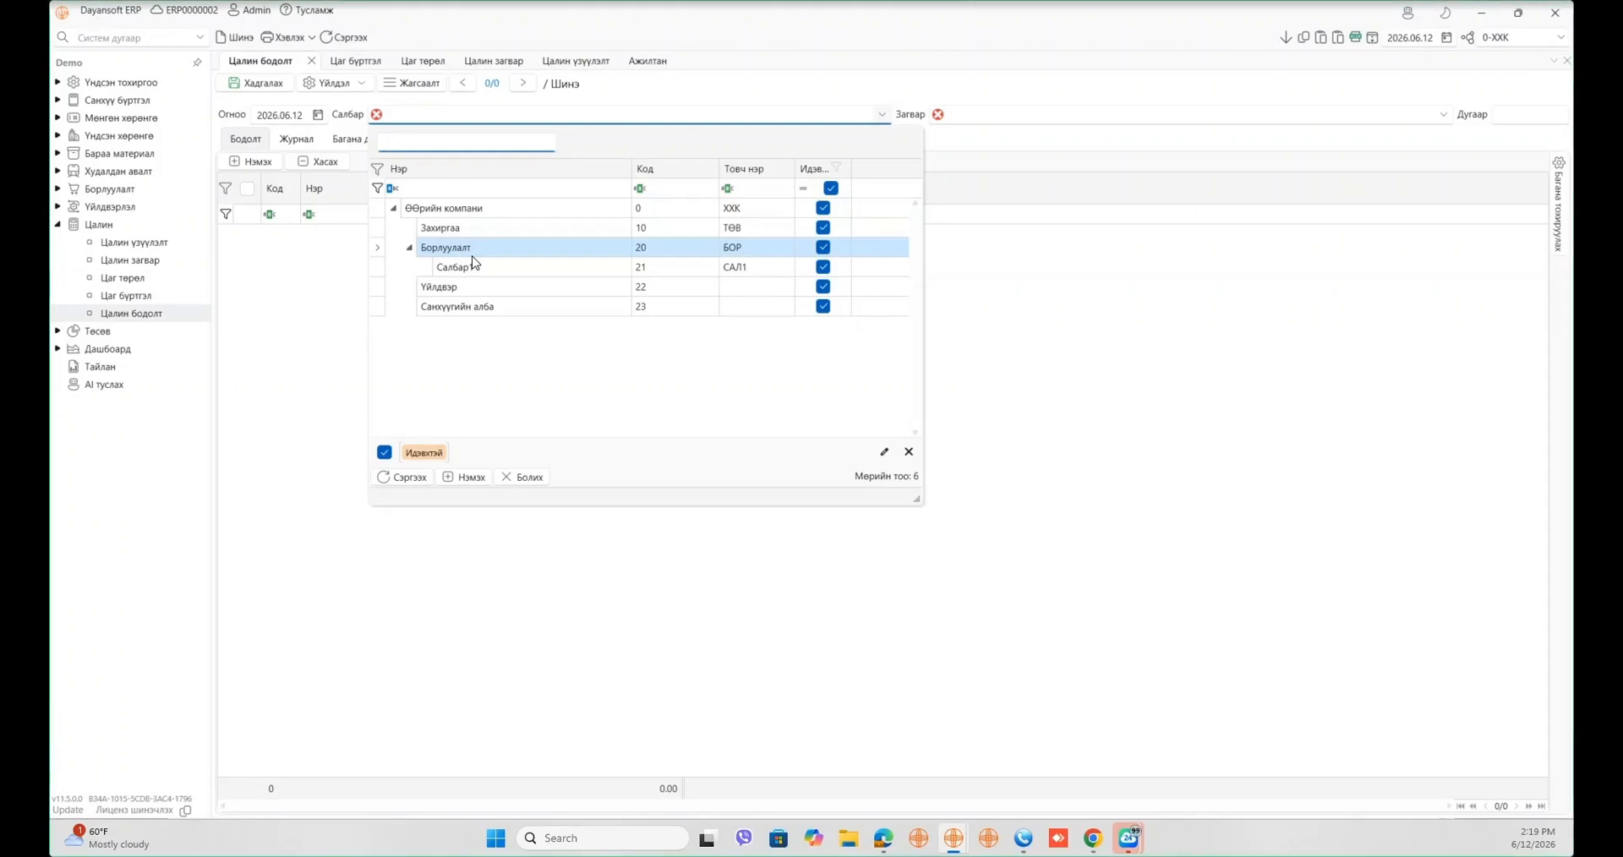
click(545, 211)
click(545, 213)
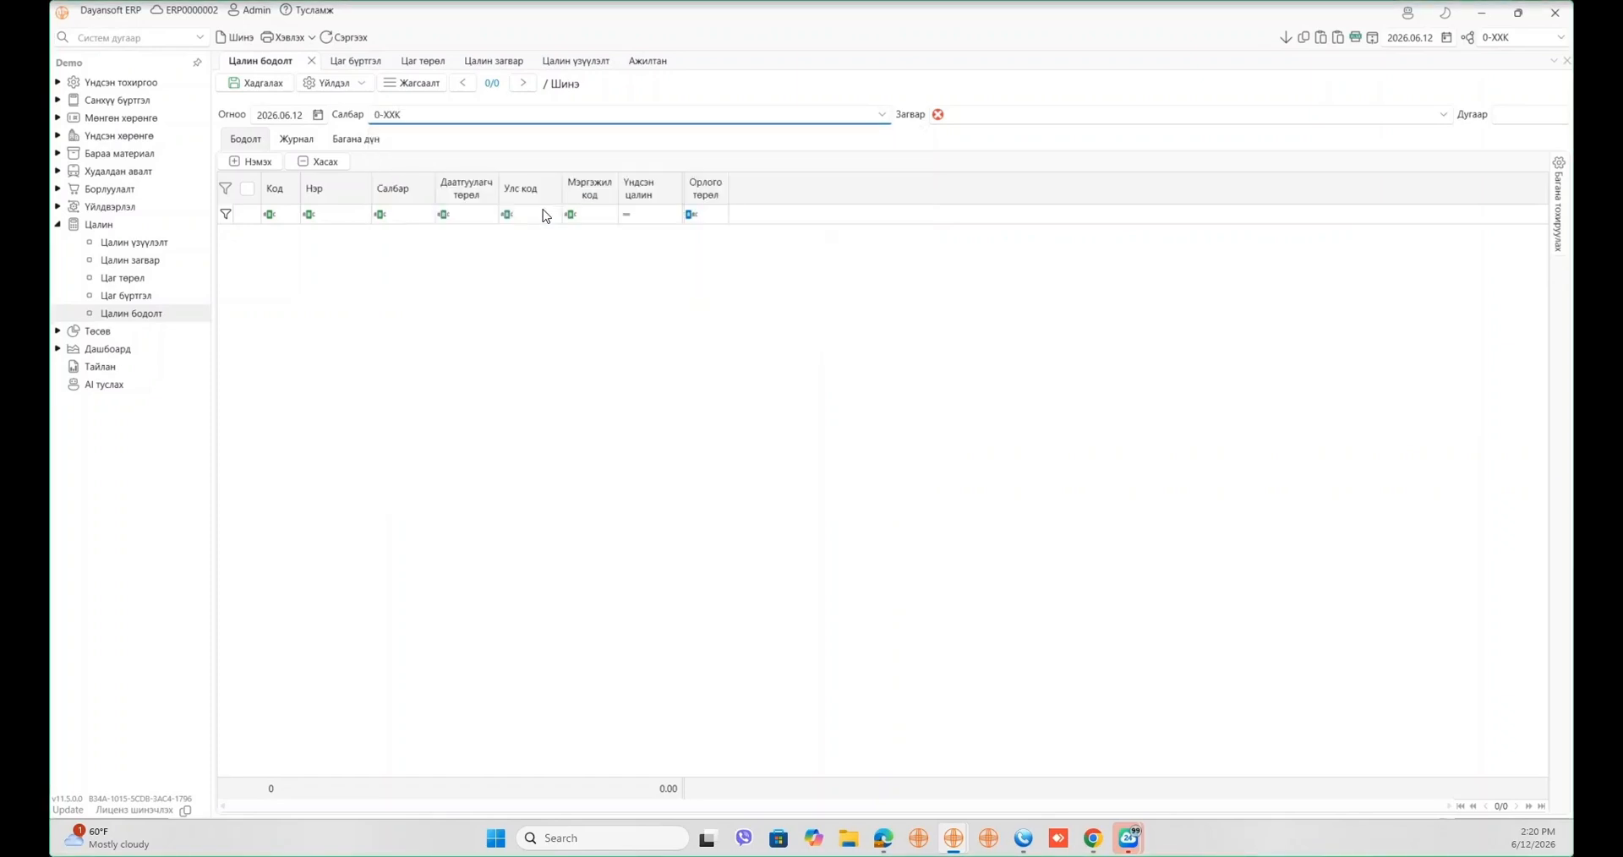
- Apply template 101 Урьдчилгаа цалин and fill 0% down from employee 5002's percentage
click(1010, 114)
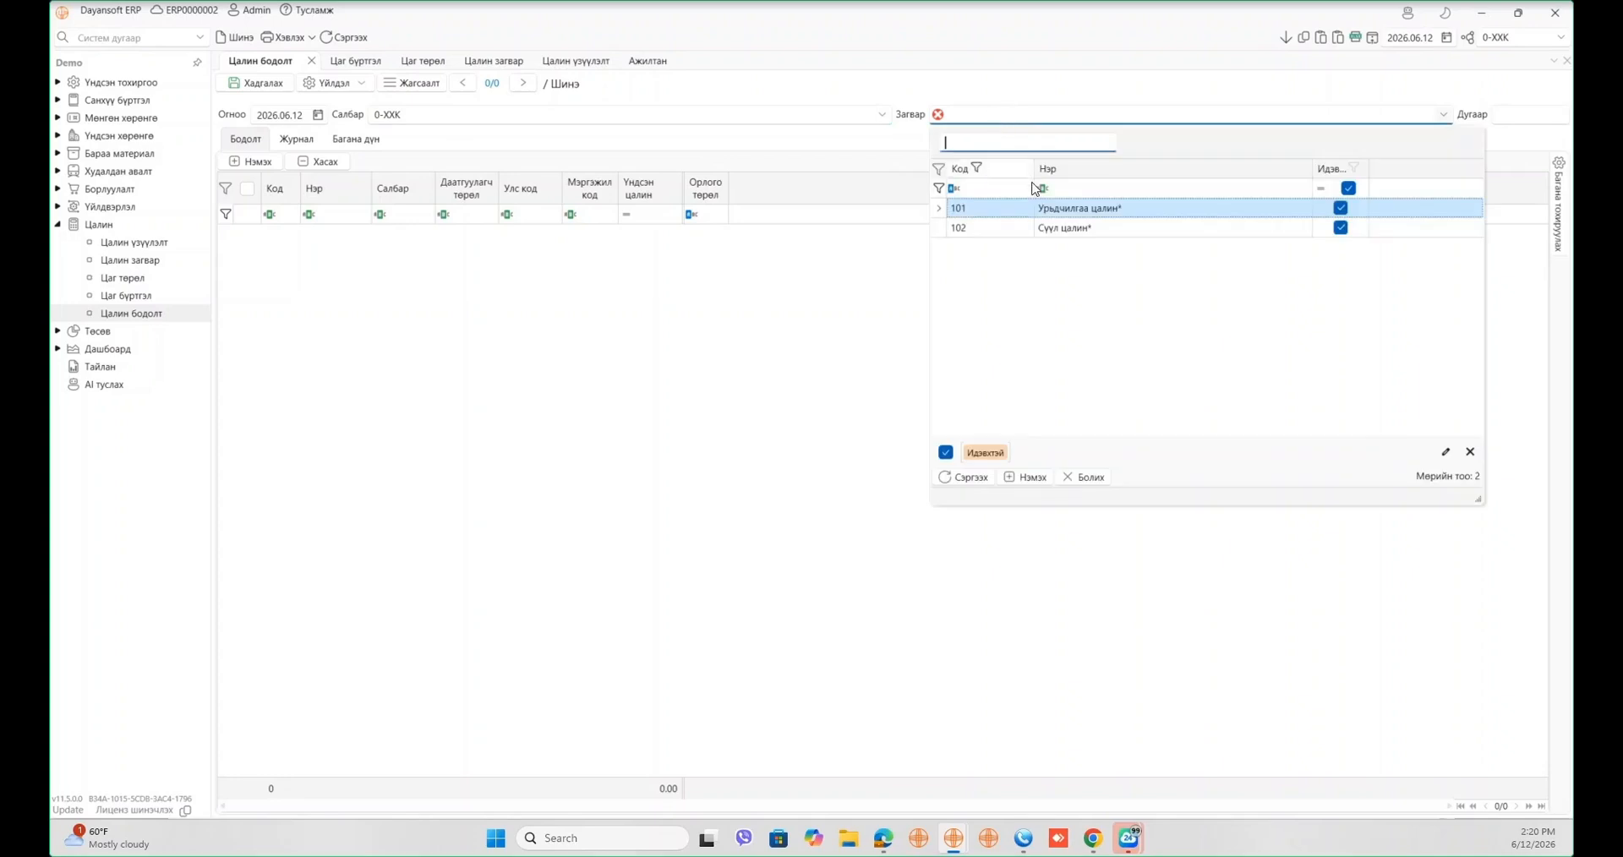
click(1042, 217)
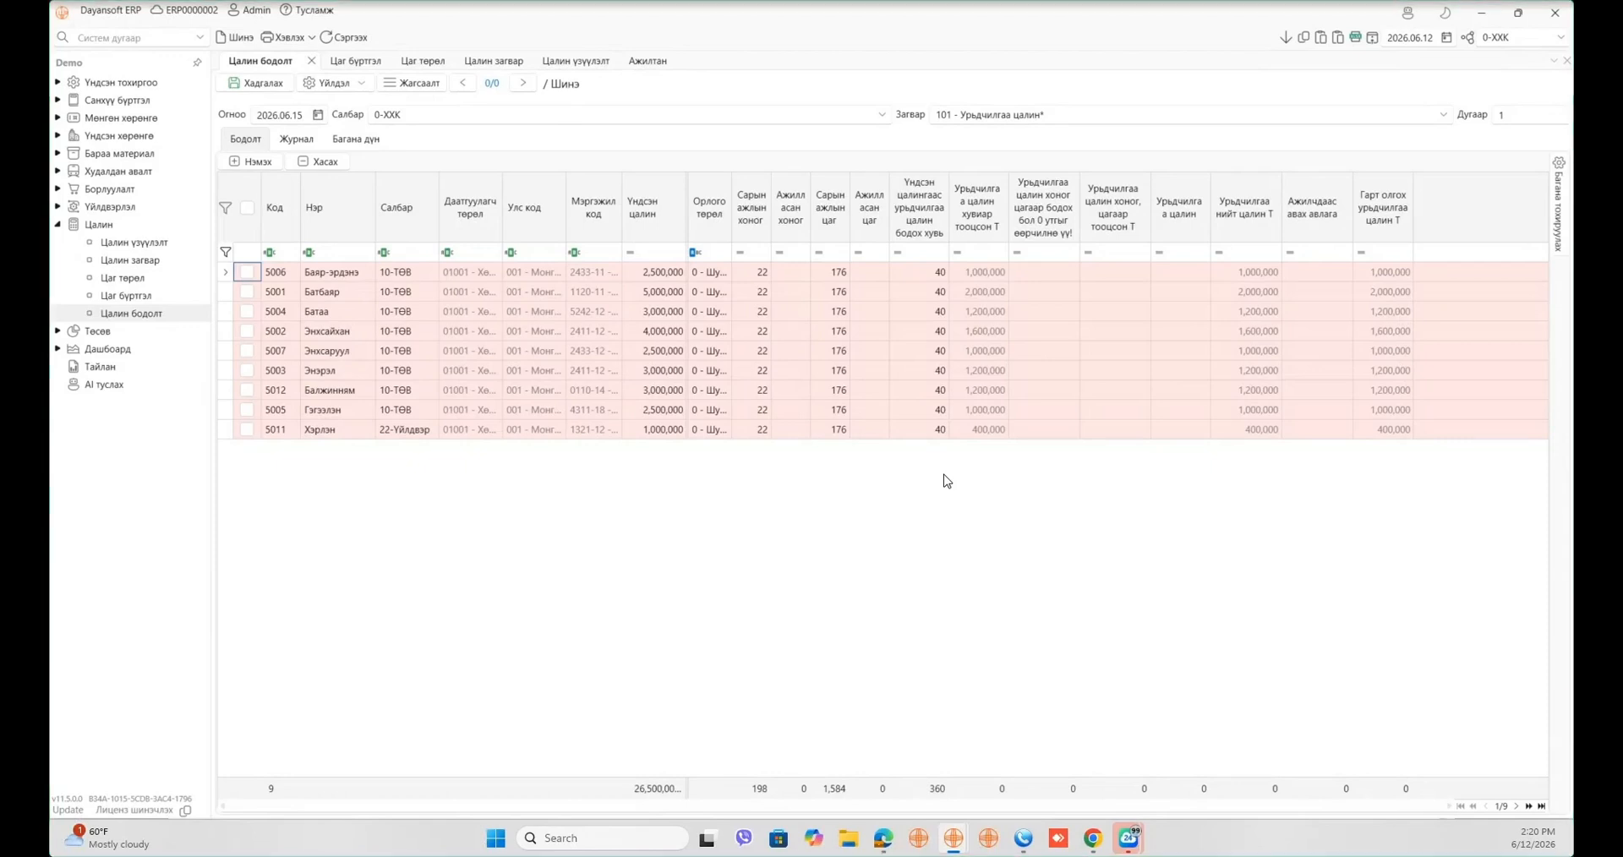
click(920, 333)
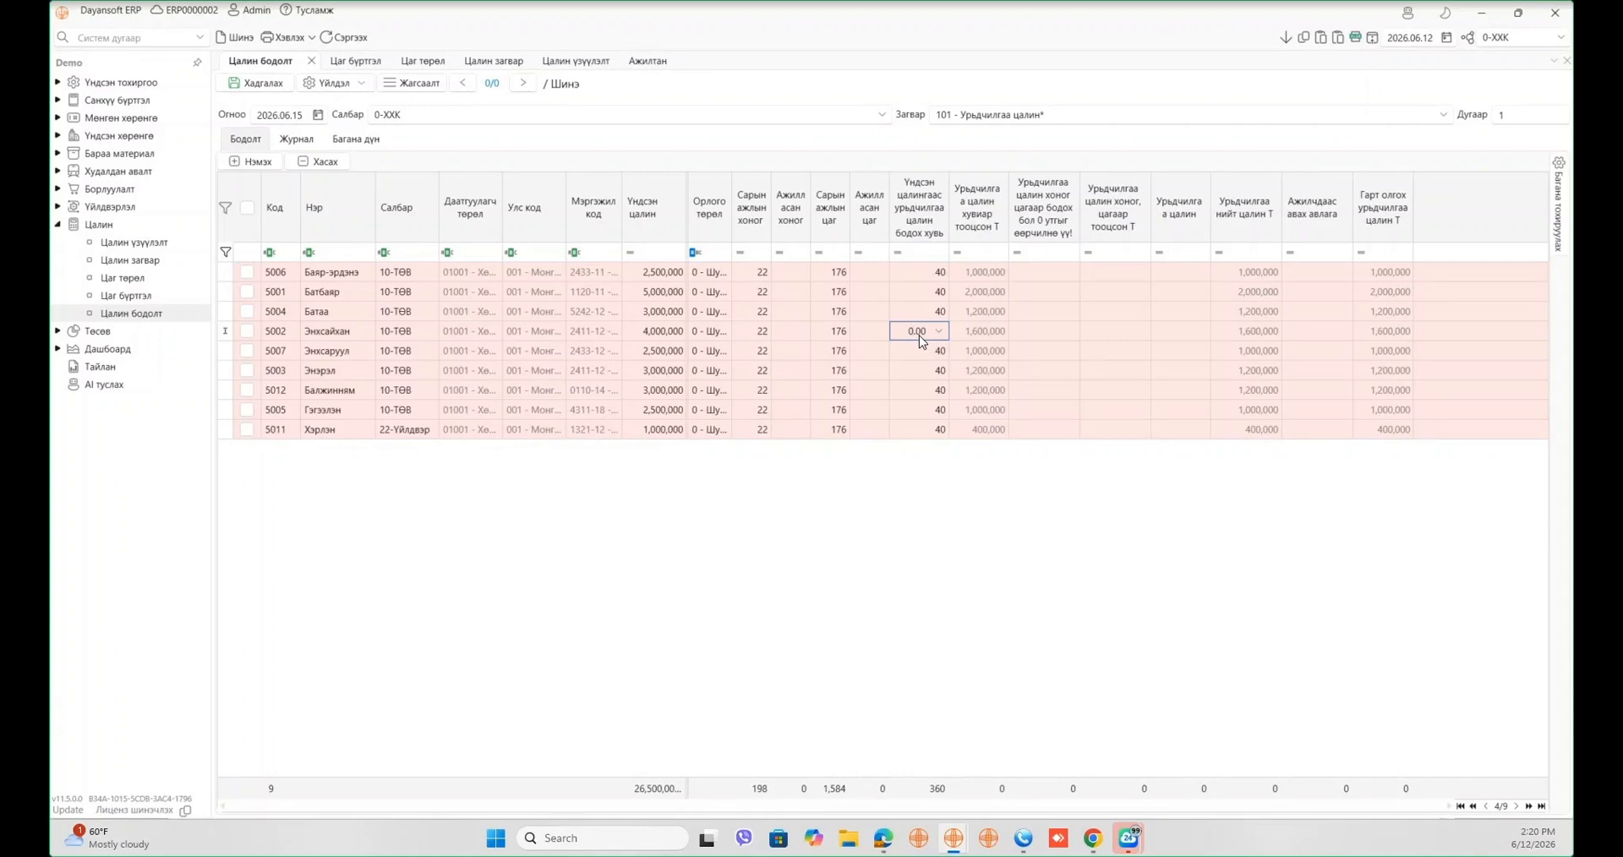
click(1287, 39)
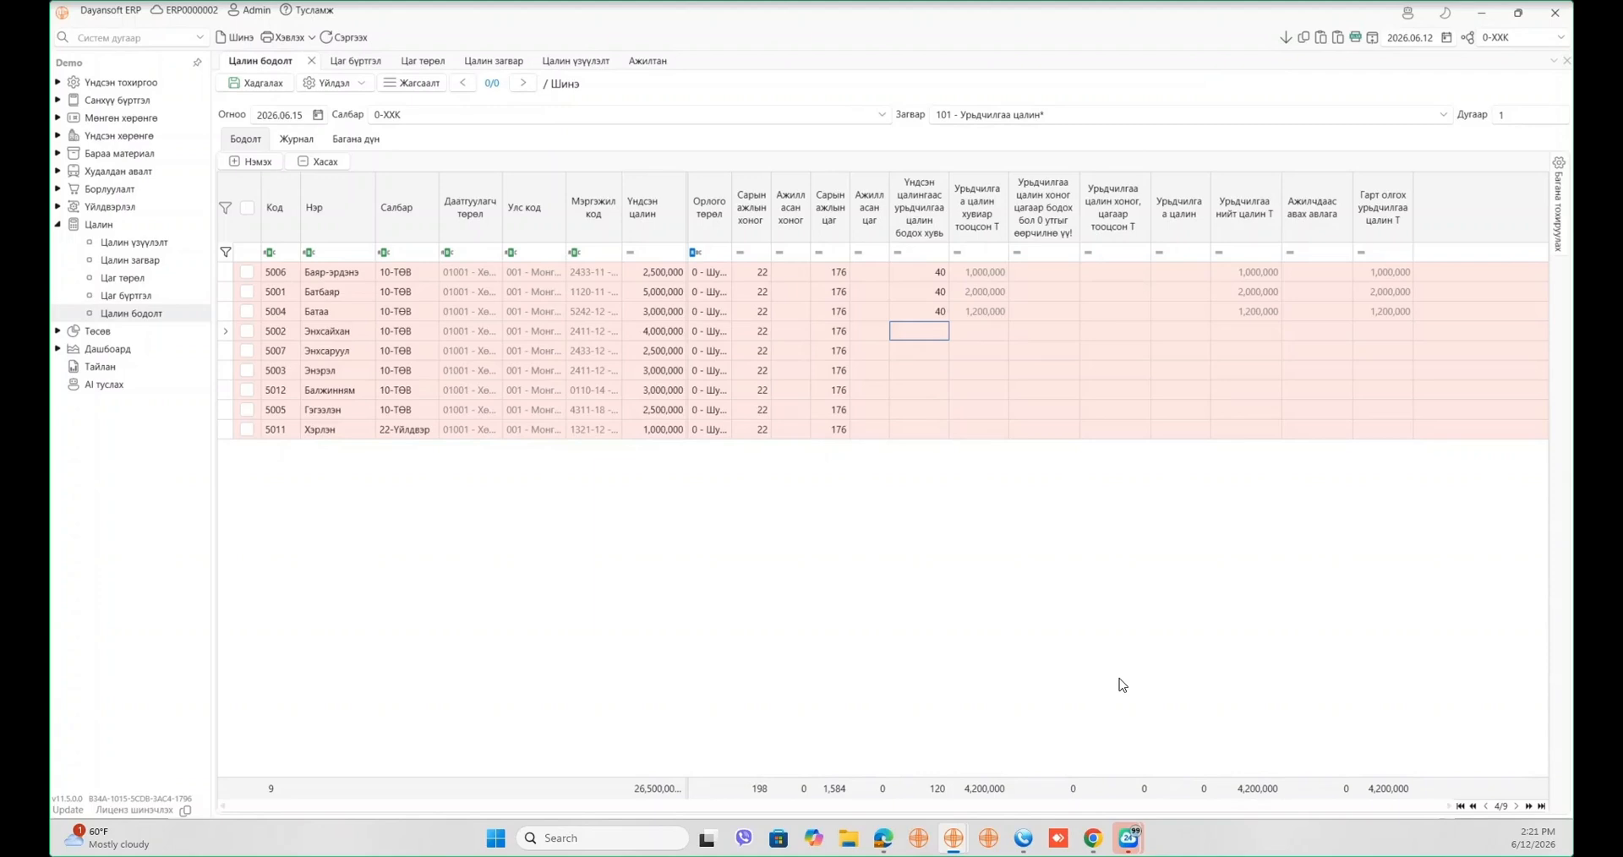
click(799, 274)
click(940, 313)
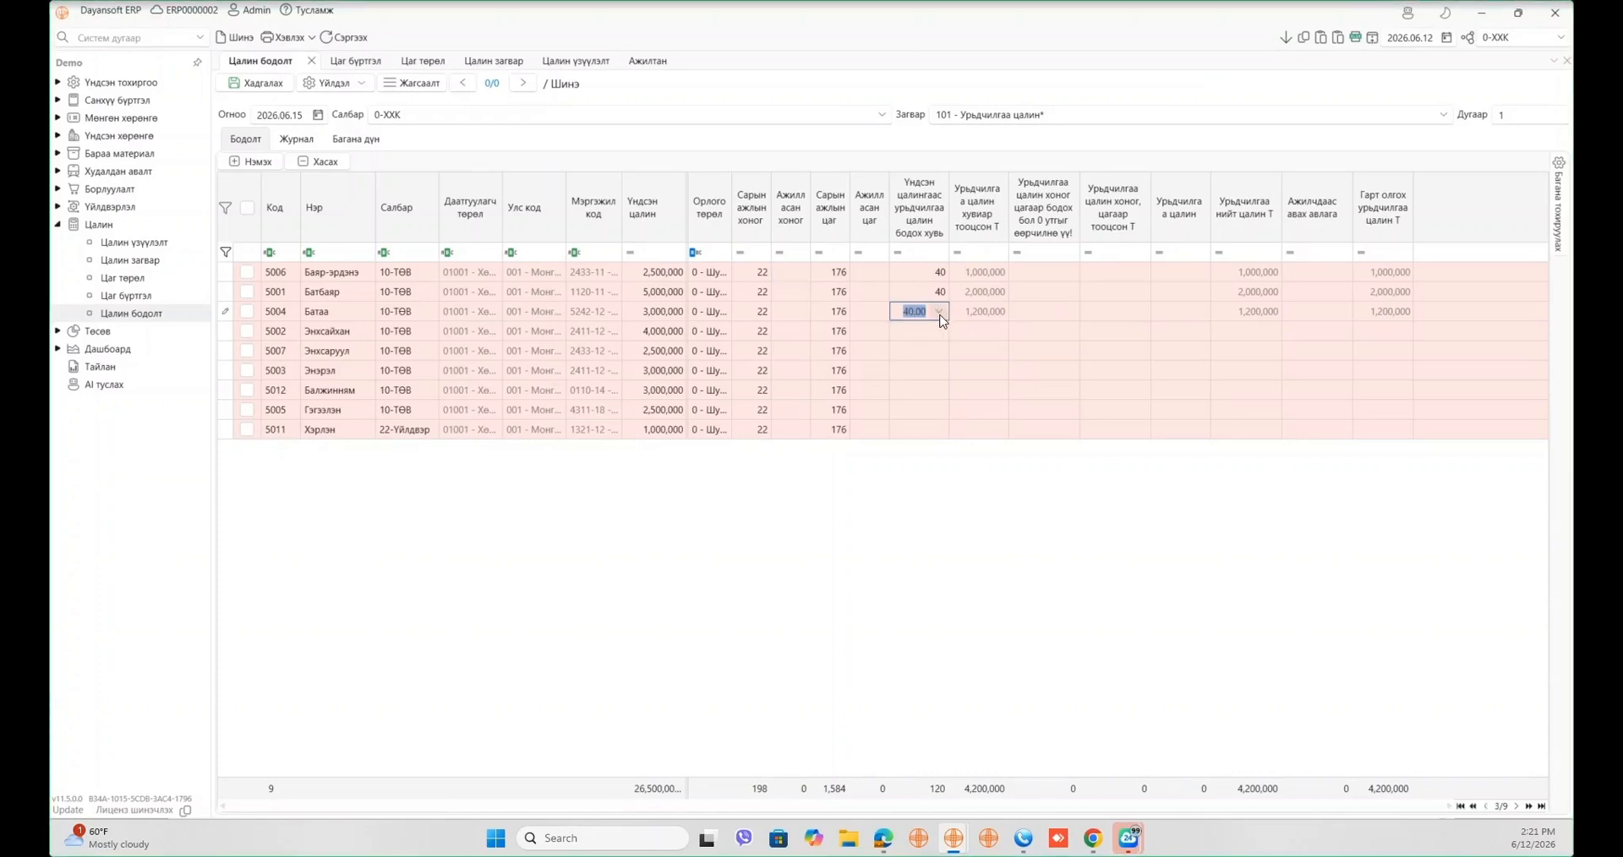
- Set field F226 Тогтмол to 30 in the Урьдчилгаа цалин template and save it
click(145, 261)
click(368, 131)
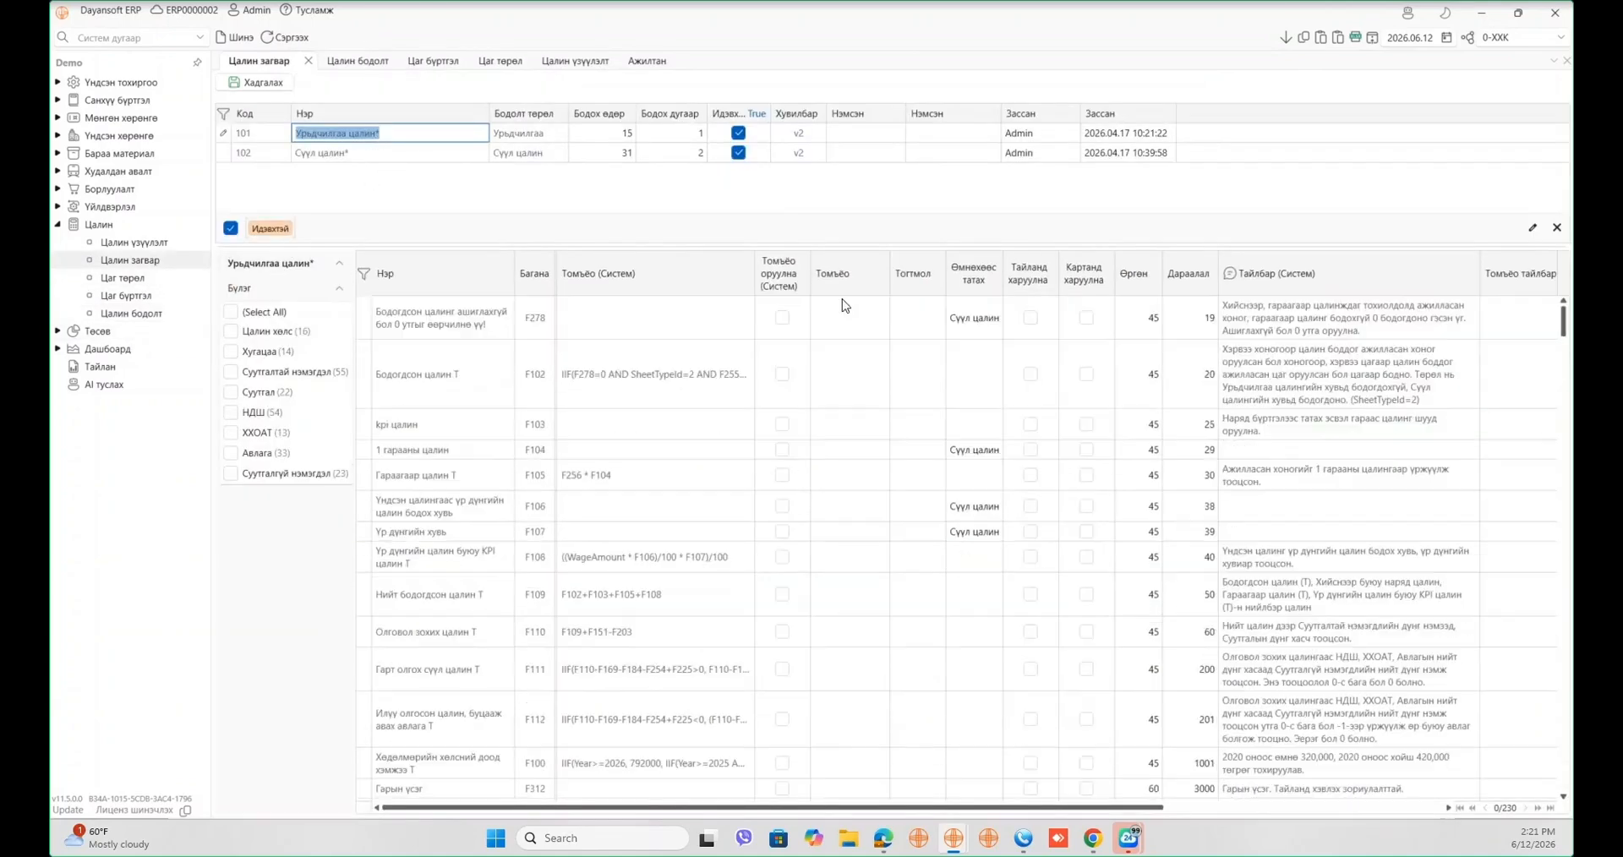
click(502, 274)
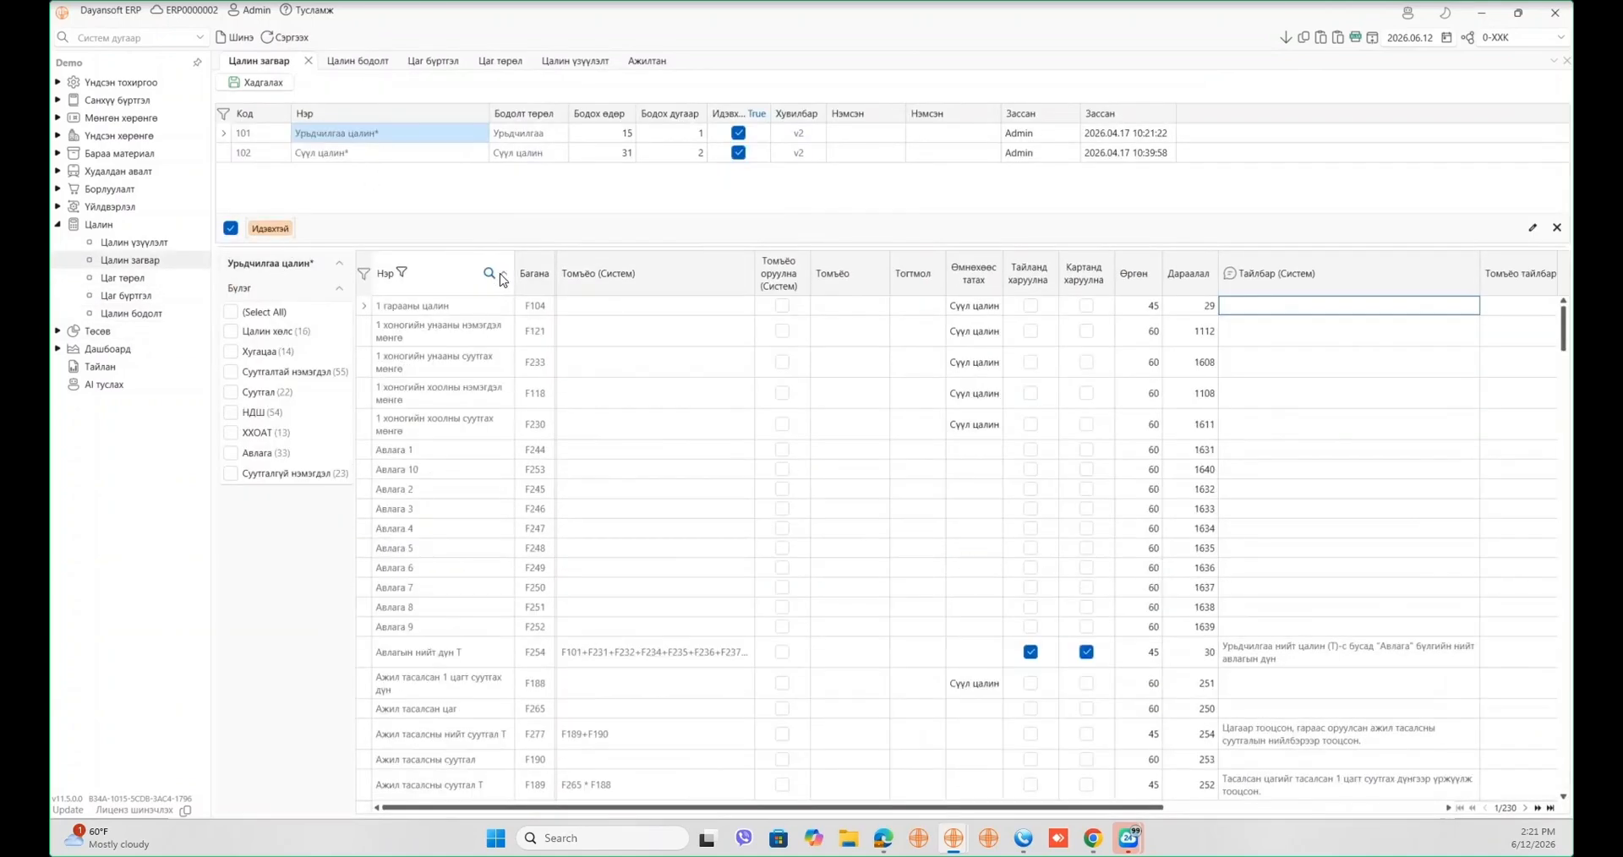
text(унд)
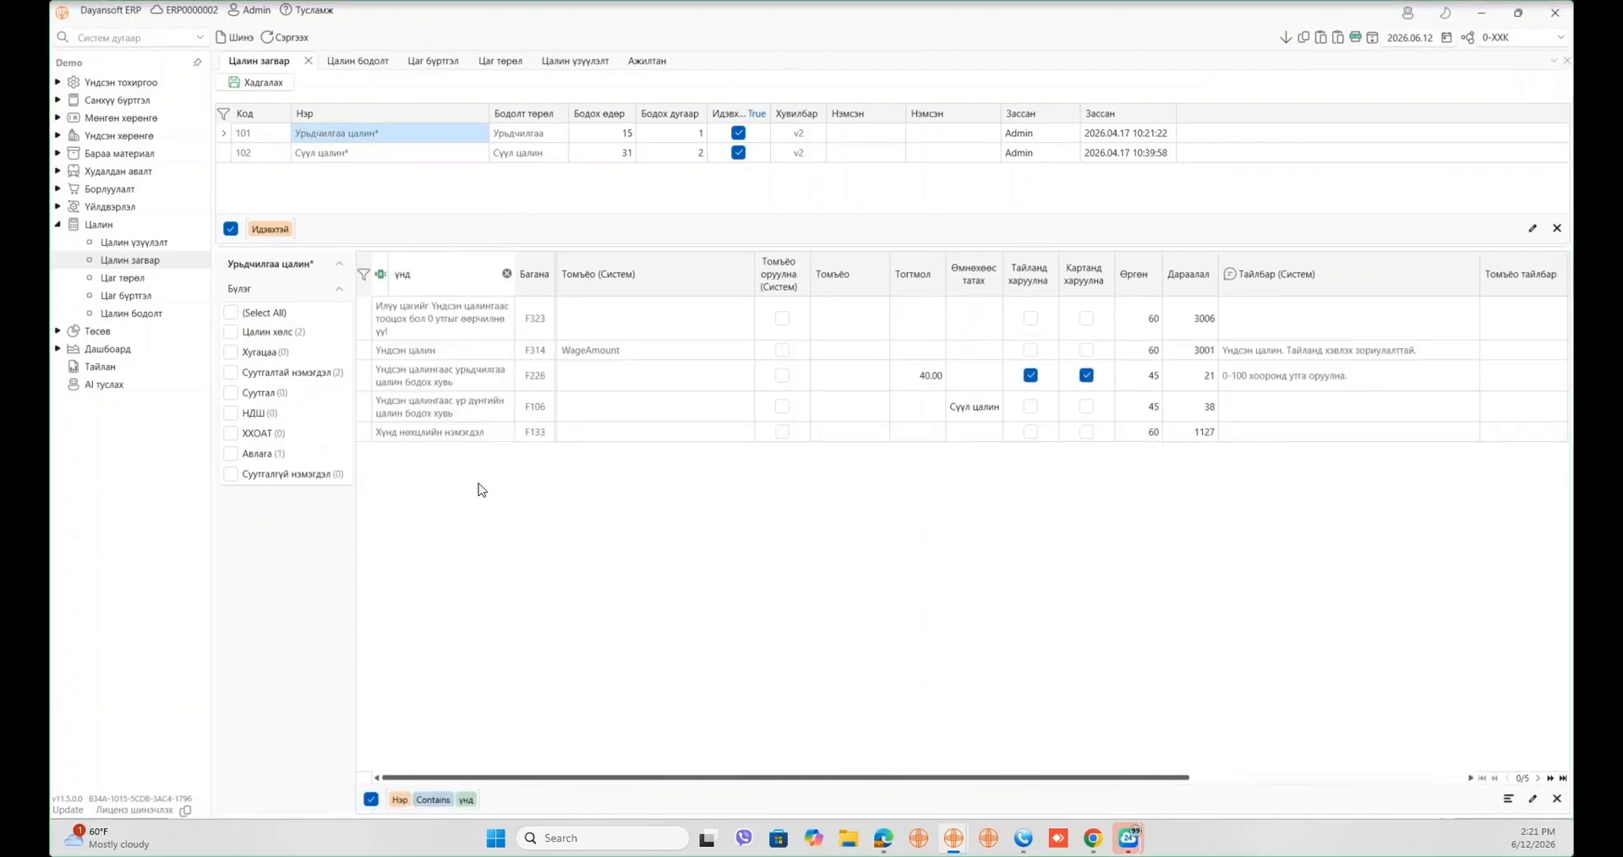
click(934, 379)
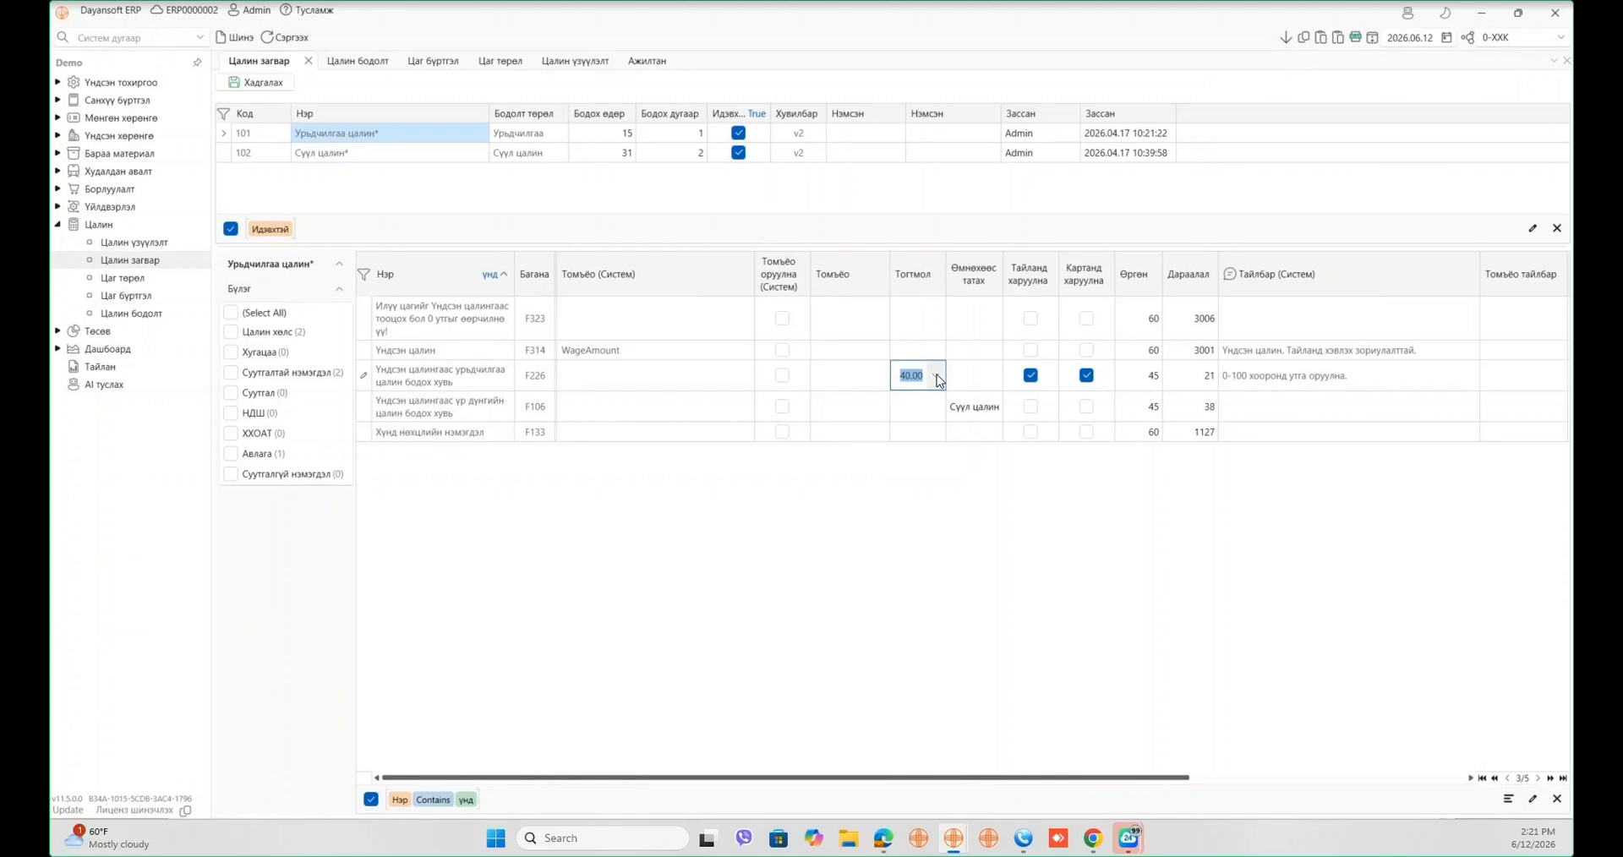
text(30)
click(258, 84)
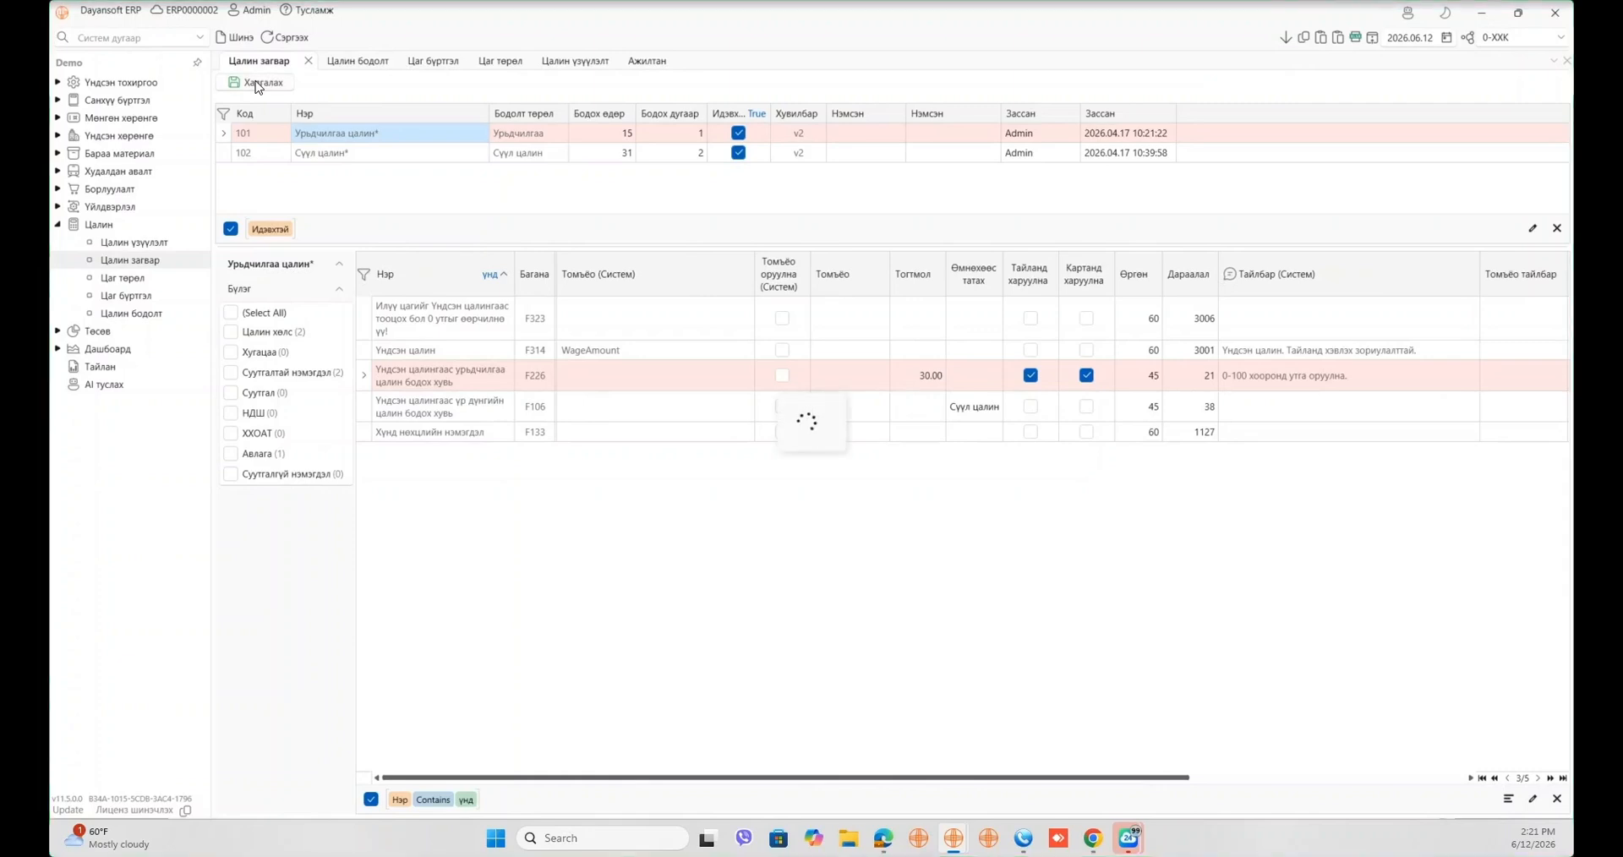
click(349, 57)
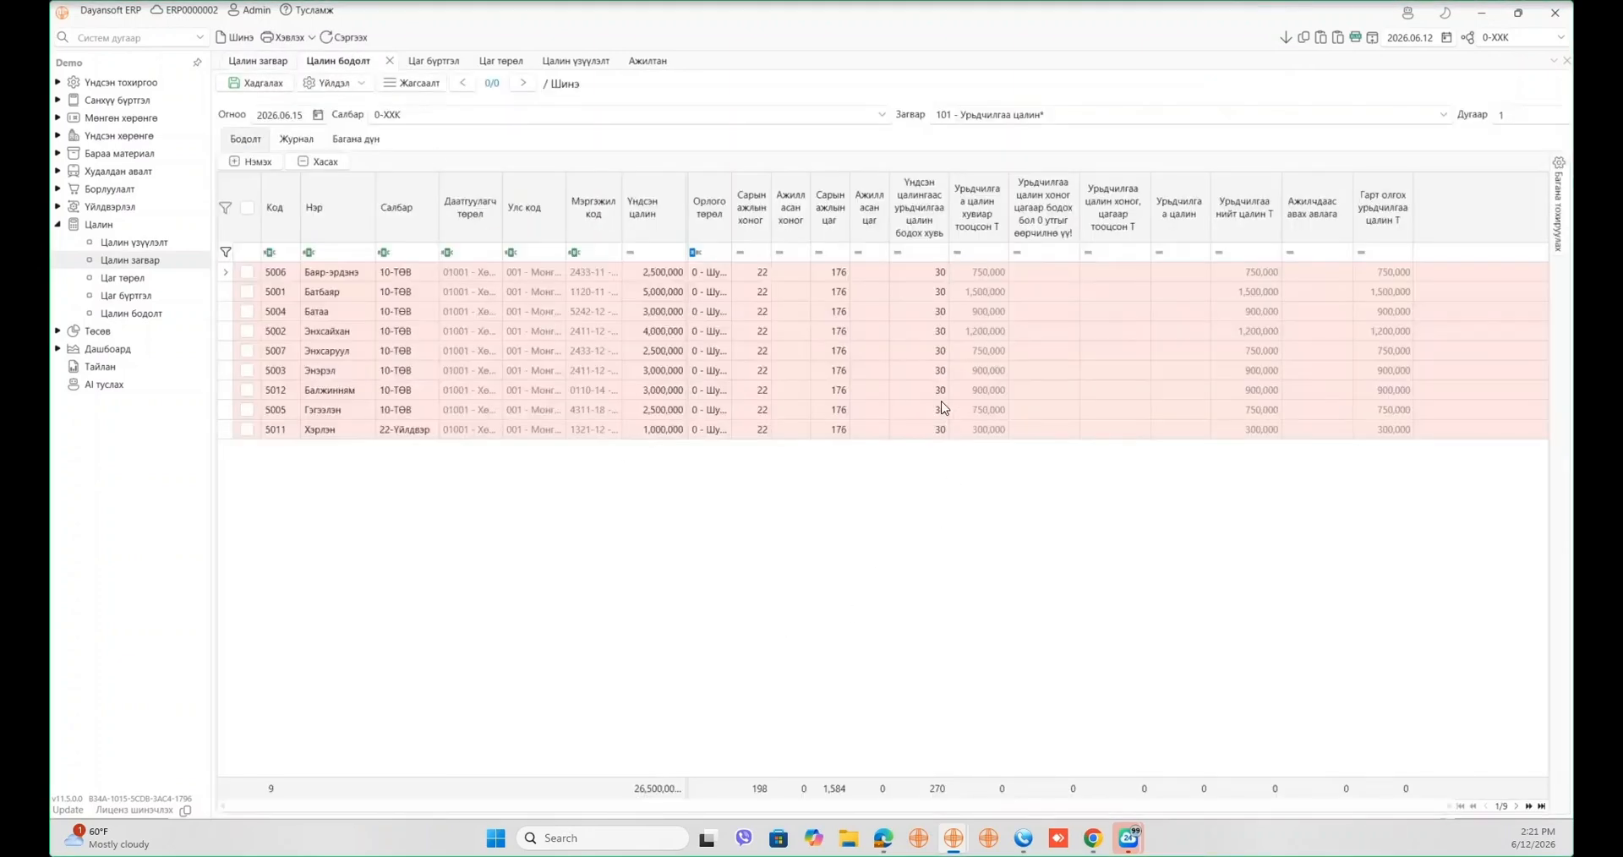
- Give employee 5002 0% and 10 worked days, and employee 5007 176 worked hours
click(927, 333)
text(0)
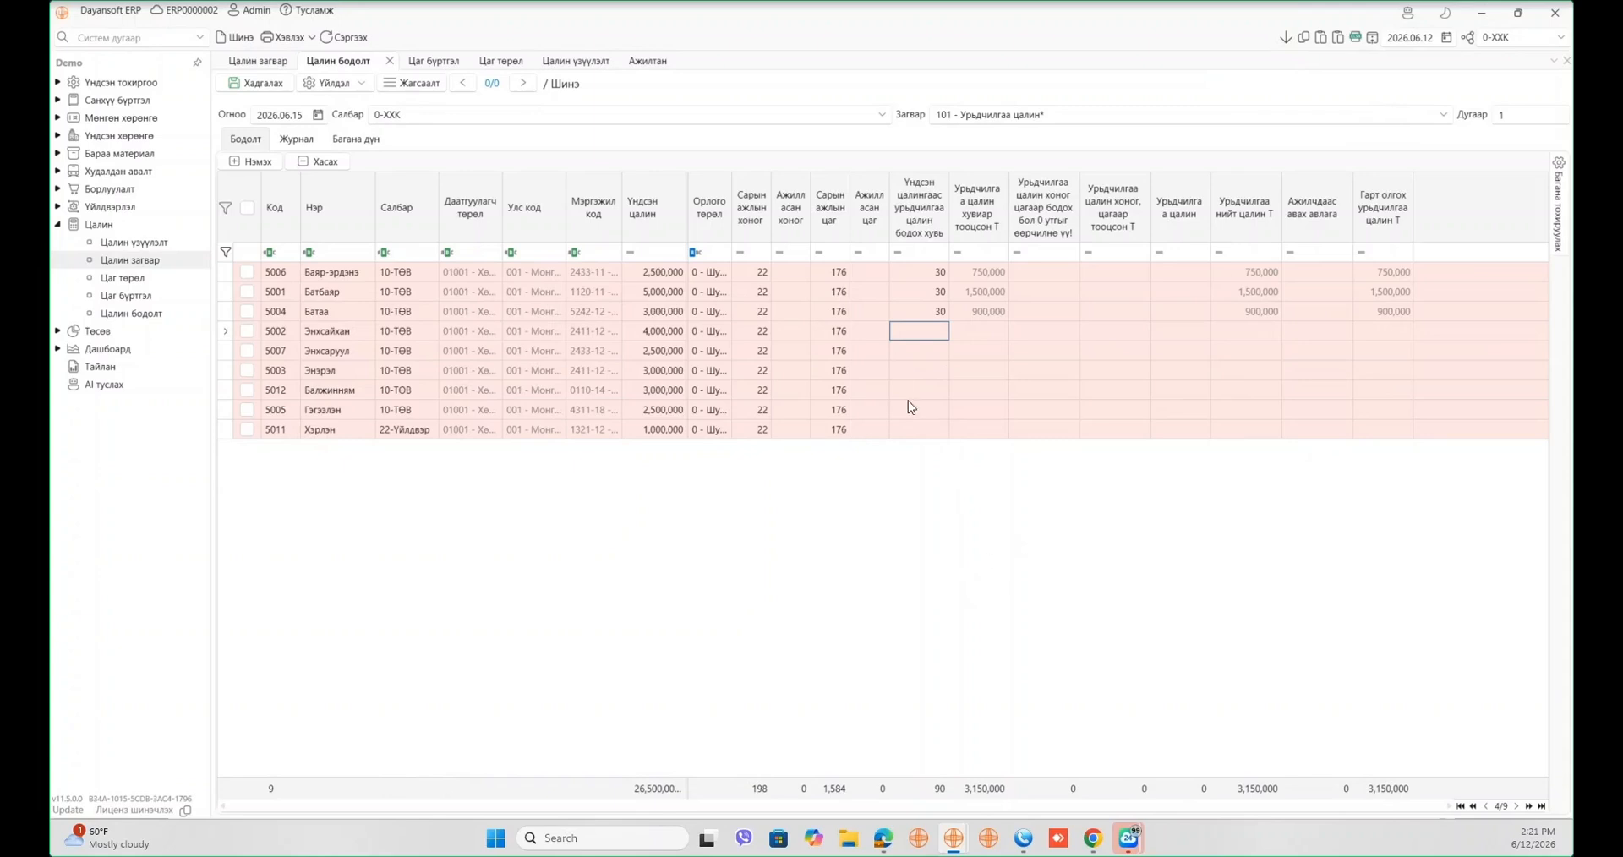
click(803, 332)
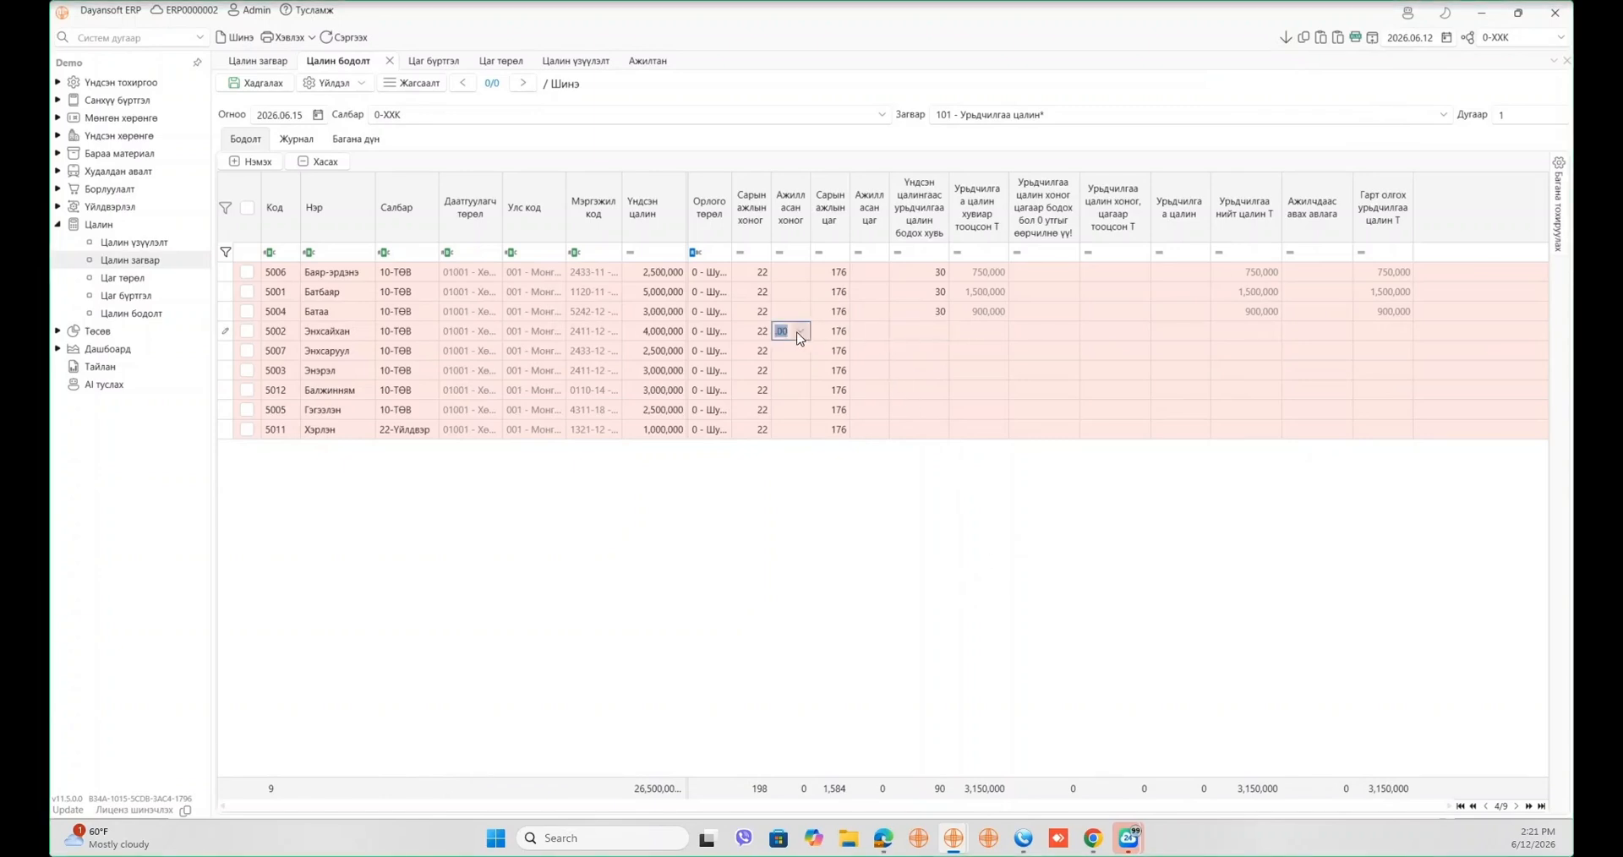
text(30)
key(BackSpace)
key(BackSpace)
text(10)
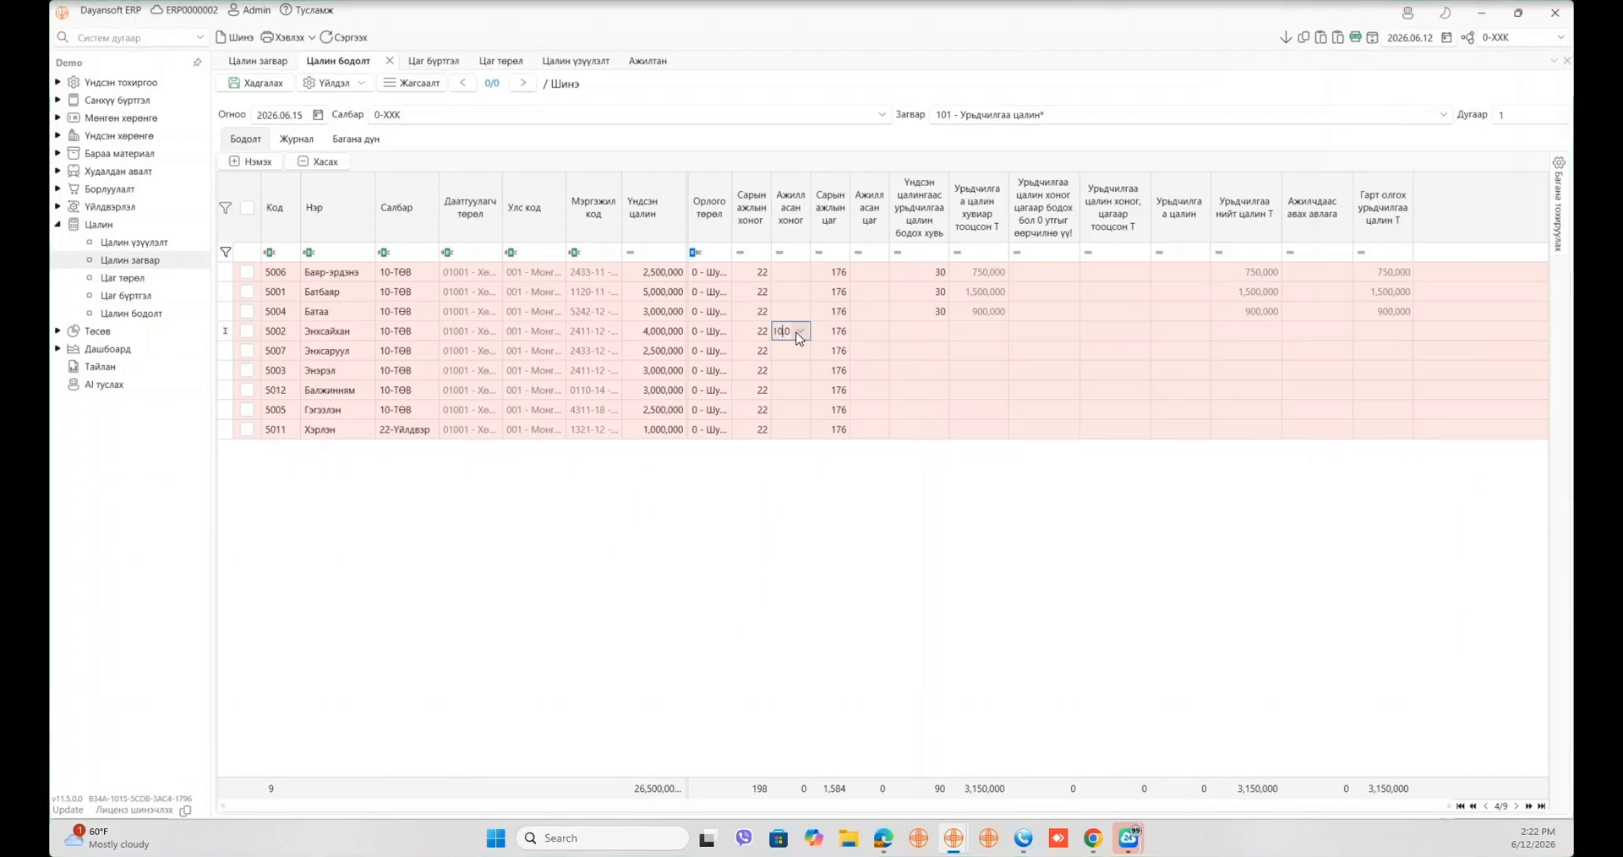
click(877, 356)
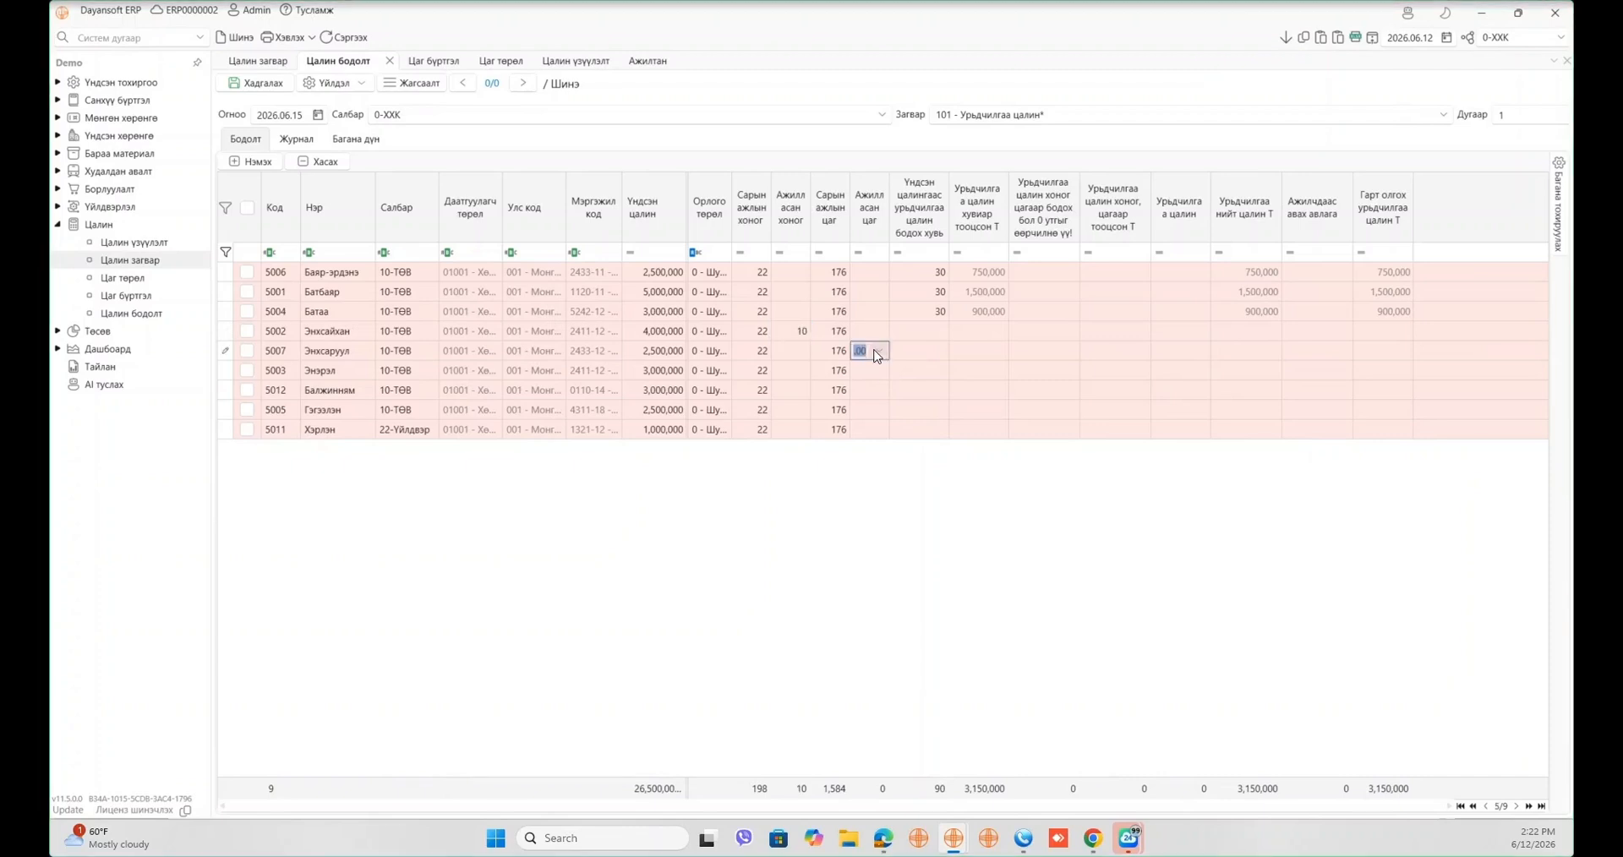
text(1)
text(760)
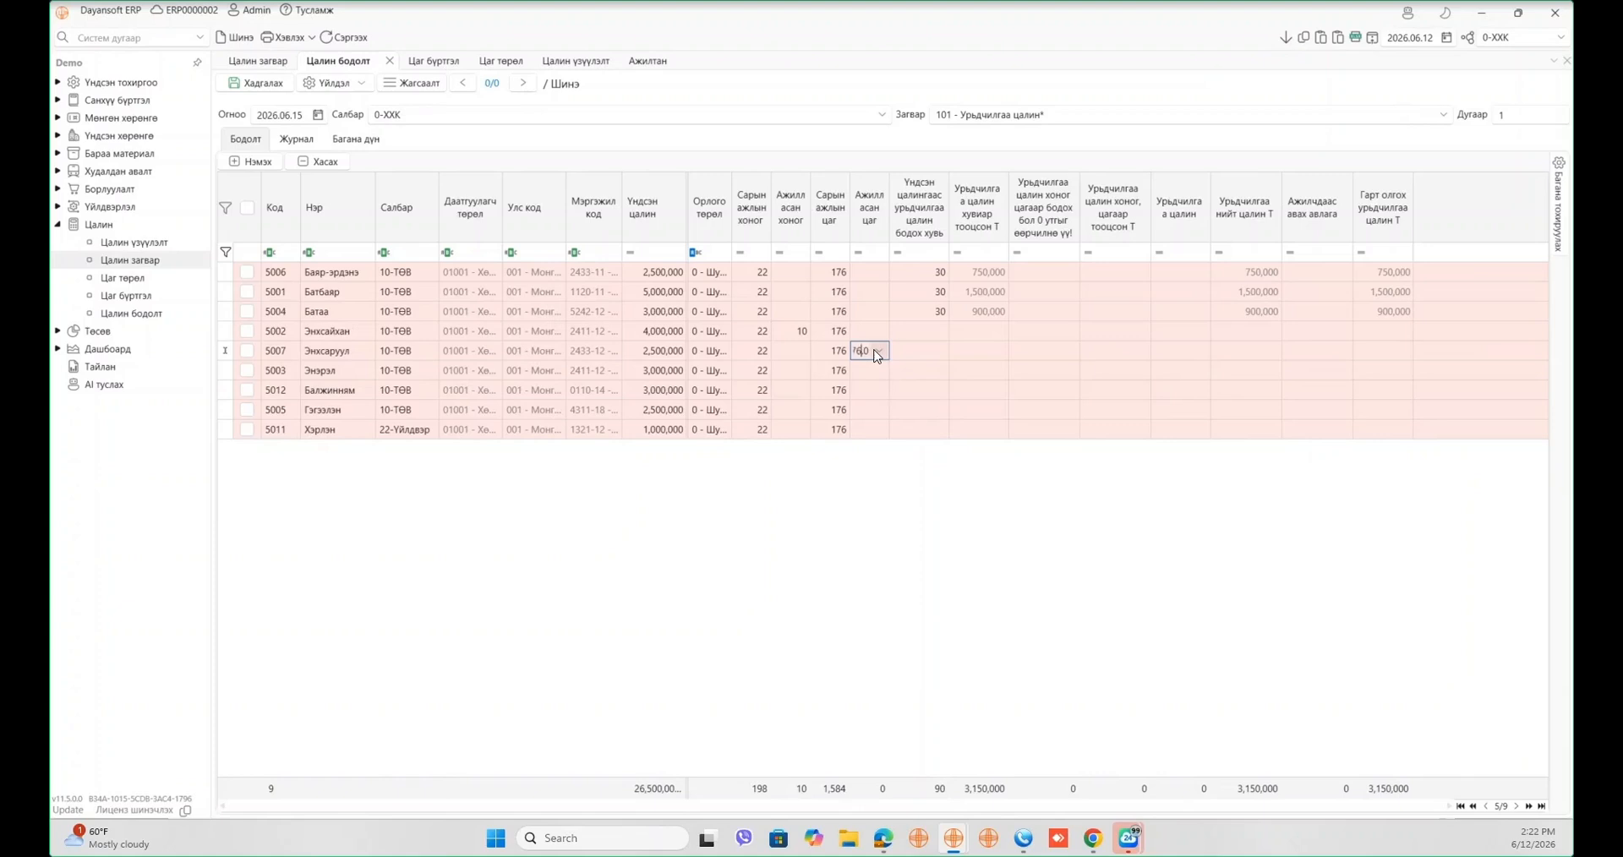
click(972, 428)
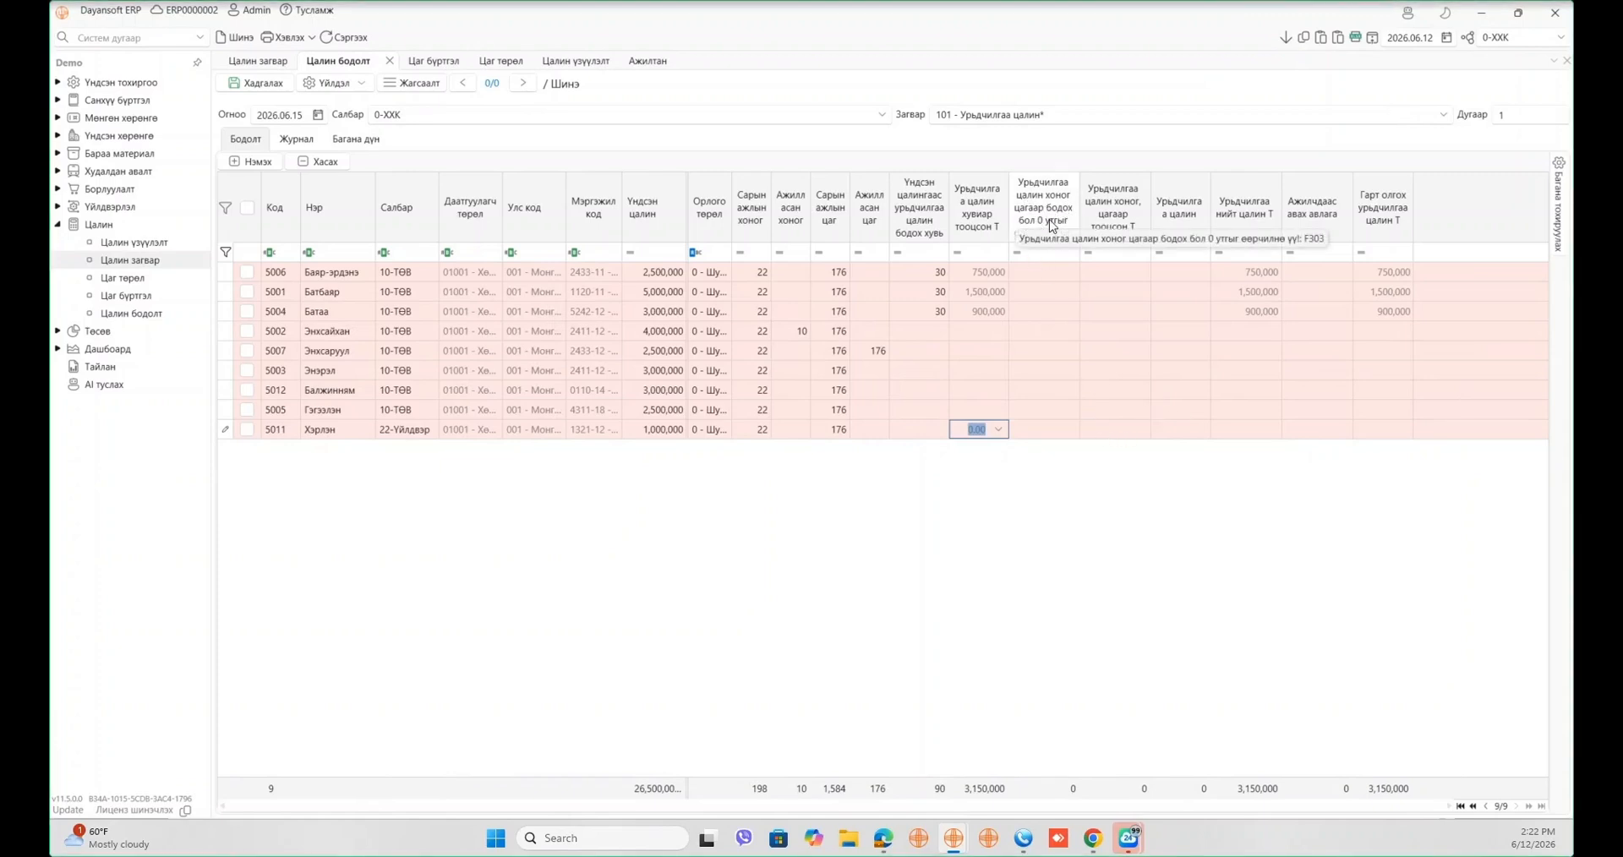
- Set the хоног цагаар flag to 1 for employees 5002 and 5007
click(1045, 333)
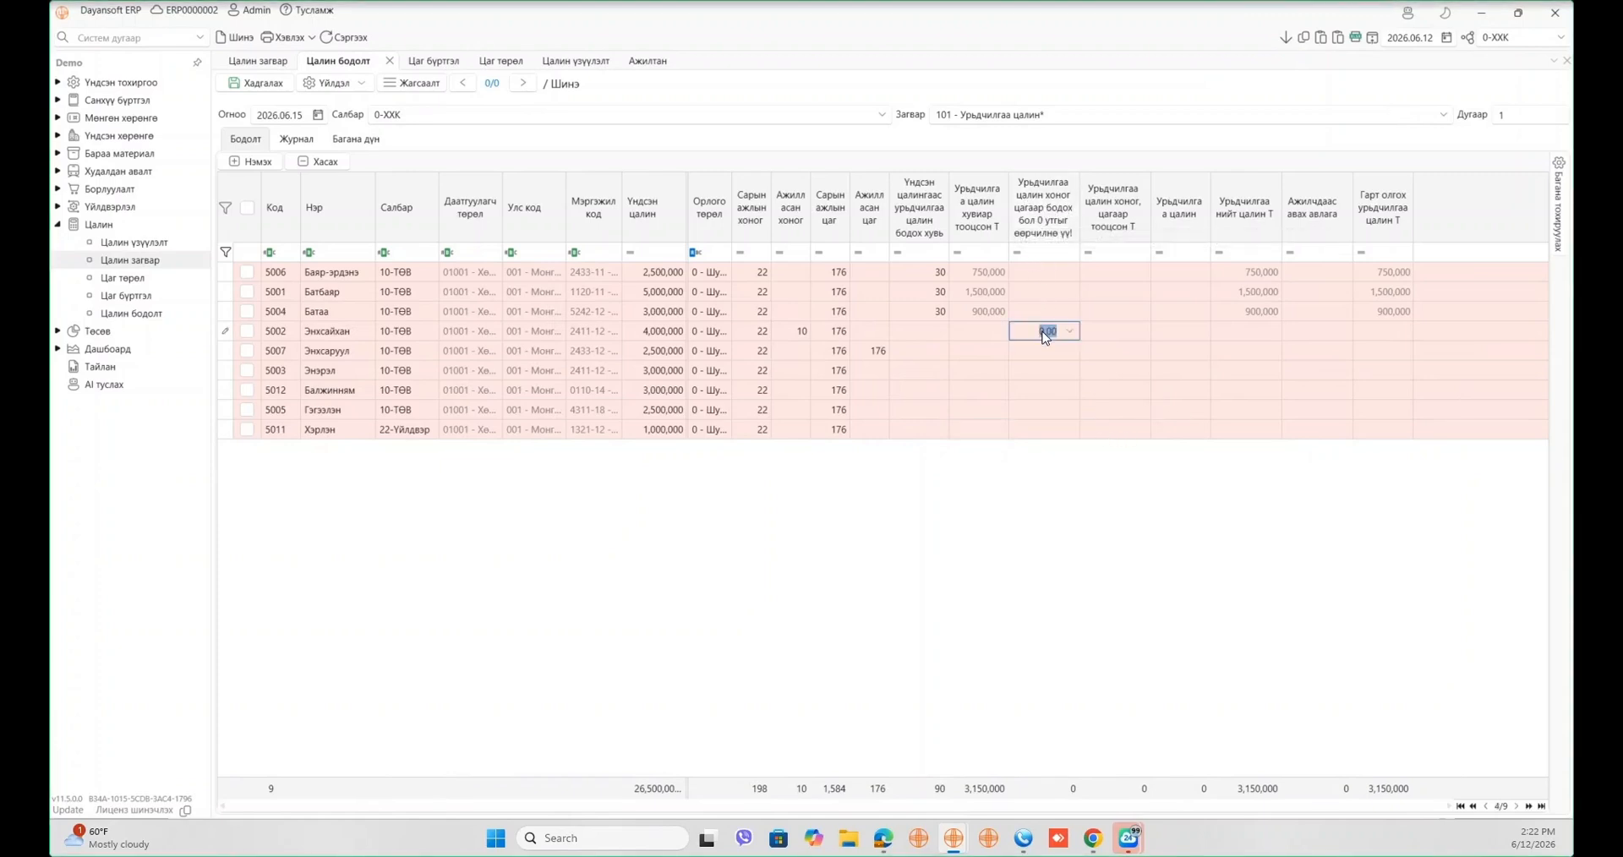
text(1)
click(1048, 357)
text(1)
click(1063, 362)
click(1056, 332)
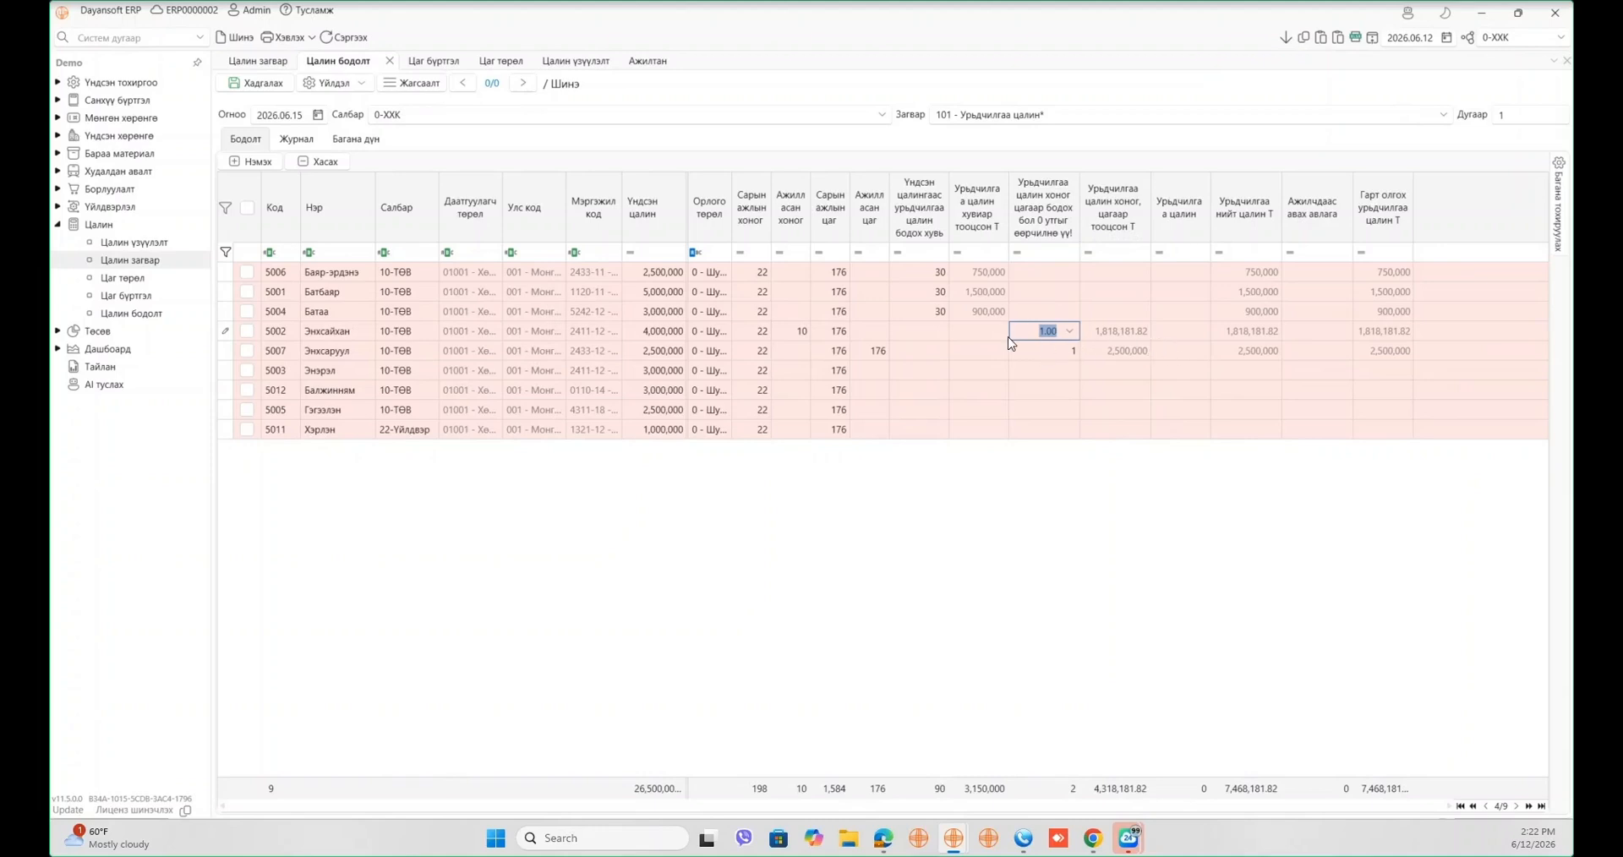
click(1075, 344)
click(1177, 390)
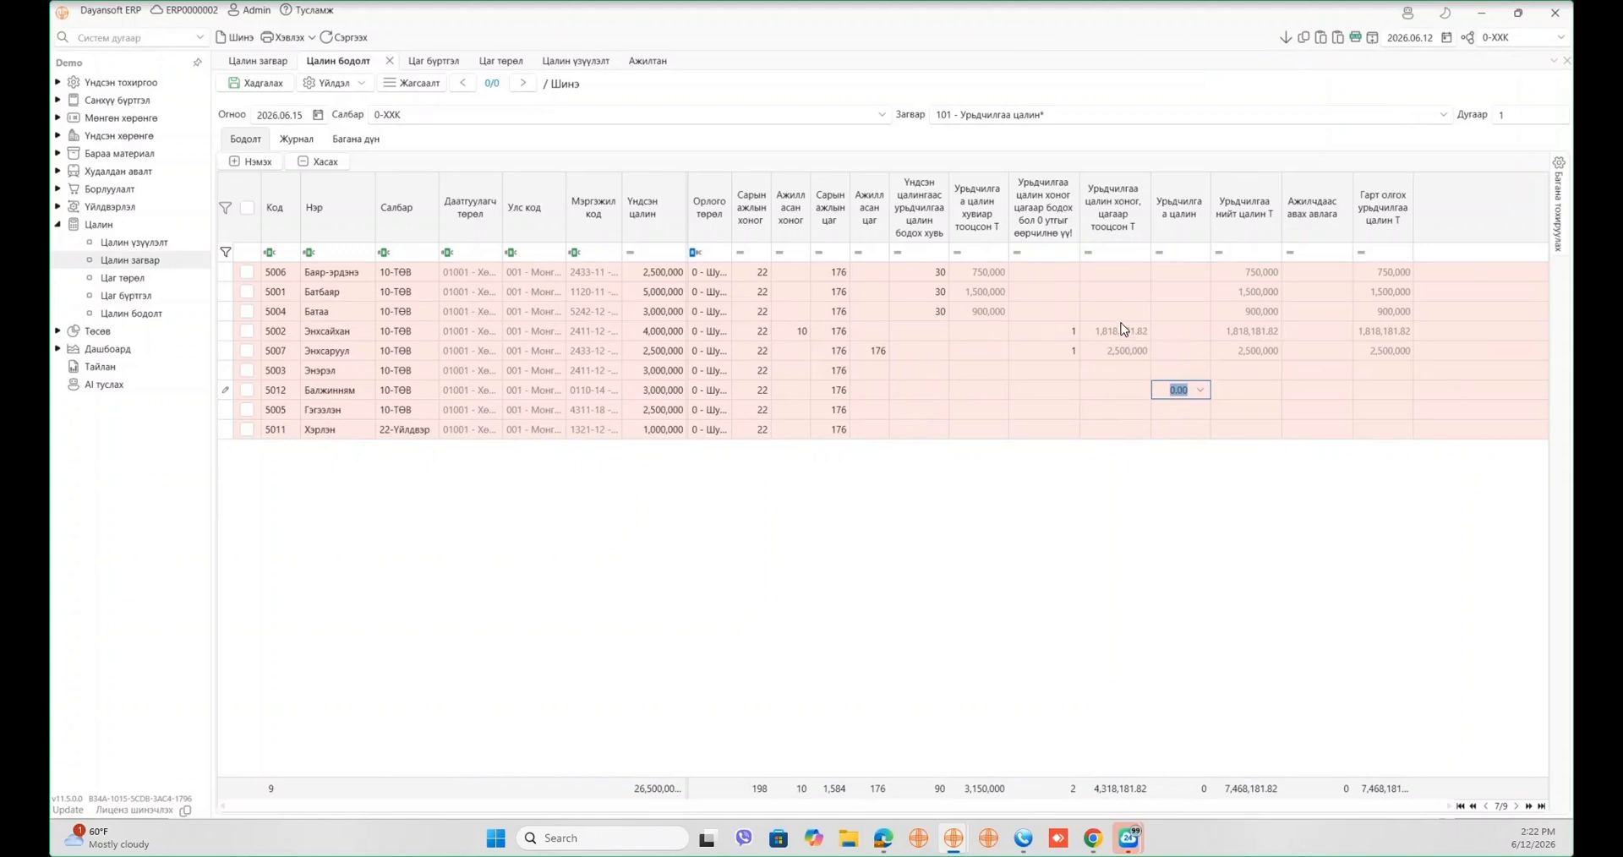
- Correct employee 5007's worked hours to 88 and clear its advance percentage
click(883, 355)
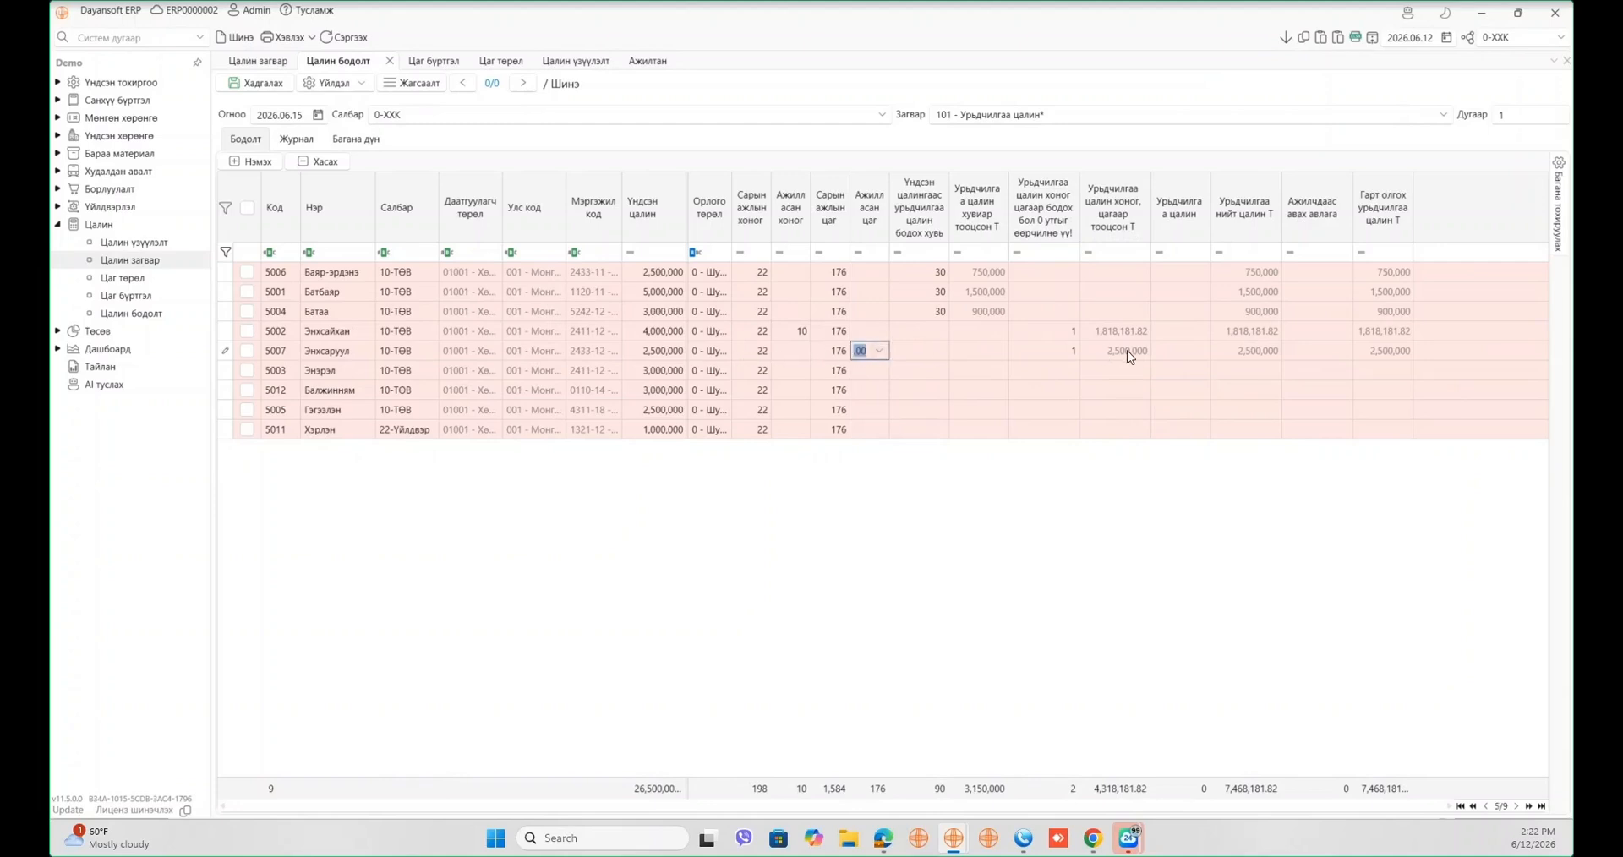
click(1129, 352)
click(880, 350)
text(10)
key(BackSpace)
key(BackSpace)
text(88)
key(Tab)
key(Tab)
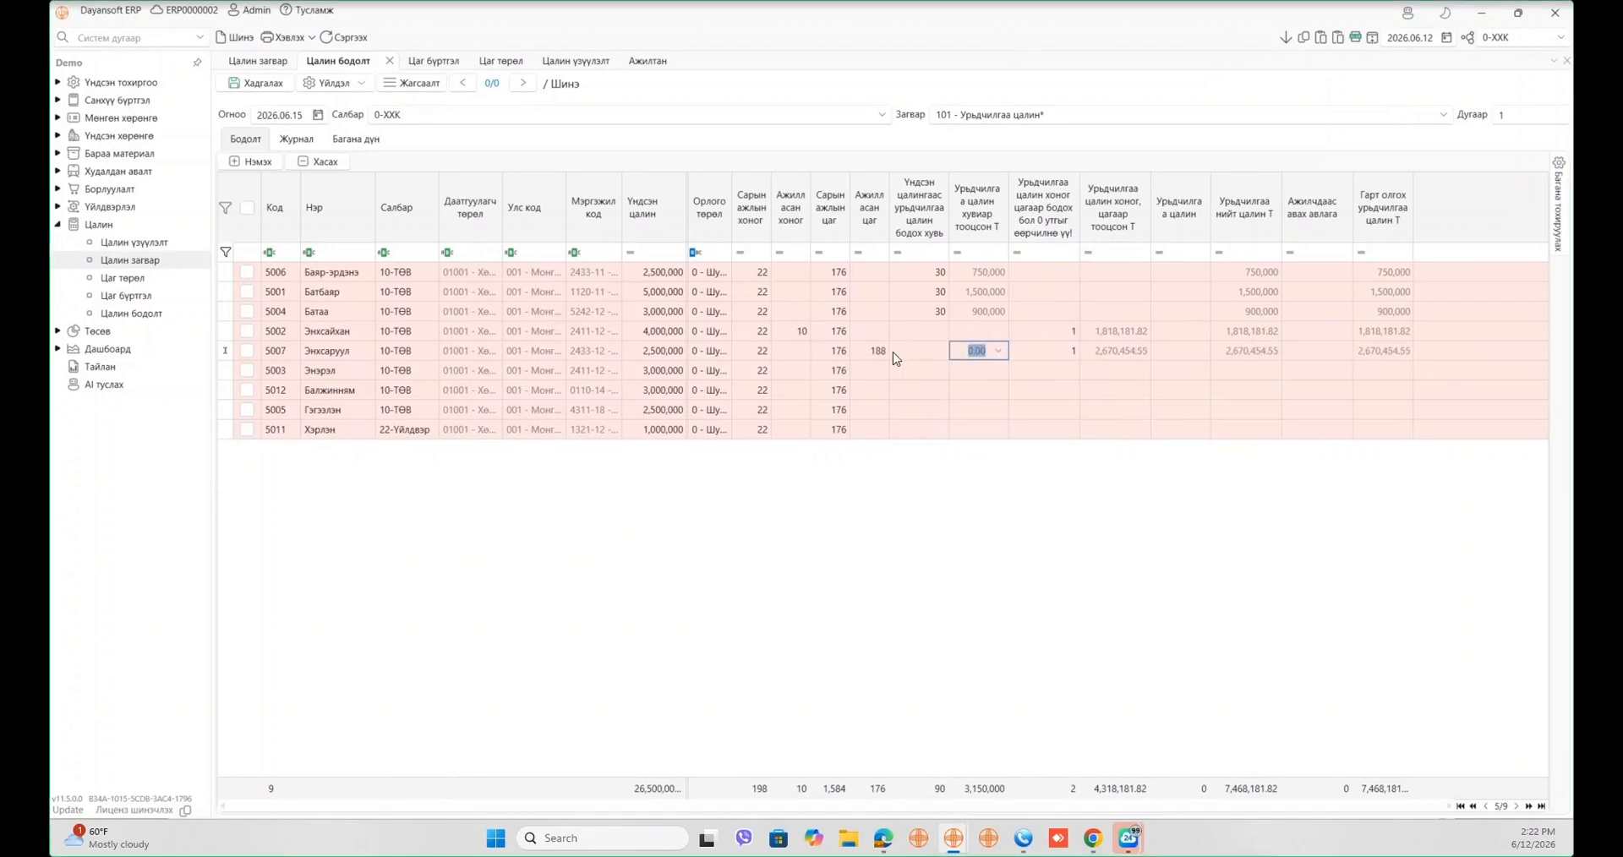
key(shift+Tab)
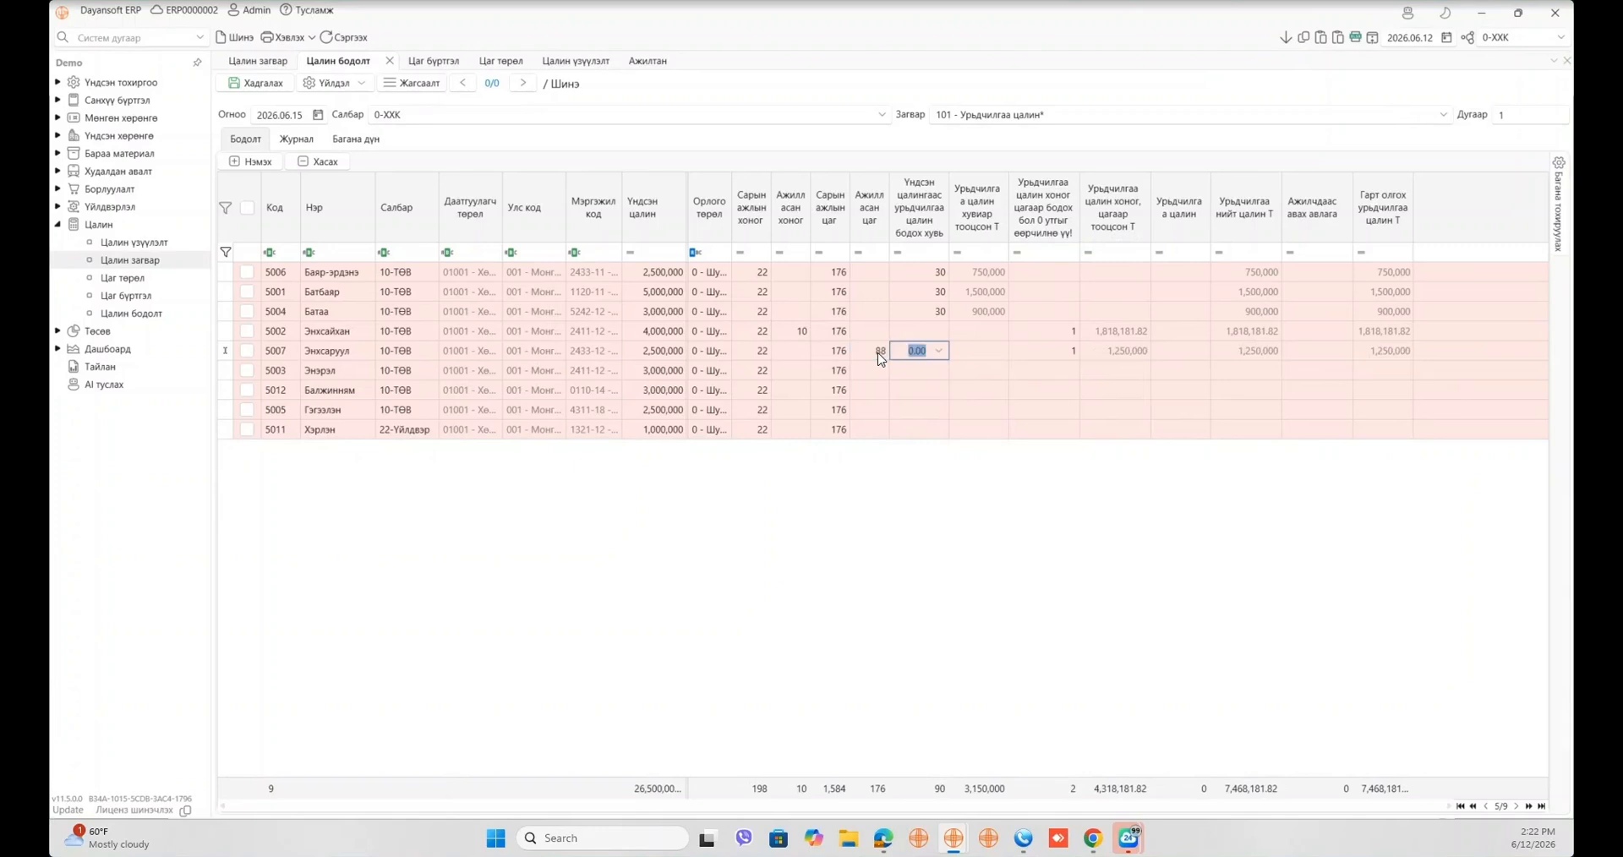
key(BackSpace)
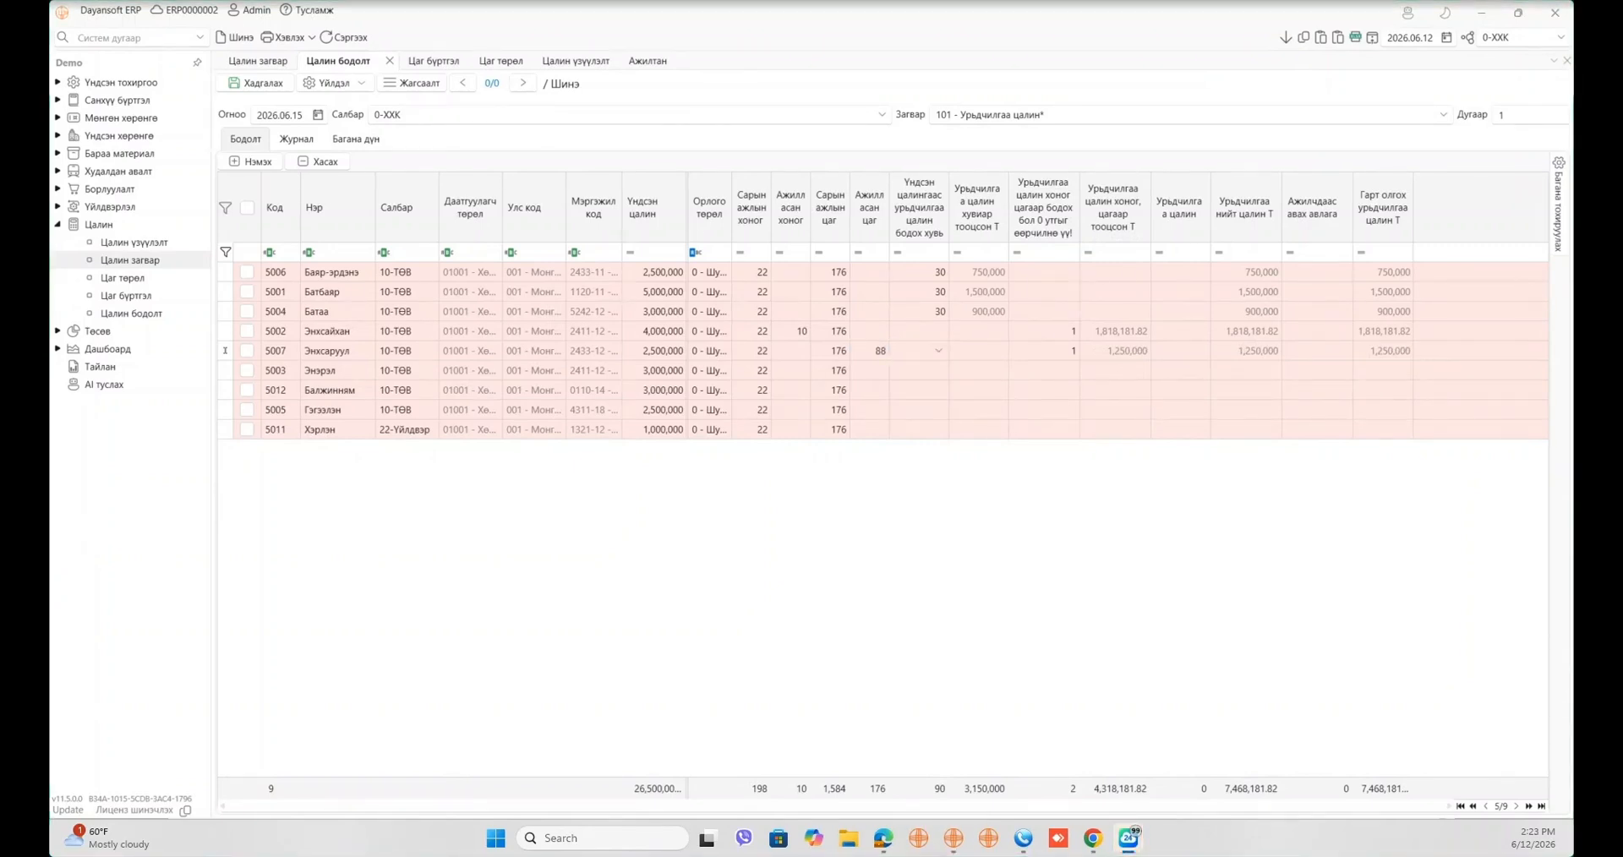
click(1125, 371)
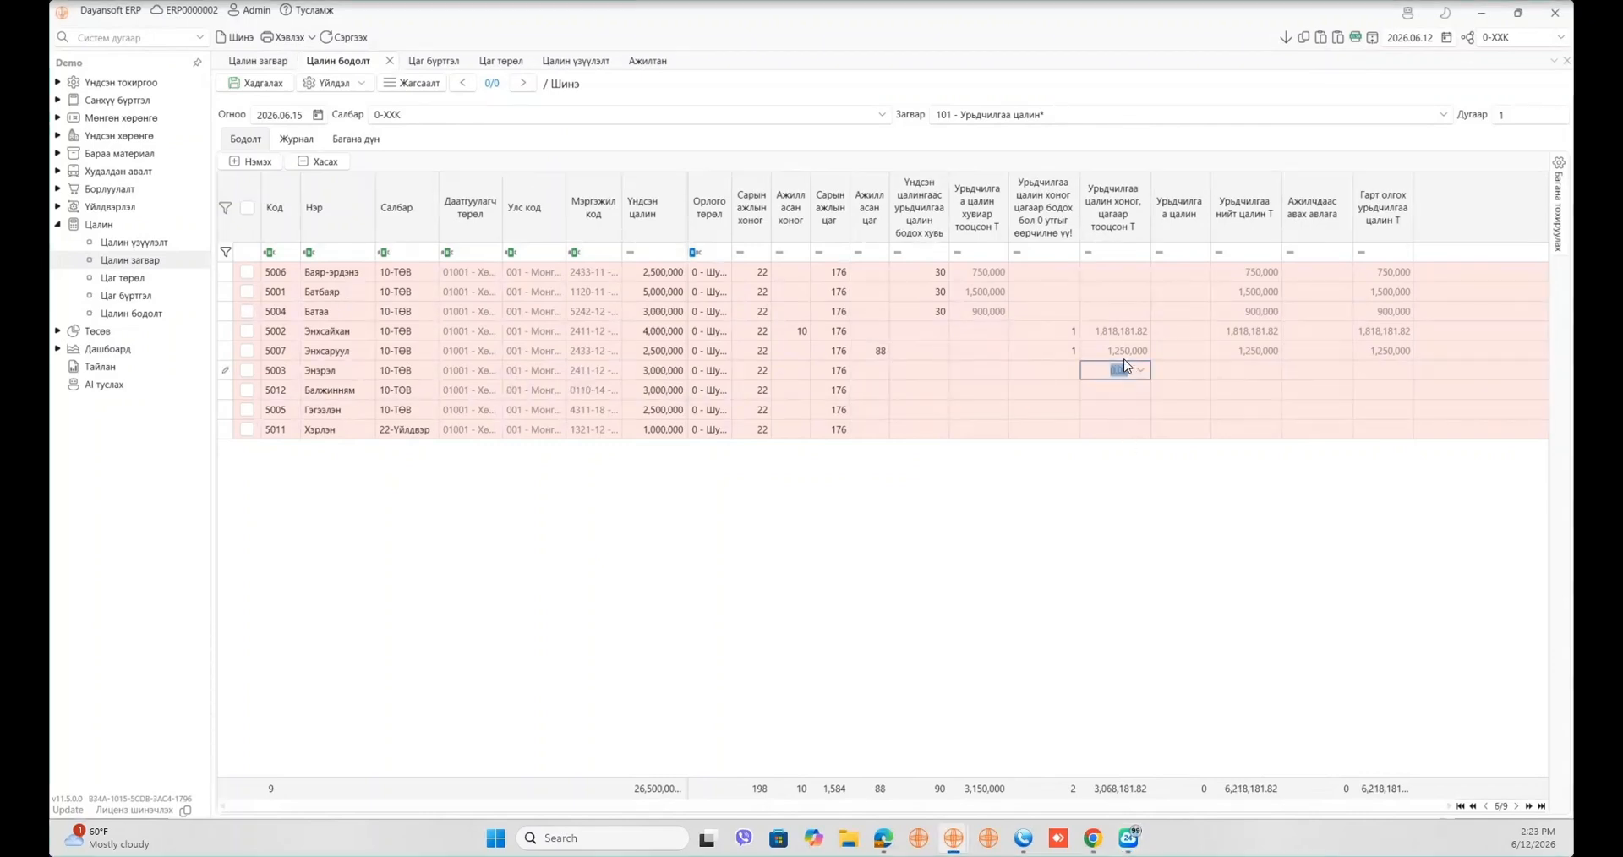
click(1124, 334)
click(1238, 334)
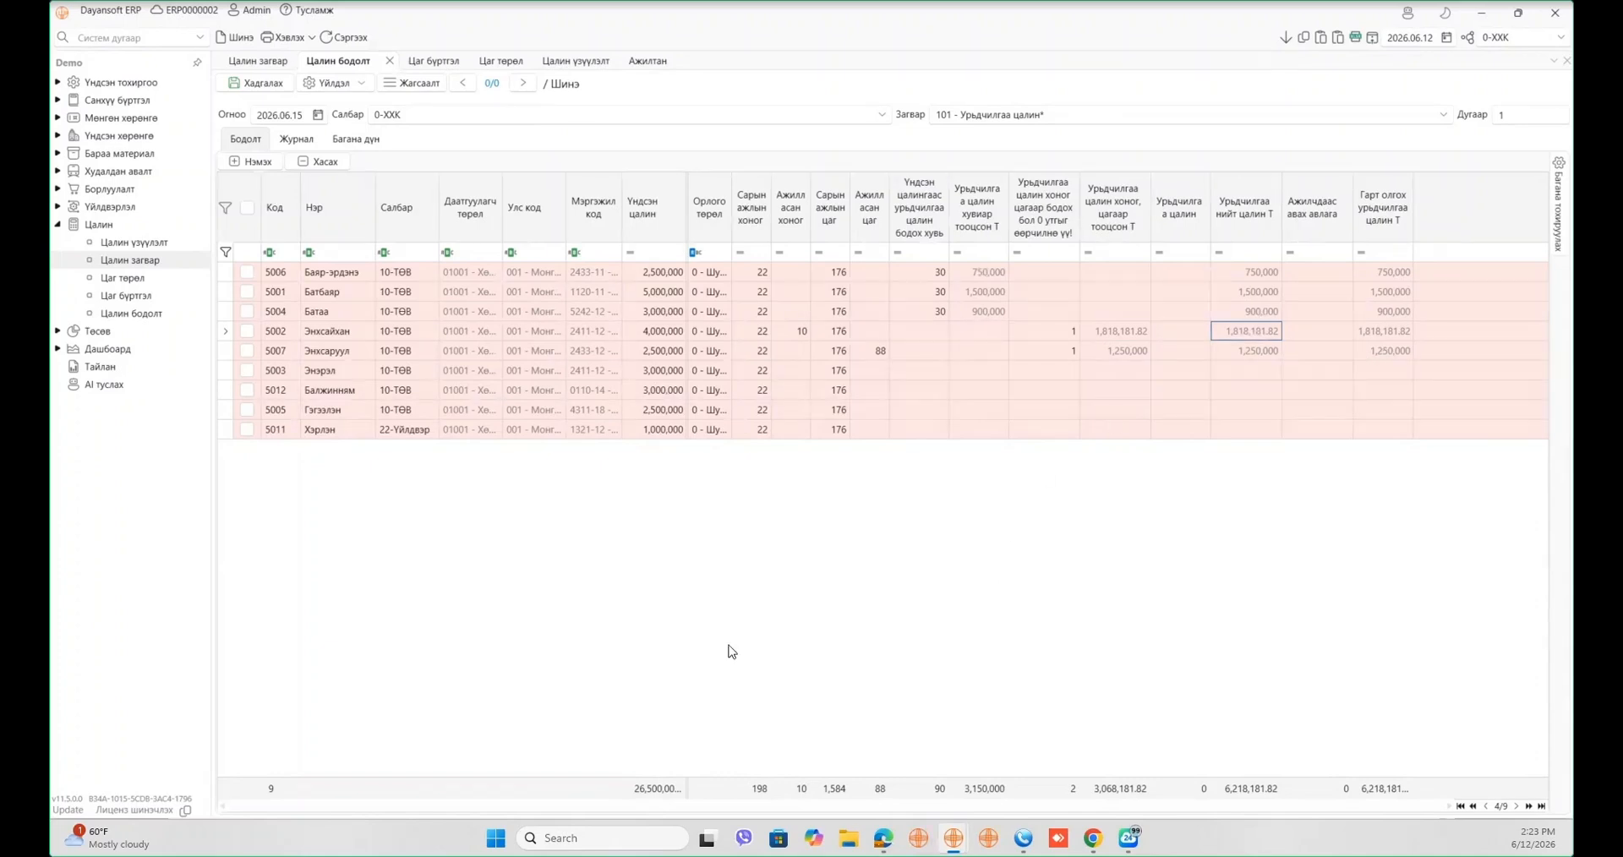
- Give employees 5003, 5012 and 5005 a fixed 1,000,000 advance
click(1192, 372)
text(1000000)
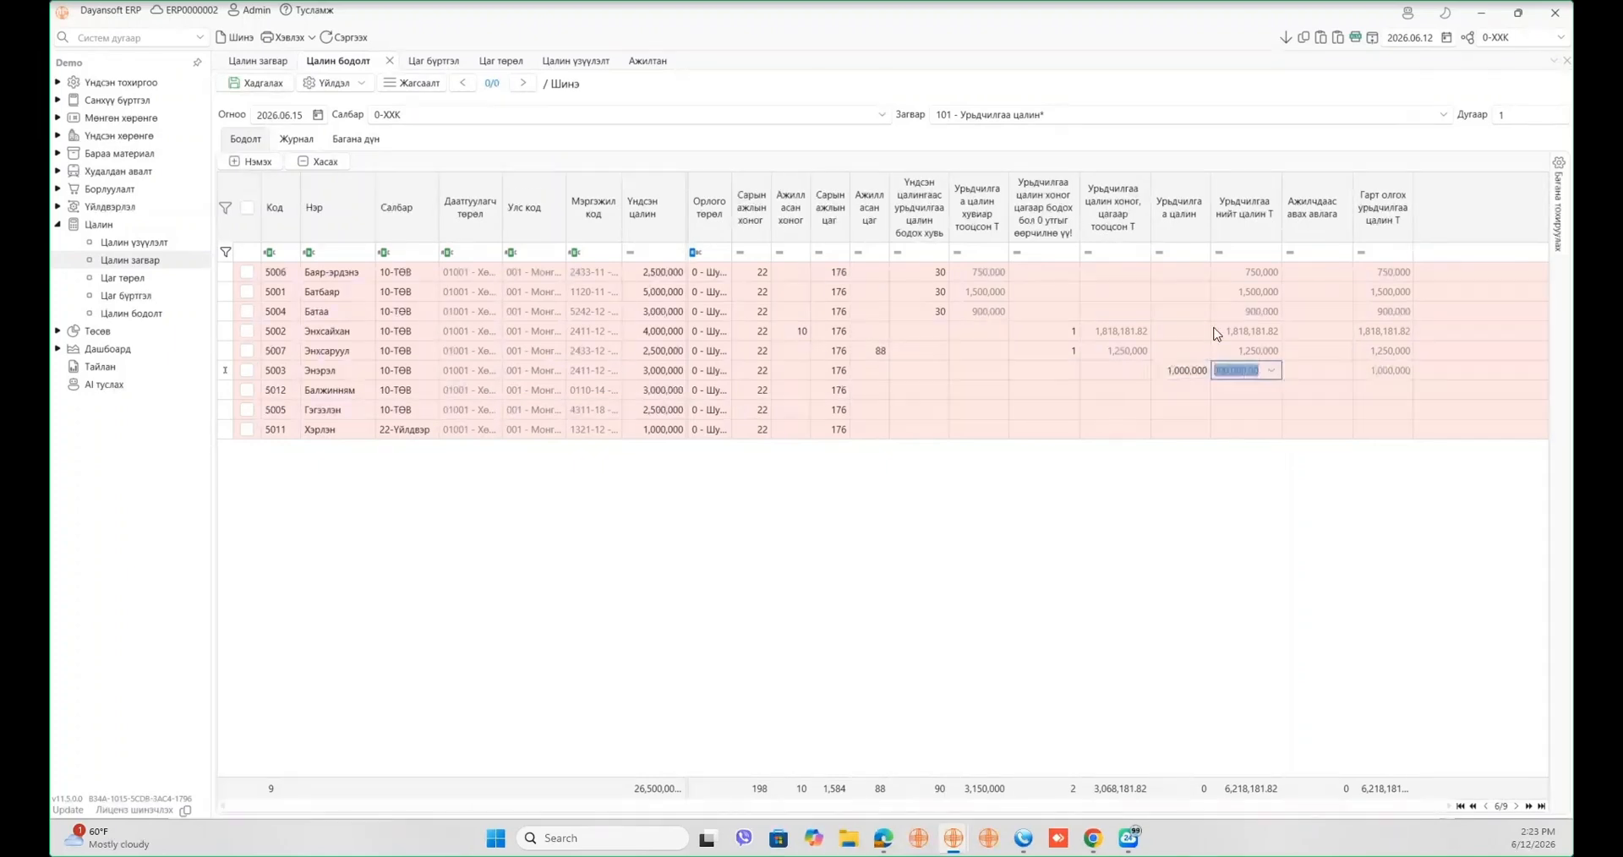
key(Return)
click(1198, 390)
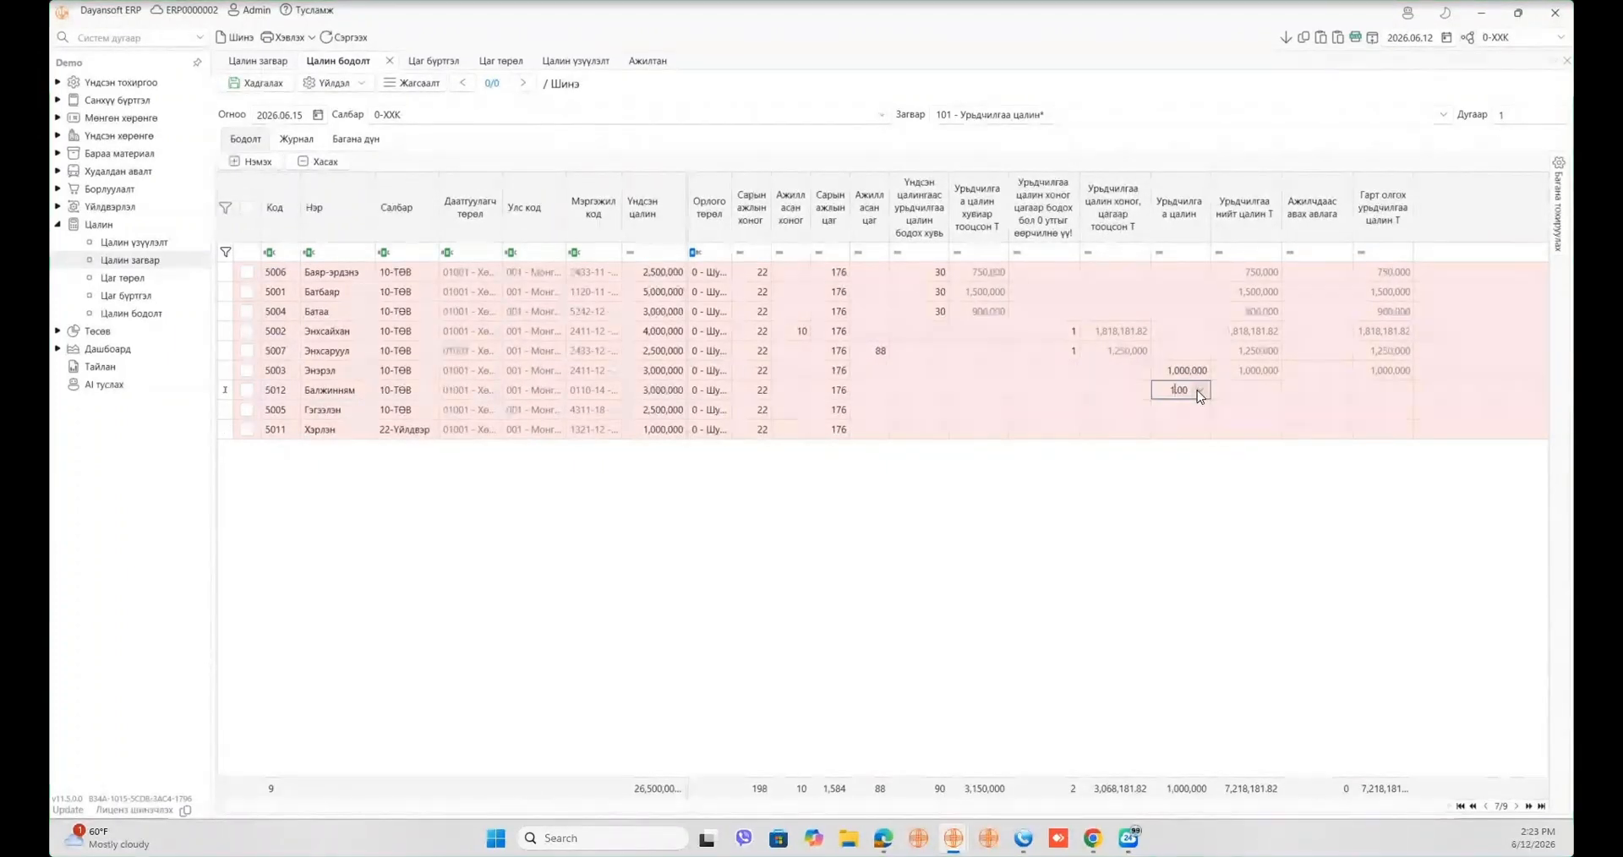
text(1000000)
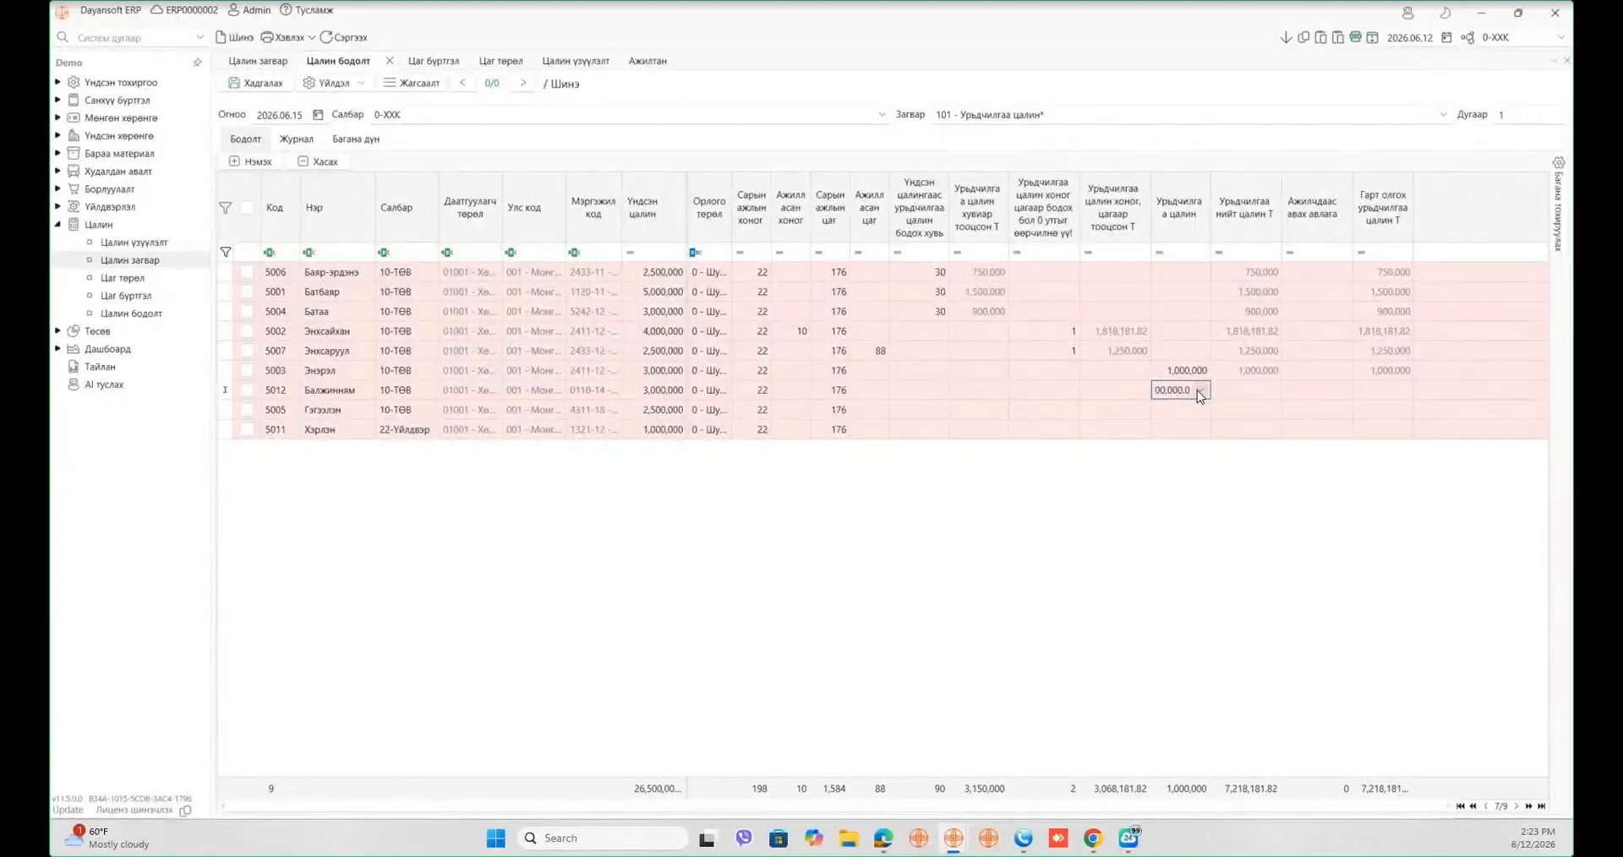
click(1286, 37)
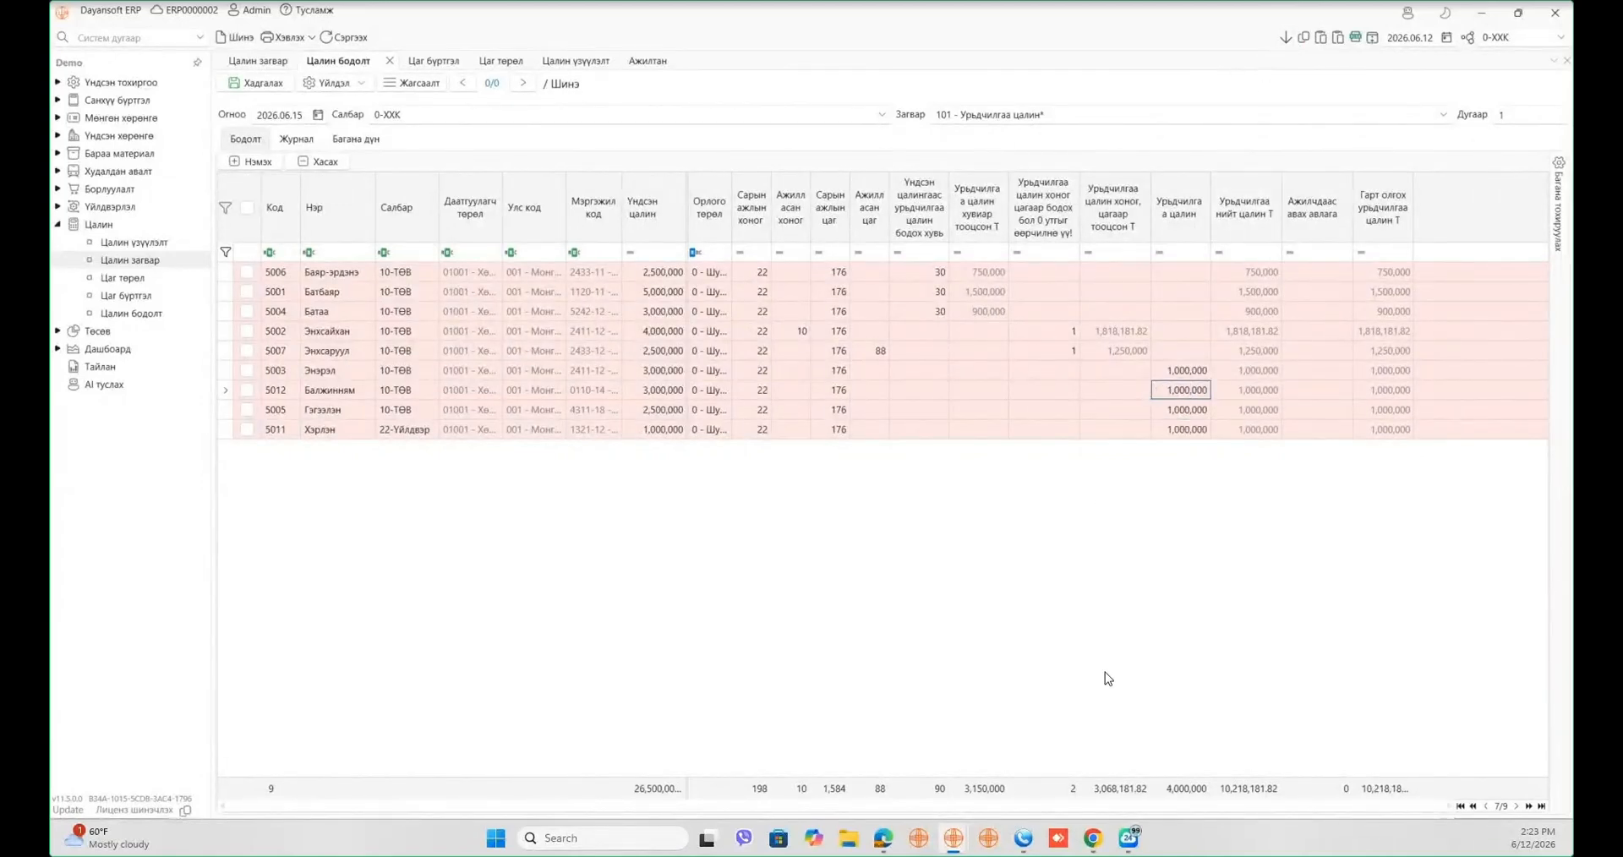
- Replace employee 5011's advance with 500,000 and update the totals
click(1194, 431)
key(Delete)
key(Tab)
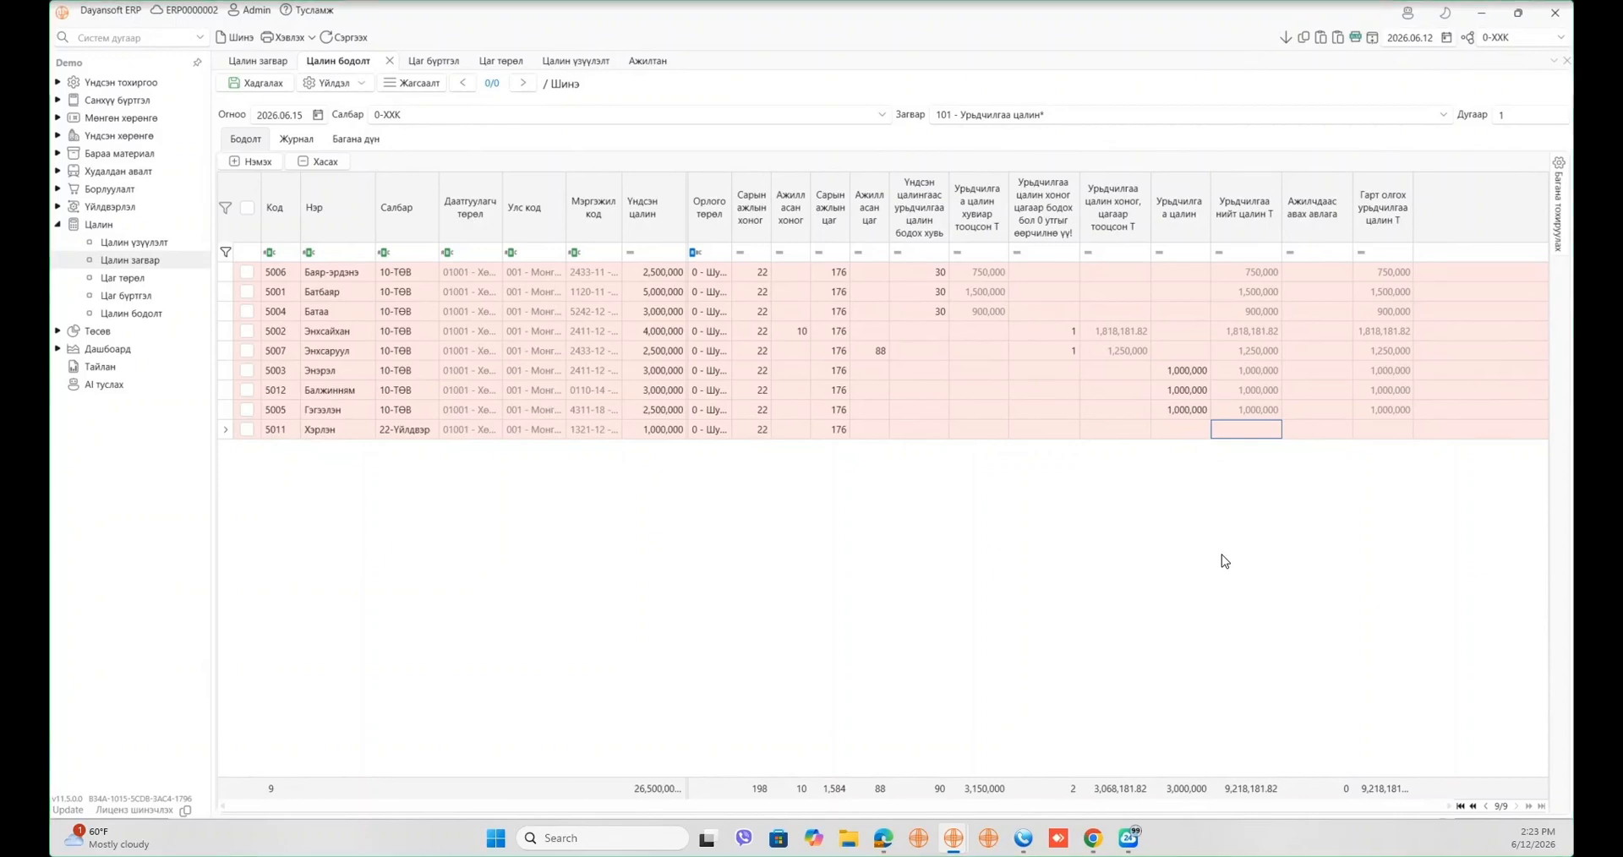
click(1192, 430)
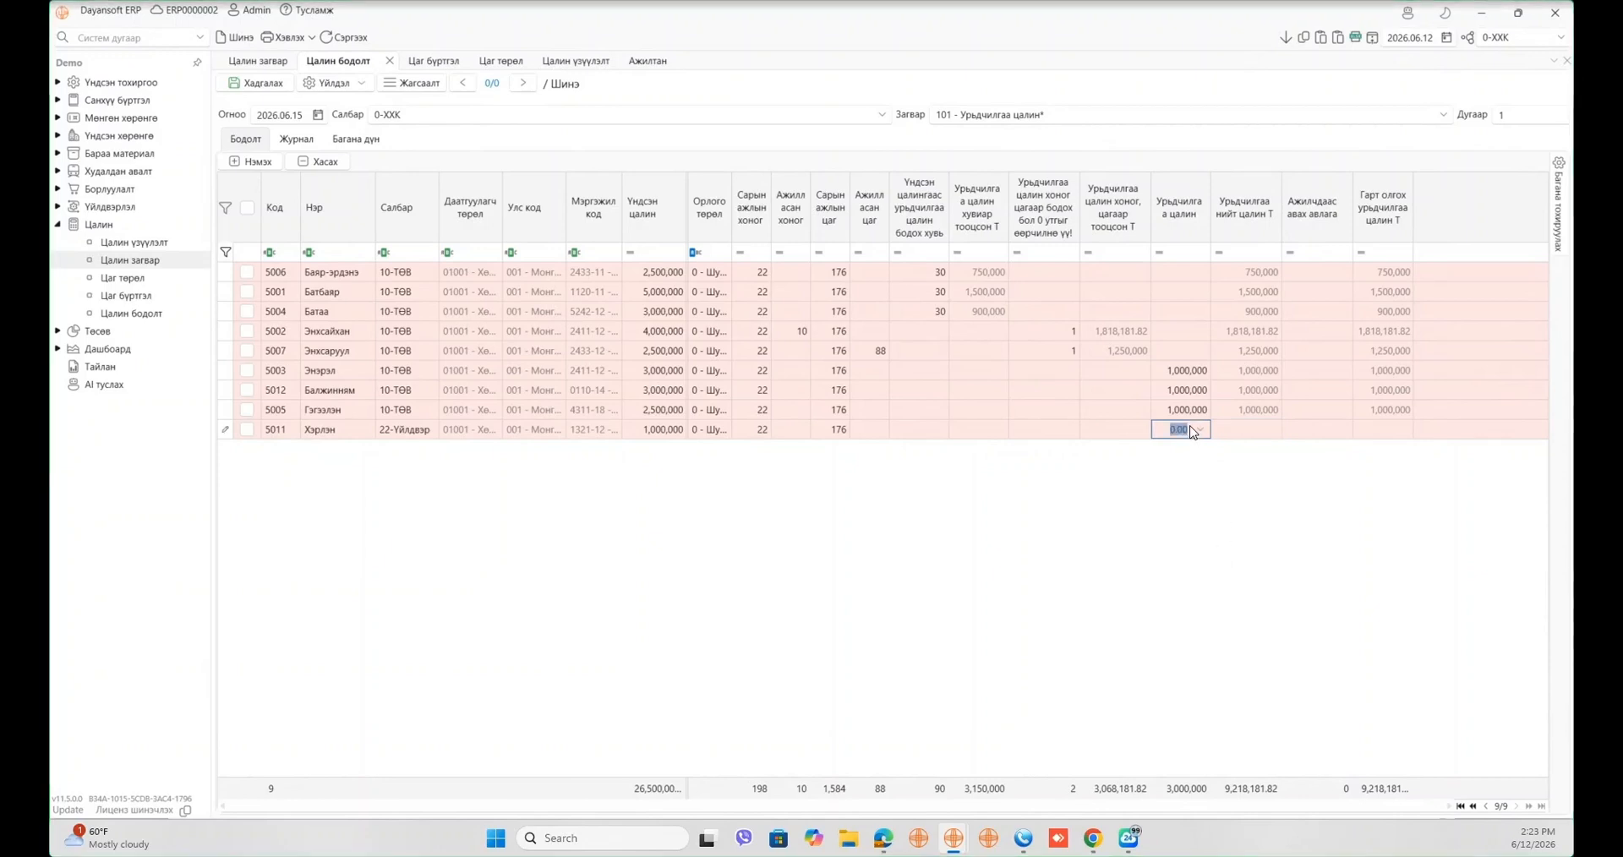
text(5000000)
text(00)
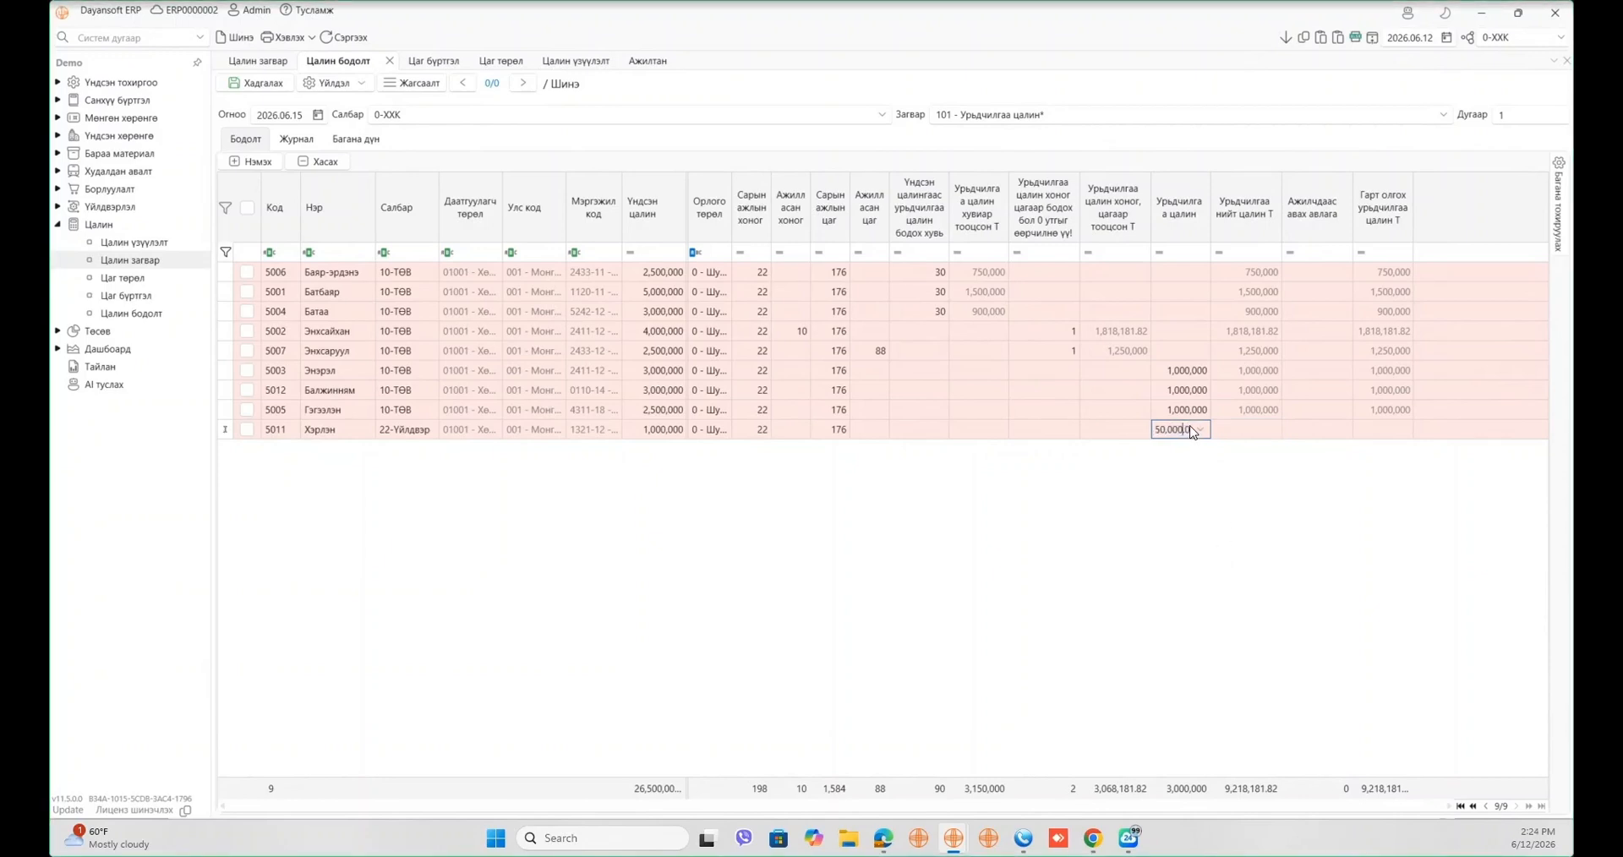
key(Tab)
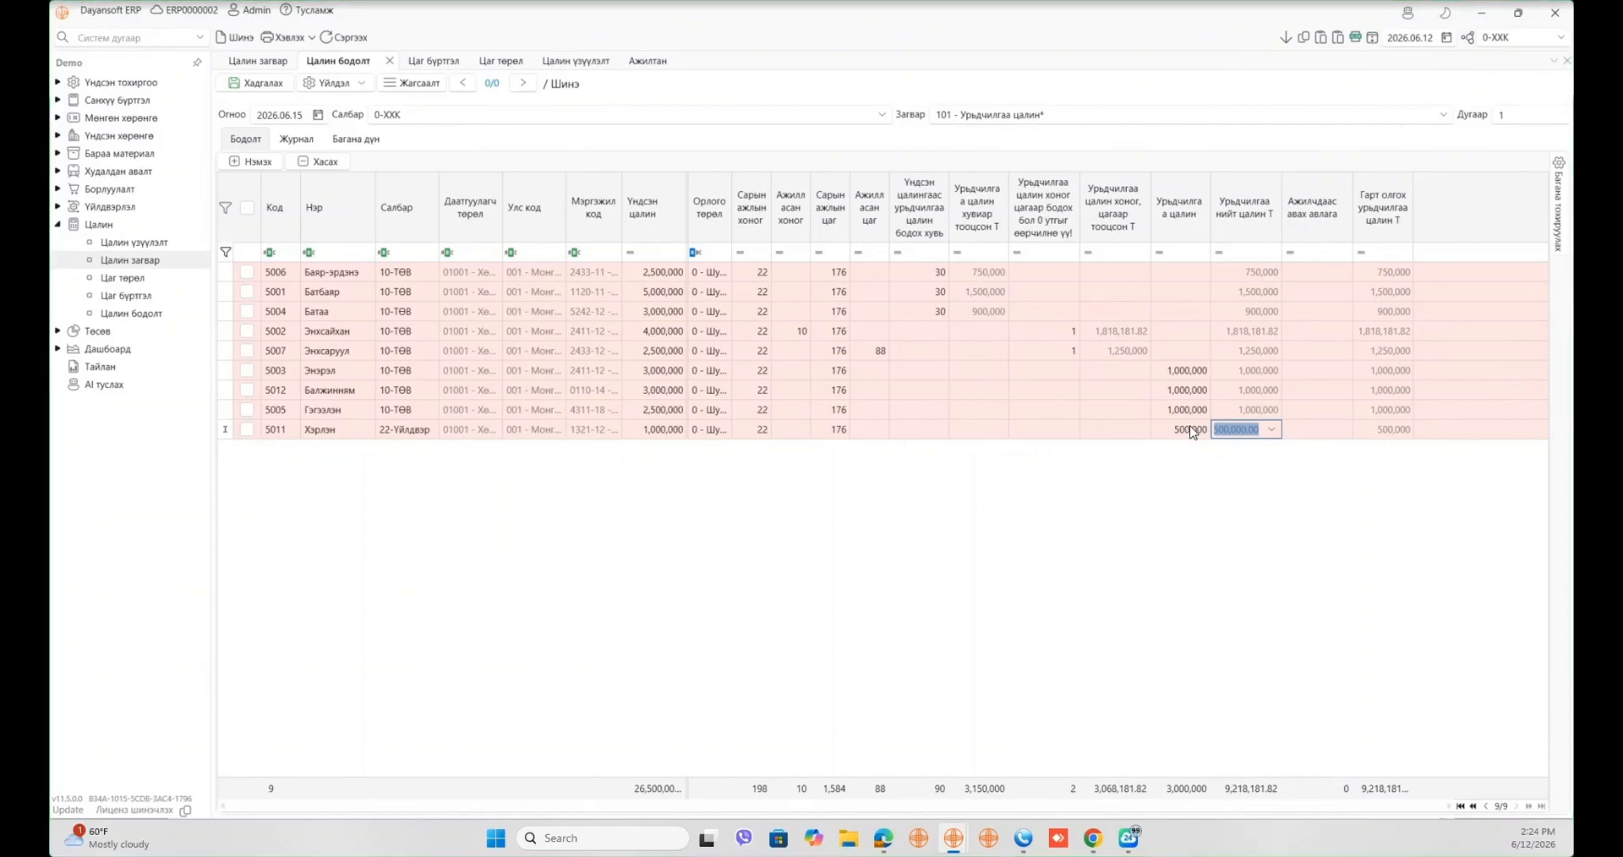
click(1214, 506)
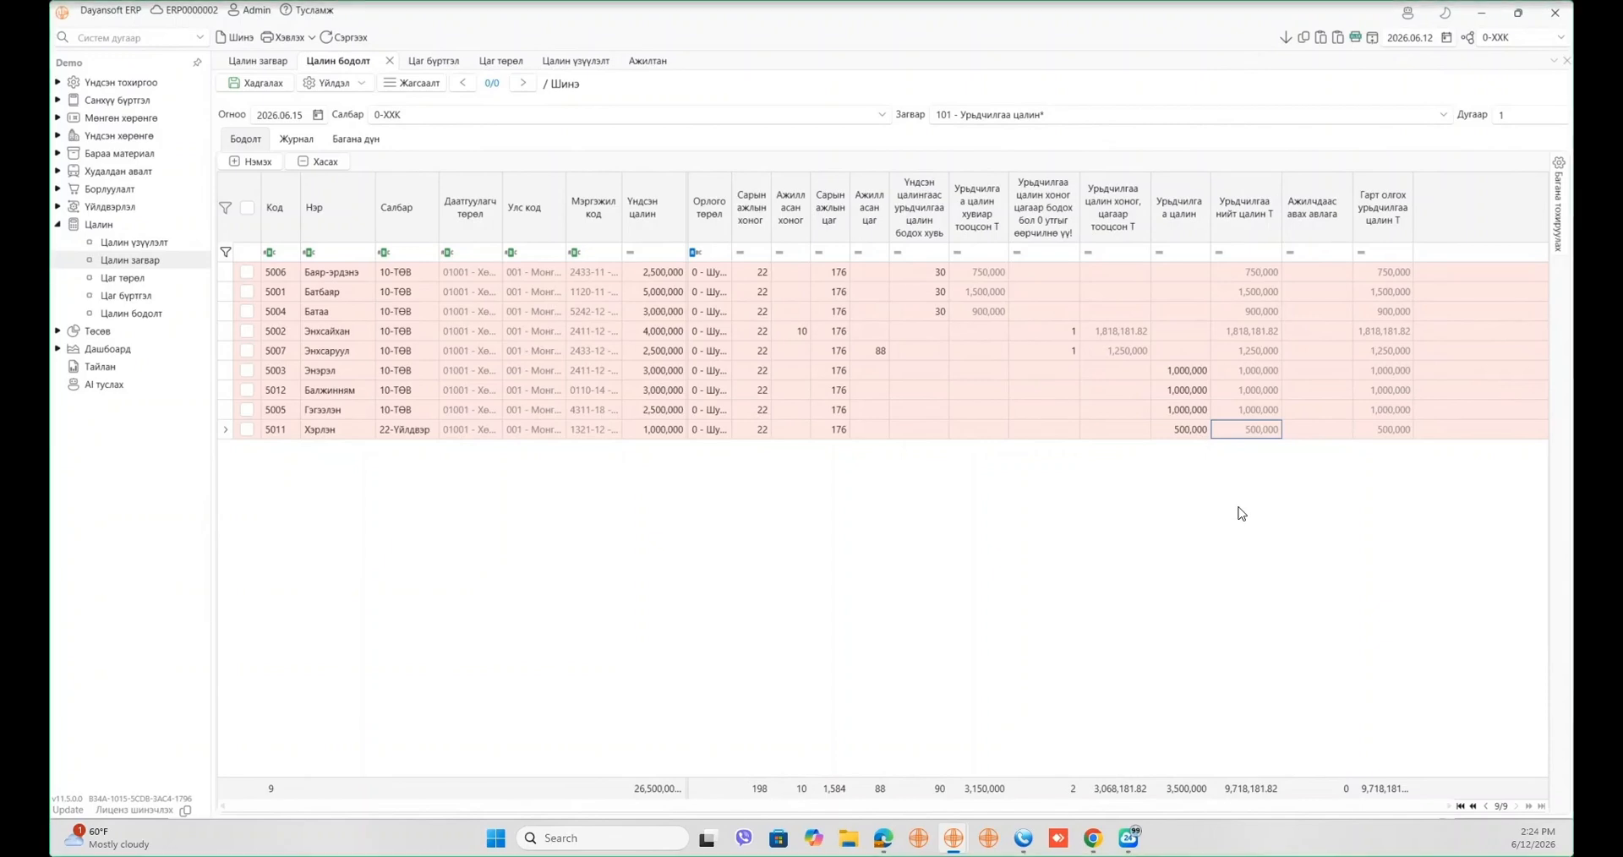
click(1317, 272)
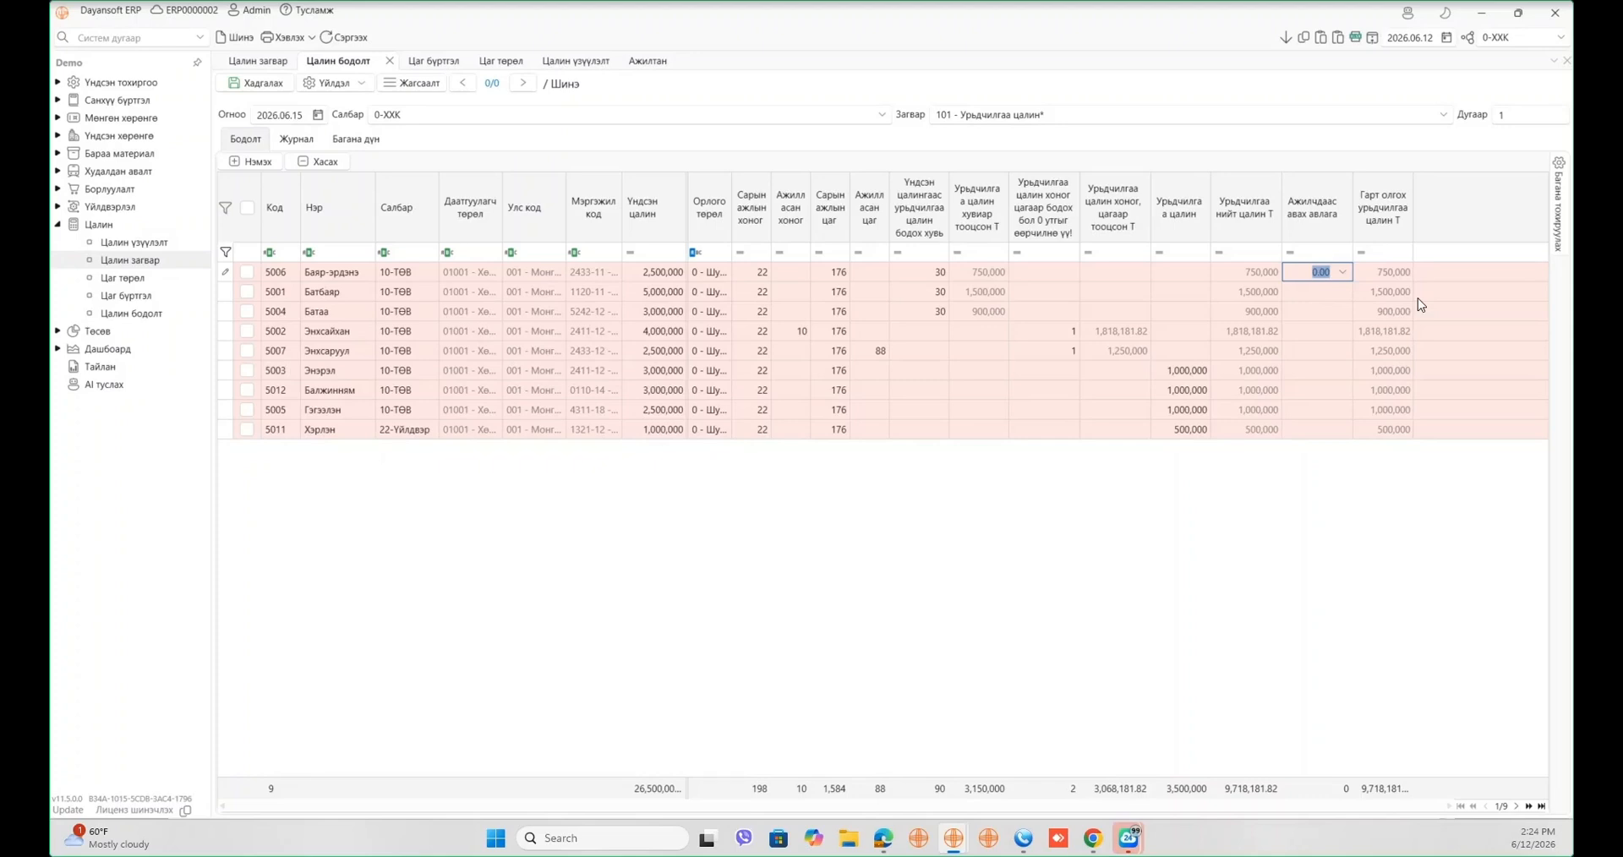
- Enter a 500,000 receivable for employee 5002, cutting net pay to 1,318,181.82
click(1327, 333)
key(Tab)
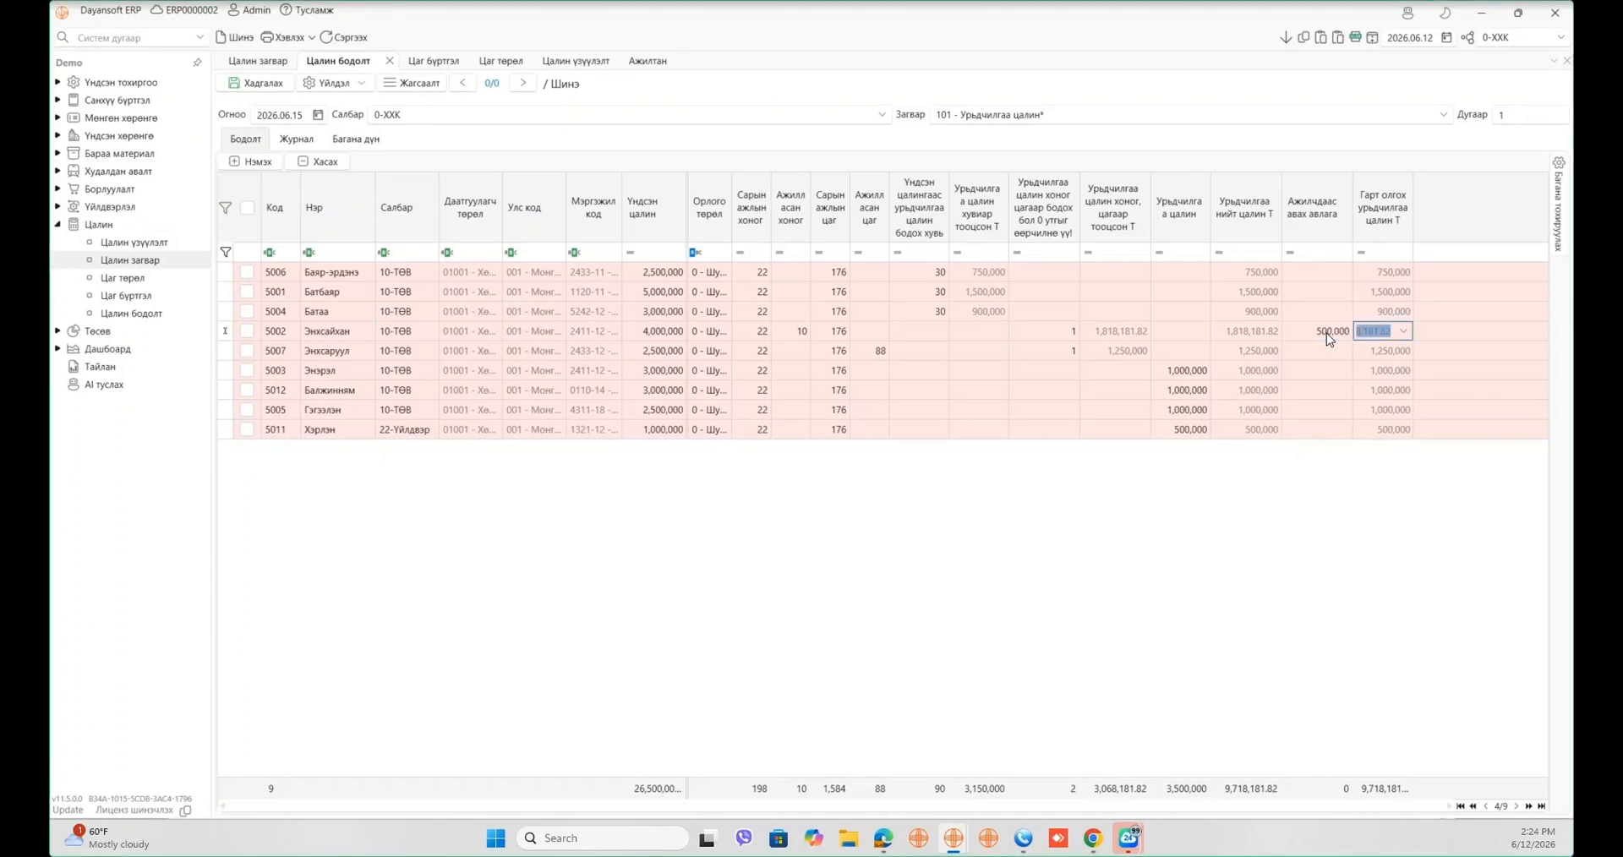
click(1372, 605)
- Save the calculation as document 781, accept the date warning, and view its Журнал
click(251, 92)
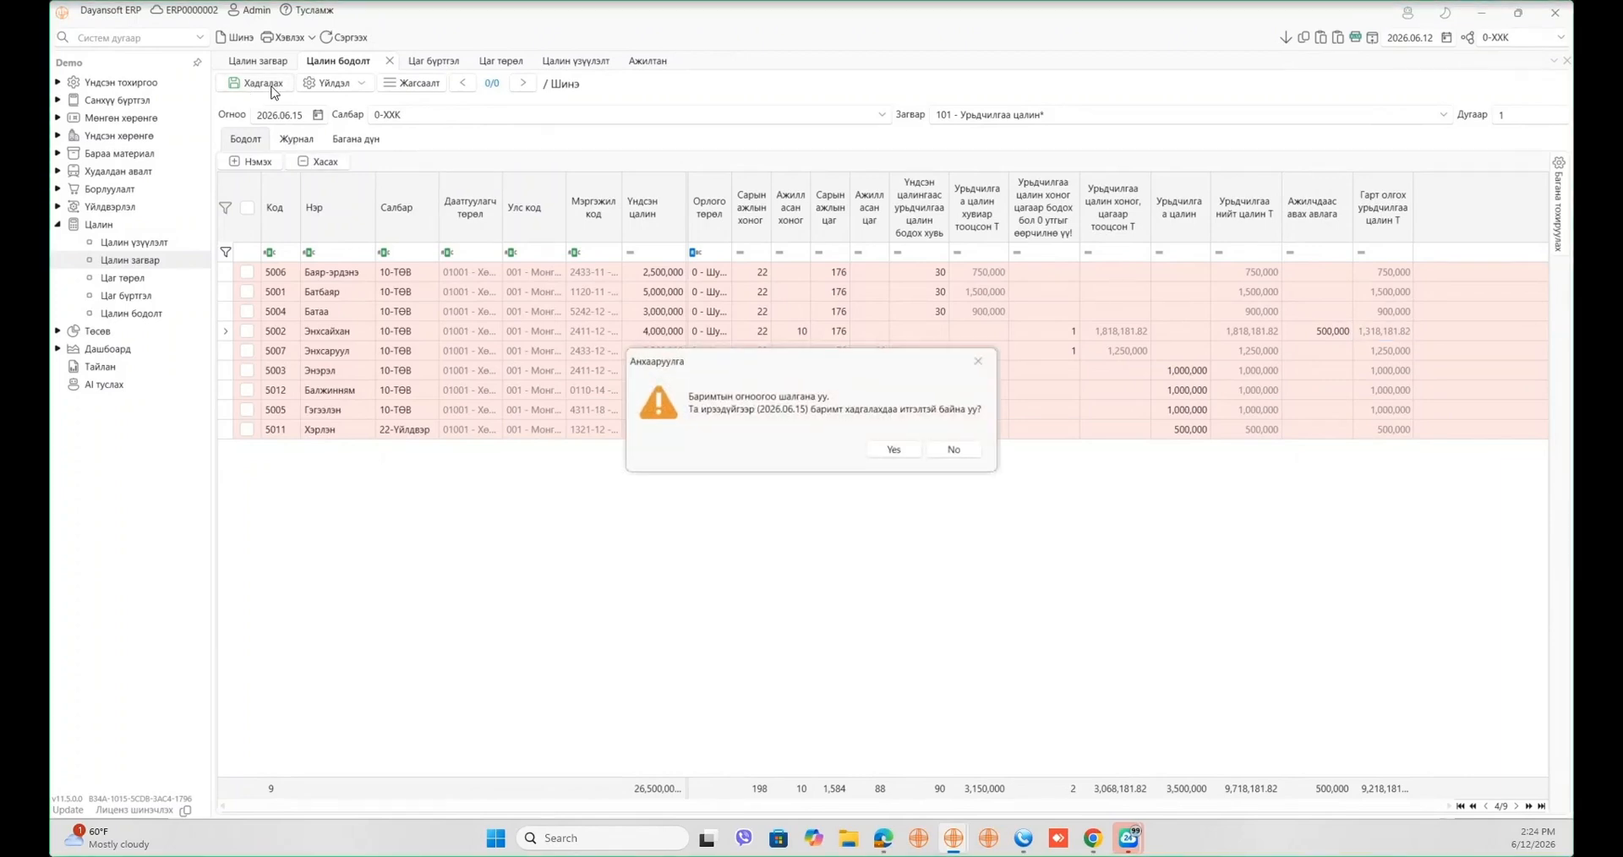
click(888, 451)
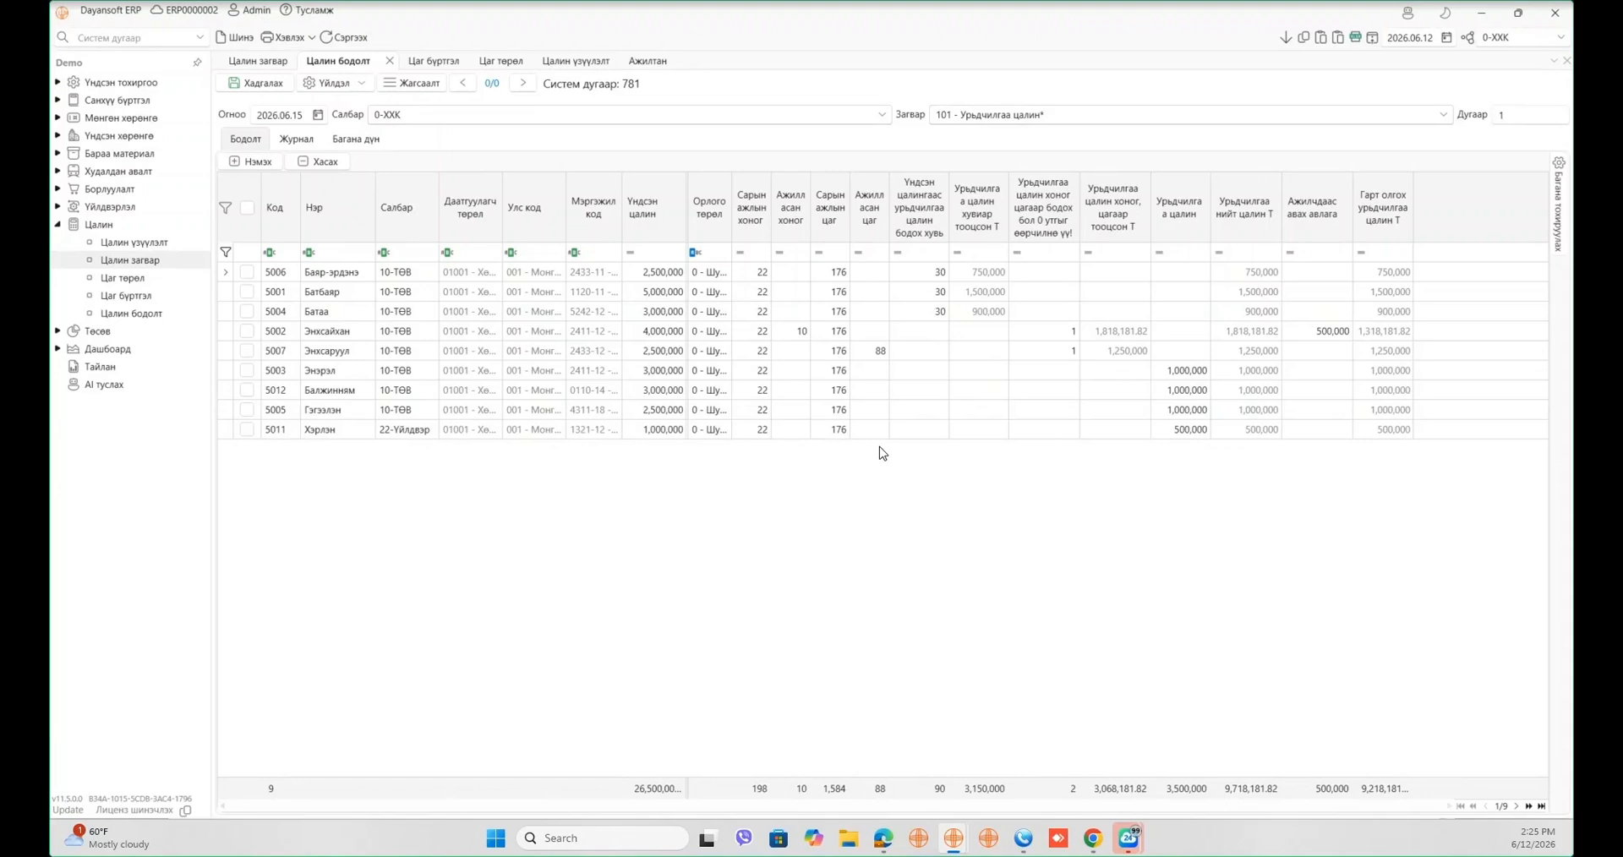
click(300, 142)
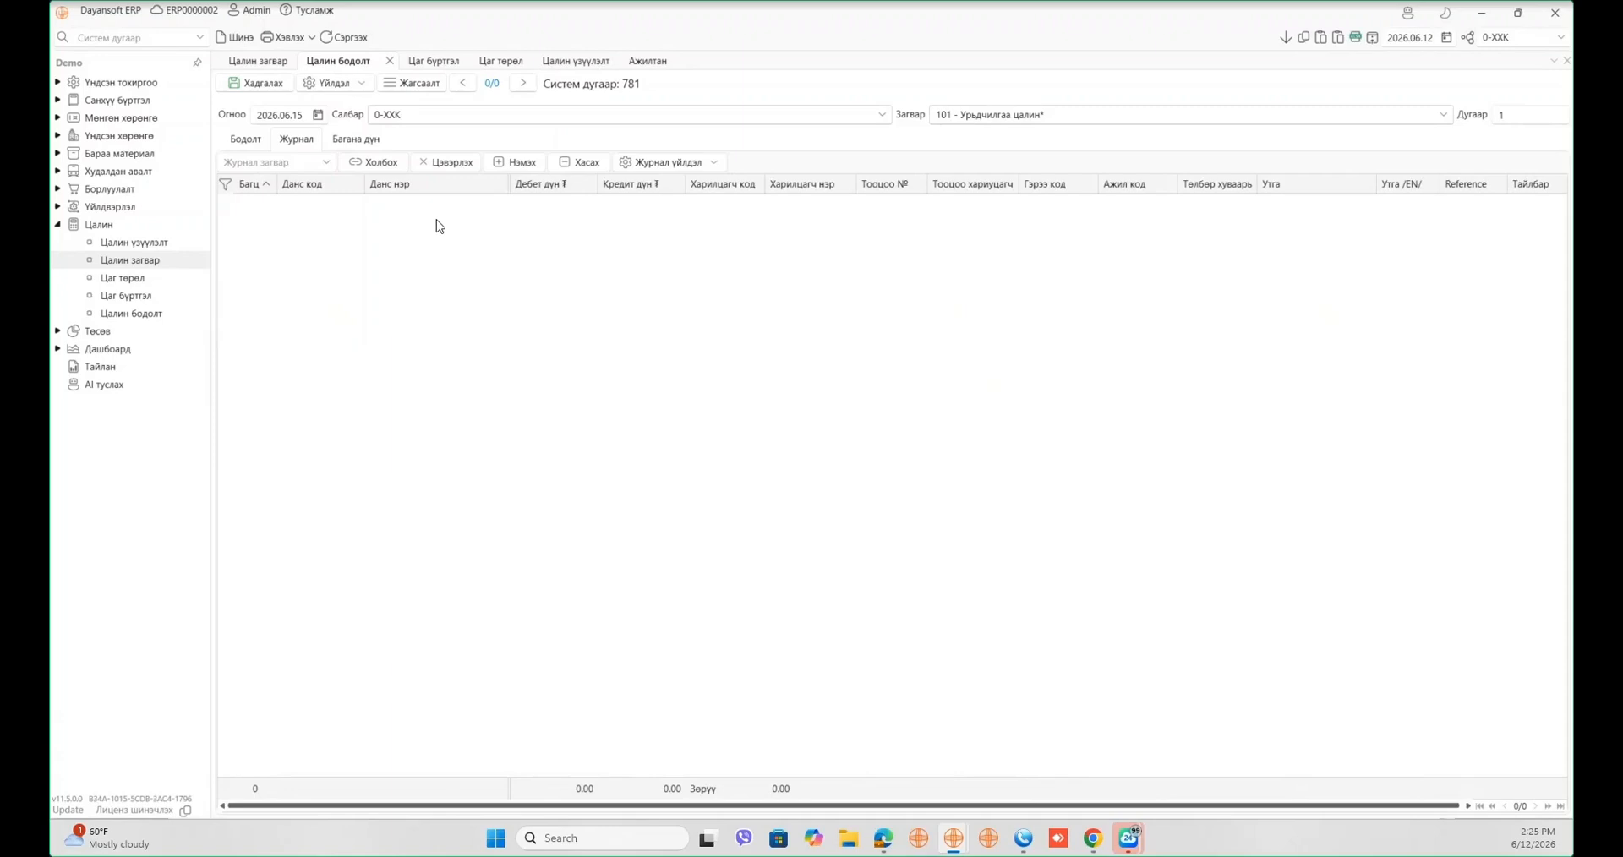
- Generate the journal from template 101 and check the 9,218,181.82 and 500,000 lines
click(326, 163)
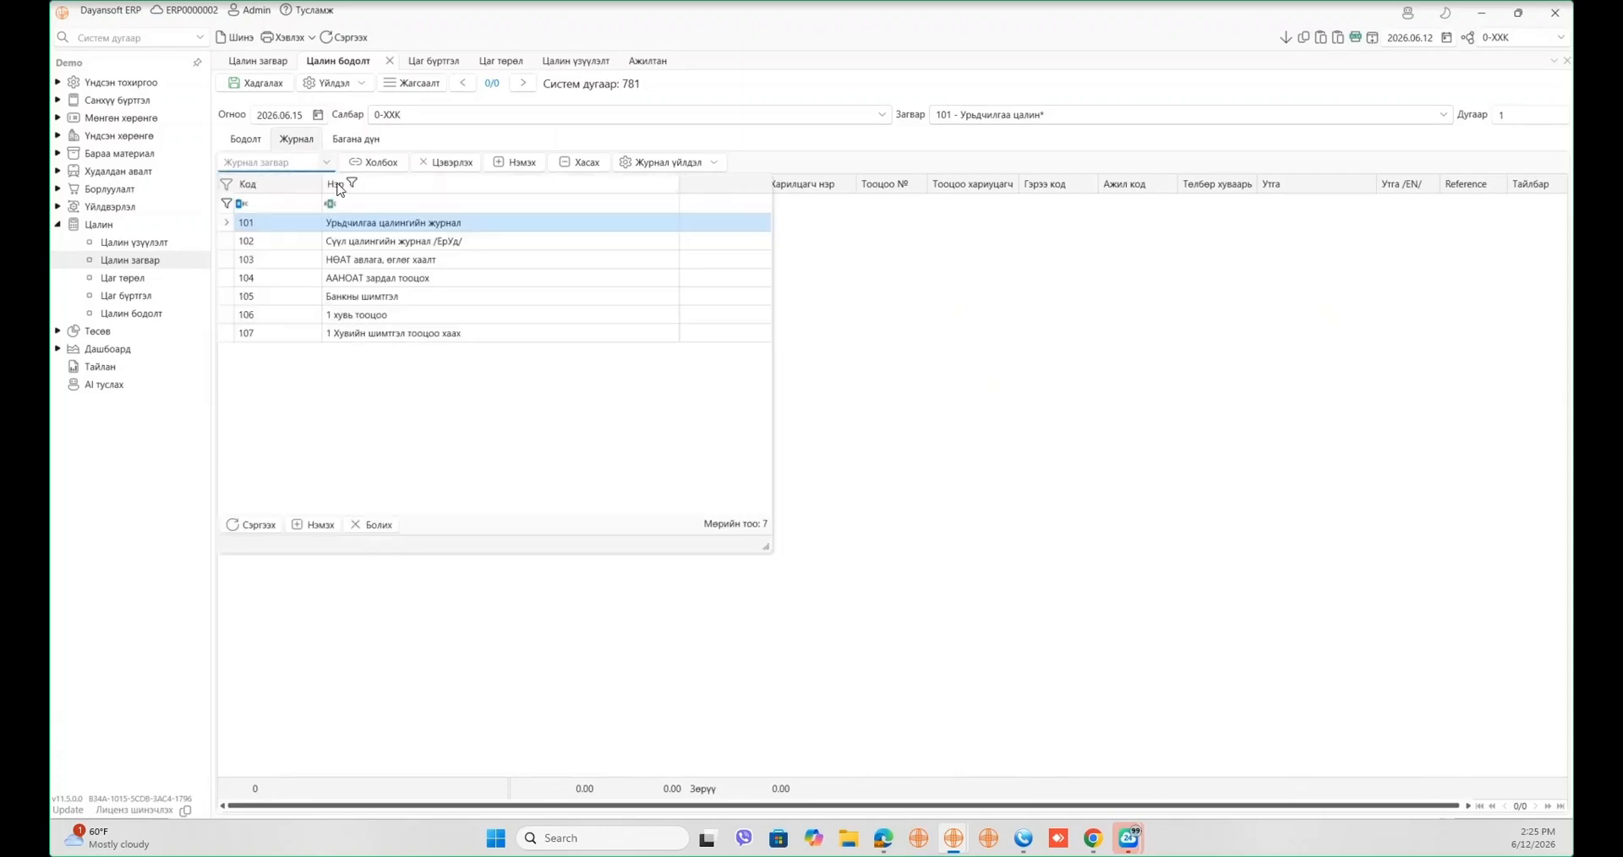
click(378, 223)
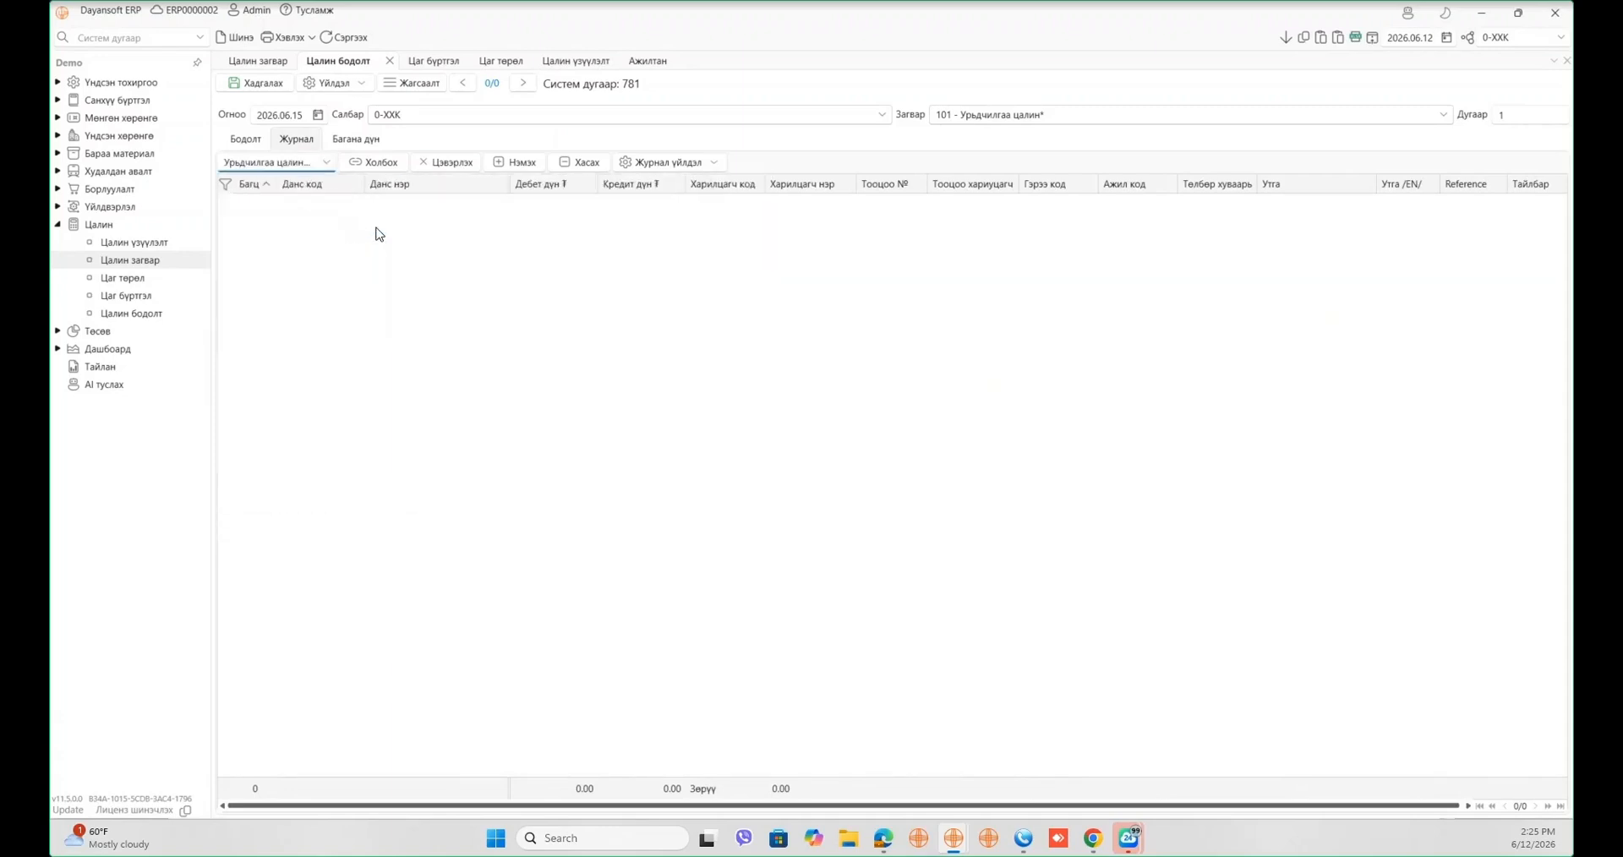
click(377, 163)
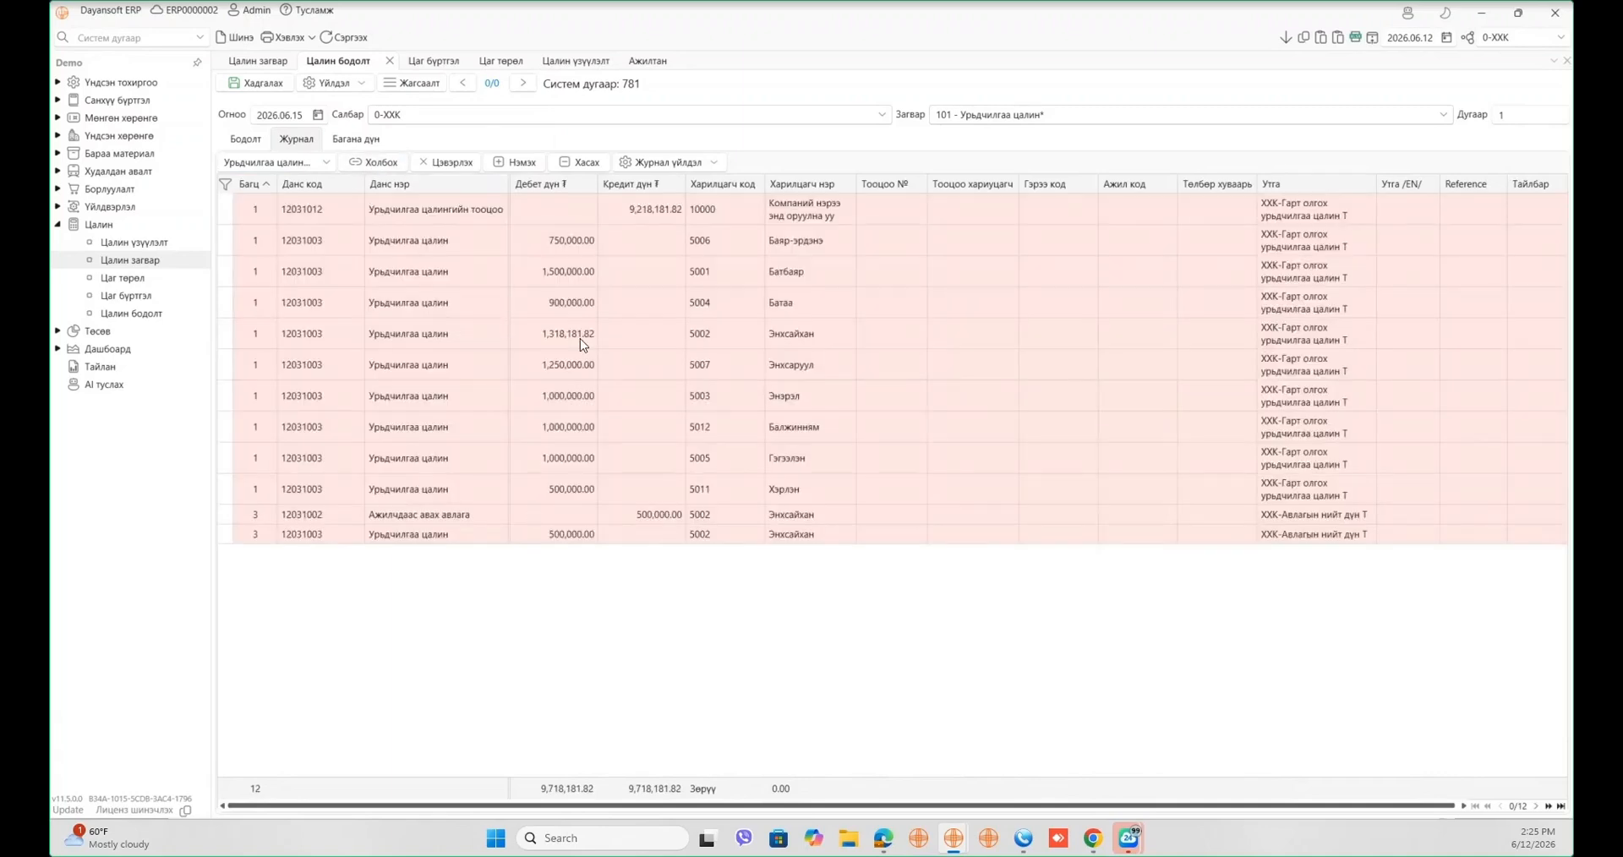
click(649, 218)
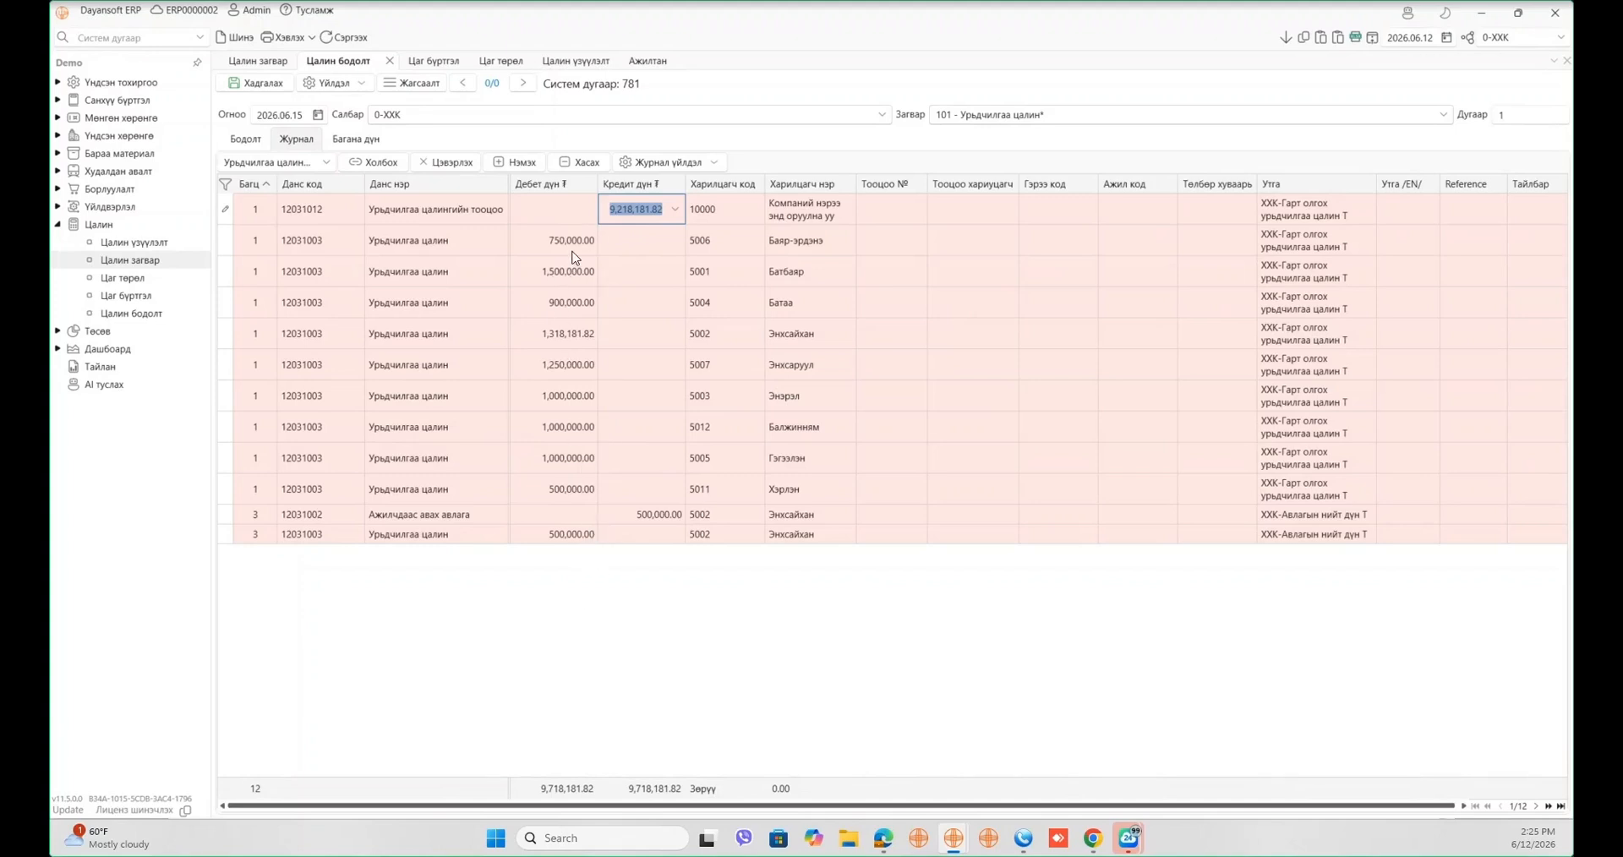
click(602, 597)
click(644, 517)
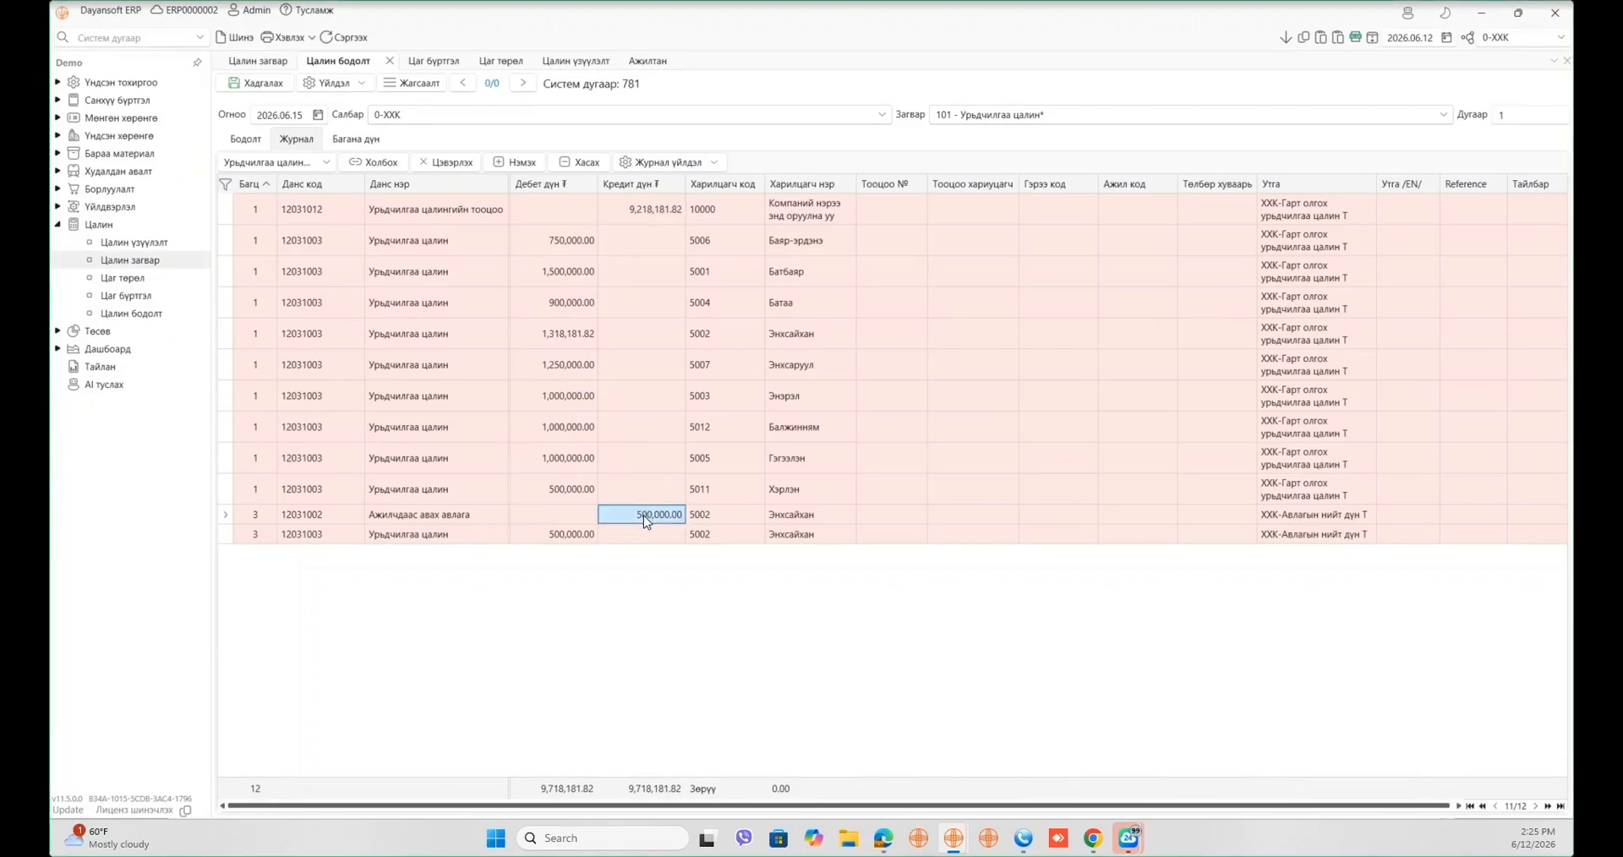
click(553, 536)
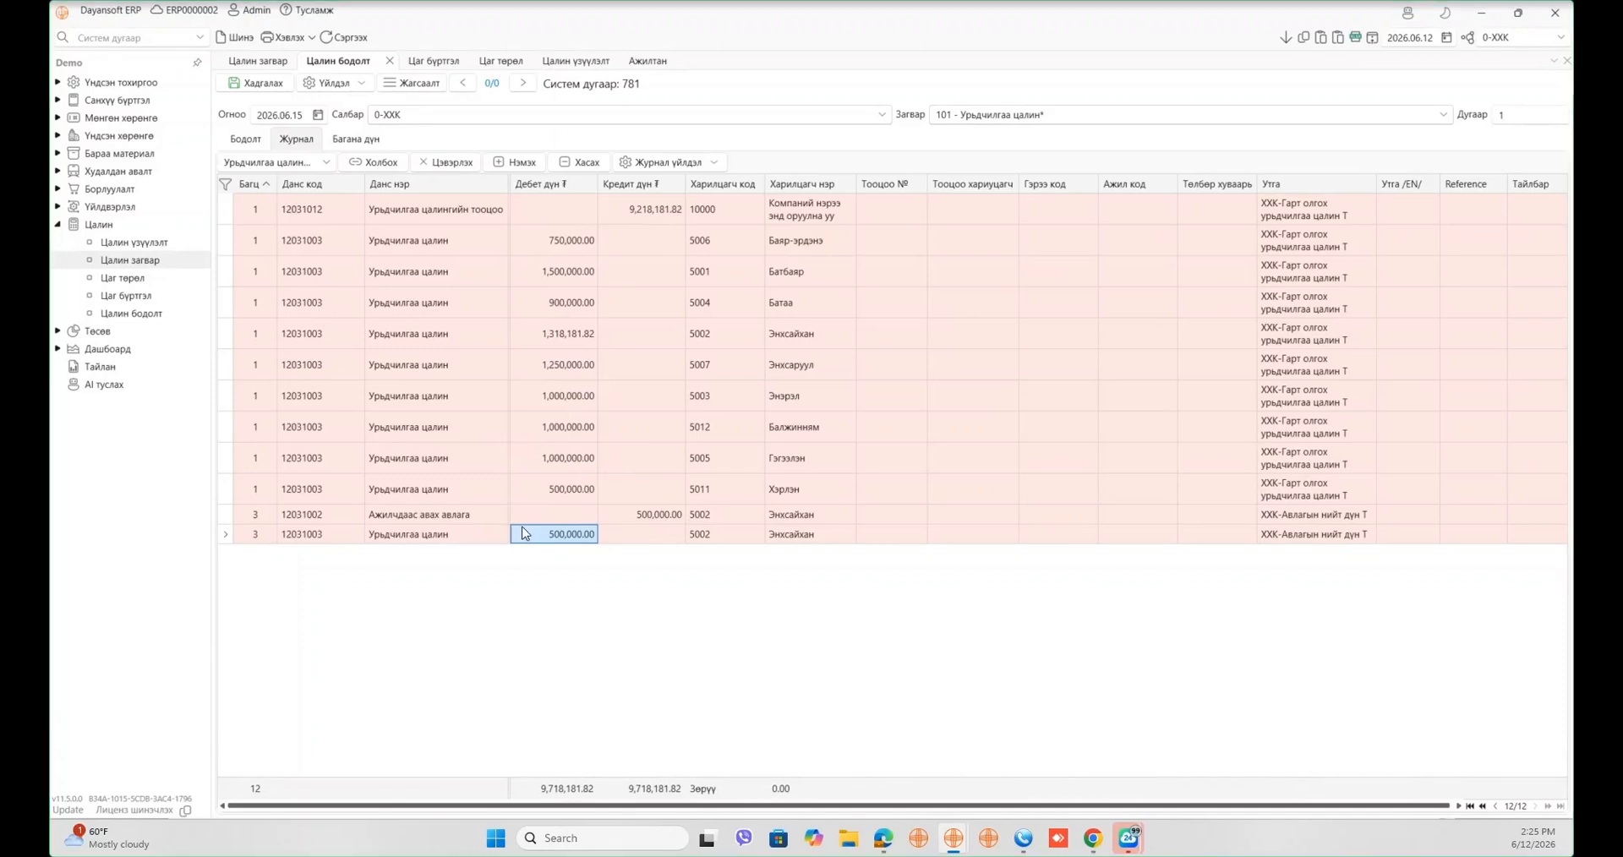
double_click(653, 214)
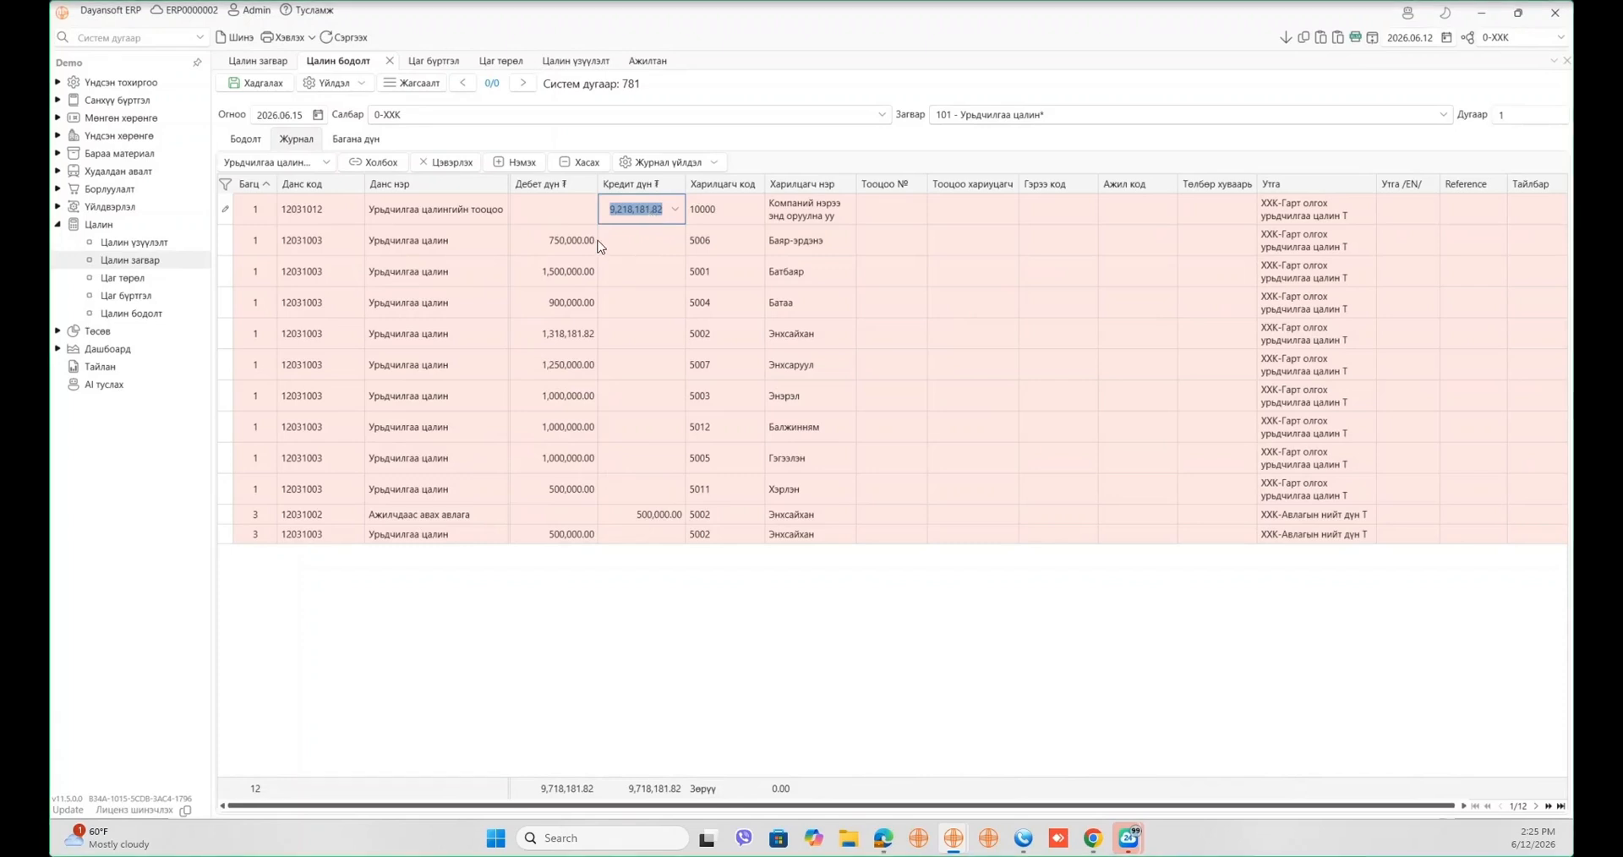
double_click(565, 240)
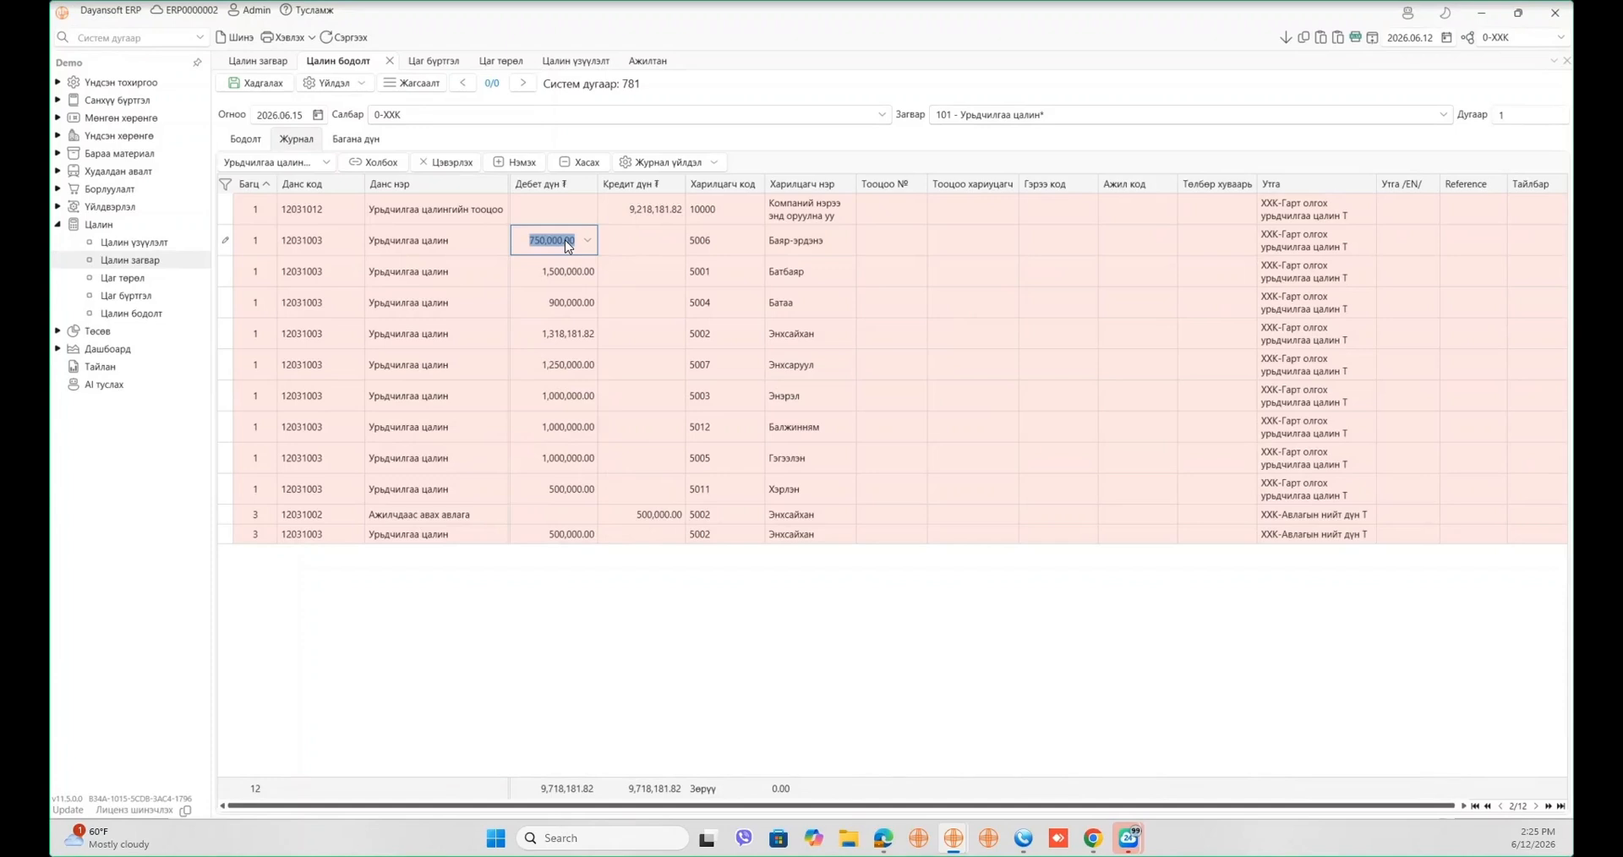
double_click(661, 515)
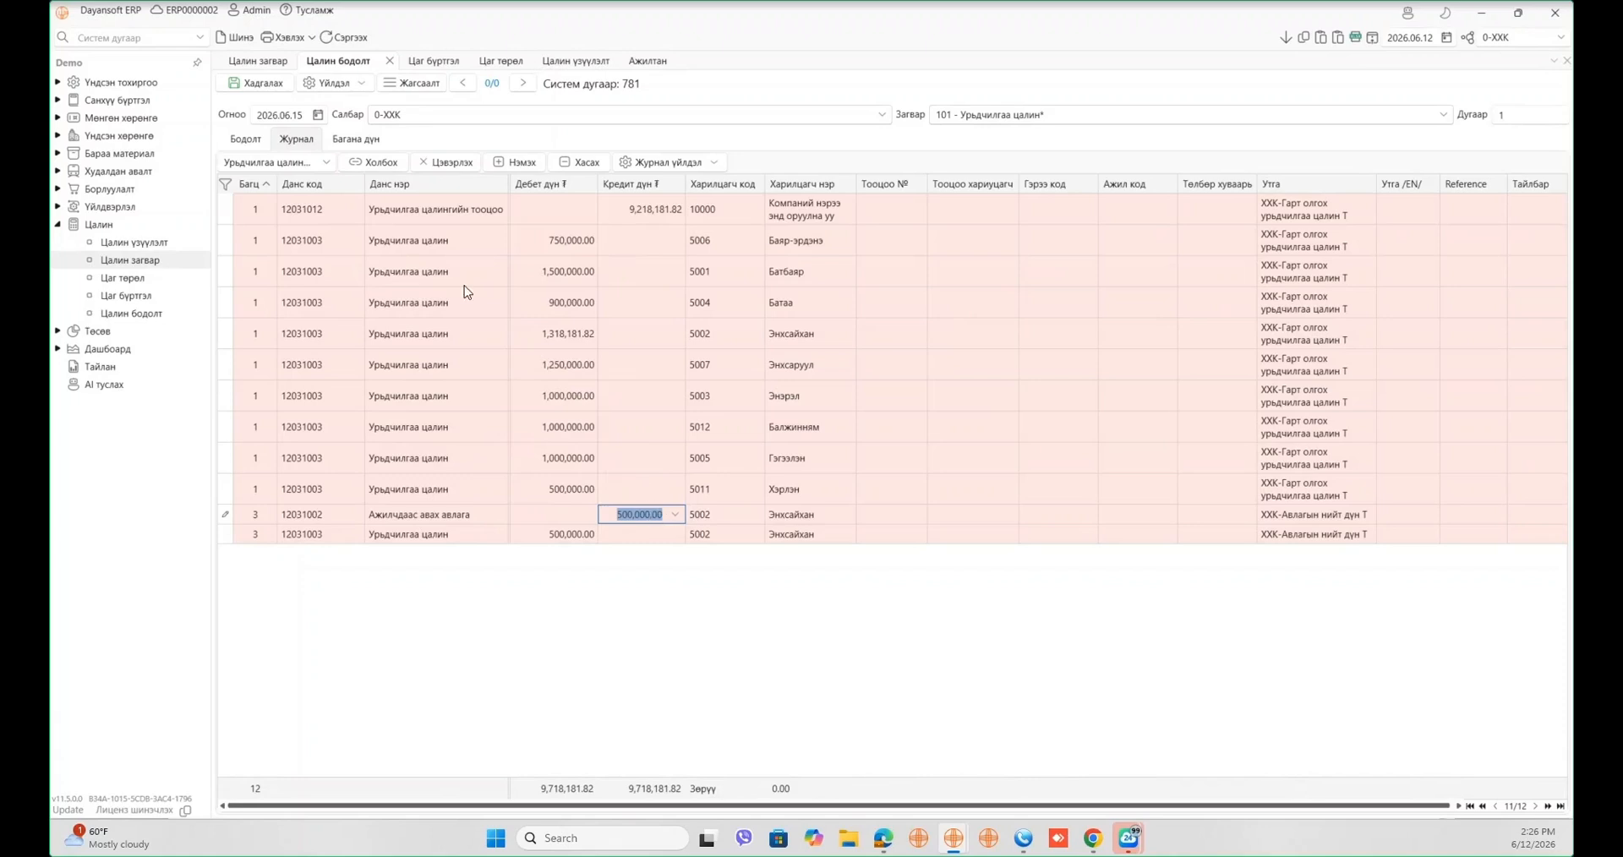
- Save document 781 dated 2026.06.15 and copy the 9,218,181.82 credit total
click(257, 90)
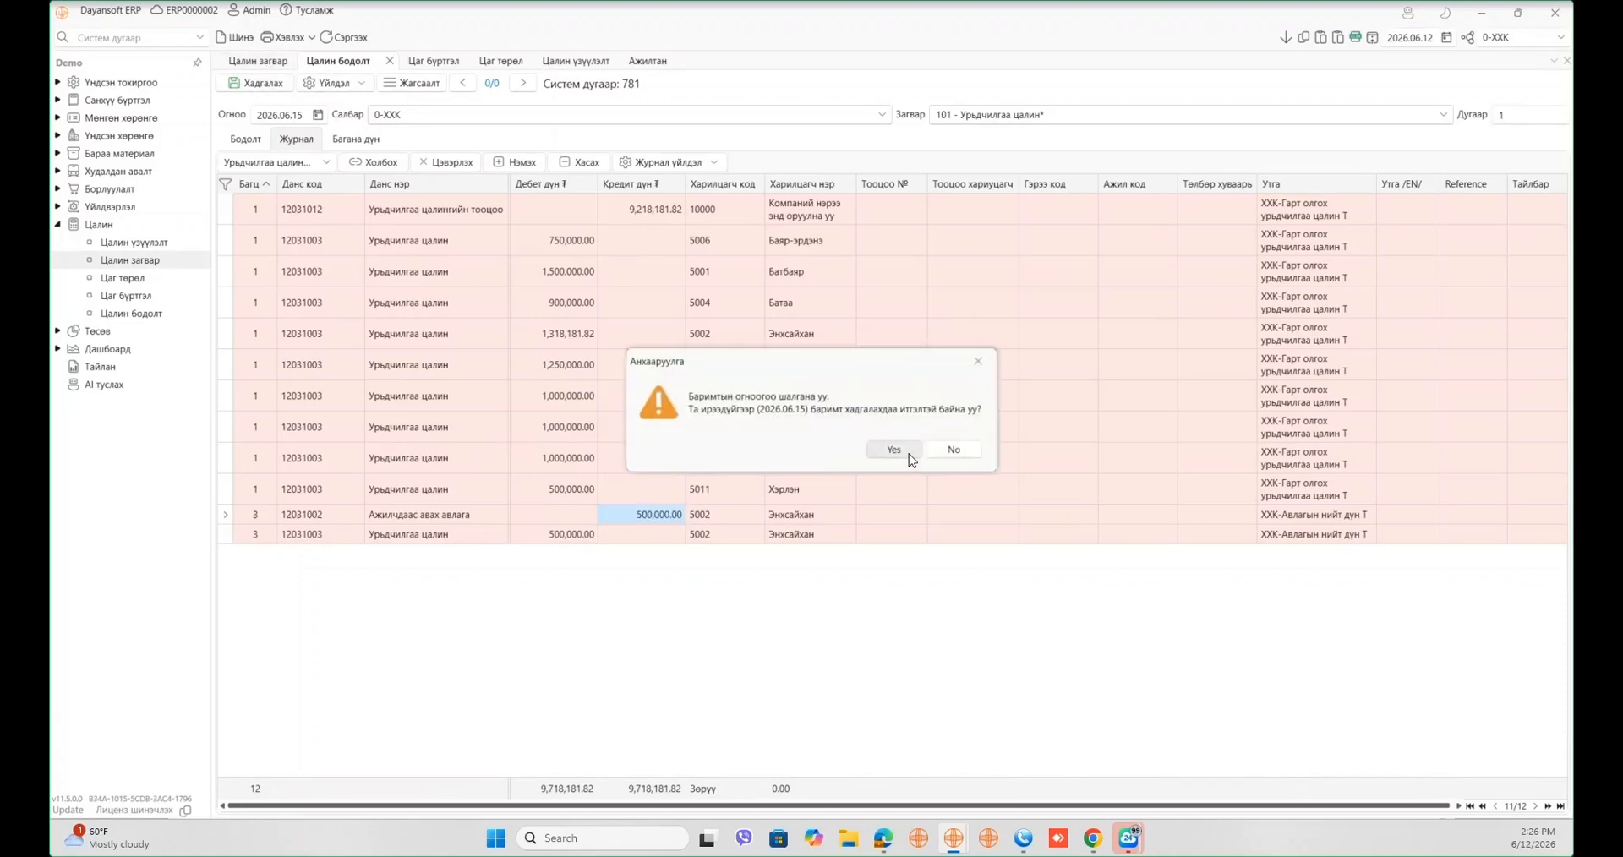
click(903, 455)
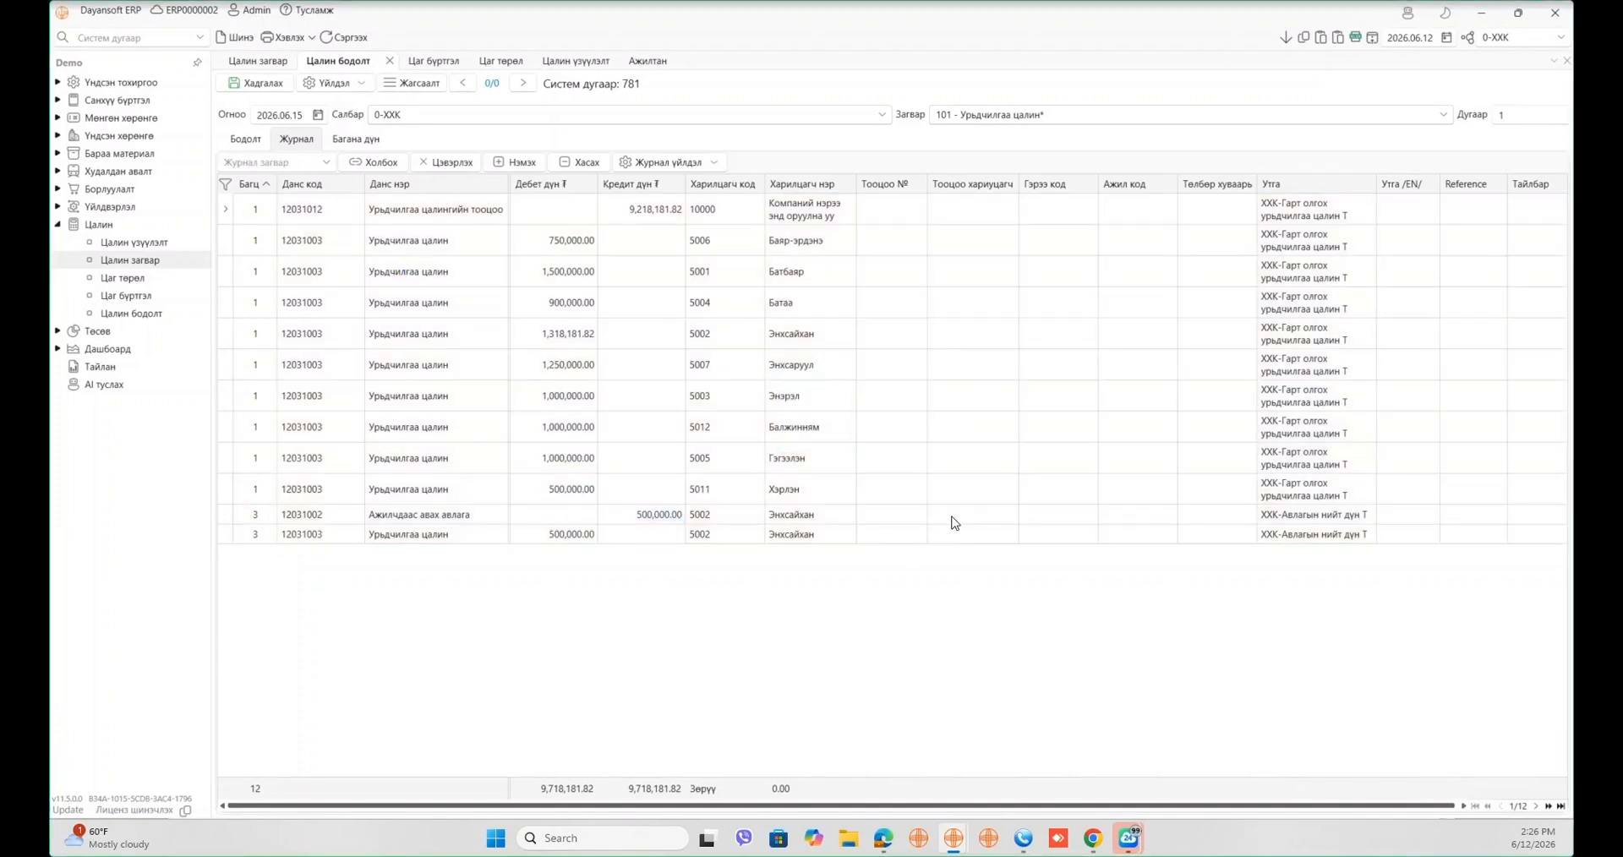
click(644, 216)
key(ctrl+c)
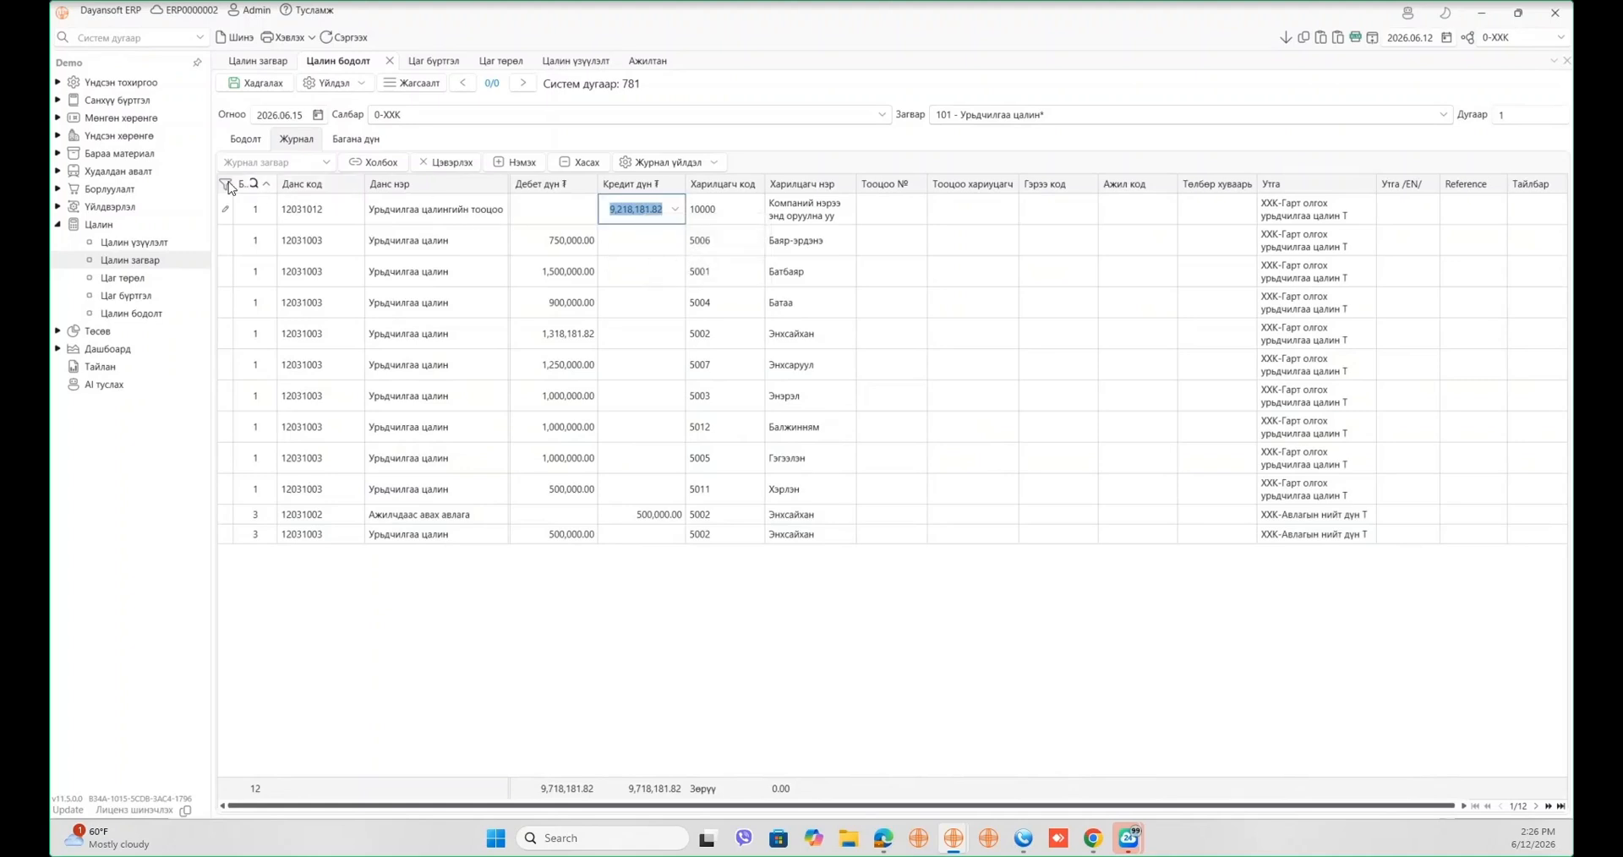
- Create a Харилцах зарлага for partner 10001 from account 11011001, paying 9,218,181.82 with description 'aa'
click(57, 118)
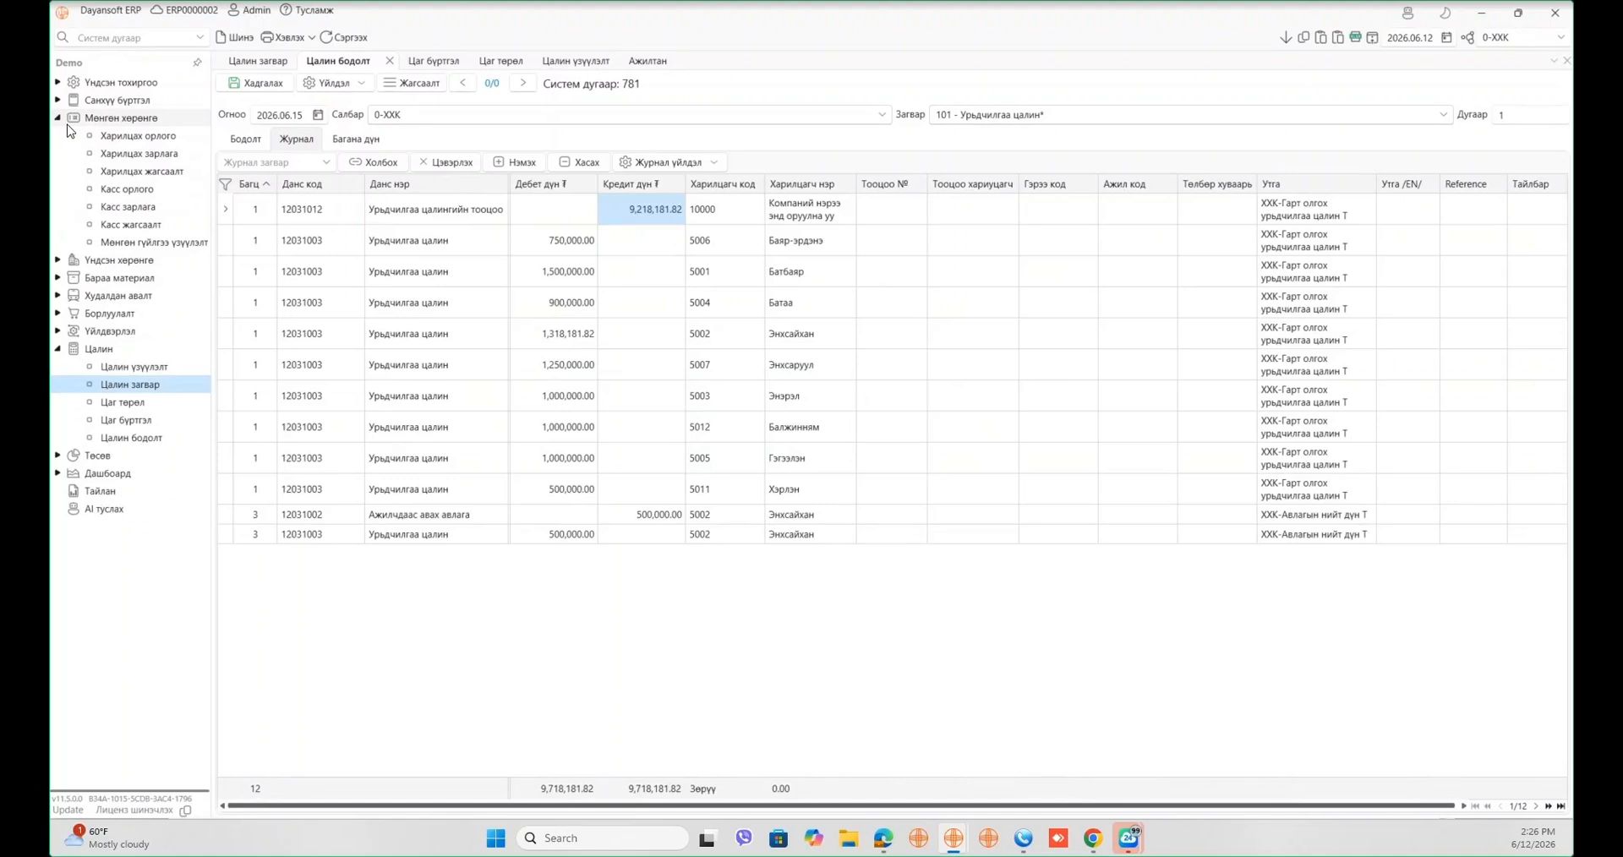
click(121, 155)
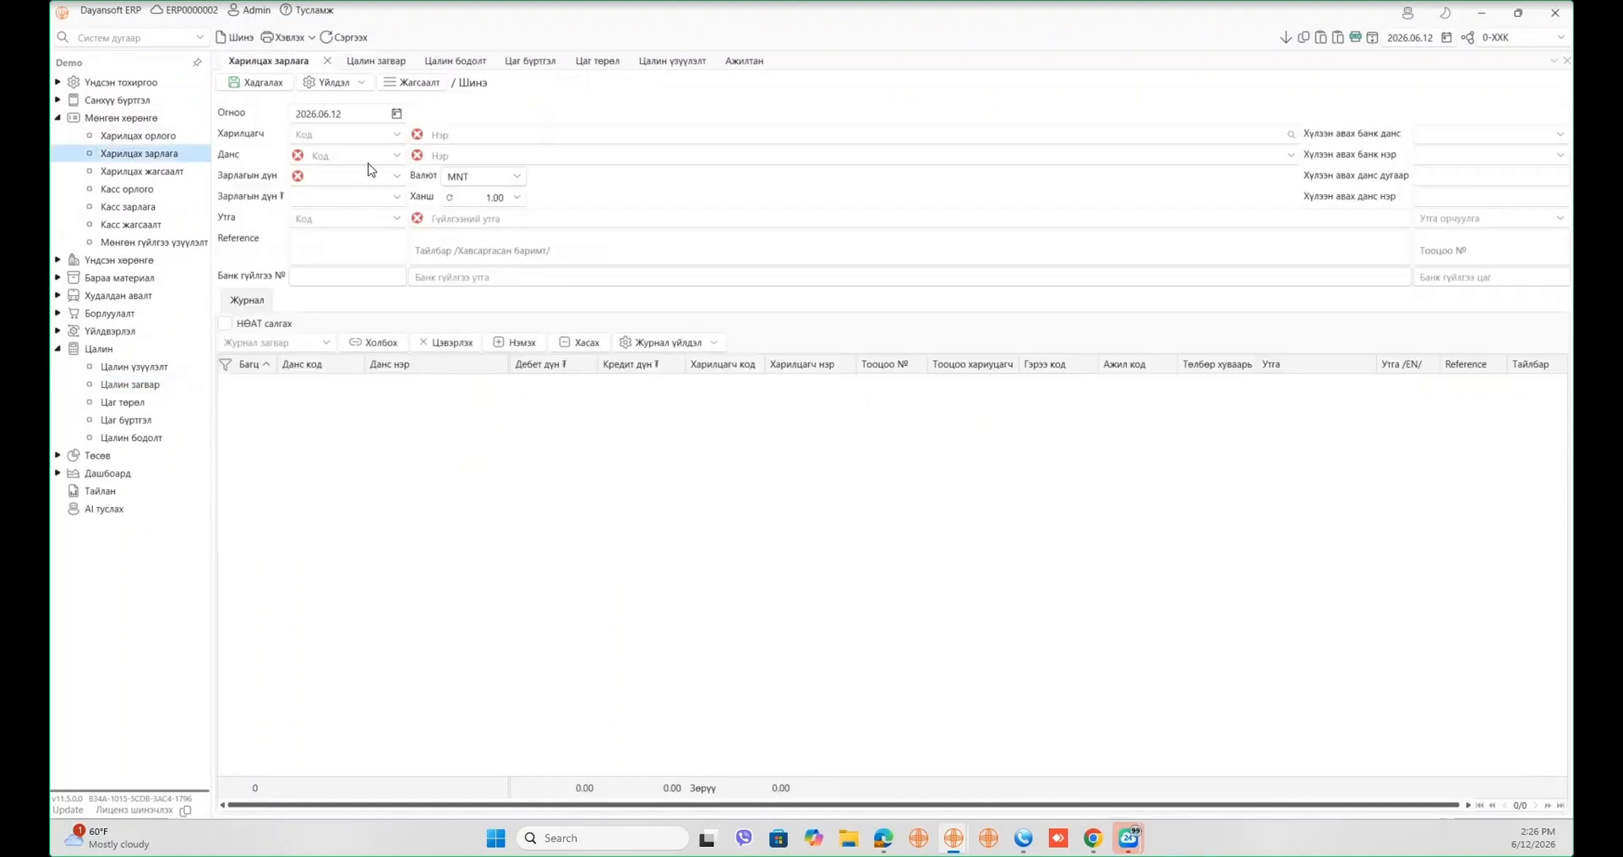
click(383, 137)
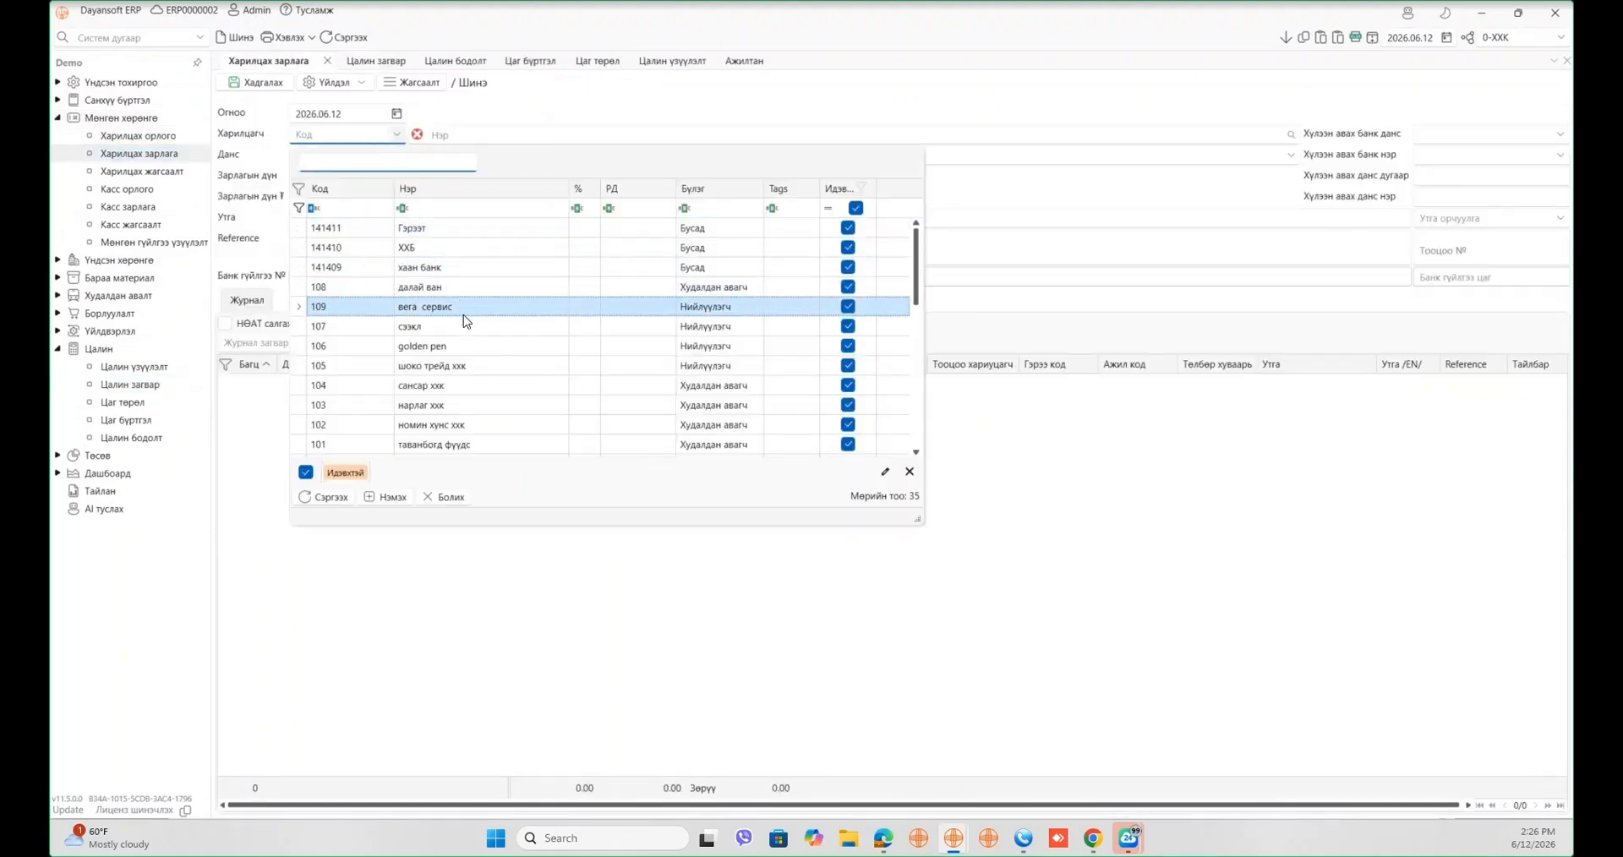
scroll(467, 338, down, 1)
click(471, 384)
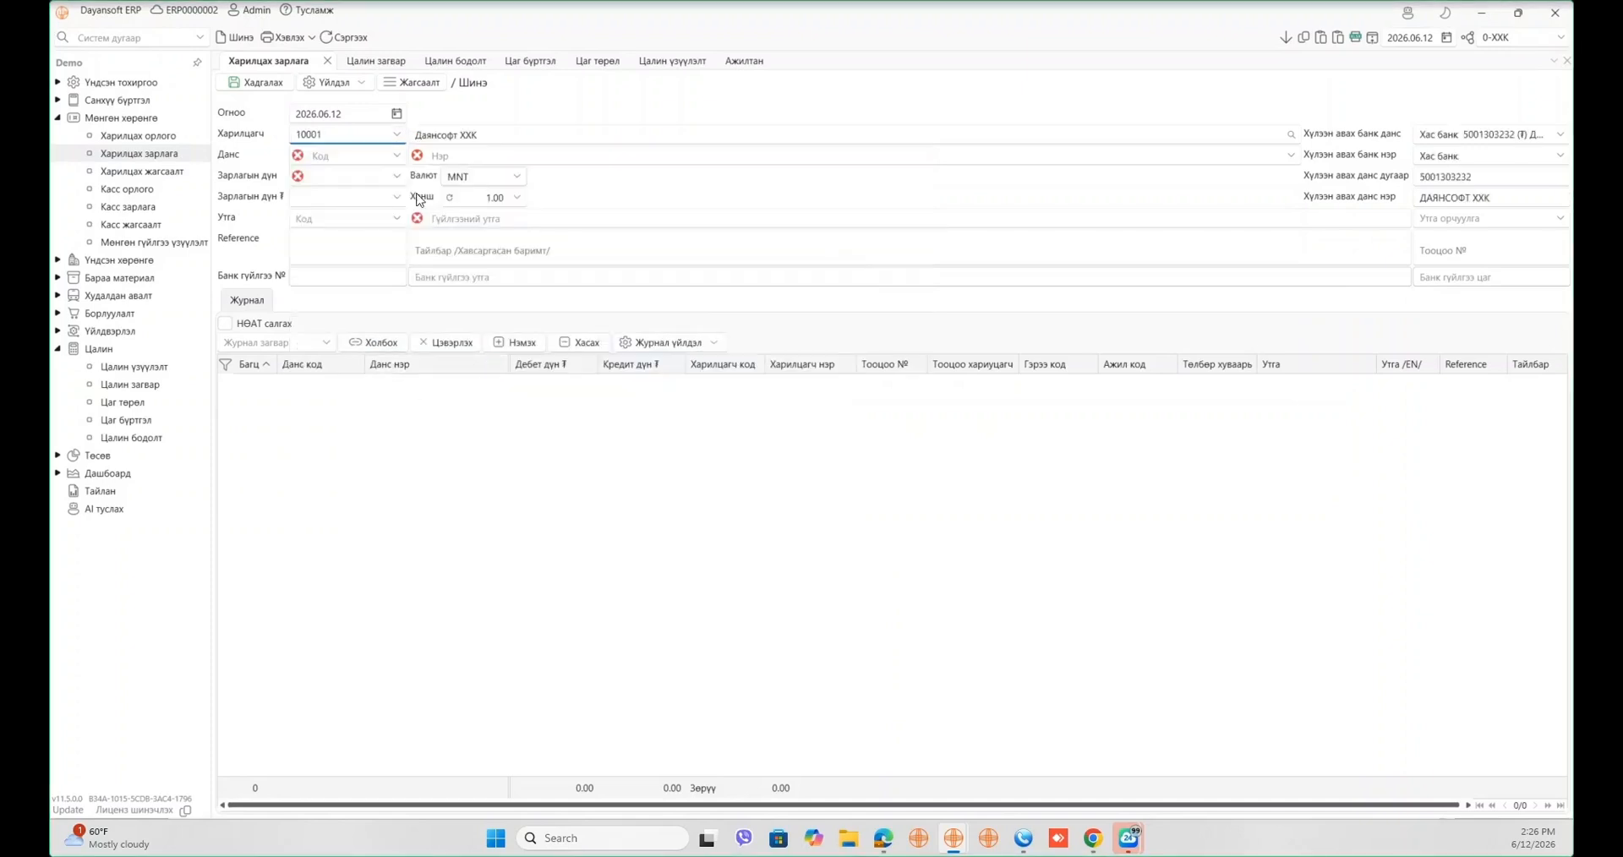
click(395, 157)
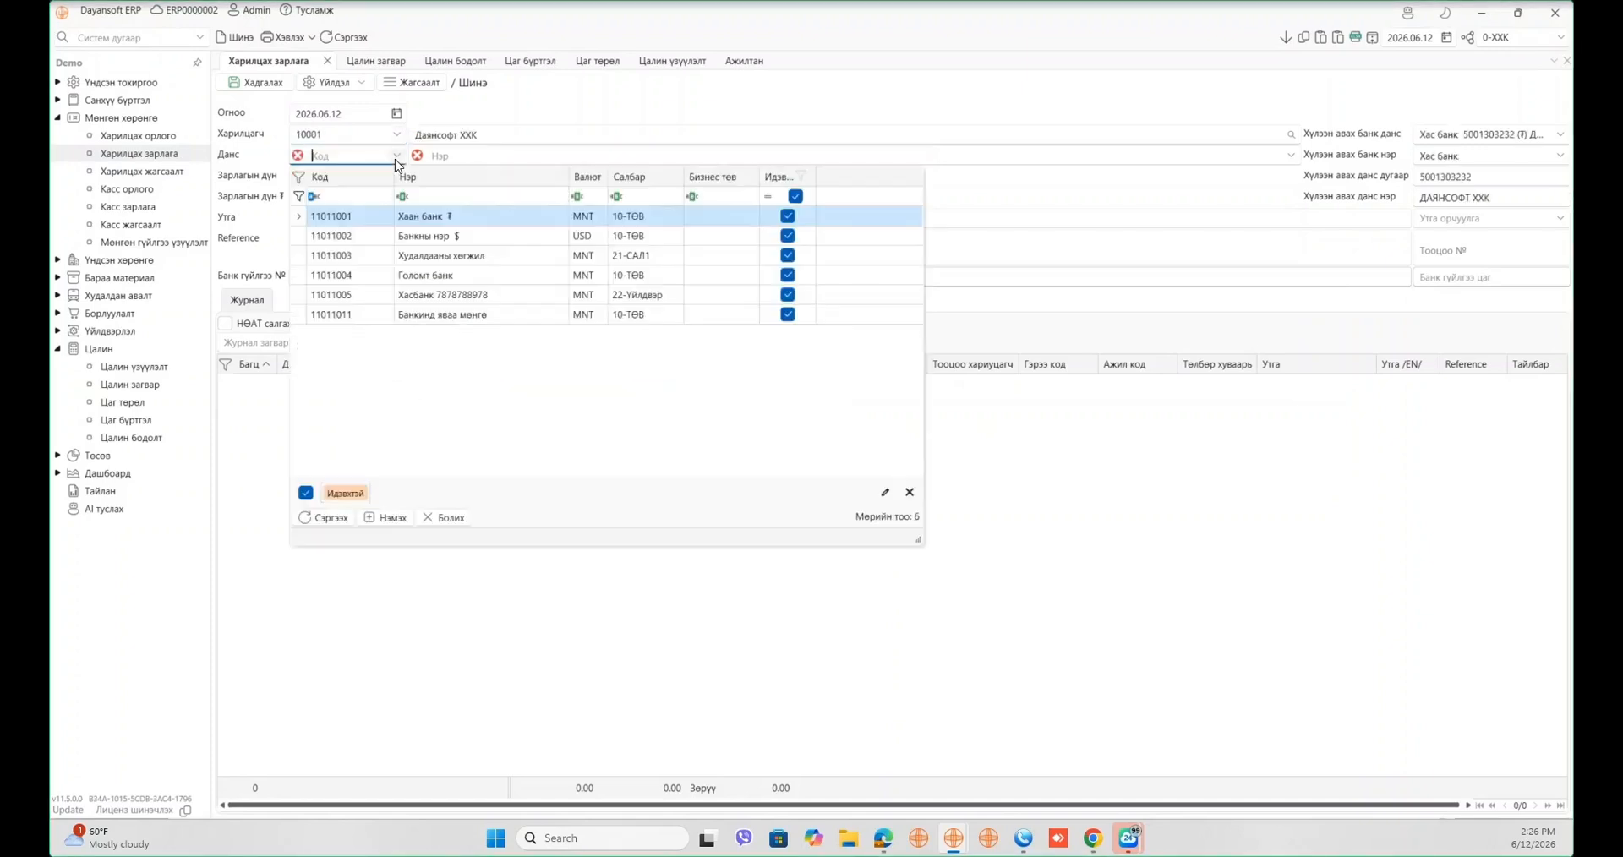
click(446, 217)
click(341, 175)
right_click(340, 175)
click(377, 235)
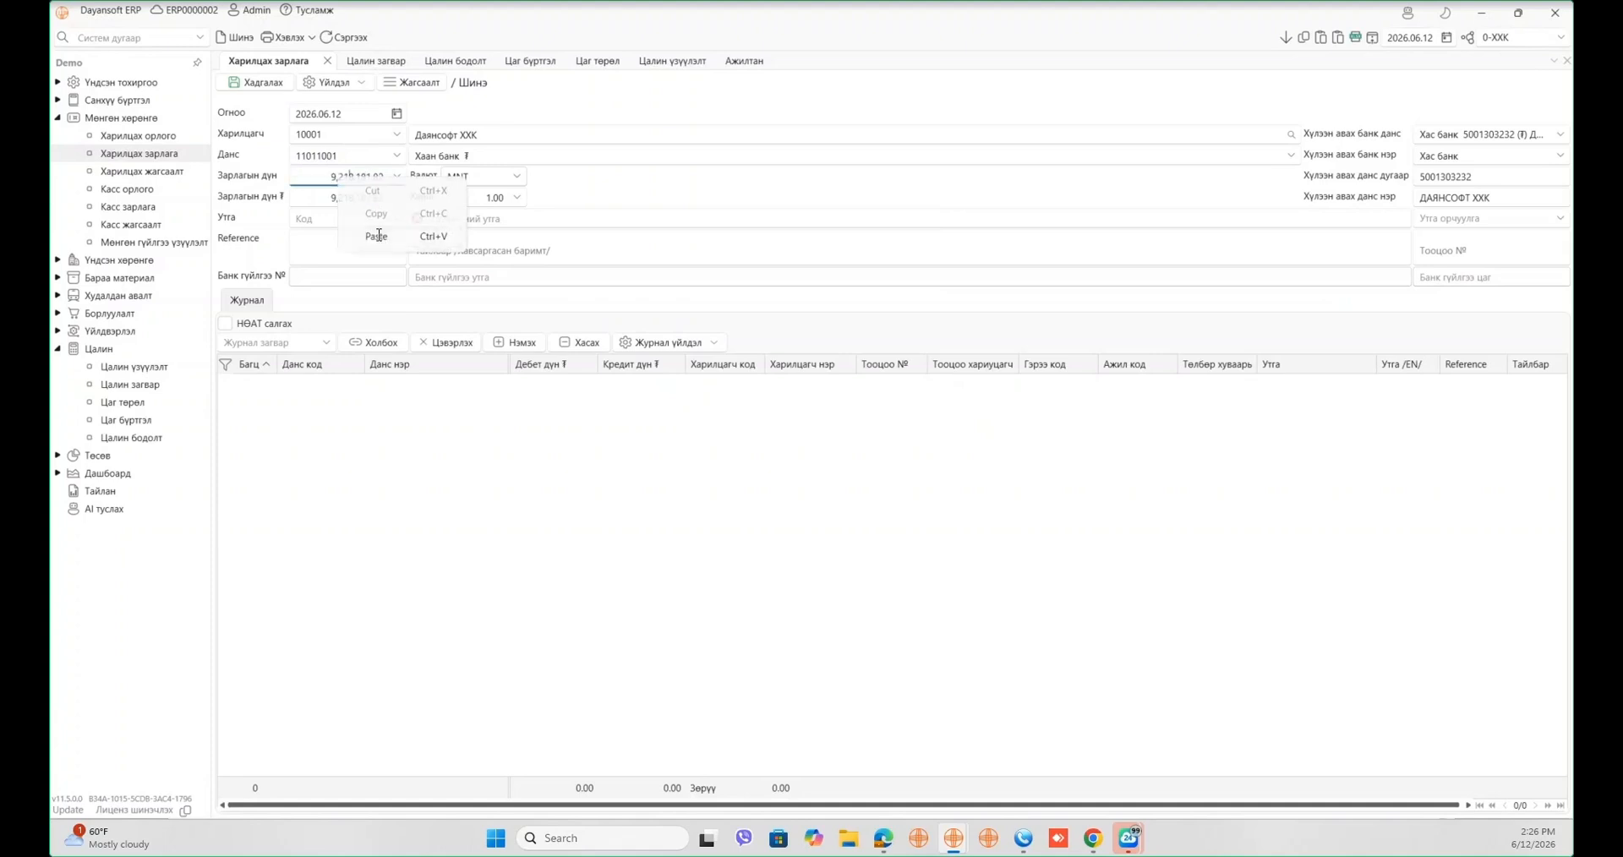
click(427, 465)
click(458, 221)
text(aa)
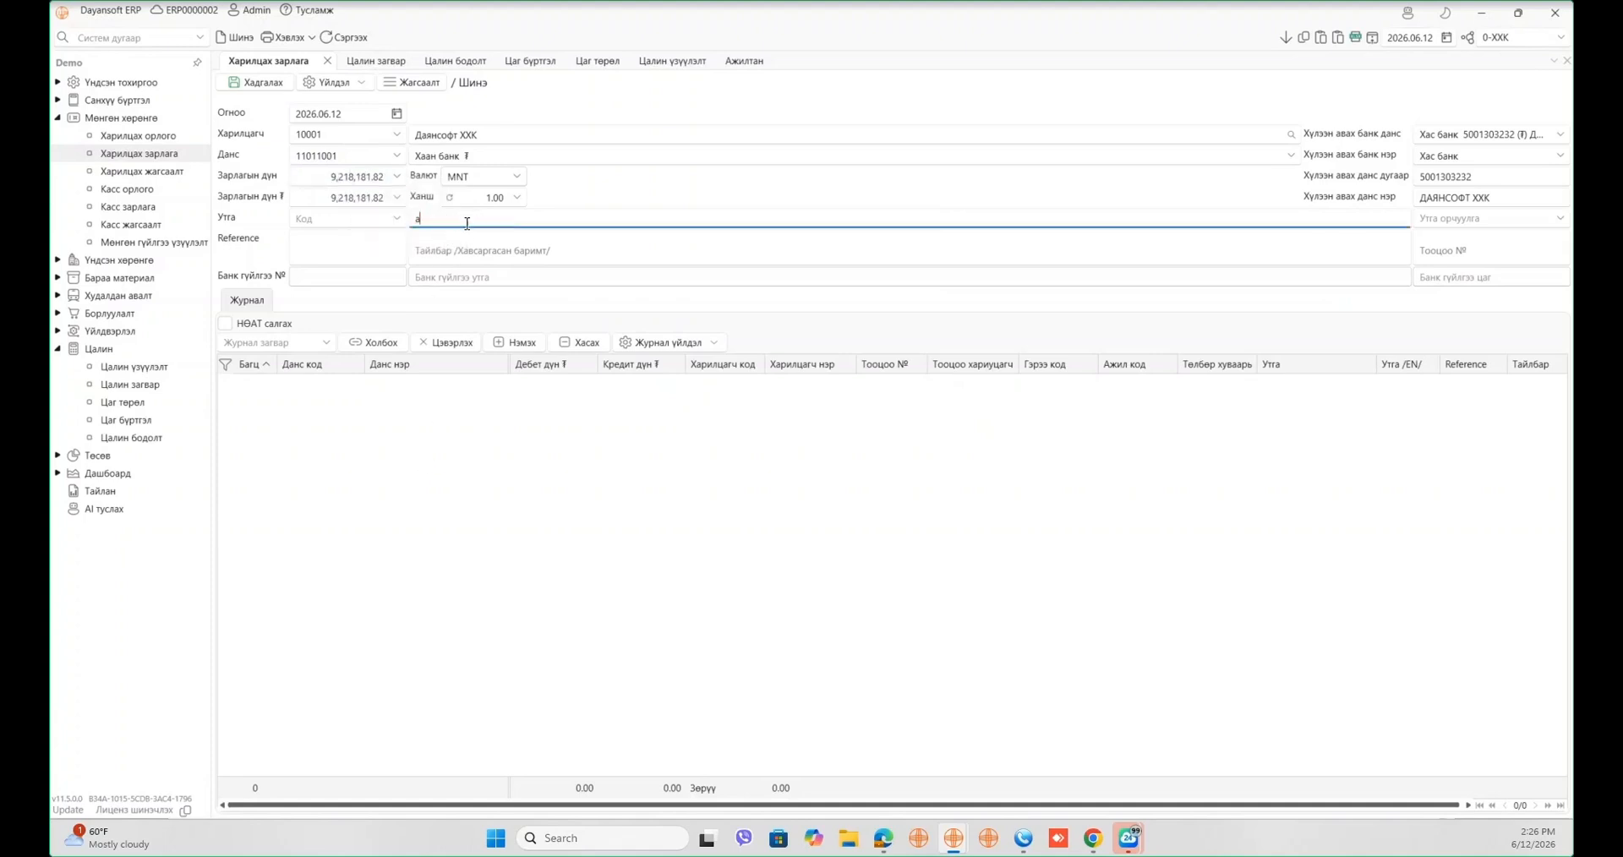
click(451, 477)
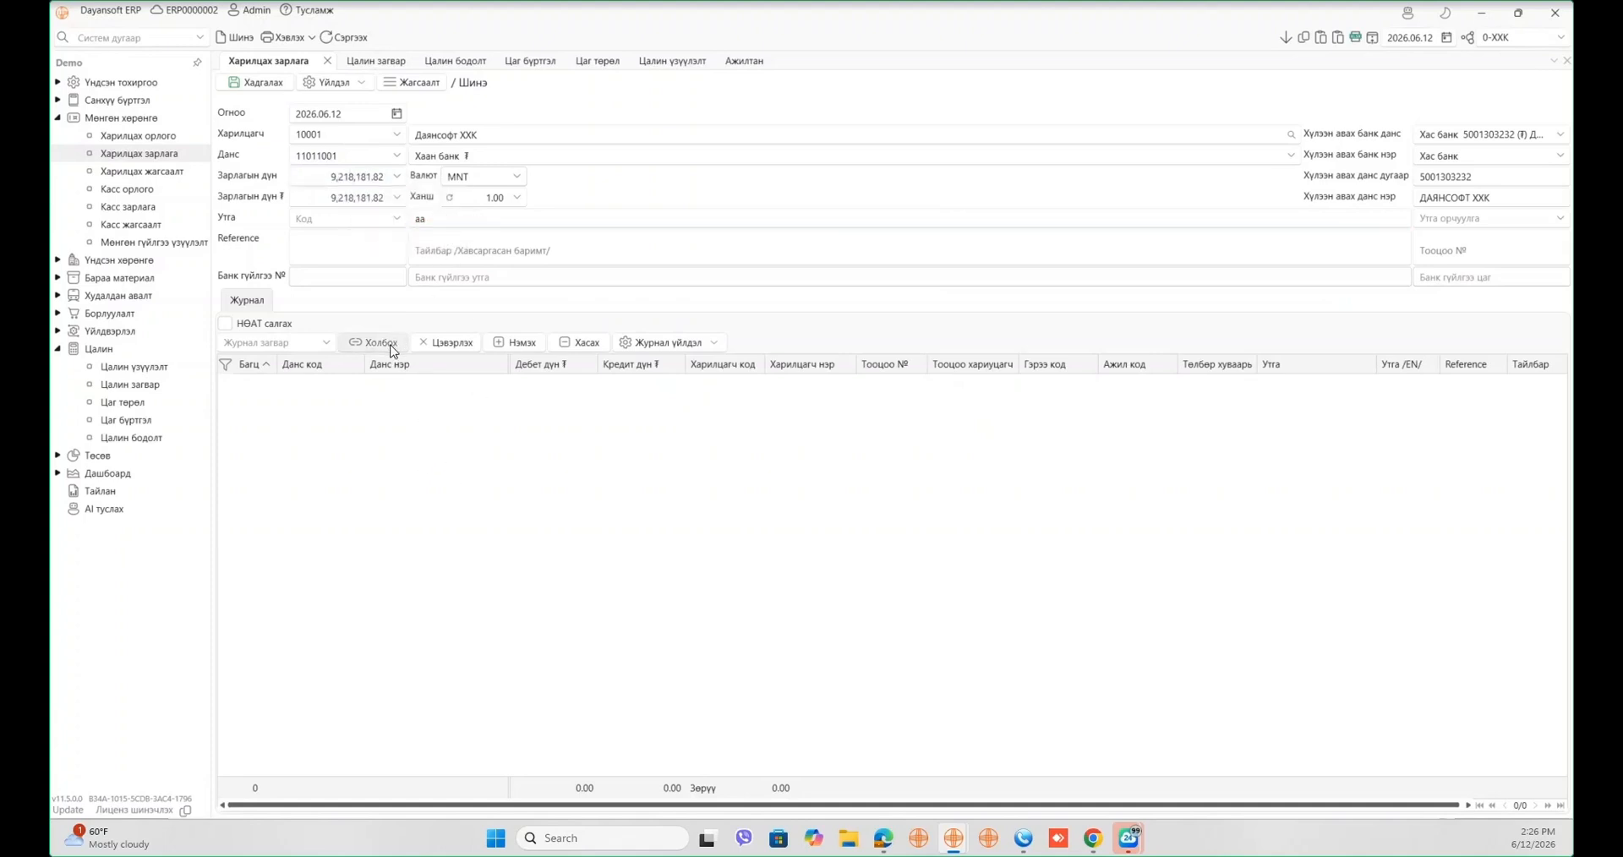
- Post the payment to account 12031012 with cash flow 121 and save it
click(372, 342)
click(499, 404)
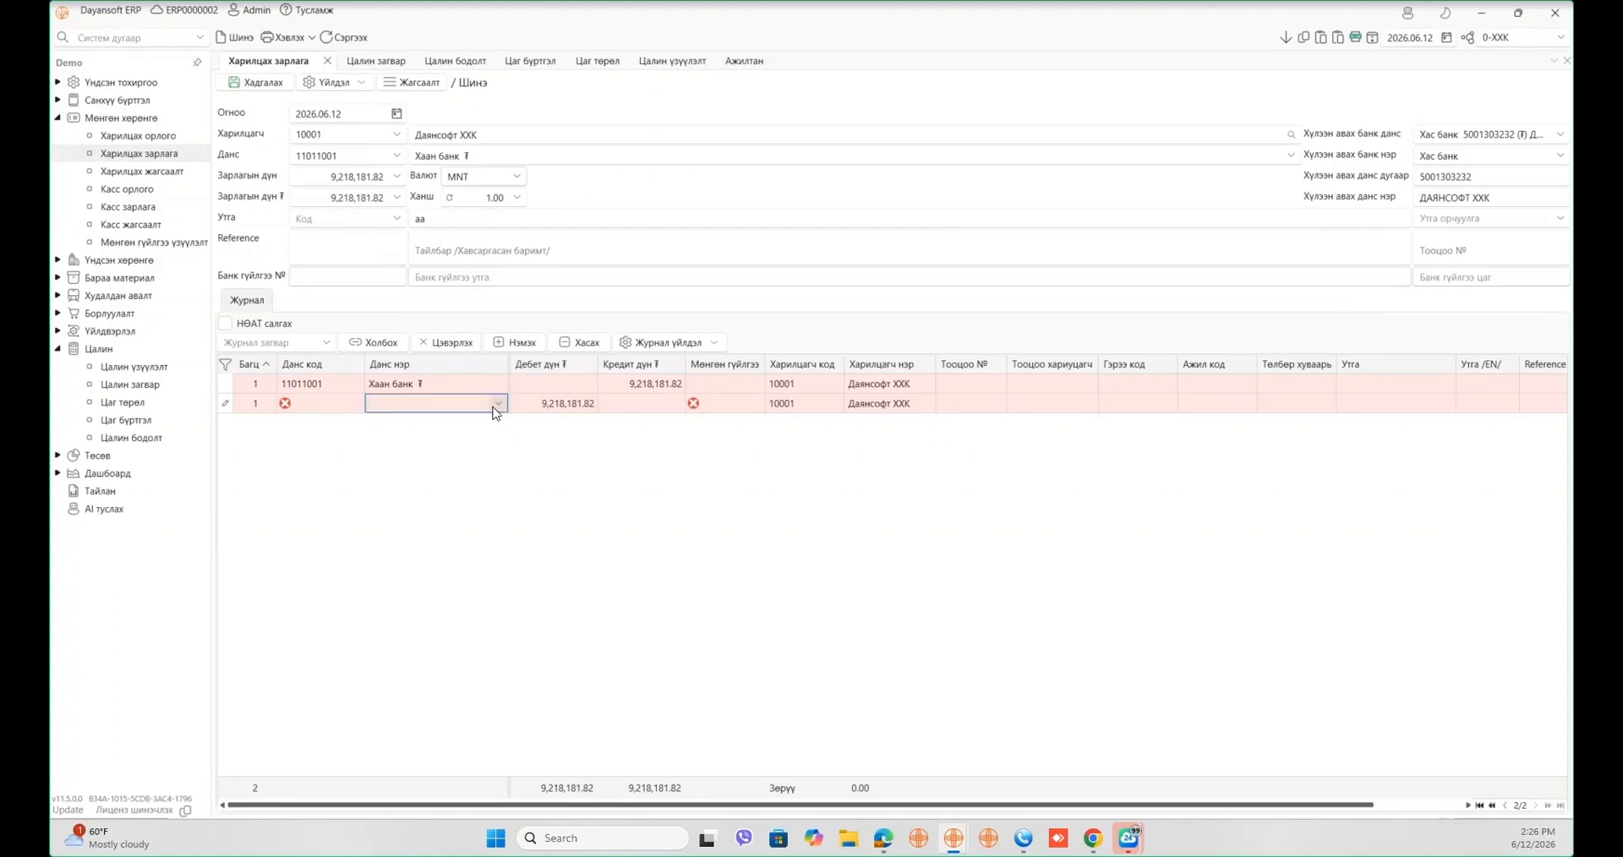
click(498, 404)
text(урьдч)
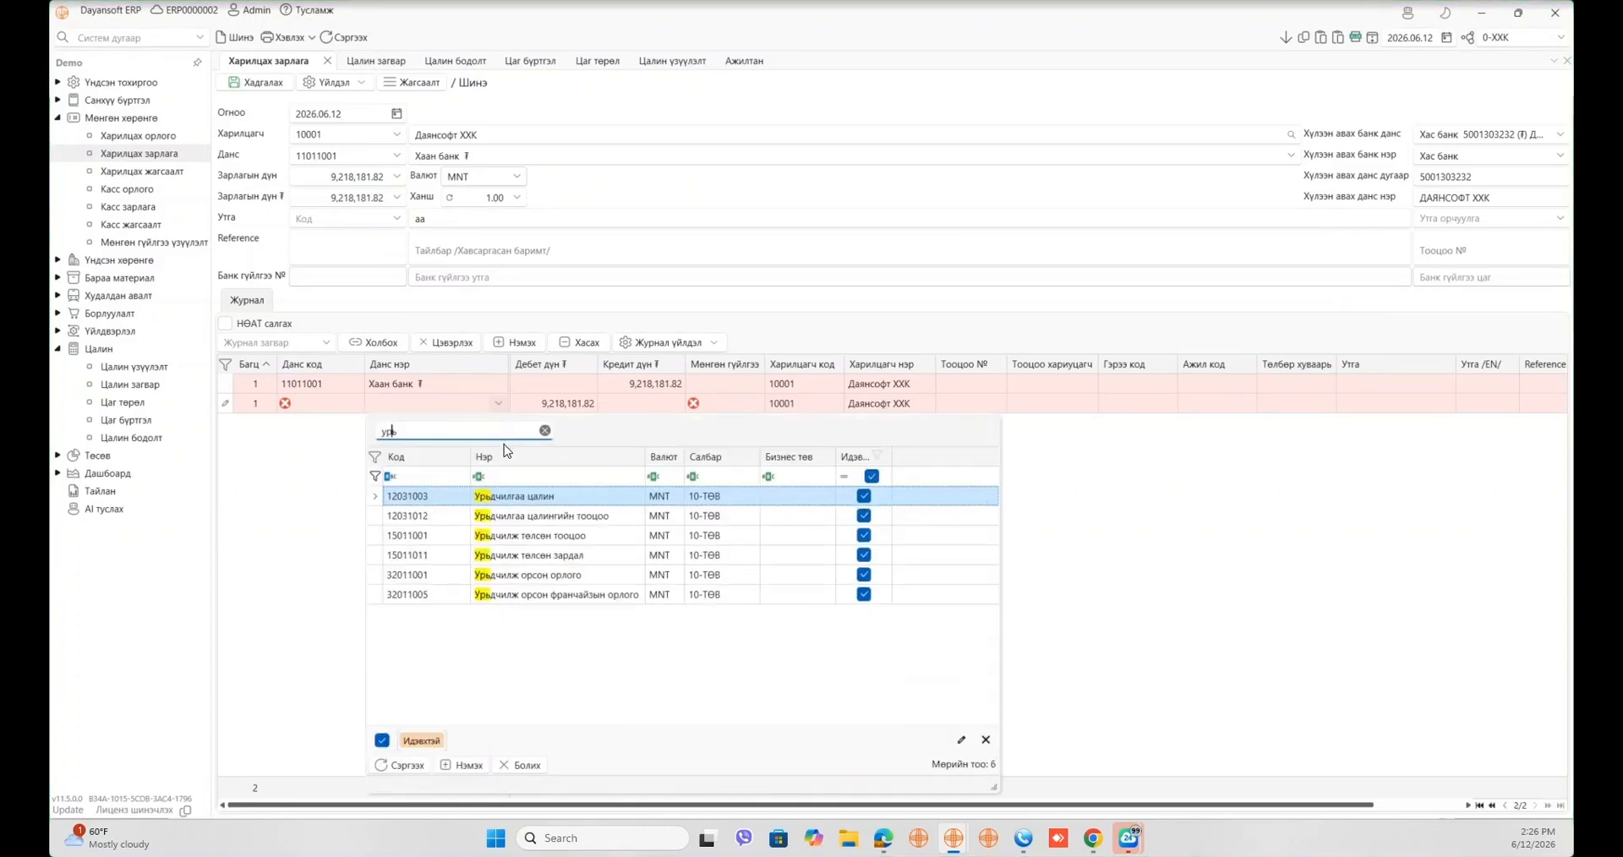
click(678, 524)
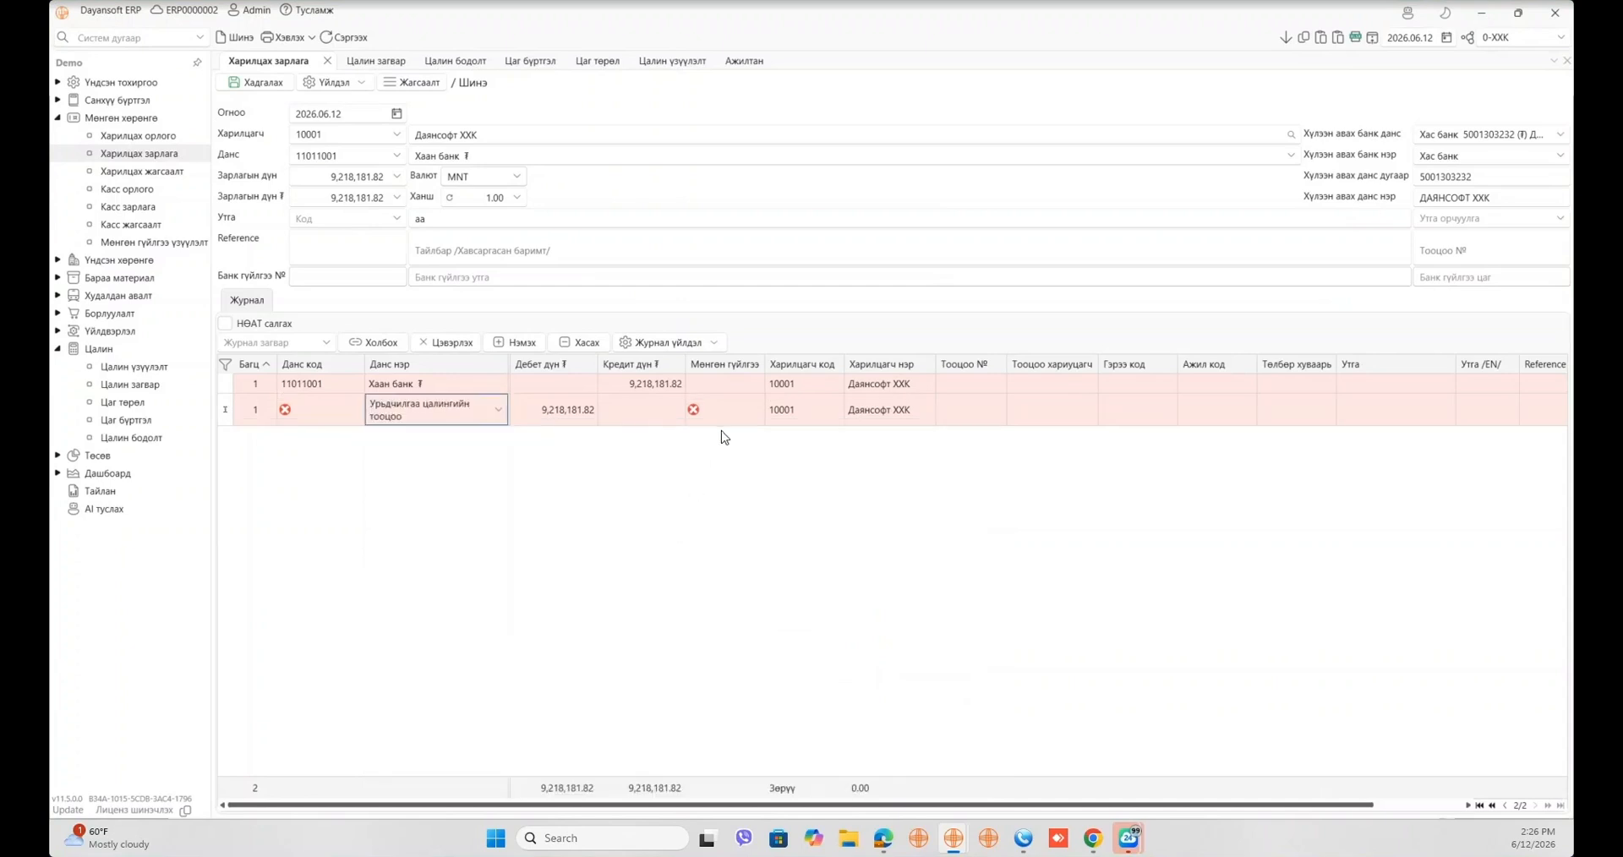
click(744, 409)
click(744, 409)
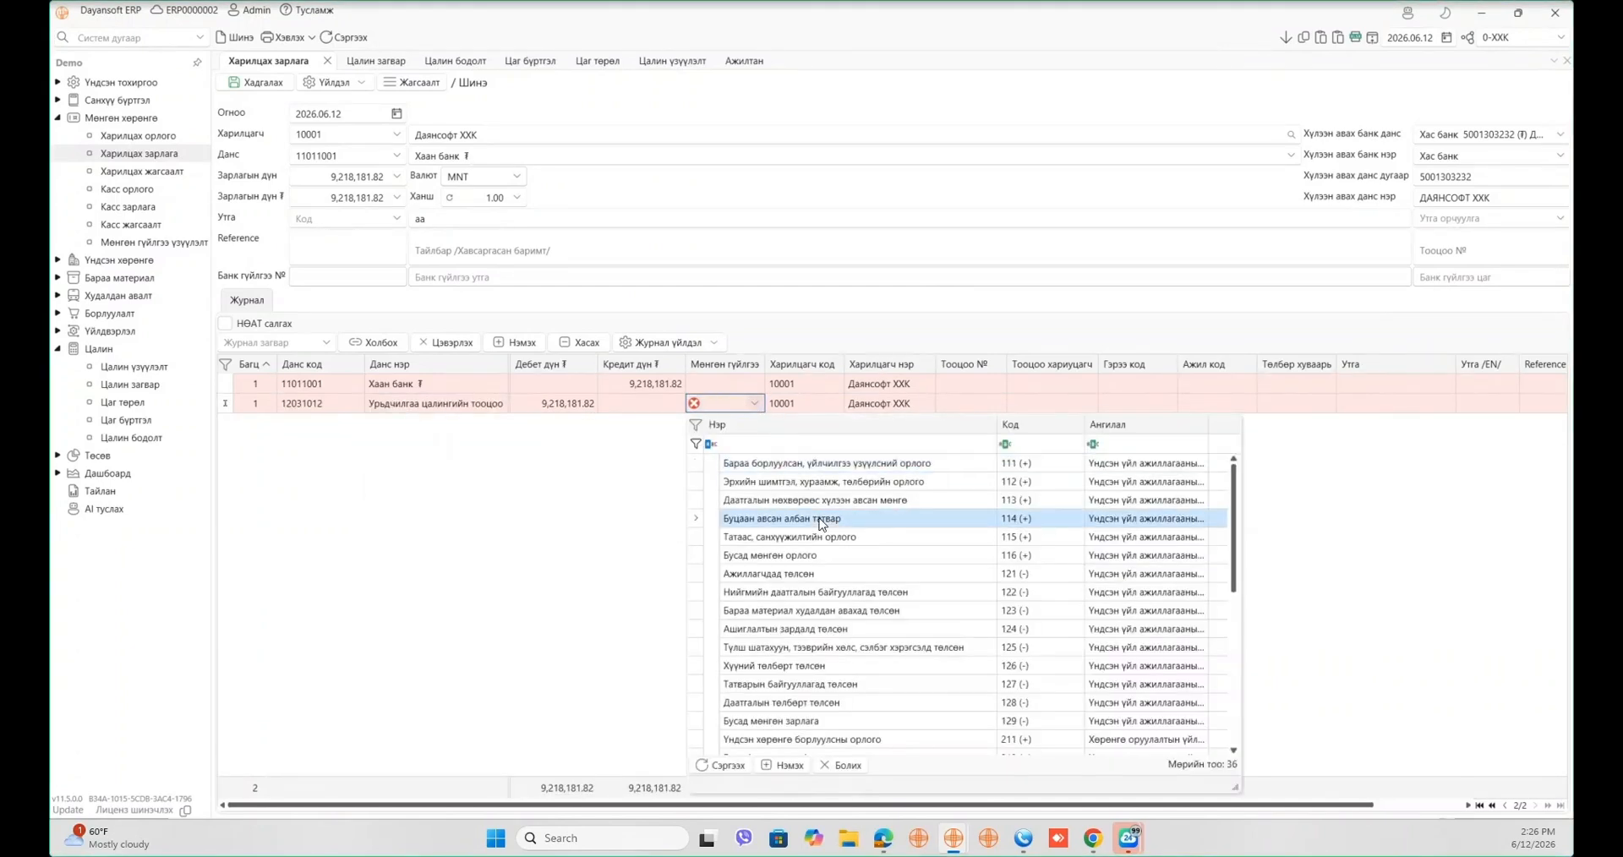
click(744, 573)
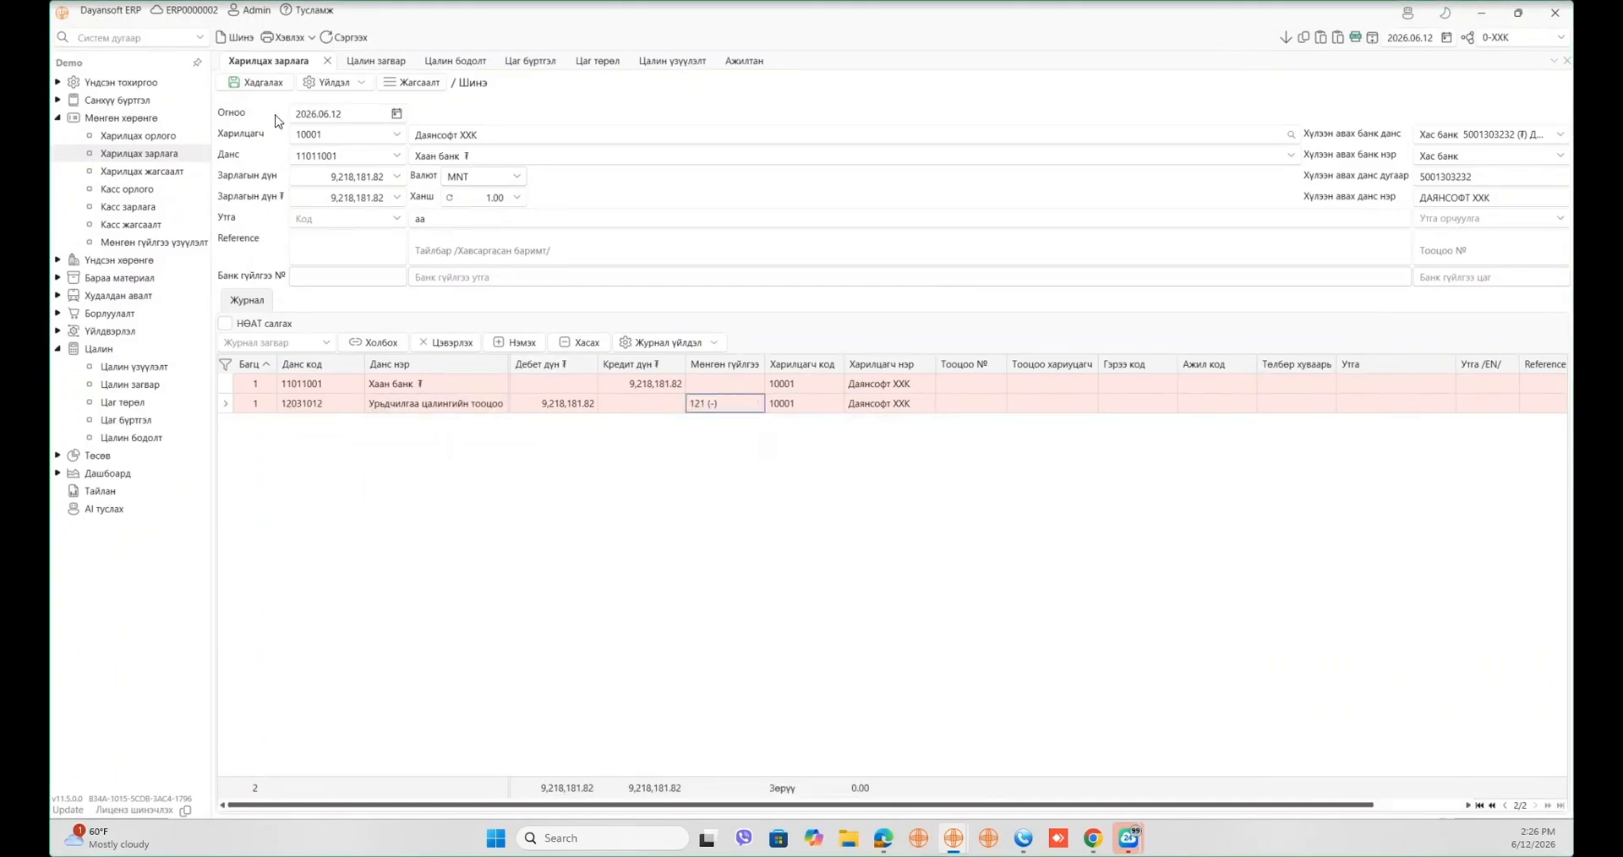
click(260, 85)
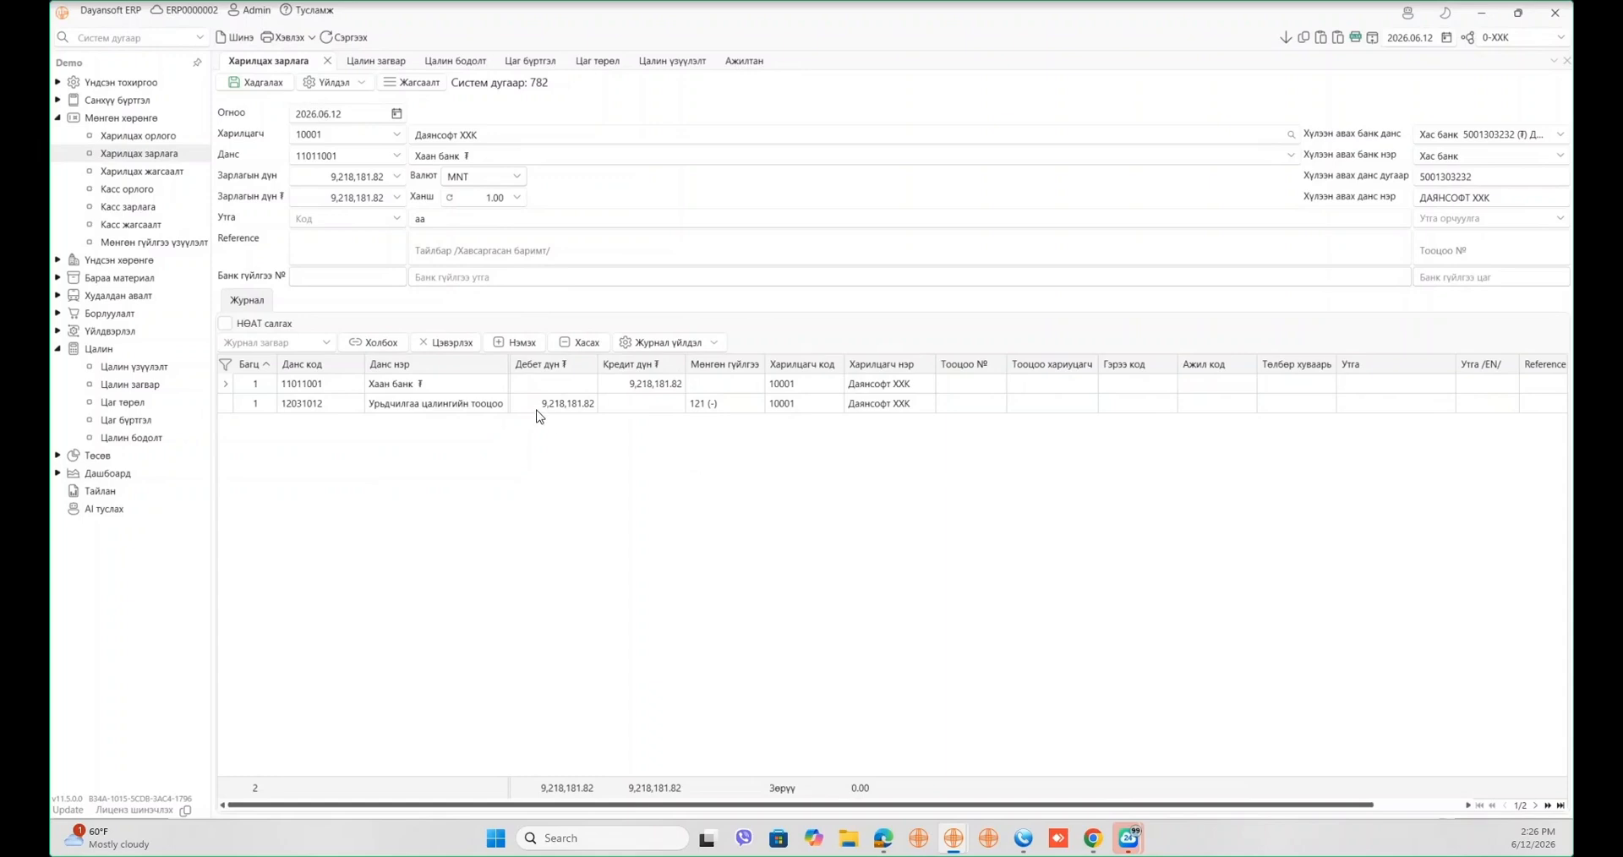
- Recheck the advance amounts on the calculation's journal, then open the Тайлан reports page
click(462, 65)
click(643, 211)
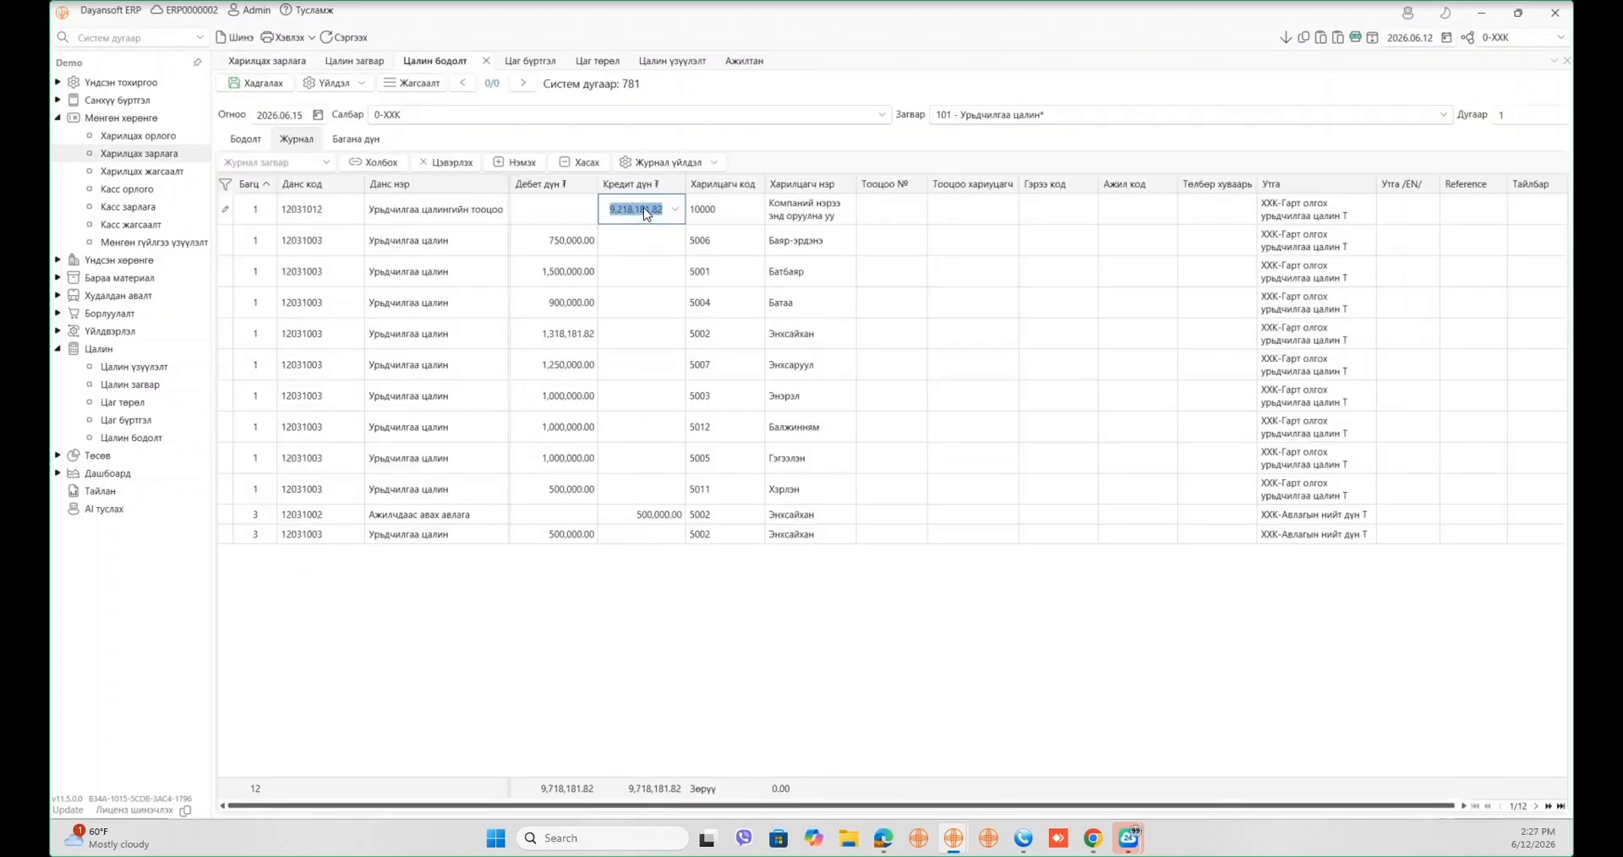
mouse_move(538, 241)
mouse_down()
mouse_move(561, 449)
mouse_move(412, 484)
mouse_up()
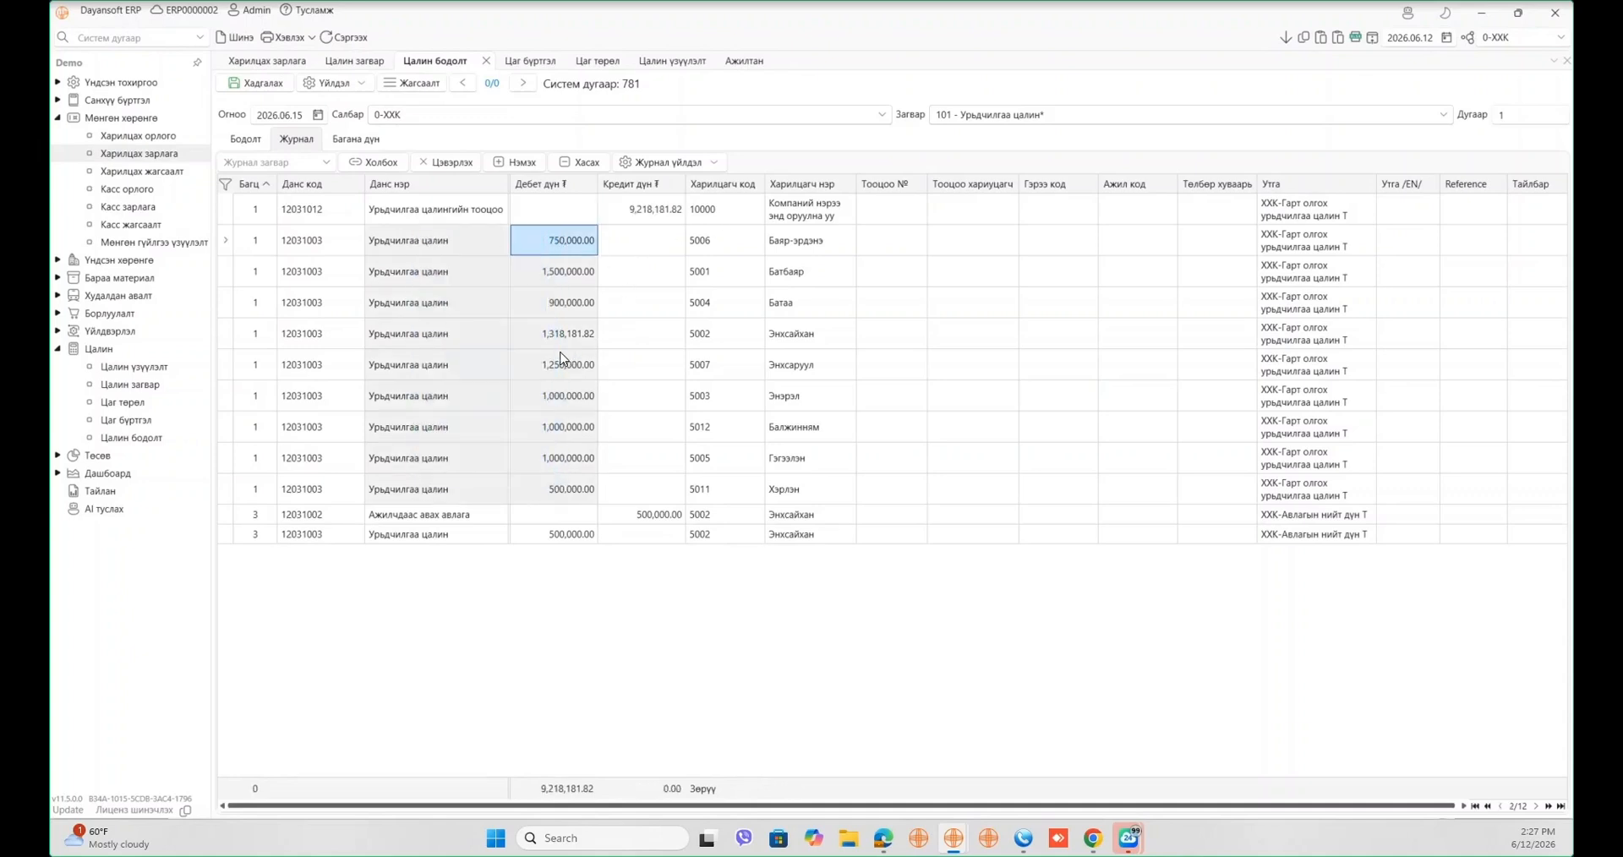
click(613, 712)
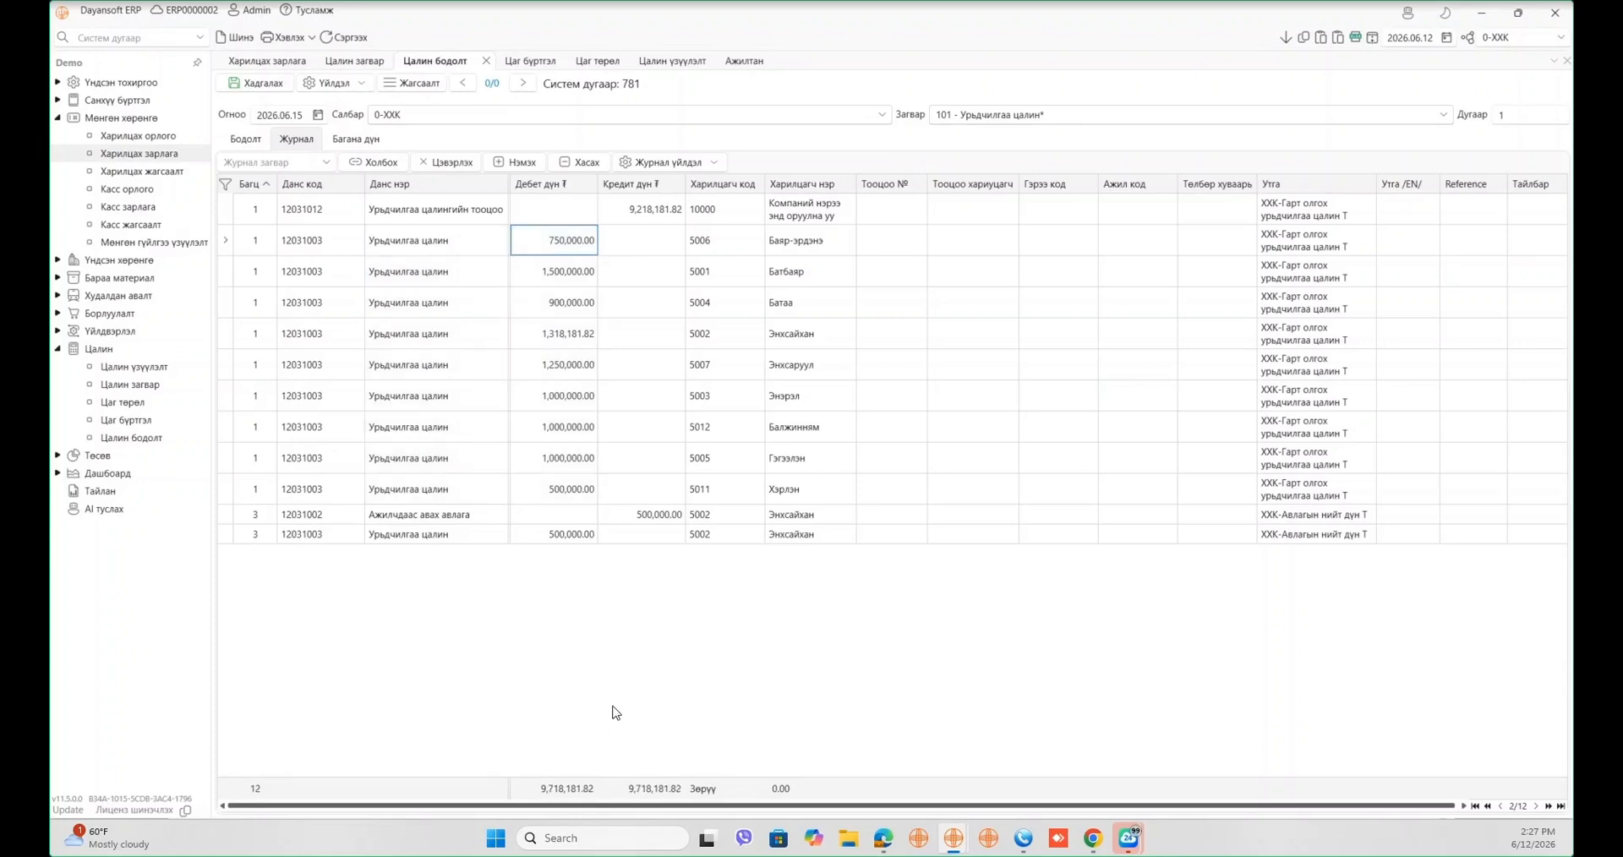
click(404, 84)
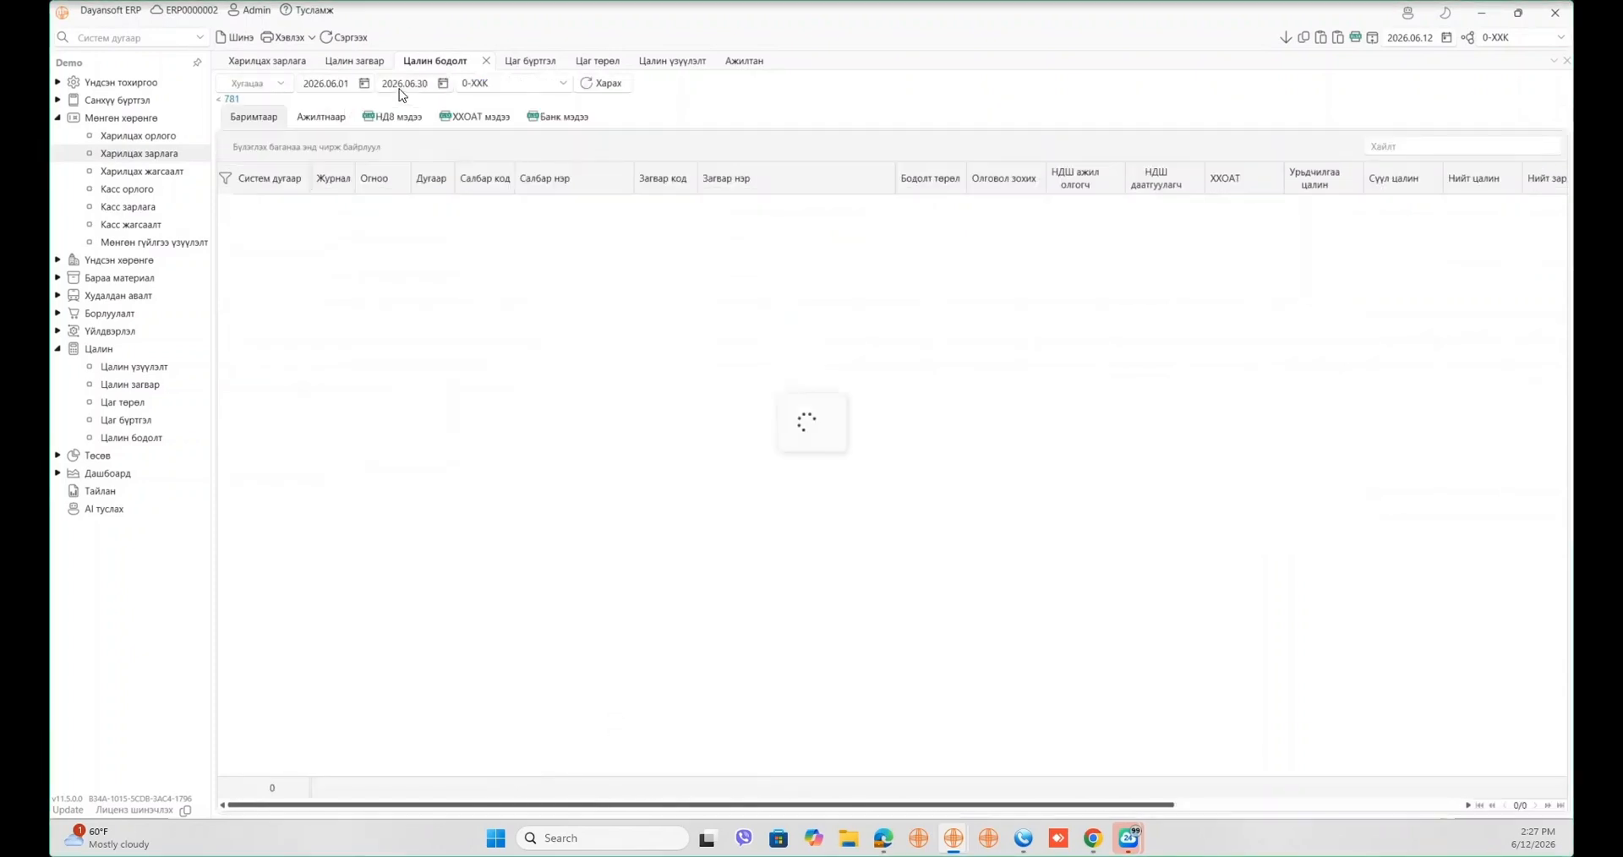
click(129, 492)
- Generate the Цалин бодолт report for this month (June 2026) with template 101 Урьдчилгаа цалин
click(224, 279)
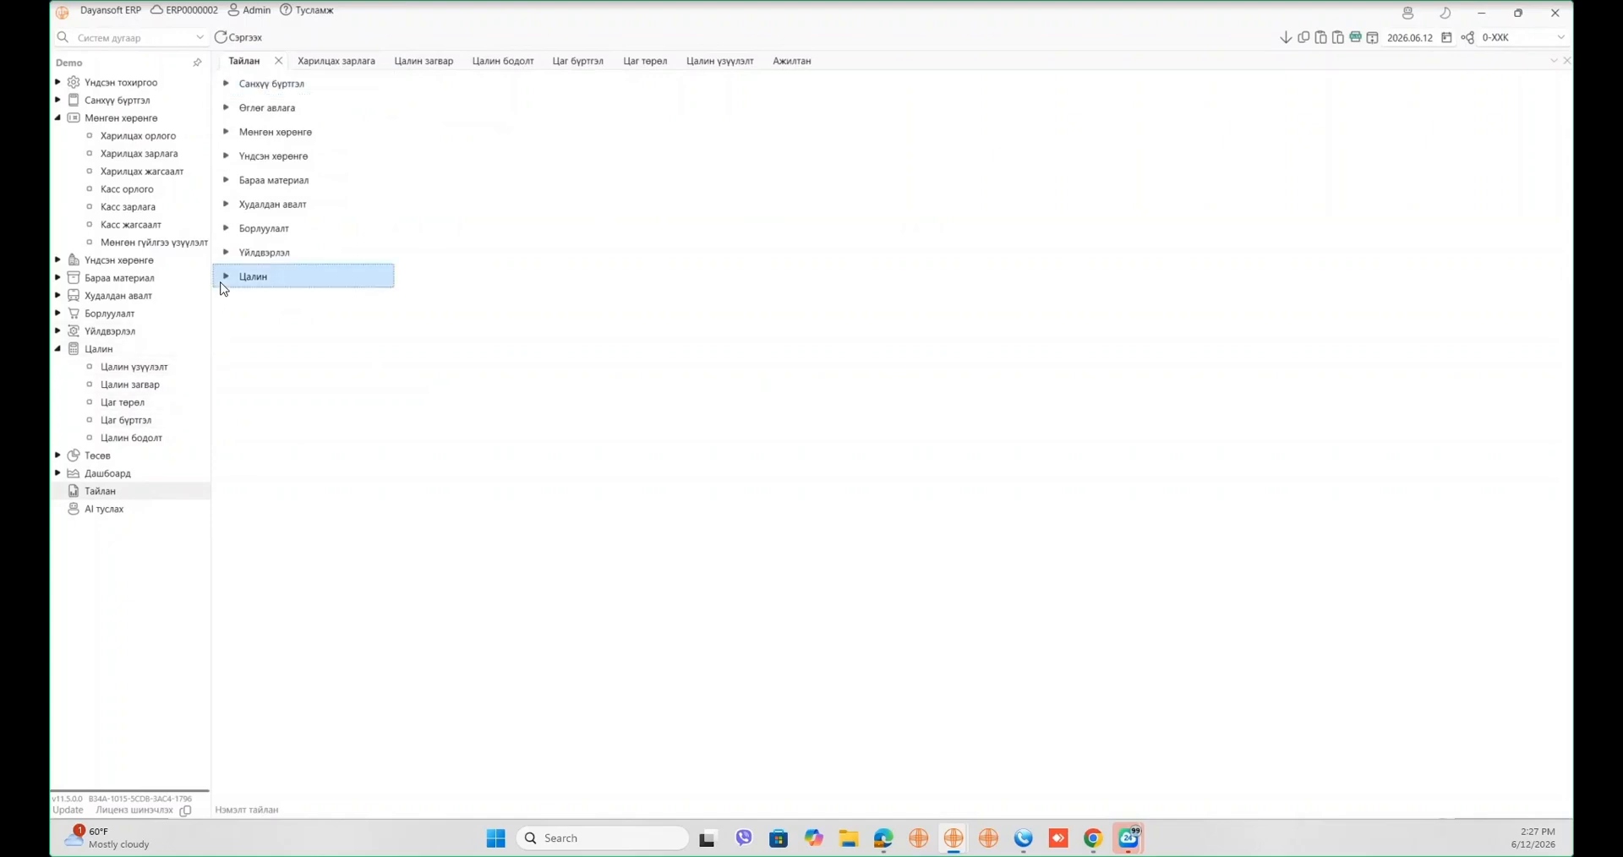
click(261, 317)
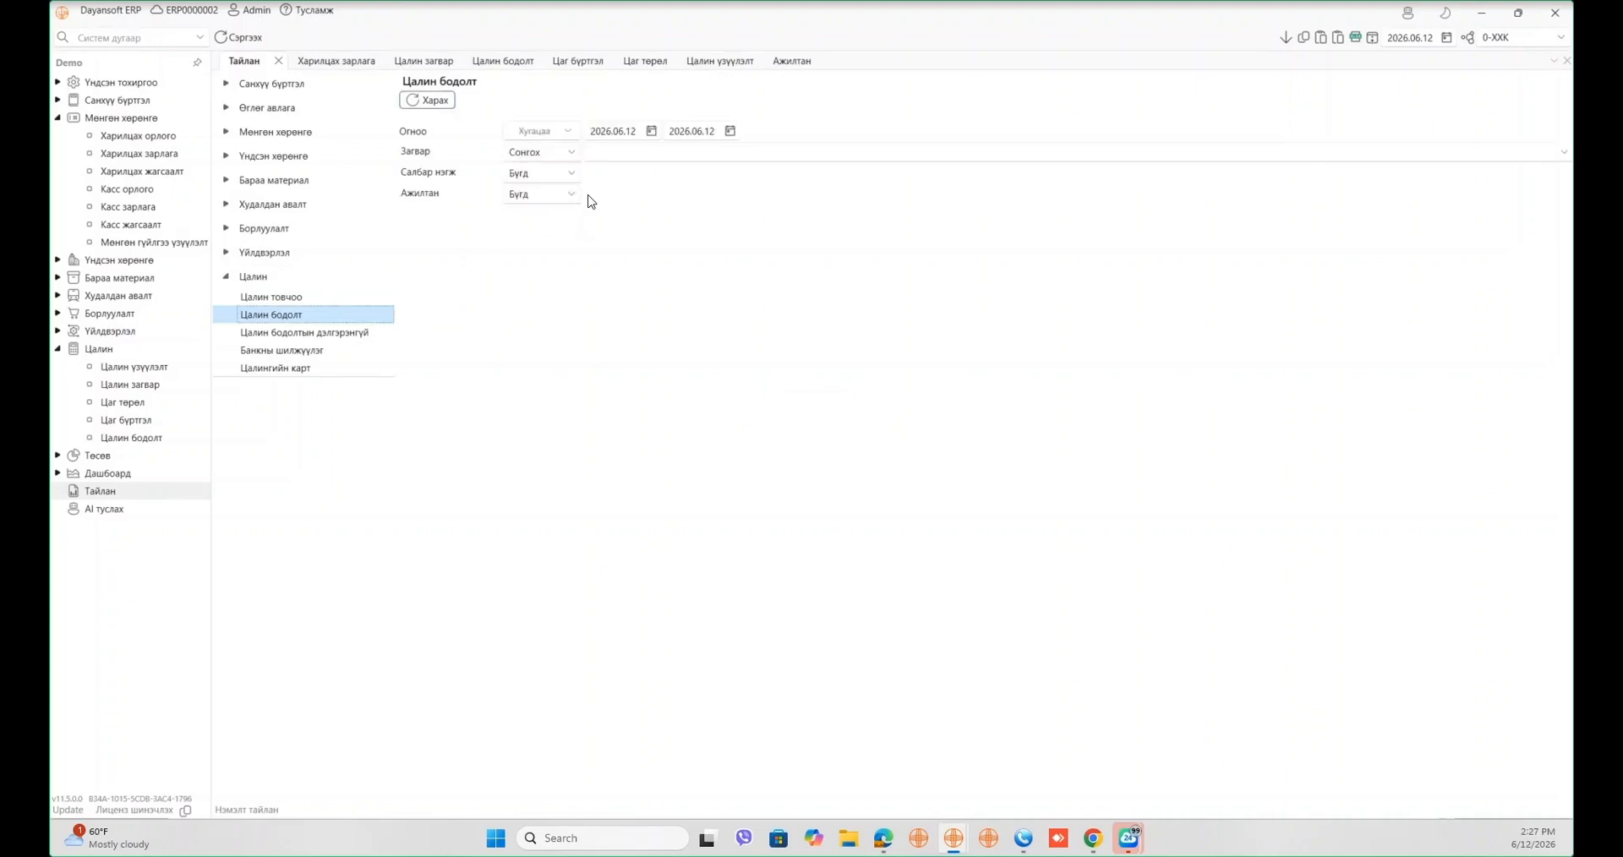
click(550, 131)
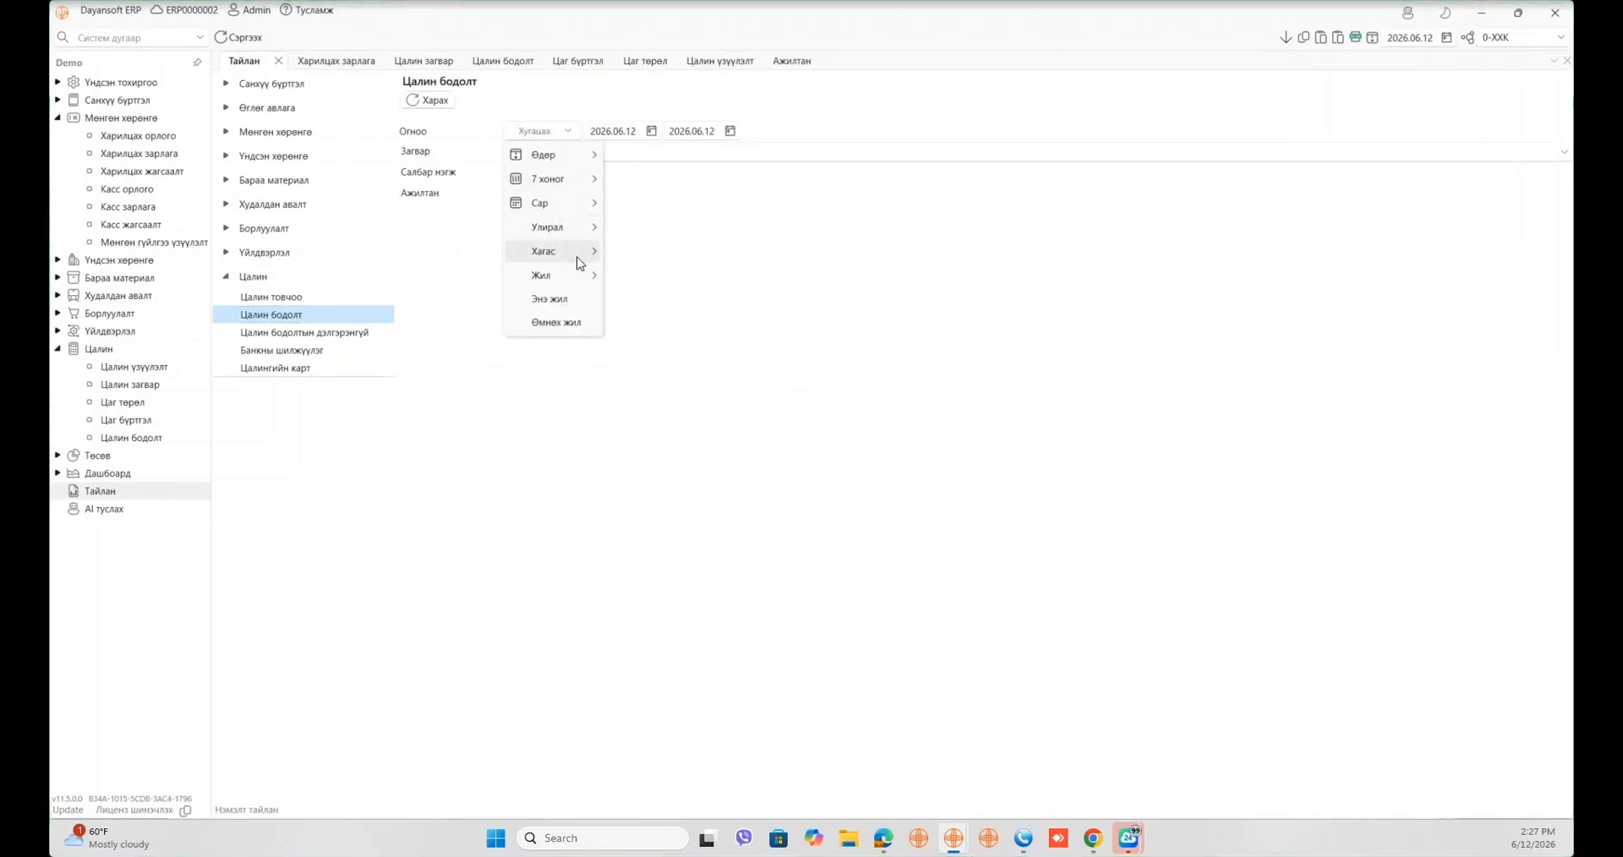
mouse_move(566, 201)
click(657, 207)
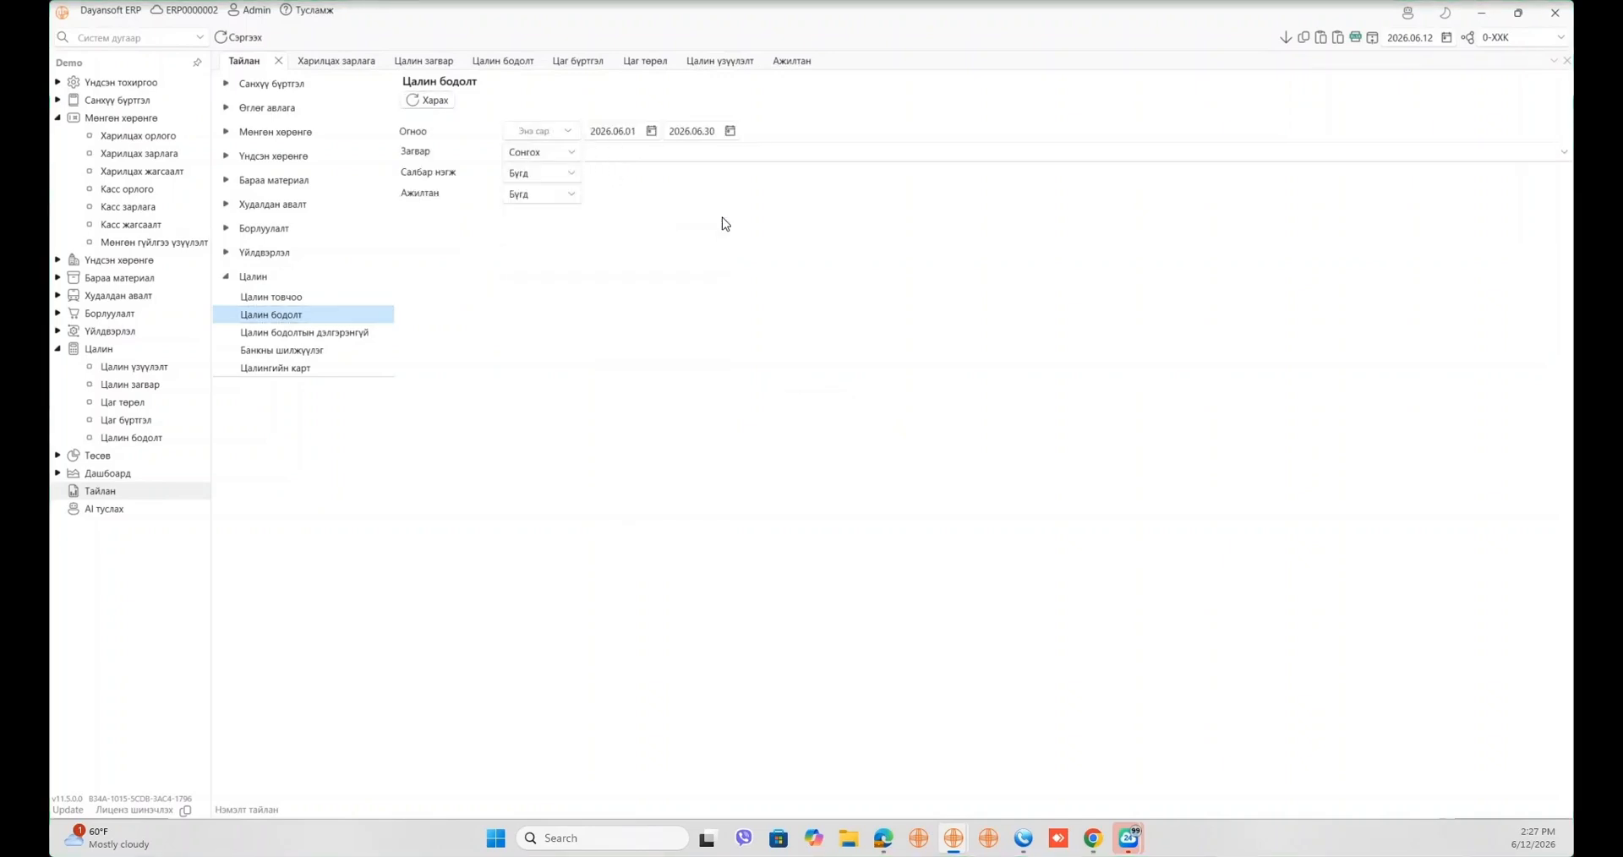
click(676, 164)
click(692, 251)
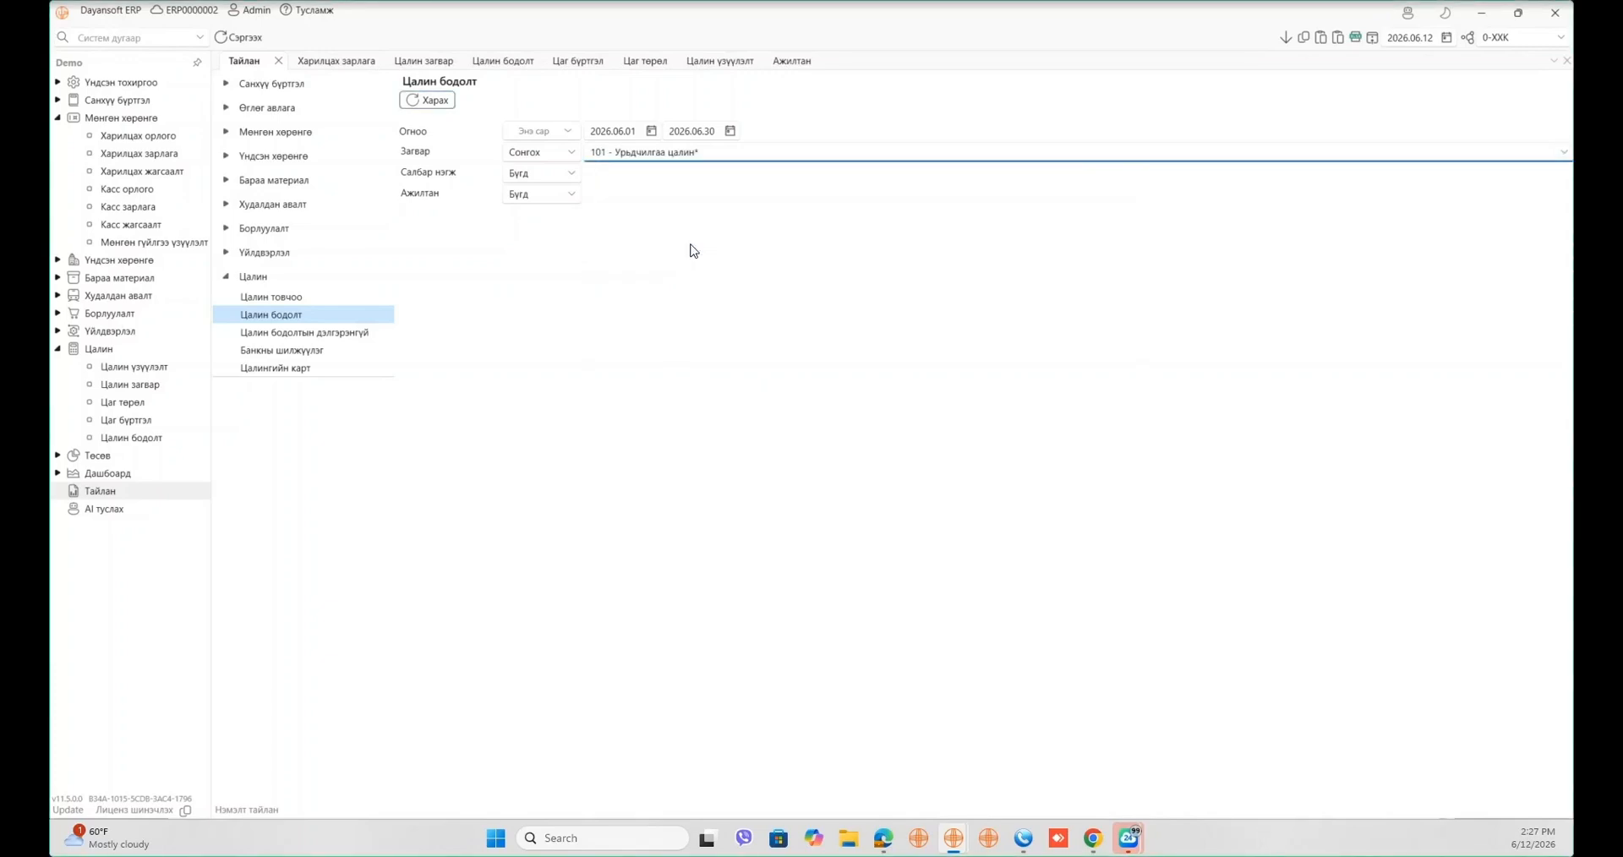
click(409, 105)
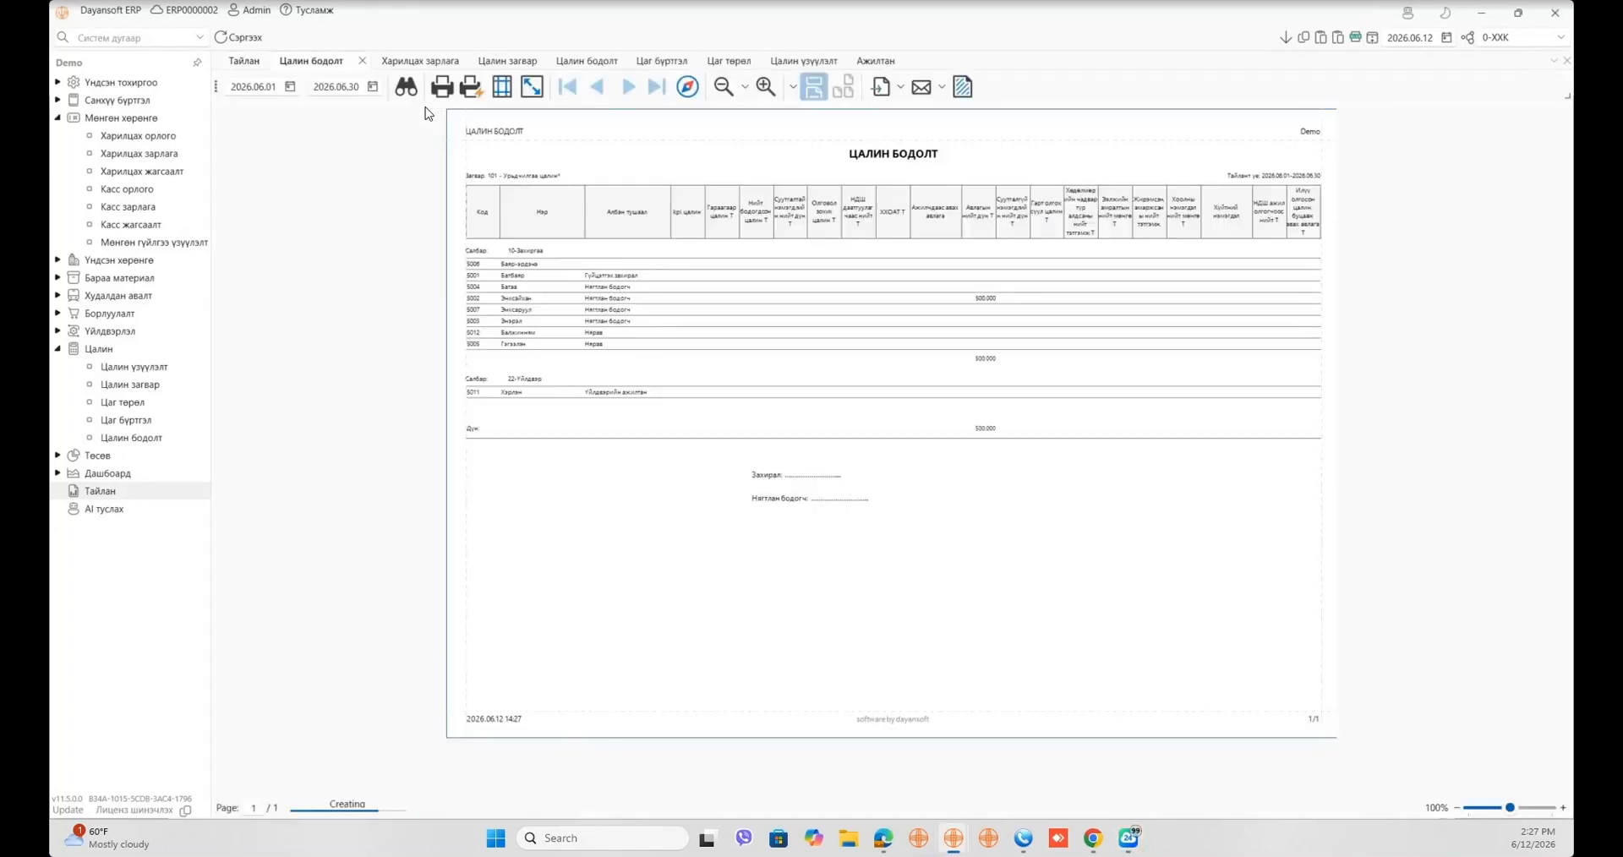
- Regenerate the report, review its advance-pay columns, and bring up the Цалин загвар settings
click(362, 60)
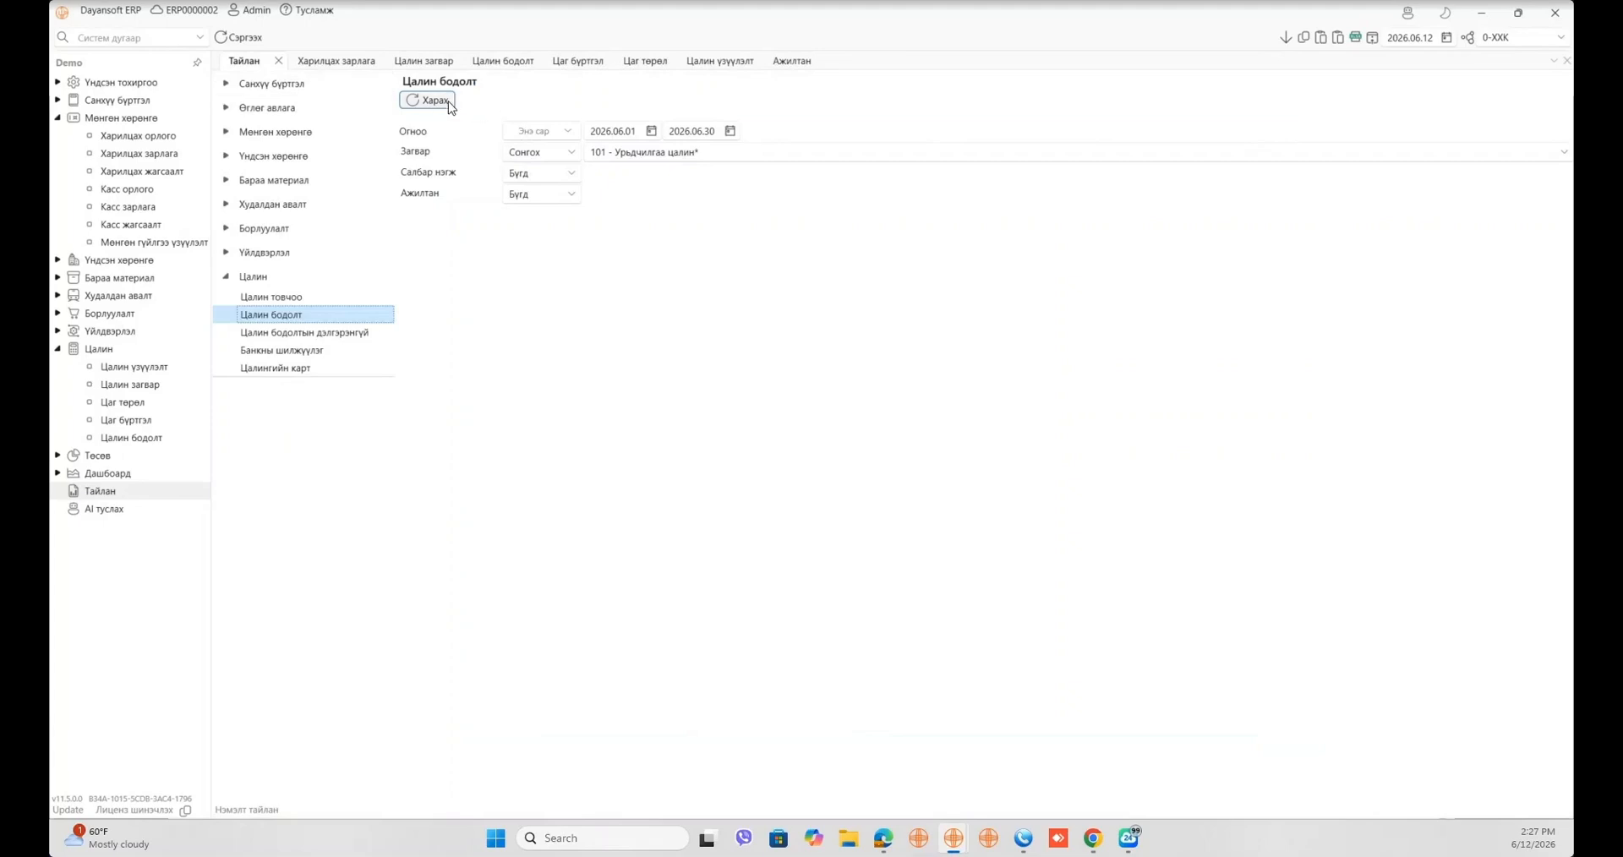
click(447, 100)
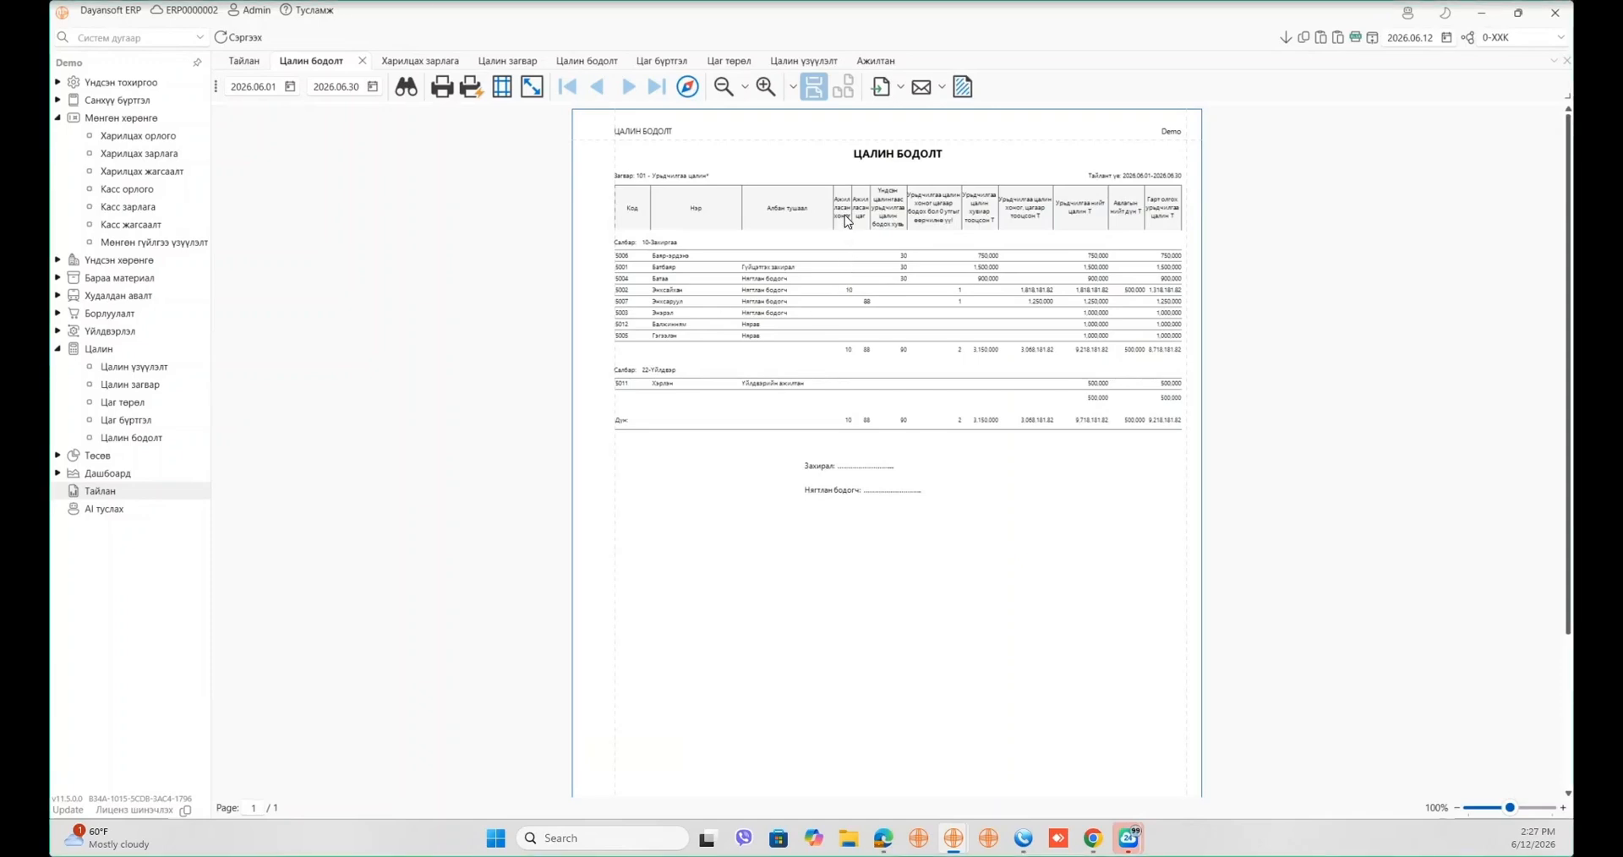
drag(844, 214, 1134, 219)
drag(853, 215, 1040, 227)
click(512, 67)
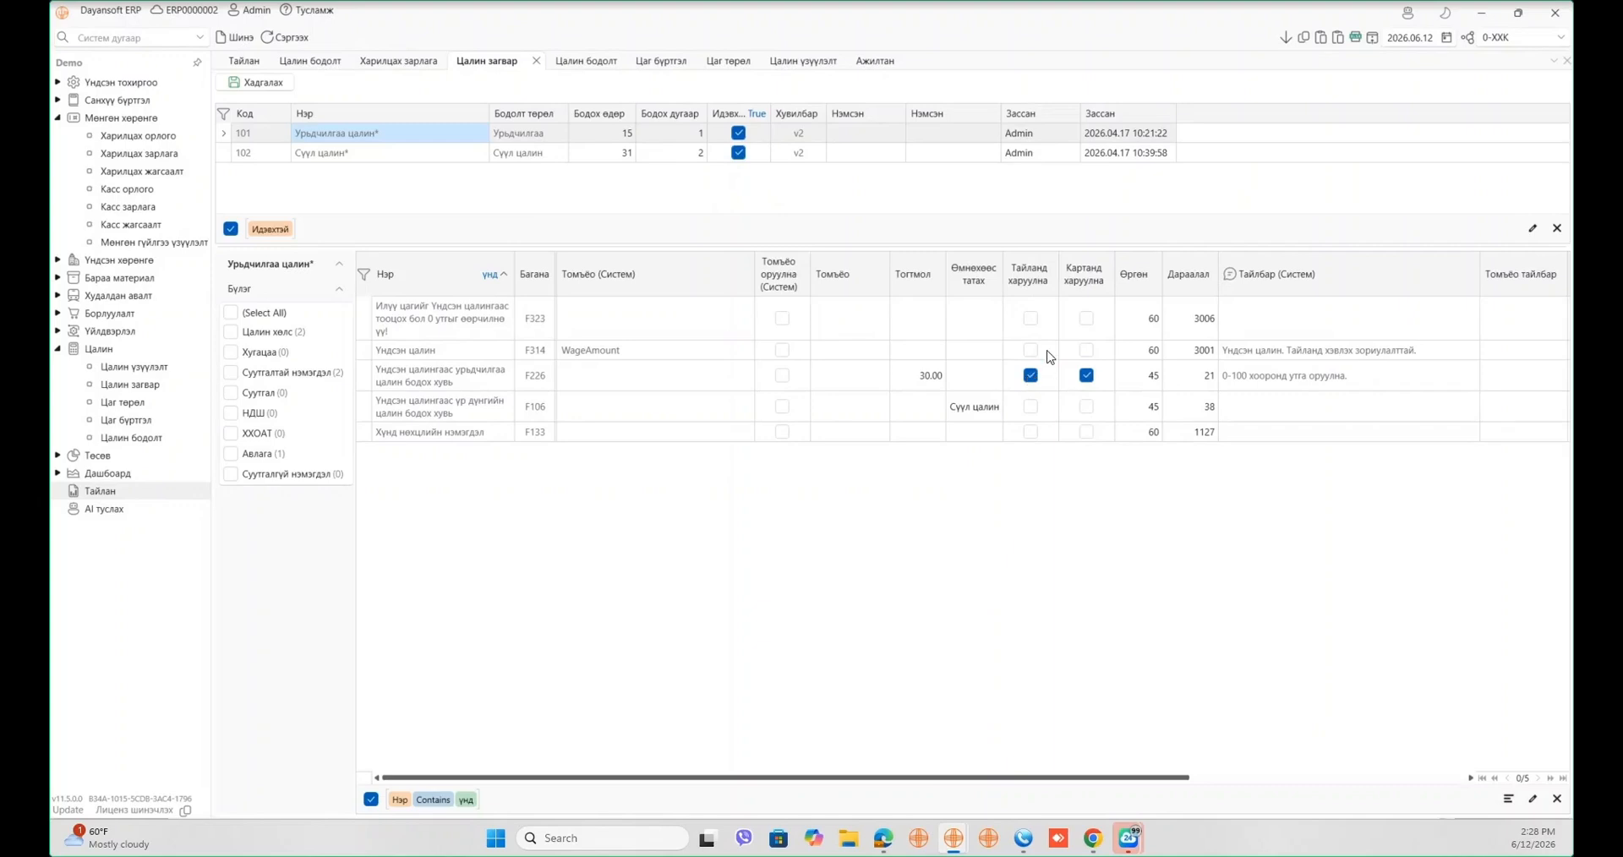
- Check the calculation list, report preview and template Дараалал field, then return to the Тайлан parameters
click(601, 68)
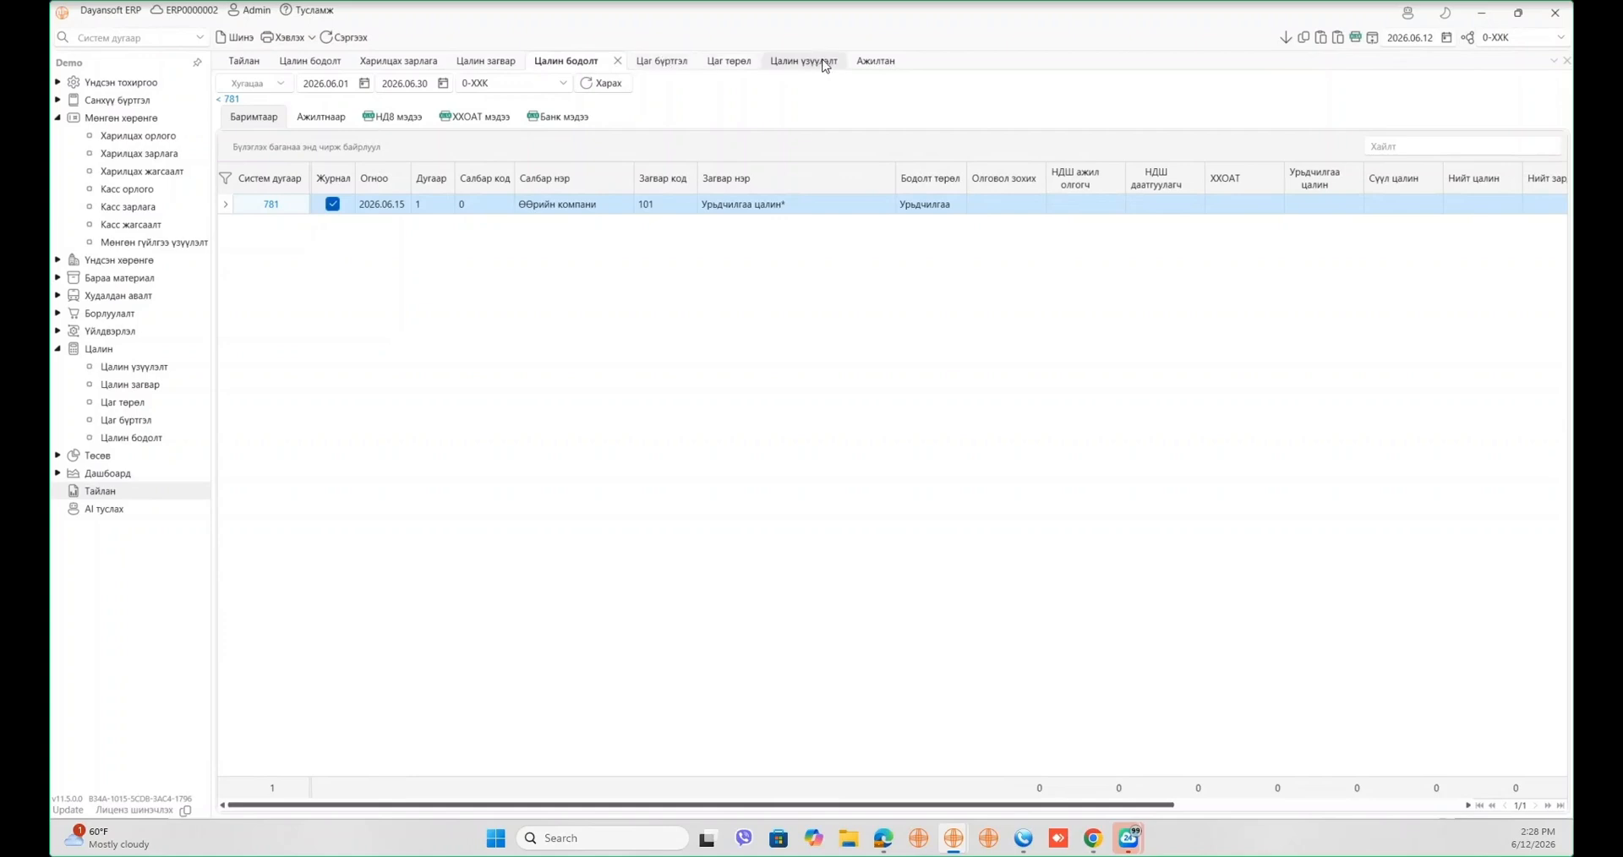
click(336, 67)
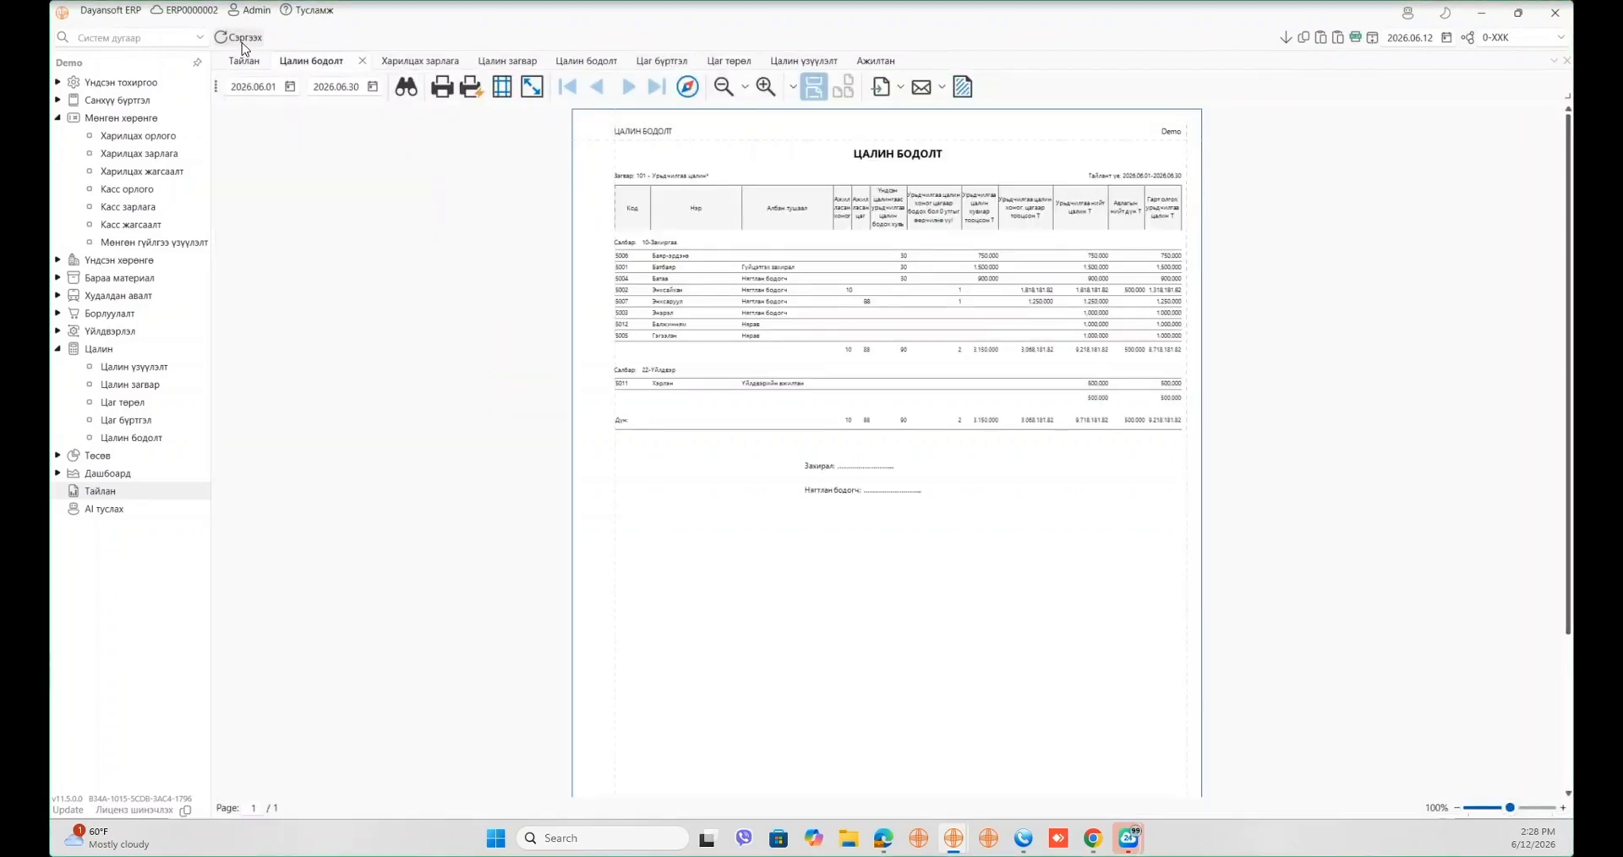
click(517, 61)
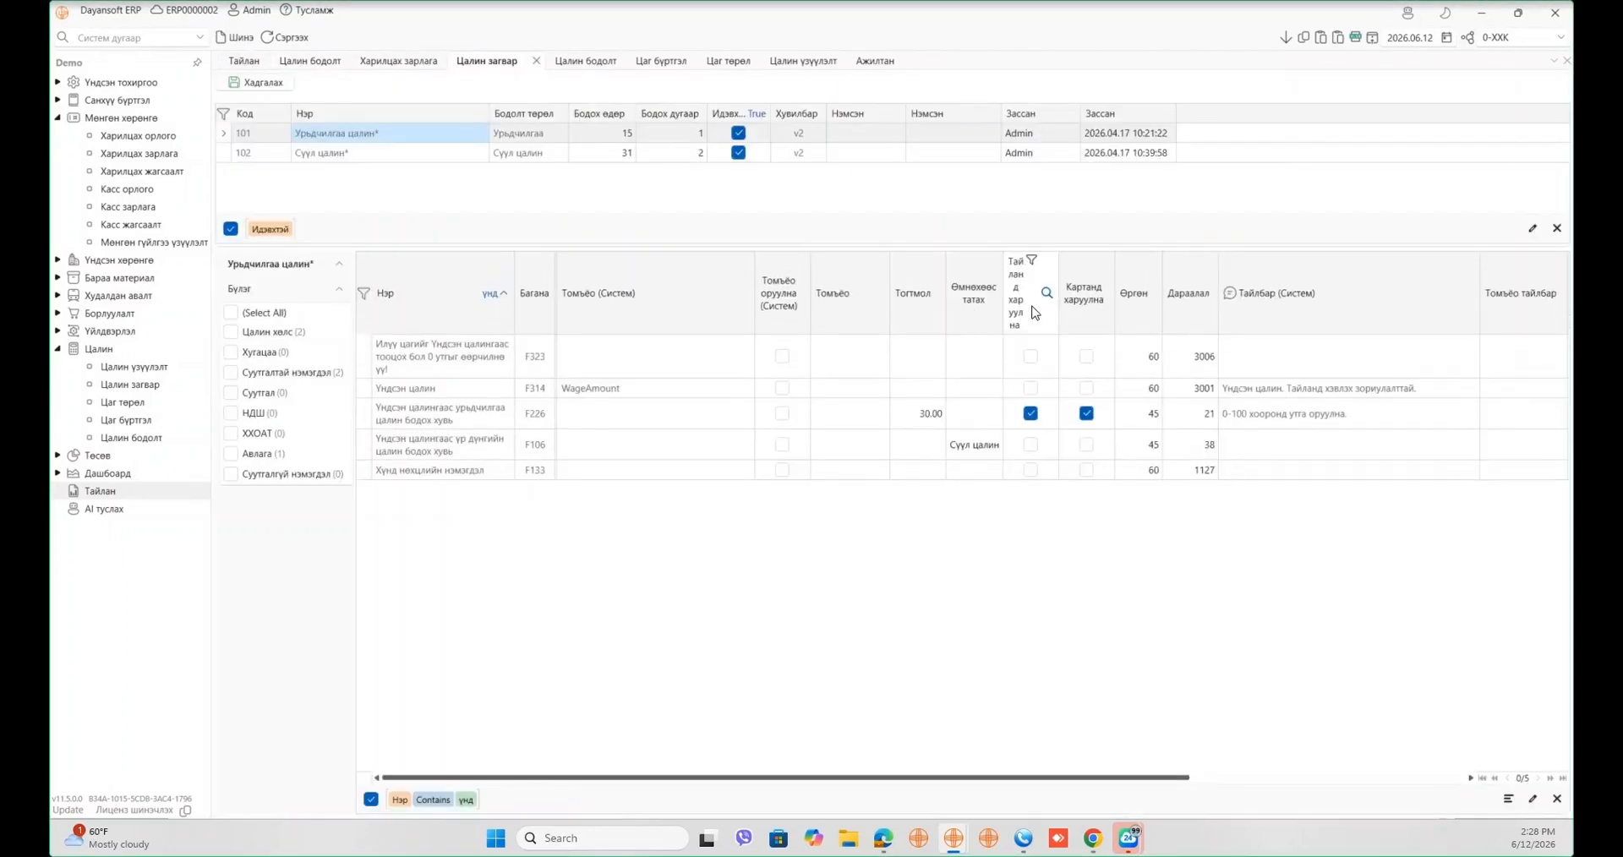
click(1161, 323)
click(1185, 319)
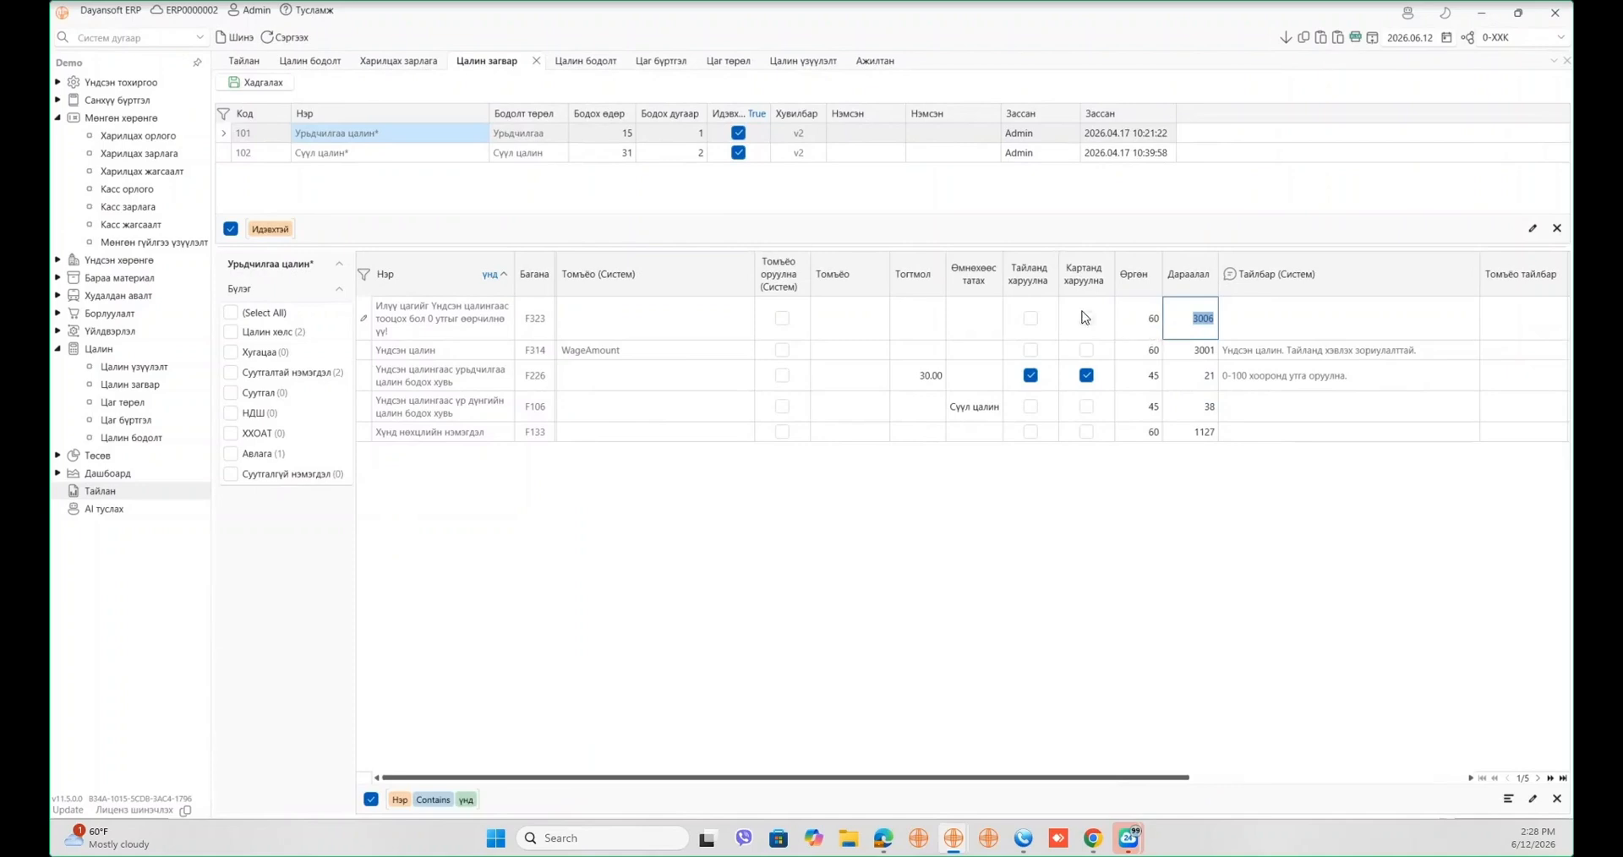
click(238, 66)
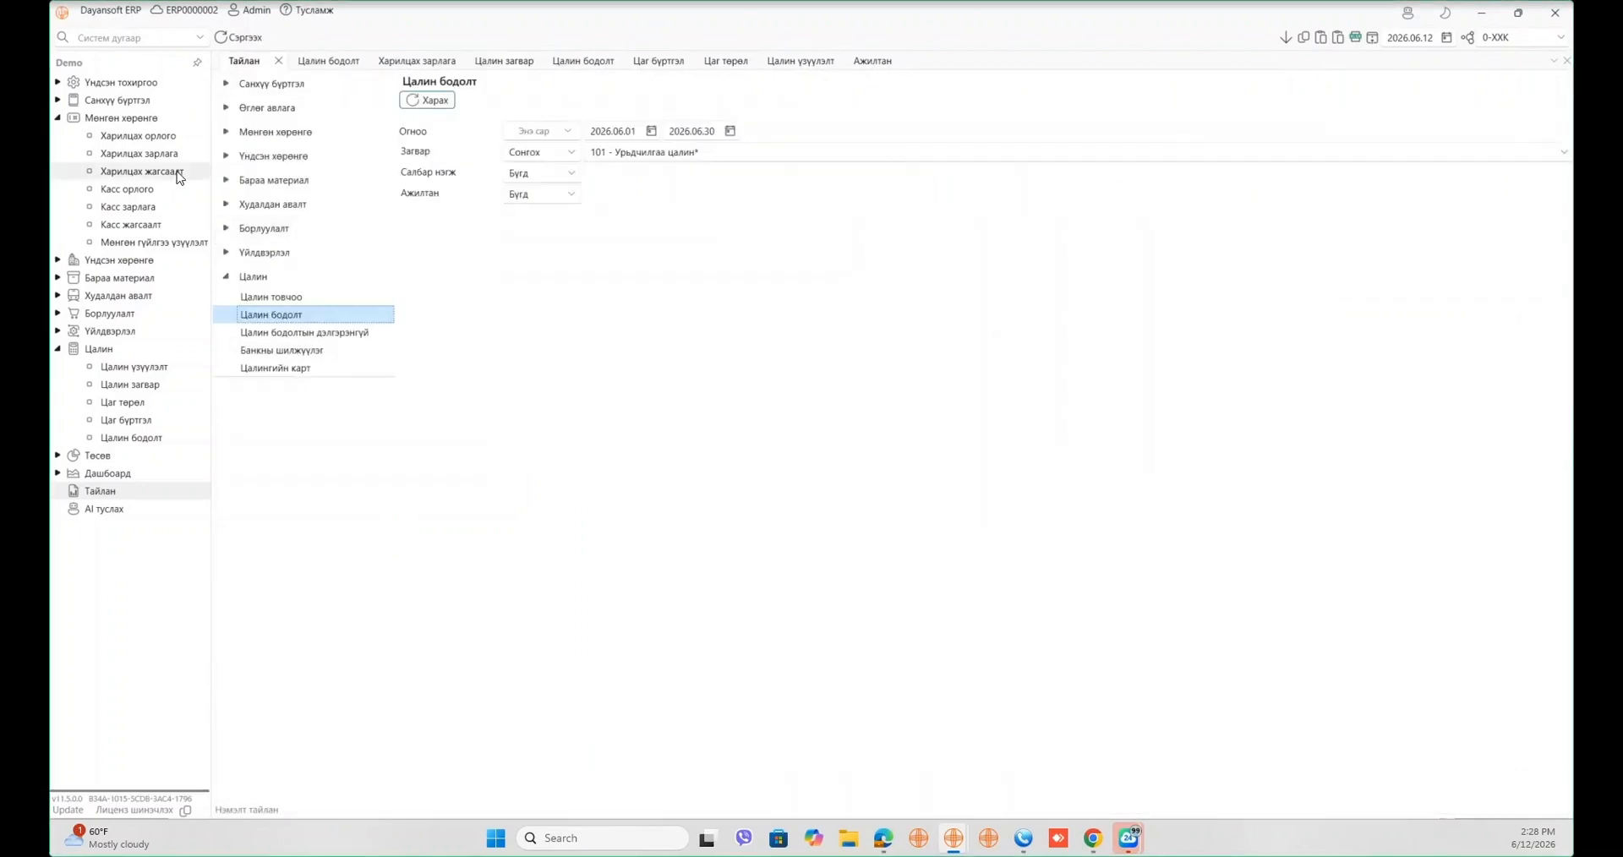
- Review the Банк мэдээ export of nine advance payments totalling 9,218,181.82, then return to Баримтаар
click(164, 438)
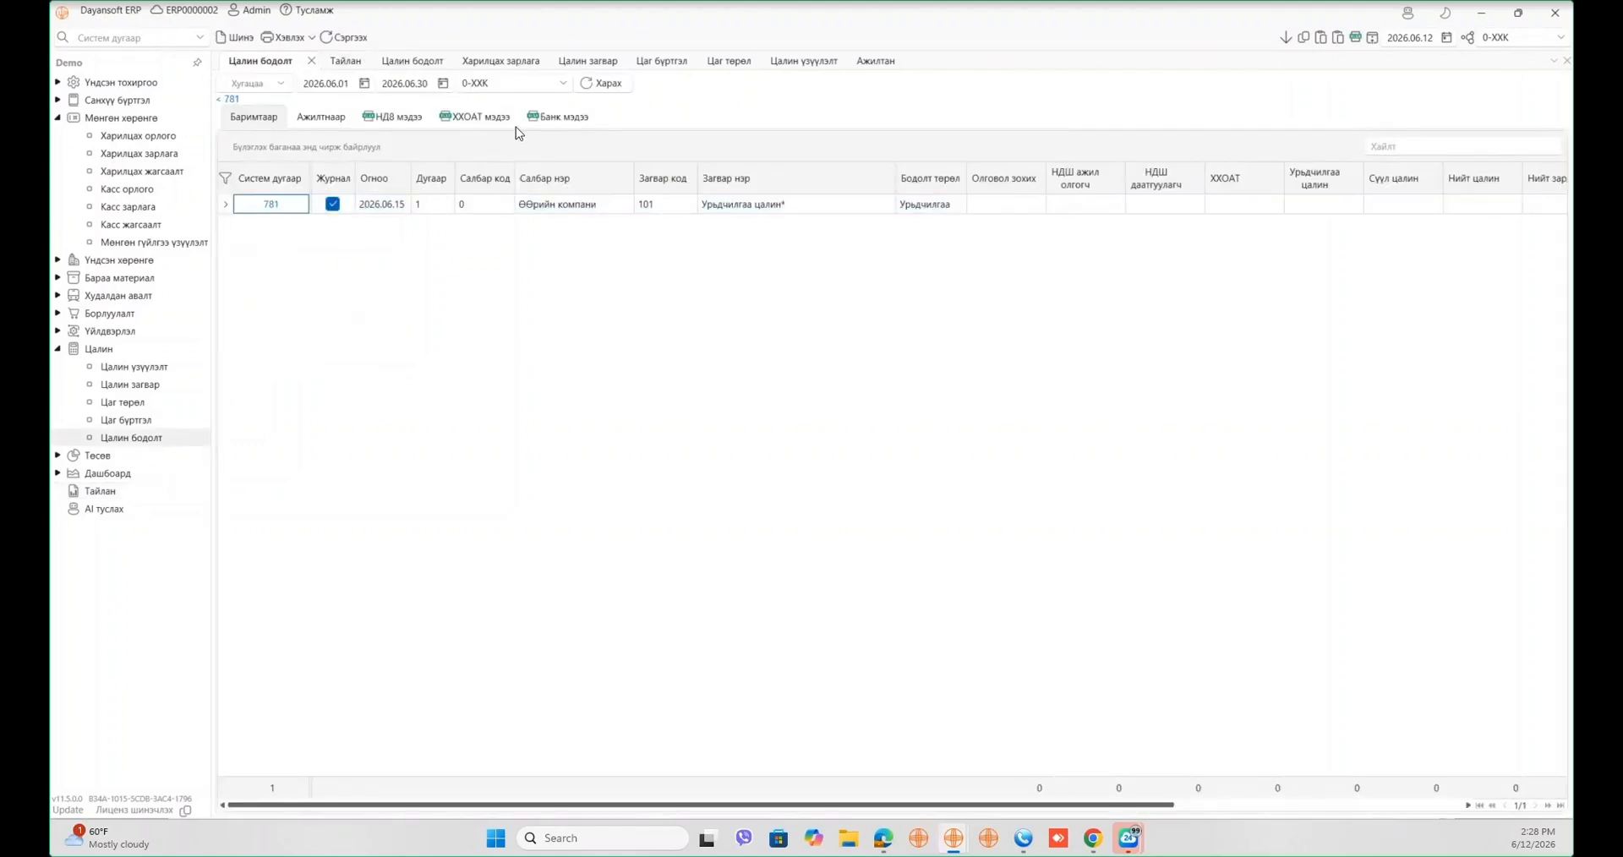
click(542, 117)
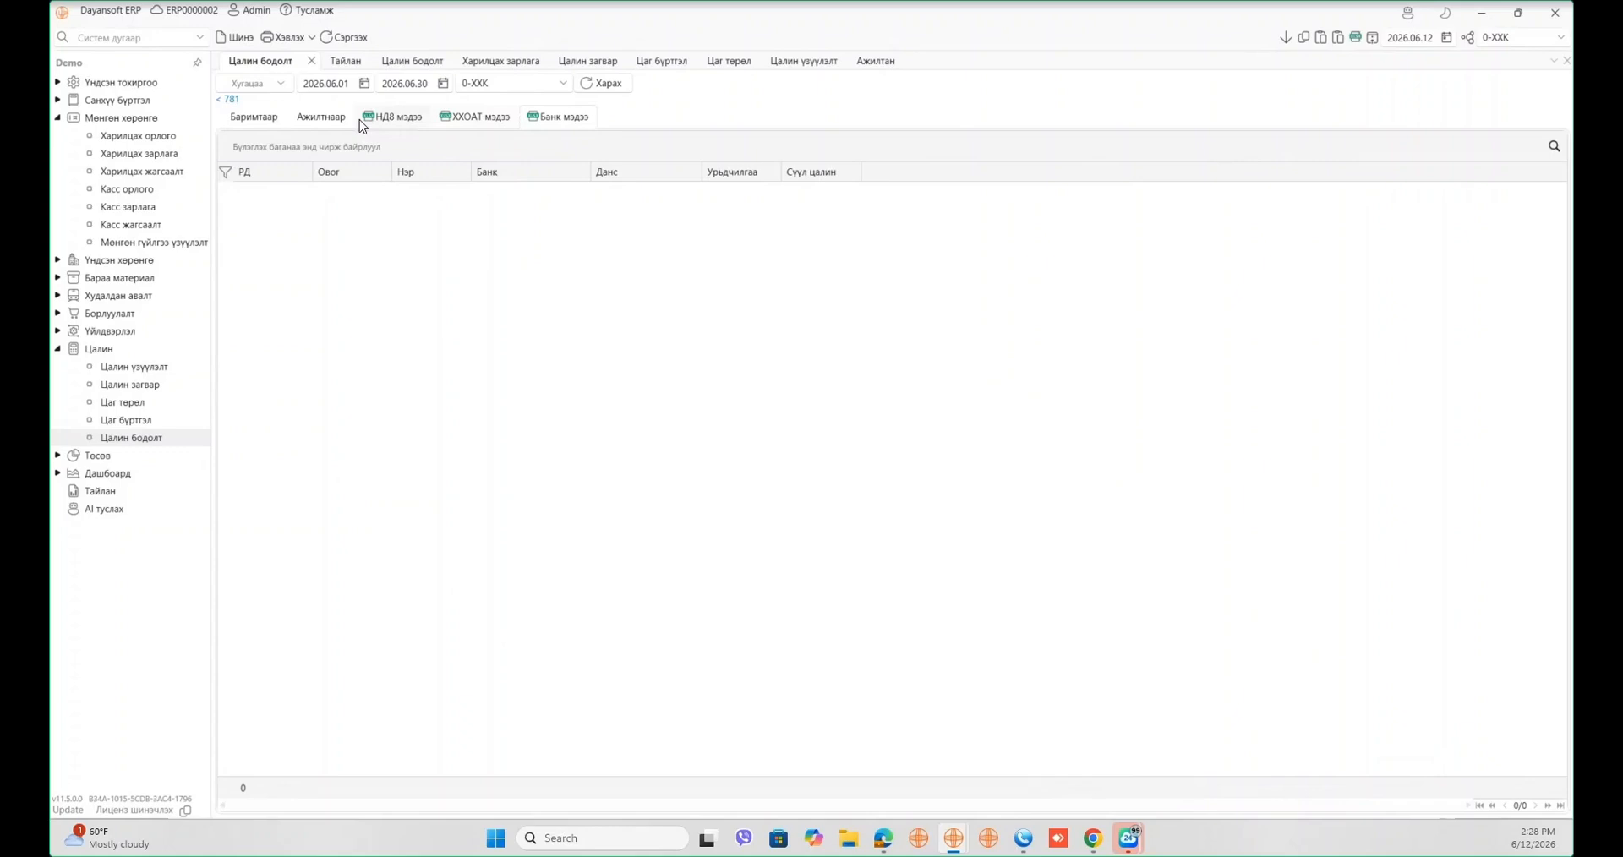
click(607, 84)
mouse_move(279, 338)
mouse_down()
mouse_move(569, 214)
mouse_move(743, 201)
mouse_up()
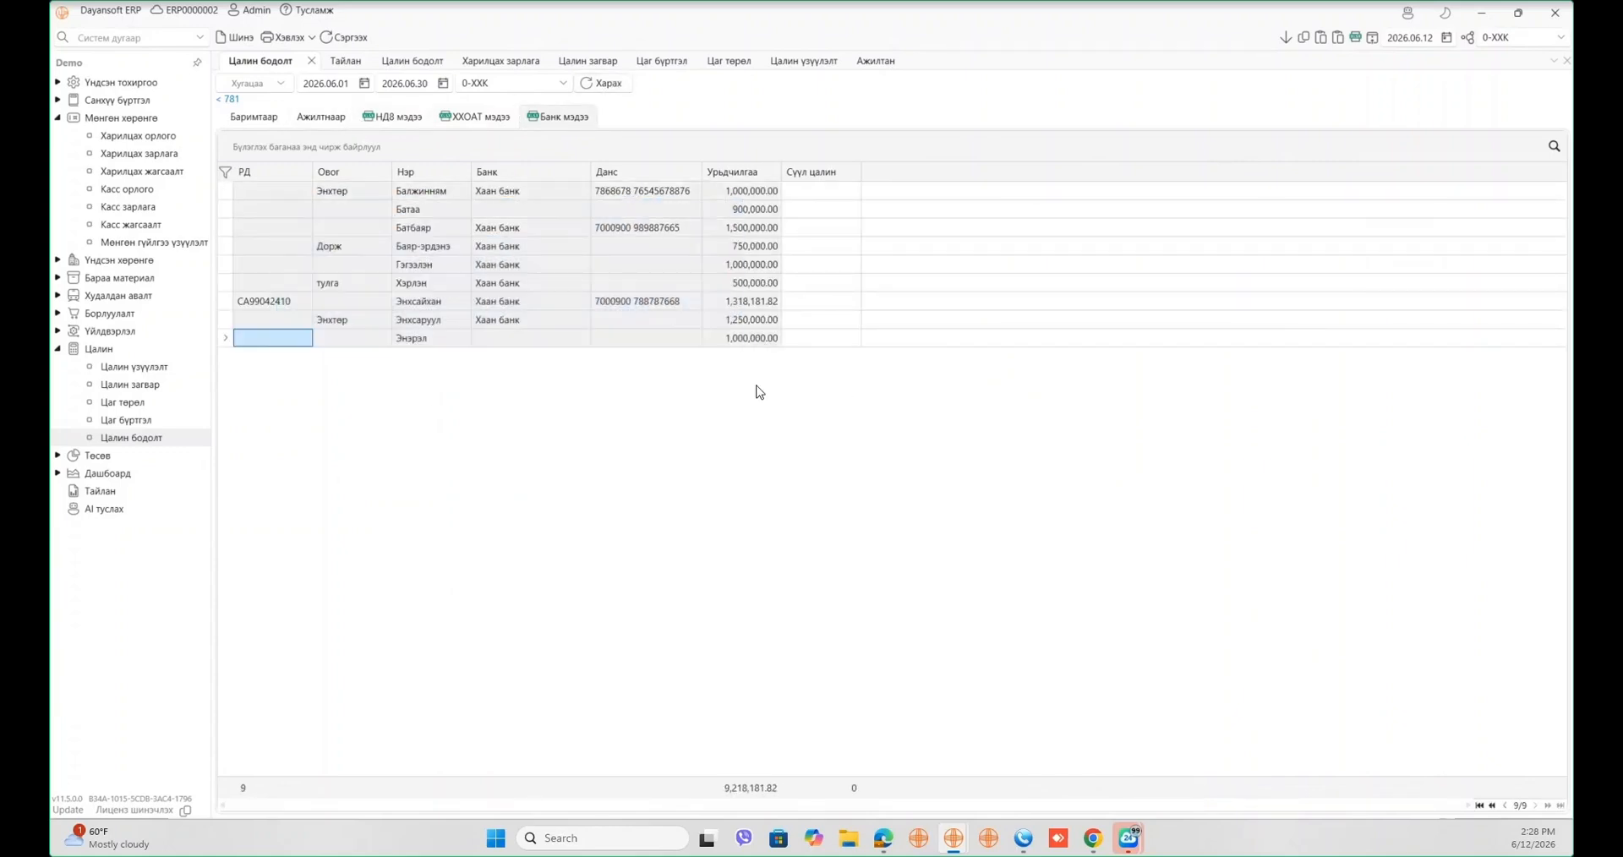
click(736, 381)
mouse_move(736, 387)
mouse_down()
mouse_move(742, 254)
mouse_move(679, 187)
mouse_move(261, 193)
mouse_up()
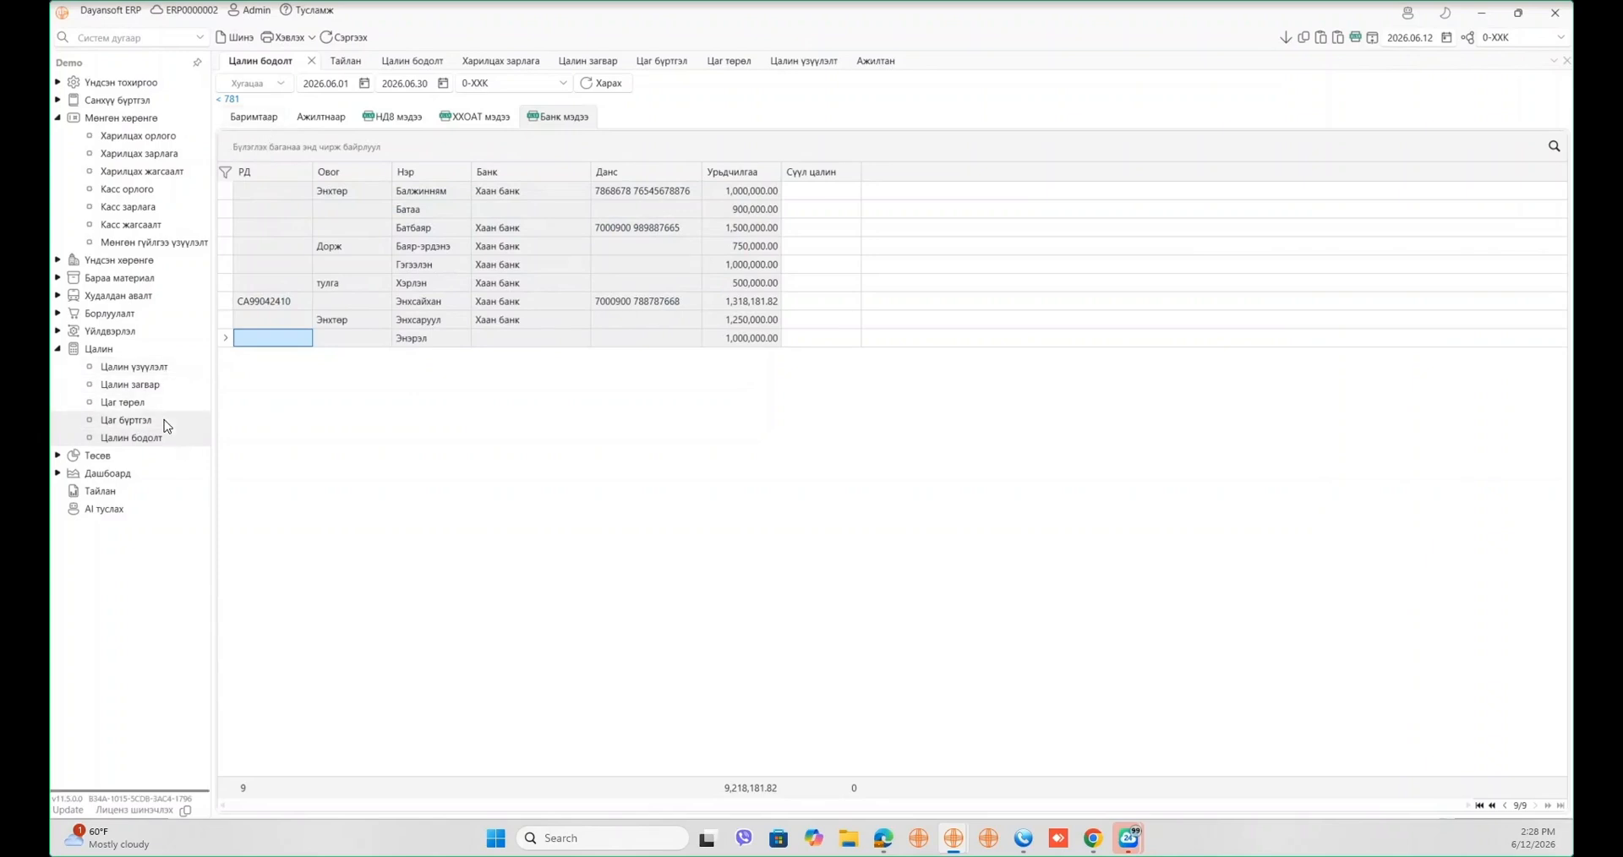
click(250, 119)
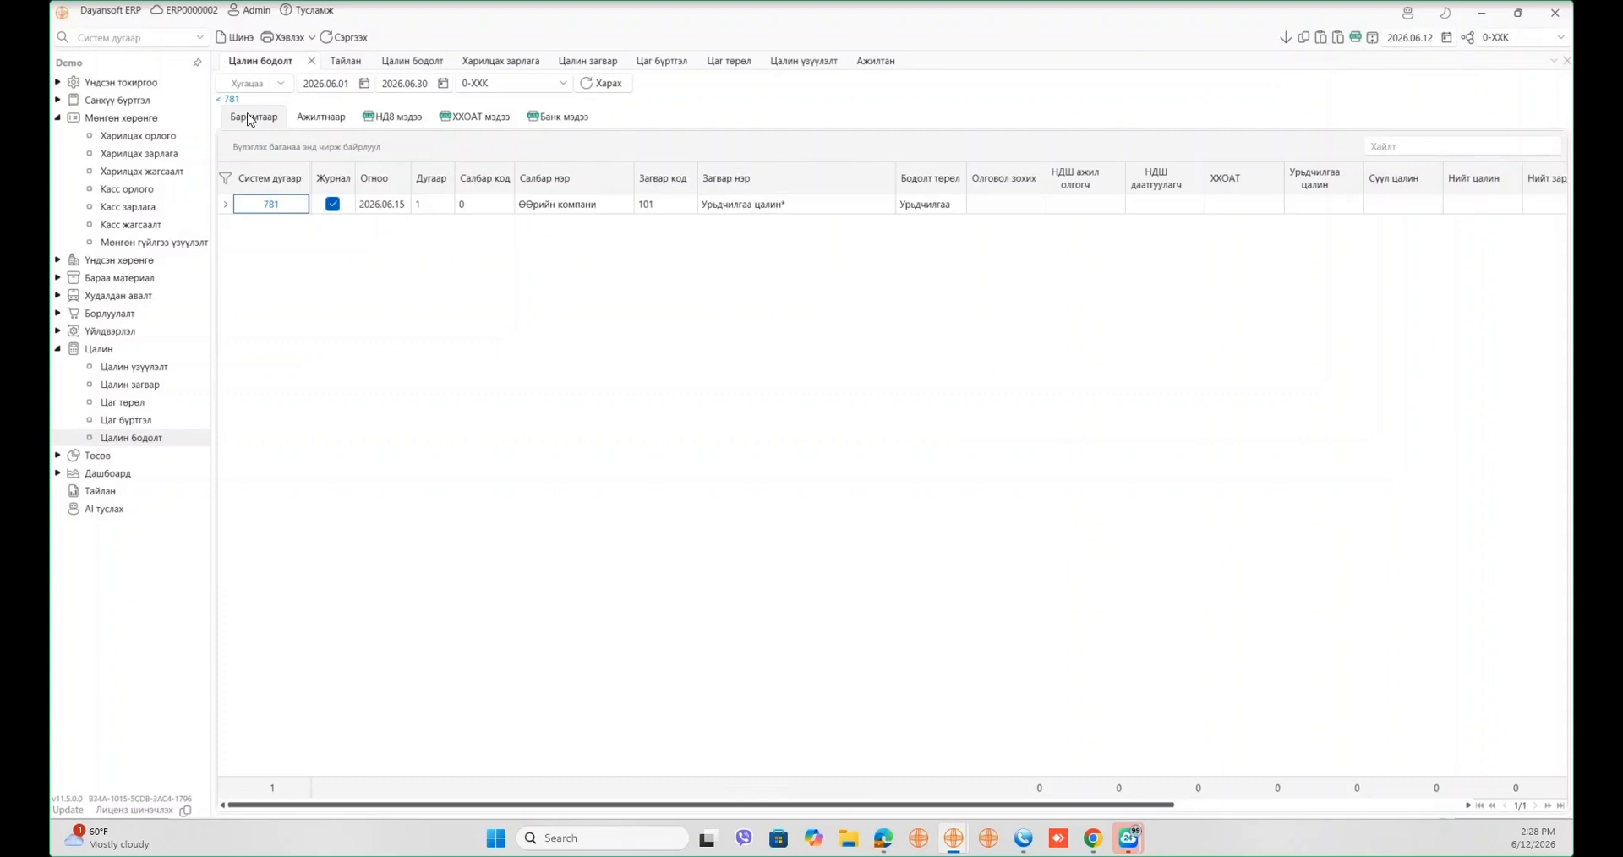
- Create a new calculation for 0-ХХК with template 102 Сүүл цалин* and reset the grid layout
click(240, 37)
click(437, 112)
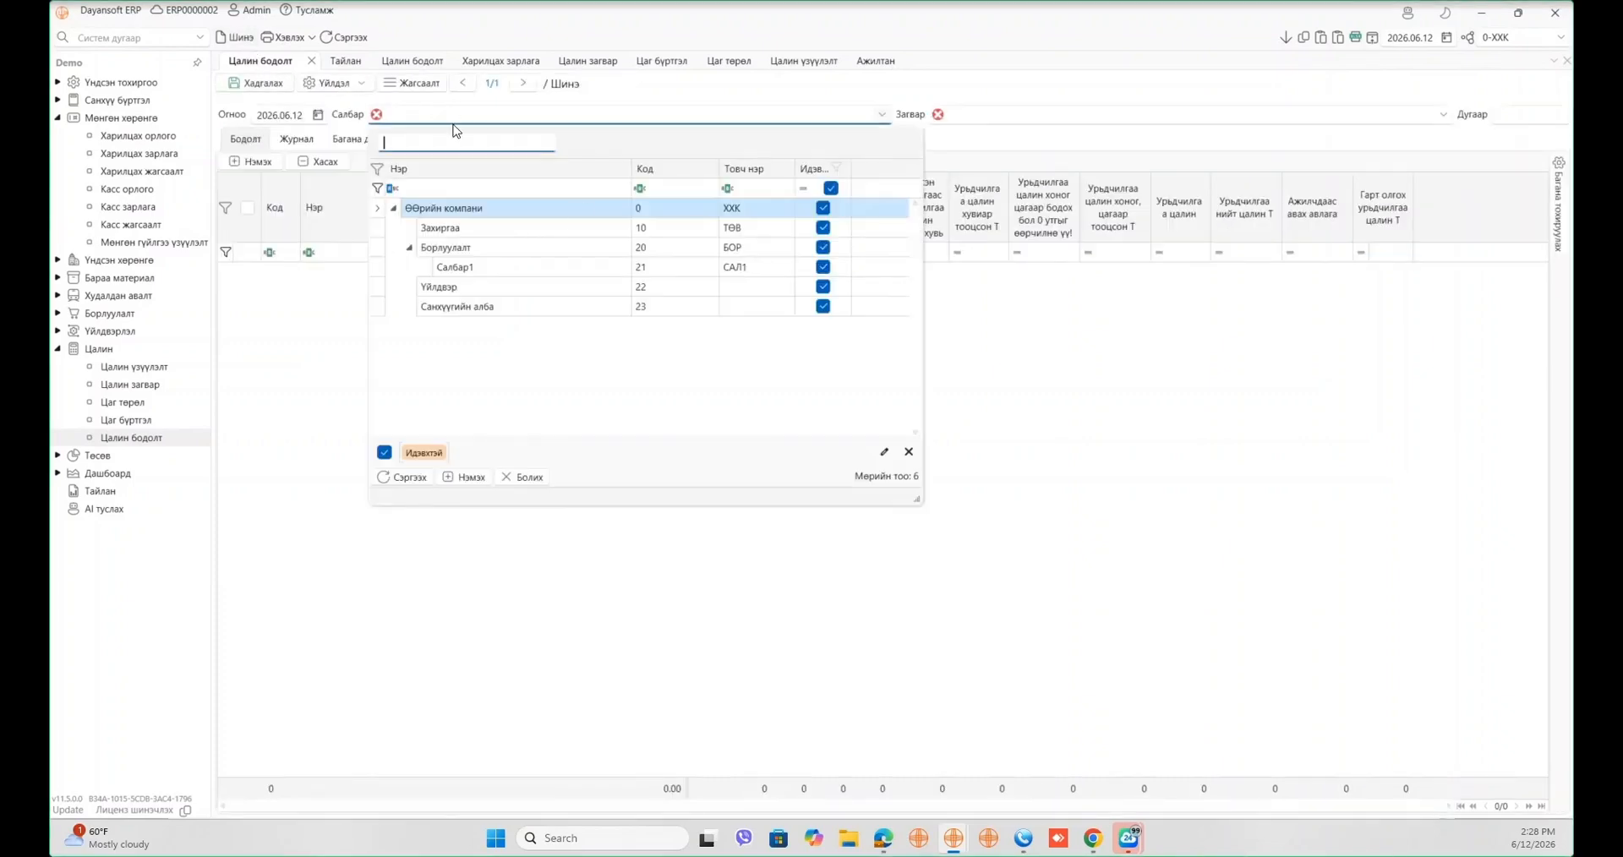
click(554, 210)
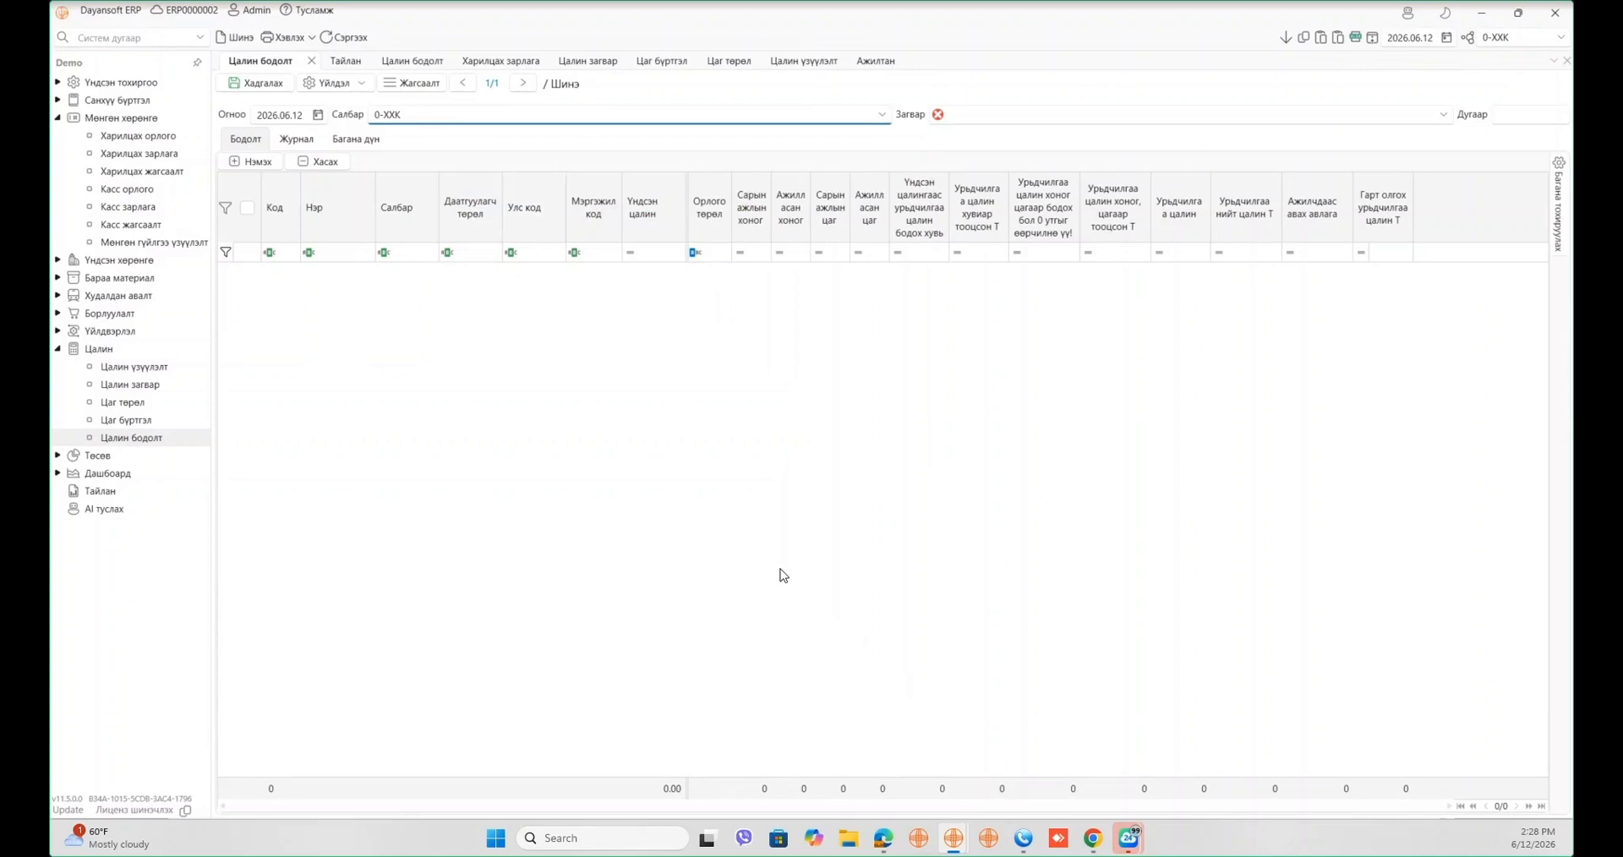
click(1003, 115)
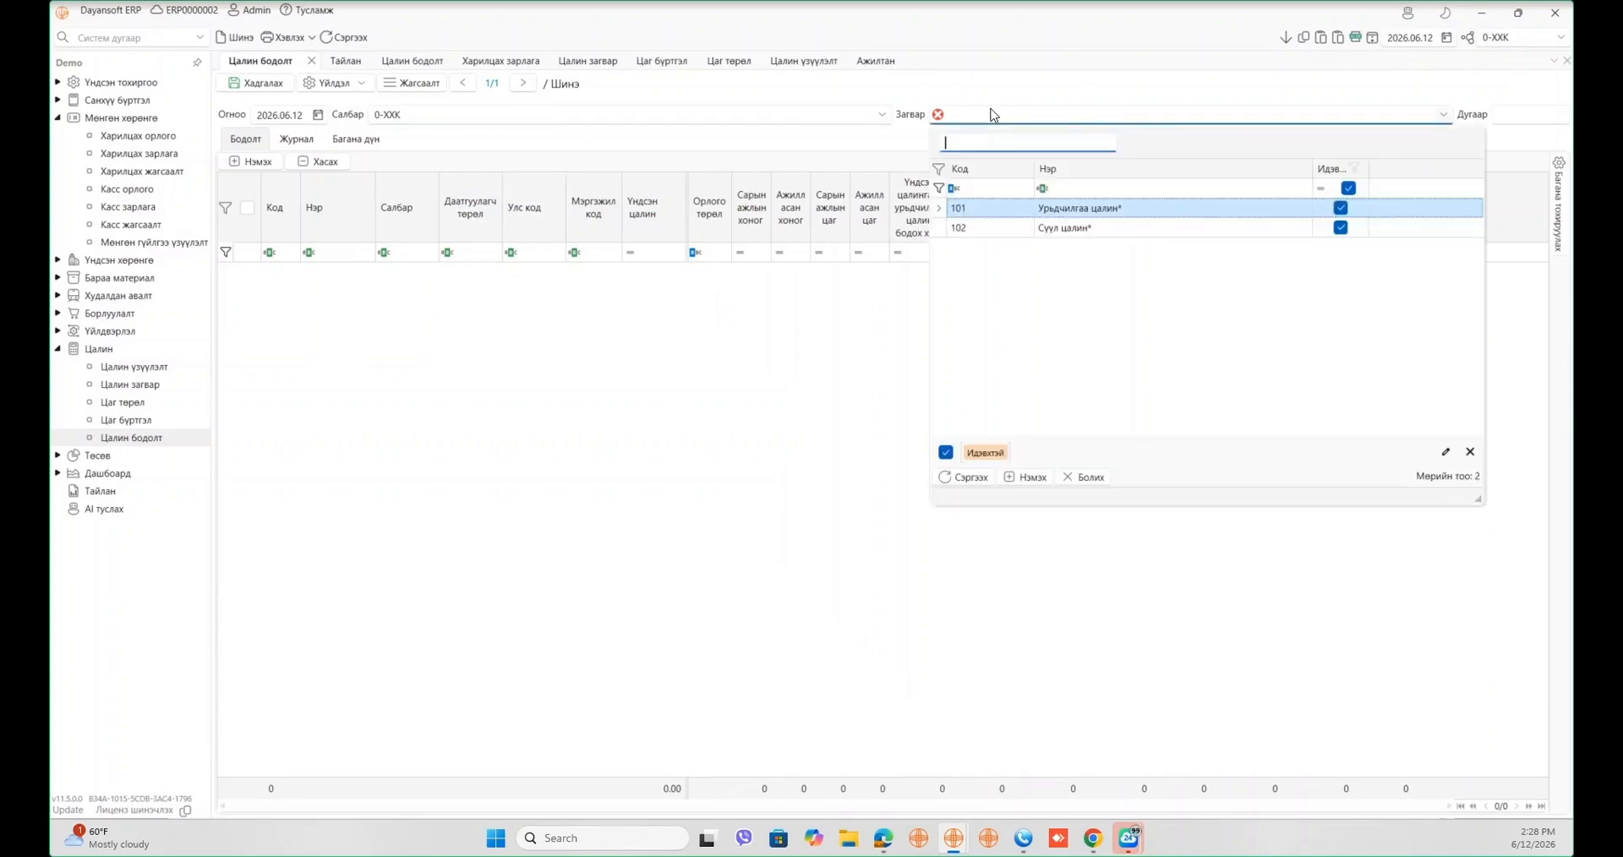
click(1062, 226)
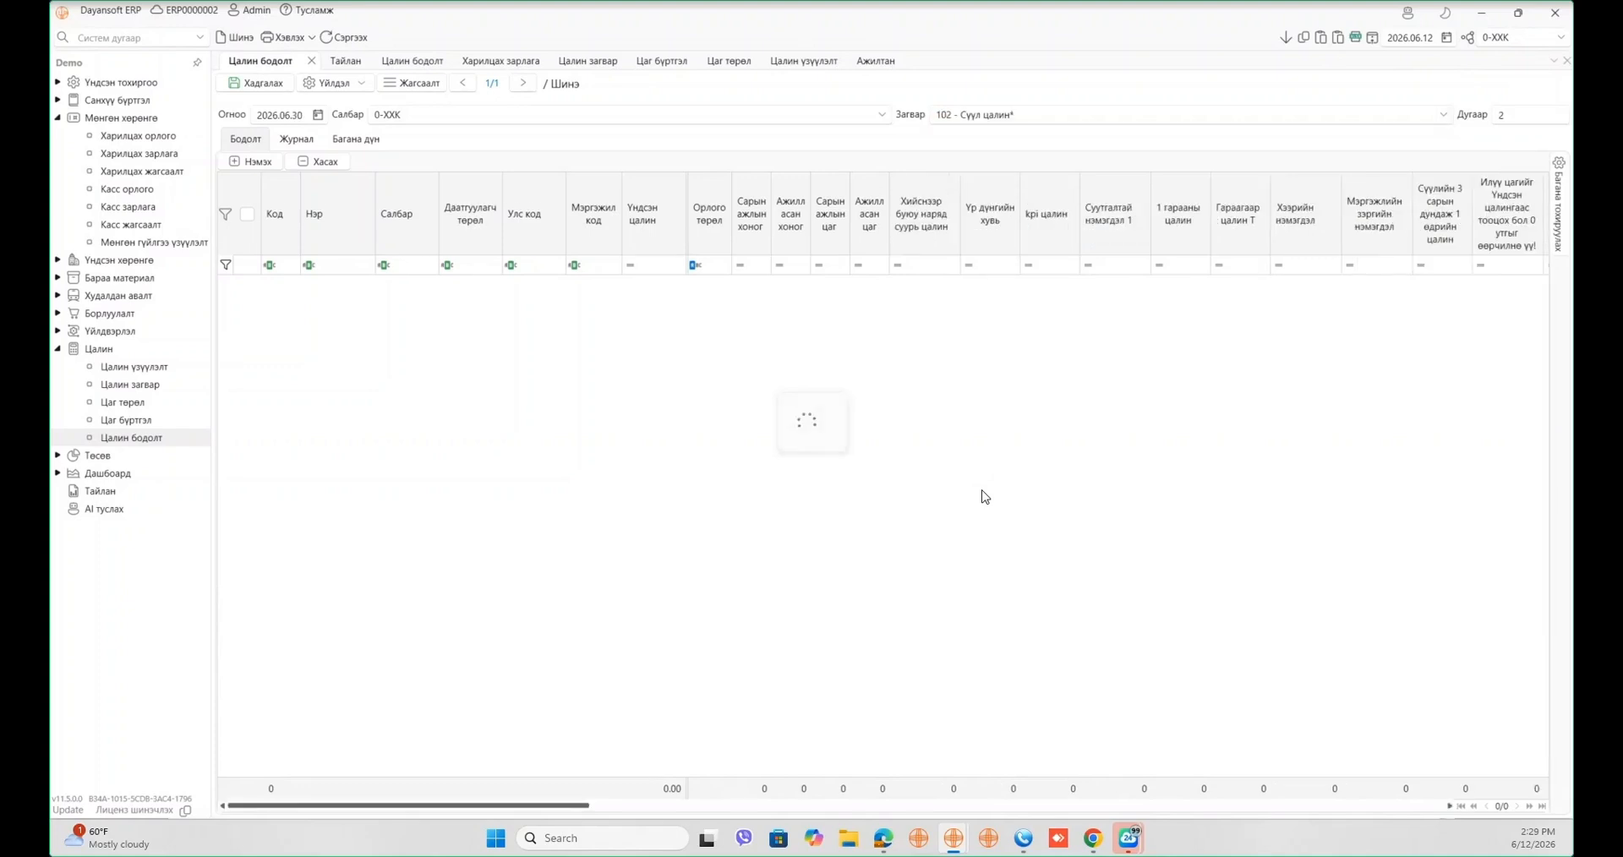
right_click(1147, 205)
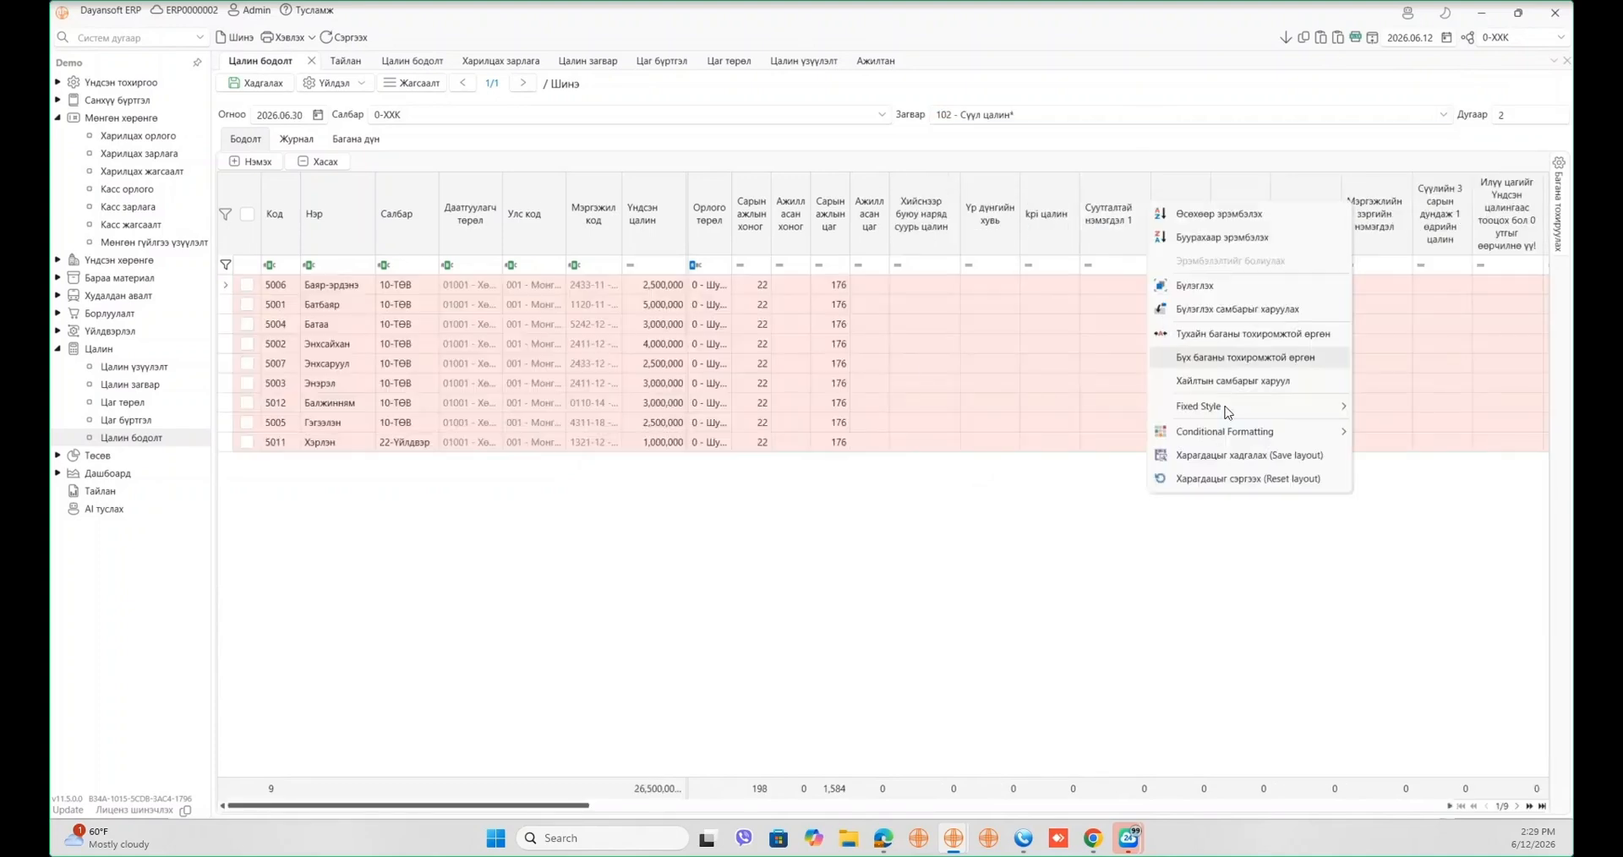
click(1243, 476)
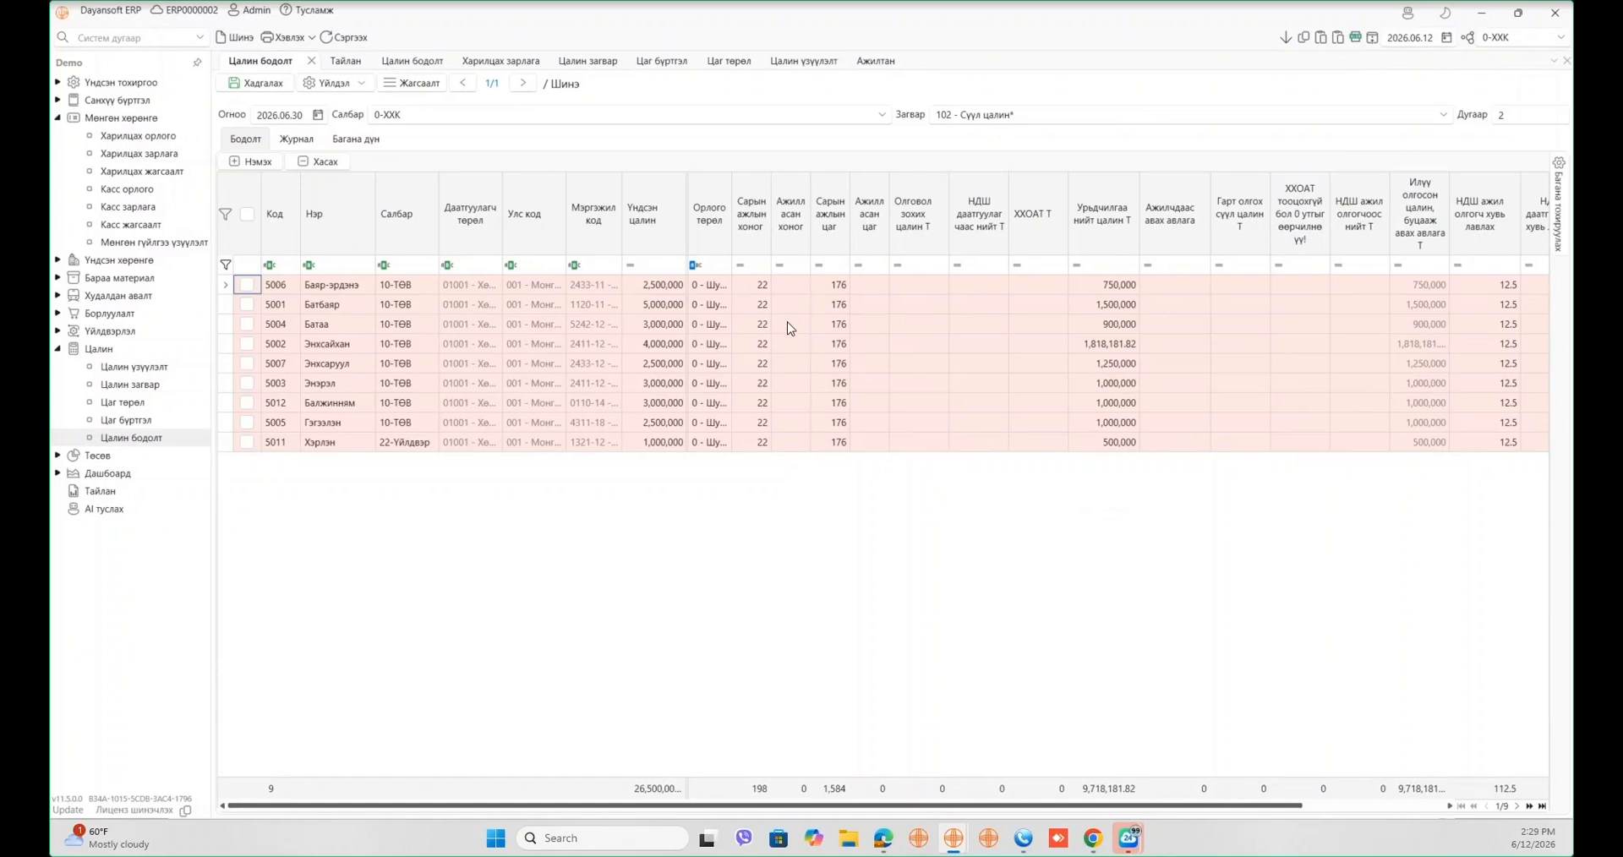
- Import time-registration data into the 102 final-salary grid with Цаг бүртгэлээс татах
click(347, 68)
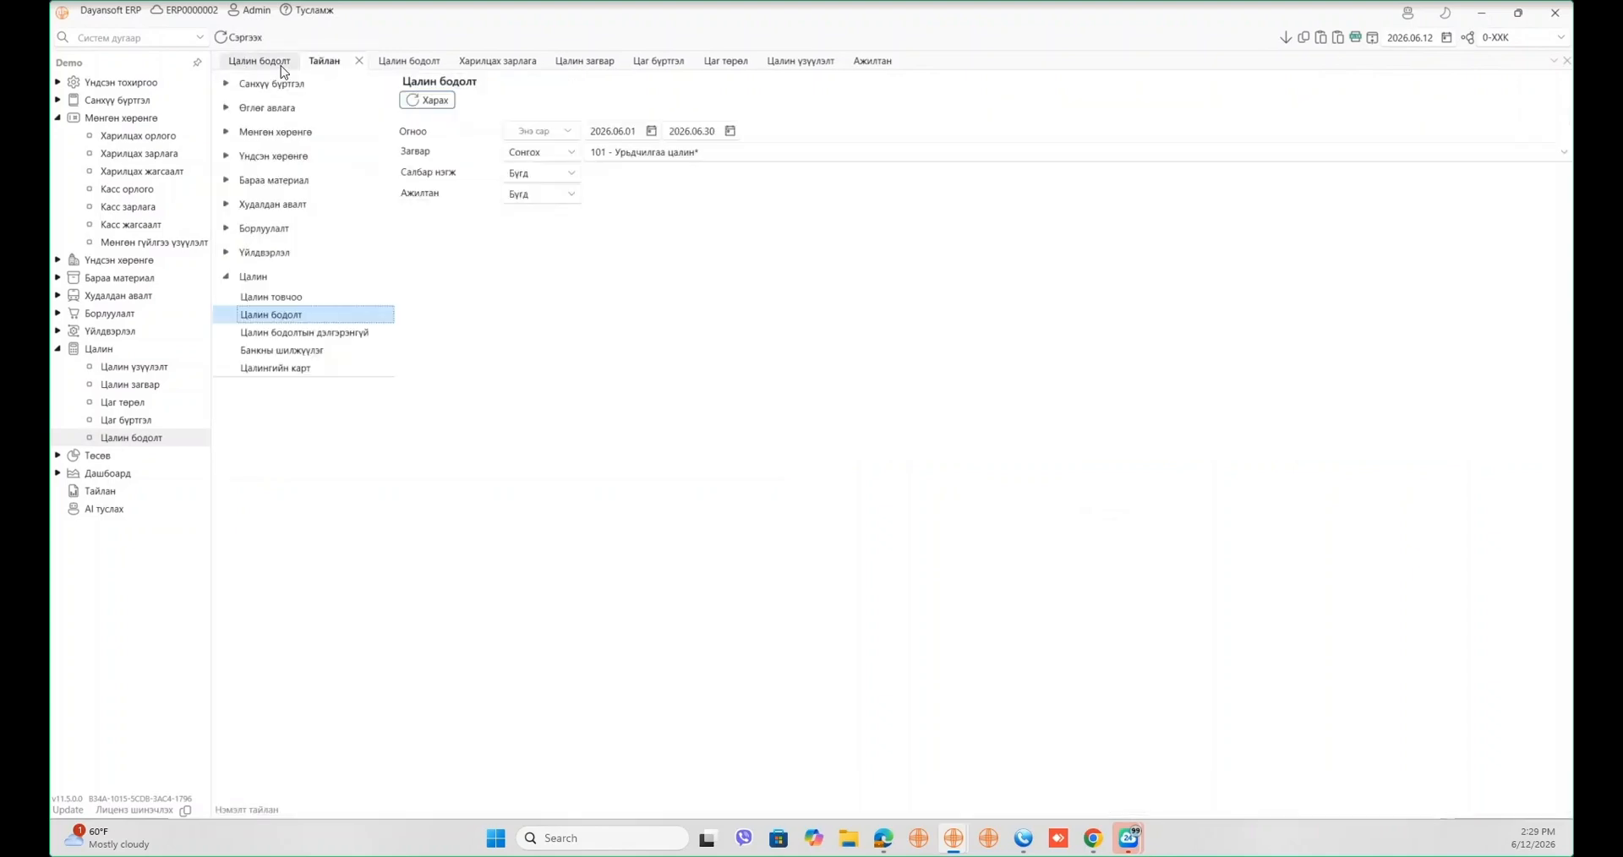
click(281, 67)
click(347, 85)
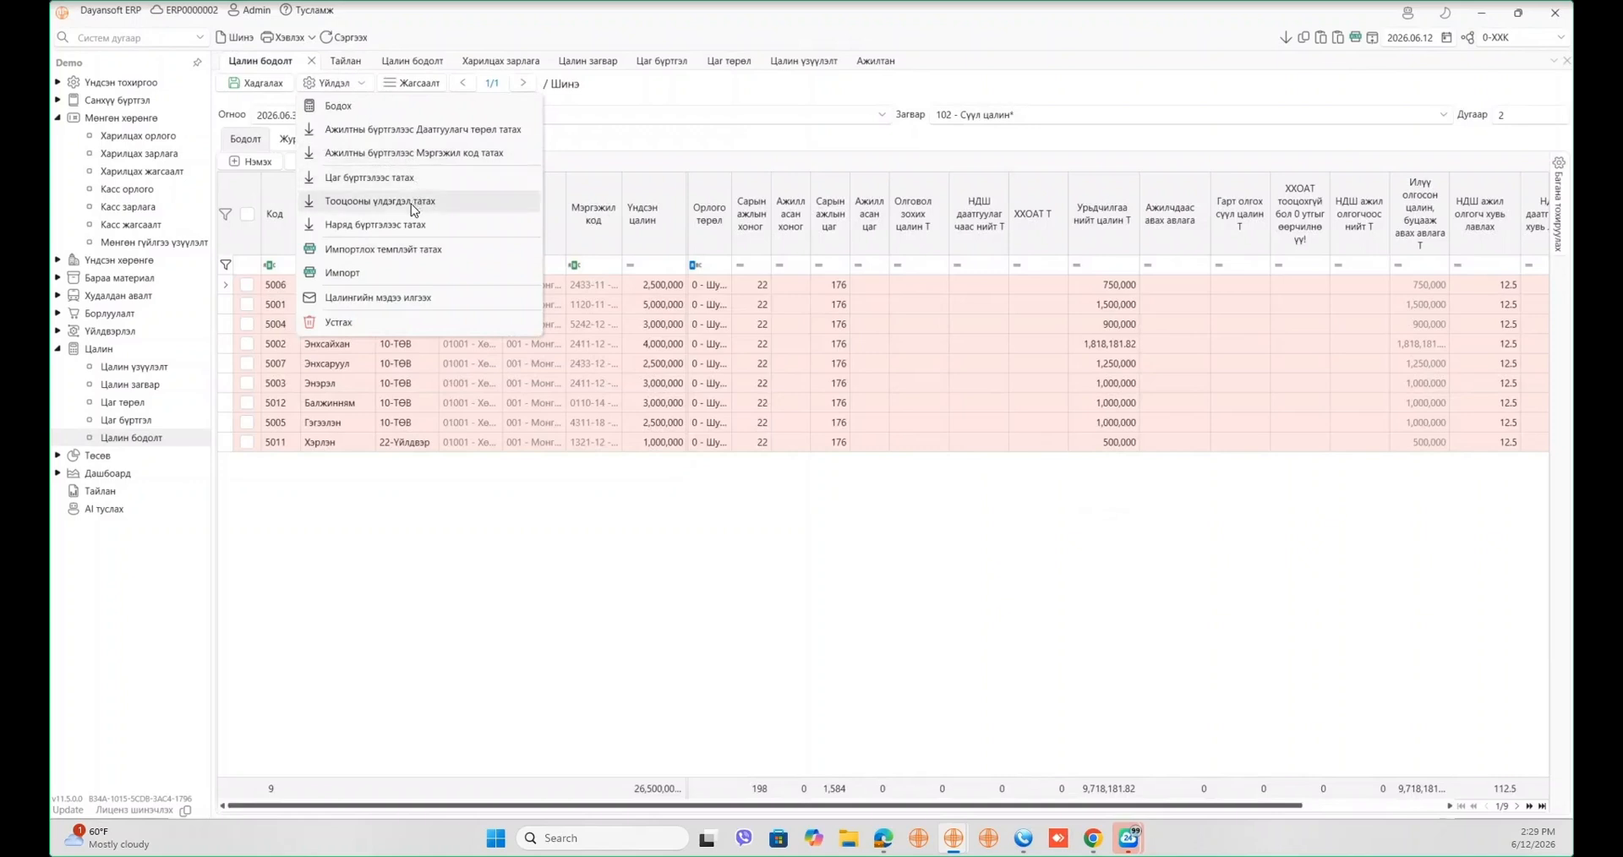
click(394, 178)
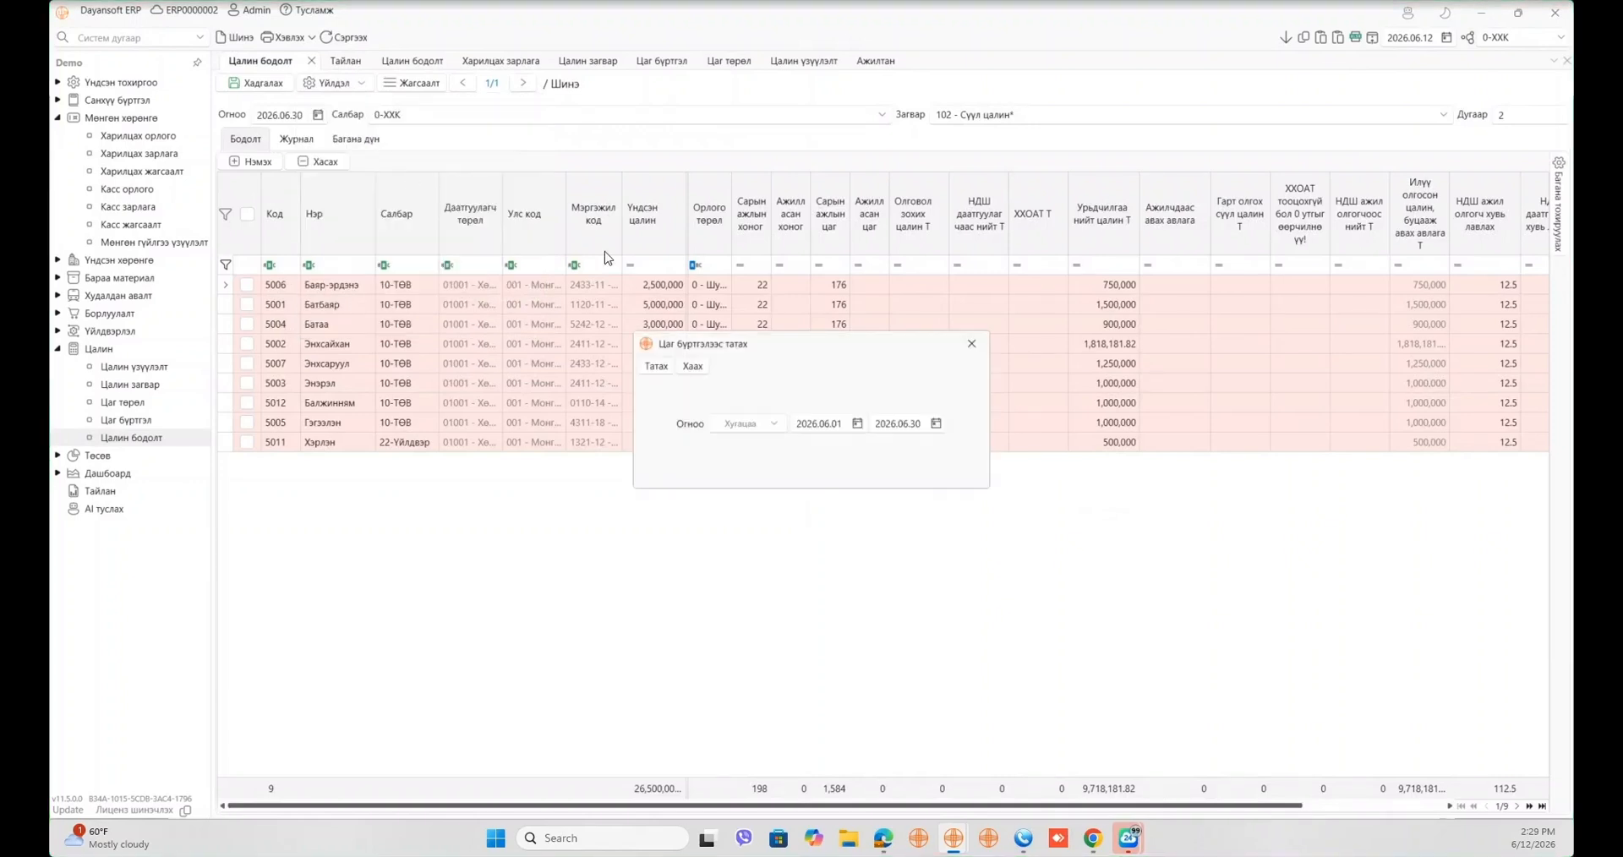
click(658, 368)
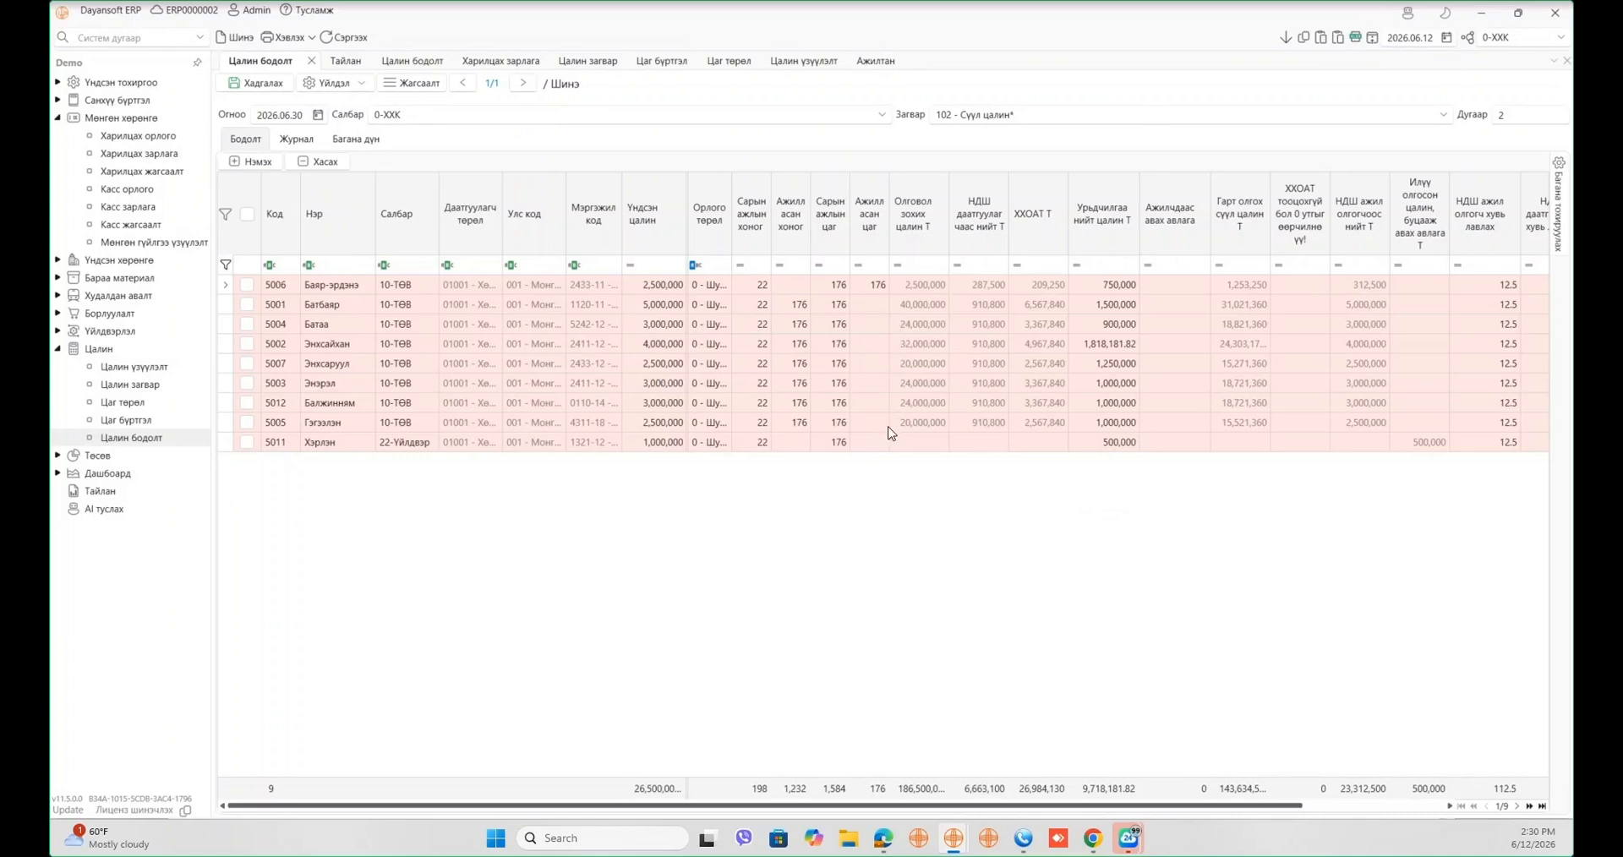
- Fill 22 worked days down all rows, then clear worked days from the fourth employee down
click(798, 310)
click(793, 399)
click(797, 306)
text(22)
click(1286, 38)
click(803, 364)
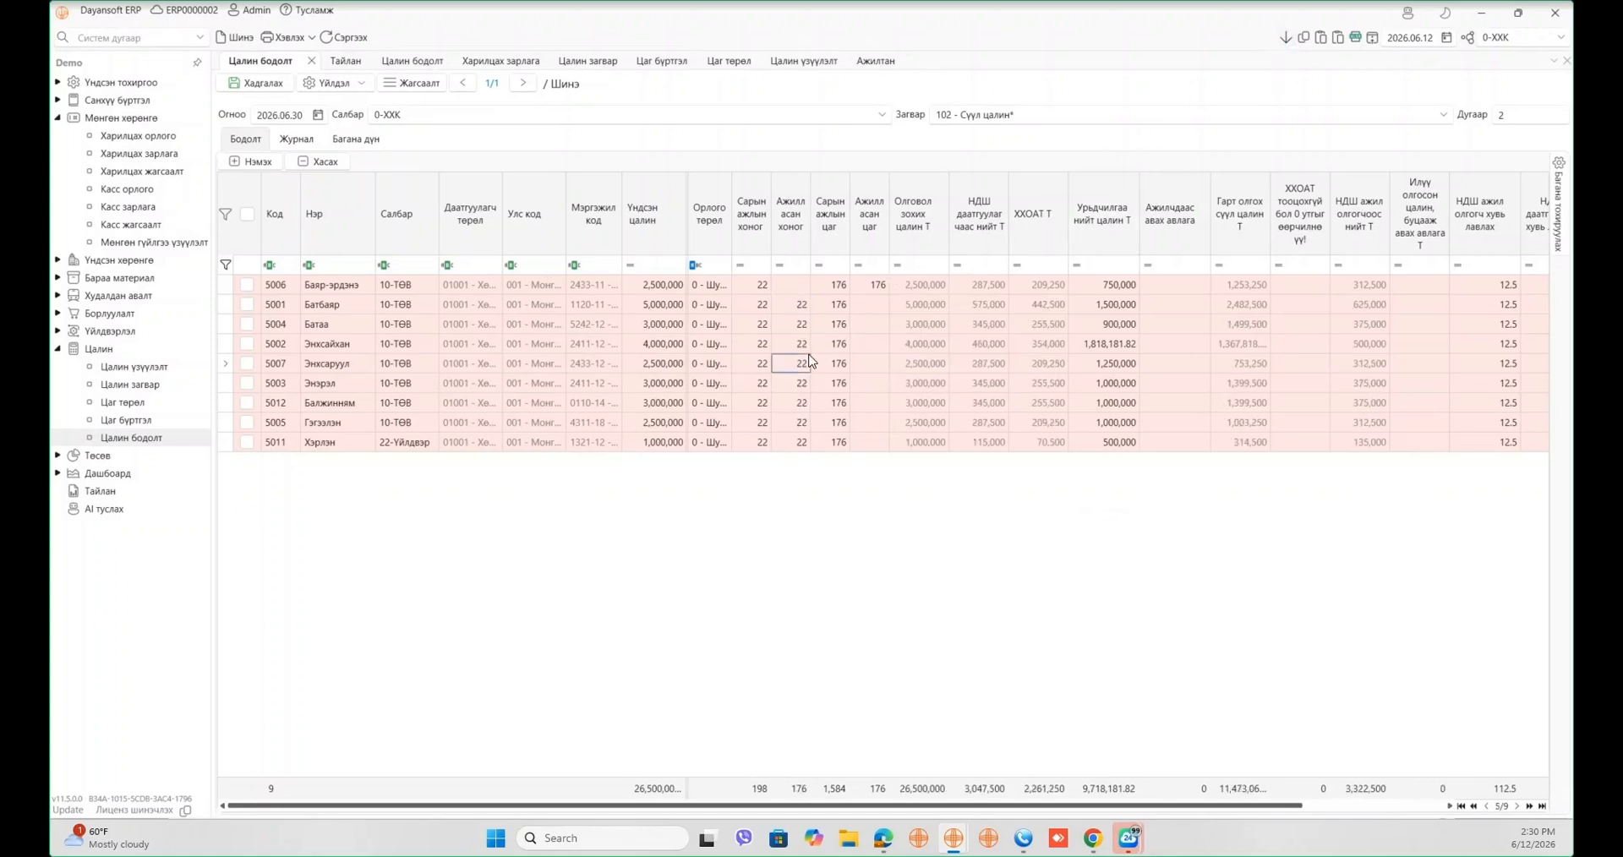
click(807, 347)
click(1286, 38)
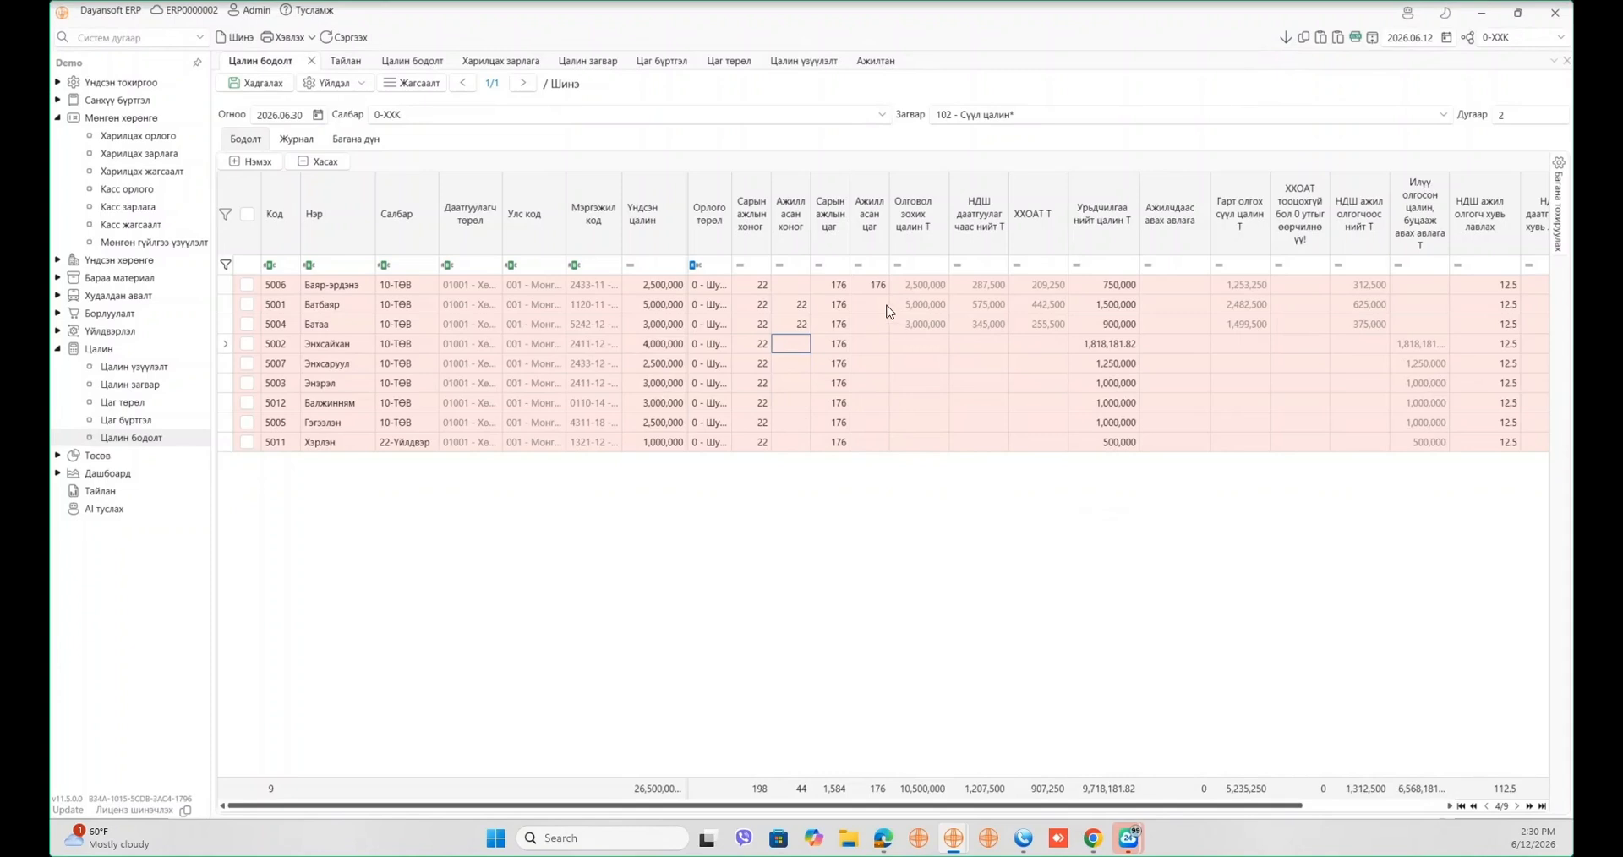
- Enter 22 worked days and 176, 176 and 168 worked hours for the first three employees
click(797, 289)
text(22)
click(860, 312)
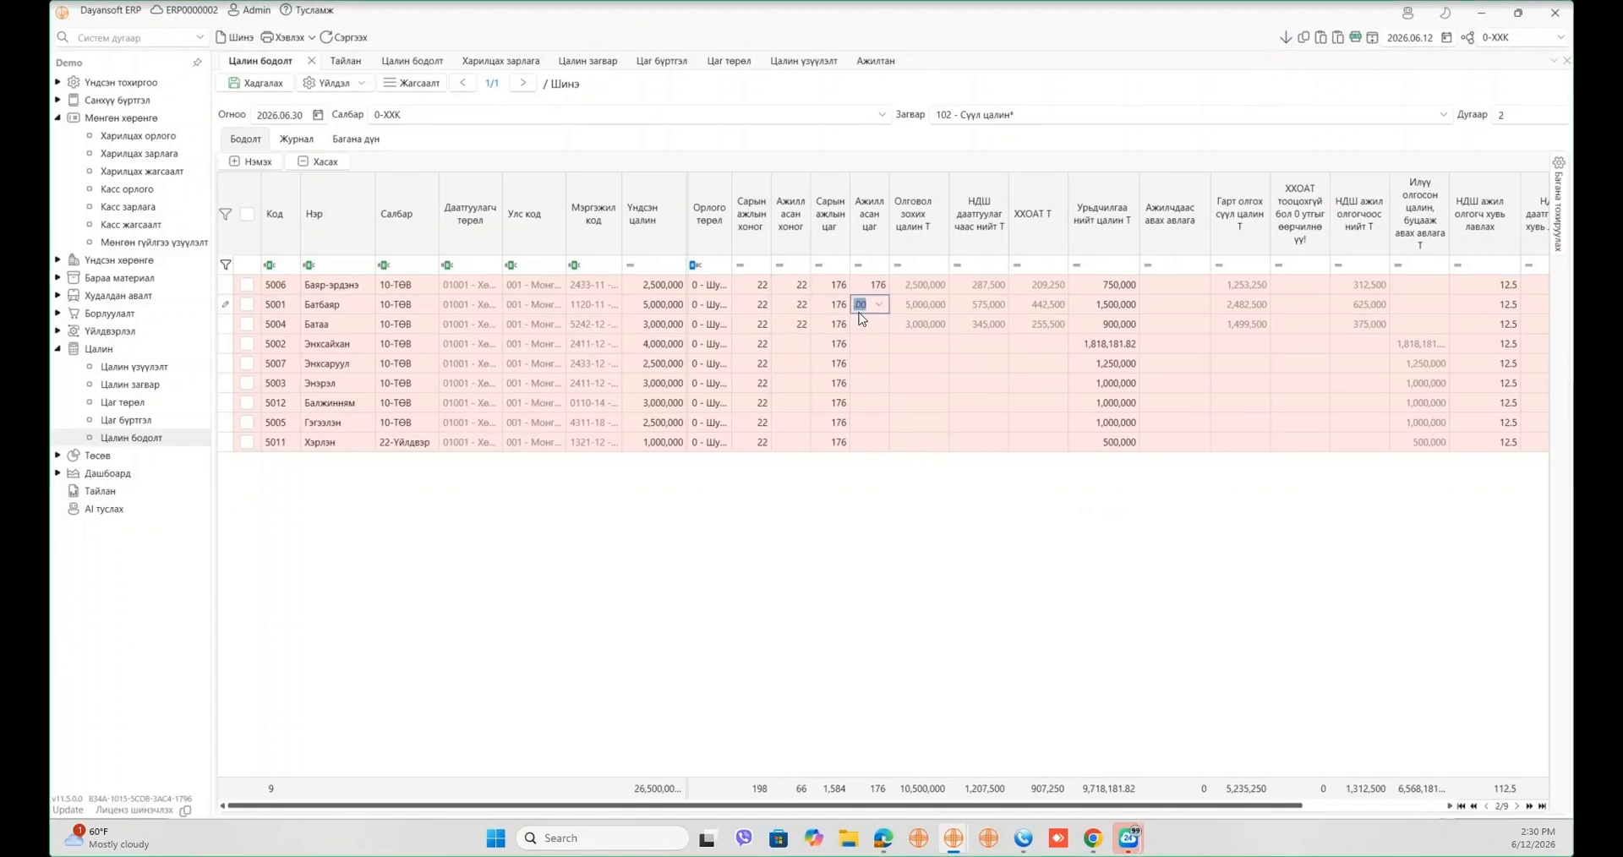
text(176)
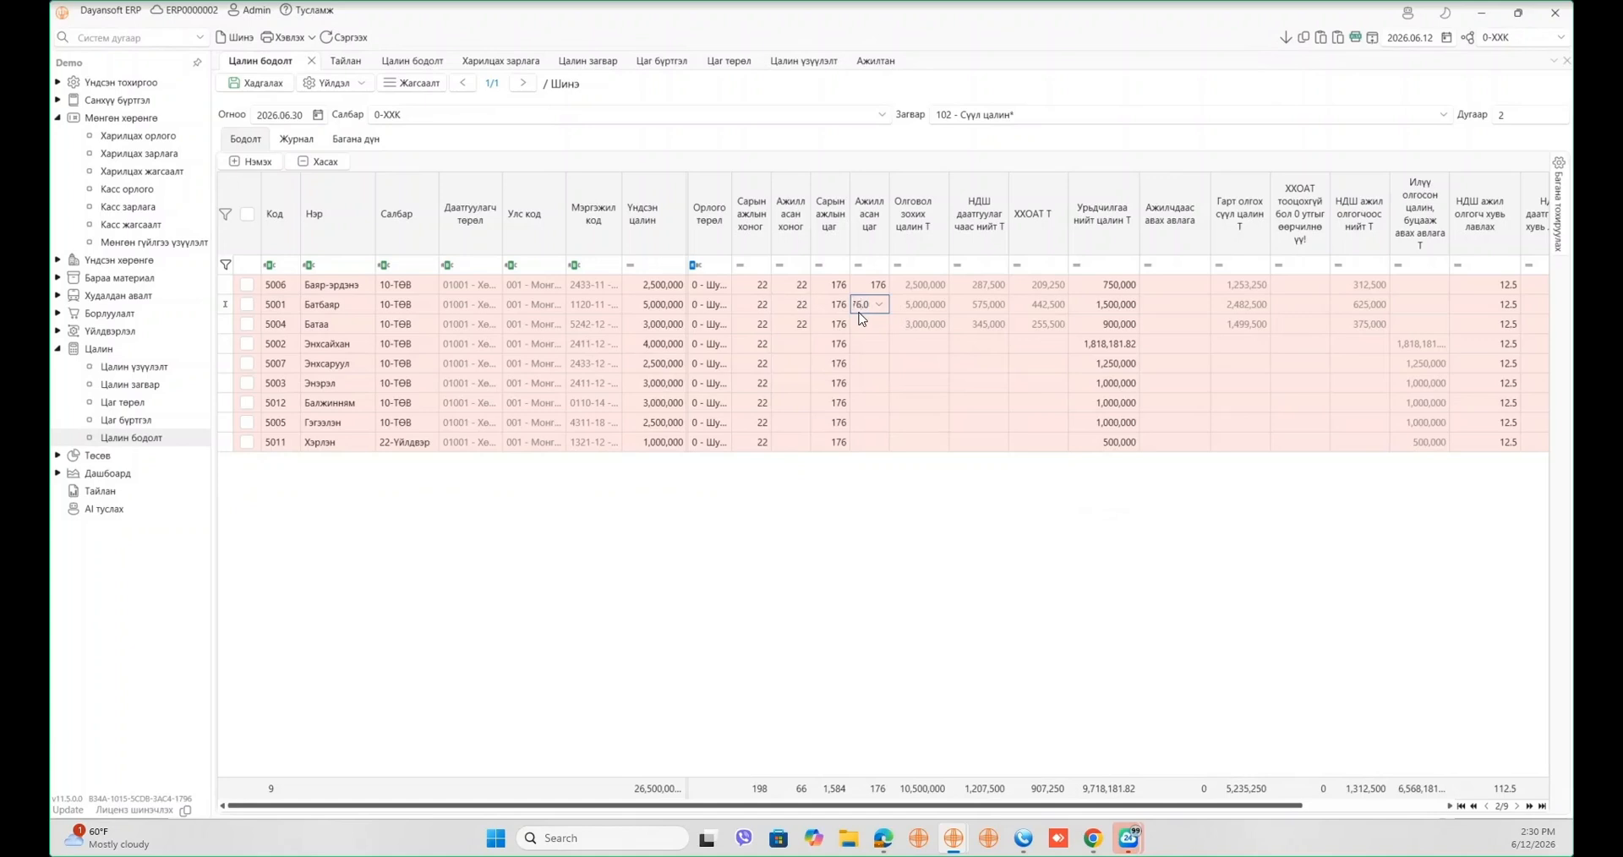
click(866, 322)
text(160)
key(Tab)
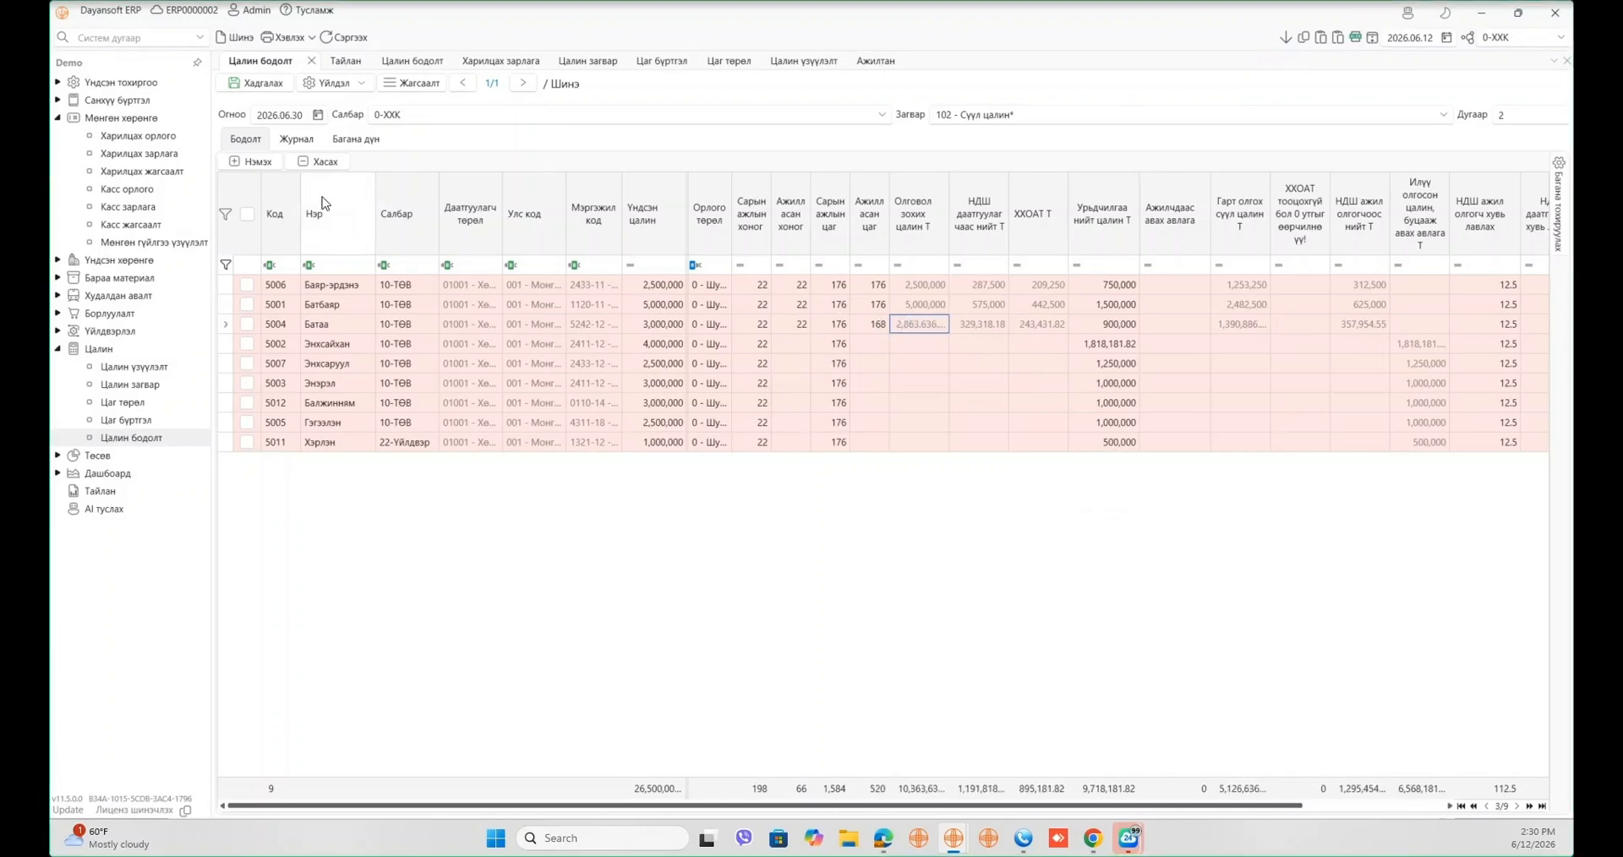
click(795, 286)
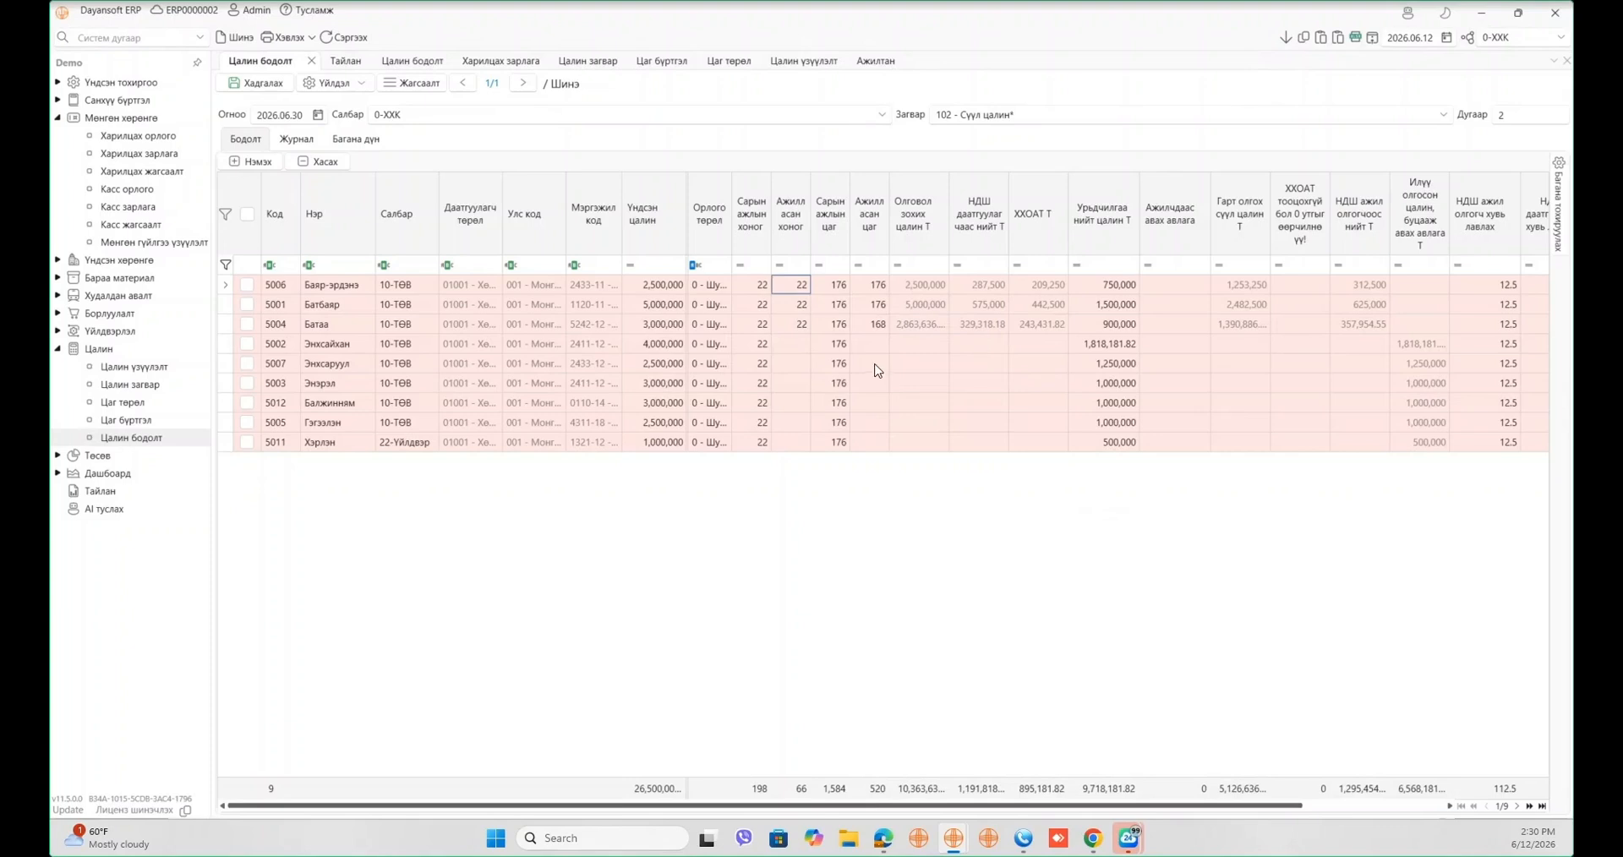
click(869, 285)
click(875, 325)
text(168)
click(920, 322)
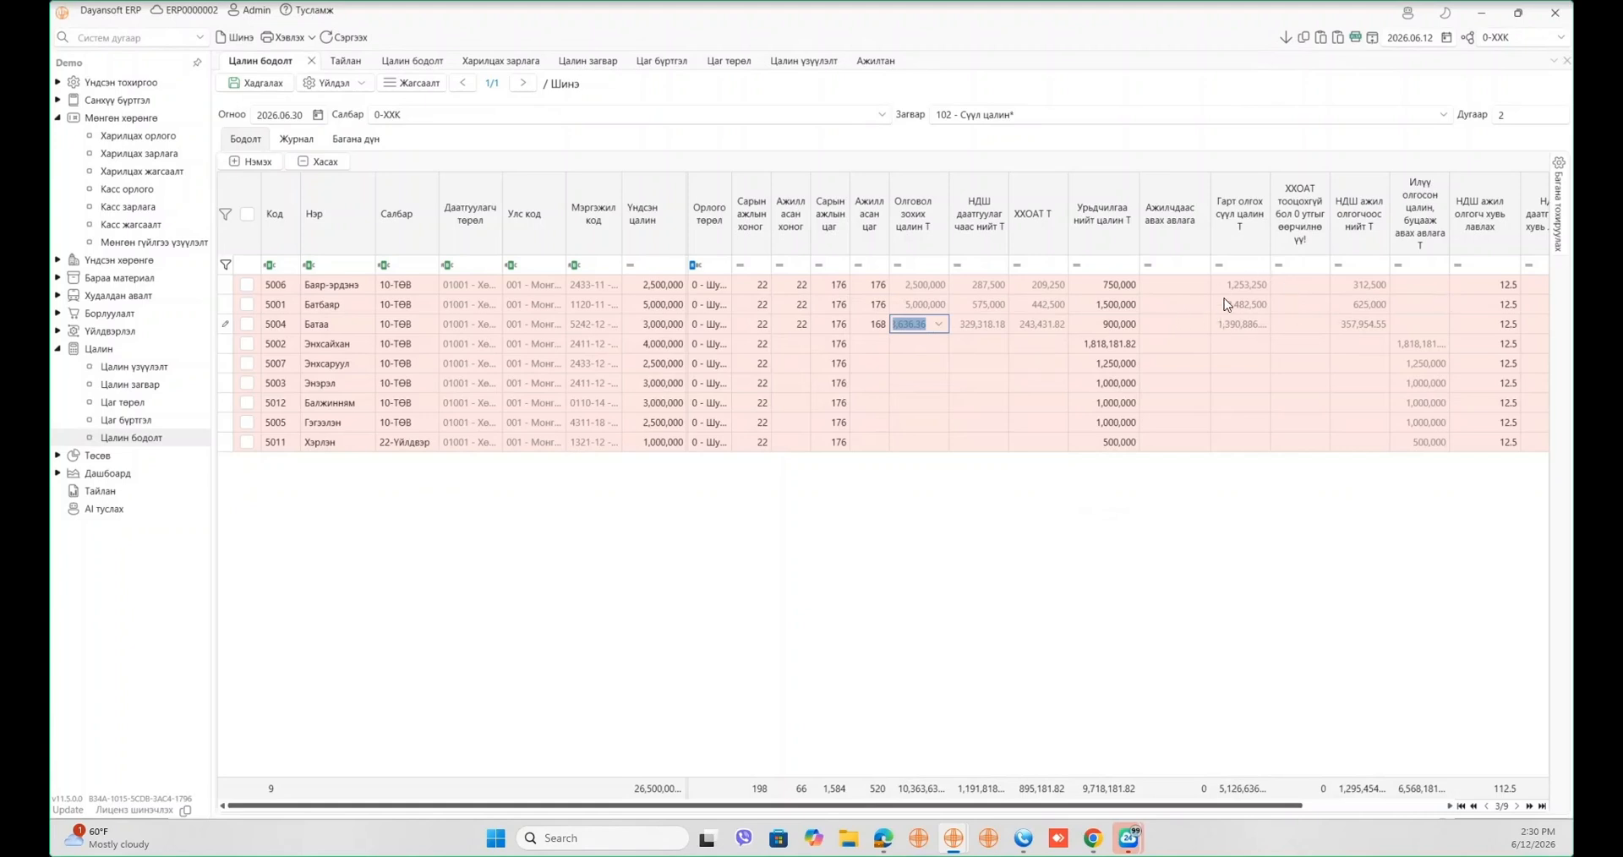
click(750, 525)
- Clear the Үндсэн цалин base salary of employees 5002 and 5007
click(668, 344)
key(BackSpace)
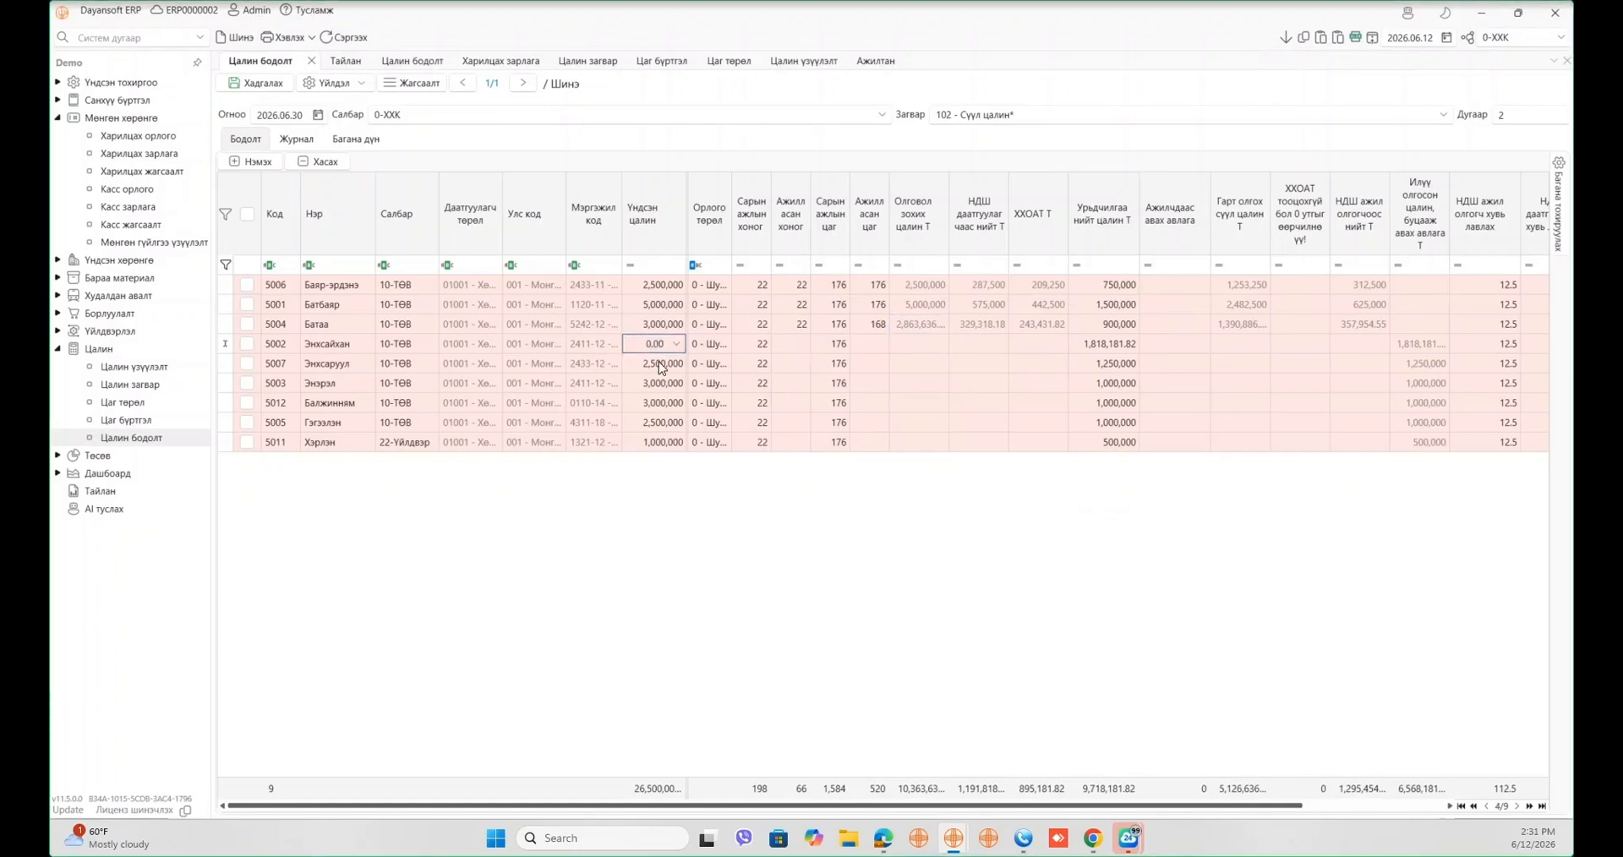
click(663, 363)
key(BackSpace)
click(672, 367)
- Search 'гараа' and add the 1 гарааны цалин and Гараагаар цалин Т columns to the grid
click(1555, 211)
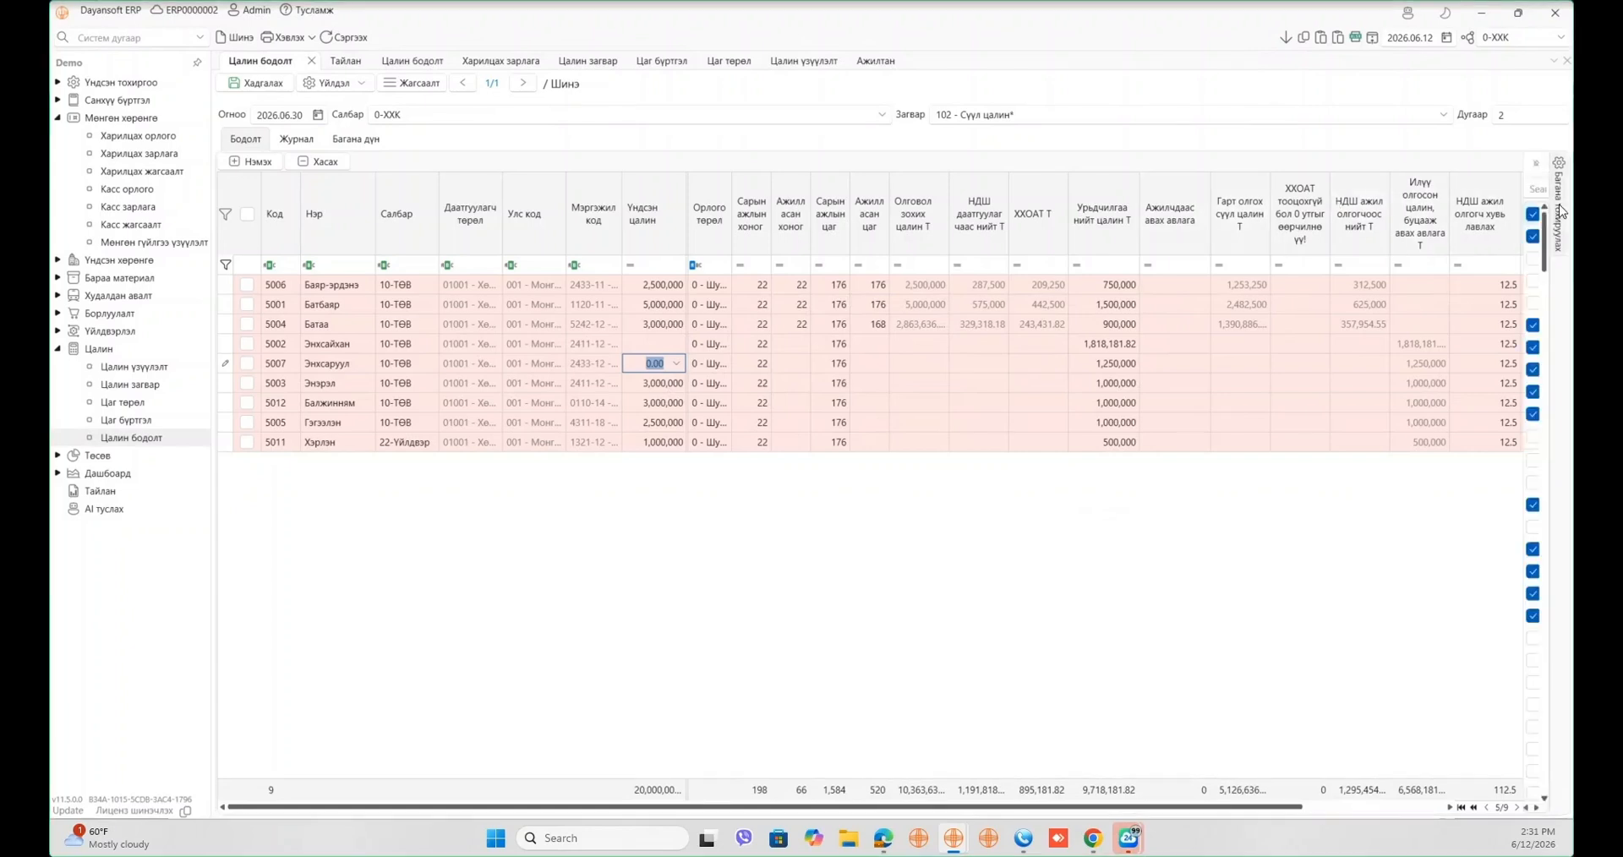
click(1423, 186)
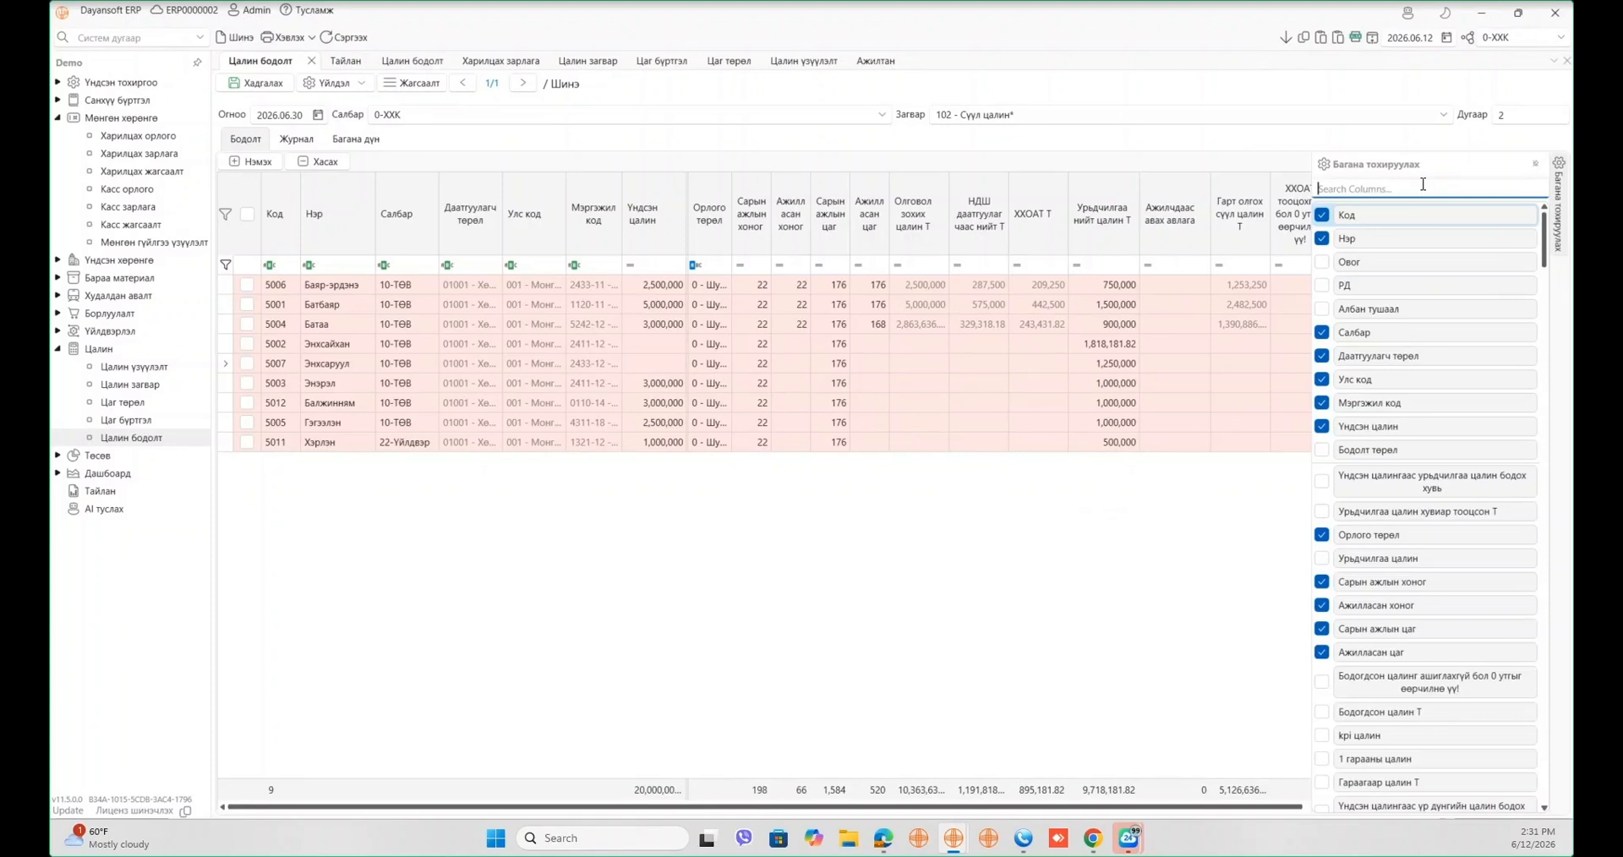
text(гарраа)
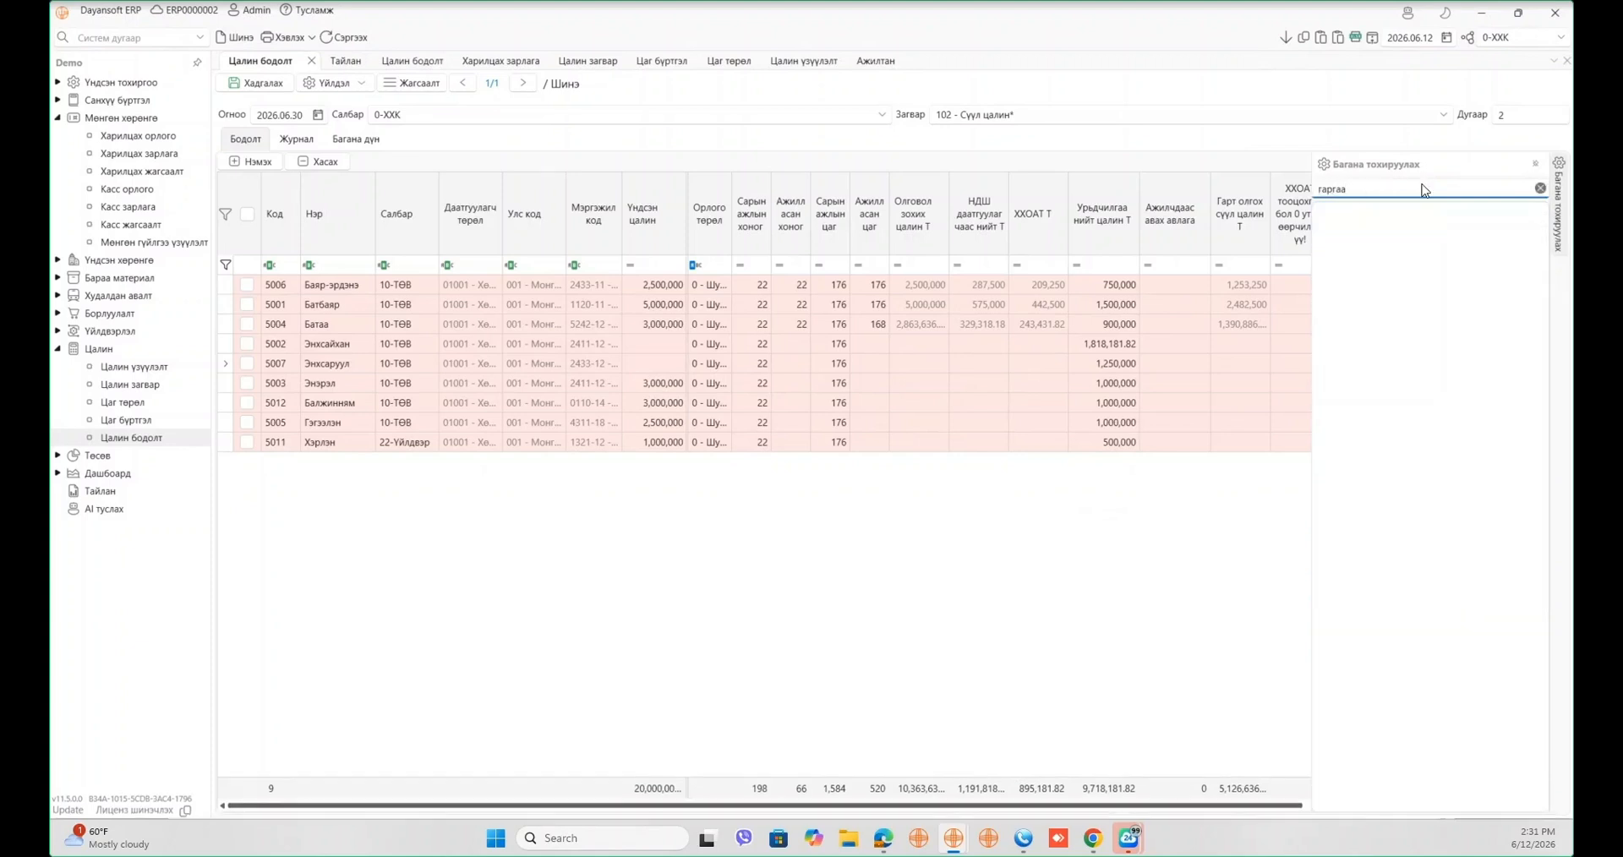
key(BackSpace)
key(BackSpace)
key(BackSpace)
text(аа)
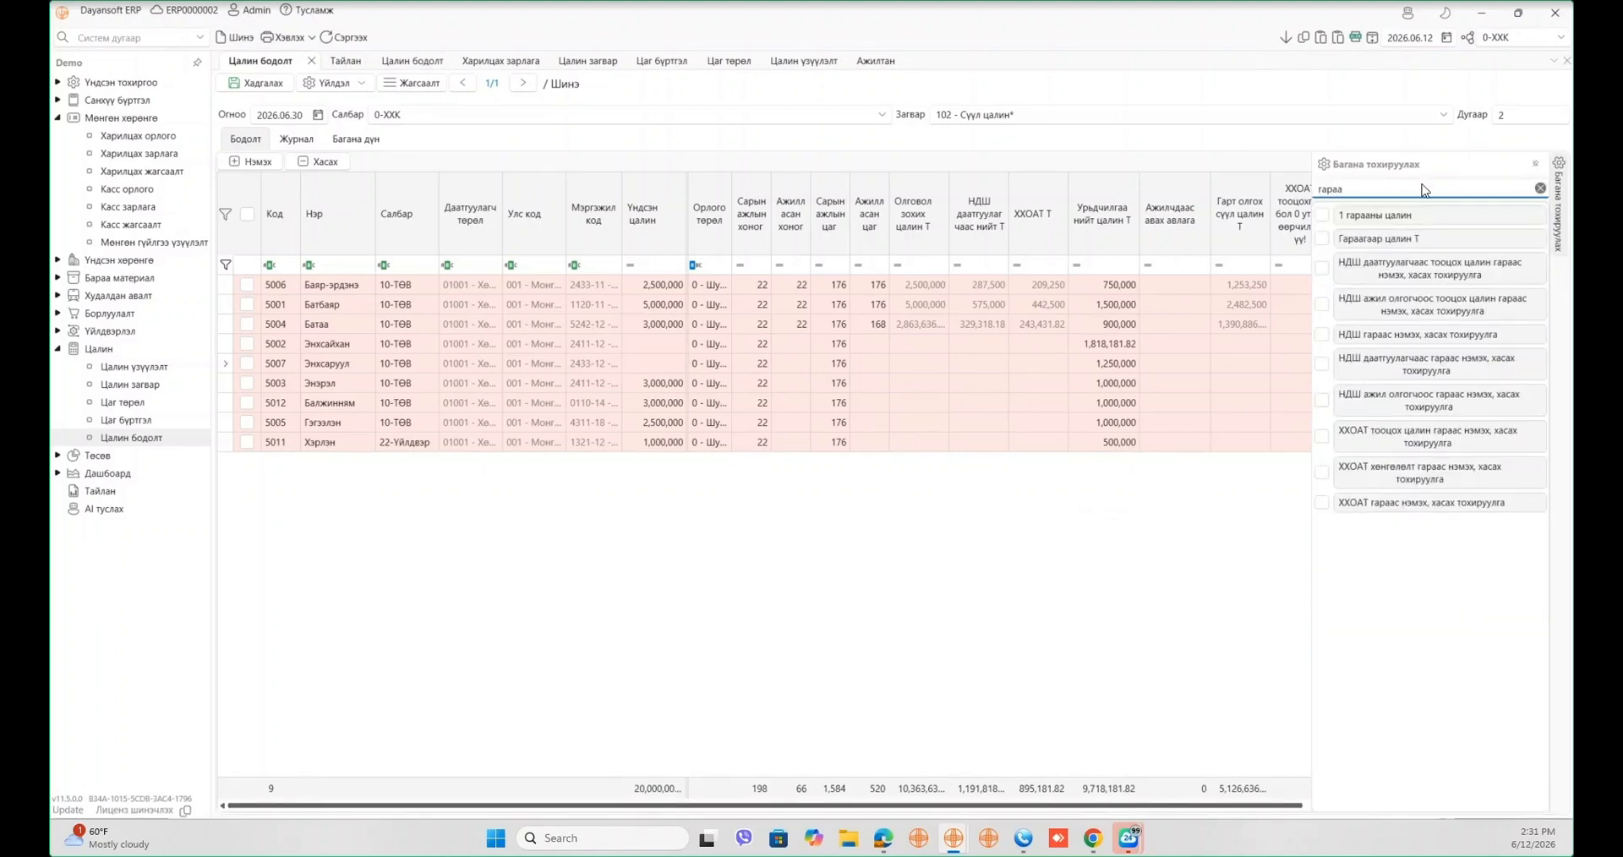
drag(1428, 217, 889, 238)
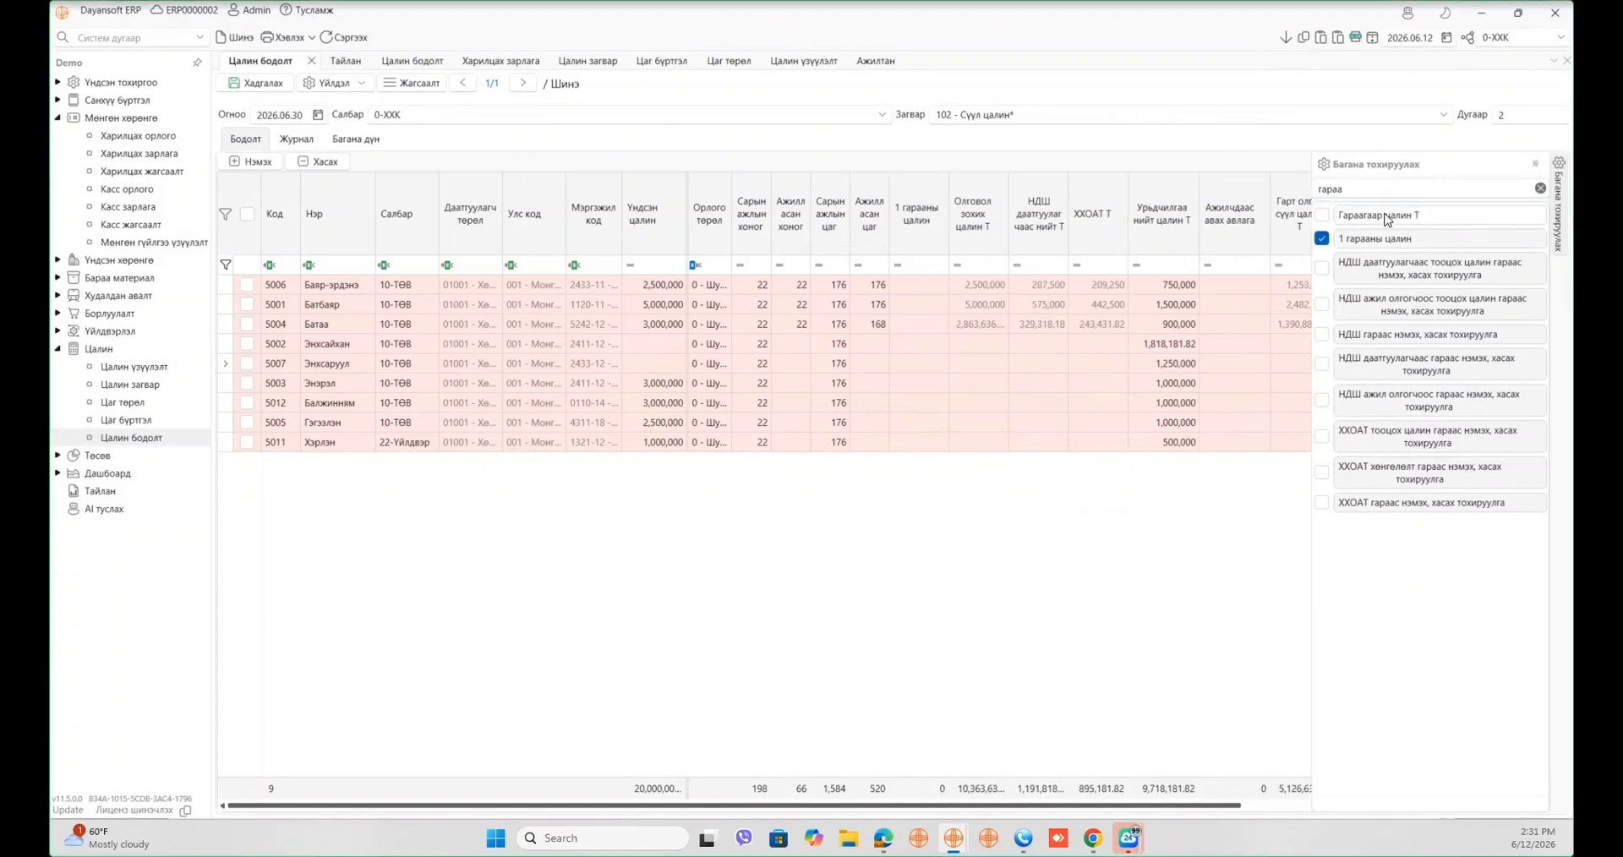
drag(1390, 217, 946, 222)
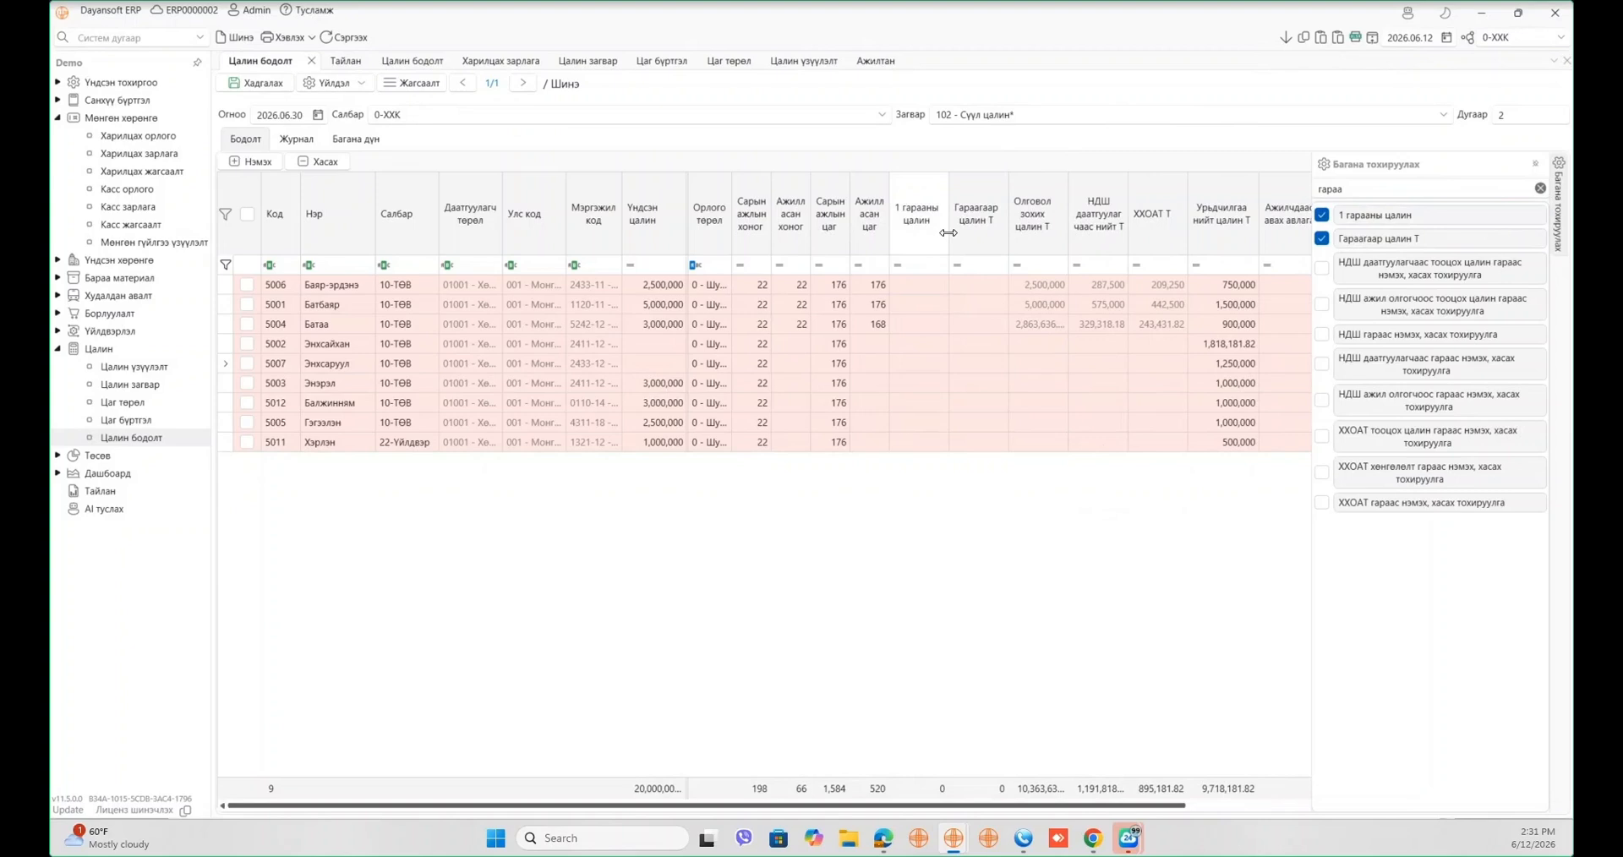
- Set 1 гарааны цалин to 150,000 and 200,000 for the fourth and fifth employees
click(920, 342)
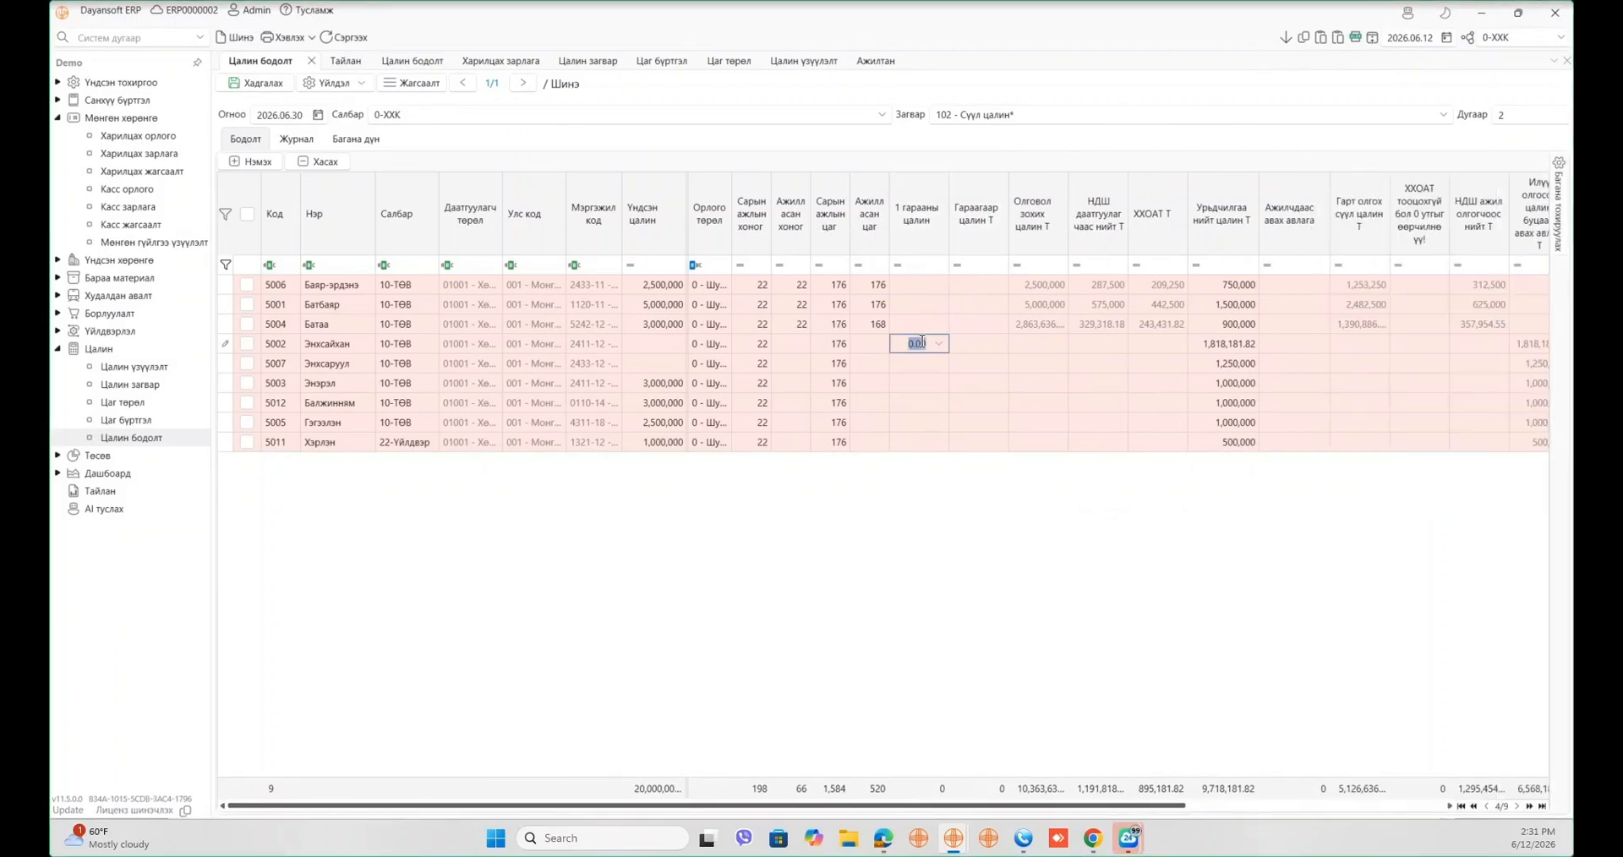
text(1)
text(50000)
click(914, 368)
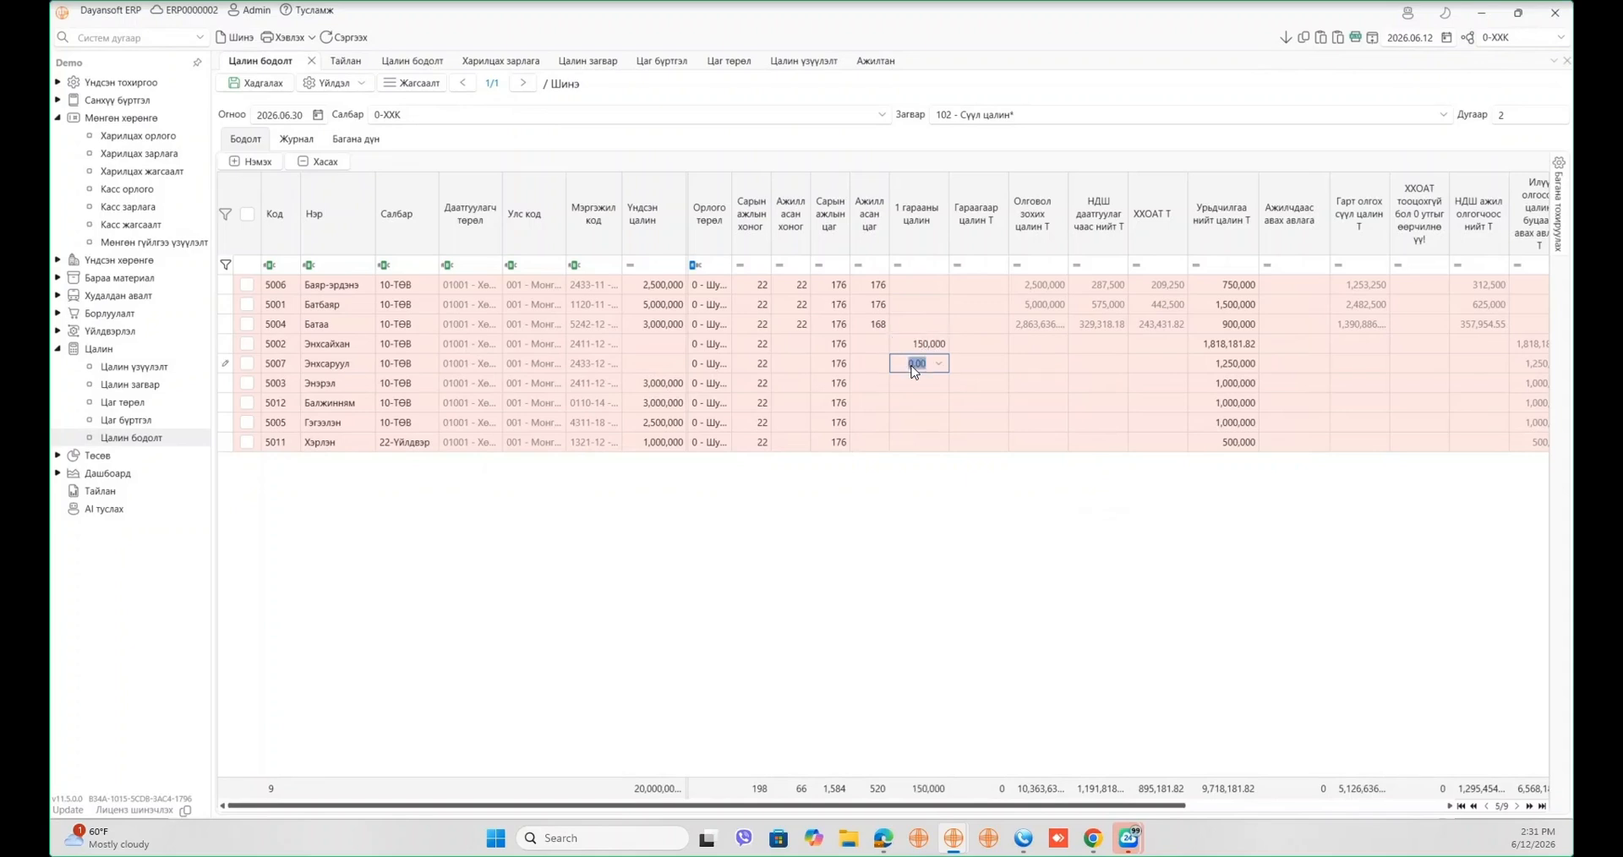
text(100000)
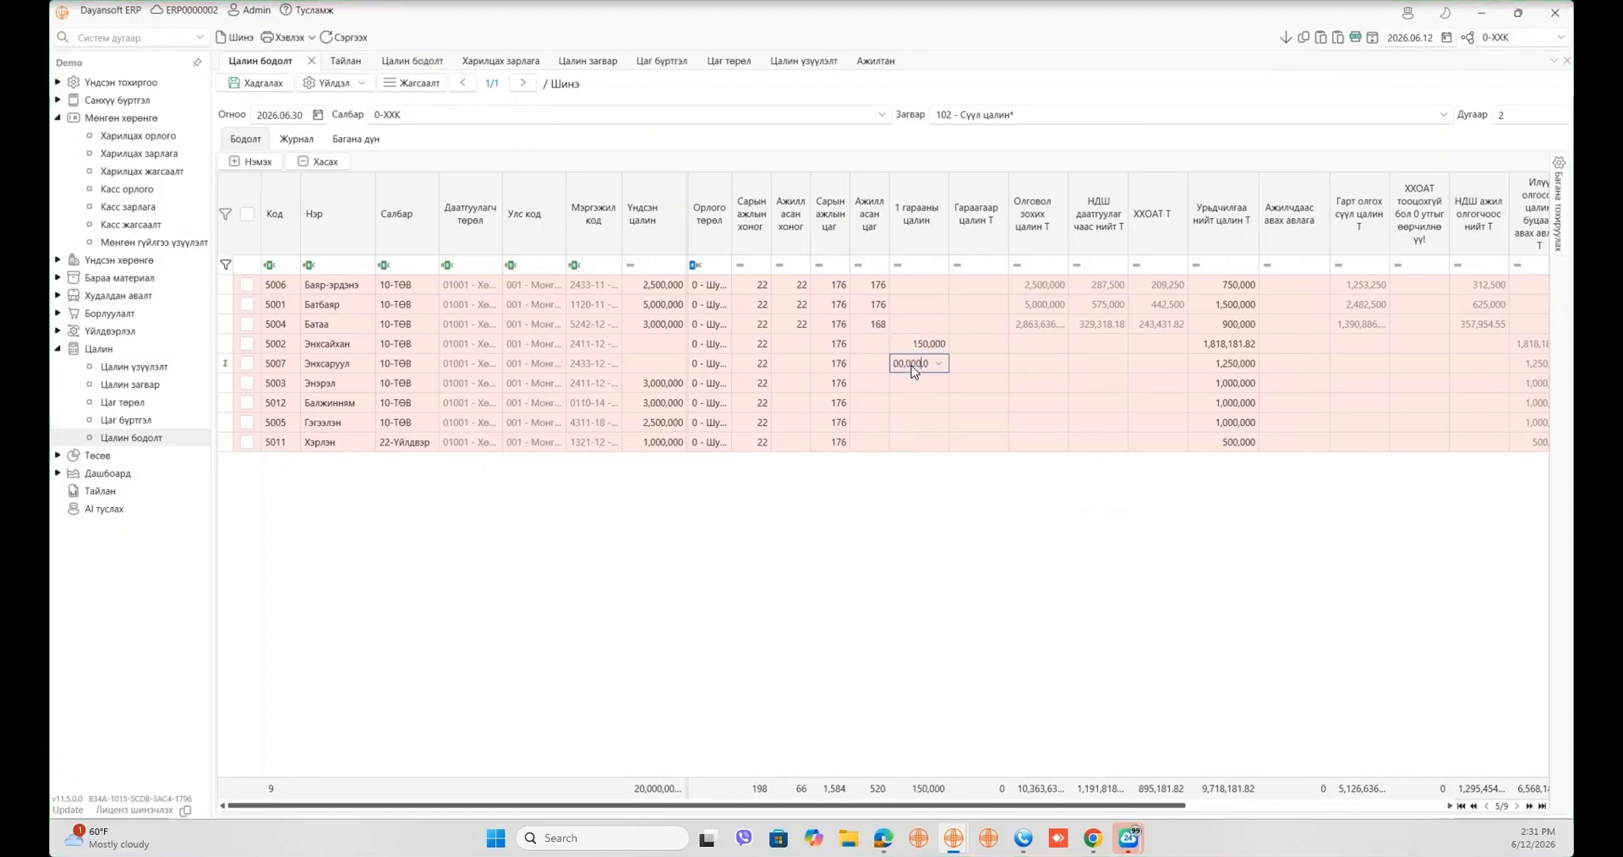
key(Tab)
click(913, 369)
key(Tab)
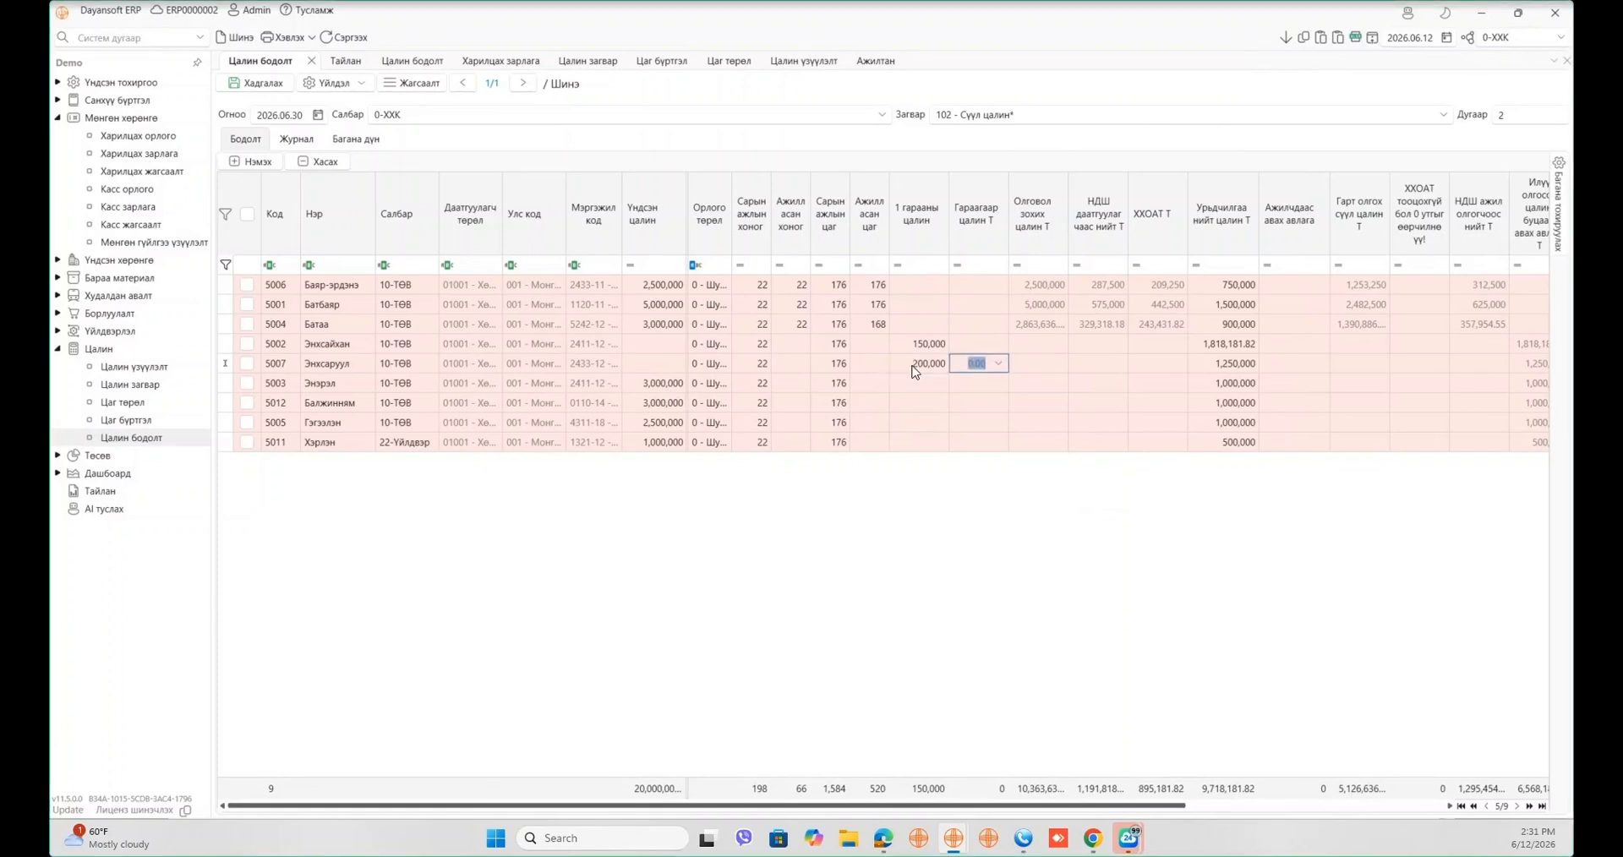
- Set worked days to 15 and 20 for the fourth and fifth employees
click(794, 347)
text(10)
key(BackSpace)
text(5)
key(Tab)
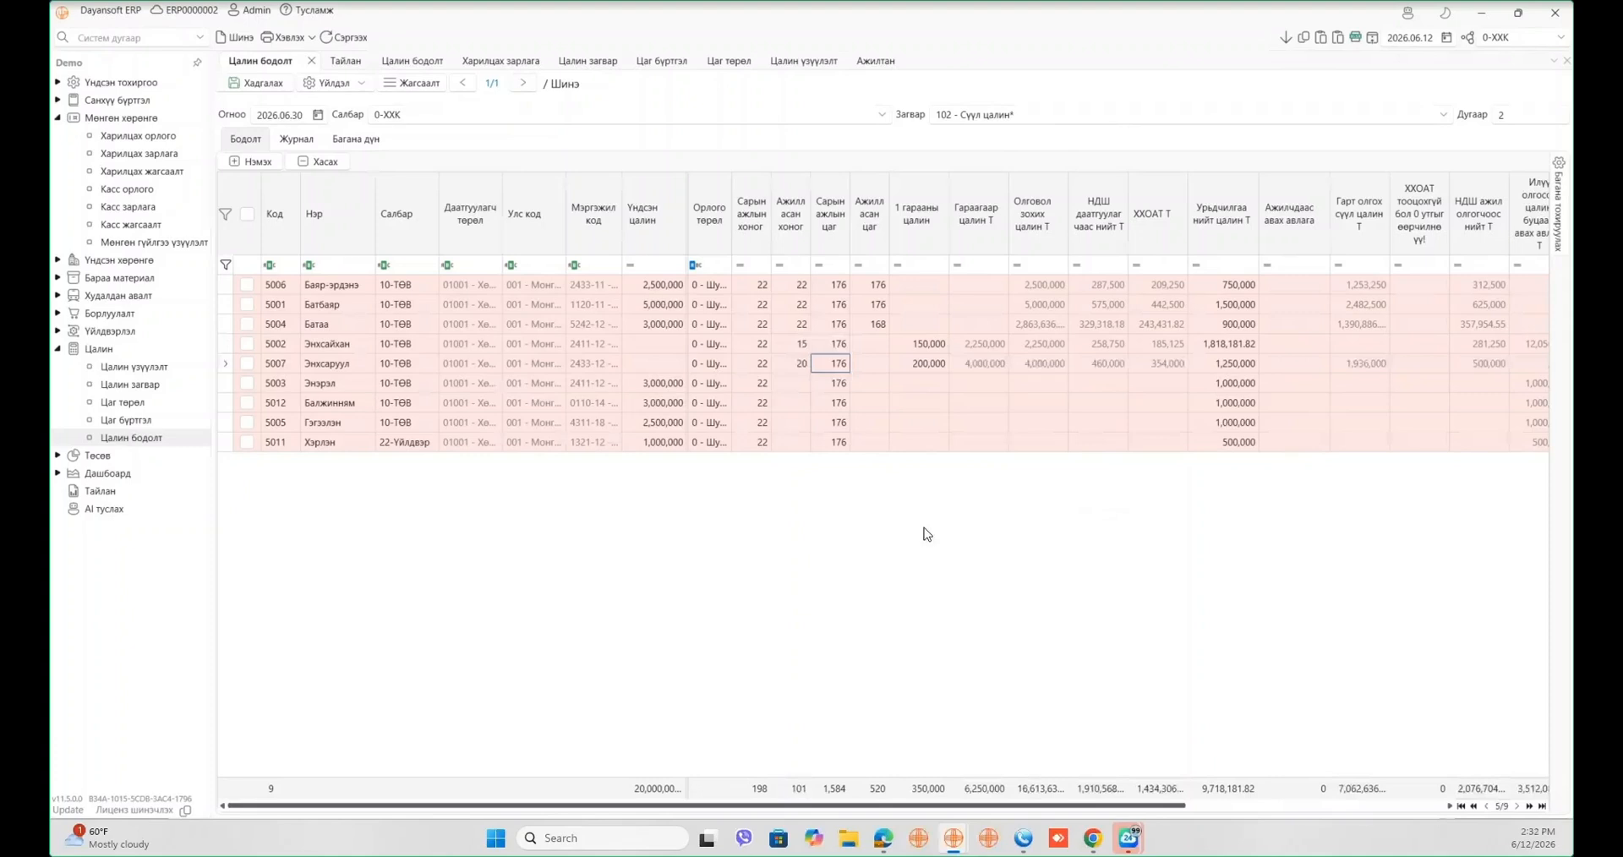
key(shift+Tab)
click(964, 363)
click(932, 366)
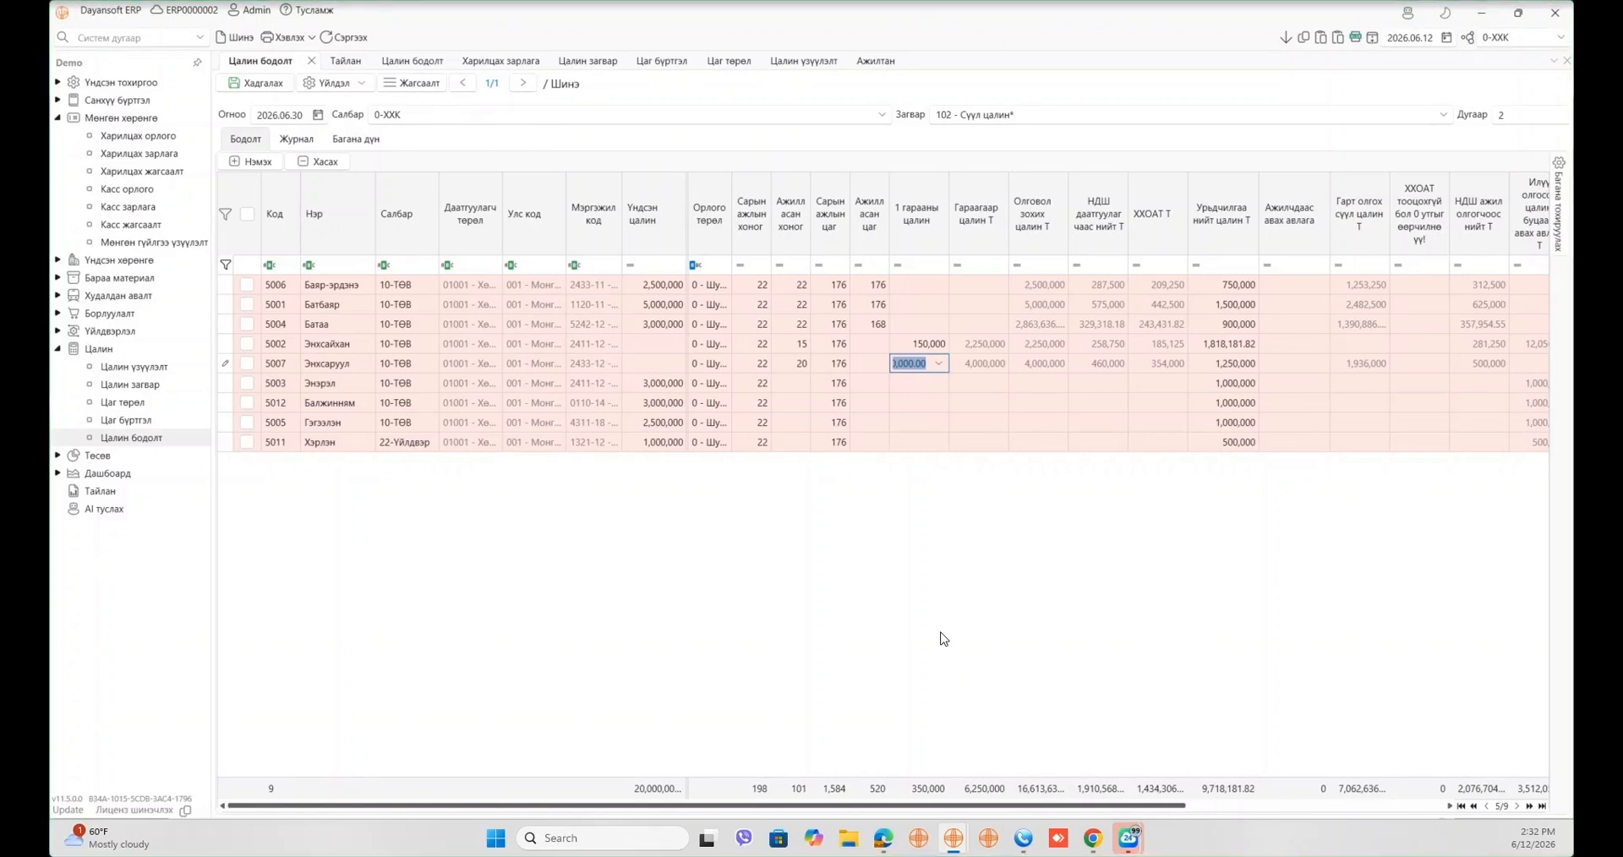
click(1559, 229)
- Search 'суутгалтай' and add the Суутгалтай нэмэгдэл 1 column to the grid
double_click(1411, 188)
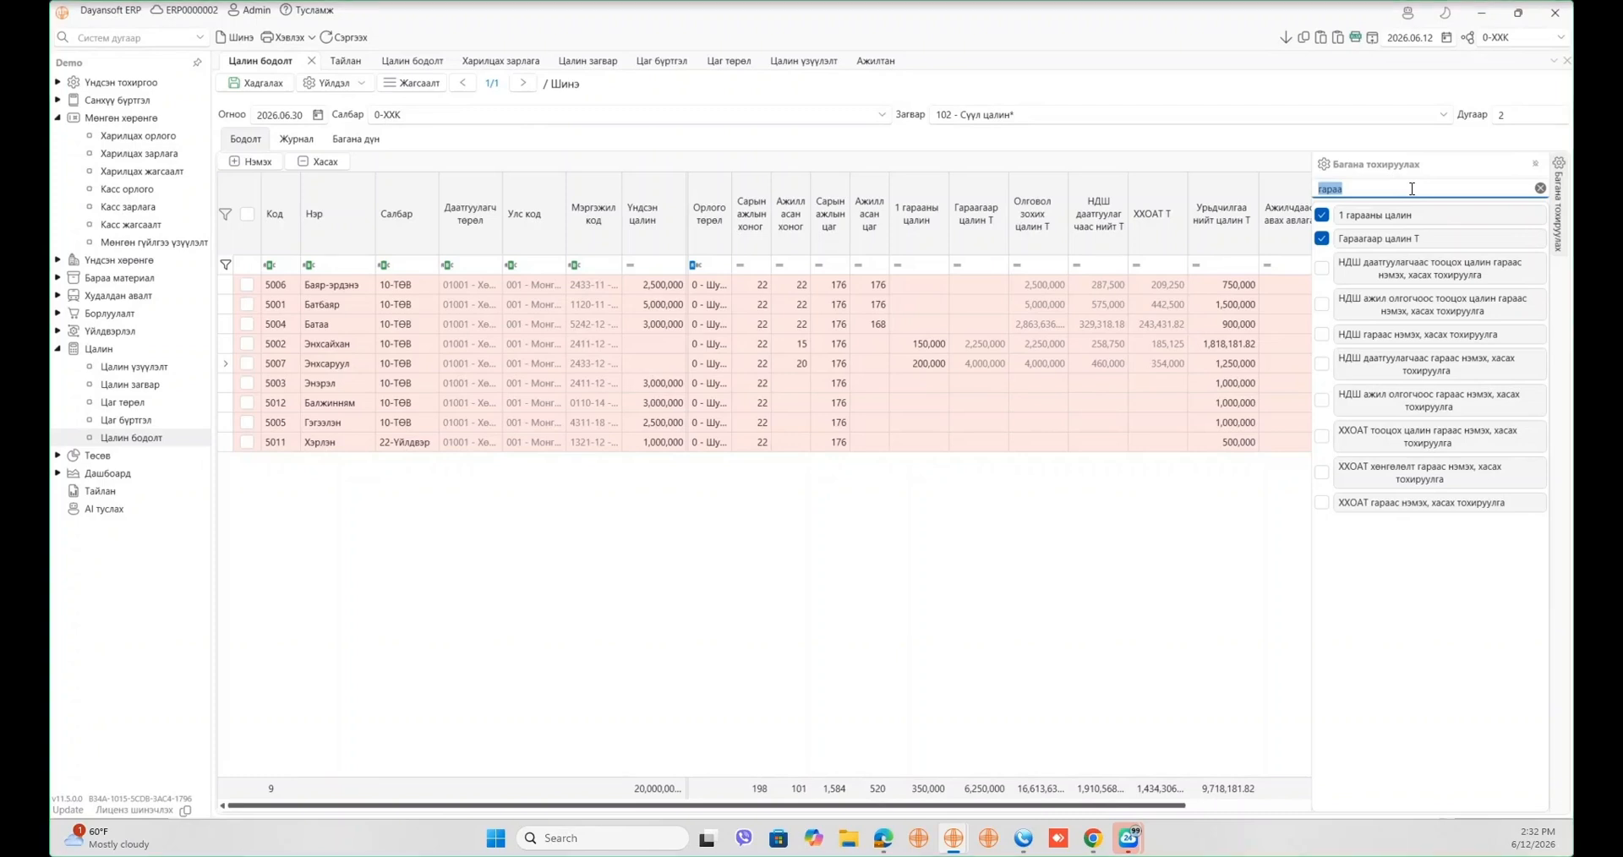
text(суу)
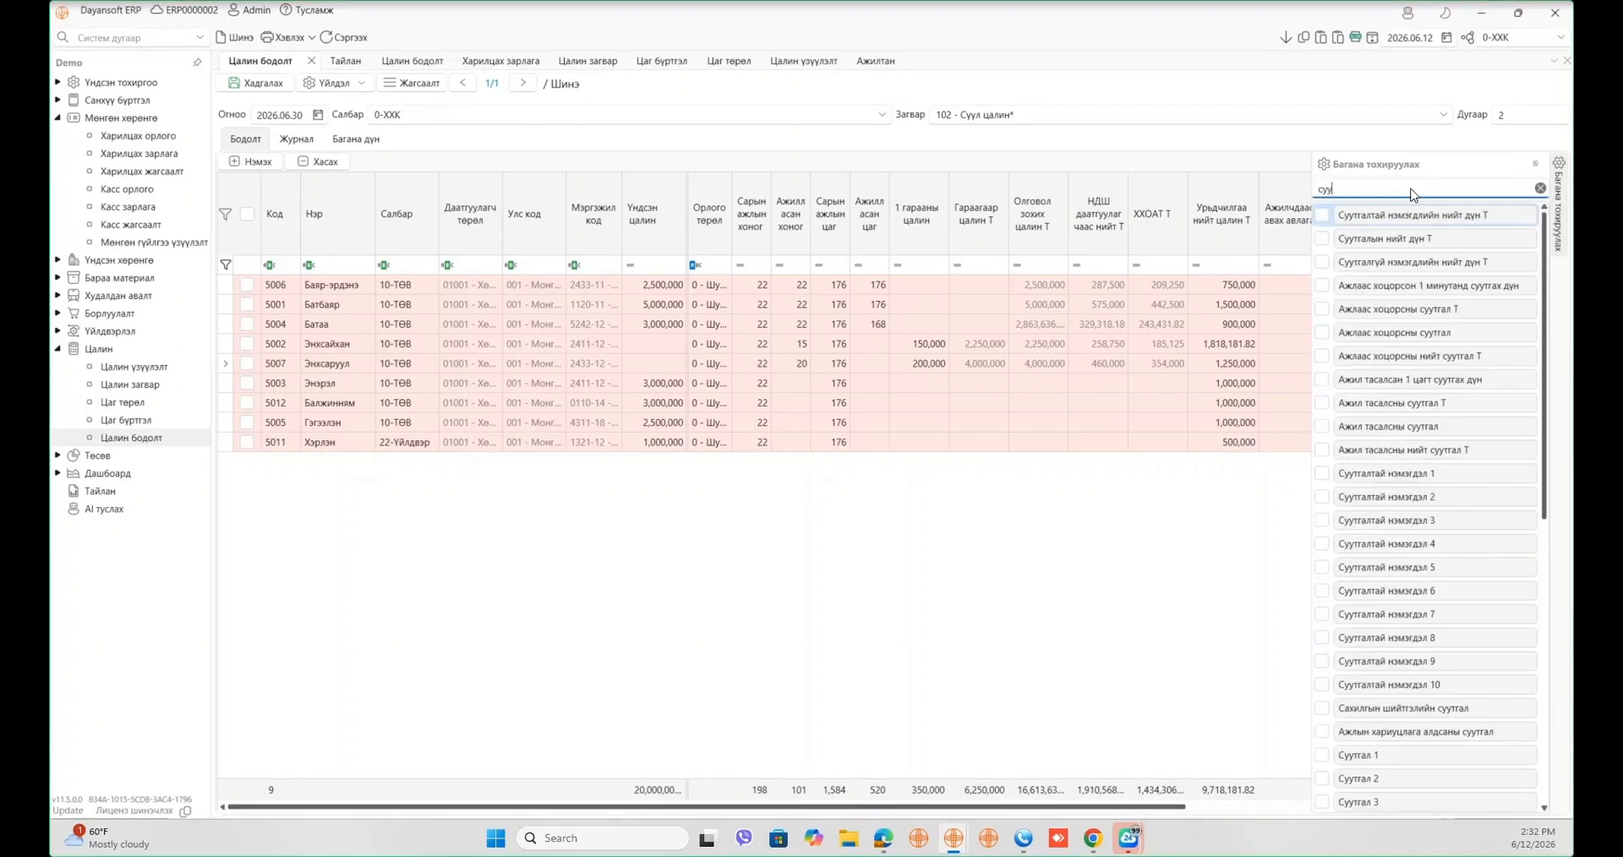
text(тгалтай)
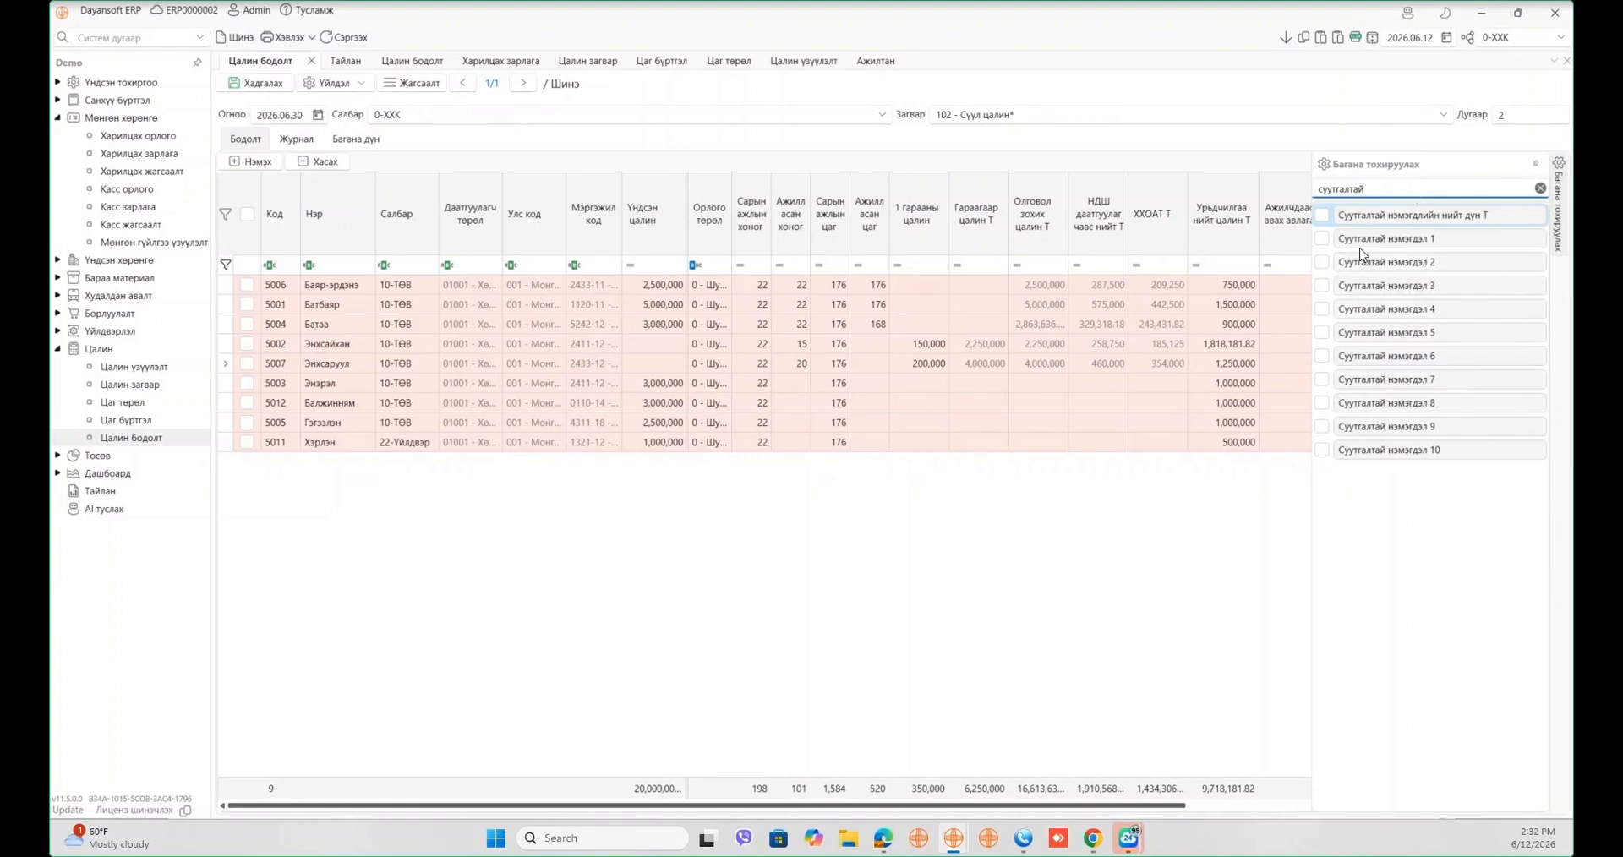
drag(1362, 243, 1006, 232)
- Enter Суутгалтай нэмэгдэл 1 bonuses of 5,000,000 and 1,000,000, the latter for the first employee
click(1058, 374)
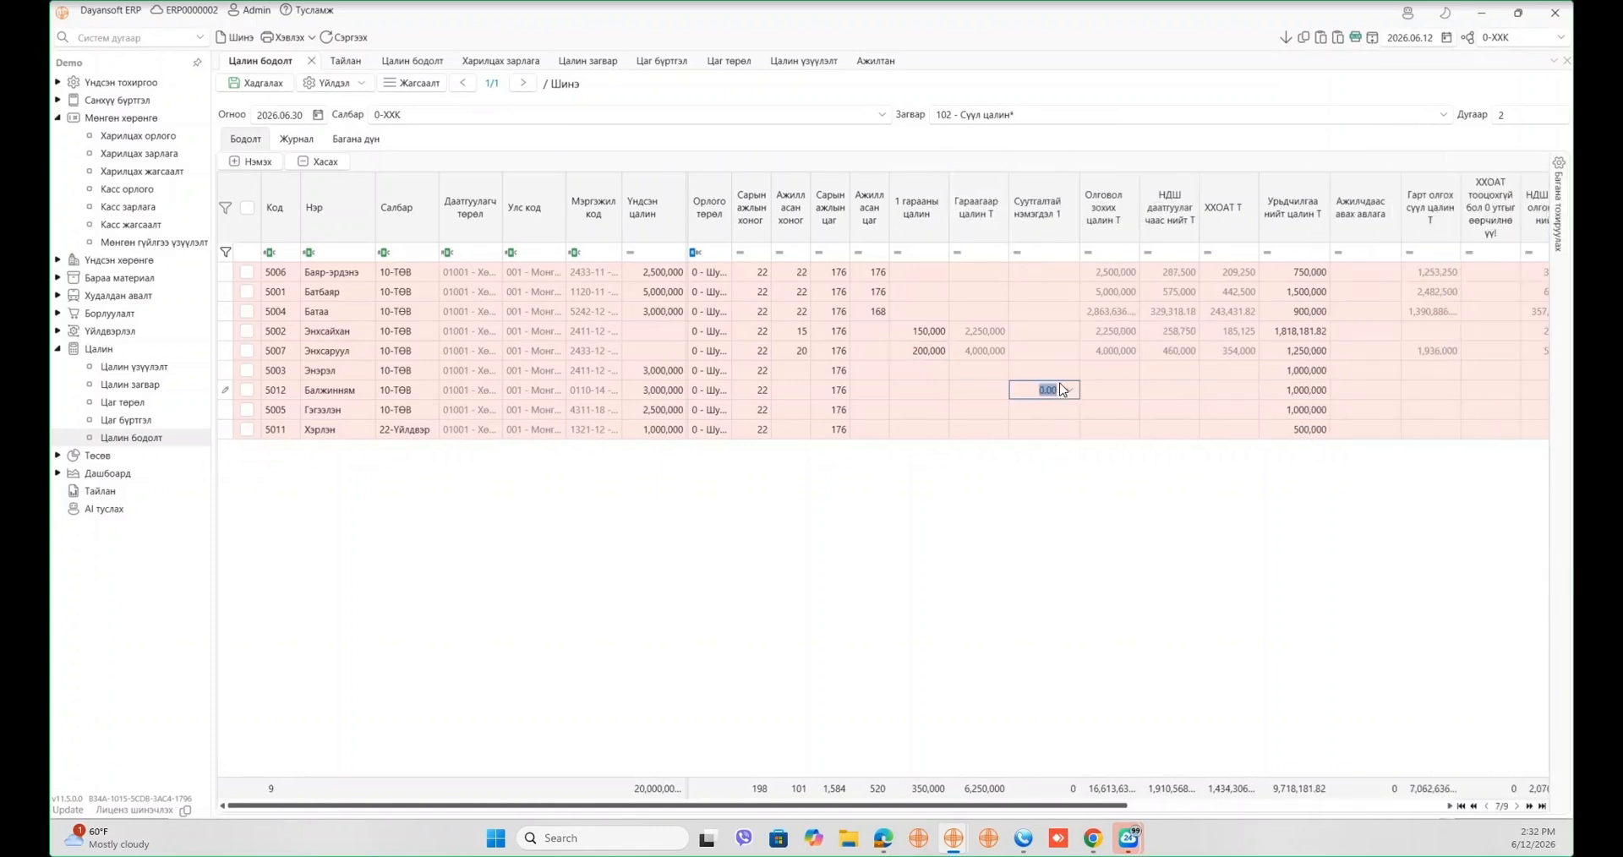
text(5000000)
key(Tab)
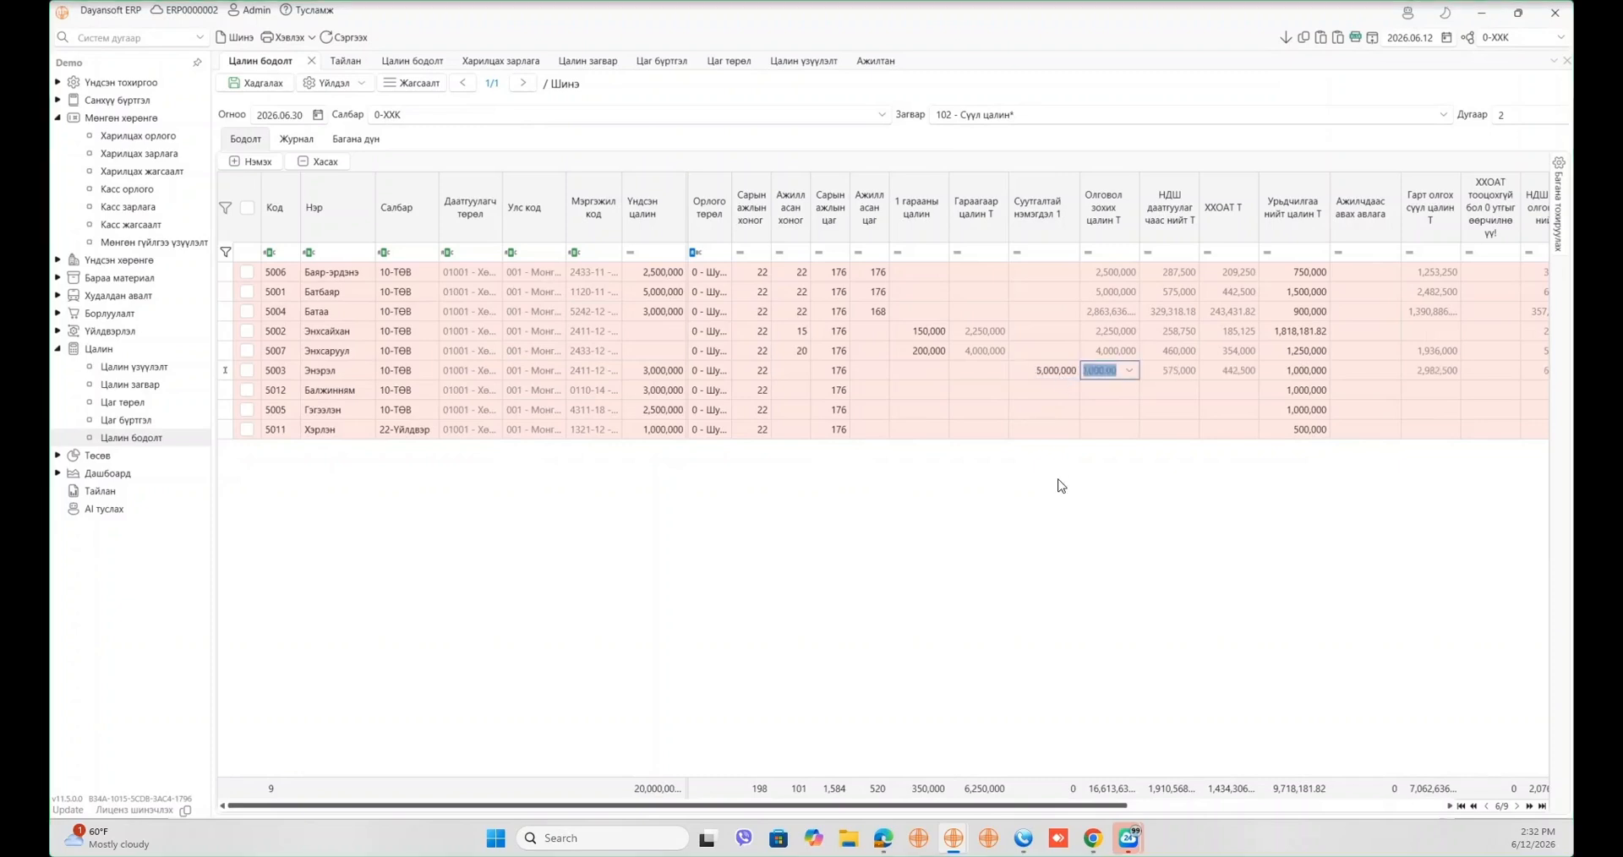
click(1060, 483)
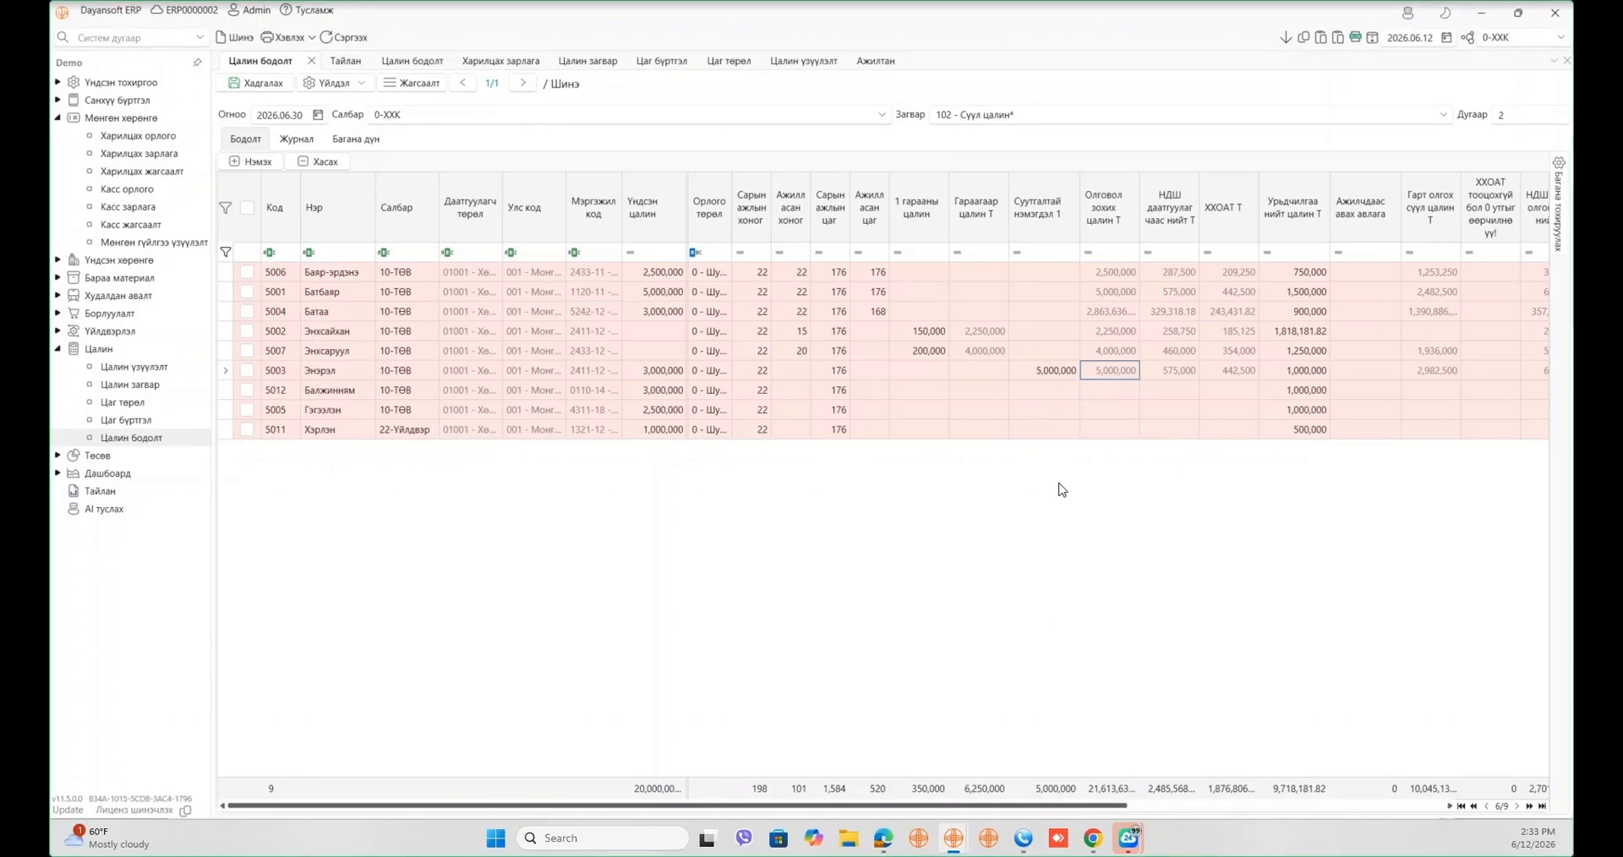
click(1058, 272)
text(1000000)
key(Tab)
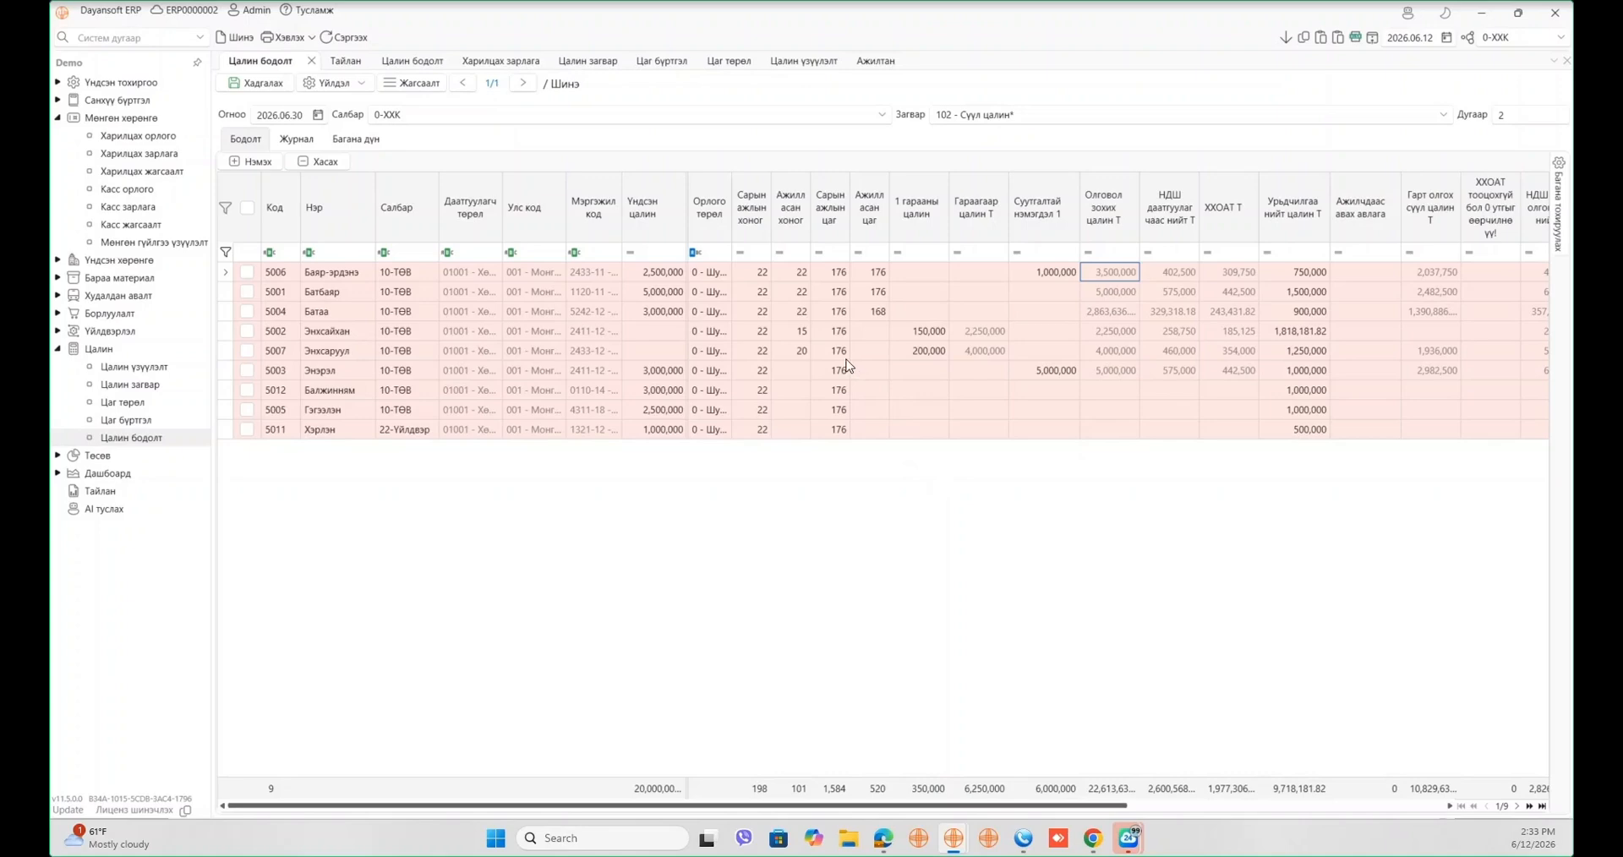
- Show template 102 Сүүл цалин in Цалин загвар with its formula rows unfiltered
click(594, 64)
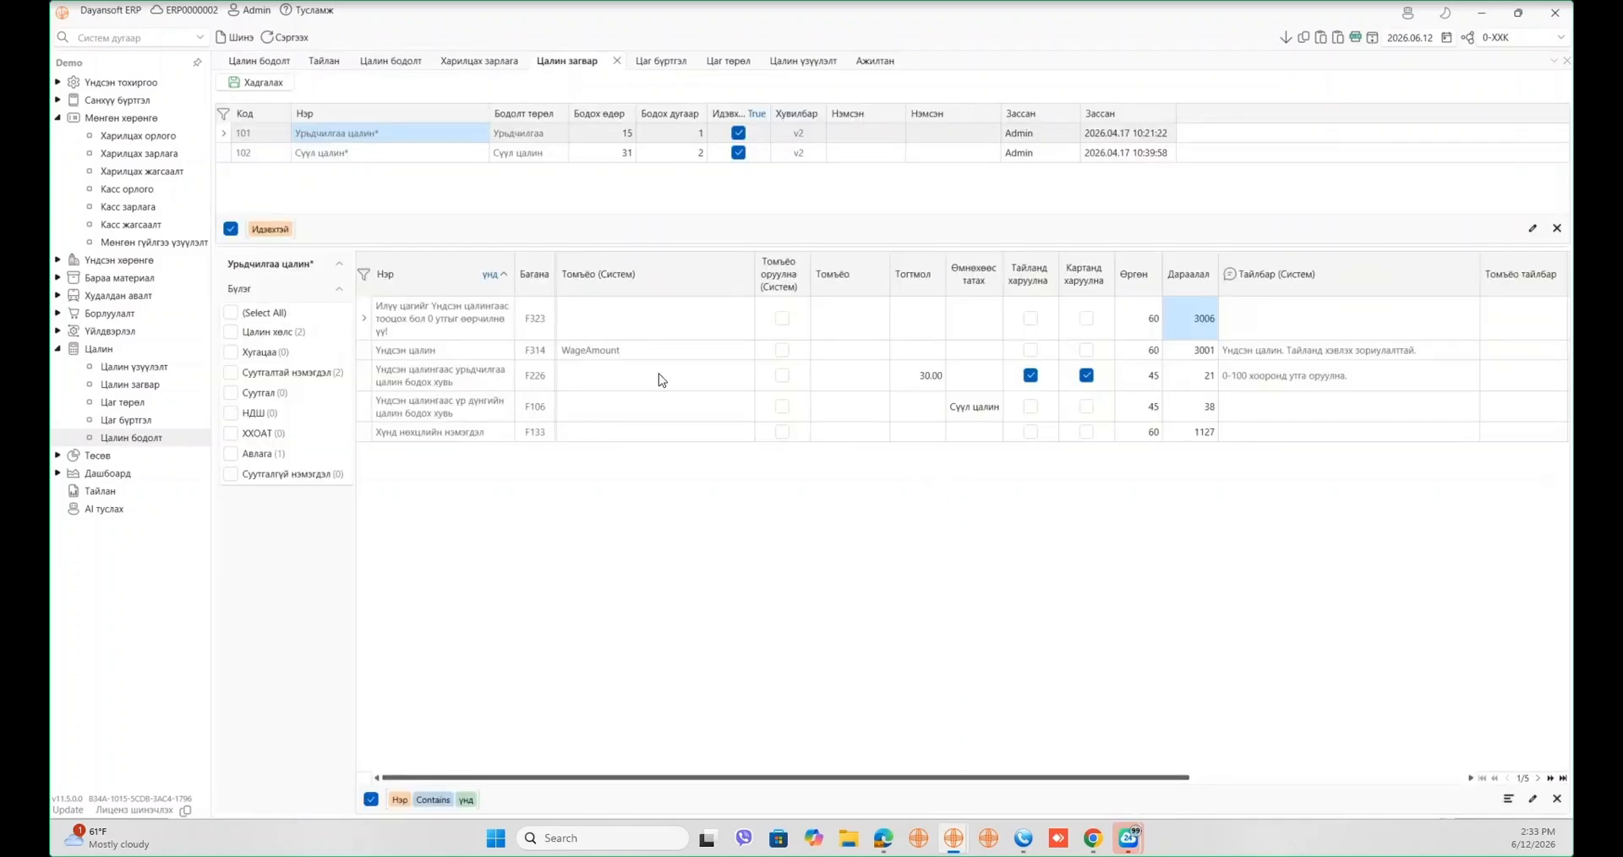
click(1555, 799)
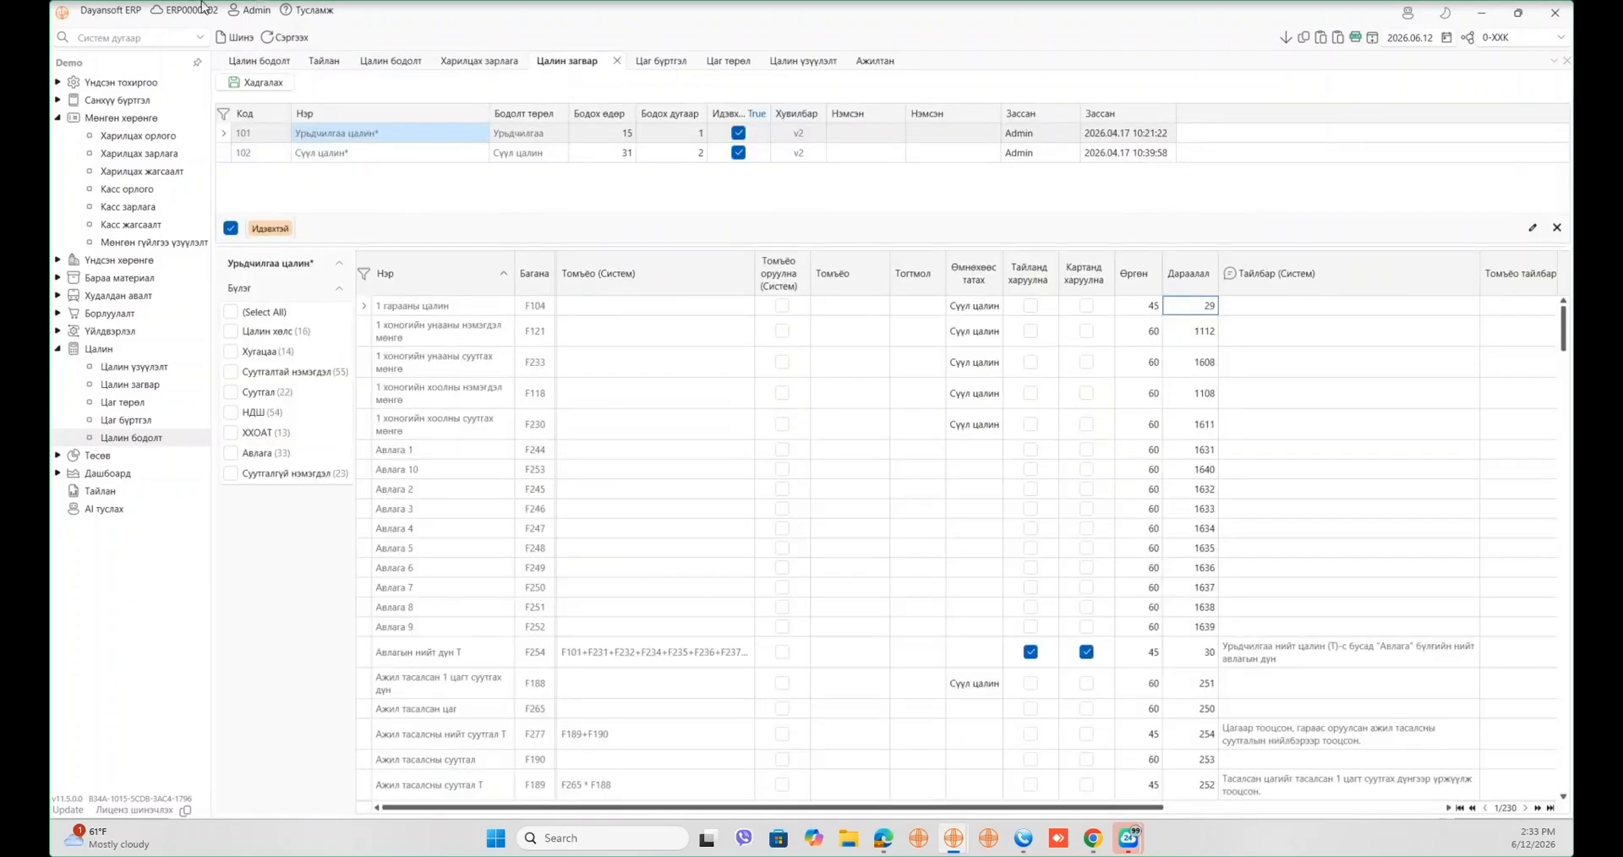
click(338, 153)
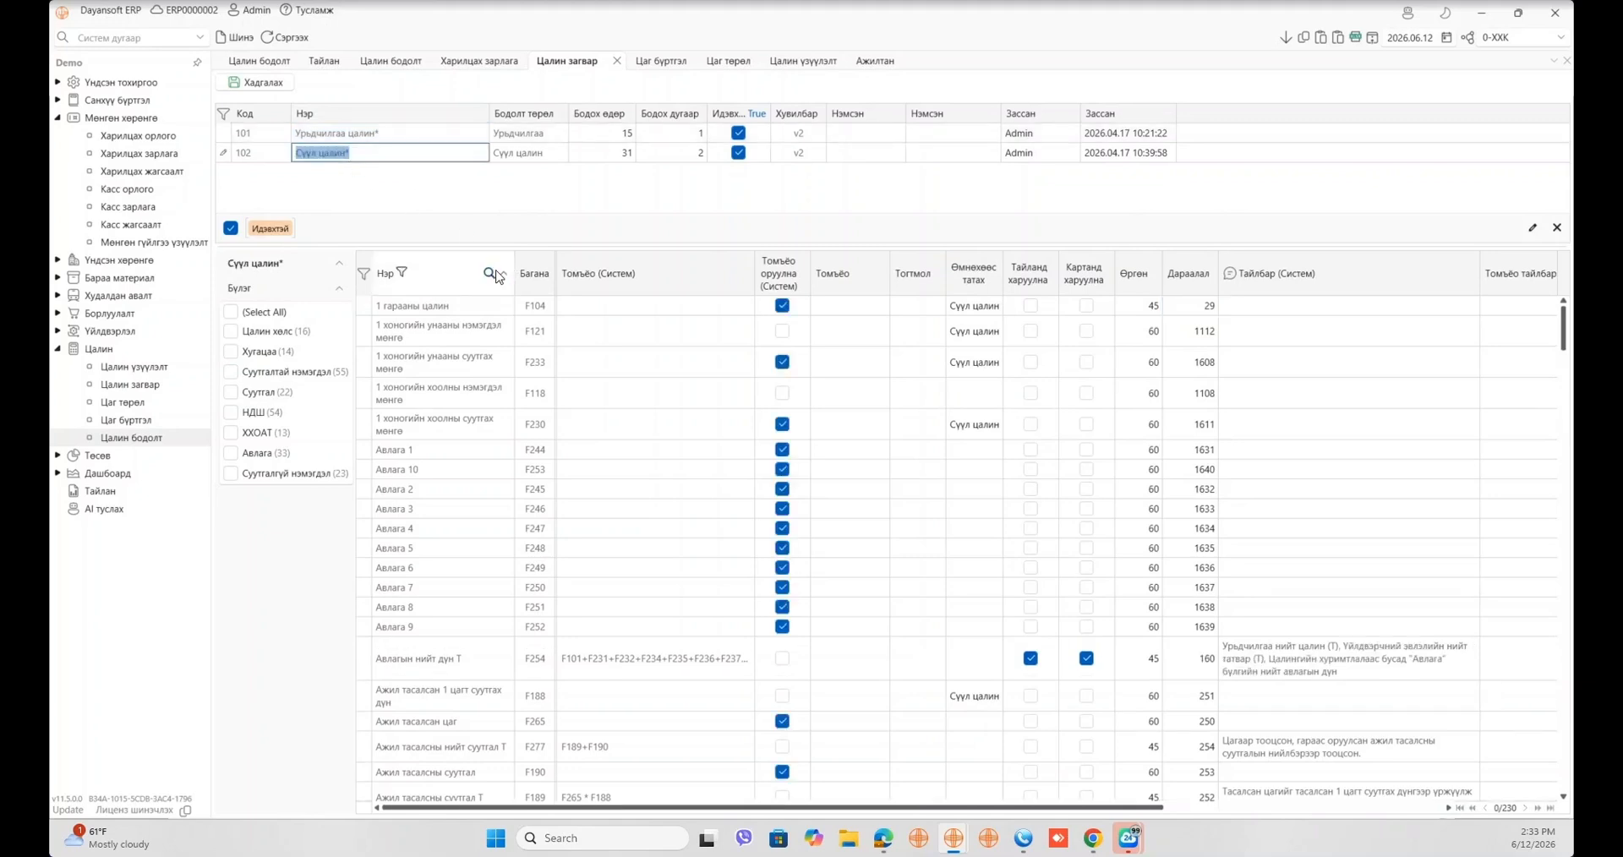
click(490, 274)
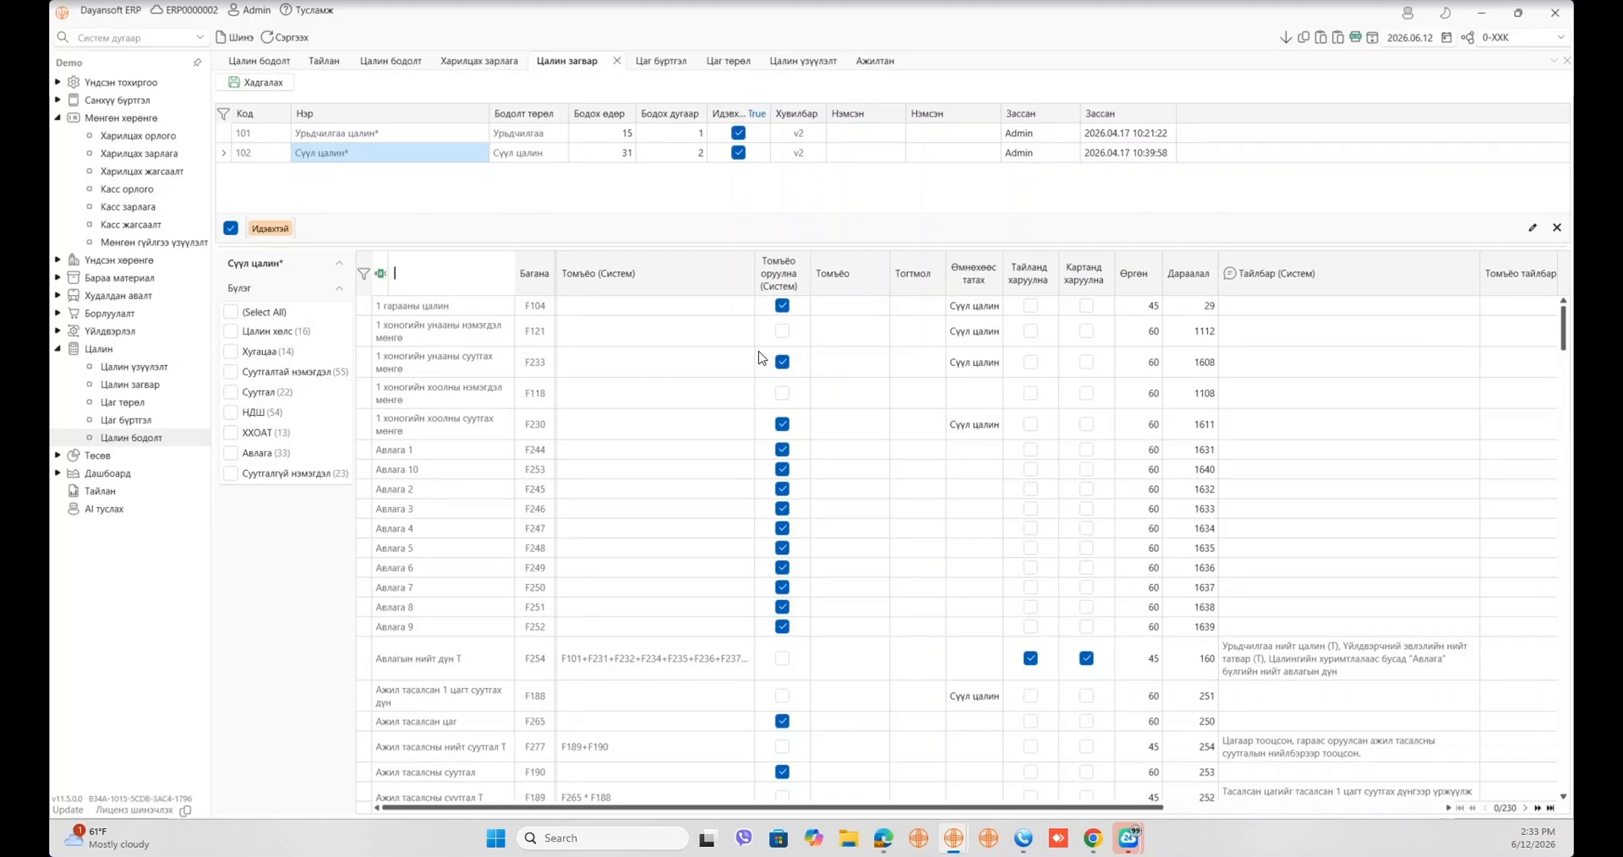
click(580, 211)
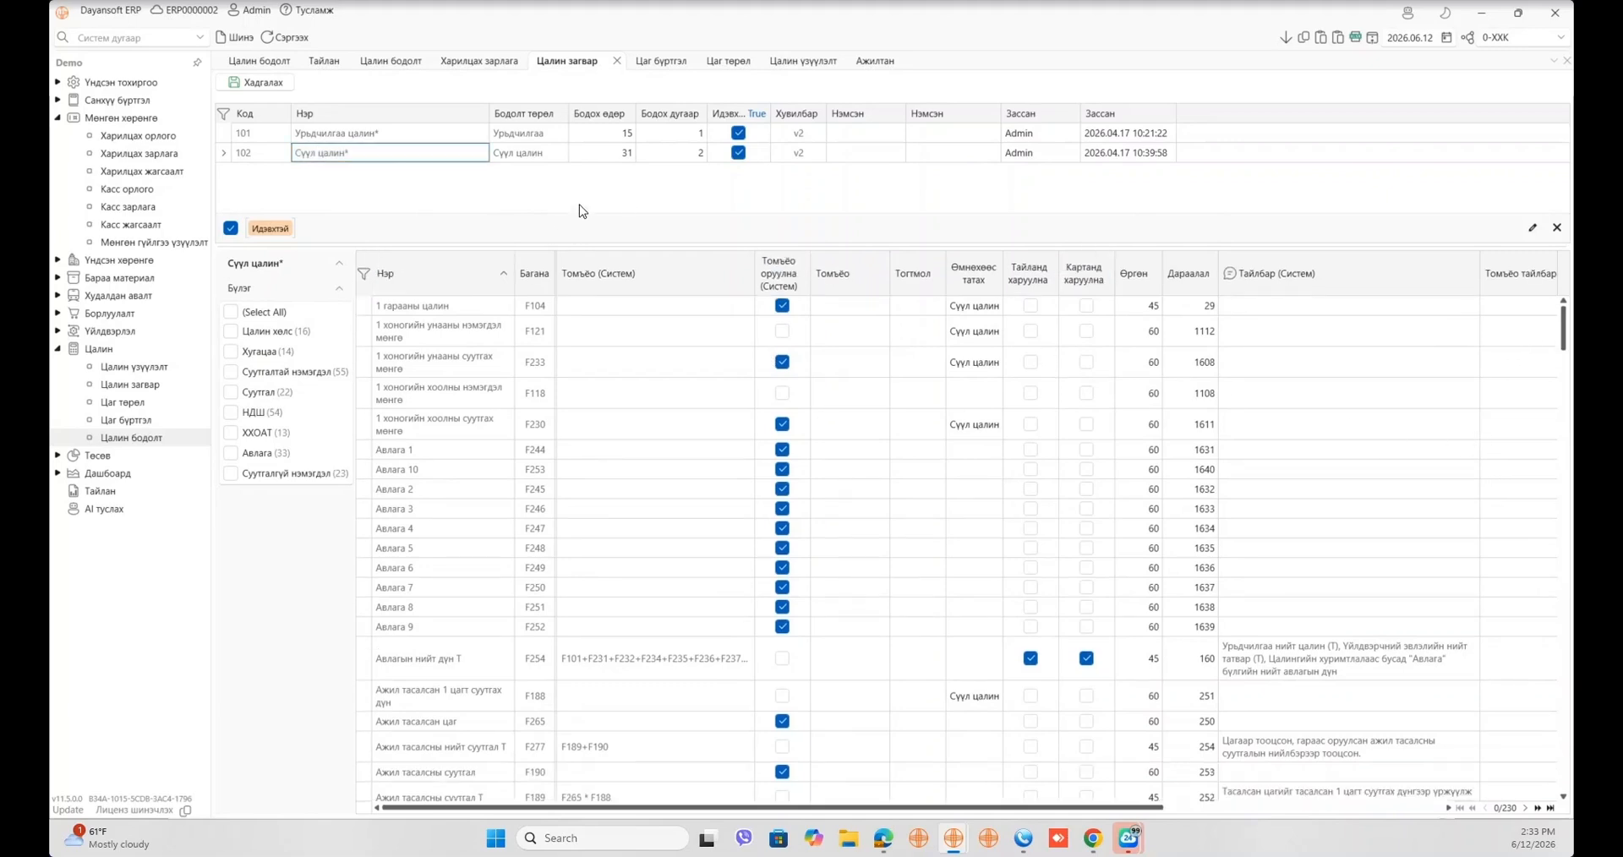
click(287, 38)
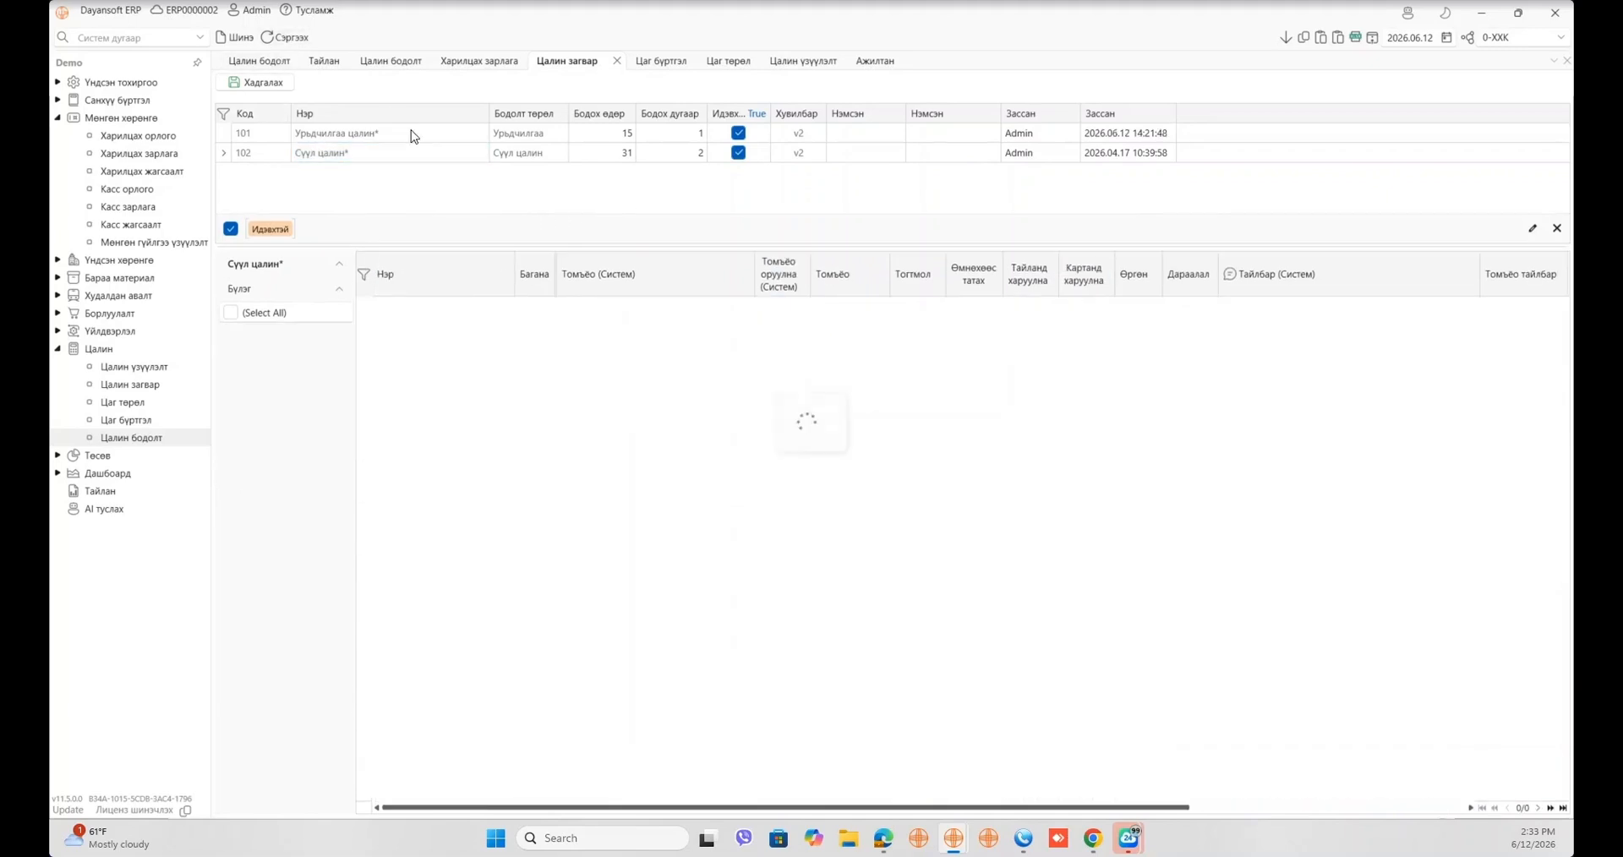
click(507, 275)
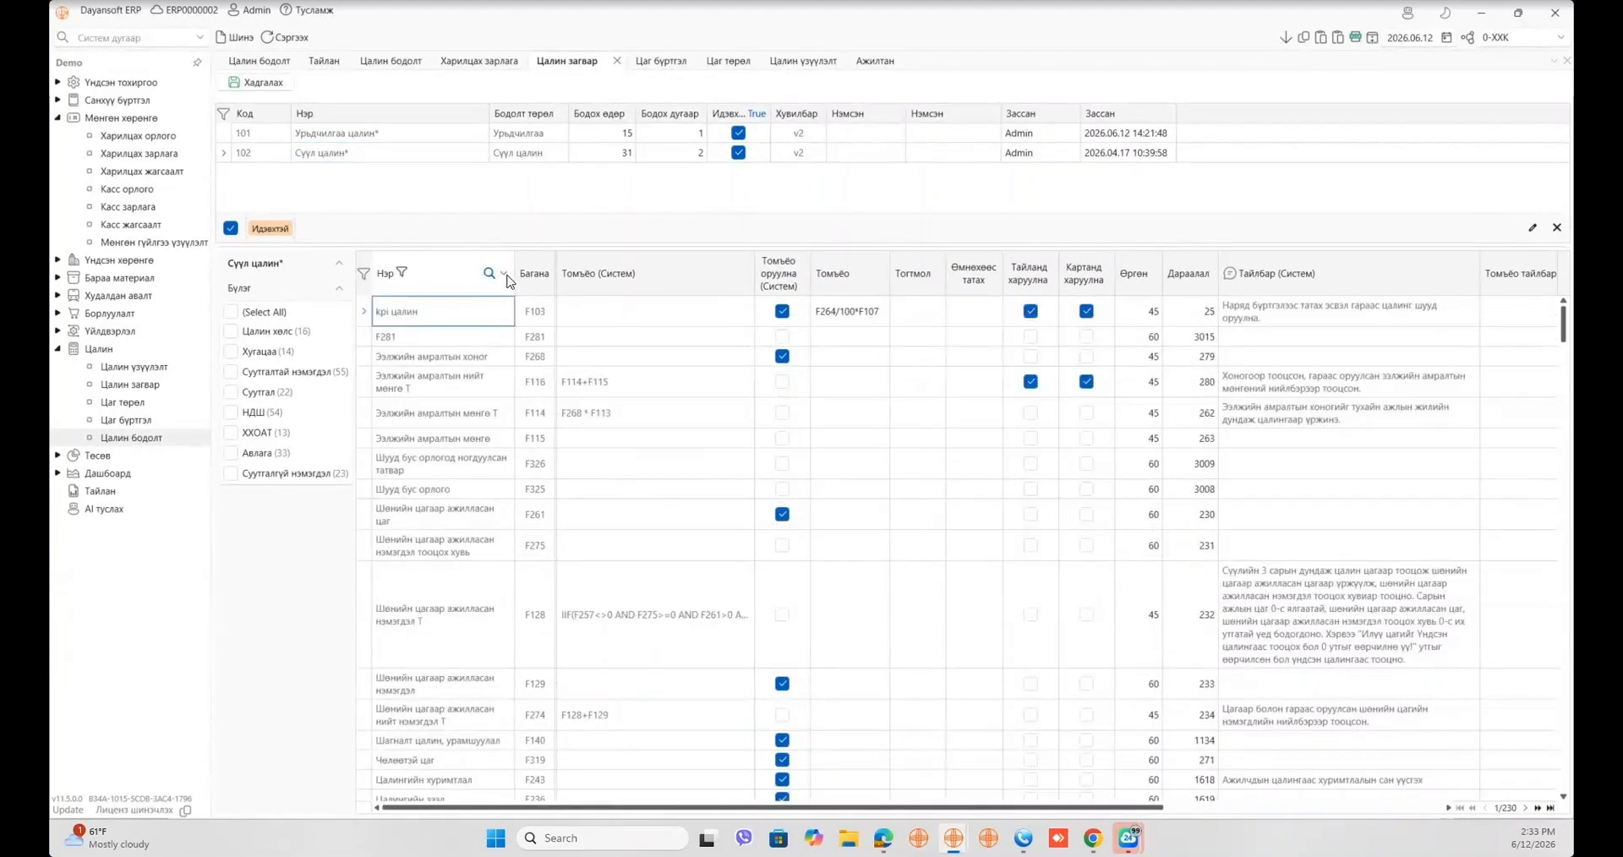
click(508, 276)
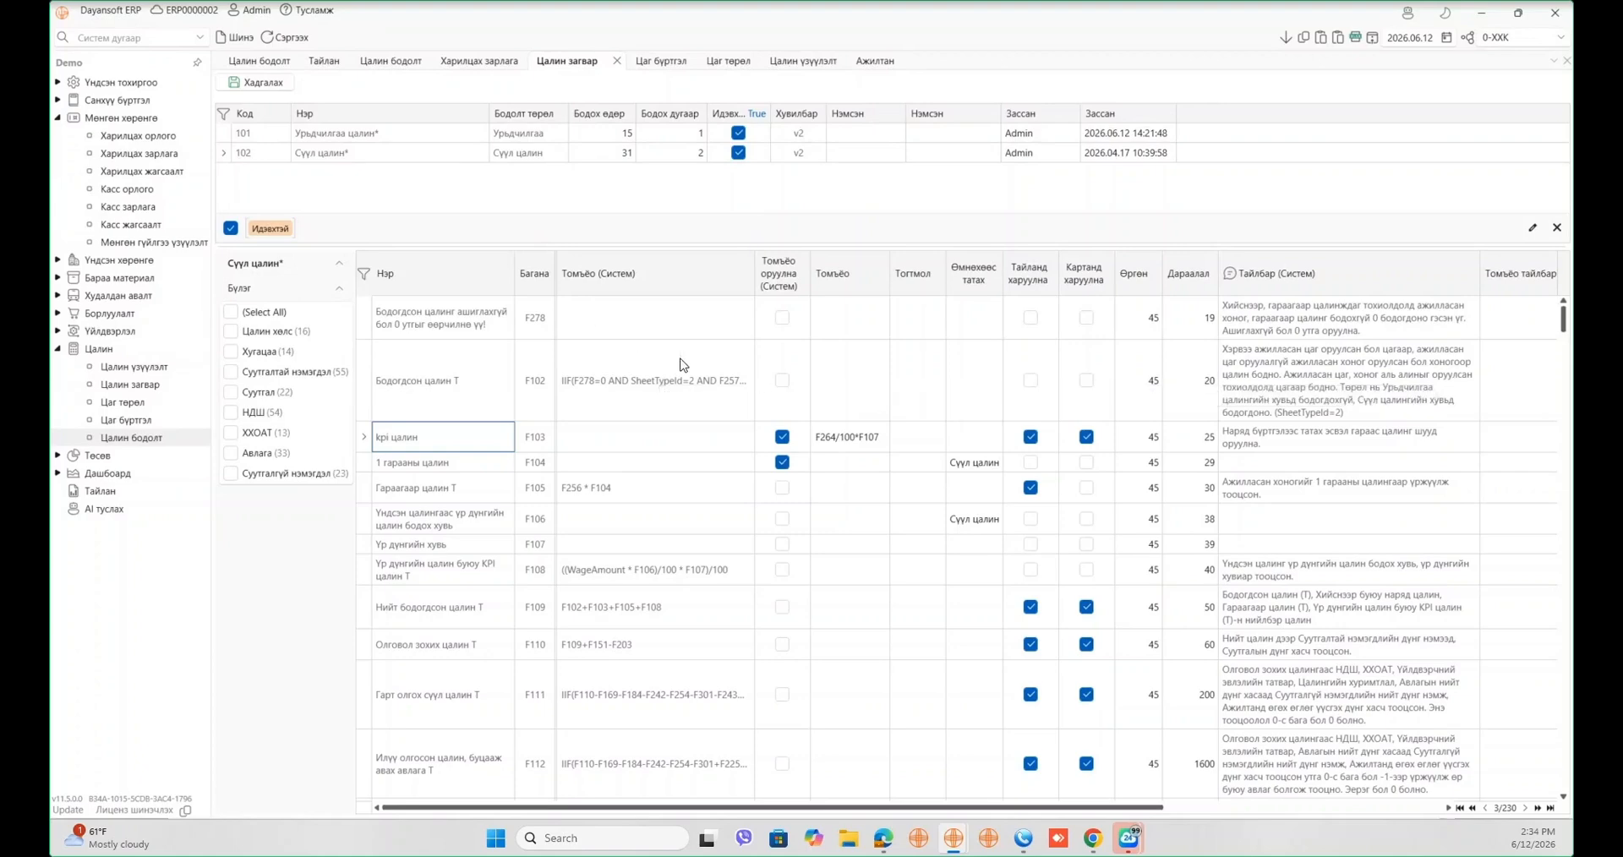
- Search the template's formula rows by formula text 'хоол', then clear the search
click(742, 274)
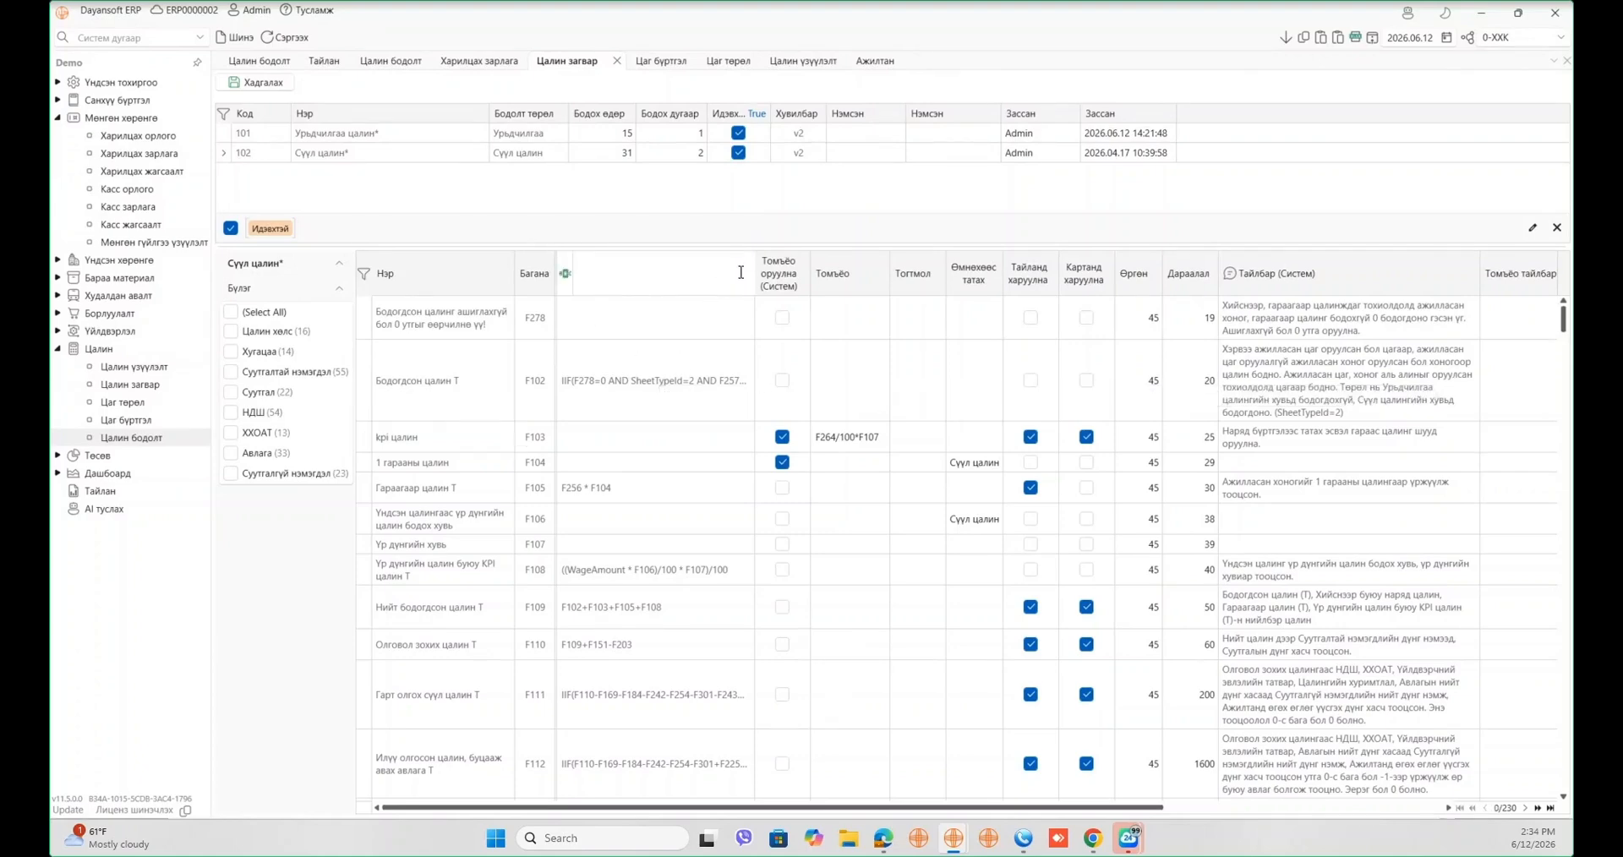
text(ө)
key(BackSpace)
text(хоол)
key(BackSpace)
key(BackSpace)
key(BackSpace)
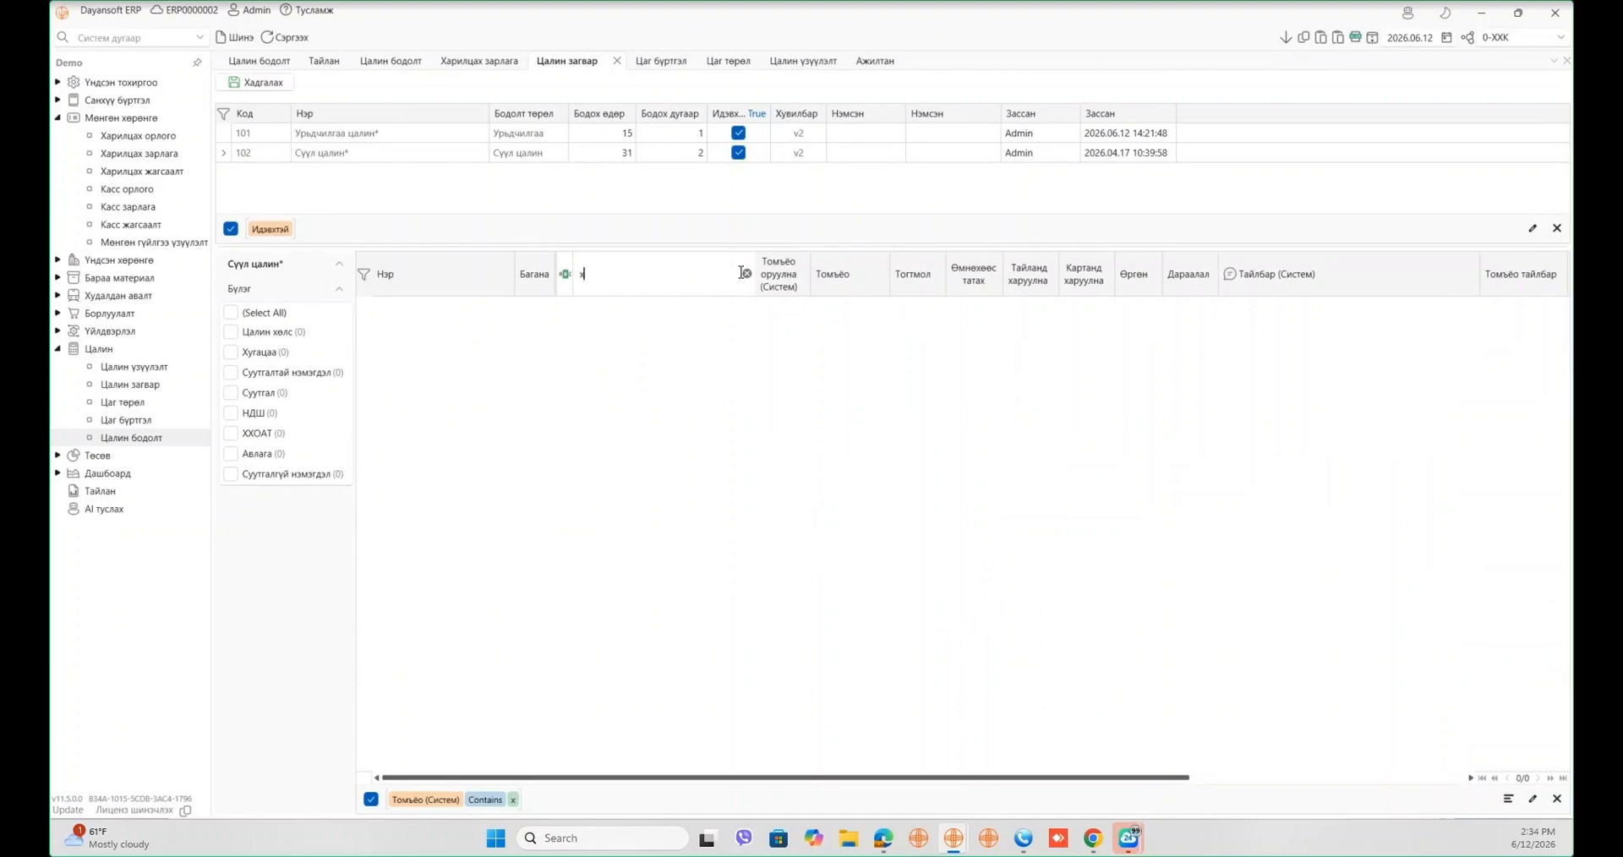
key(BackSpace)
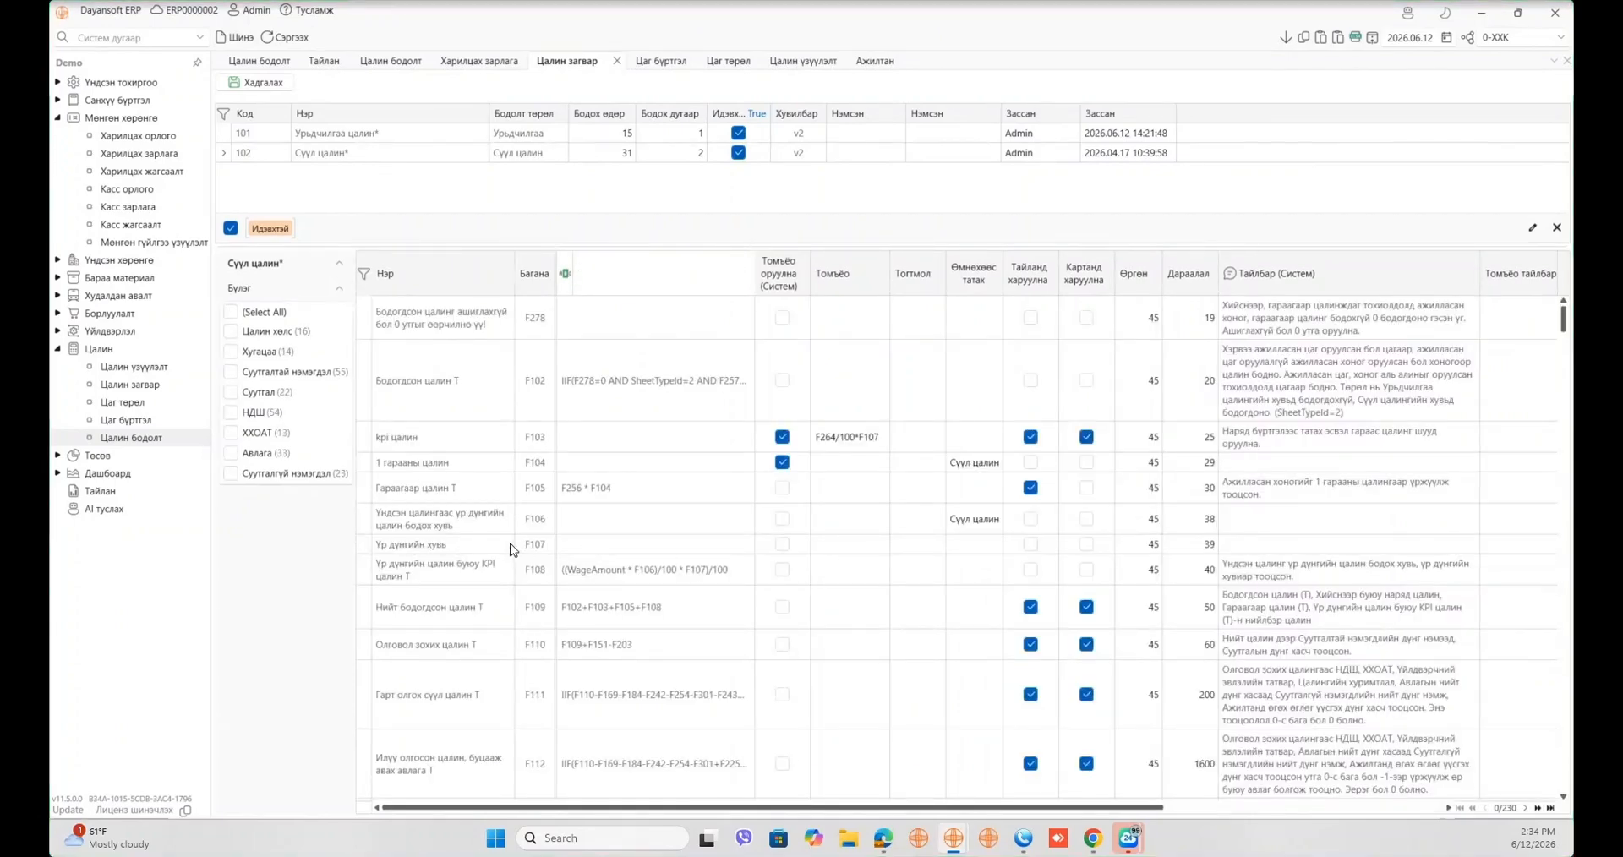
scroll(502, 654, down, 2)
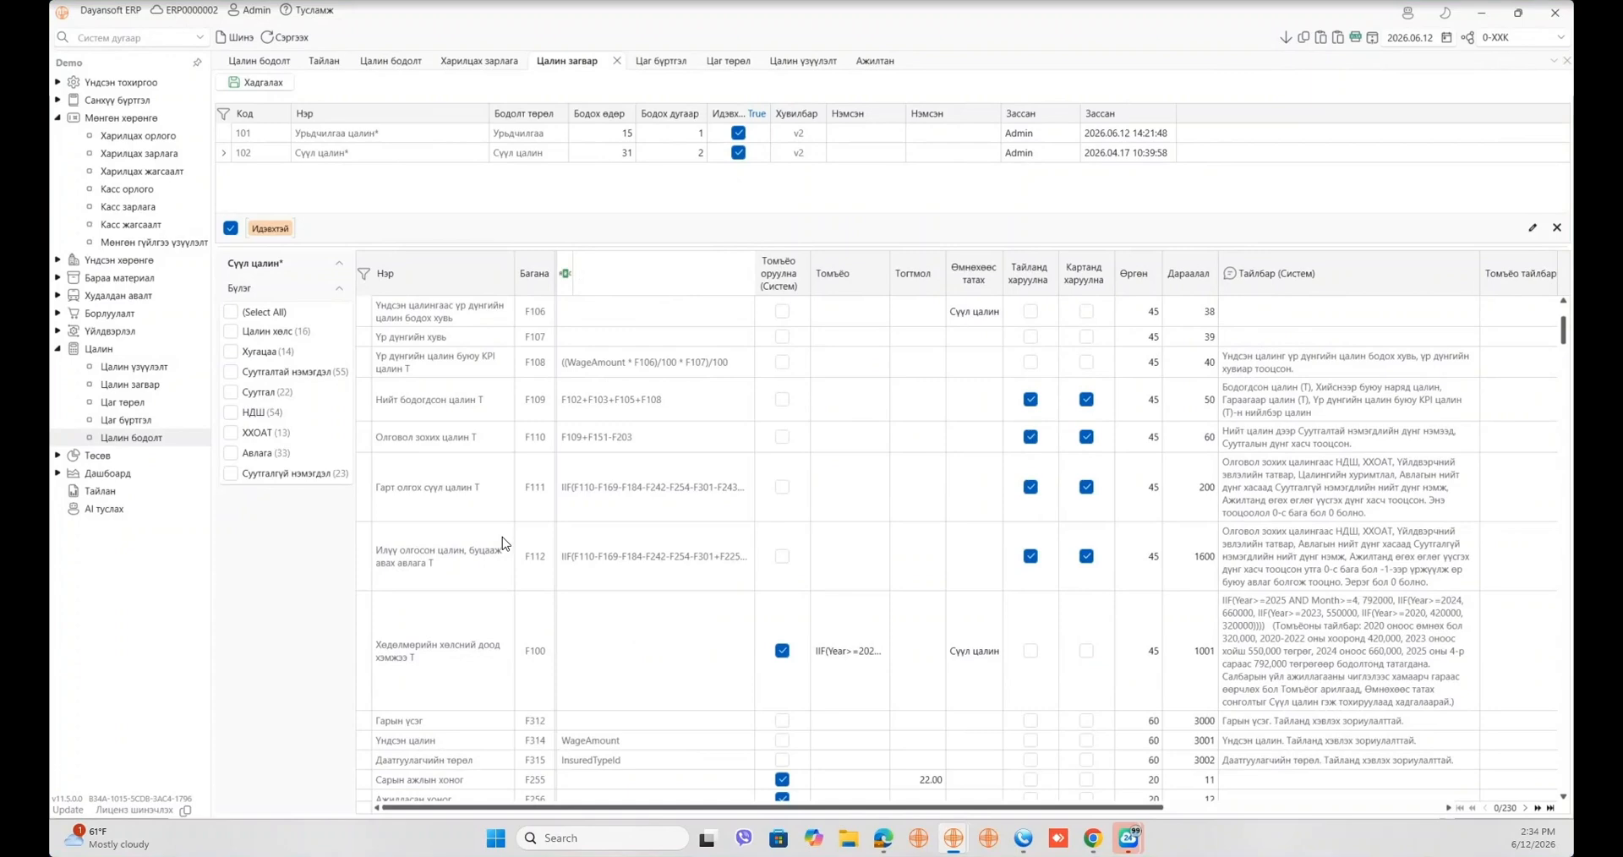
scroll(502, 536, up, 2)
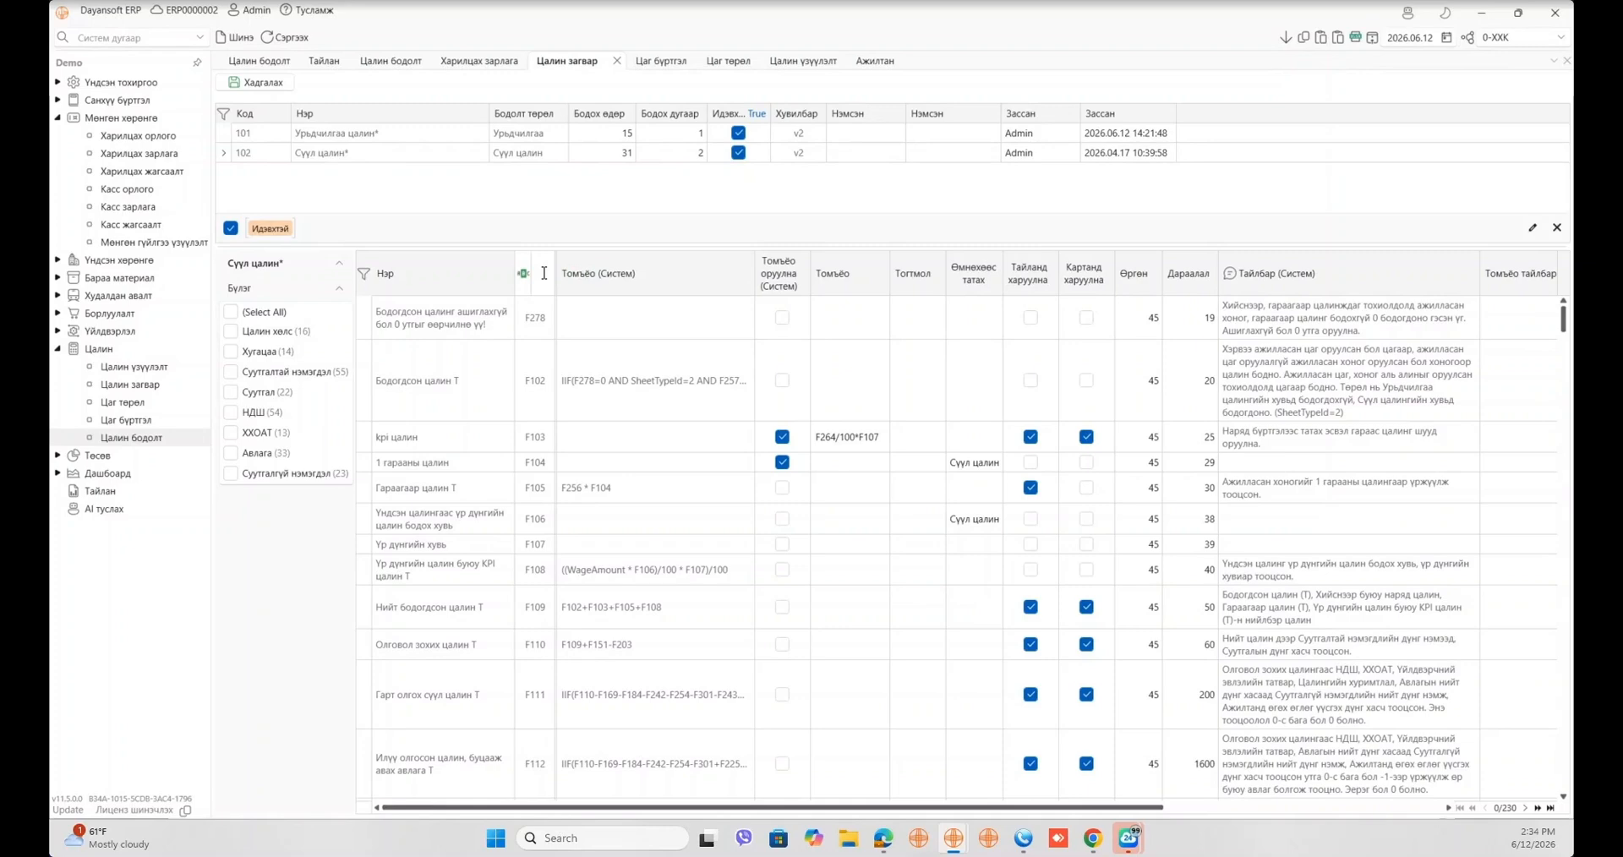
- Filter formula rows by column 264, inspect the kpi цалин row and its indicator short name
click(545, 273)
text(264)
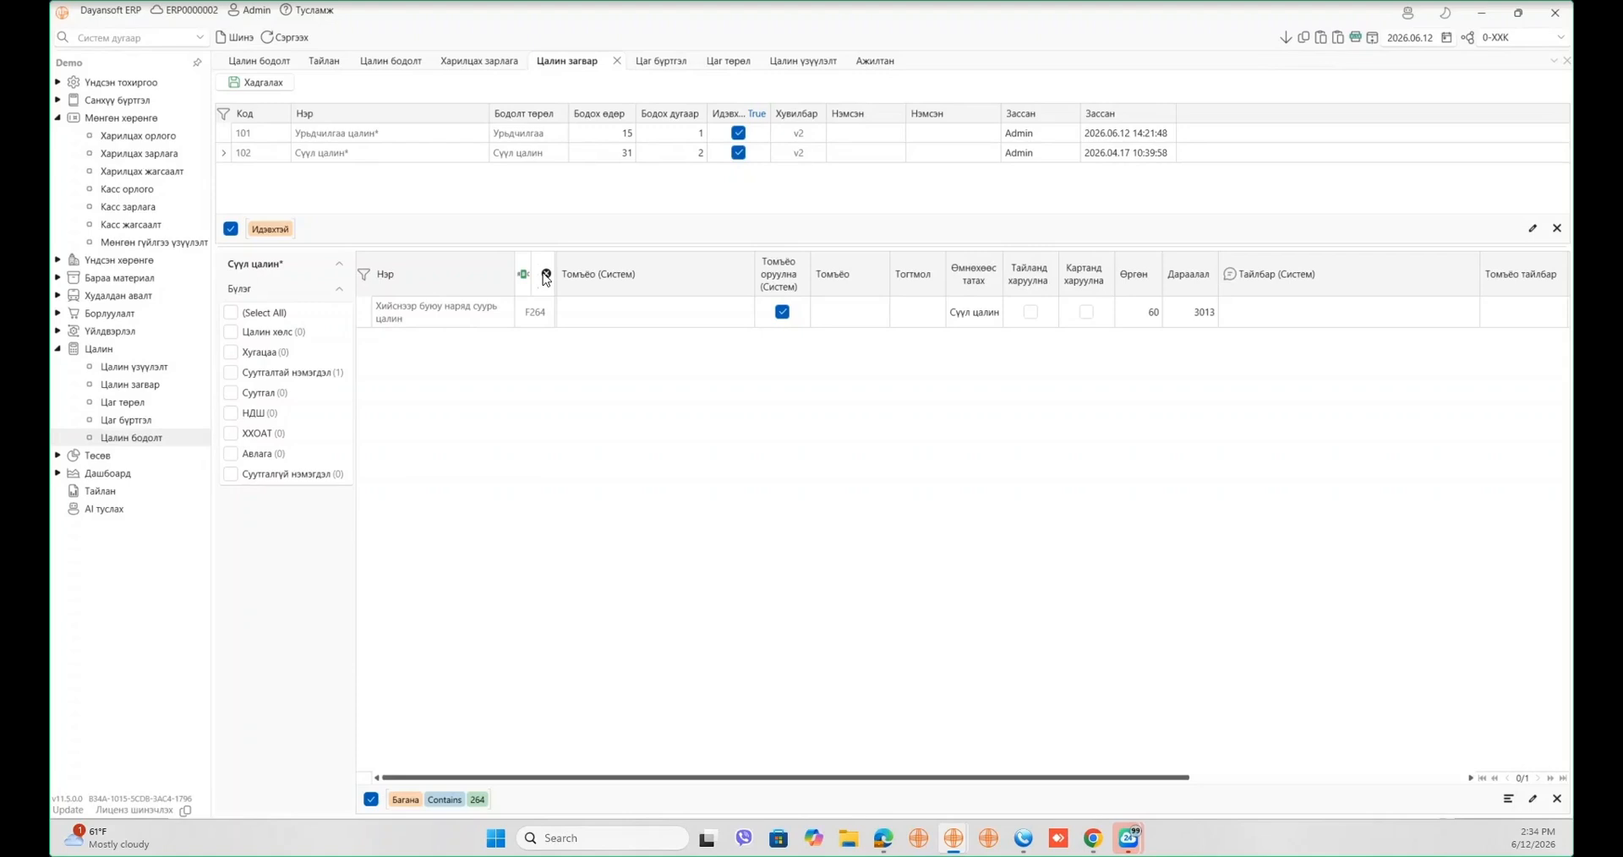
click(545, 275)
click(443, 439)
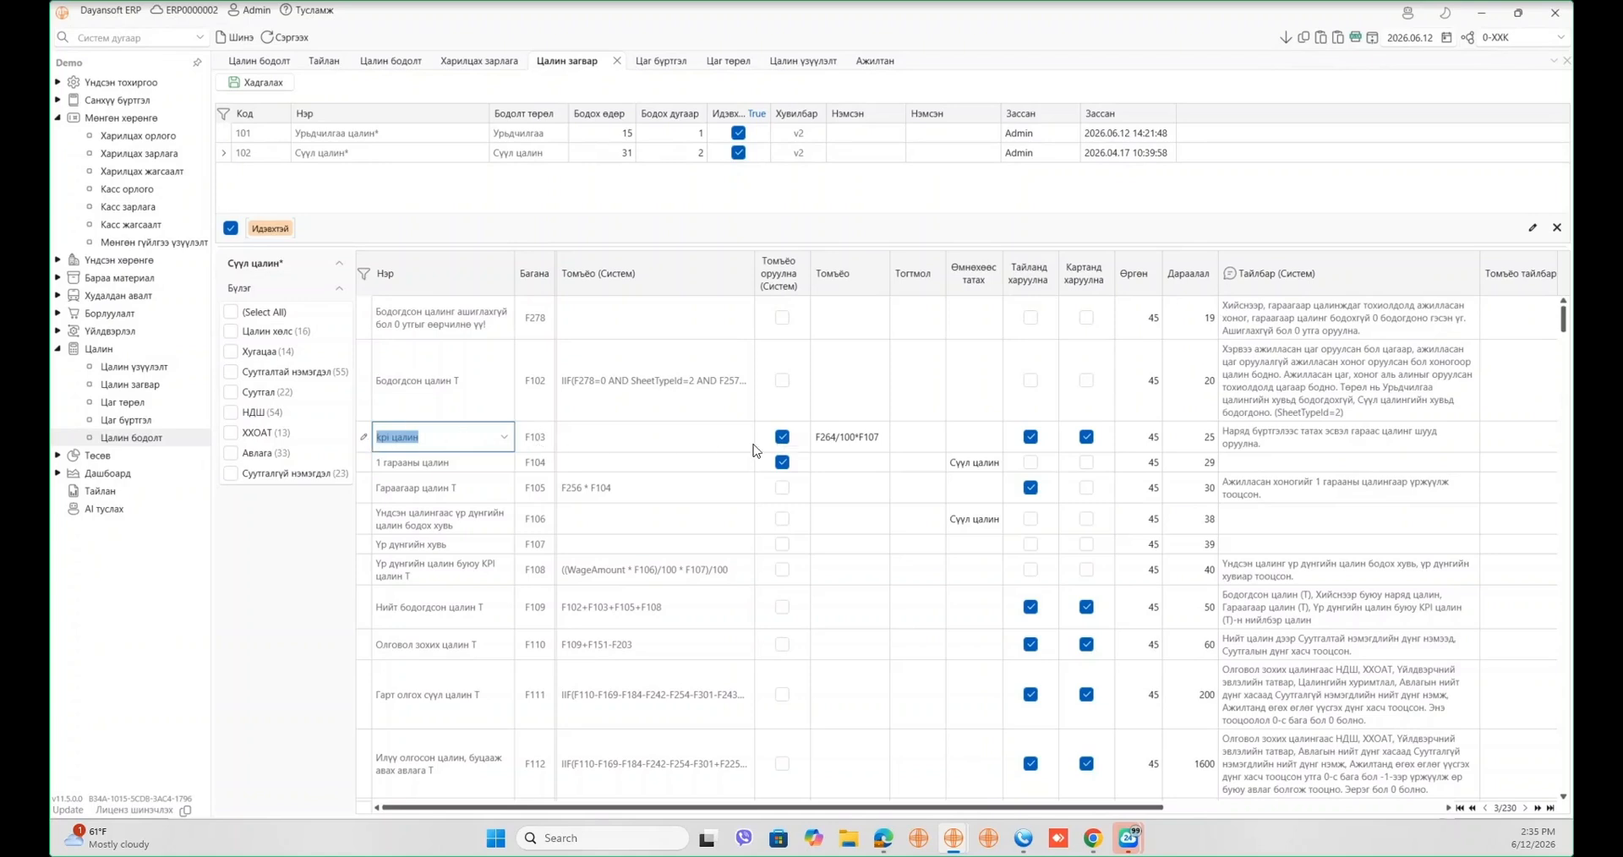
drag(419, 437, 372, 440)
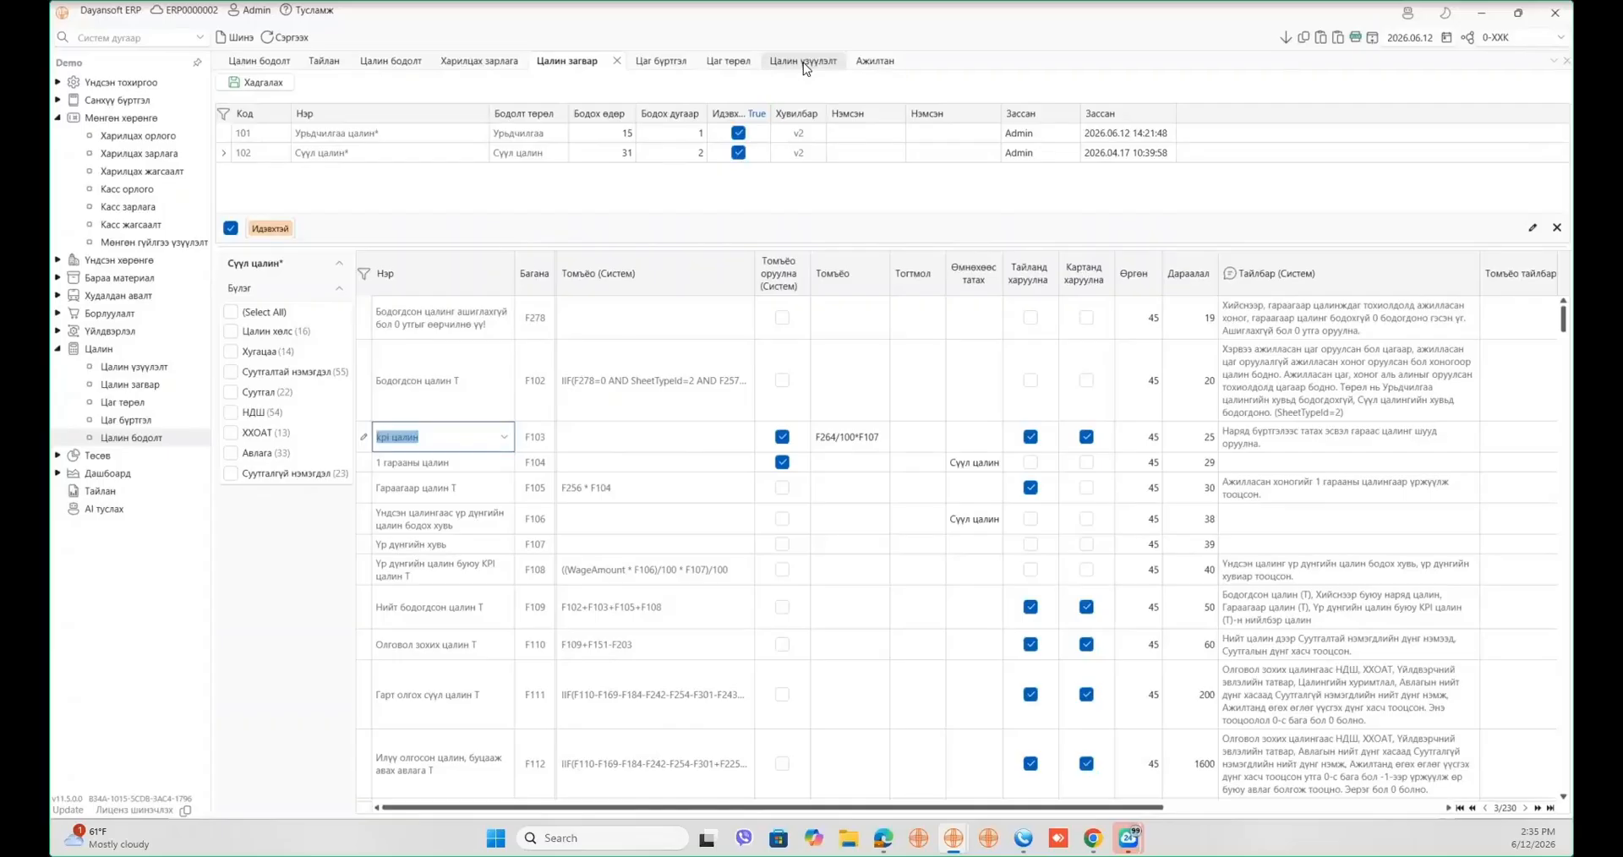
click(803, 63)
click(719, 216)
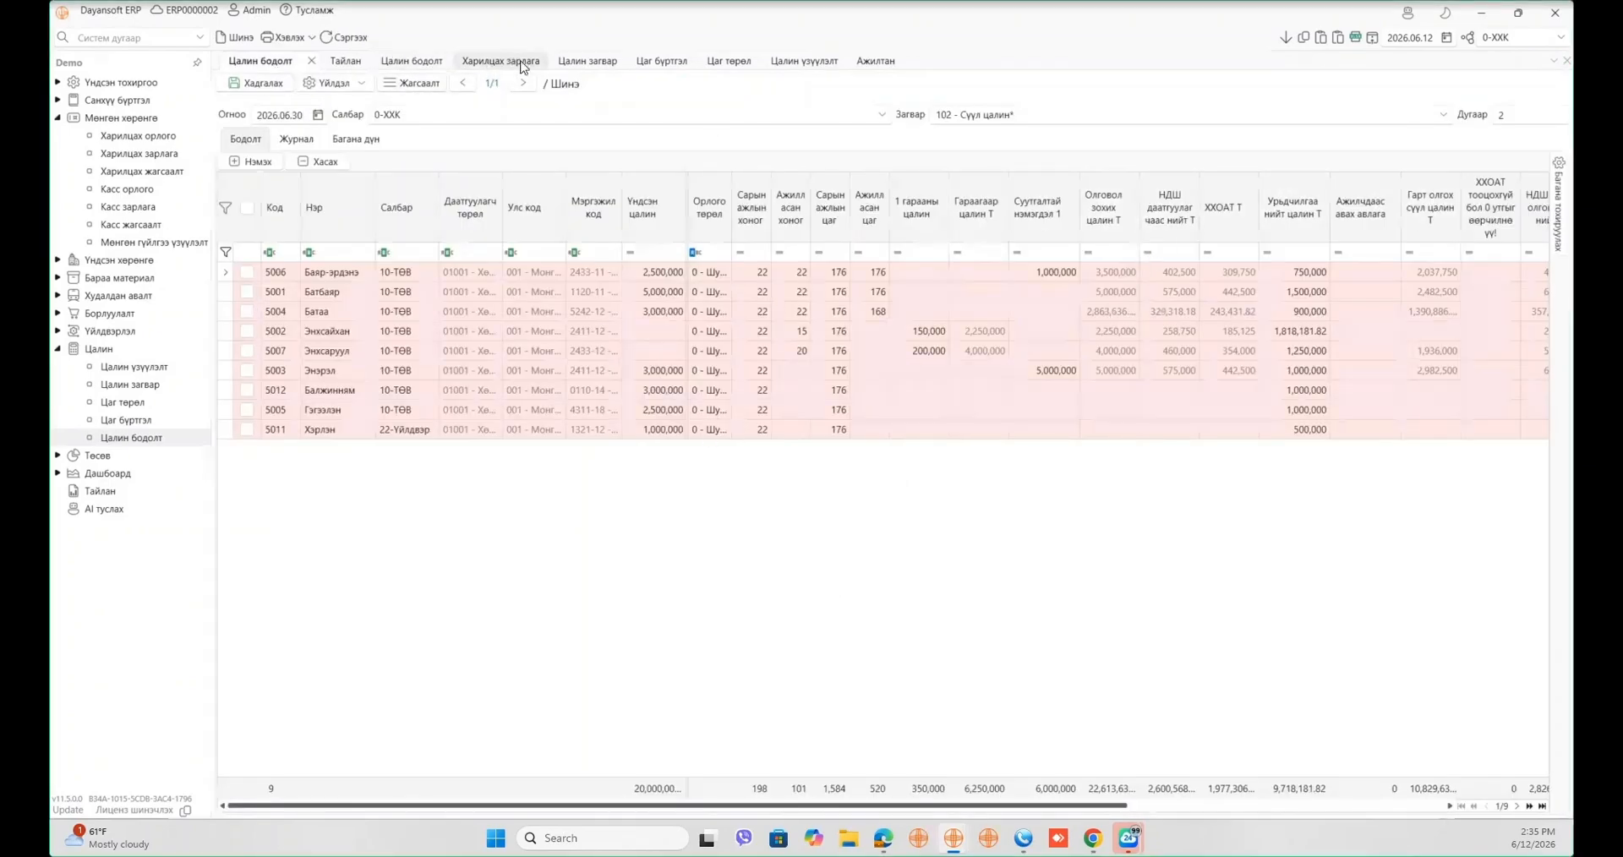
click(588, 61)
click(862, 439)
click(863, 438)
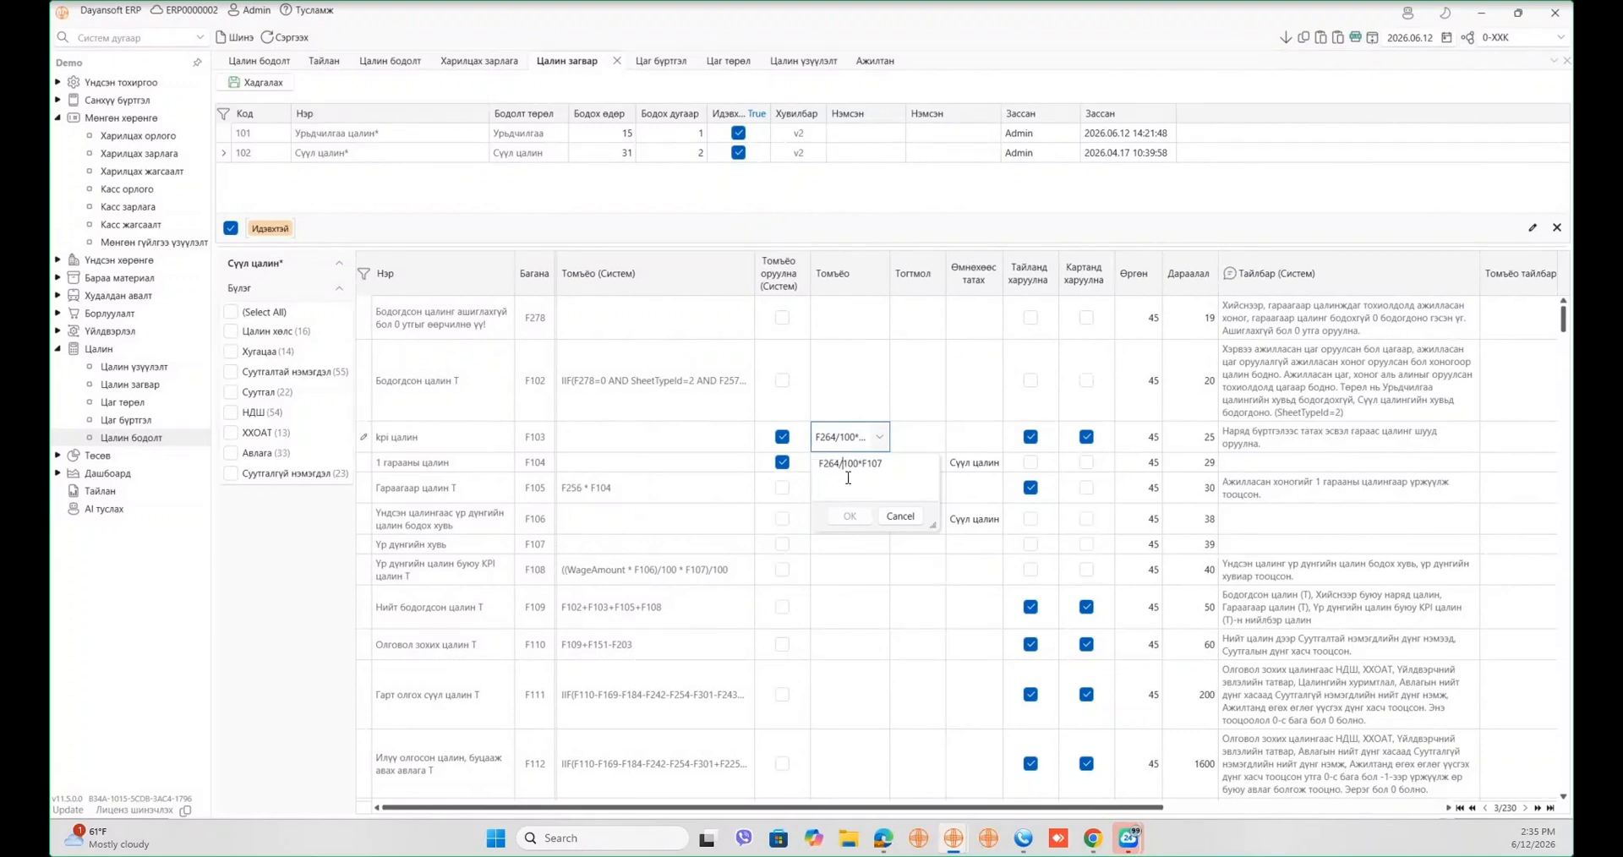
double_click(877, 464)
right_click(879, 465)
click(915, 498)
click(580, 359)
click(543, 272)
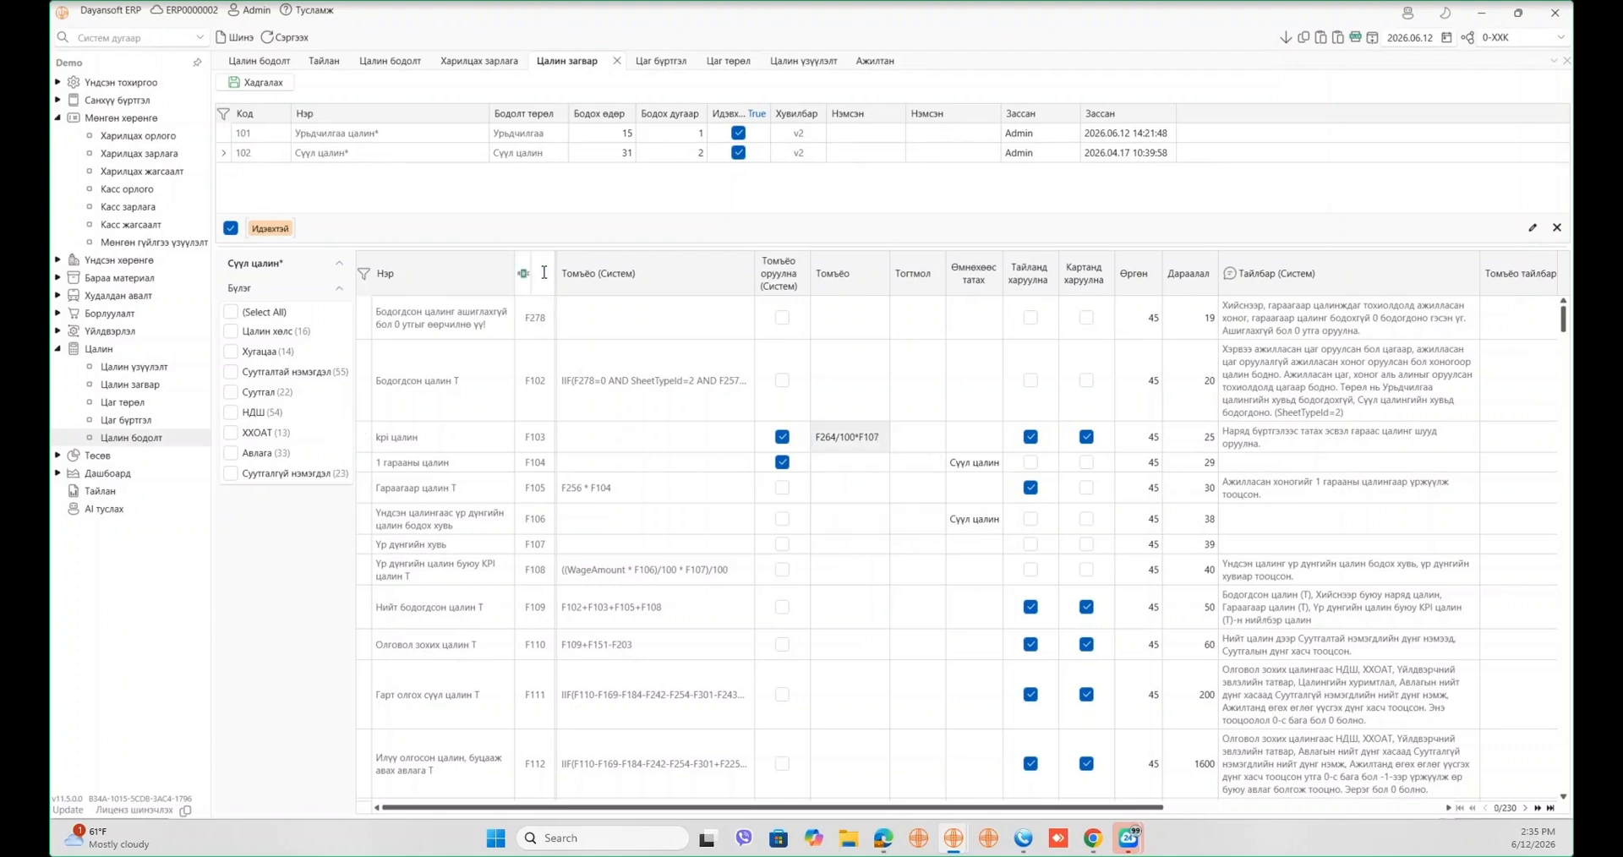
right_click(544, 272)
click(592, 342)
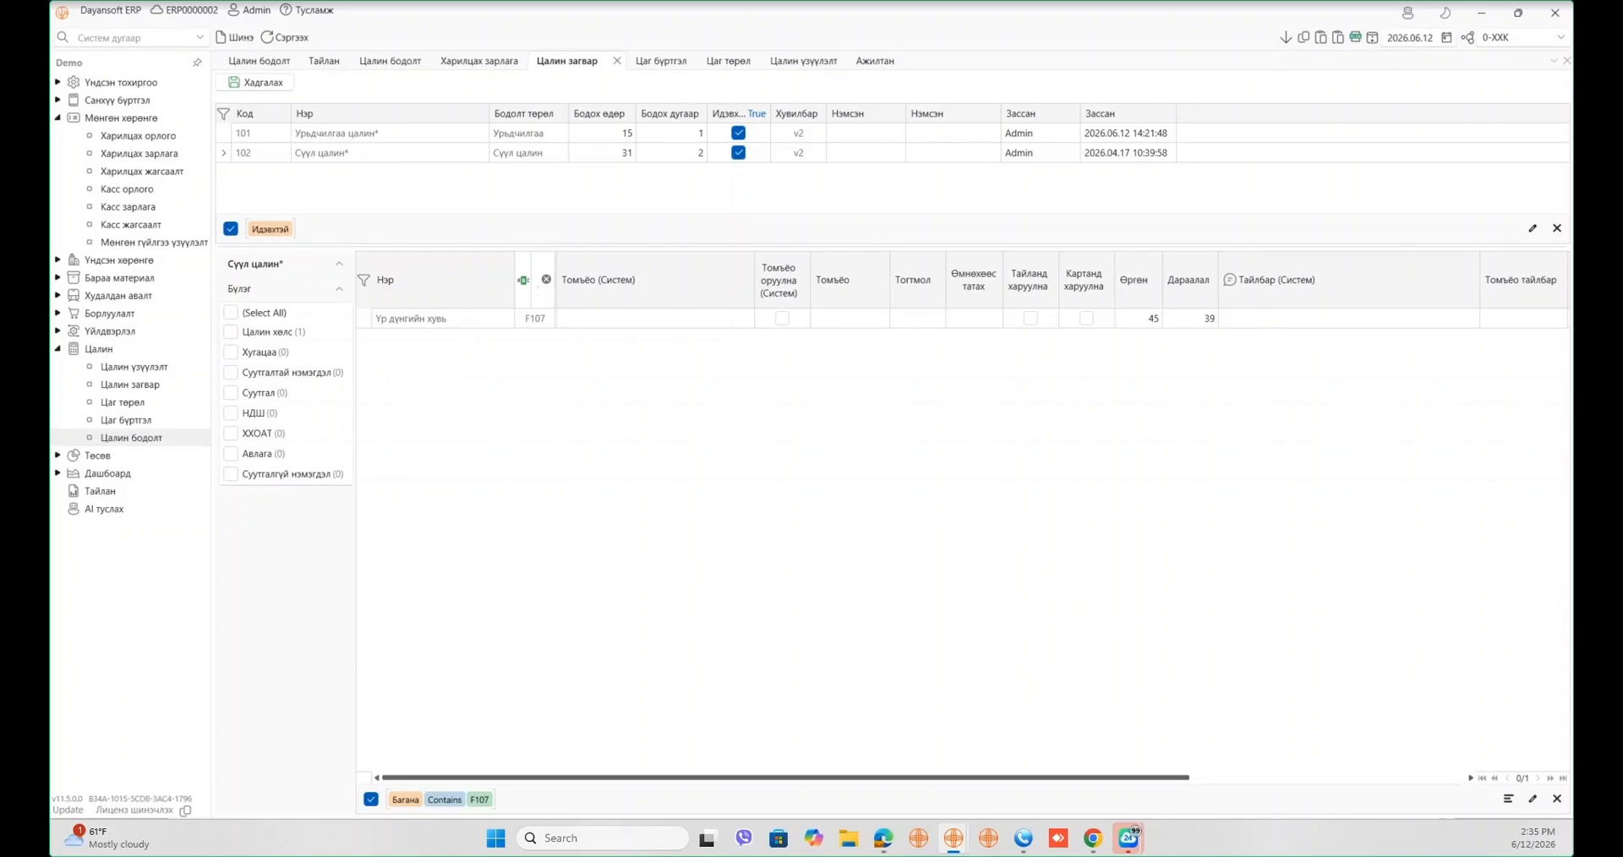
click(1556, 799)
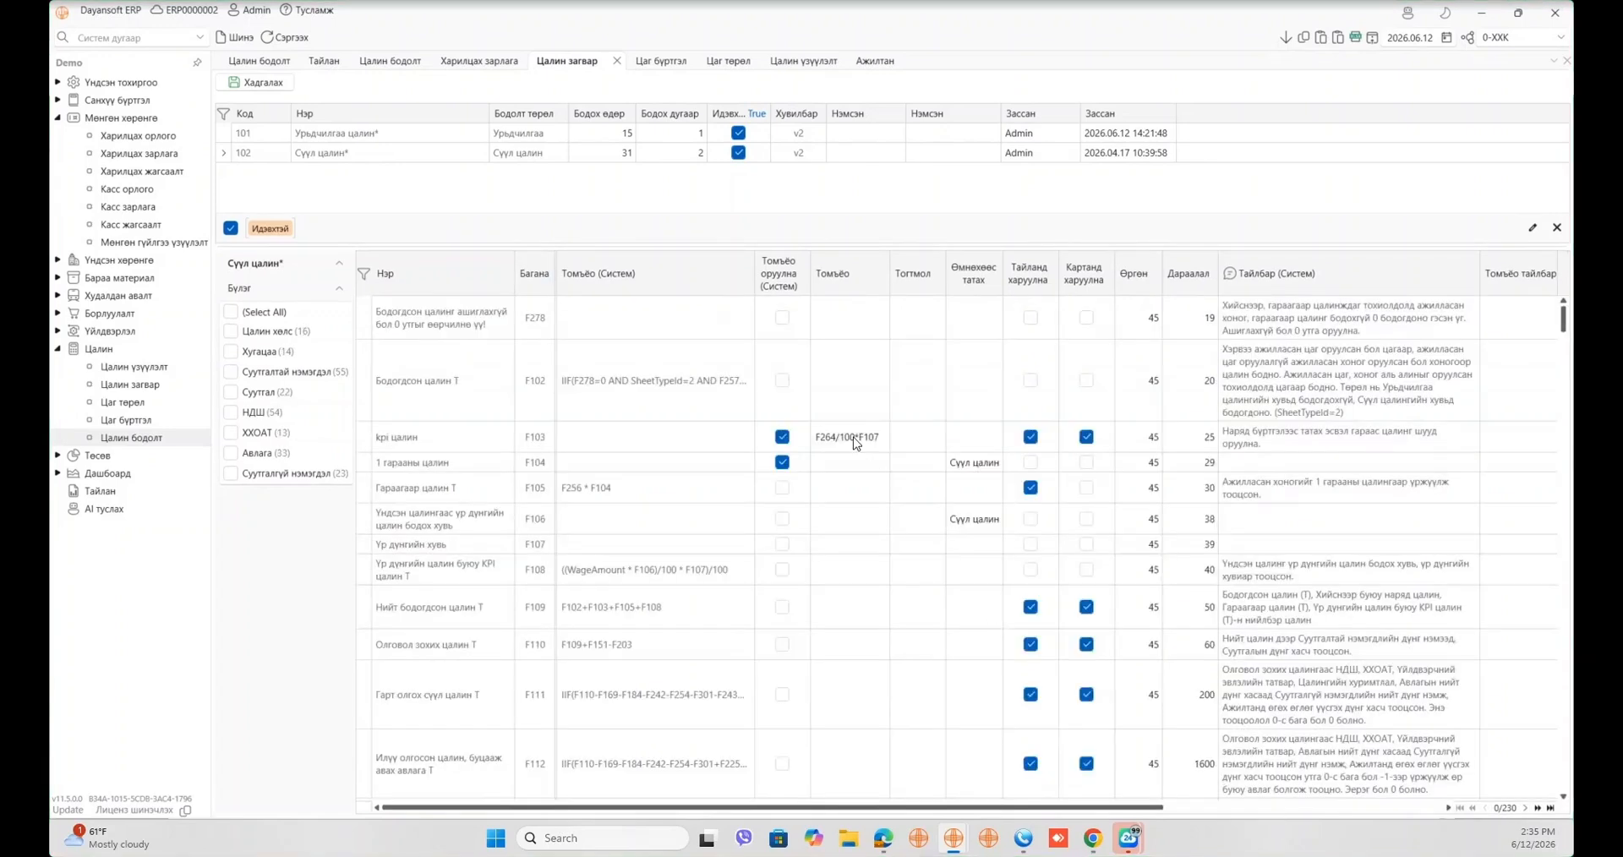
click(855, 443)
click(879, 437)
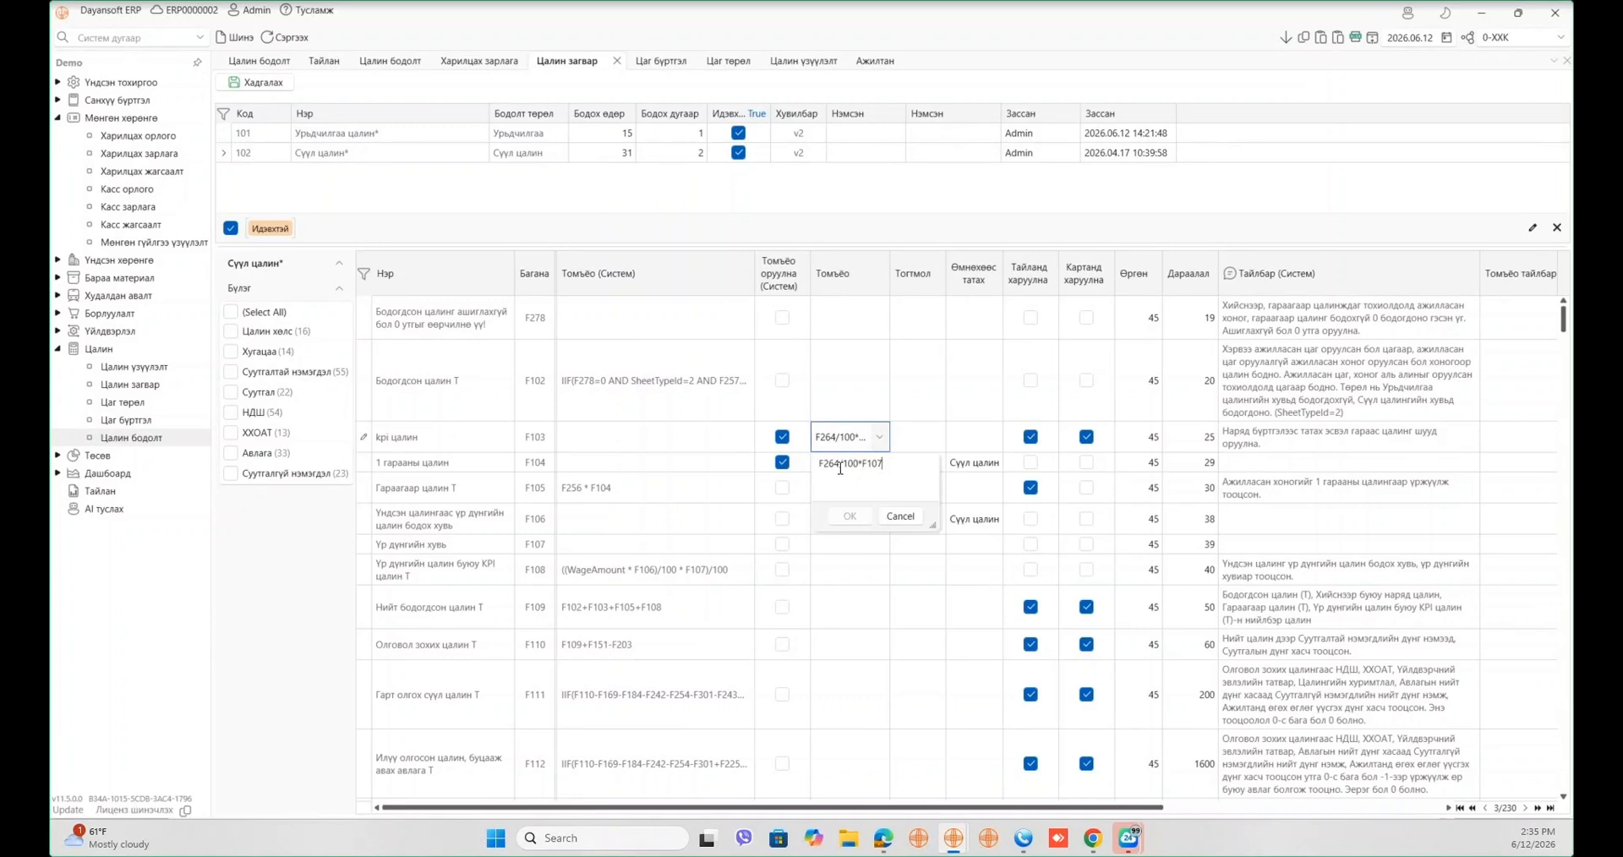
drag(883, 464, 808, 462)
click(899, 465)
click(282, 66)
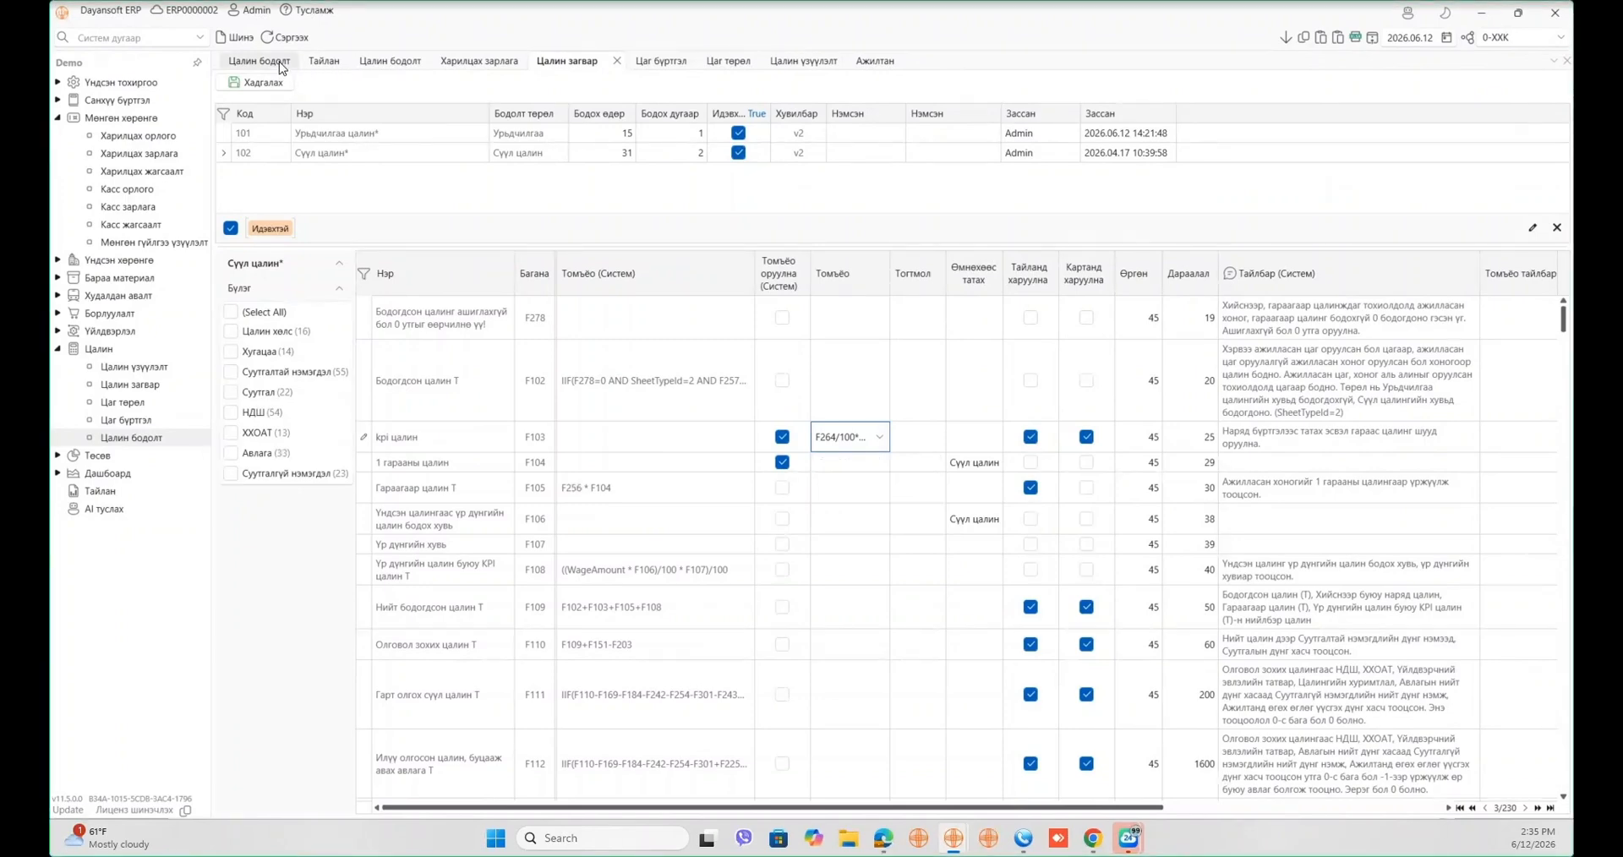
click(281, 66)
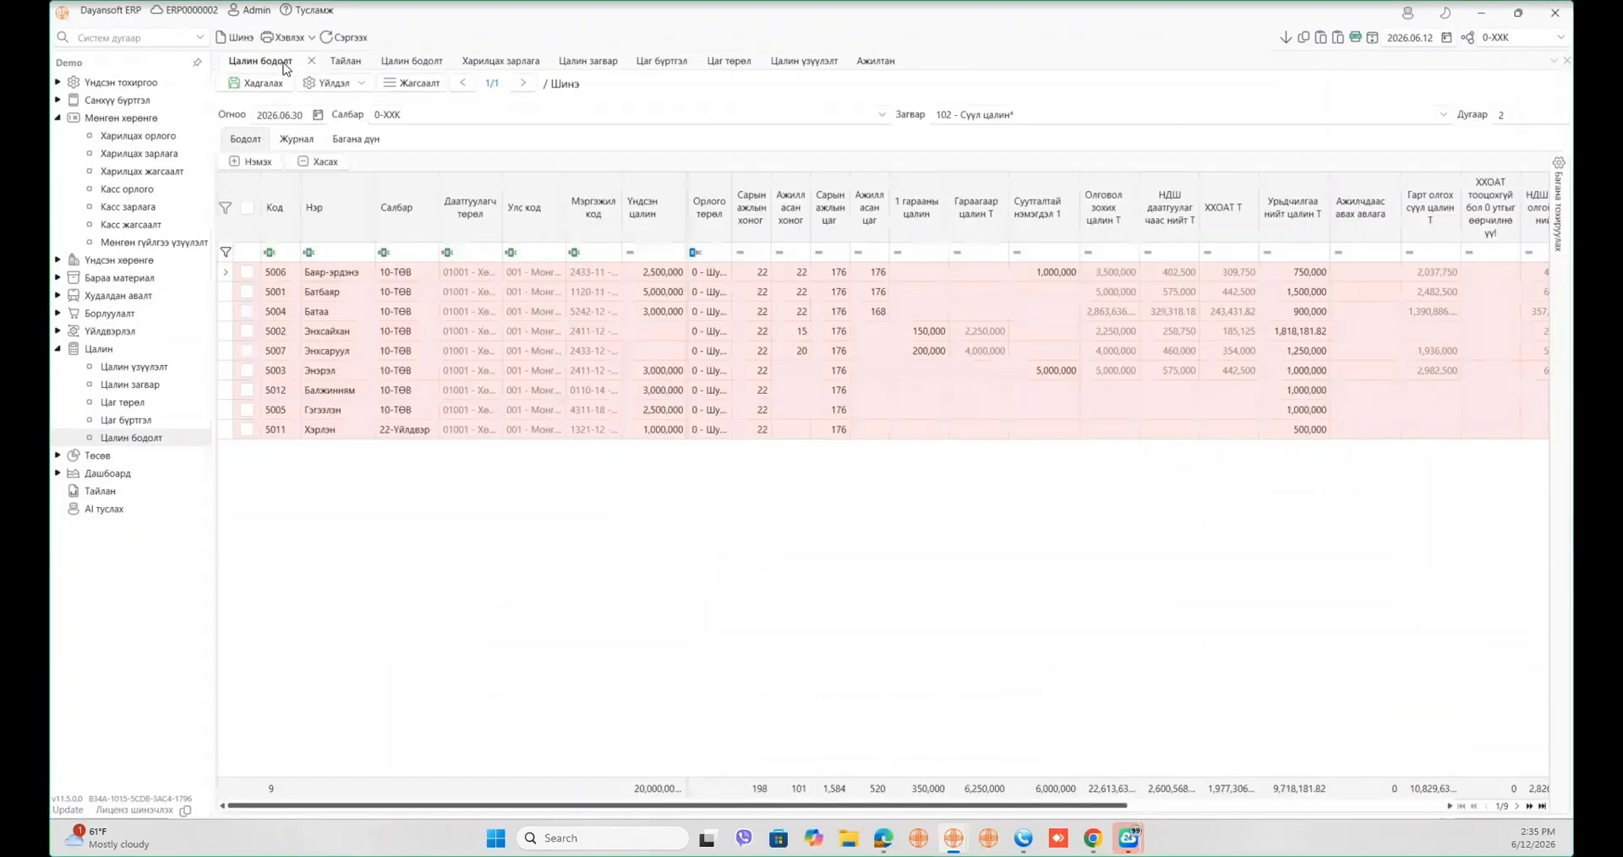
- Add the kpi цалин column between Суутгалтай нэмэгдэл and Олговол
click(1554, 224)
double_click(1467, 194)
key(BackSpace)
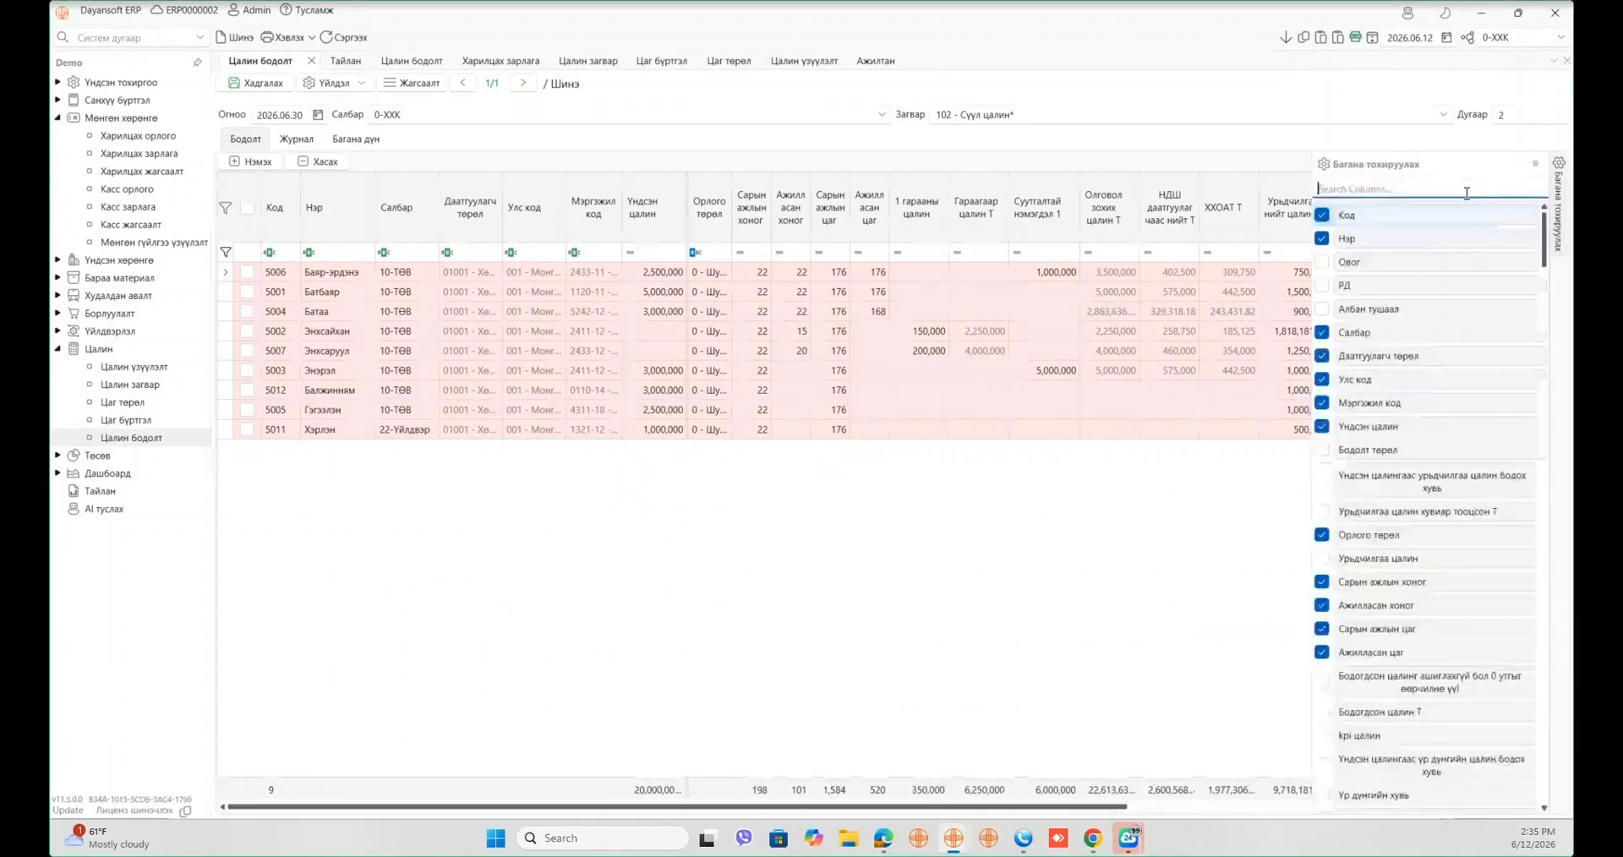
text(kpi)
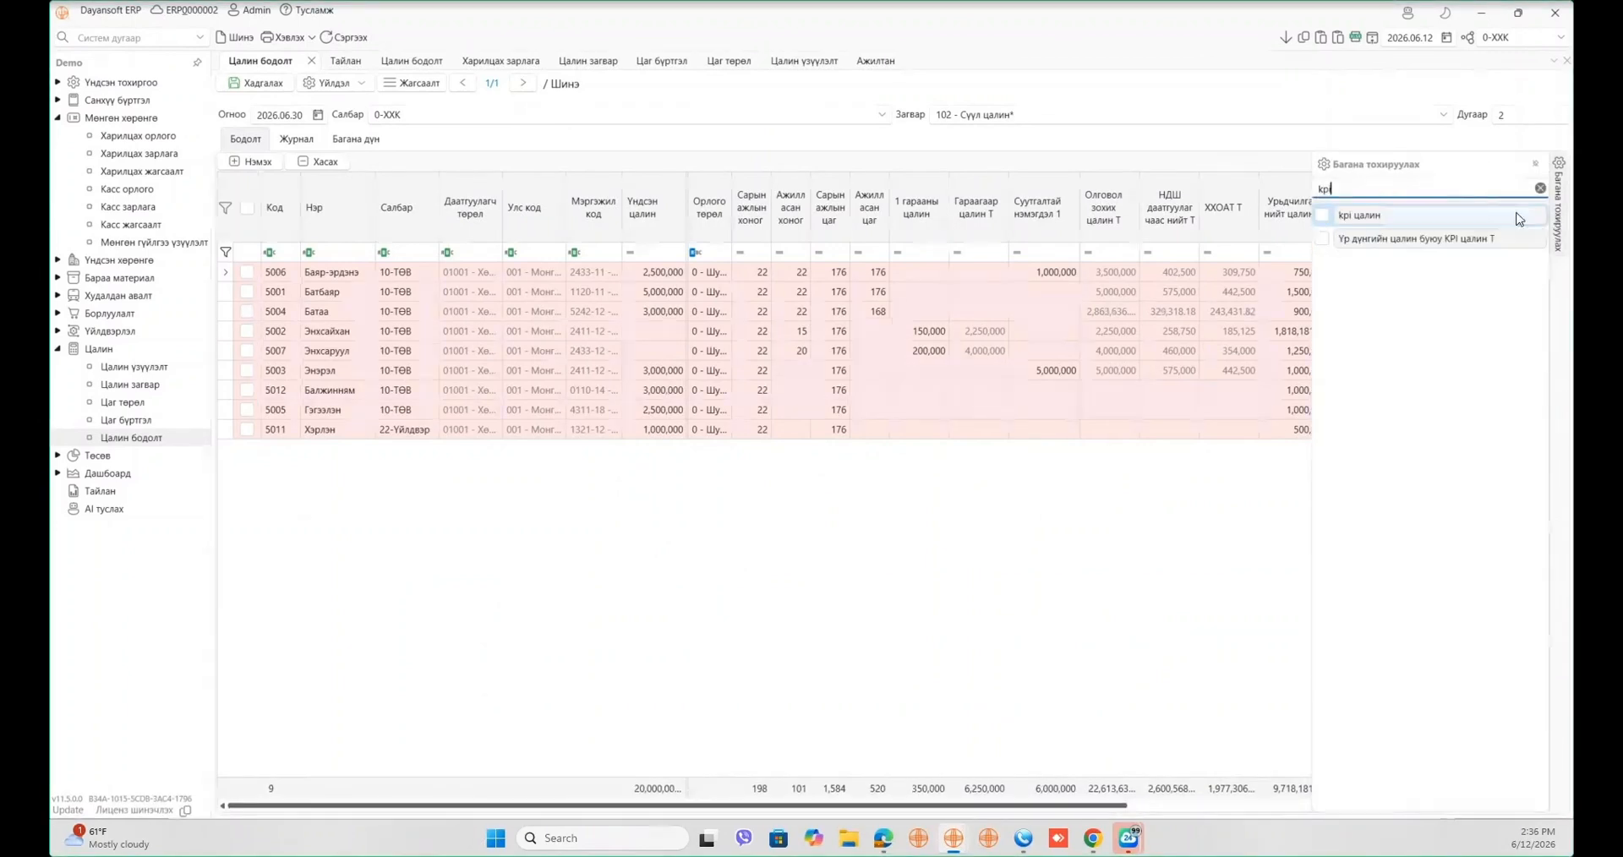
mouse_move(1391, 218)
mouse_down()
mouse_move(1023, 226)
mouse_move(1078, 216)
mouse_up()
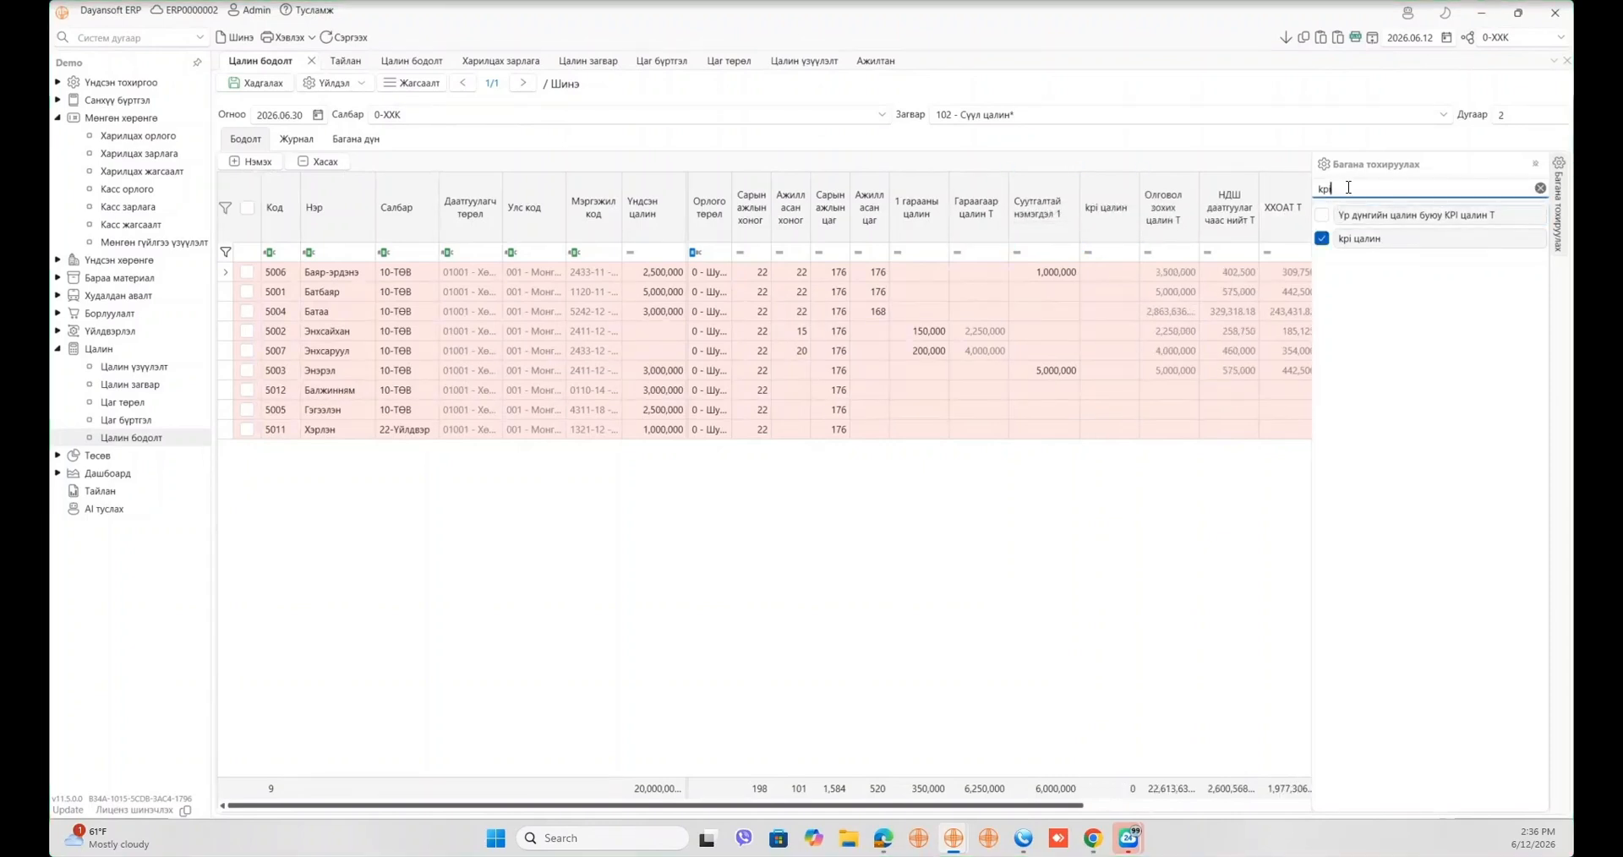
- Add the Үр дүнгийн хувь and Хийснээр буюу наряд суурь цалин columns next to kpi цалин
double_click(1325, 189)
key(BackSpace)
text(ү)
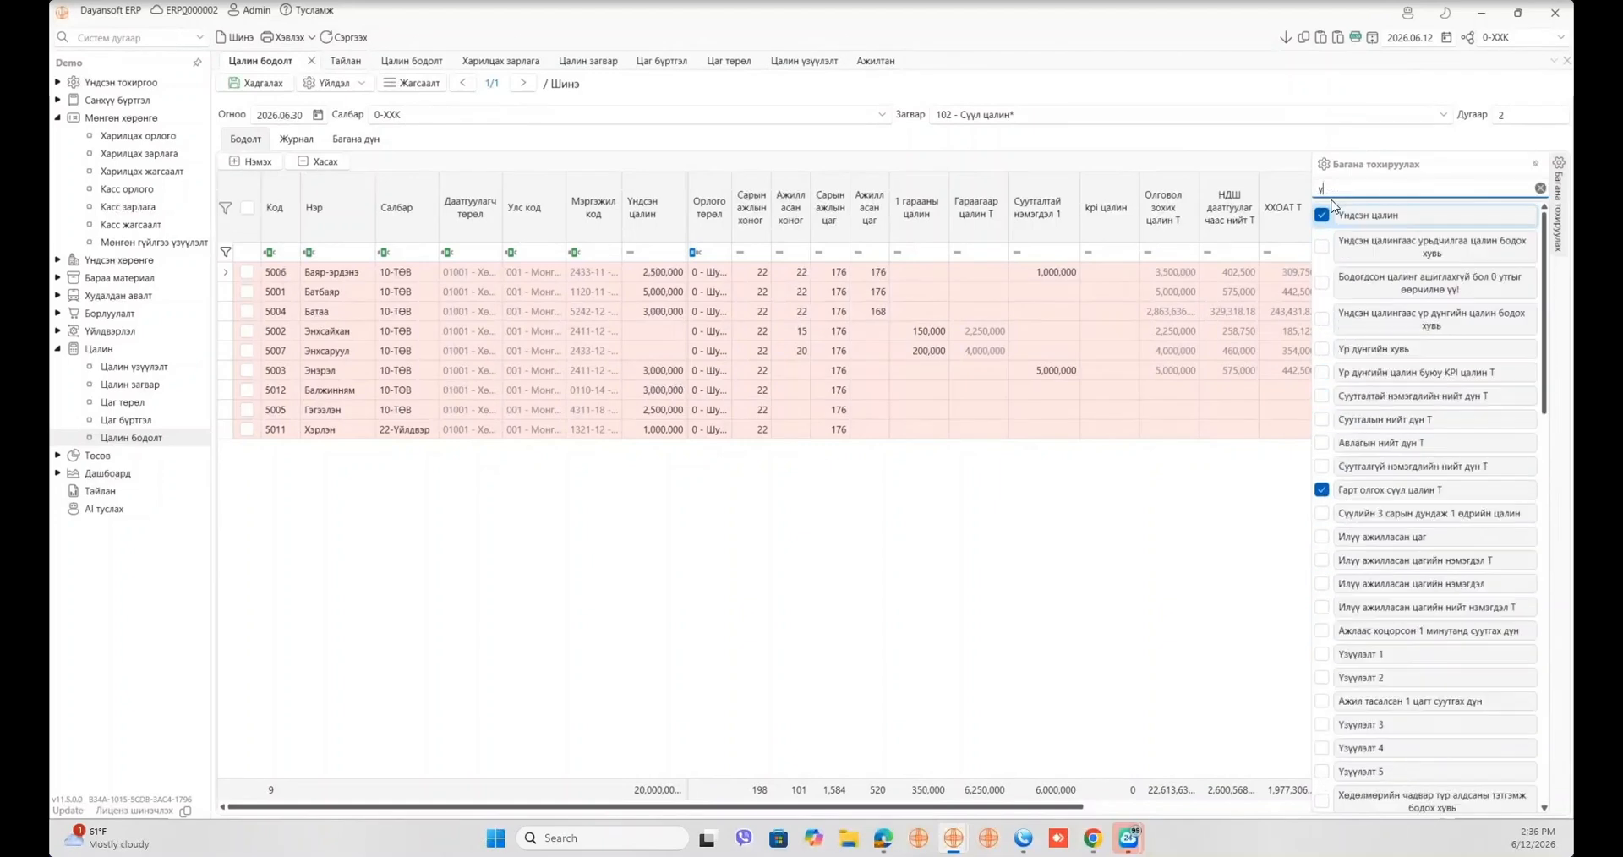
text(р)
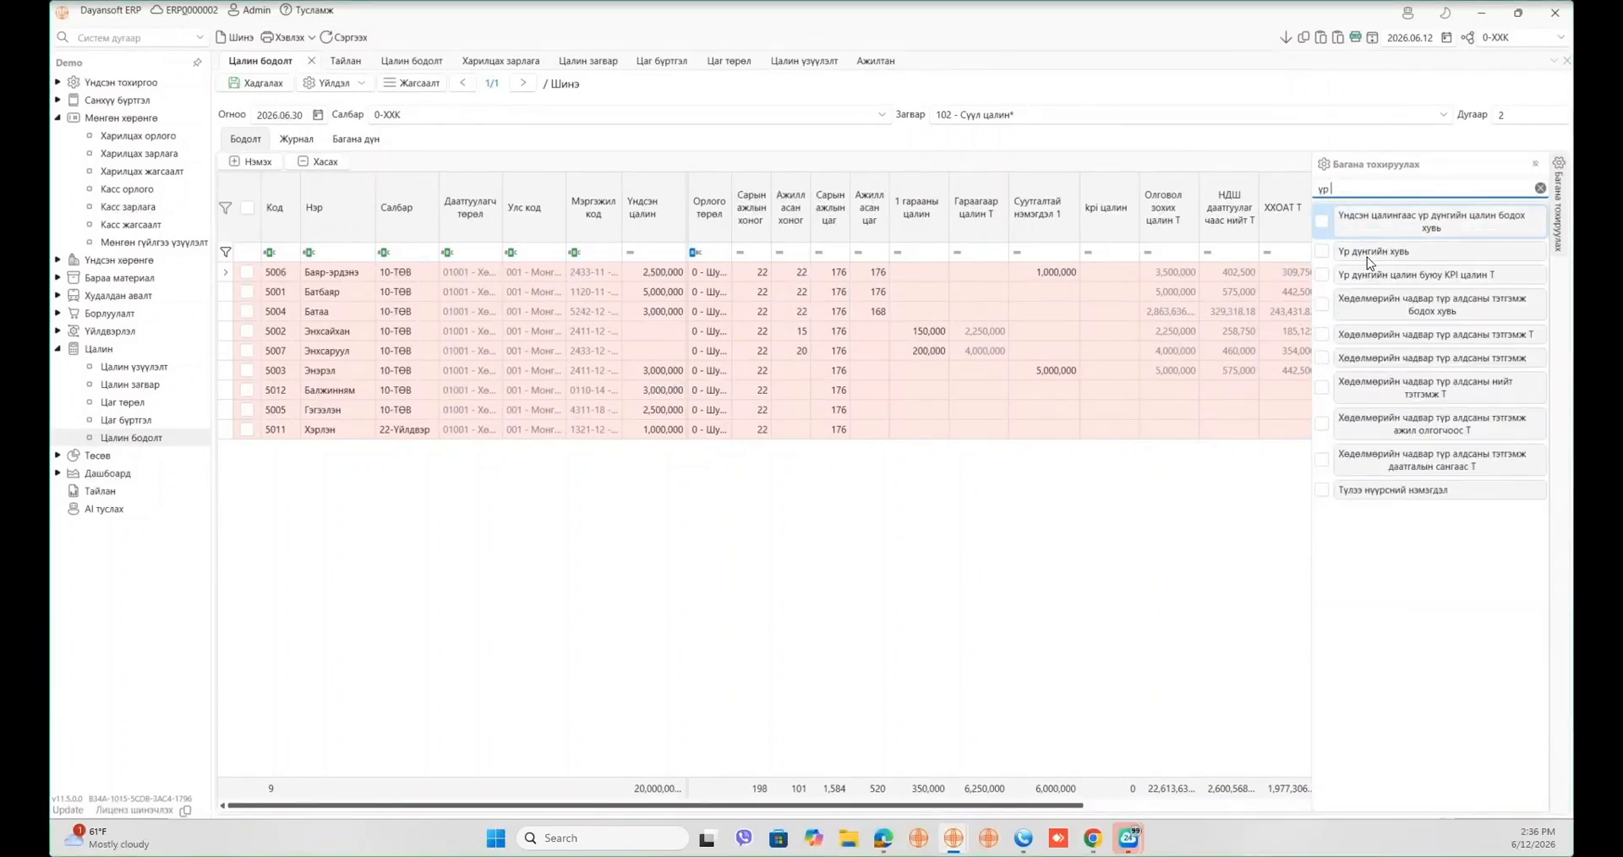
drag(1367, 254, 1082, 218)
double_click(1372, 184)
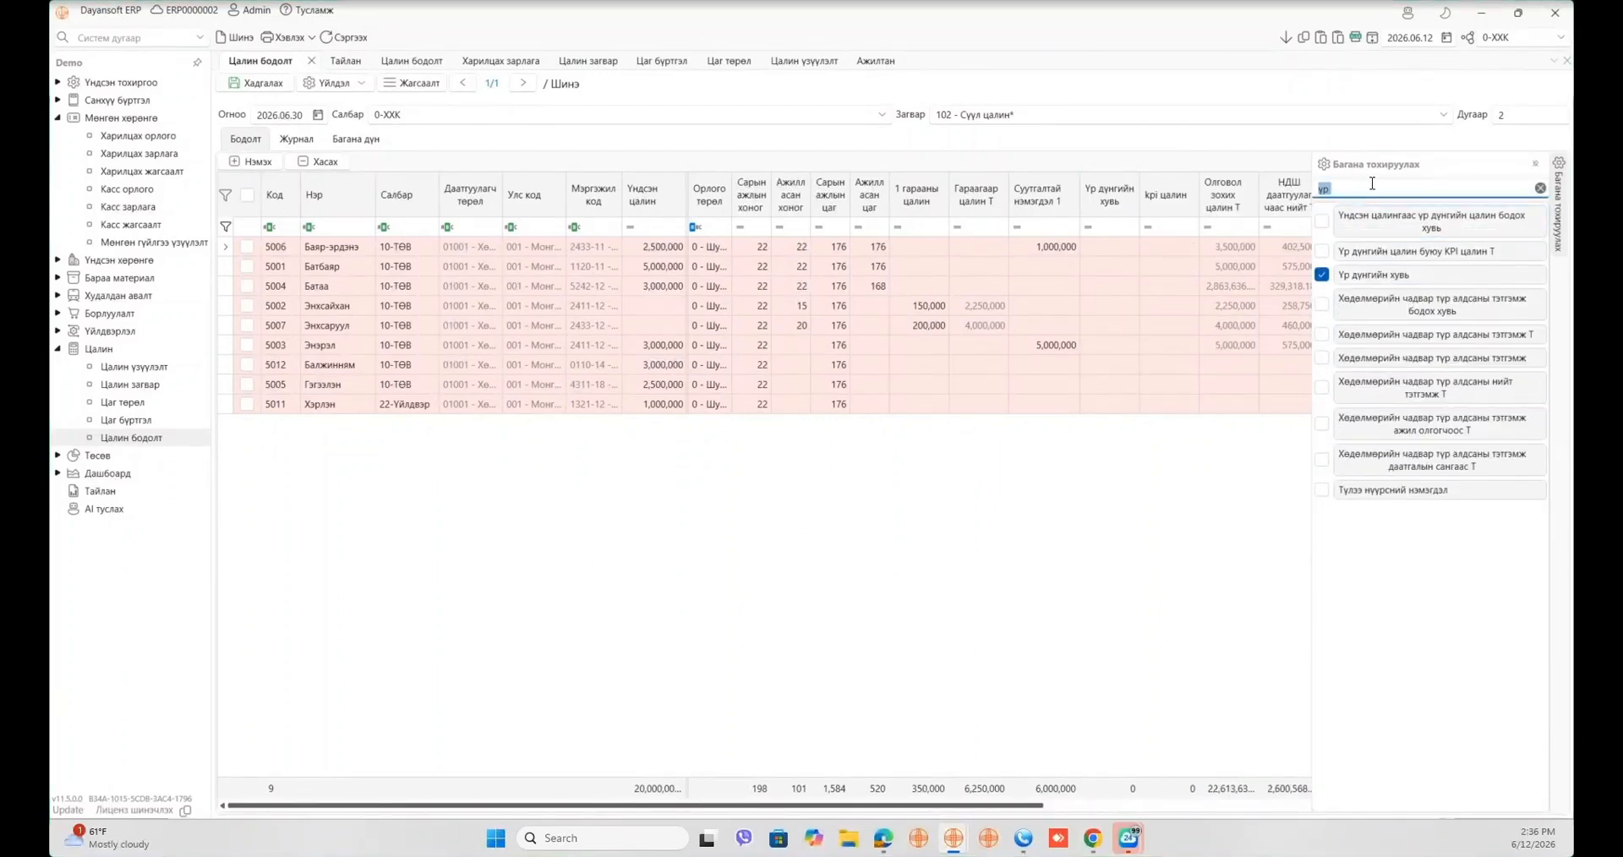
text(суурь)
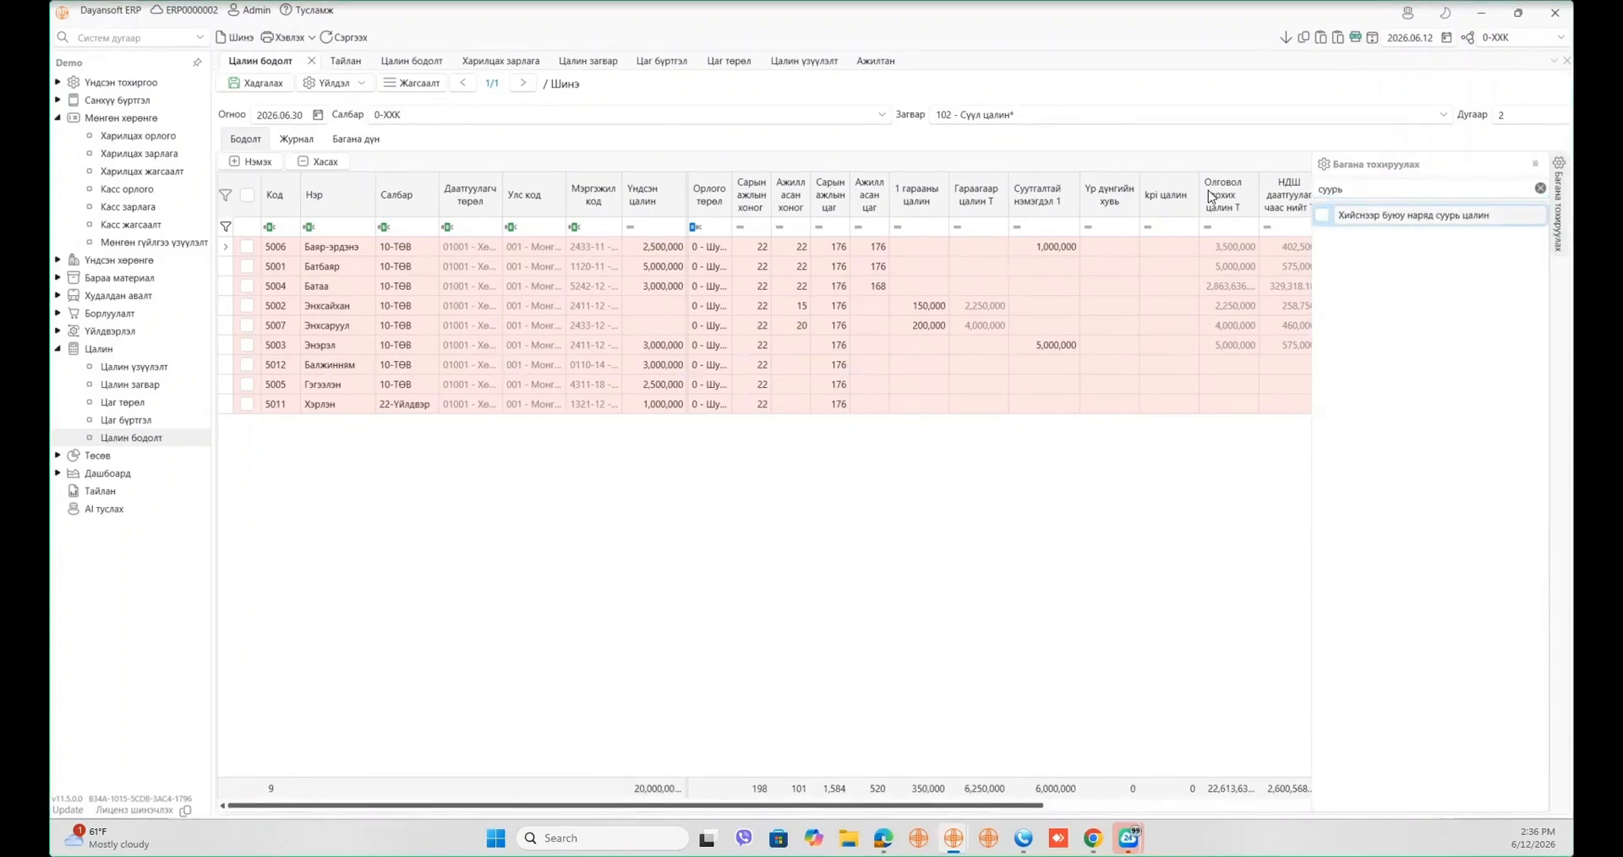
drag(1412, 216, 1078, 178)
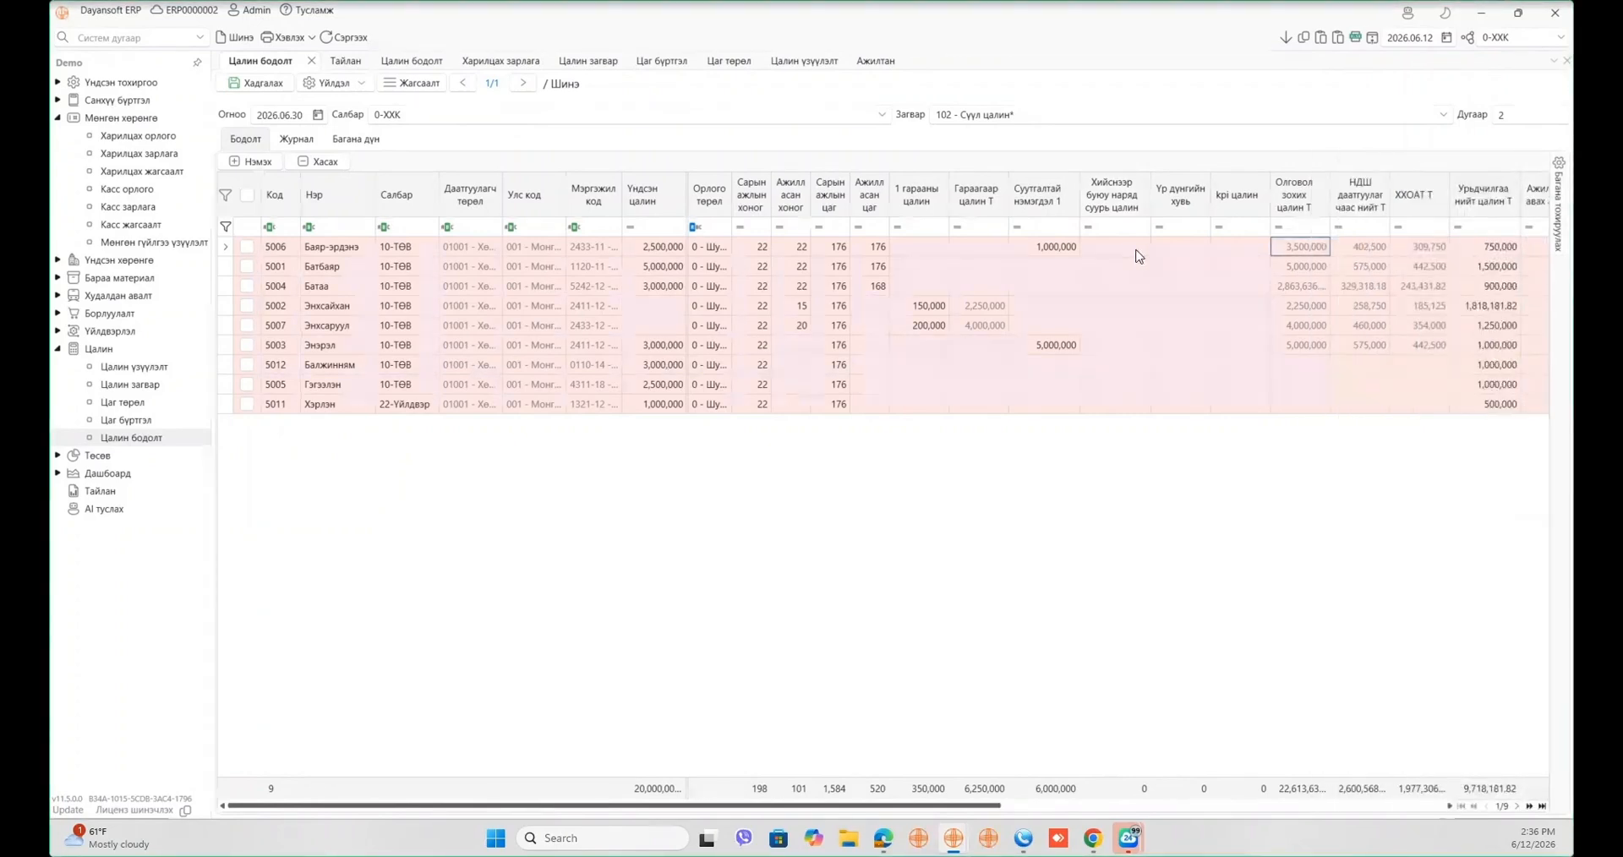
- Give every employee a 2,000,000 Хийснээр base salary, filled down from row 5006
click(1122, 255)
text(2,000,00)
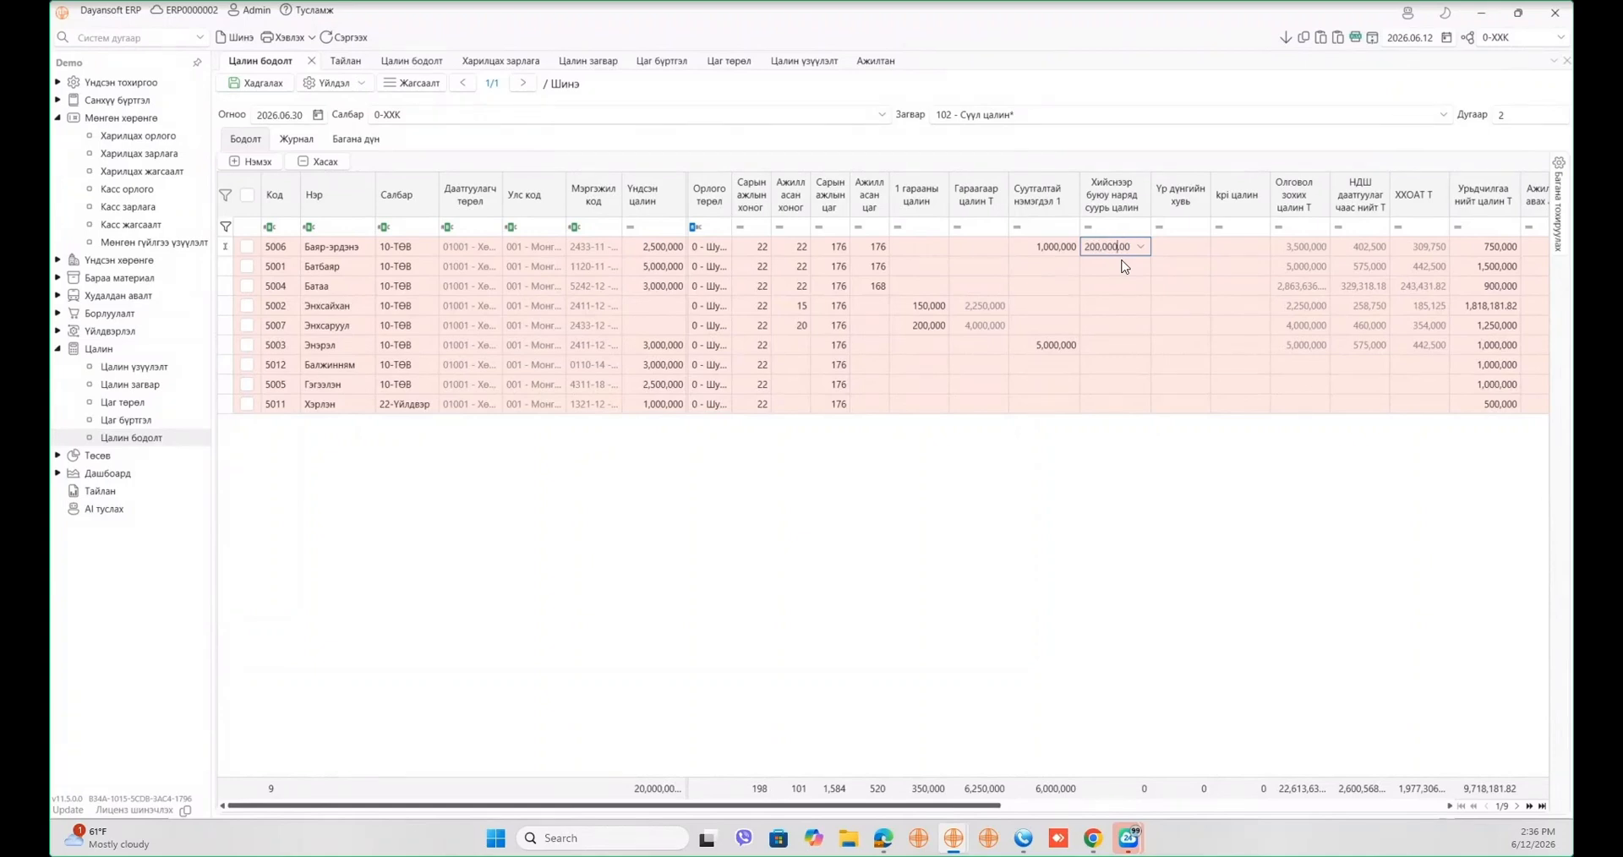
text(0)
click(1286, 41)
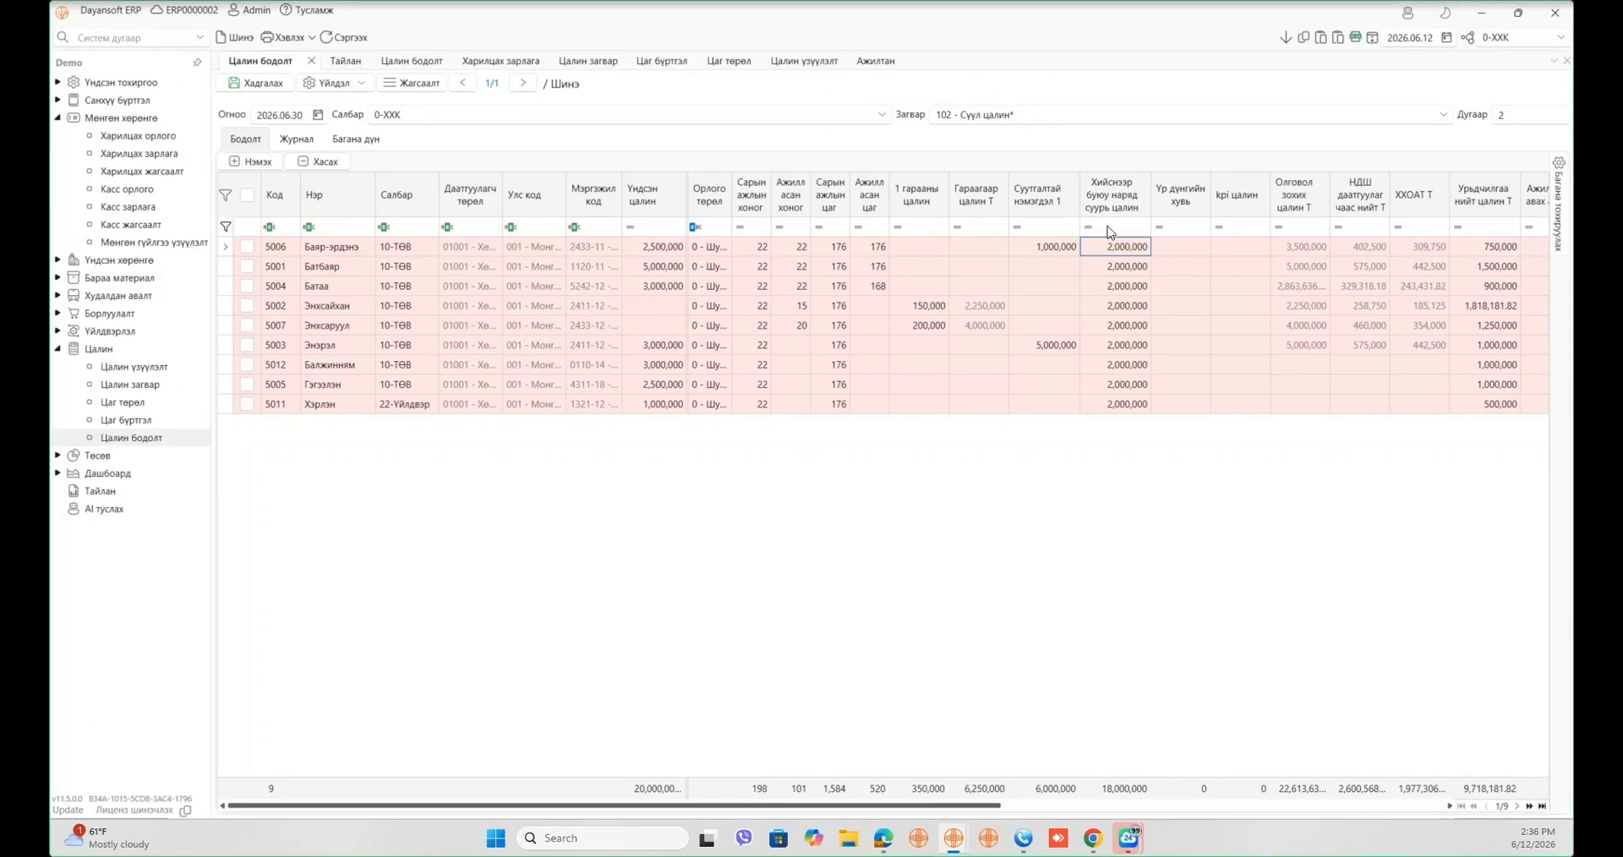
- Set Үр дүнгийн хувь to 90, 10 and 40 for rows 5006, 5001 and 5004
click(1179, 245)
text(90)
key(Tab)
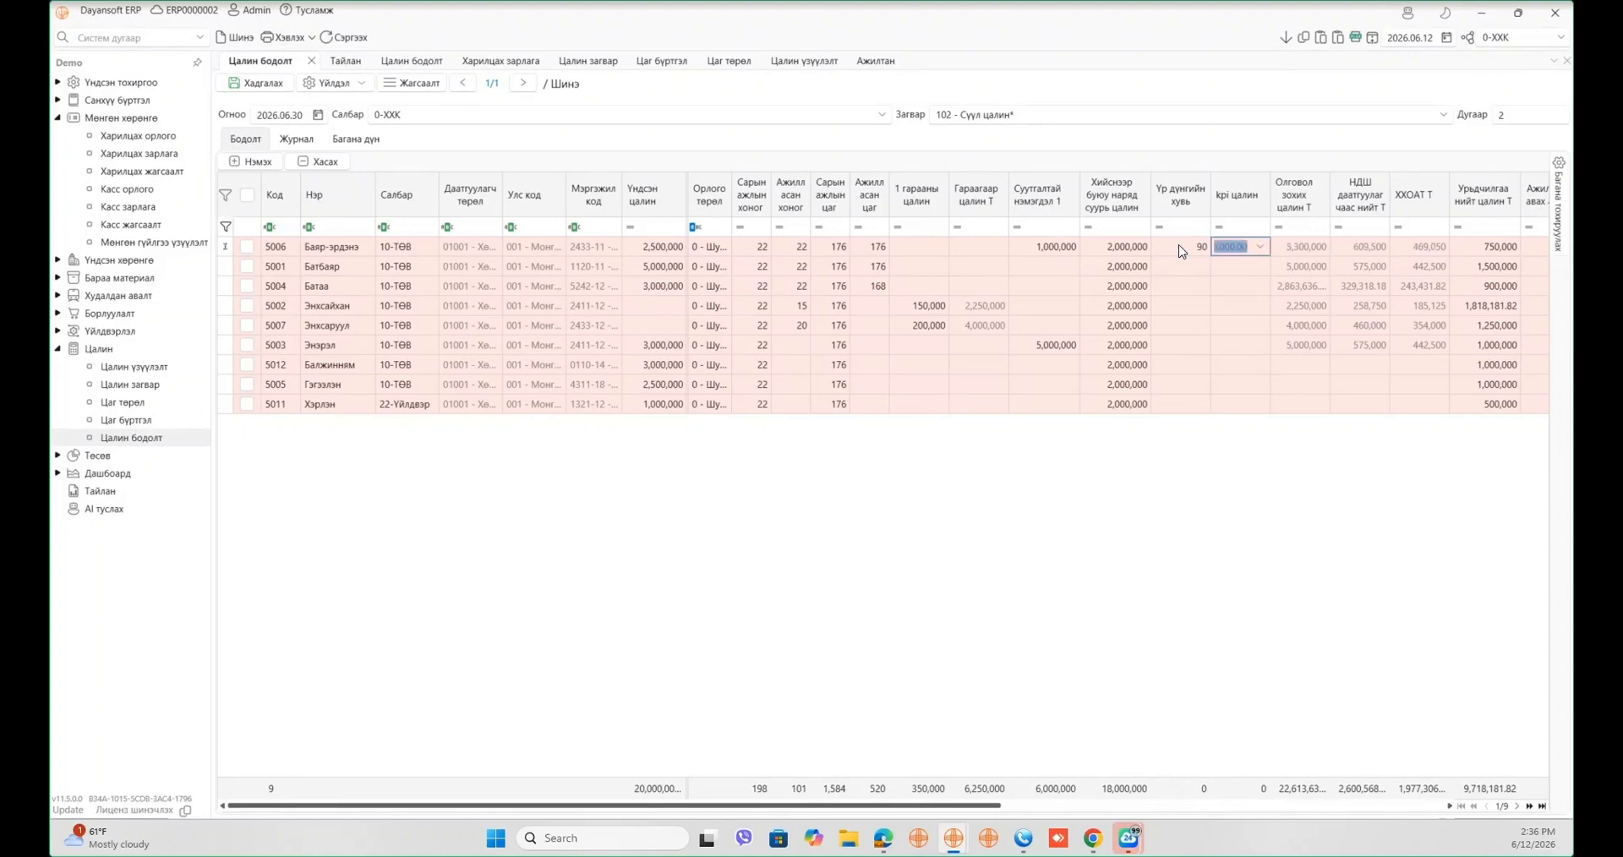
click(1207, 260)
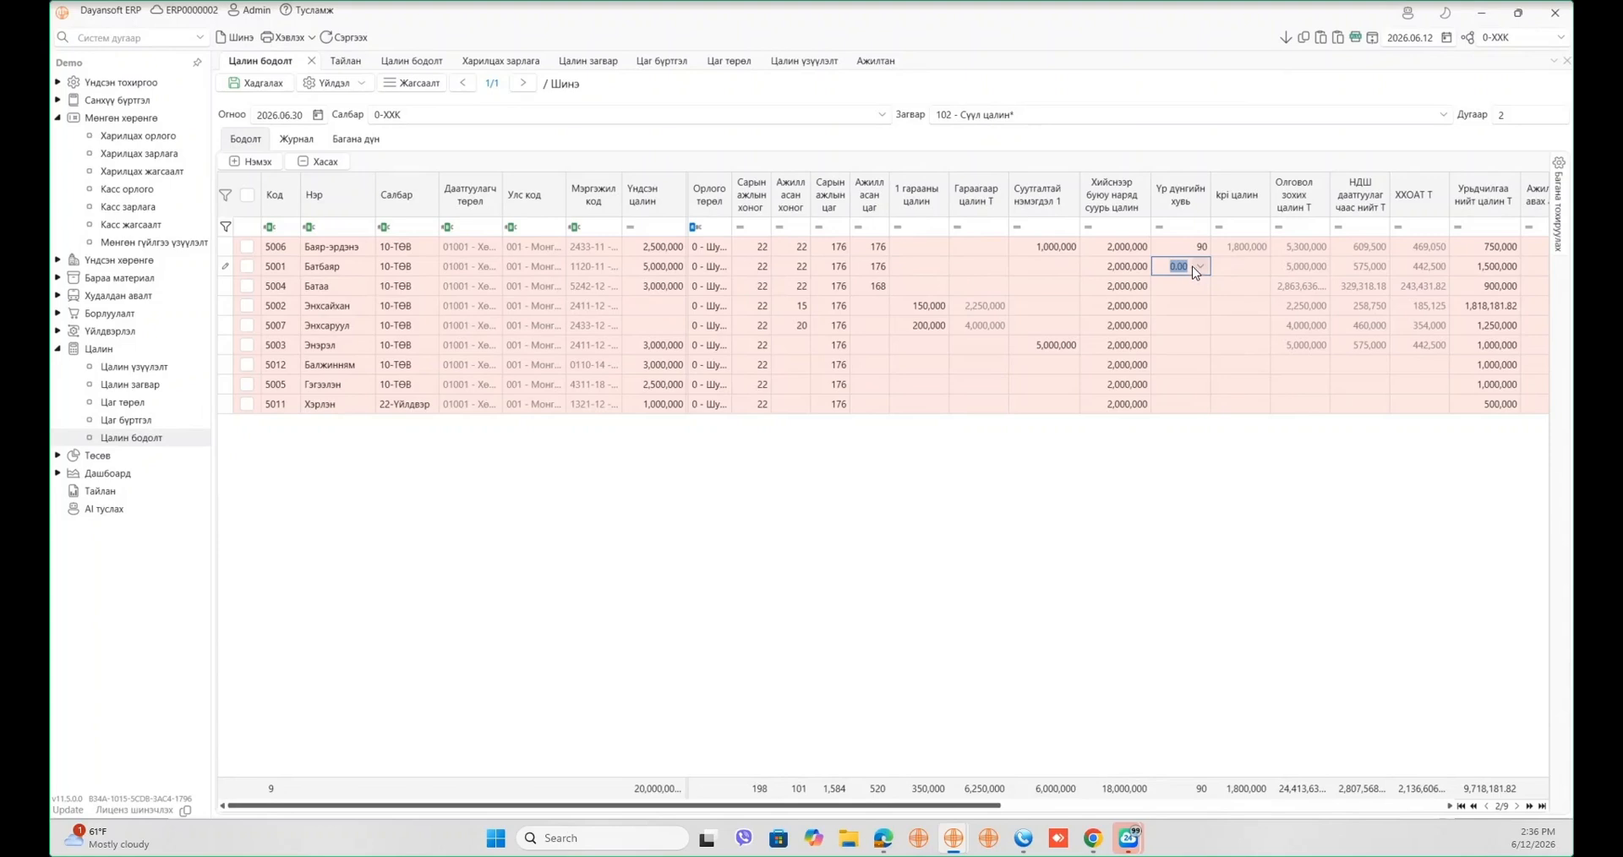
text(10)
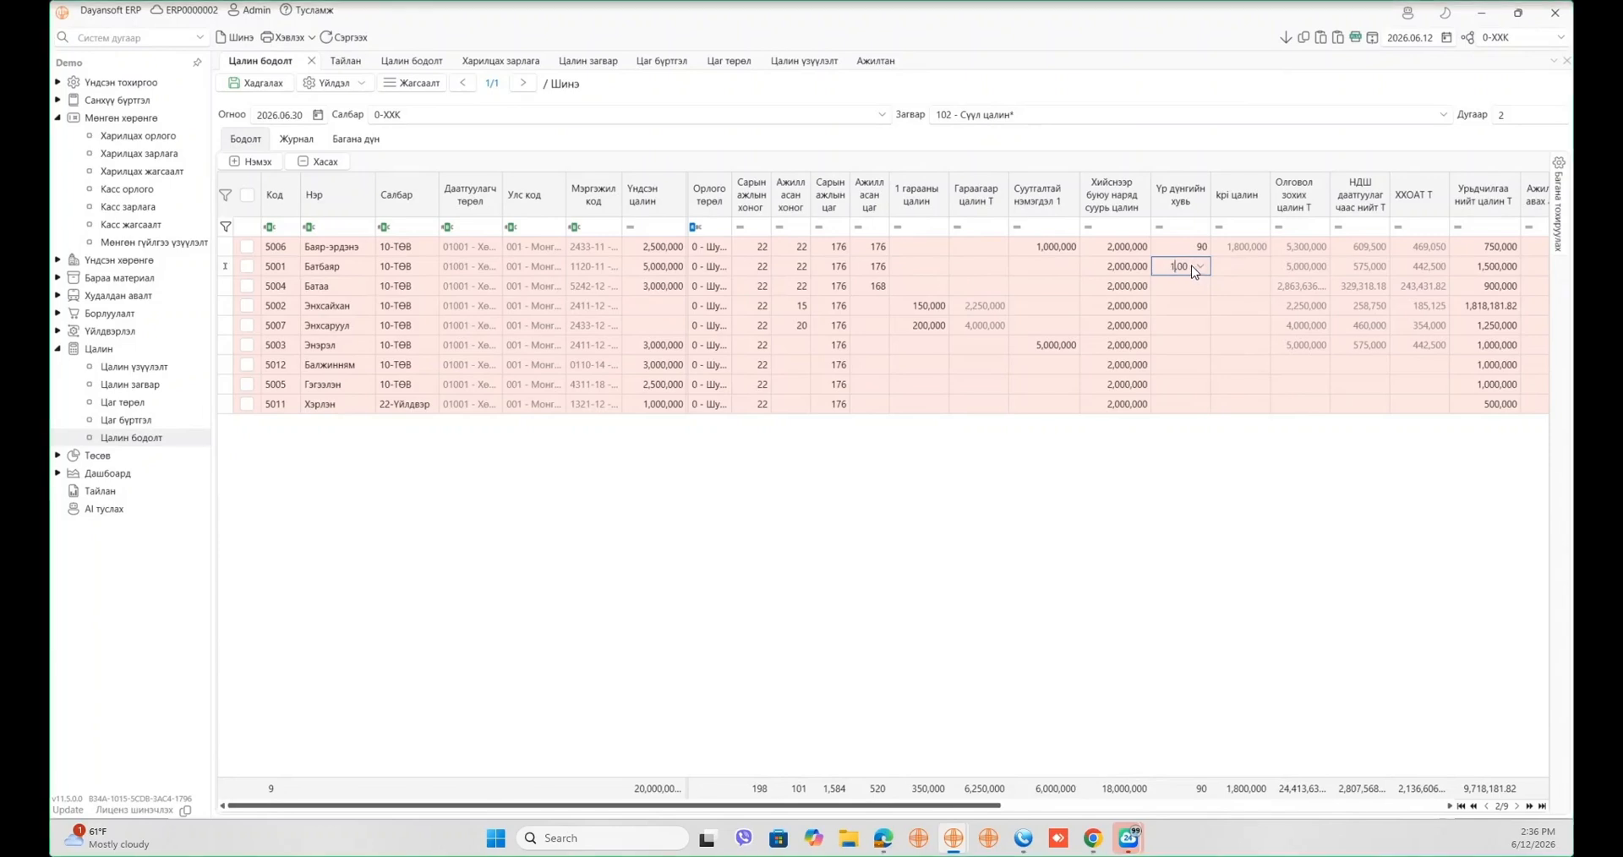
key(Return)
click(1195, 328)
click(1182, 284)
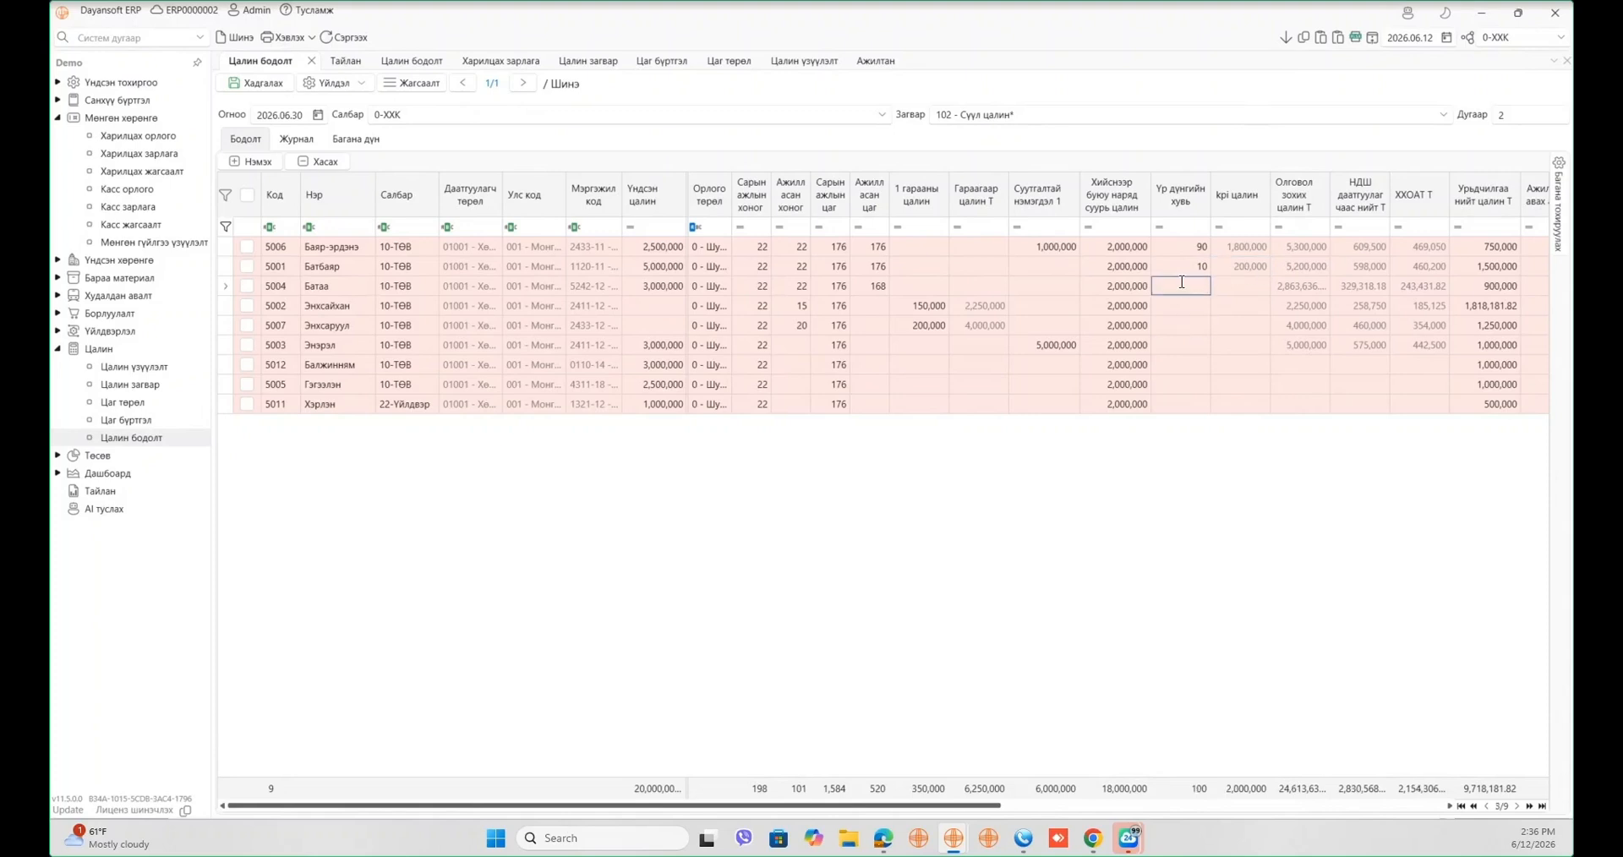
text(40)
key(Tab)
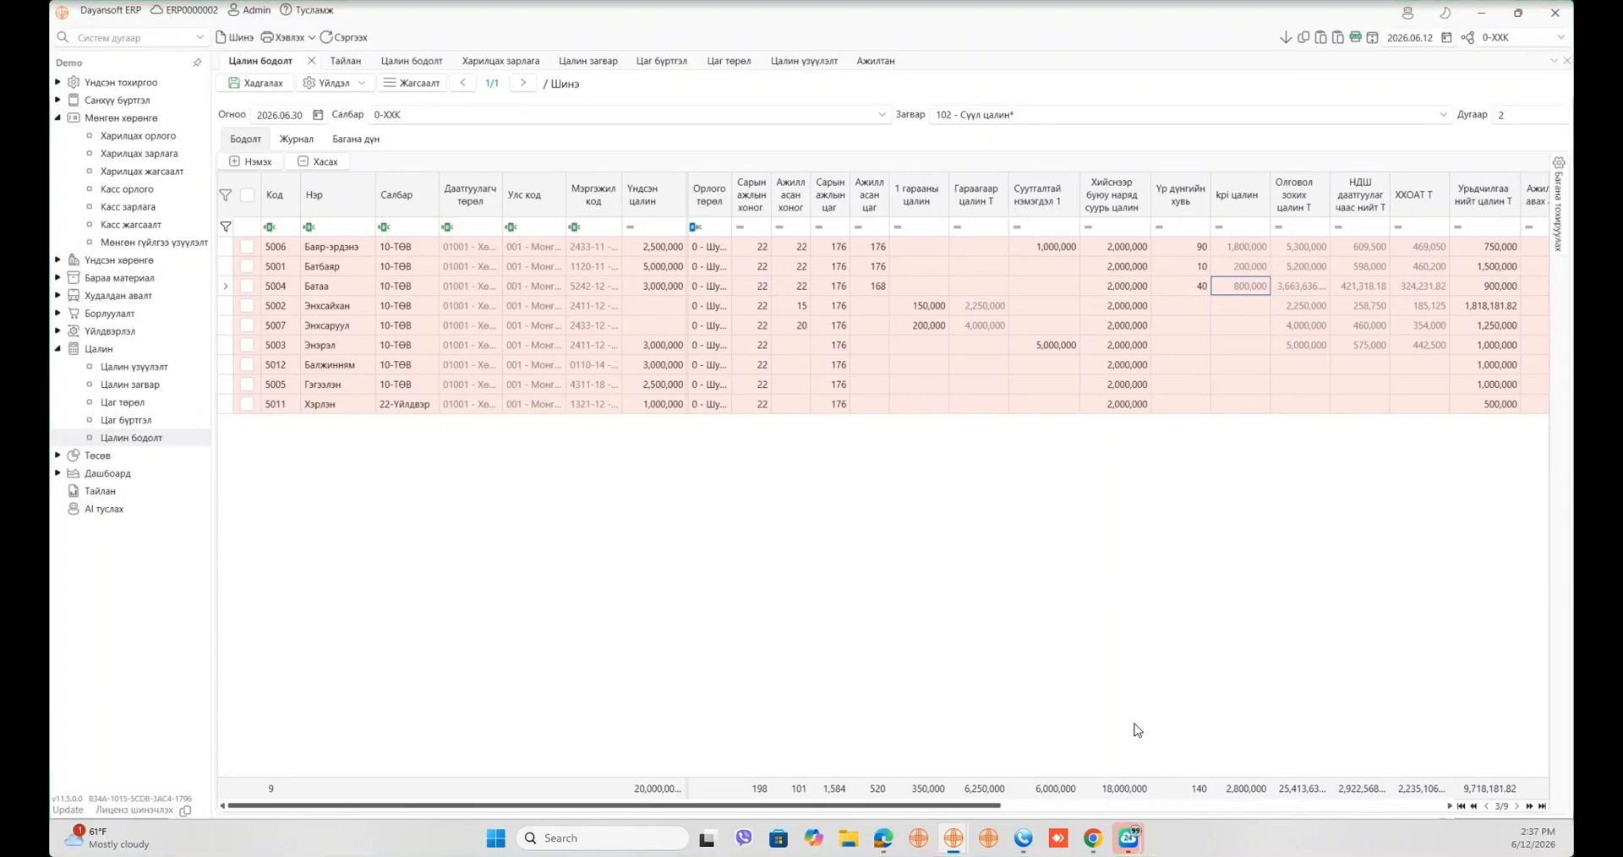
drag(987, 806, 1063, 810)
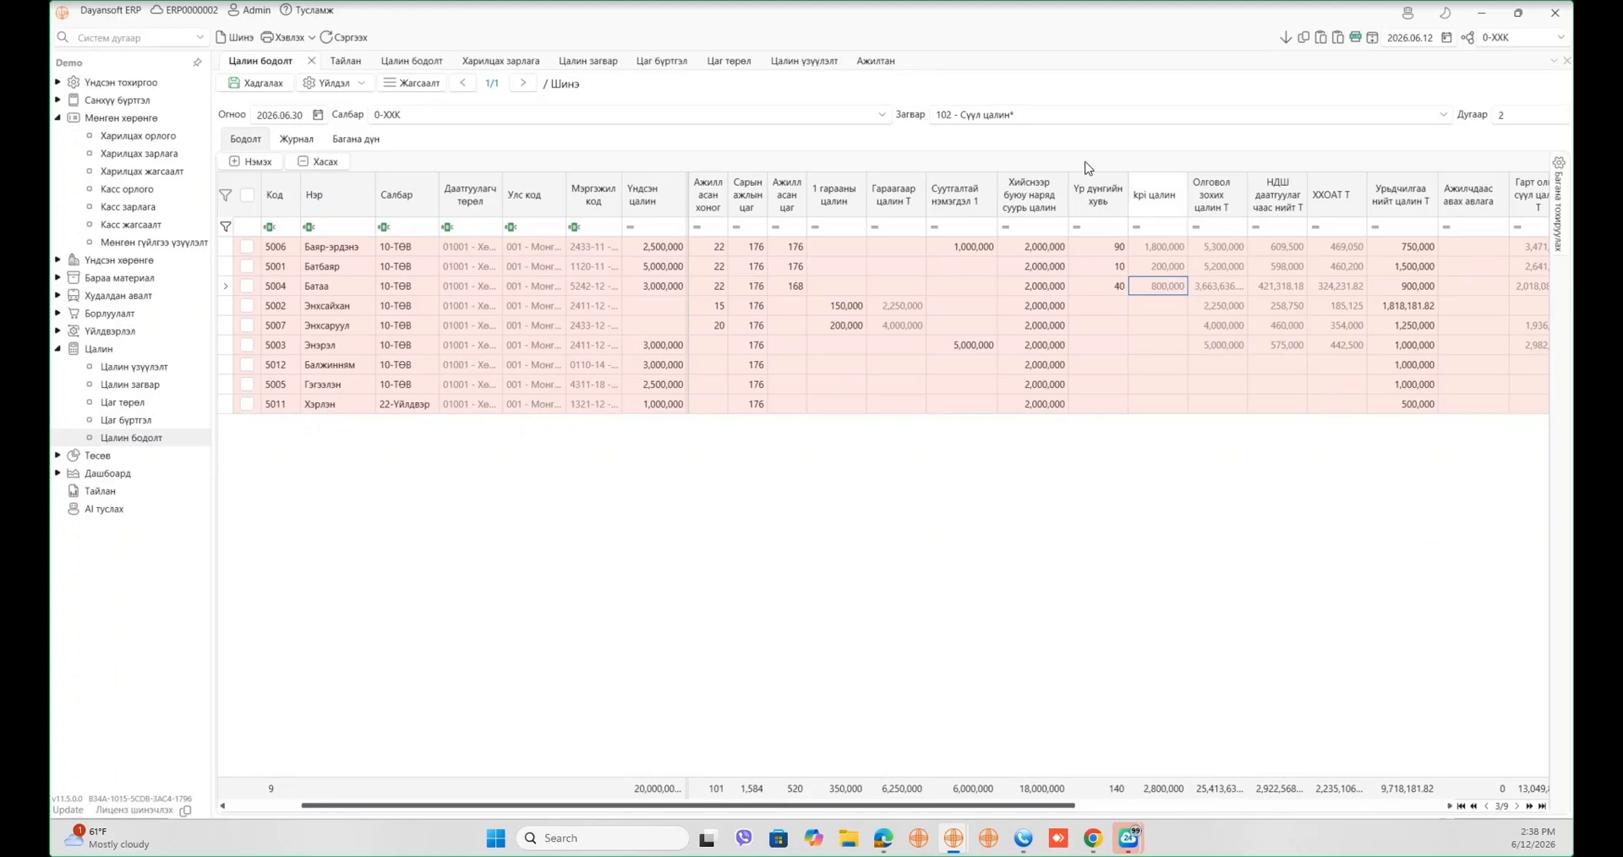
- Search 'хоол', add the four хоолны нэмэгдэл columns, and move Хоолны нэмэгдэл нийт мөнгө Т further right
click(1558, 207)
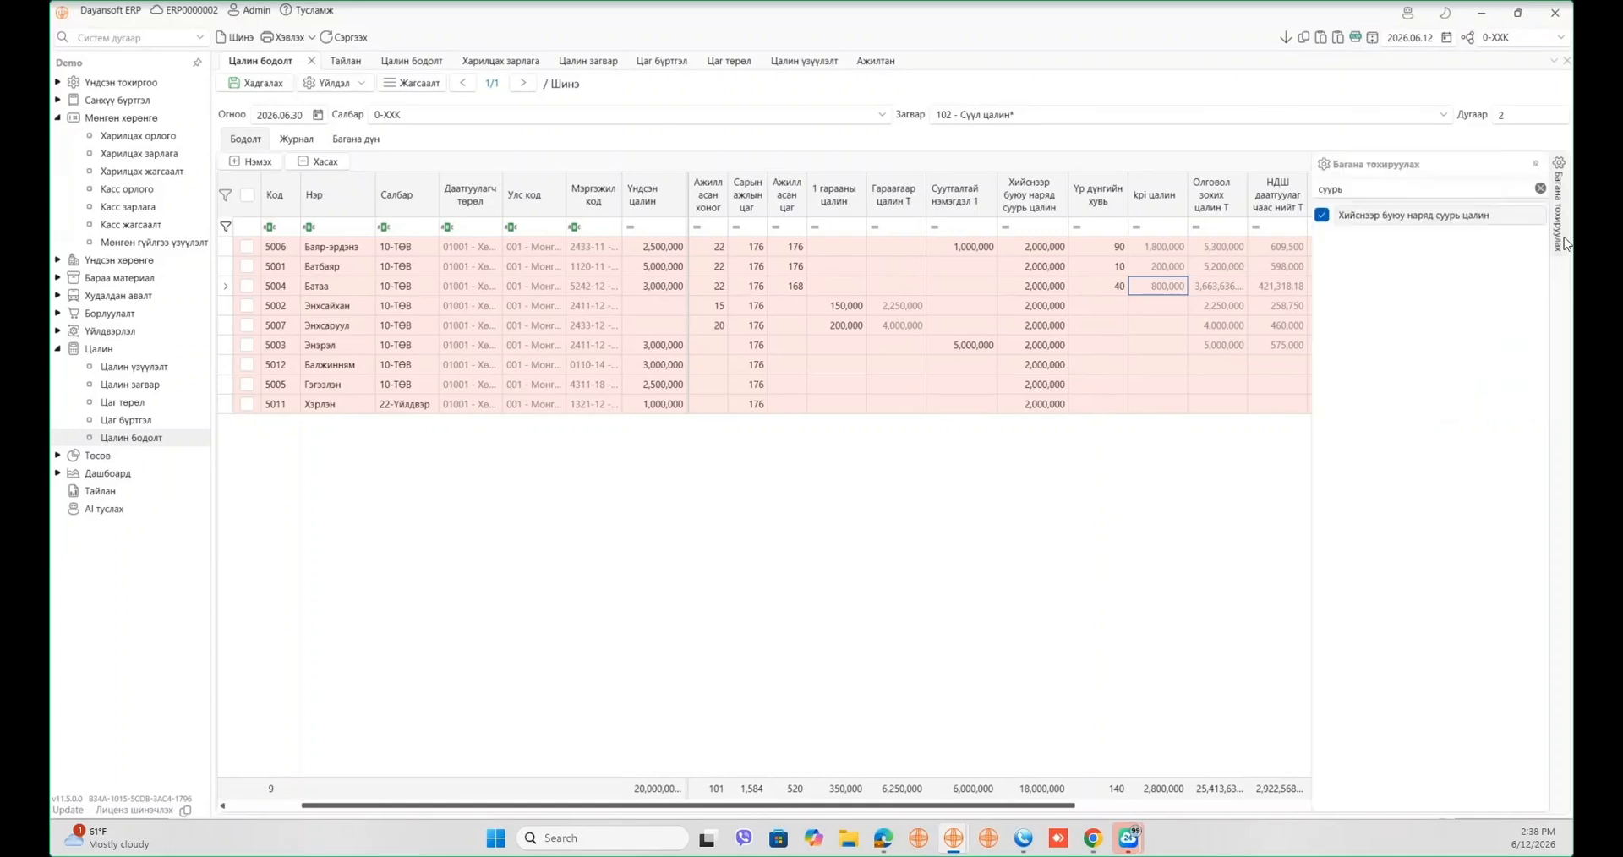
double_click(1394, 184)
key(BackSpace)
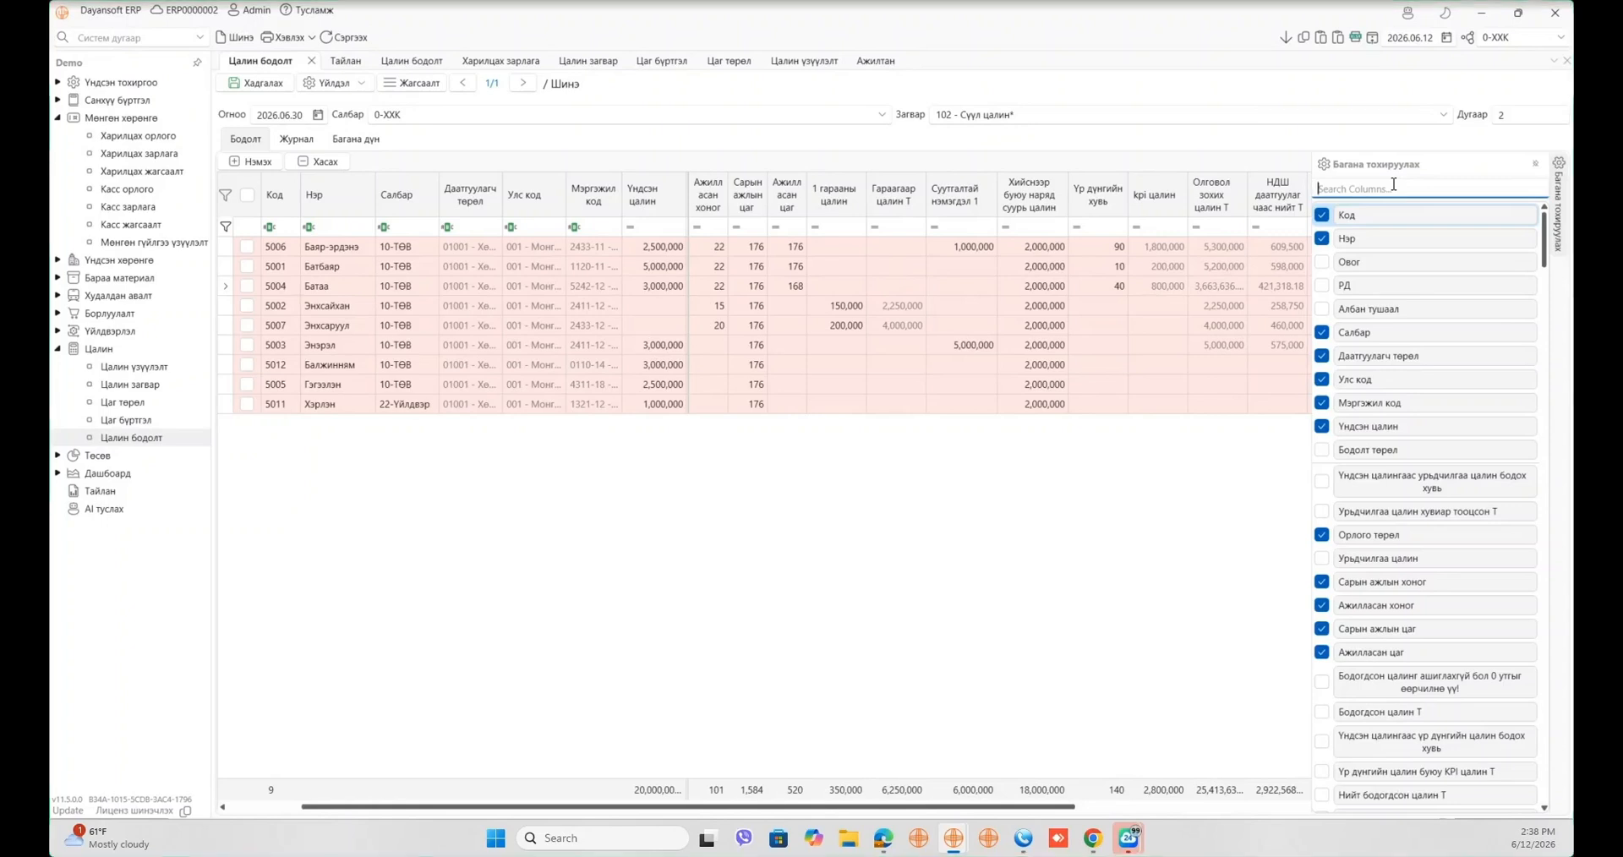
text(хоол)
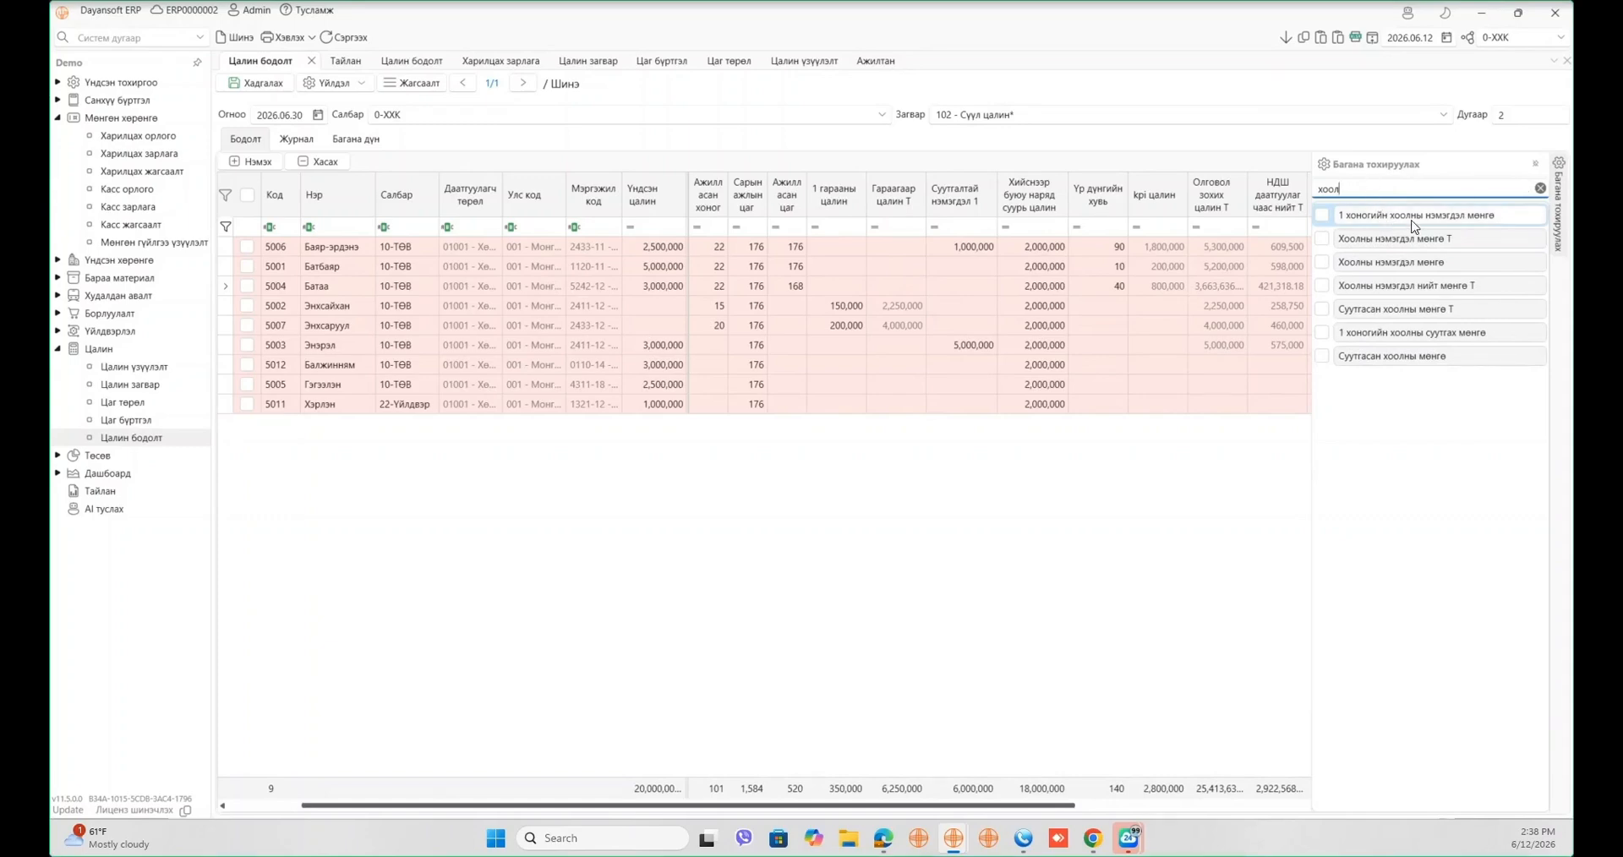
drag(1422, 217, 1217, 202)
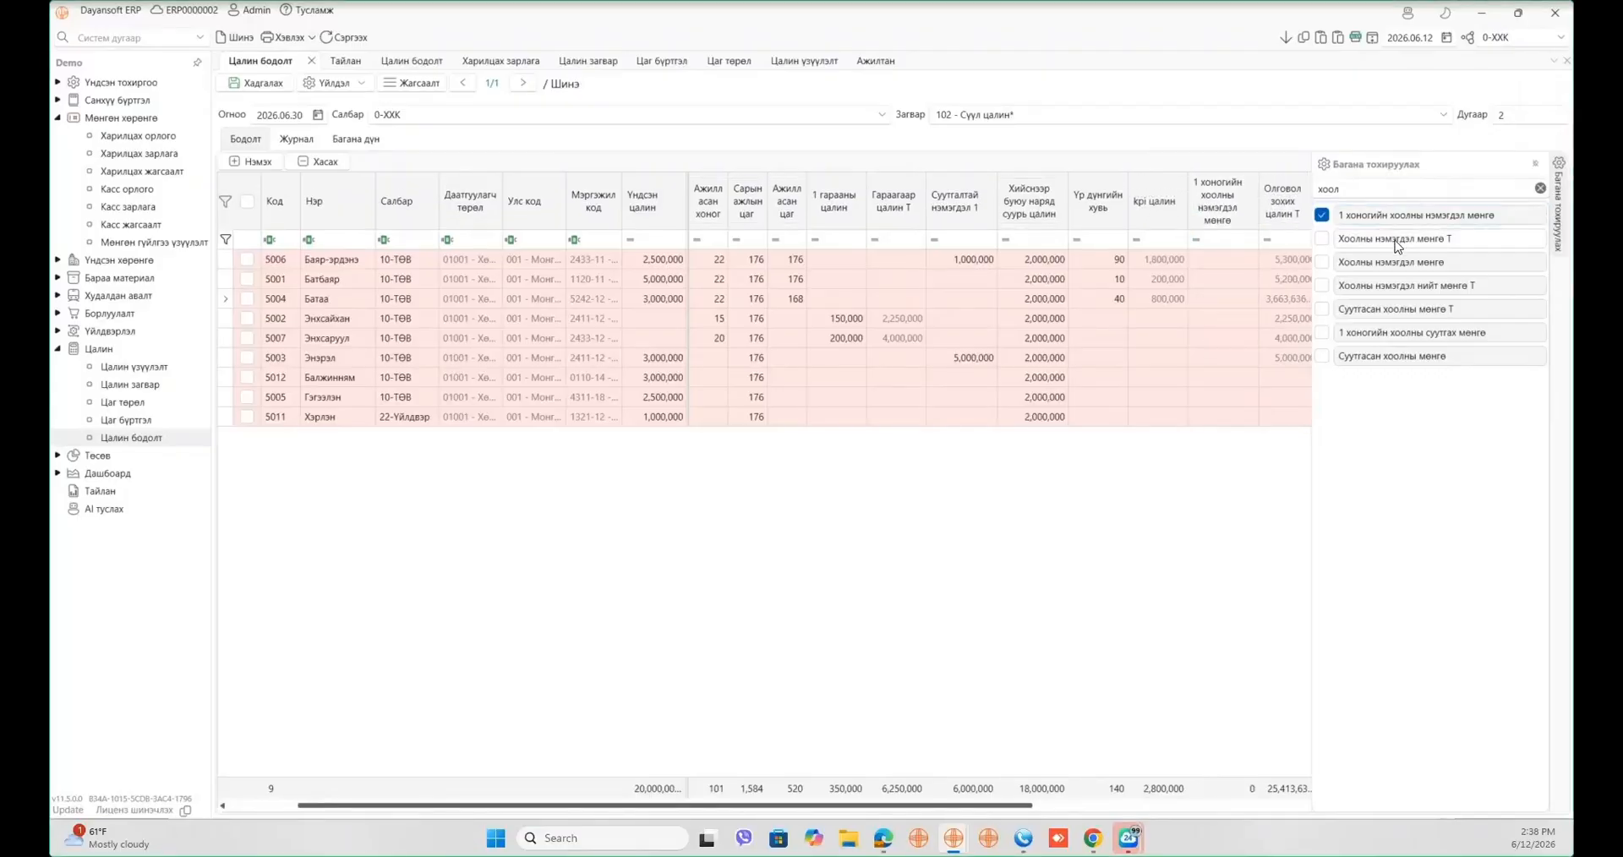
click(1365, 241)
click(1366, 261)
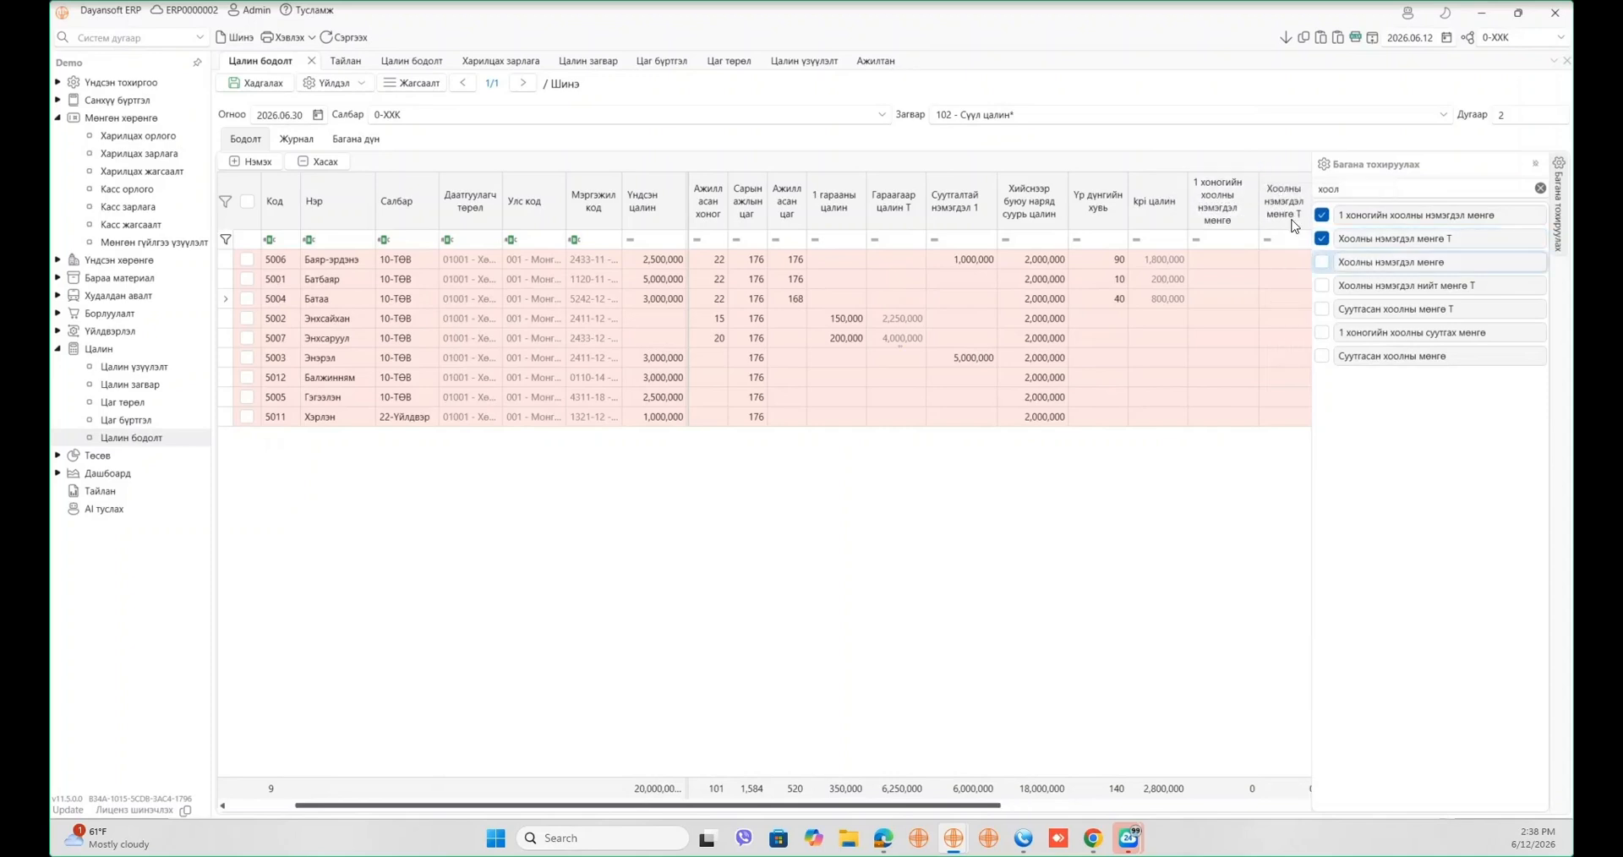
click(1369, 279)
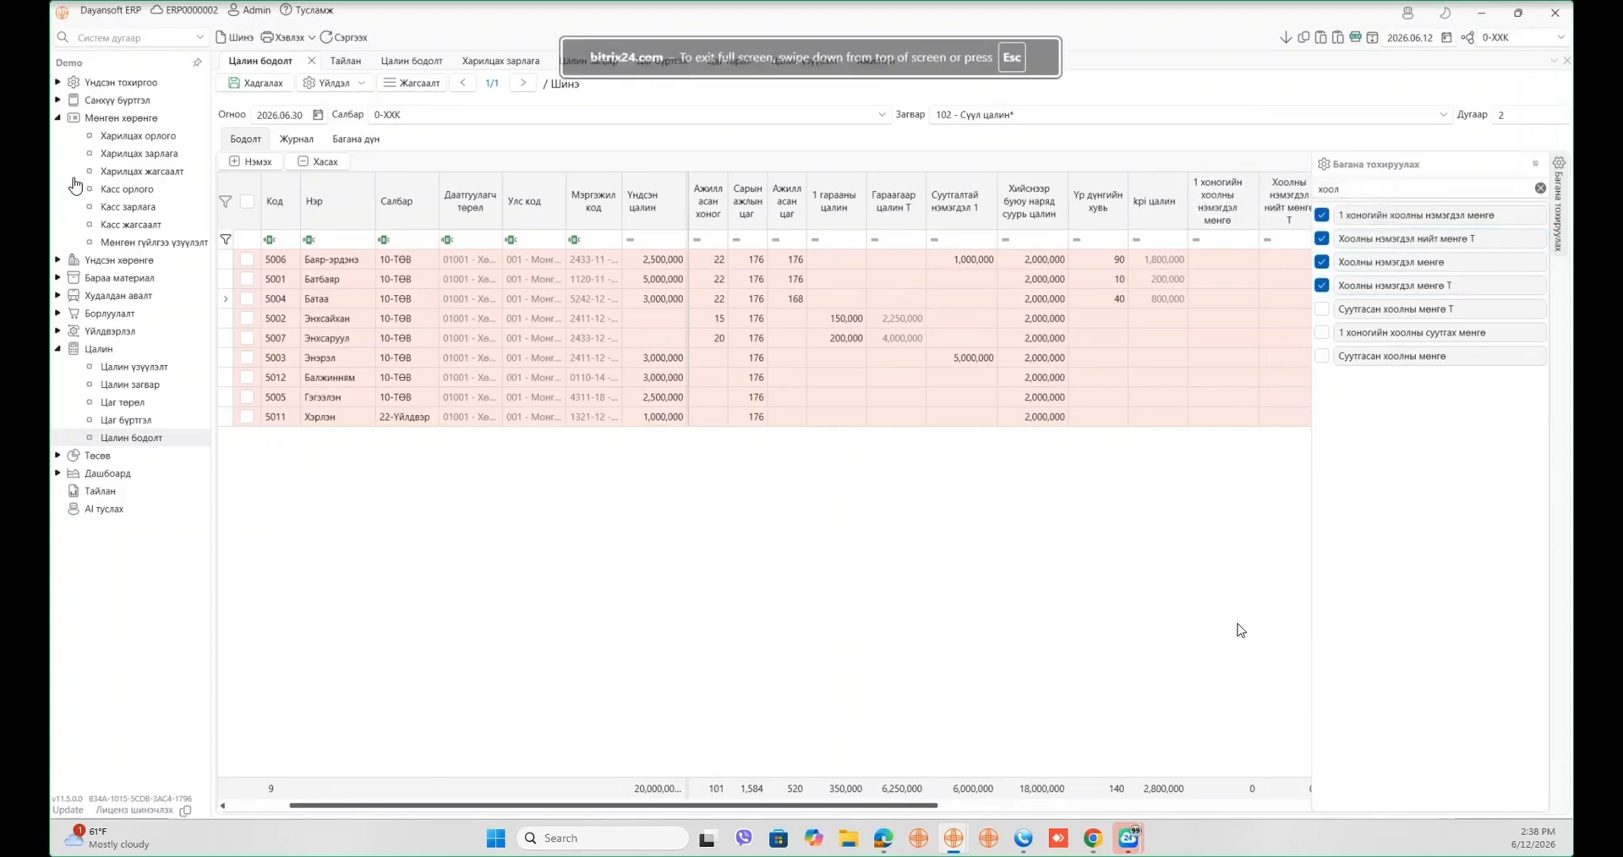
drag(1314, 207, 1429, 212)
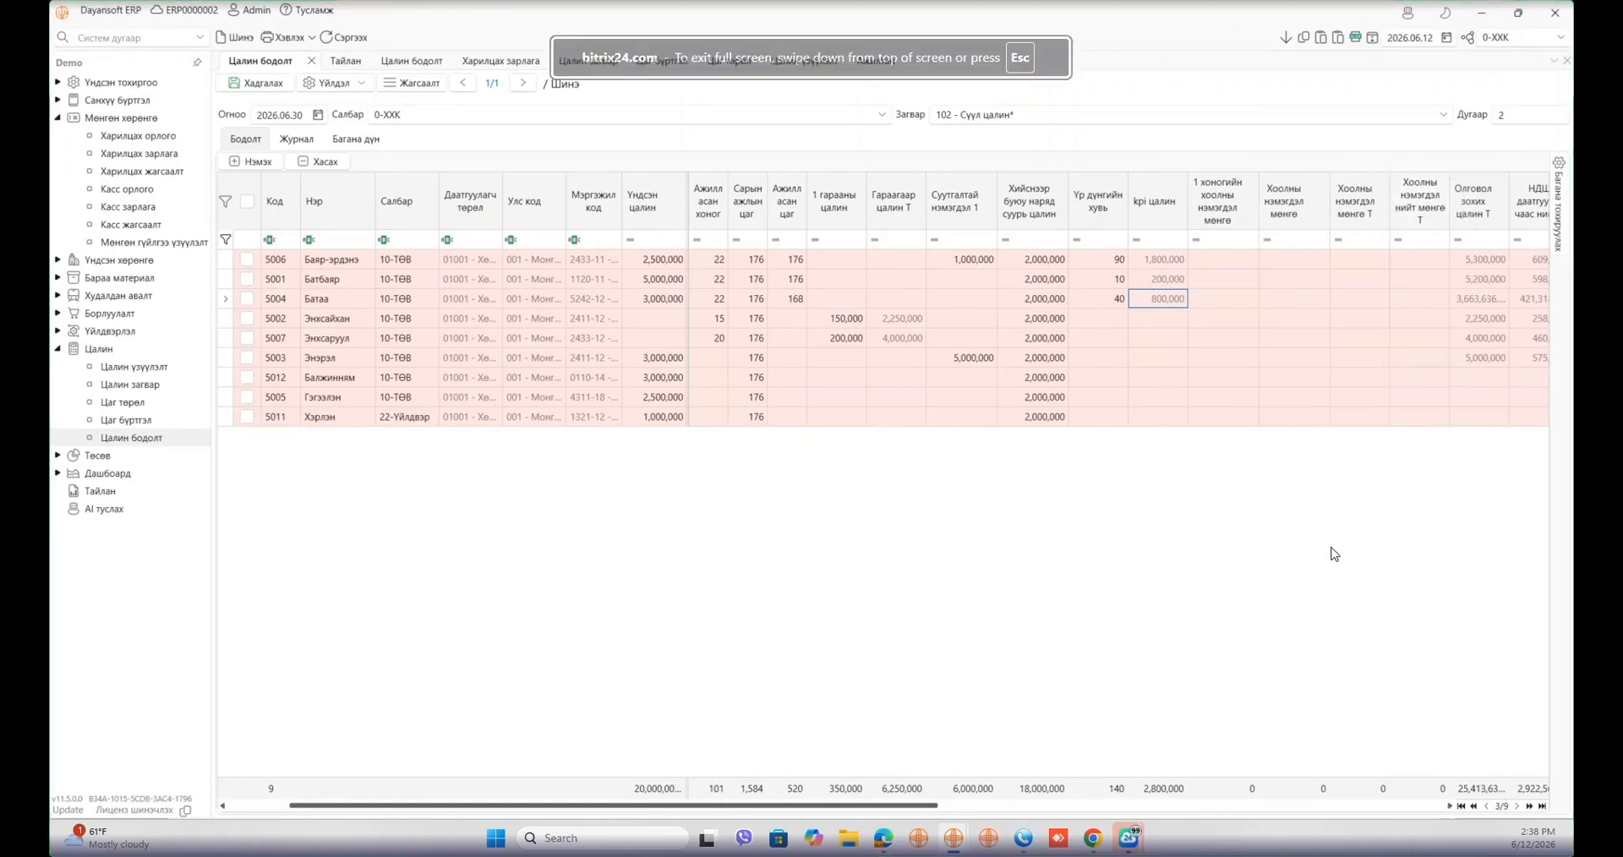
- Set row 5006's 1 хоногийн хоолны нэмэгдэл мөнгө to 5,000 per day
click(1231, 262)
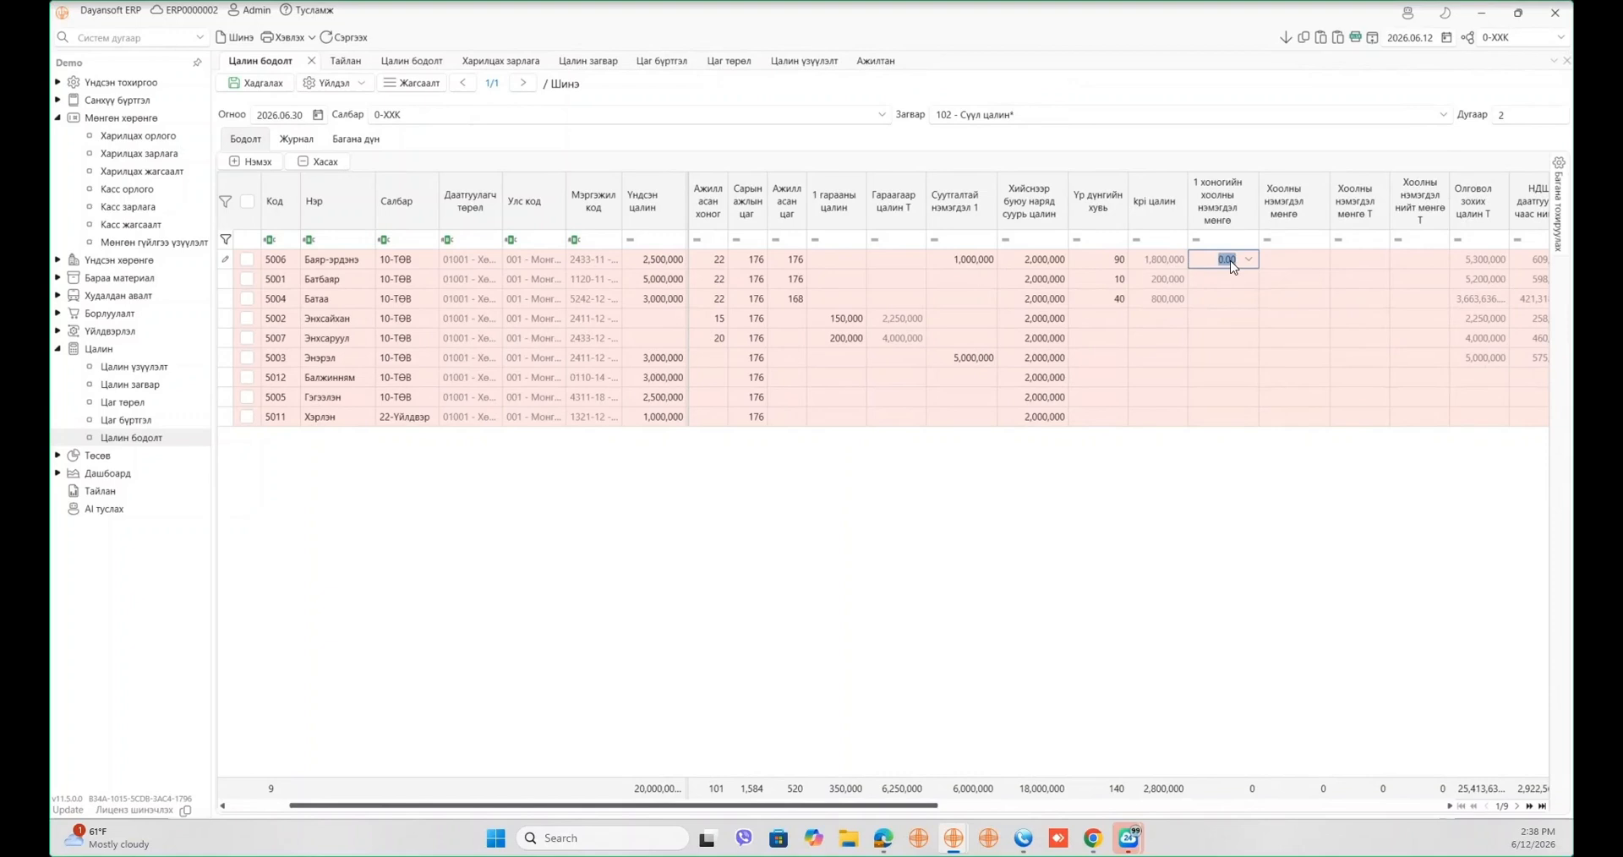
text(5,000)
key(Tab)
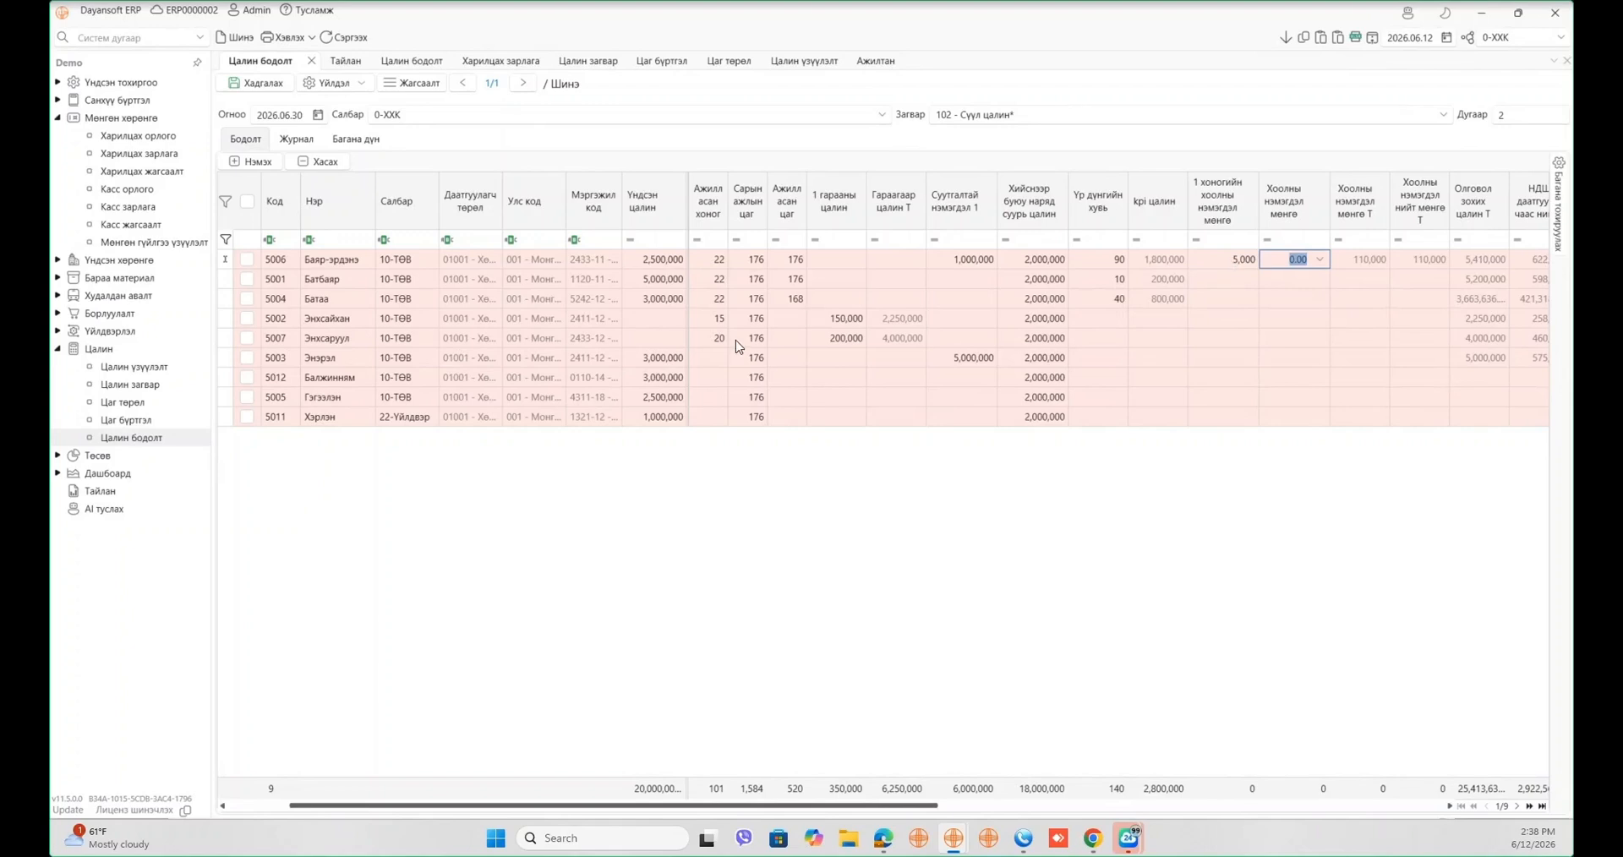
click(701, 264)
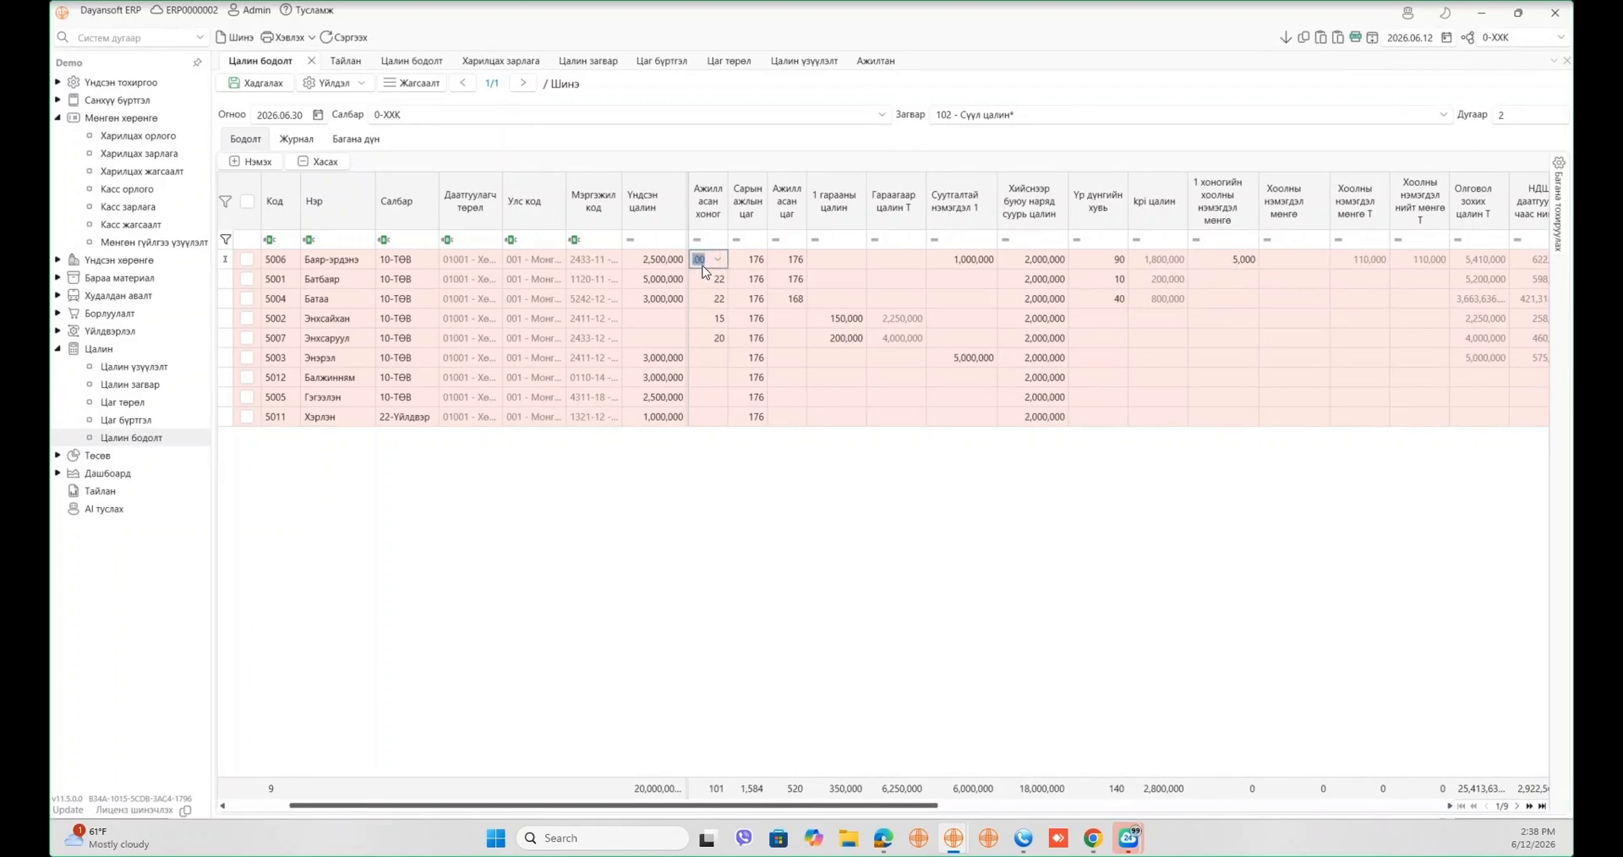
click(1246, 263)
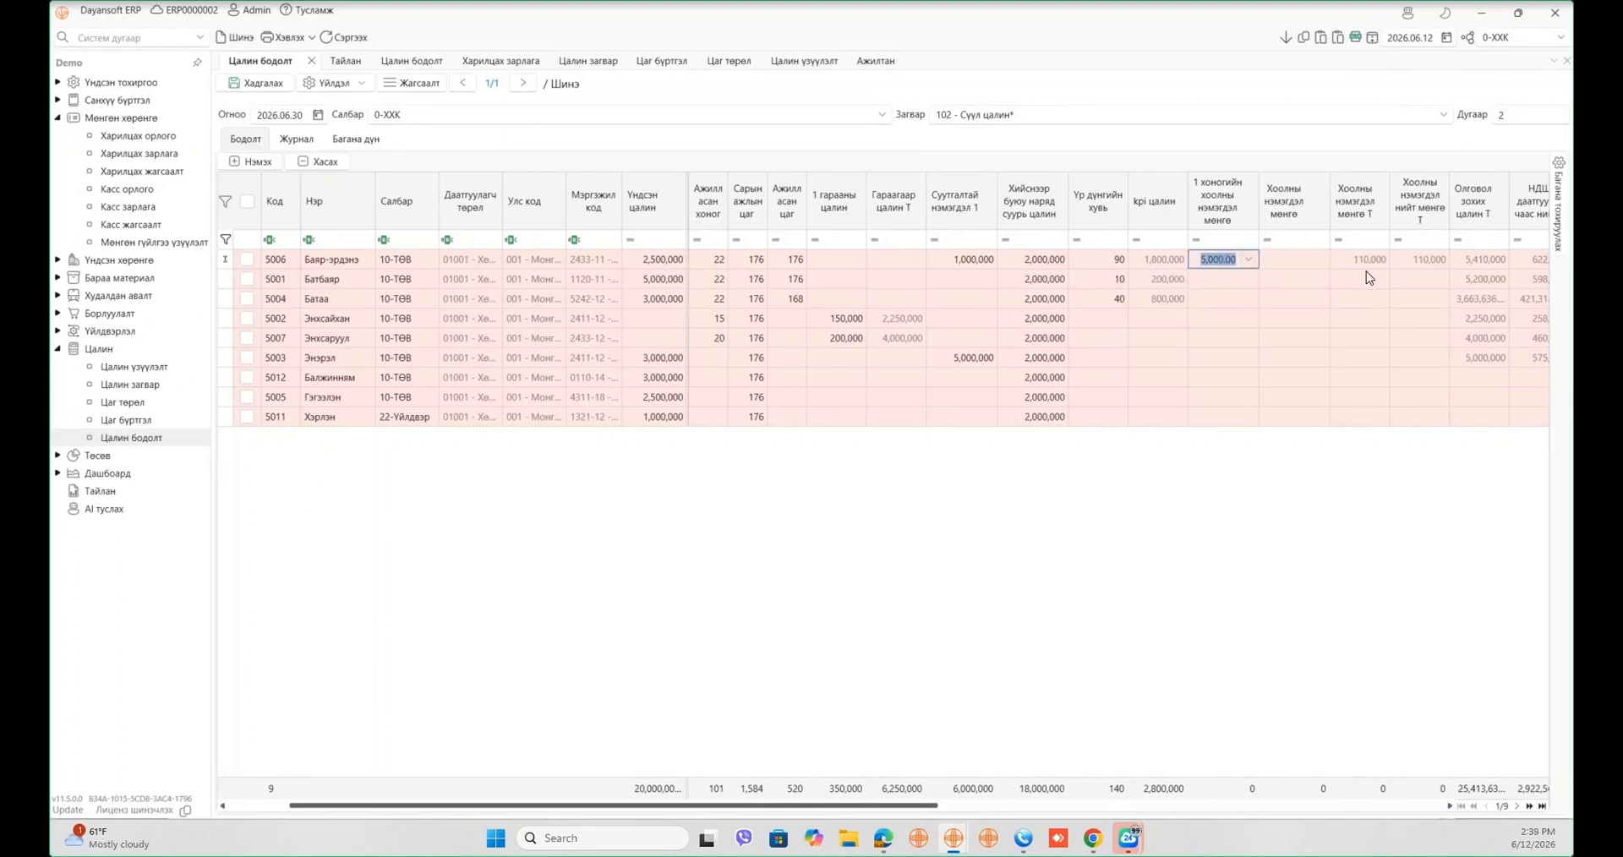
- Set row 5001's Хоолны нэмэгдэл мөнгө to 200,000
click(1318, 282)
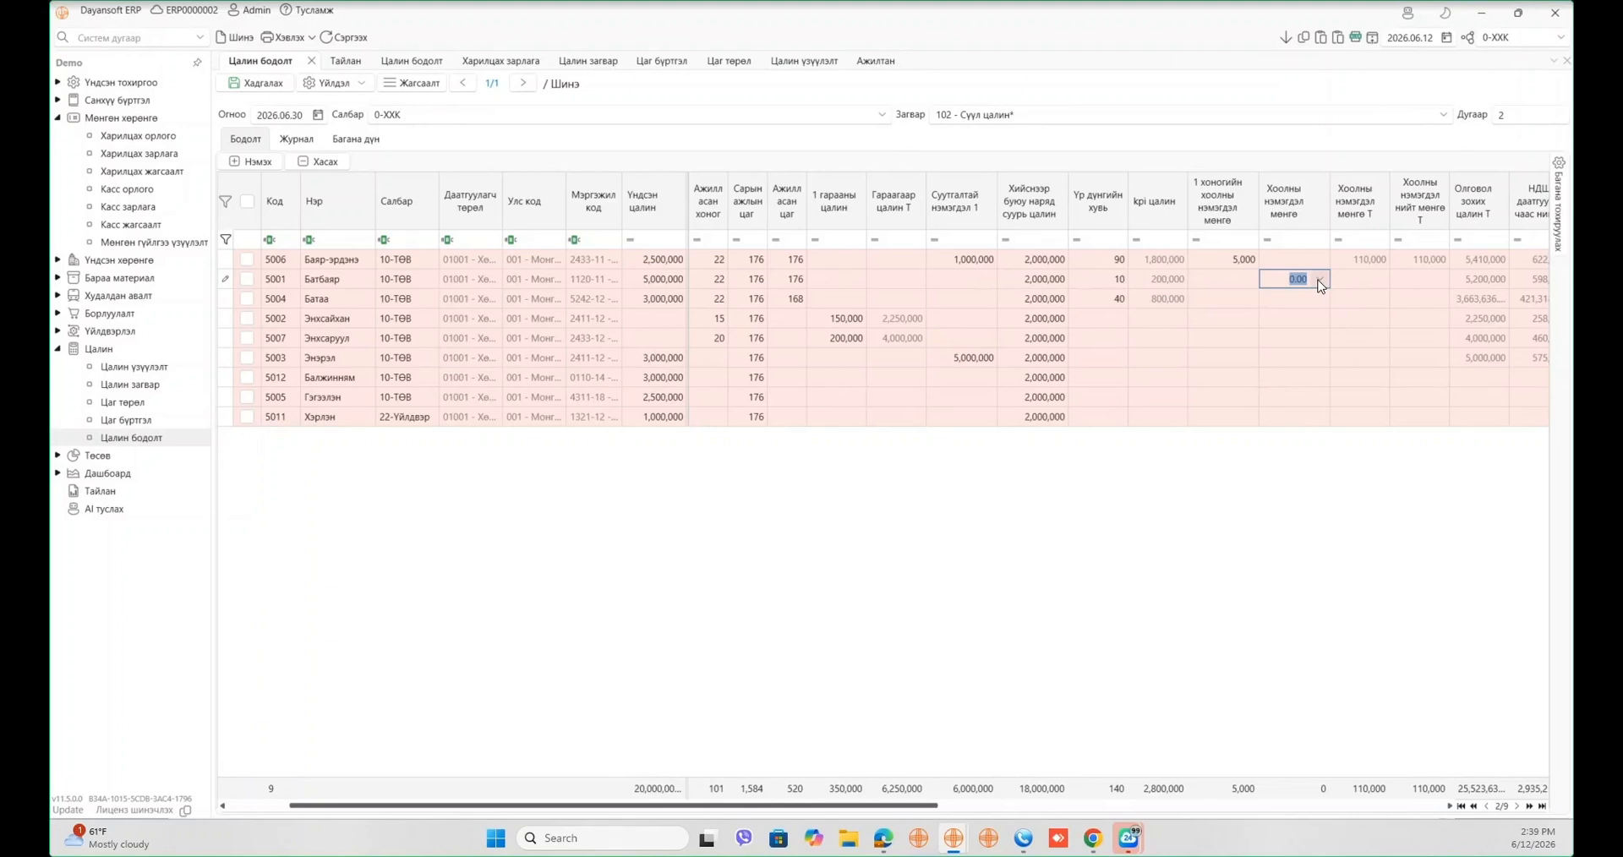
text(1,)
text(000,0)
text(0)
key(Tab)
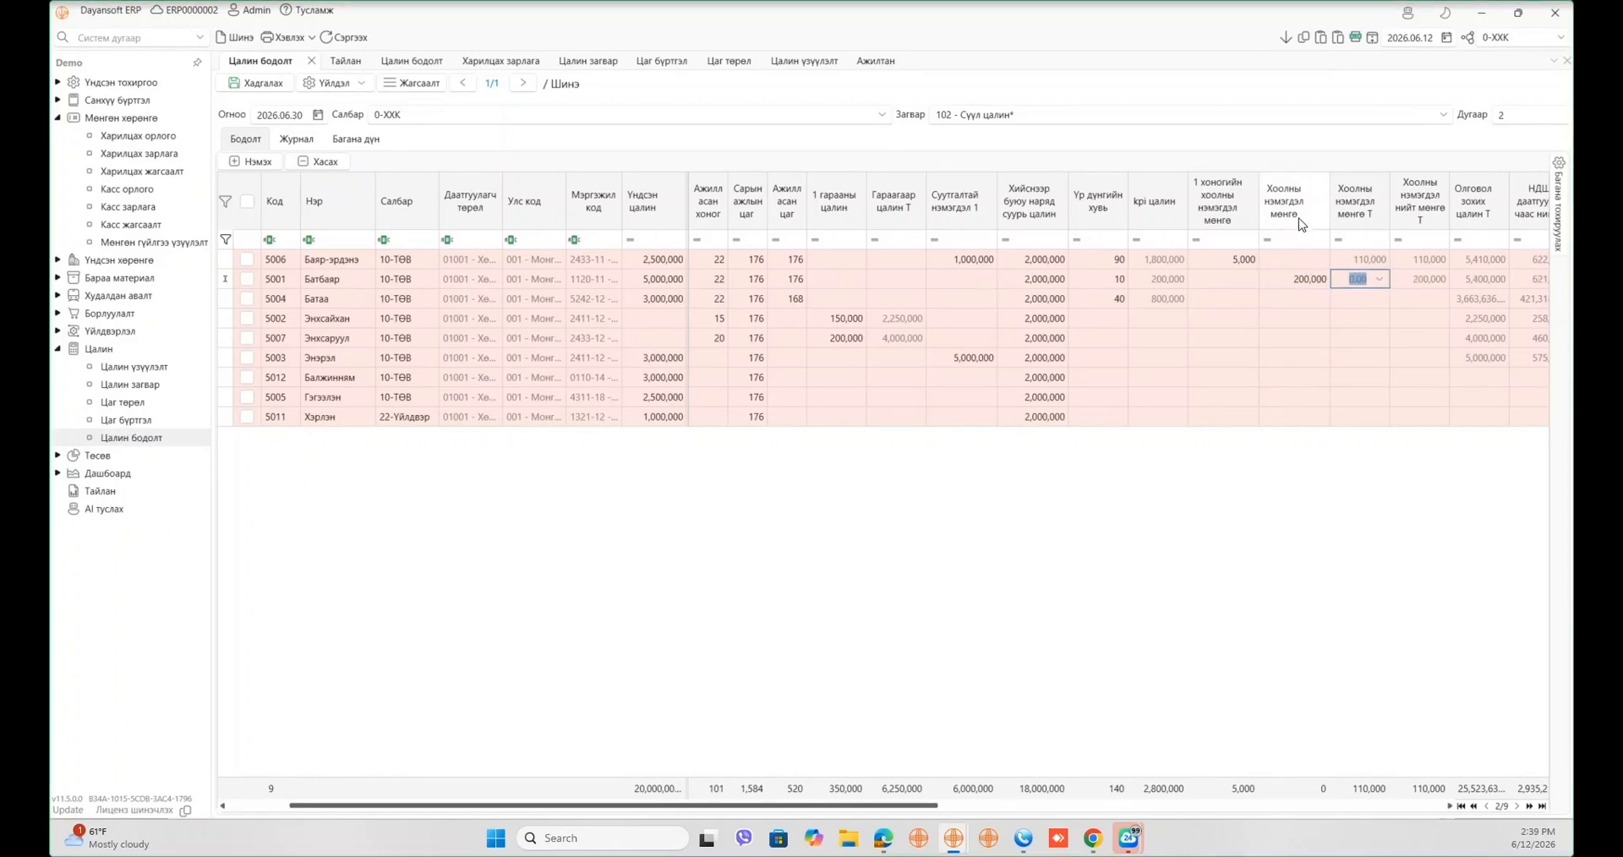
click(1285, 284)
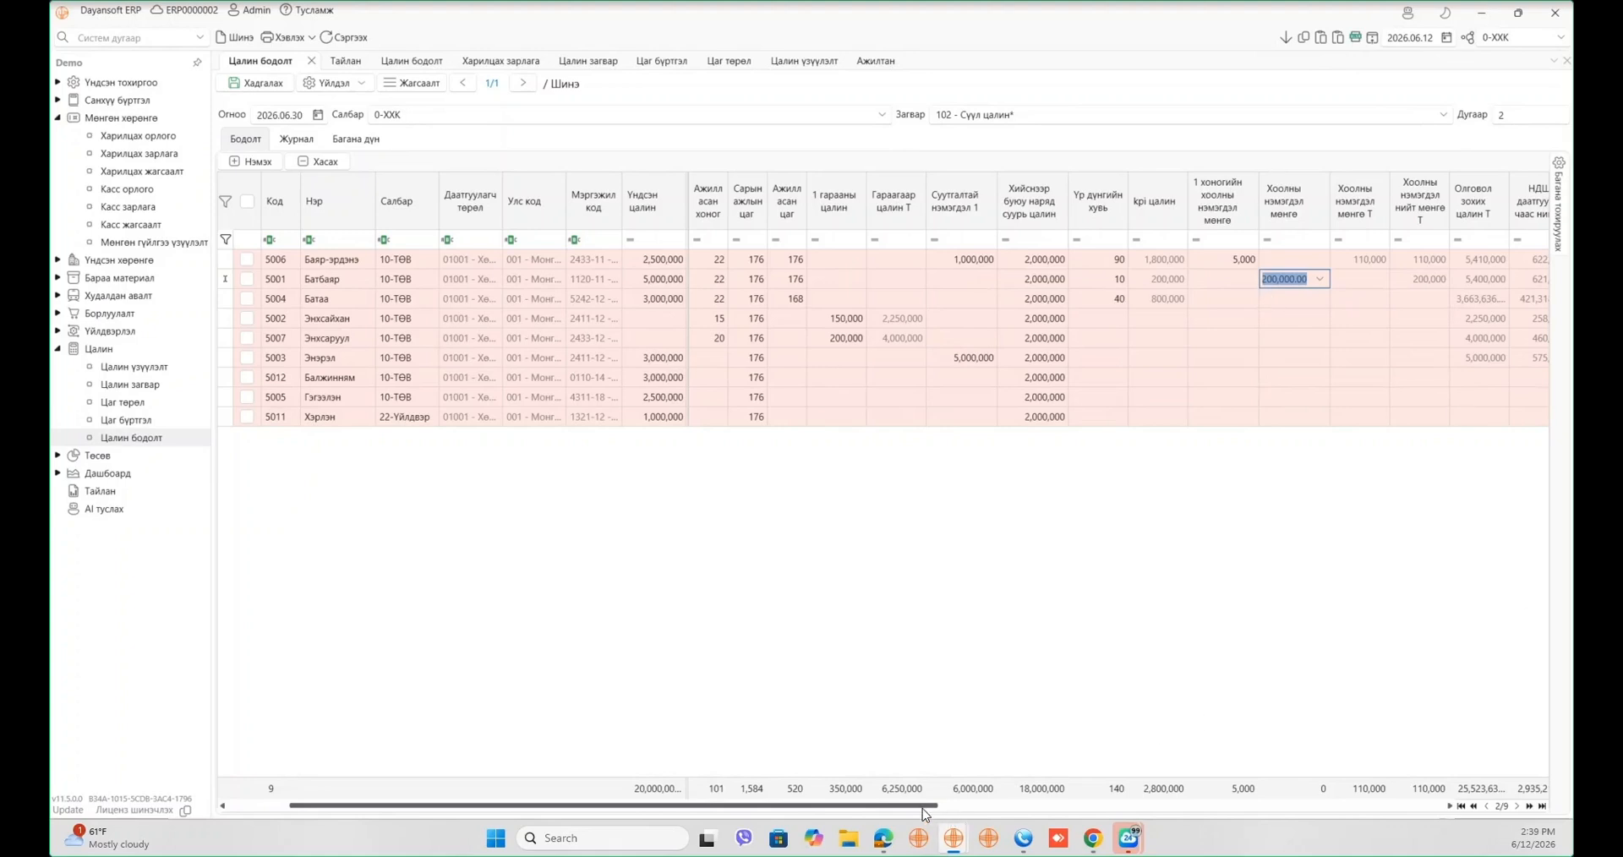
drag(933, 807, 1092, 814)
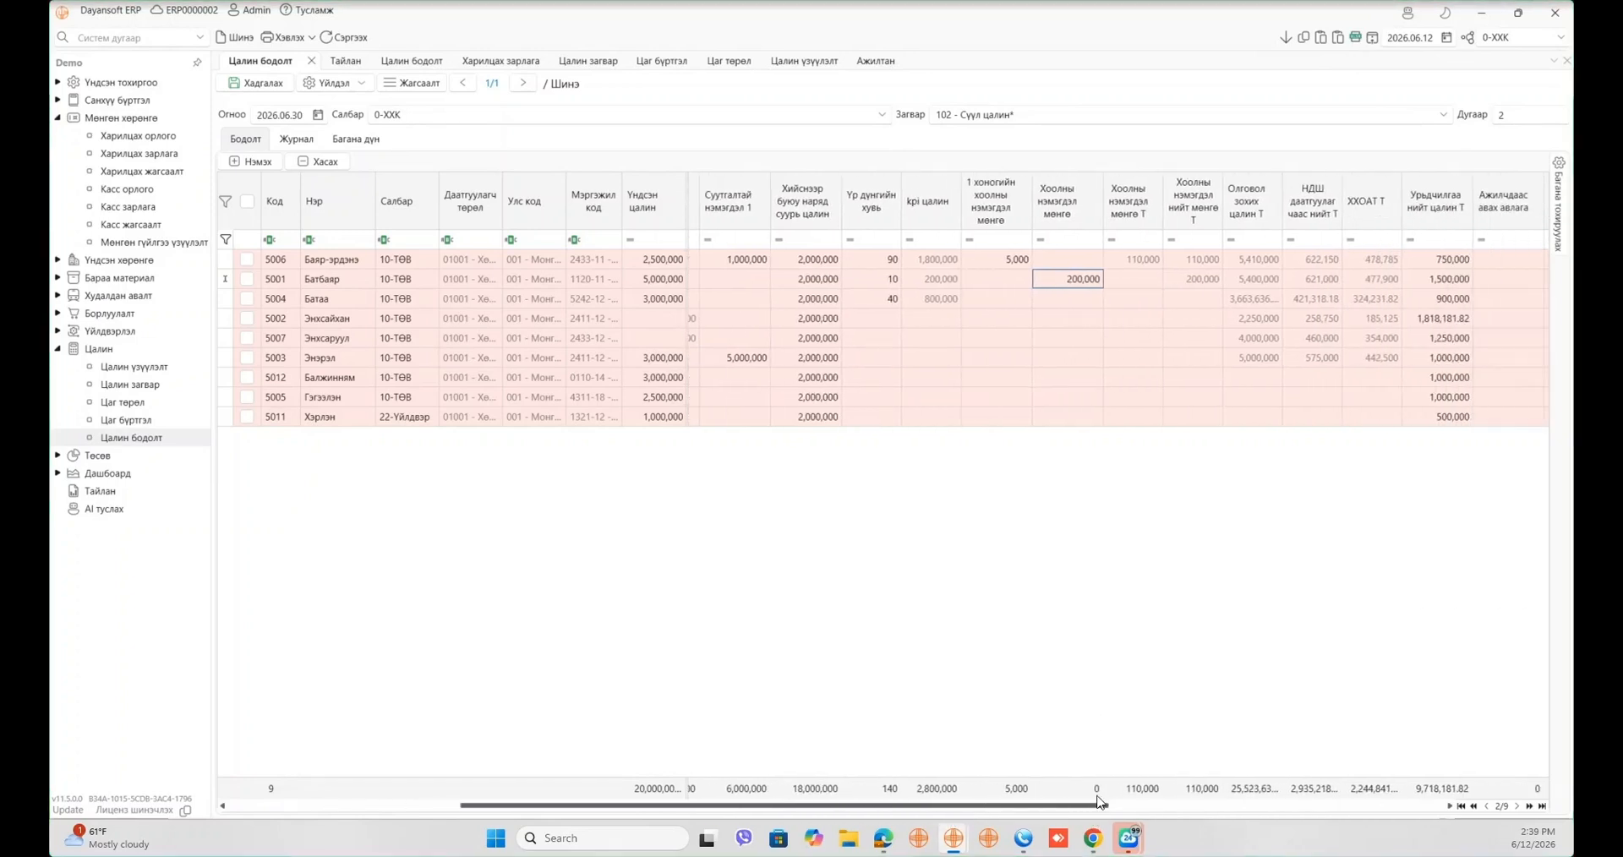
- Search 'унаа' and add 1 хоногийн унааны суутгах мөнгө, Суутгасан унааны мөнгө Т and the deduction amount column
click(1557, 190)
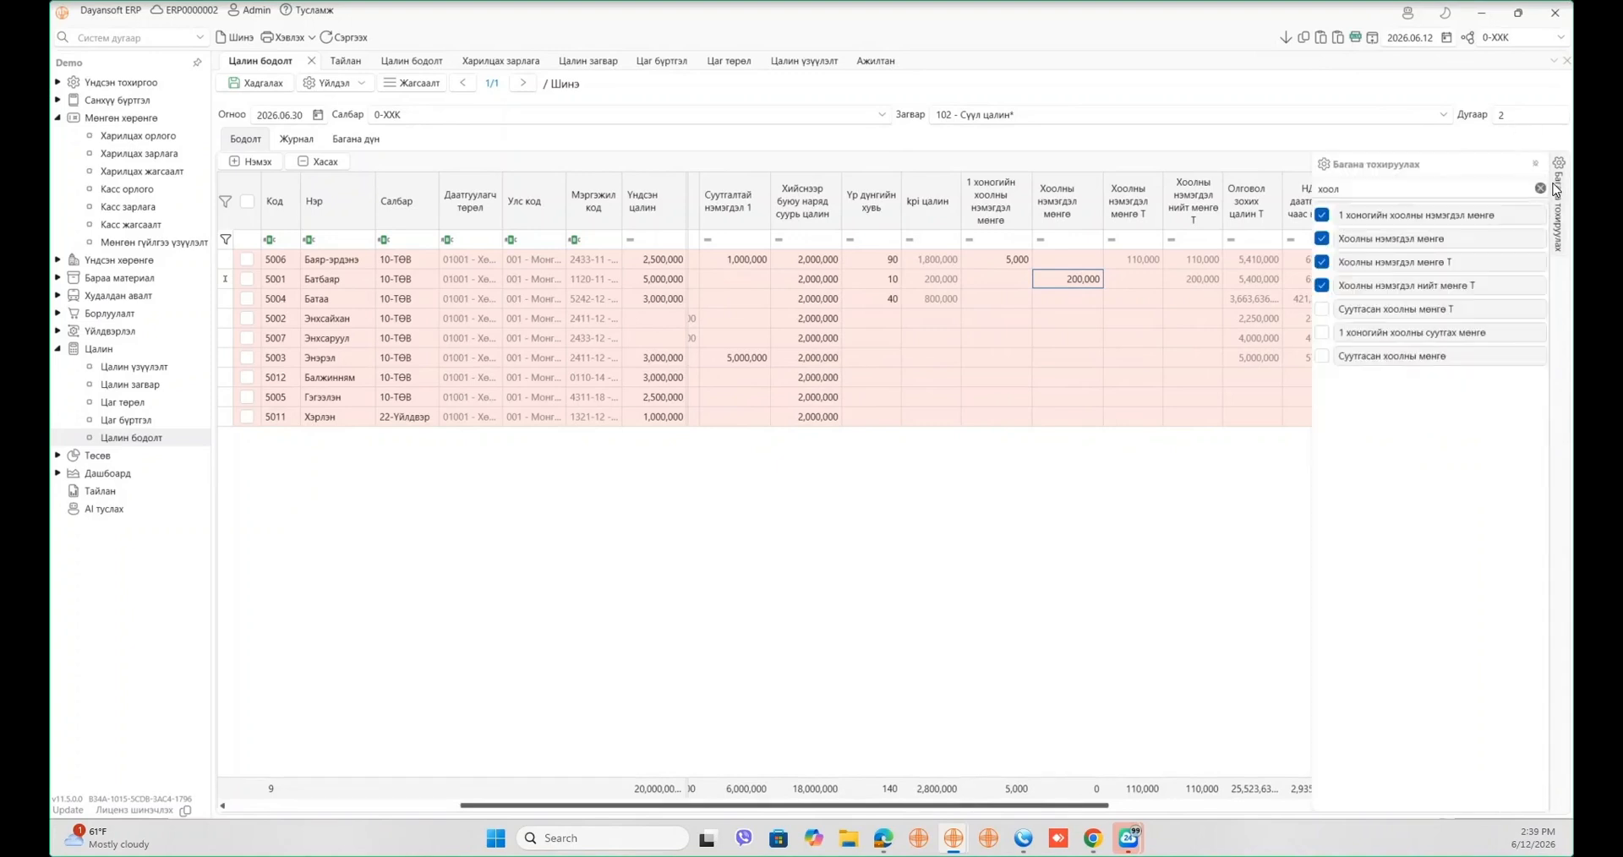
click(1456, 189)
text(у)
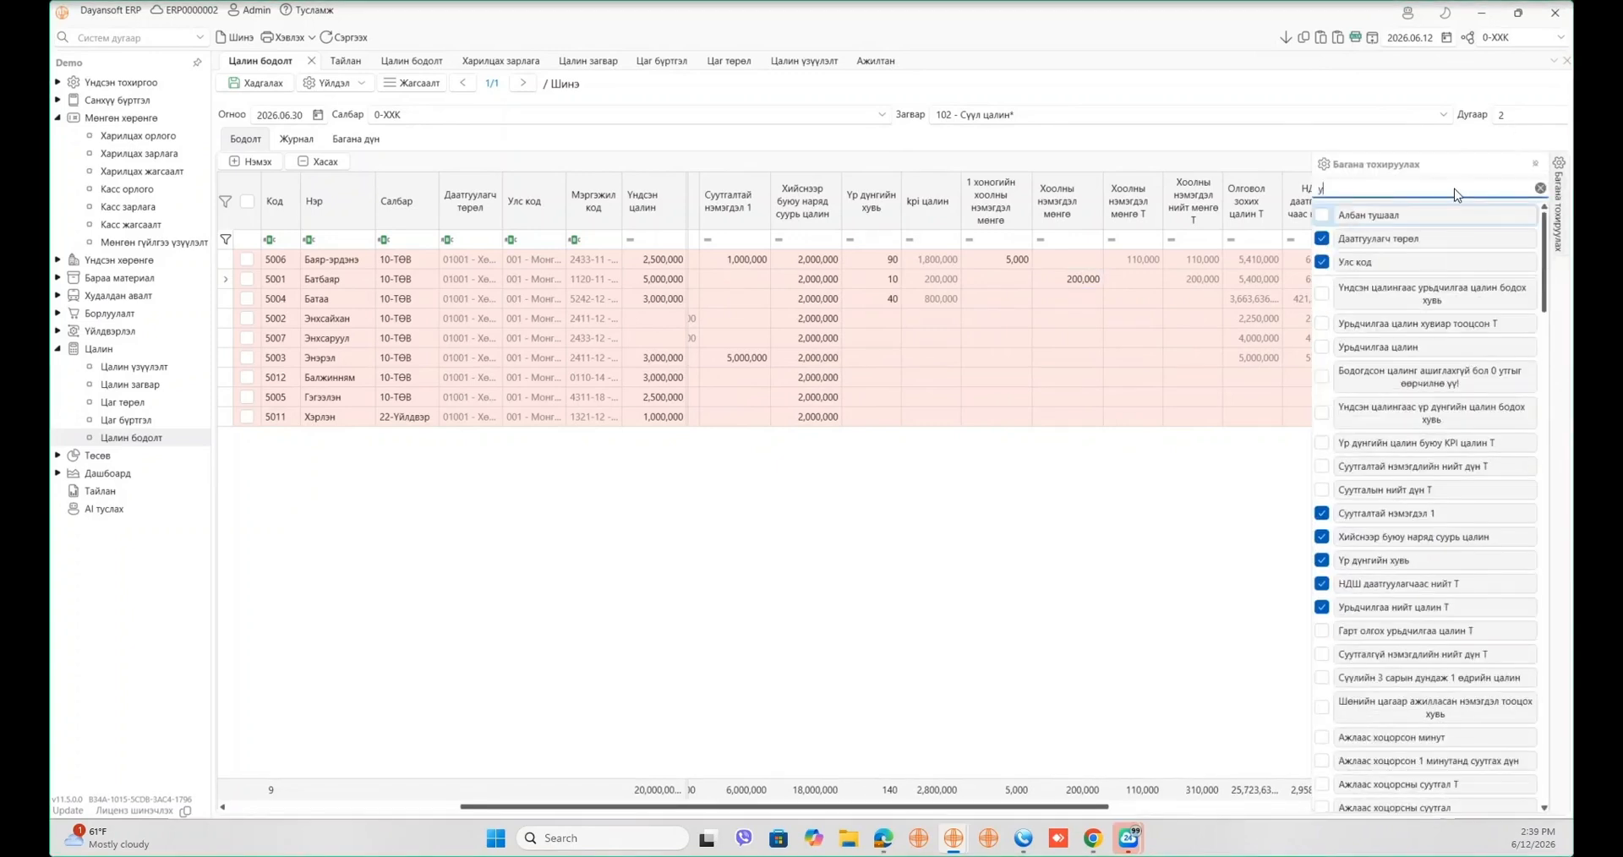
text(наана)
key(BackSpace)
key(BackSpace)
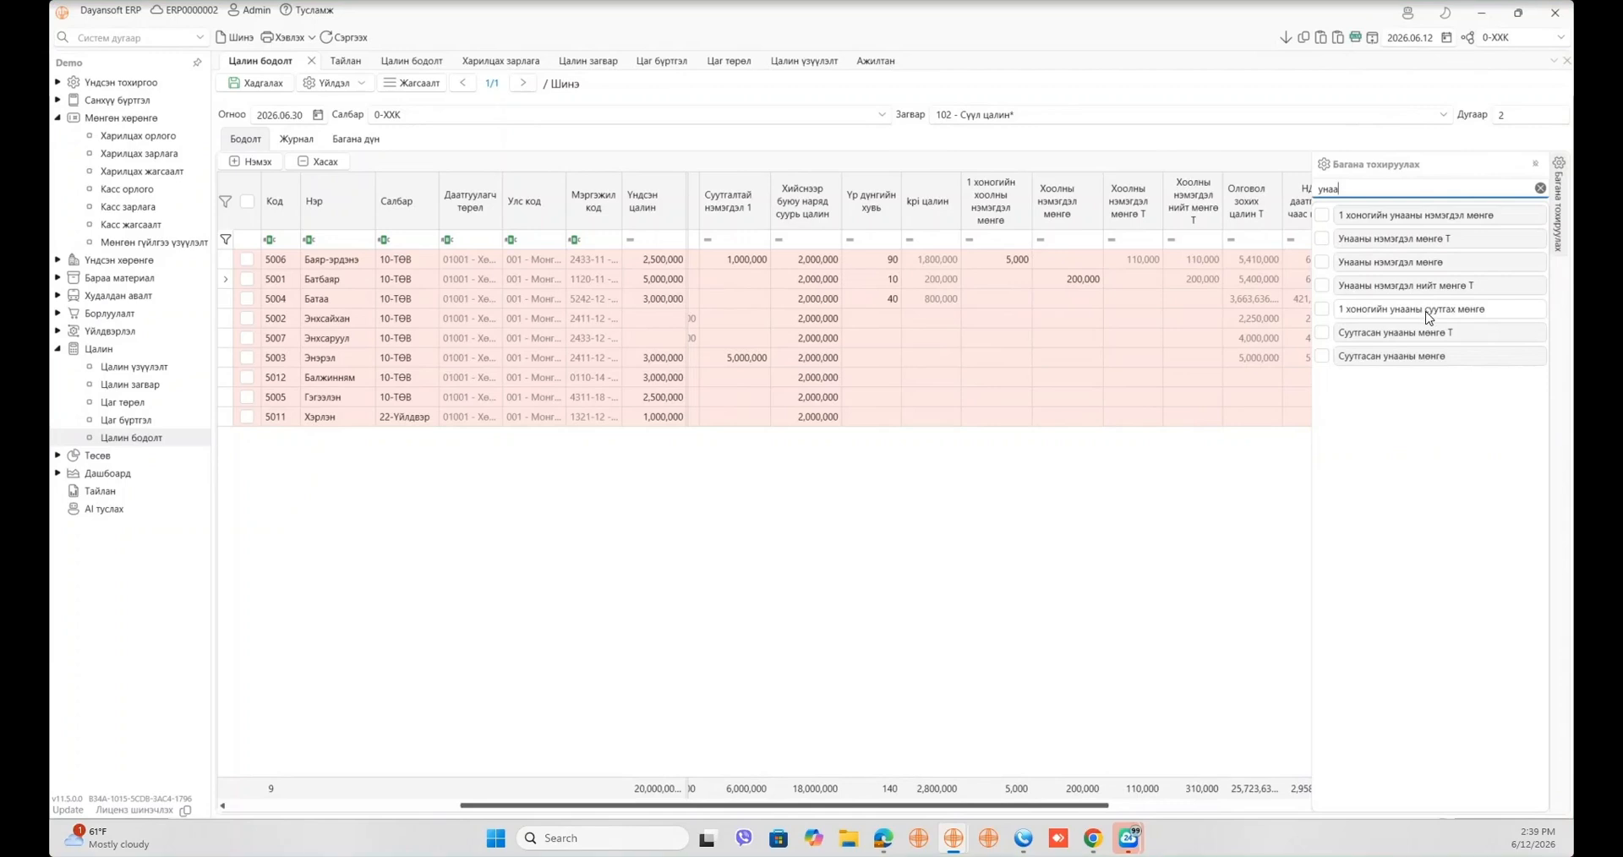
mouse_move(1429, 314)
mouse_down()
mouse_move(1175, 203)
mouse_move(1221, 201)
mouse_up()
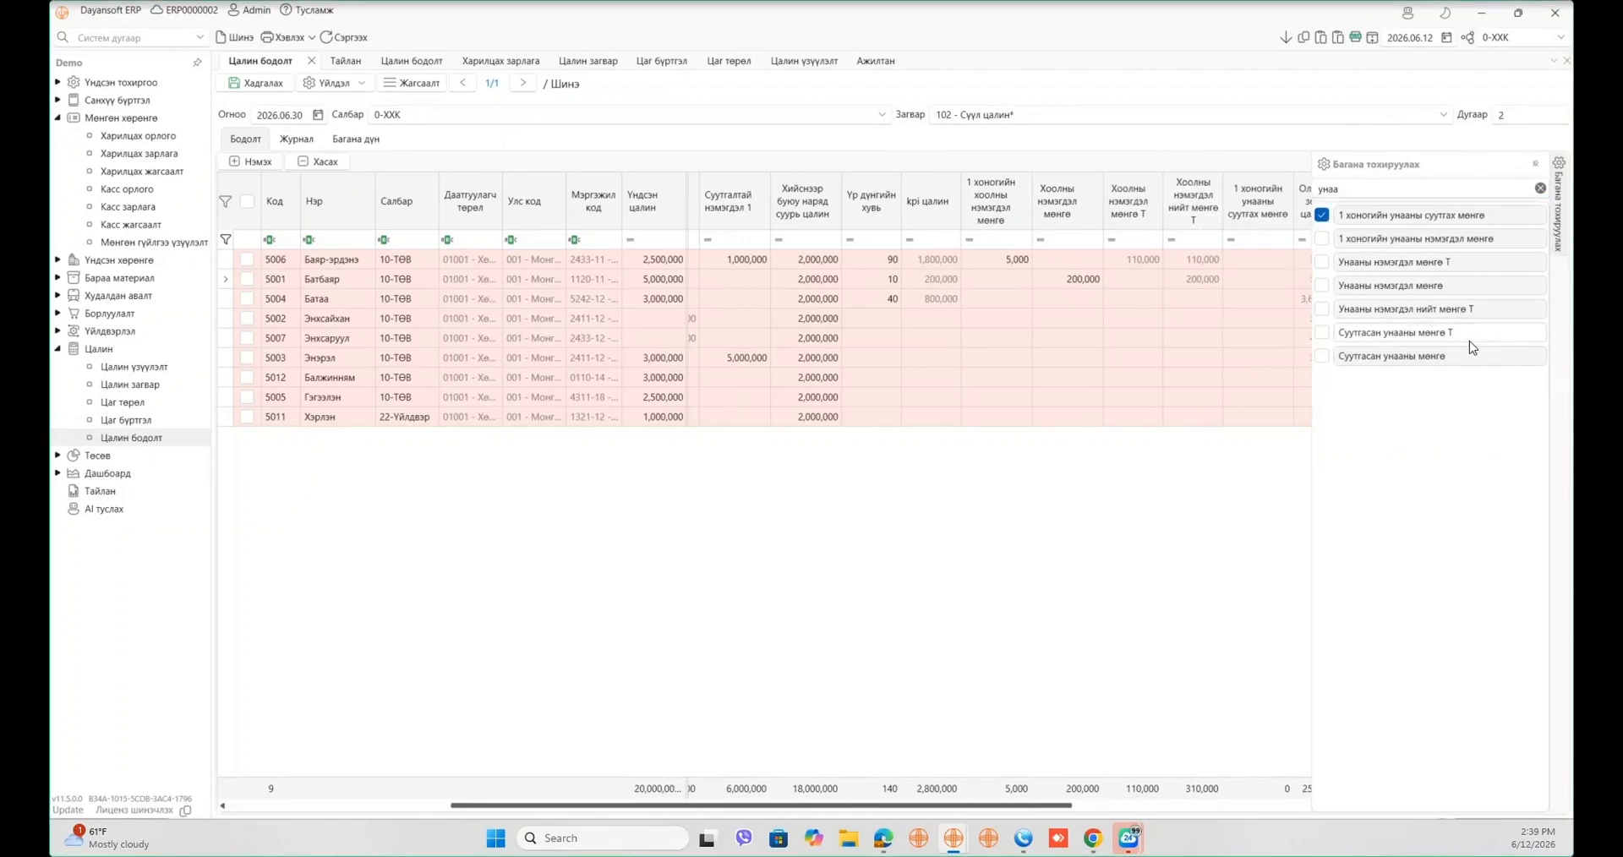
drag(1395, 332, 1281, 215)
drag(1394, 356, 1290, 215)
click(1248, 517)
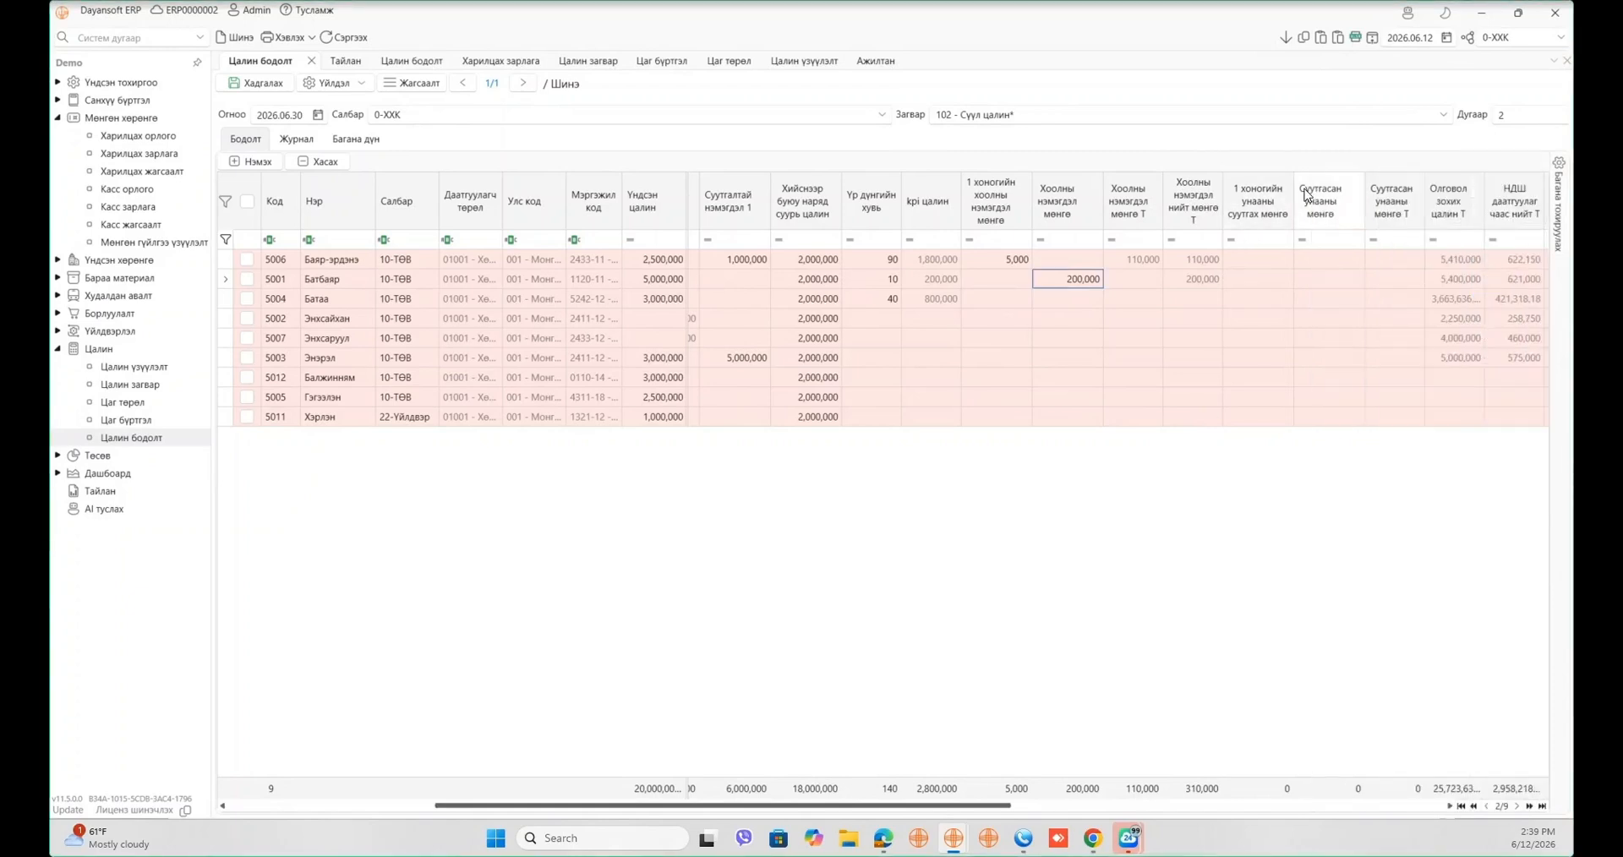
mouse_move(1559, 203)
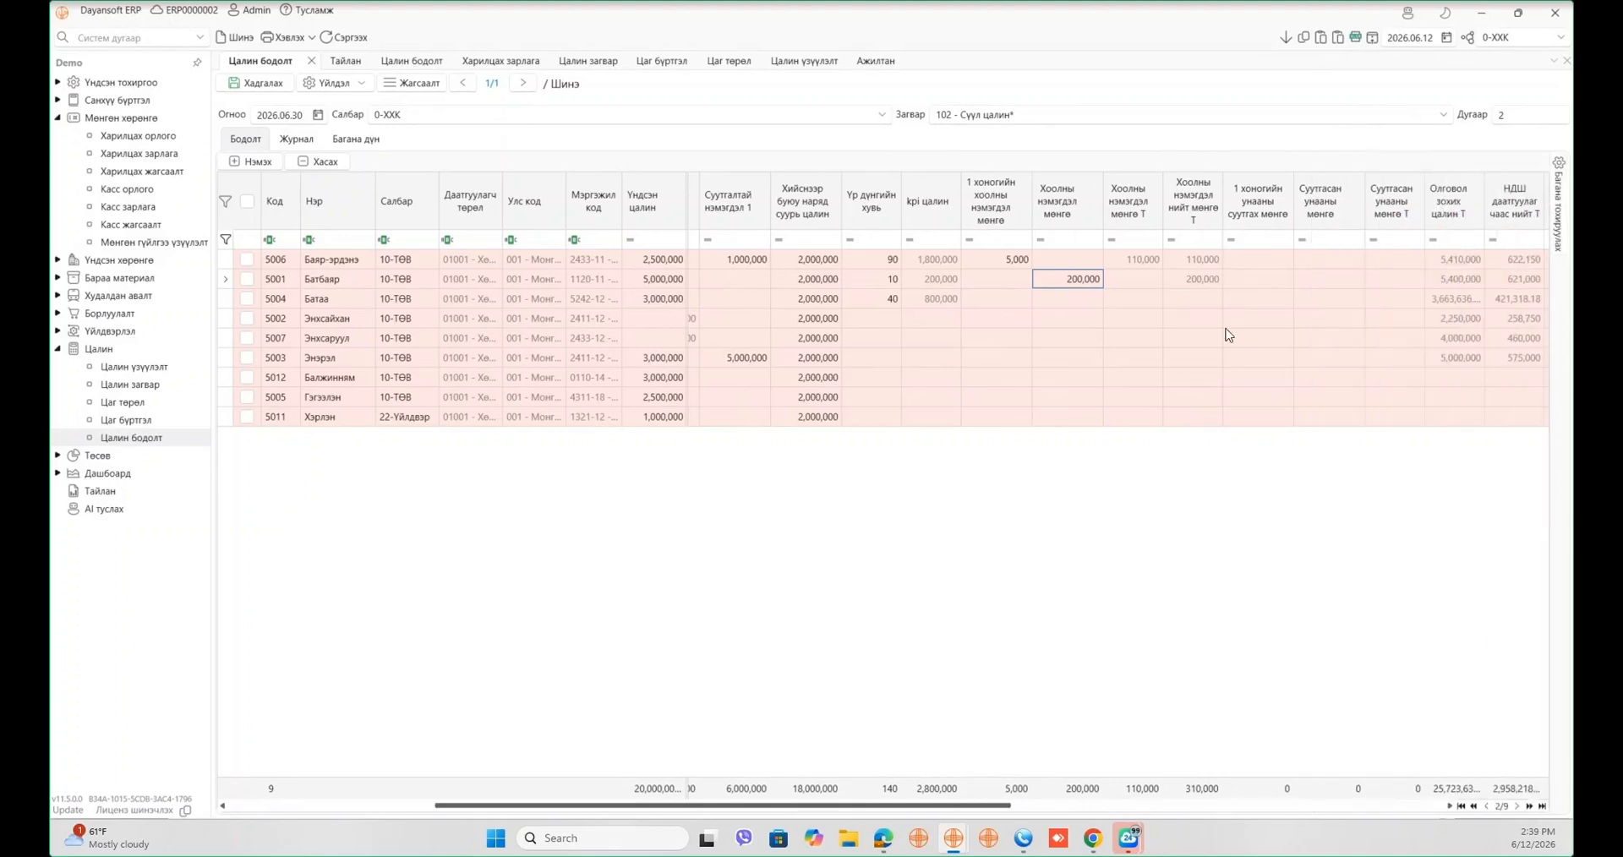
- Enter a 10,000 daily transport deduction for employee 5001, giving a 220,000 total transport deduction
click(1255, 279)
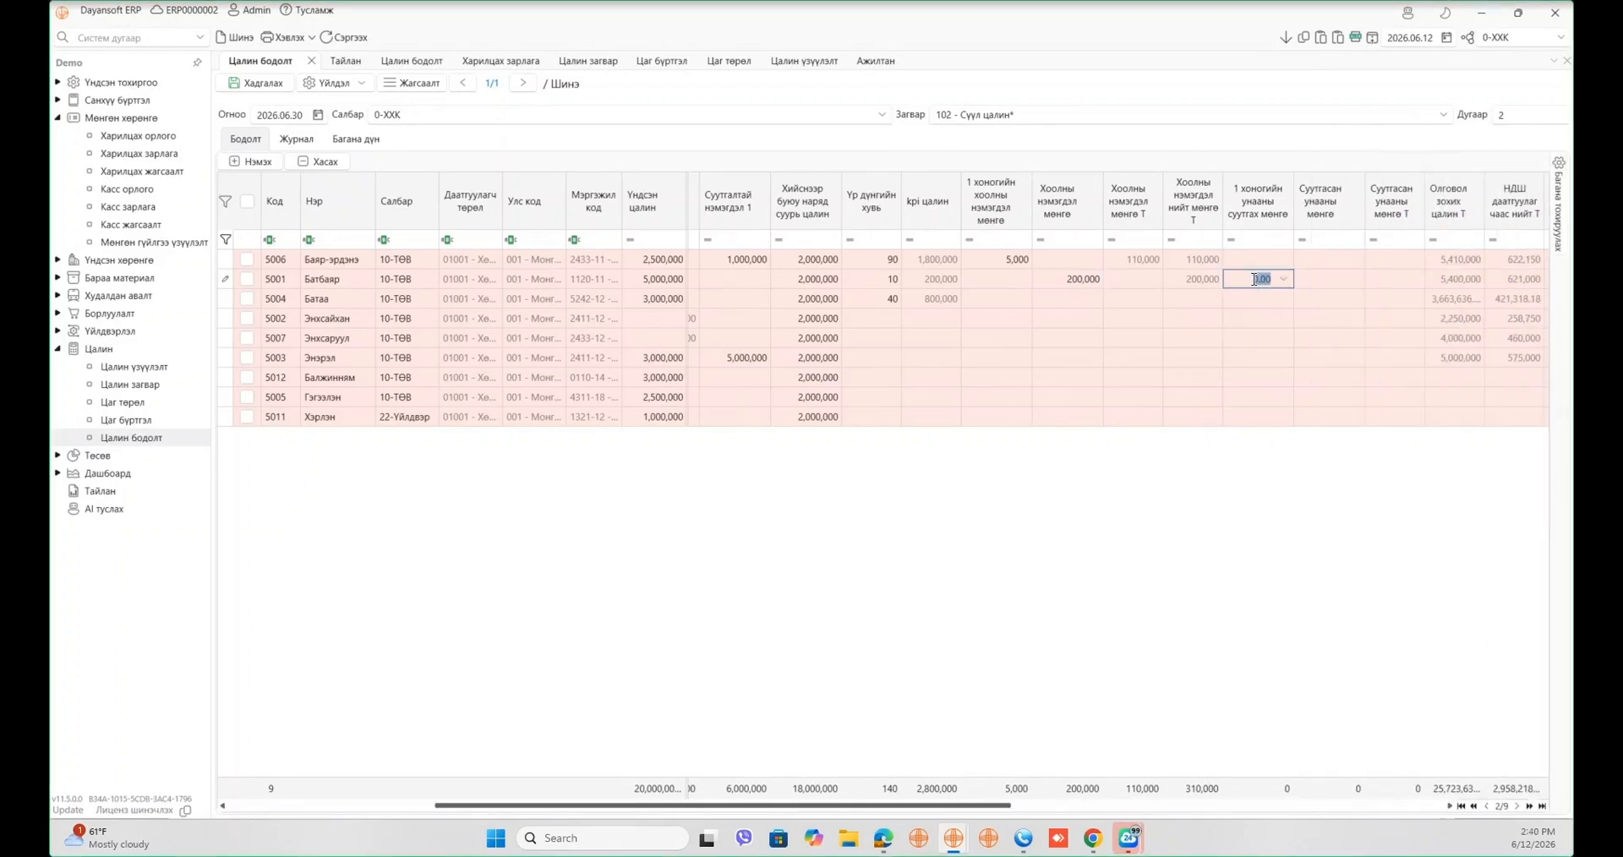
text(500)
key(BackSpace)
key(BackSpace)
key(BackSpace)
text(100,000)
key(Tab)
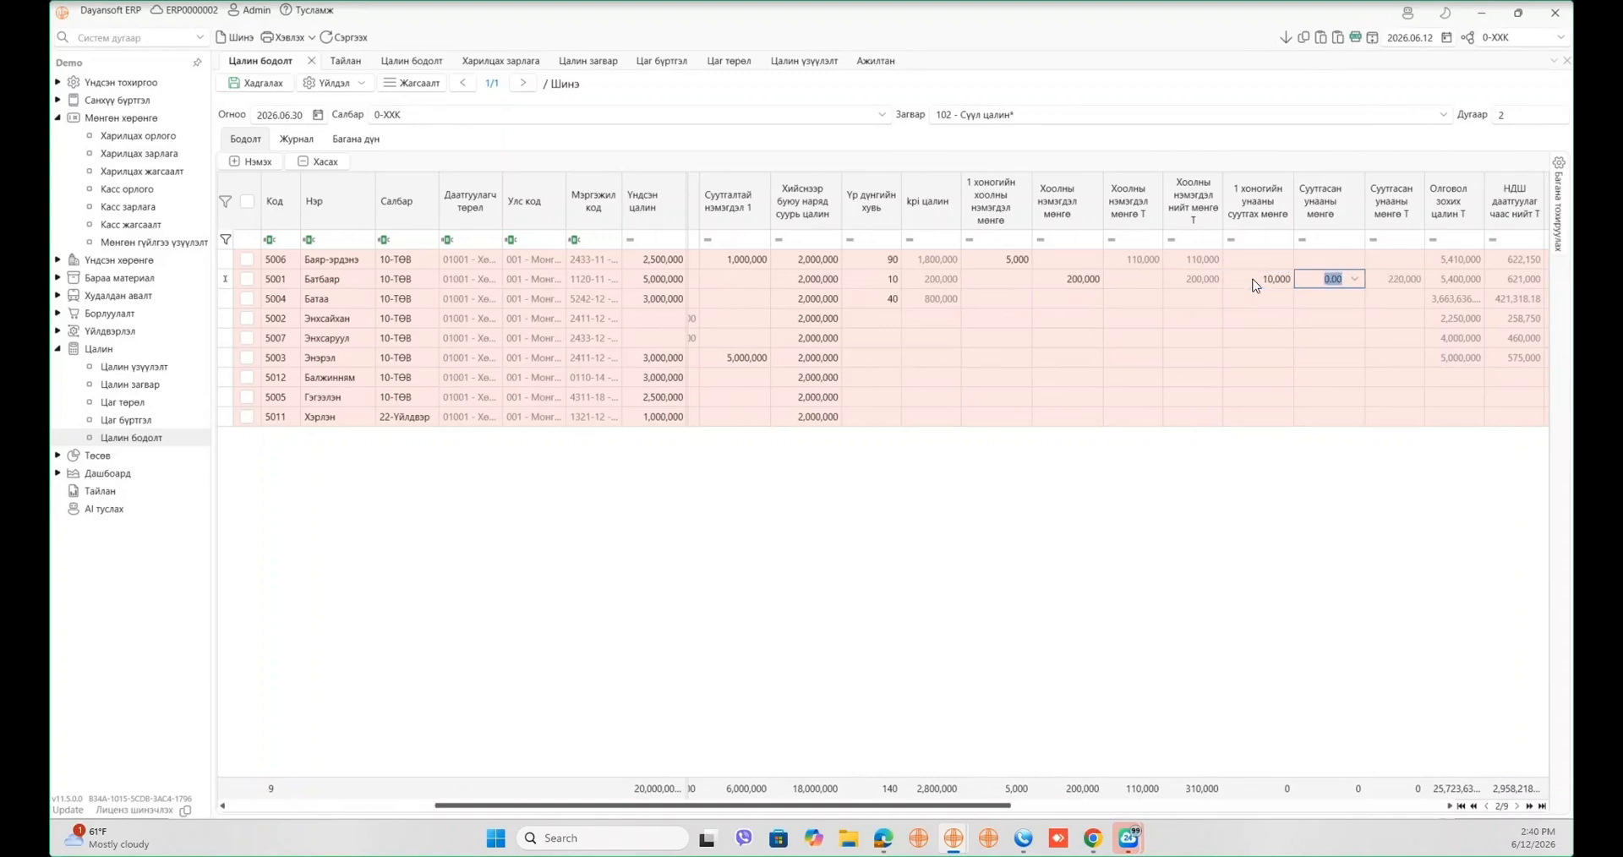
click(1258, 381)
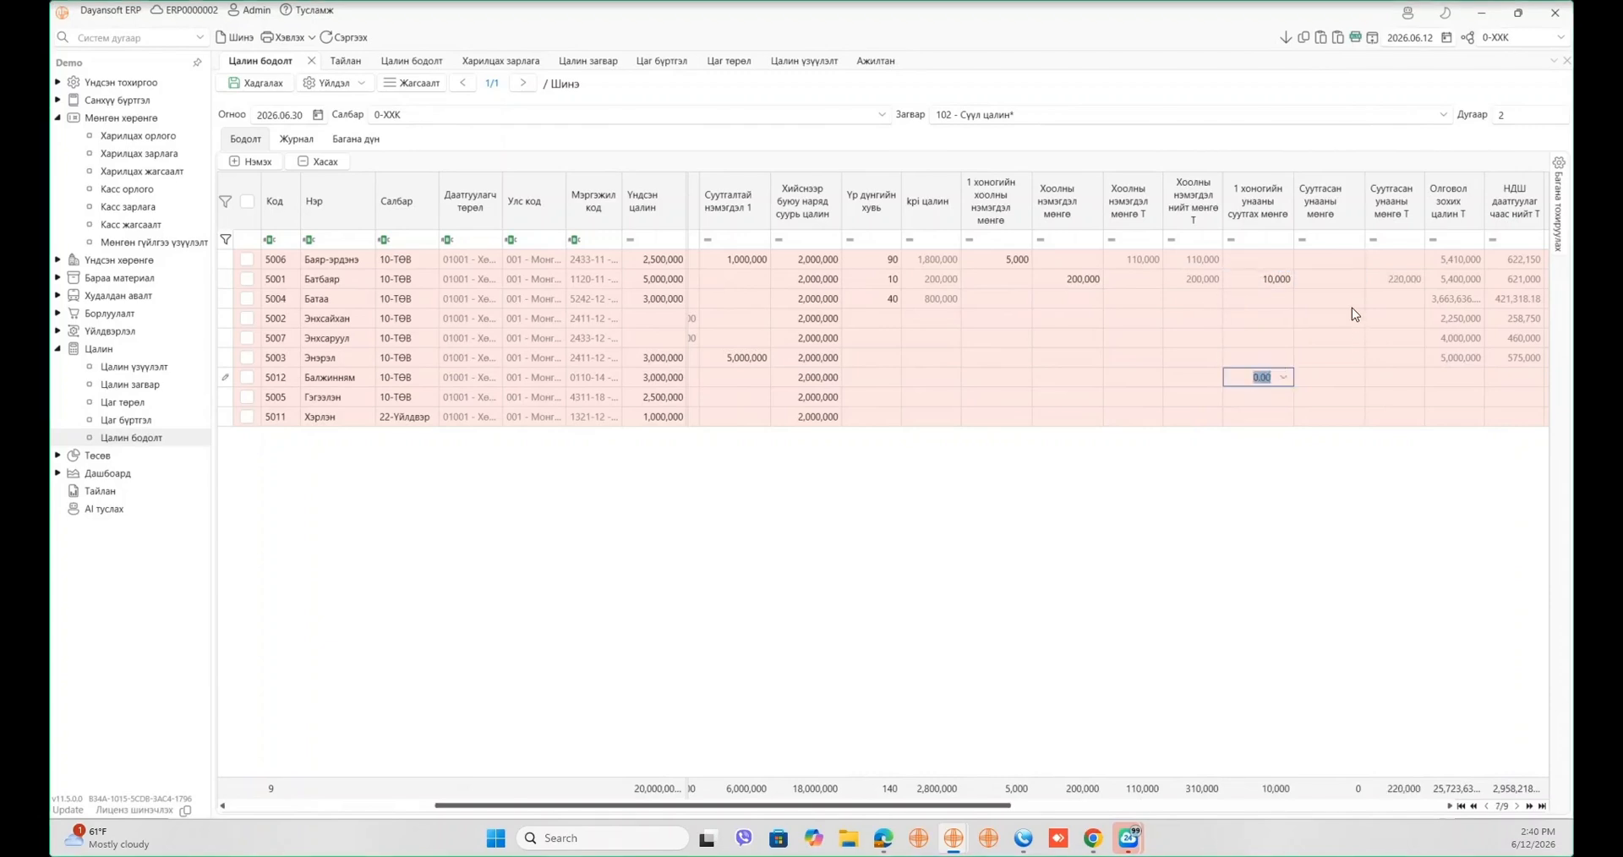
click(1384, 286)
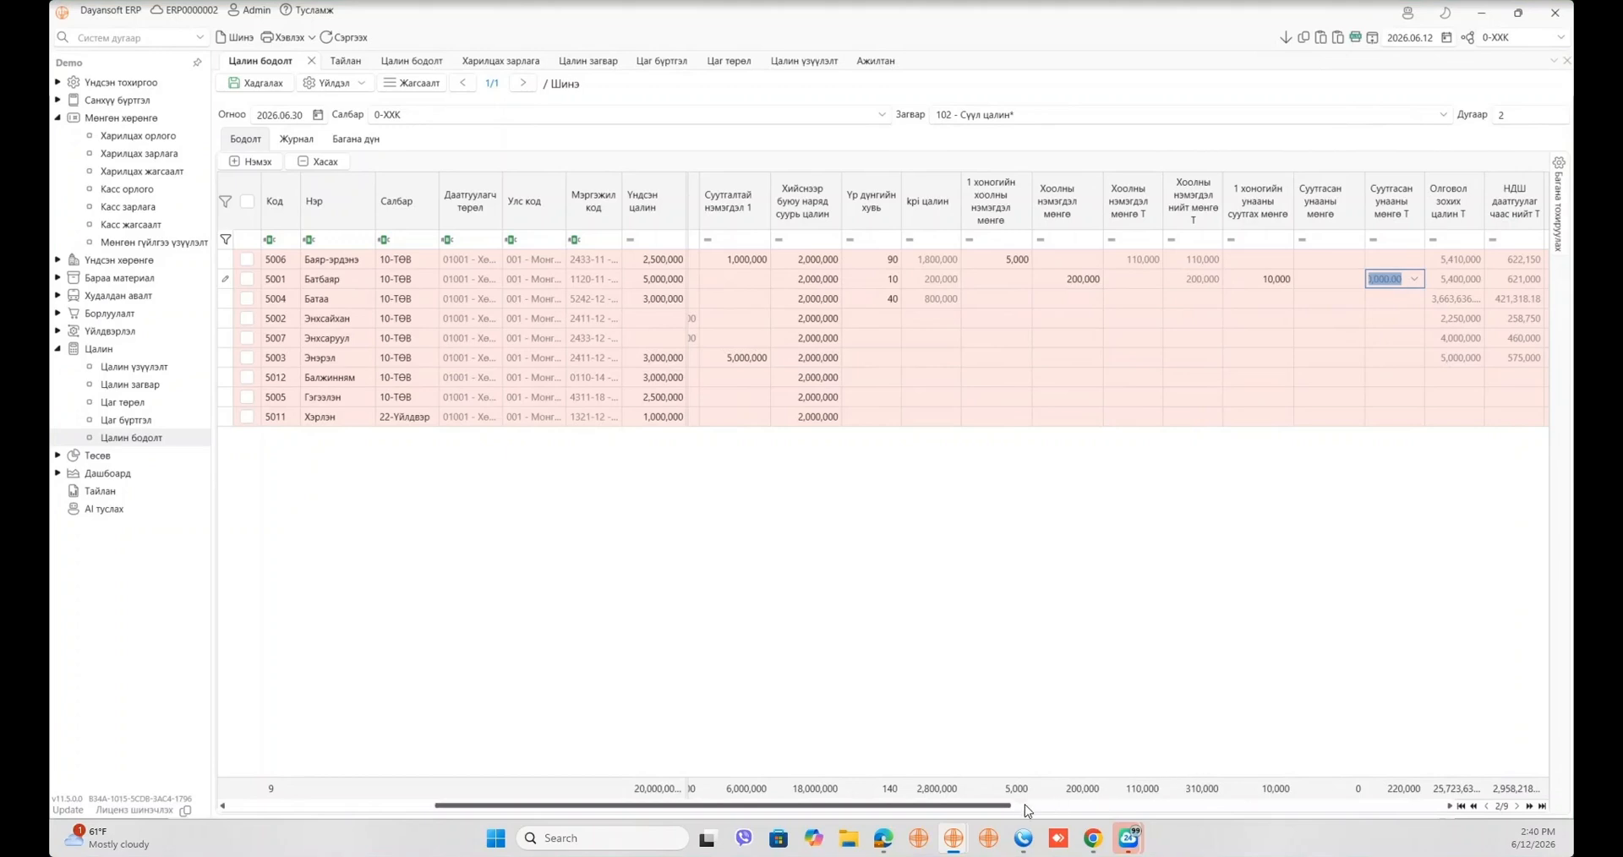
drag(1002, 808, 1033, 808)
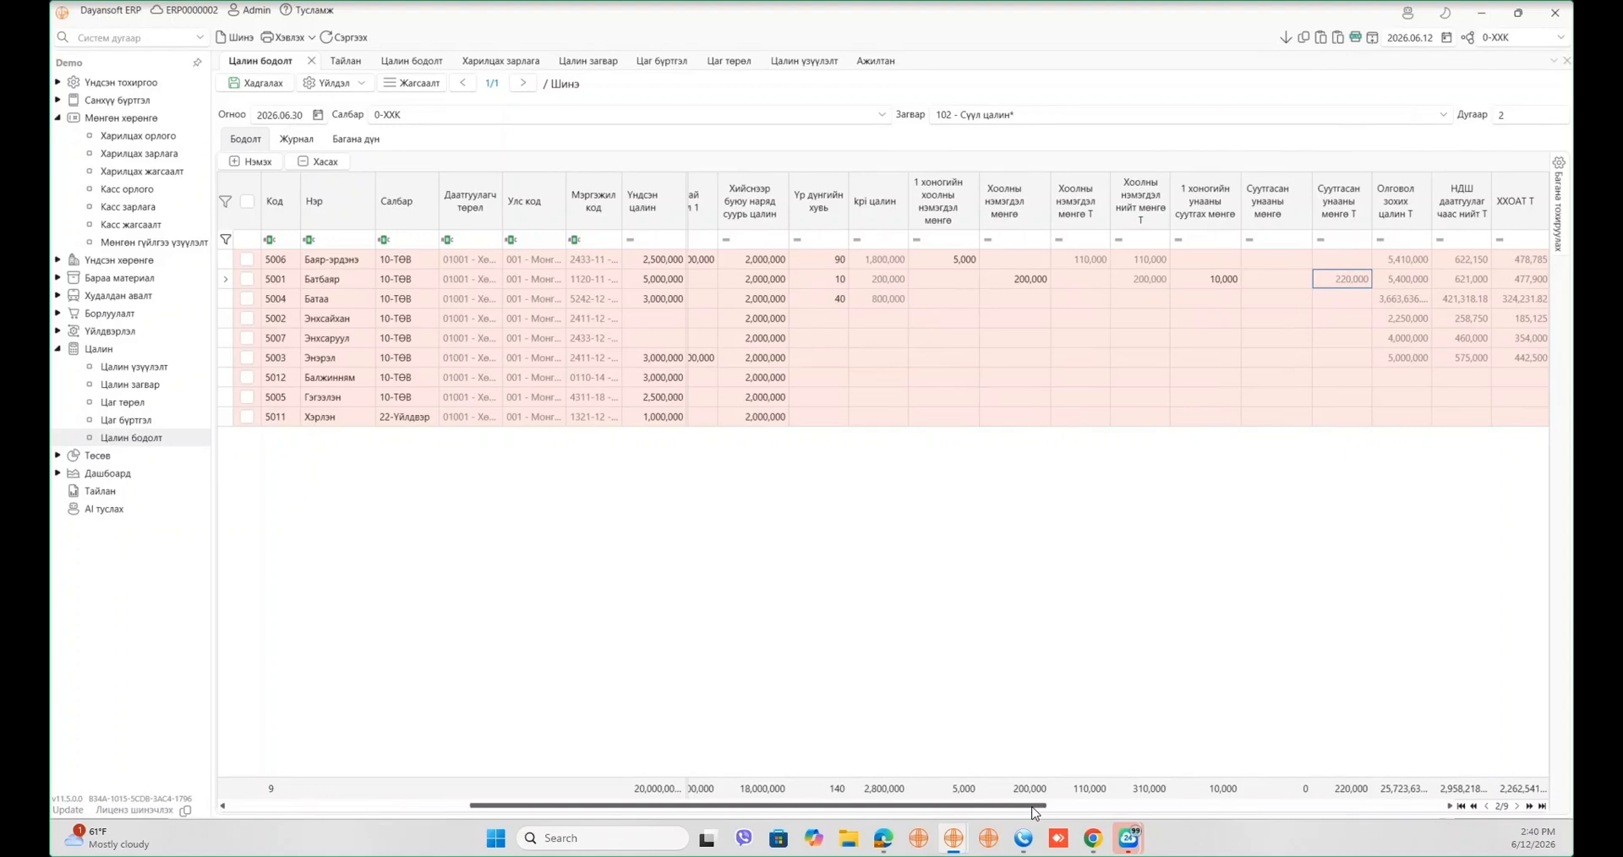
drag(1033, 810, 1208, 810)
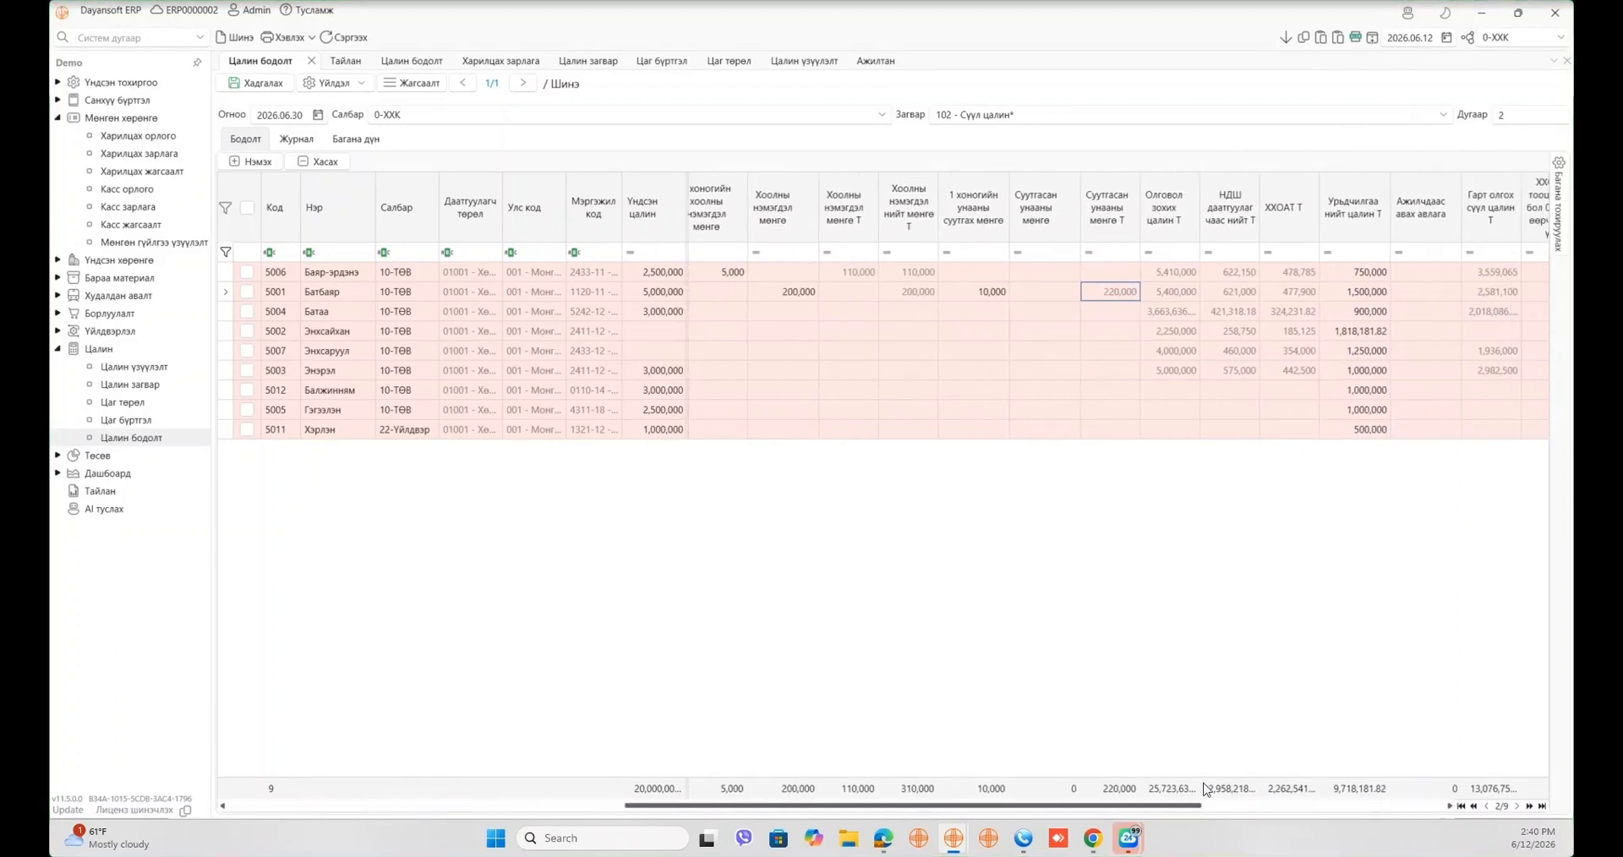
- Search 'хоц' in column settings and add the per-minute, minutes-late, deduction and total late-arrival columns
click(1555, 180)
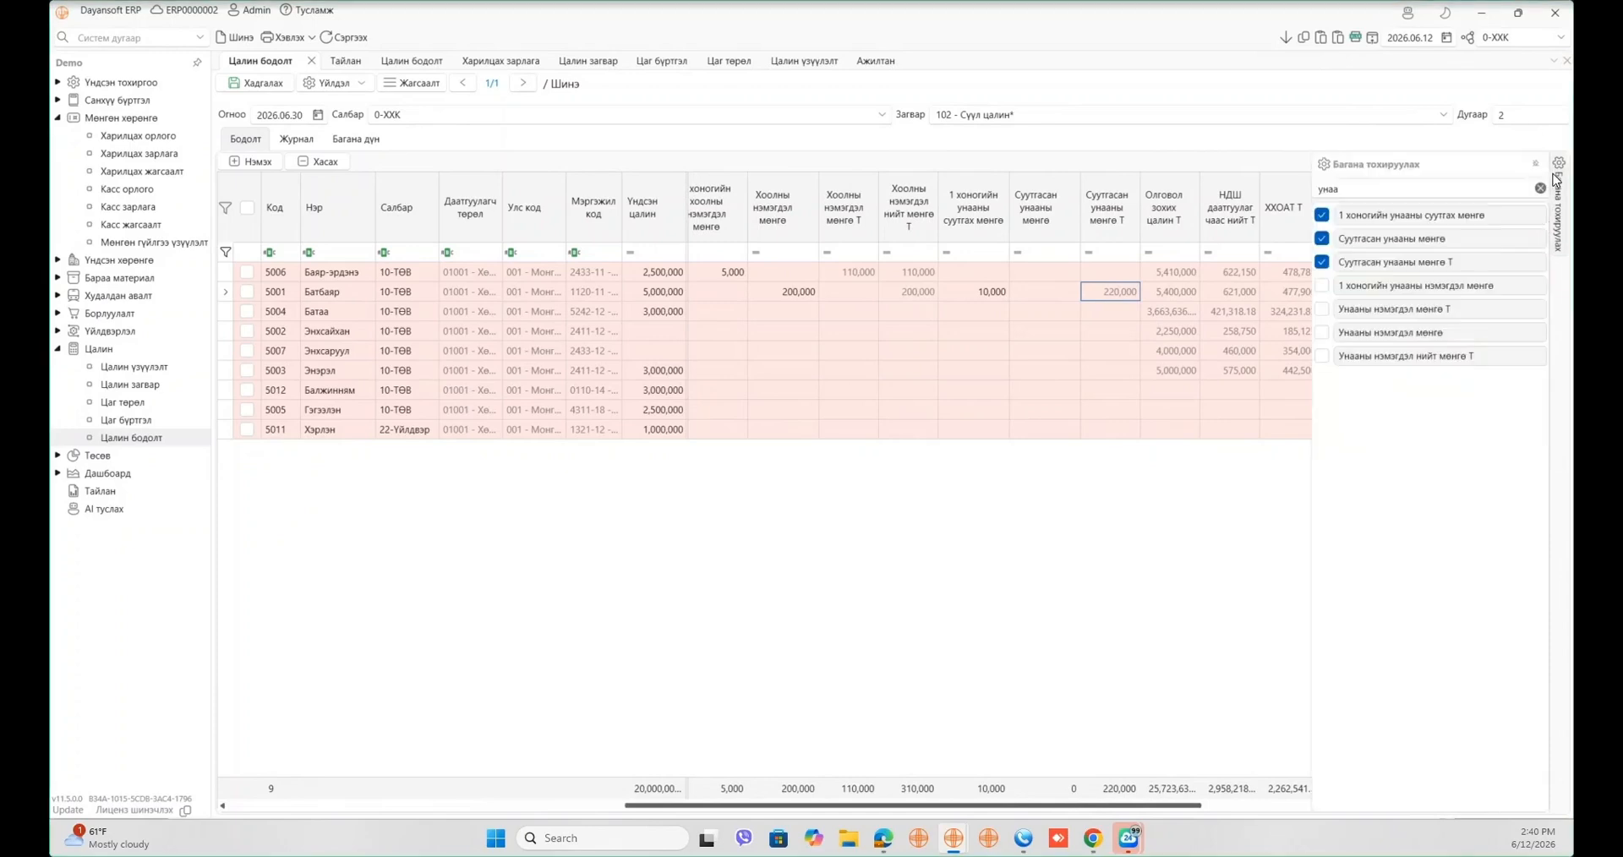
double_click(1416, 187)
text(х)
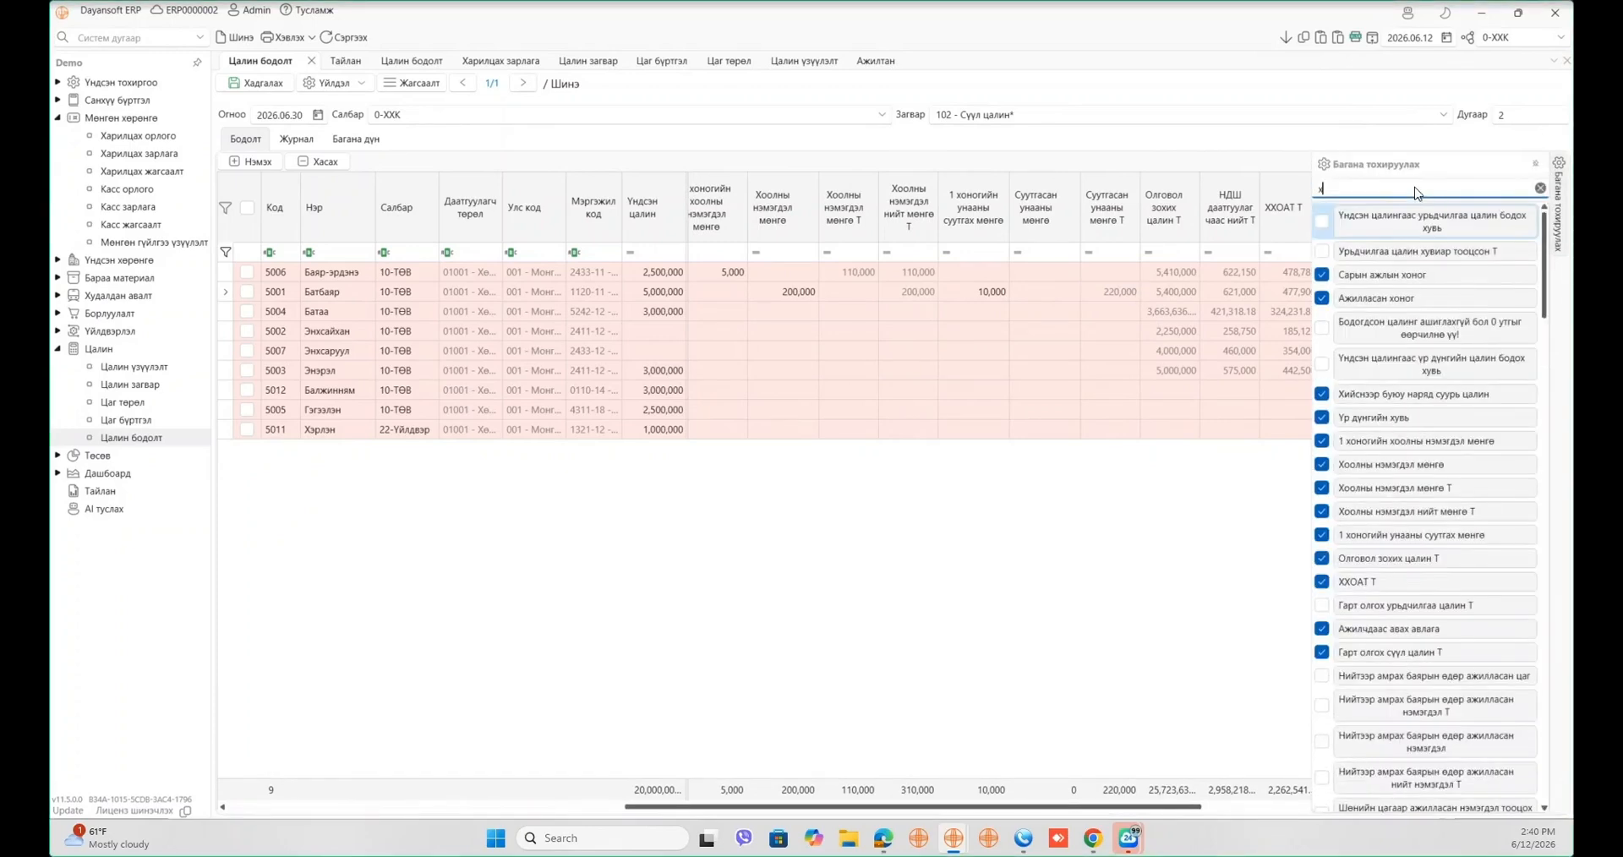
text(оцр)
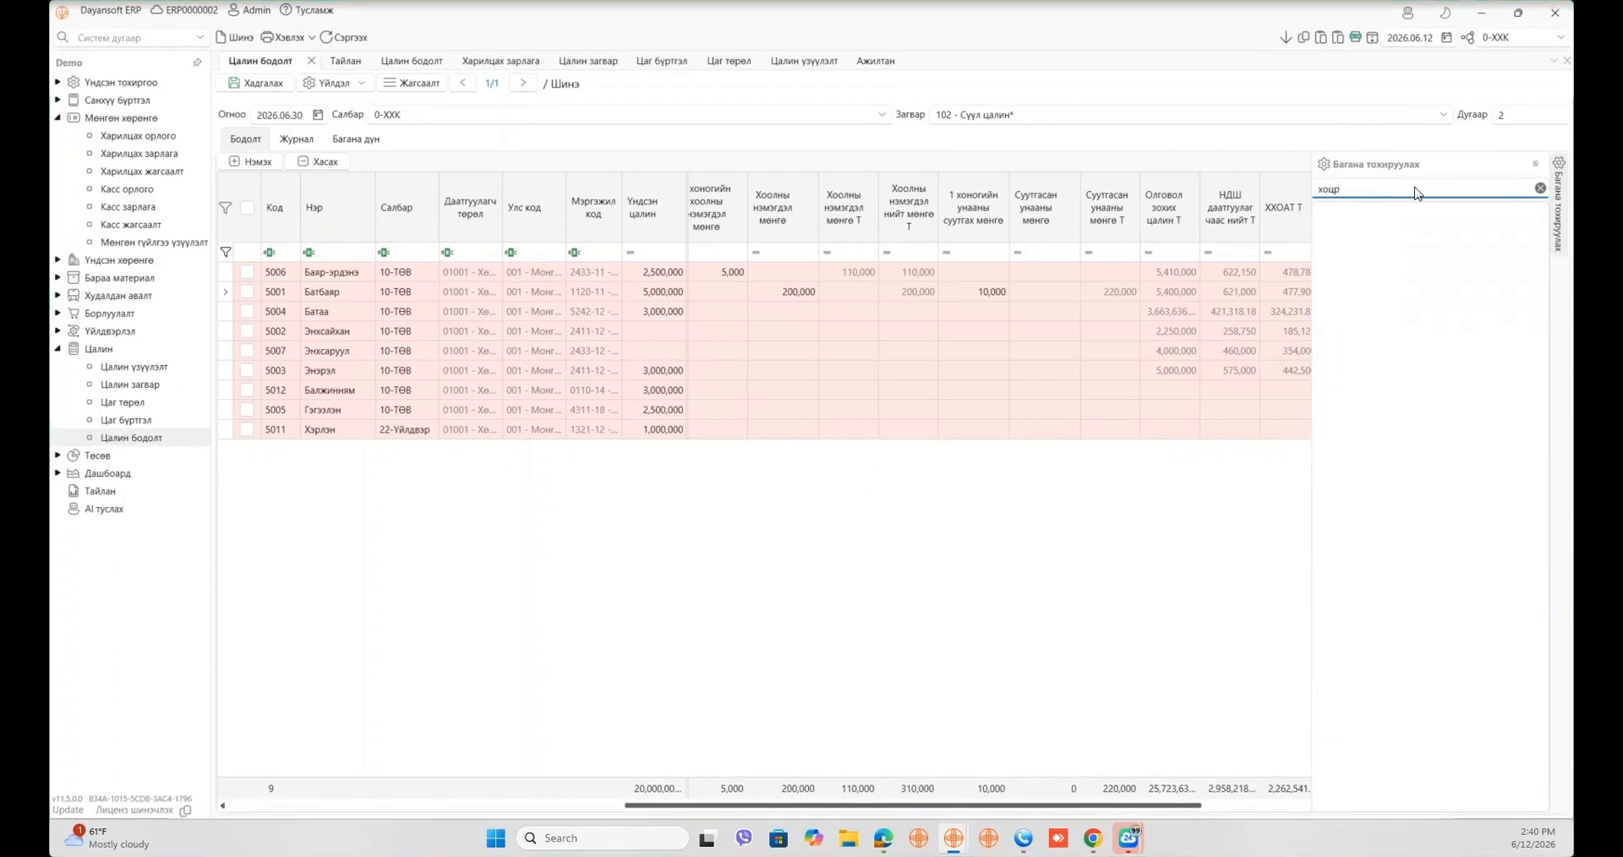
key(BackSpace)
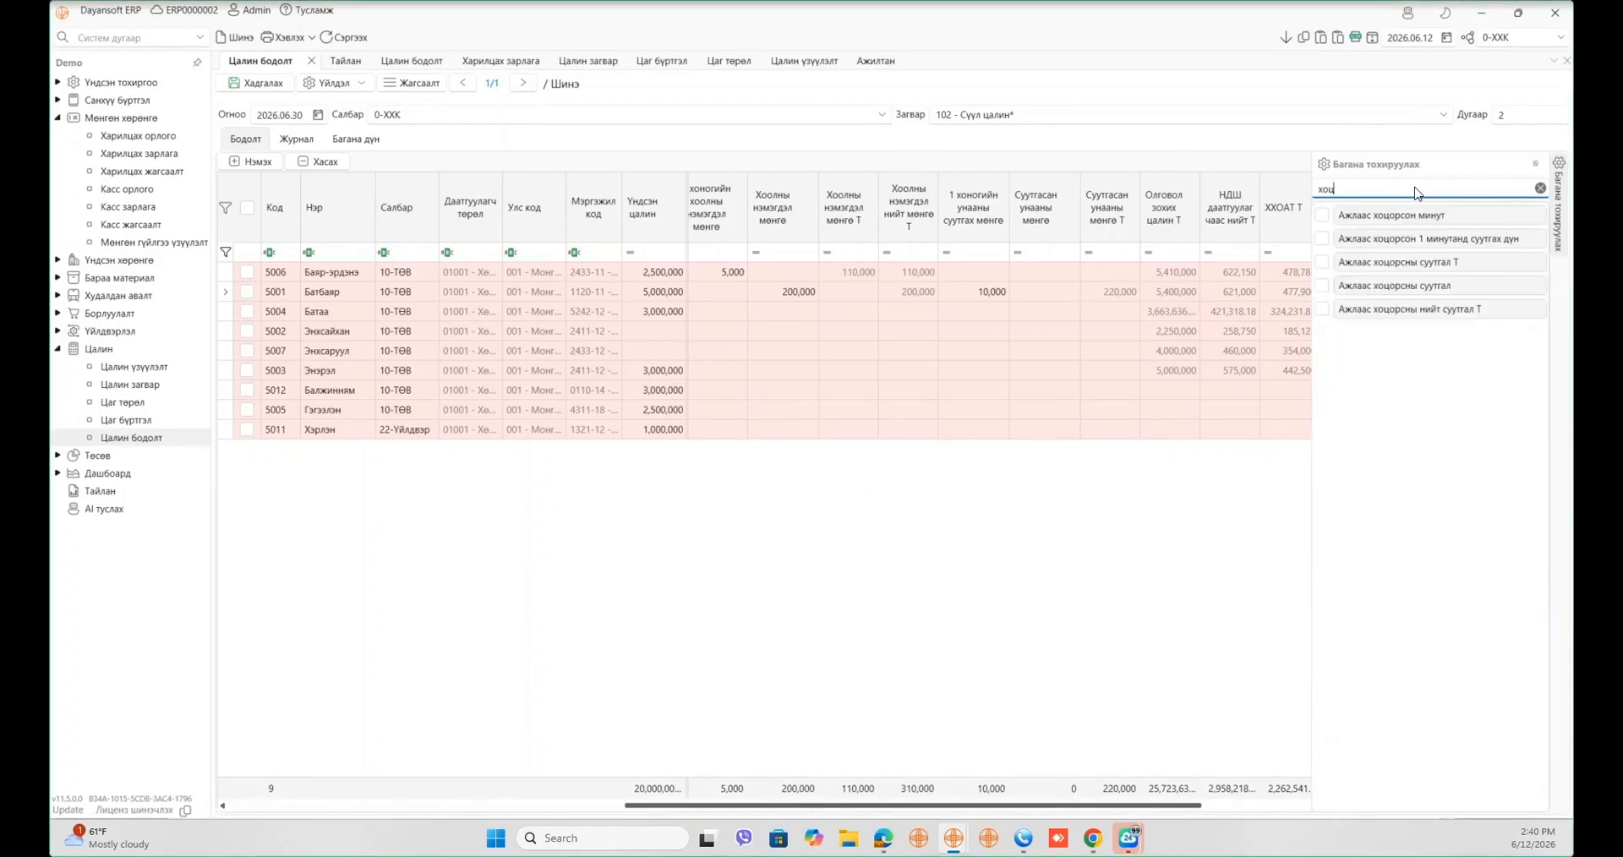
drag(1434, 241, 1144, 208)
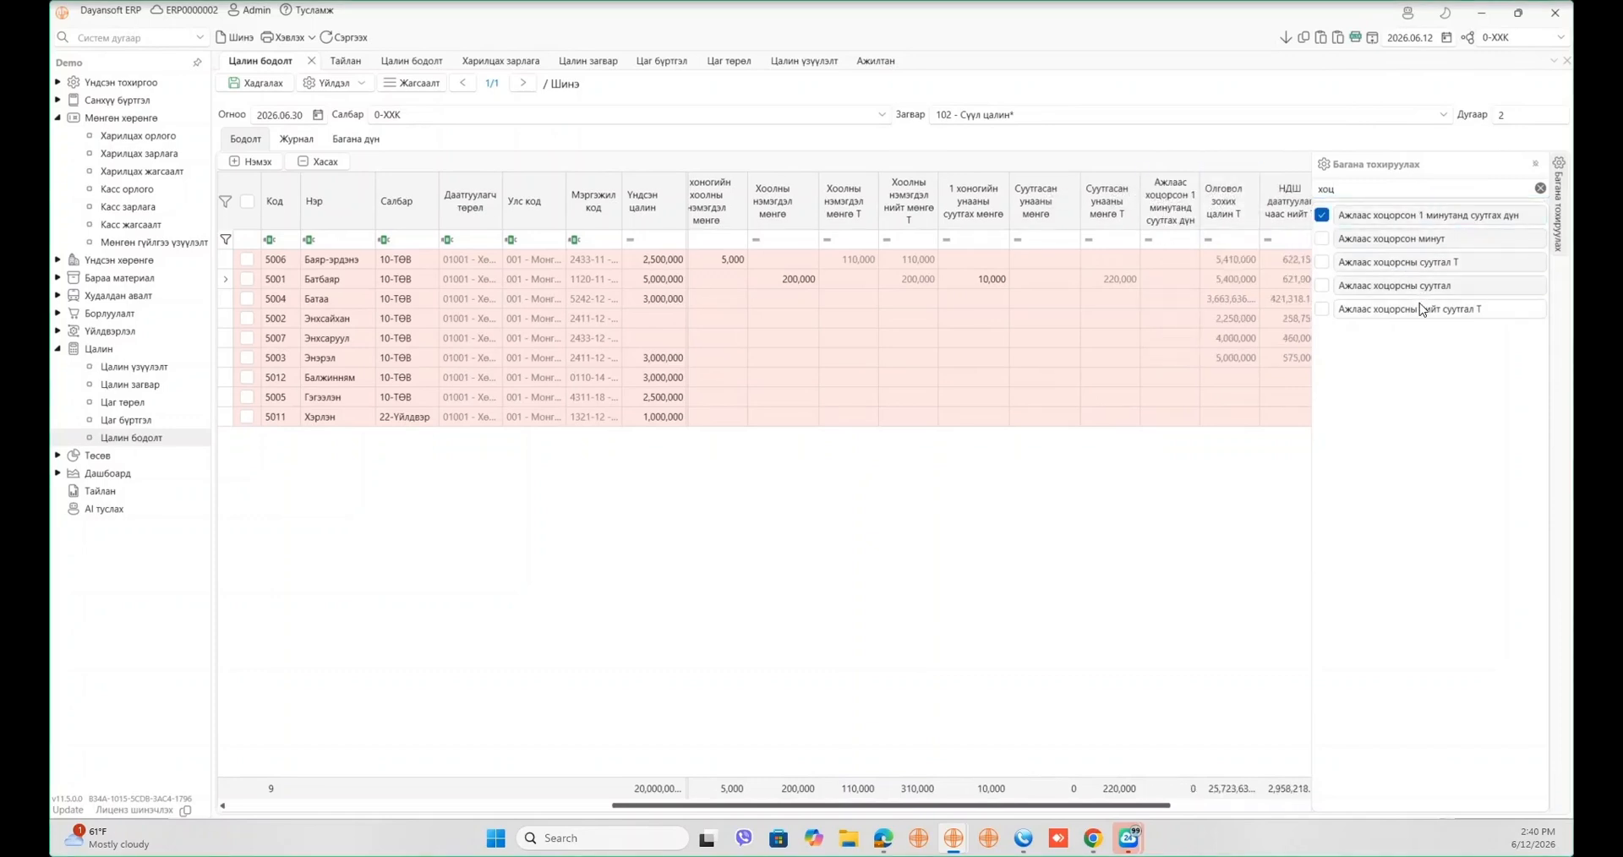
drag(1419, 306, 1219, 212)
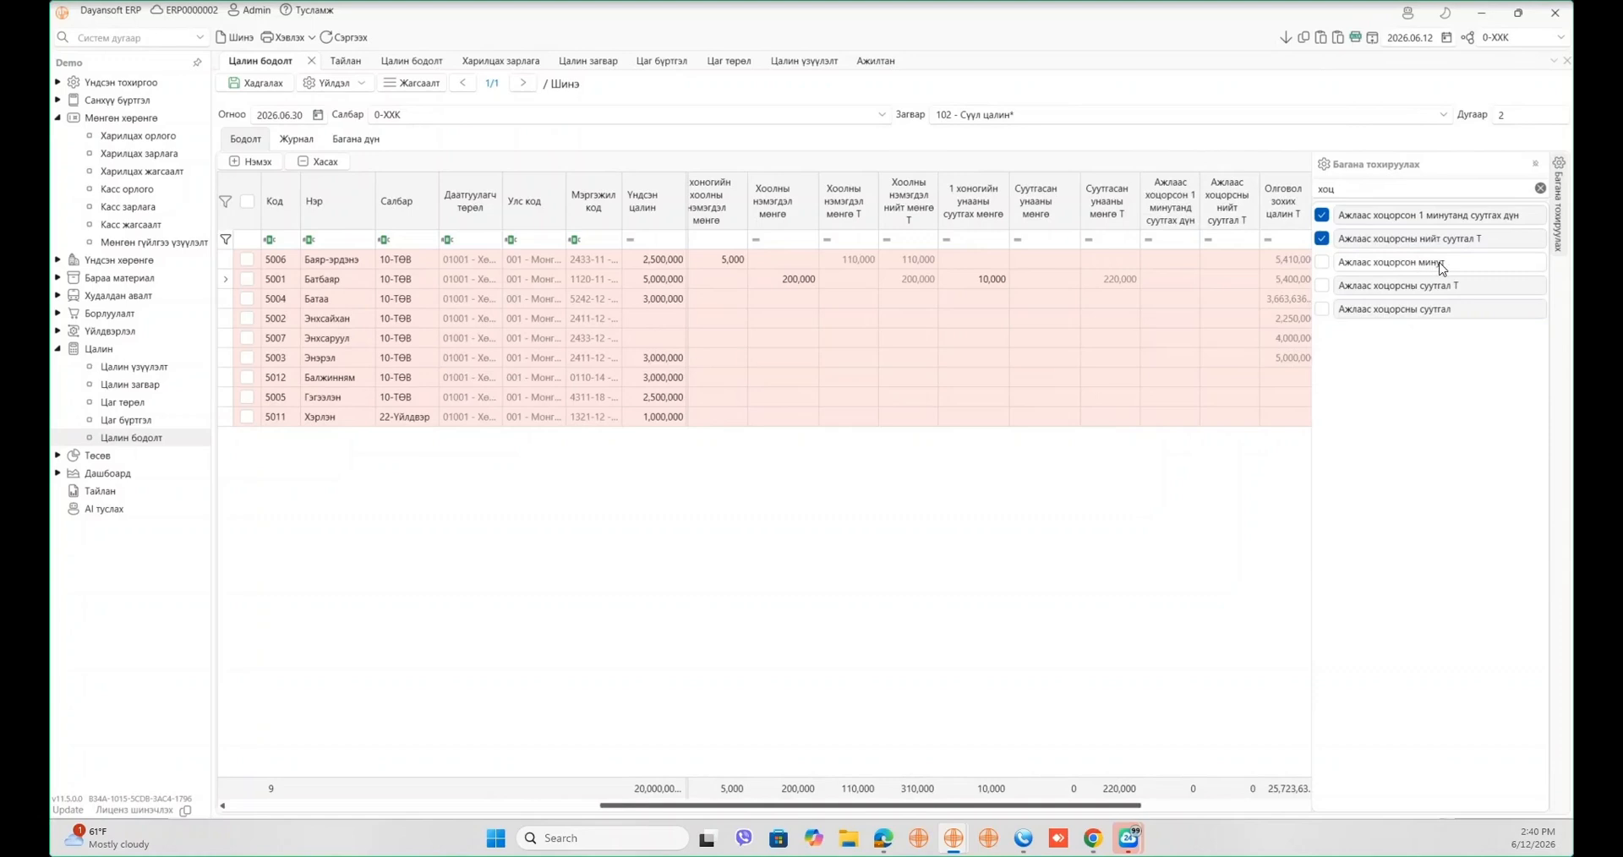
drag(1394, 262, 1201, 213)
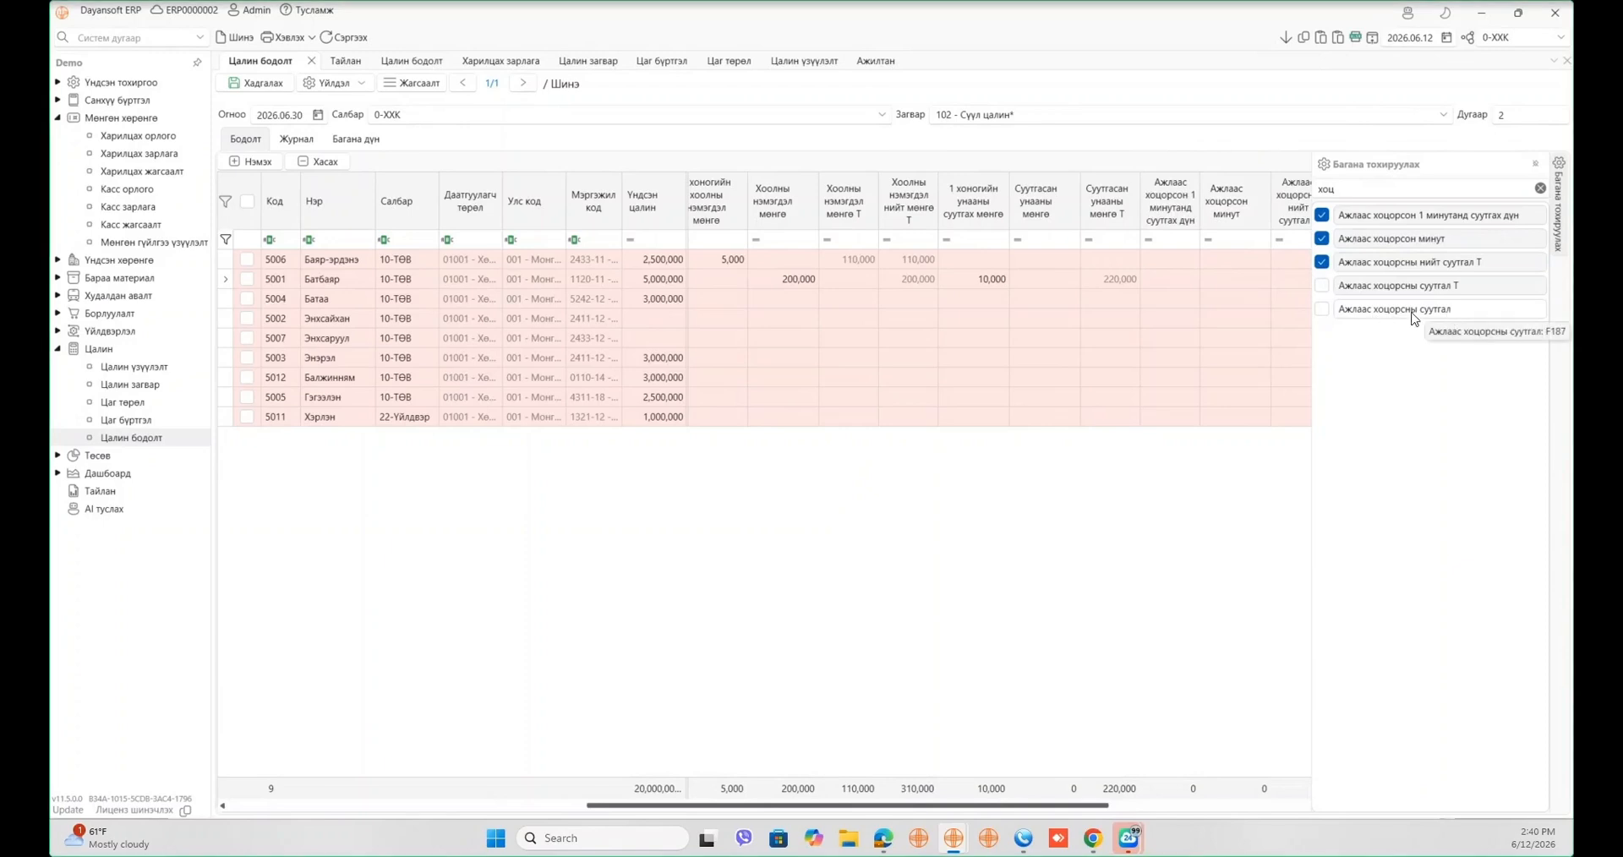
drag(1413, 314, 1278, 227)
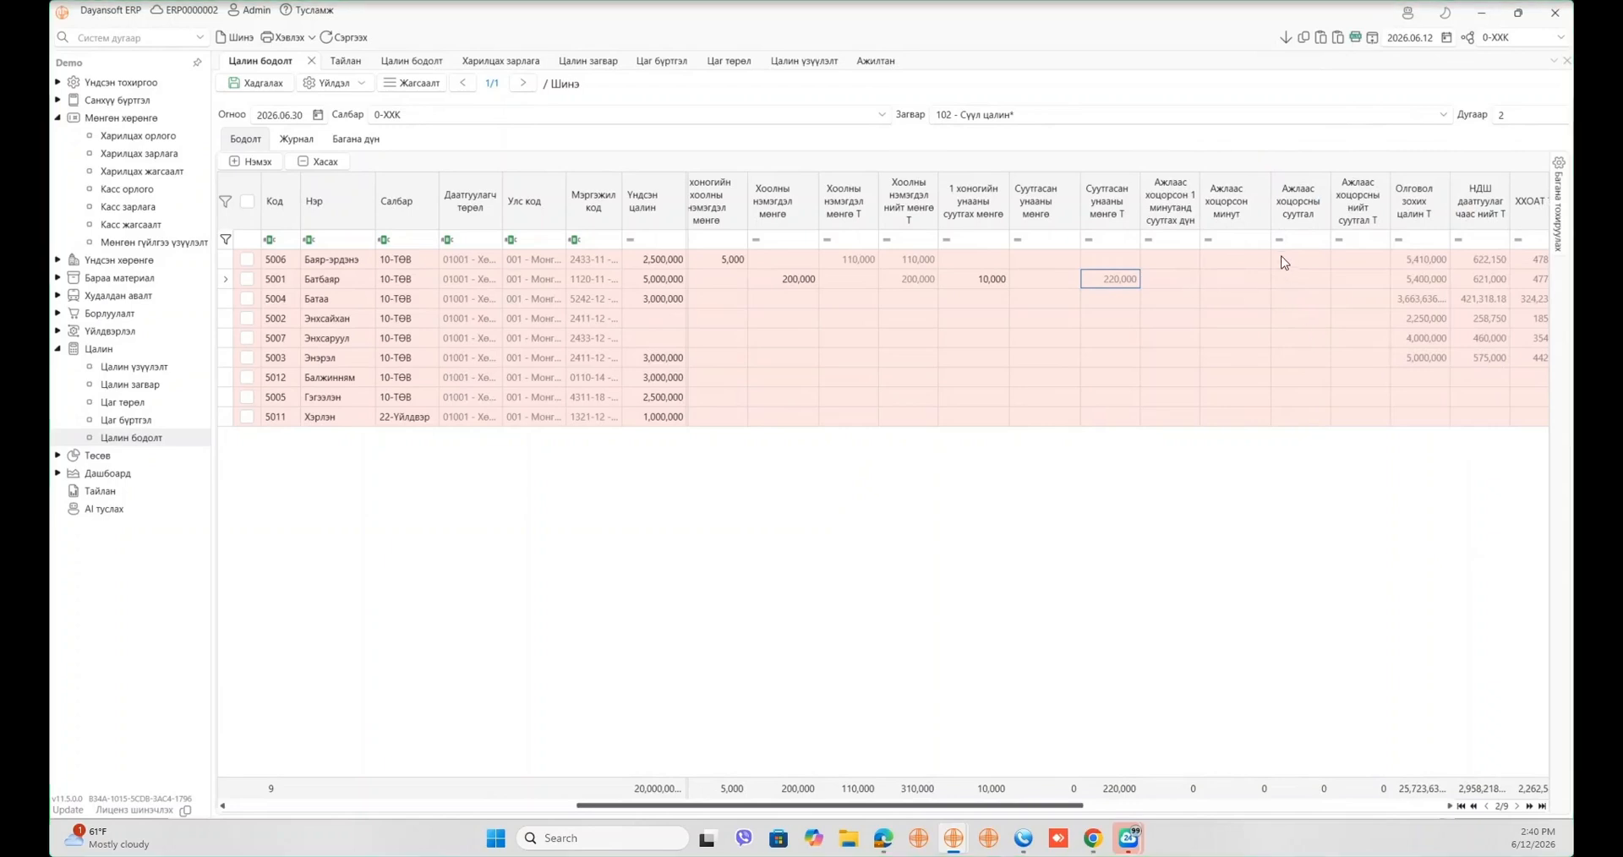
- Enter 200 per minute and 40 minutes late for employee 5006
click(1193, 258)
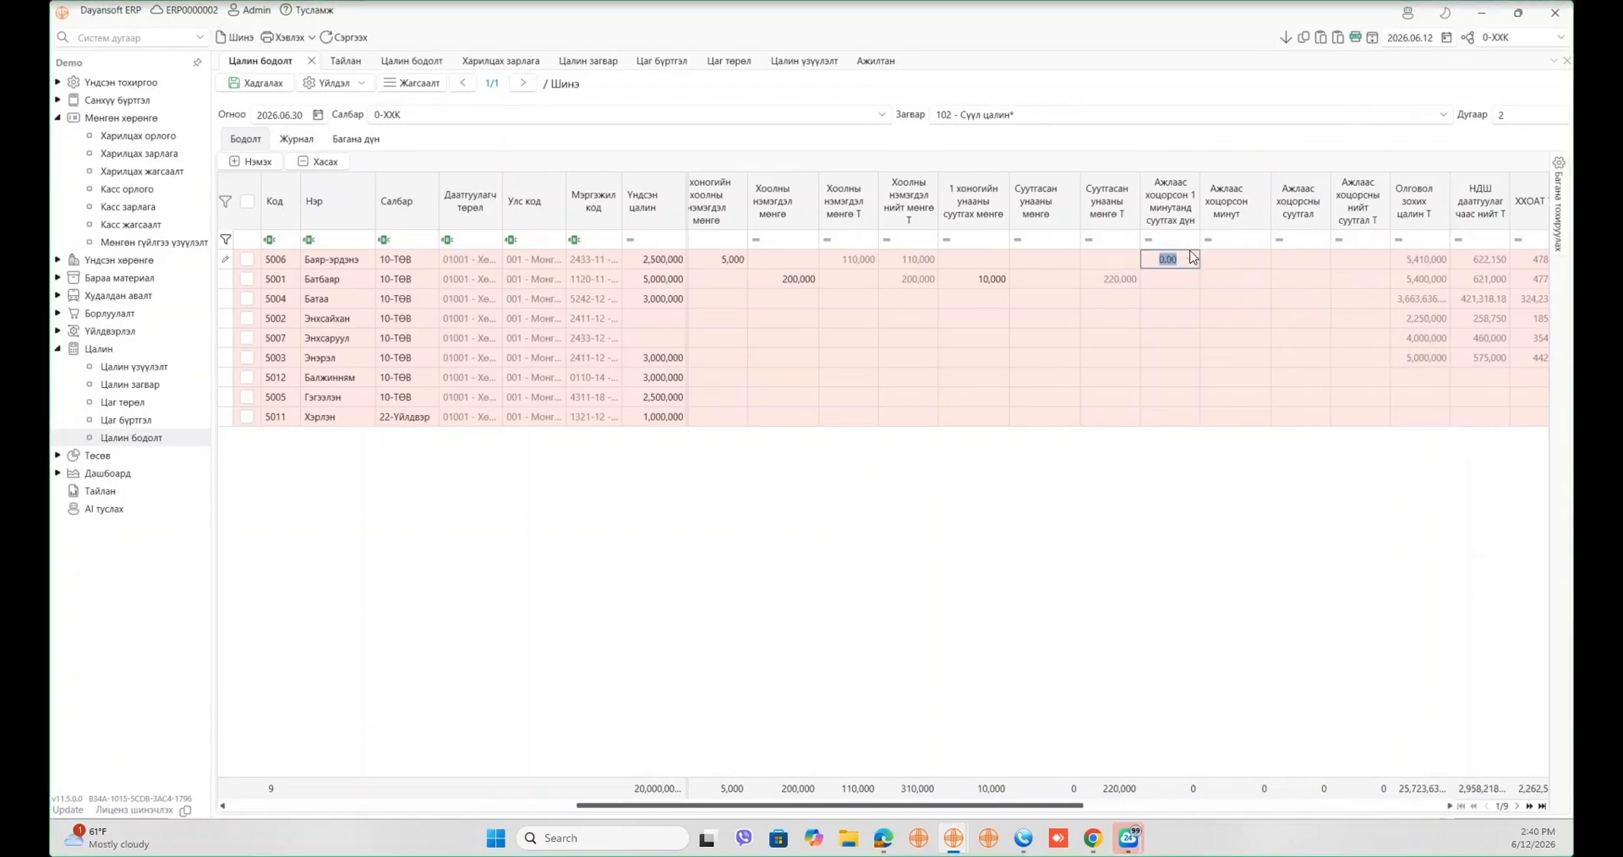
text(200)
click(1249, 259)
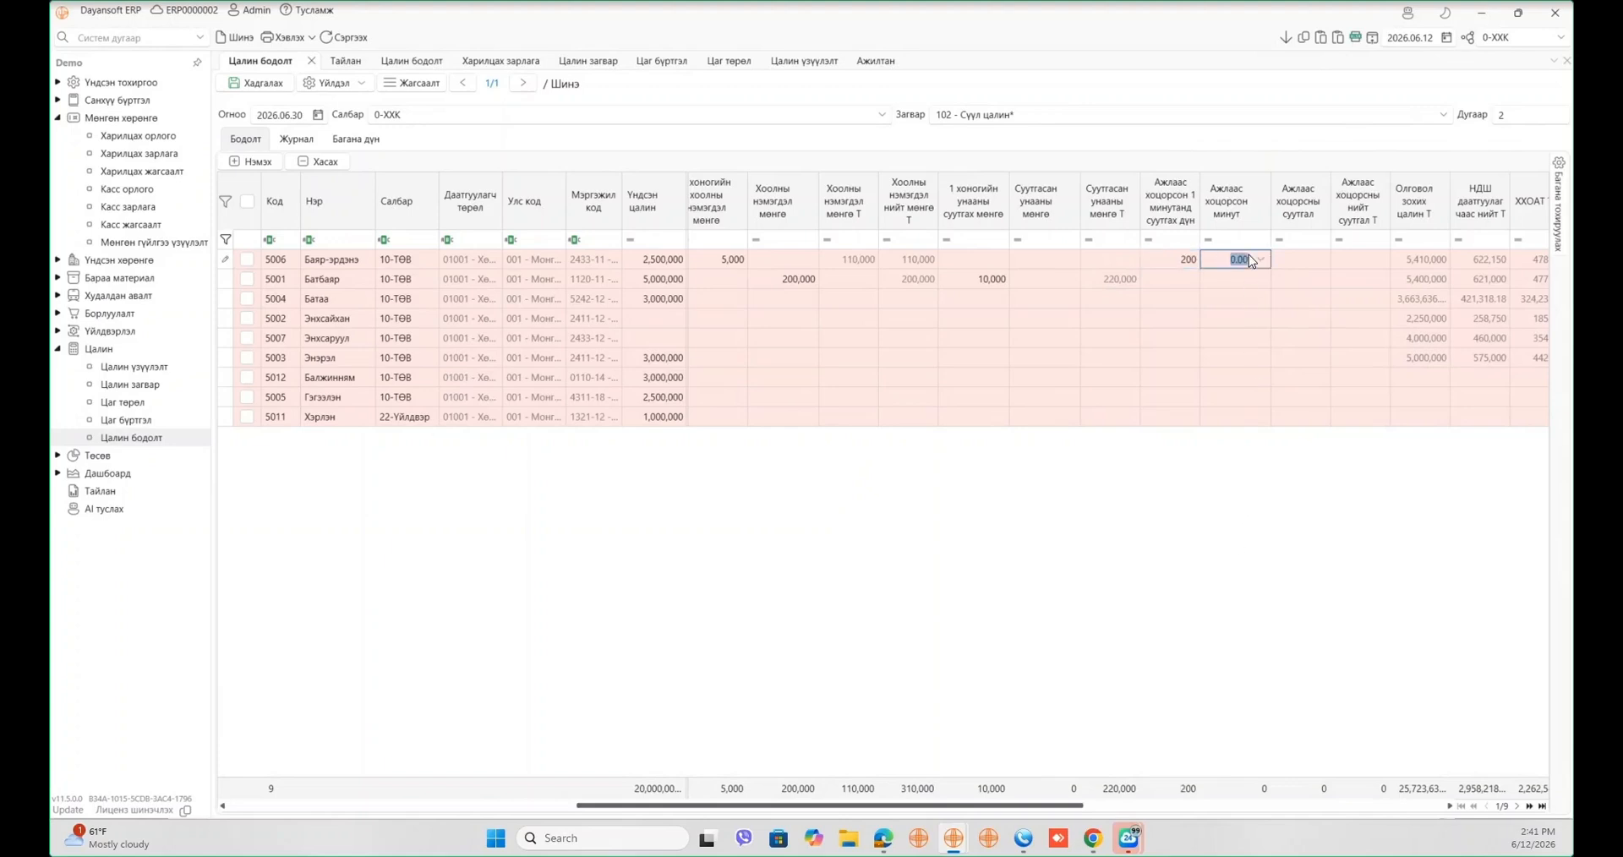
text(40)
key(Tab)
- Enter a 40,000 late-arrival deduction for employee 5001
click(1312, 279)
text(40000)
key(Tab)
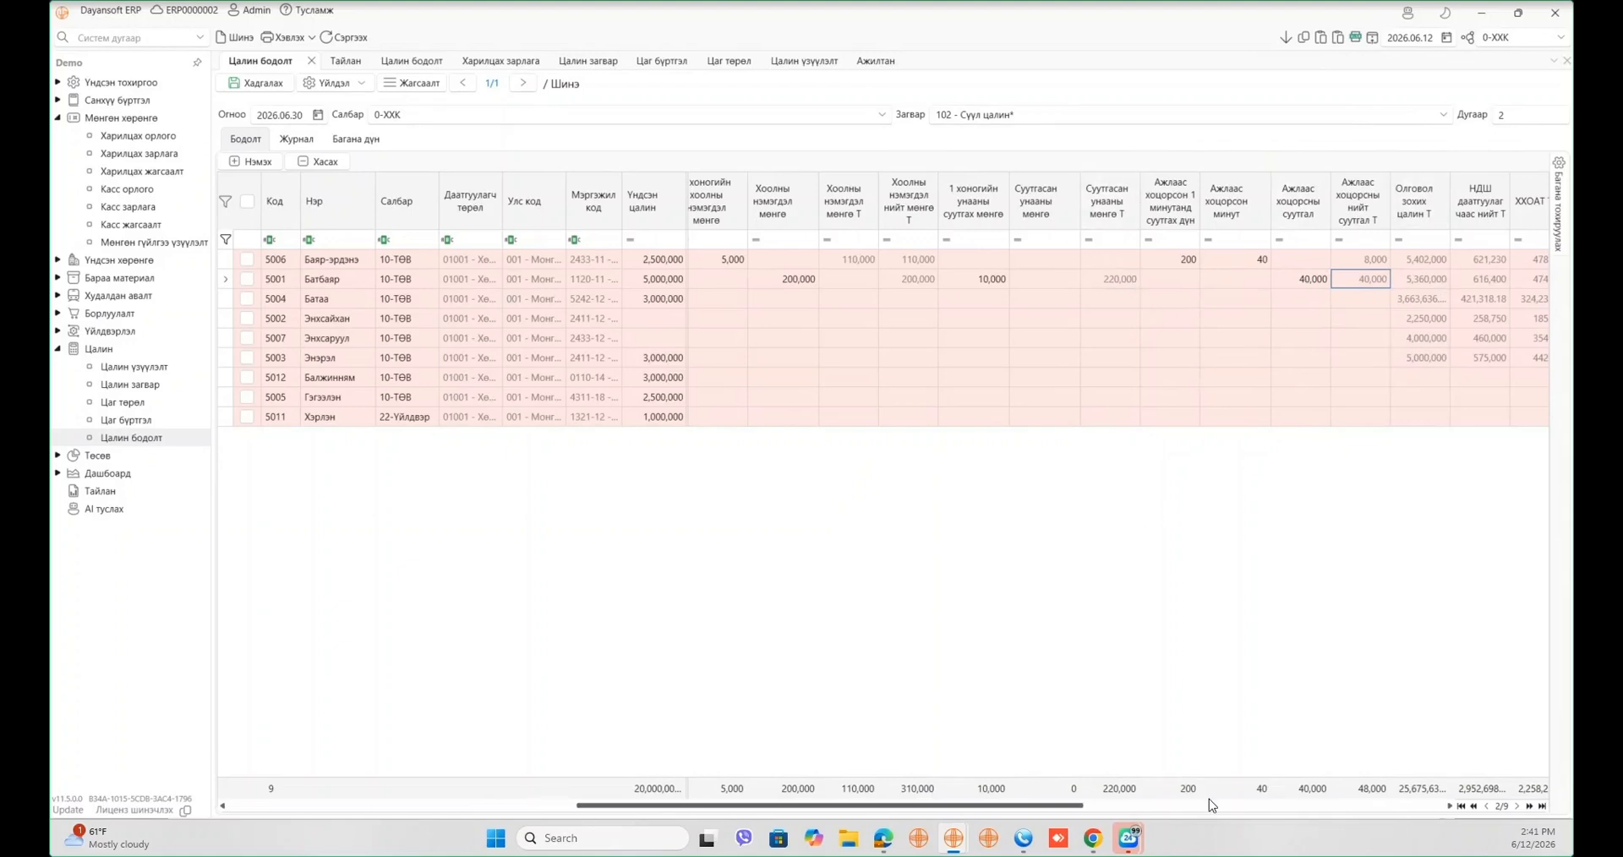
drag(1074, 804, 1237, 799)
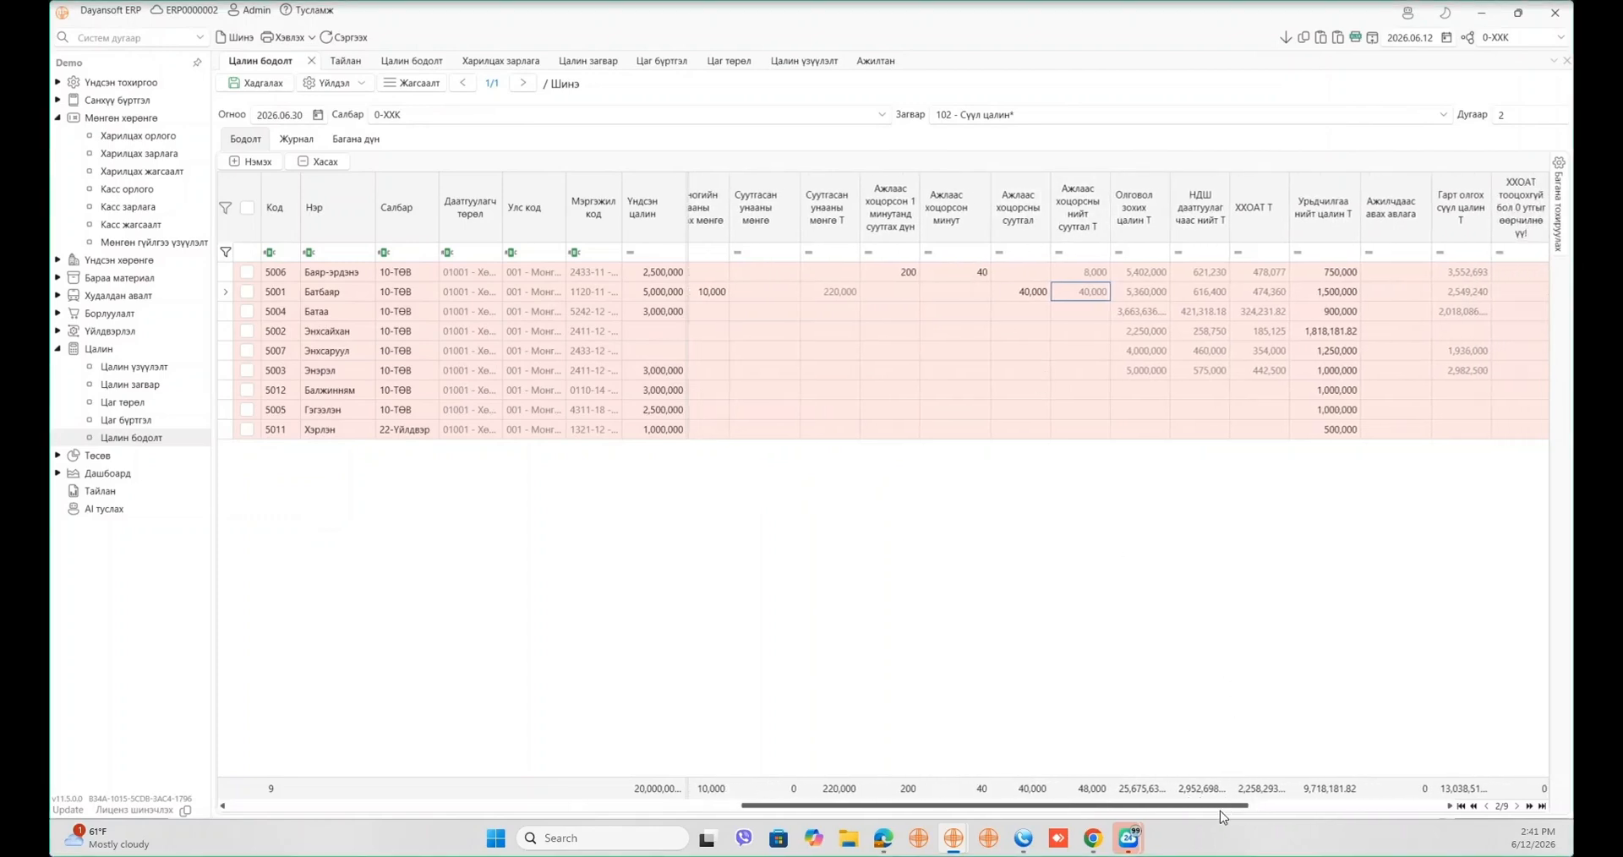
drag(1237, 810, 1249, 810)
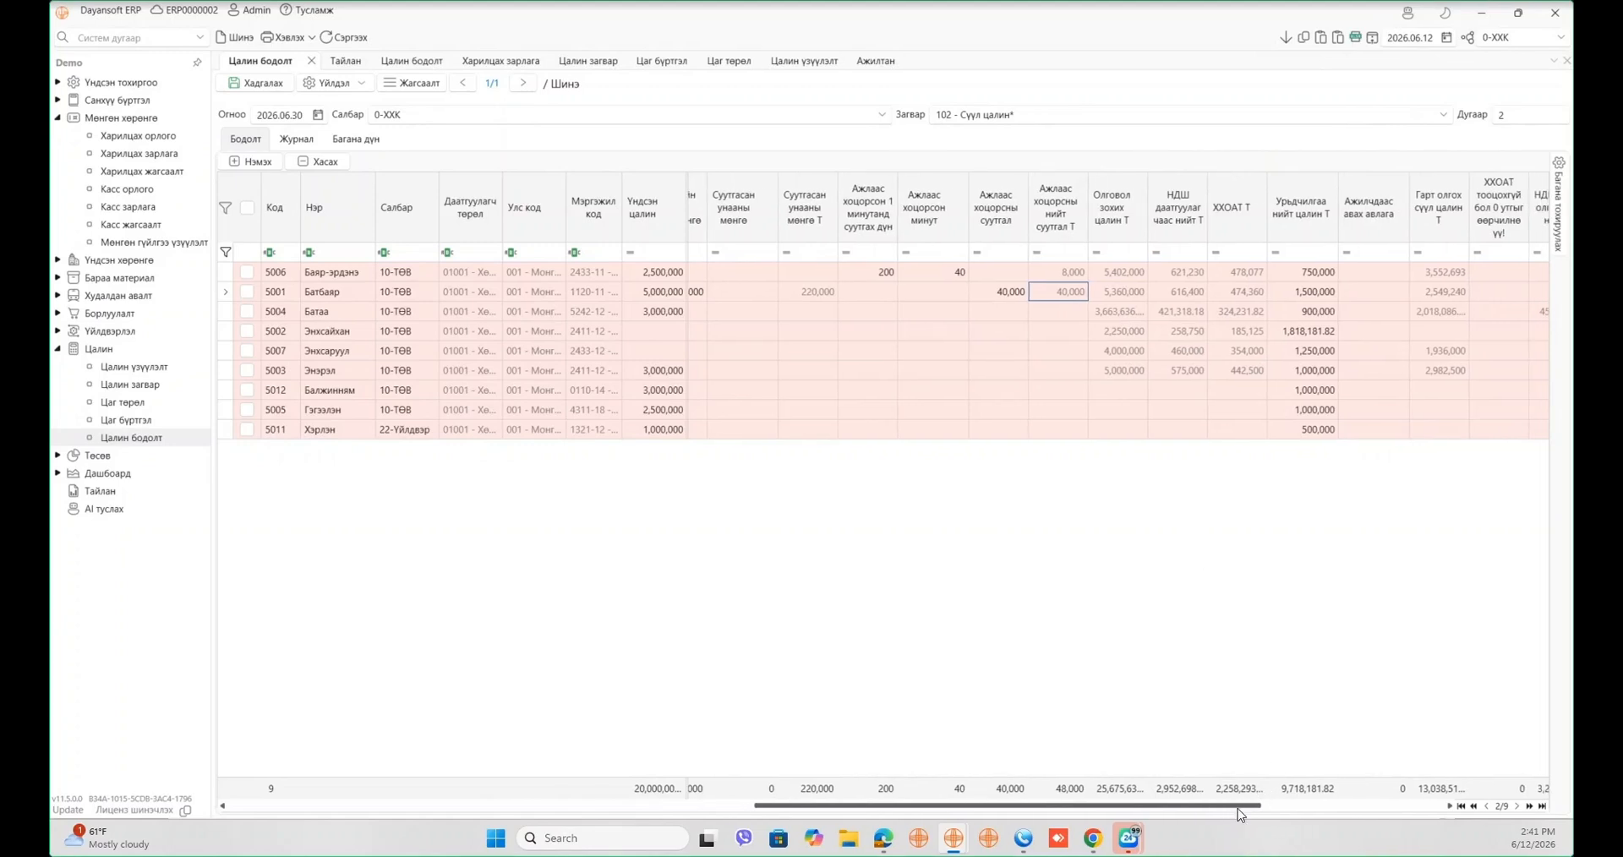
drag(1241, 808, 1267, 804)
- Search 'илүү' and add the overtime hours, pay, pay total, total and calculation-basis columns
click(1559, 203)
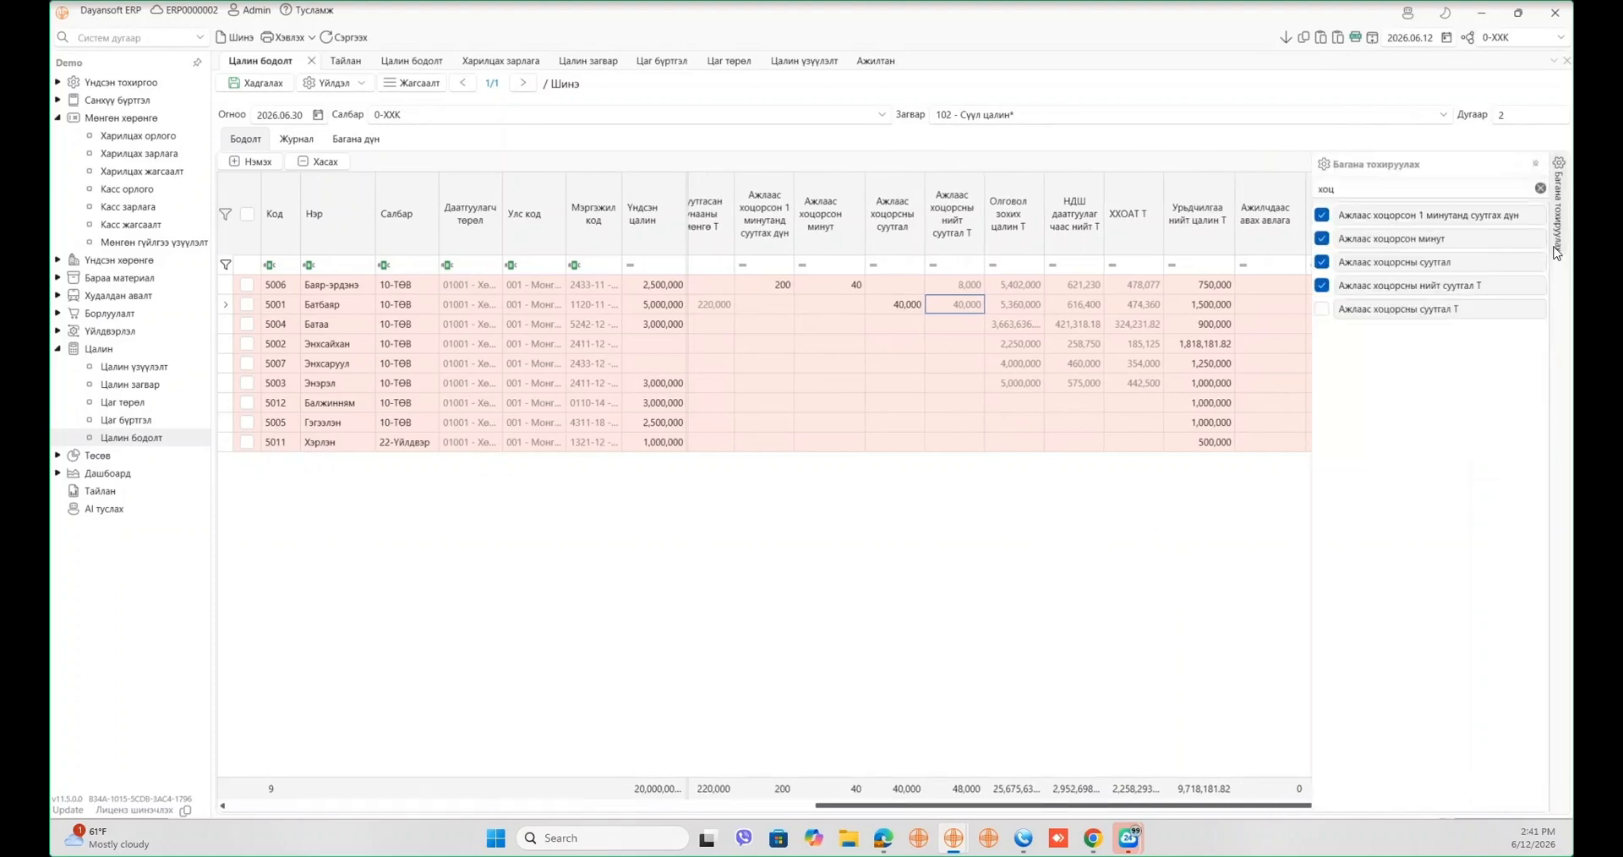
click(1475, 189)
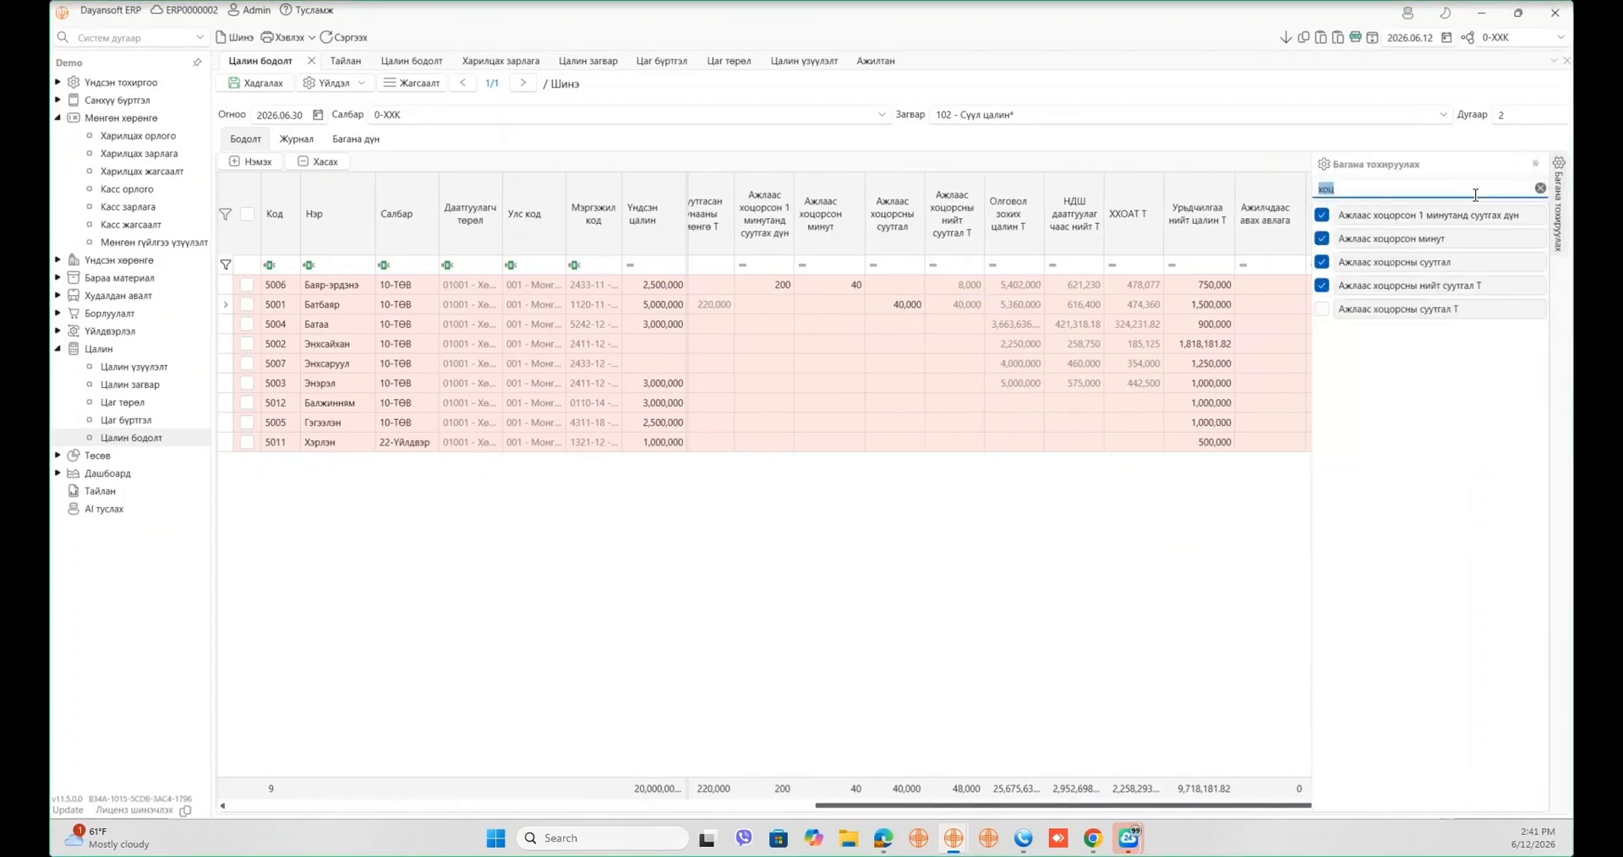
text(илүү)
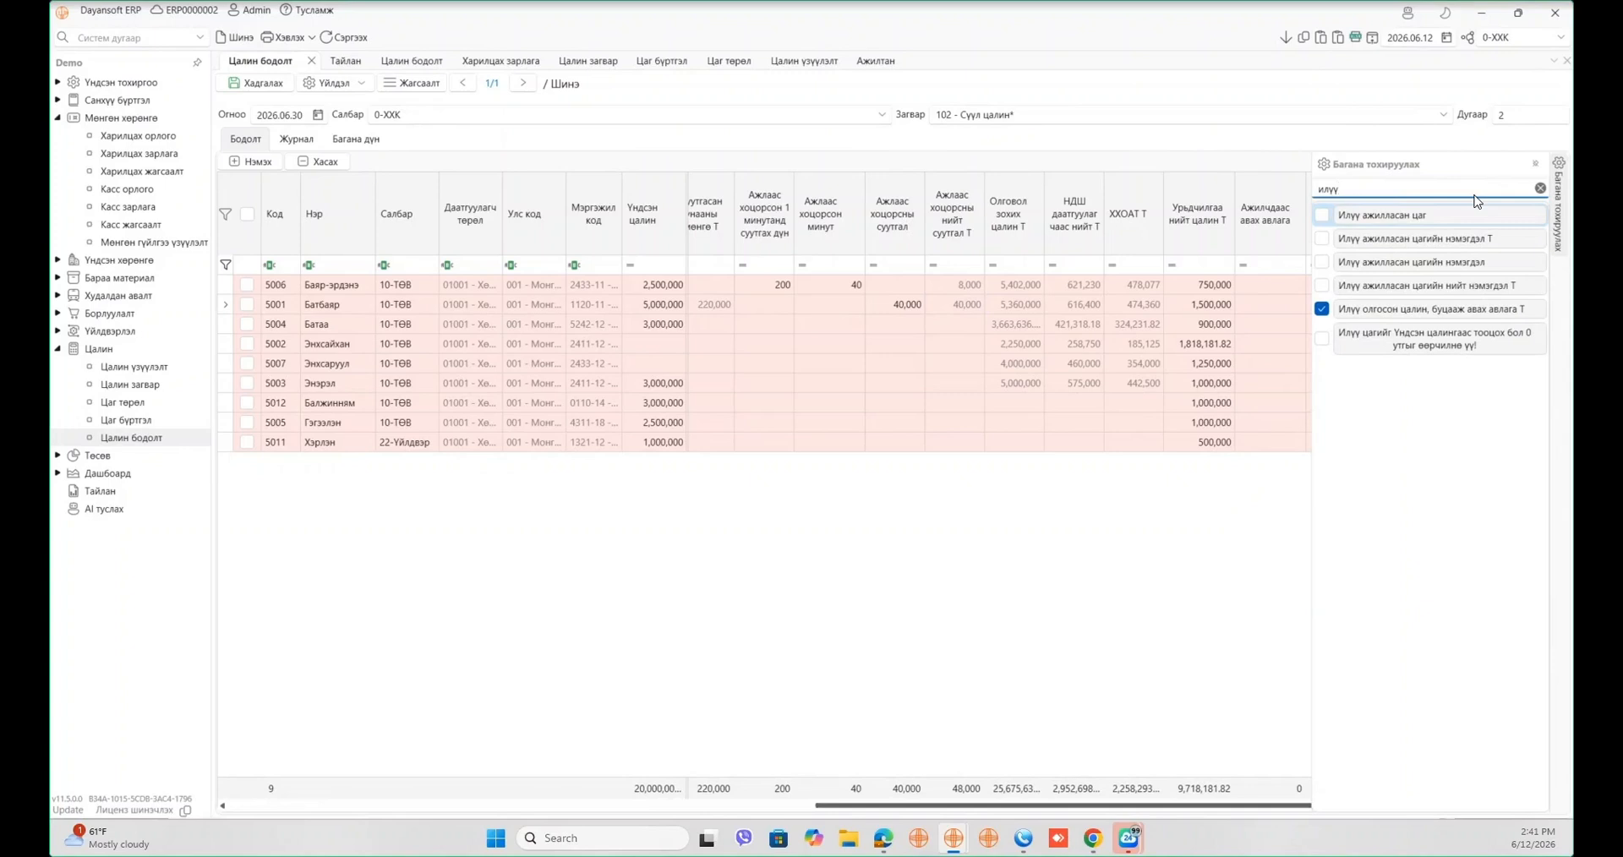
drag(1423, 217, 1011, 190)
click(1322, 238)
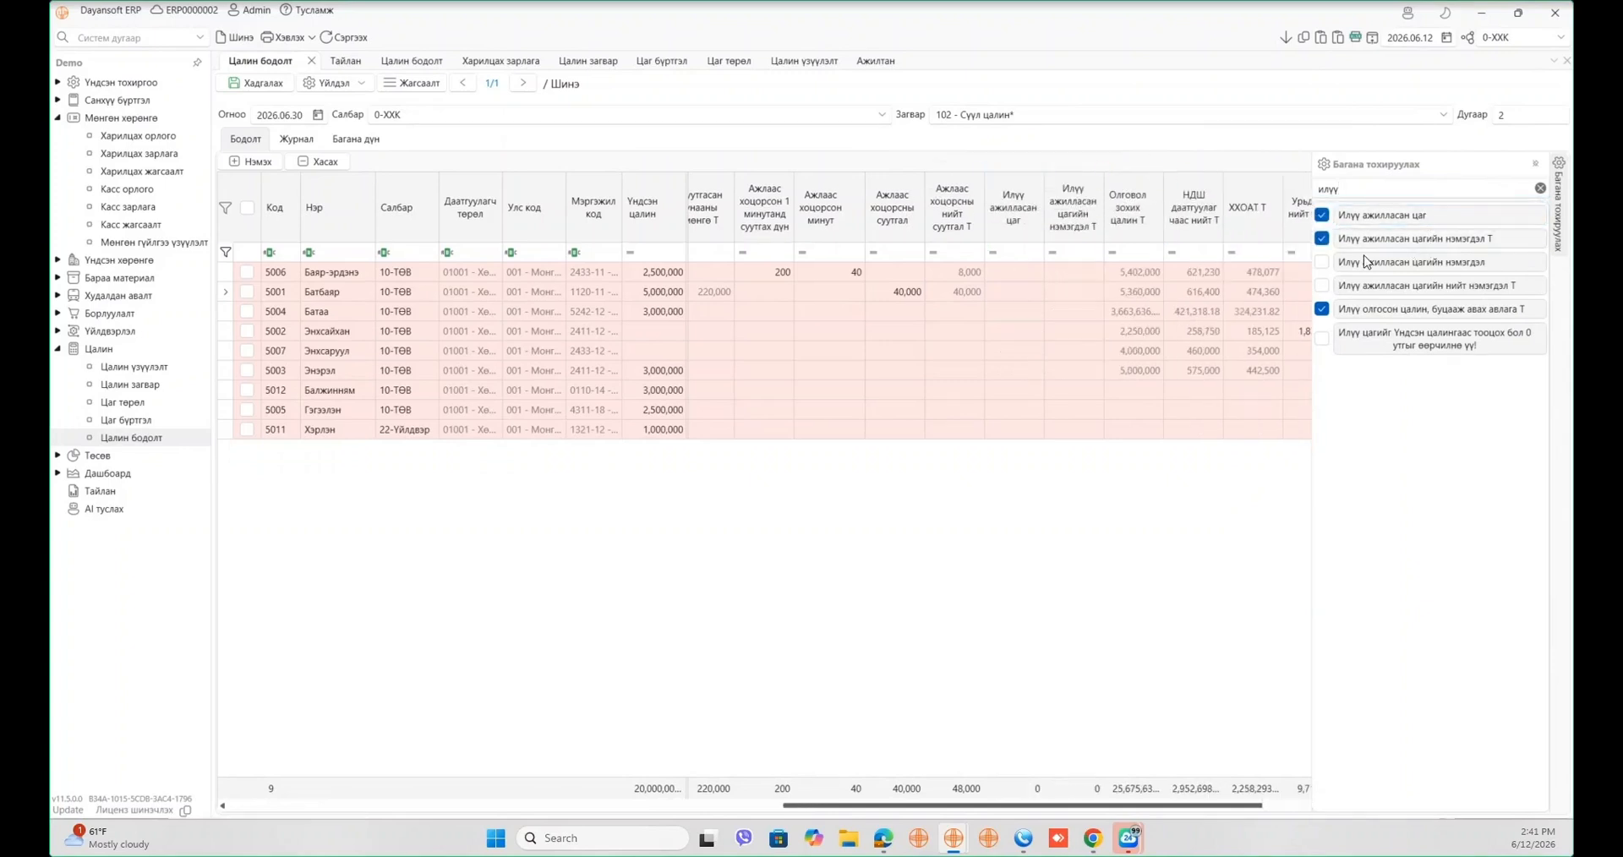
drag(1366, 261, 1112, 210)
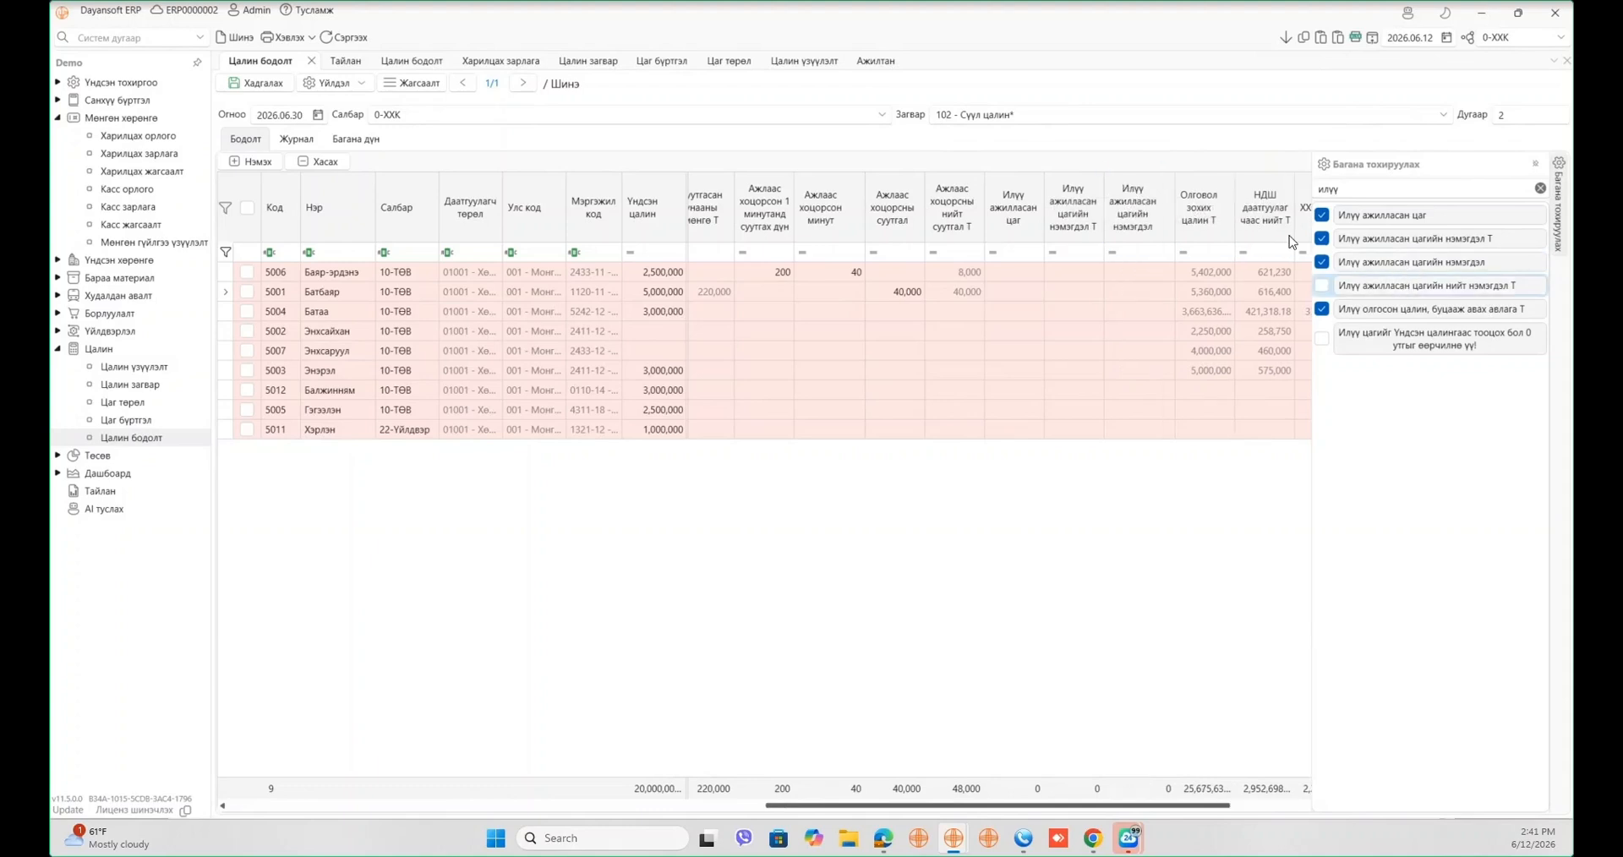
click(1322, 285)
drag(1424, 342, 1014, 213)
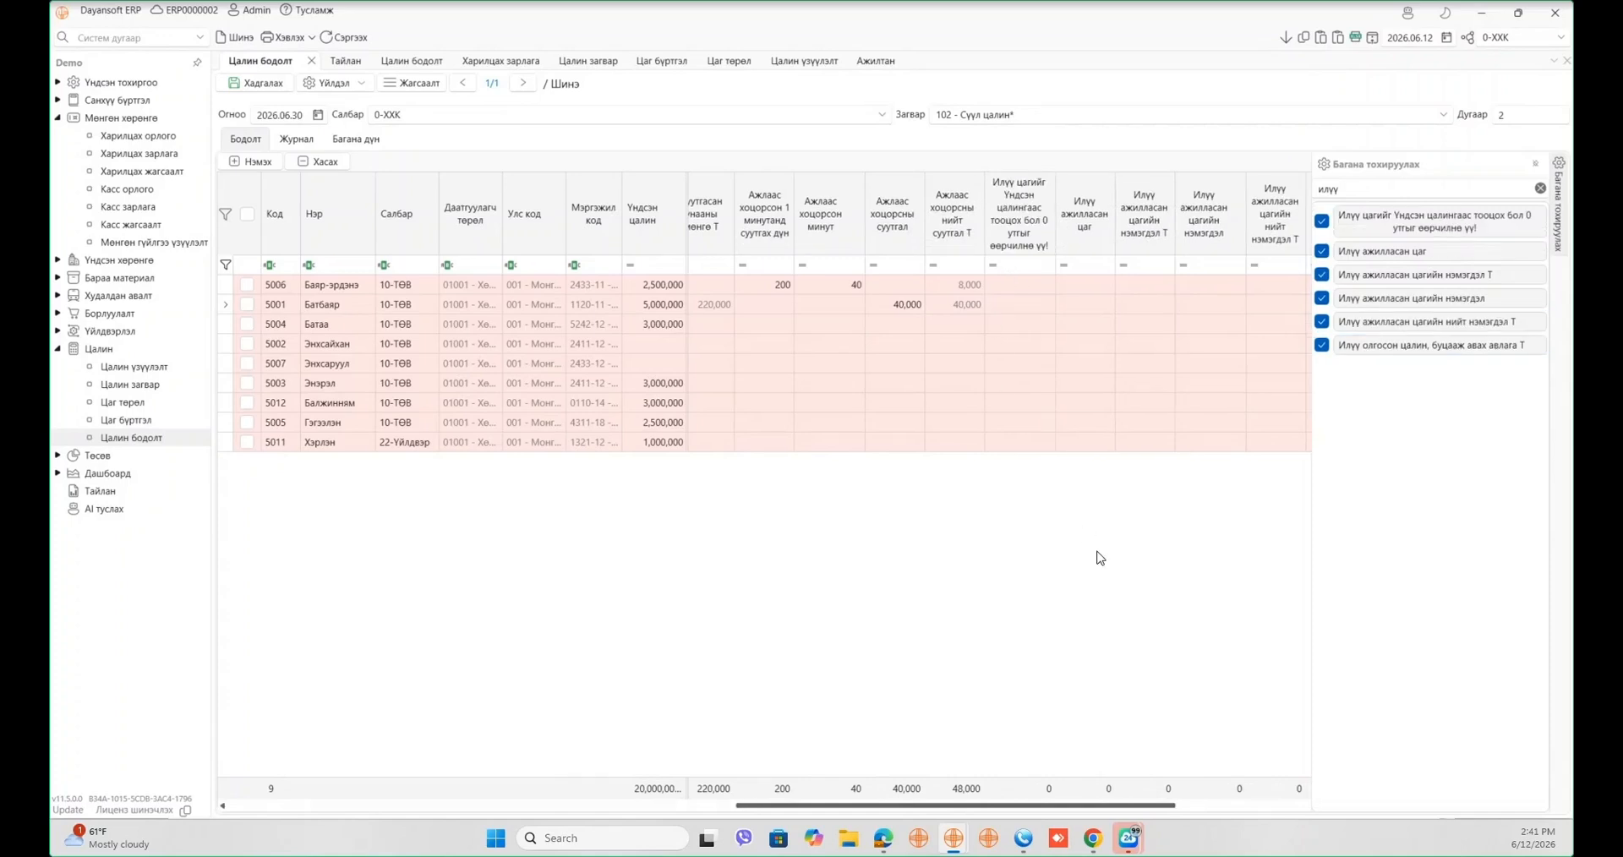
click(1097, 558)
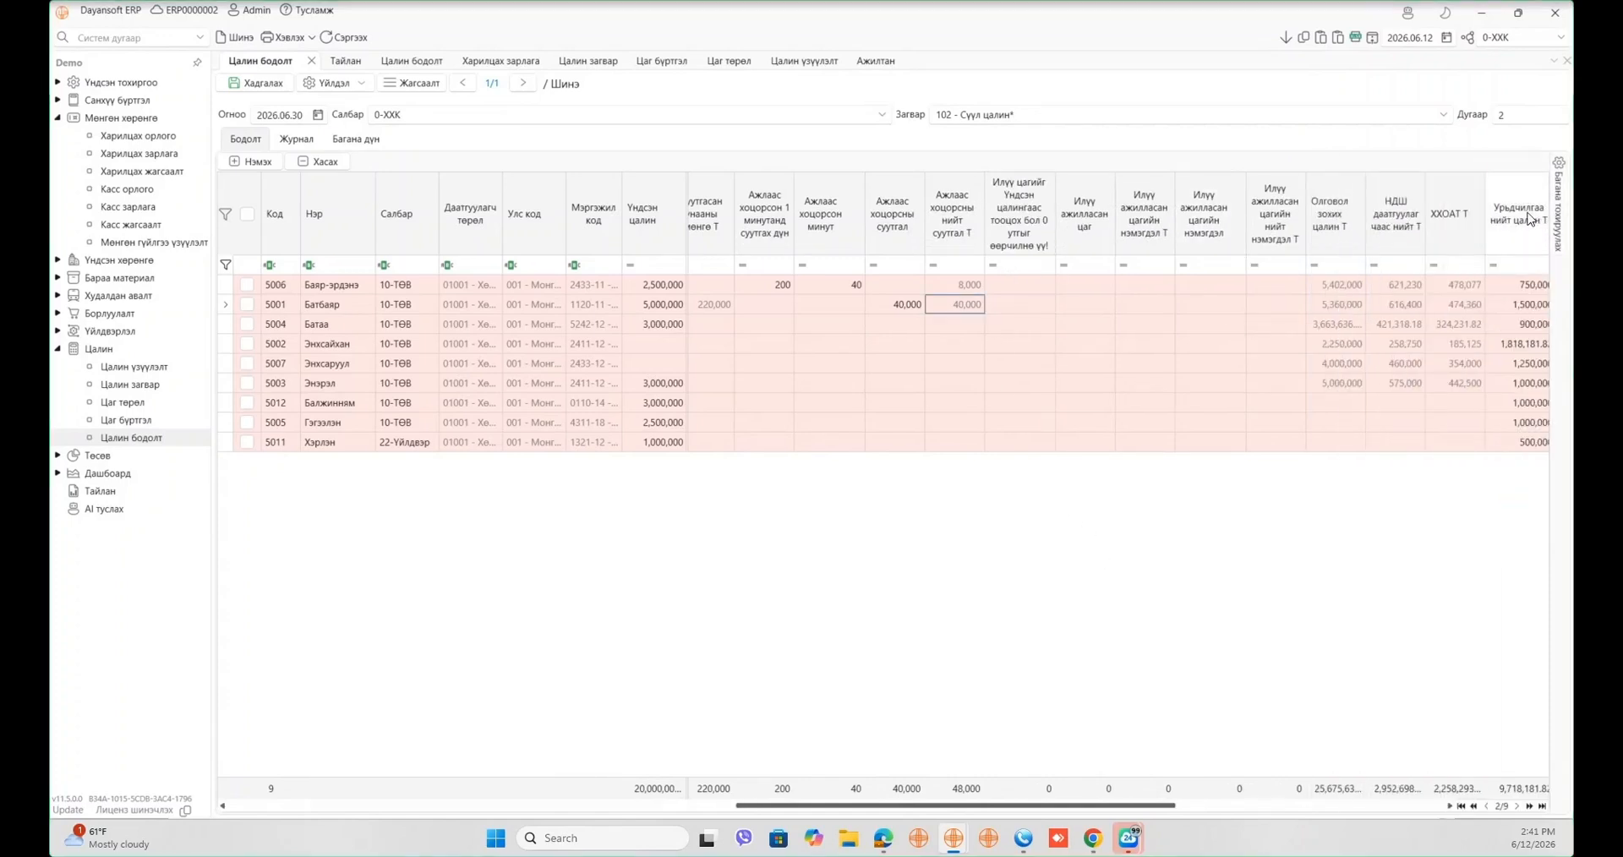
- Search 'сүүл' and add the Сүүлийн 3 сарын дундаж 1 өдрийн цалин column to the grid
click(1558, 207)
click(1420, 190)
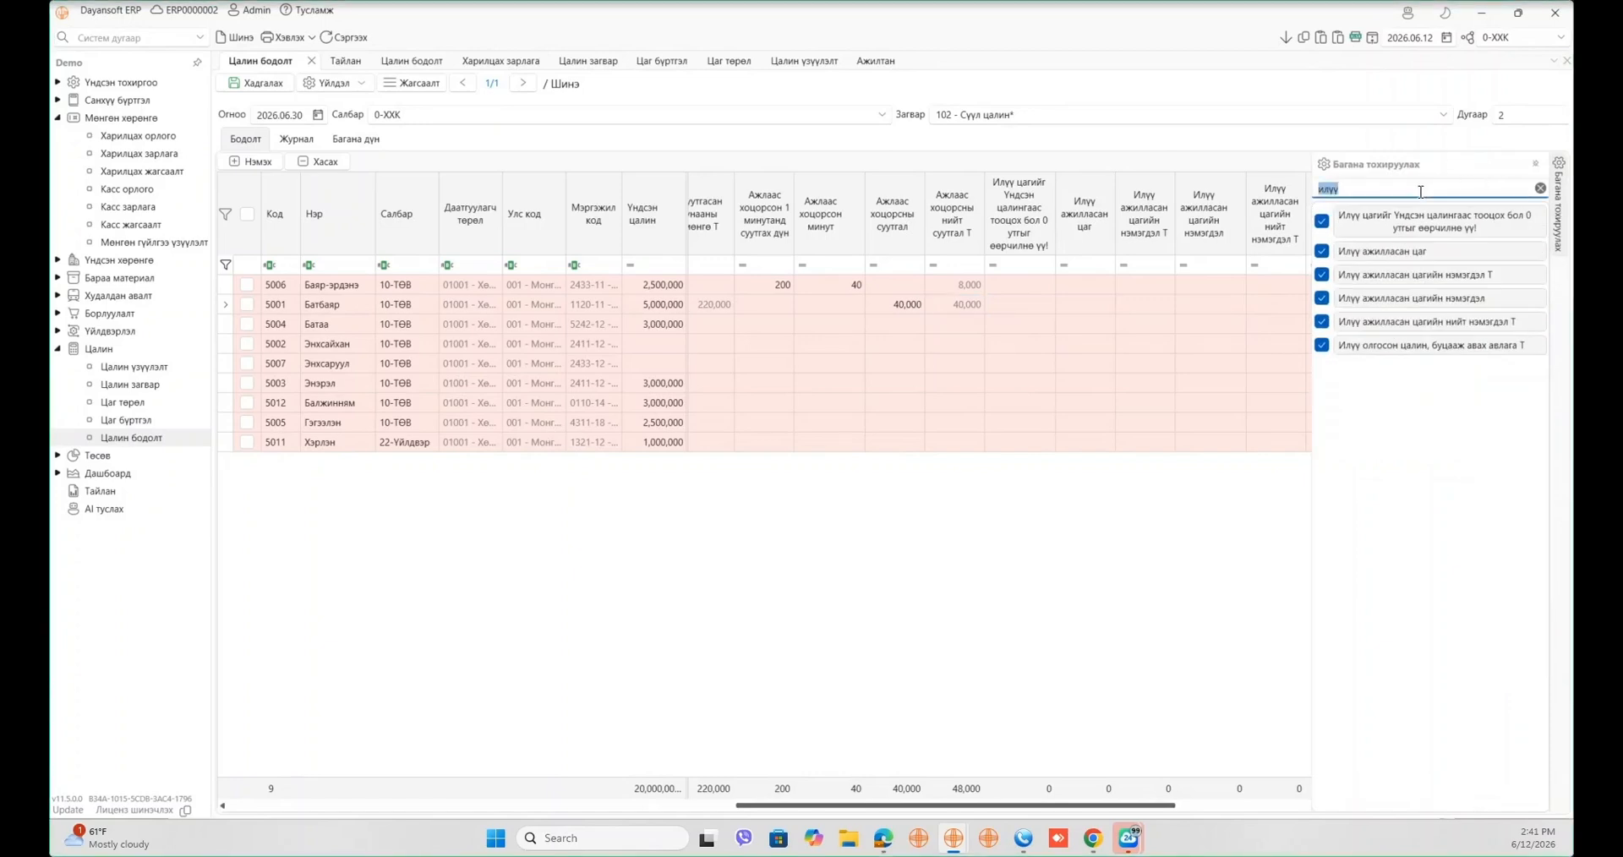
text(сүүл)
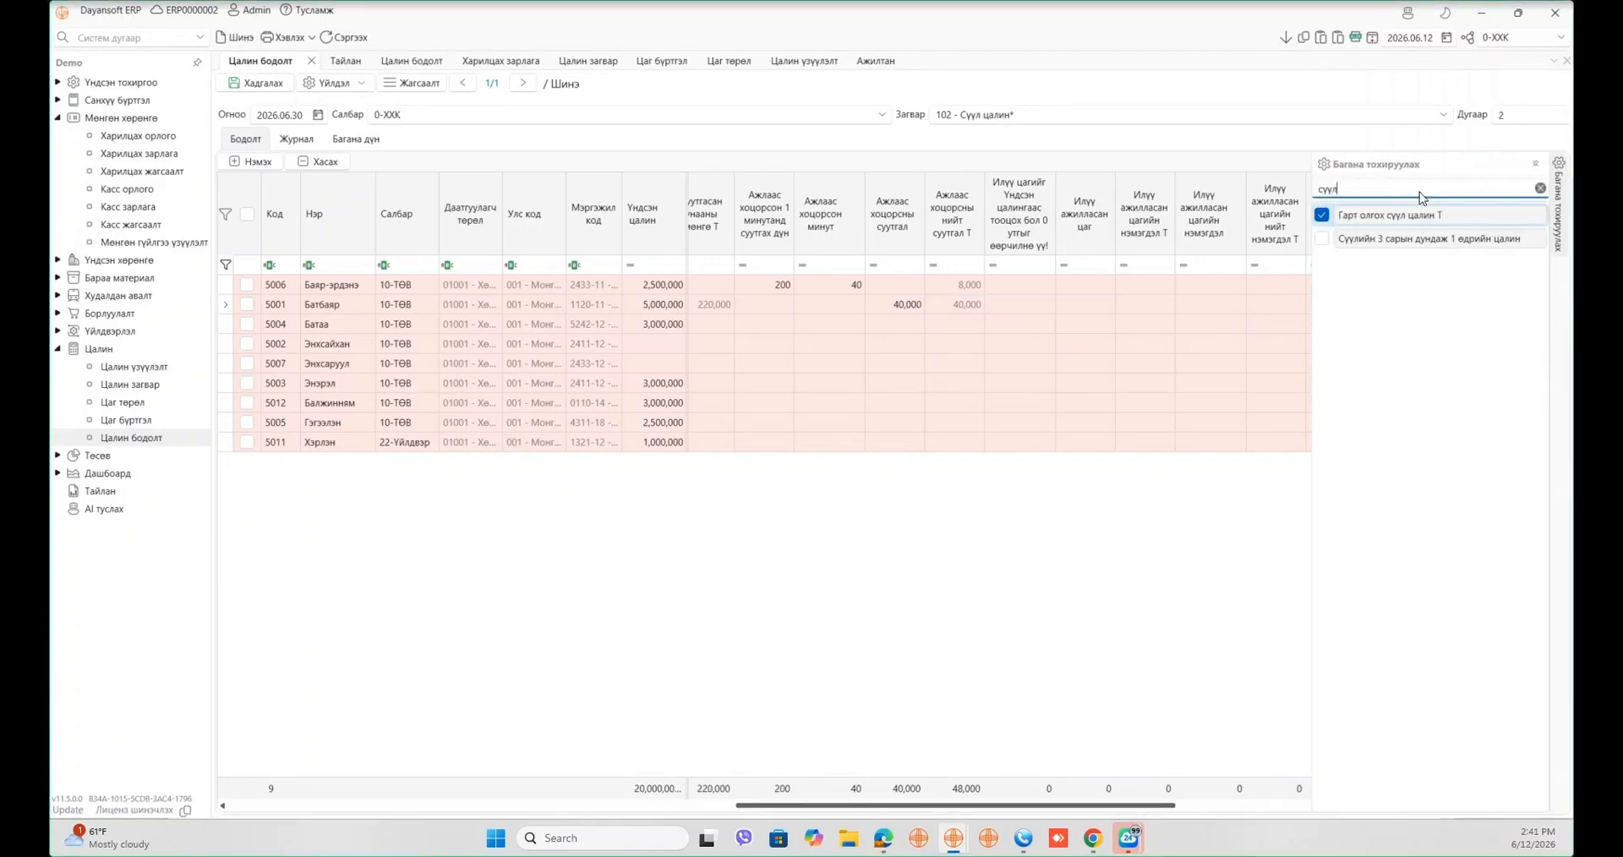
drag(1455, 240, 1019, 227)
- Give employee 5006 an 80,000 average daily wage and 3 overtime hours, yielding 45,000 overtime pay
click(1033, 303)
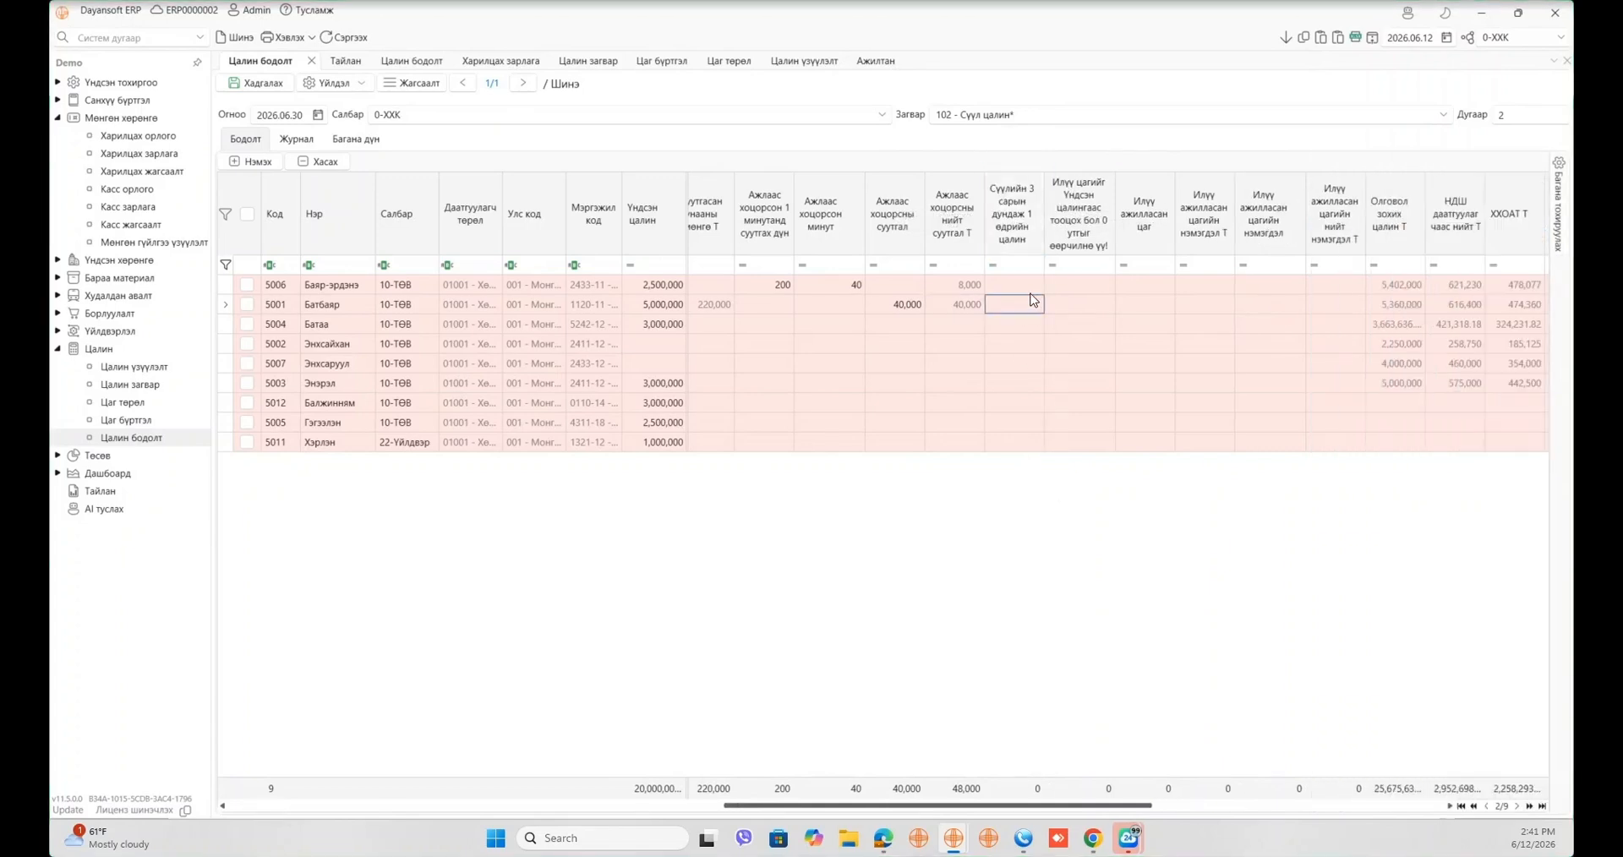
click(1023, 287)
click(1021, 325)
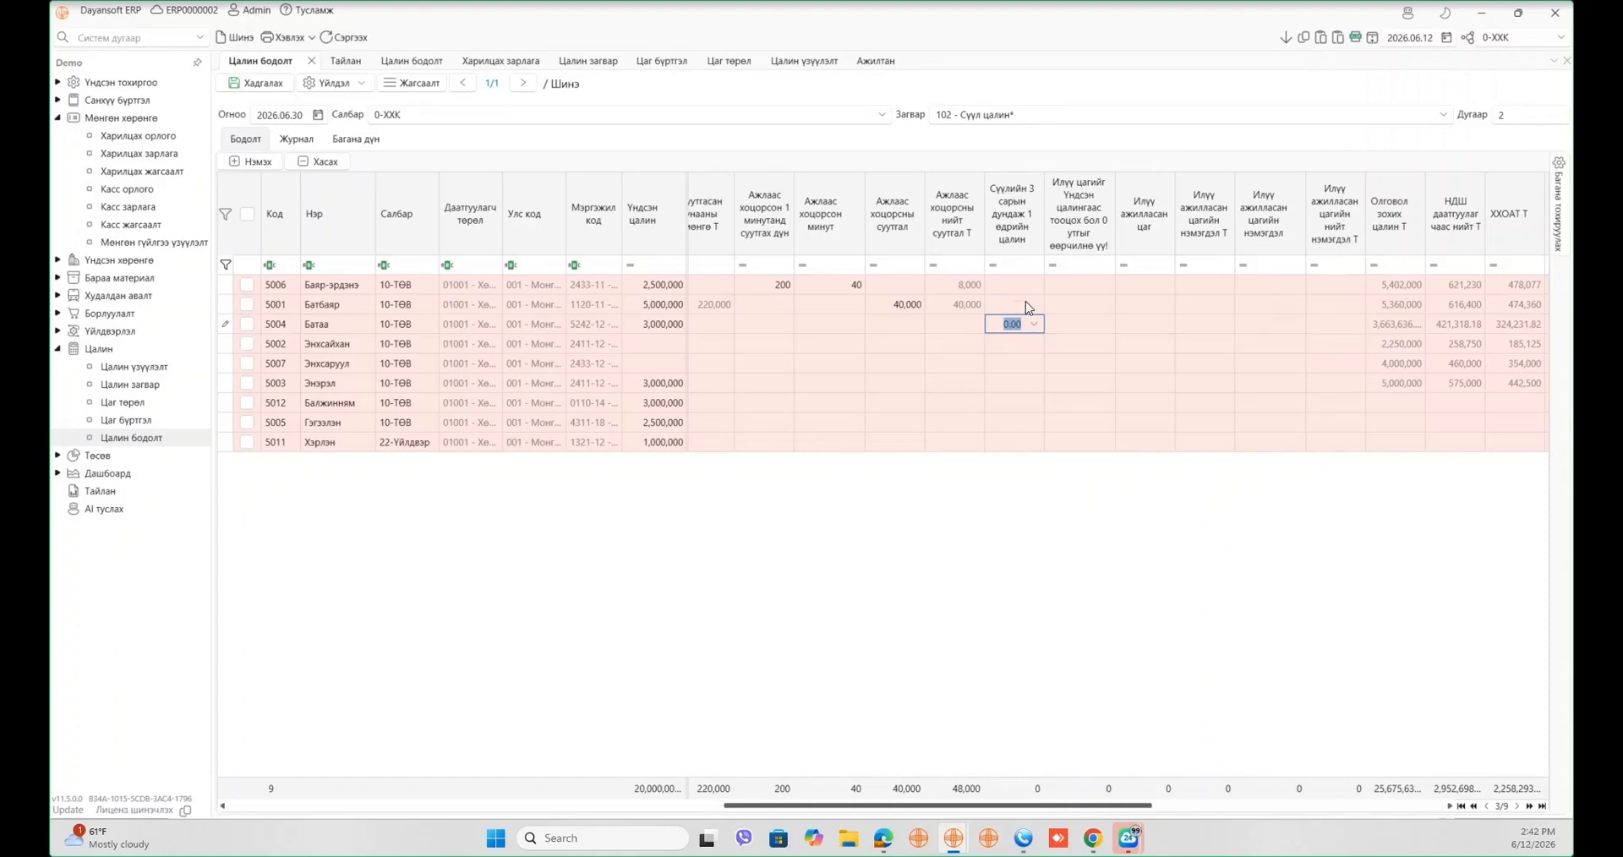
click(1034, 292)
text(30000)
key(Tab)
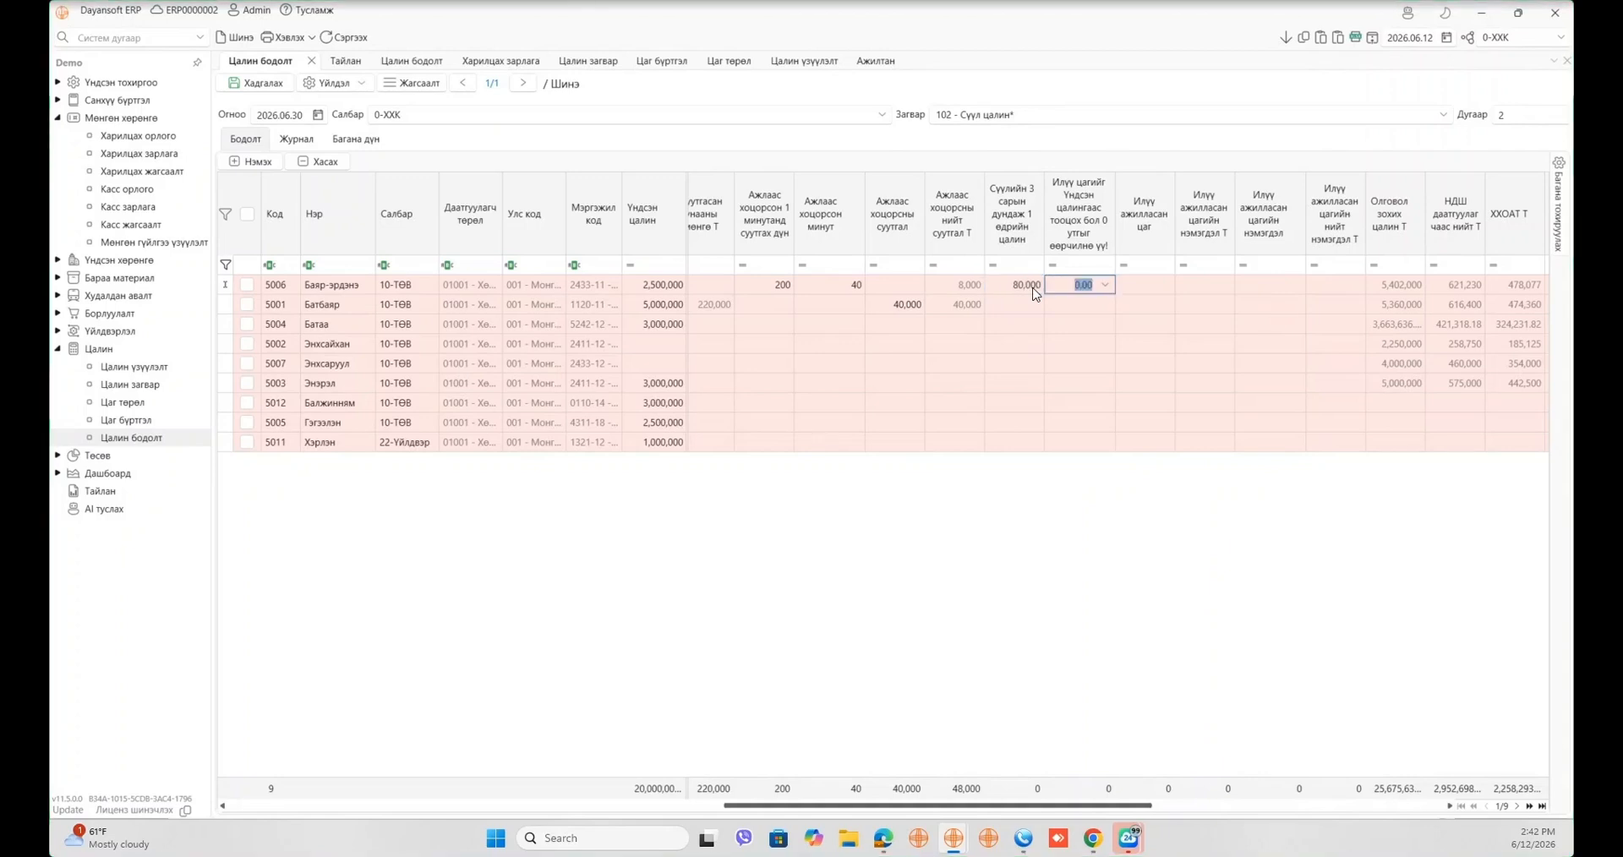
key(Tab)
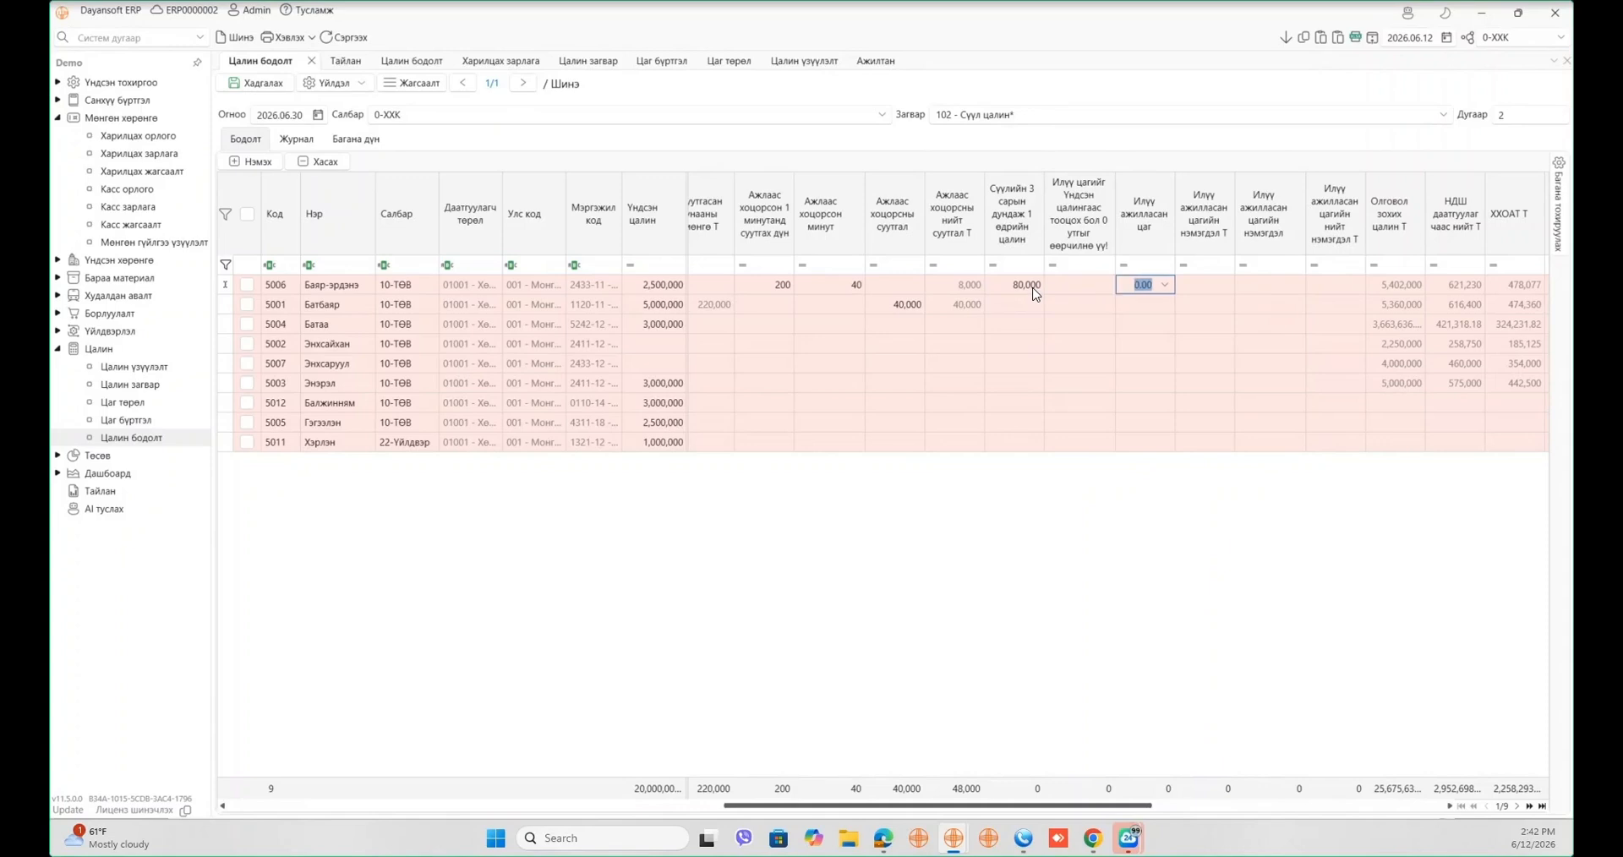
text(3)
key(Tab)
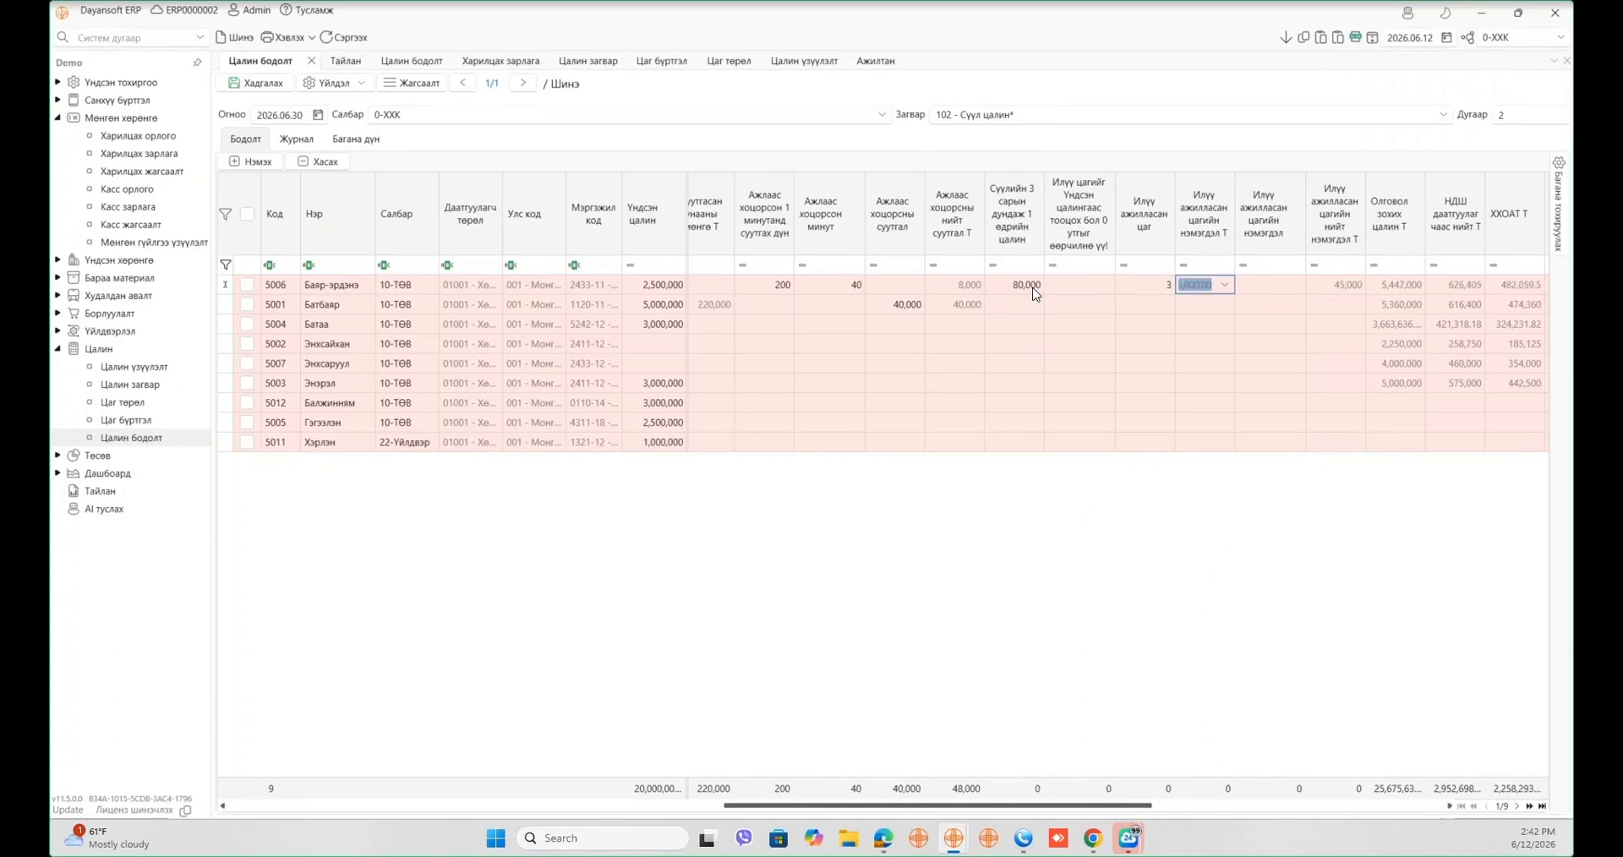
click(1151, 505)
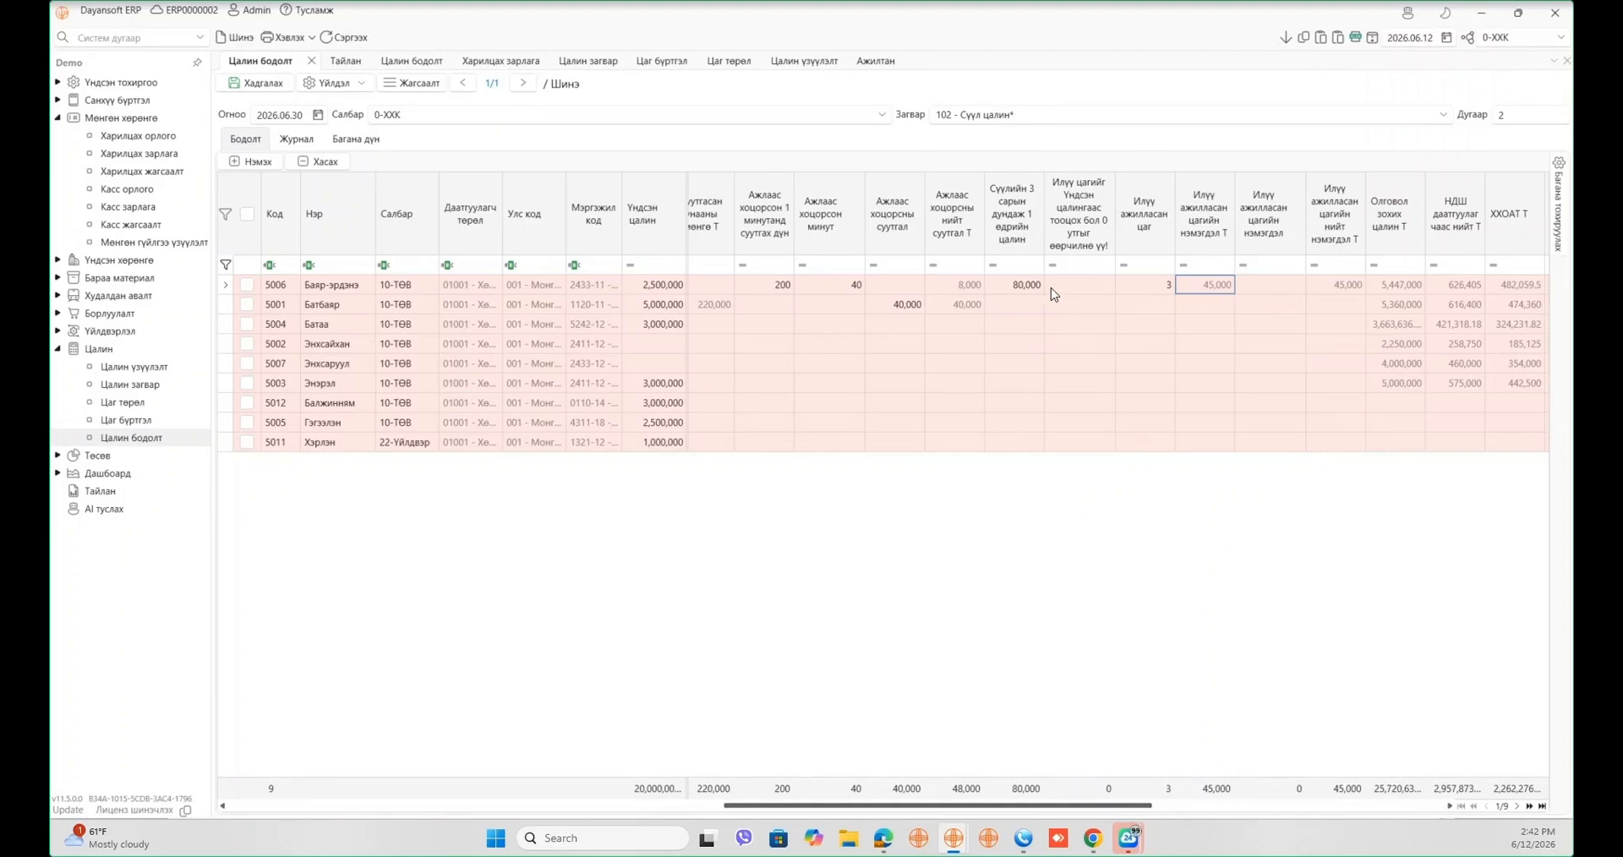
click(1019, 291)
click(1092, 593)
- Enter a calculation basis of 1 and 5 overtime hours for employee 5001
click(1090, 310)
text(1)
key(Tab)
text(5)
key(Tab)
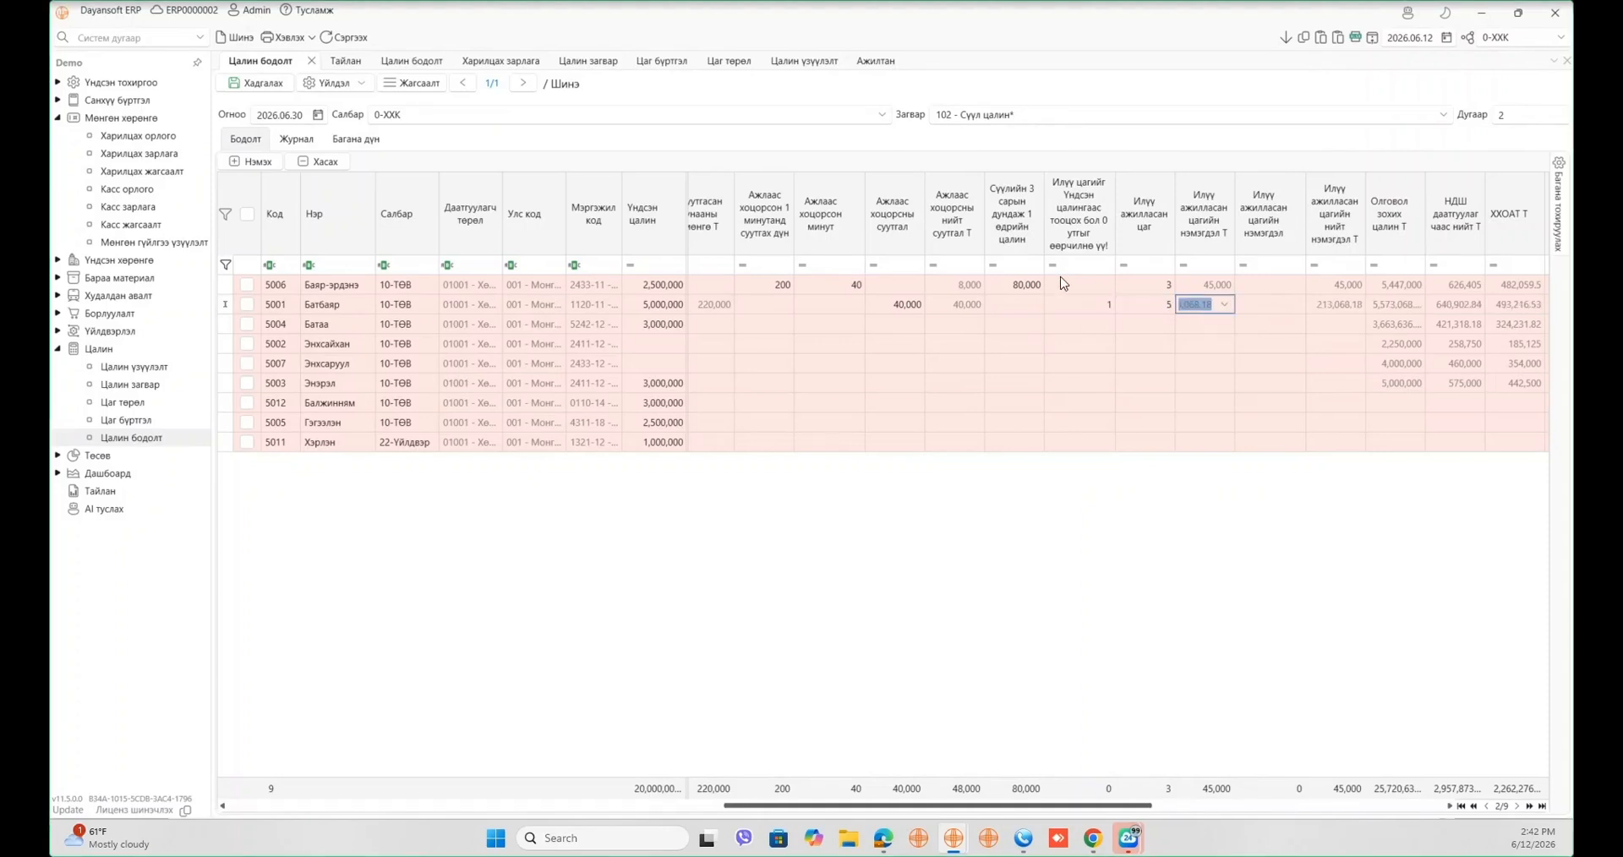
click(1158, 304)
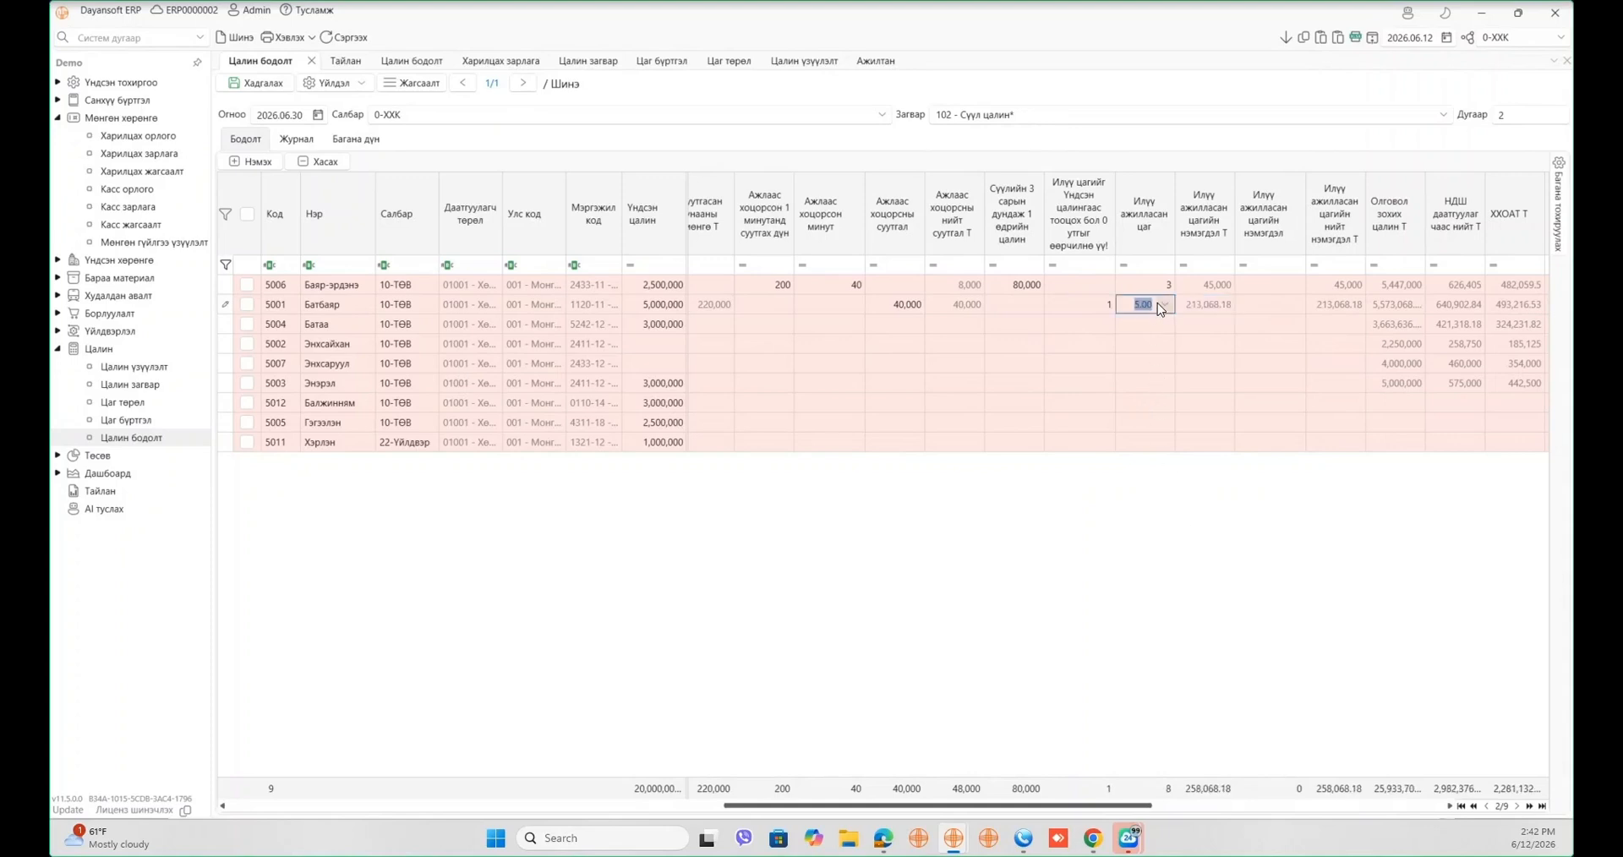
click(1220, 311)
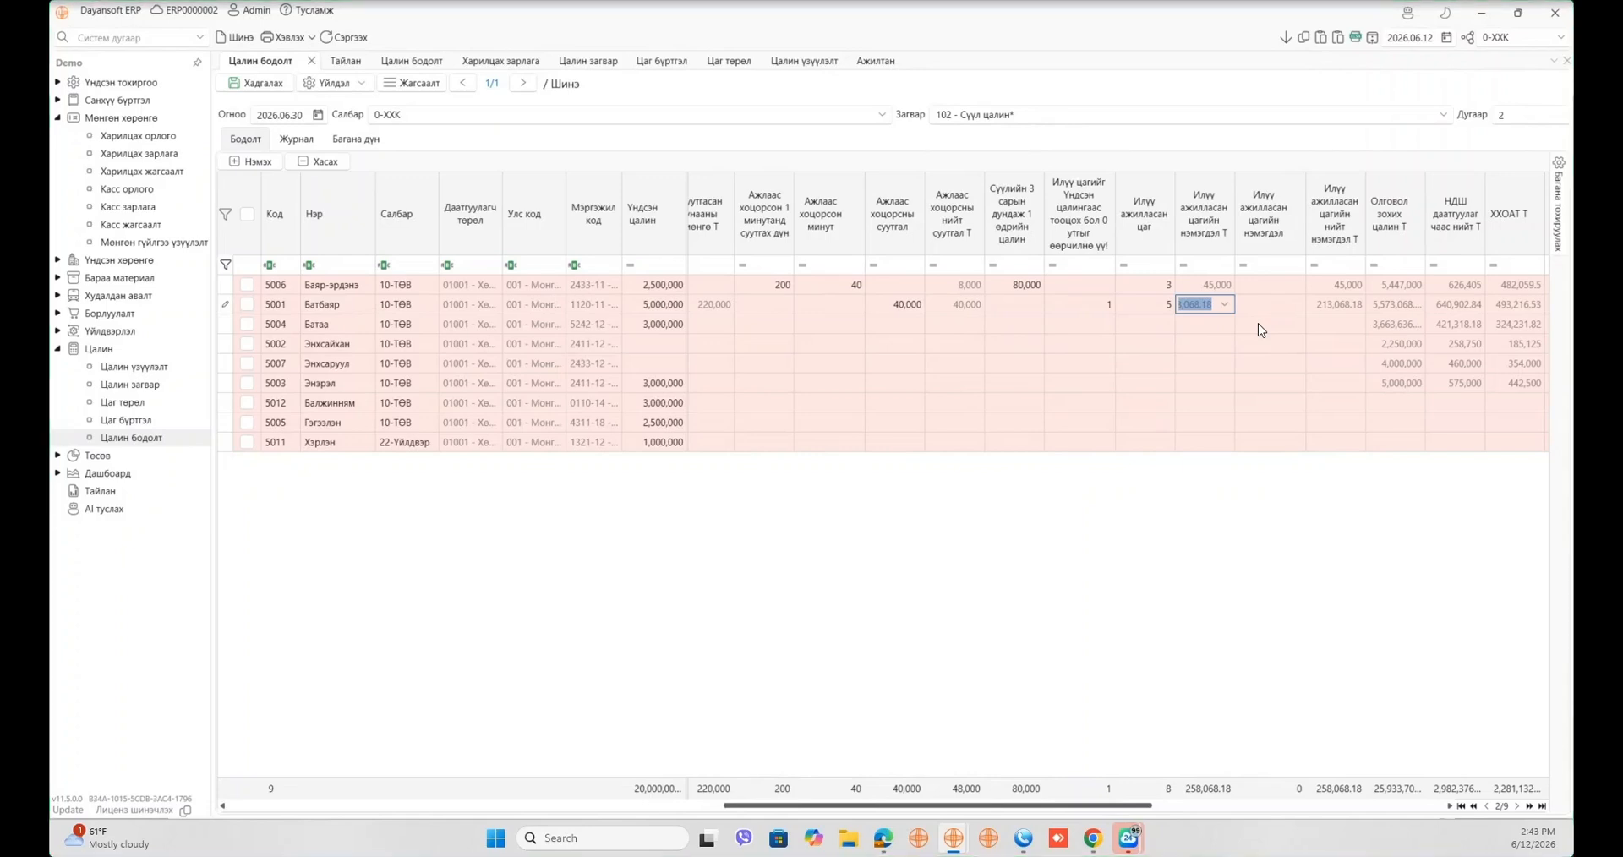
- Enter a 60,000 overtime allowance for employee 5004
click(1259, 324)
text(60,0)
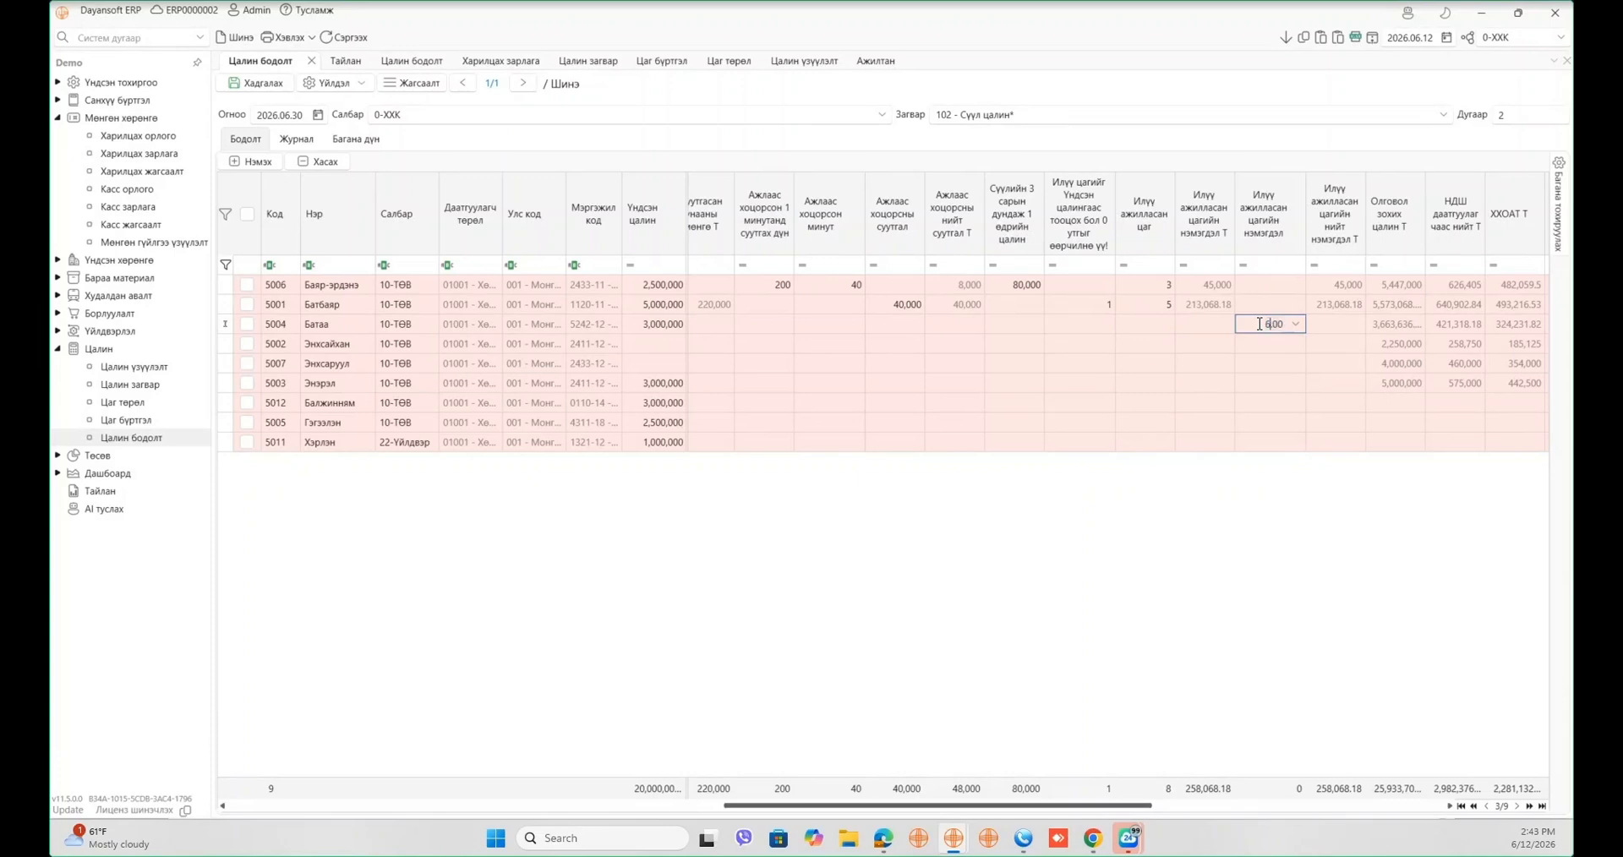
text(00)
key(Tab)
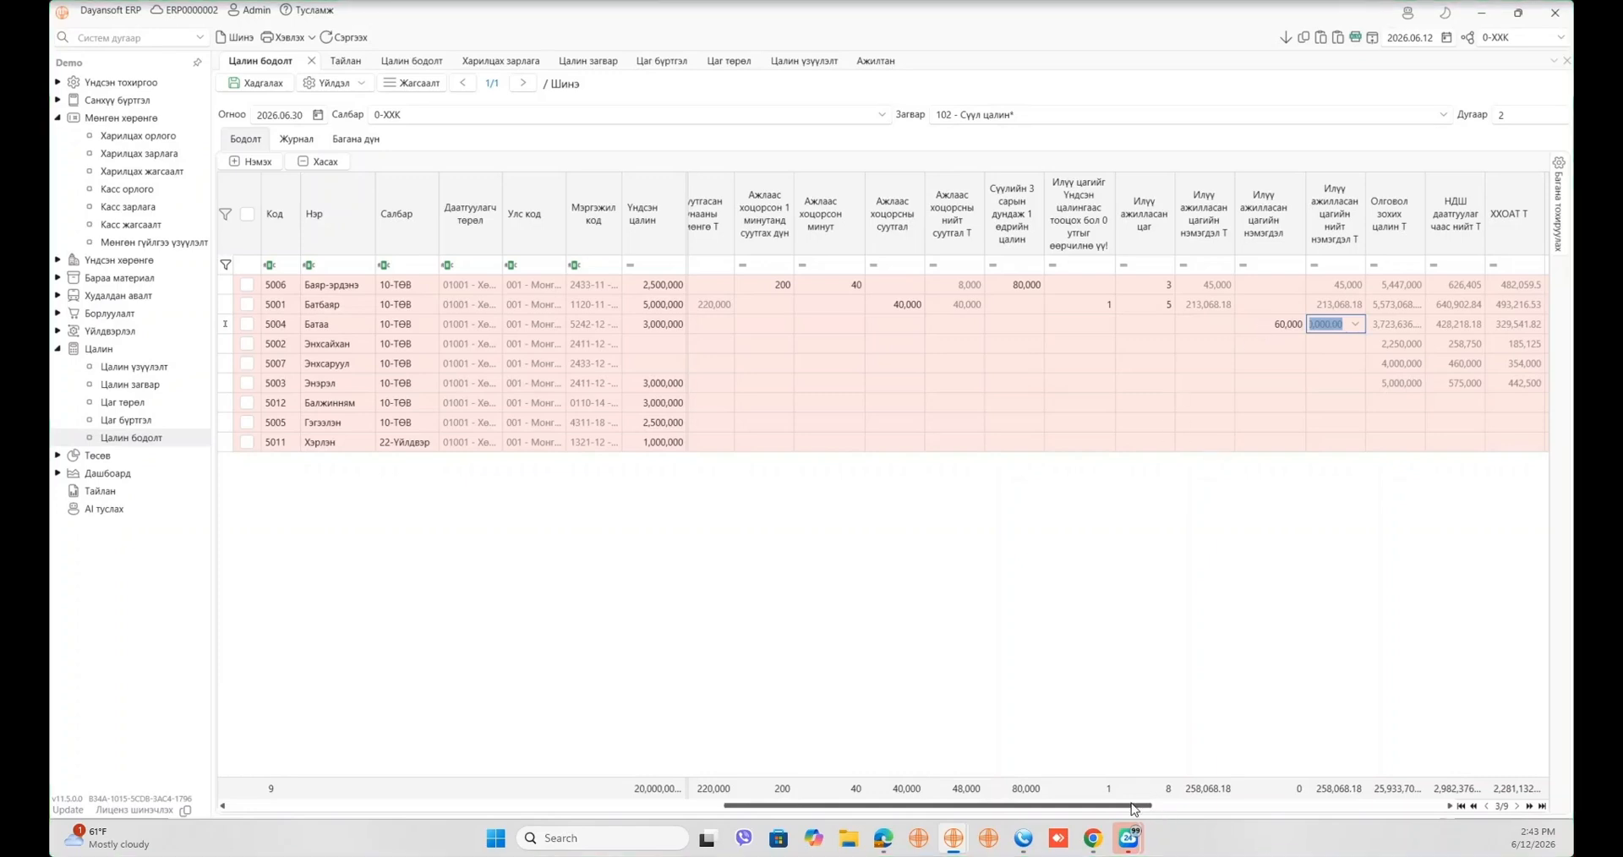
drag(1033, 807, 1187, 806)
- Search 'баяр' and add the Нийтээр амрах баярын өдөр ажилласан hours and allowance columns
click(1422, 193)
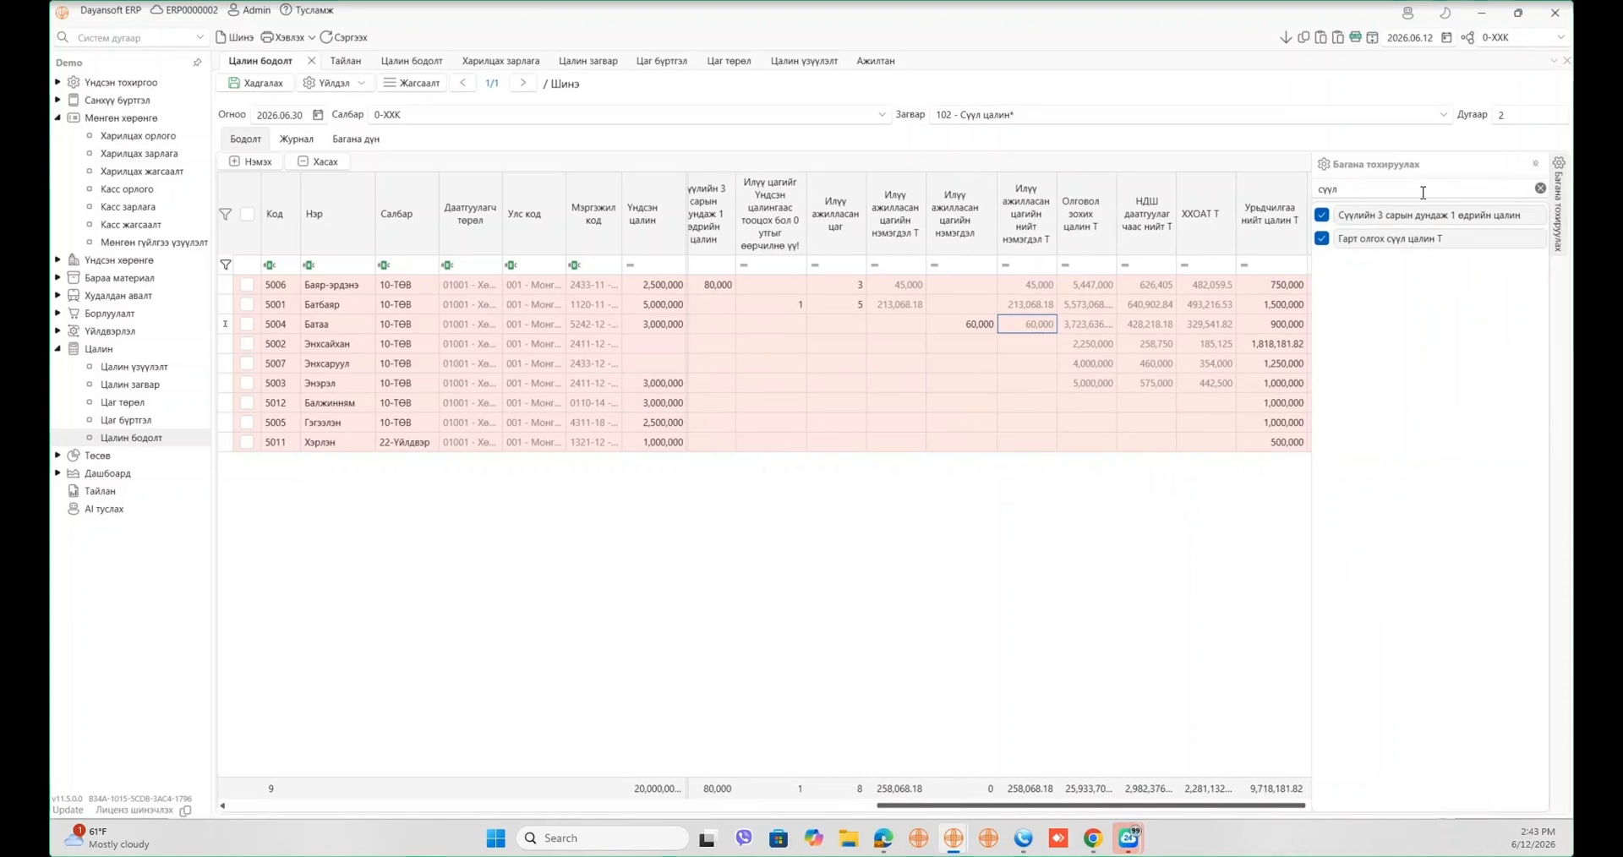
text(баРын)
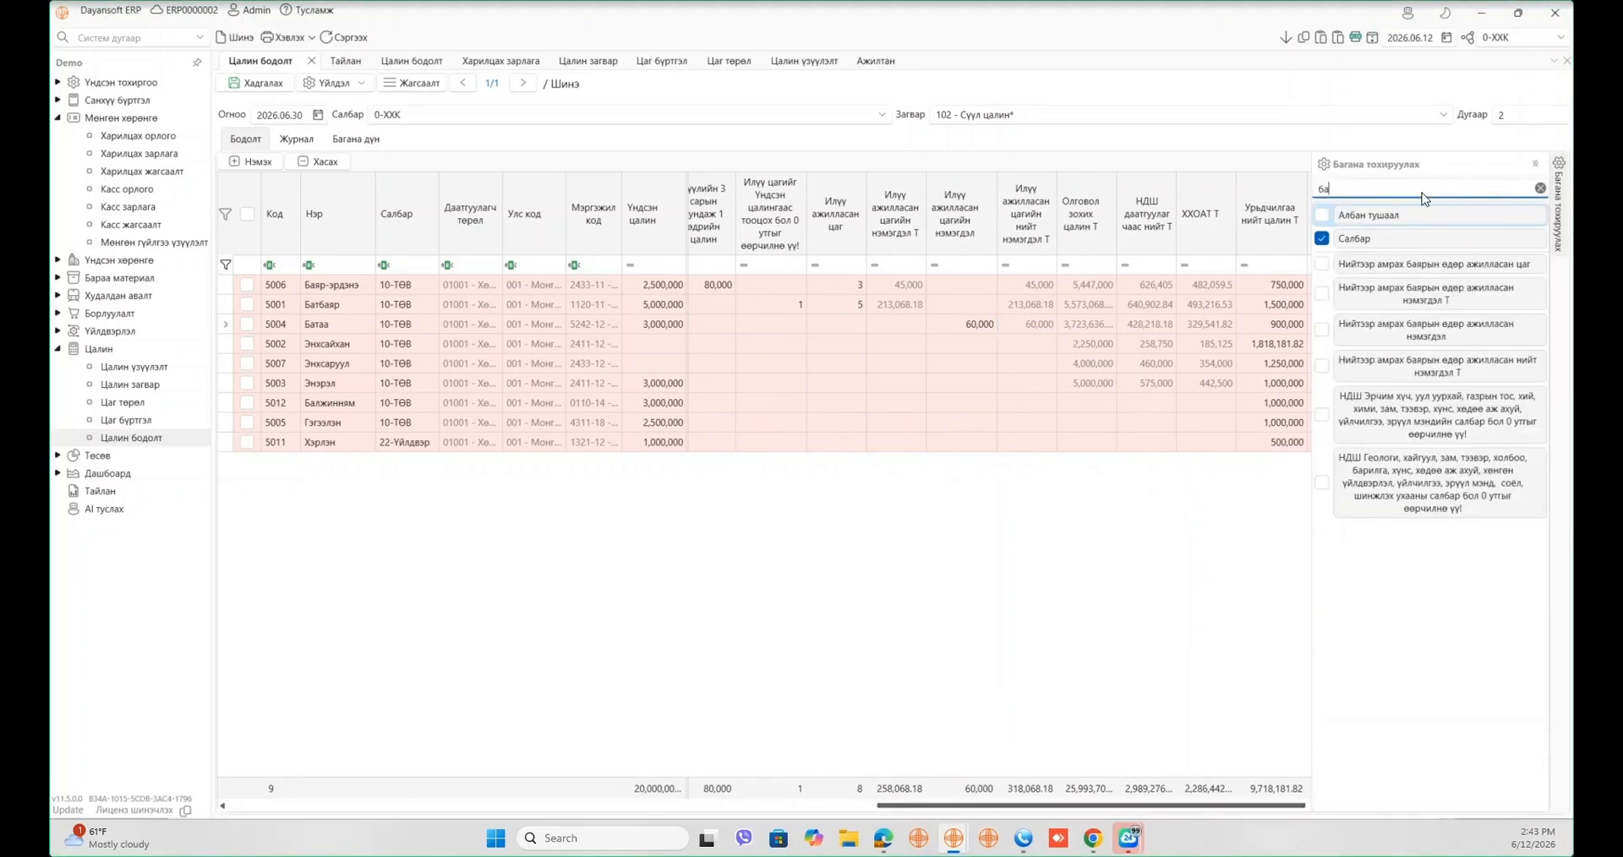
key(BackSpace)
key(BackSpace)
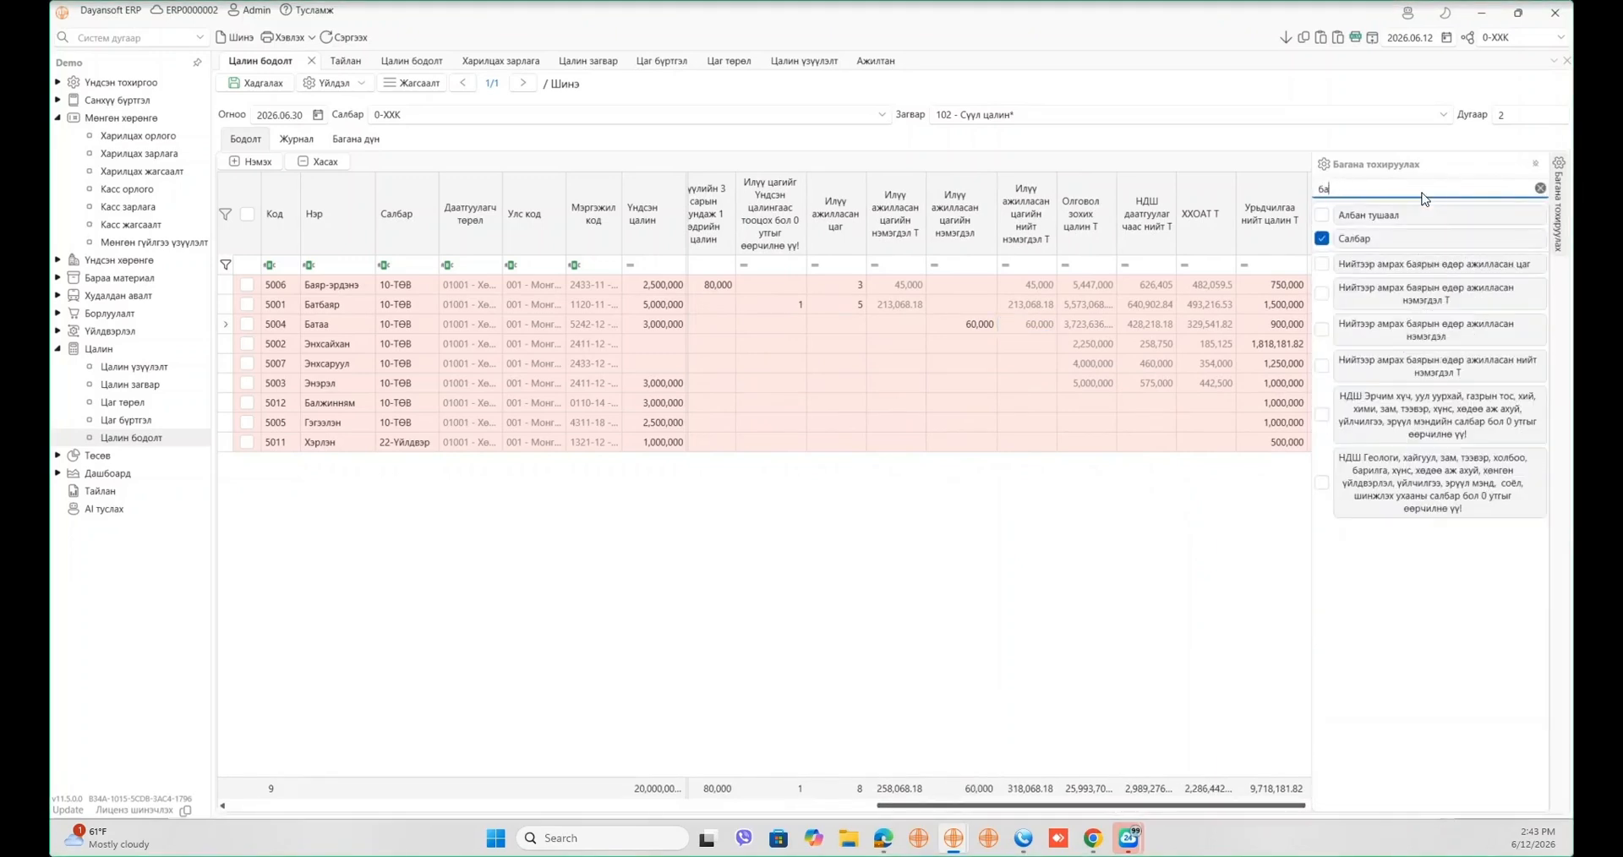
text(яр)
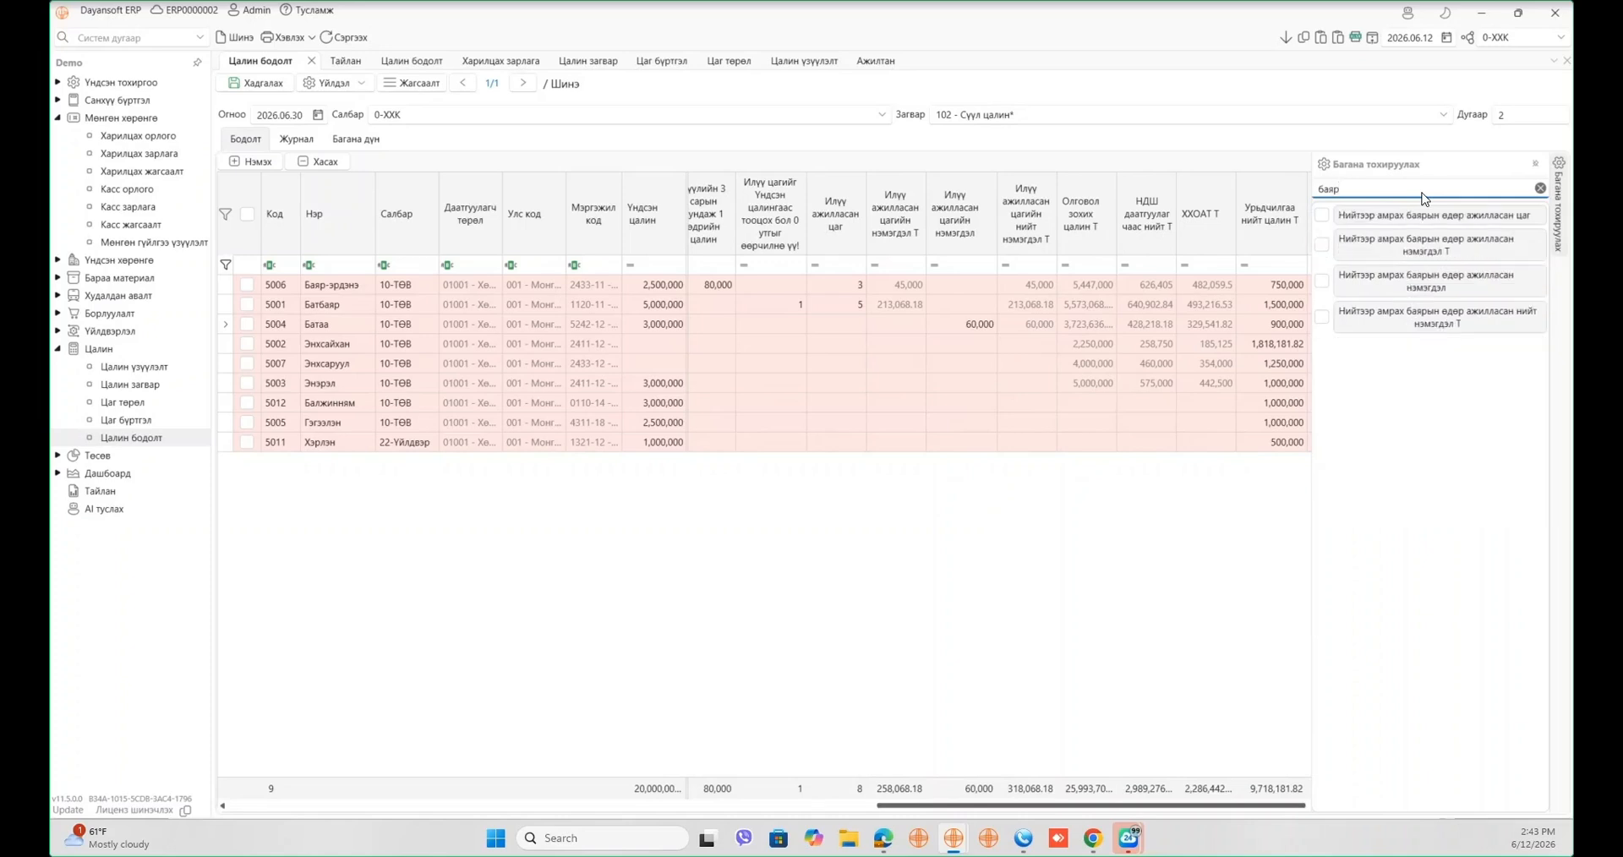
drag(1467, 216, 1082, 213)
click(1454, 246)
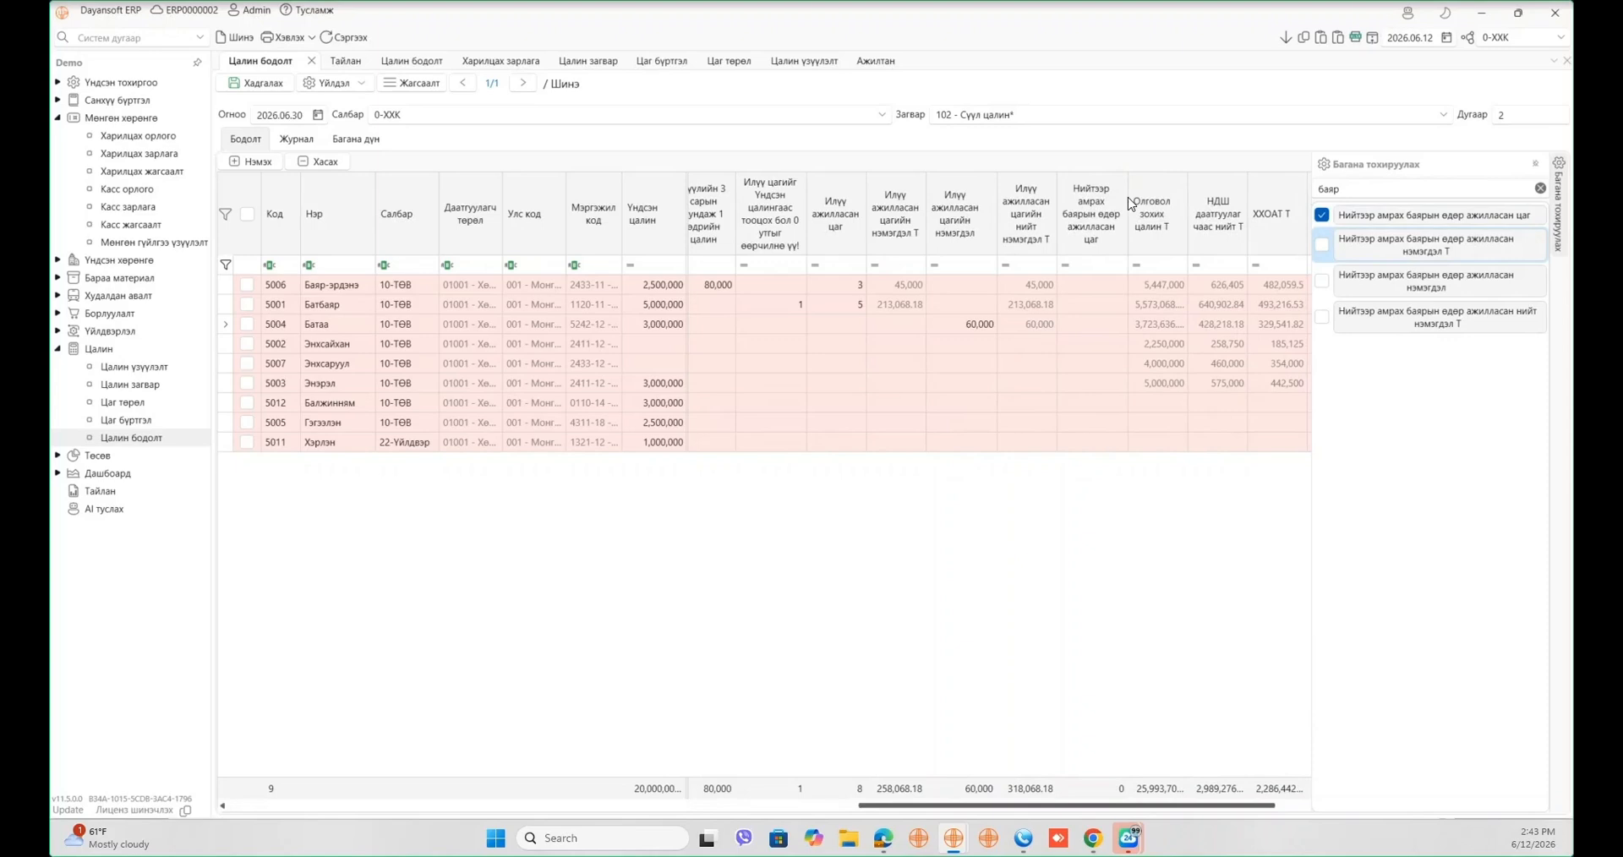
click(1460, 286)
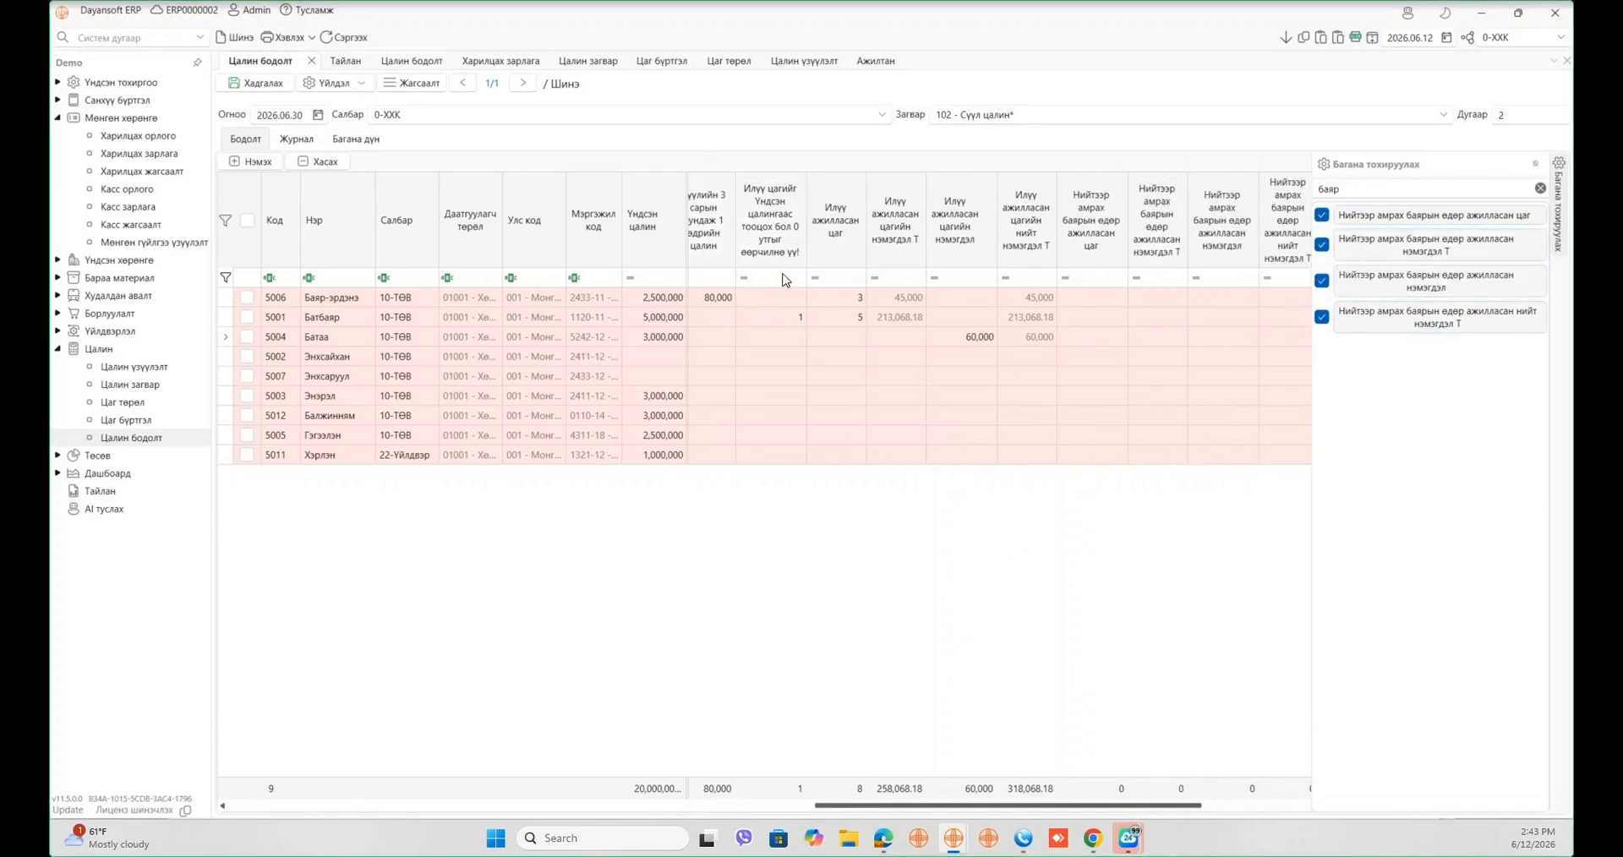
click(1118, 302)
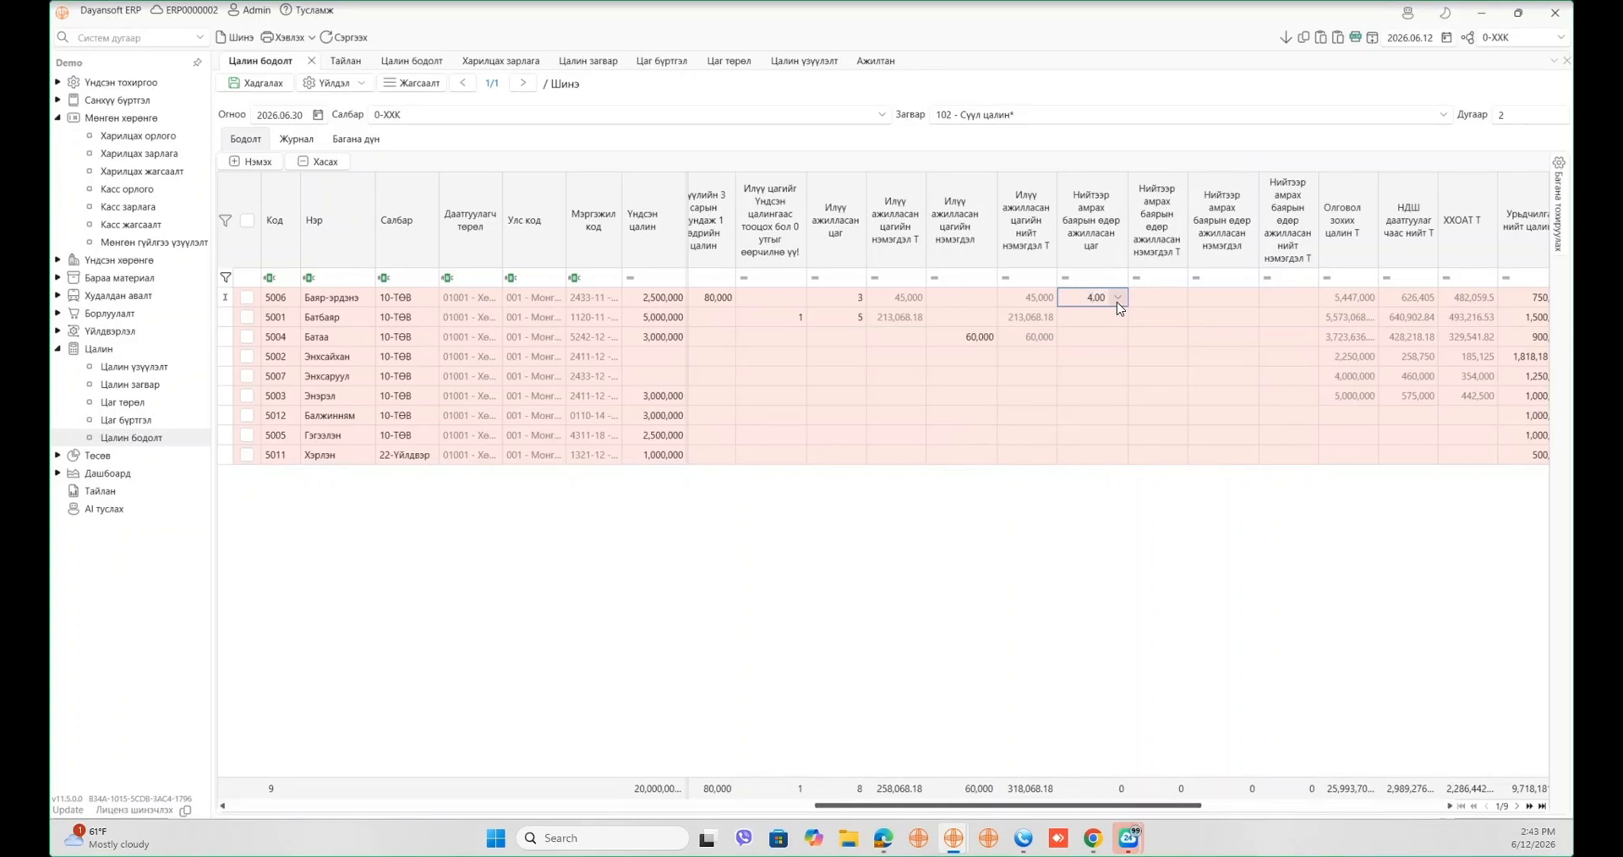
- Enter 4 public-holiday work hours for employees 5006 and 5001
text(4)
key(Tab)
click(1118, 303)
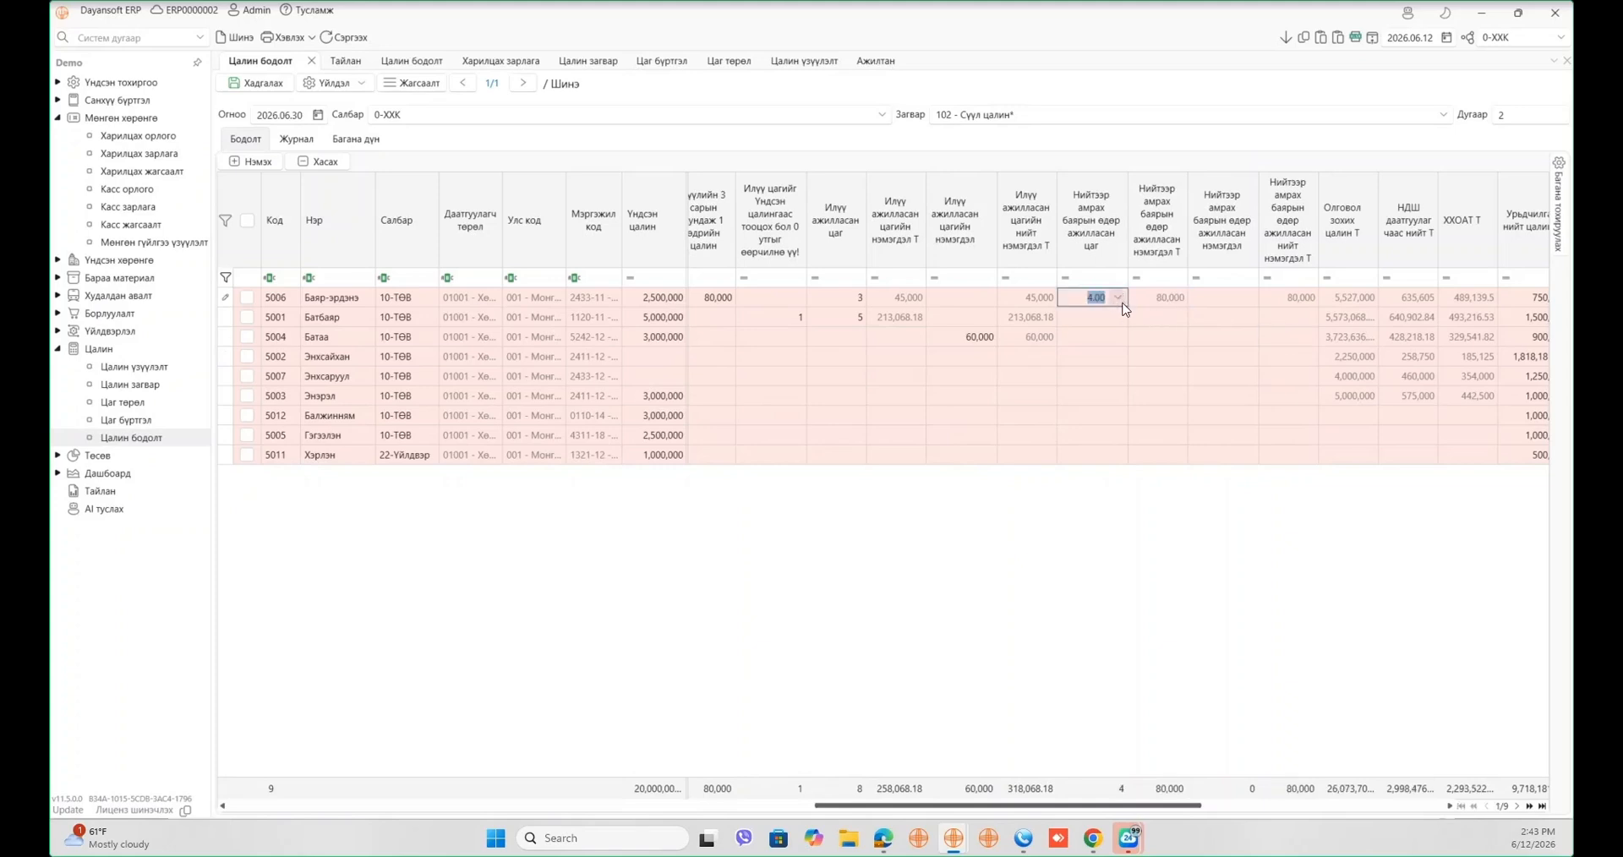
click(1181, 306)
click(1177, 319)
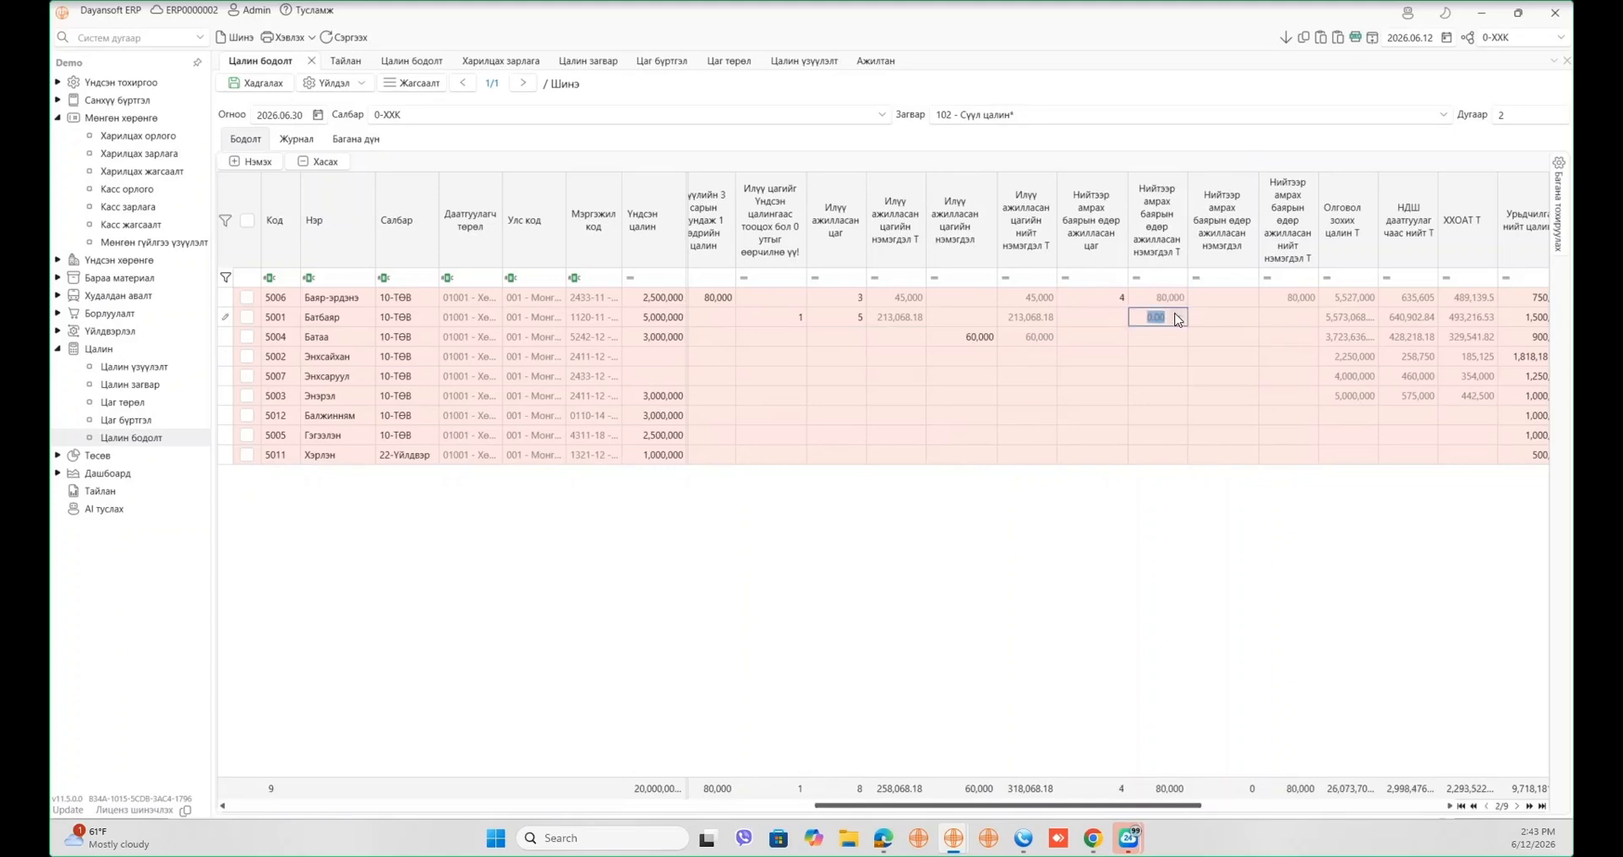
click(1104, 319)
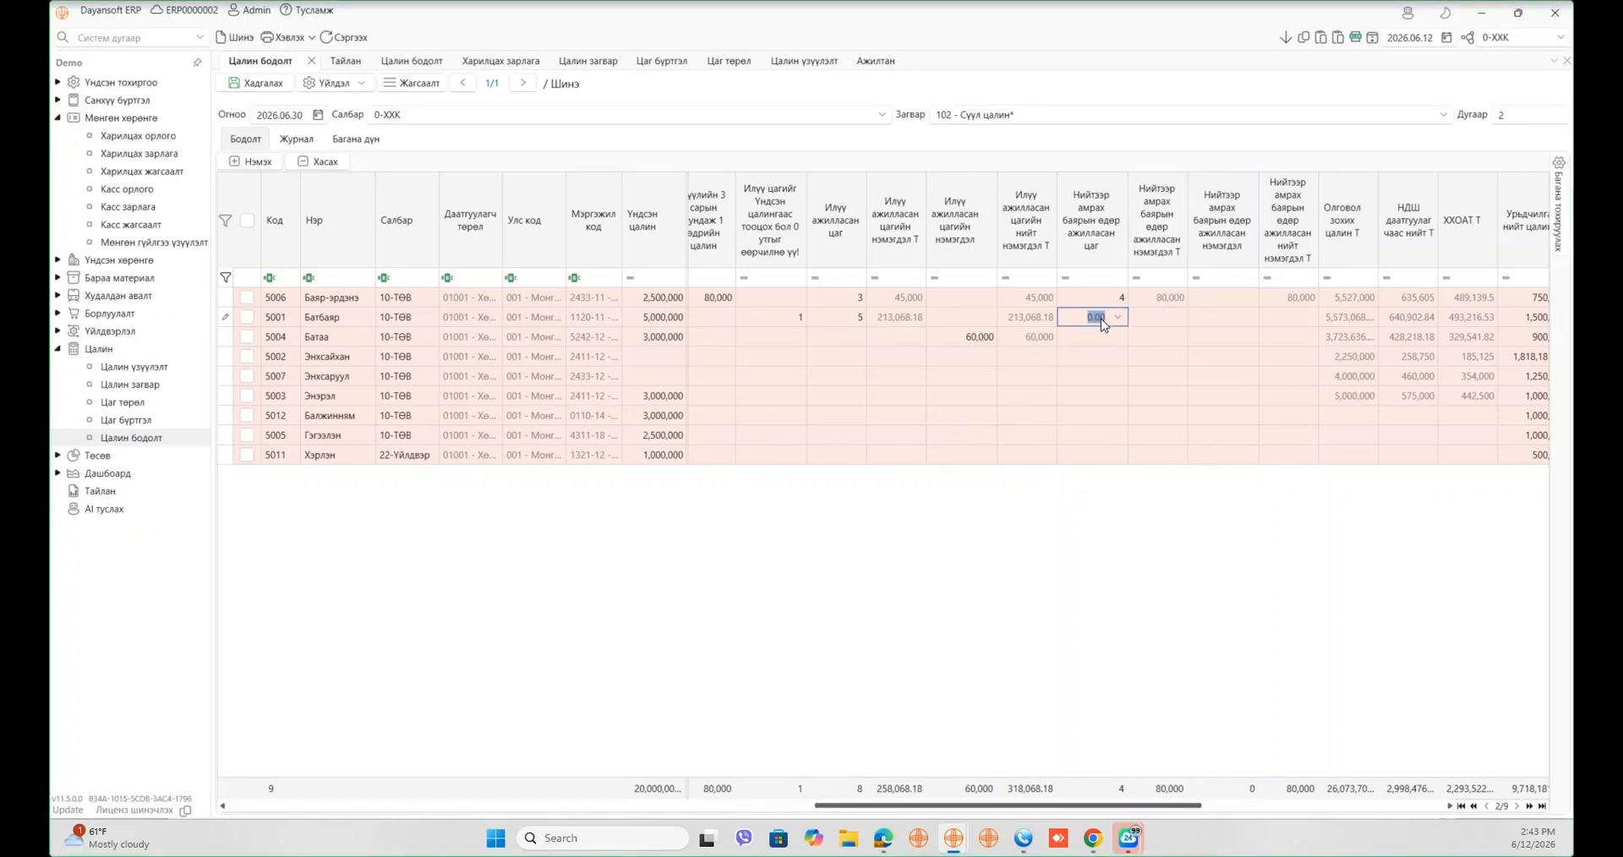
text(4)
key(Tab)
click(1102, 323)
click(1071, 507)
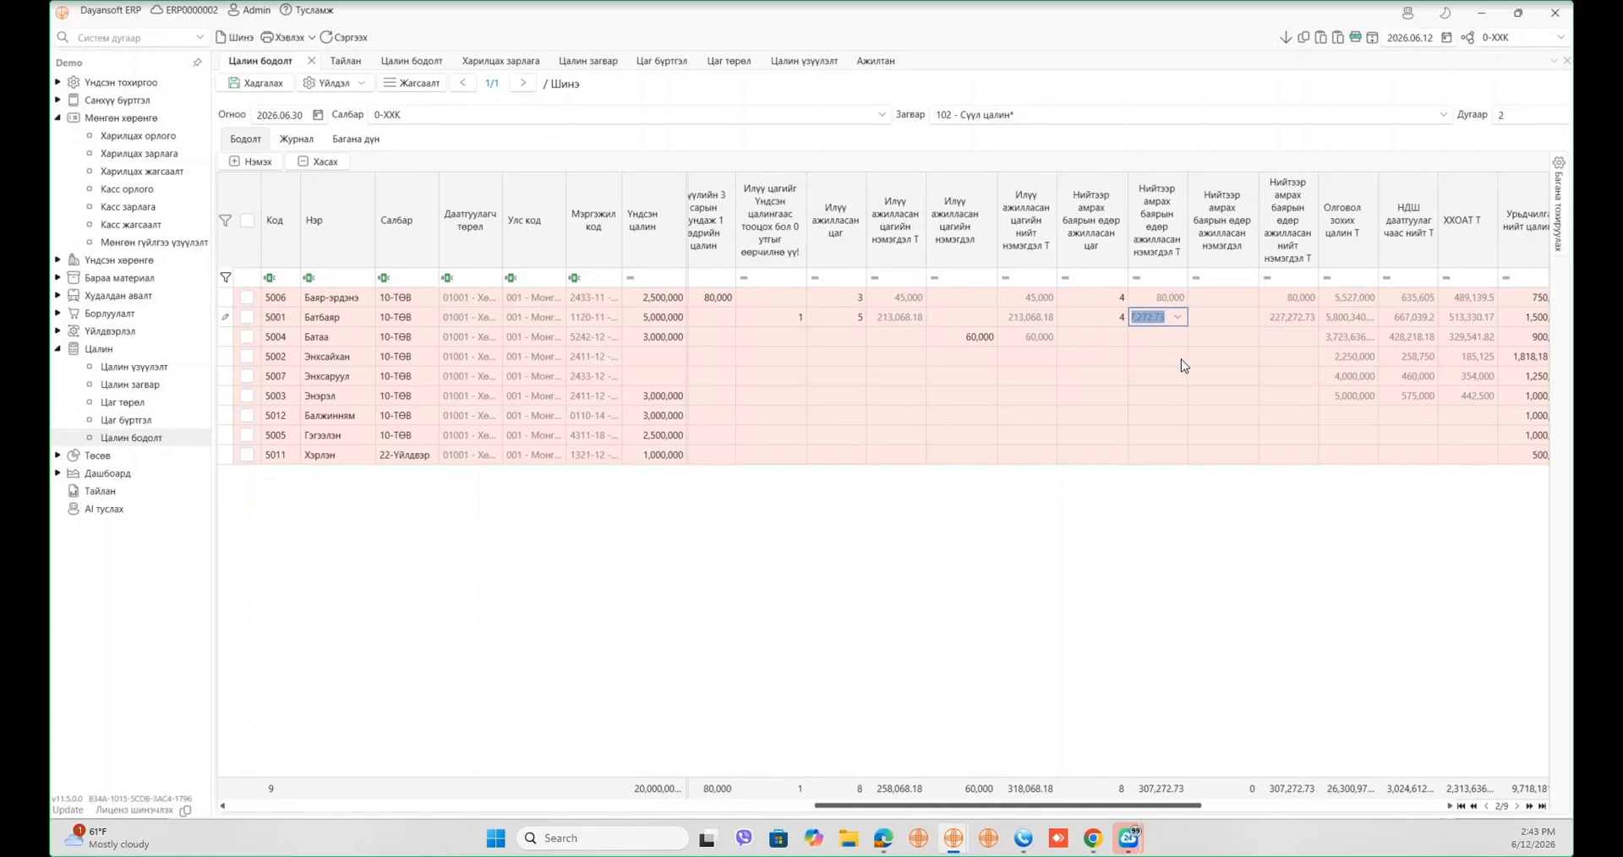
- Enter a 500,000 public-holiday work allowance for employee 5002
click(1220, 362)
key(Tab)
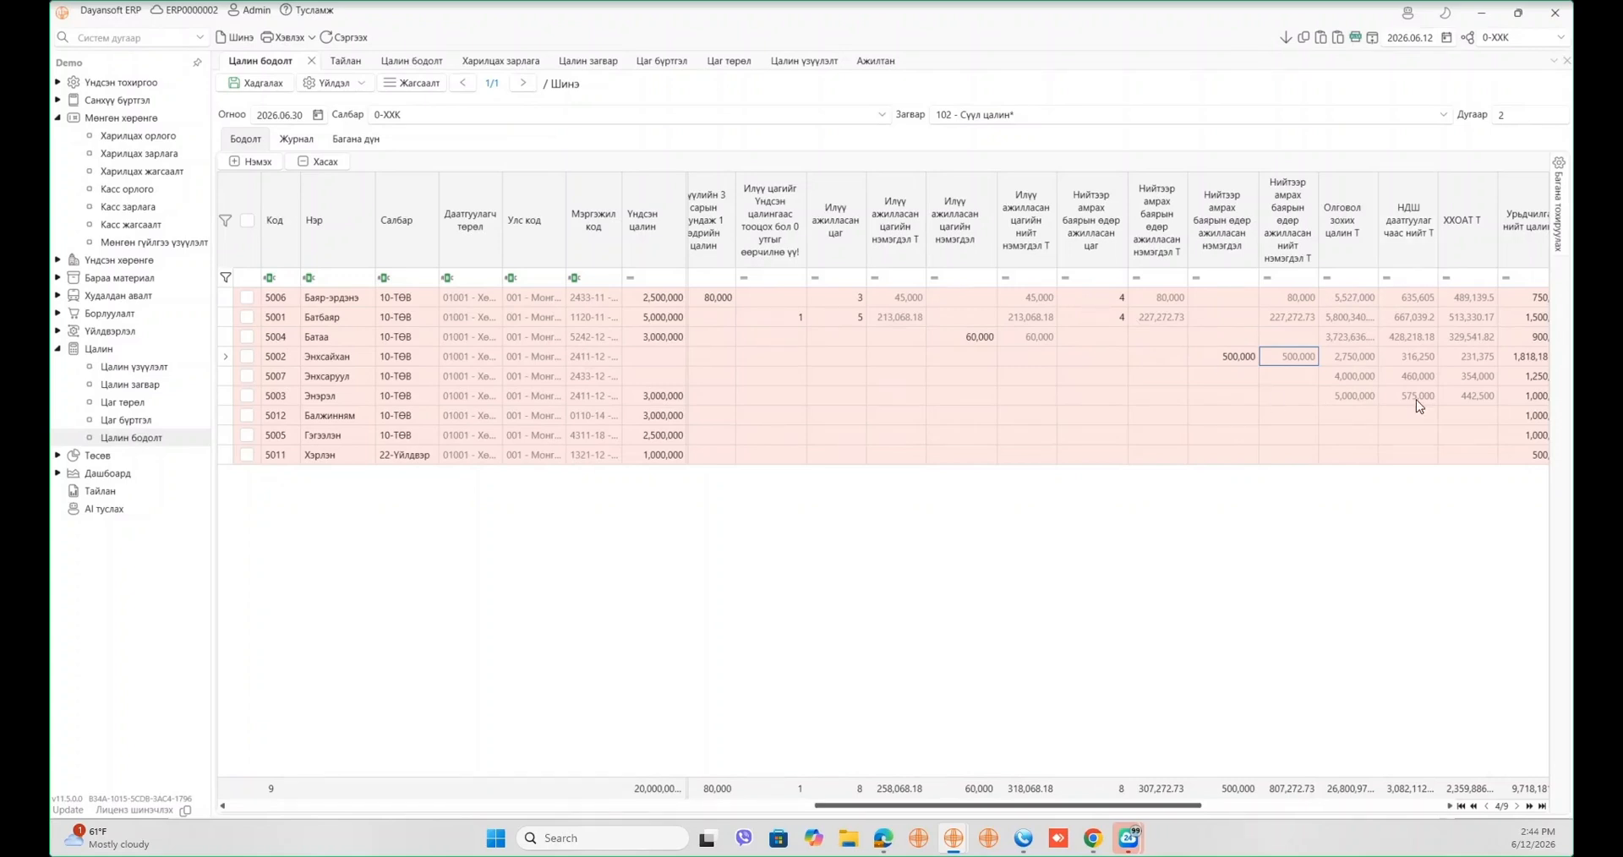
drag(1186, 807, 1288, 792)
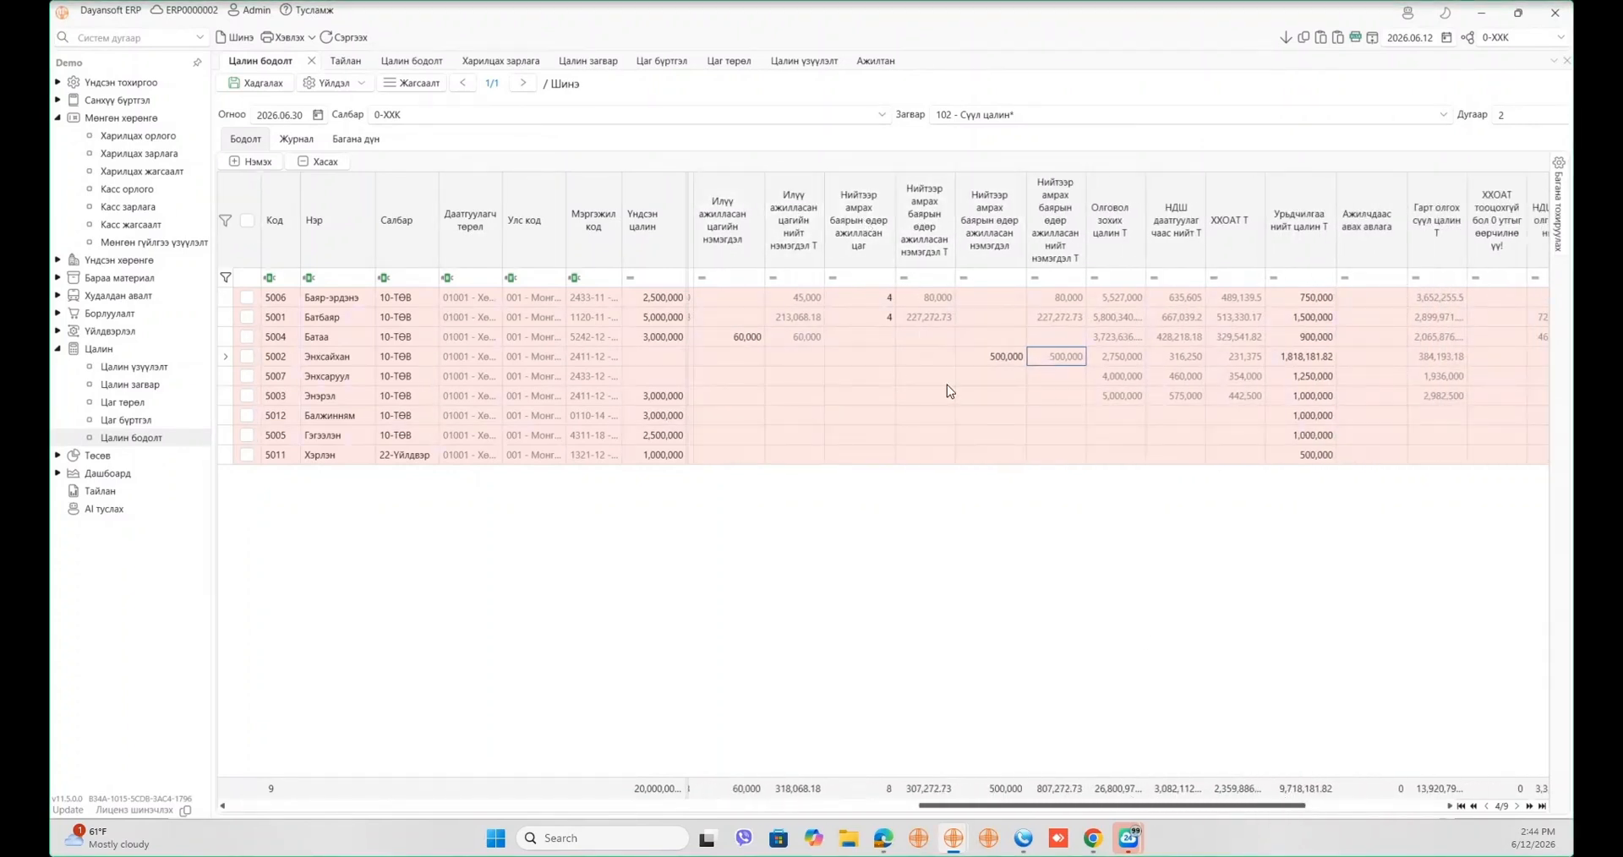
- Search 'ээлжий' and add the Ээлжийн амралтын leave days and leave pay columns
click(1558, 207)
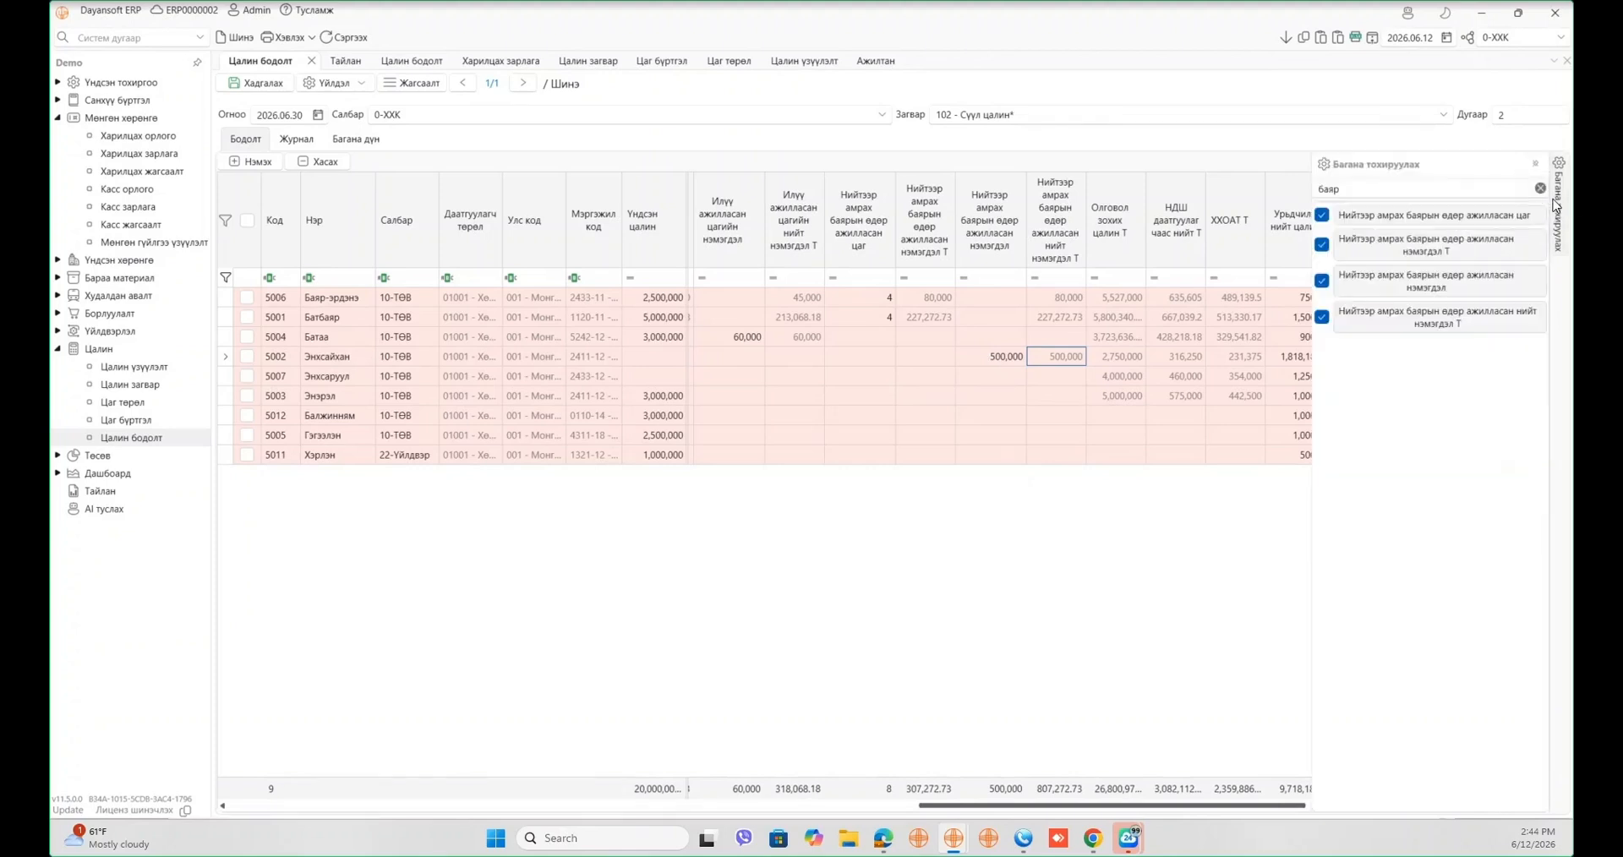
double_click(1457, 186)
text(ээл)
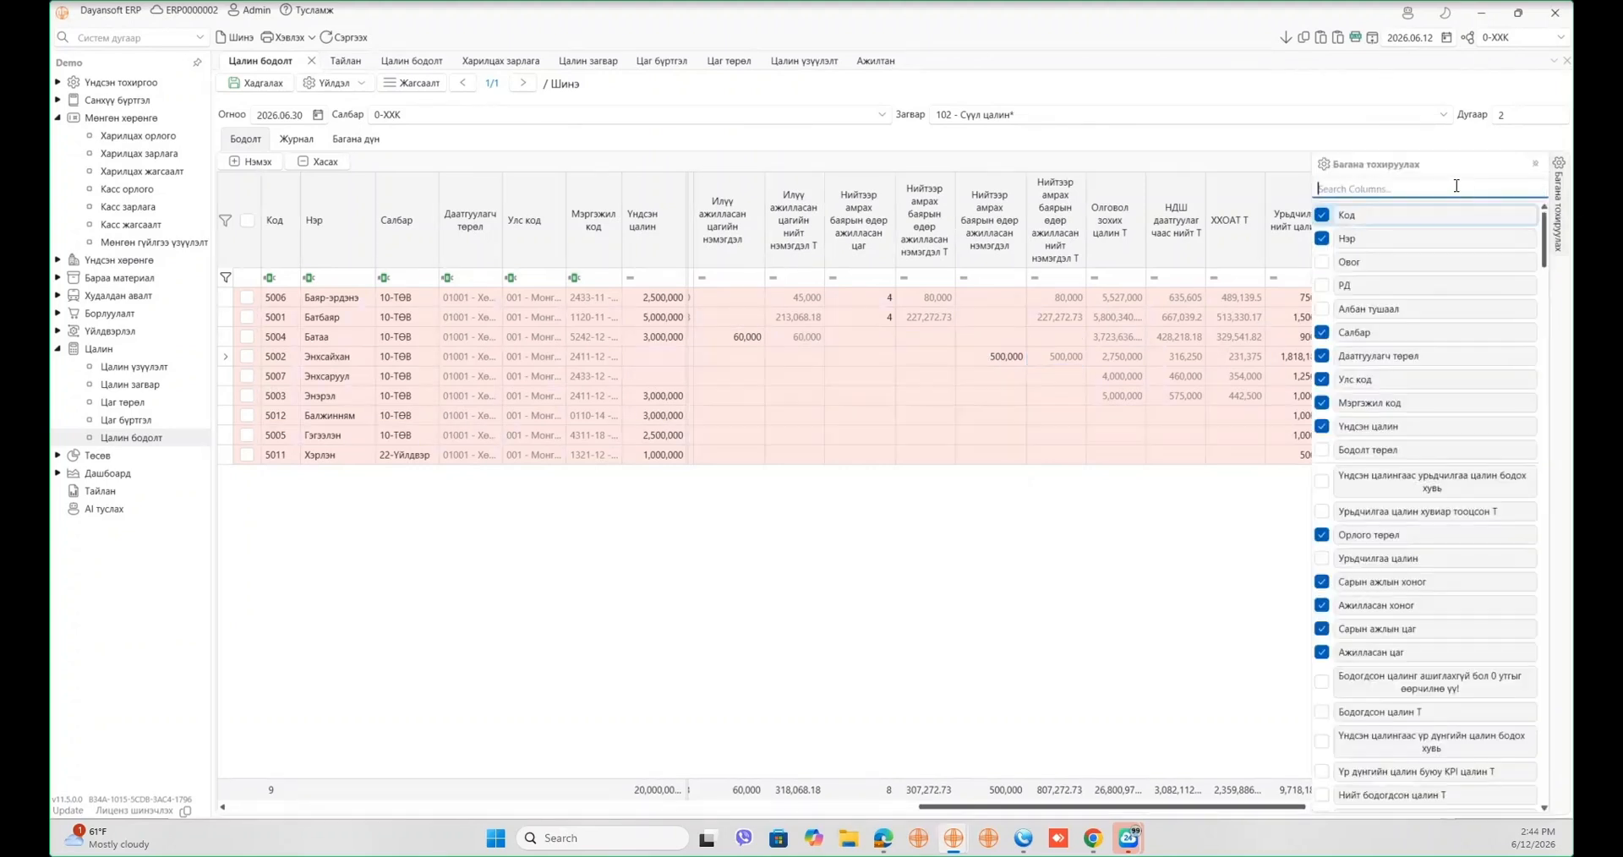
text(жий)
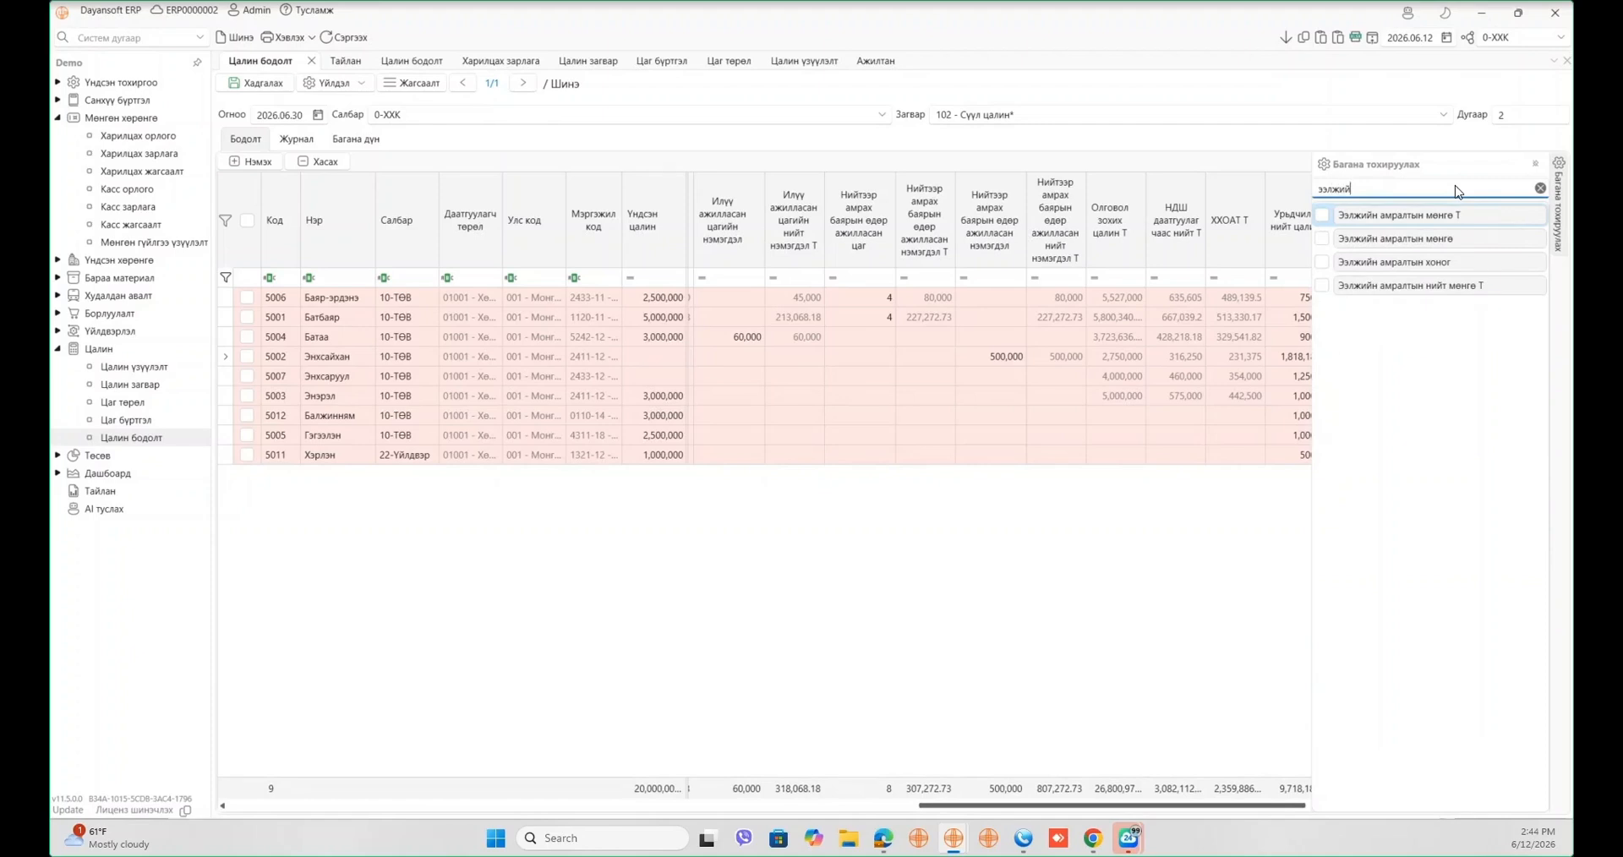
click(1417, 262)
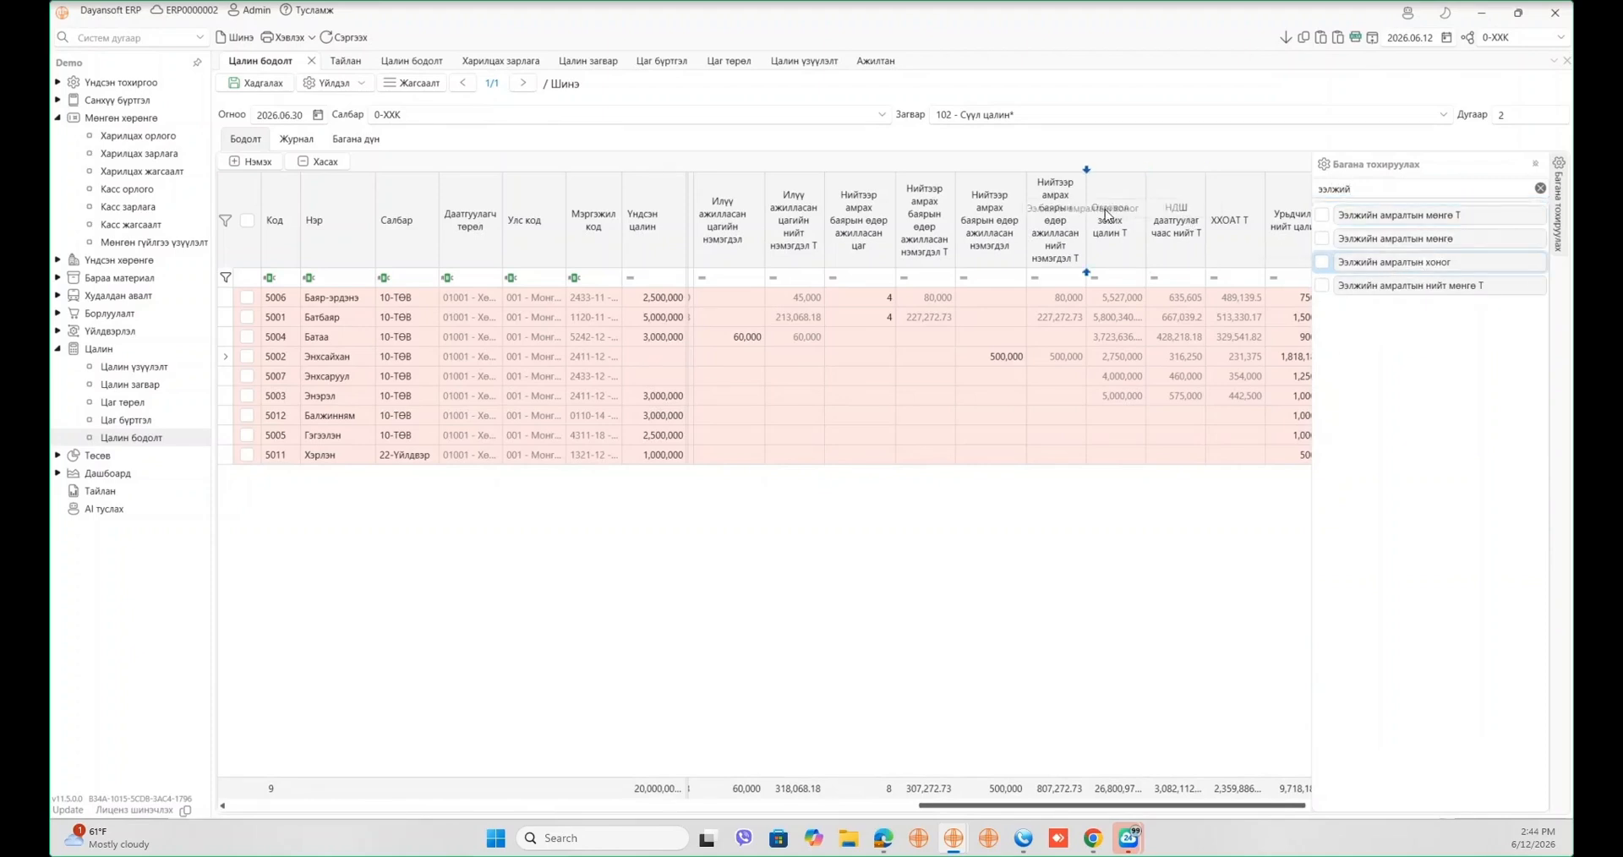
click(1407, 239)
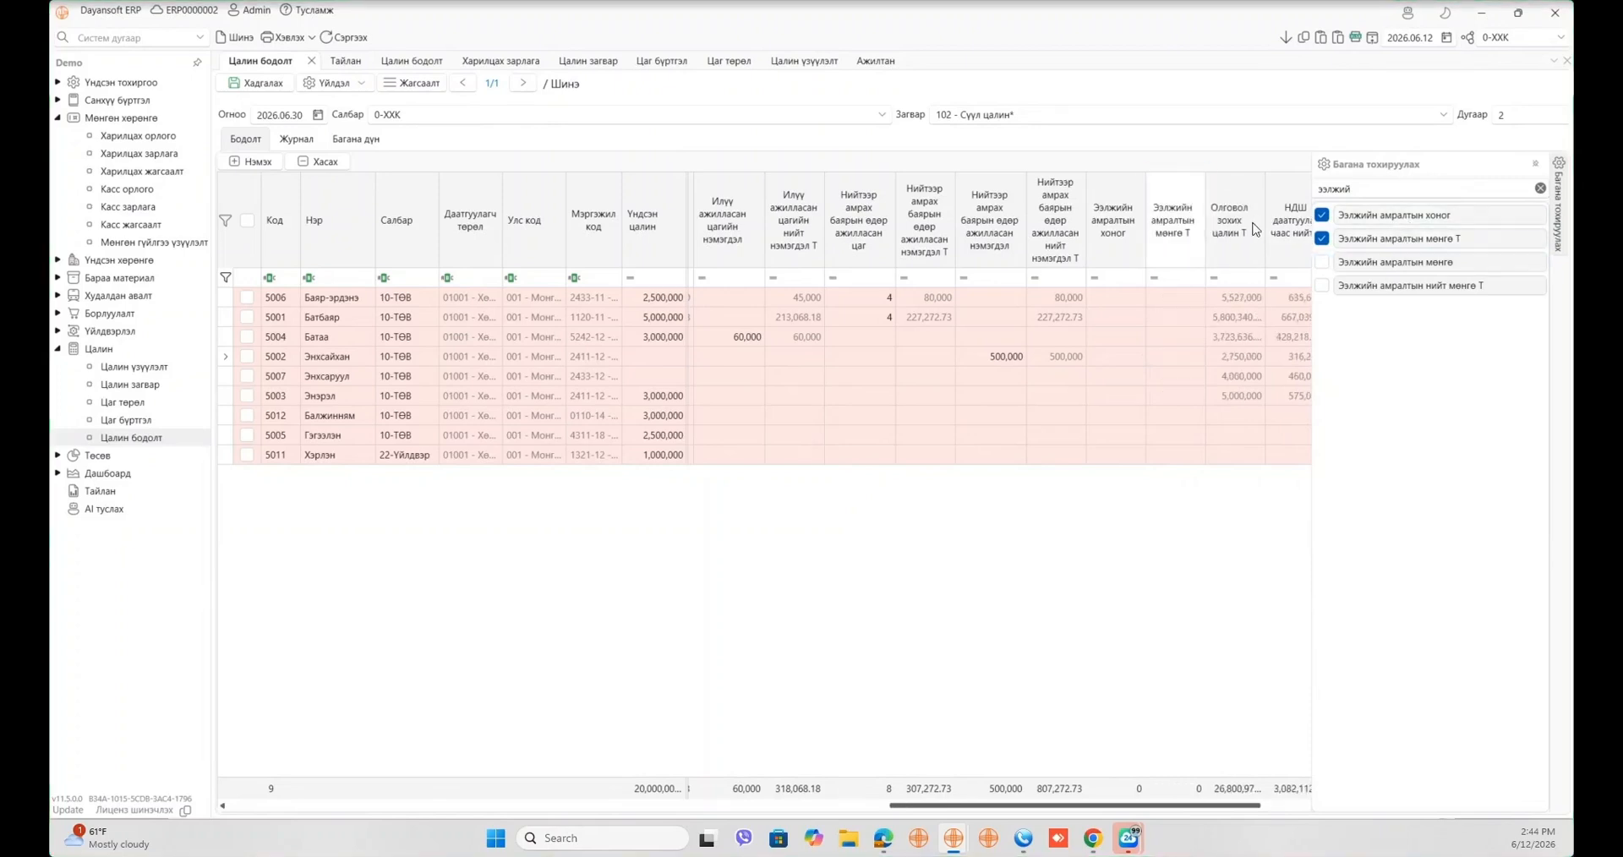
click(1409, 264)
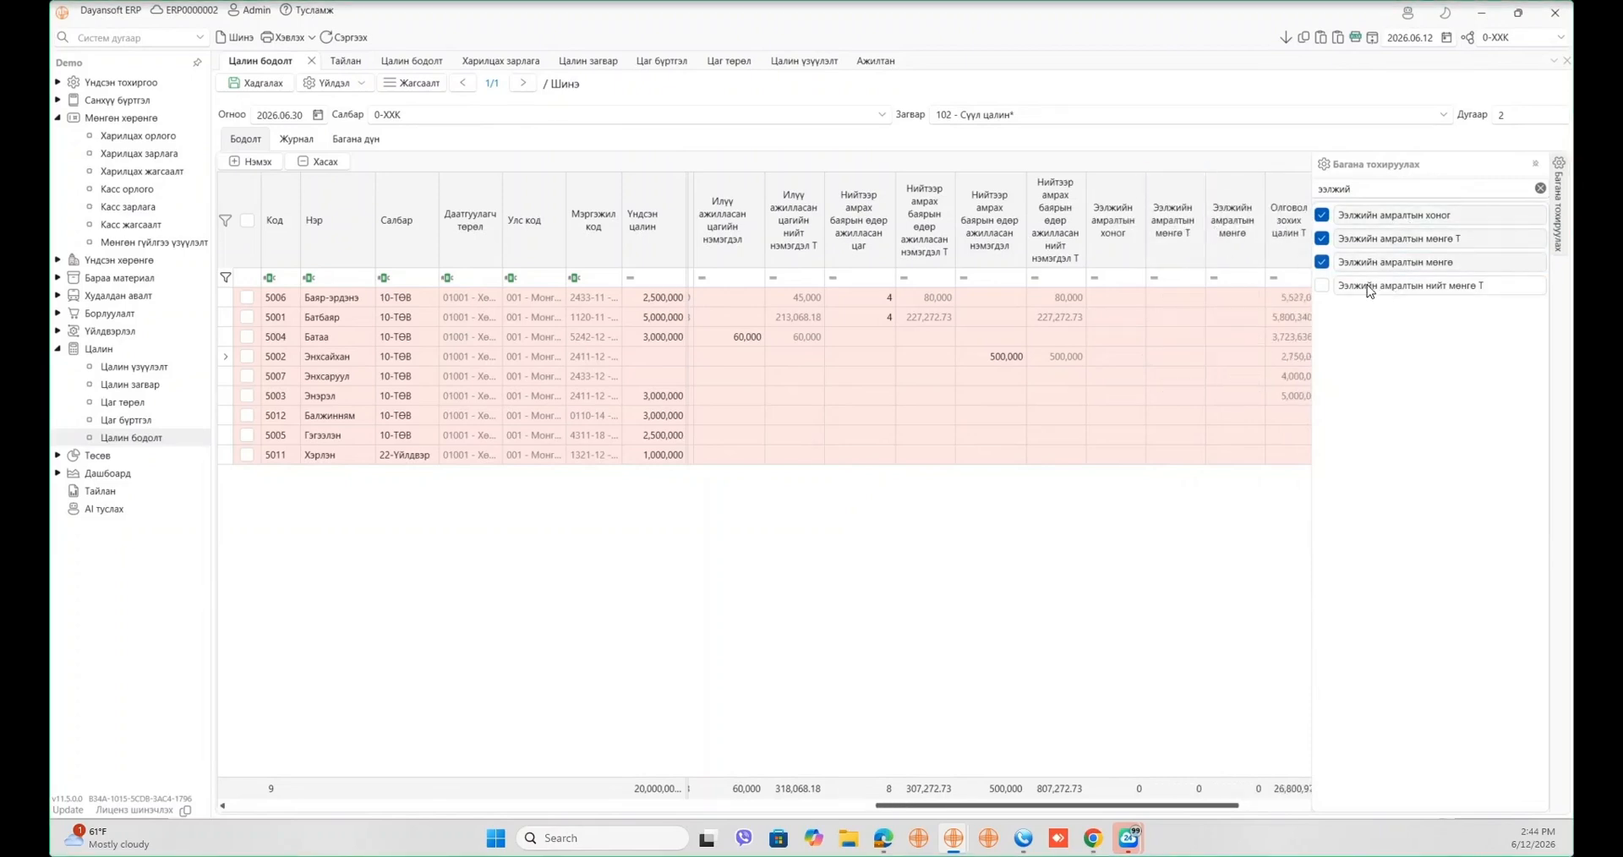
- Enter 15 leave days for employee 5006
click(1139, 299)
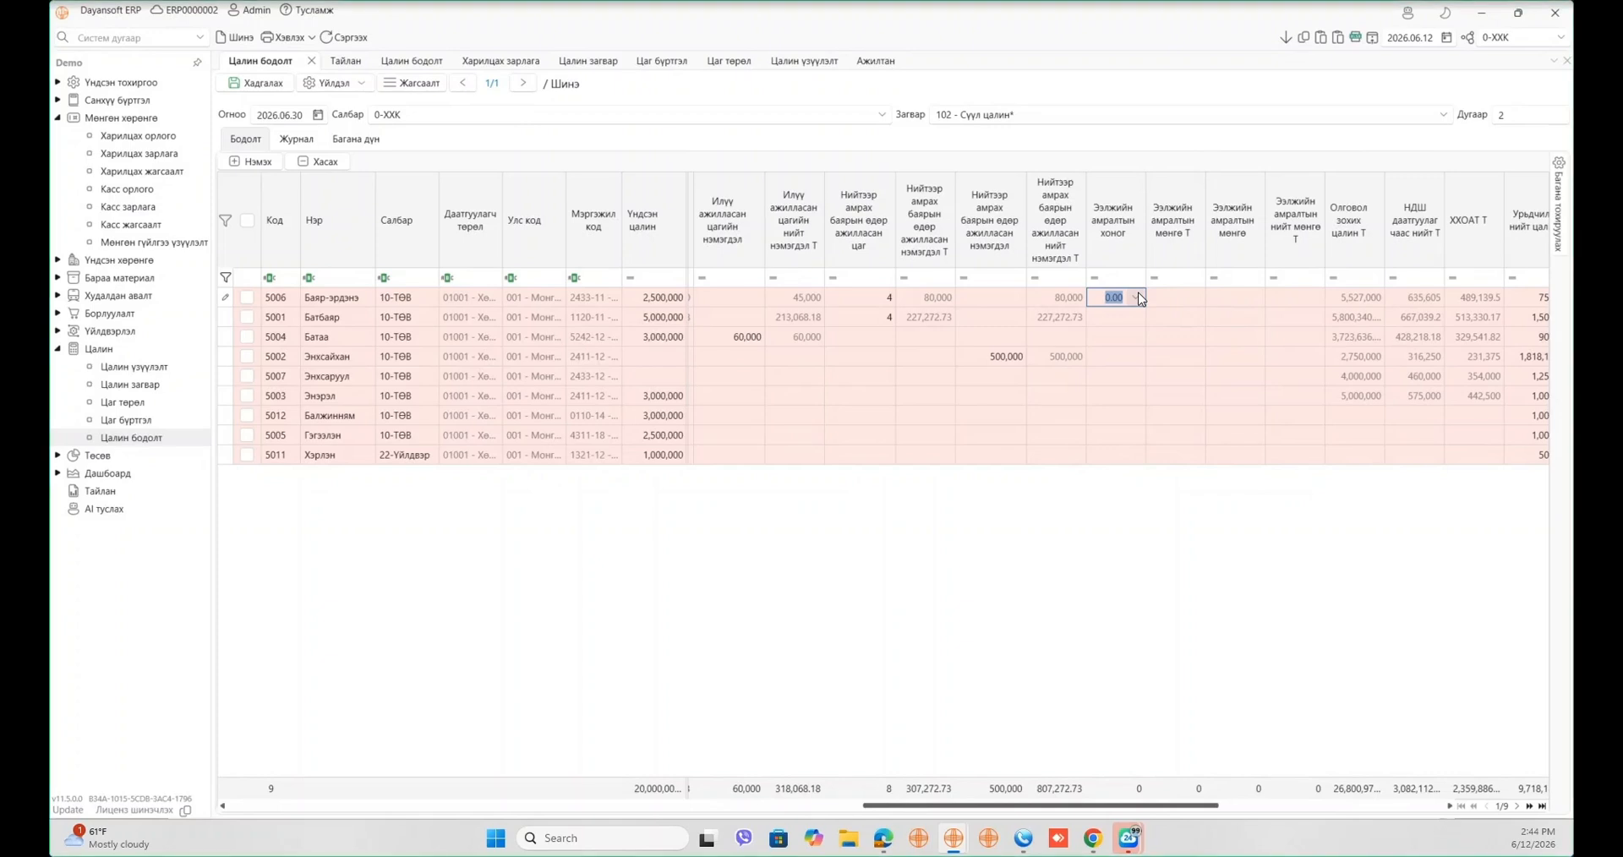
text(15)
key(Tab)
- Search 'тухайн' and add the Тухайн ажлын жилийн дундаж 1 өдрийн цалин column
click(1558, 208)
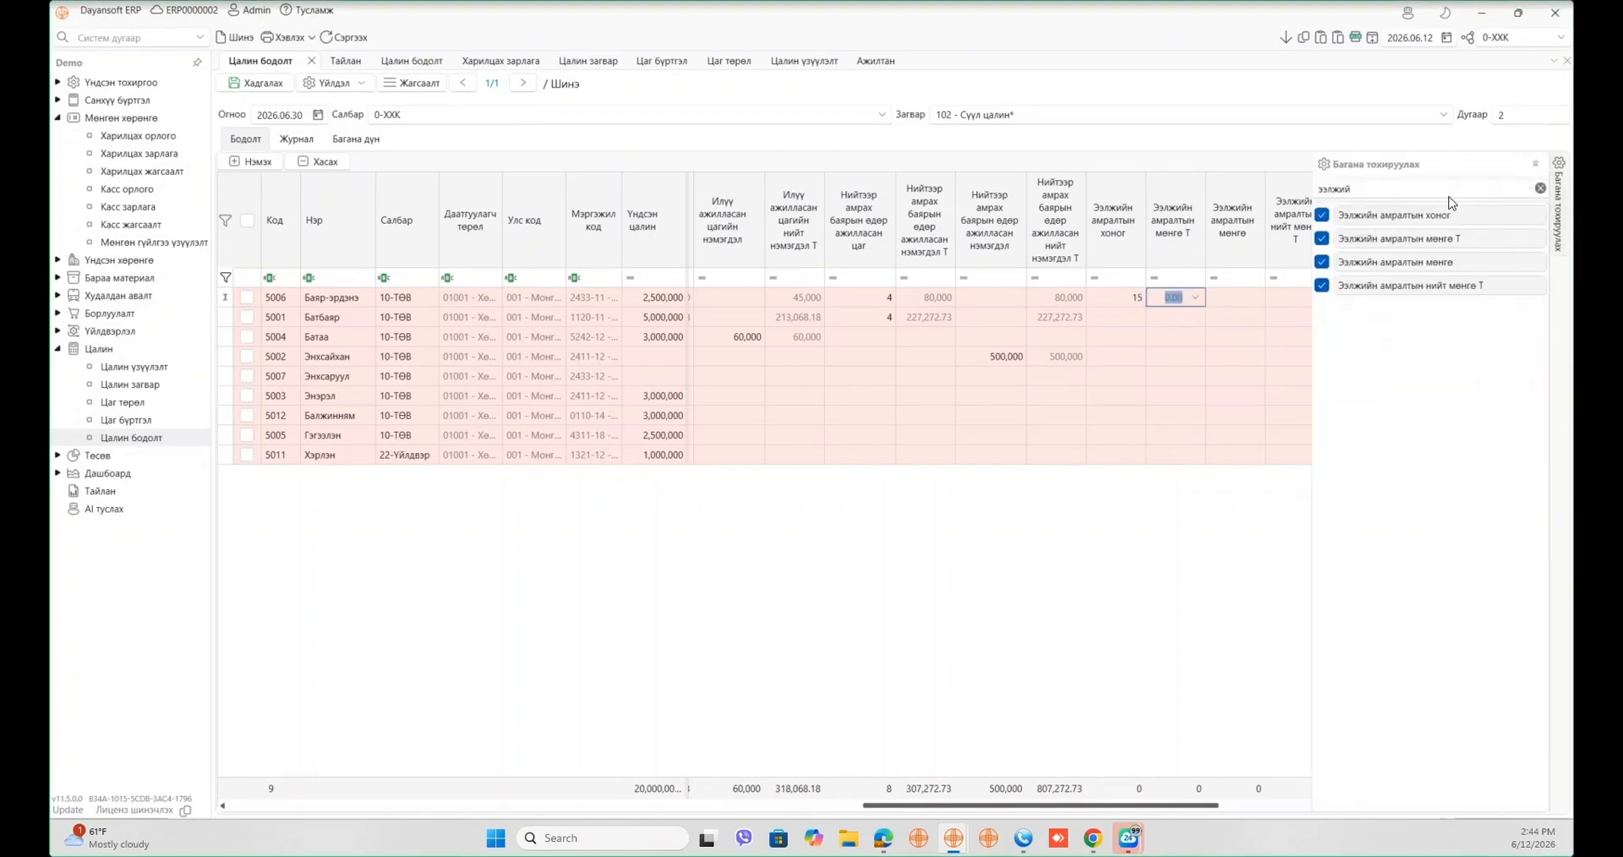
text(тухайн)
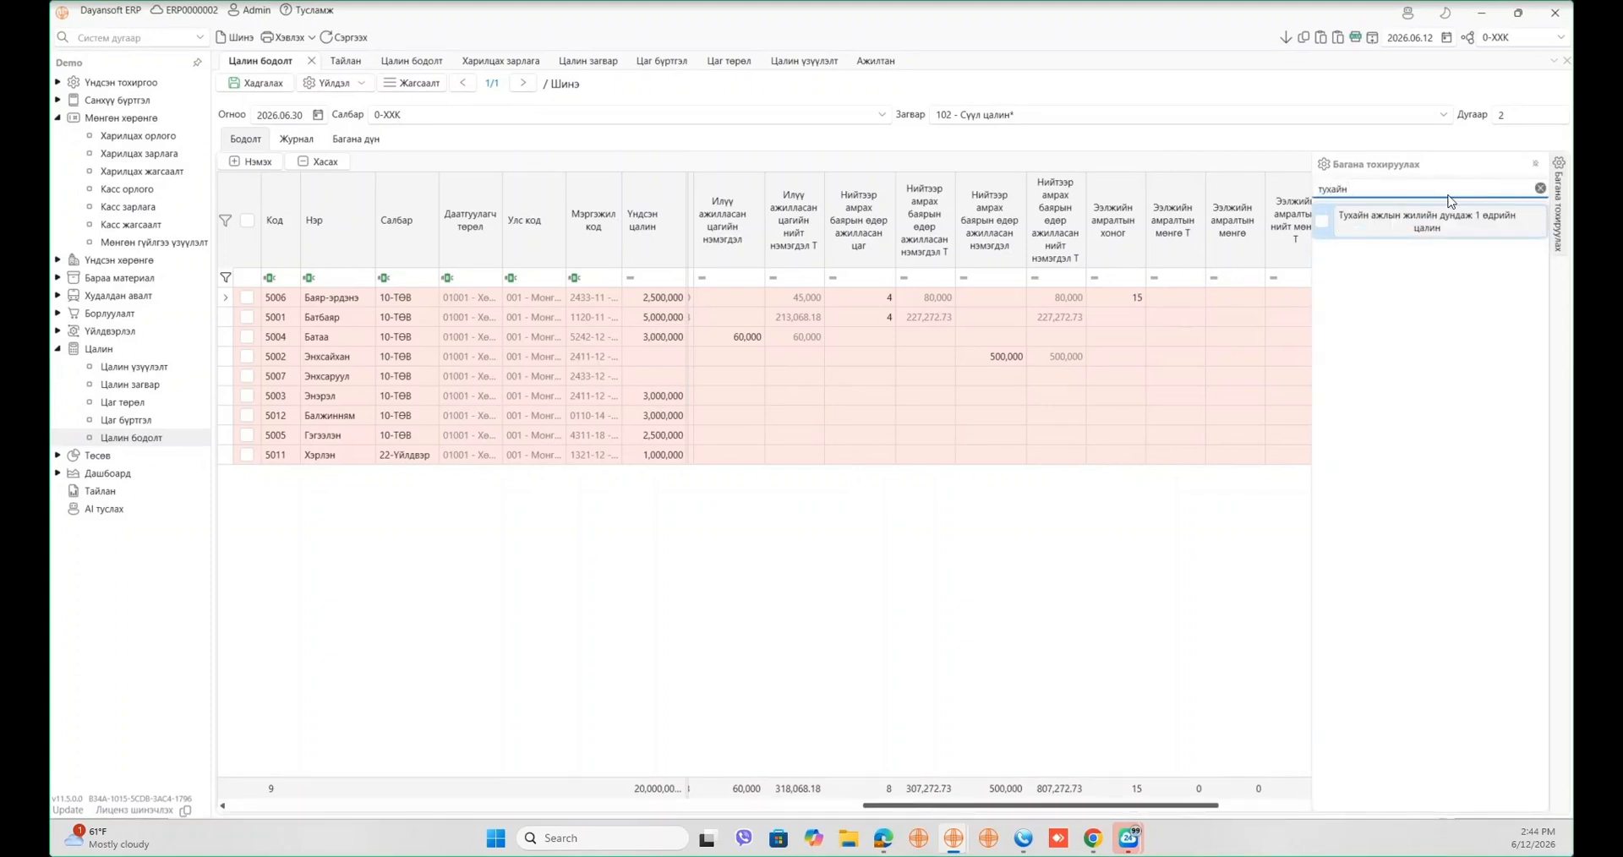
drag(1437, 218, 1084, 239)
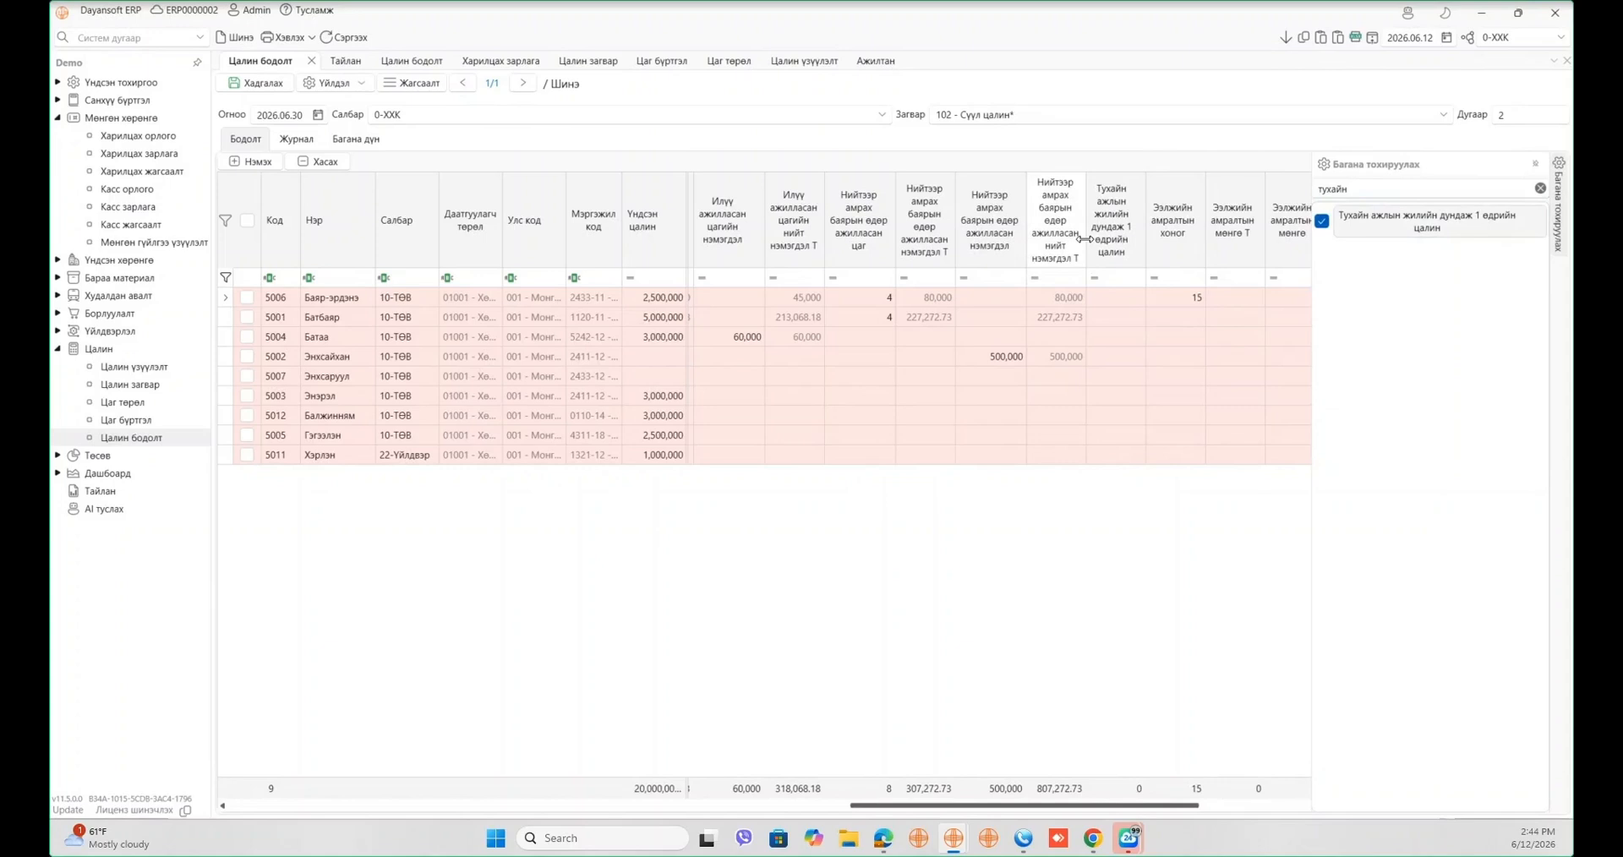
click(1132, 300)
- Set employee 5006's average daily wage to 100,000, making leave pay 1,500,000
click(1137, 302)
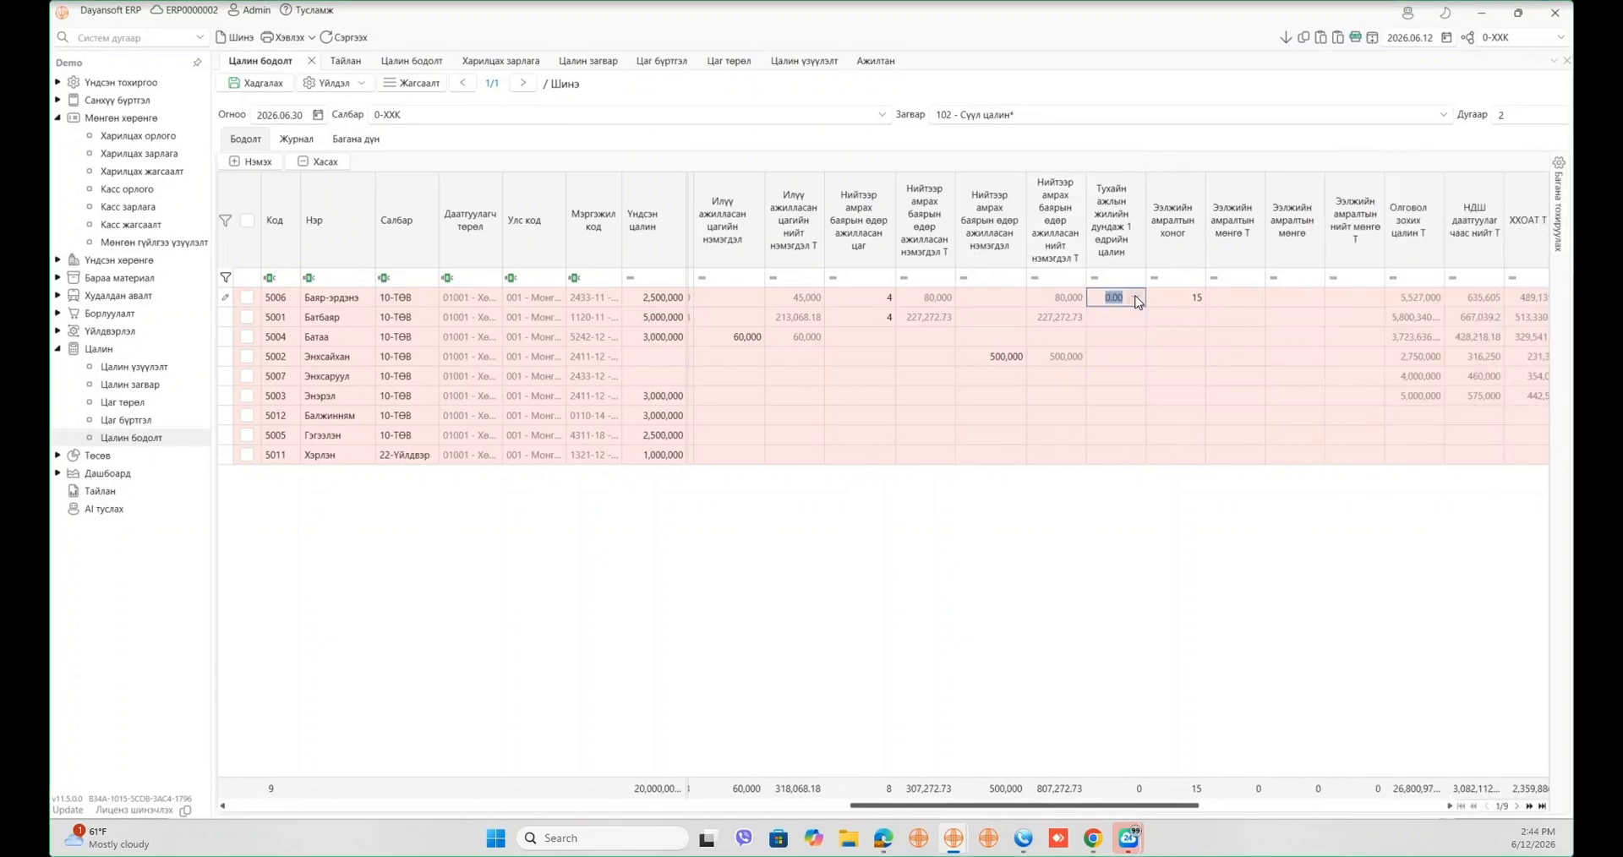
text(100,000)
key(Tab)
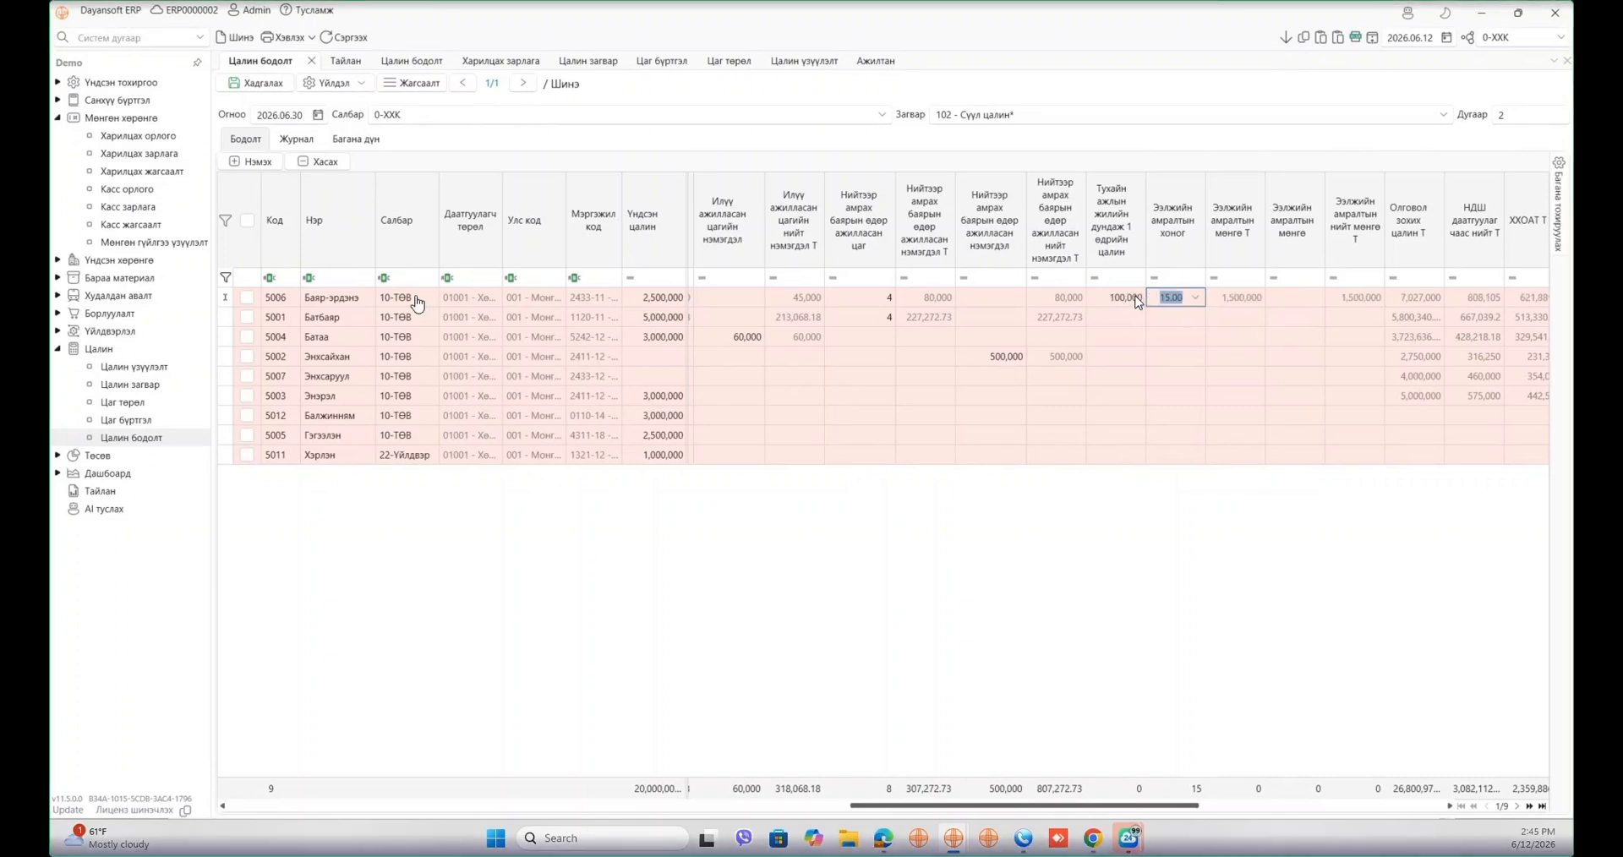
click(1173, 536)
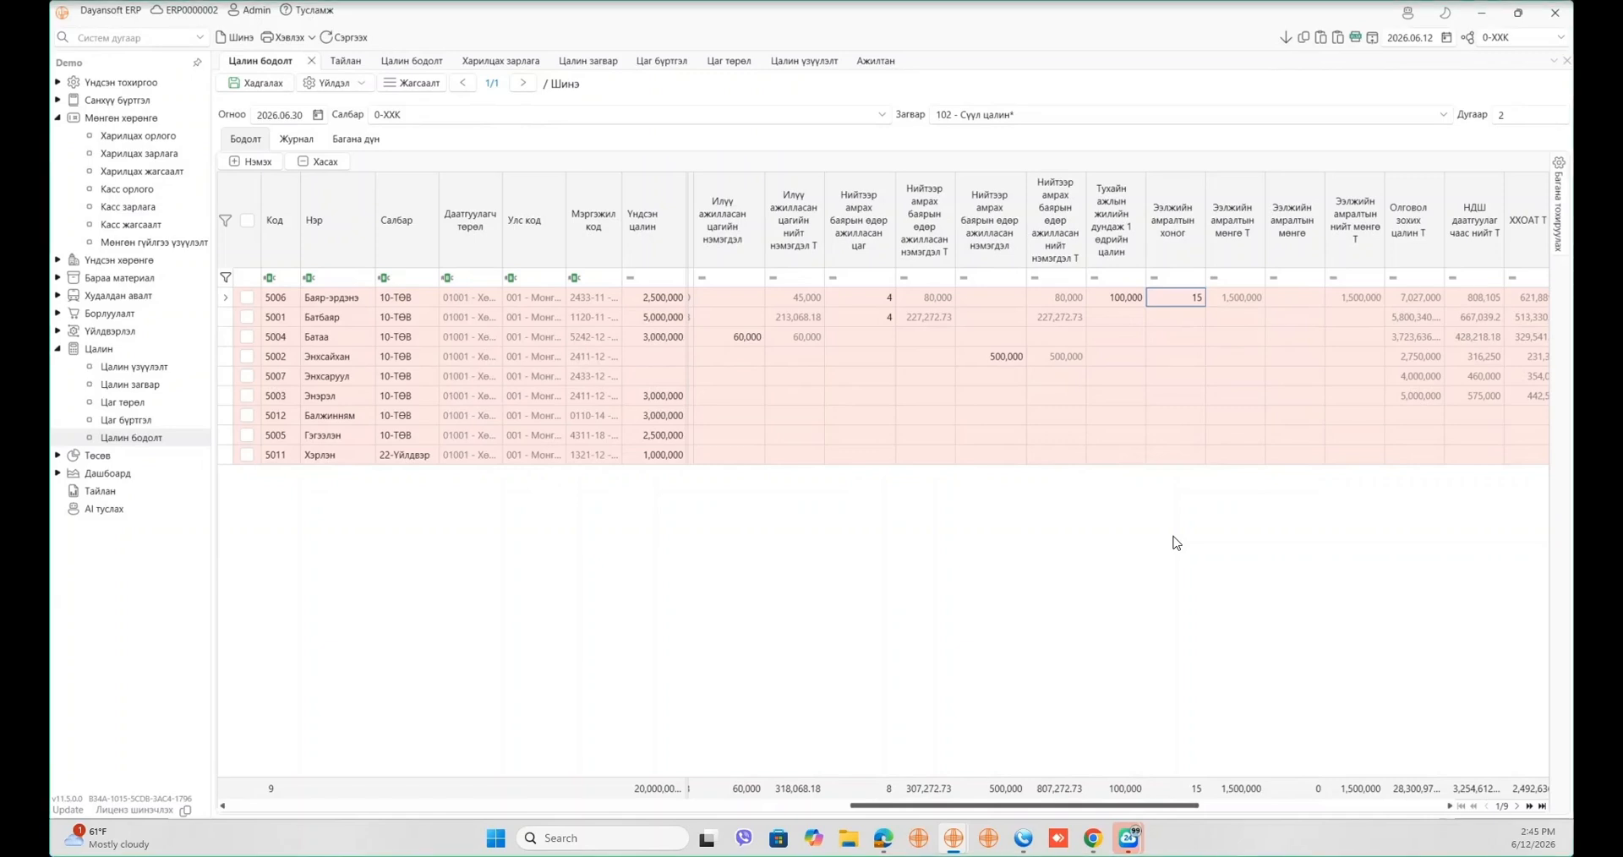
click(1172, 319)
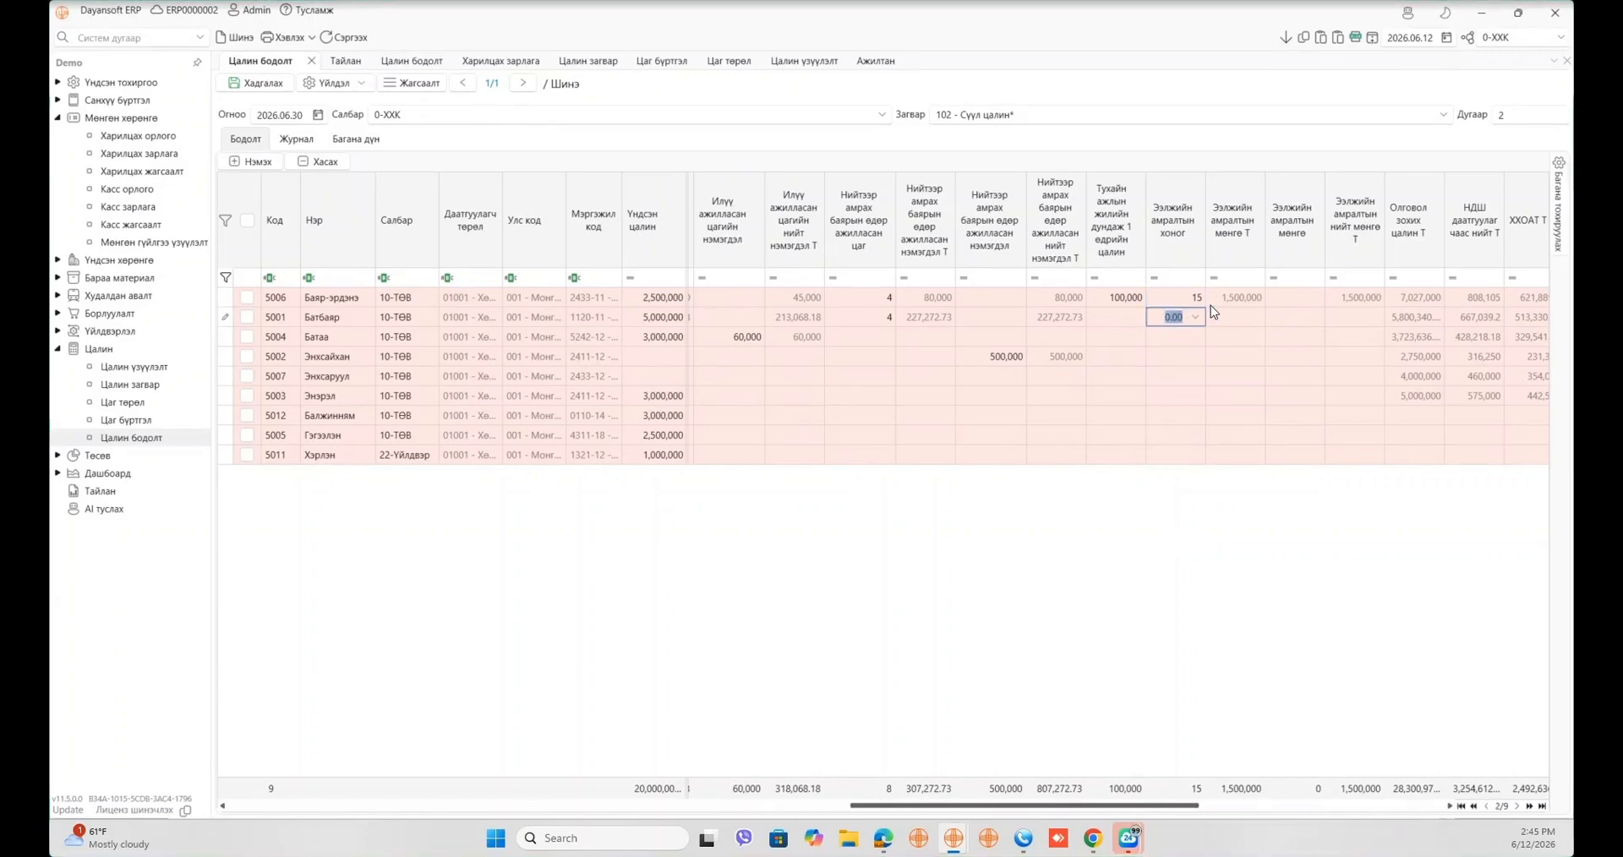
click(1203, 303)
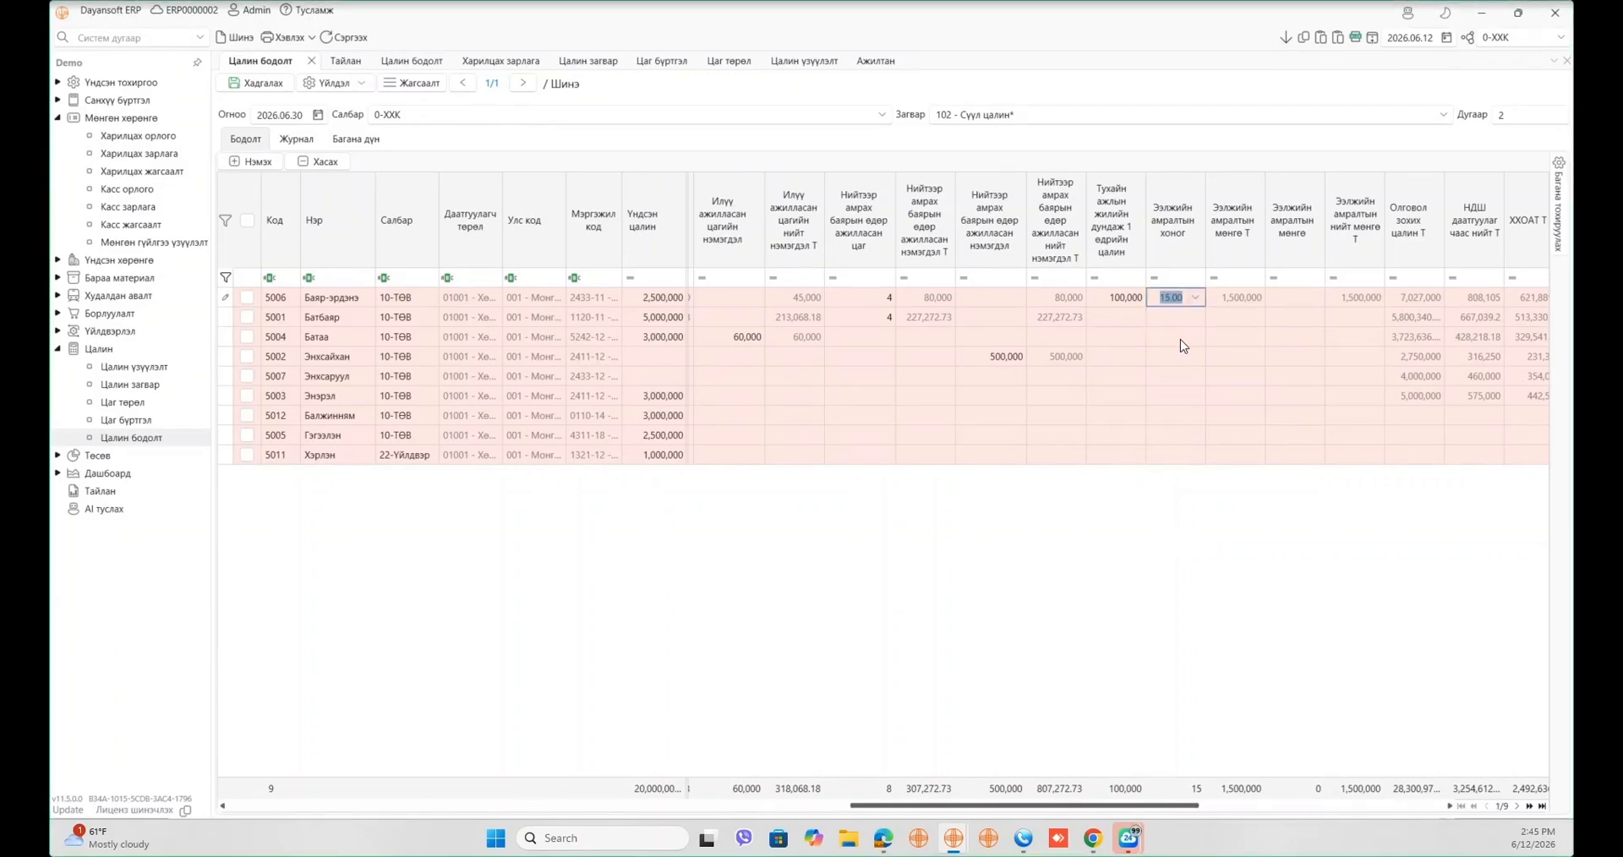
- Enter 150,000 leave money for employee 5002
click(1128, 319)
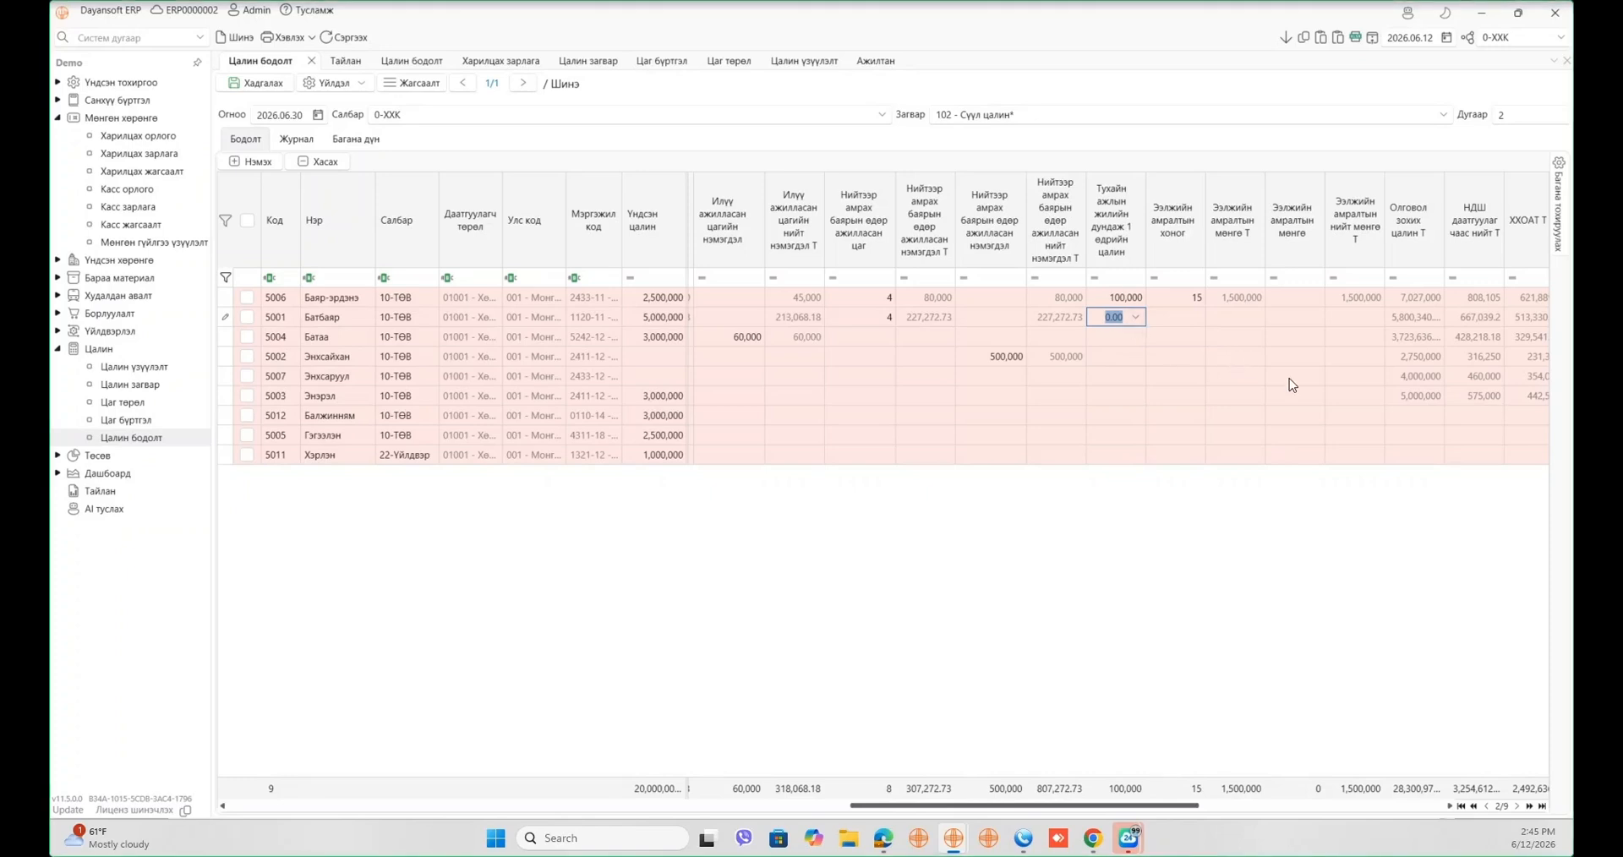
key(Down)
key(Down)
click(1295, 356)
text(50000)
key(Tab)
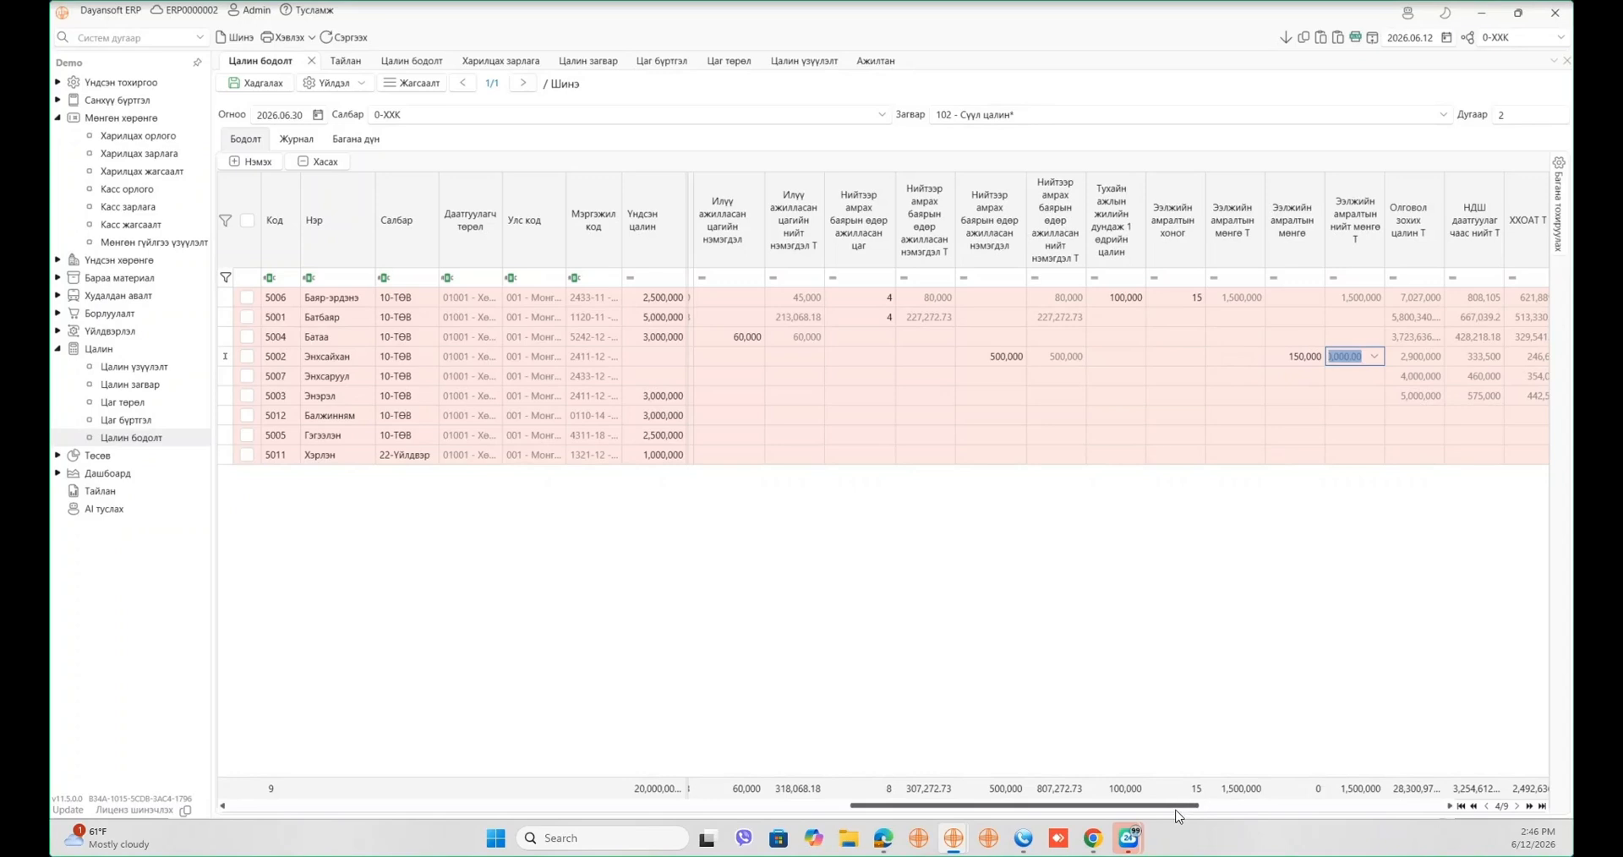
drag(1183, 806, 1284, 806)
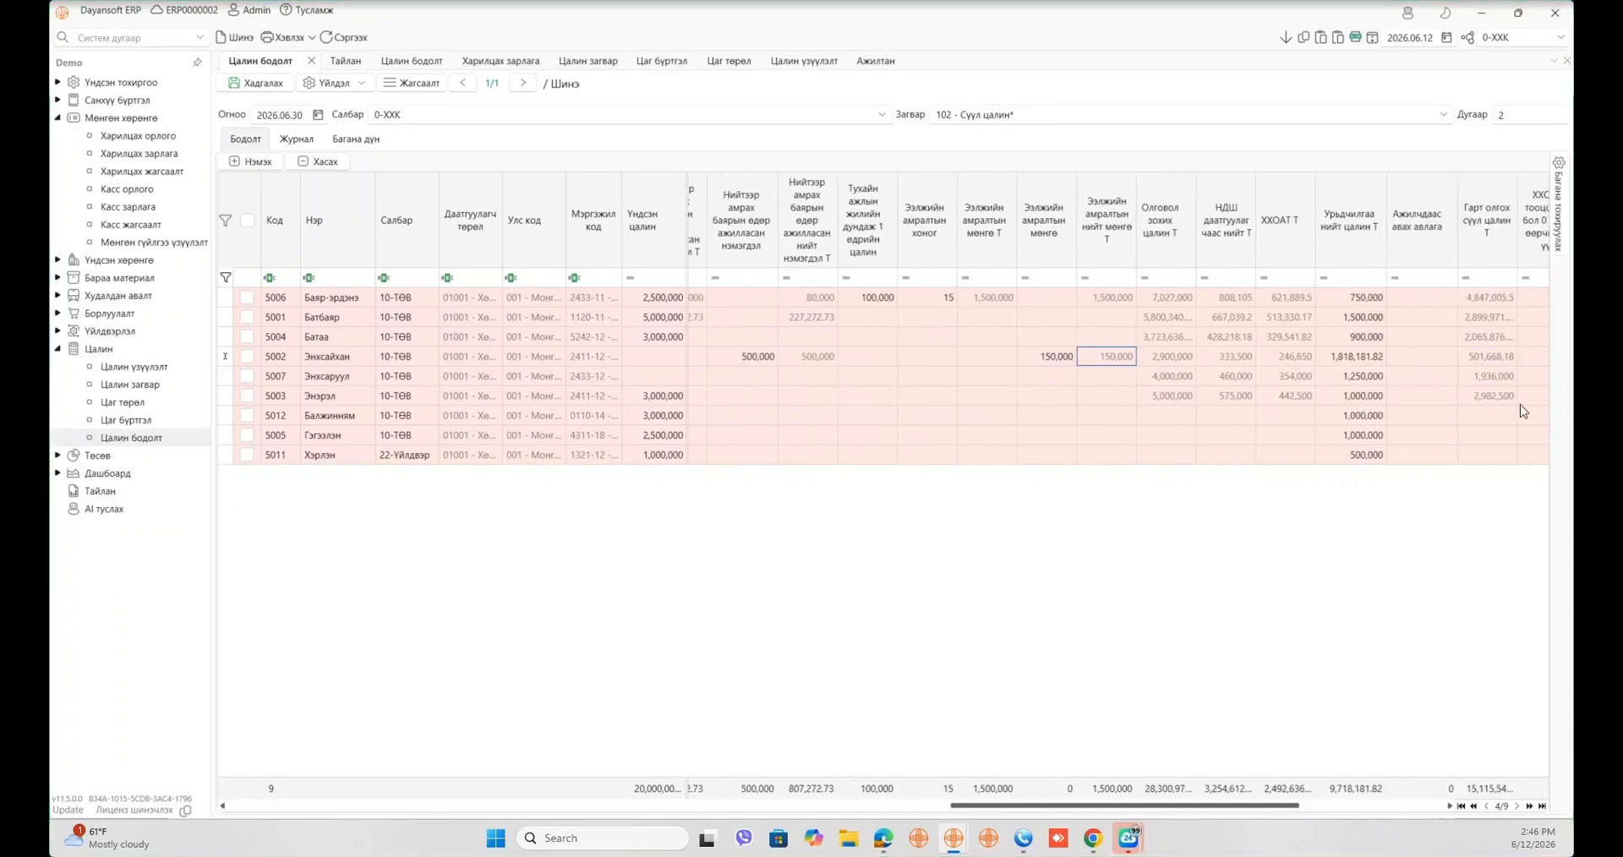
click(1558, 207)
- Search 'ажилла' and add the Ажилласан жилийн нэмэгдэл and Орлон ажилласны нэмэгдэл columns
click(1480, 190)
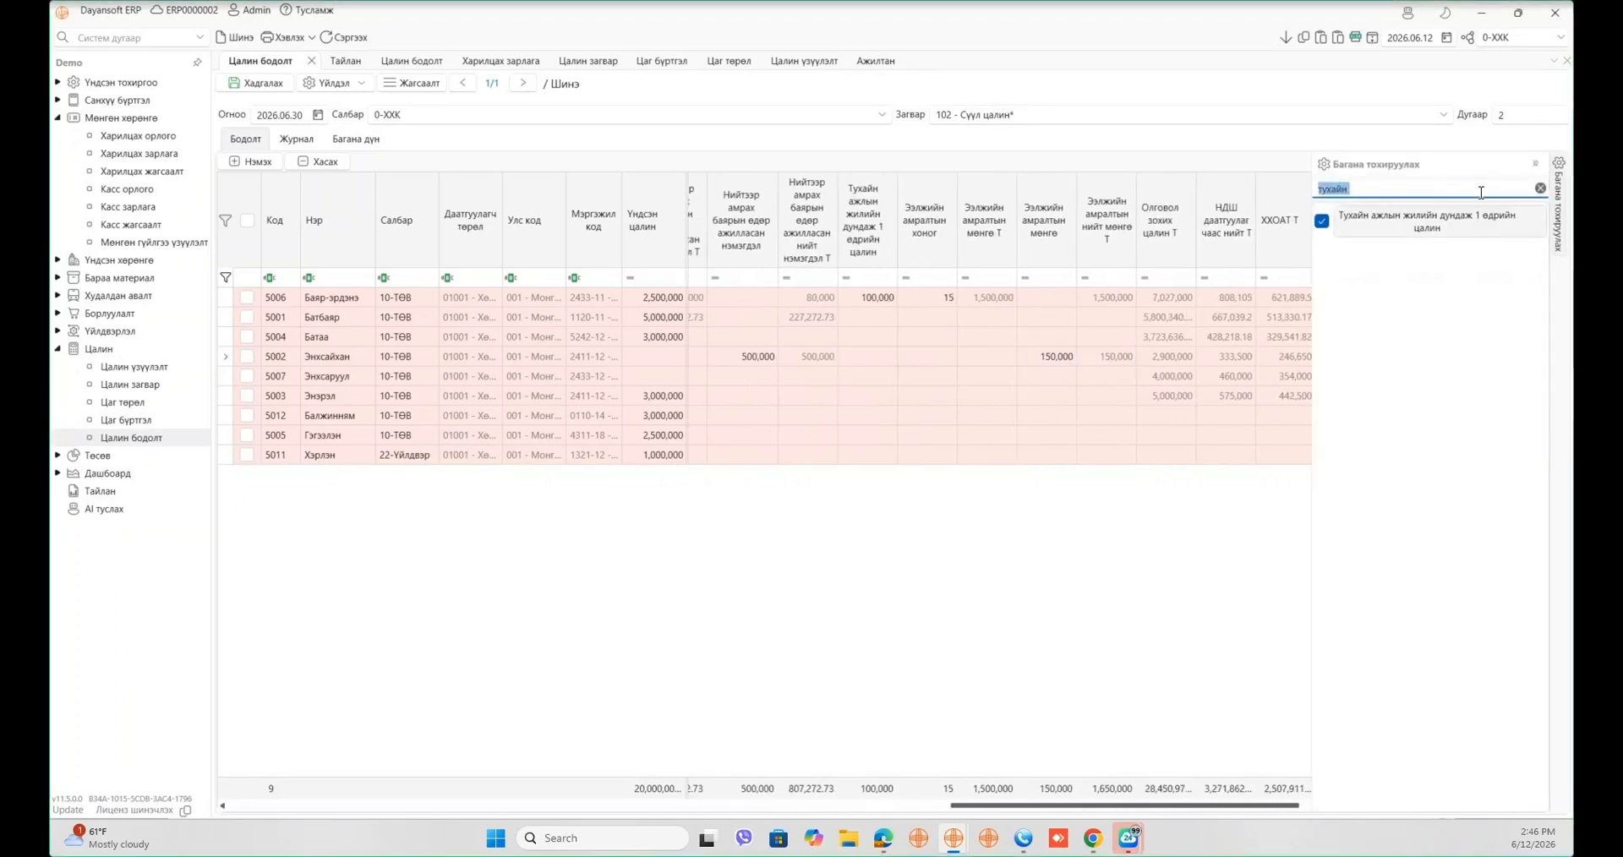
key(BackSpace)
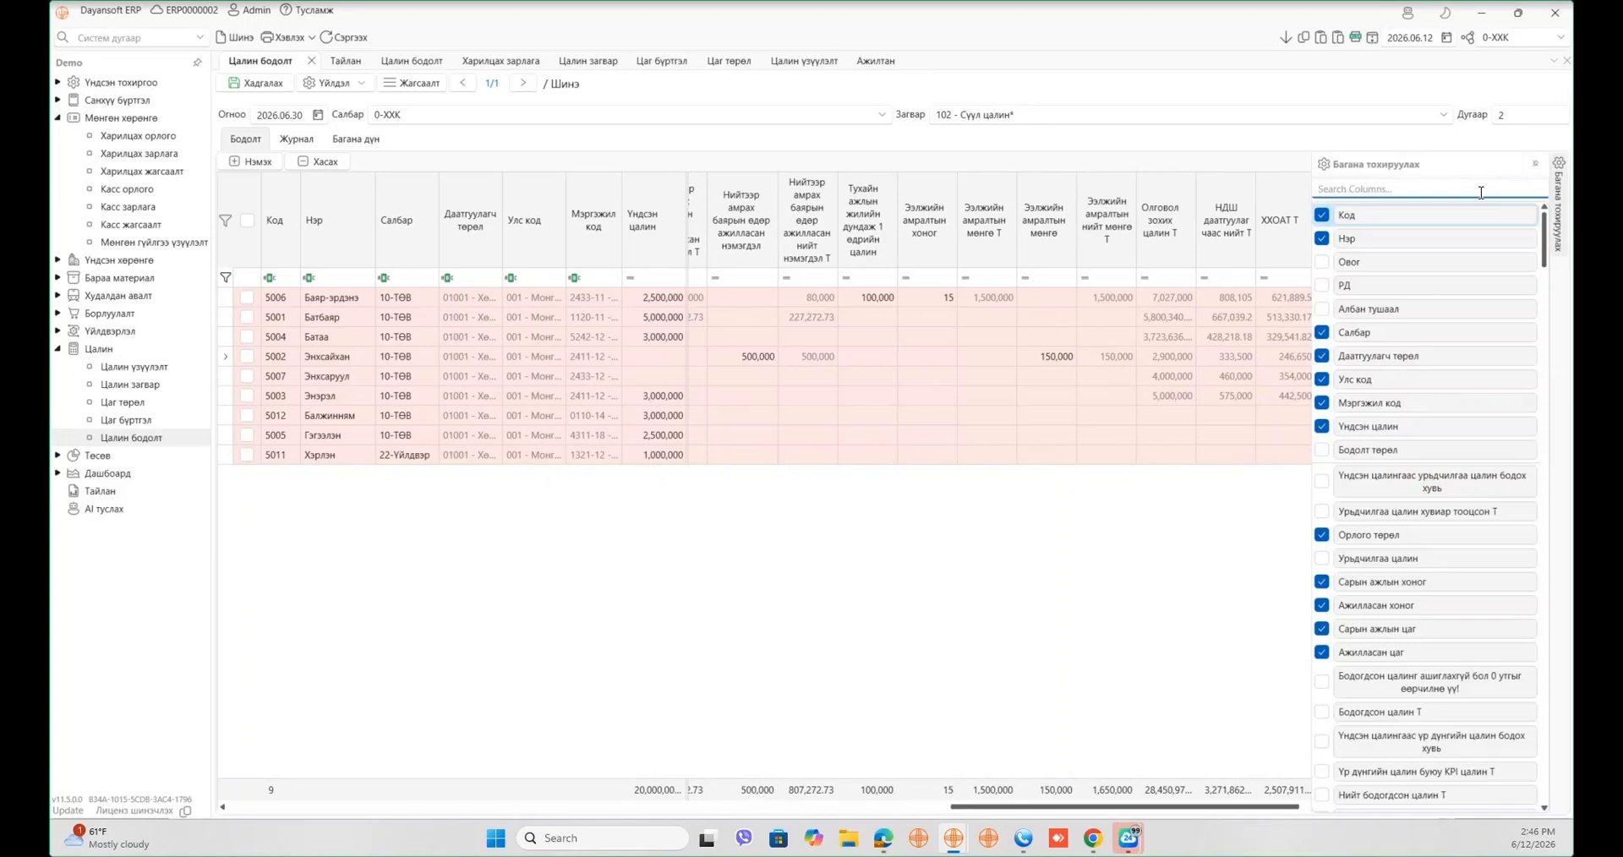
text(ажилла)
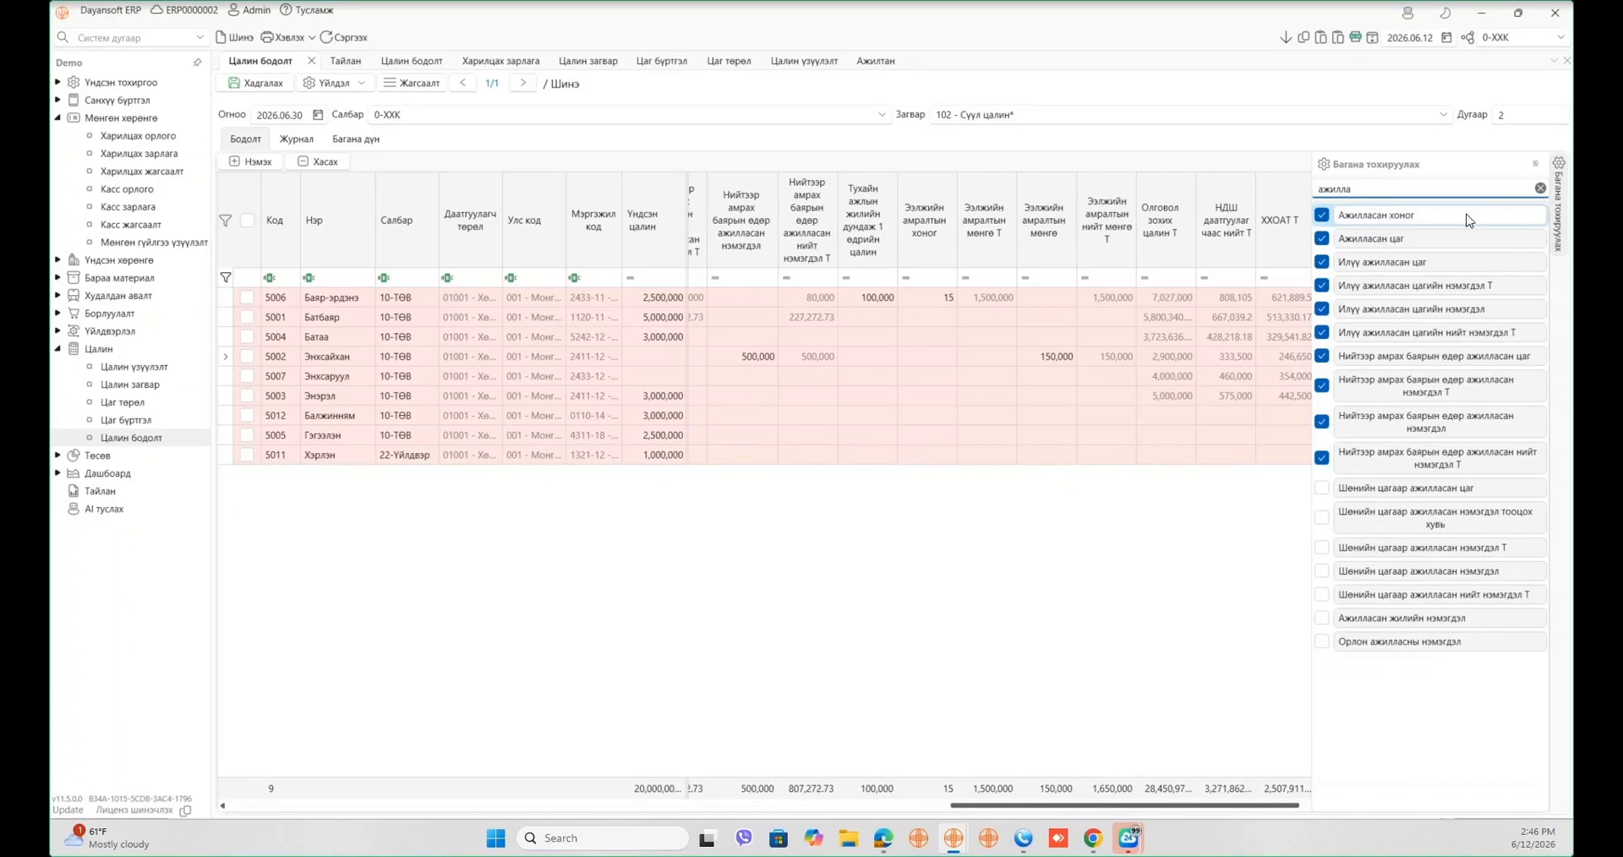
drag(1455, 617, 1155, 218)
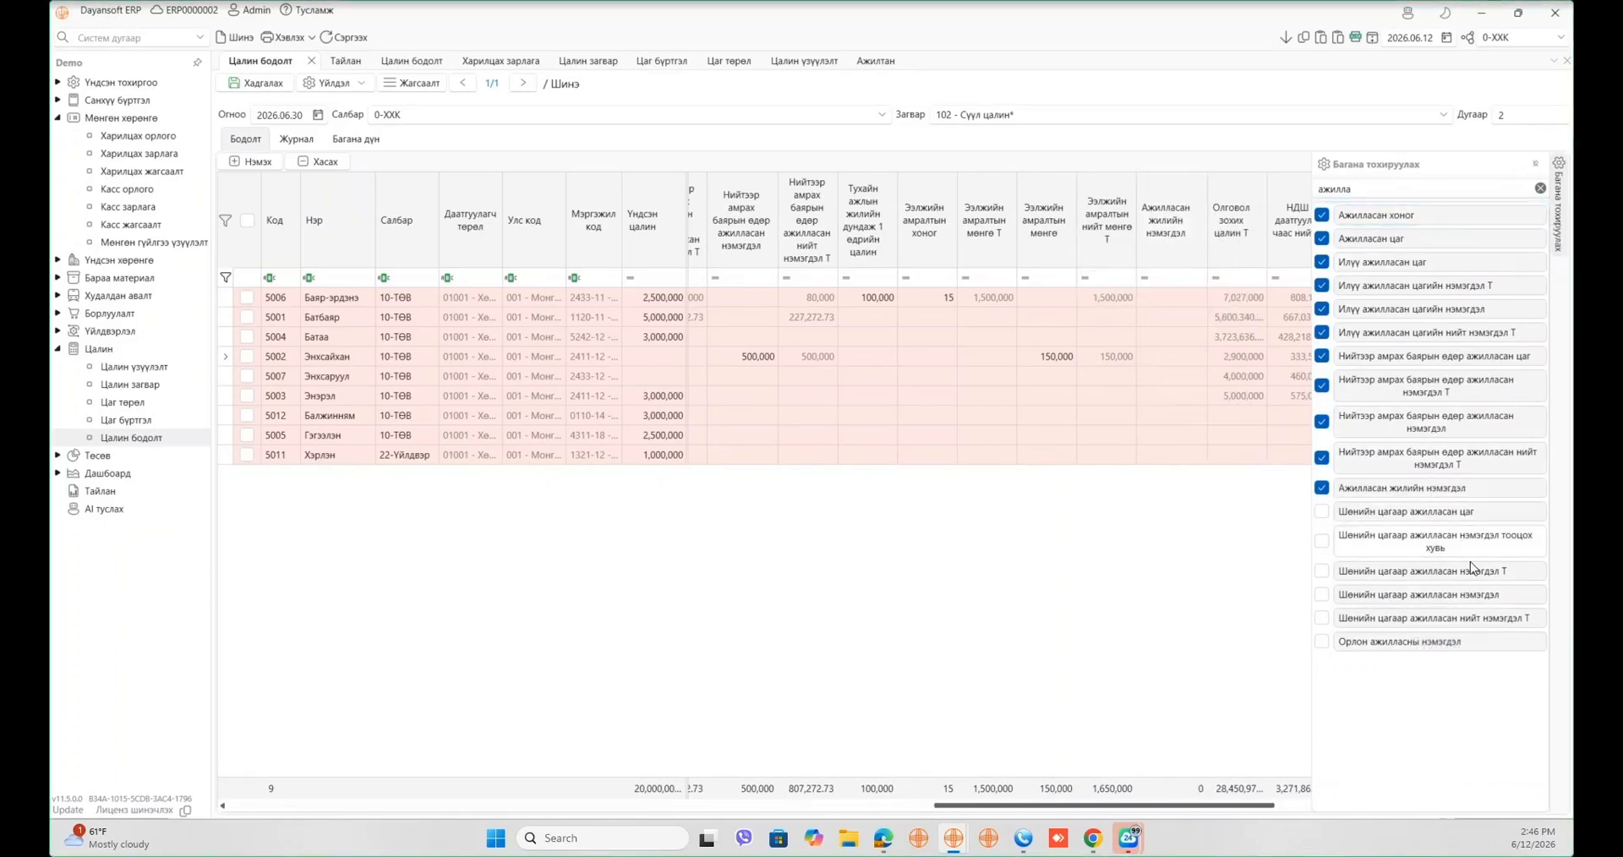
drag(1467, 650, 1222, 227)
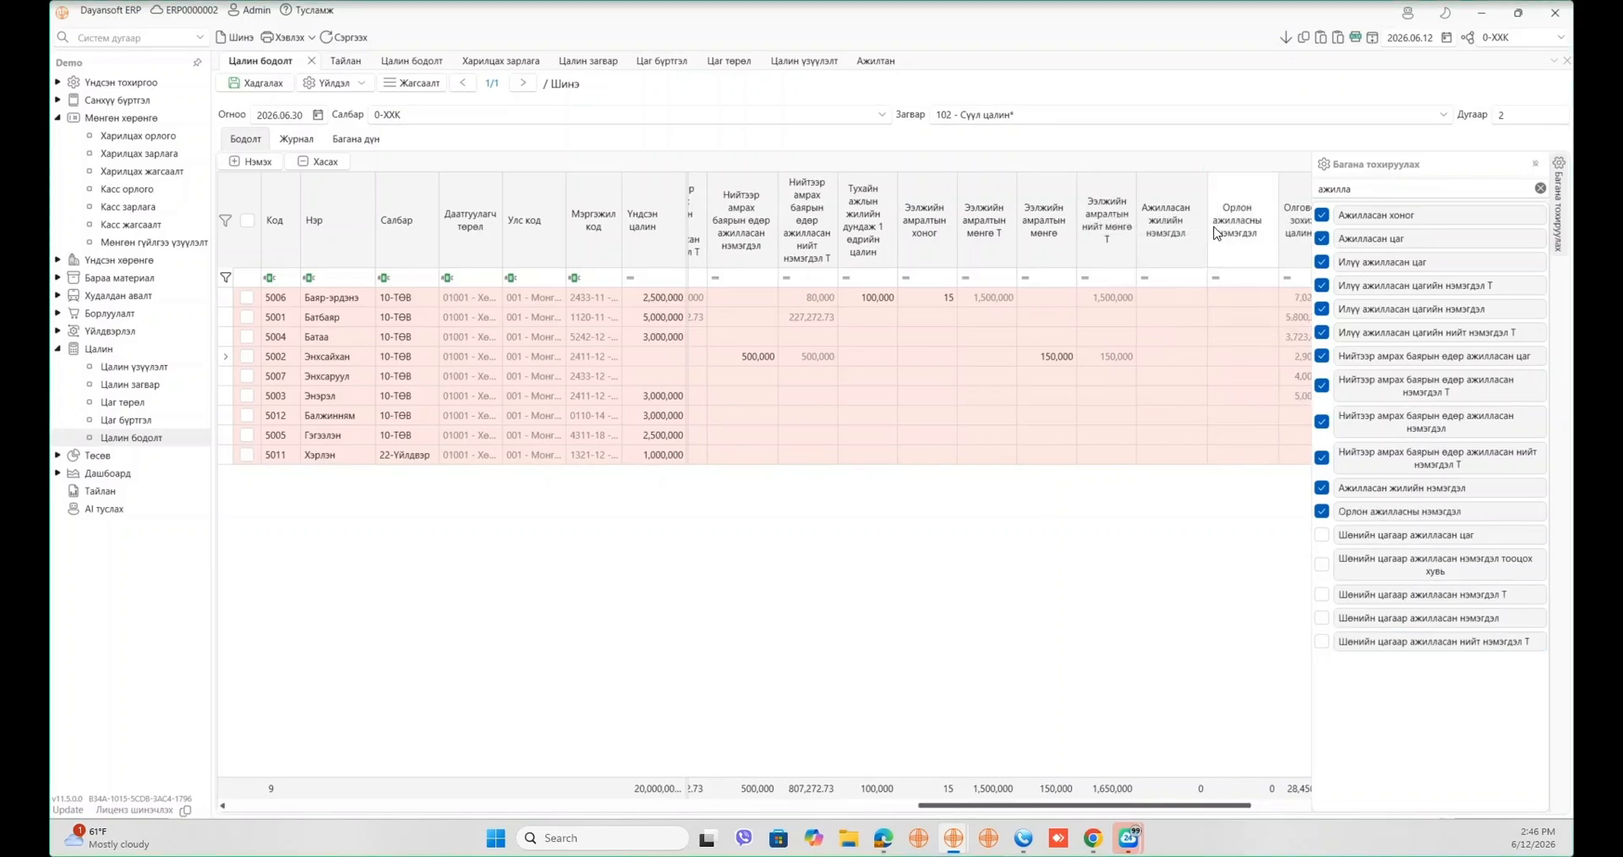
- Search 'мэргэ' and add the Мэргэжлийн зэргийн нэмэгдэл column
double_click(1411, 186)
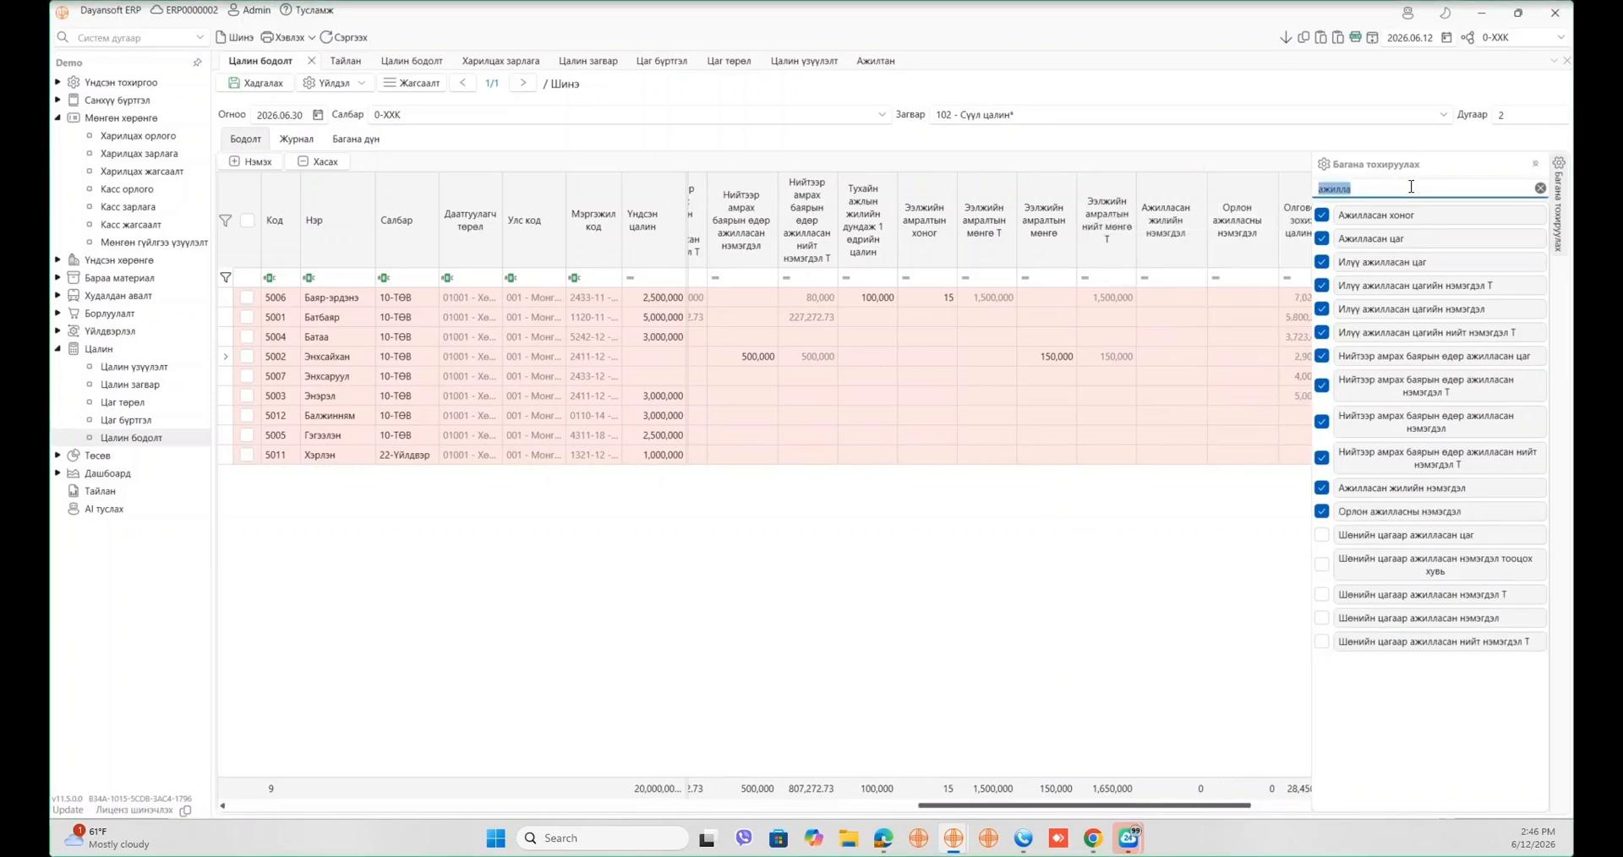
key(BackSpace)
text(мэргэ)
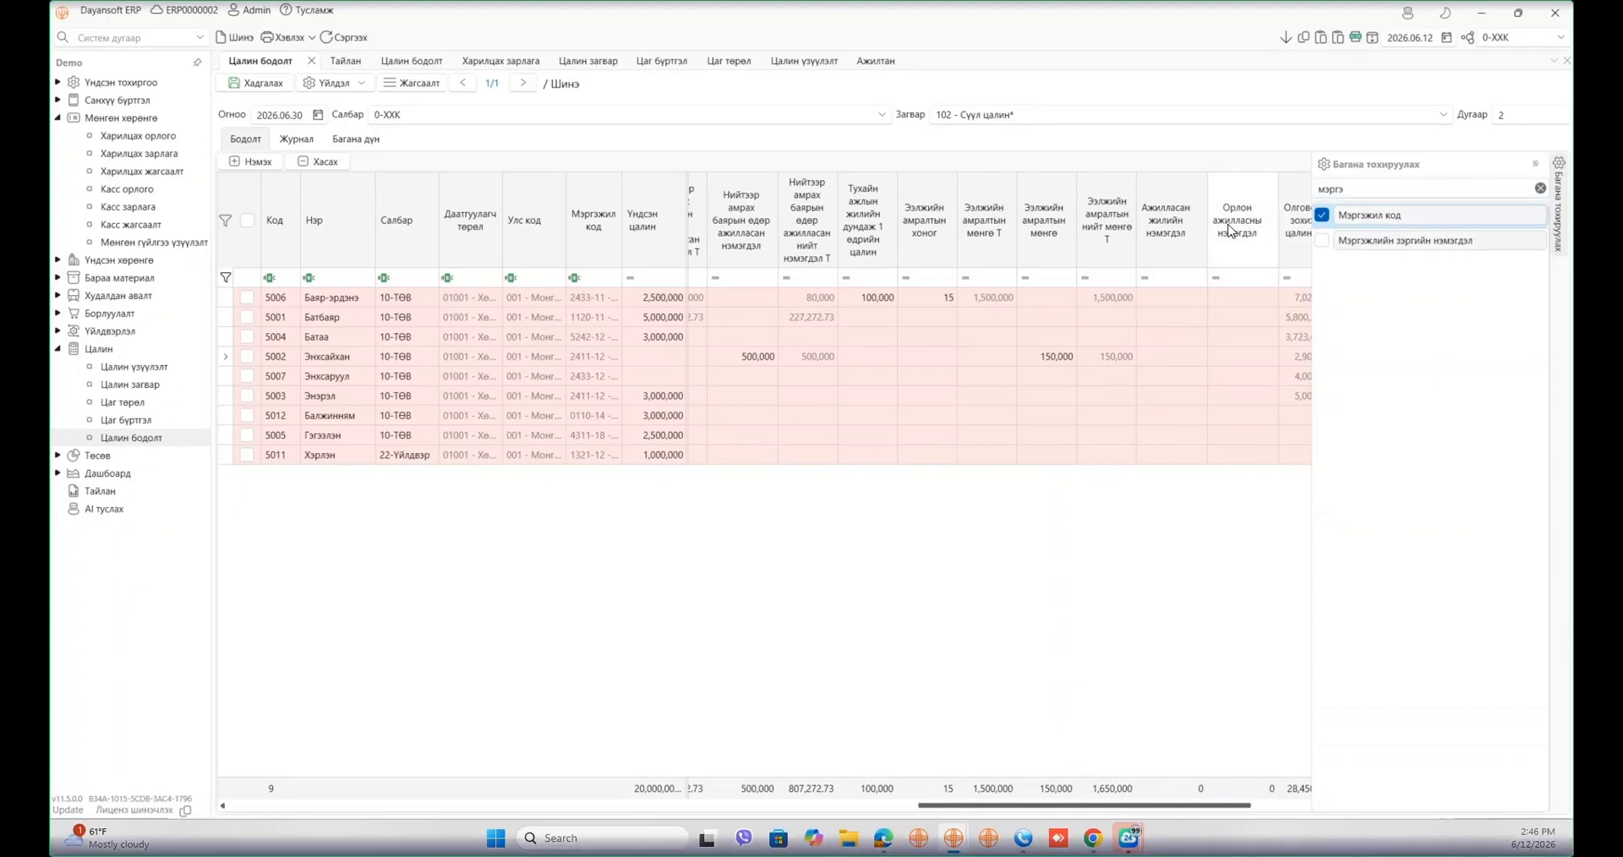
click(1386, 241)
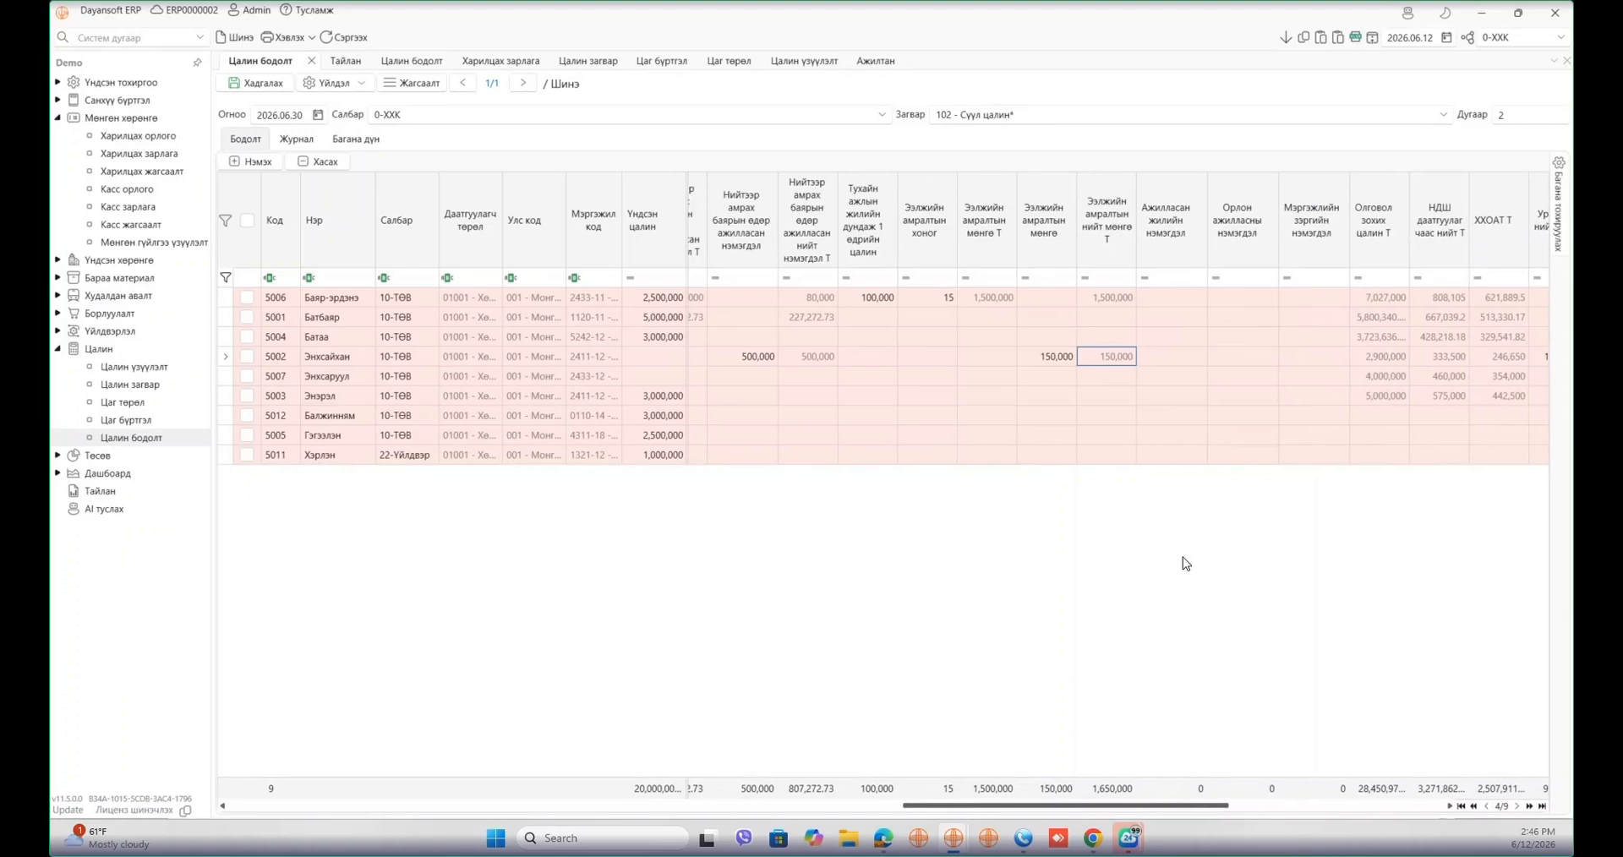
- Enter annual service allowances of 50,000 for employee 5006 and 40,000 for employee 5002
click(1165, 303)
text(0000)
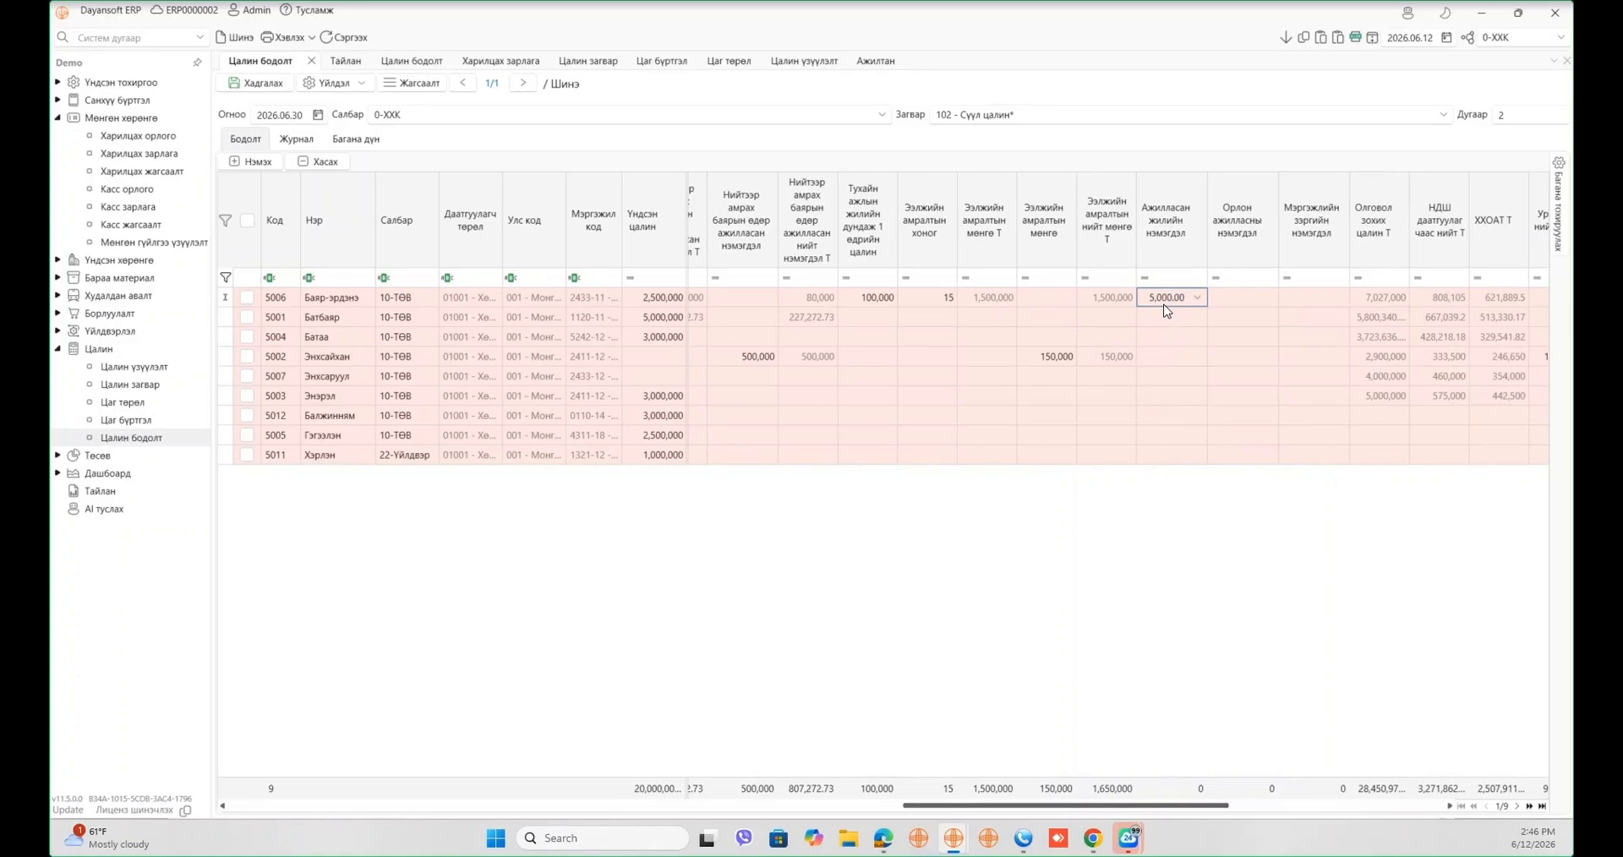
click(1171, 356)
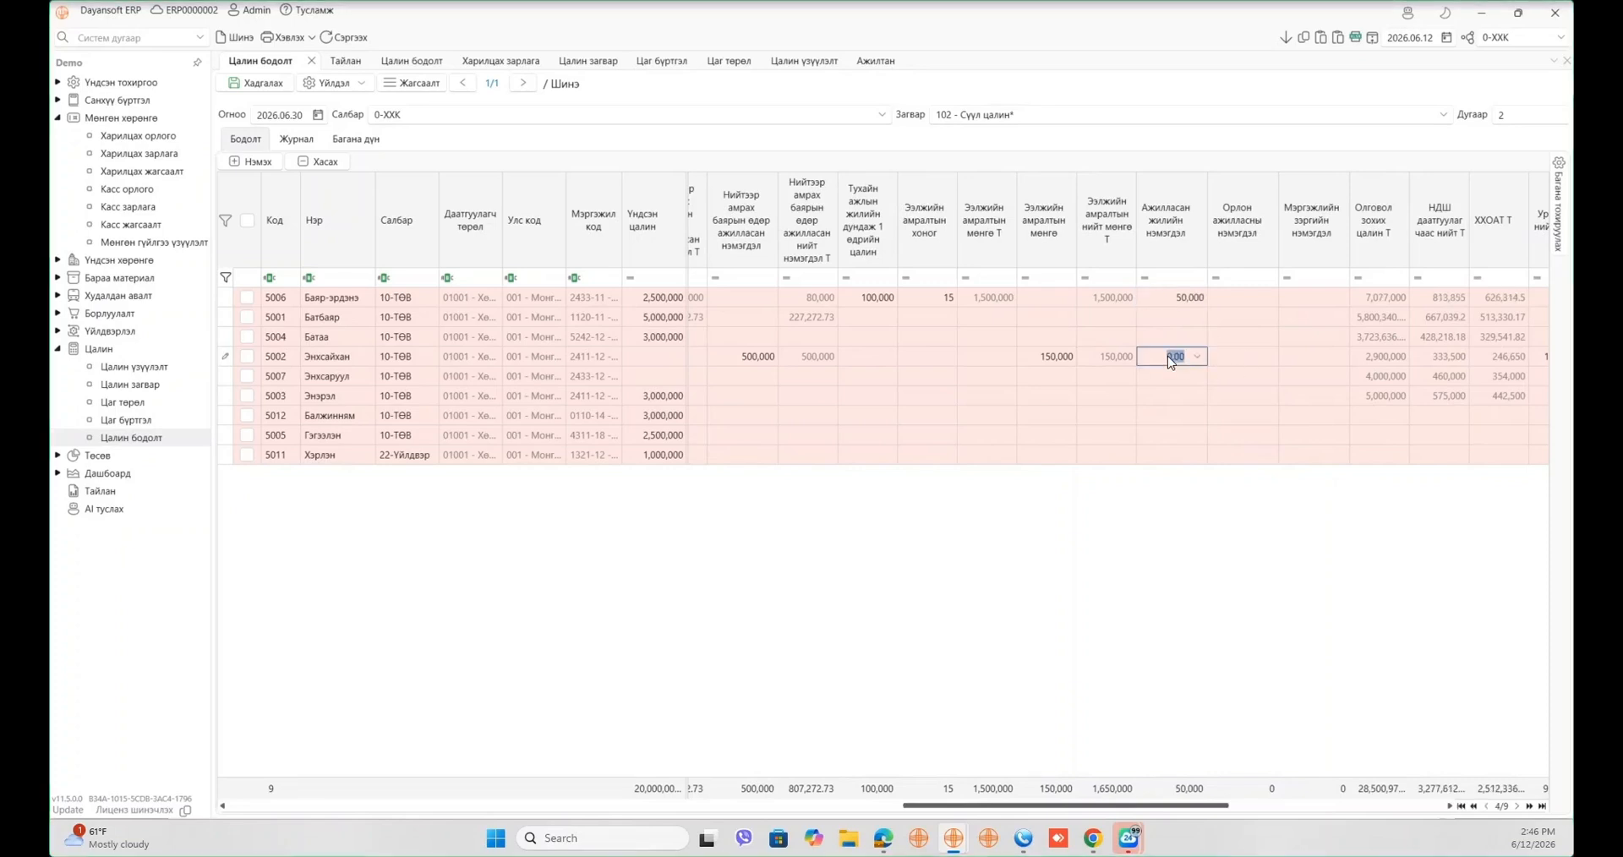
text(4,000,00)
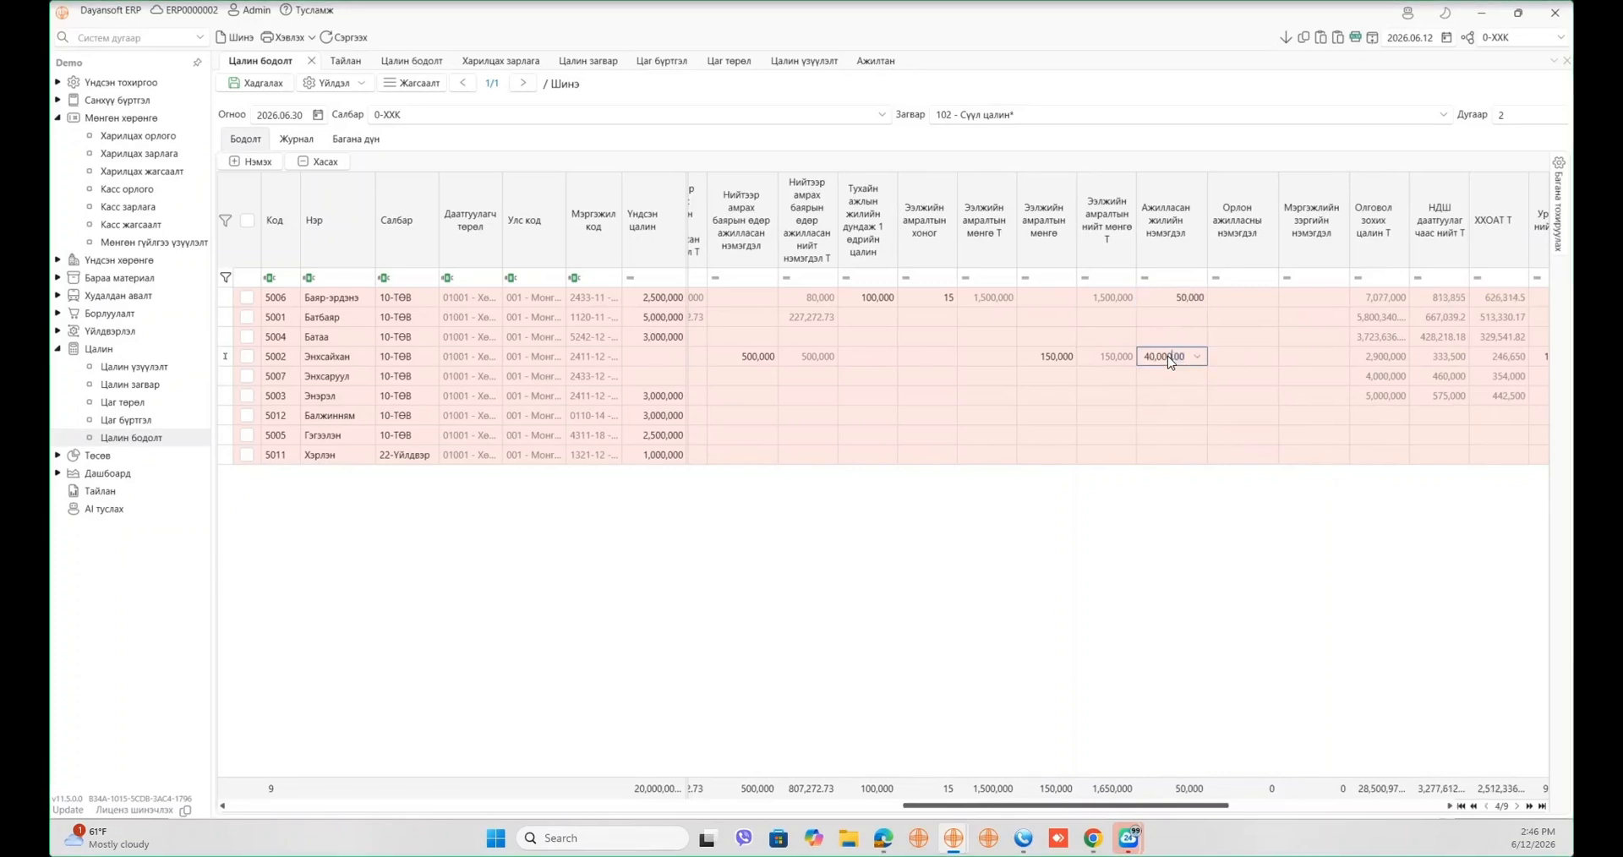
- Give employee 5001 a substitute allowance of 500,000
click(1236, 316)
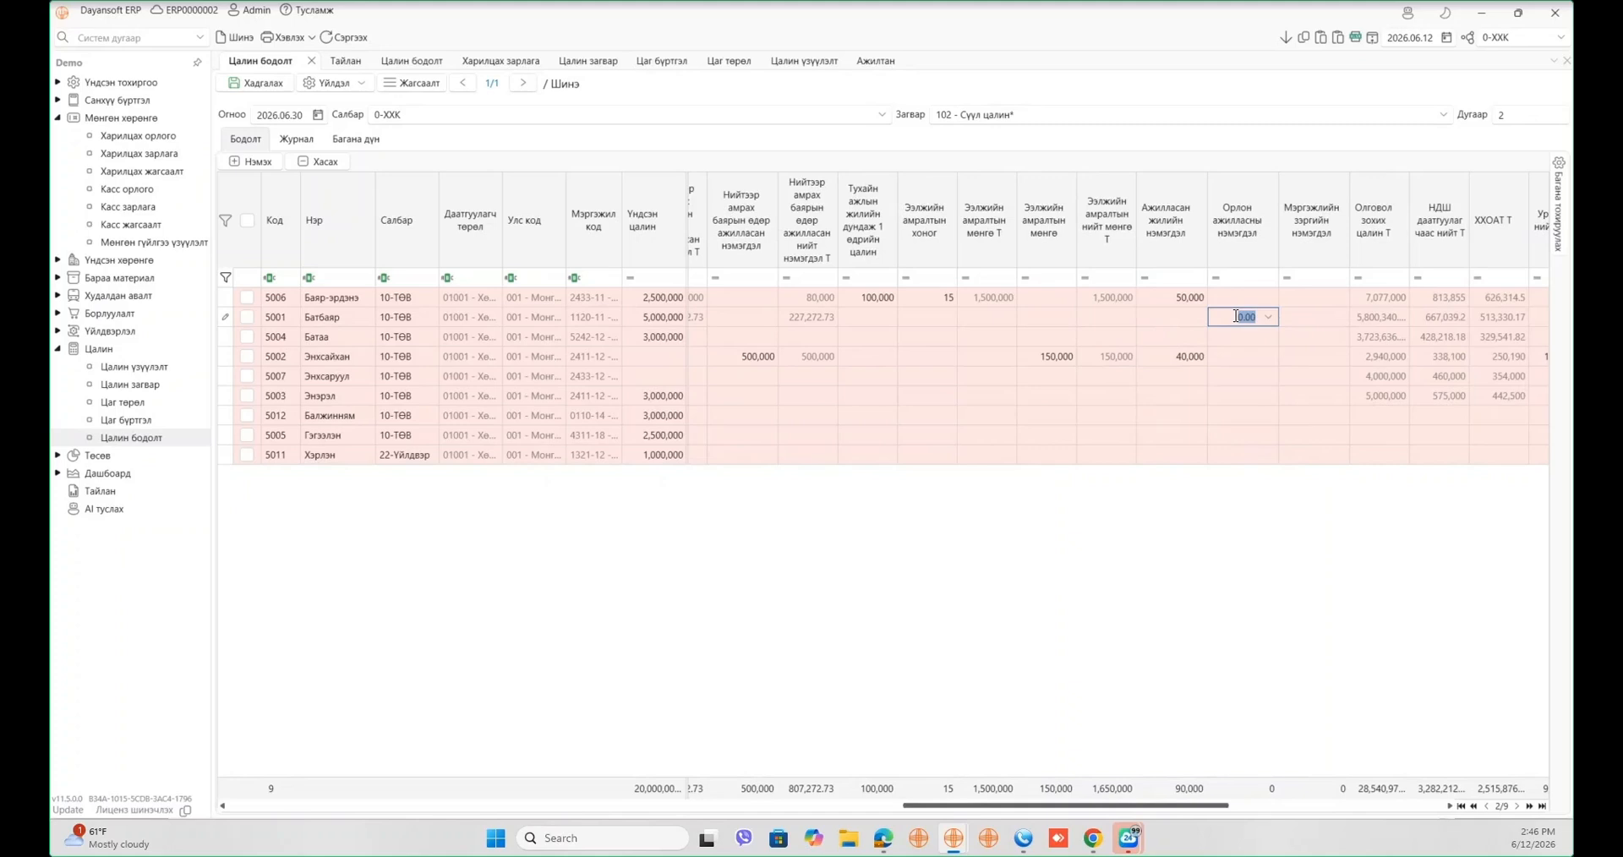
text(500,000)
key(Tab)
- Enter 500,000 in employee 5003's professional-grade allowance cell
click(1297, 394)
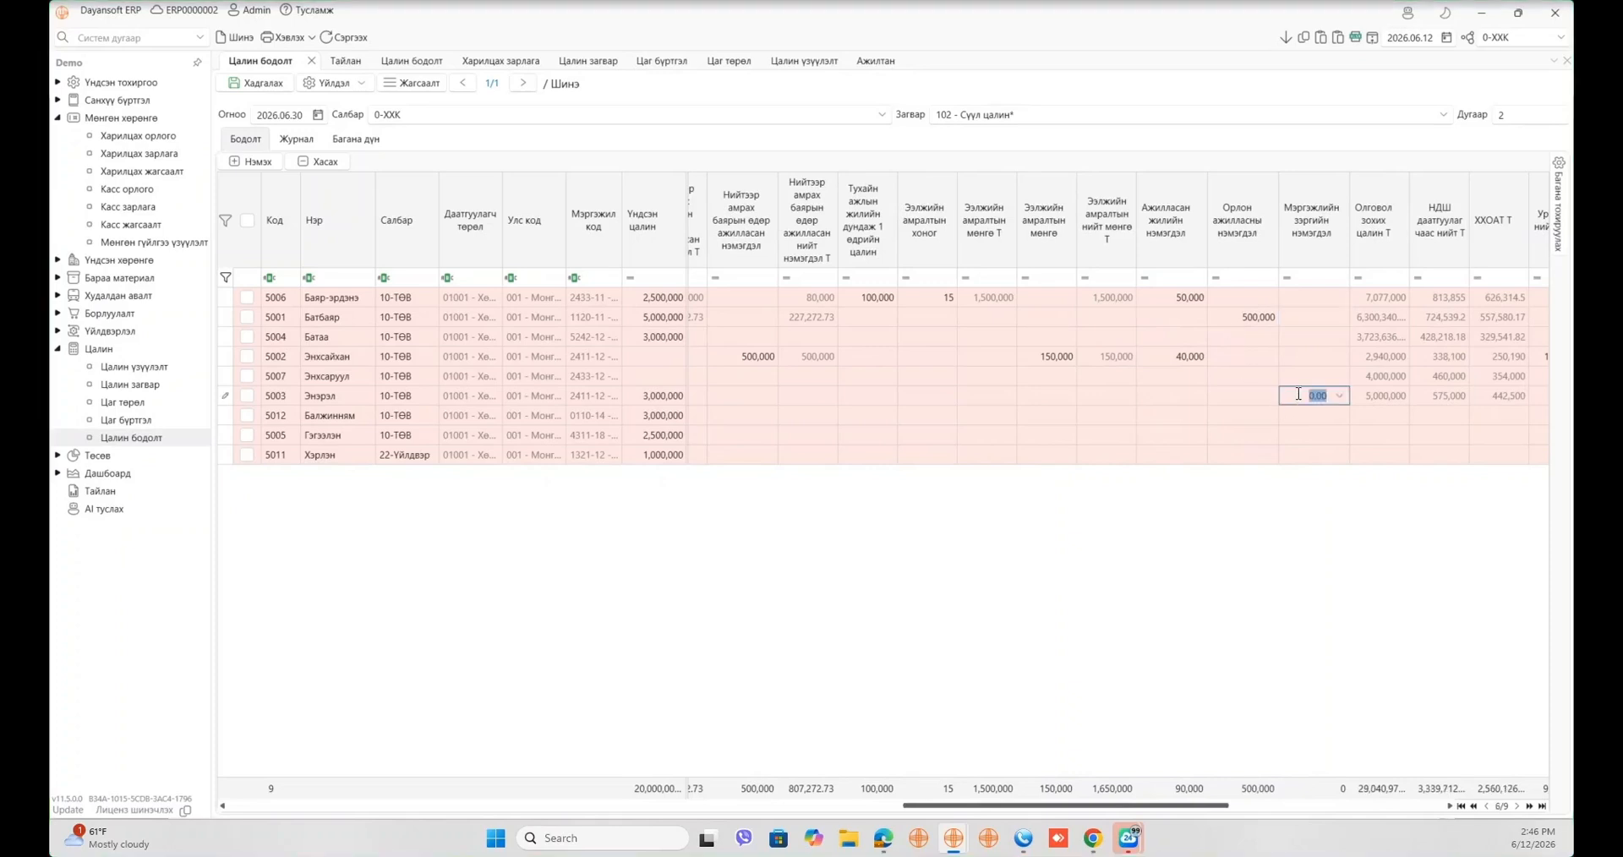
text(500000)
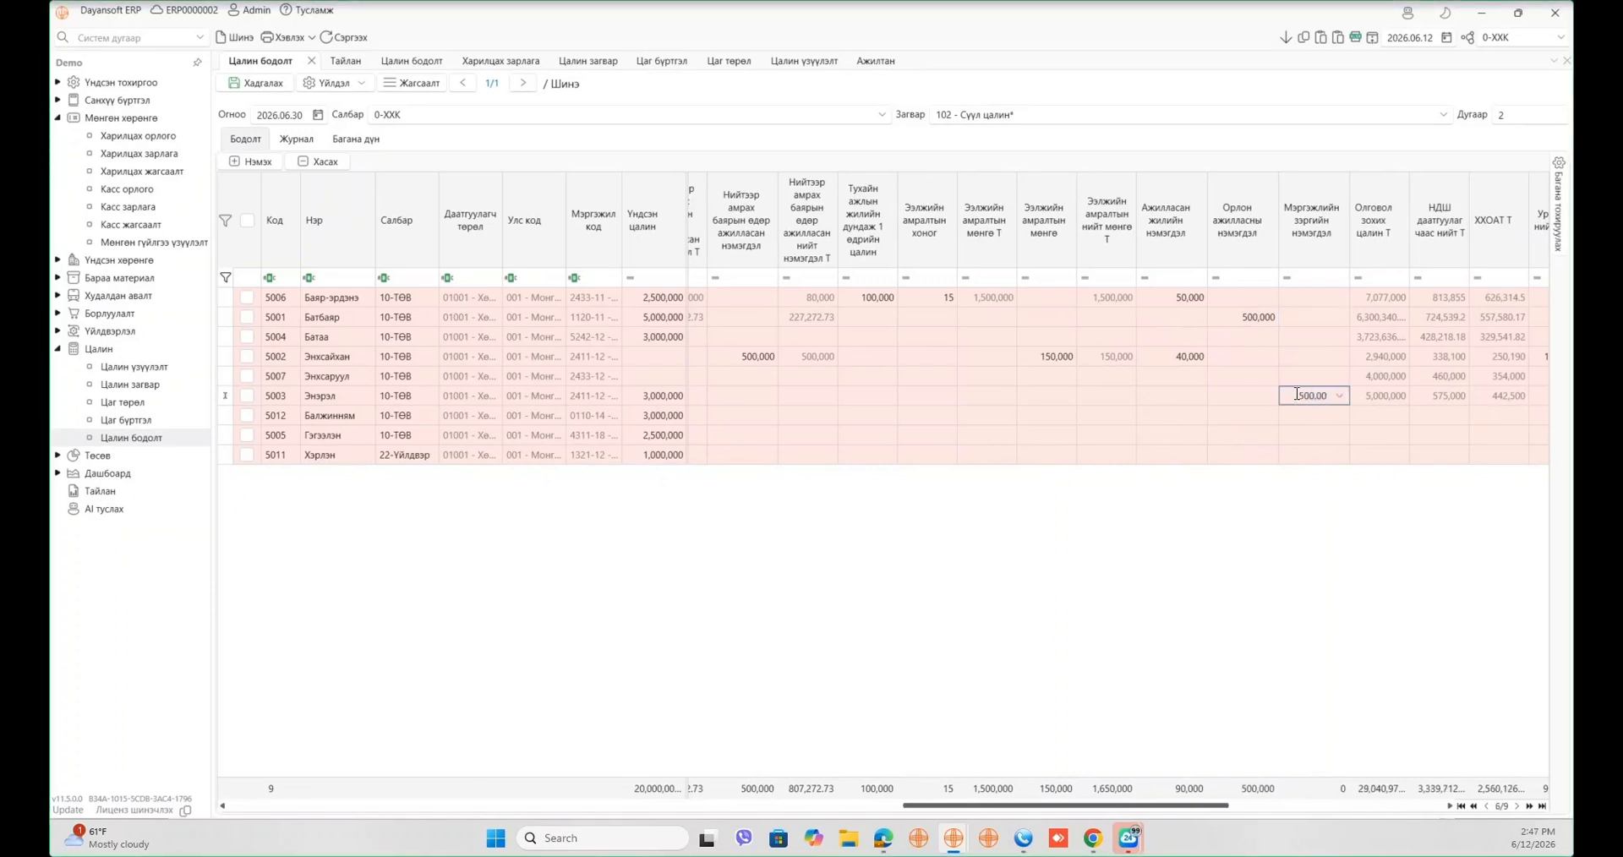
key(Tab)
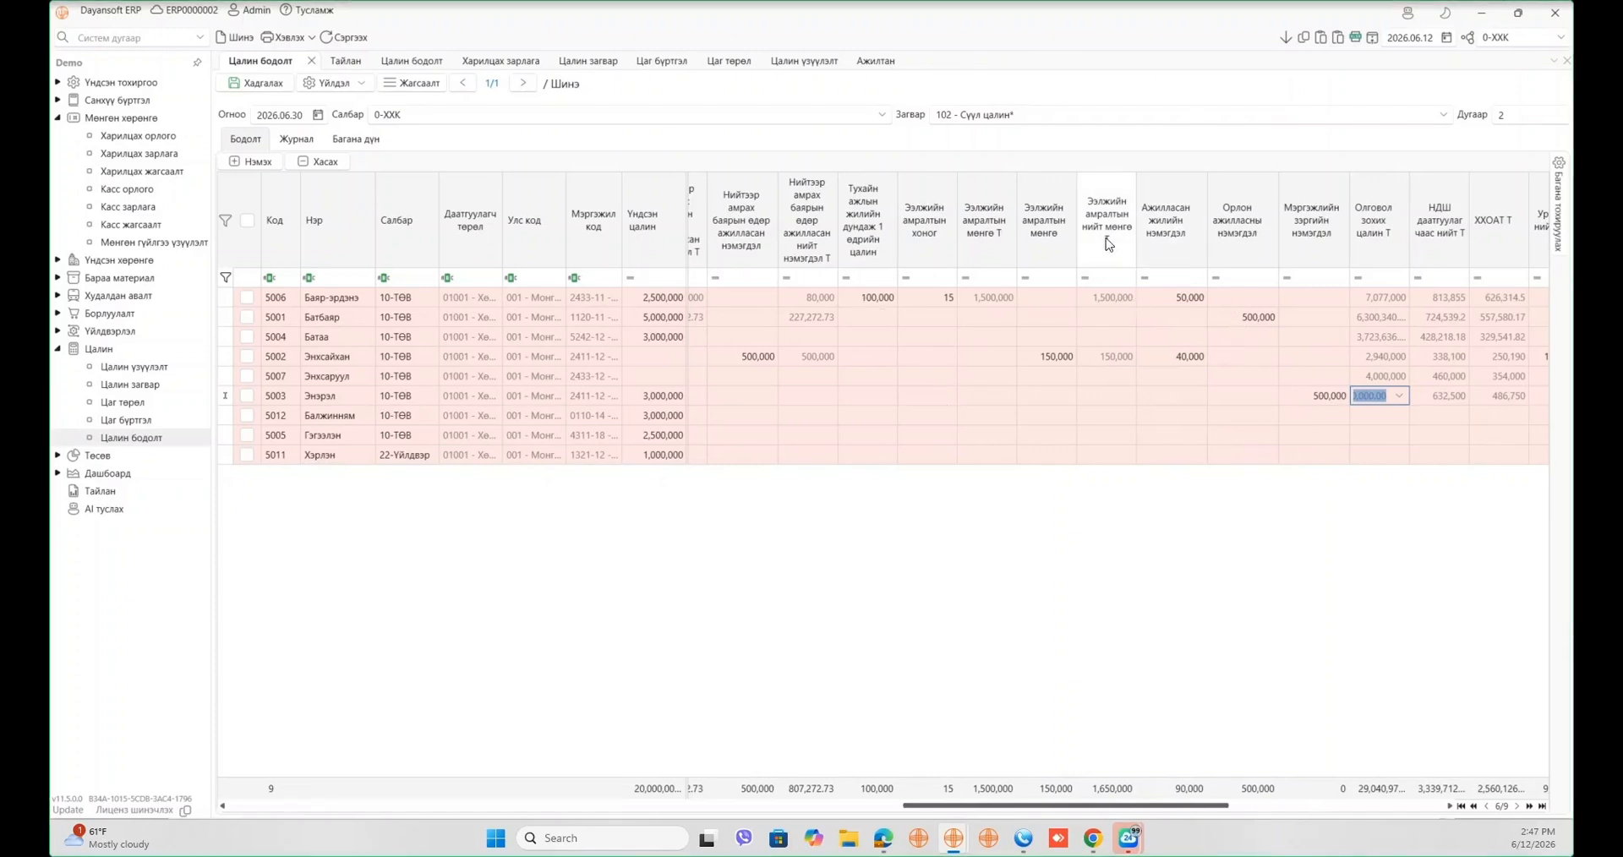
click(597, 63)
click(741, 273)
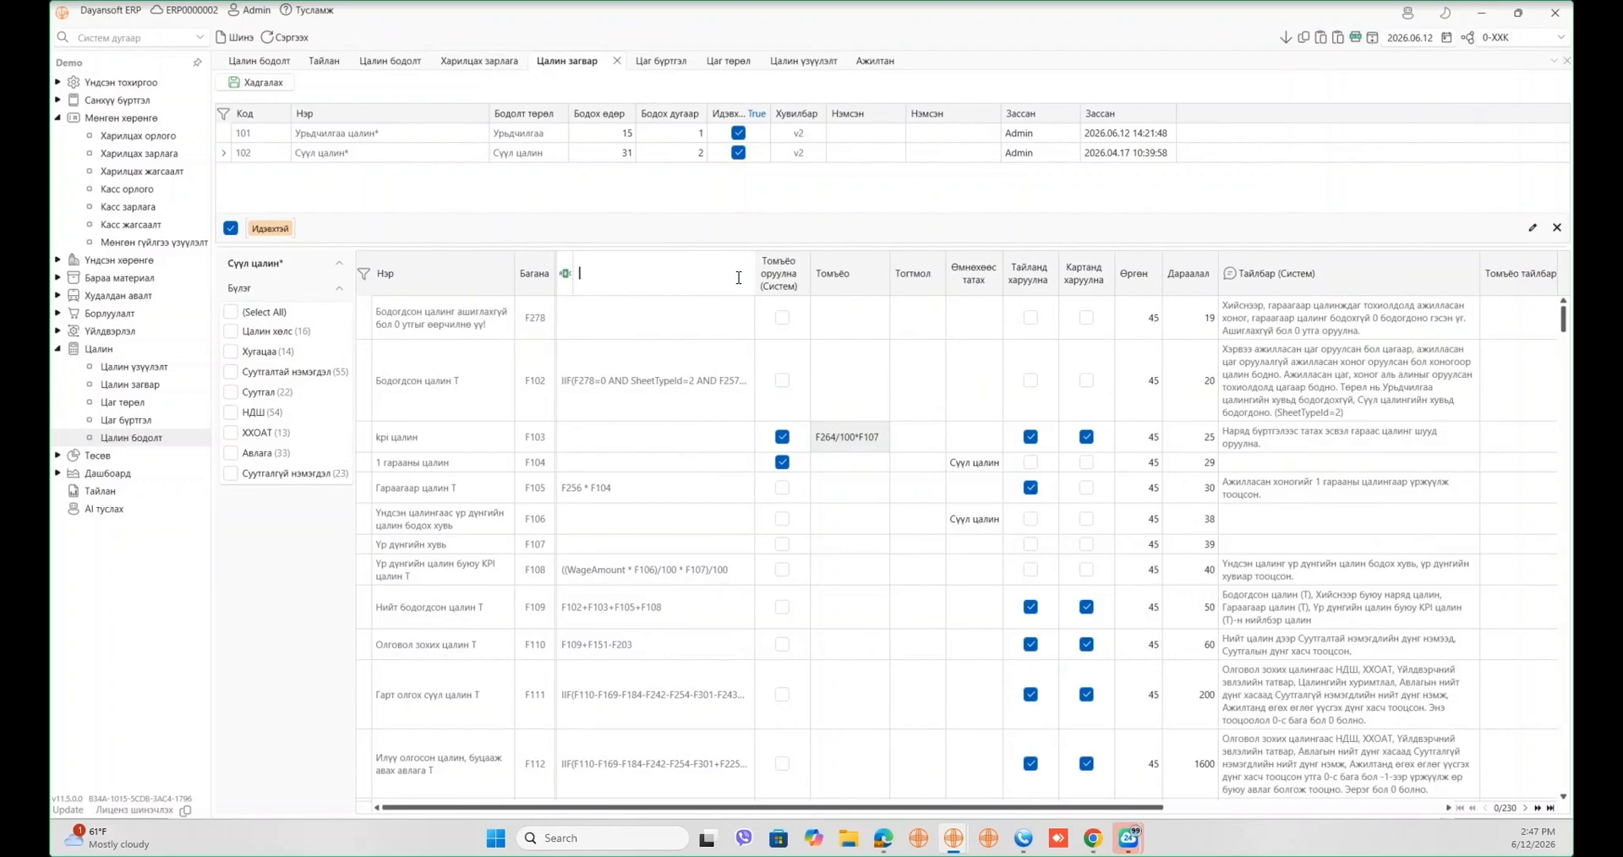
text(ажил)
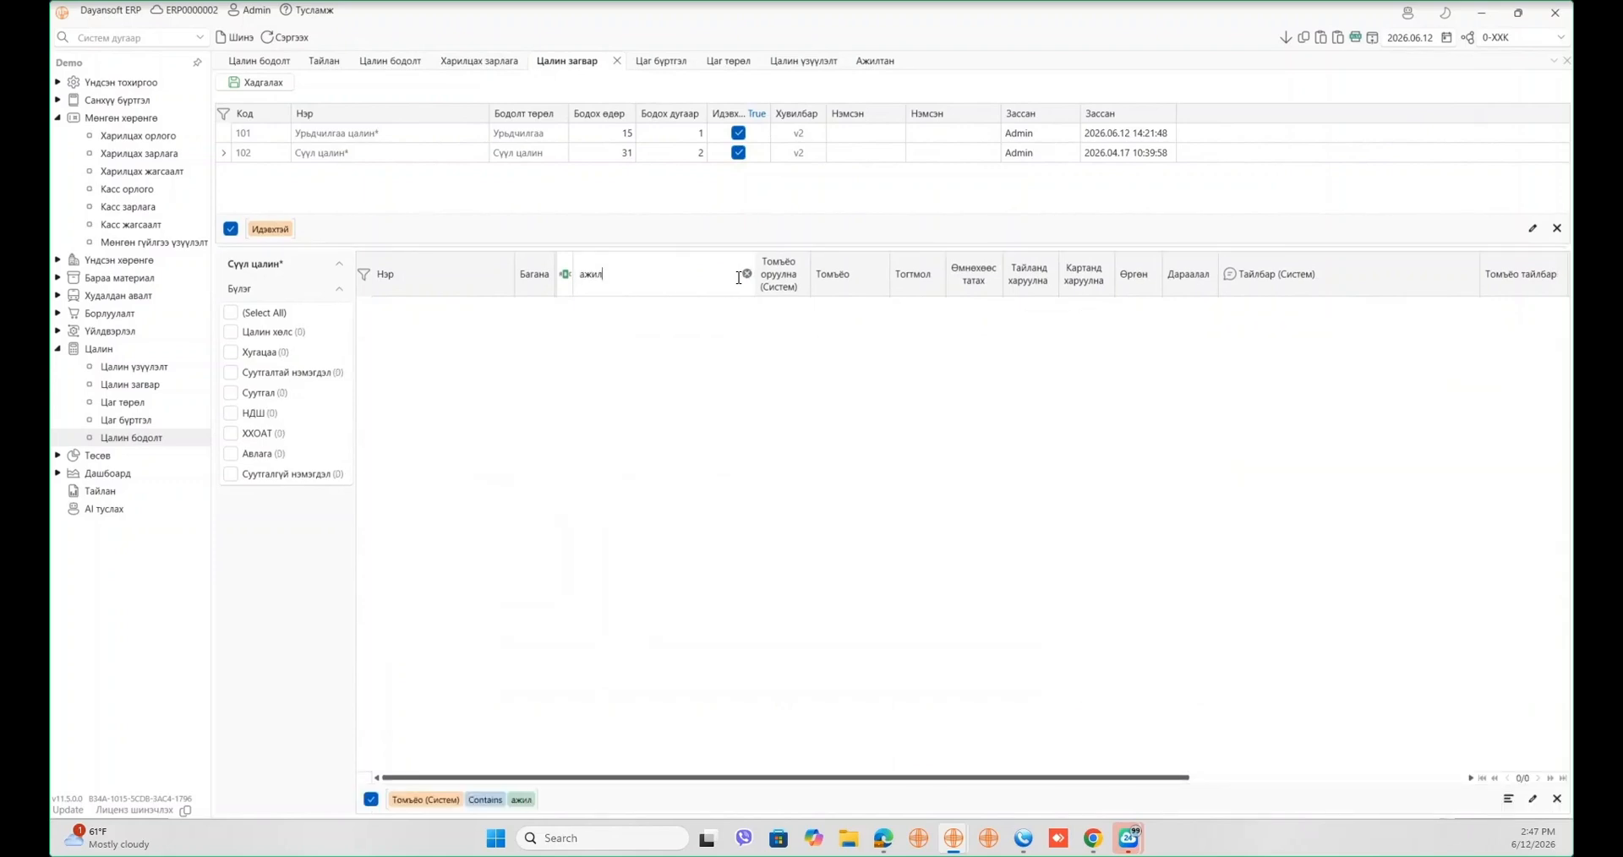
key(BackSpace)
key(BackSpace)
key(BackSpace)
key(BackSpace)
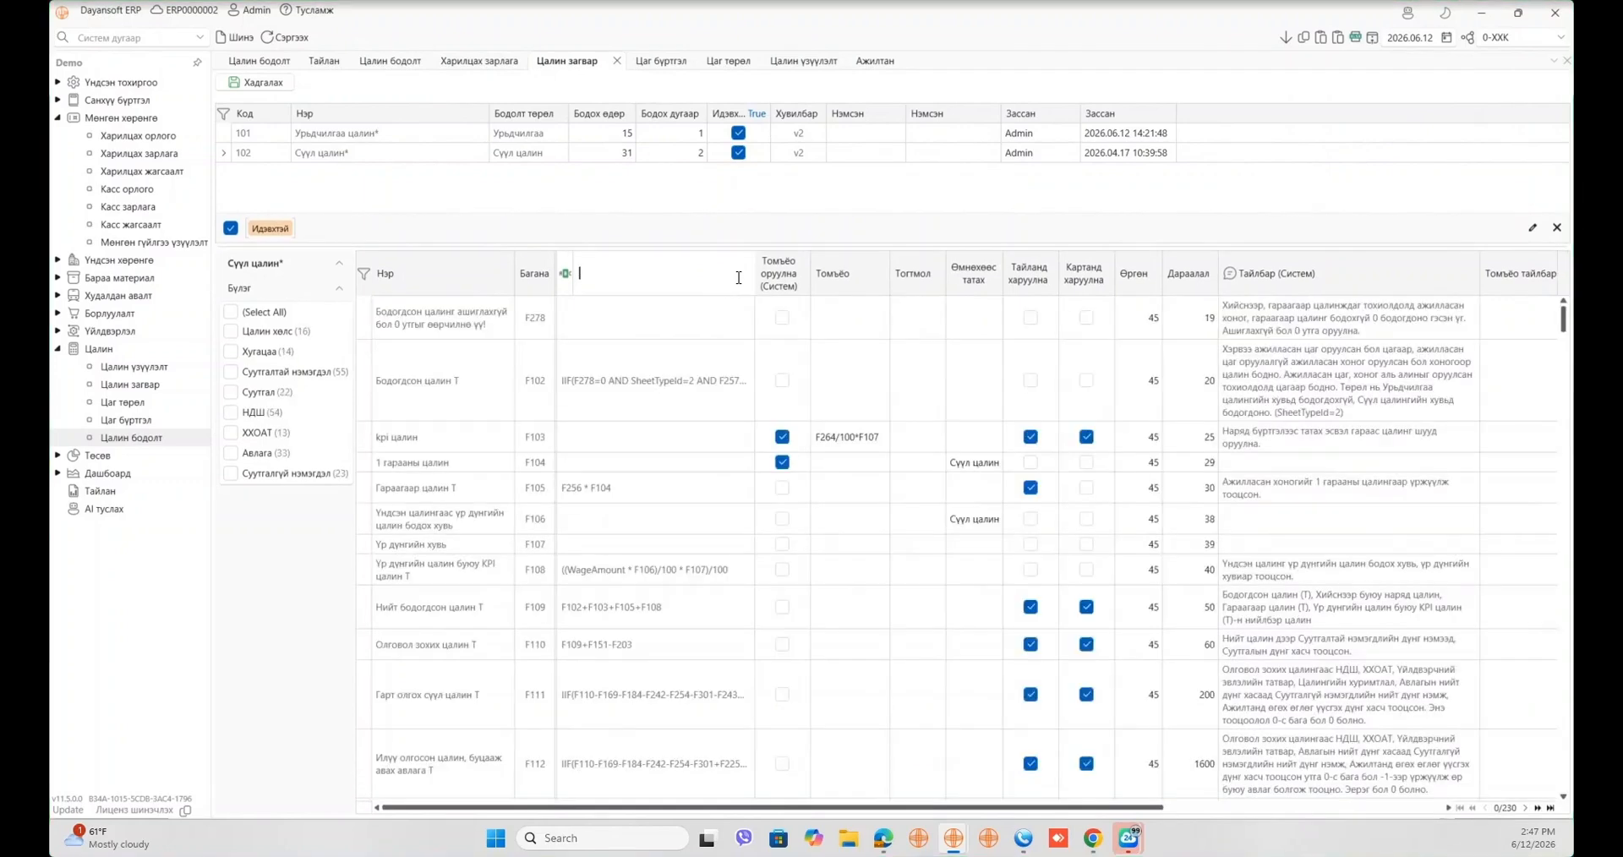
click(503, 279)
text(а)
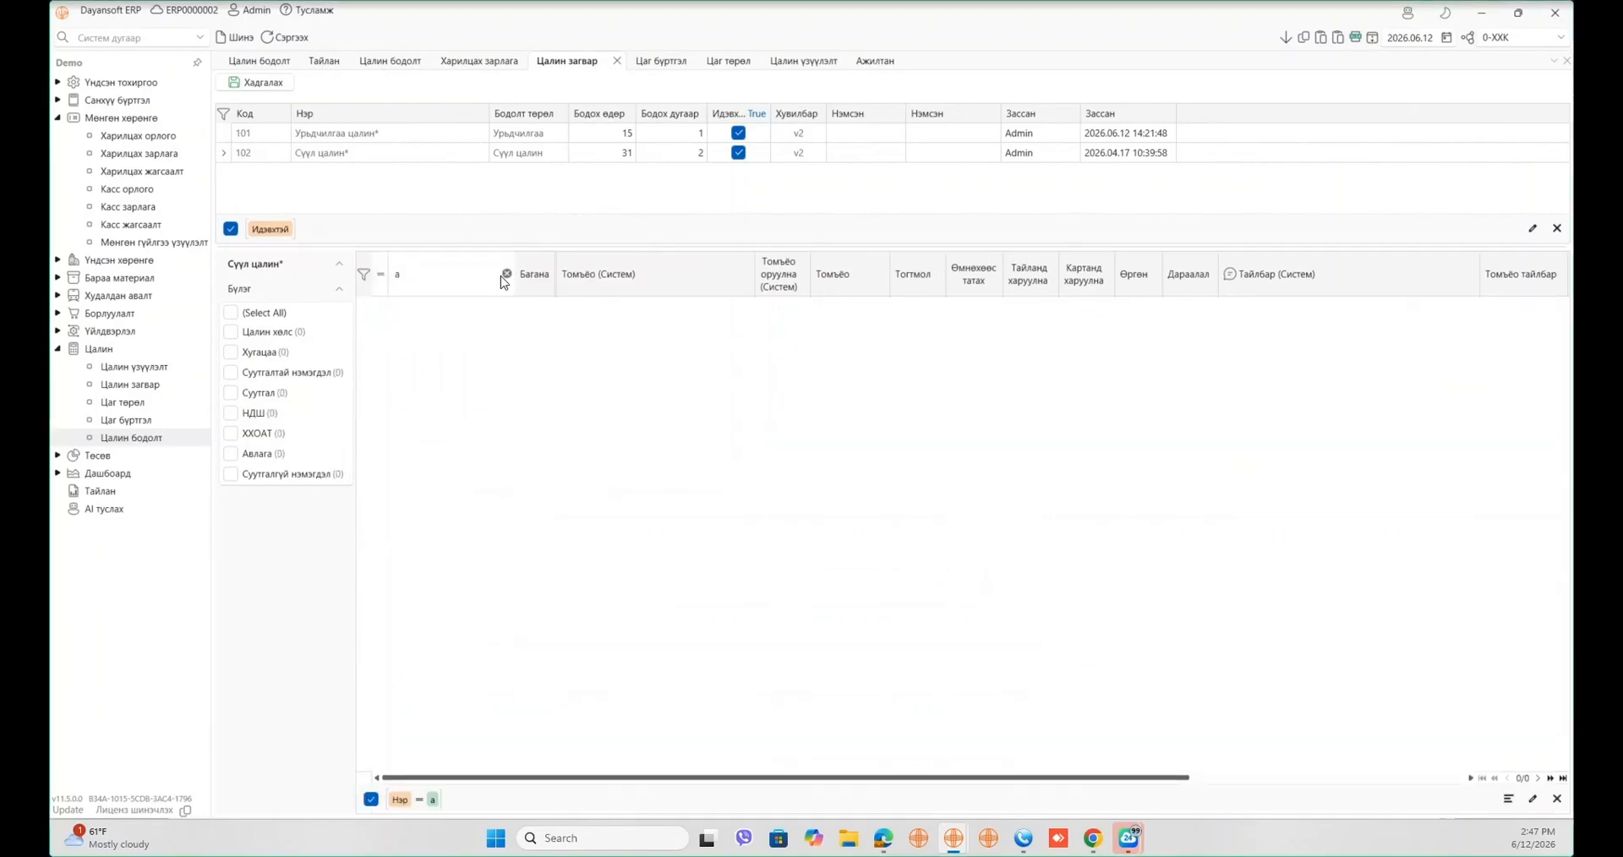
text(жллас)
key(BackSpace)
key(BackSpace)
key(BackSpace)
key(BackSpace)
key(BackSpace)
key(BackSpace)
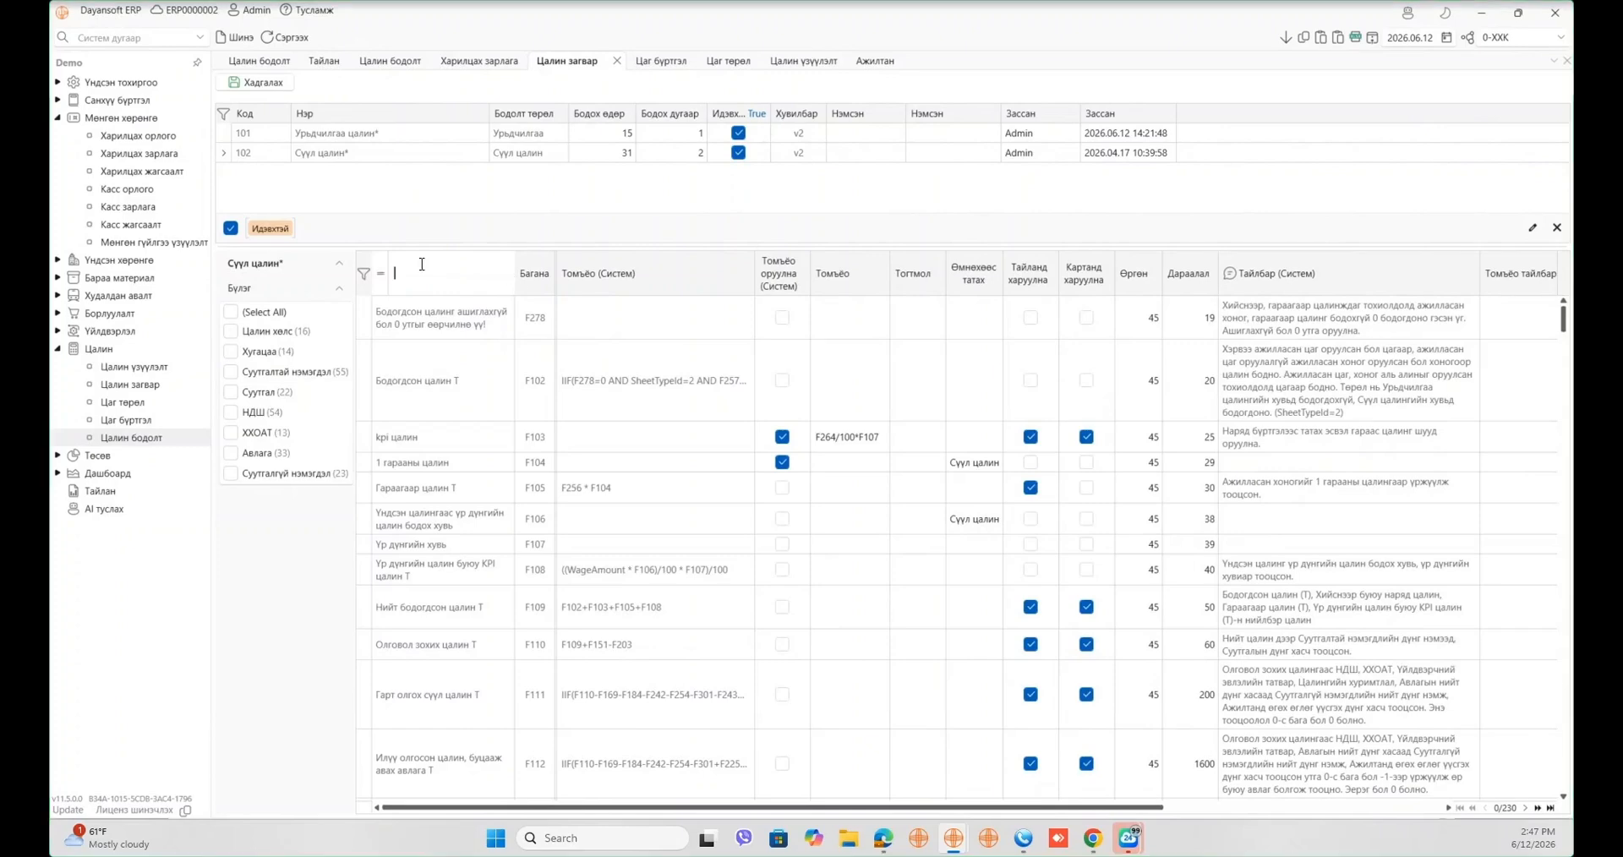
click(380, 273)
click(427, 437)
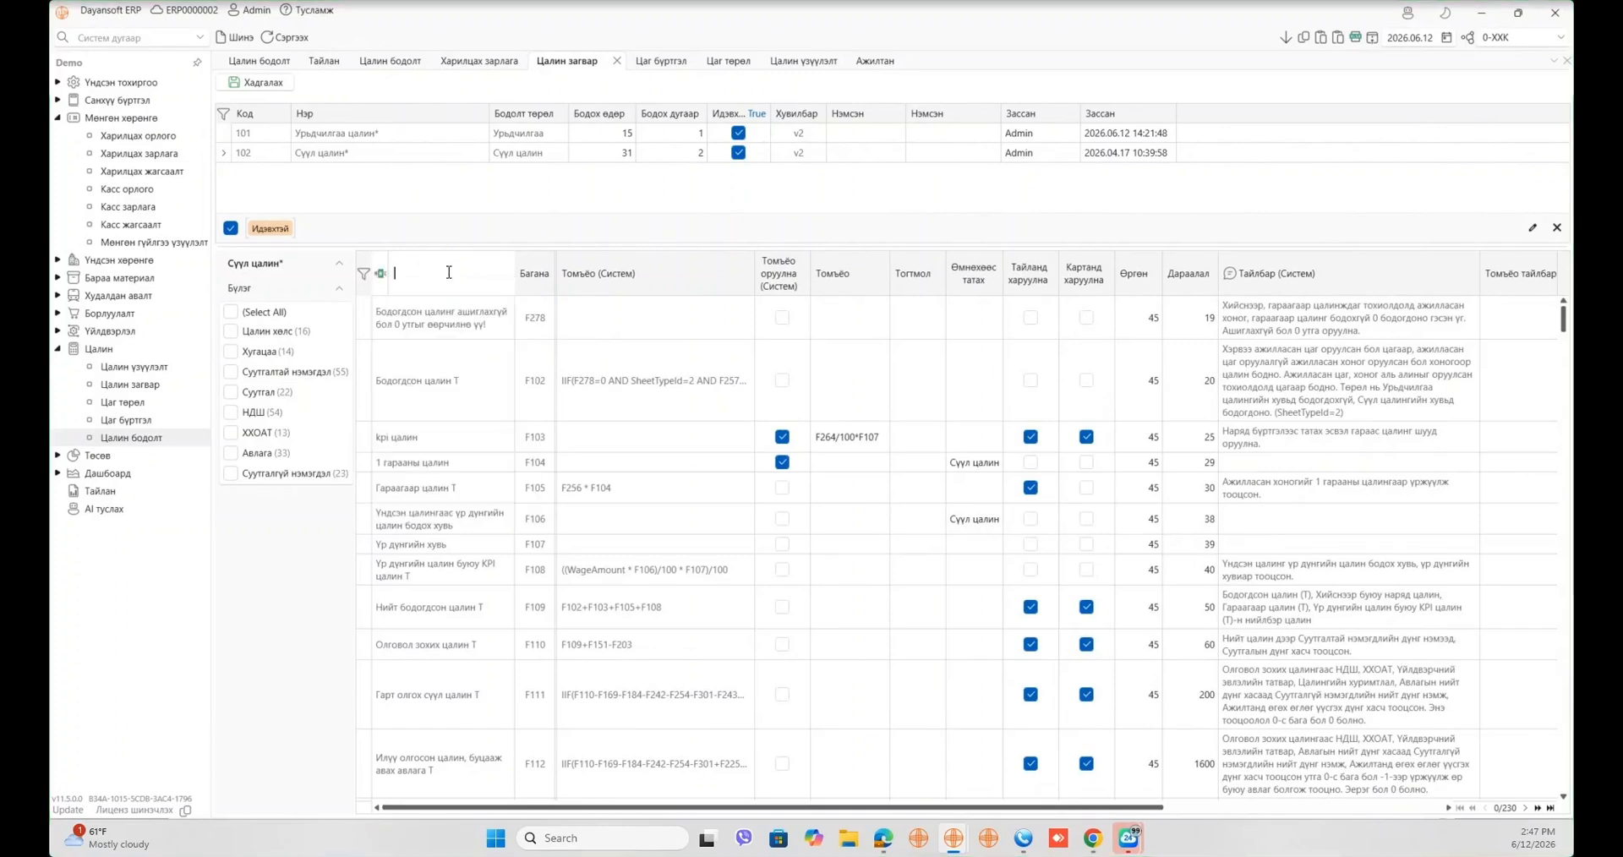
text(ажилла)
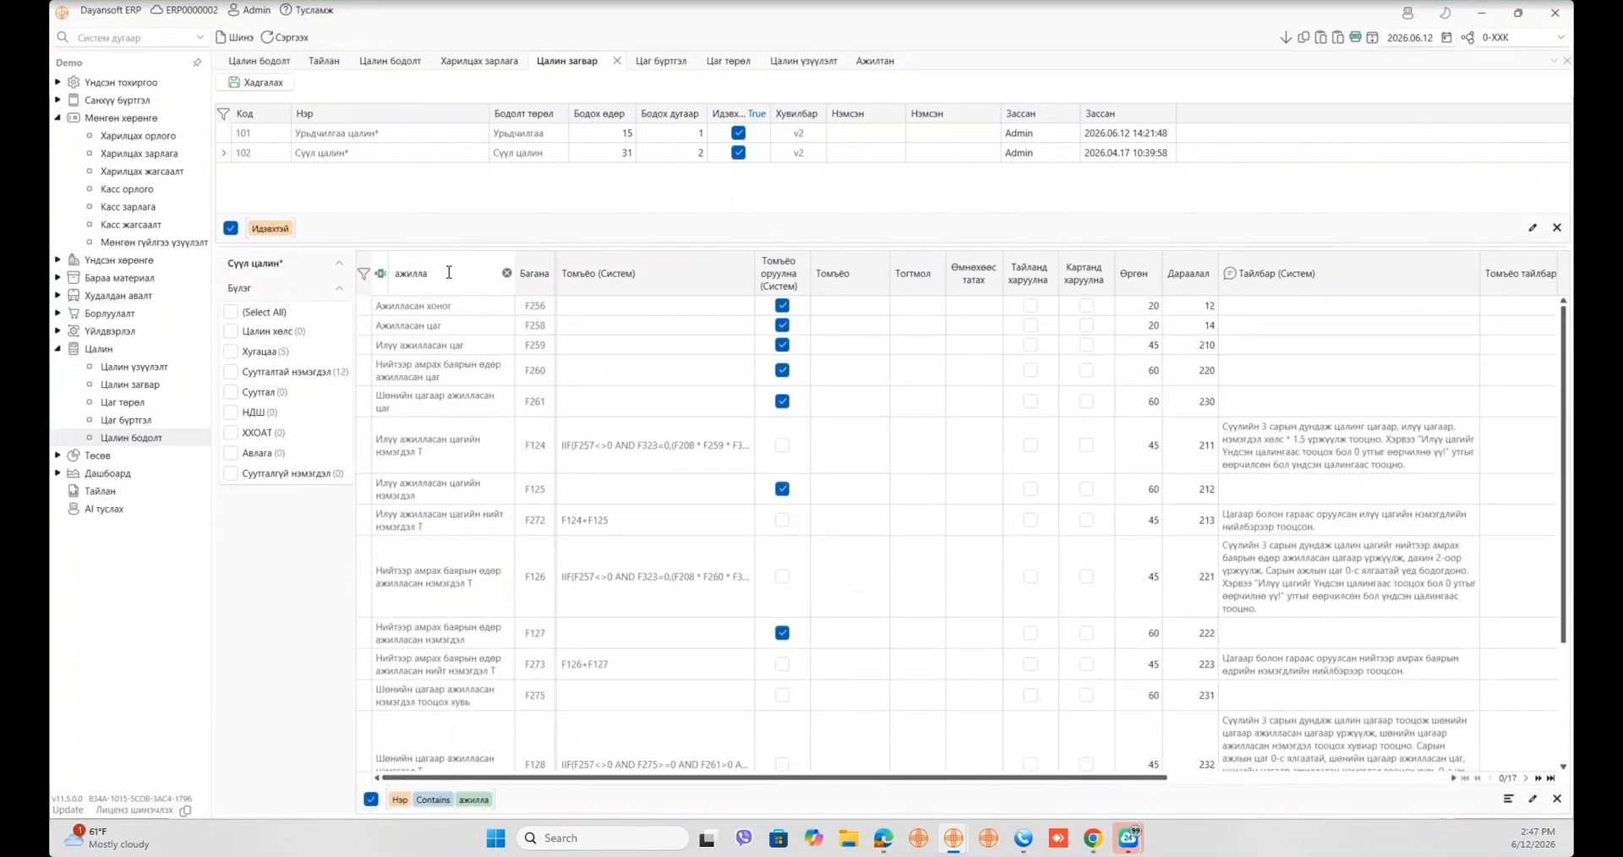
text(саз)
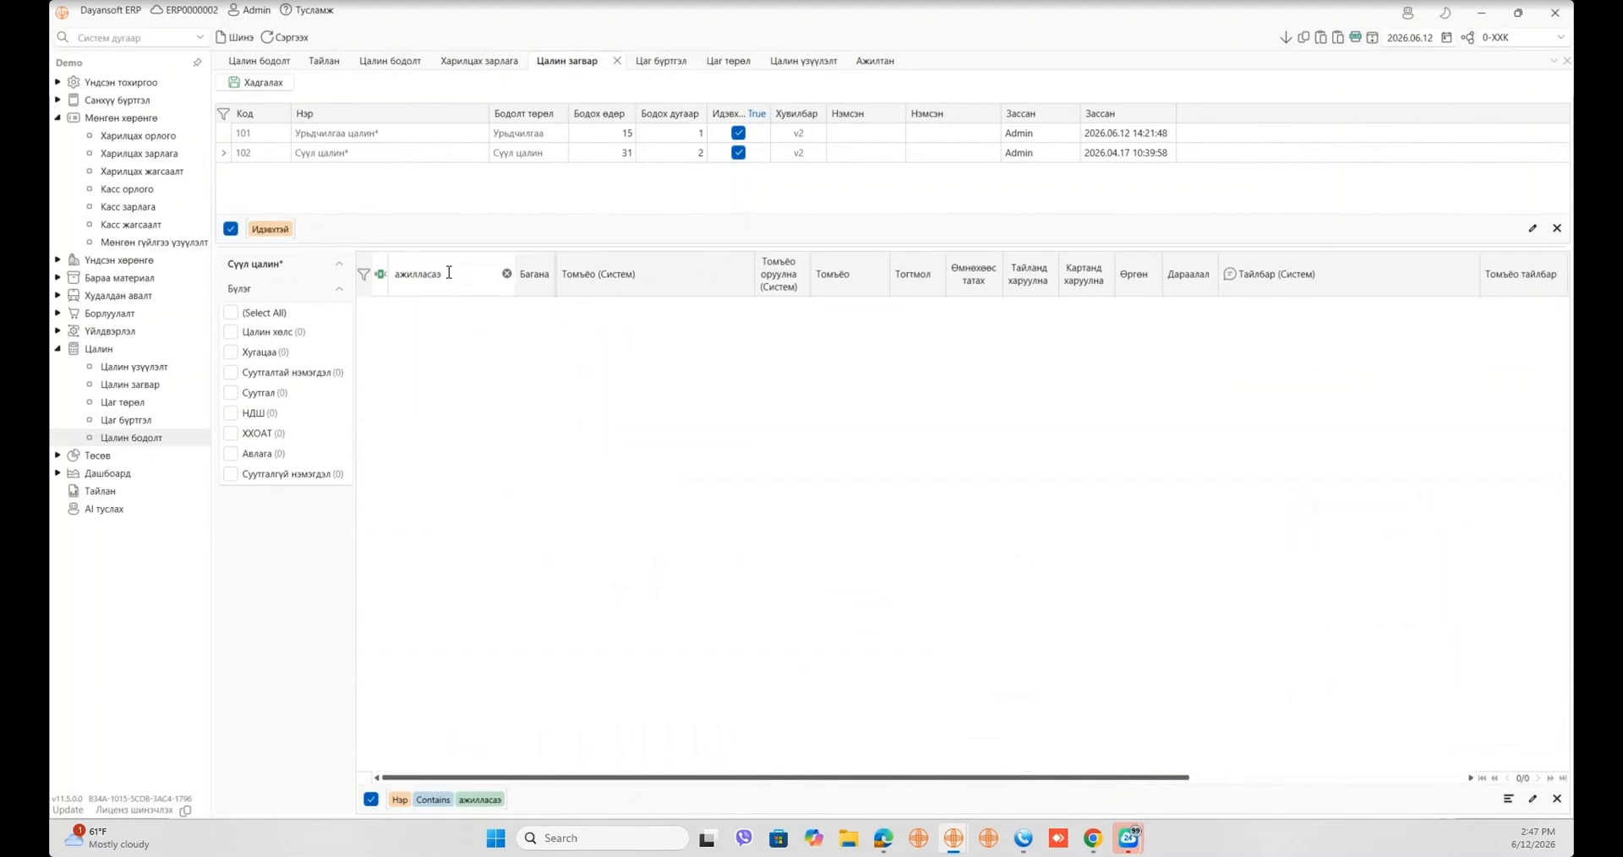
key(BackSpace)
text(н)
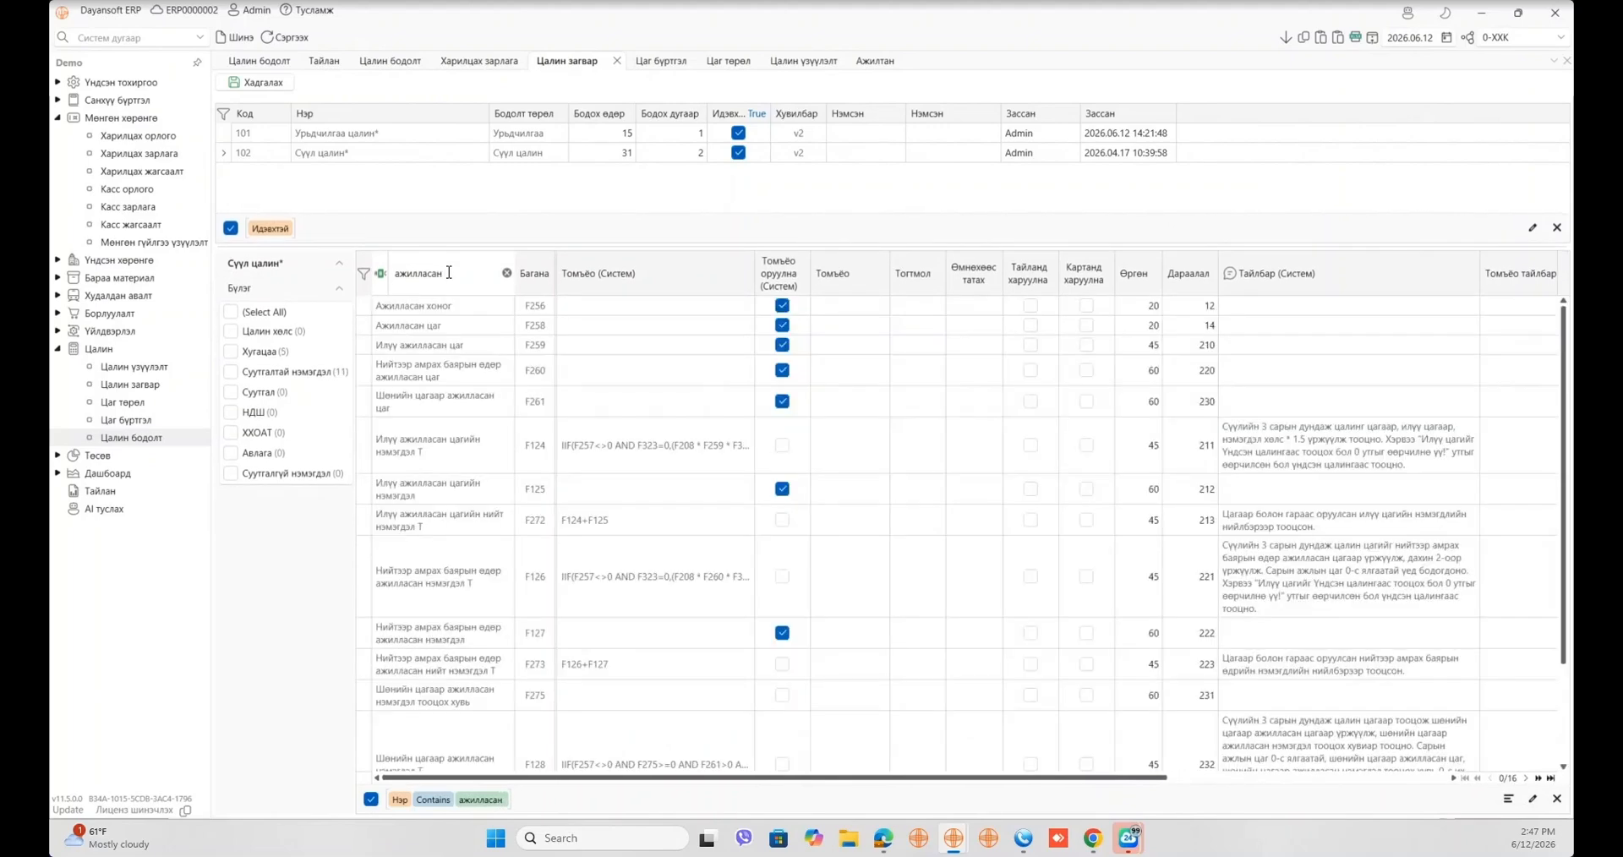
text( жили)
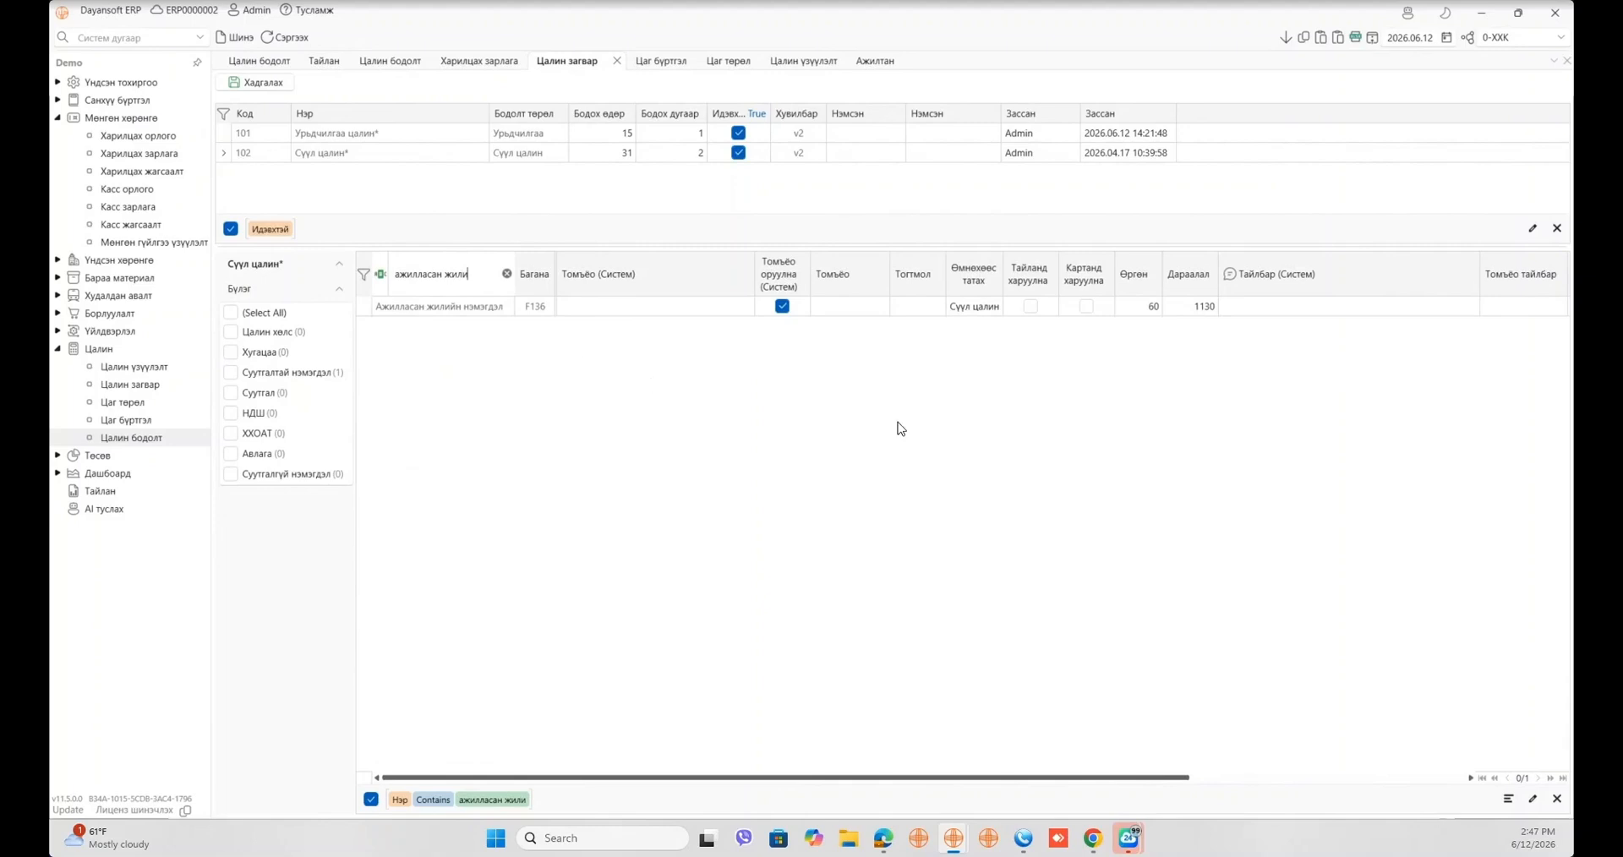
click(978, 309)
click(978, 309)
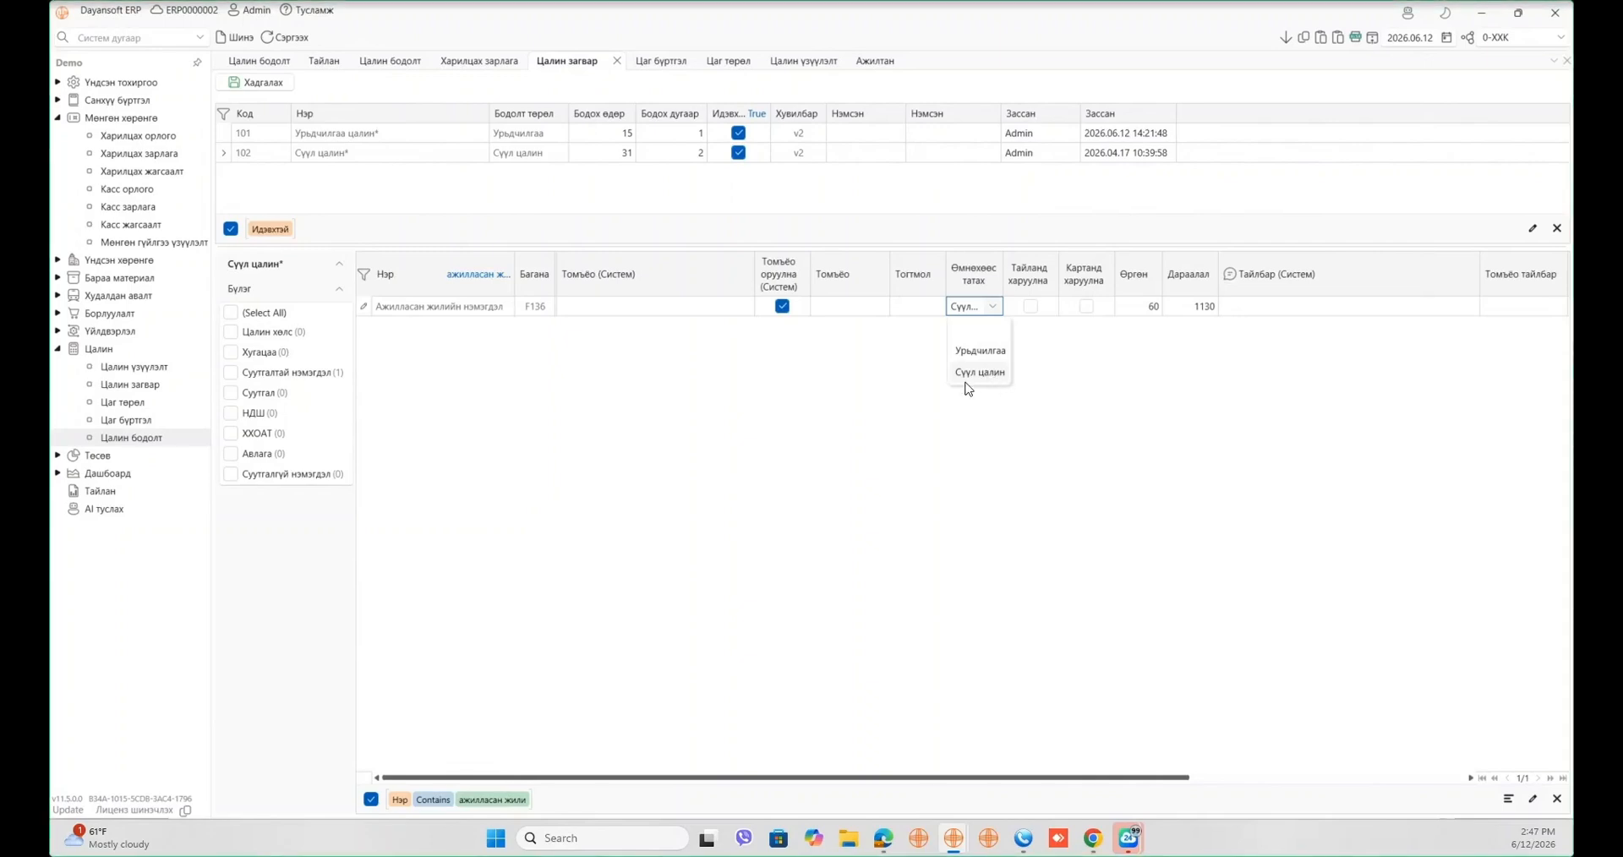
click(901, 409)
click(259, 60)
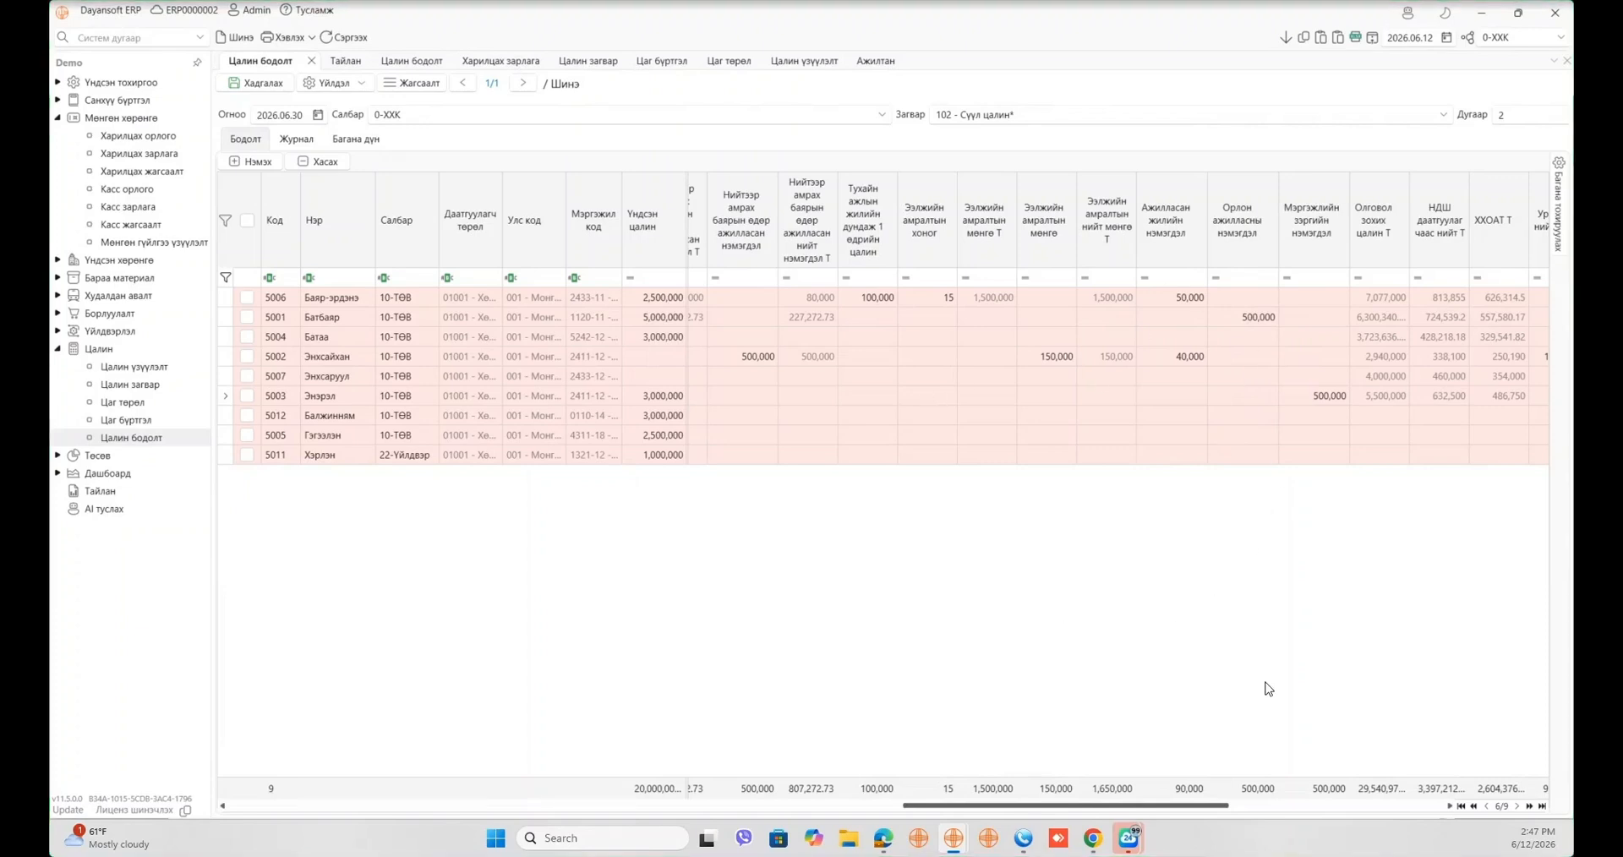
- Scroll the grid right and enter a 500,000 employee receivable (Ажилчдаас авах авлага) for row 5004
click(1380, 396)
drag(1224, 805, 1335, 801)
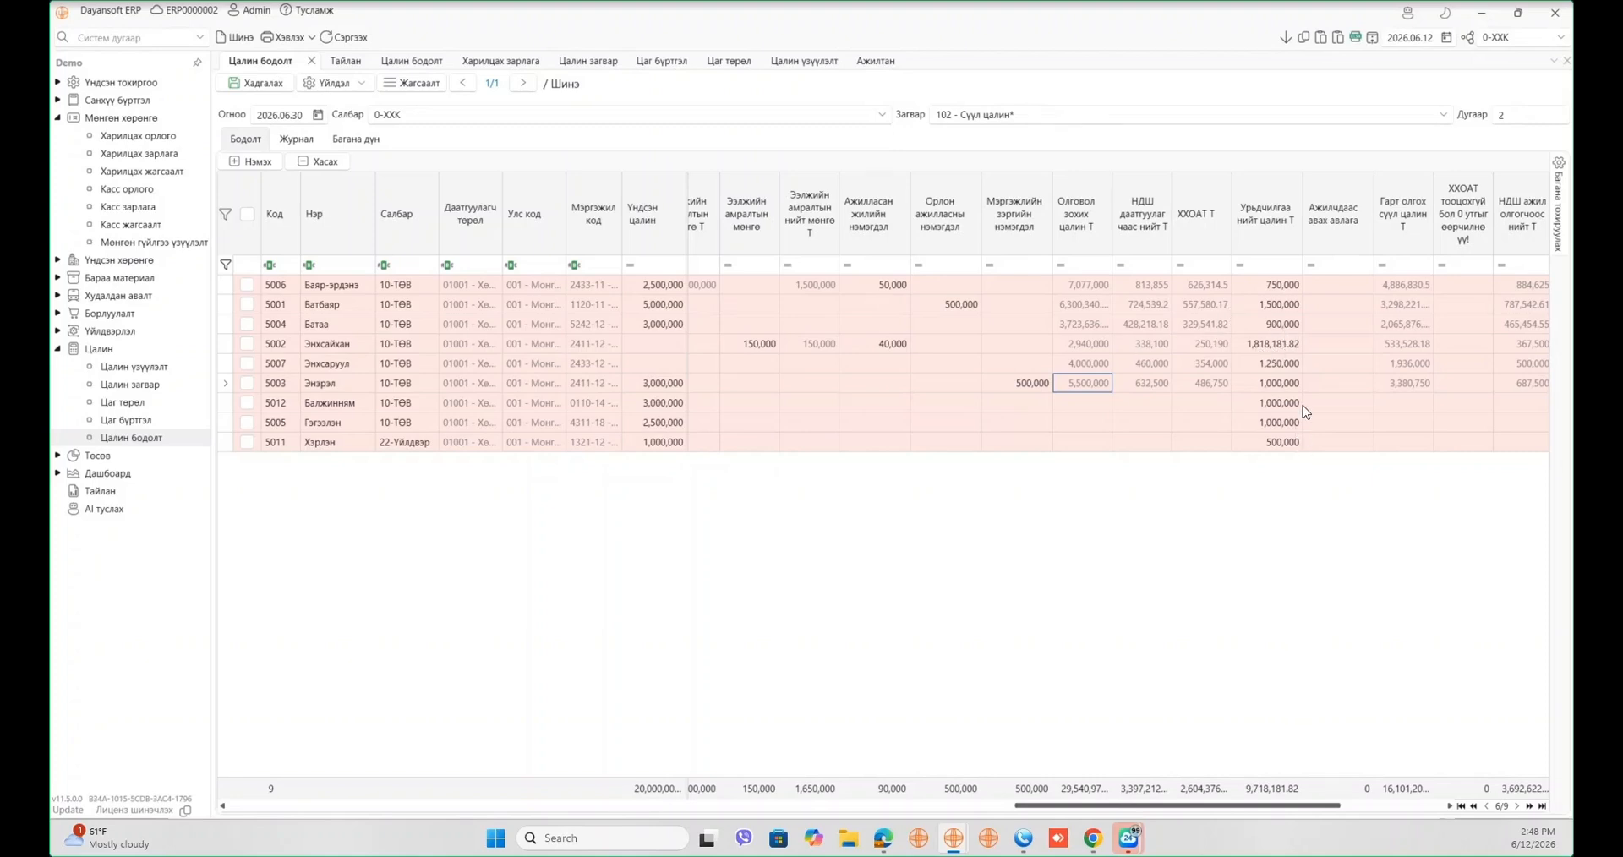
click(1333, 326)
text(500,000)
key(Tab)
click(1396, 504)
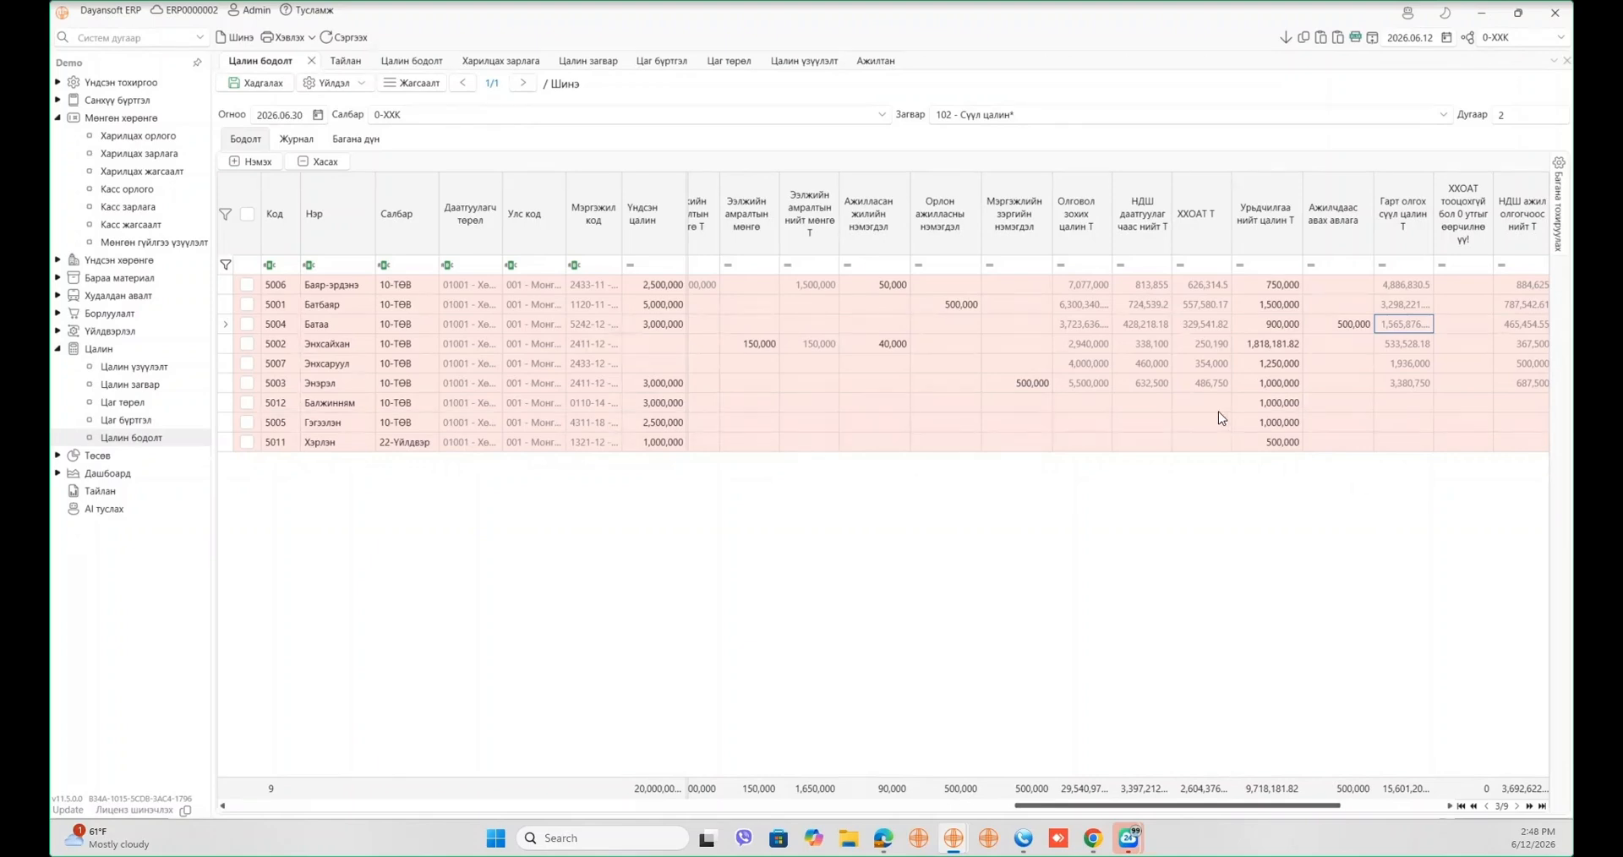
click(1125, 404)
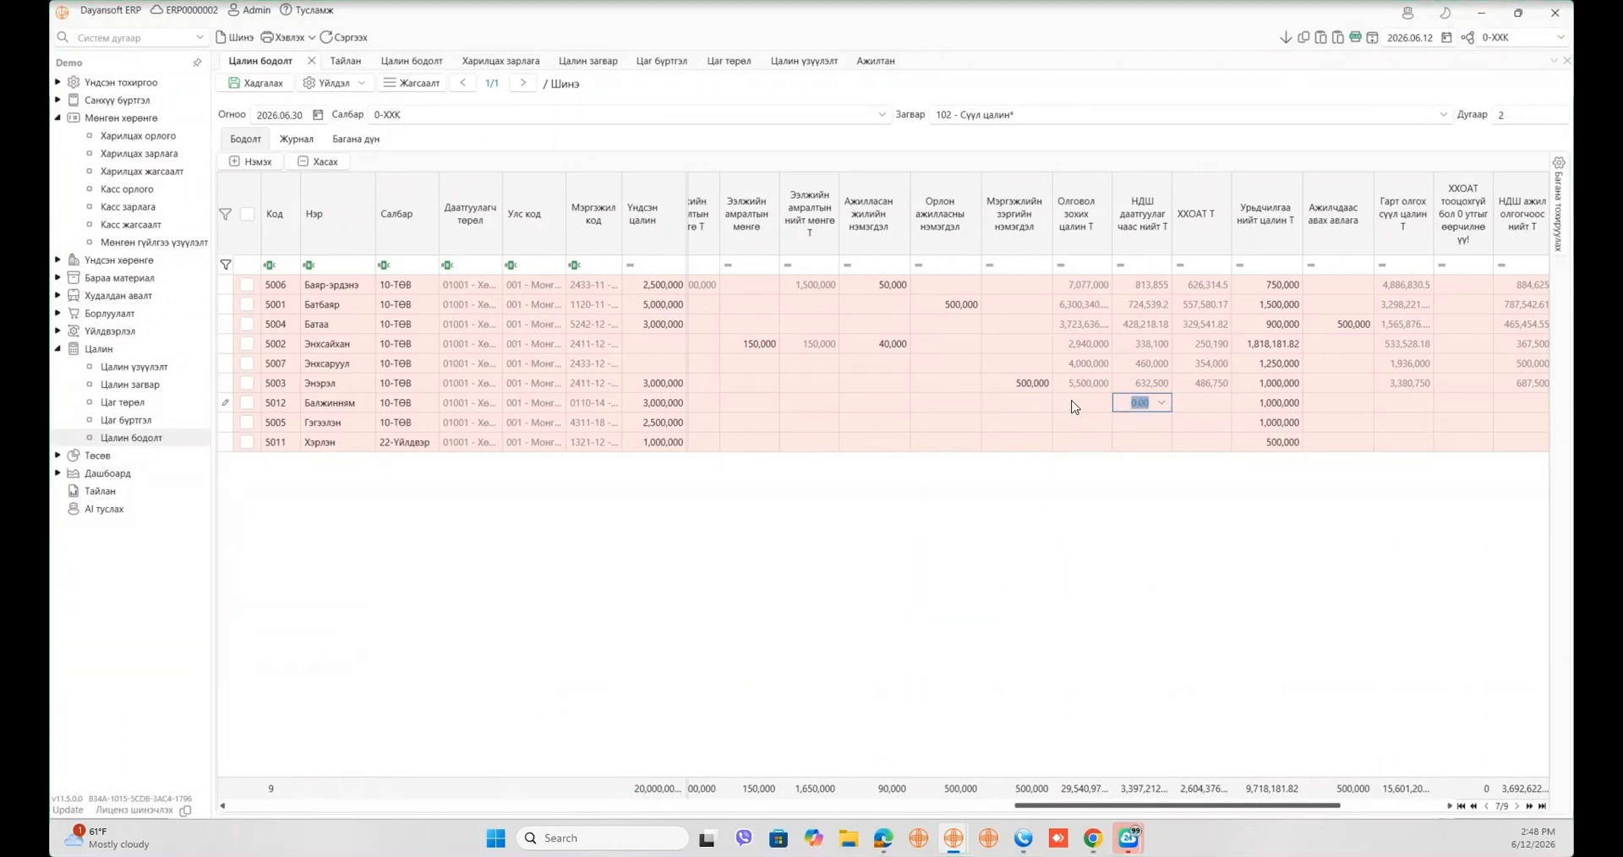
- Set row 5012's substitute-work allowance to 2,000,000 and fill it down to the rows below
click(971, 404)
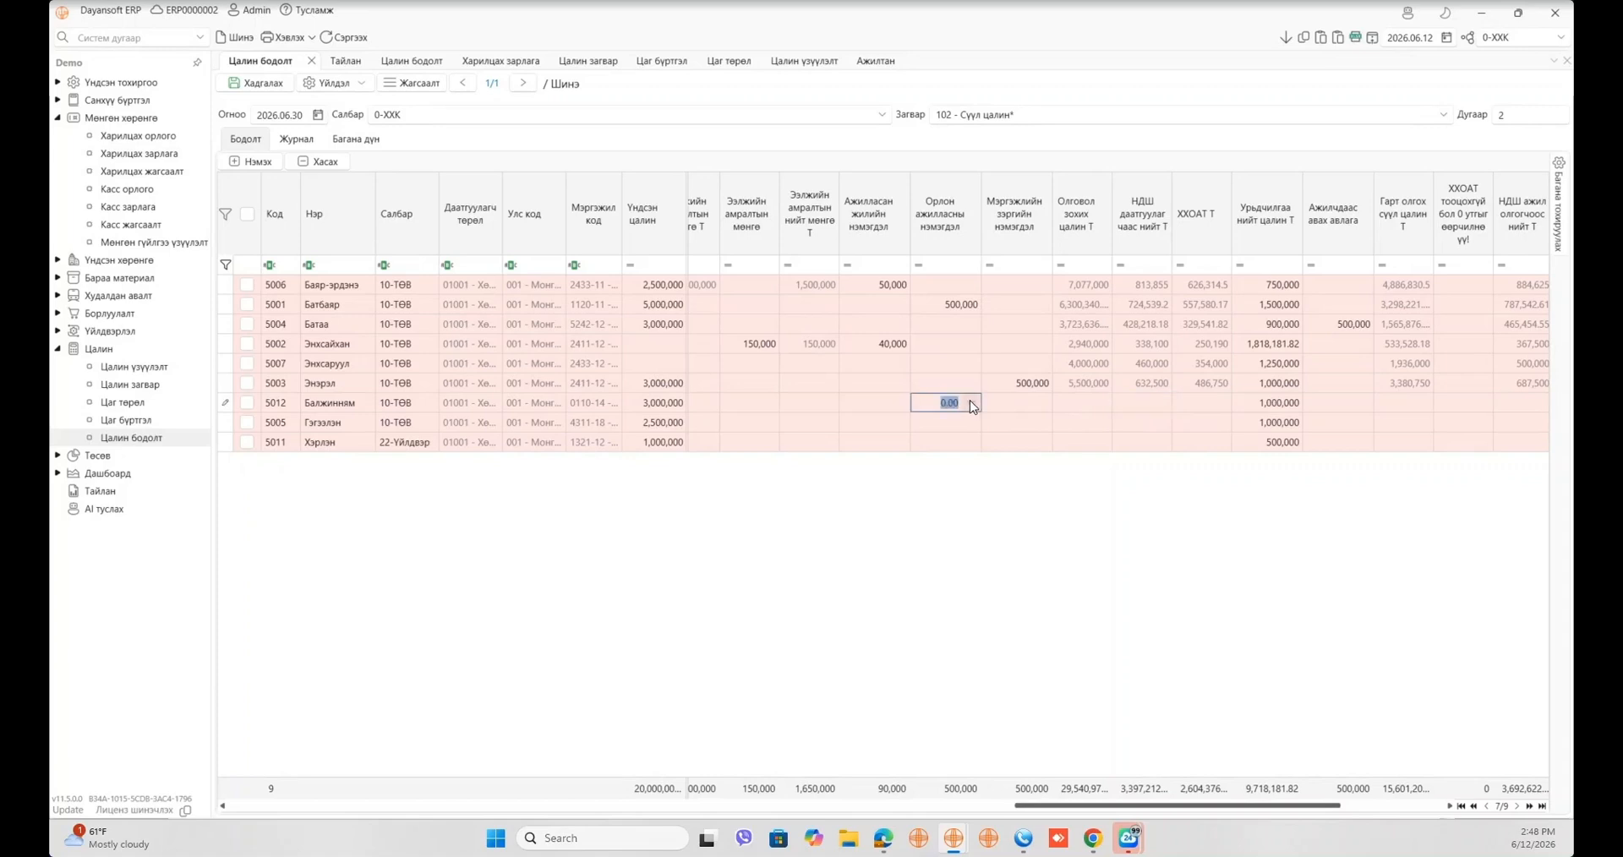
text(5000000)
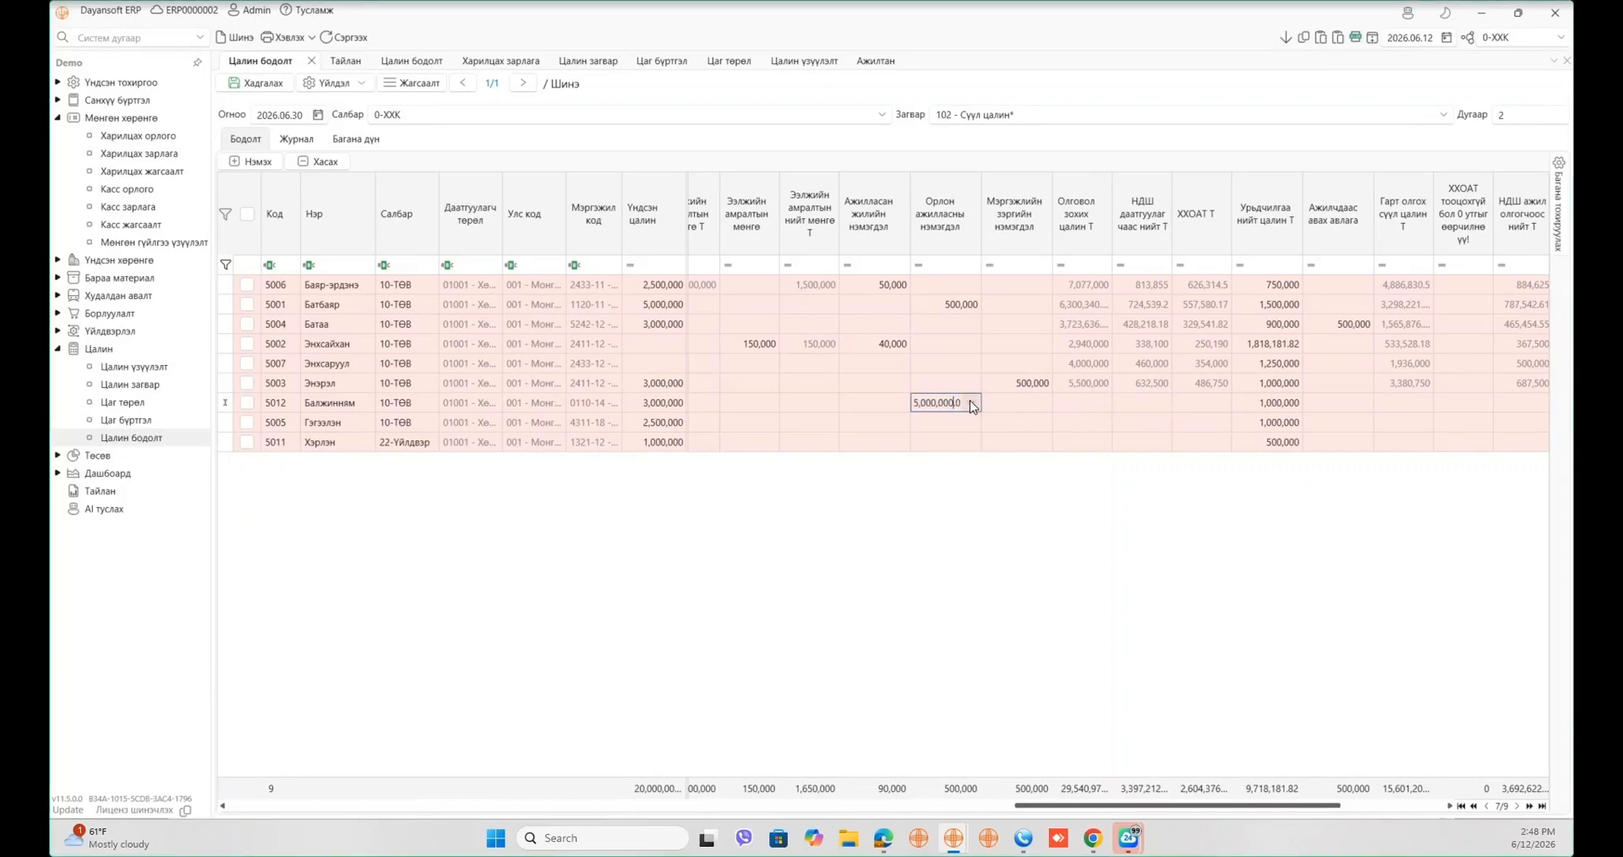
key(BackSpace)
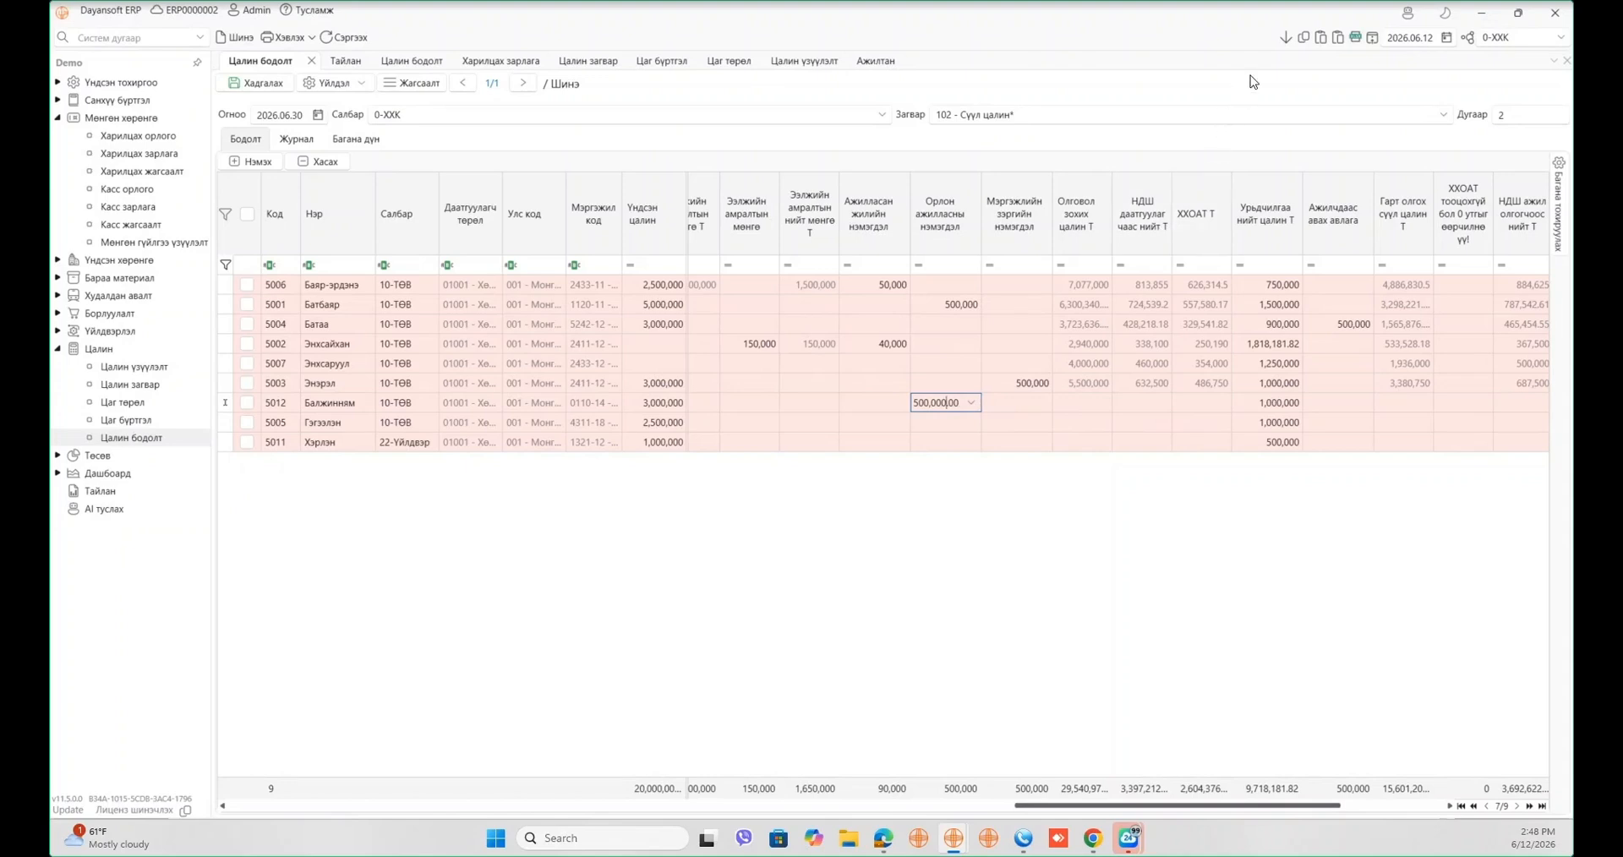
click(1284, 38)
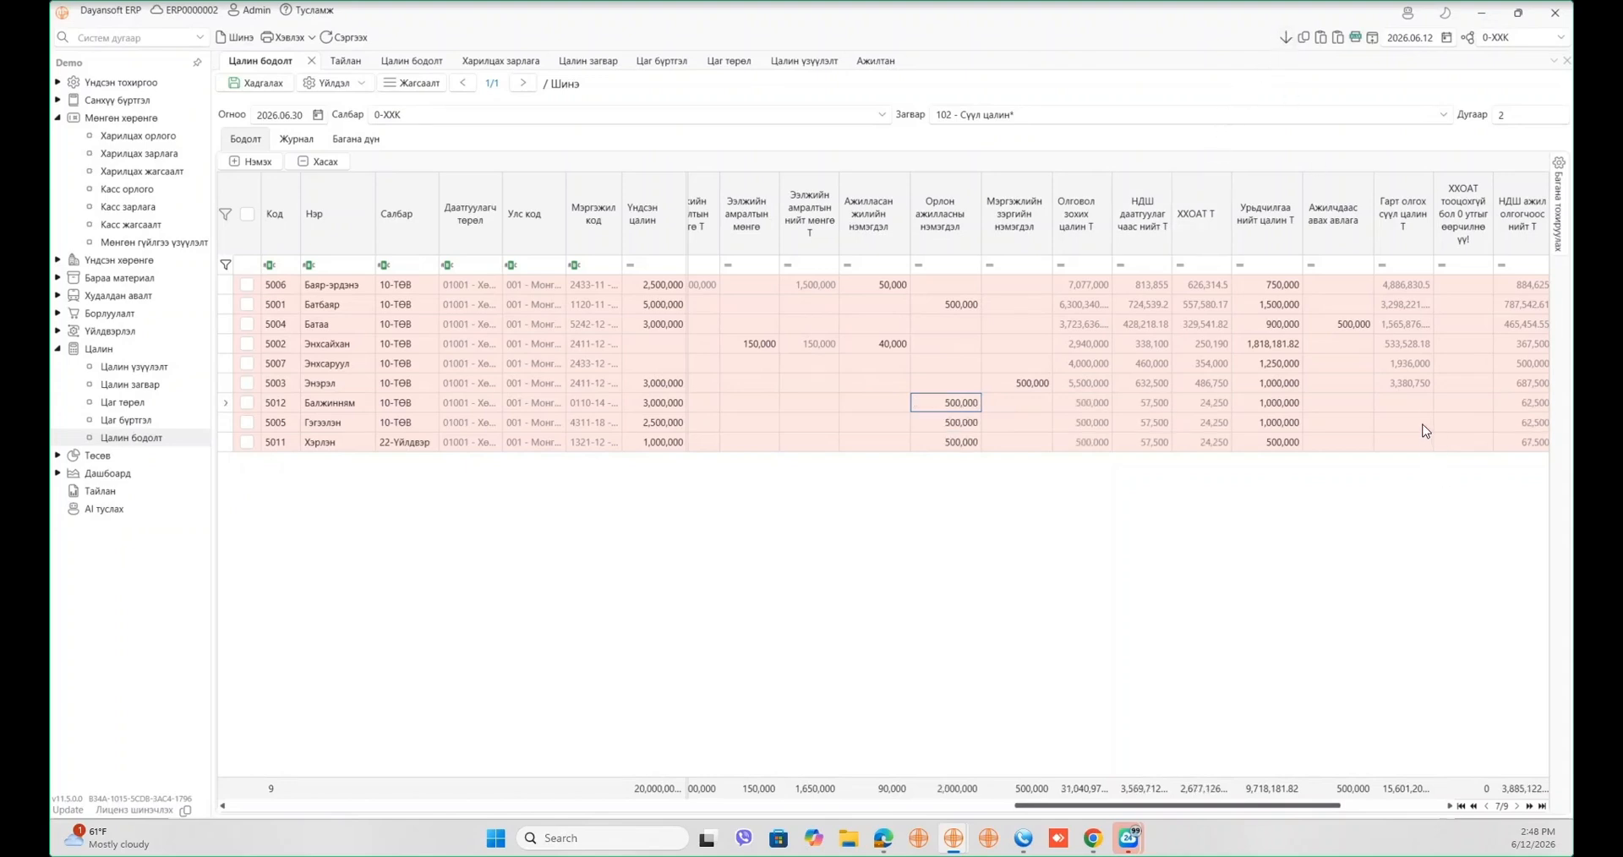
click(957, 406)
text(1,000,00)
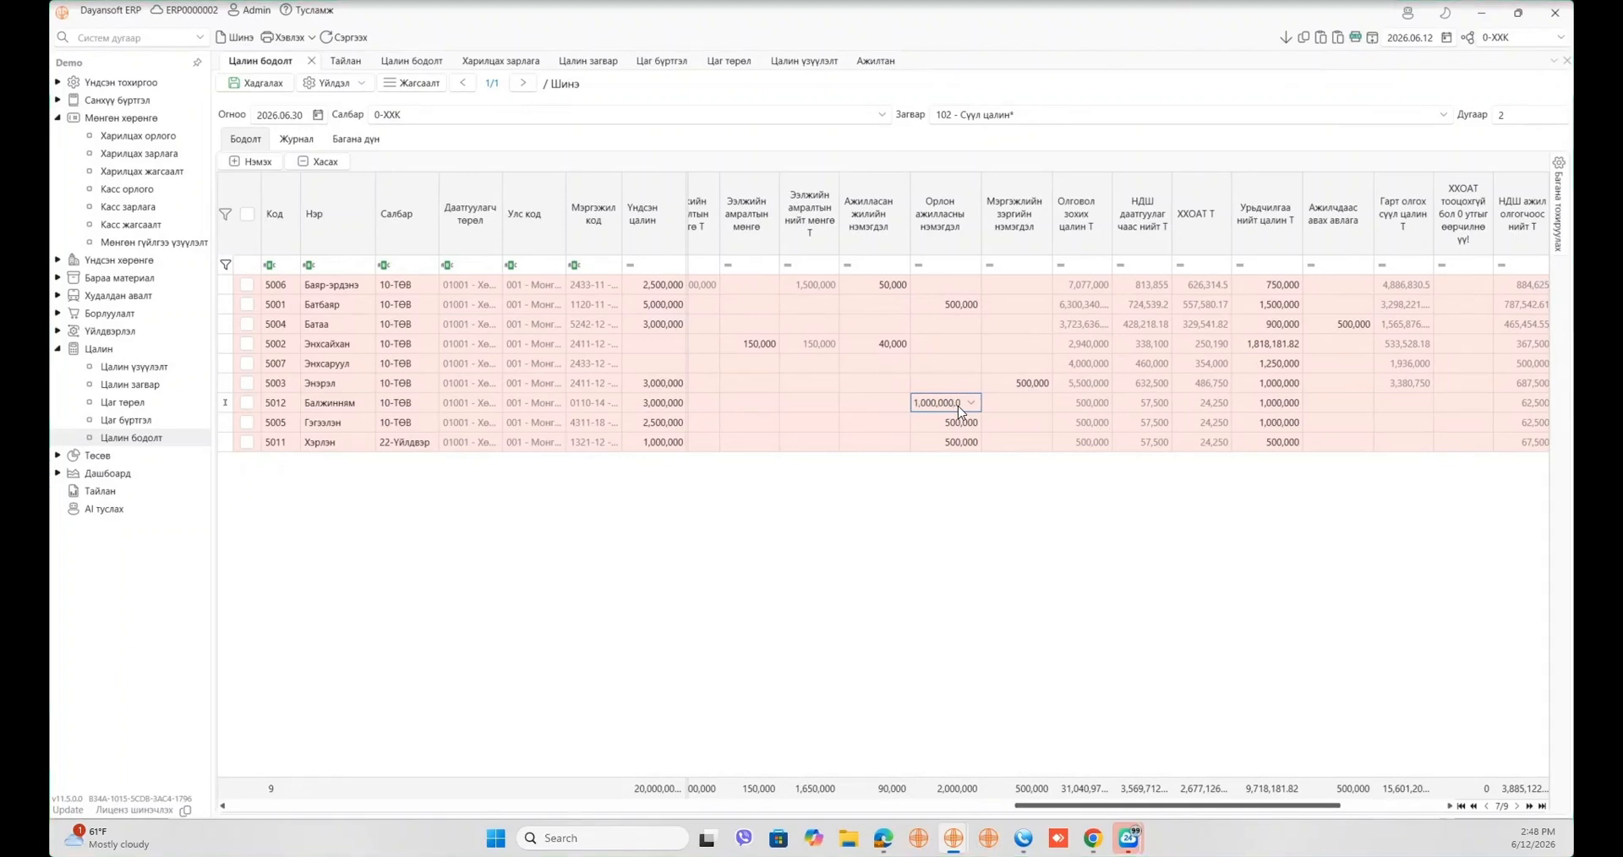
text(0)
click(1284, 39)
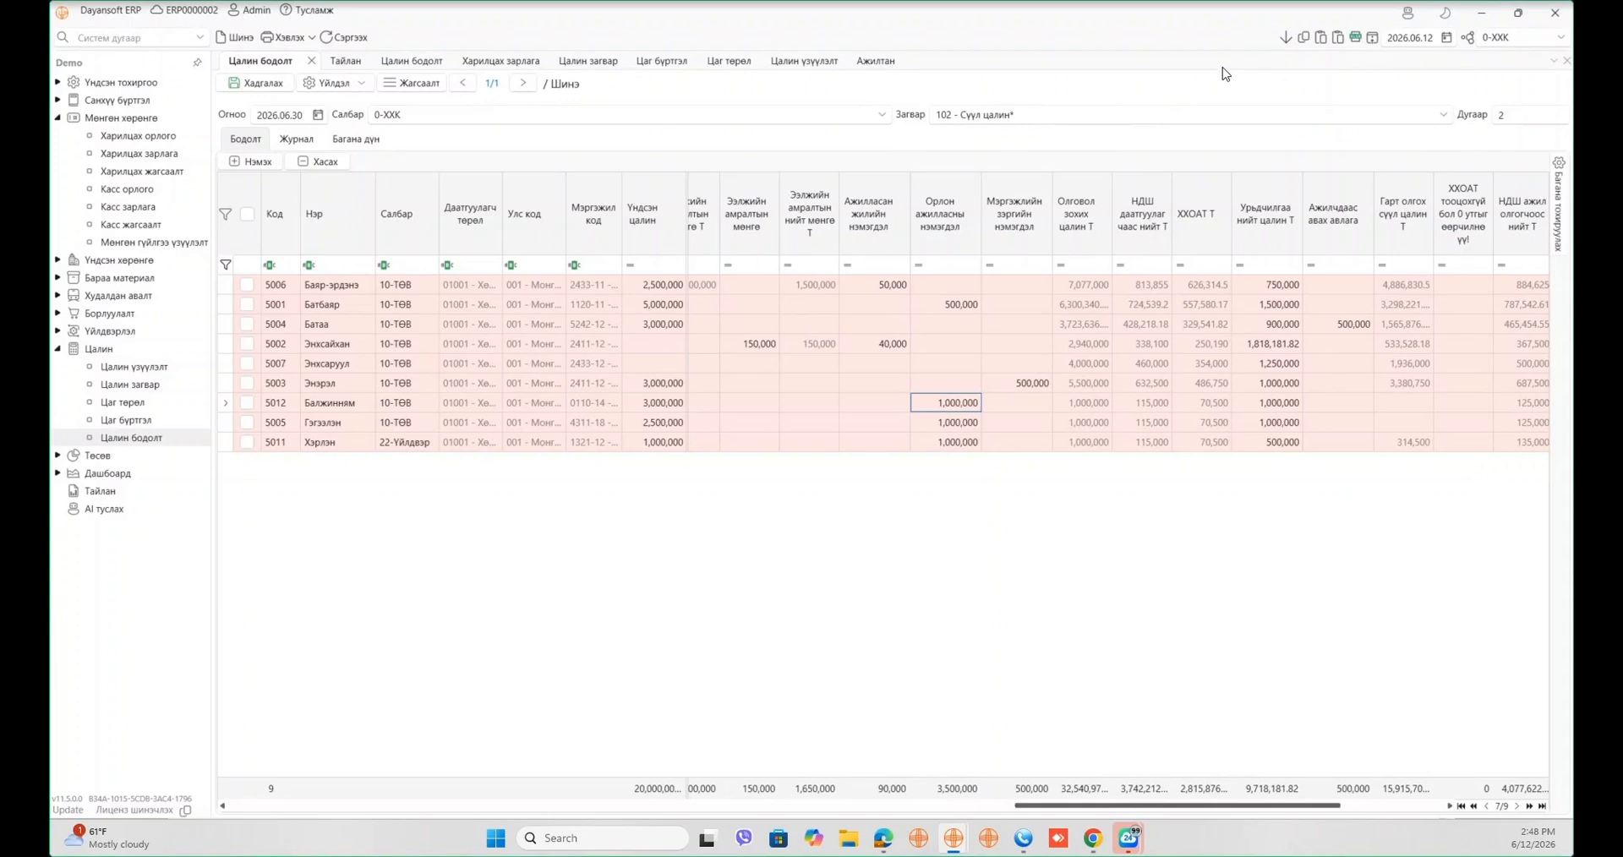
click(972, 406)
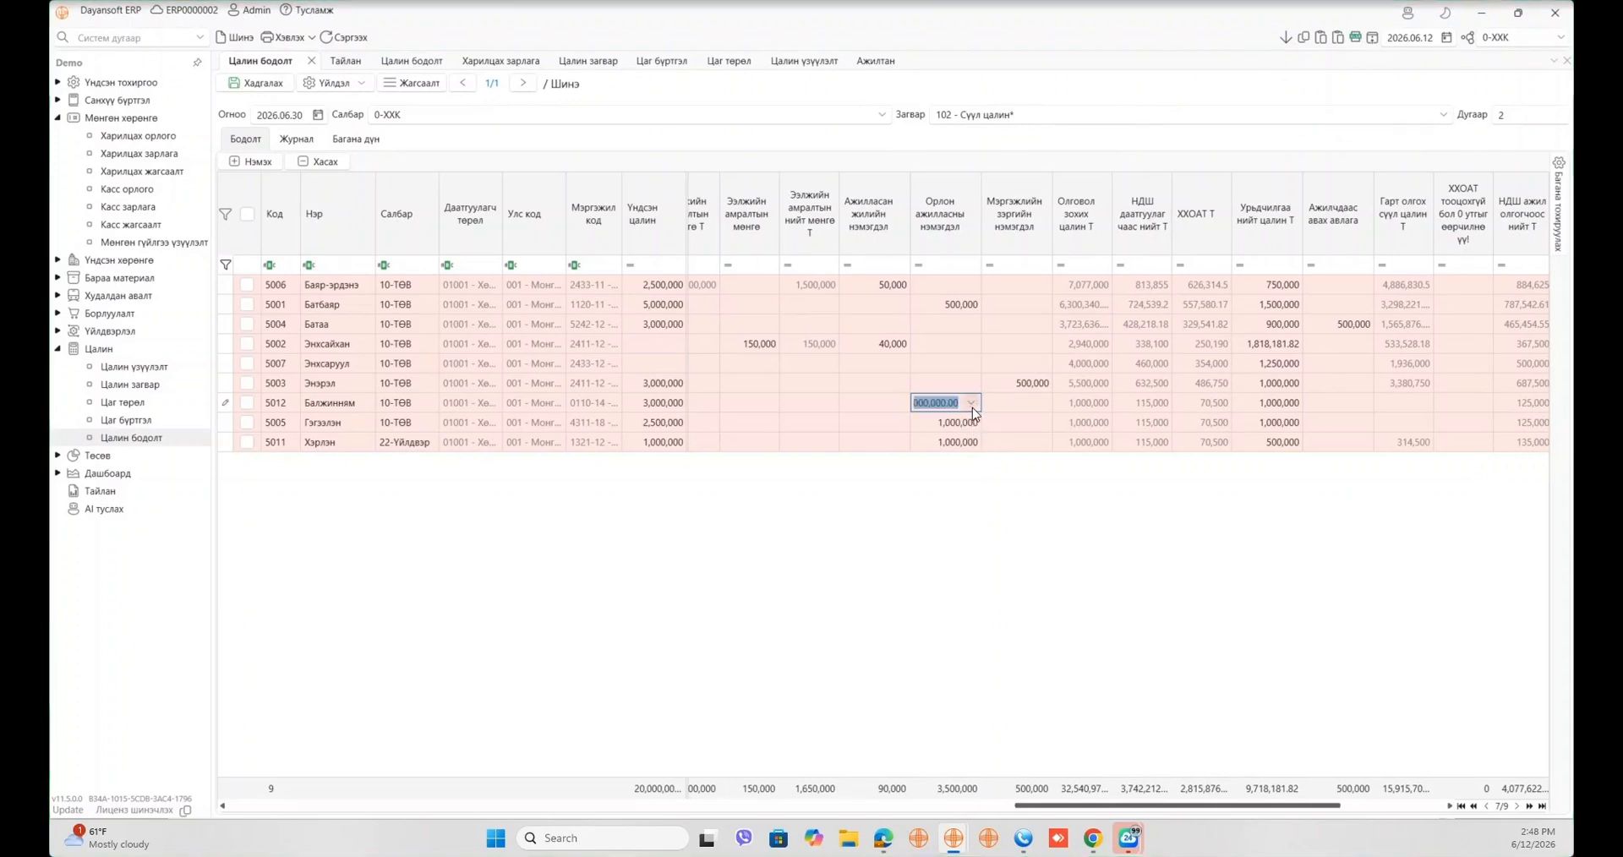
text(2,000,000)
click(1285, 37)
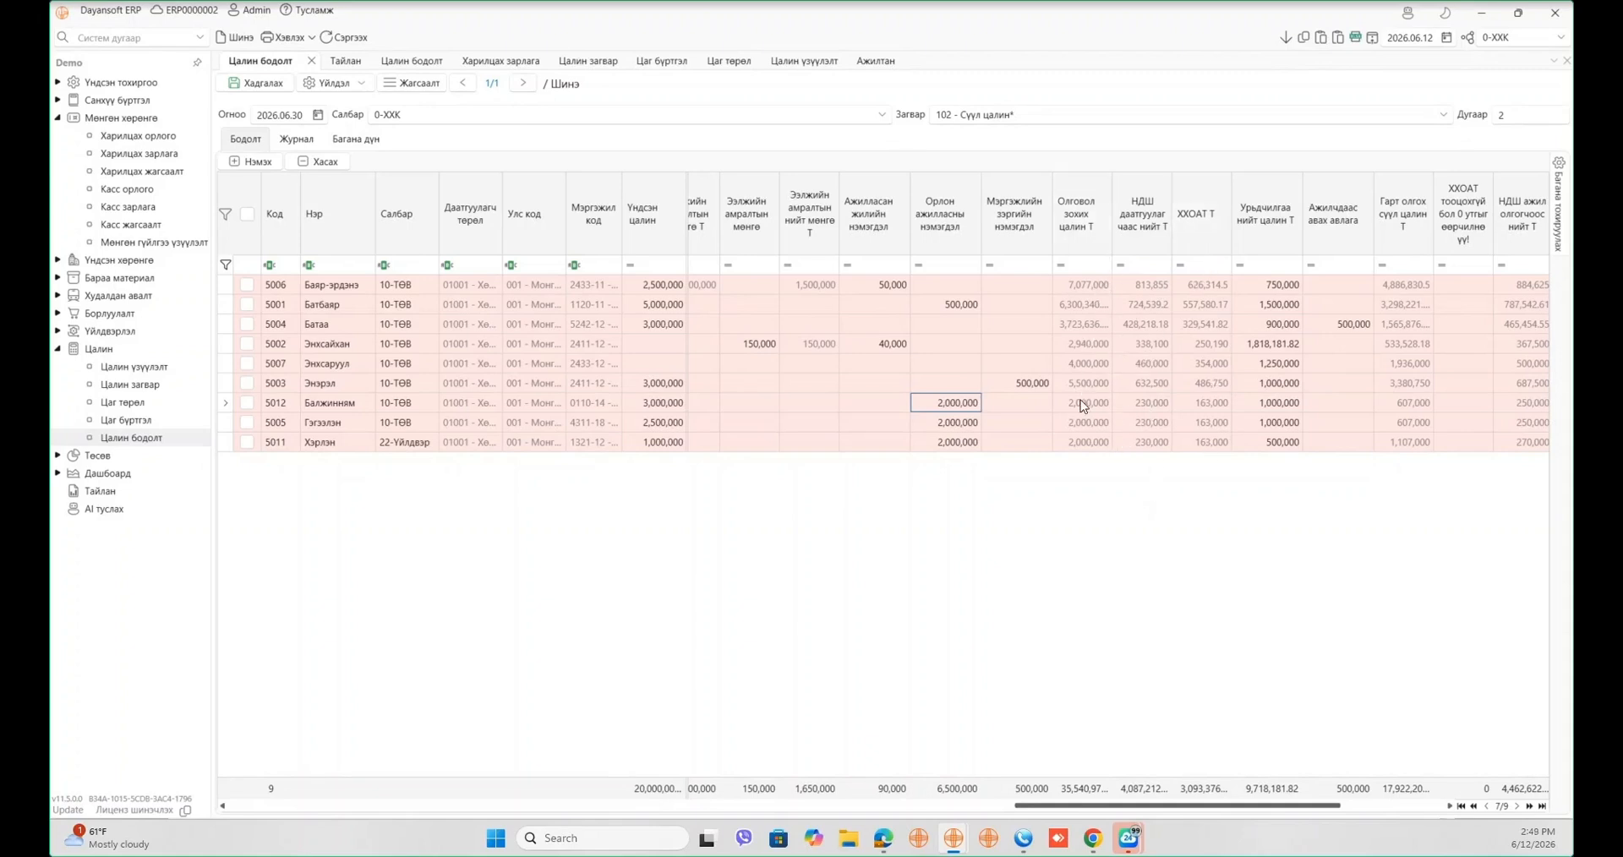
- Check row 5006's recalculated payable salary, social insurance and income tax amounts
click(1089, 287)
click(1146, 288)
click(1092, 285)
click(1136, 288)
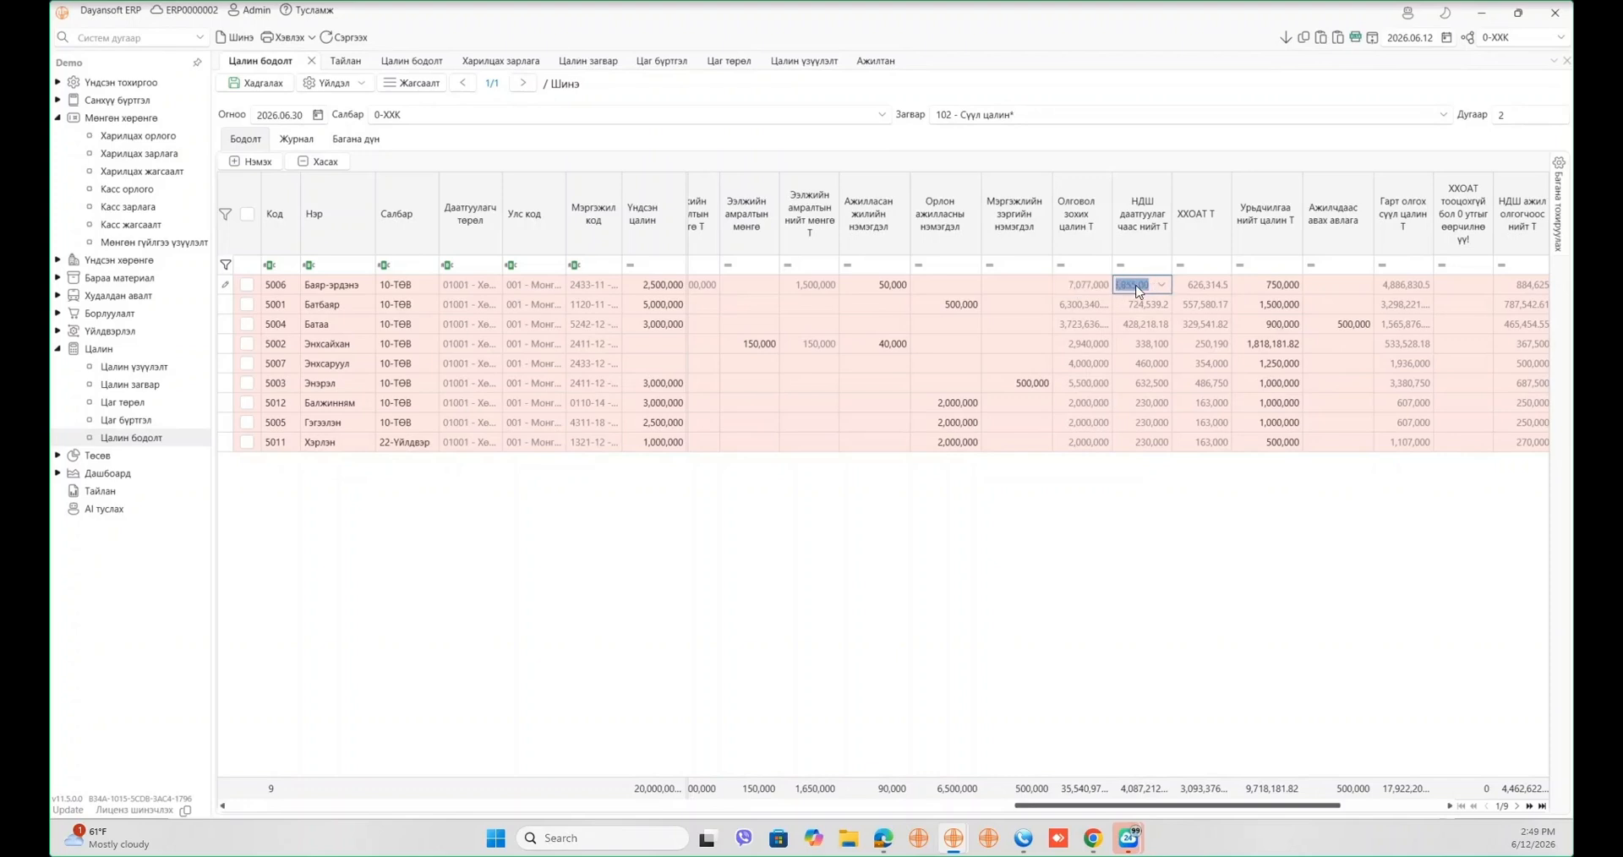
click(1203, 286)
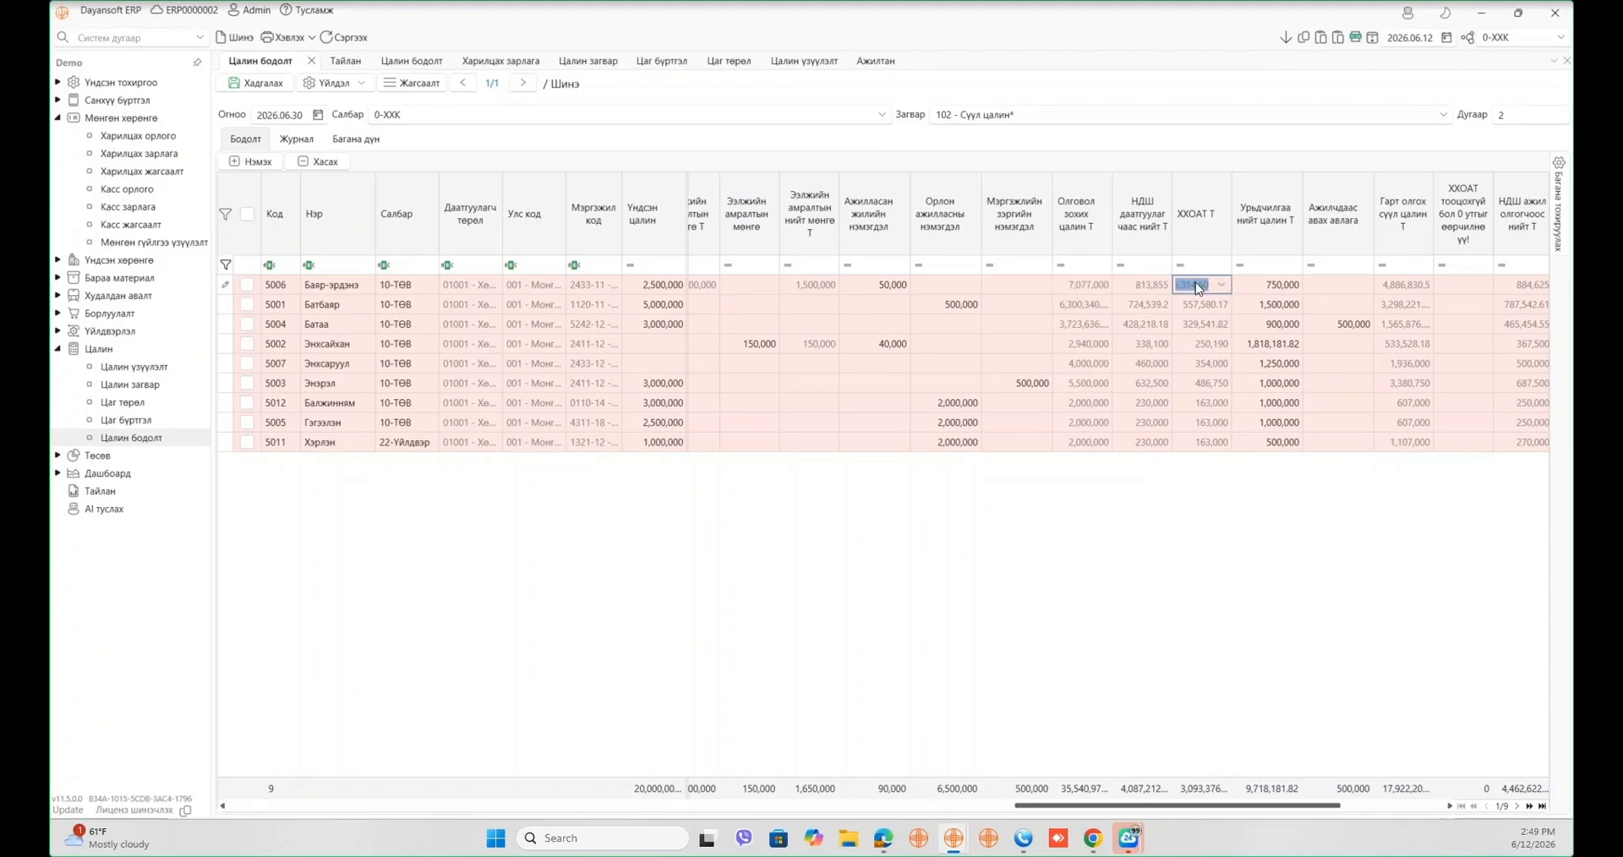
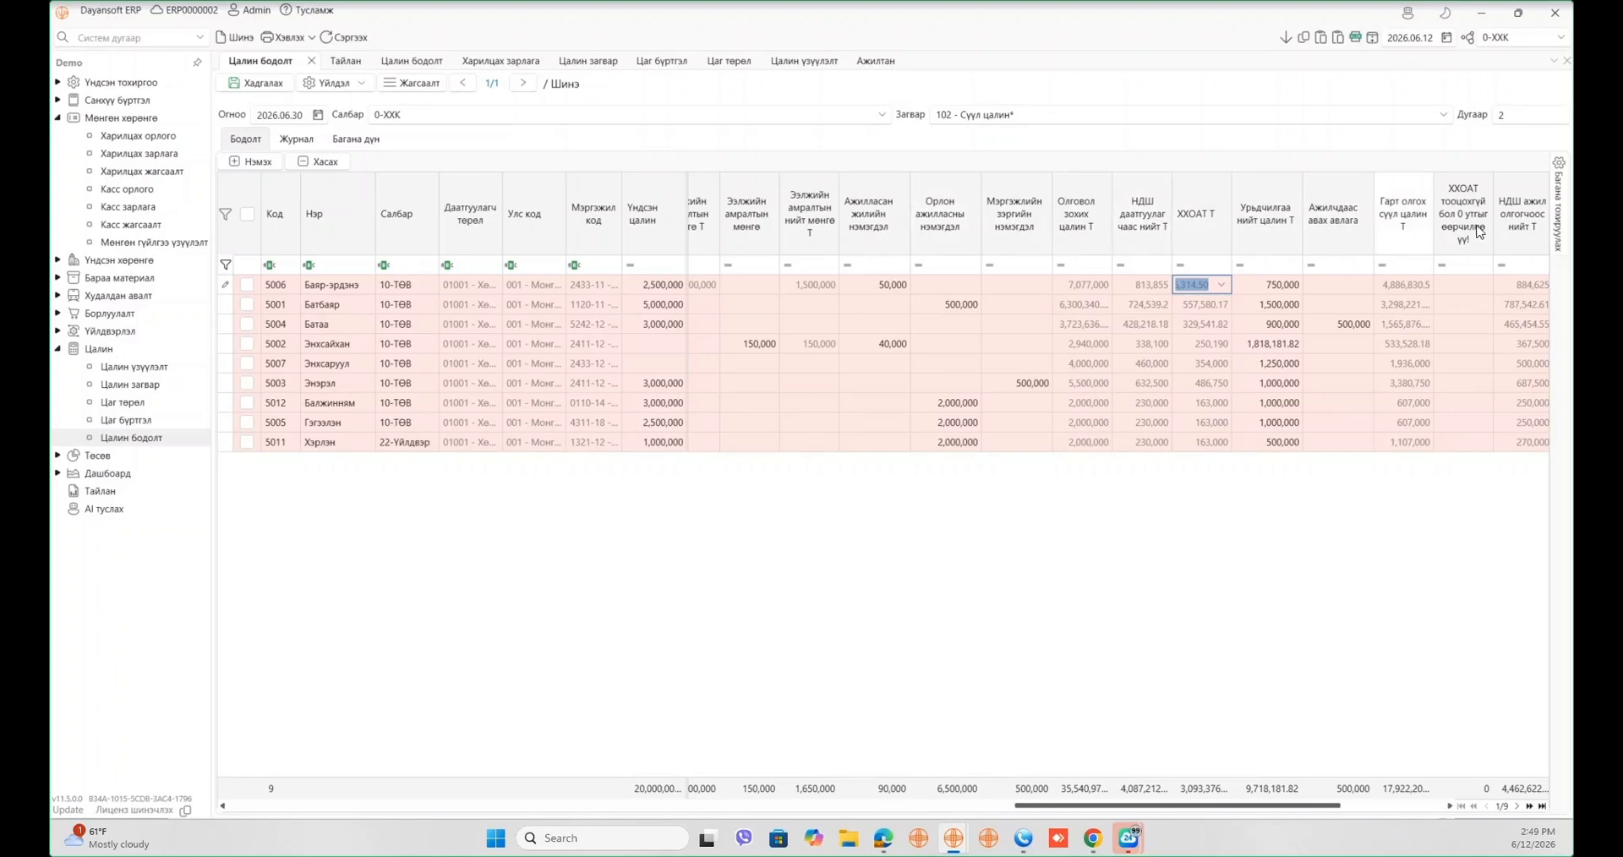
- Save the payroll grid's column layout with Харагдацыг хадгалах from the Олговол зохих цалин Т header menu
mouse_move(1562, 203)
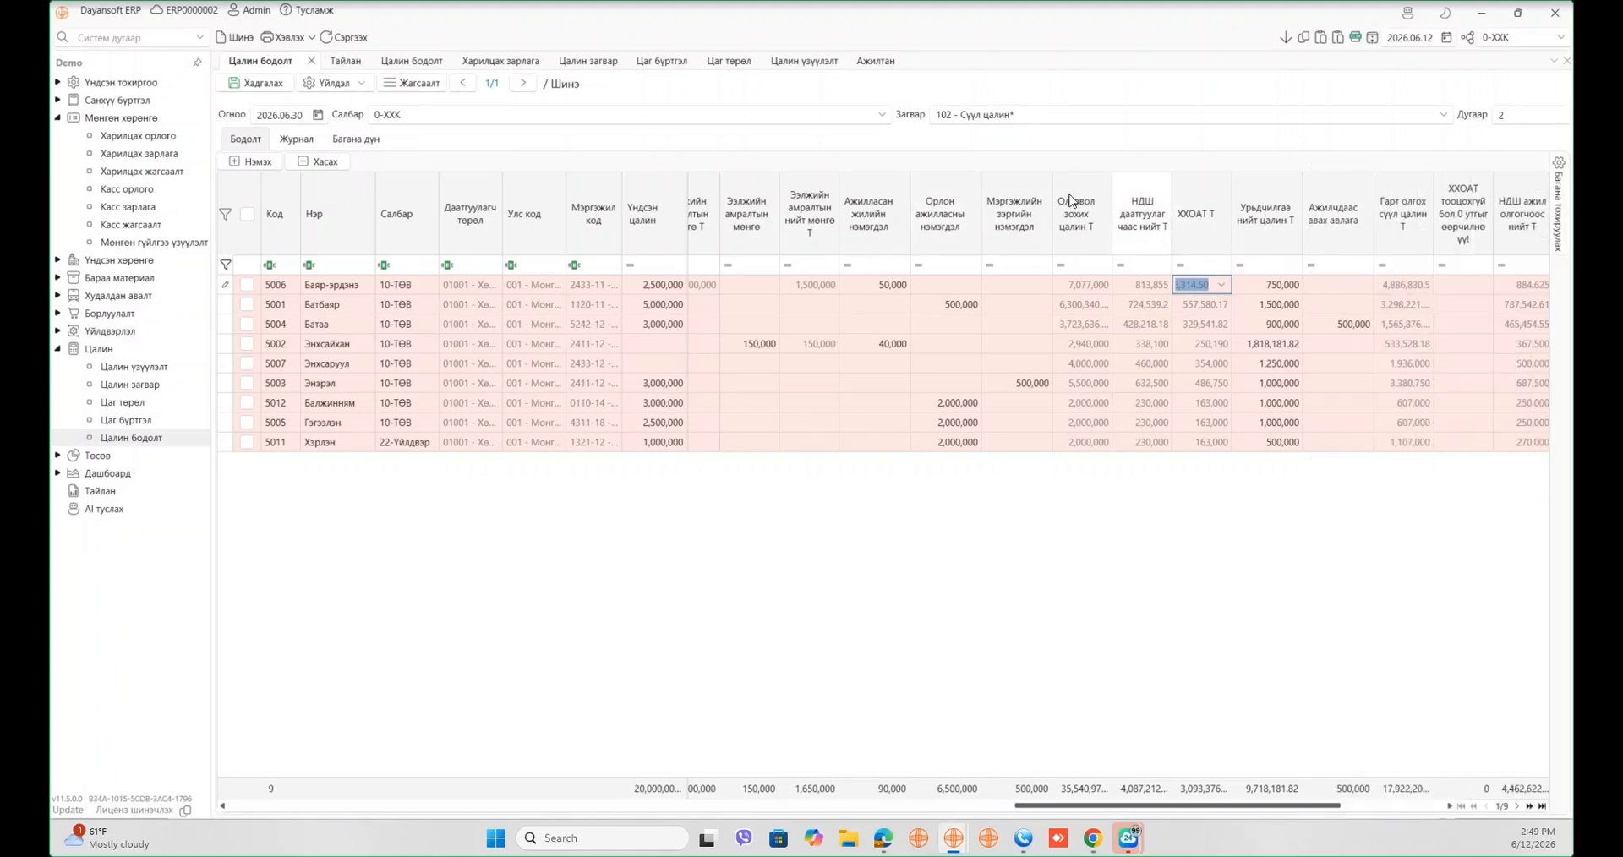
right_click(1089, 236)
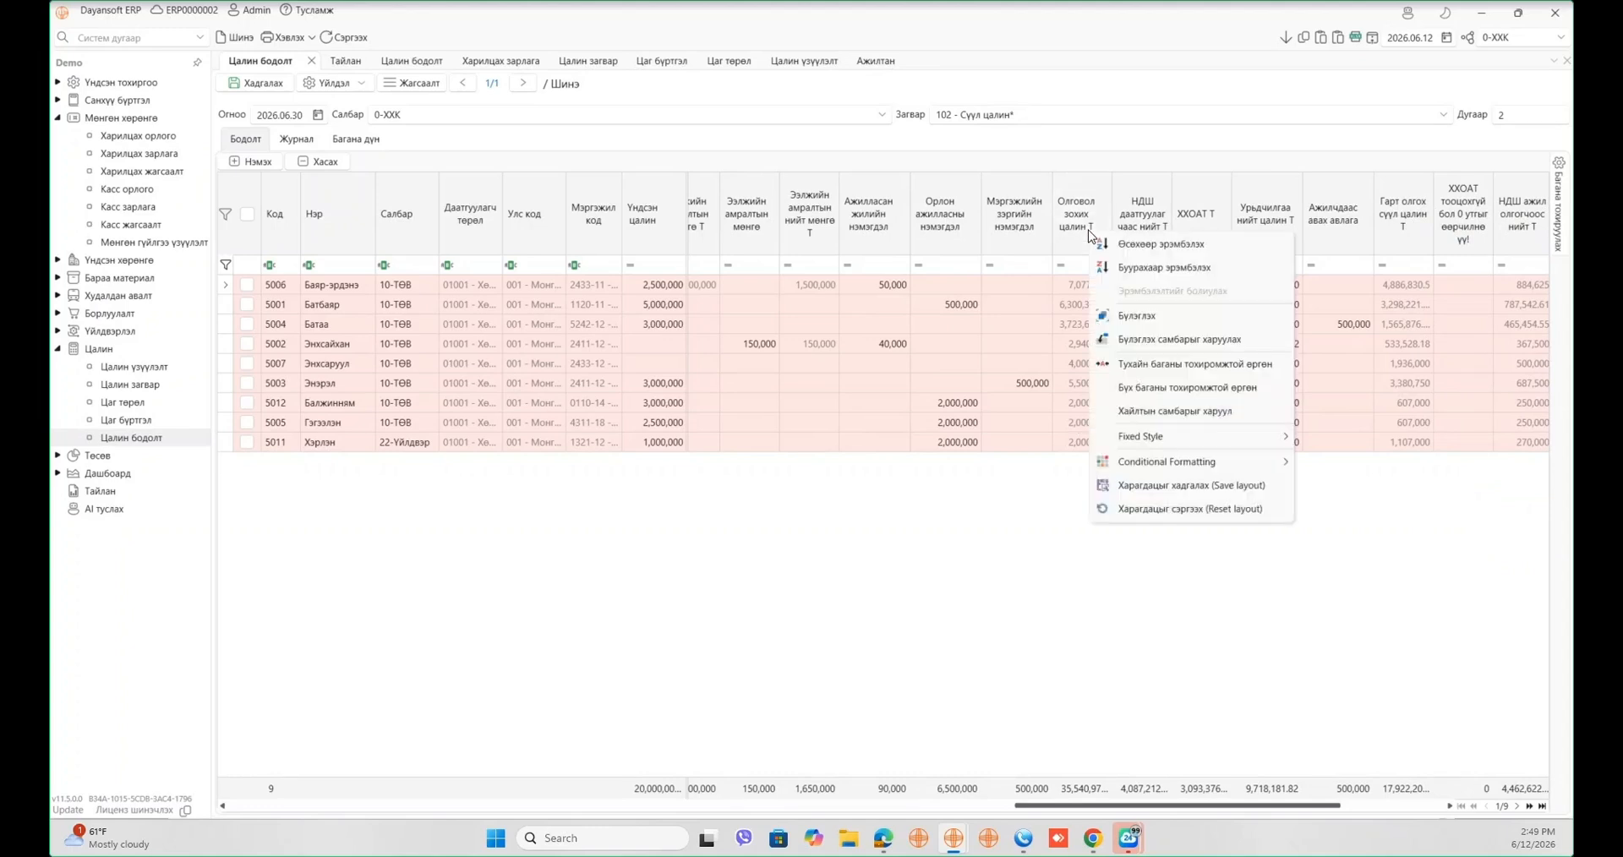
click(1175, 487)
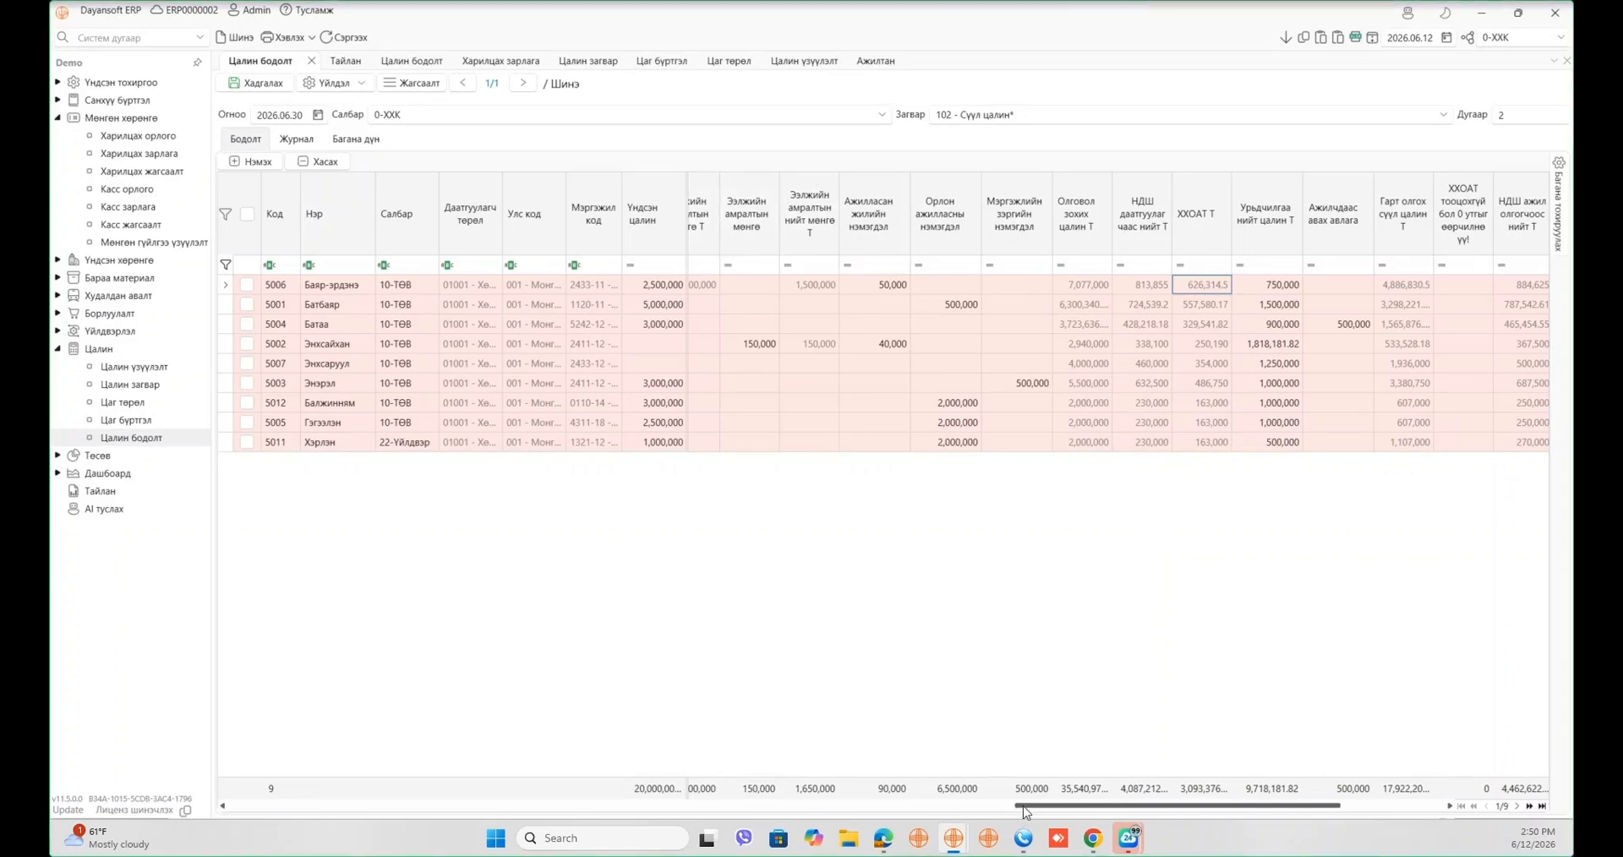
- Clear employee 5011's monthly working days and set the base salary to 10,000
drag(1023, 808, 236, 807)
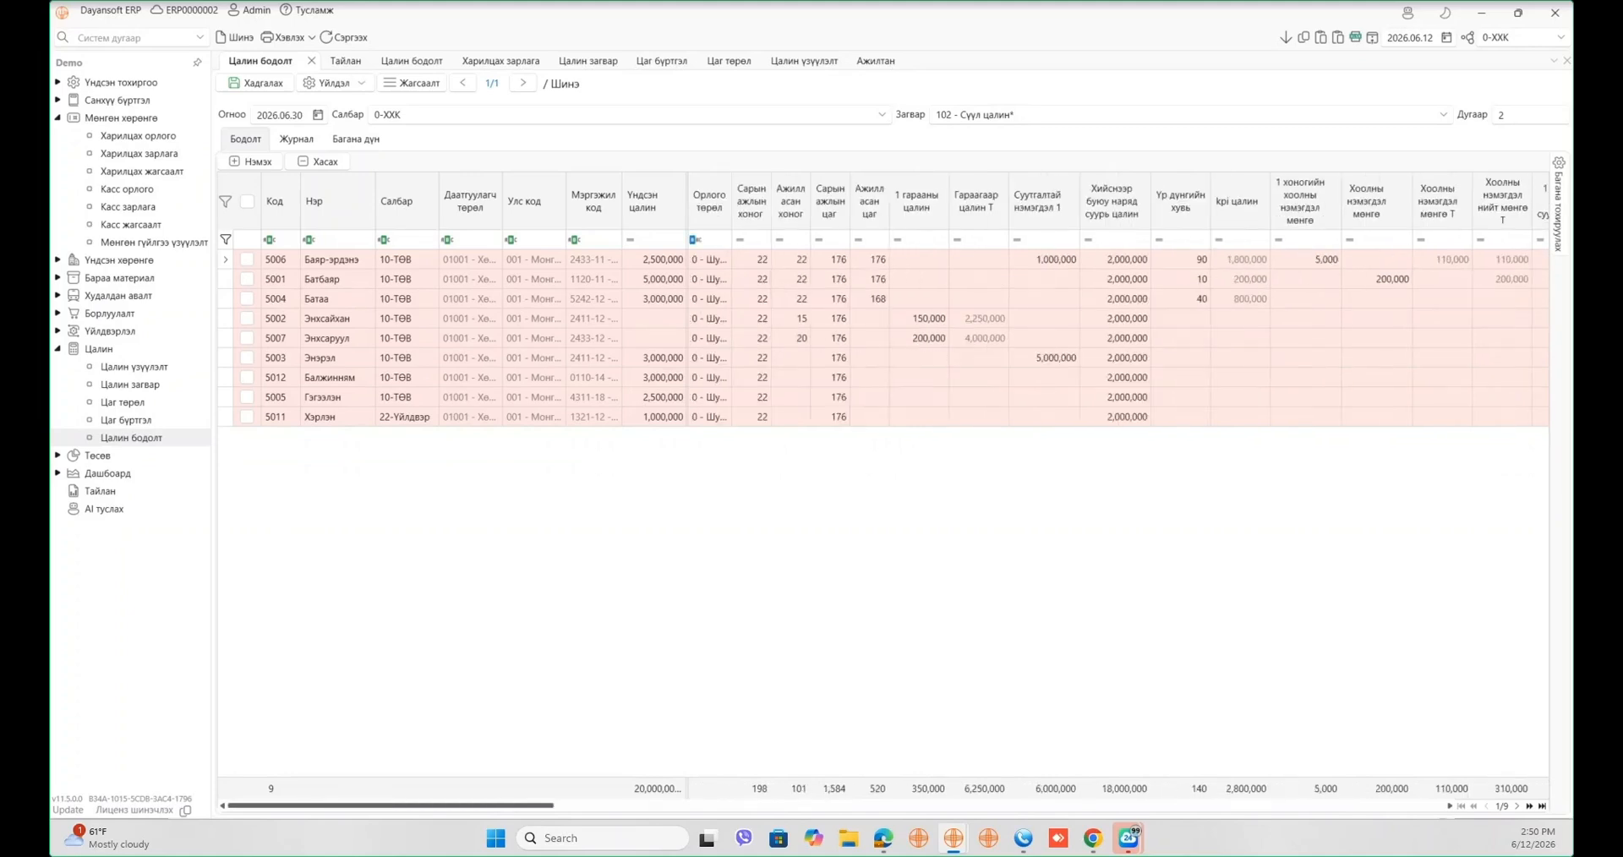
click(765, 418)
text(0)
click(662, 424)
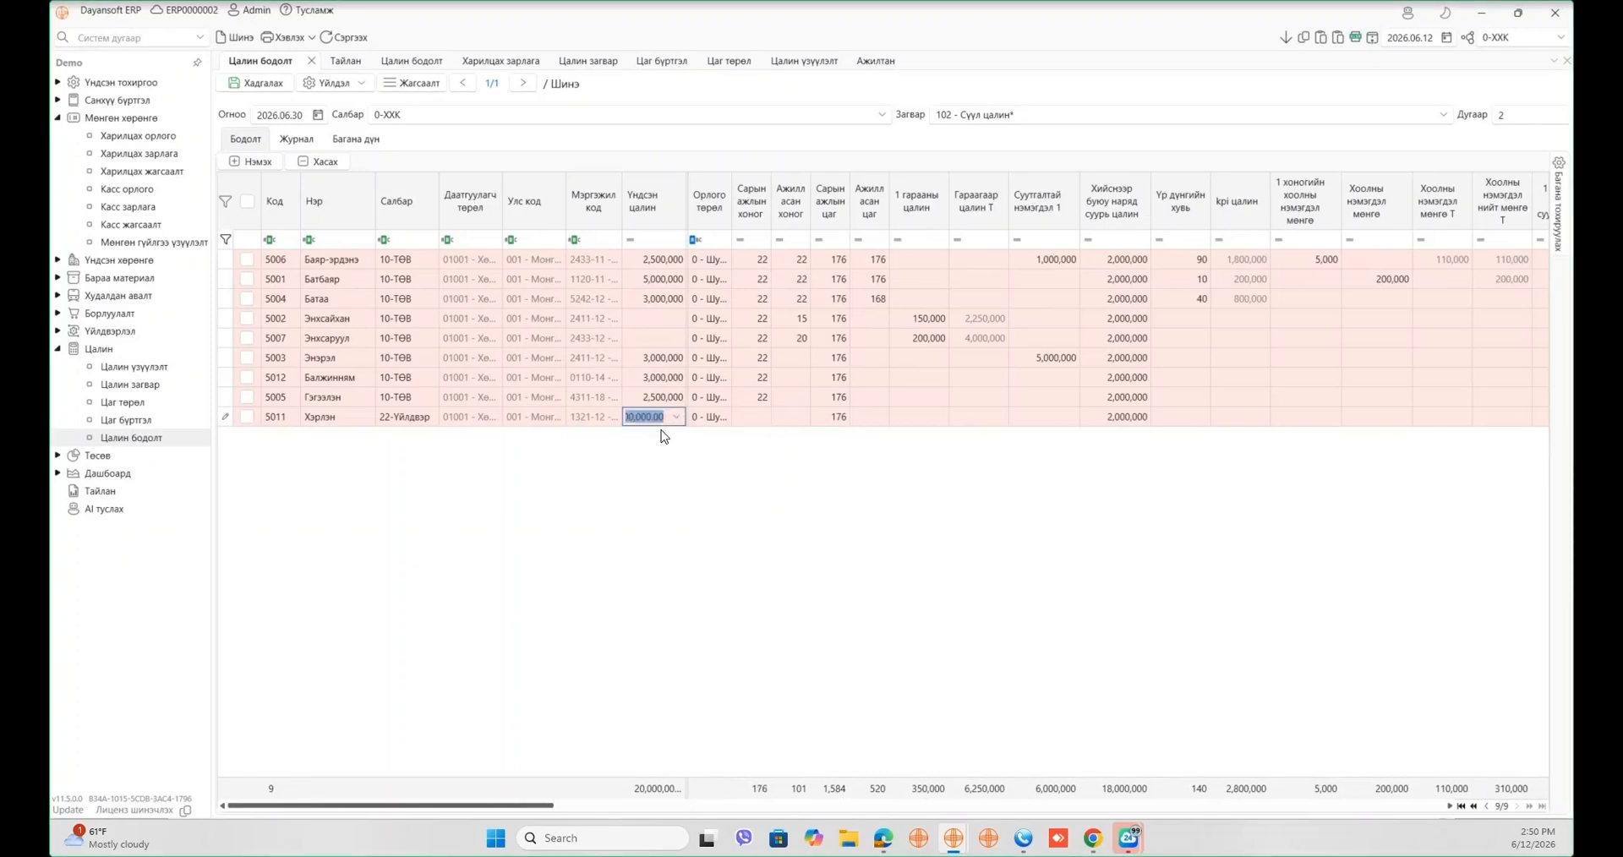
text(0)
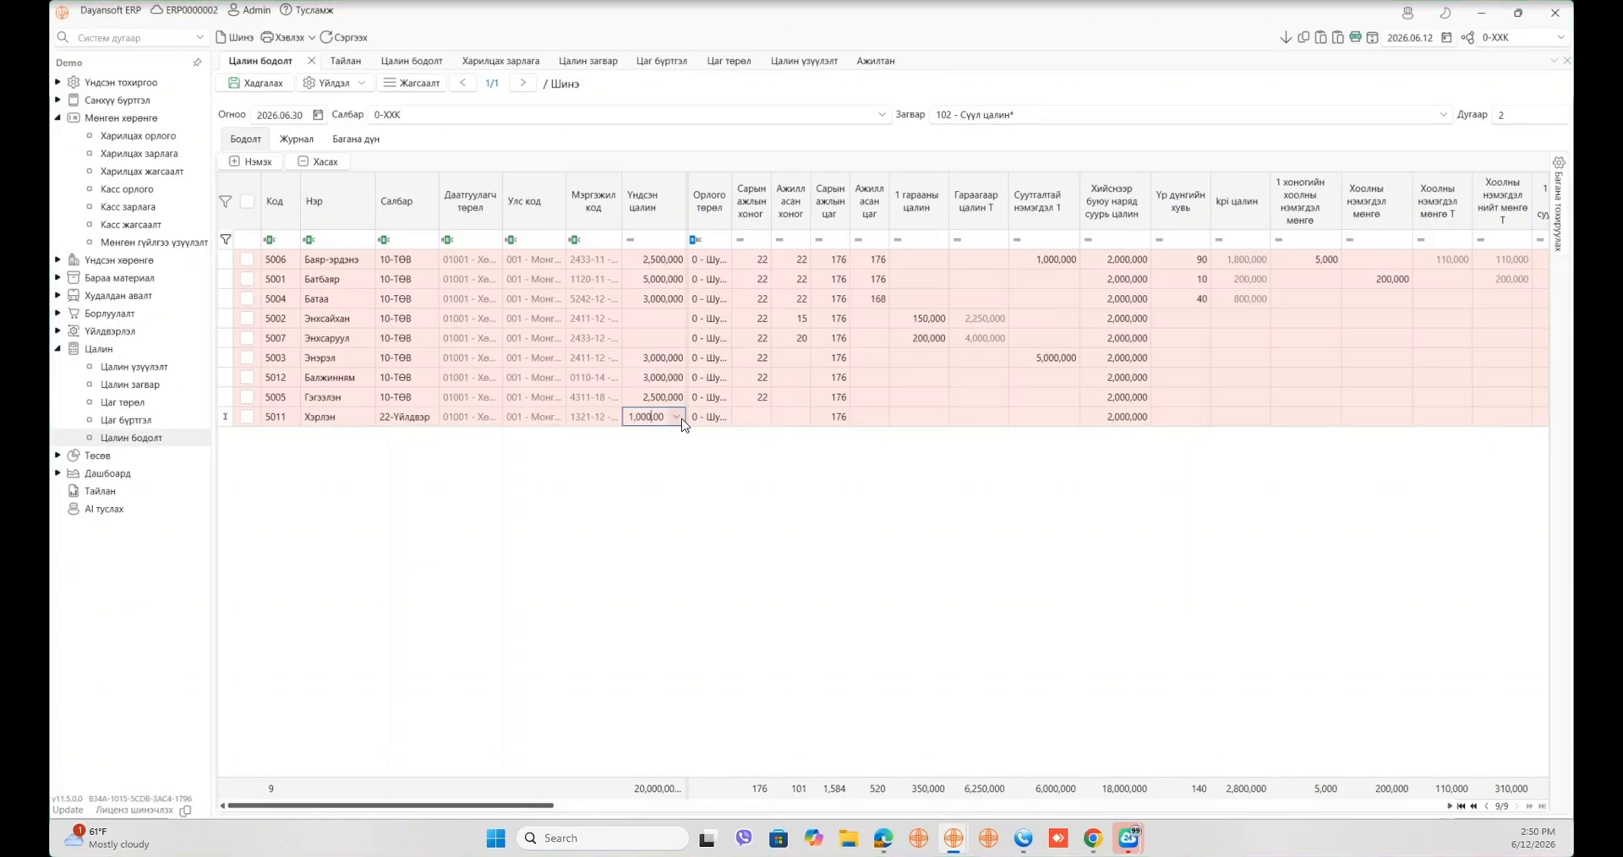
text(0)
key(Return)
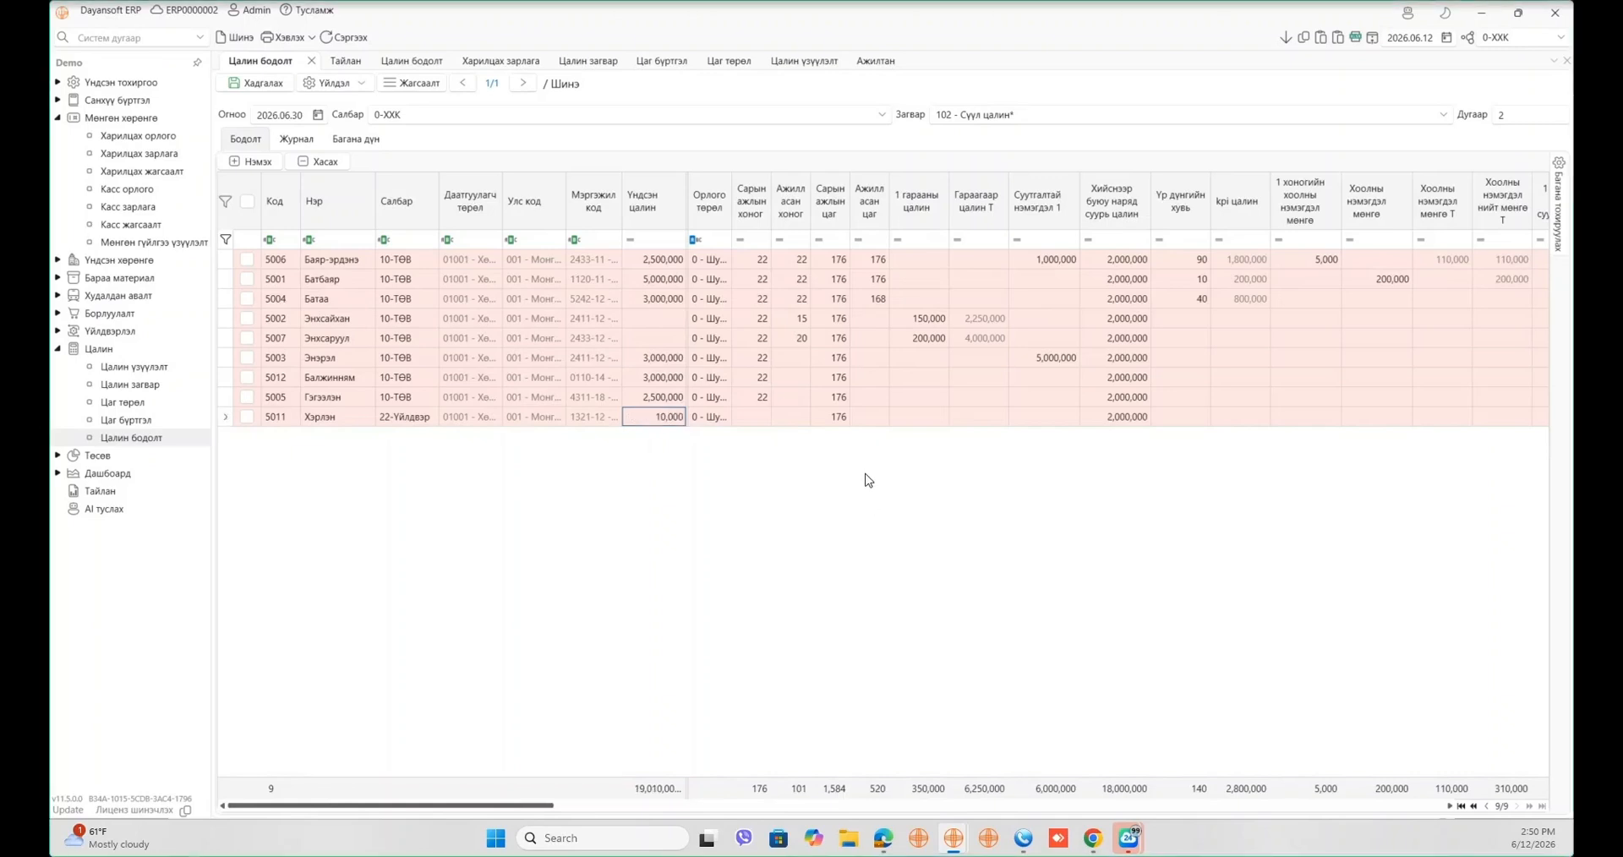
- Set employee 5011's monthly work hours to 1 and worked hours to 6
click(844, 421)
text(10)
key(Return)
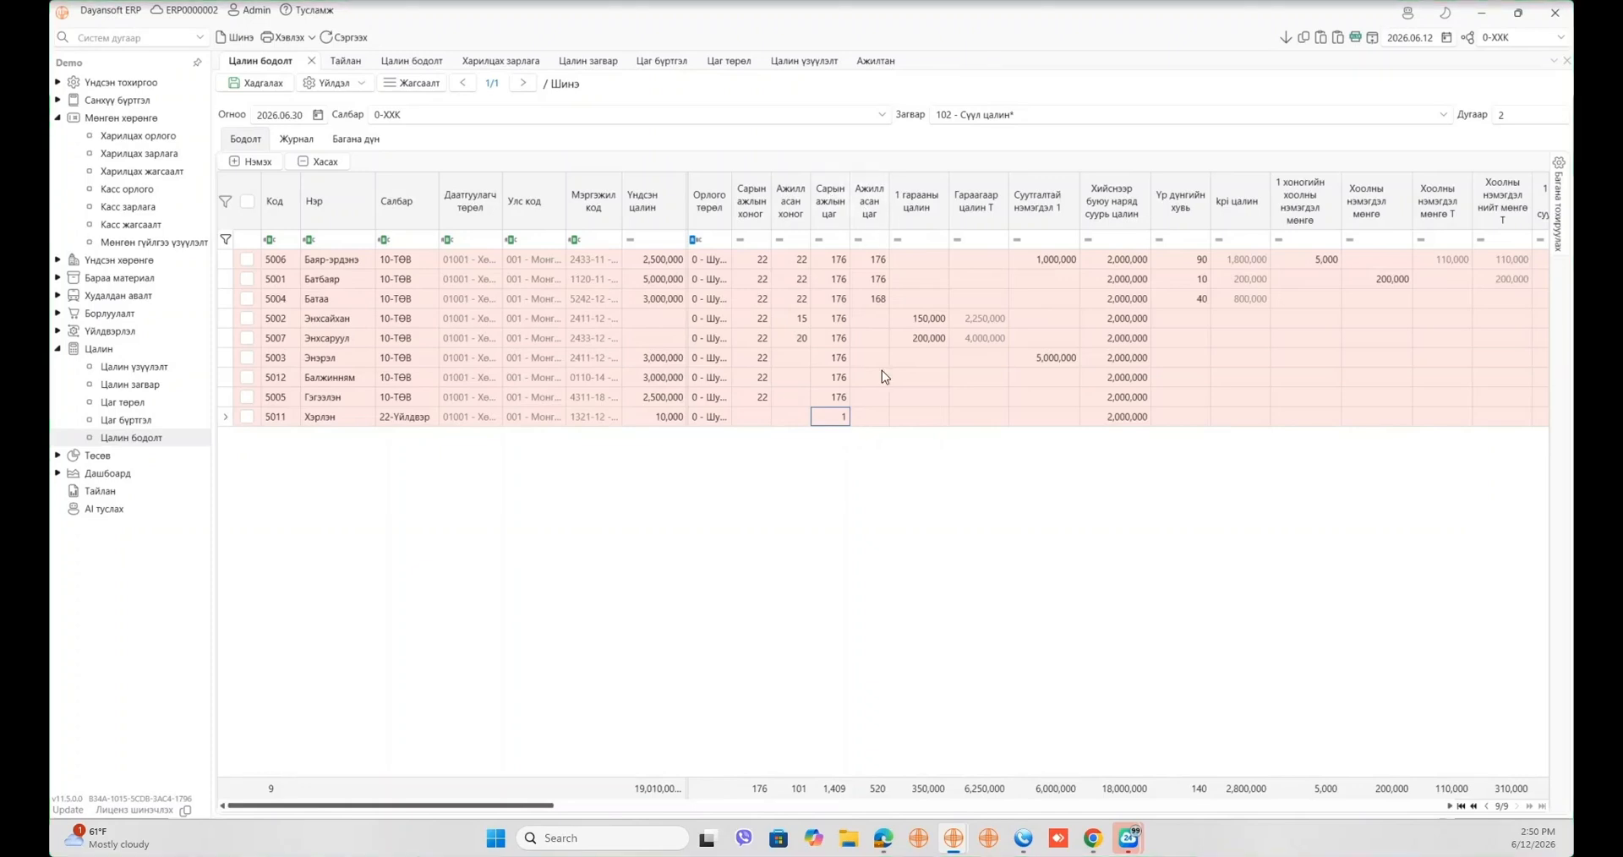
click(878, 421)
text(60)
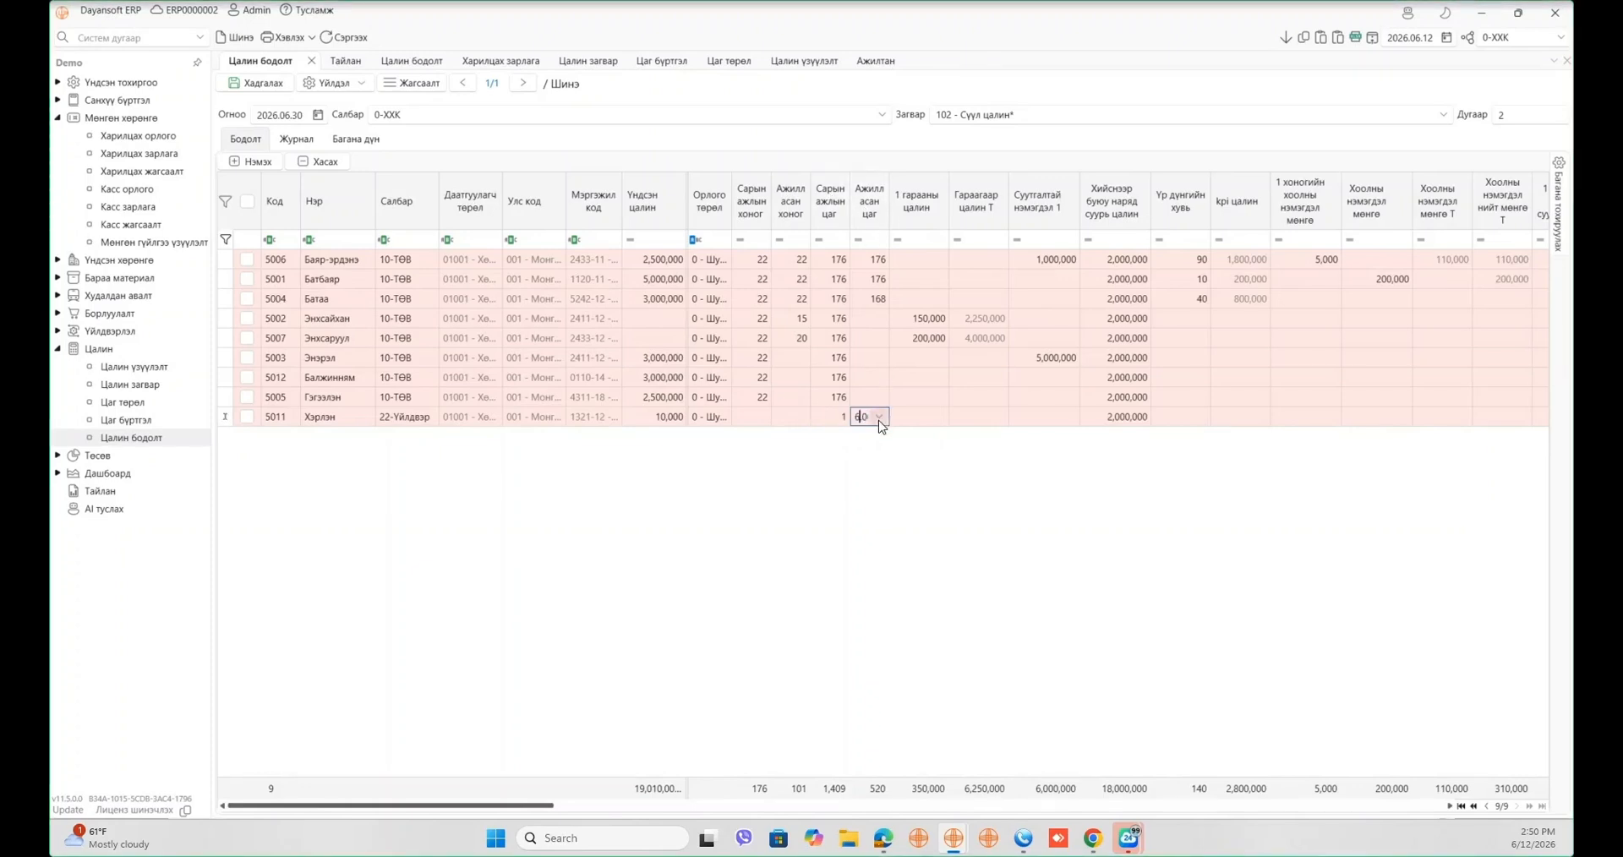
key(Return)
click(986, 513)
- Search 'бодо' in the column settings and add the Нийт бодогдсон цалин Т column to the grid
click(1558, 202)
click(1404, 184)
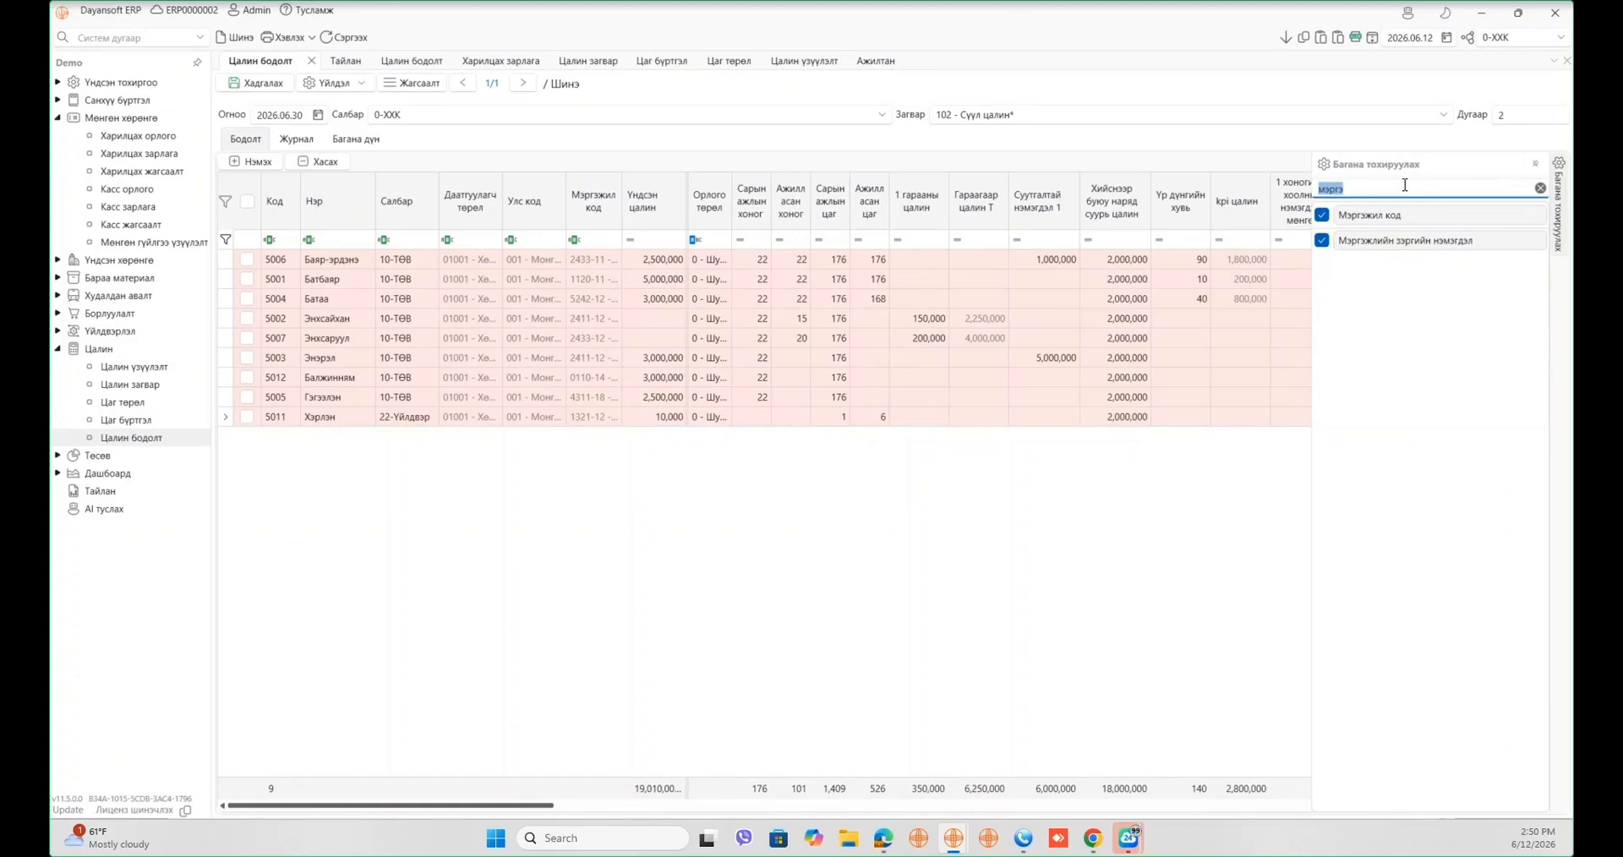
key(BackSpace)
text(бодо)
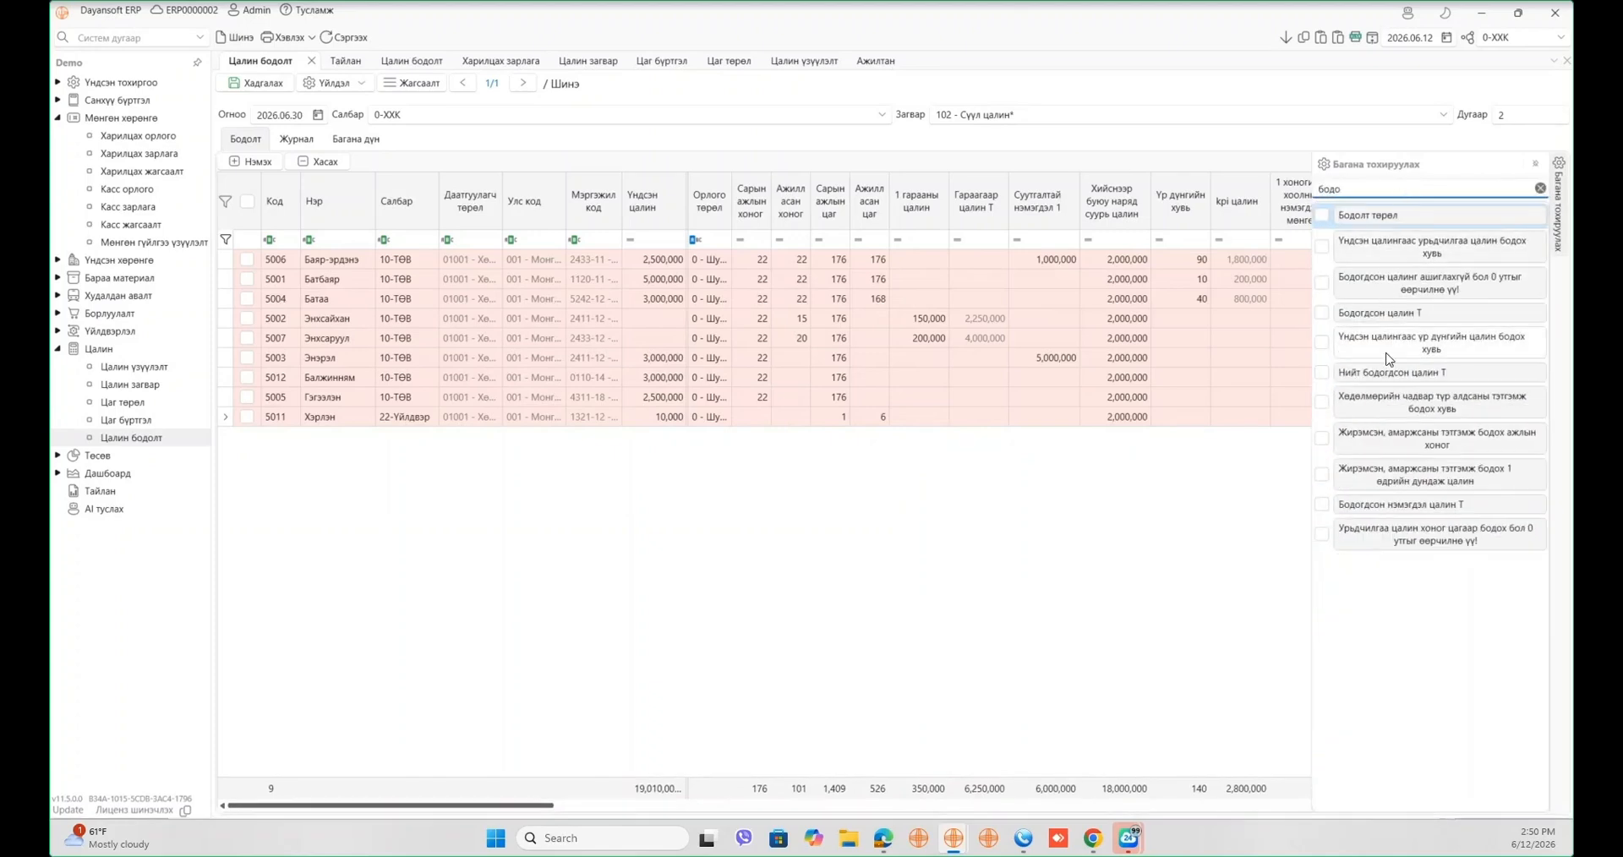
click(1391, 372)
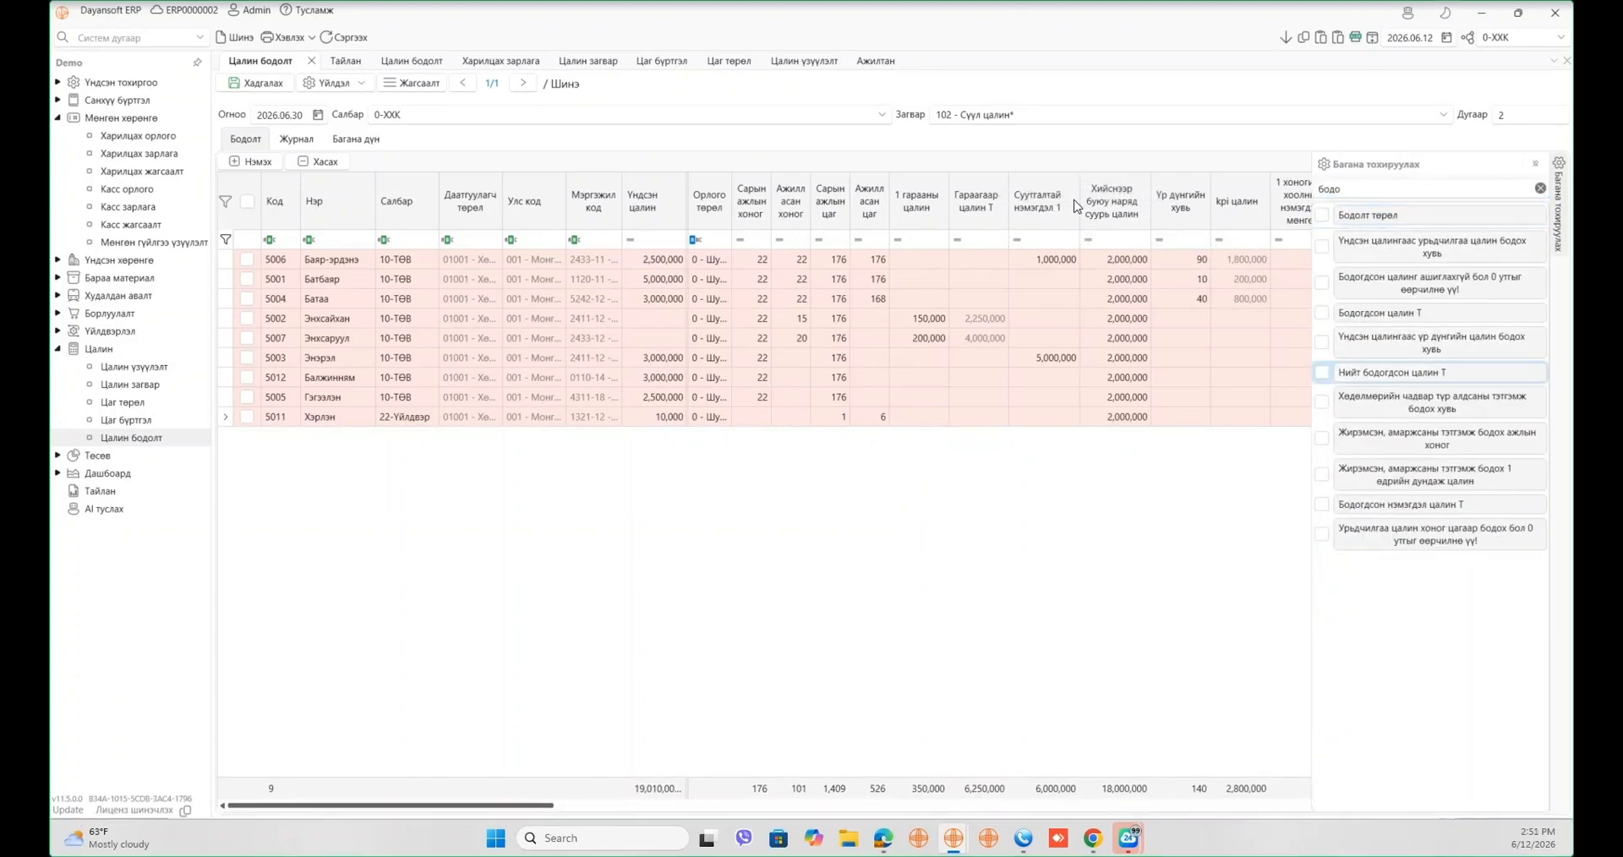
drag(1074, 200, 1072, 204)
click(1178, 531)
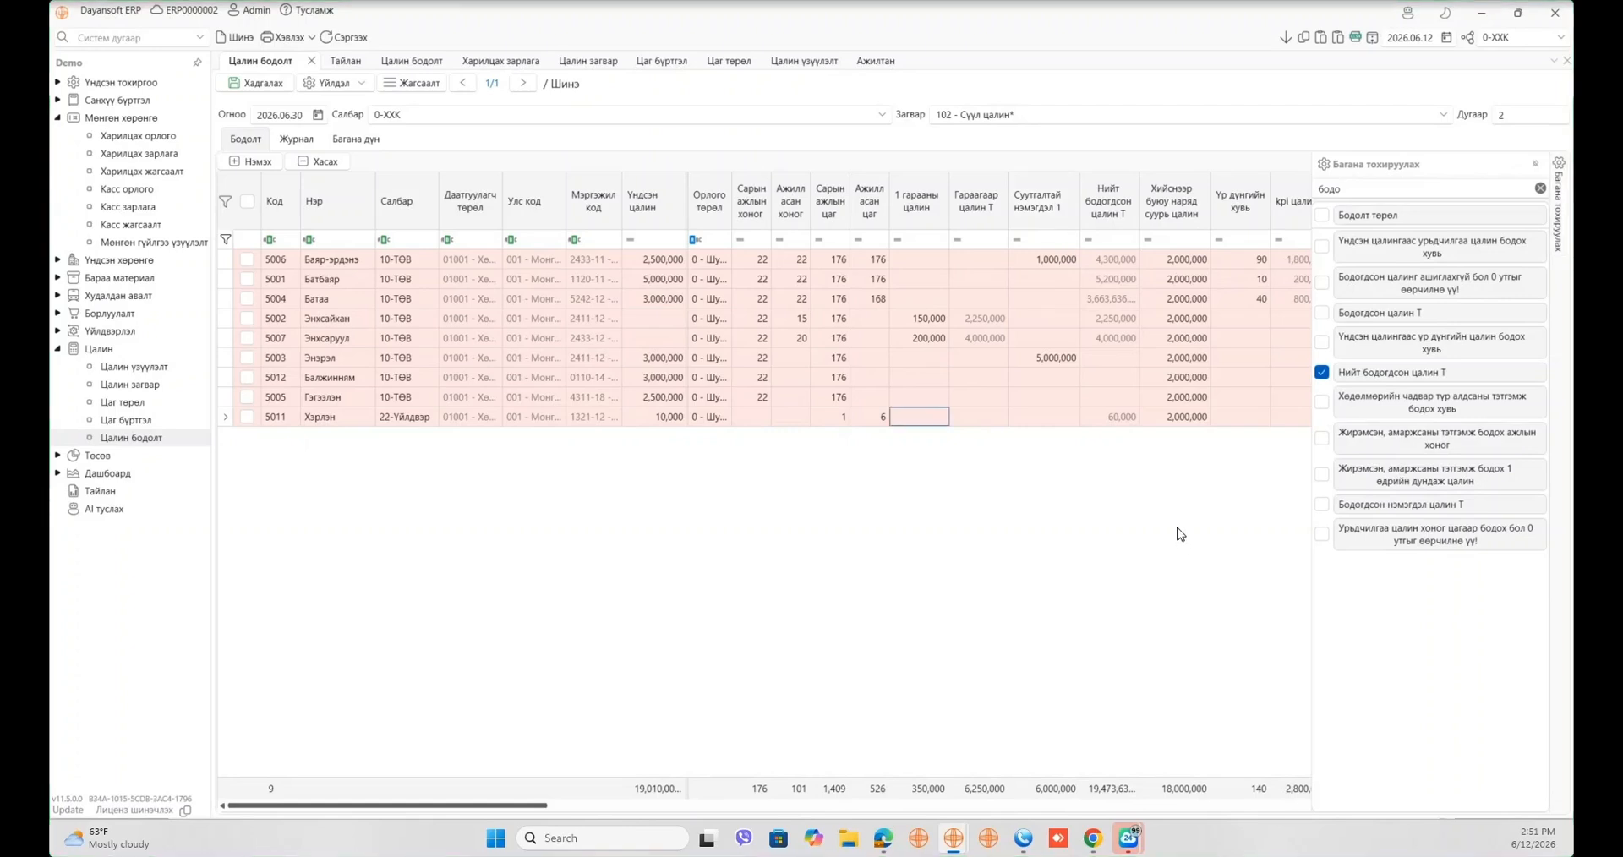
- Check employee 5011's base salary, worked hours and total calculated salary
click(673, 421)
click(878, 420)
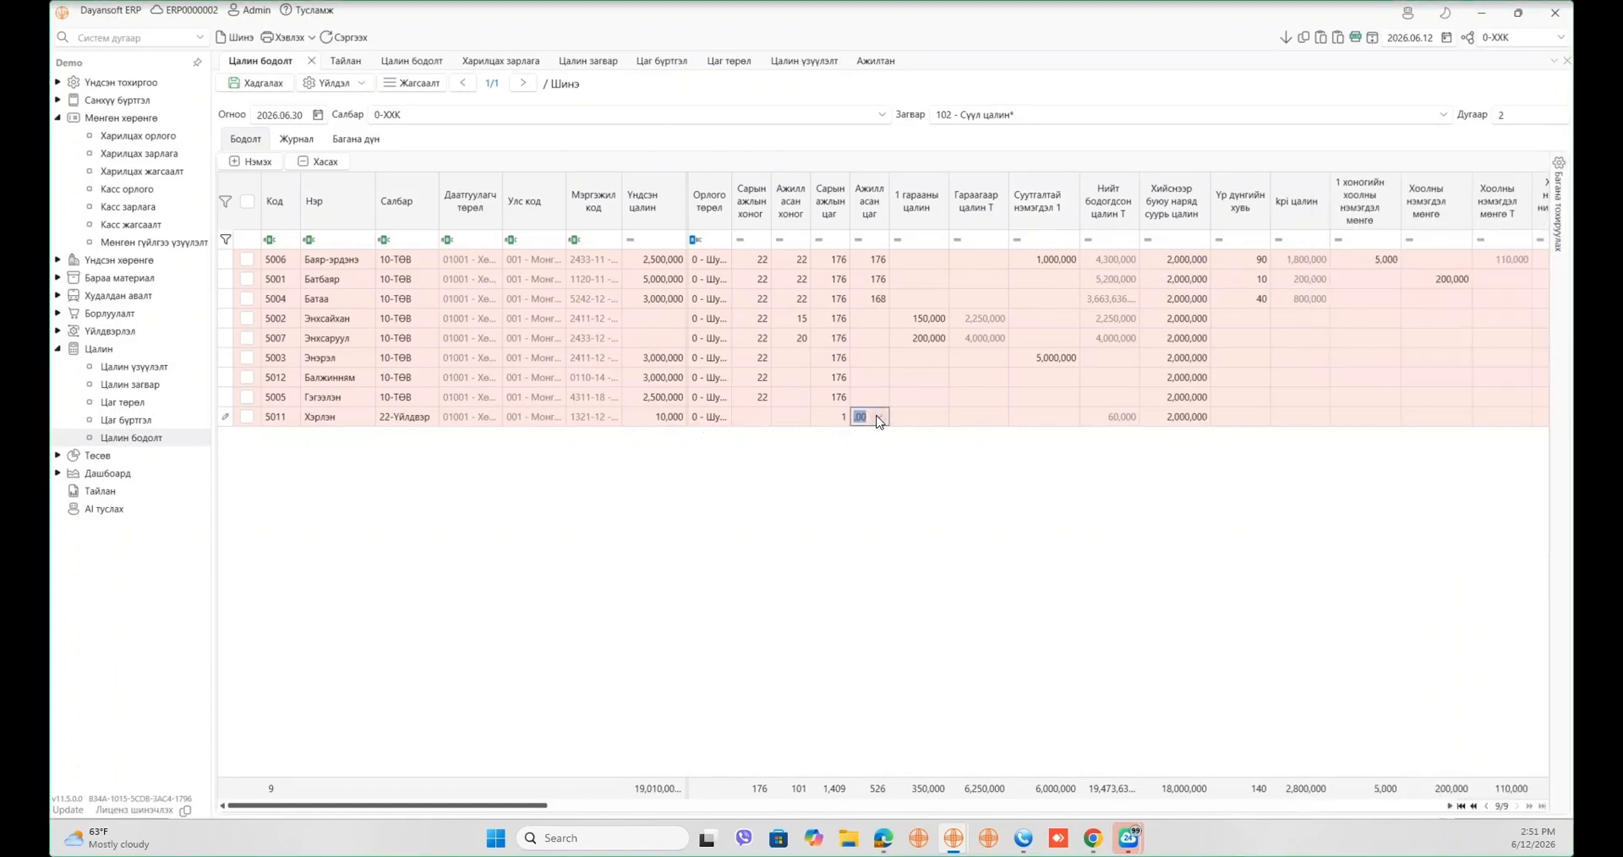
click(1118, 420)
- Scroll through the Сүүл цалин template's formula list, then go back to the Цалин бодолт grid
click(151, 386)
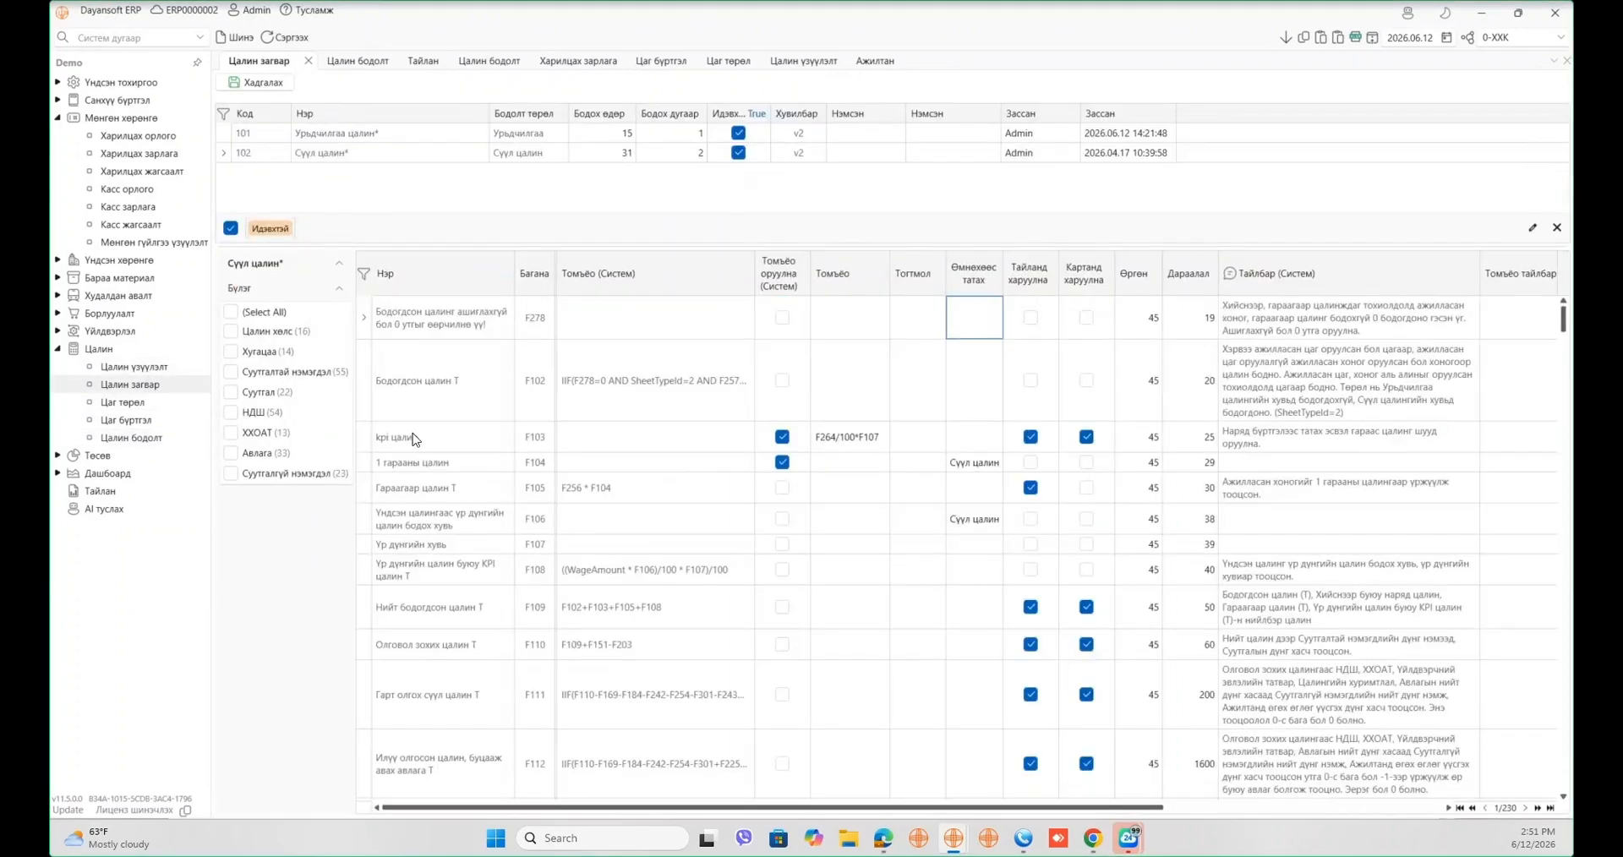
scroll(408, 473, down, 10)
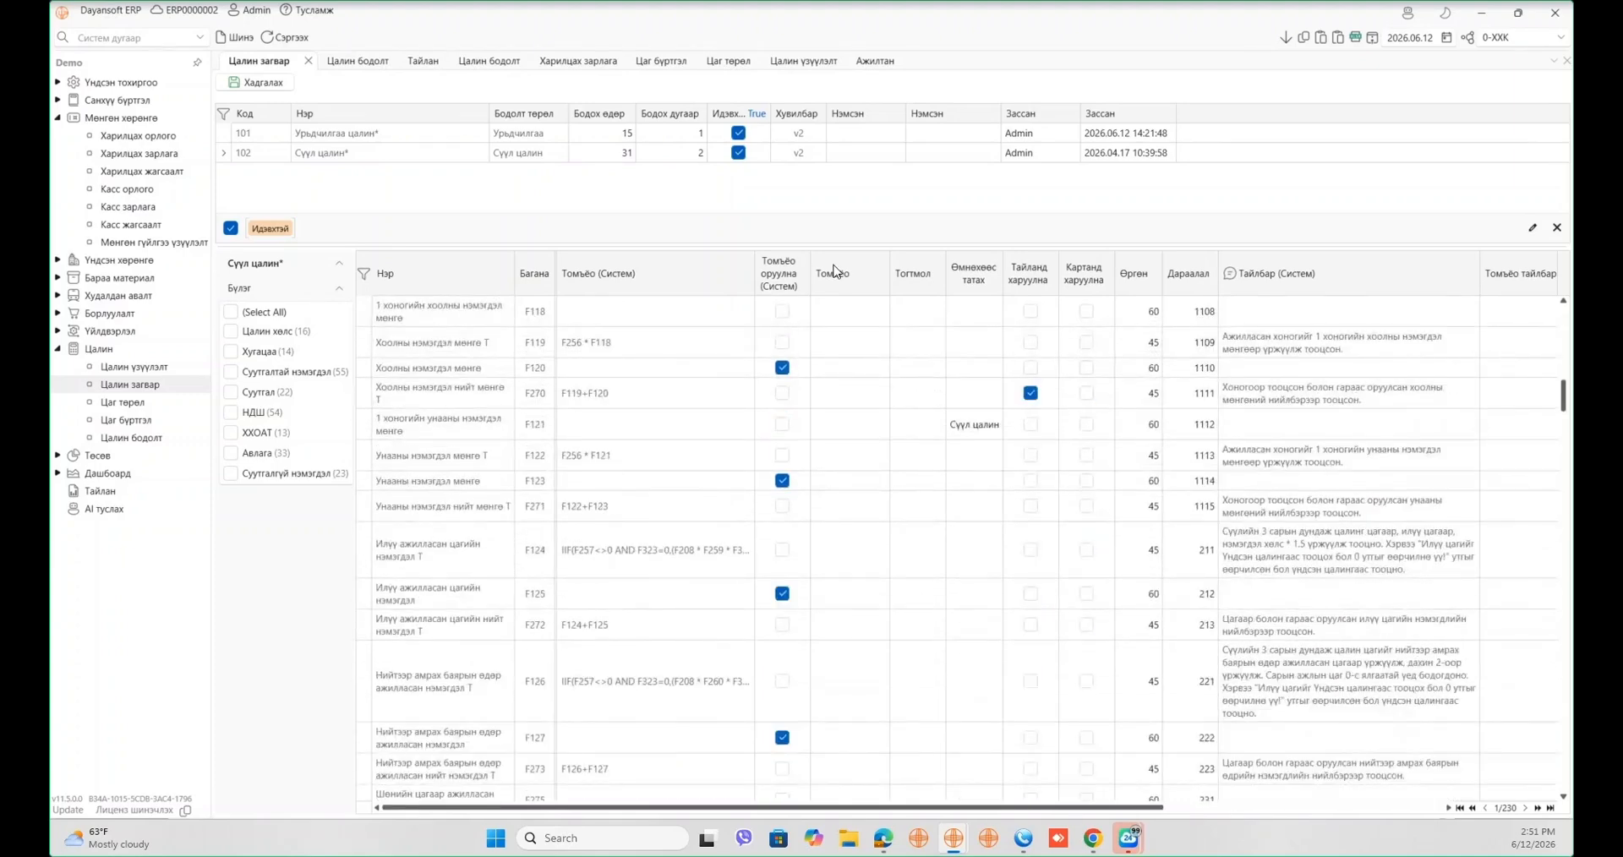
click(370, 64)
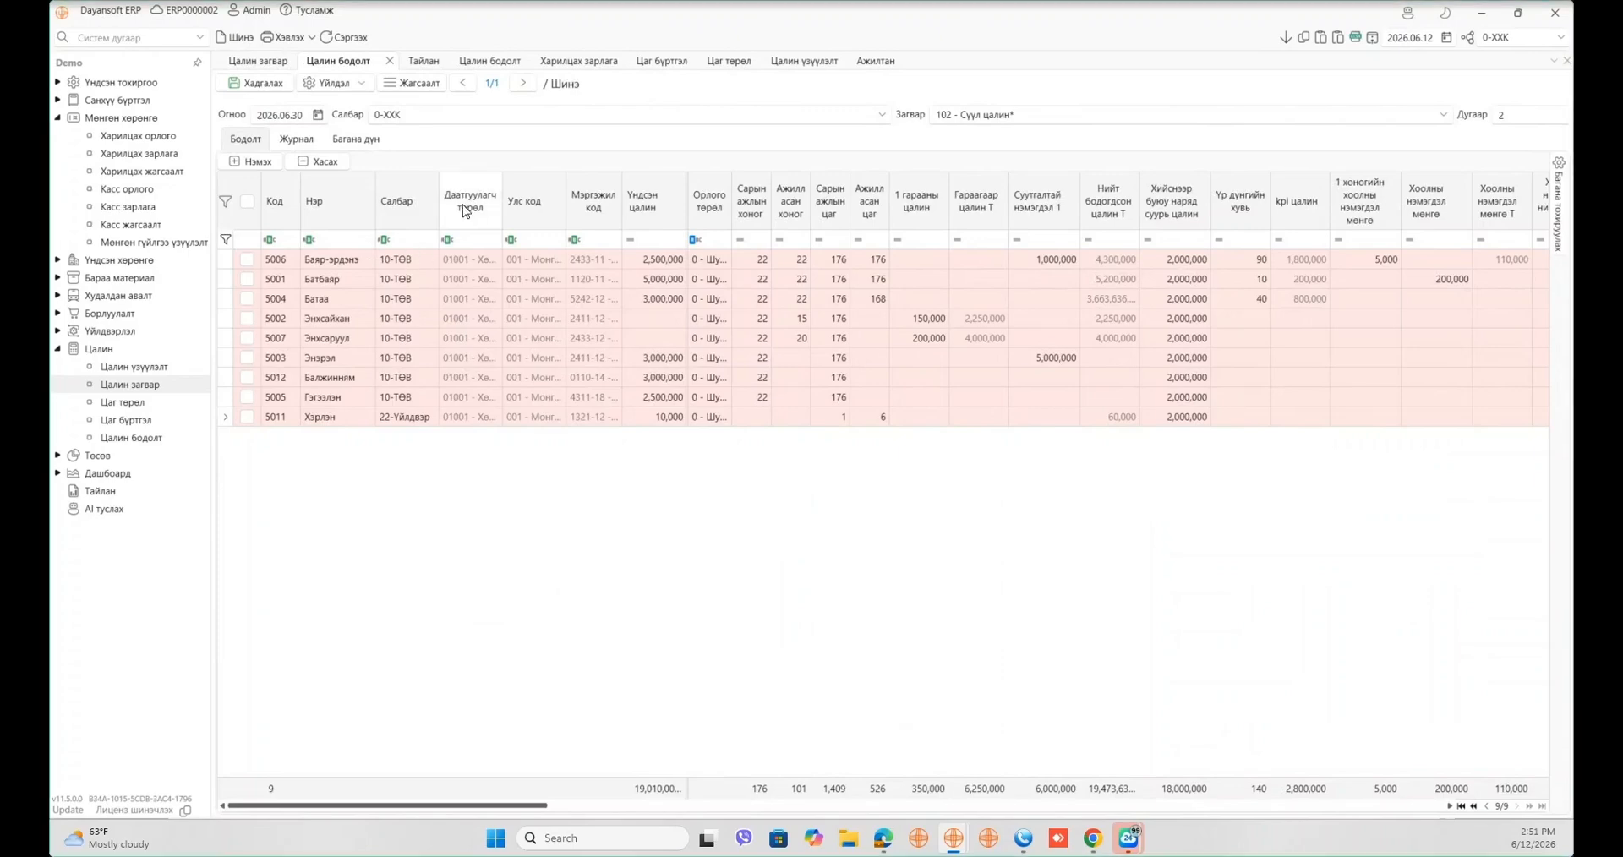
- Generate the payroll's journal entries from the salary journal template with Холбох
click(300, 140)
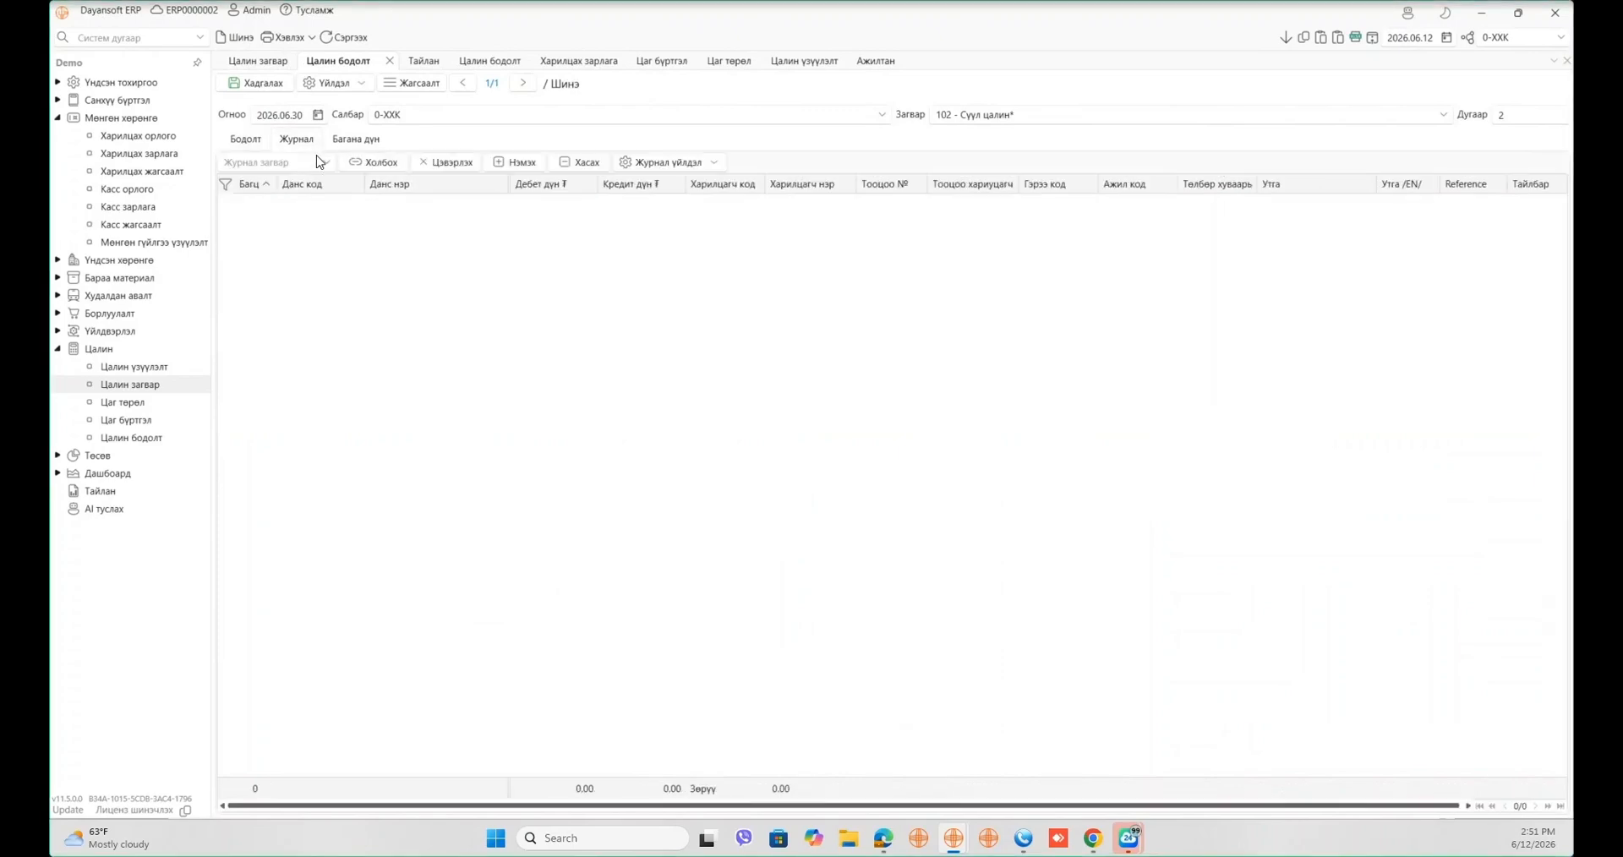
click(318, 162)
click(339, 221)
click(382, 163)
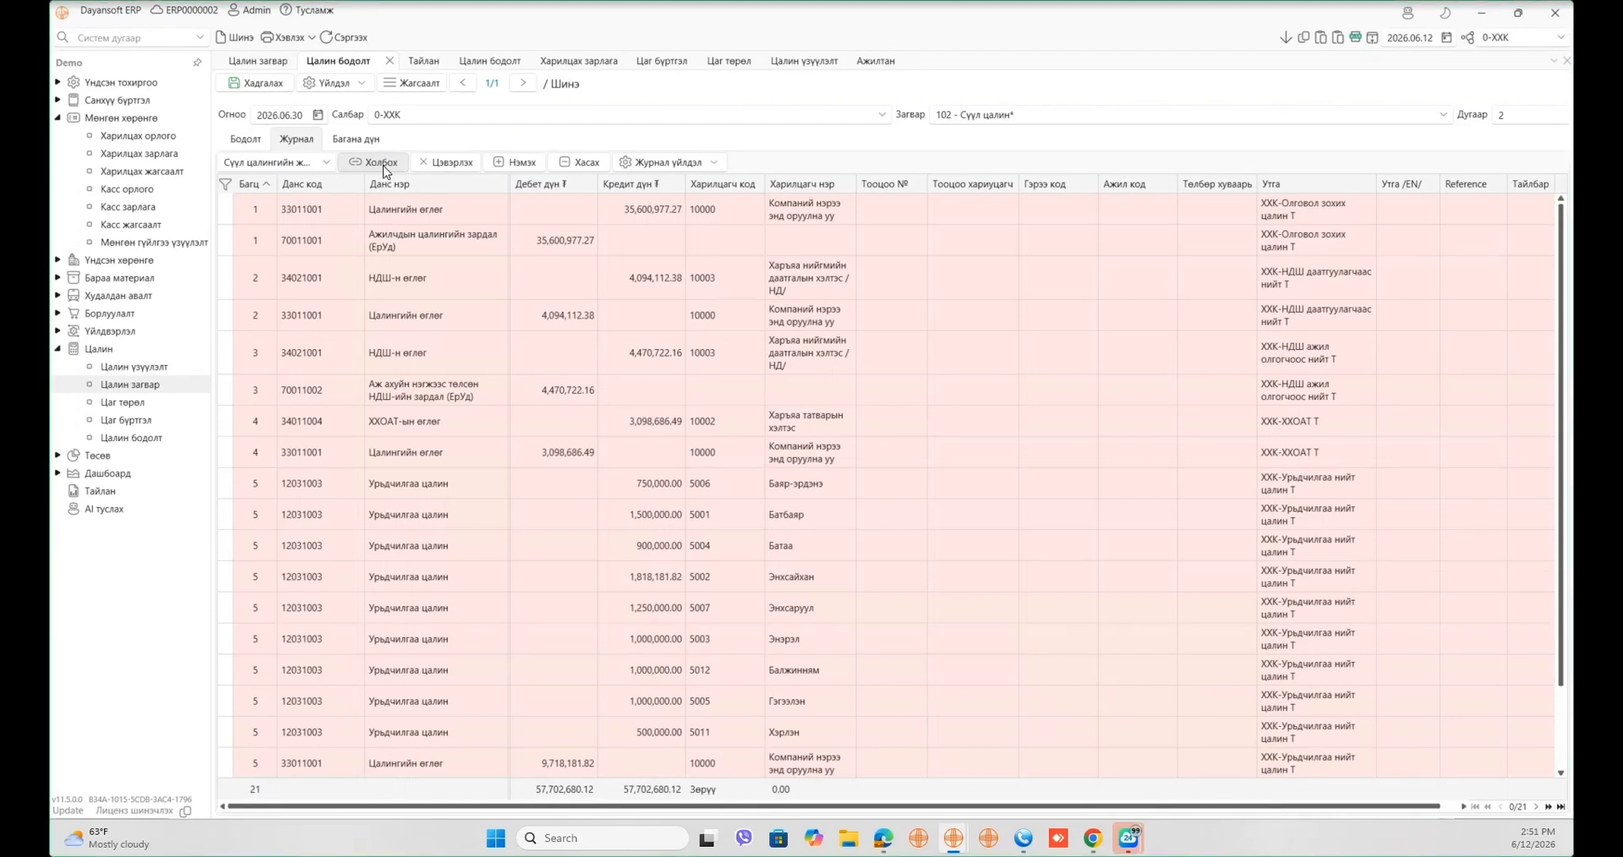
- Verify the salary expense debit and the 35,600,977.27 salary payable, insurance and income tax credits
click(583, 241)
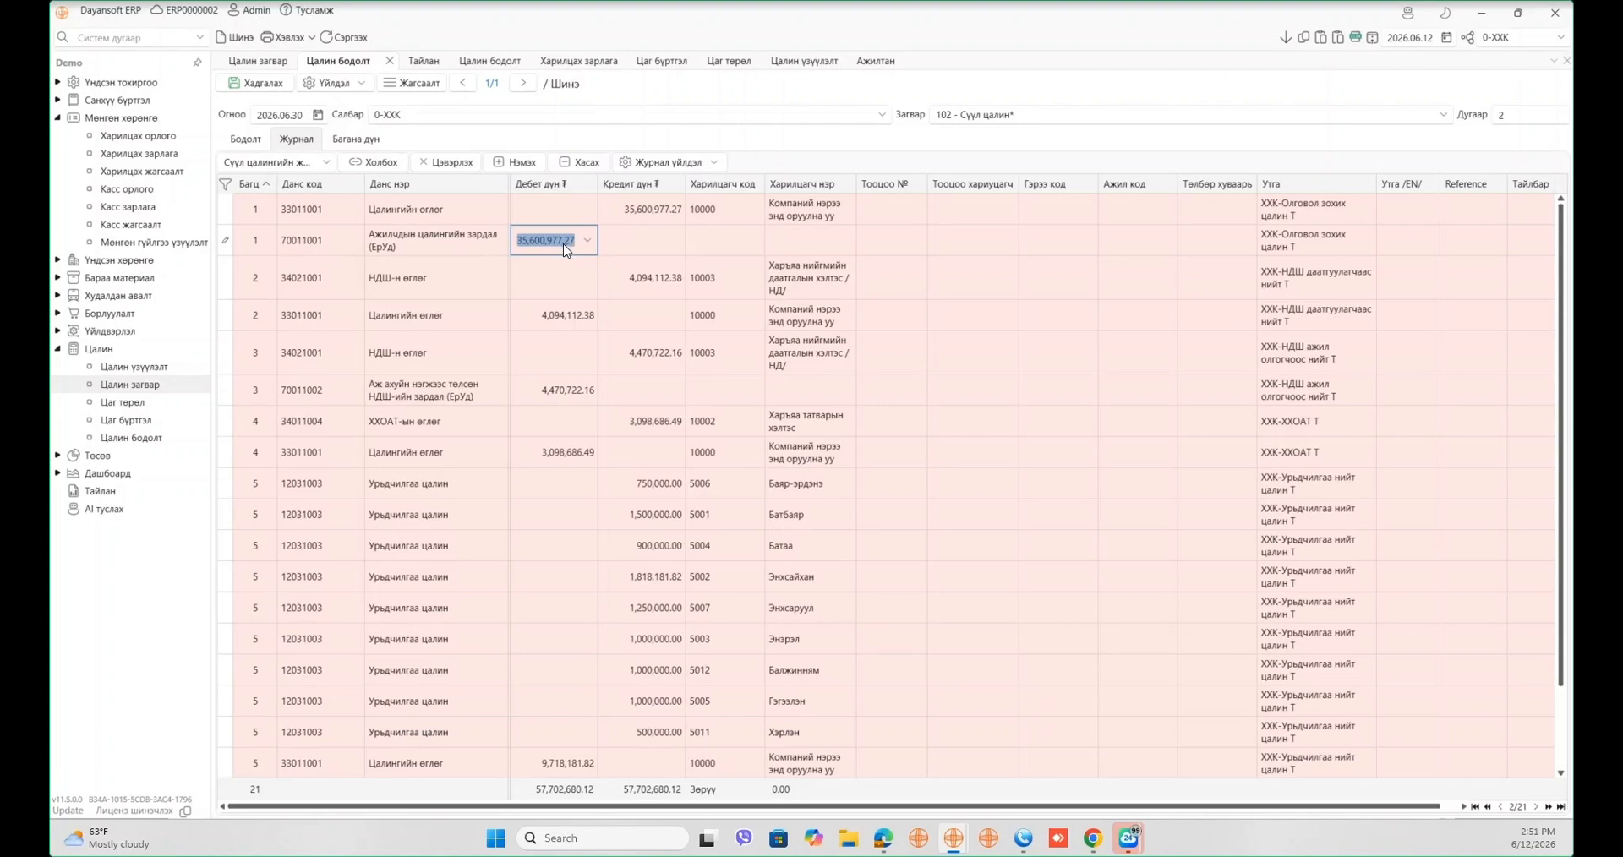
click(654, 211)
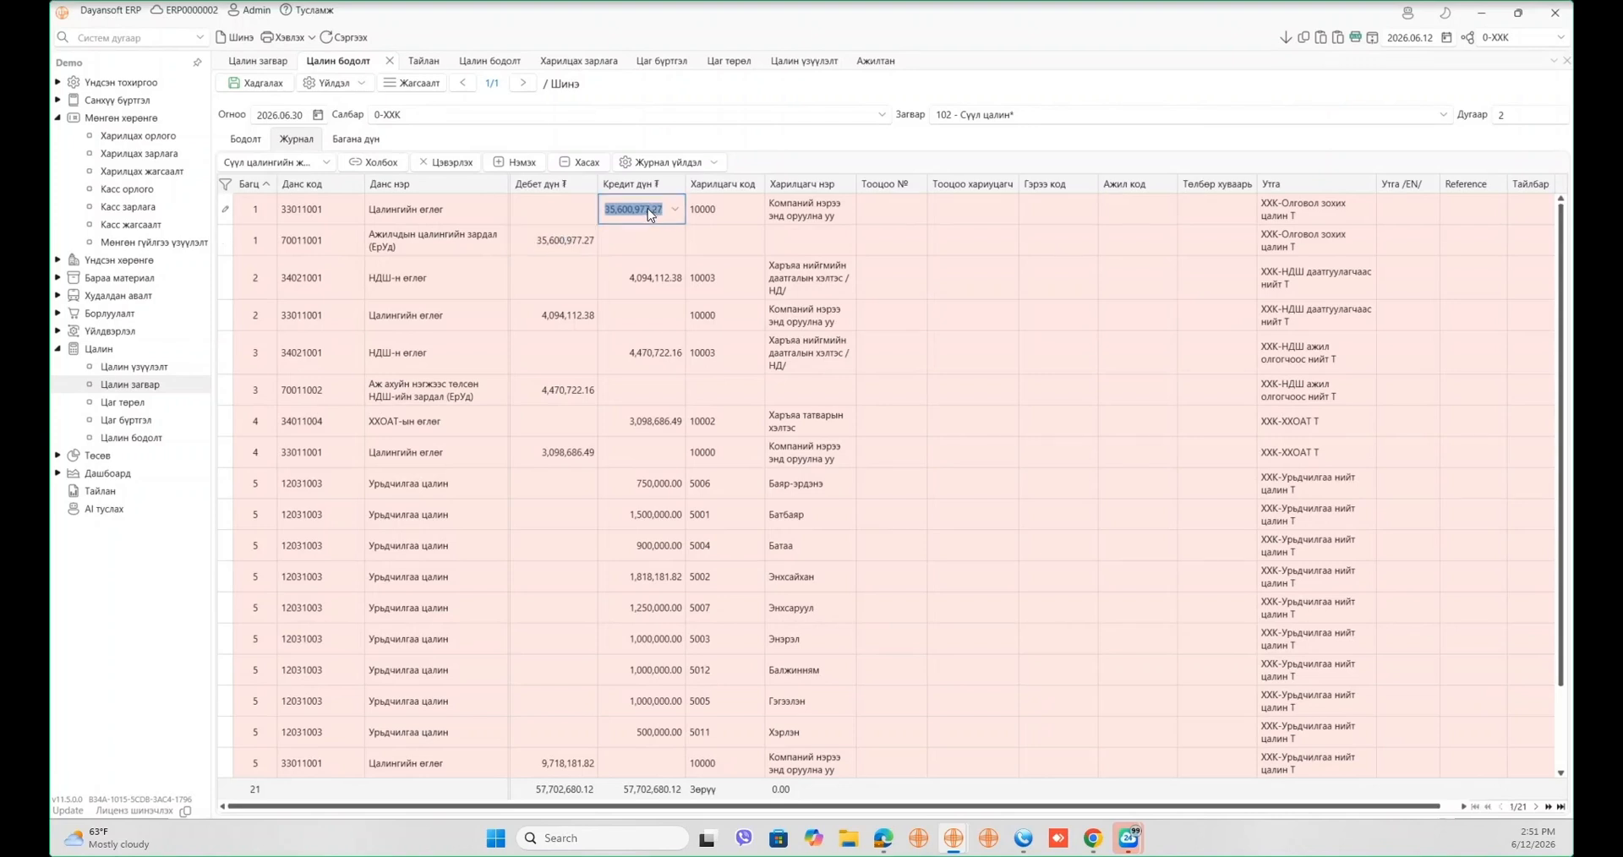
click(658, 284)
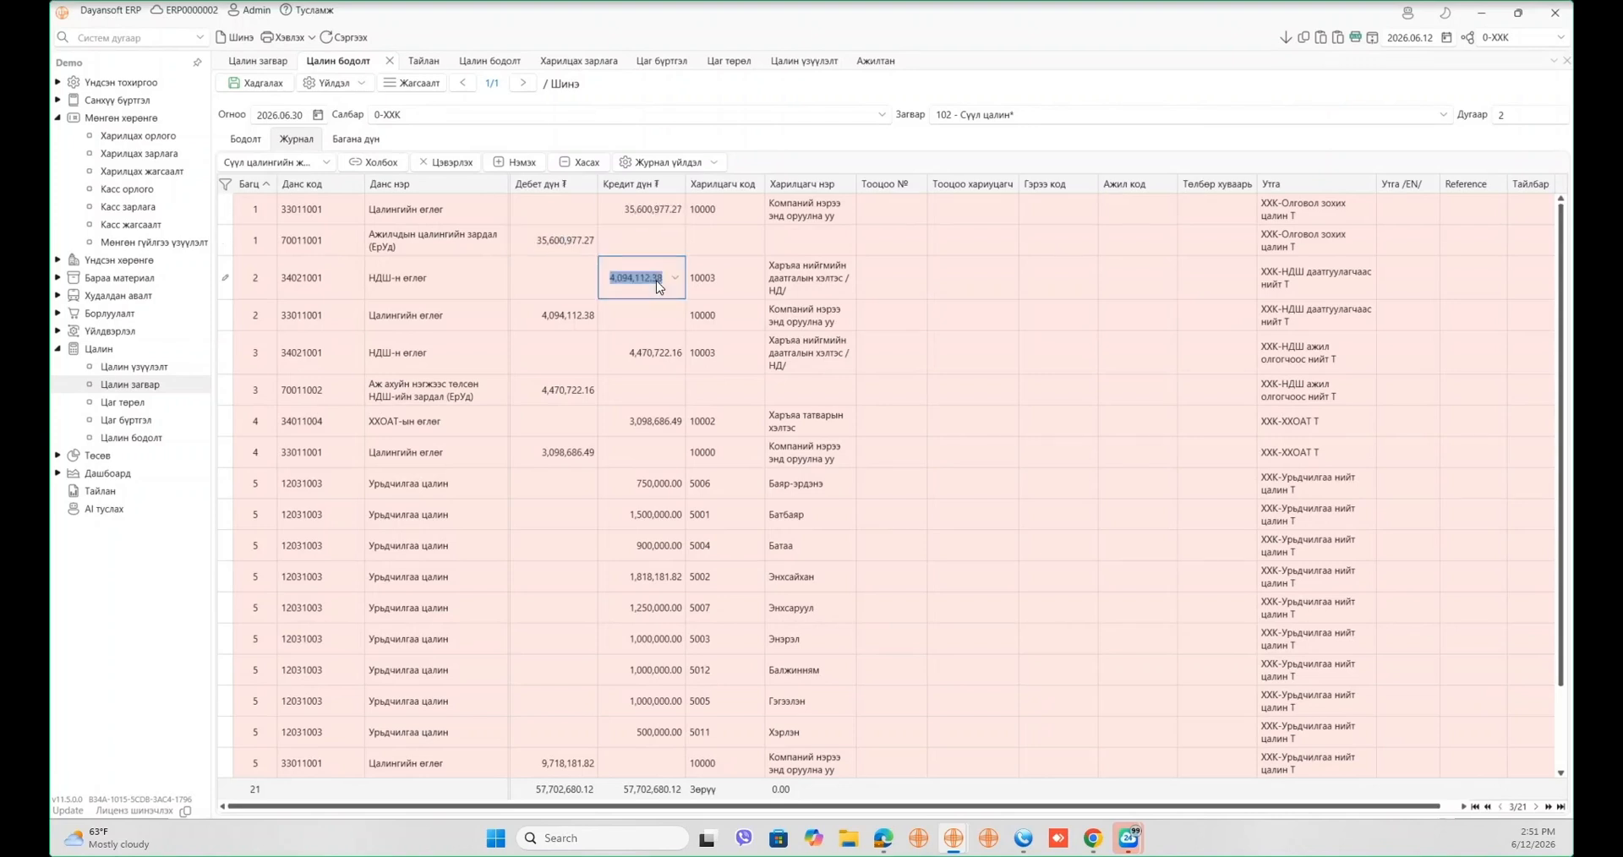
click(653, 421)
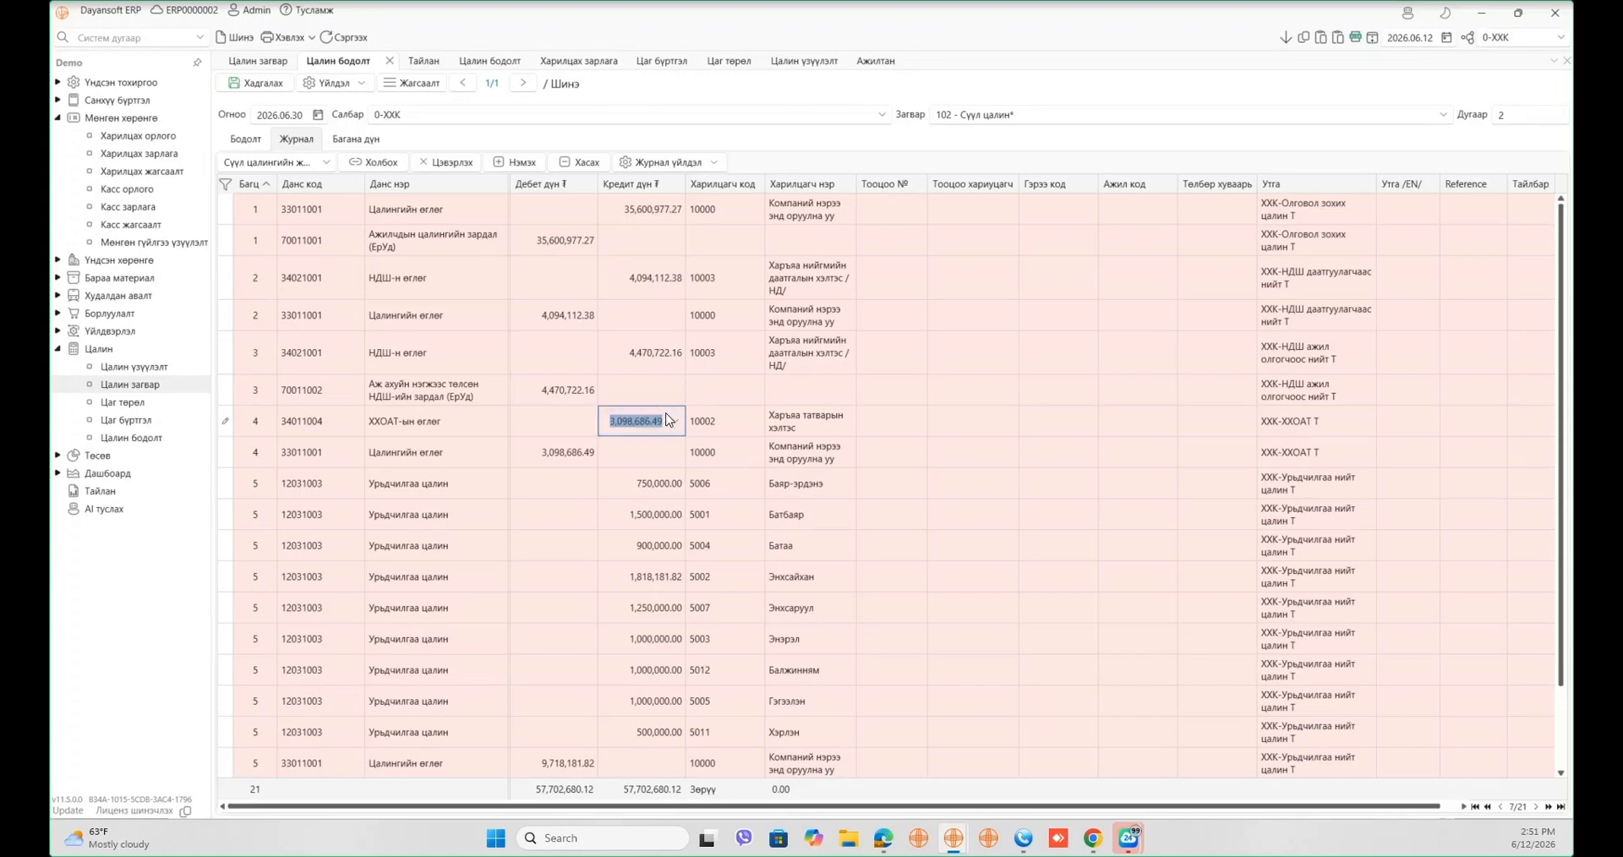
scroll(680, 551, down, 1)
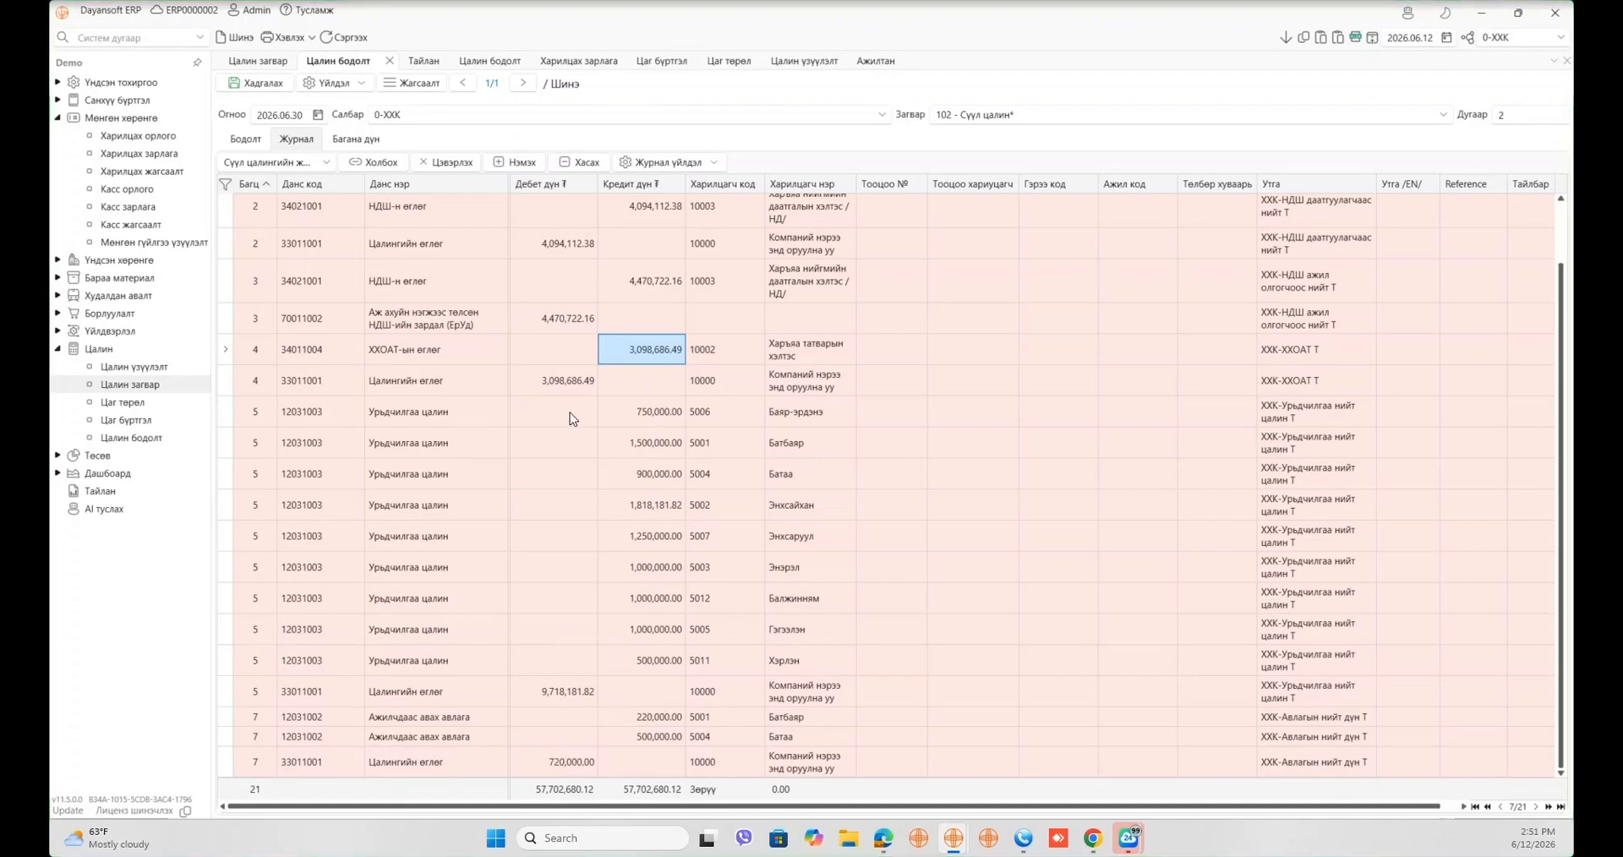
scroll(575, 423, up, 2)
click(656, 210)
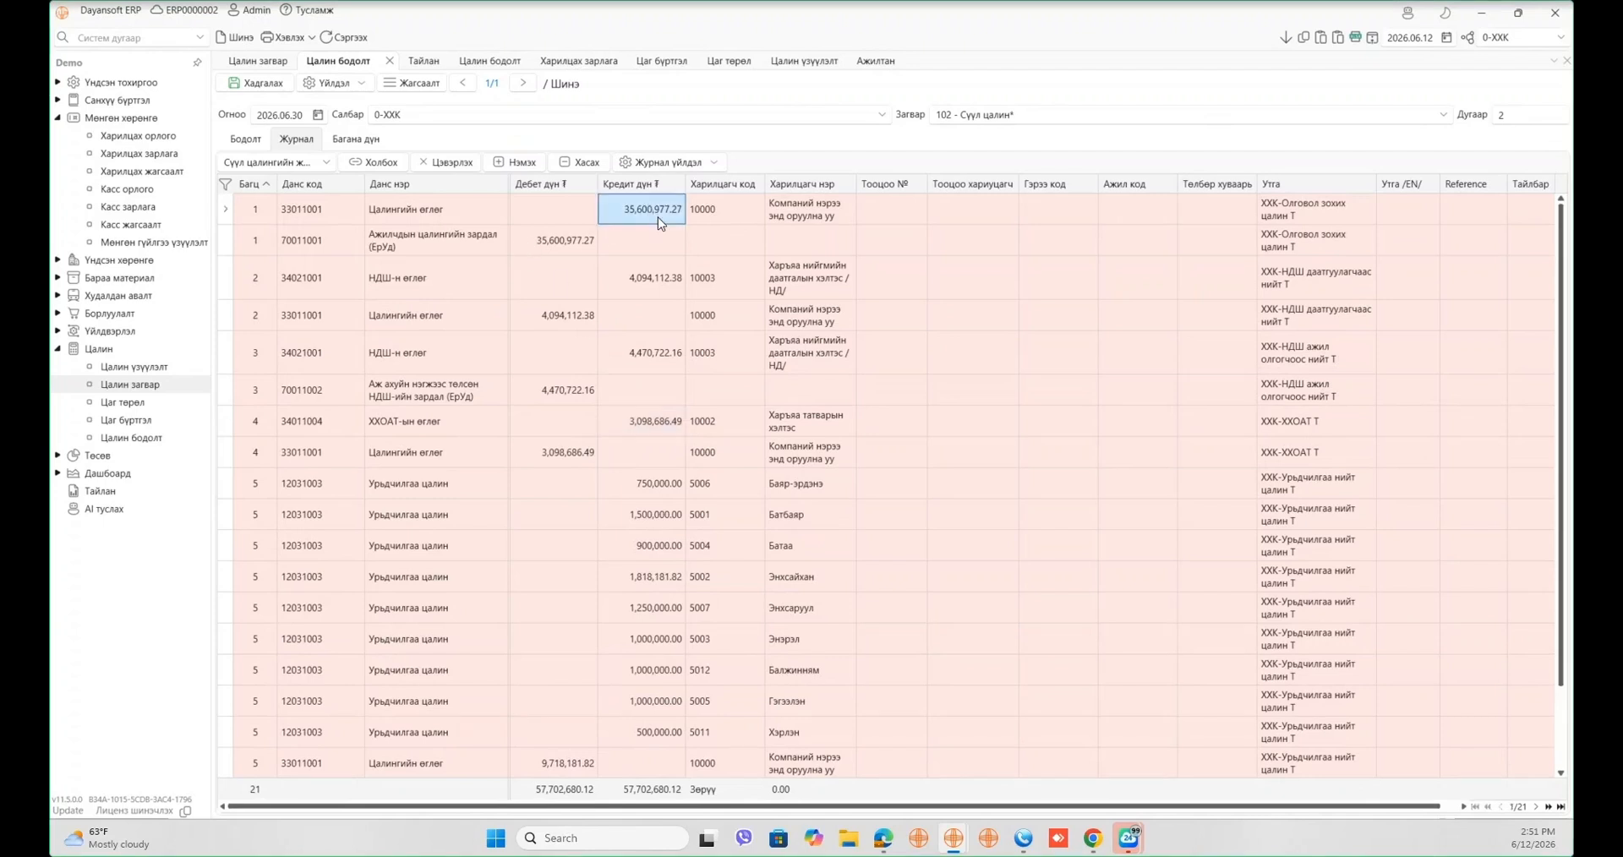
click(659, 219)
- Total the batch 3 insurance payable line, employer insurance debit and advance salary credits
scroll(536, 413, down, 1)
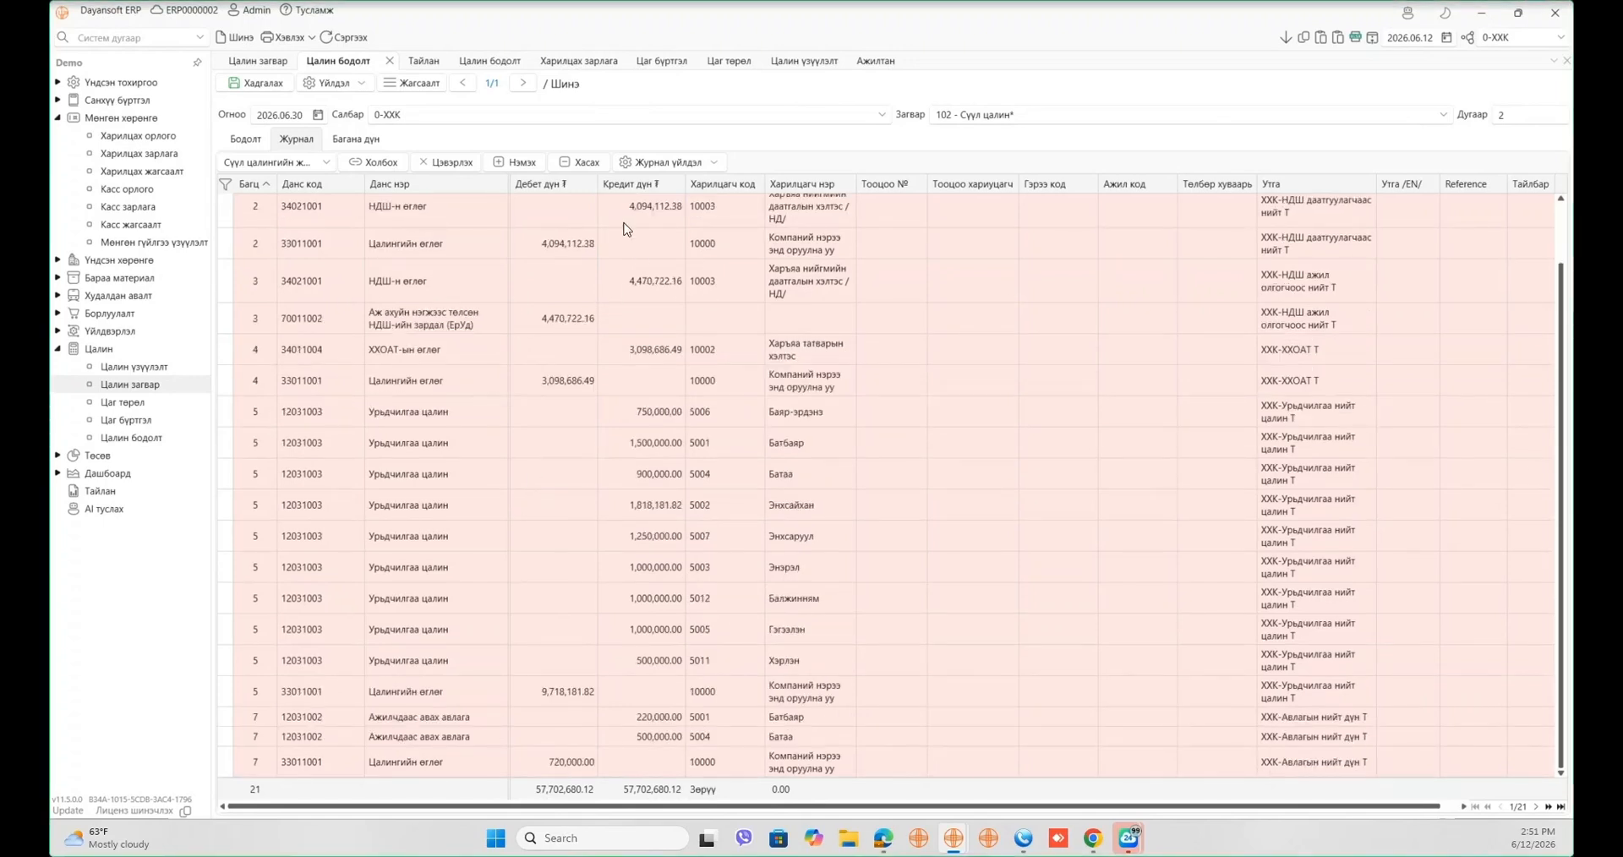
drag(424, 286, 1006, 314)
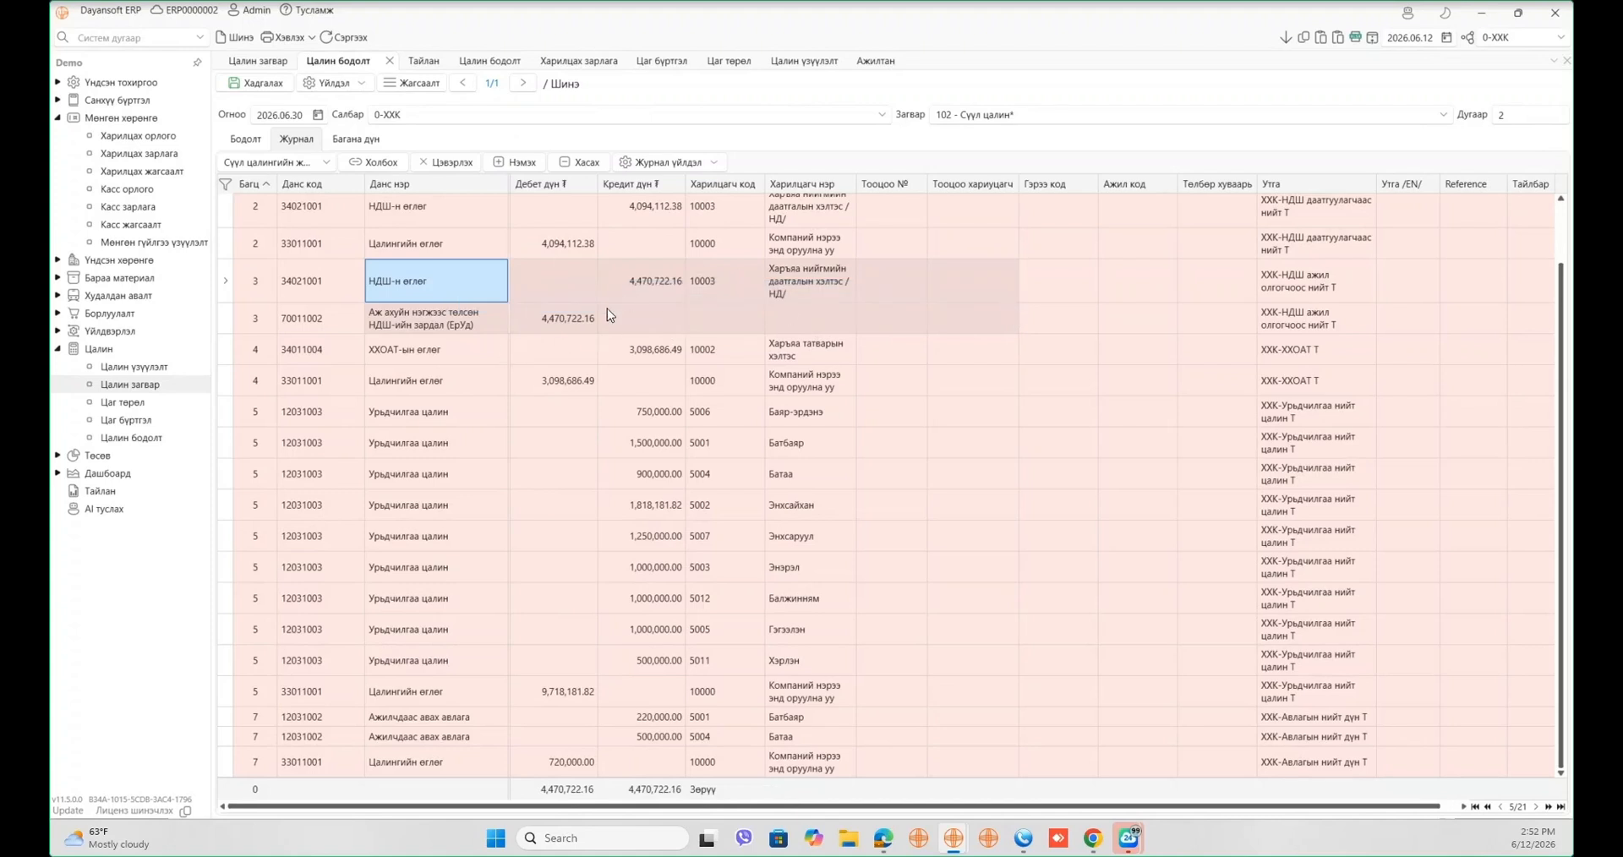
click(582, 320)
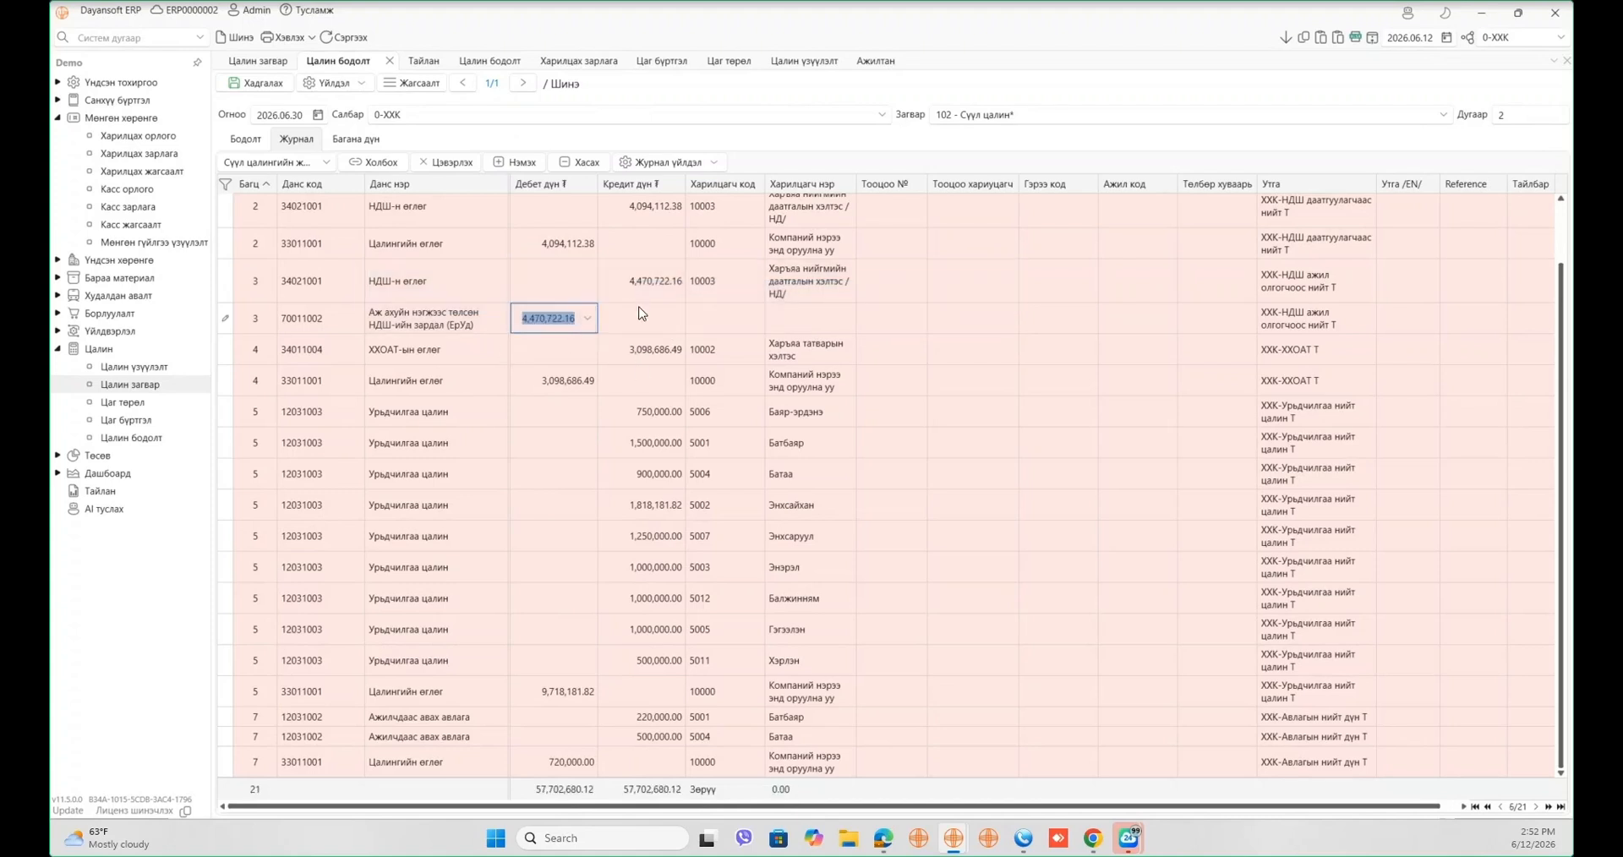
scroll(623, 482, up, 2)
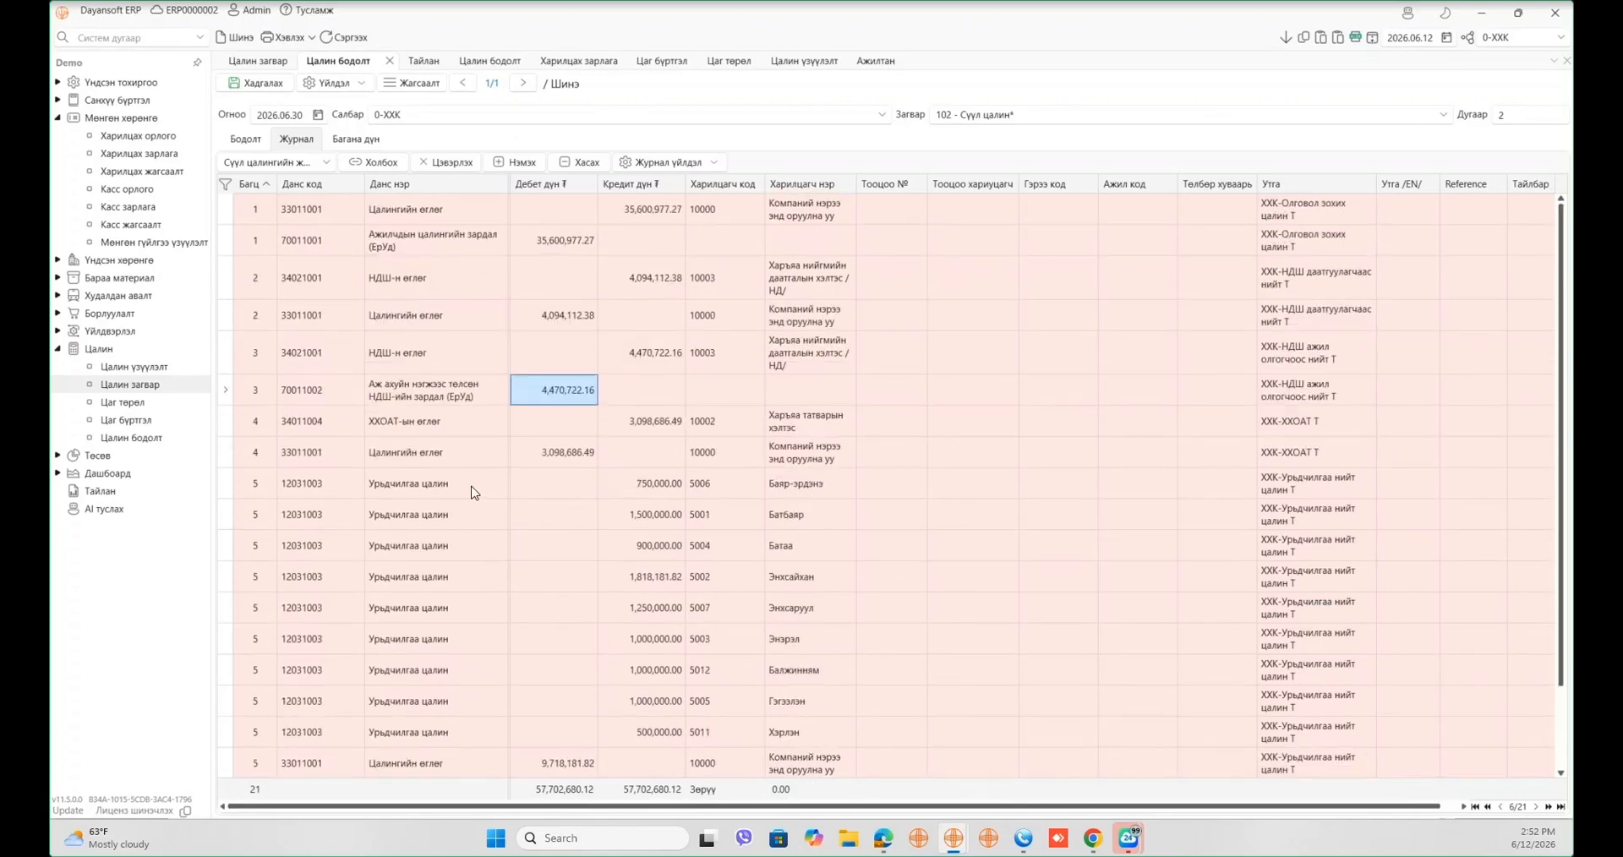
drag(474, 489, 935, 721)
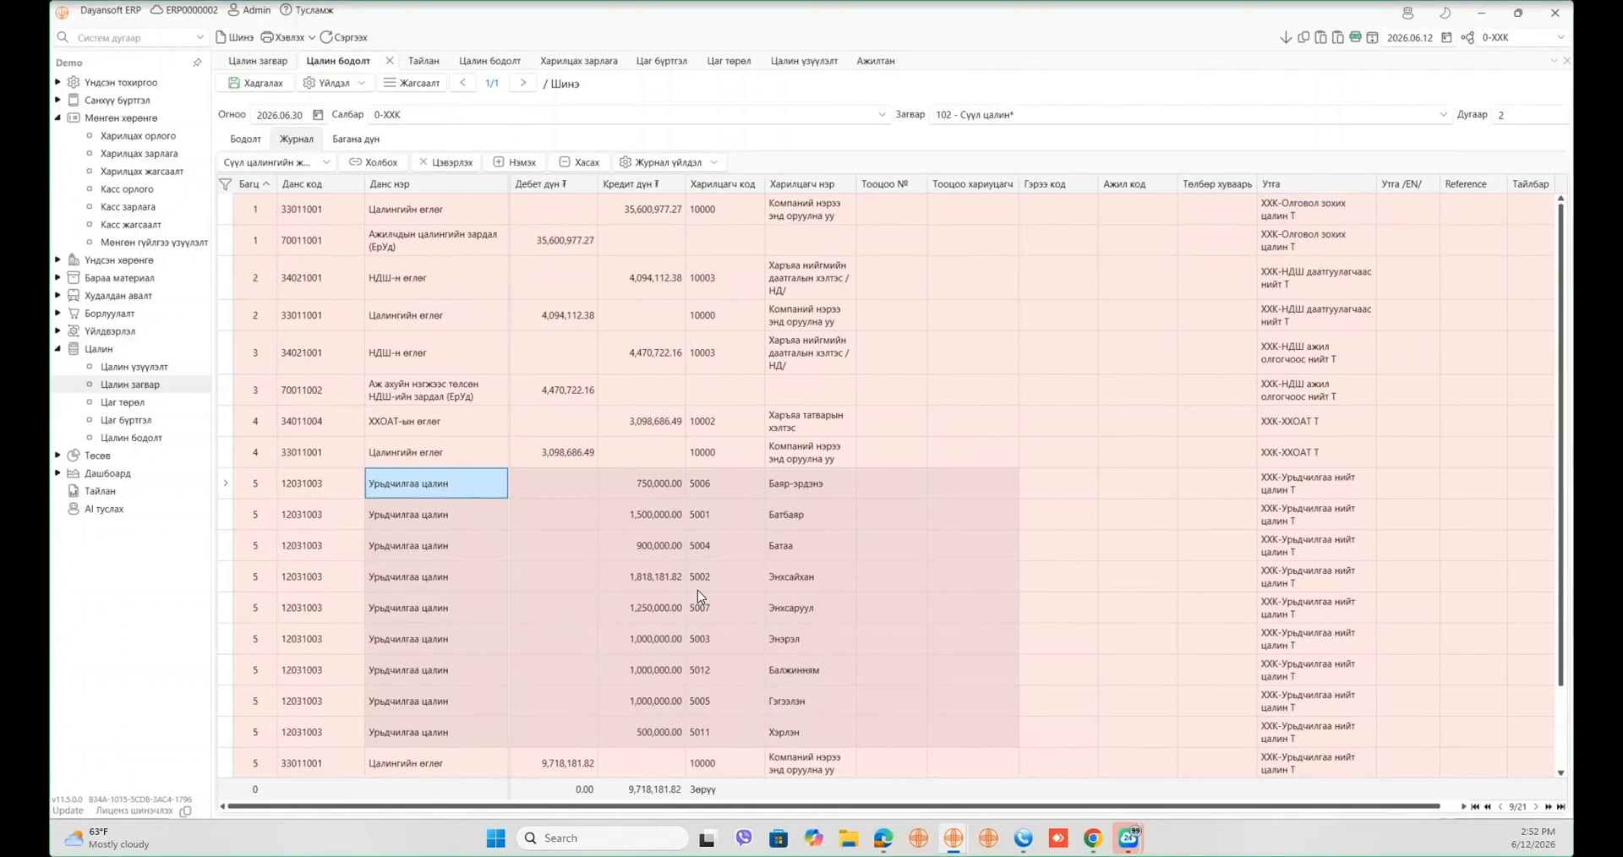
- Save the payroll document as number 783 despite the date warning and show its Бодолт grid
click(286, 88)
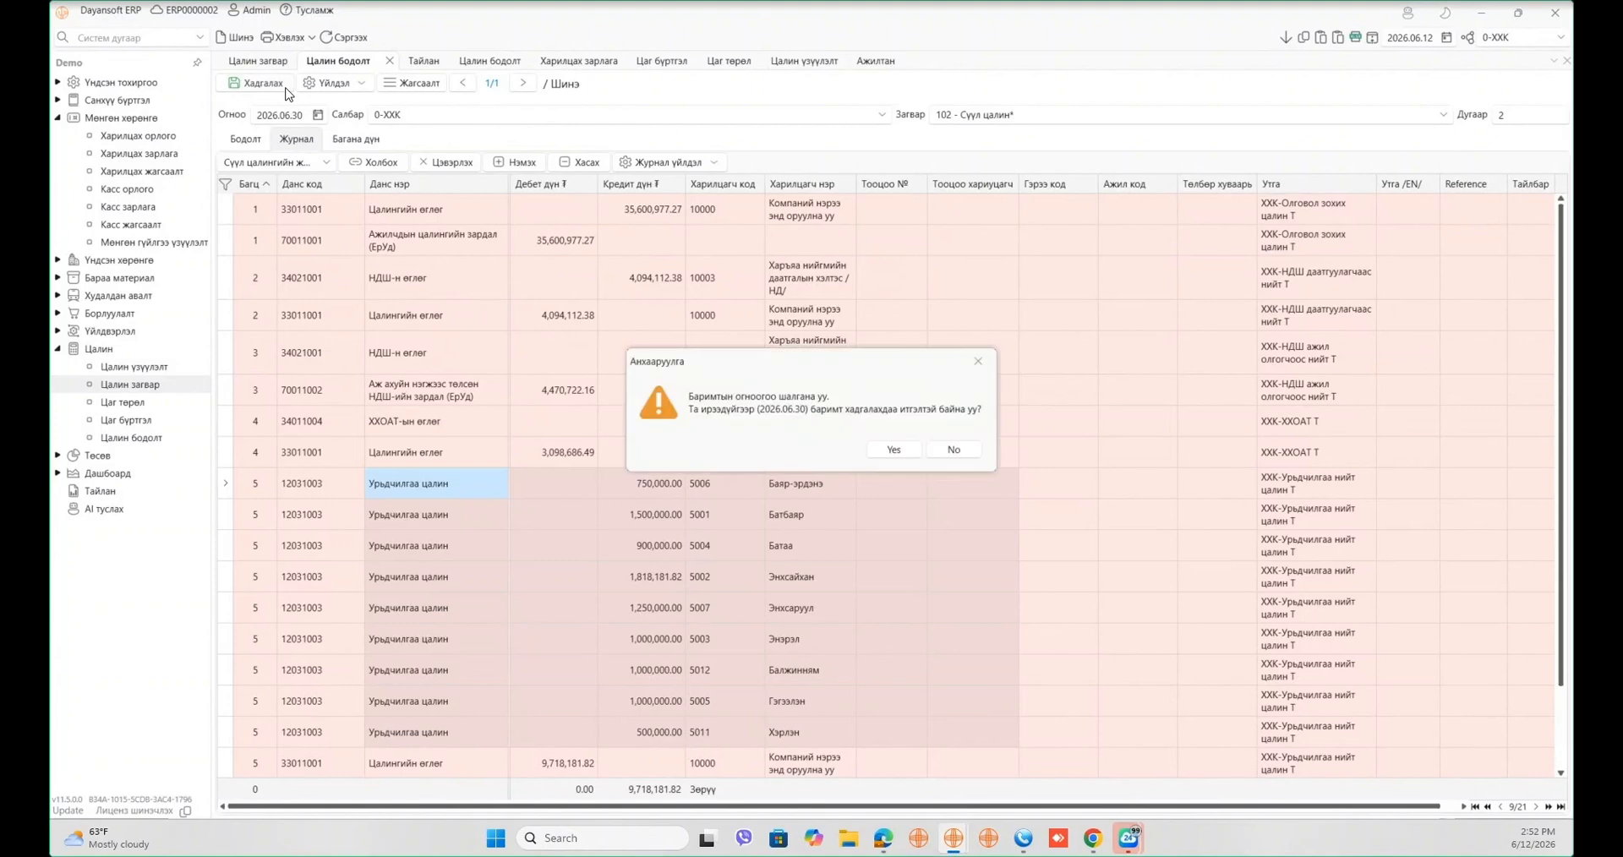
click(893, 451)
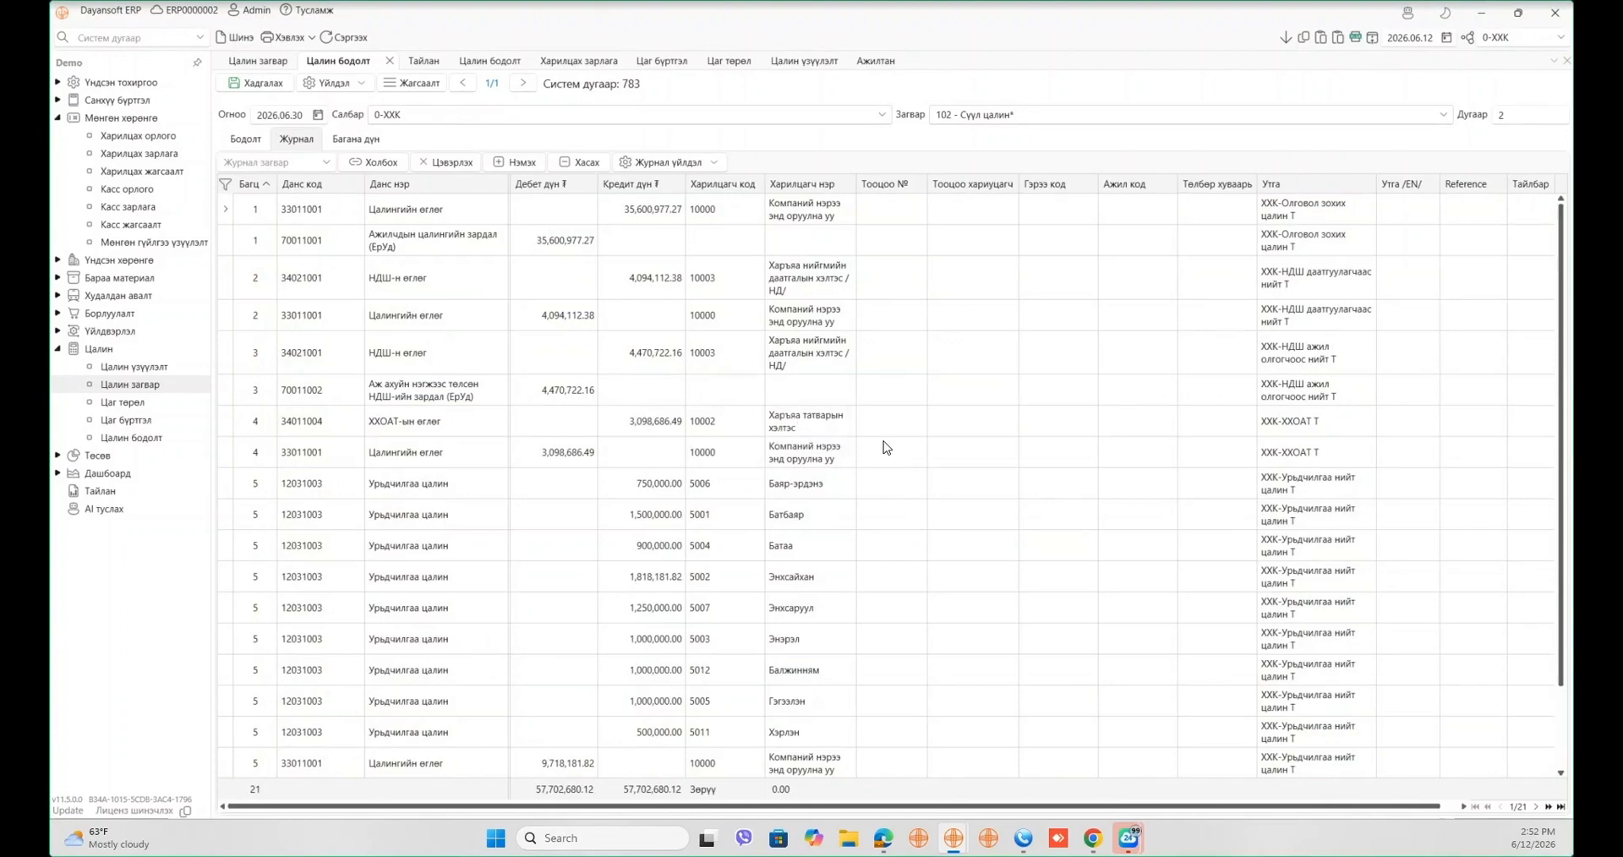
click(256, 138)
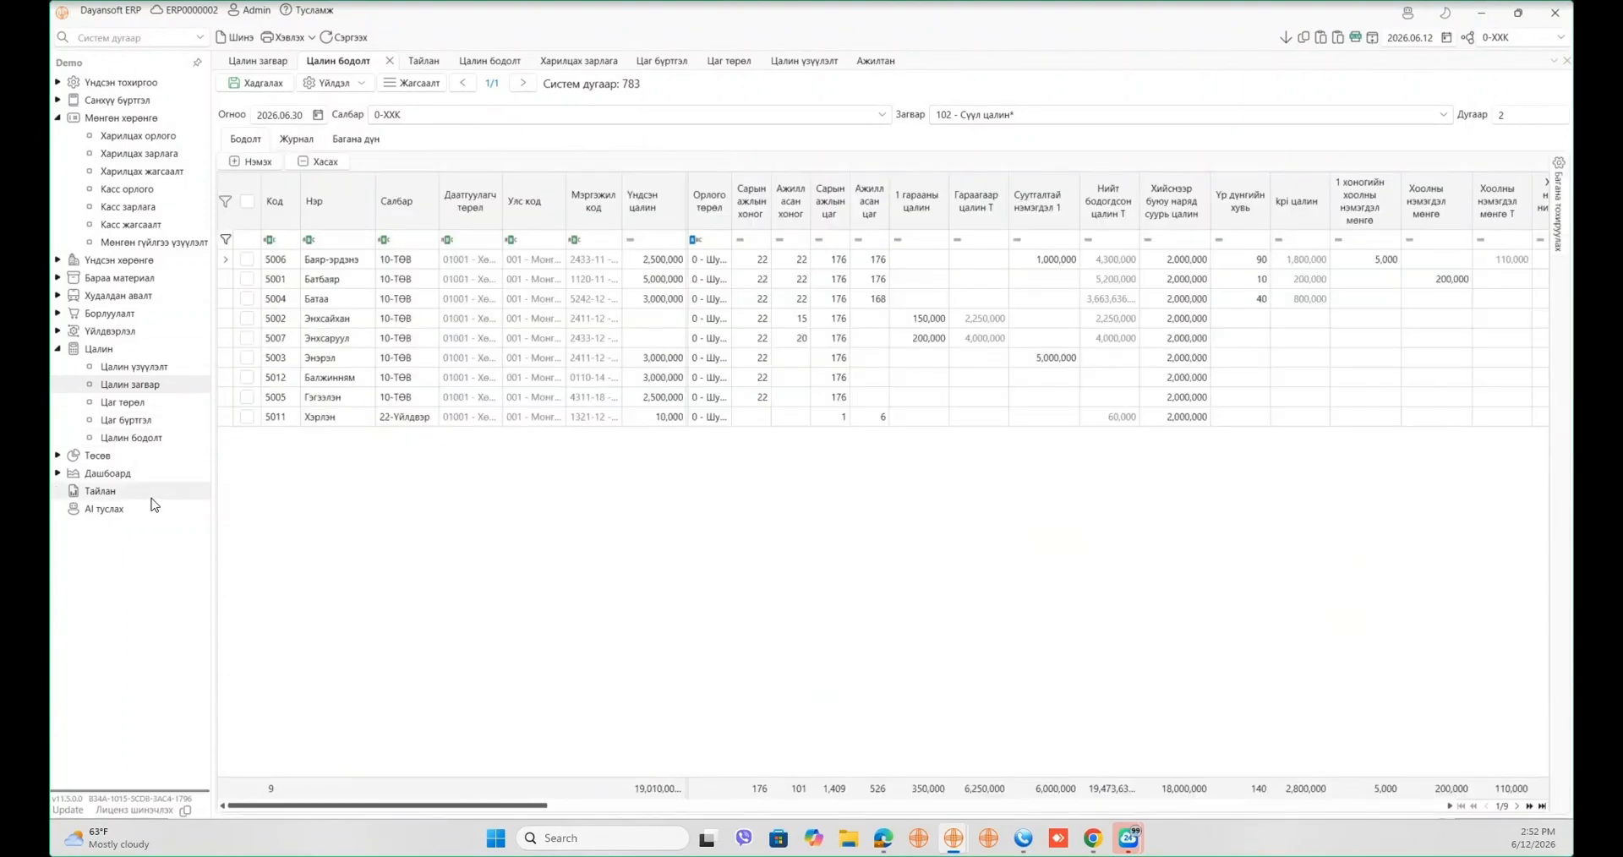
- Generate the ЦАЛИН БОДОЛТ report for template 102 – Сүүл цалин and enlarge it for reading
click(146, 490)
click(640, 156)
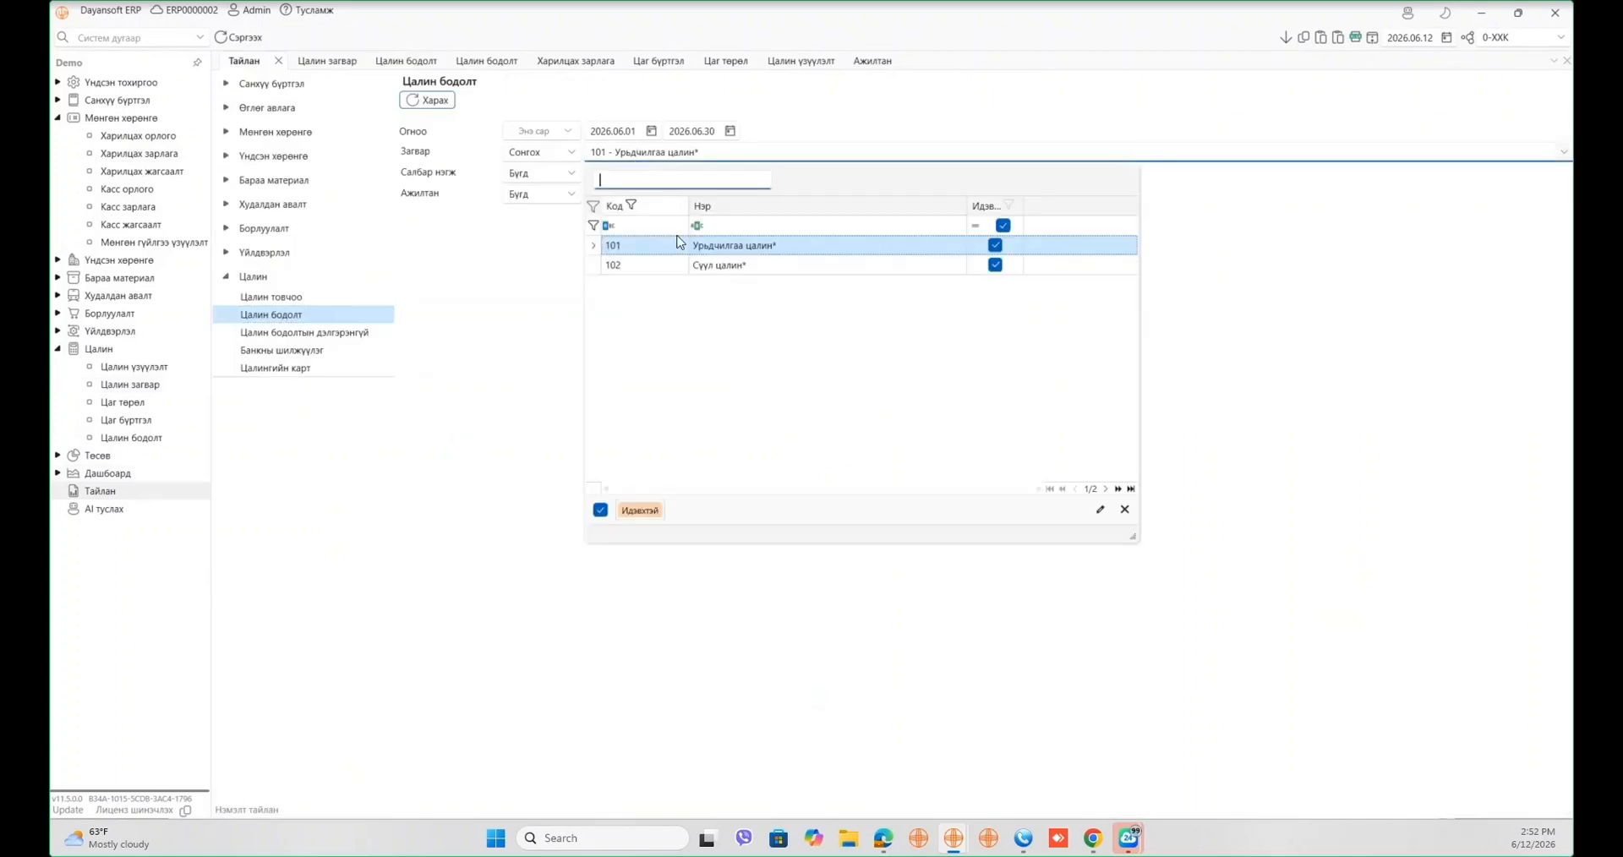
click(681, 268)
click(430, 100)
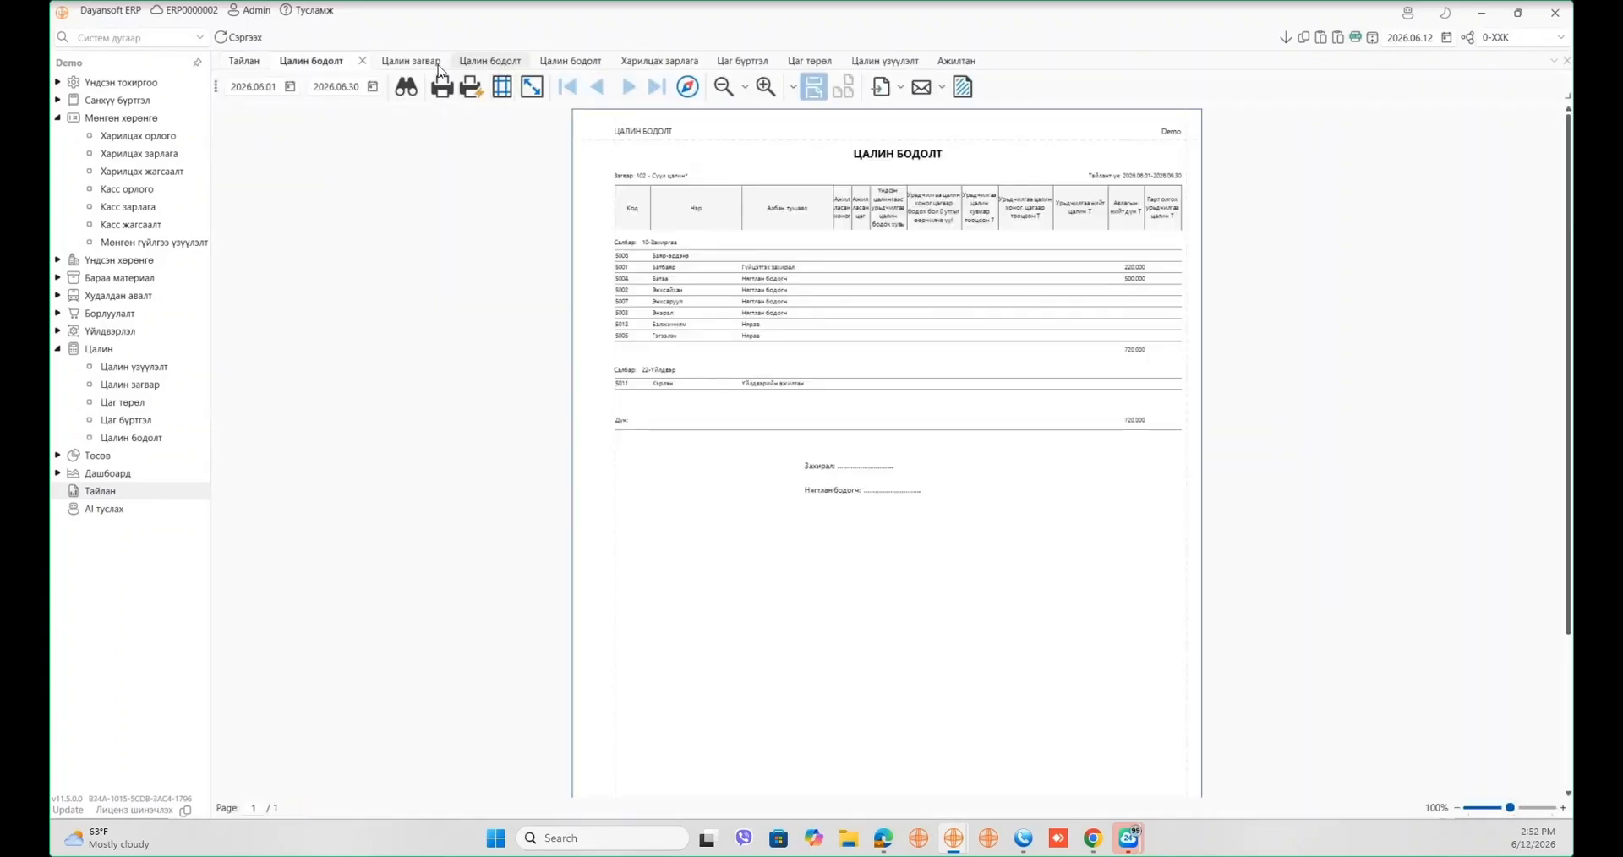
click(362, 60)
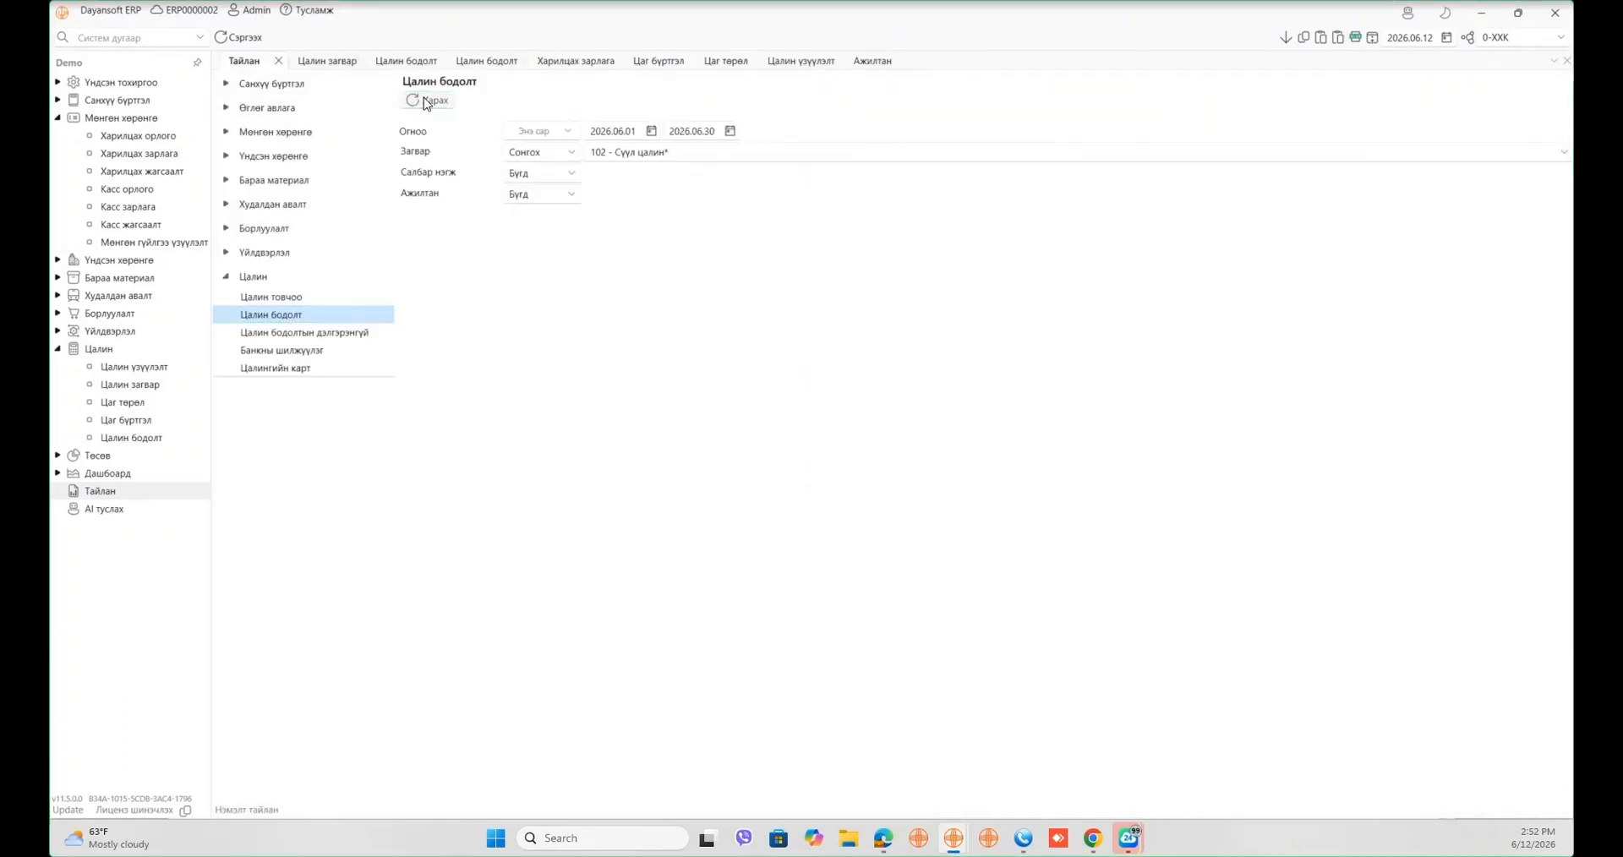
click(425, 101)
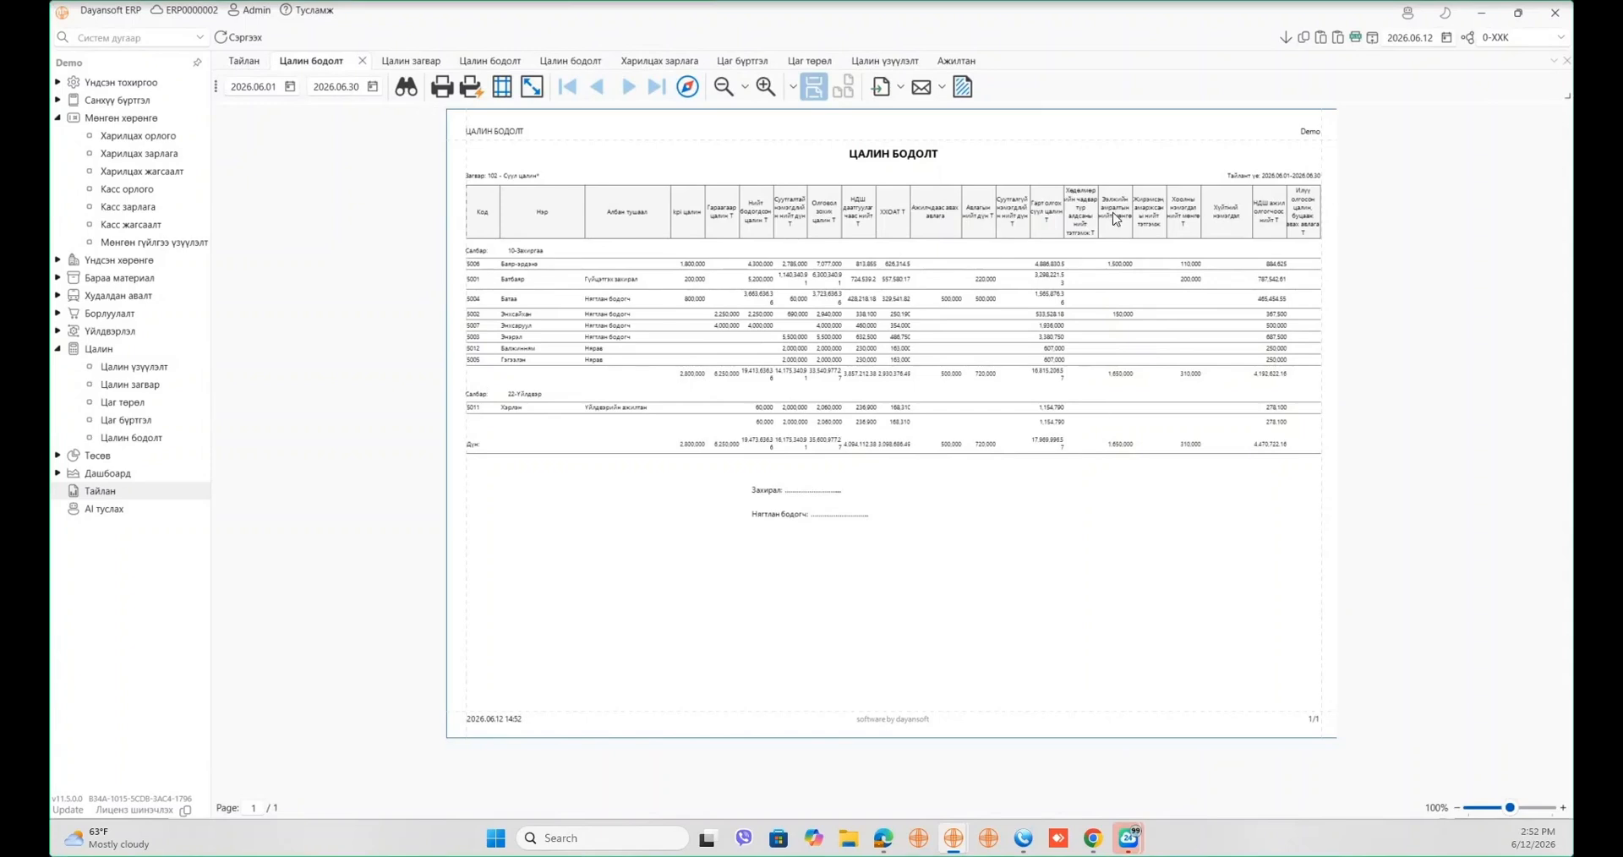
click(764, 88)
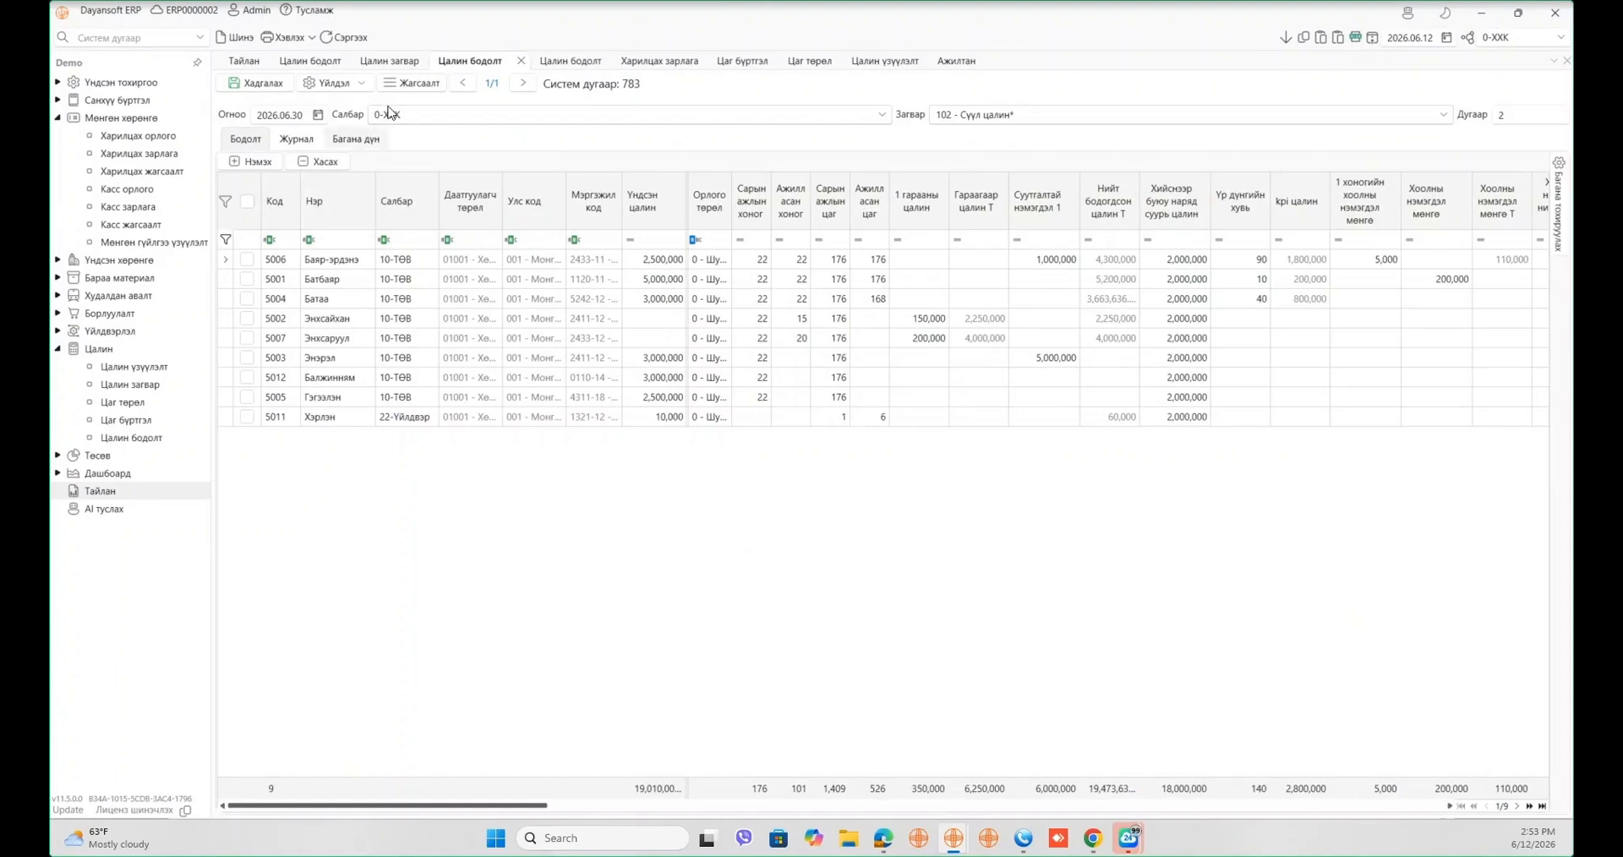
- Load the НД8 мэдээ report for June 2026 from the document list and select the registration number cells
click(412, 82)
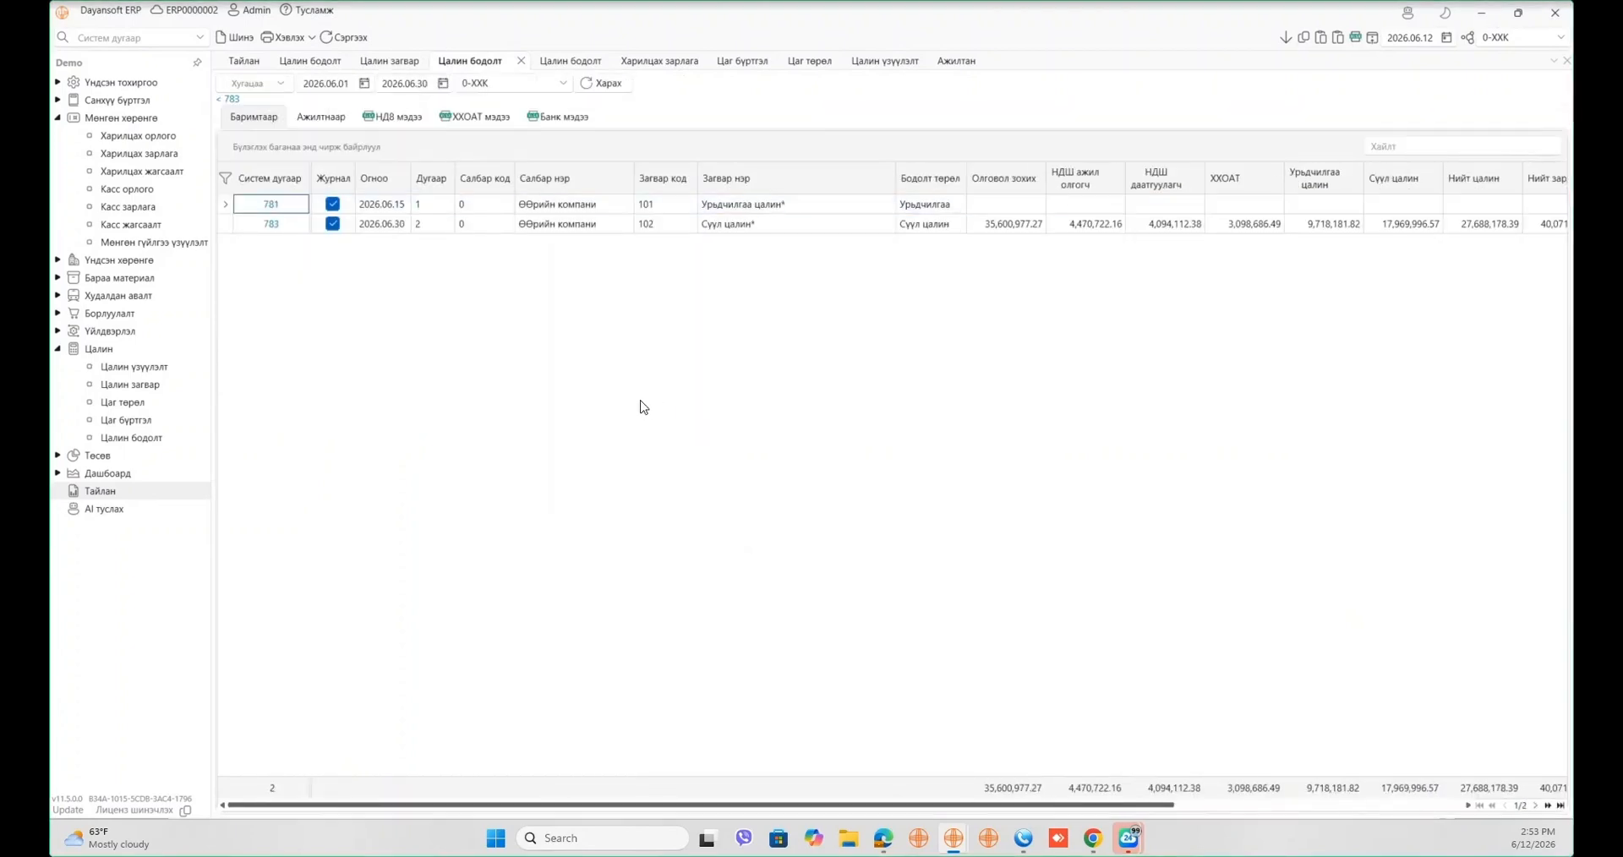
click(394, 118)
click(605, 86)
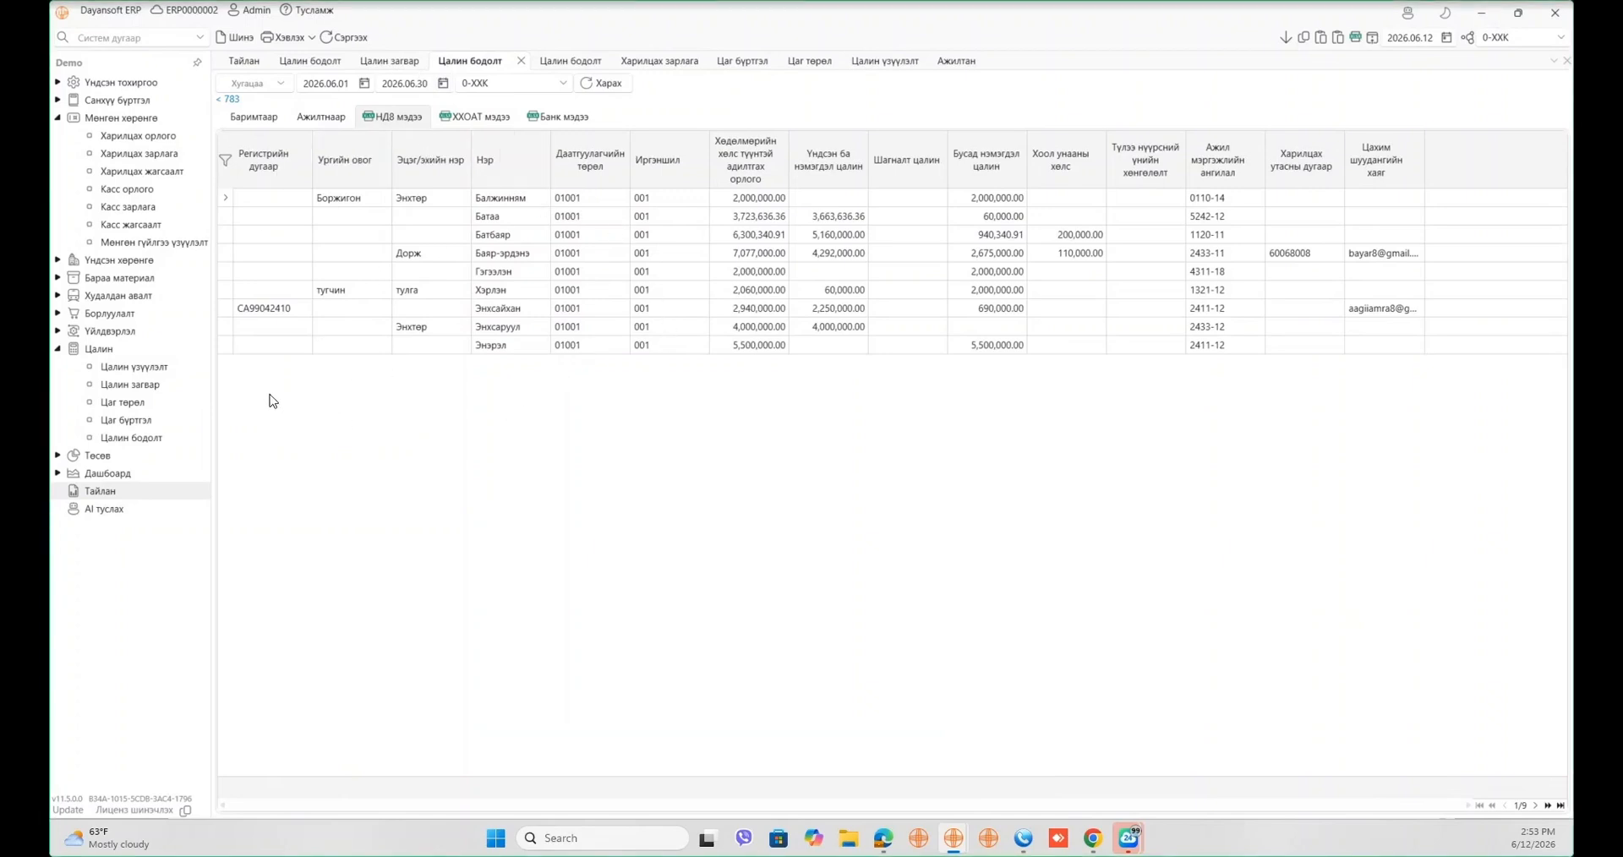
mouse_move(268, 370)
mouse_down()
mouse_move(268, 240)
mouse_move(350, 202)
mouse_move(537, 202)
mouse_up()
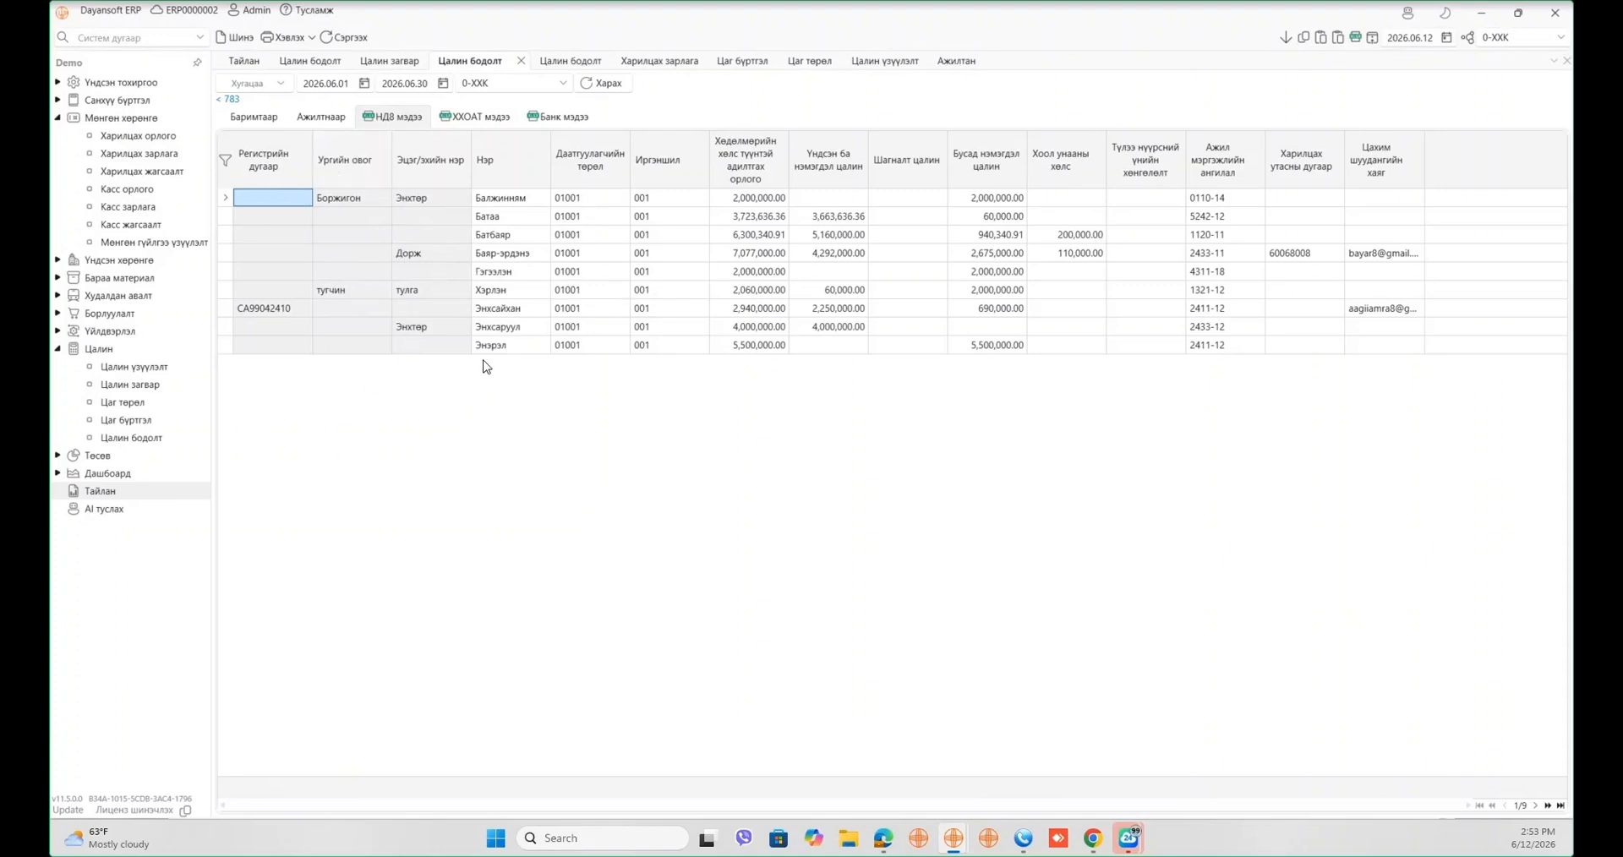
click(690, 219)
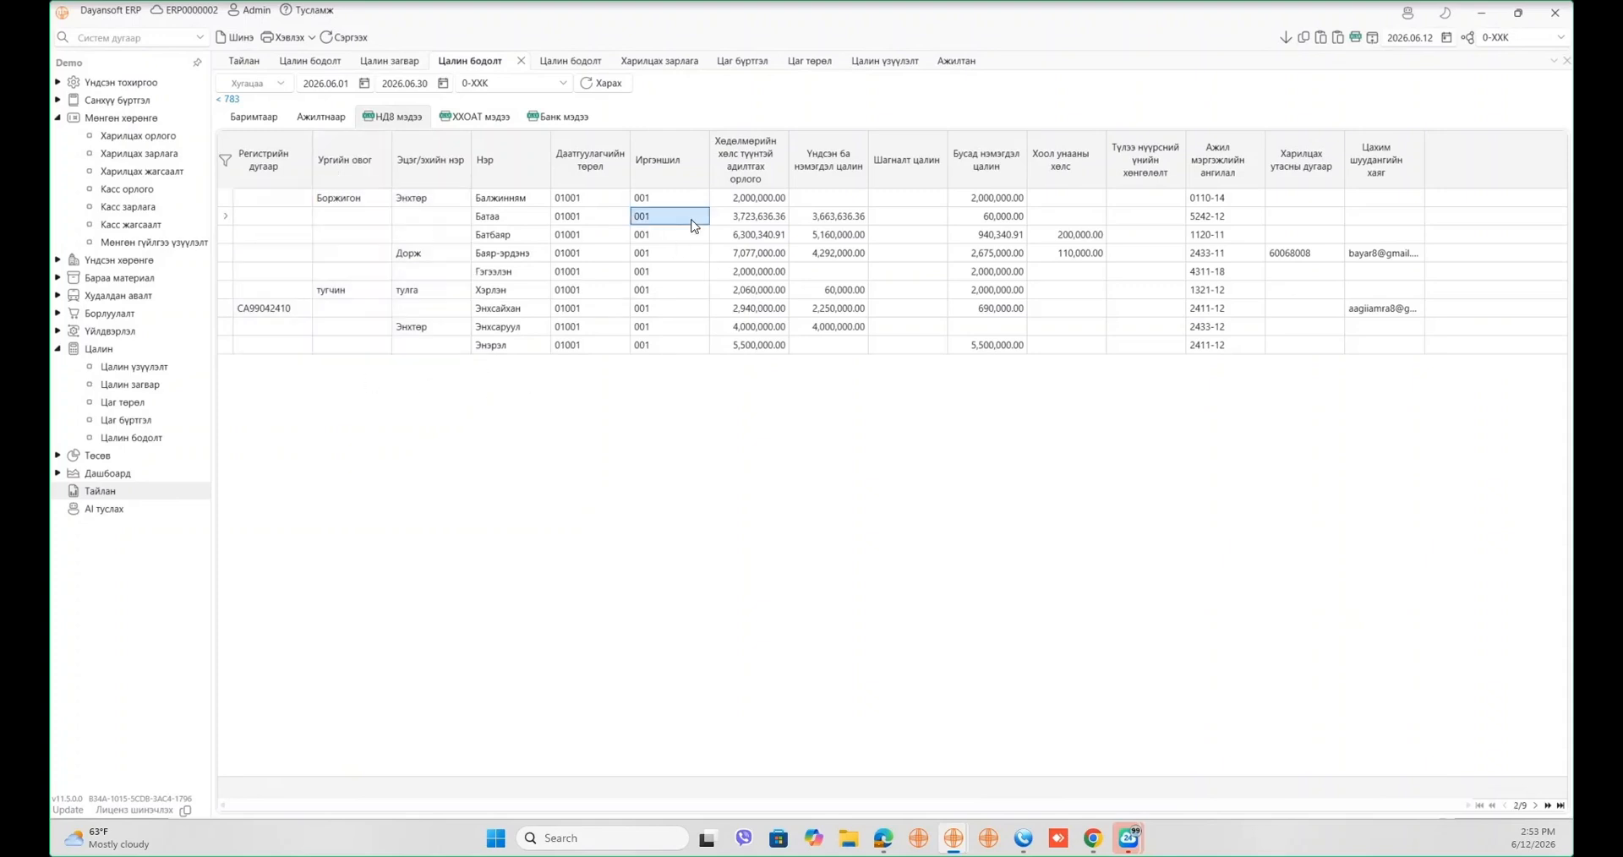
click(692, 224)
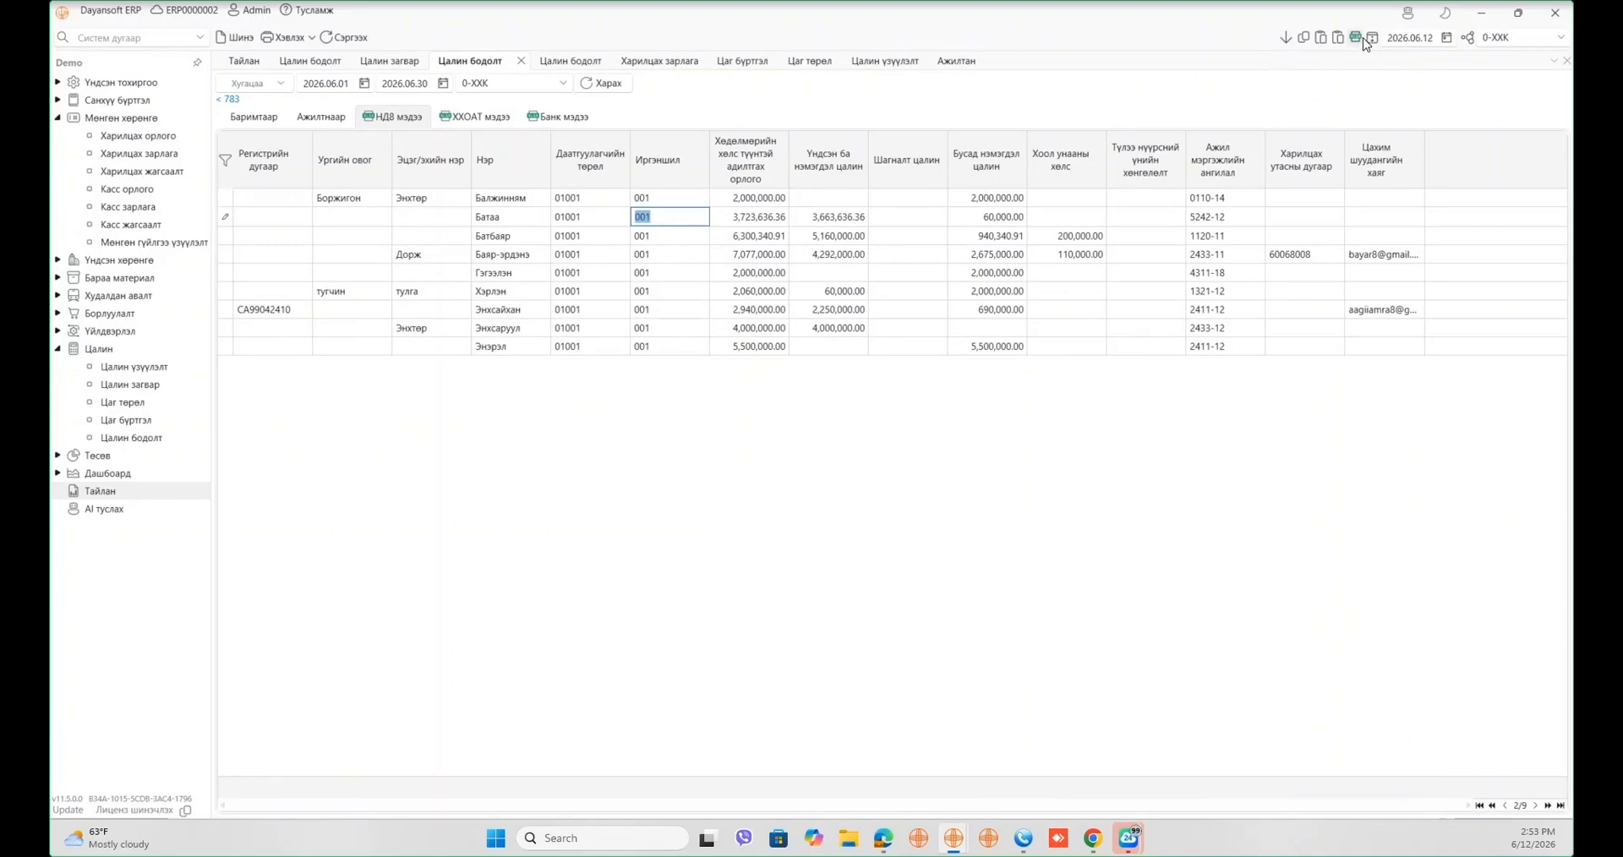
click(1339, 39)
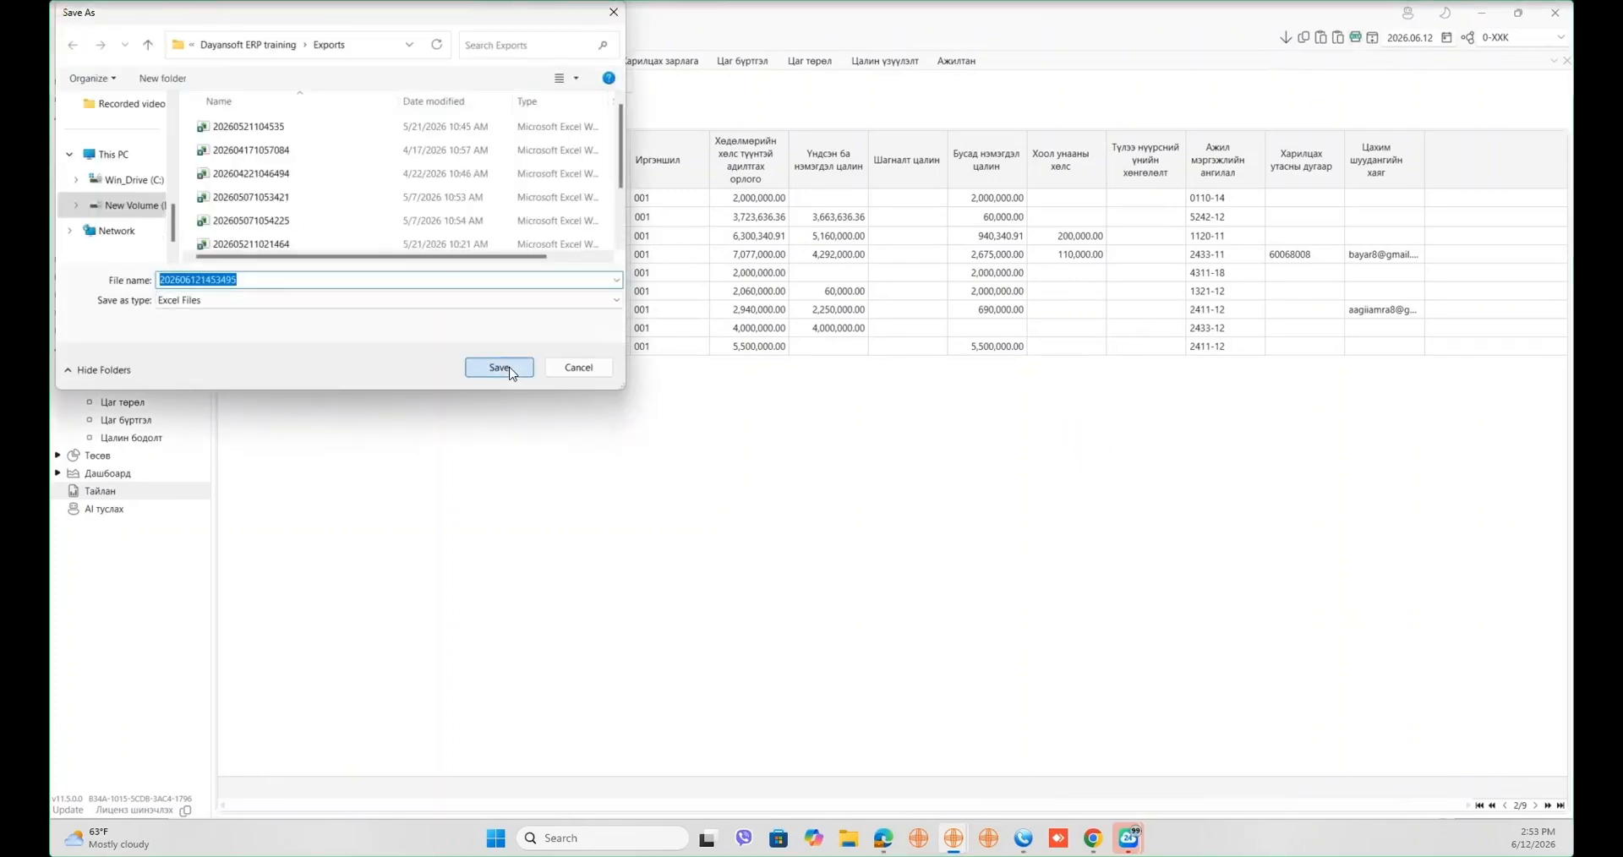
click(511, 367)
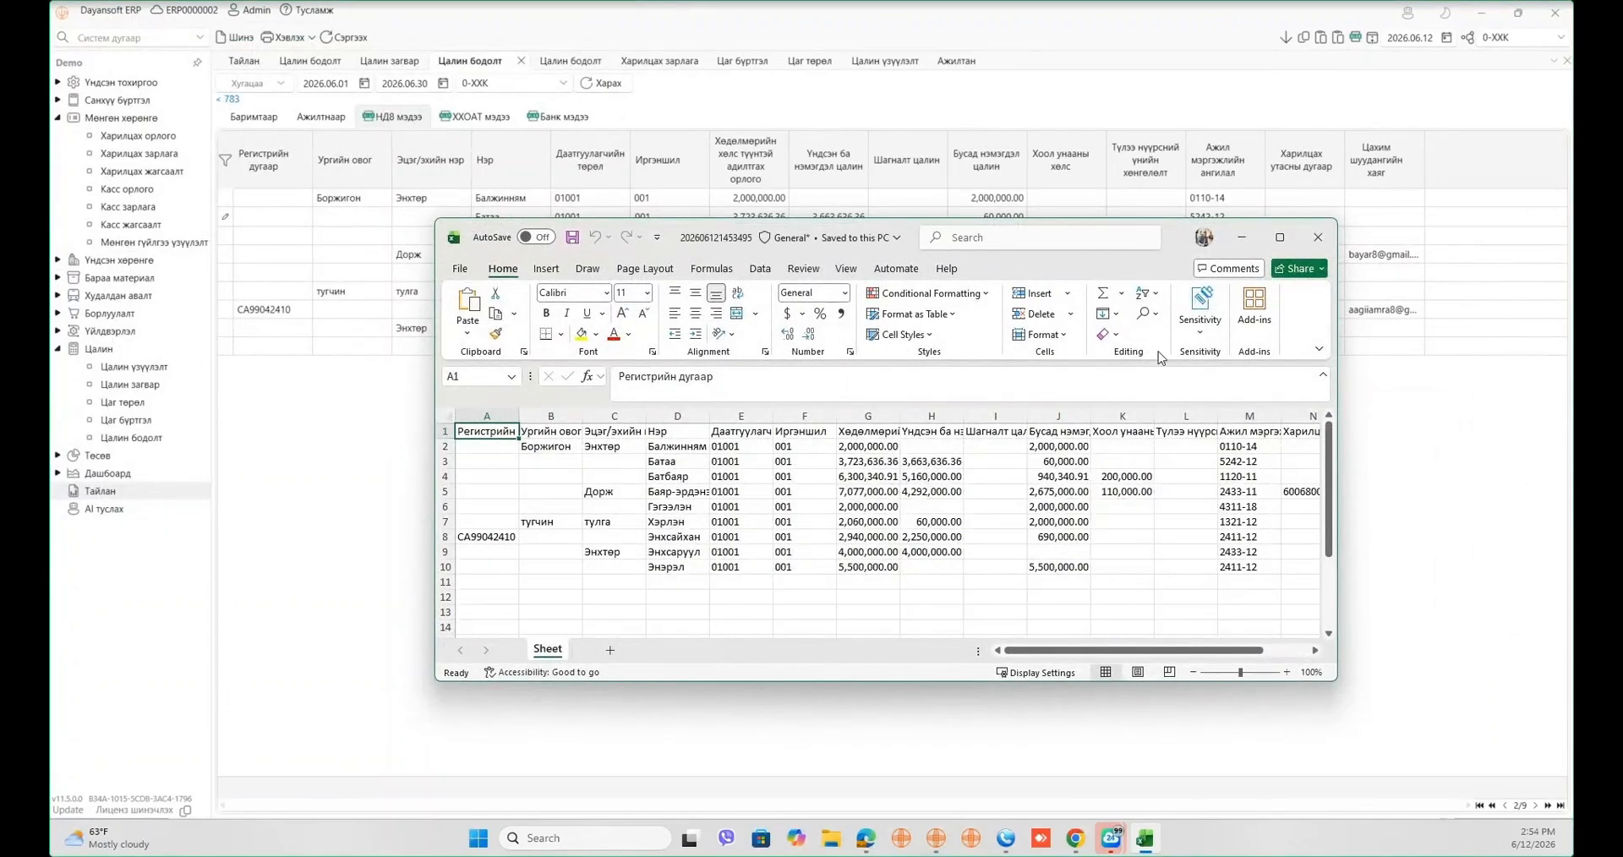
- Close Excel, load the ХХОАТ мэдээ report for 2026's first half, and check an employee's 7.1.6 and total amounts
click(1316, 228)
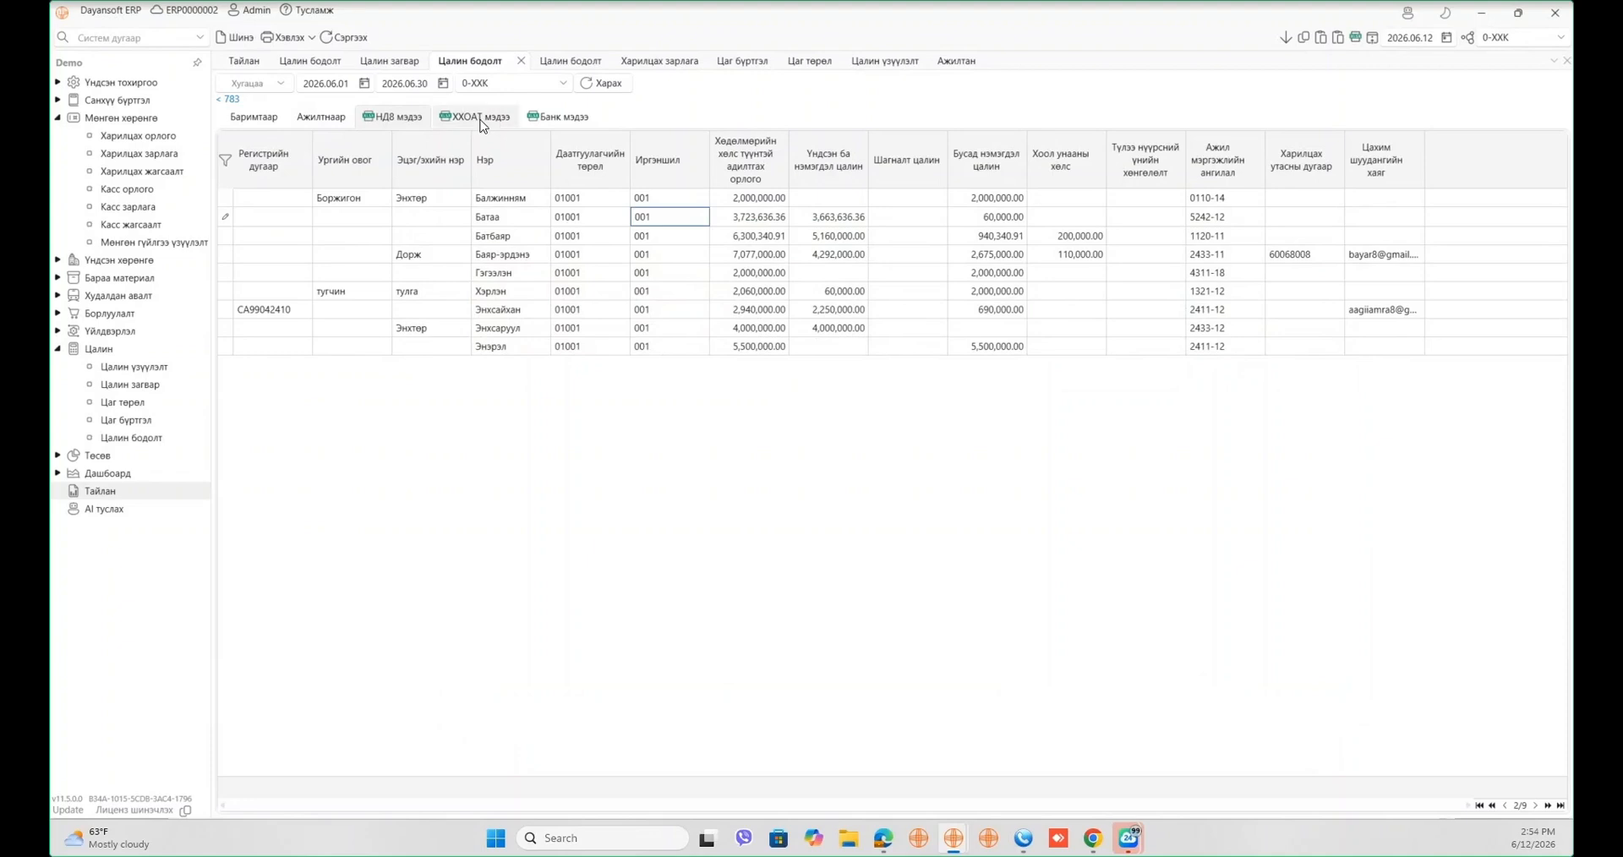
click(478, 117)
click(285, 86)
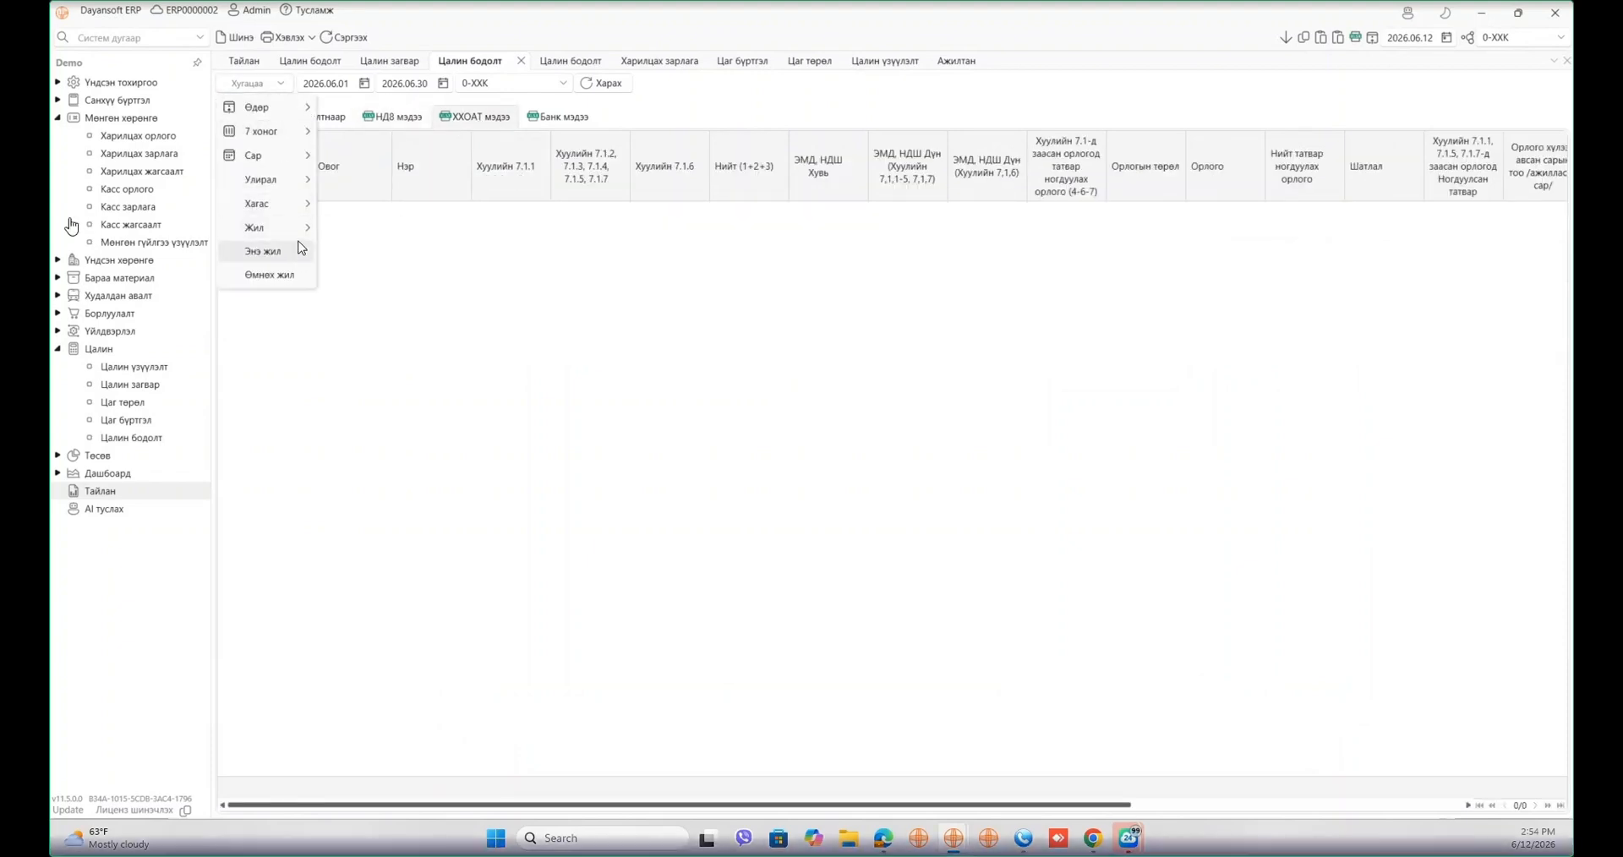
mouse_move(296, 205)
click(376, 208)
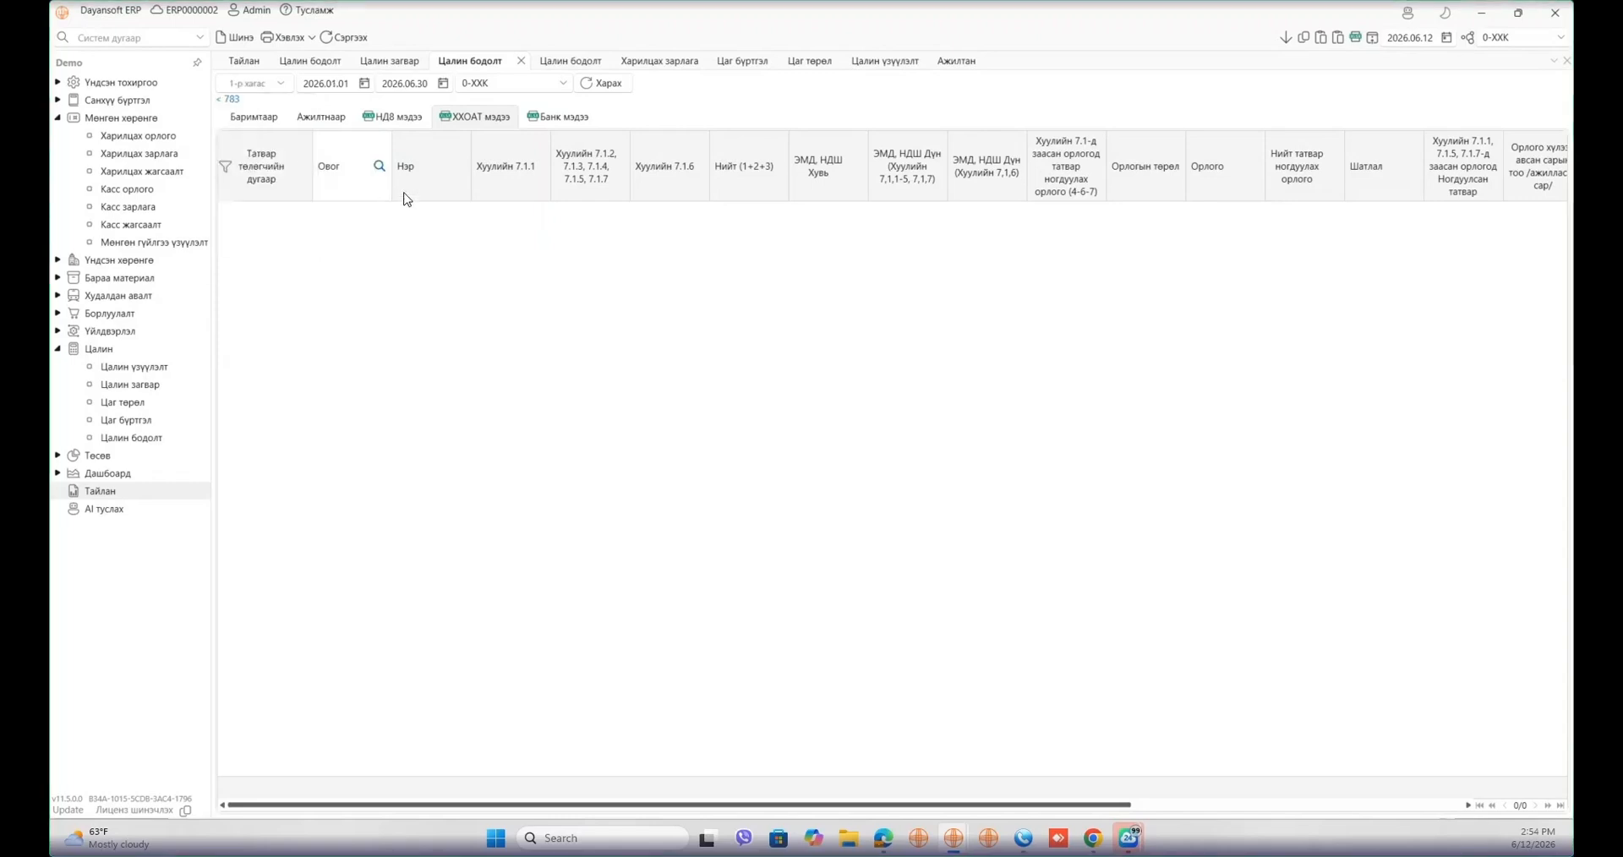
click(604, 84)
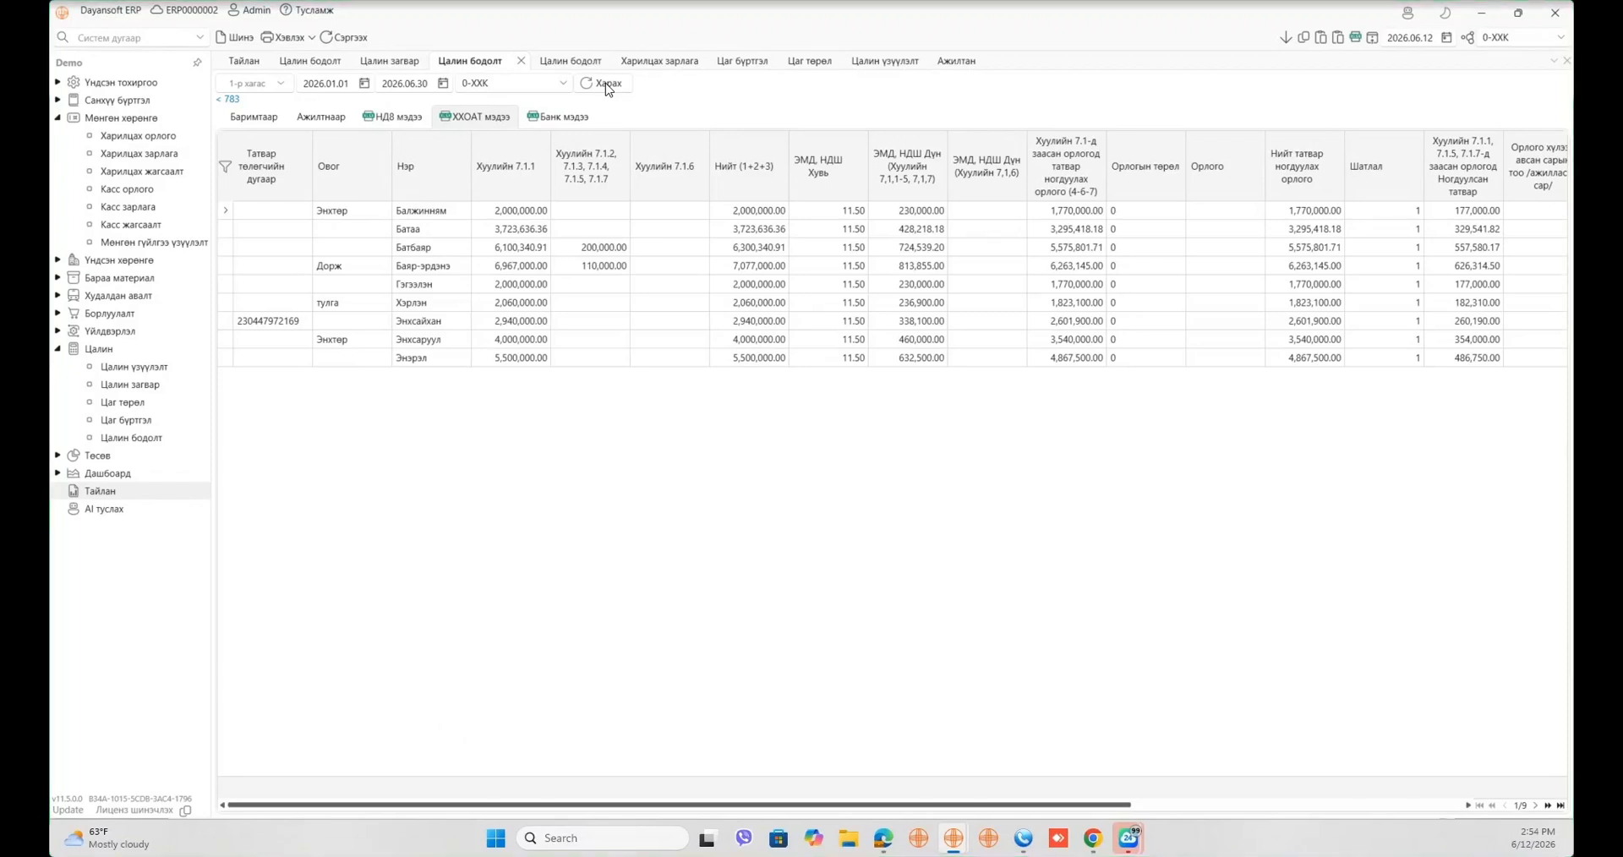
click(702, 229)
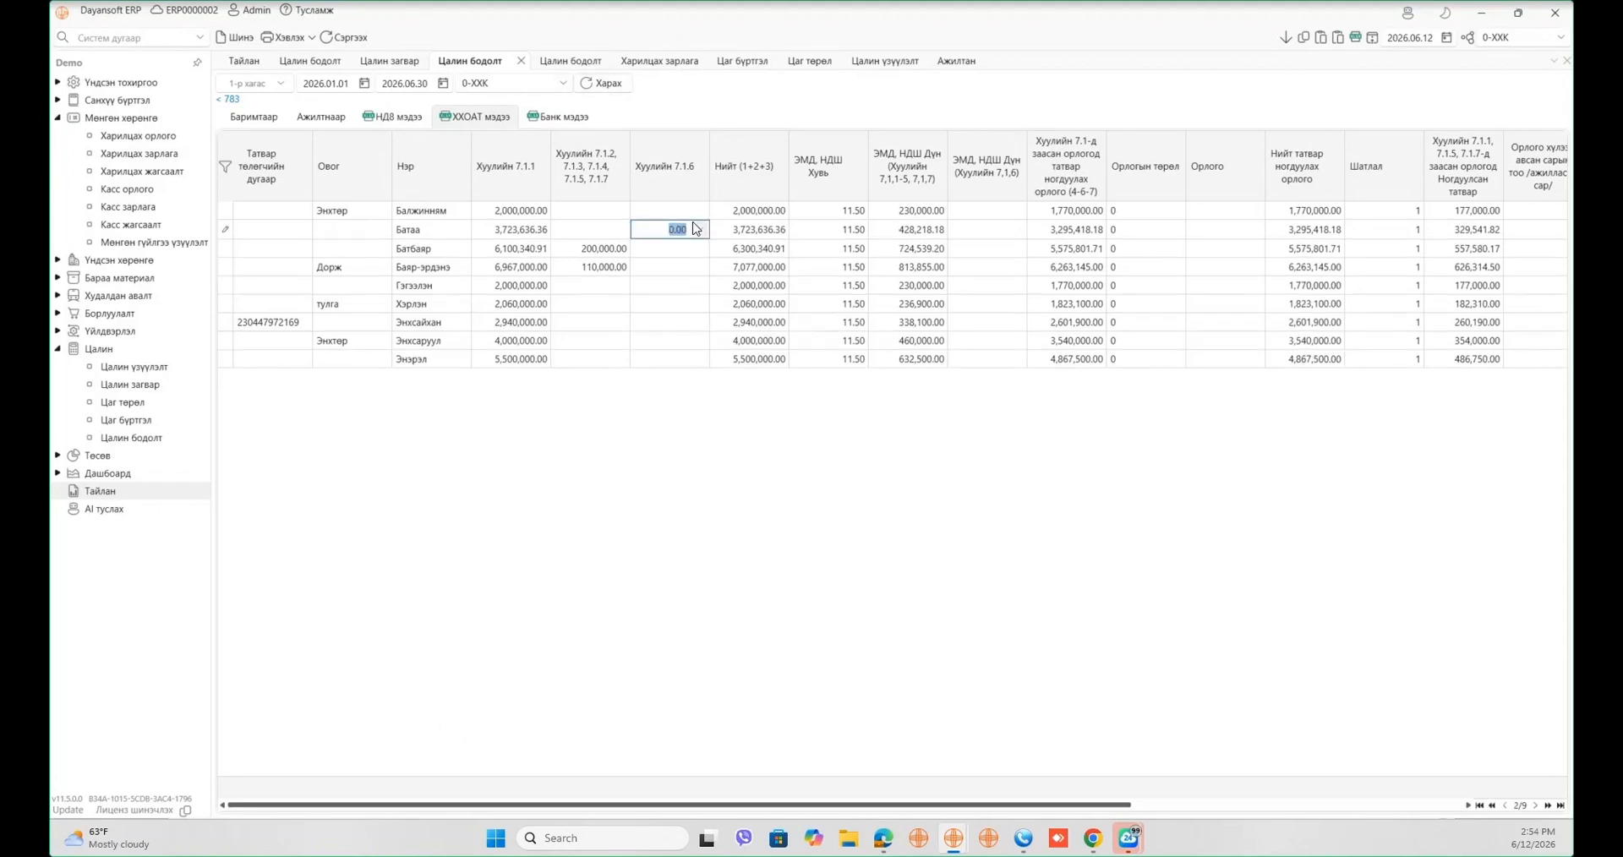
click(768, 230)
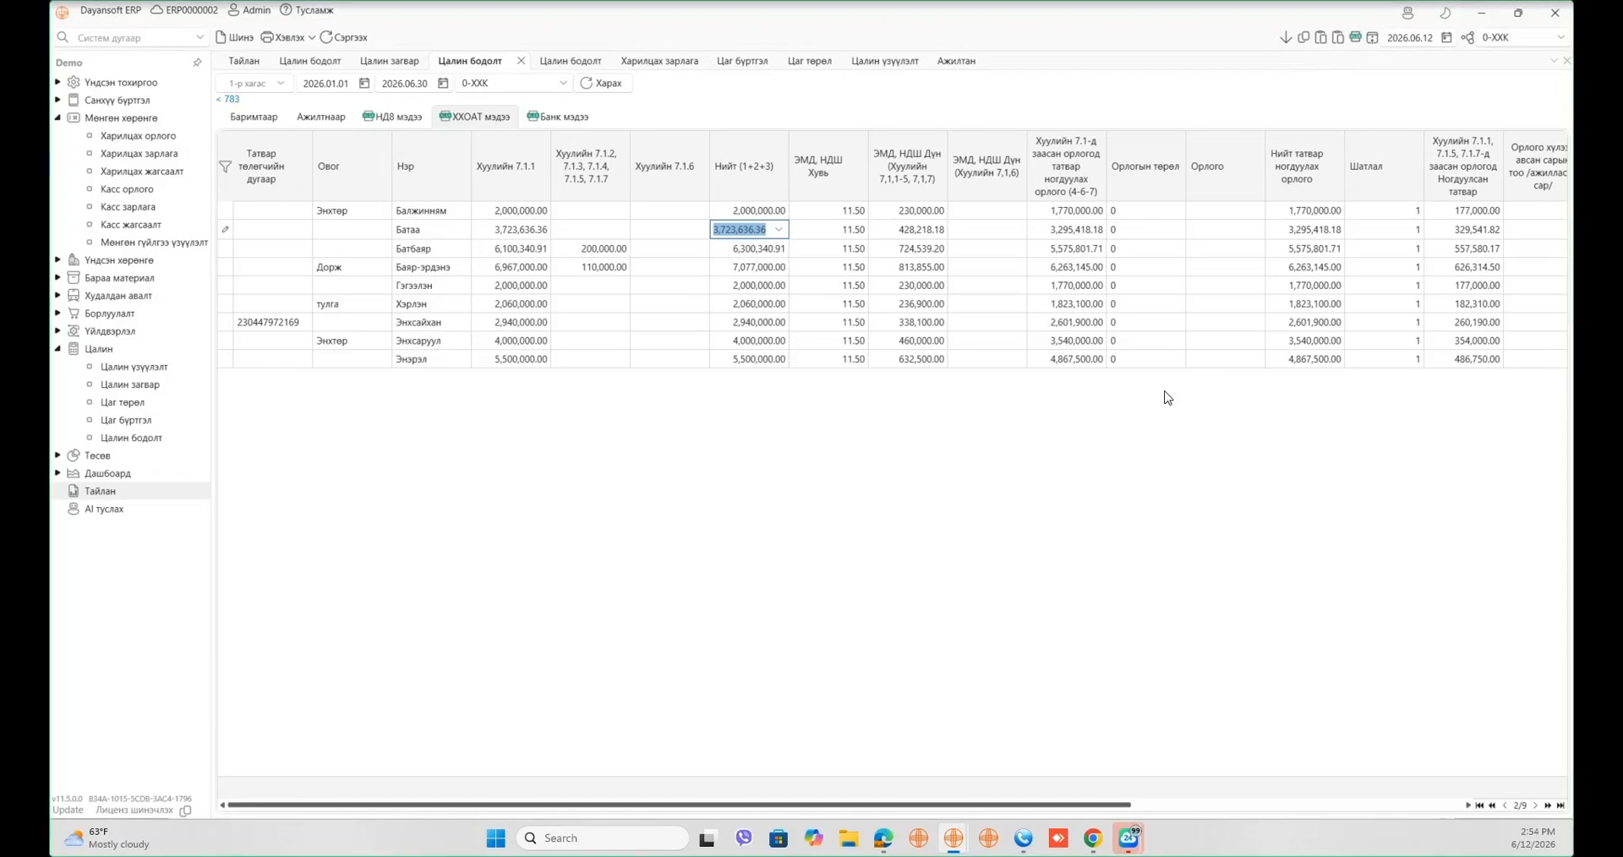
- Reload the Банк мэдээ bank report with the start date set to 2026.06.30
click(561, 116)
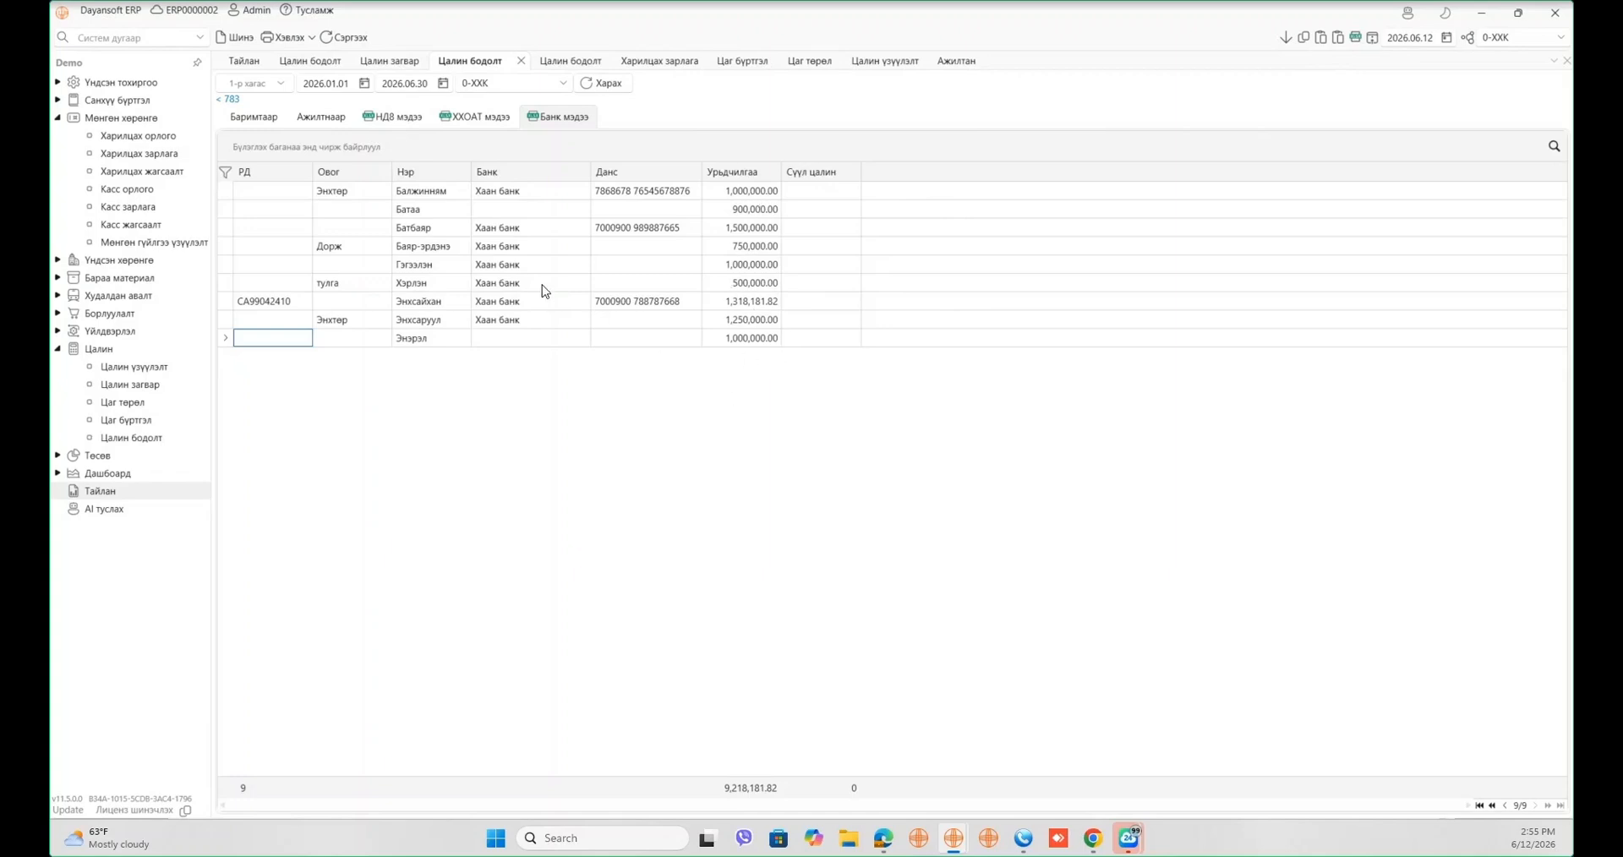
click(366, 83)
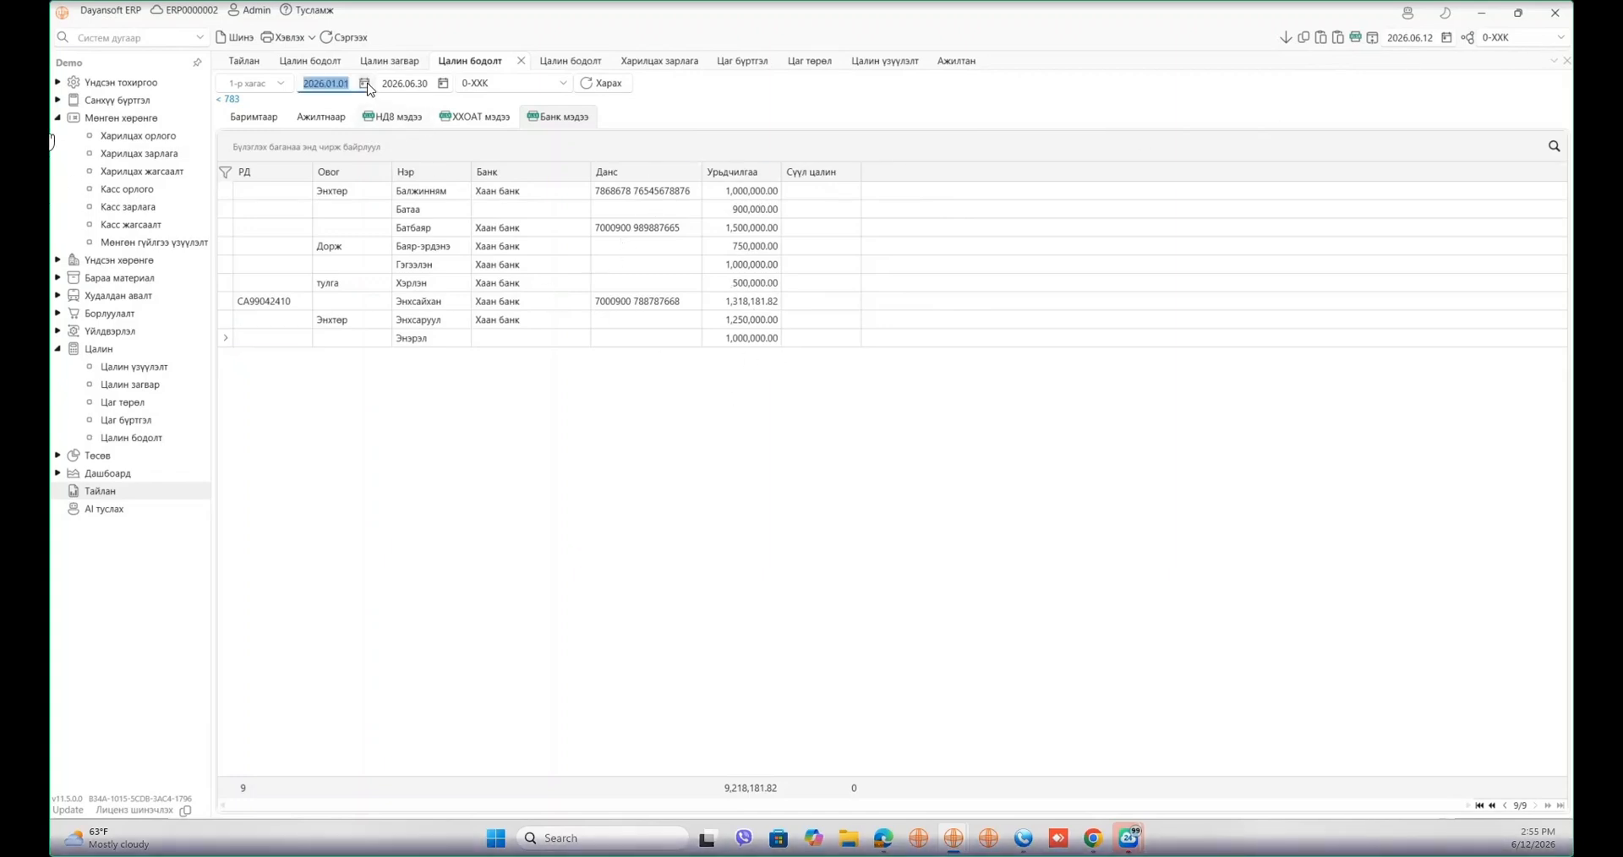
click(367, 84)
click(431, 286)
click(367, 89)
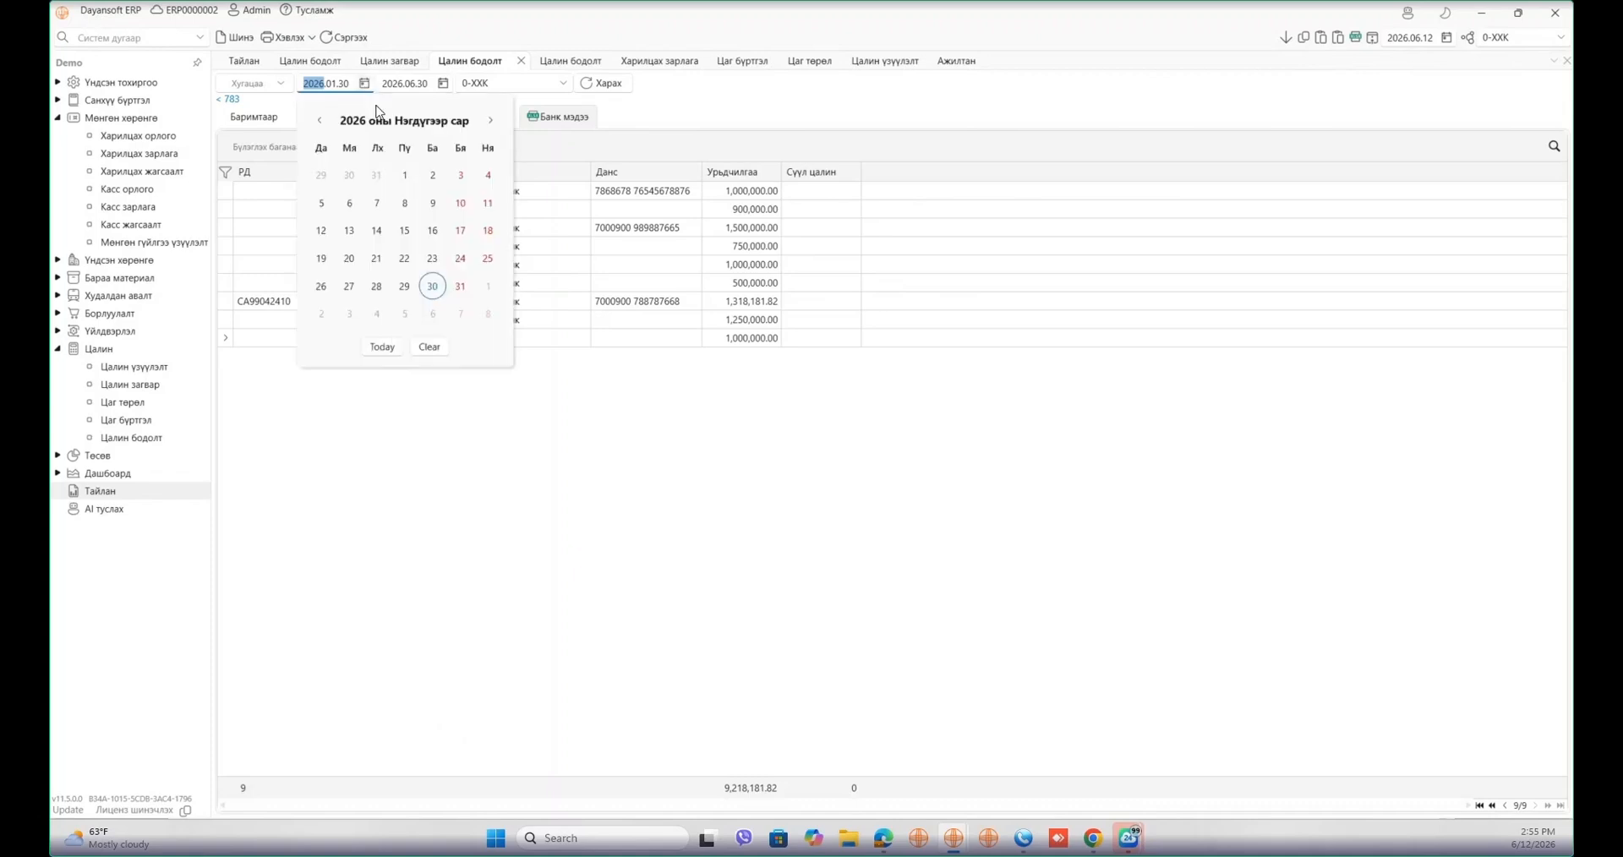
click(382, 346)
click(366, 89)
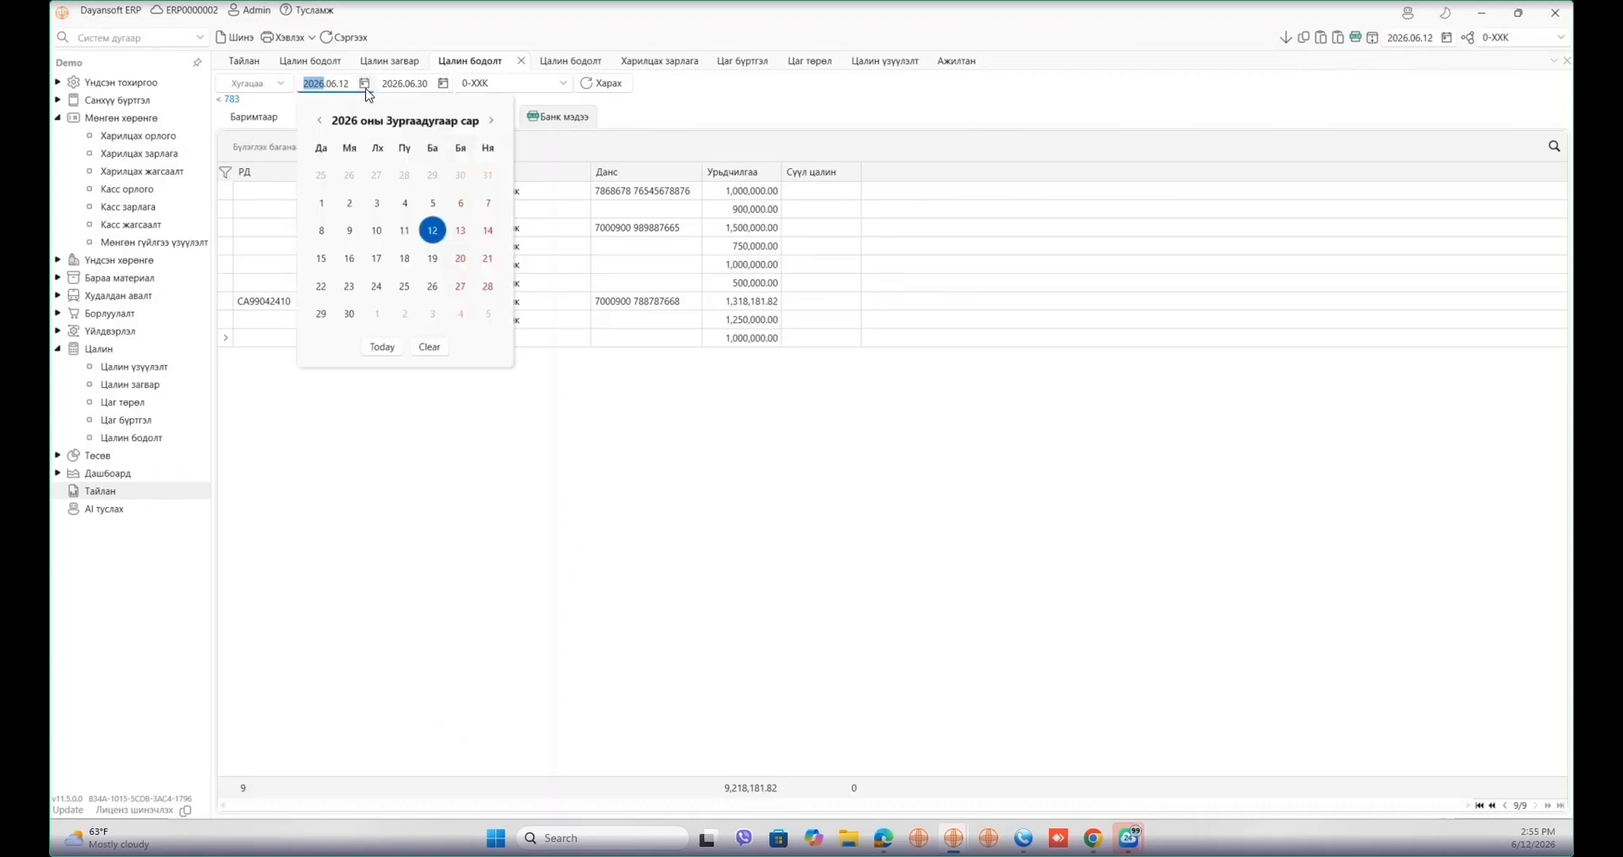
click(349, 314)
click(617, 90)
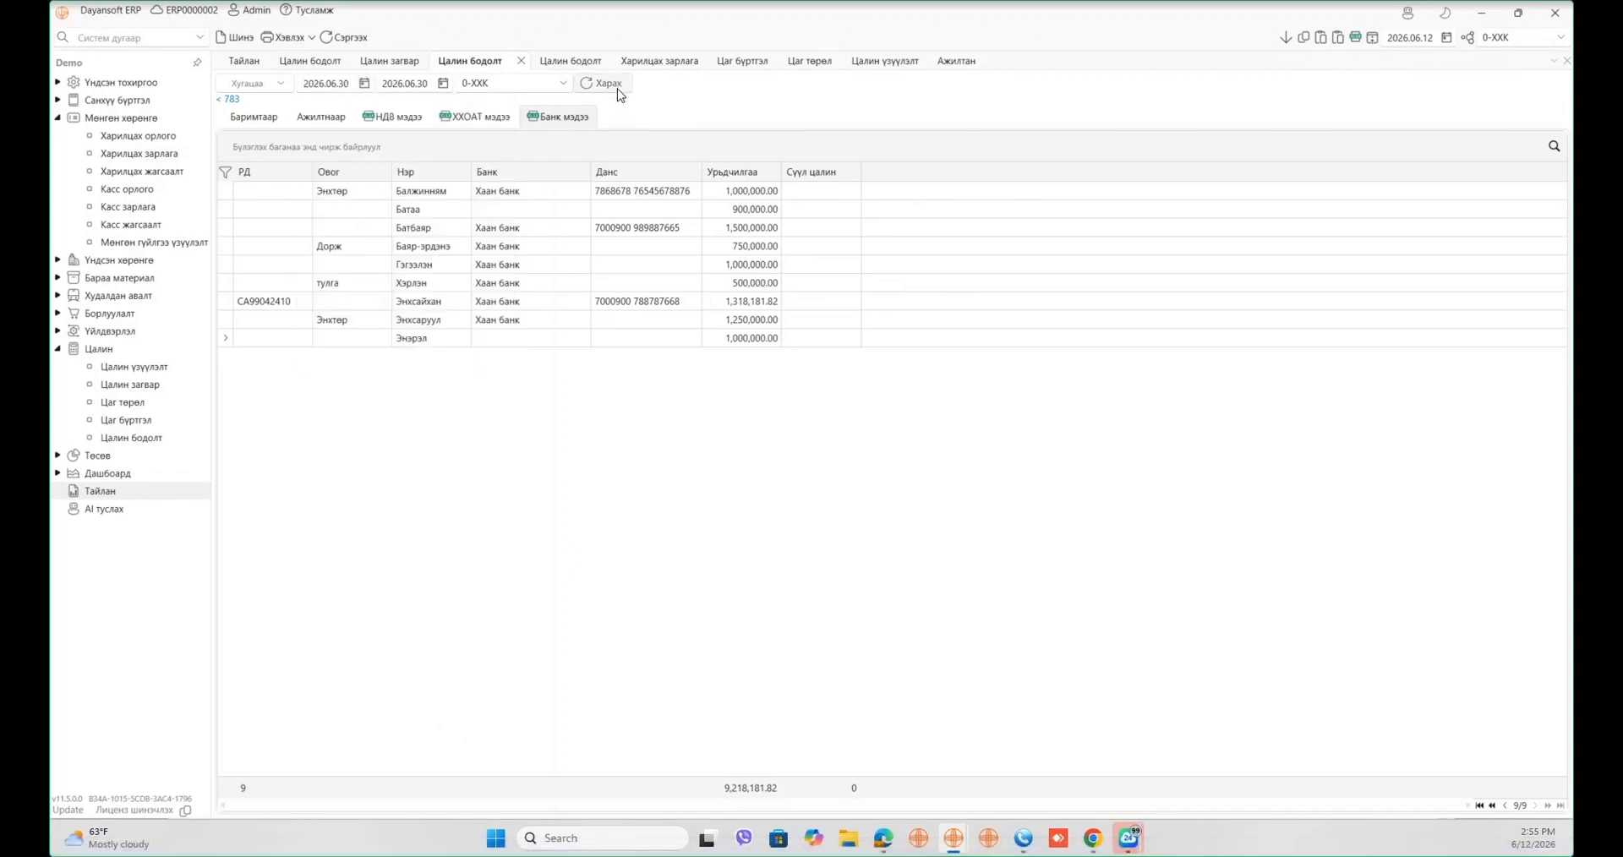
- Review the final salary amounts and their total, then go back to the payroll document list
drag(817, 191, 1009, 365)
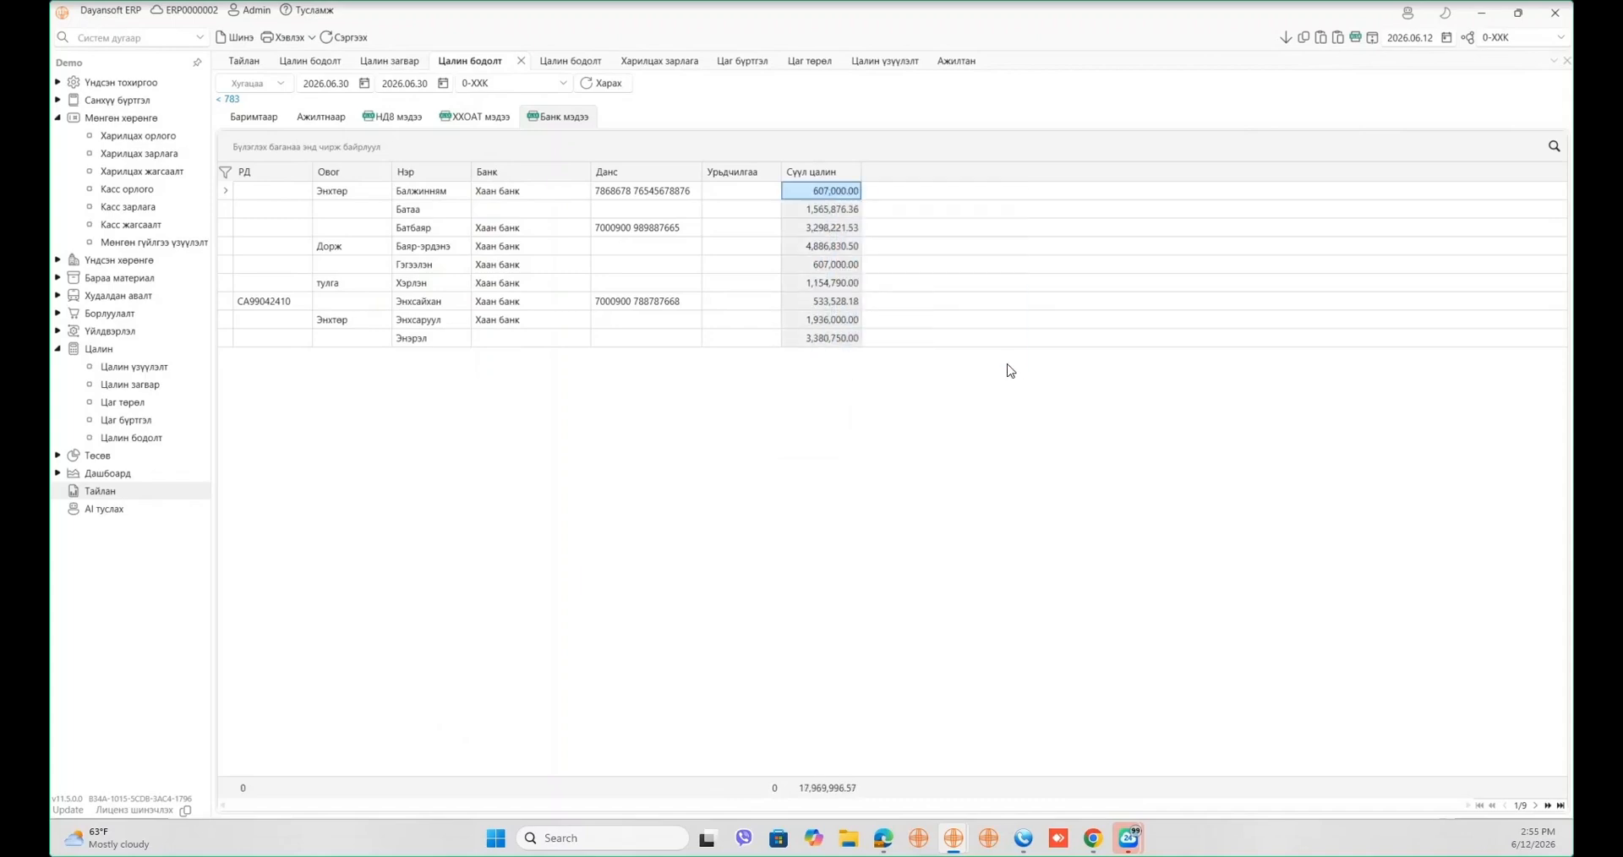
click(569, 284)
click(569, 284)
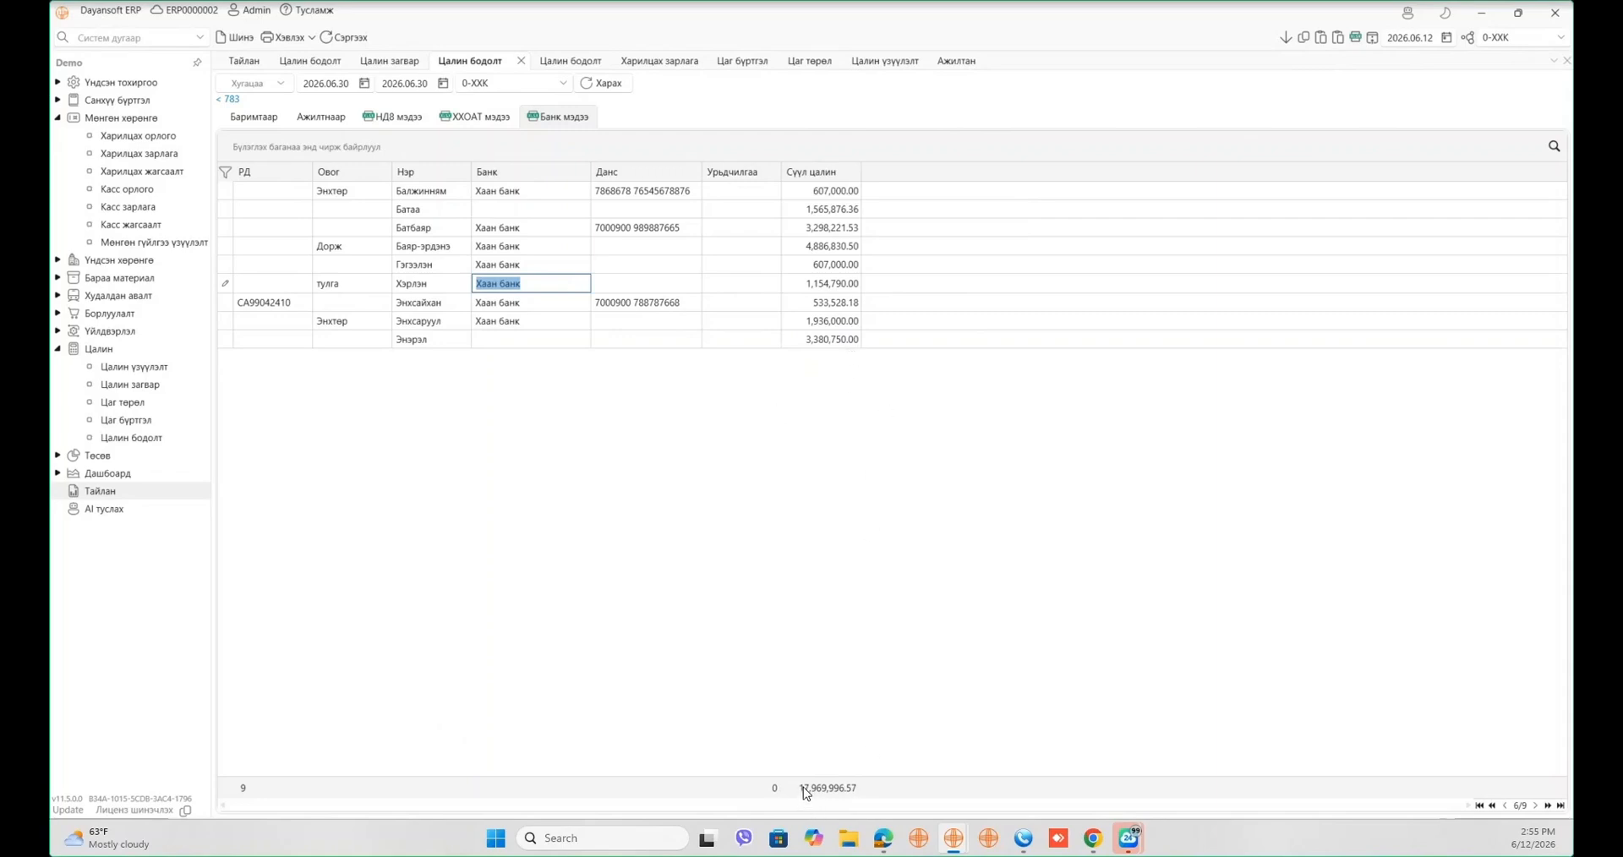
right_click(845, 790)
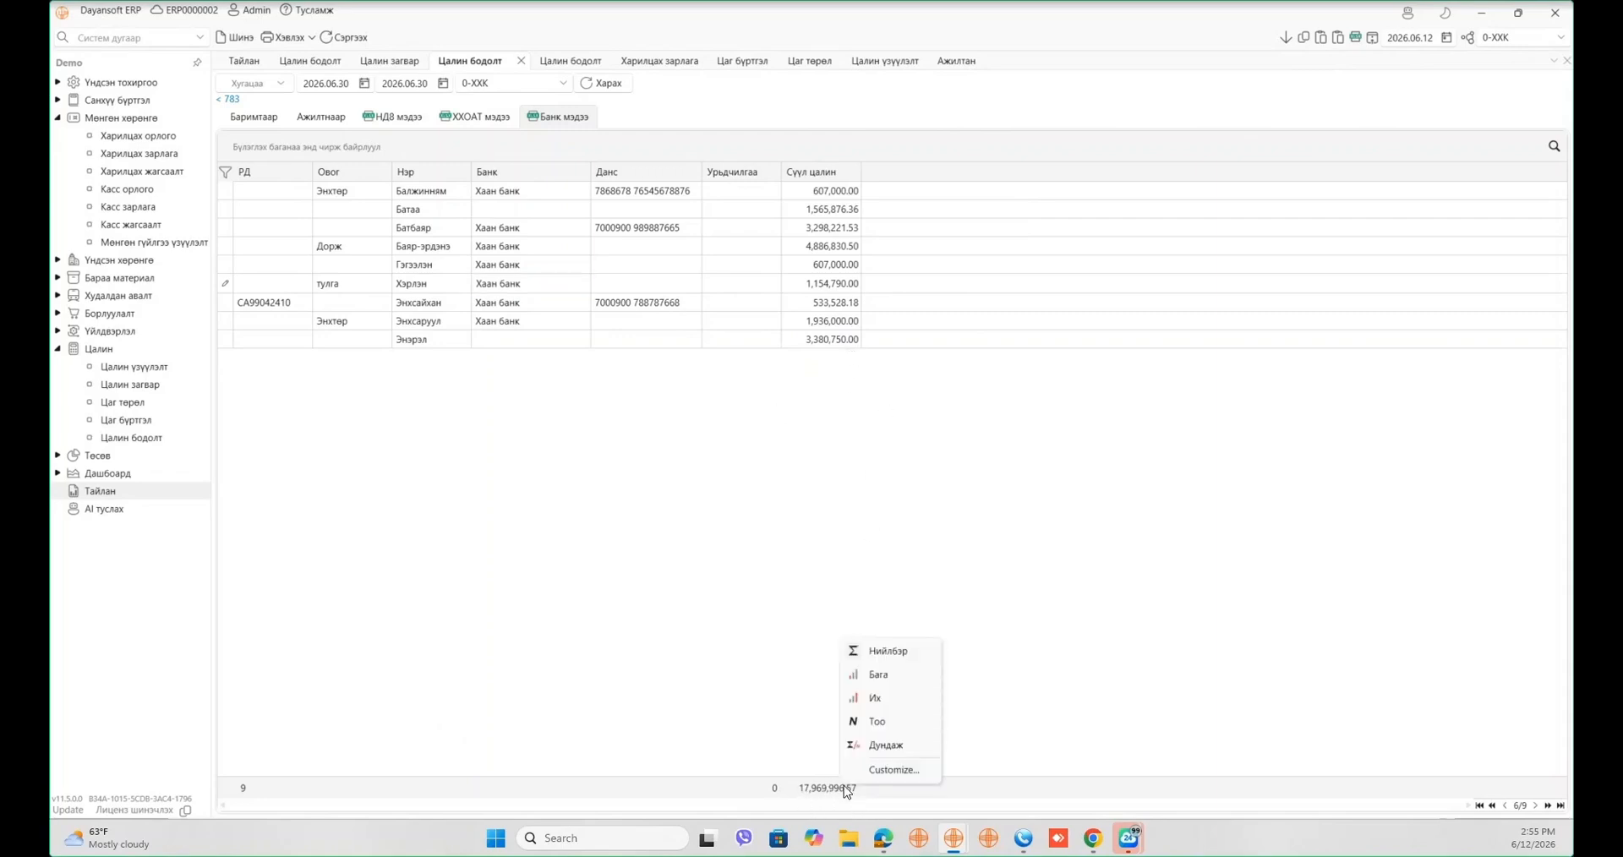
click(791, 727)
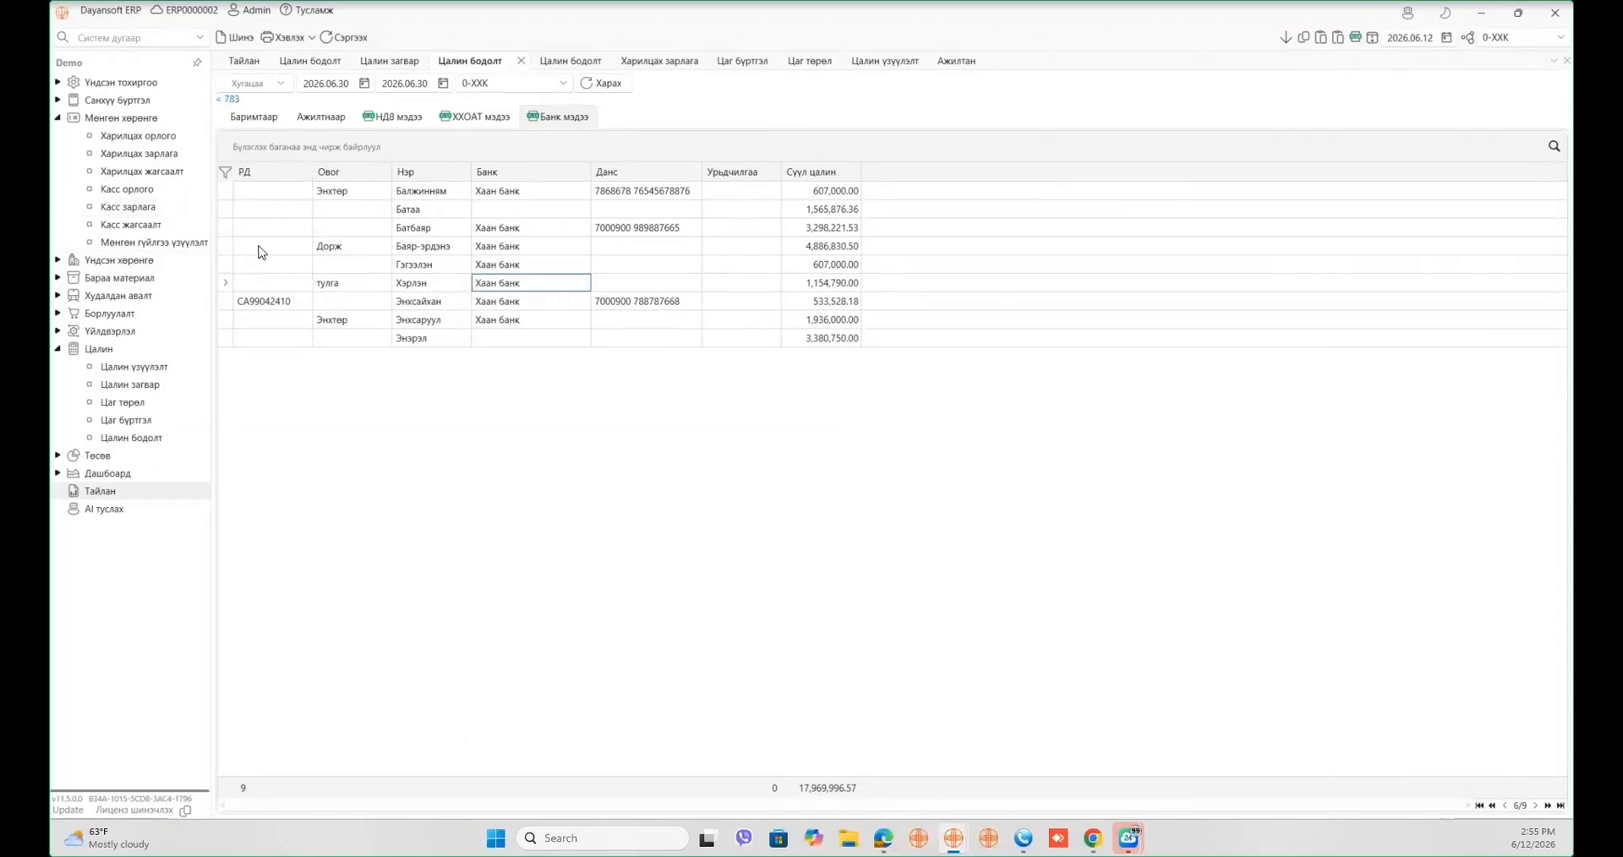
click(273, 118)
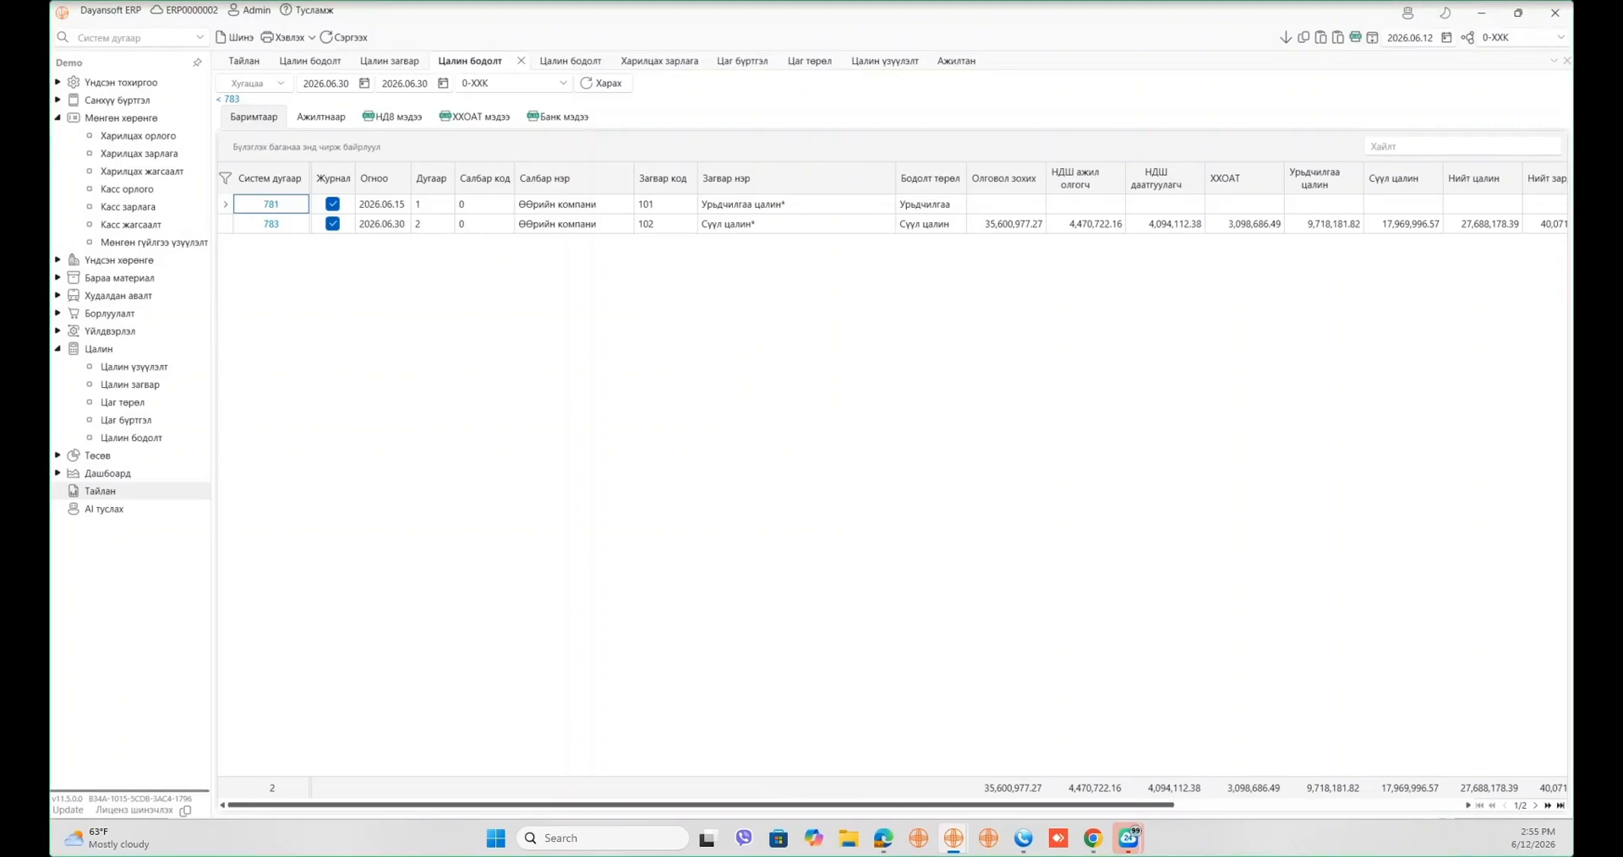
- Run Санхүү бүртгэл's Гүйлгээ баланс report for account 12031012, found by searching 'Урьд'
click(170, 491)
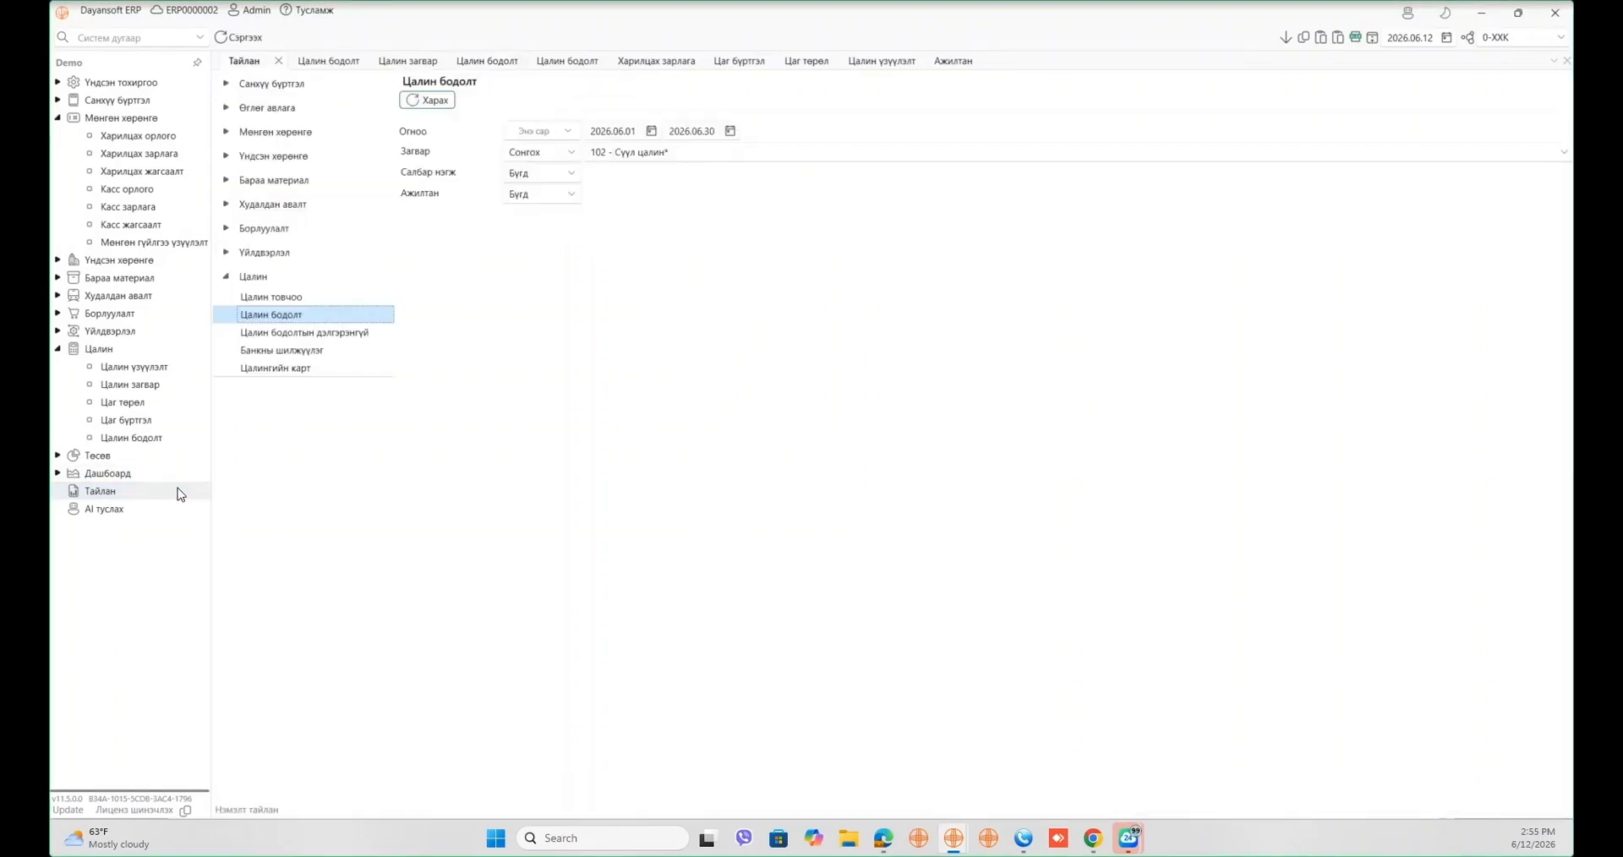
click(227, 84)
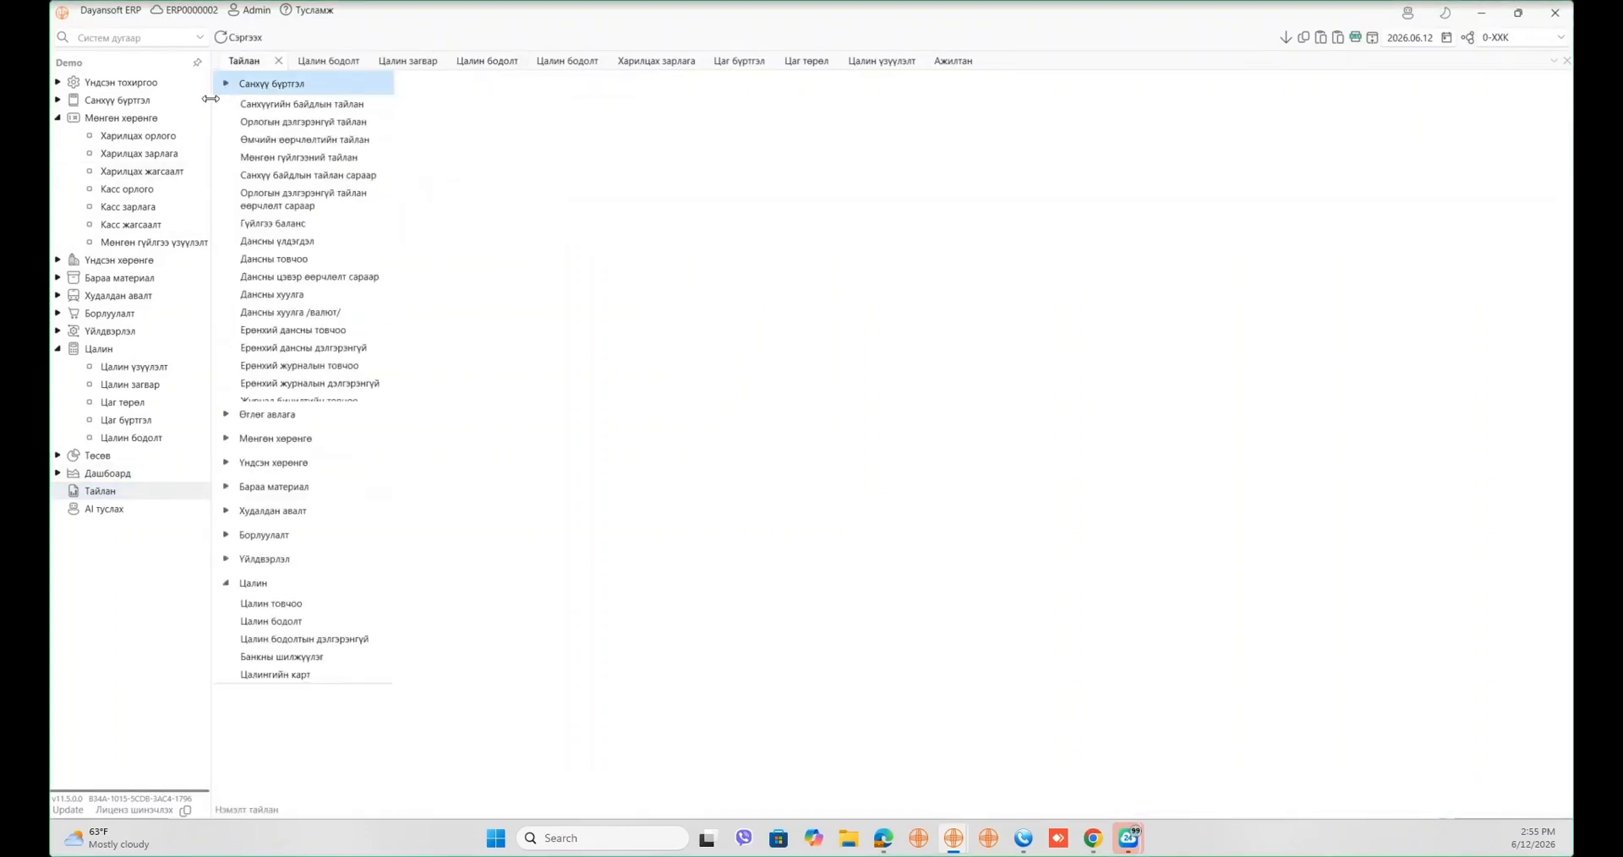
click(318, 227)
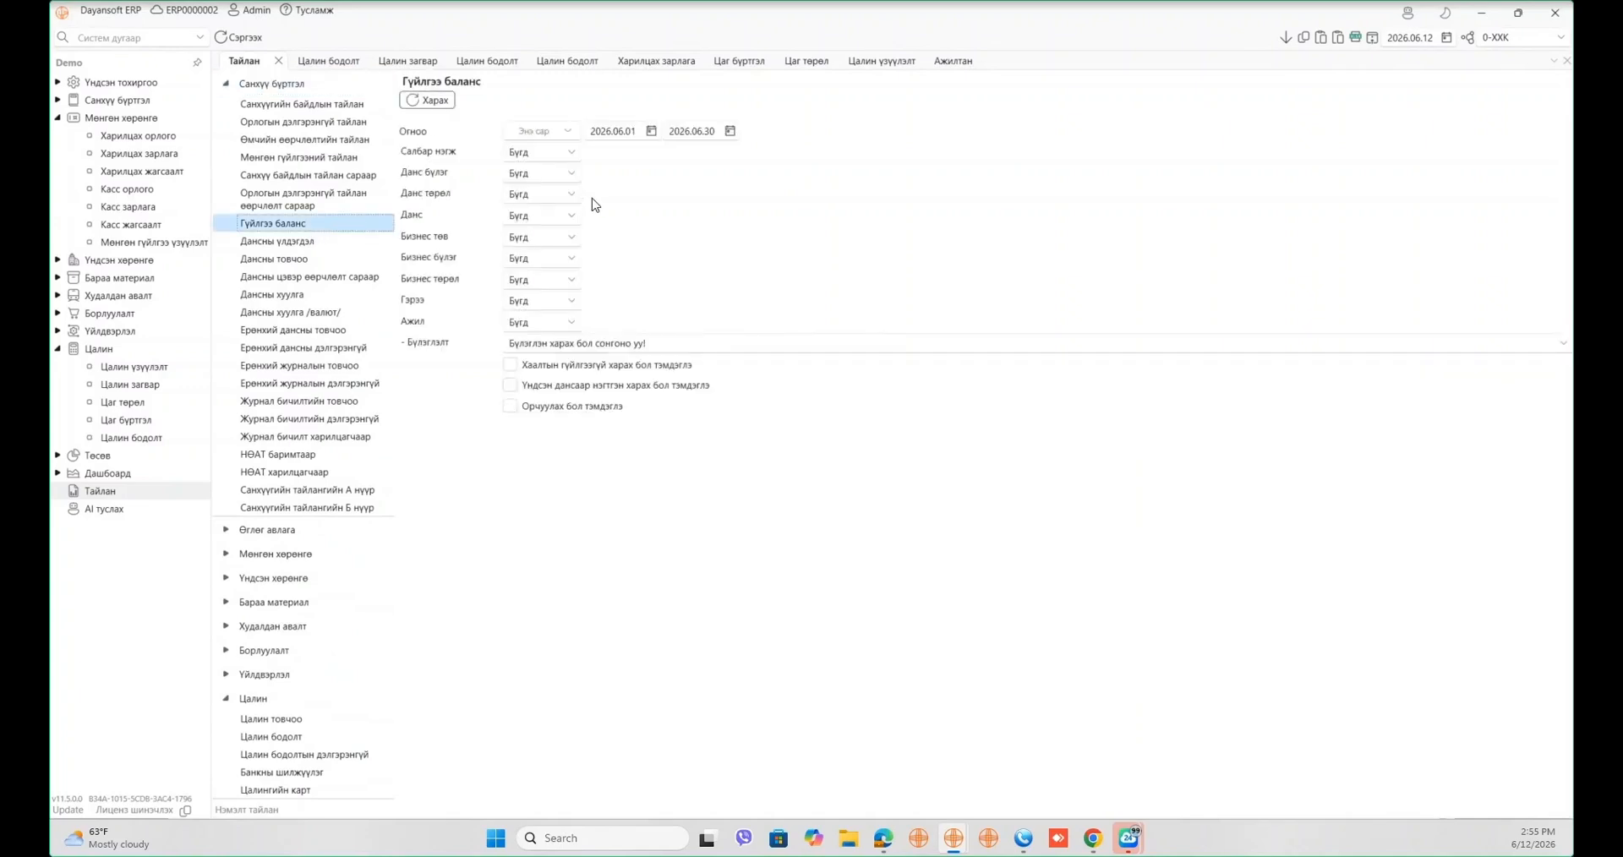
click(574, 214)
click(546, 258)
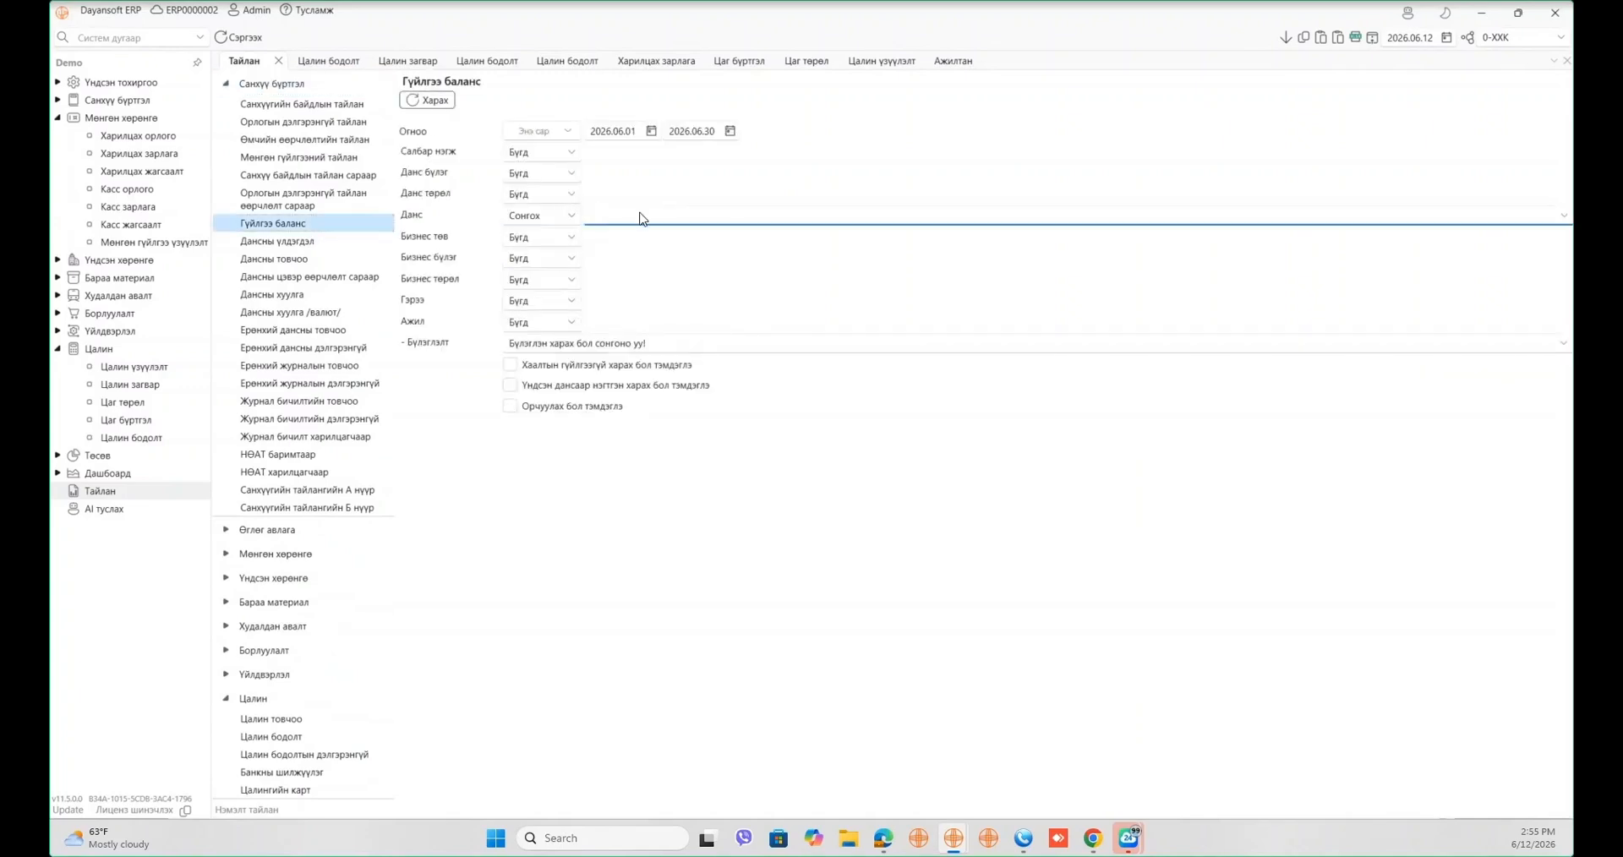
text(Урьд)
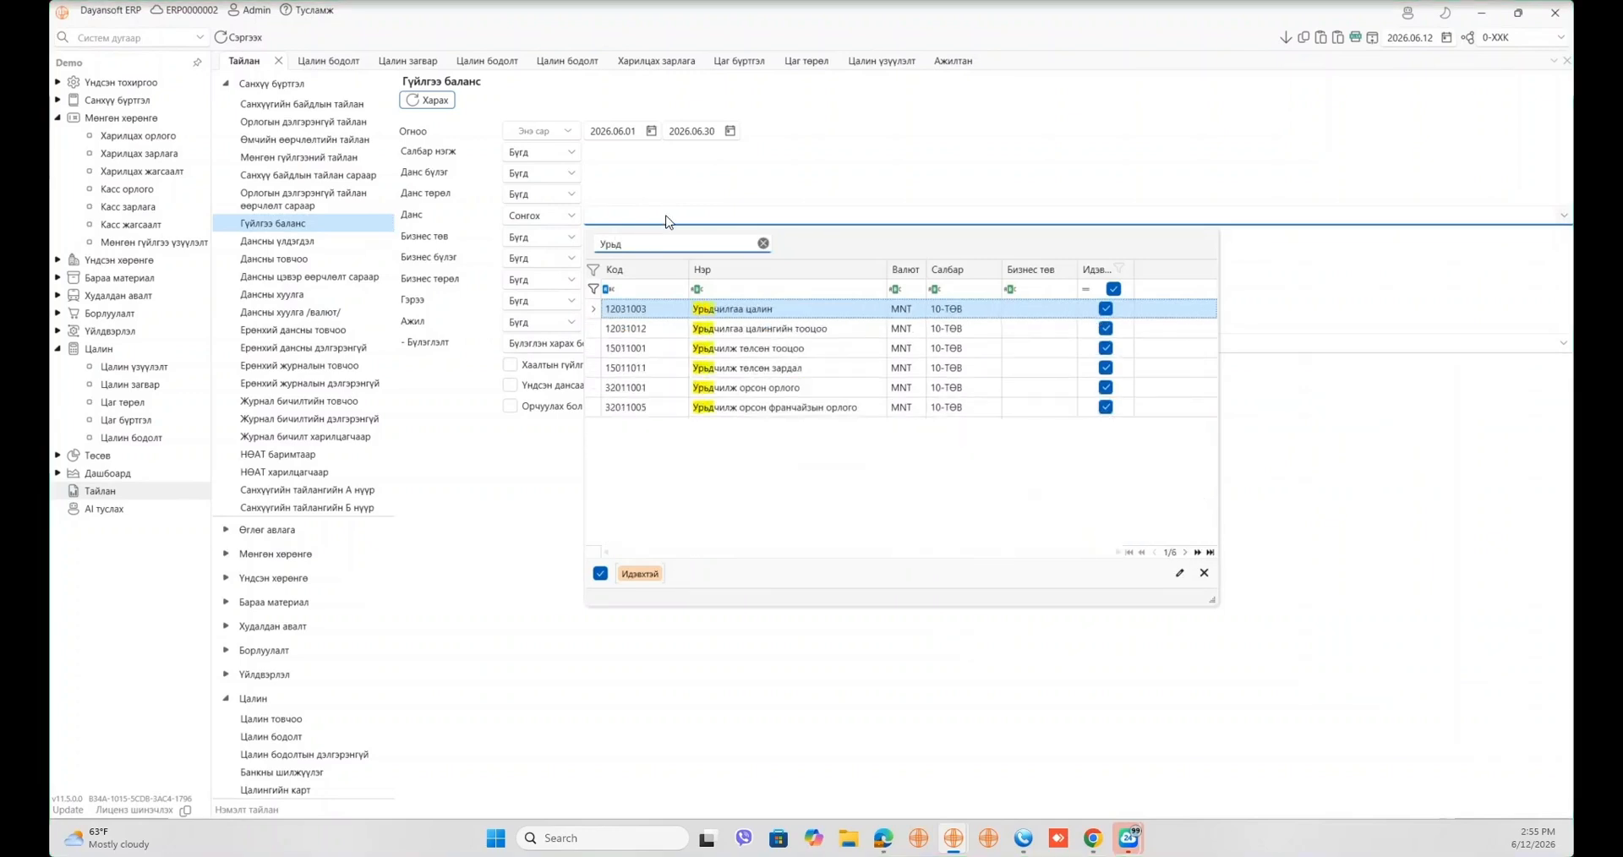
double_click(785, 329)
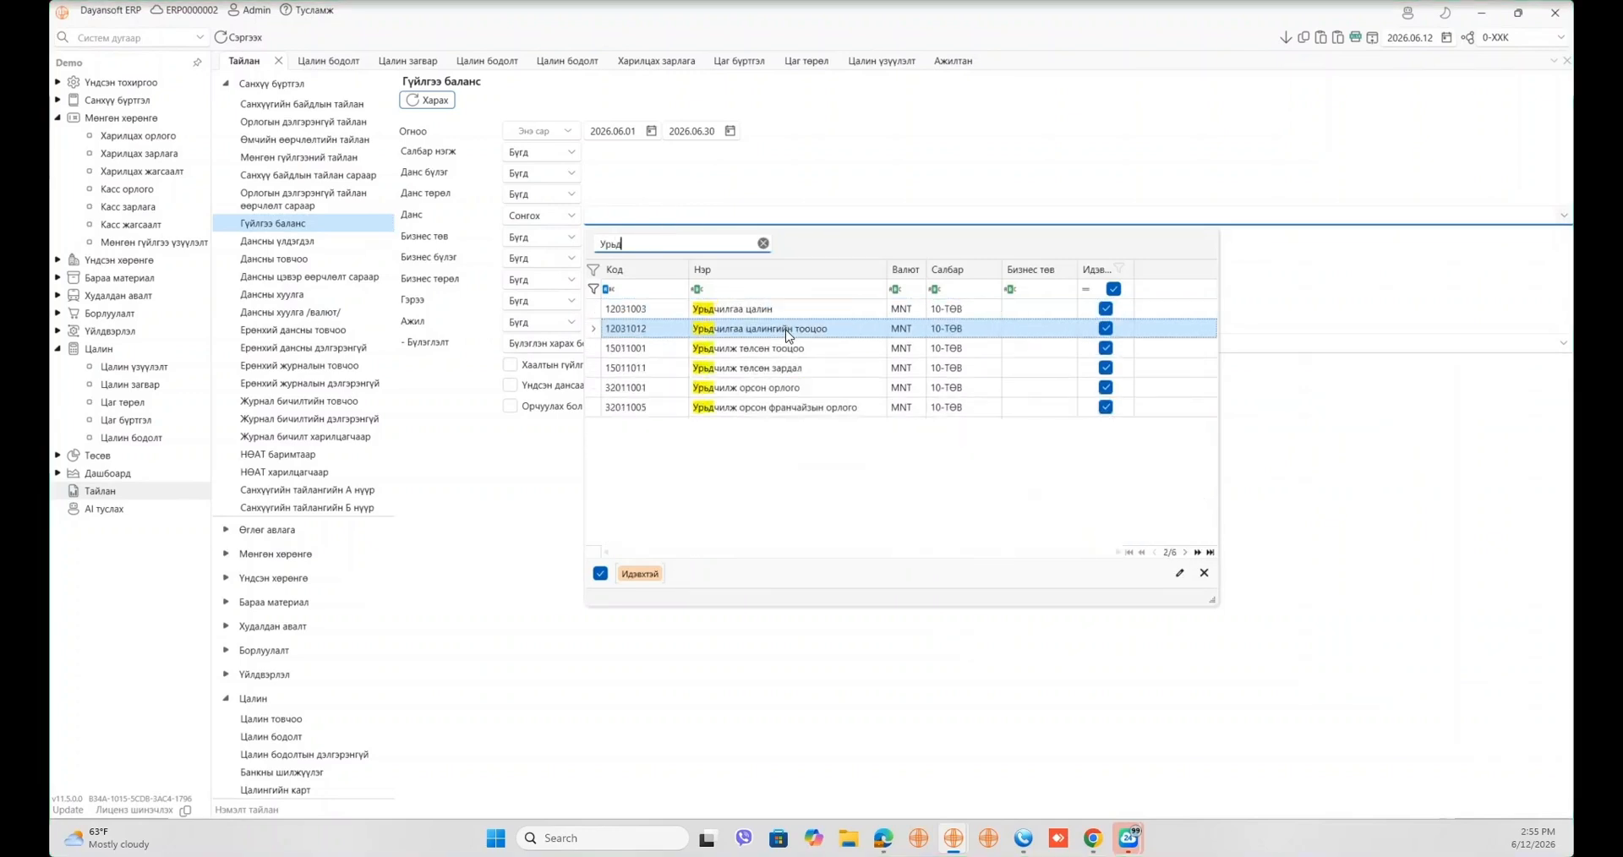
click(440, 103)
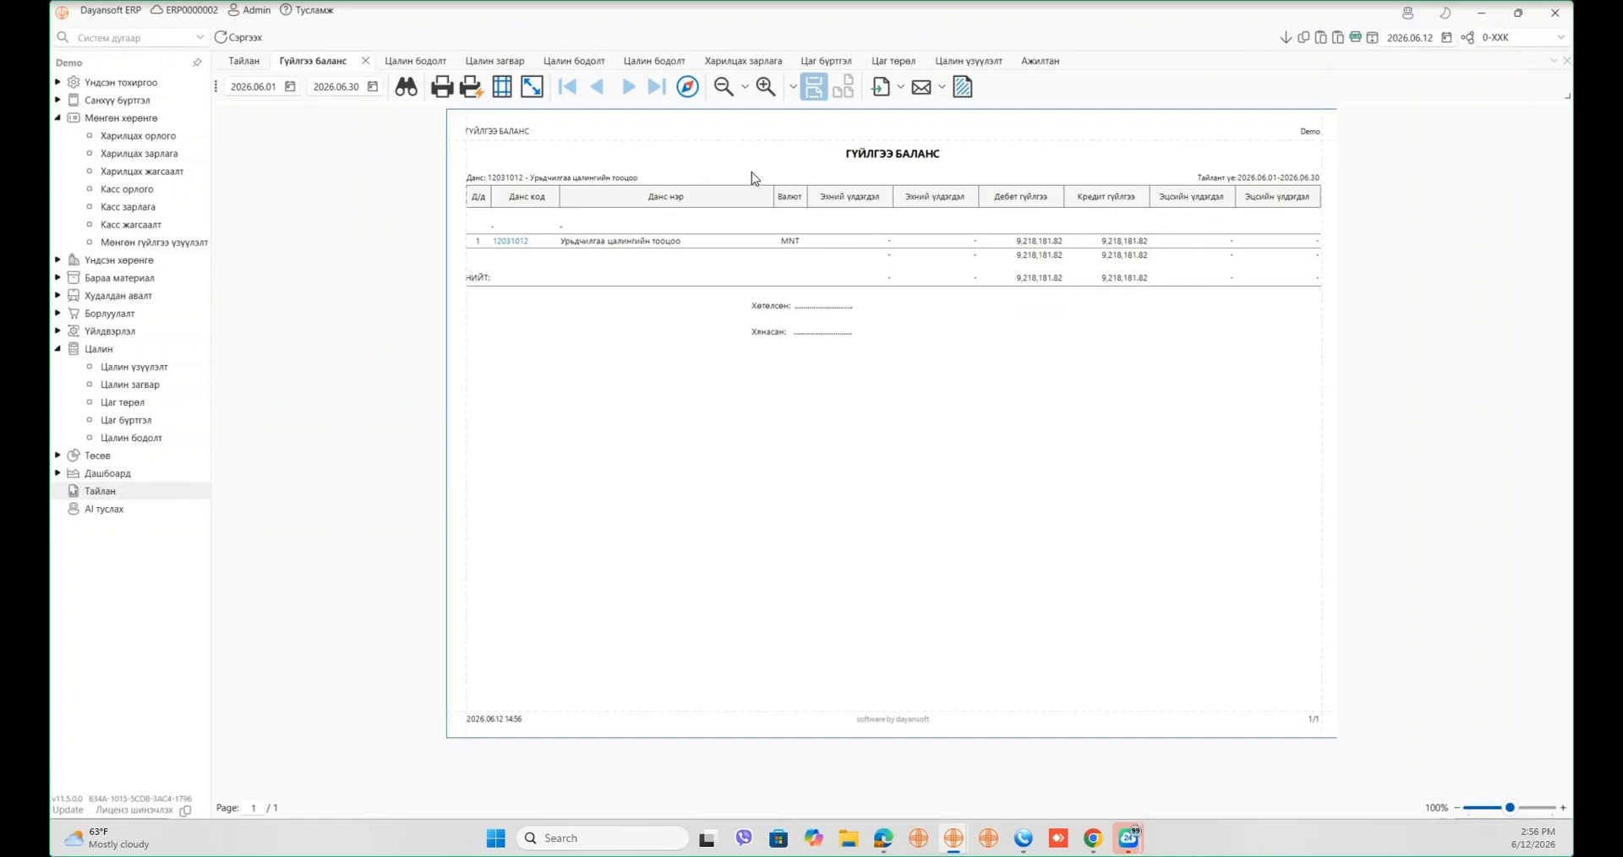
- Rerun Гүйлгээ баланс for 33011001 Цалингийн өглөг, found via 'цалингийн'; check the 17,969,996.58 closing balance
click(366, 61)
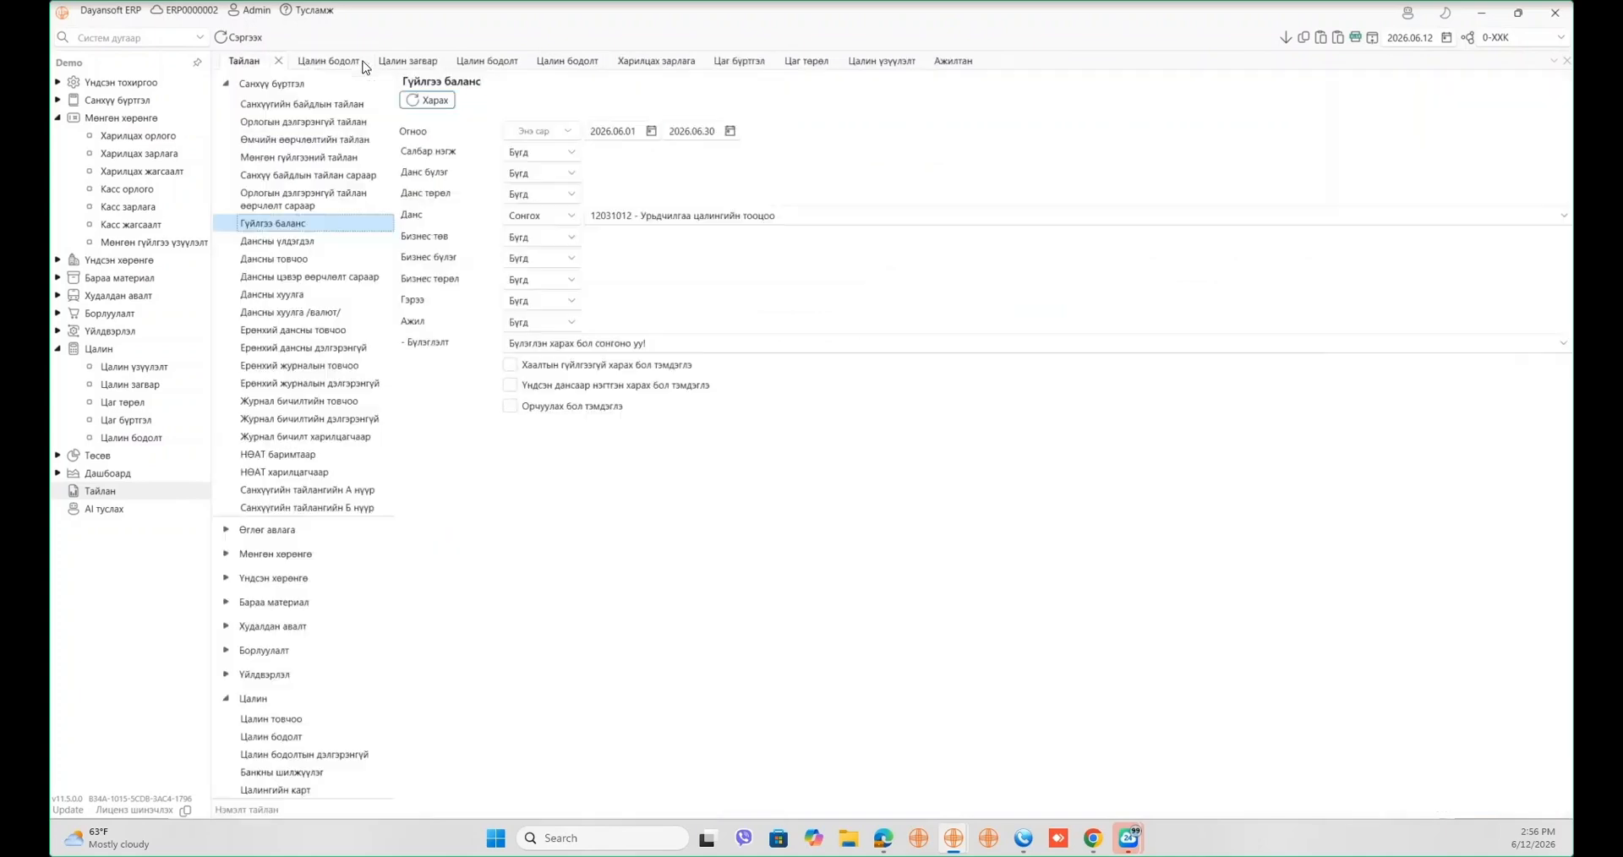
click(668, 218)
text(цалингийн)
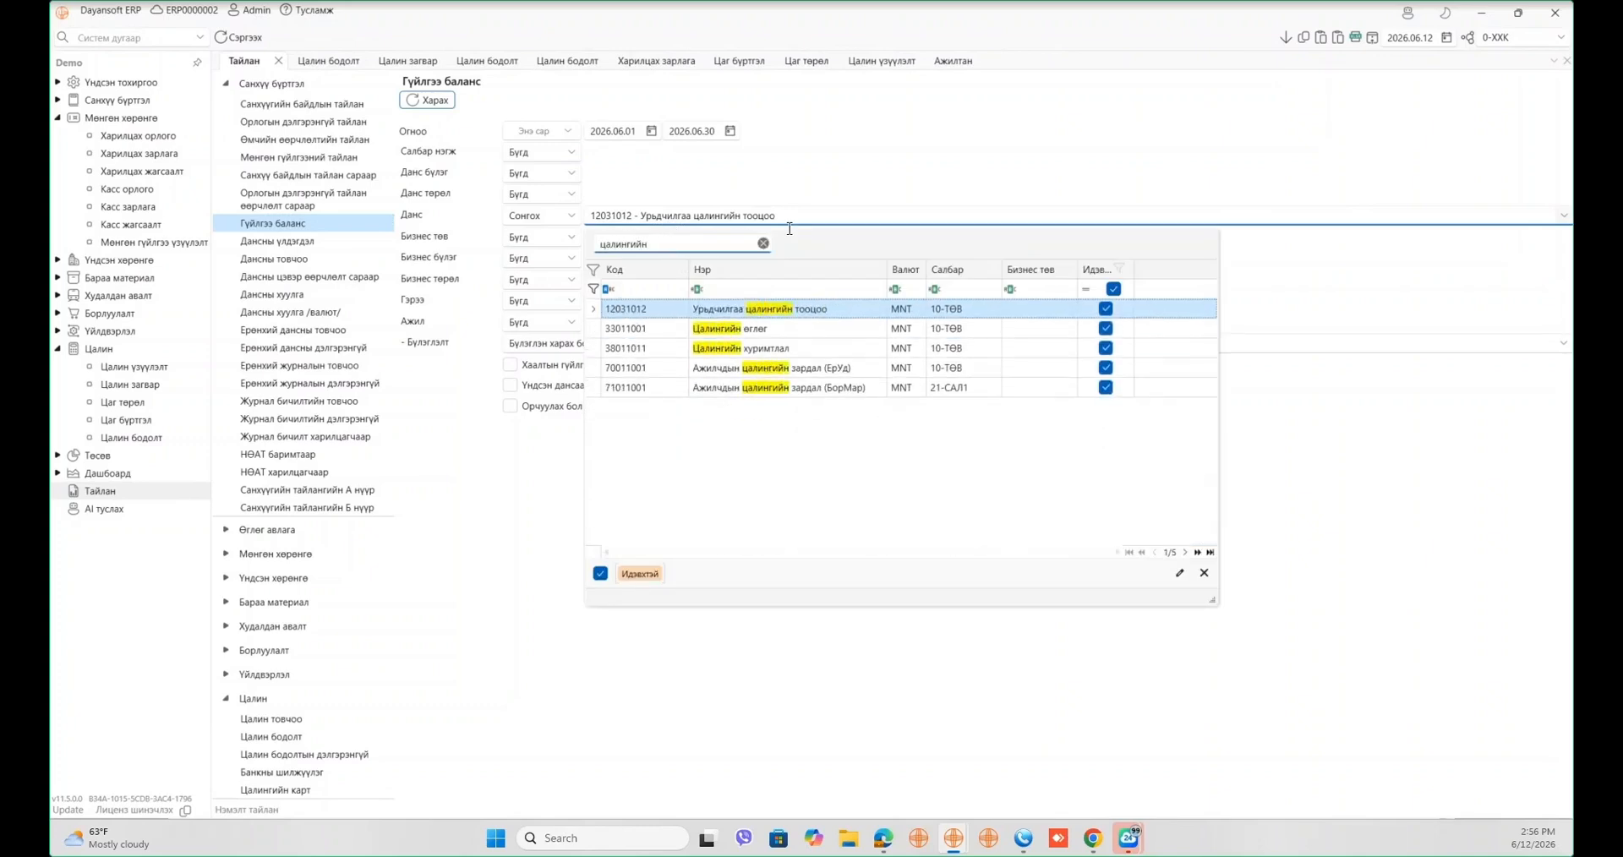
click(801, 328)
click(434, 100)
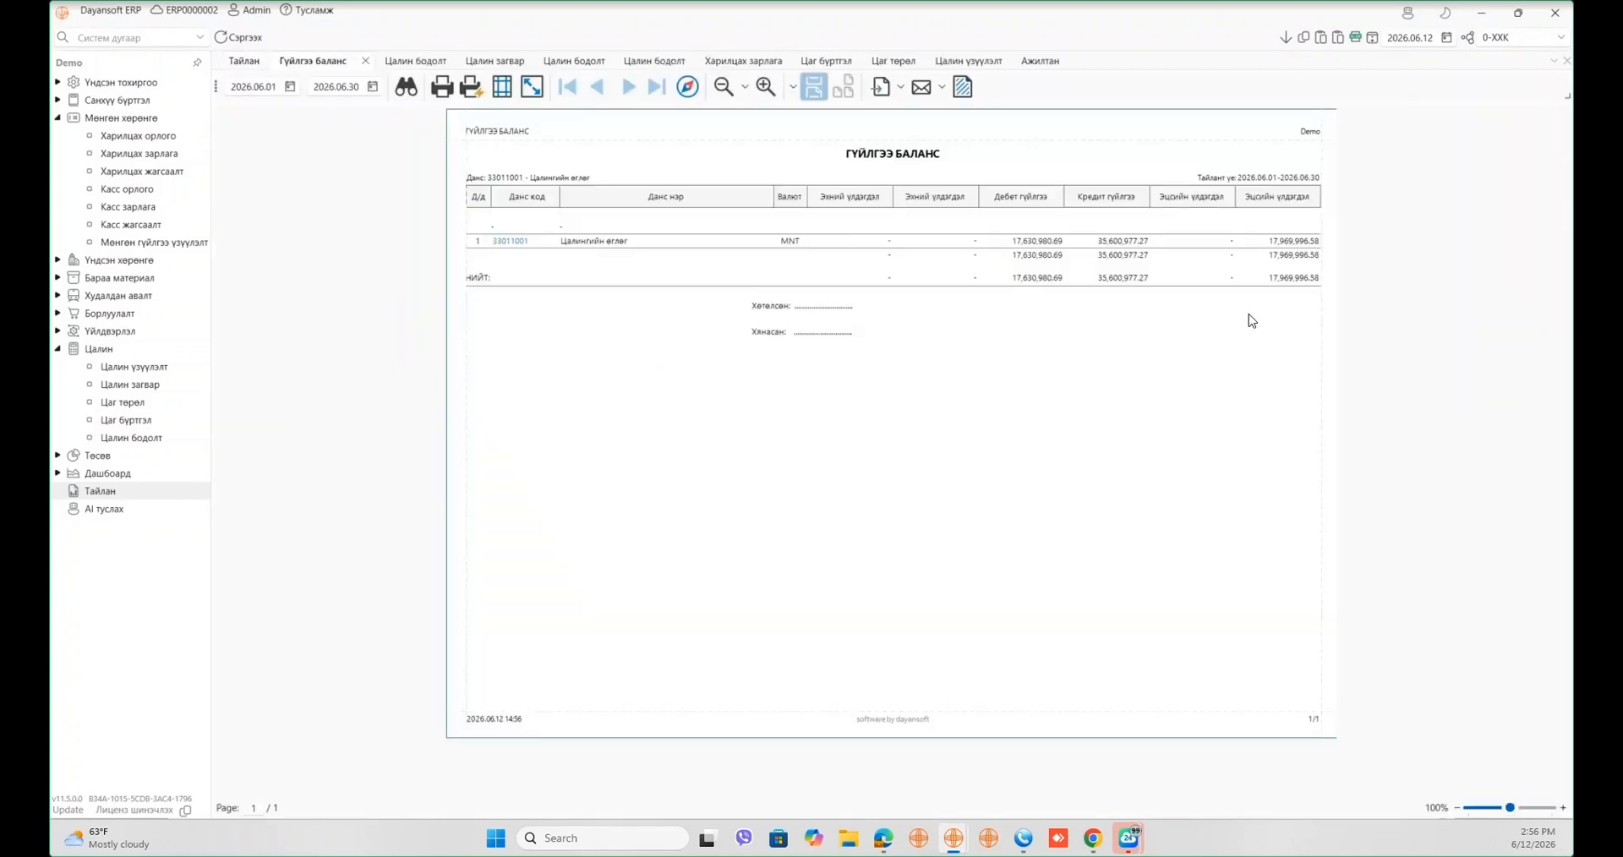
click(1281, 241)
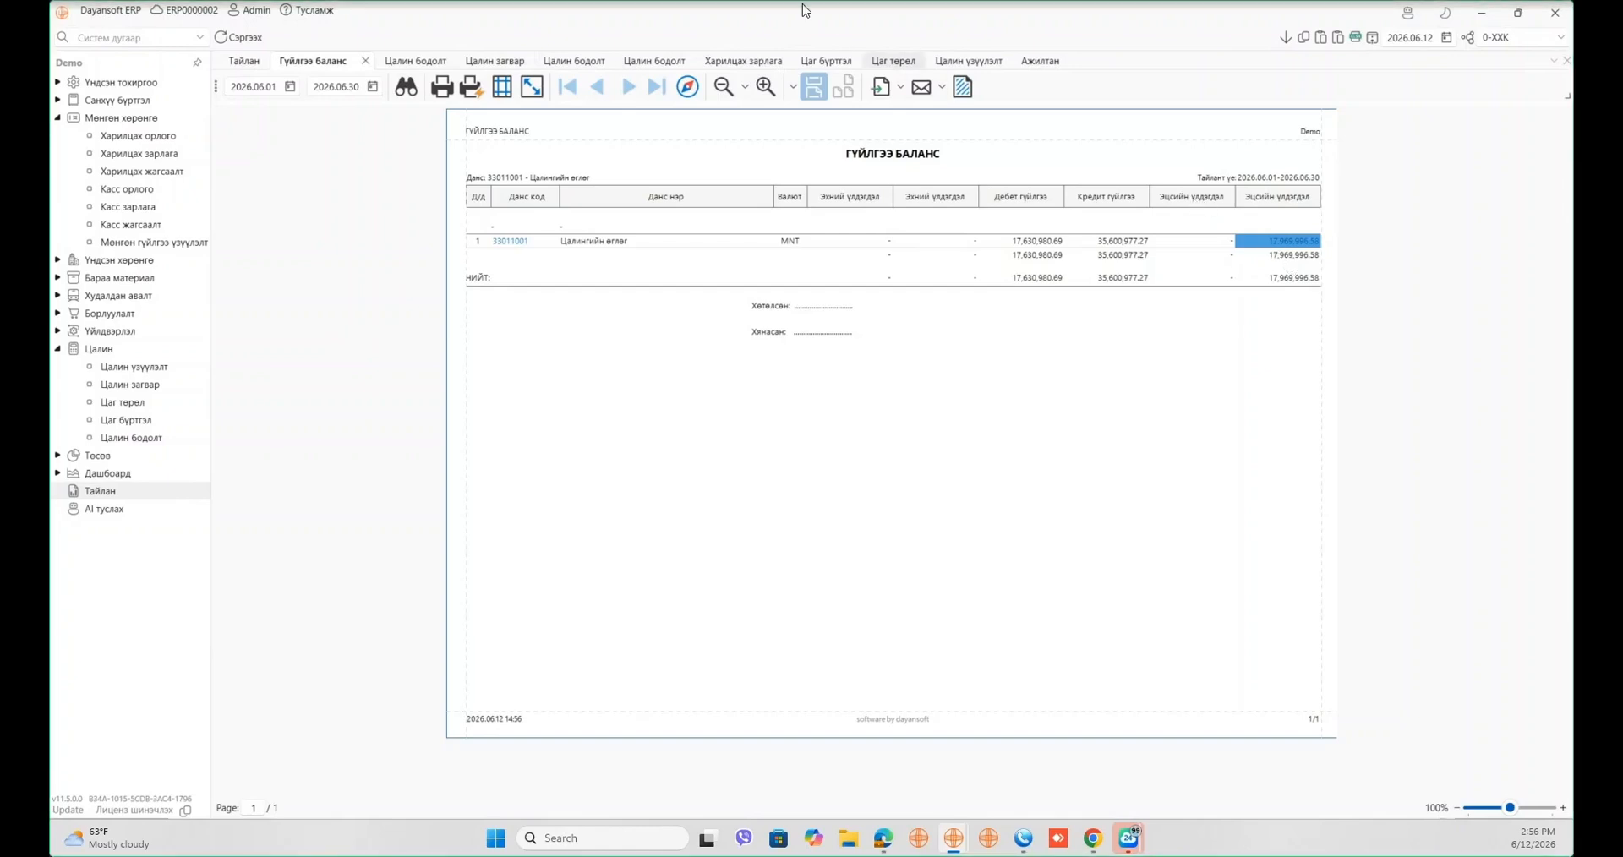
click(256, 68)
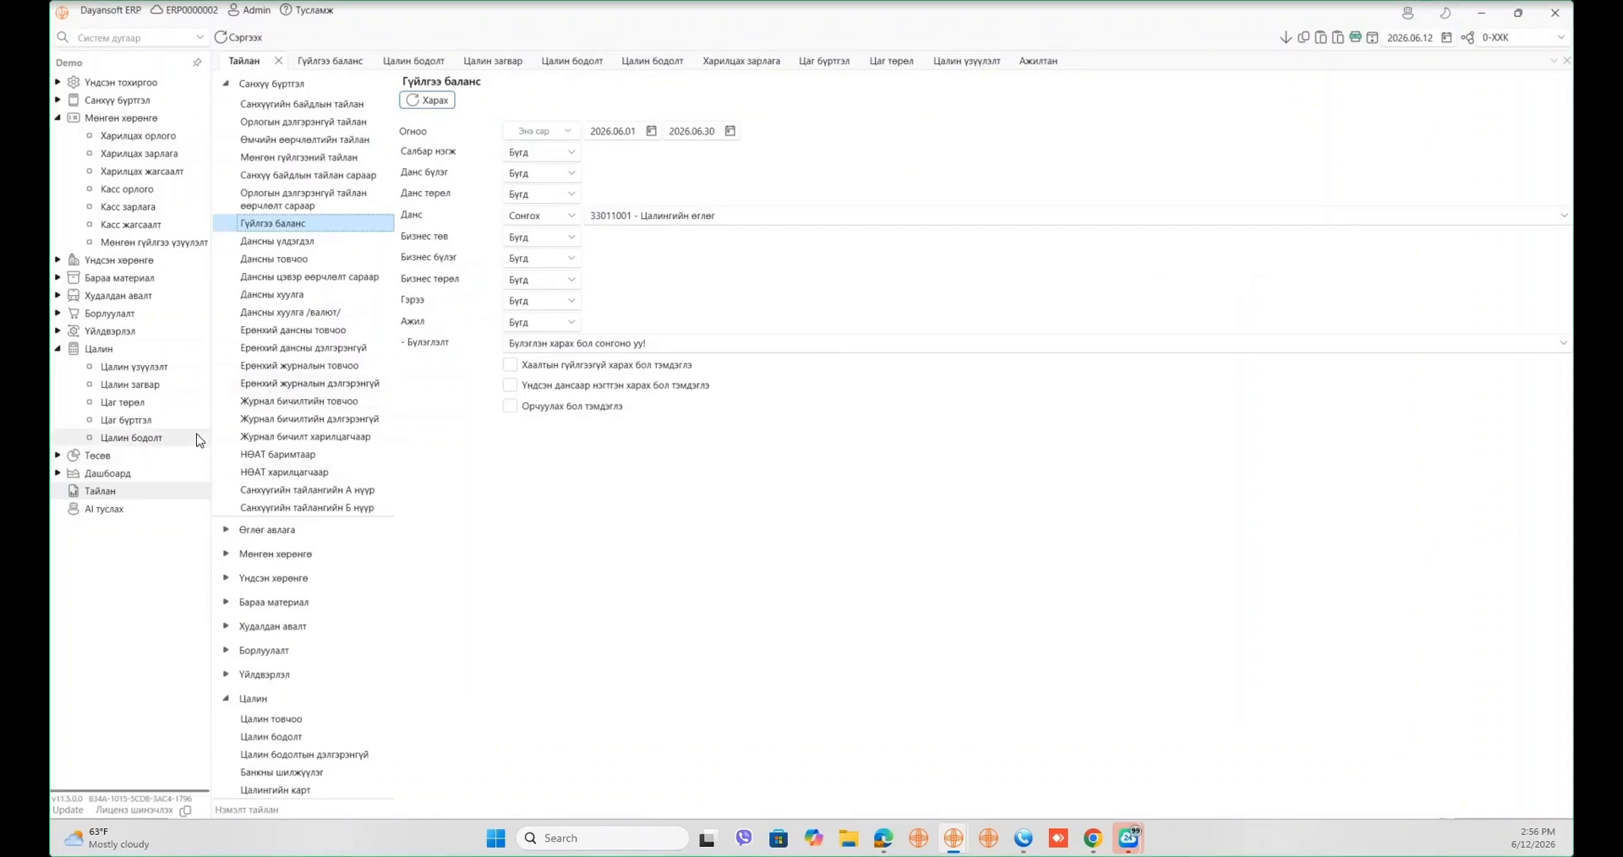
- Open payroll document 783 (102 Сүүл цалин) from the Цалин бодолт list
click(126, 437)
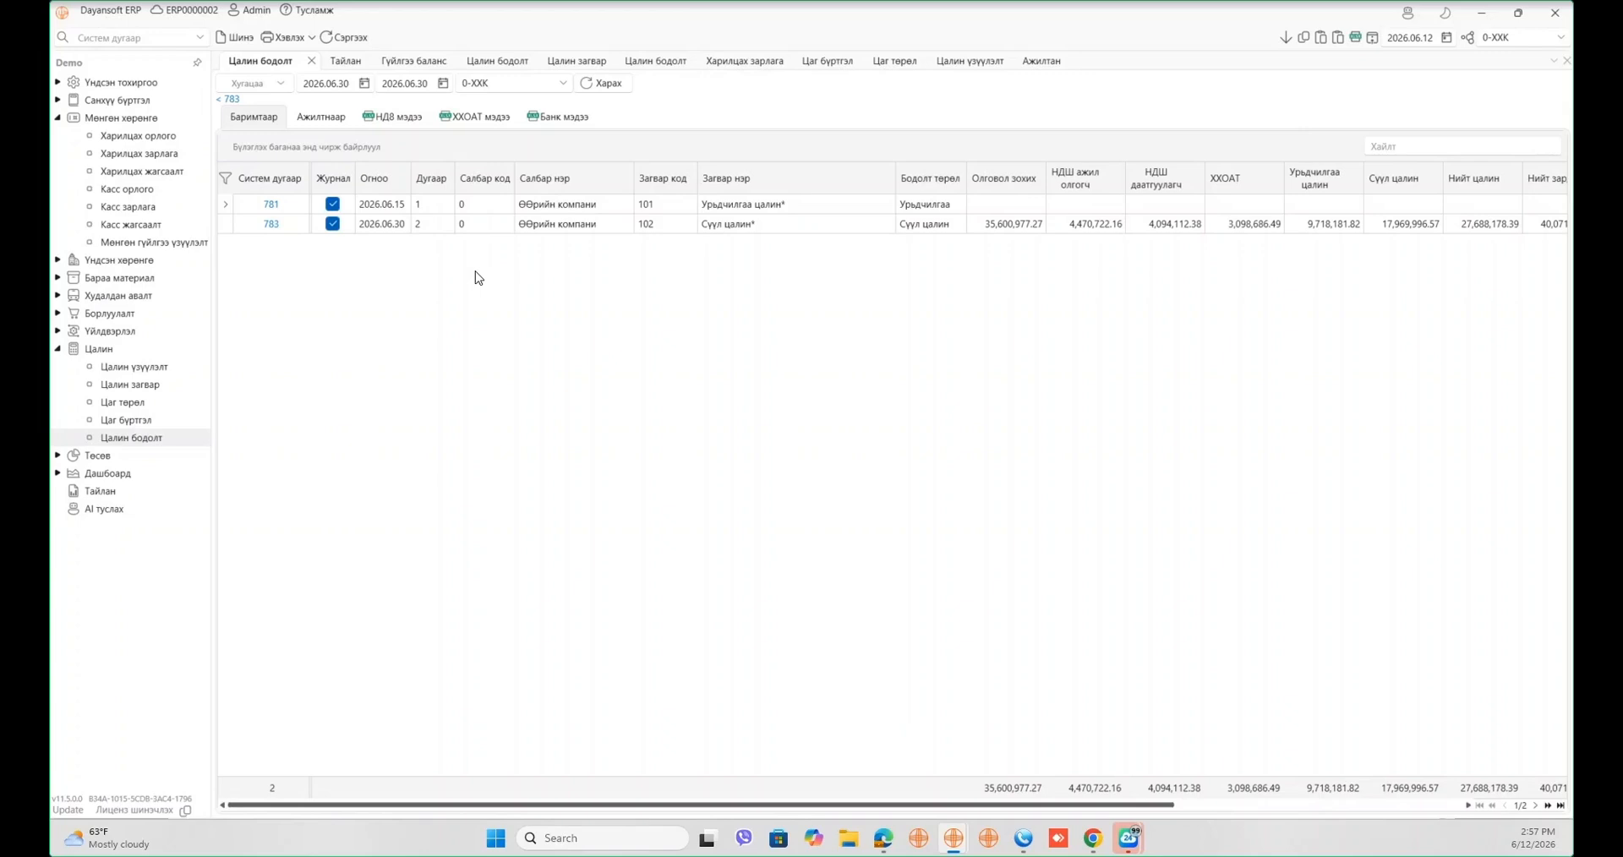
double_click(281, 224)
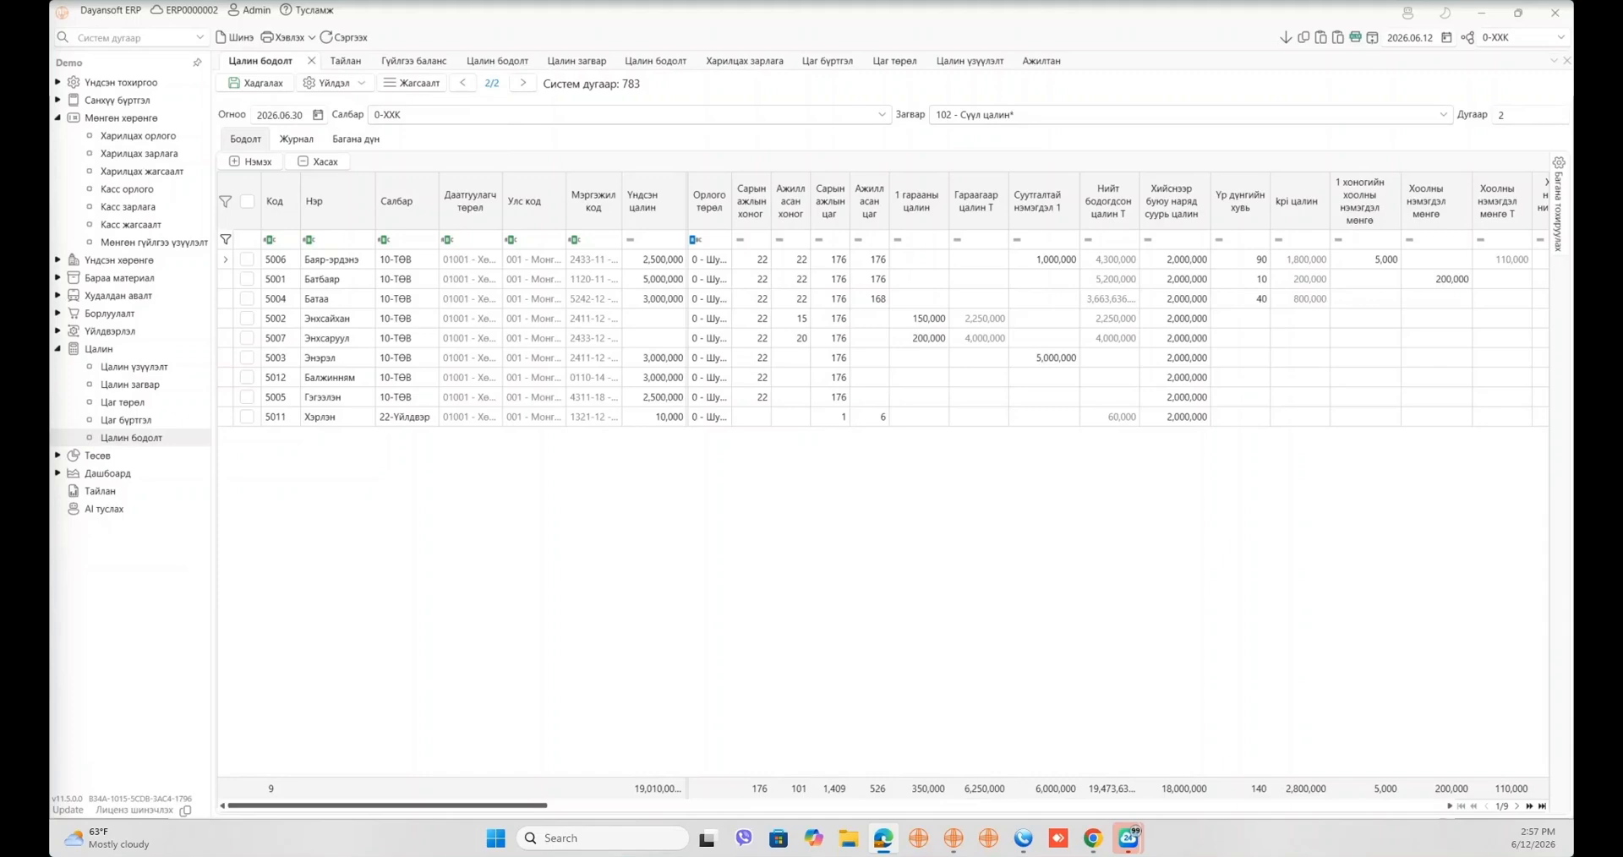
- Bring the Цалингийн мэйл article forward and scroll down to its Gmail App passwords section
drag(50, 13, 956, 123)
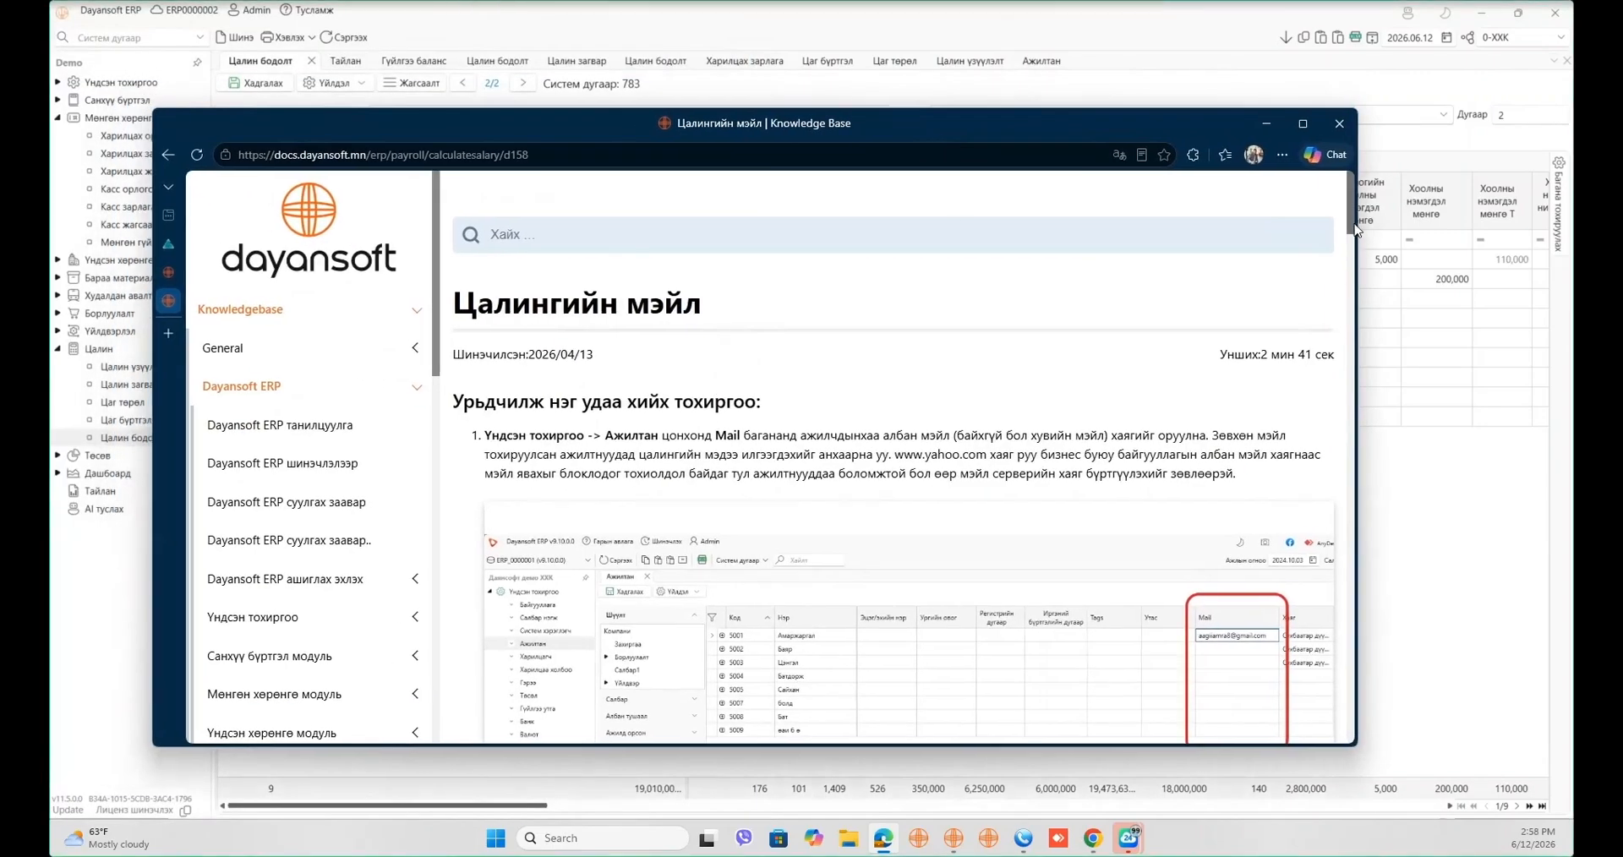
scroll(1357, 250, down, 2)
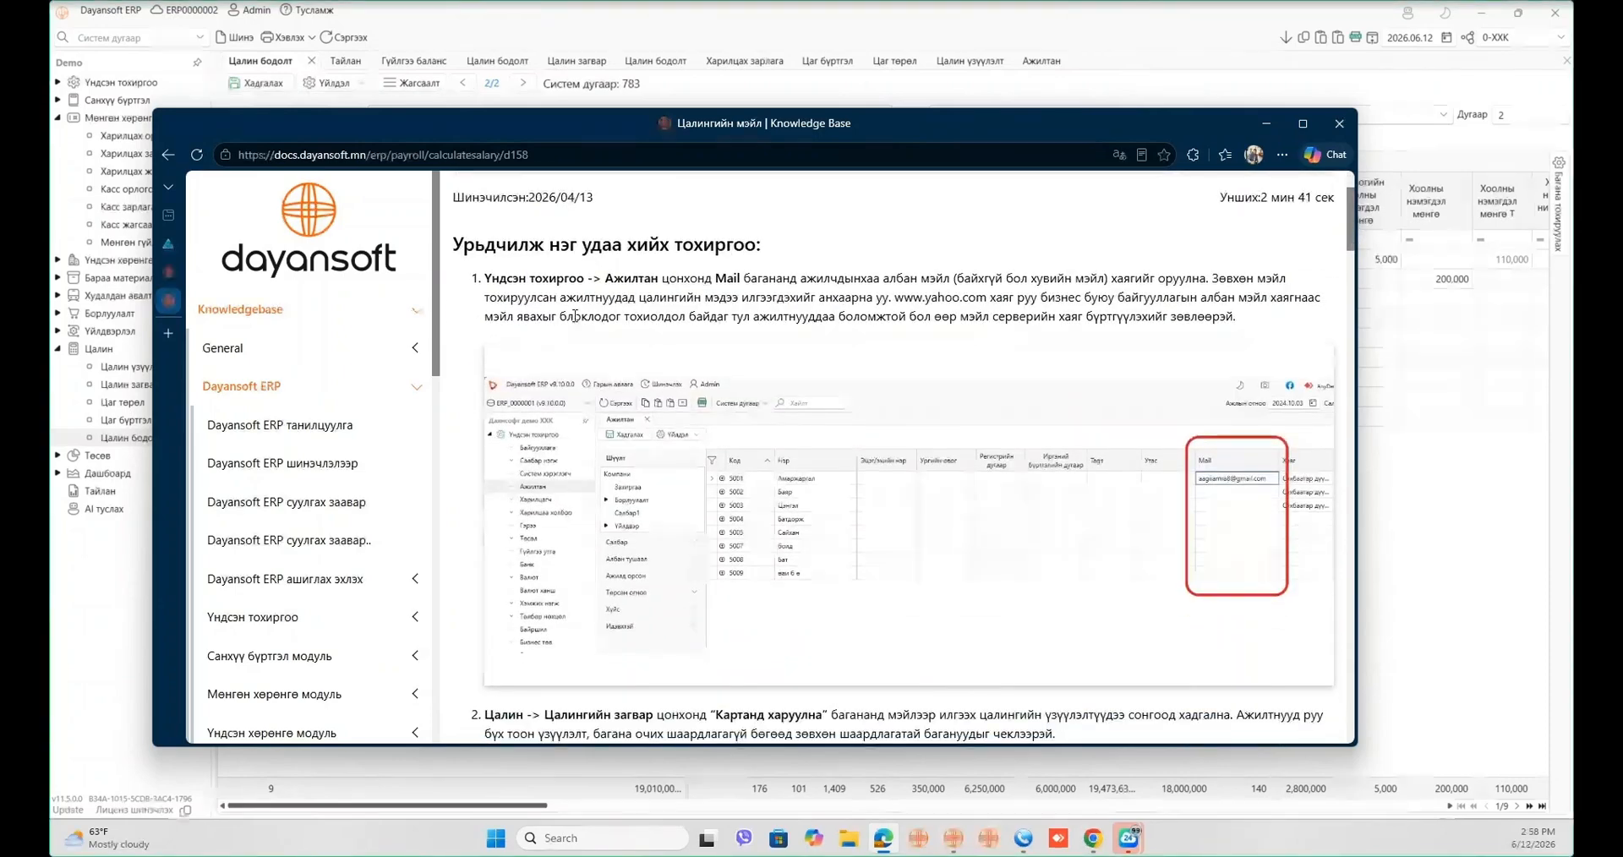
scroll(749, 399, up, 2)
scroll(749, 399, down, 2)
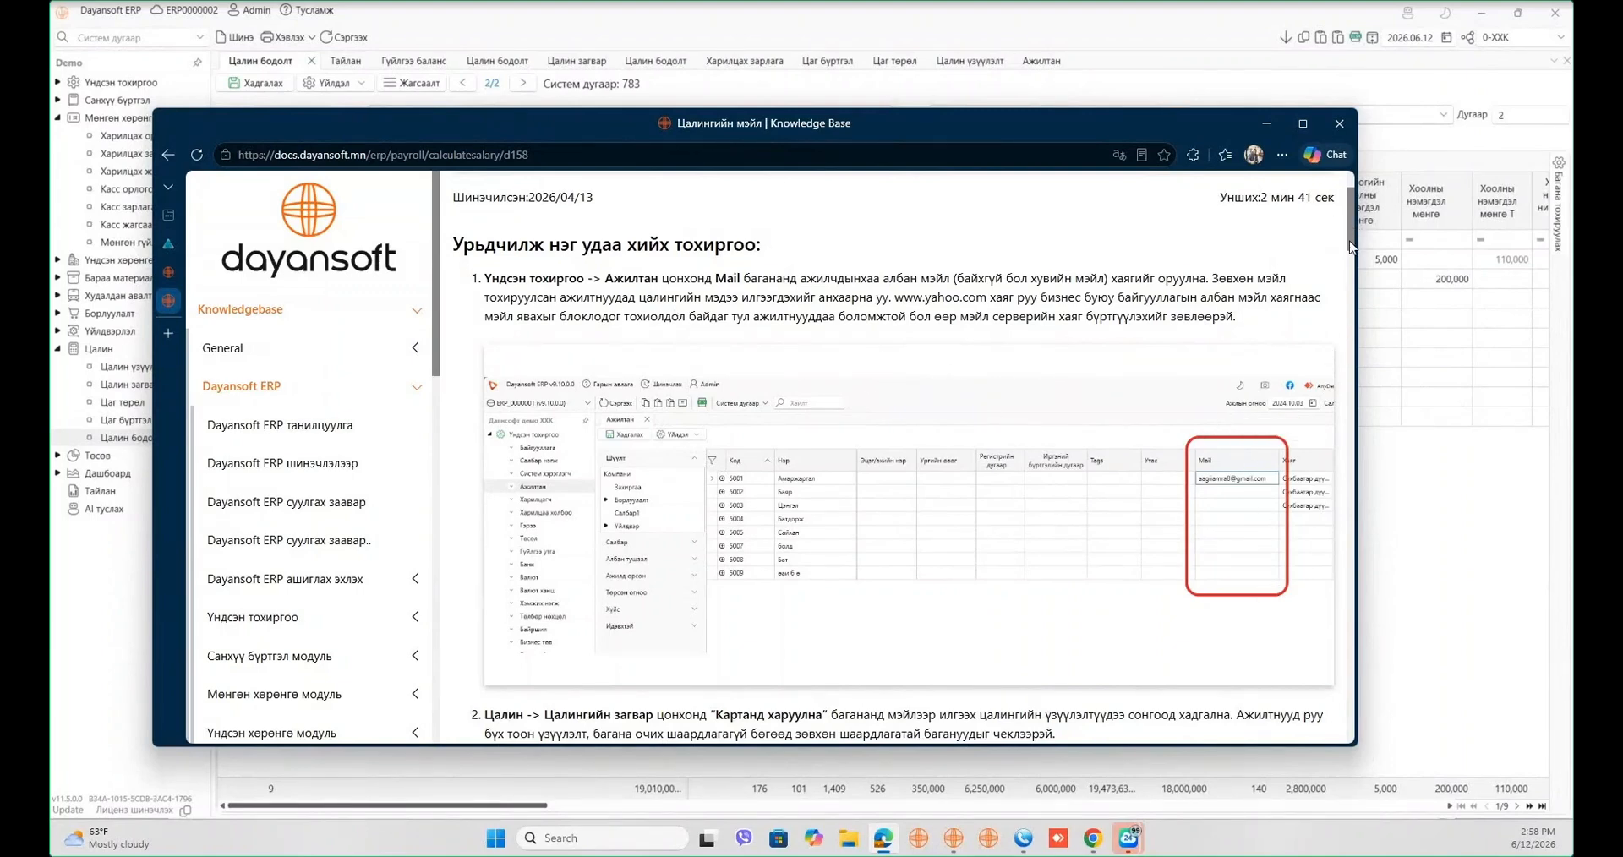
scroll(1349, 254, down, 3)
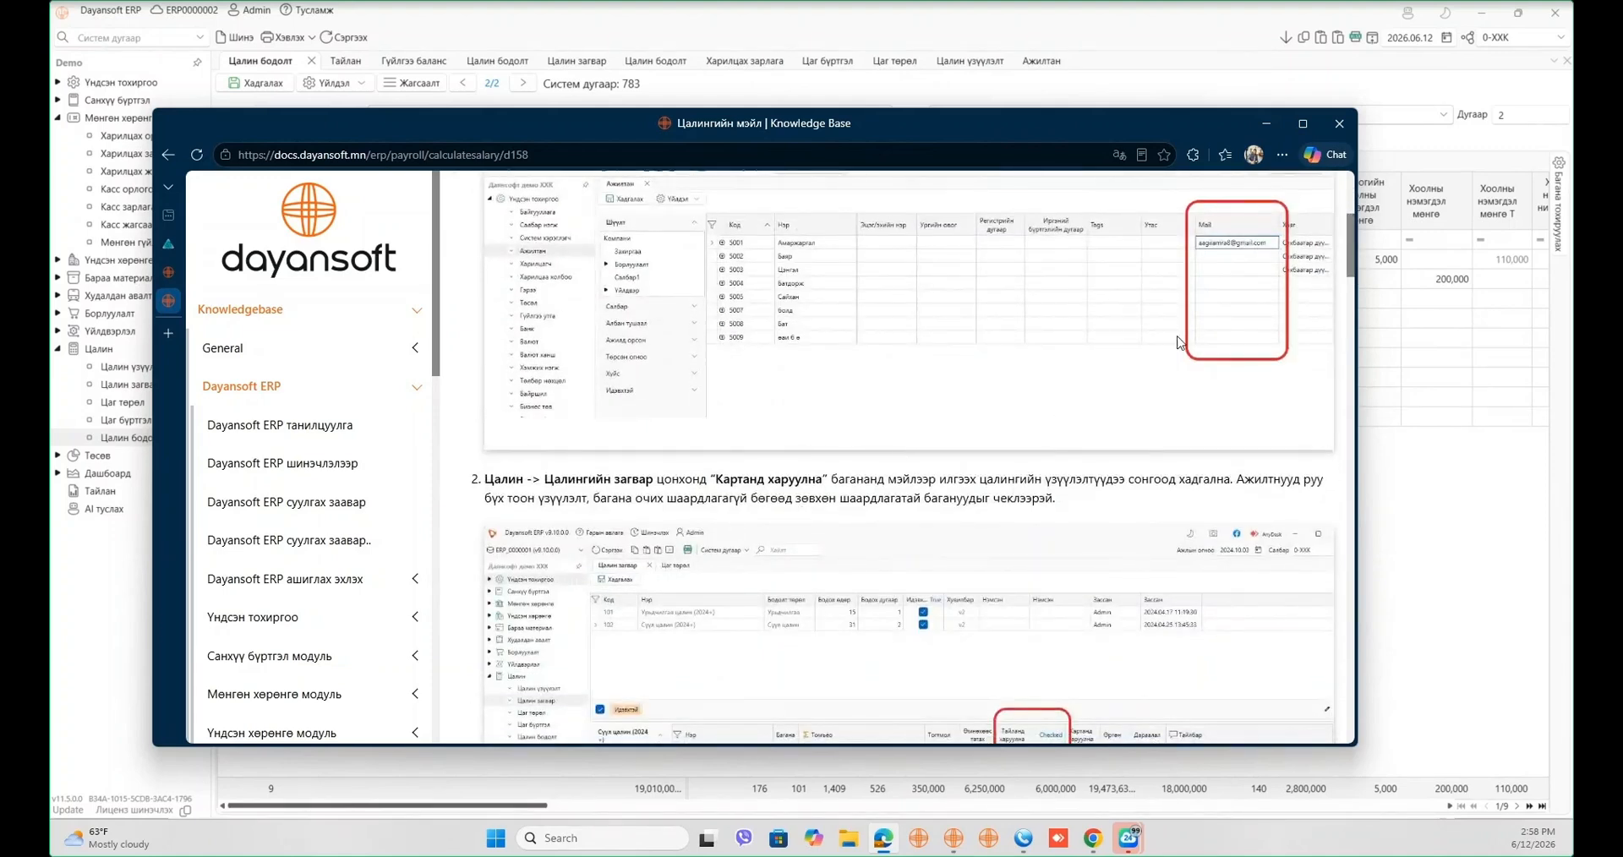
drag(1355, 275, 1352, 353)
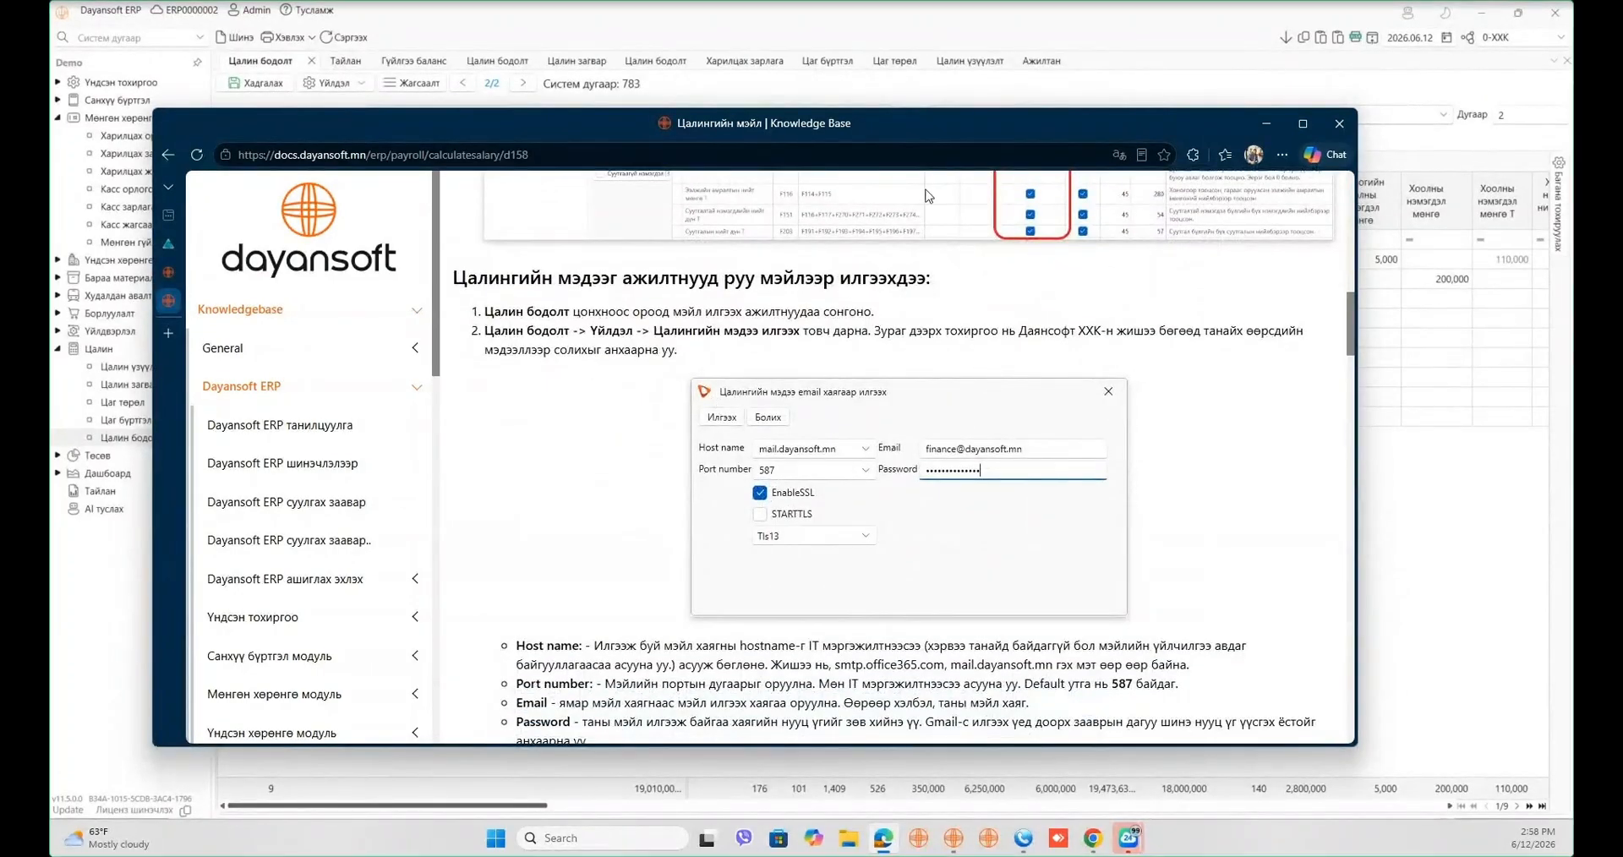
scroll(946, 479, down, 5)
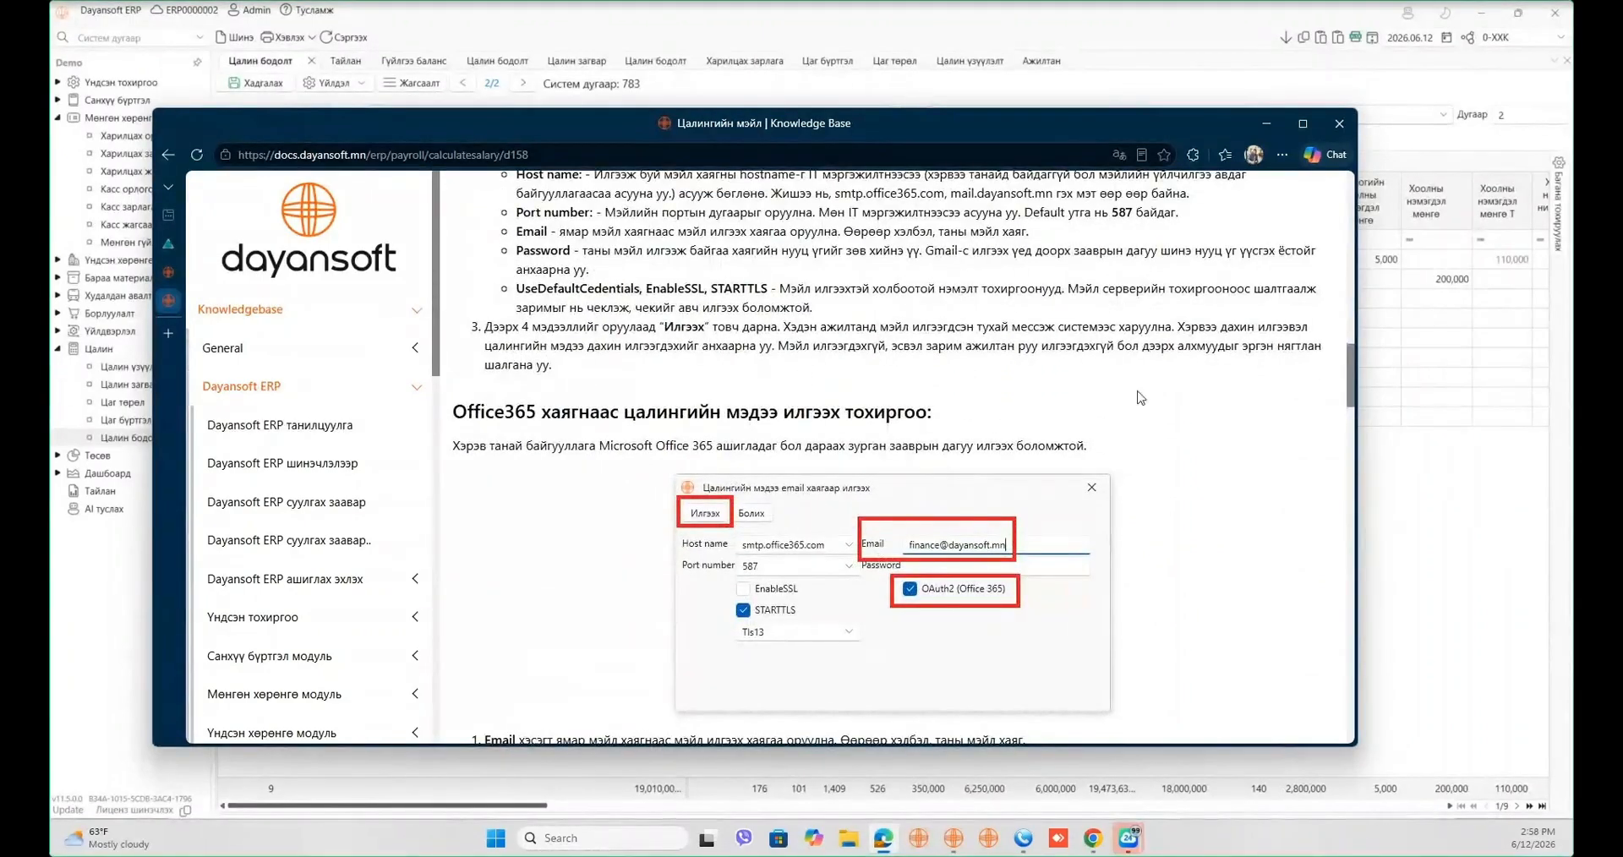
drag(1357, 391, 1359, 452)
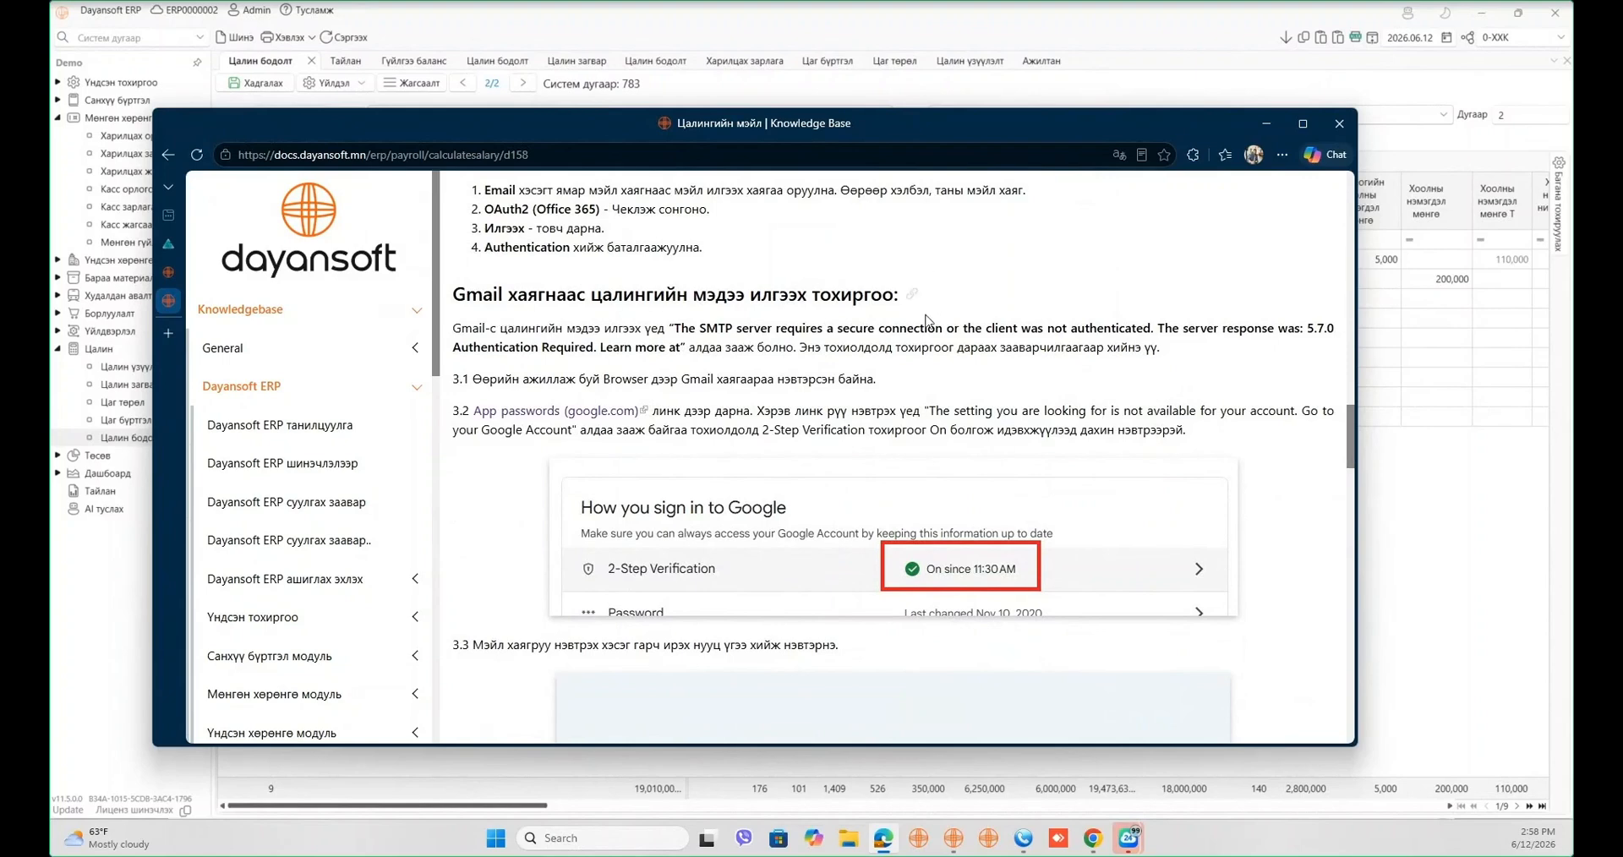
scroll(901, 341, down, 1)
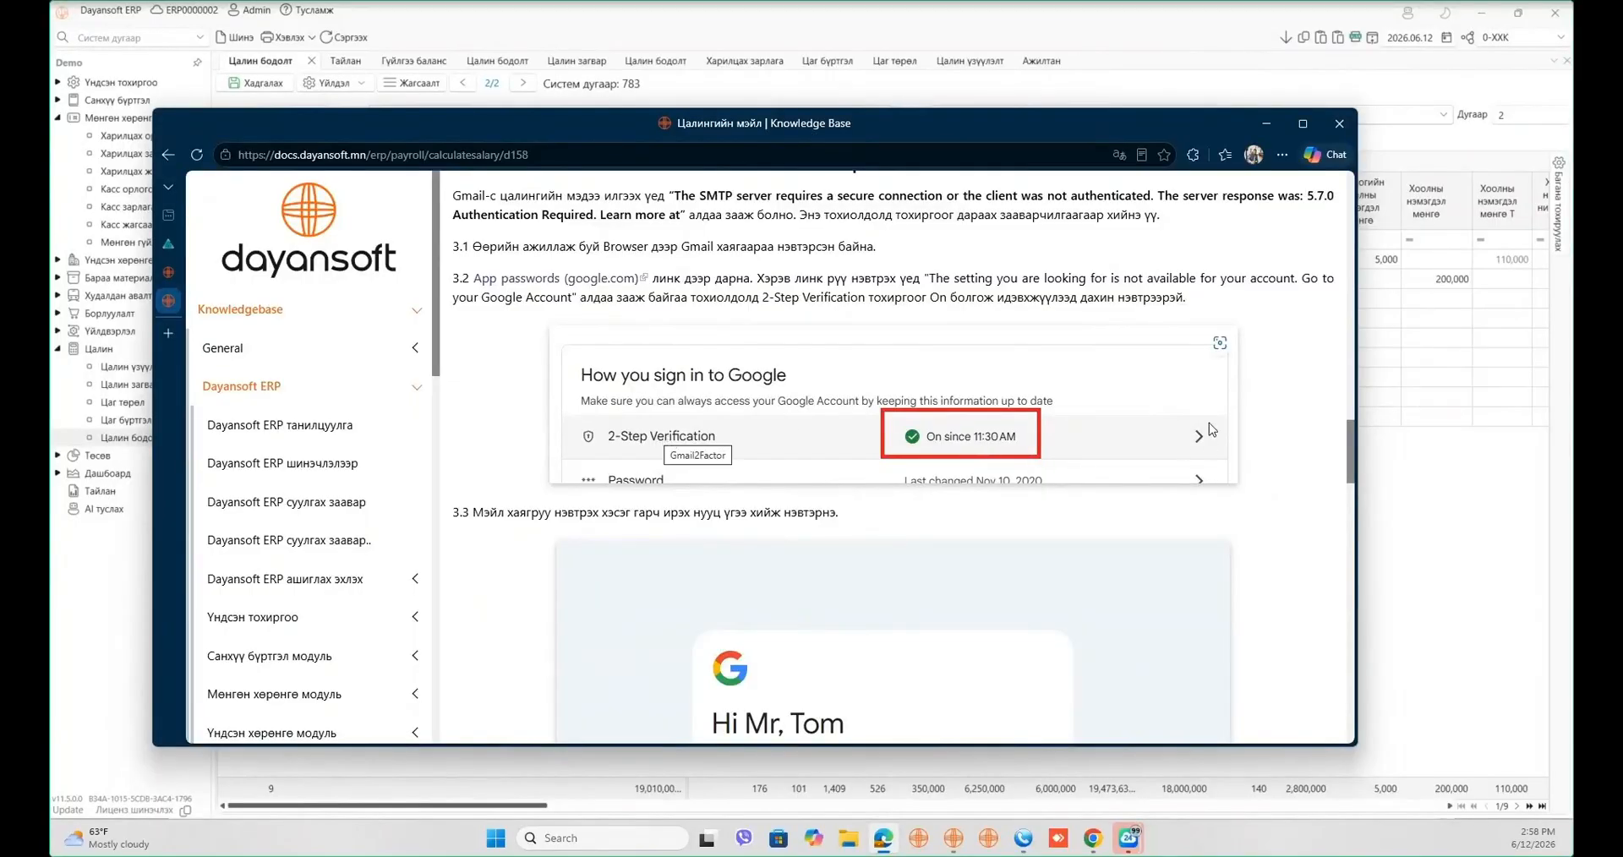
scroll(1049, 541, down, 2)
scroll(1049, 541, up, 3)
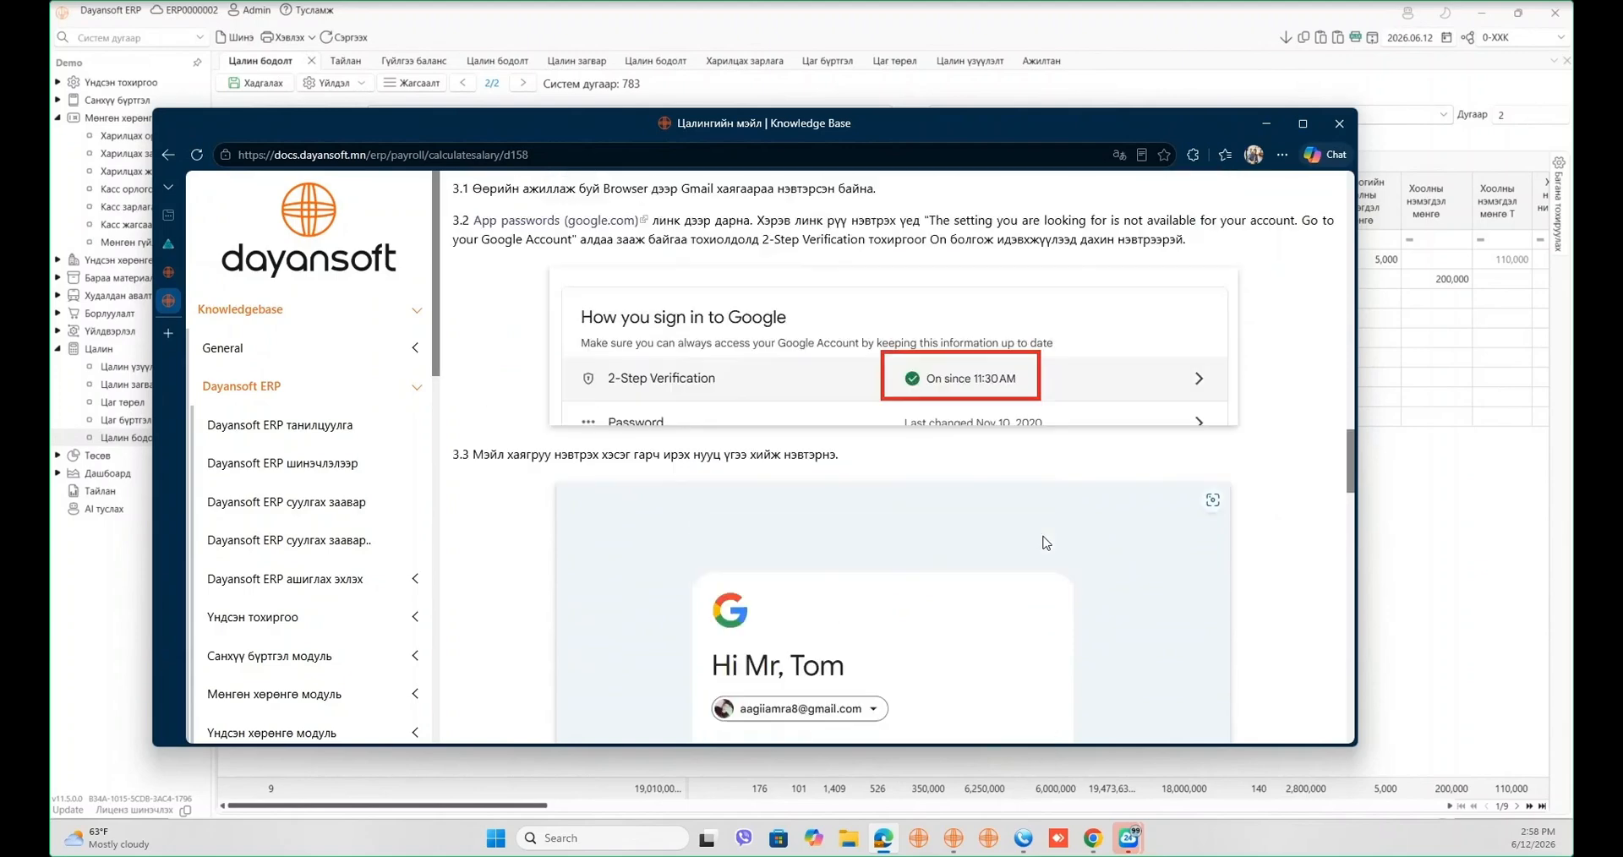
scroll(871, 486, down, 4)
scroll(871, 486, down, 5)
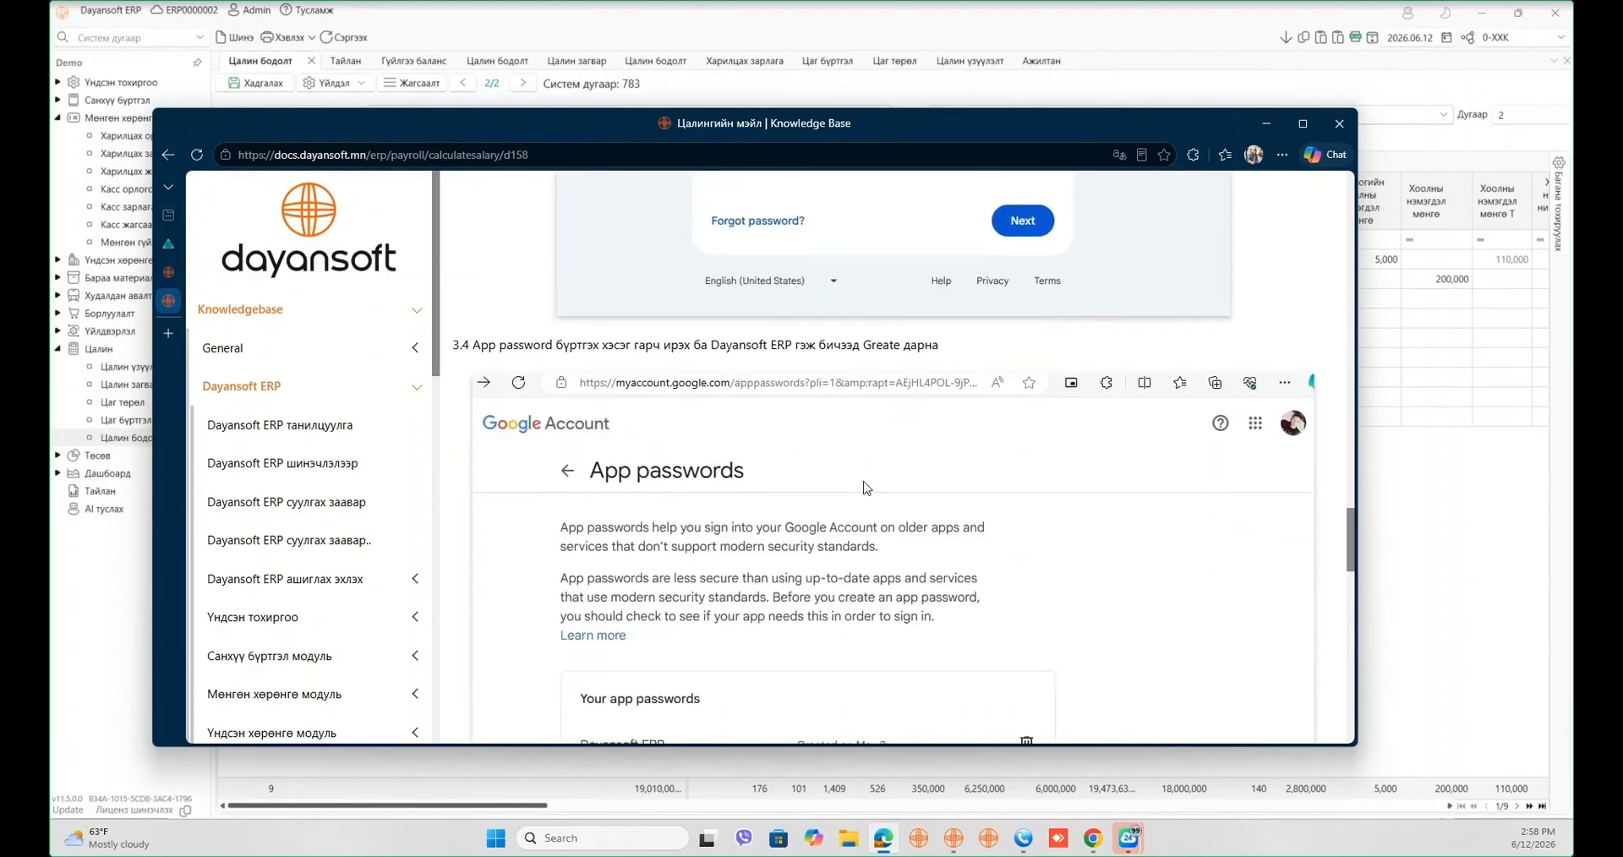
scroll(871, 486, down, 3)
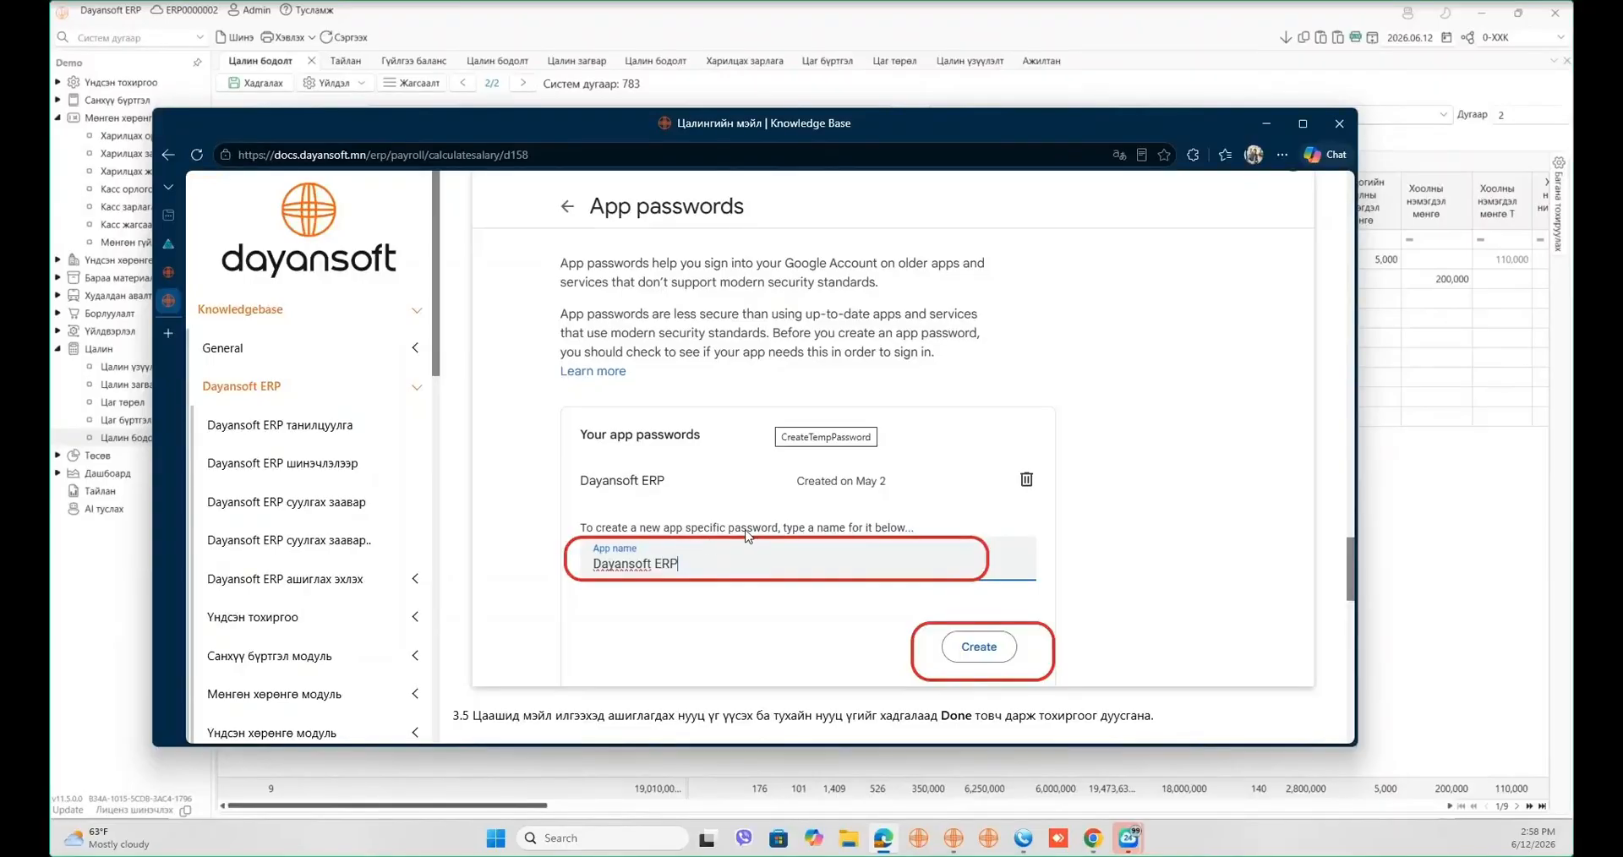
scroll(834, 531, down, 6)
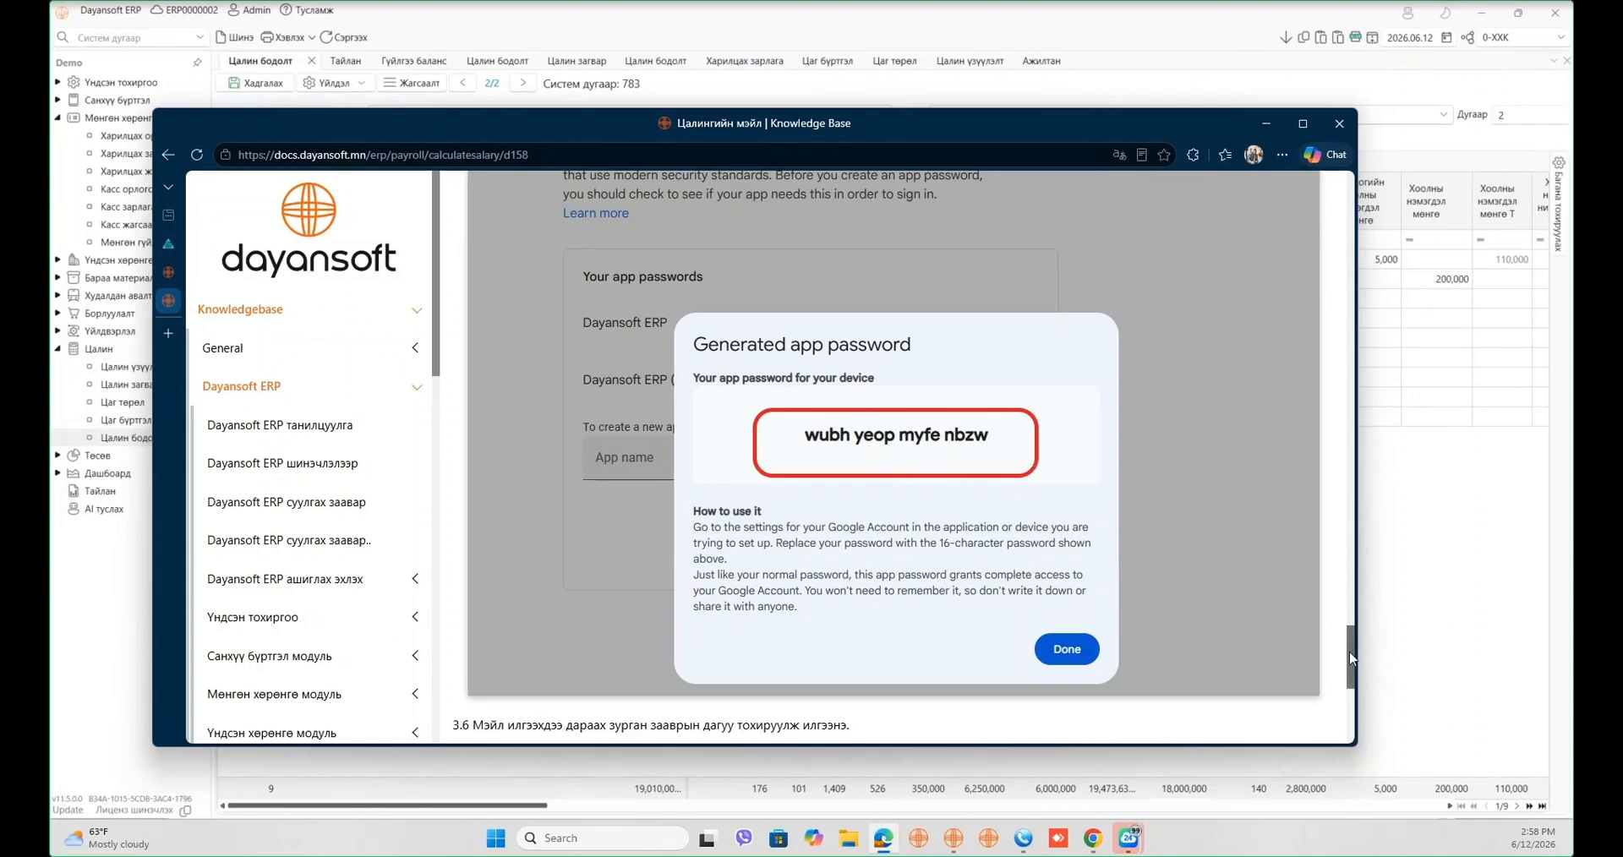
drag(1351, 659, 1313, 384)
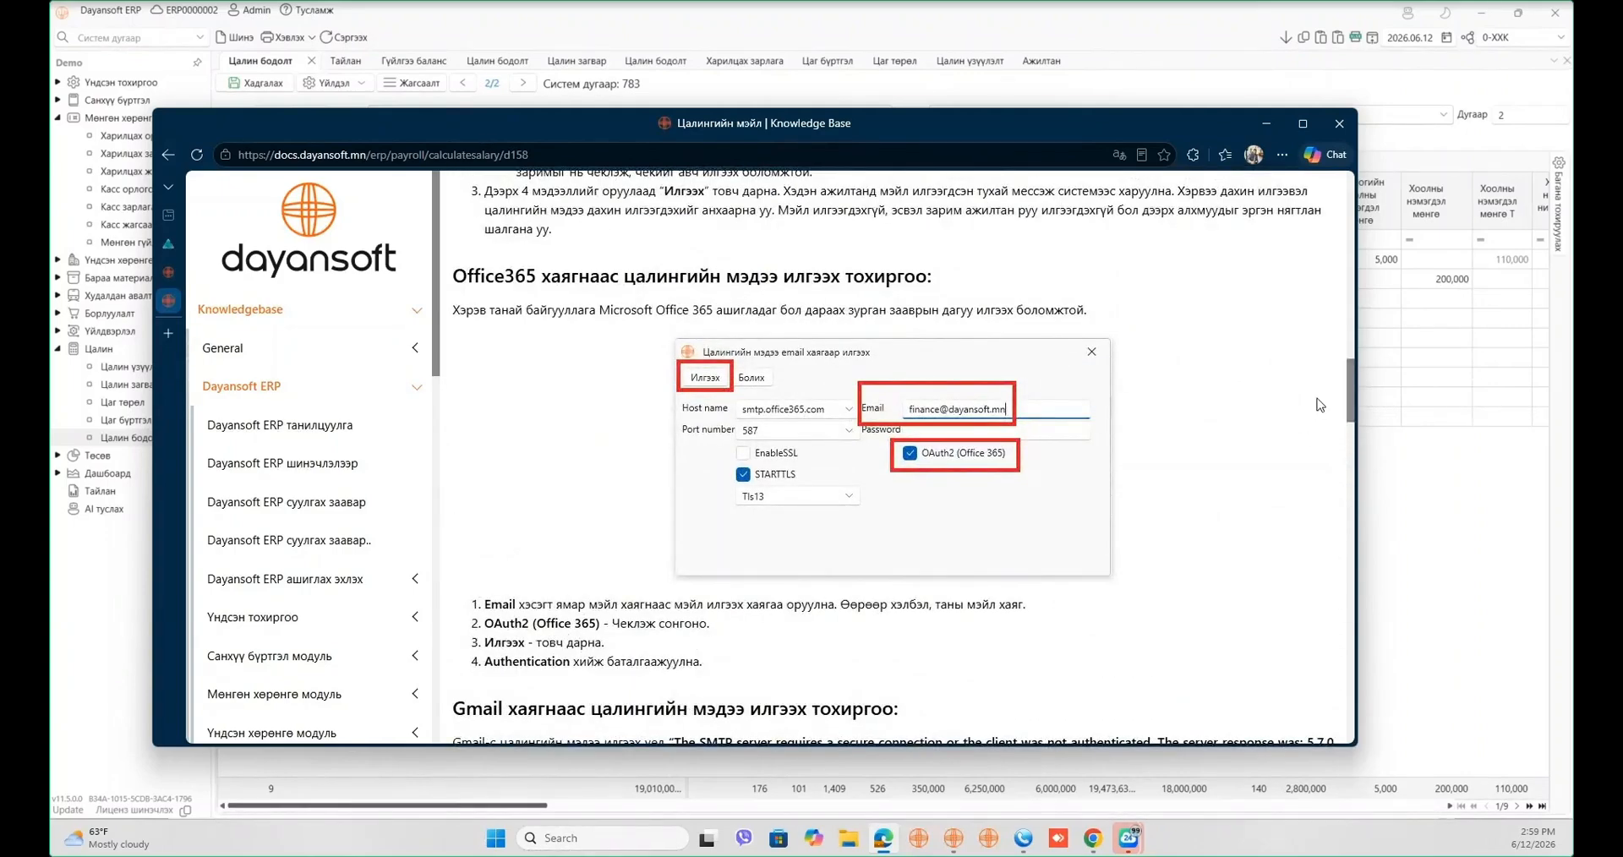
drag(1350, 391, 1320, 421)
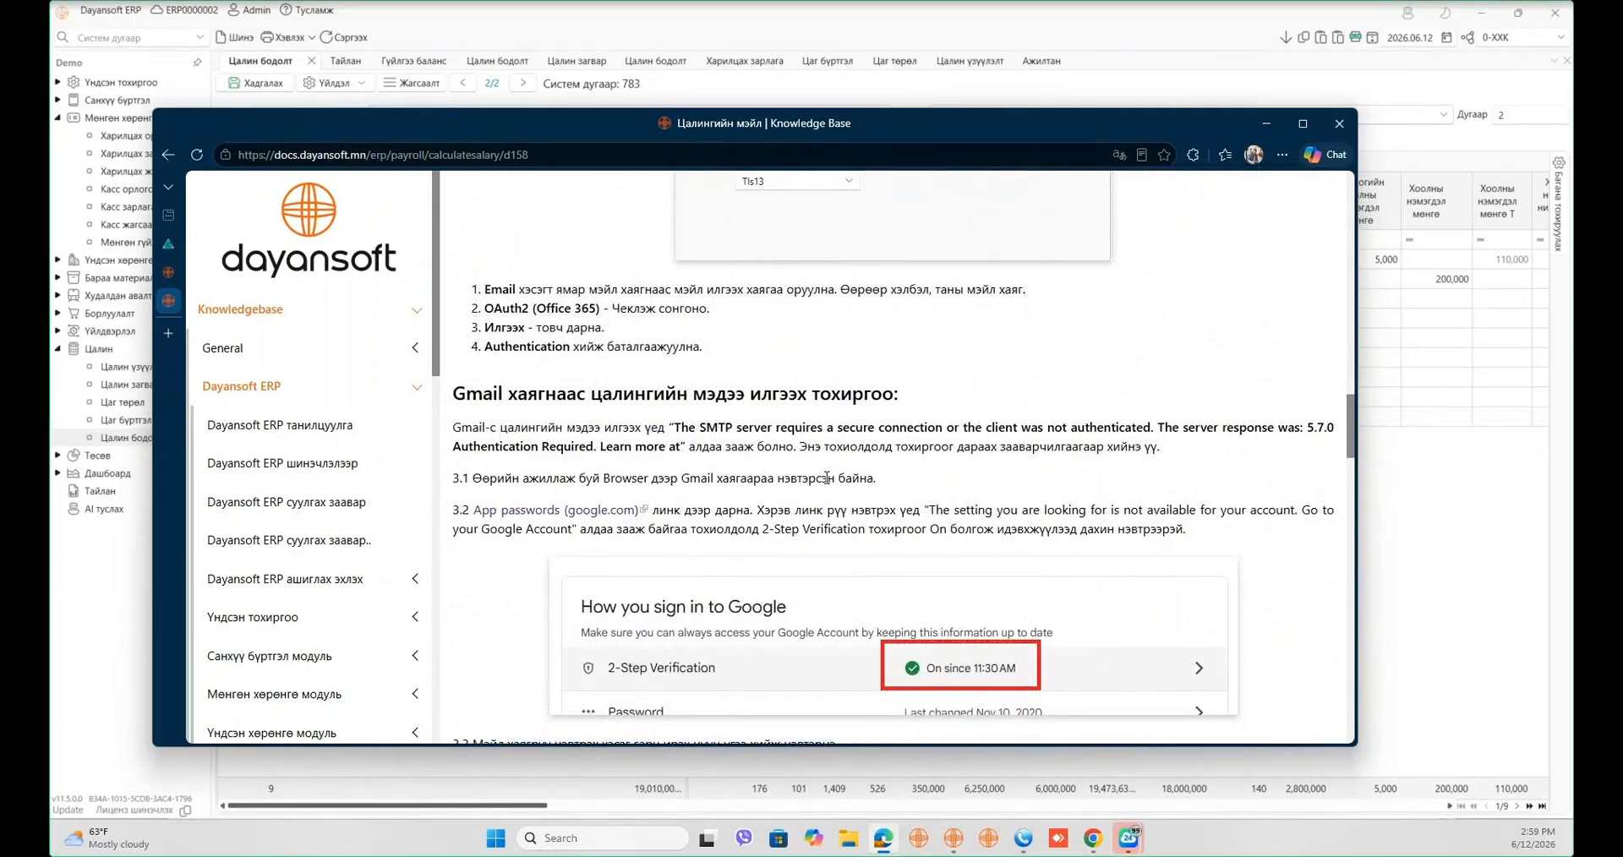
- Sign in to Google's App passwords page and revoke the old Dayansoft ERP app password
click(580, 519)
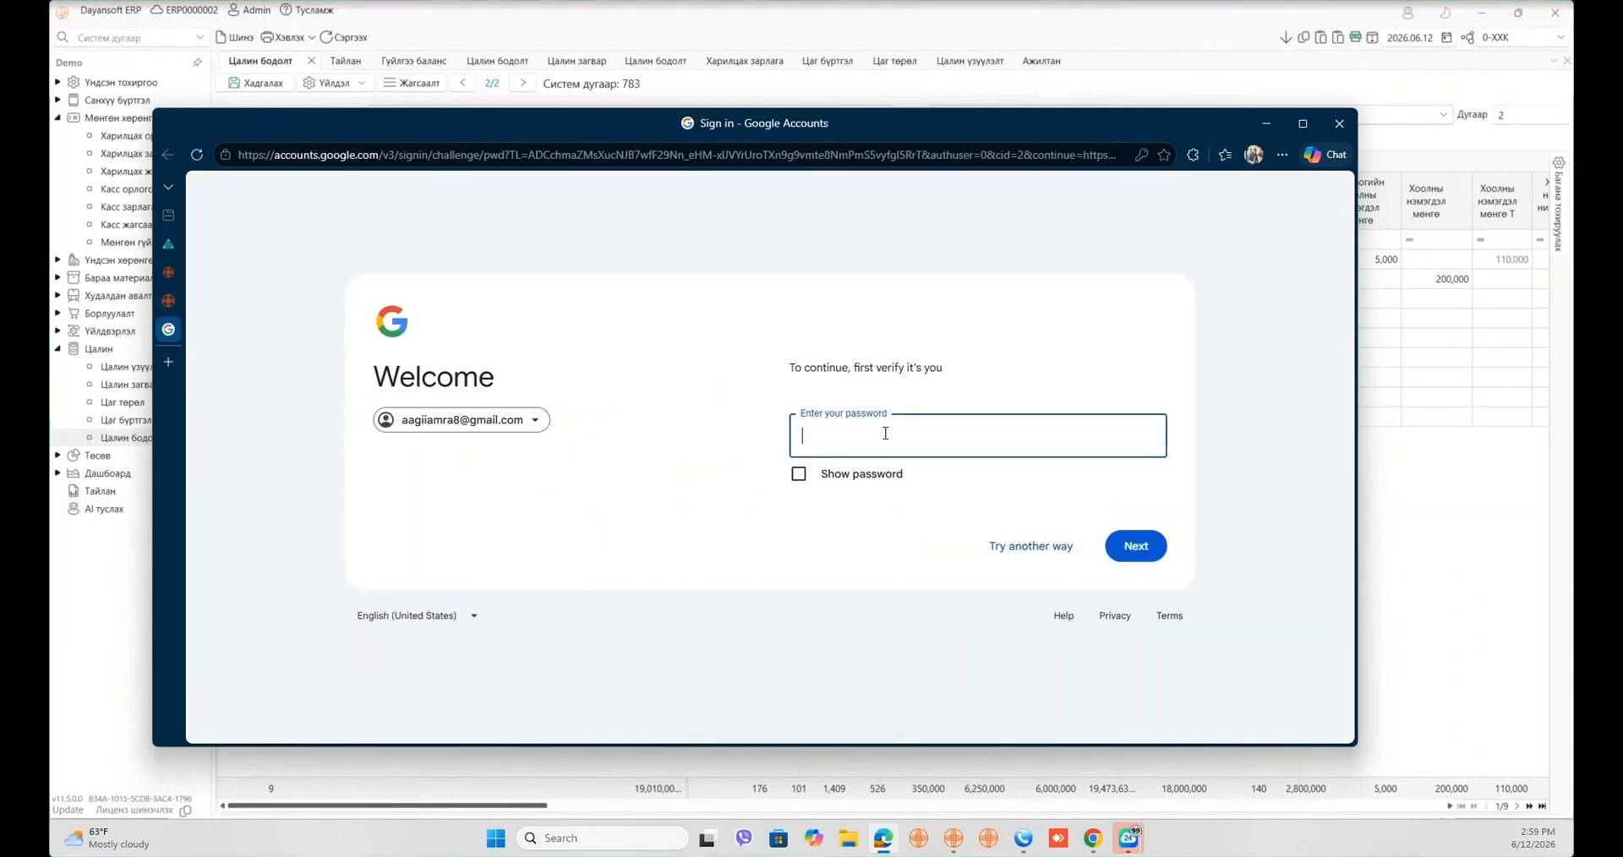
click(887, 448)
click(886, 507)
click(1141, 546)
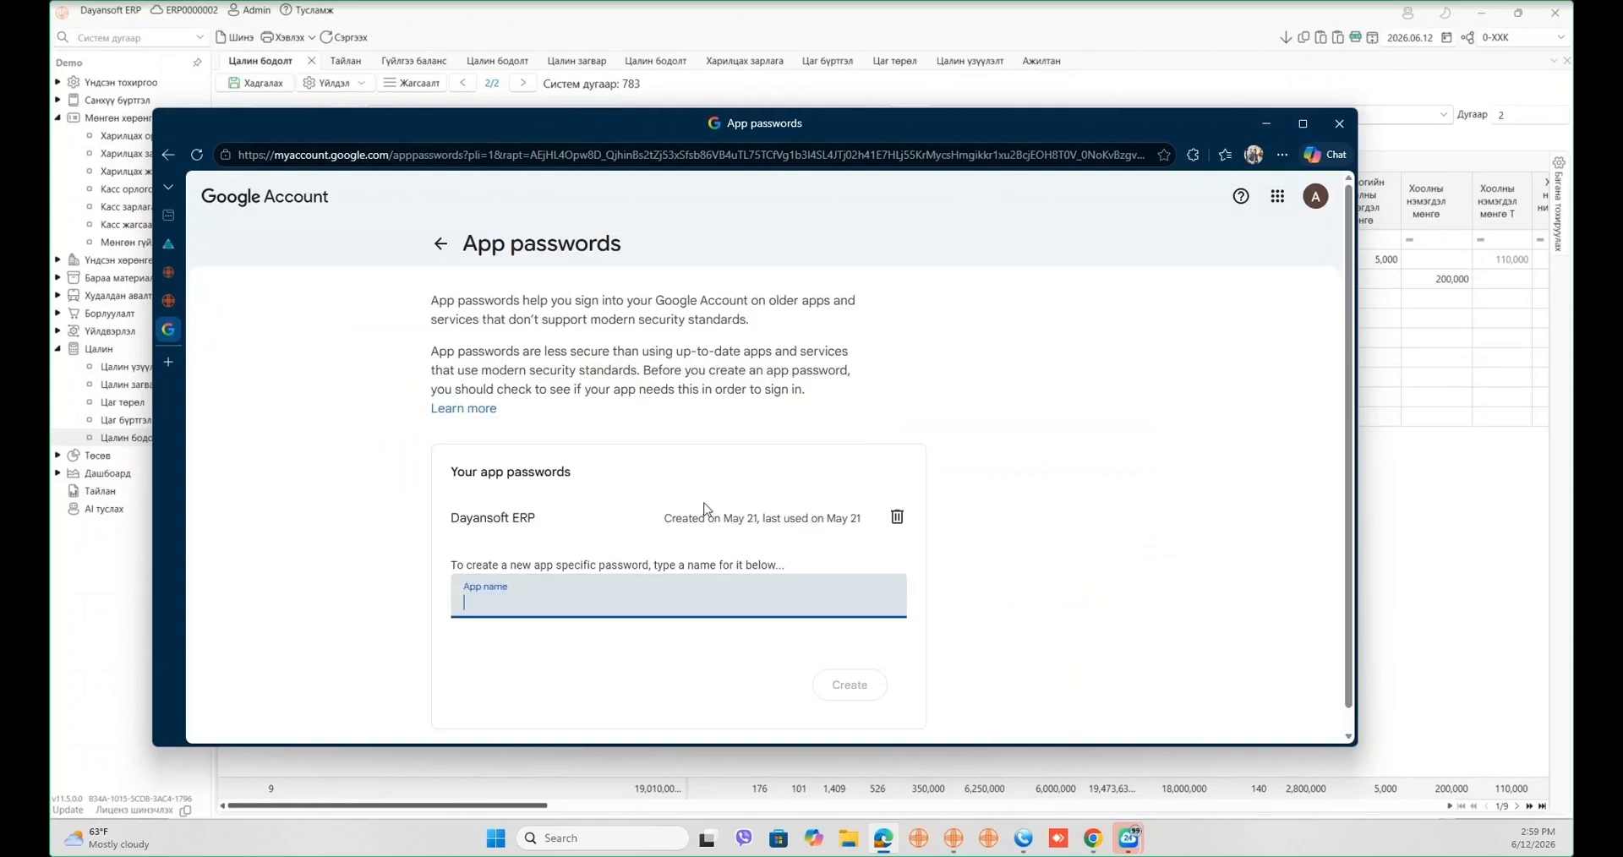
click(897, 518)
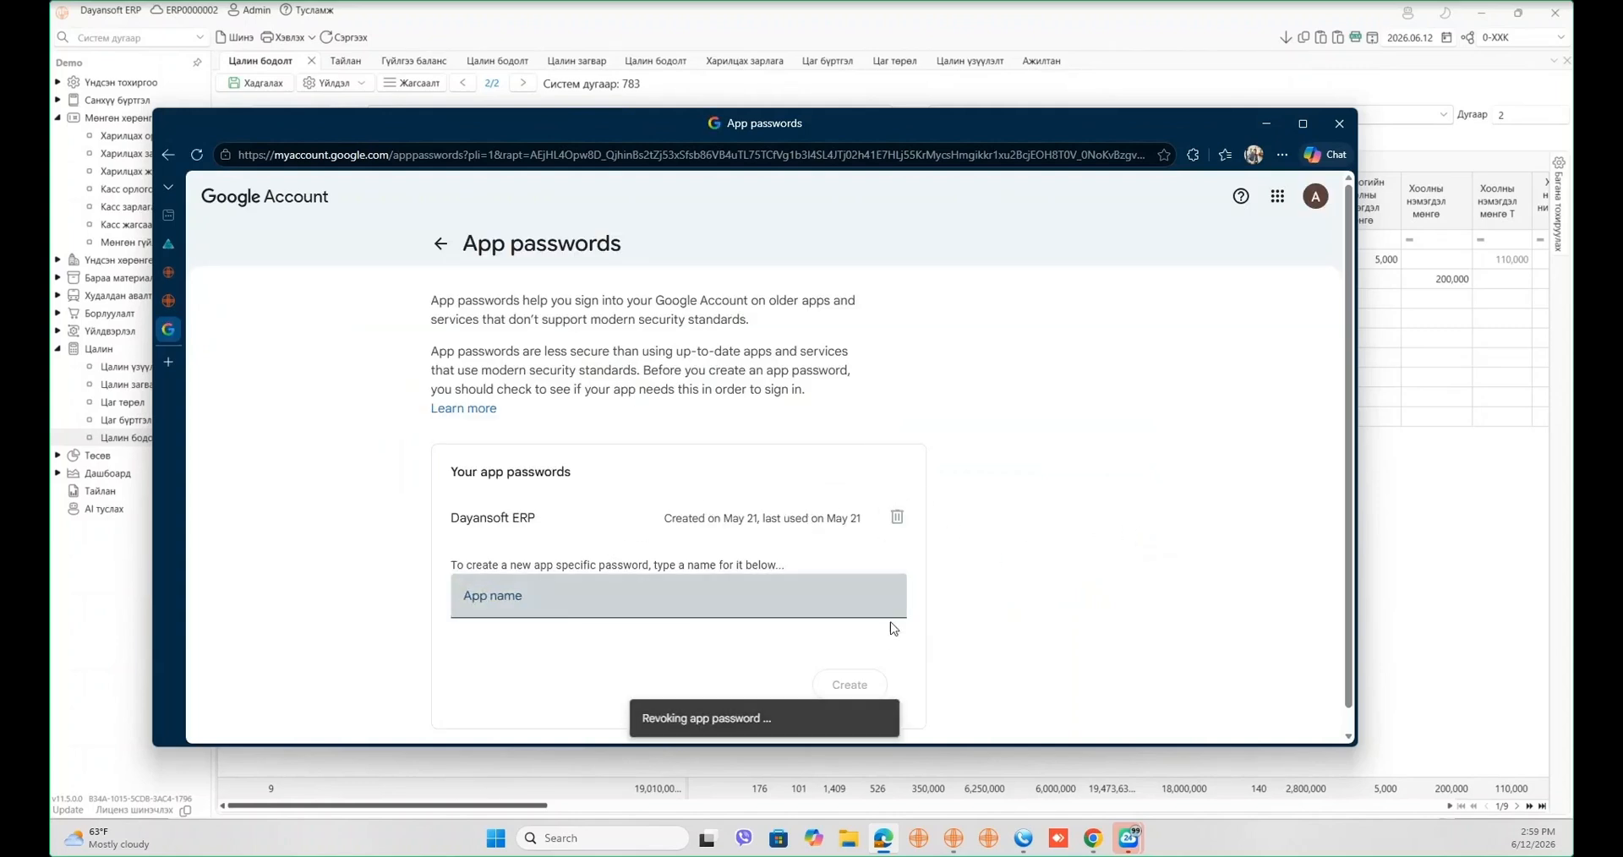
- Generate a new app password named 'Dayansoft ERP', copy it, and return to the ERP
click(533, 533)
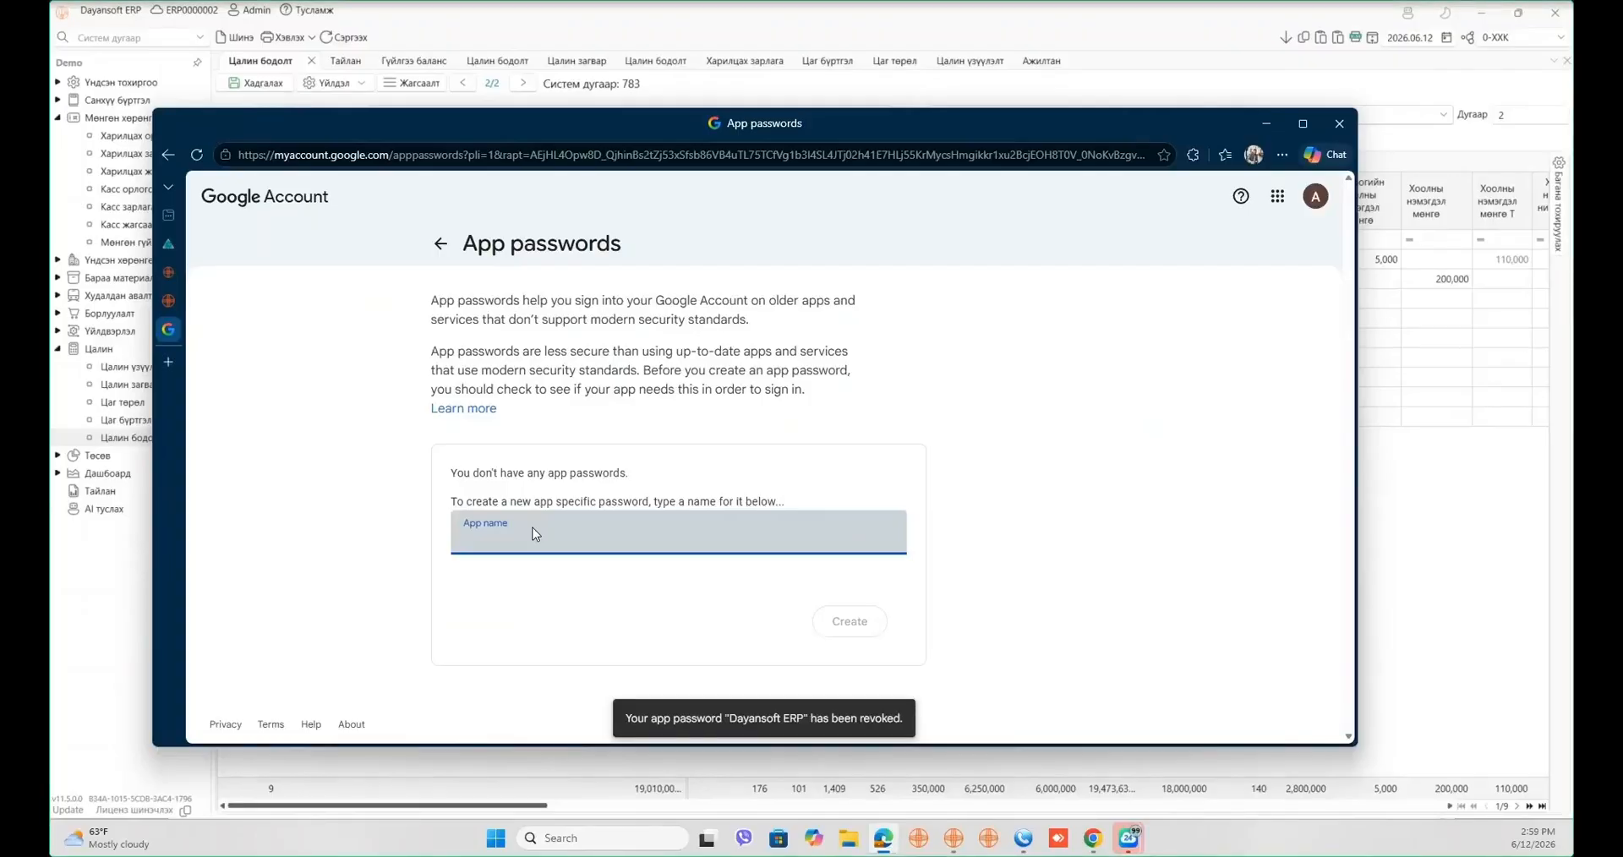
text(Dayanso)
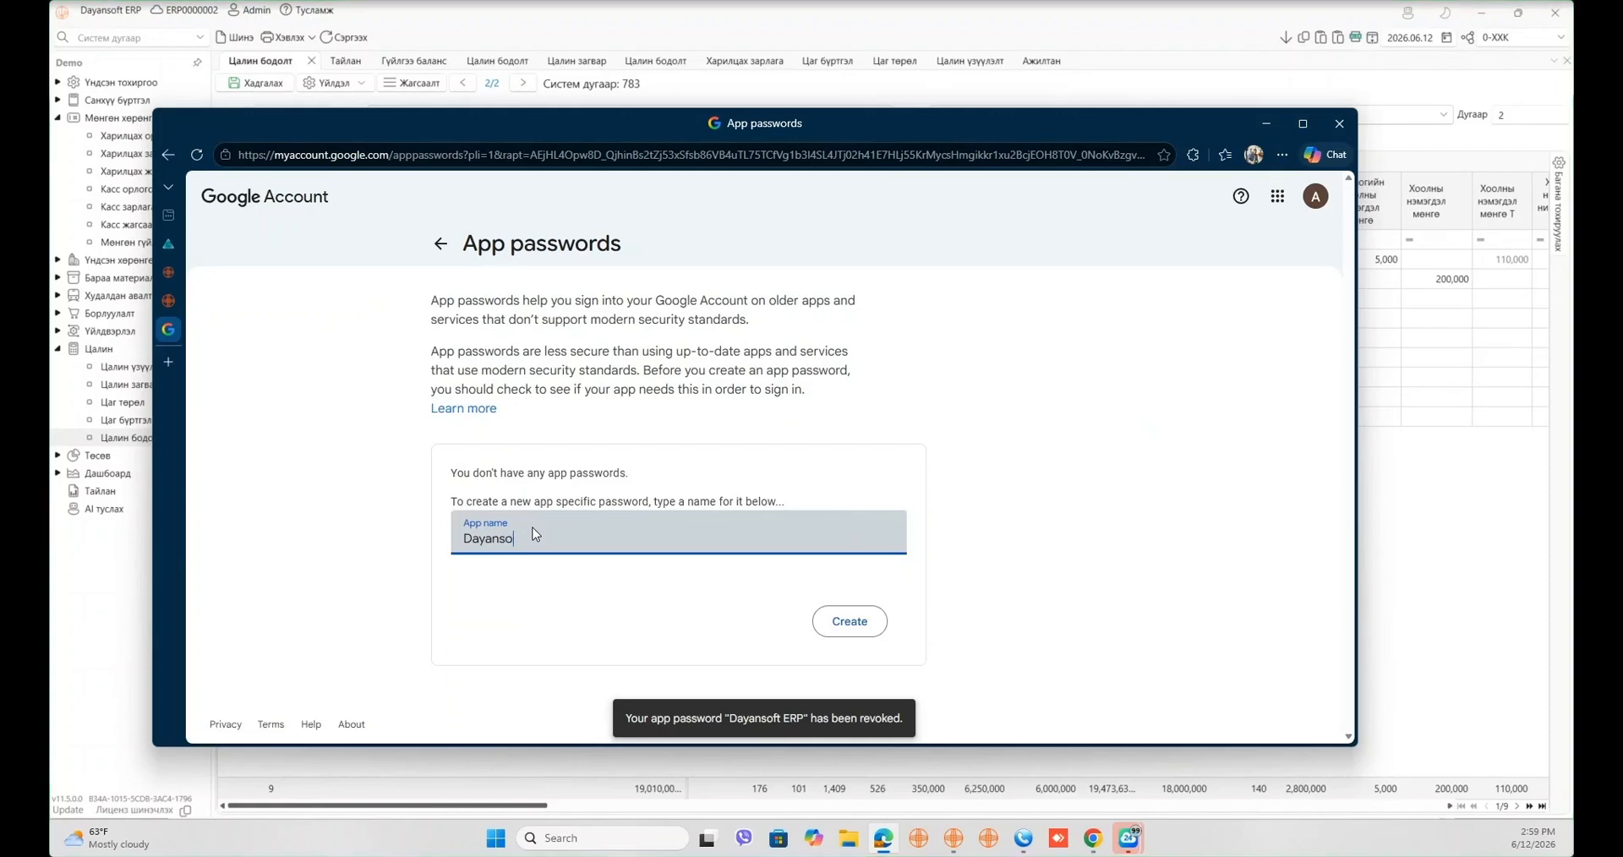
text(ft E)
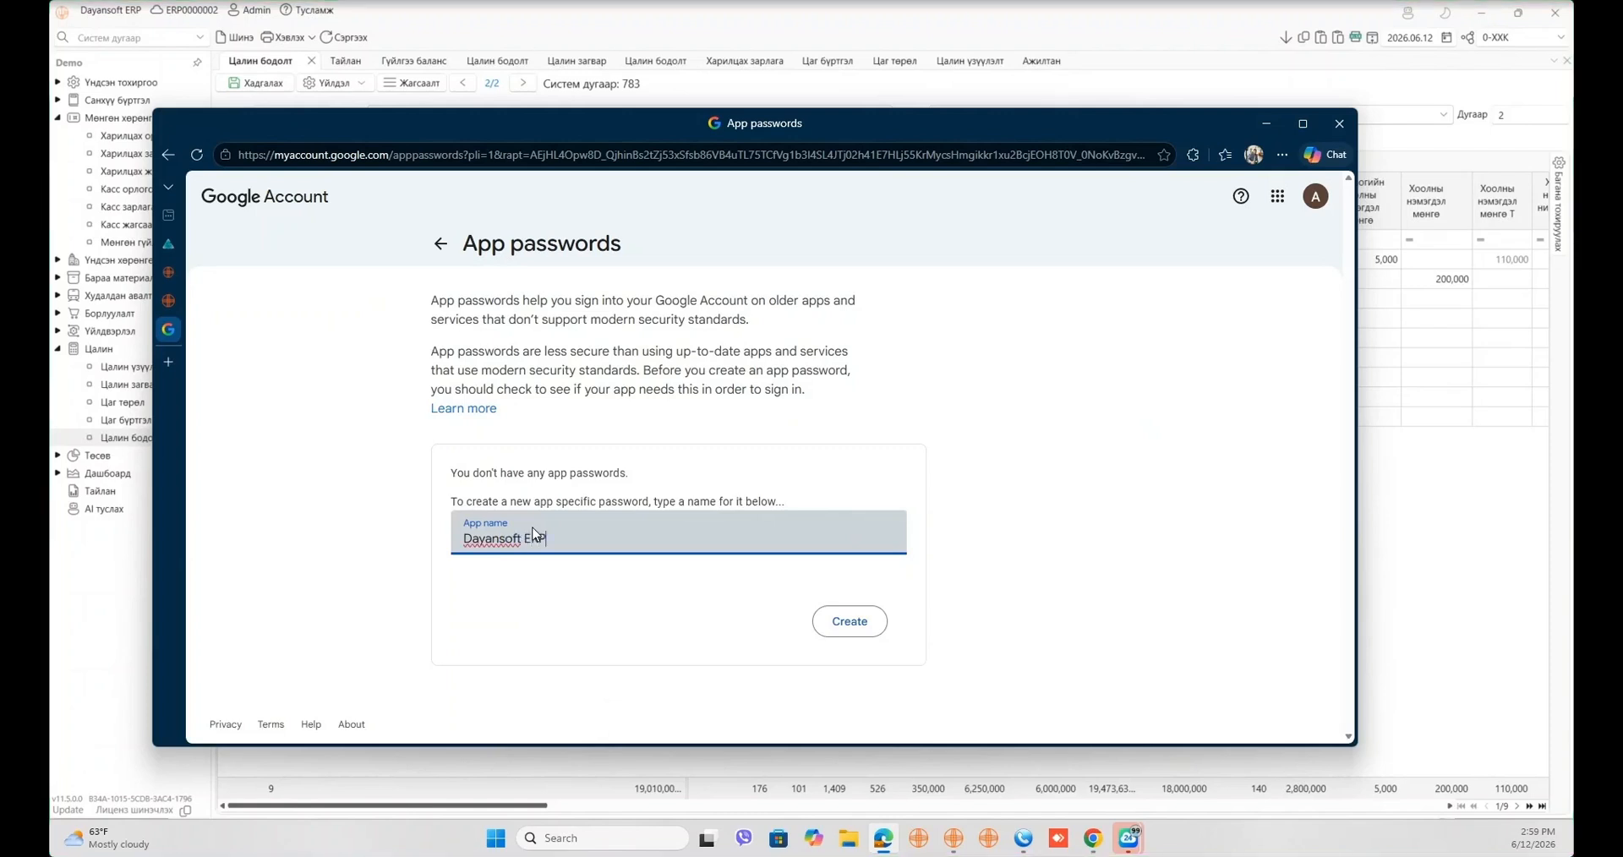
text(RP)
click(849, 621)
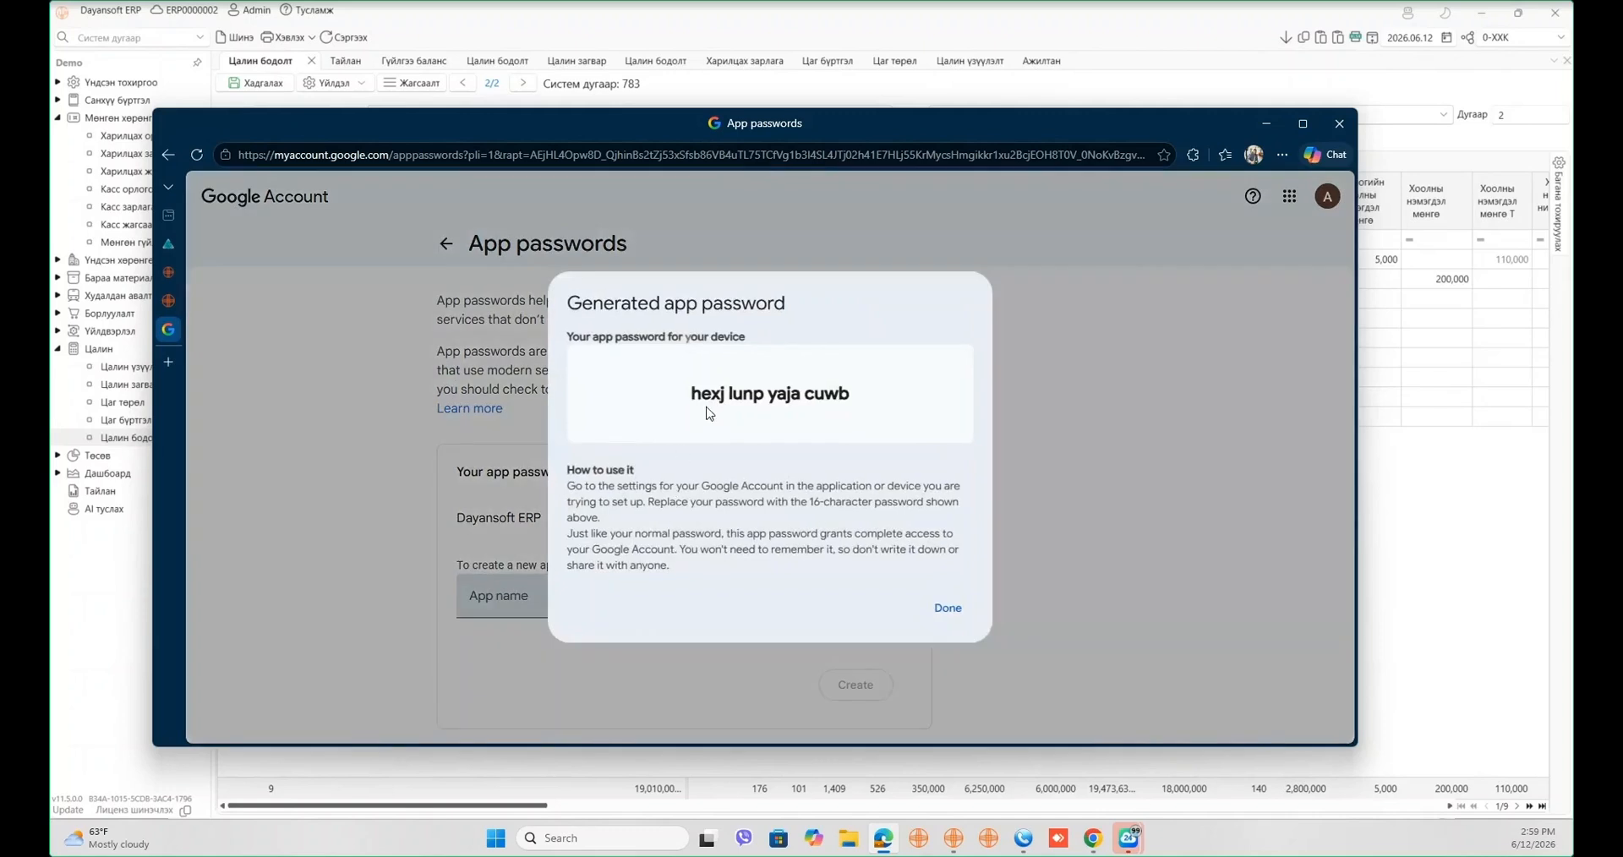
drag(688, 395, 851, 398)
right_click(851, 397)
click(875, 419)
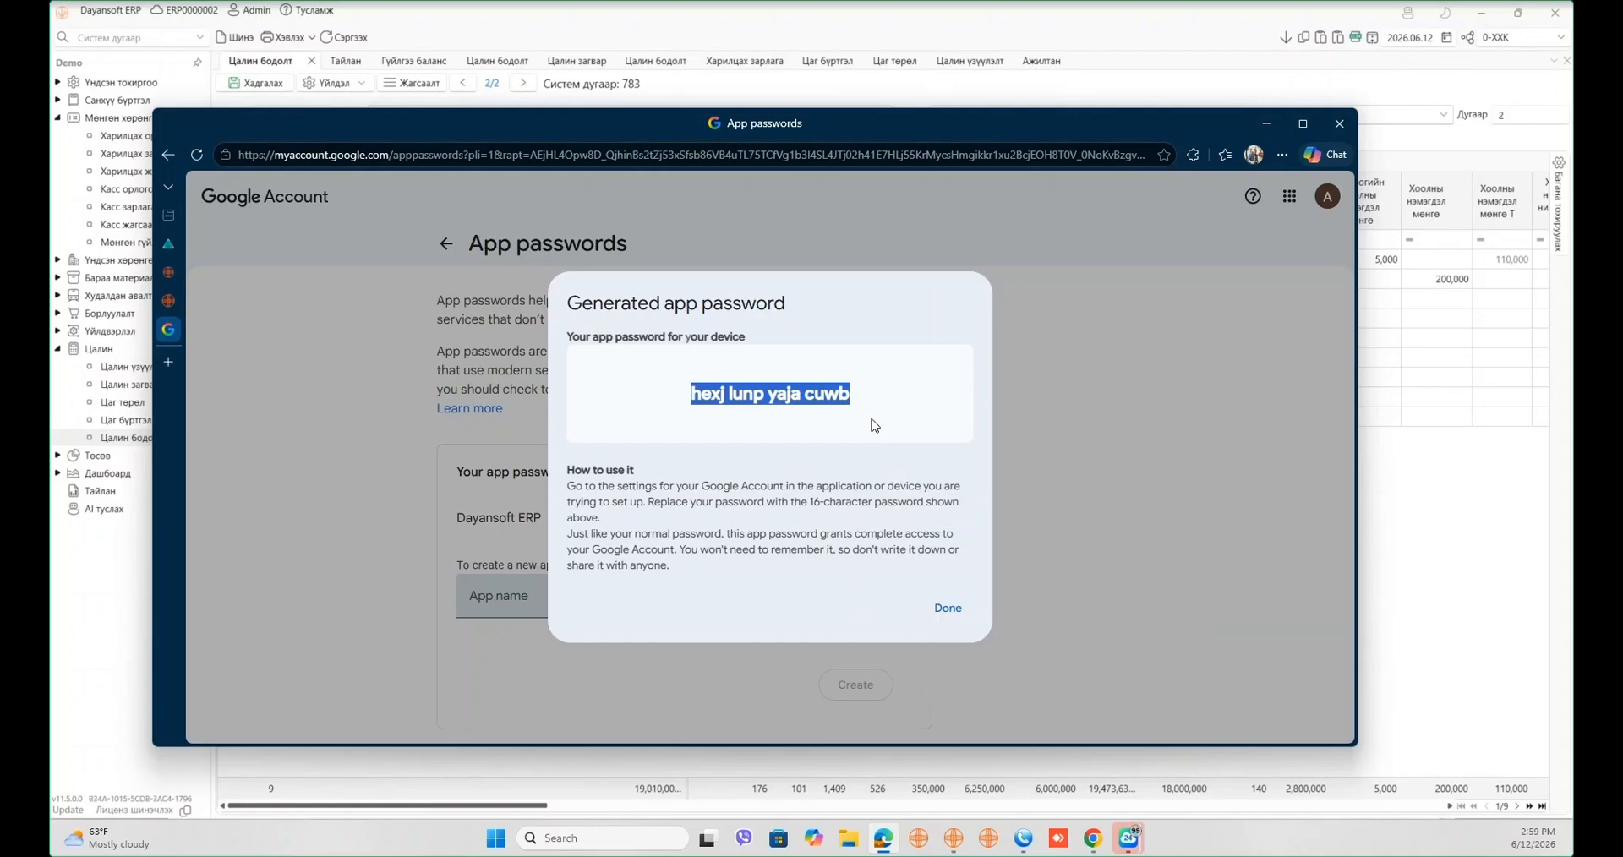
right_click(759, 393)
click(786, 408)
click(951, 609)
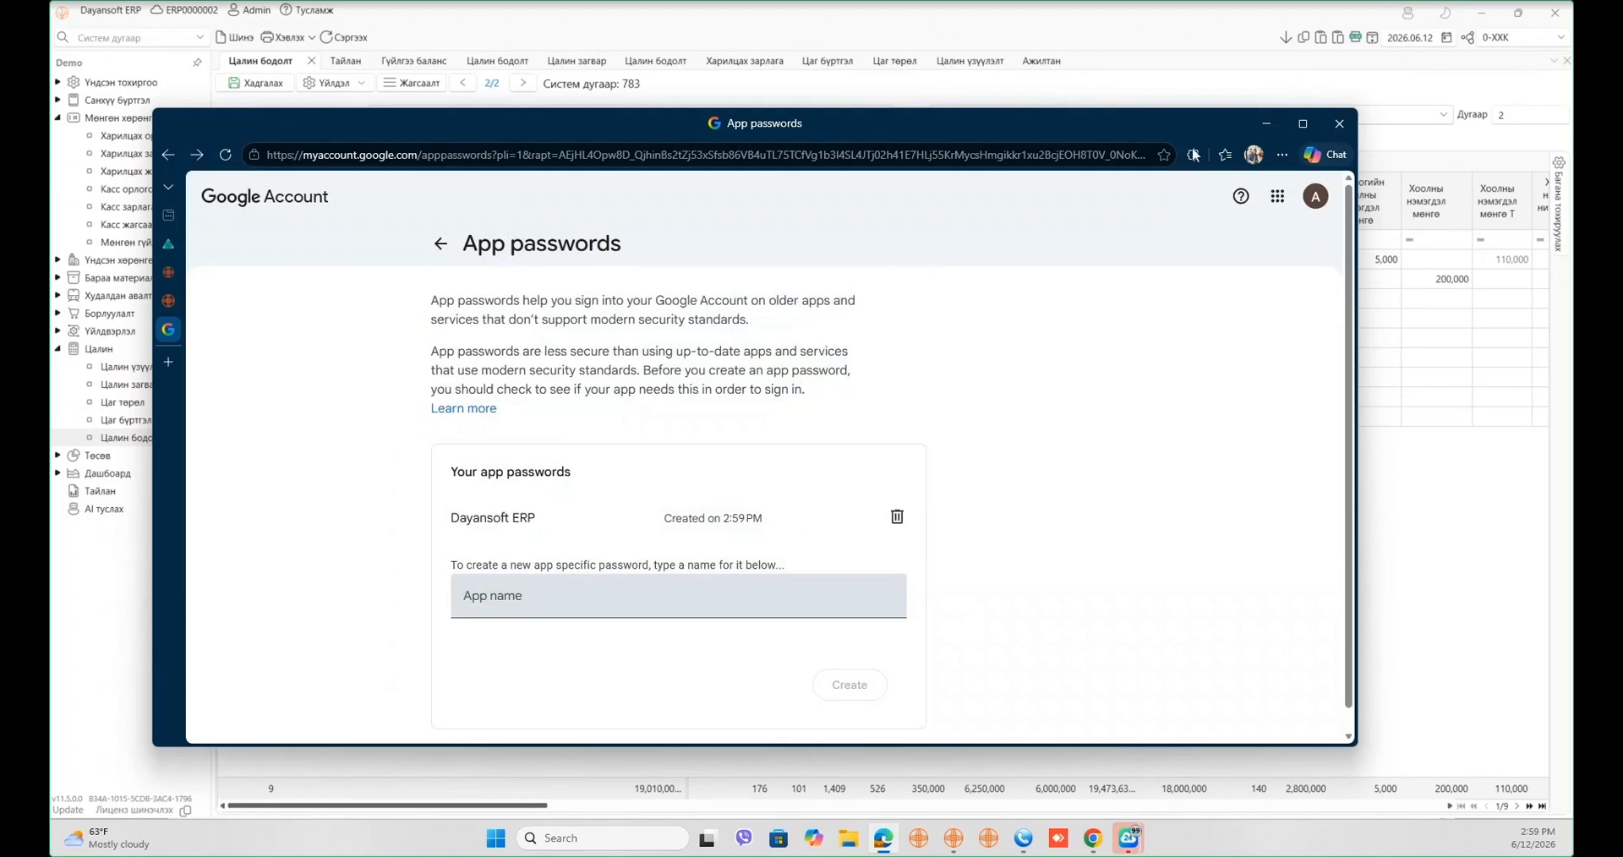
click(1265, 124)
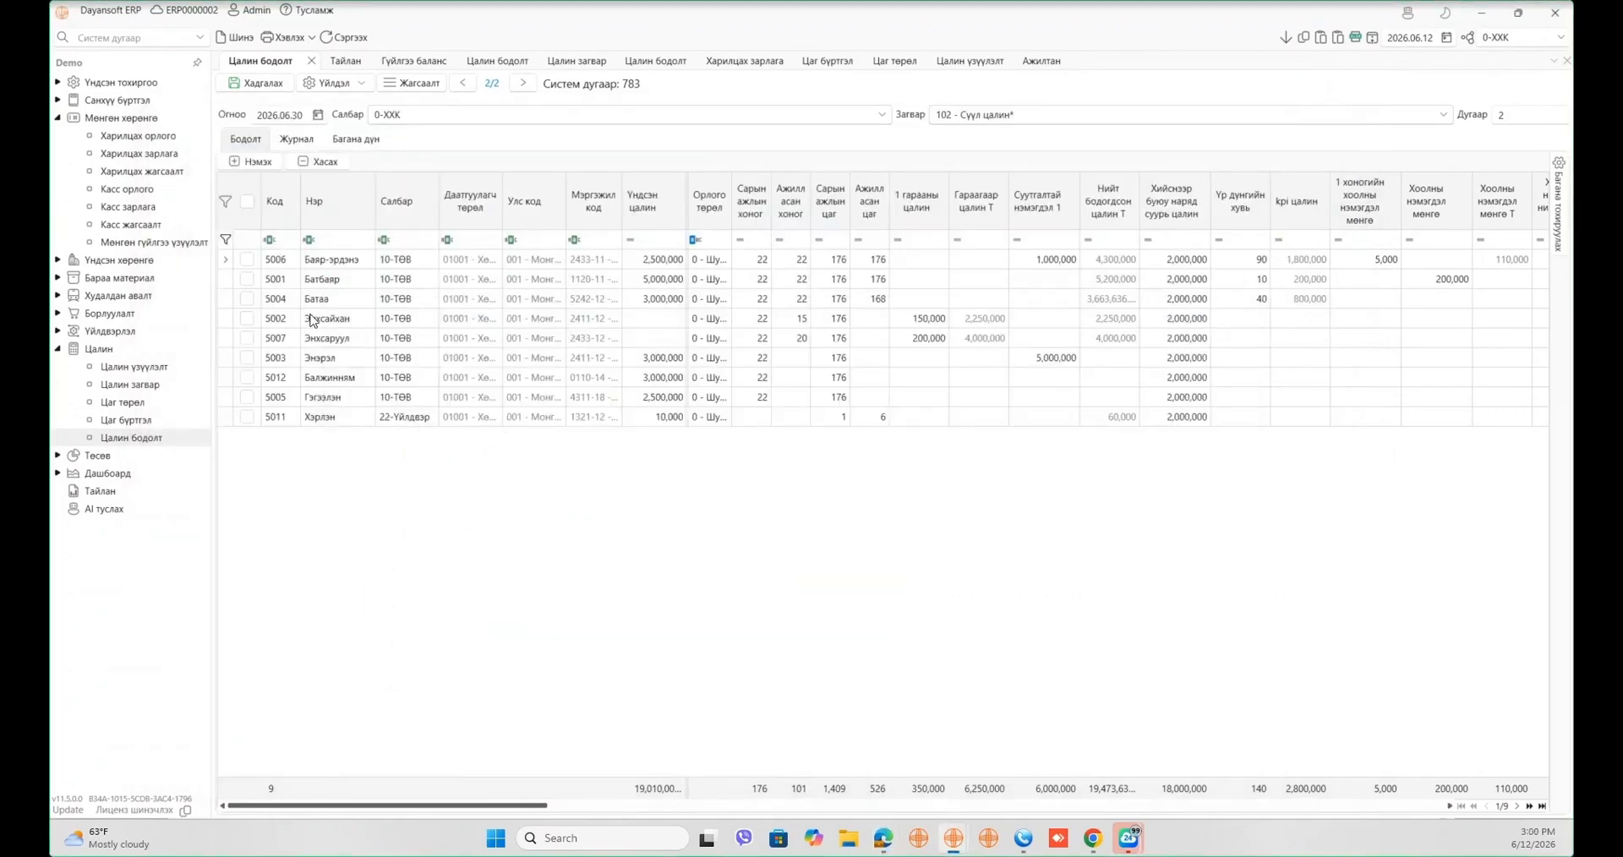
- Select all nine employees, open Цалингийн мэдээ илгээх, and paste the app password
click(245, 204)
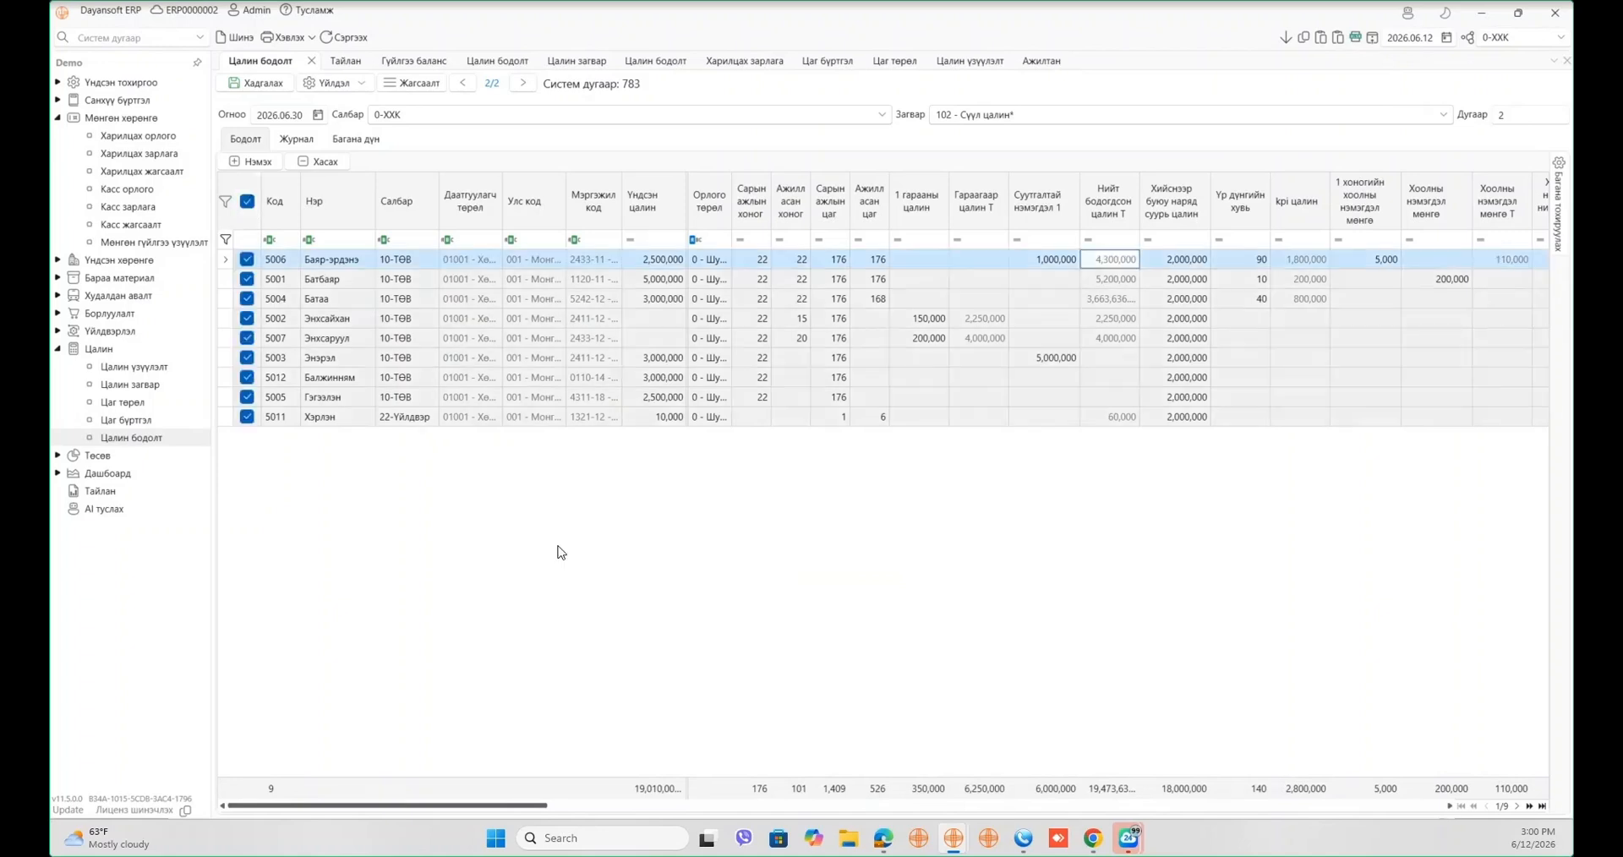
click(323, 85)
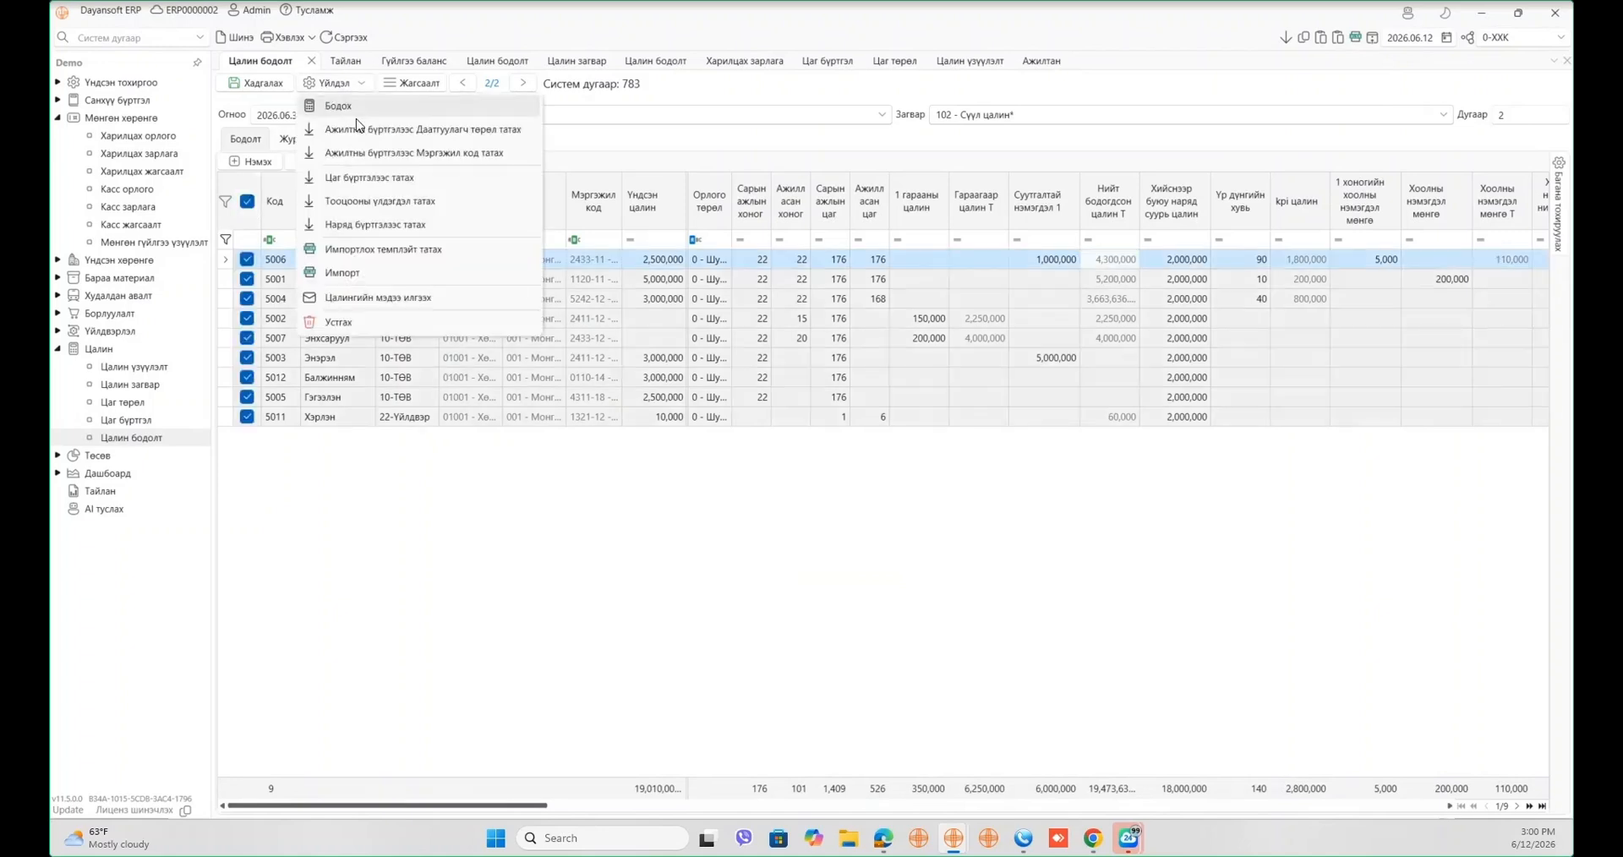
click(379, 297)
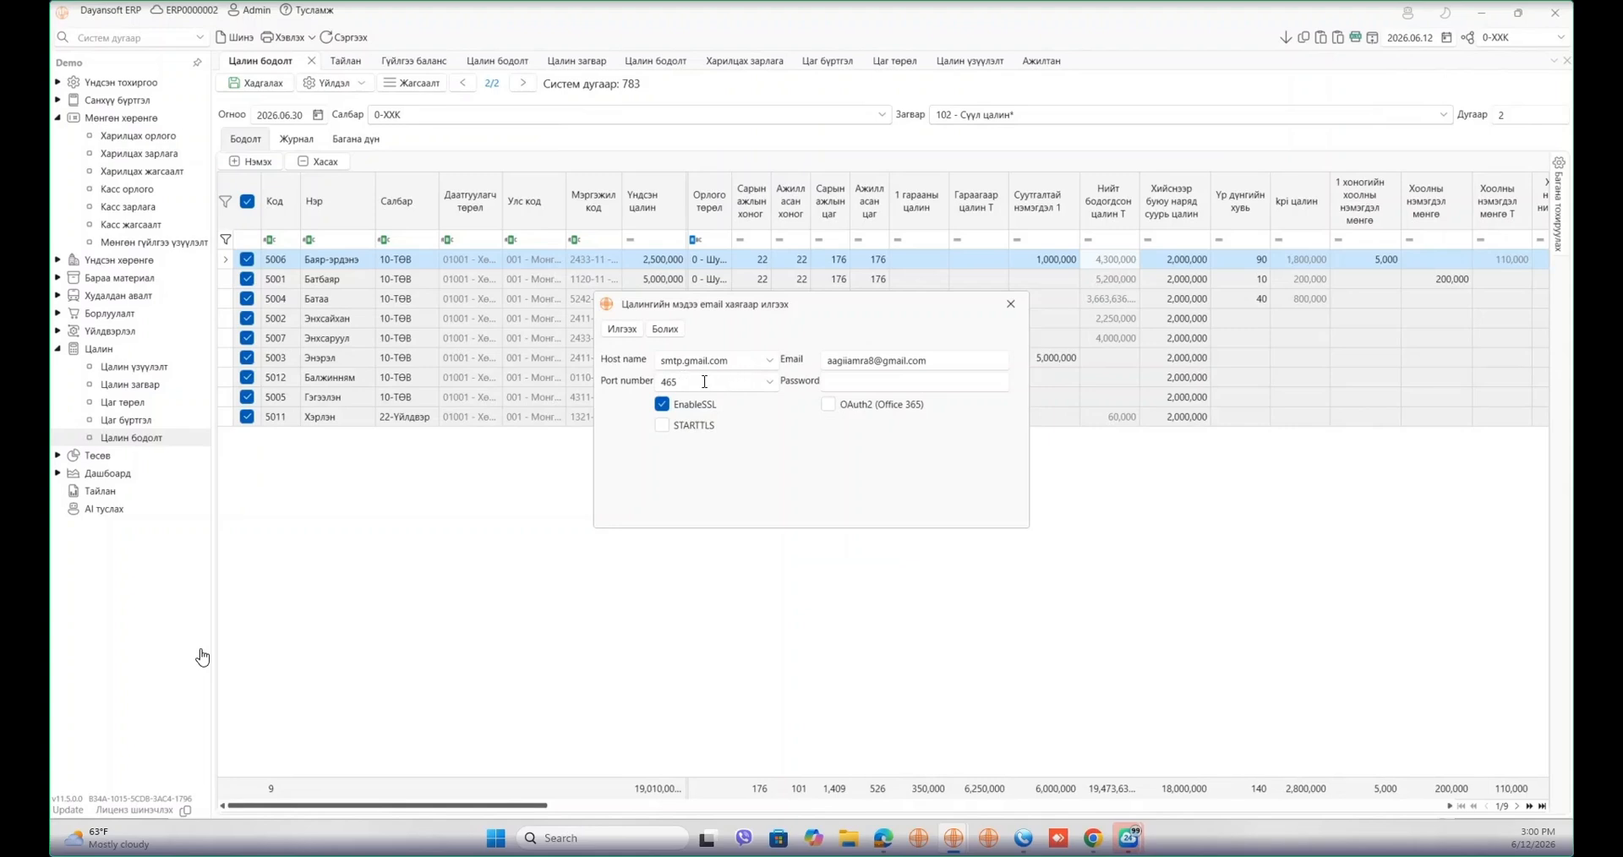
drag(725, 381, 658, 386)
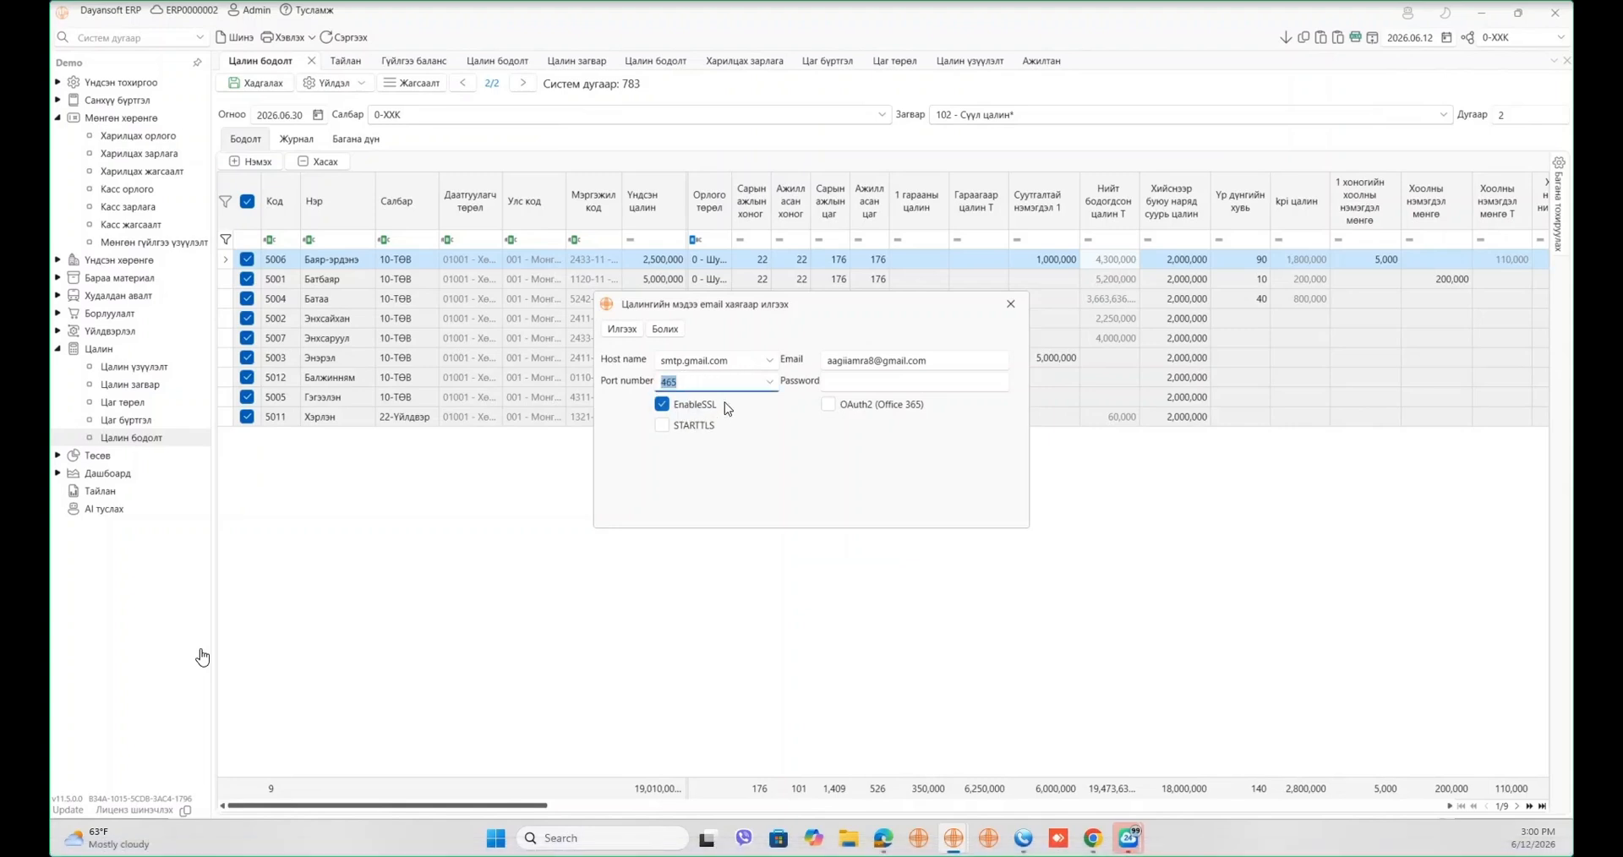
click(932, 384)
key(ctrl+v)
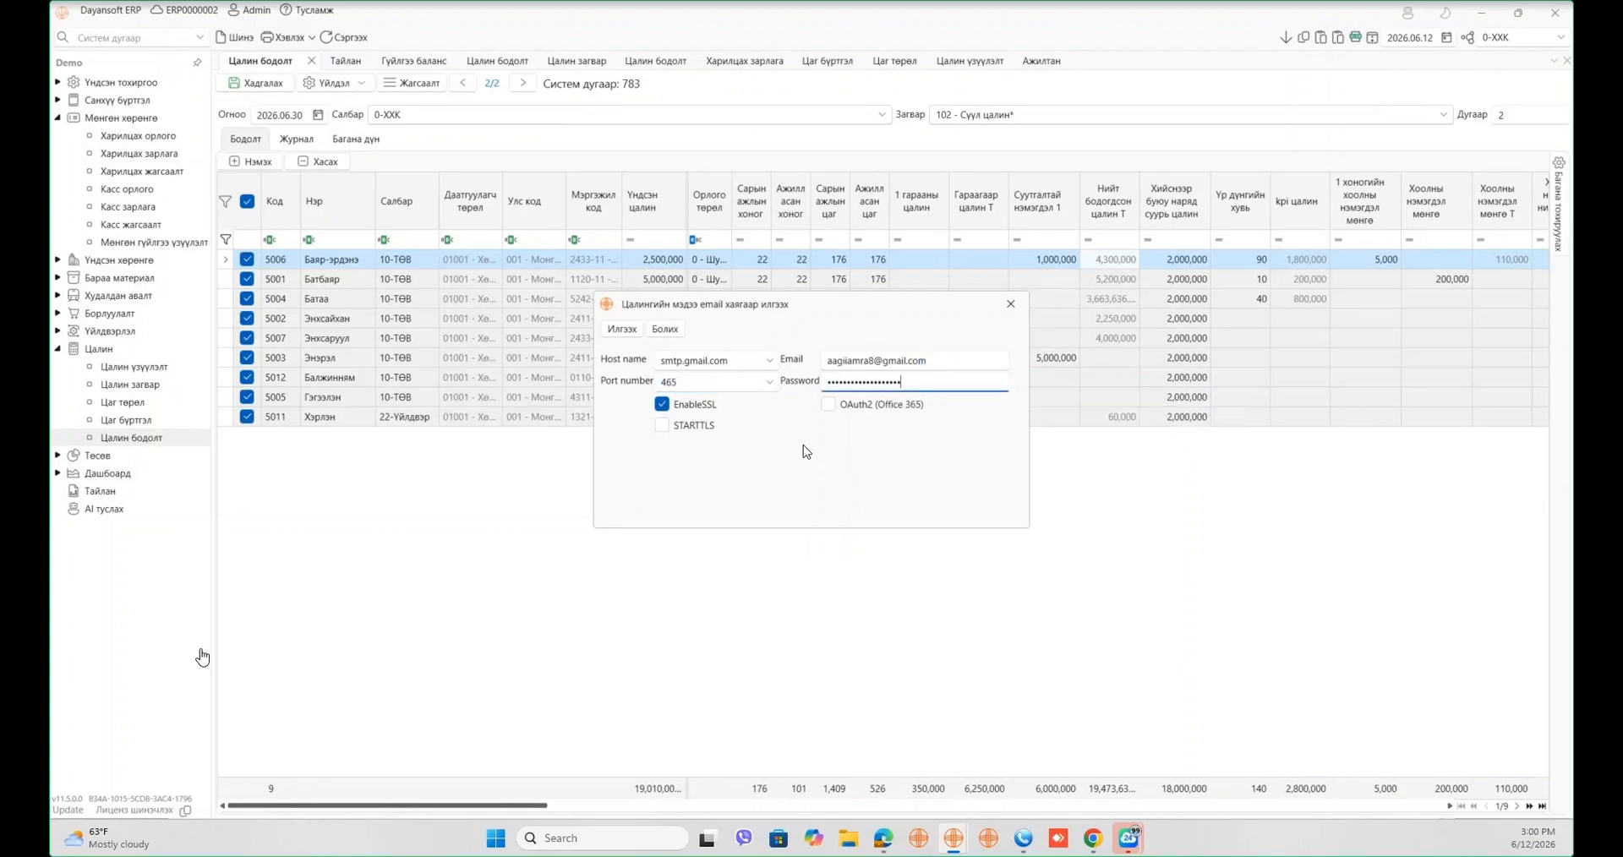
- Set the SMTP host to smtp.gmail.com on port 587 with OAuth2 left off
click(772, 361)
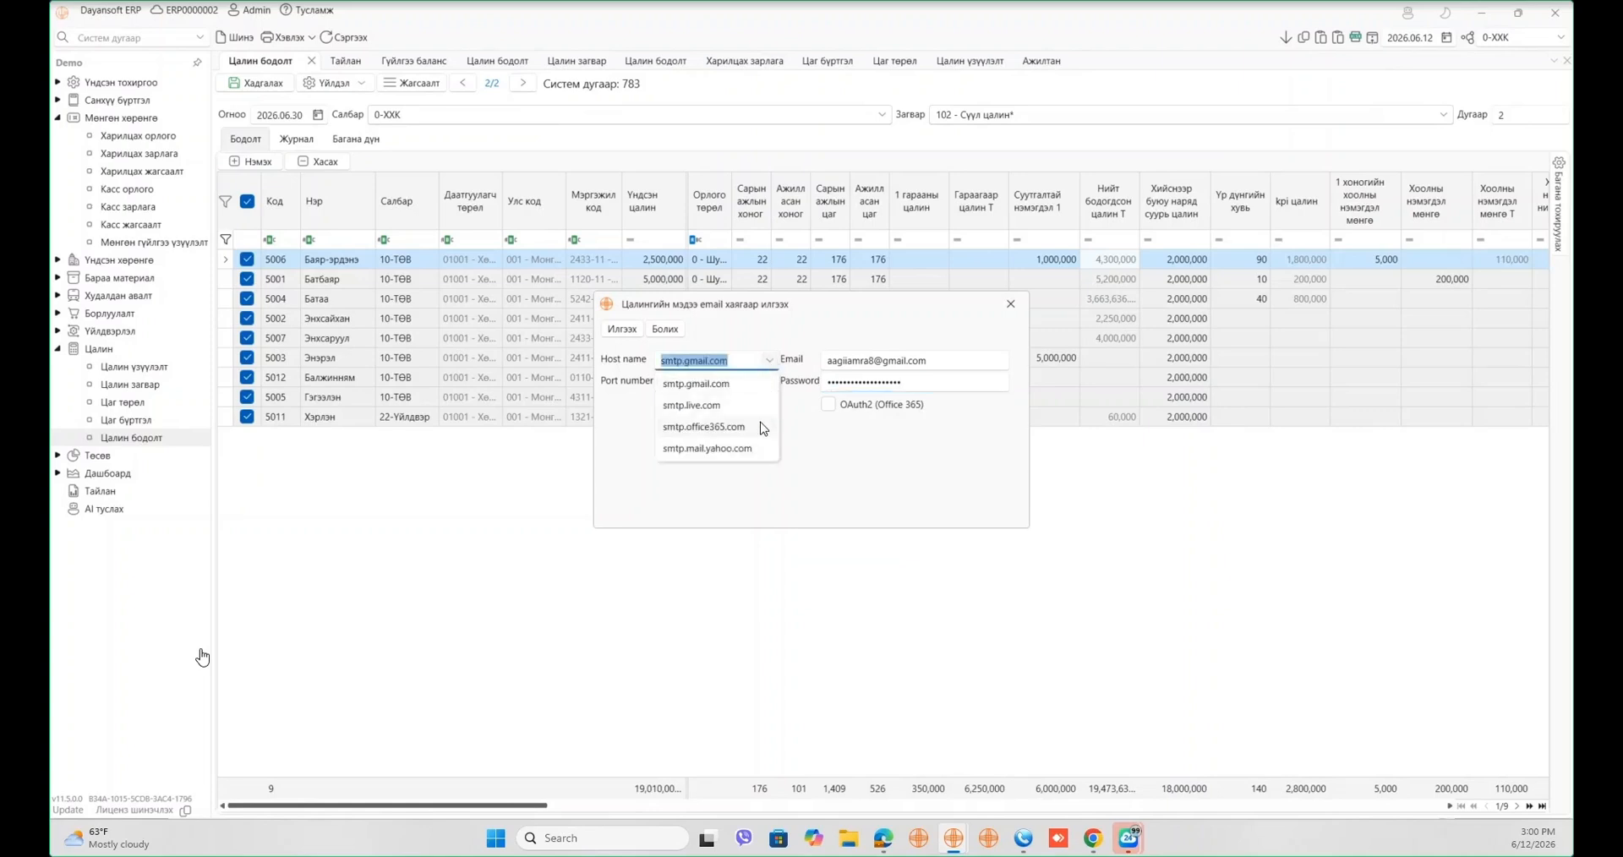
click(808, 477)
click(771, 382)
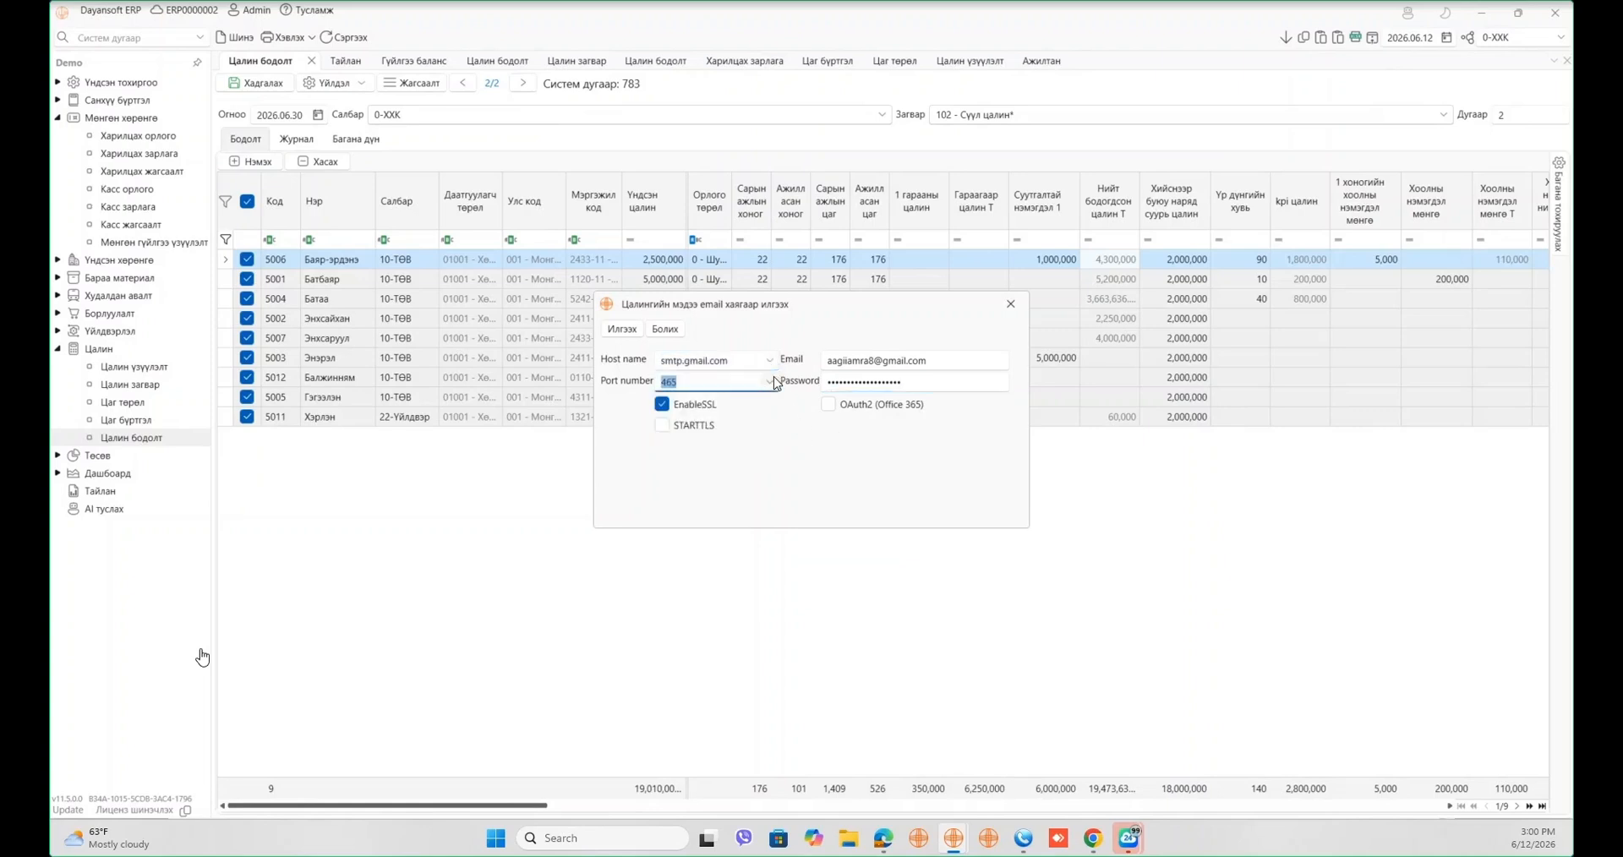
click(865, 485)
click(829, 405)
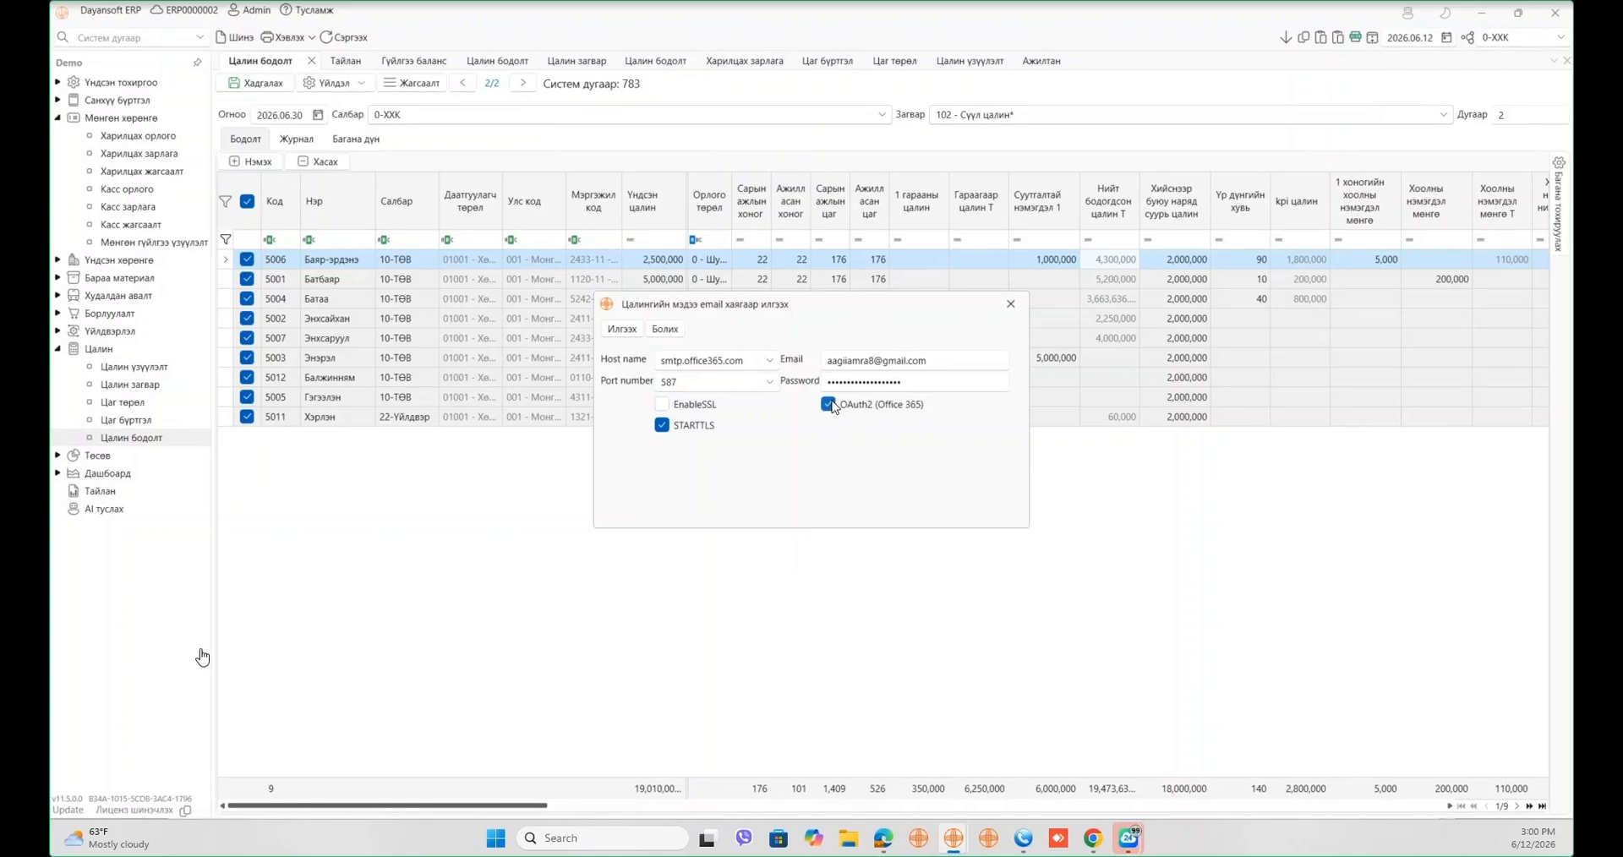
click(830, 404)
click(770, 361)
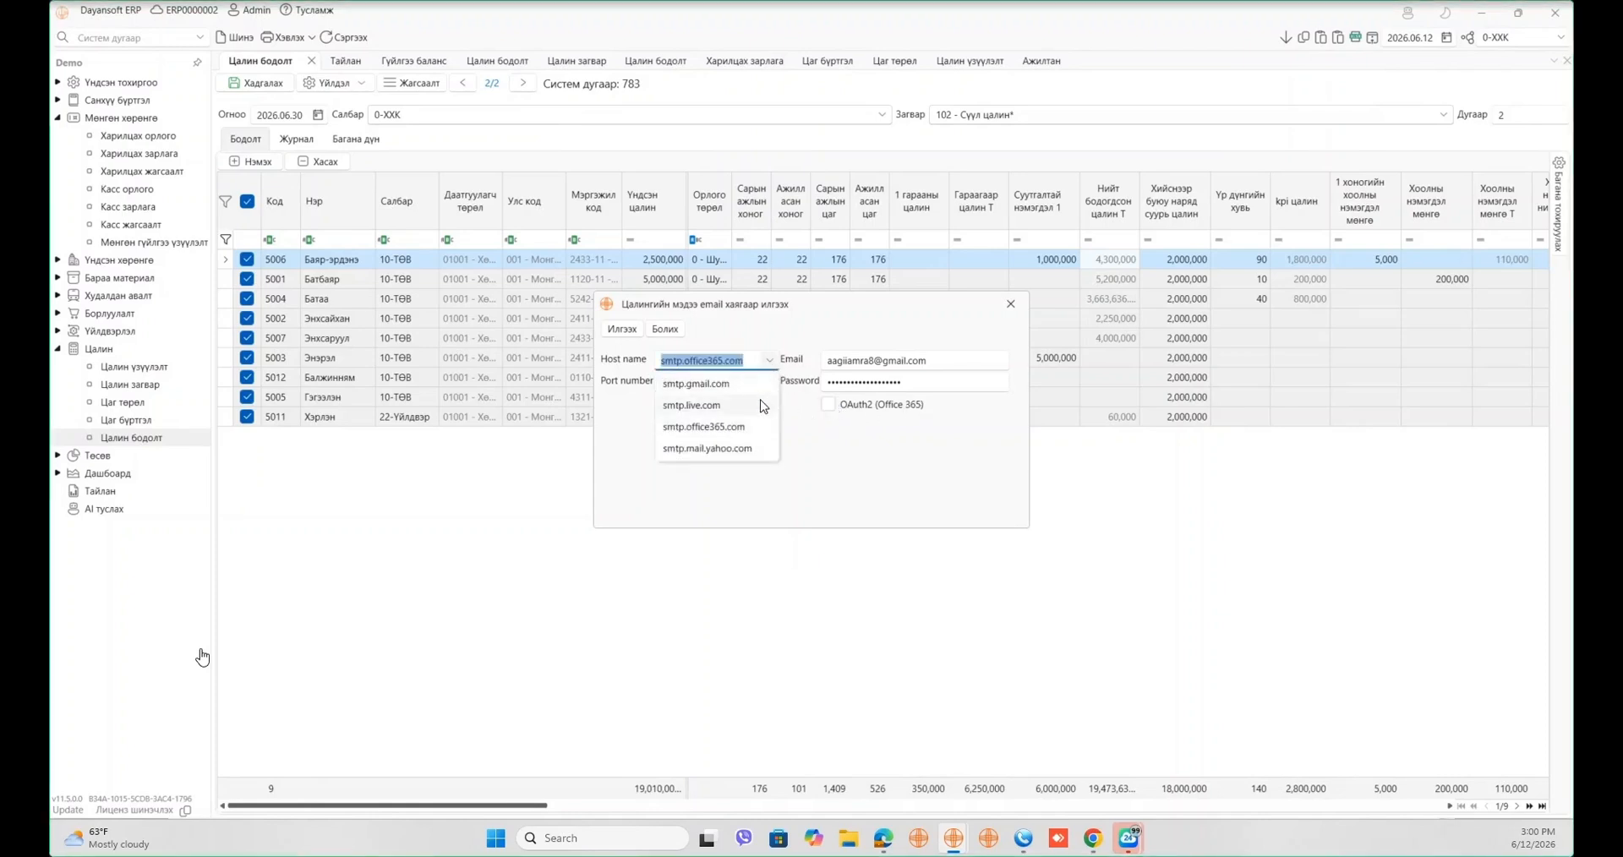
click(731, 384)
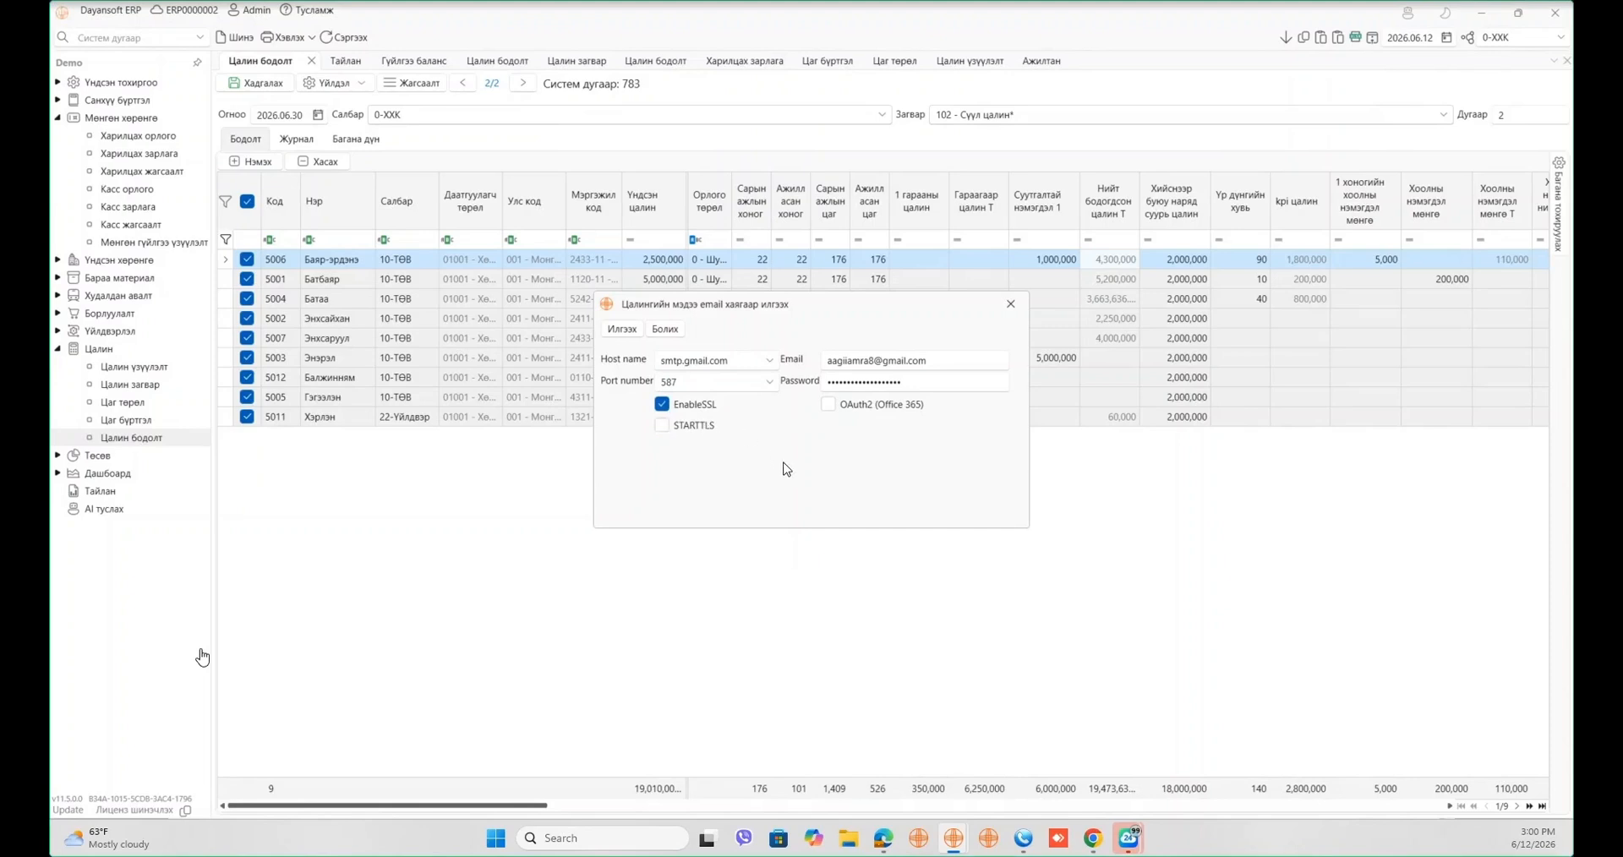
- After a connection error, switch the port to 465 and resend; confirm delivery to 2 employees
click(622, 329)
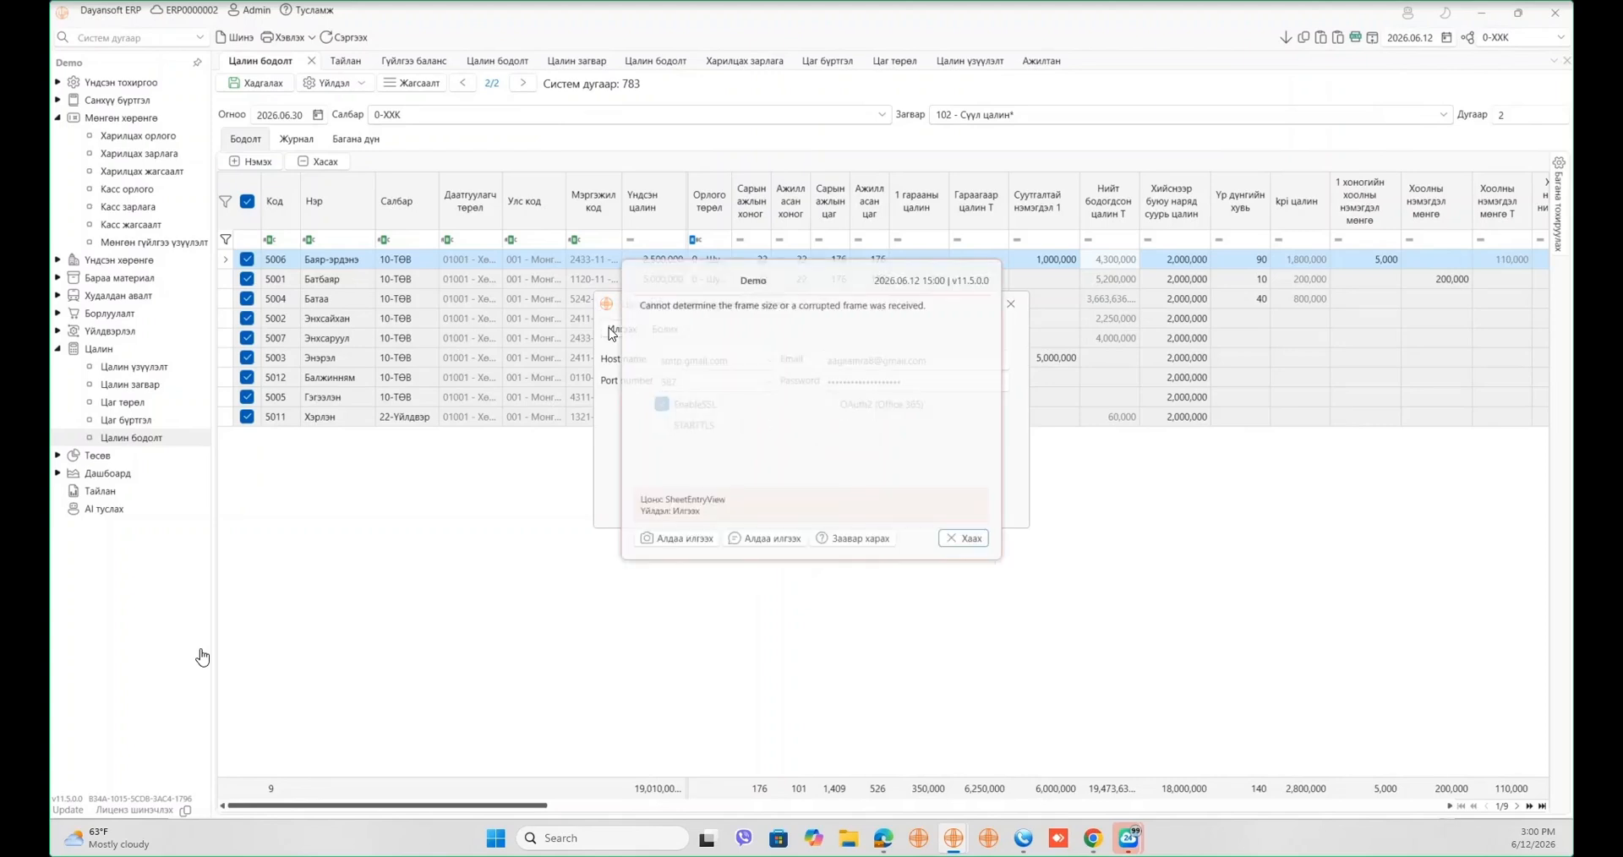
click(961, 538)
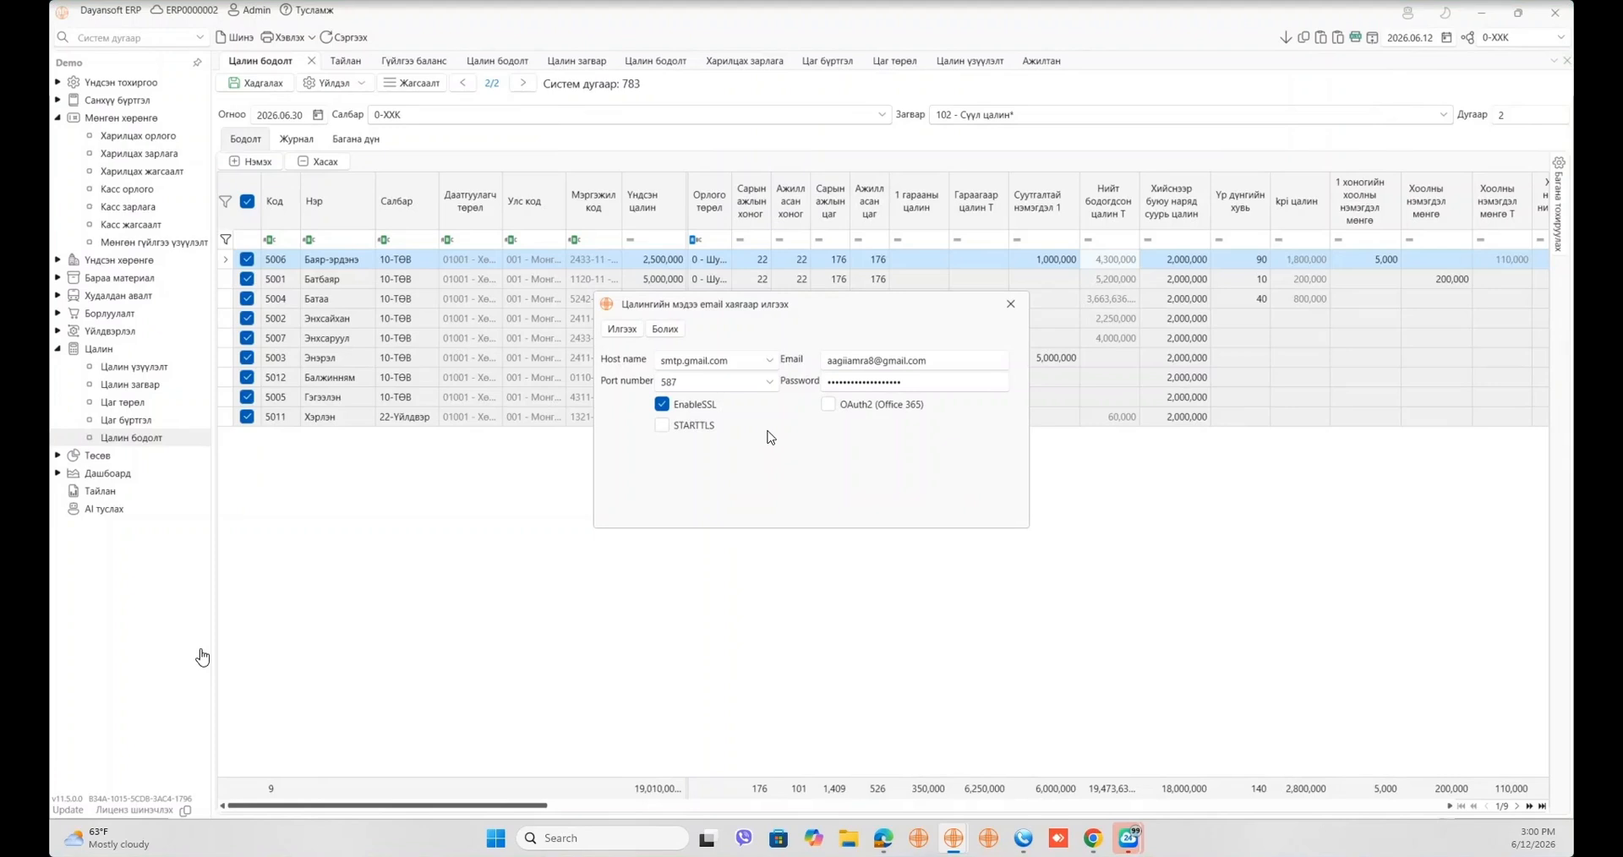
click(769, 381)
click(723, 428)
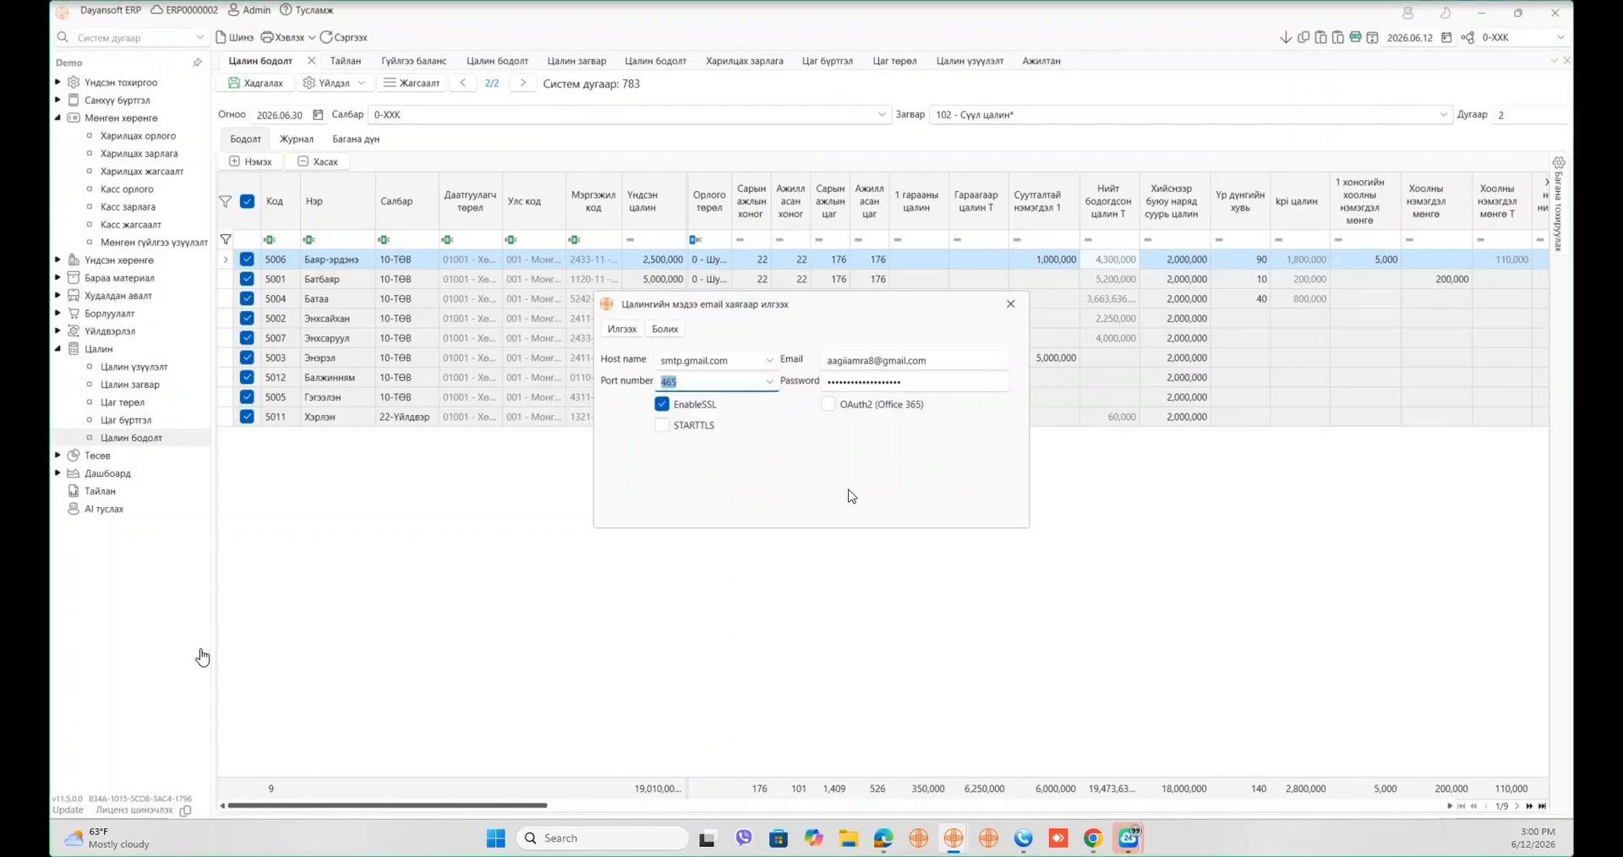
click(631, 336)
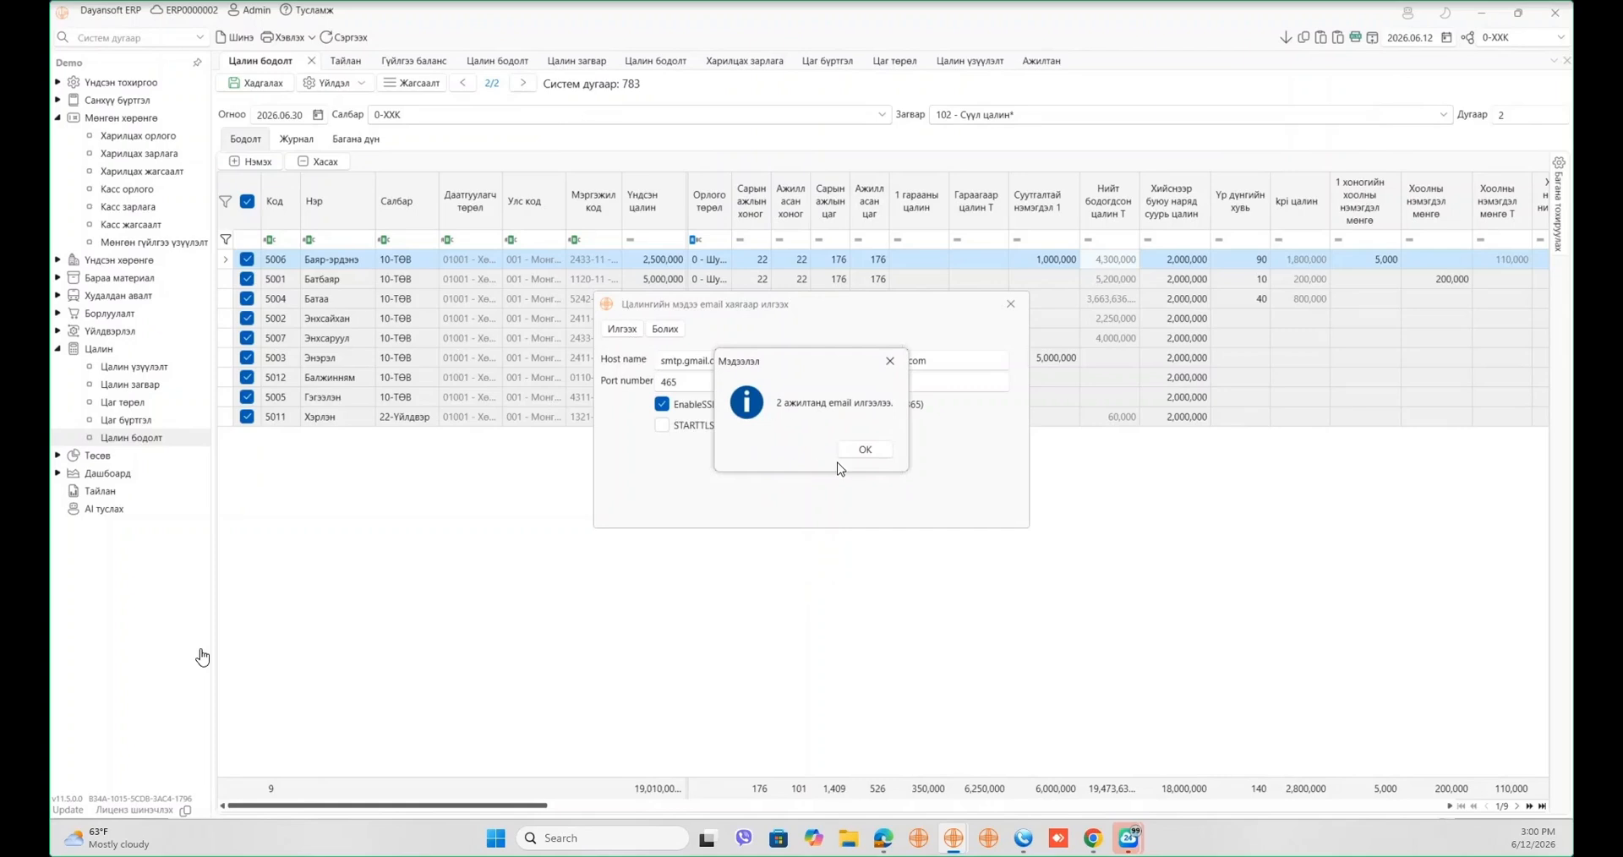
click(865, 449)
click(1011, 303)
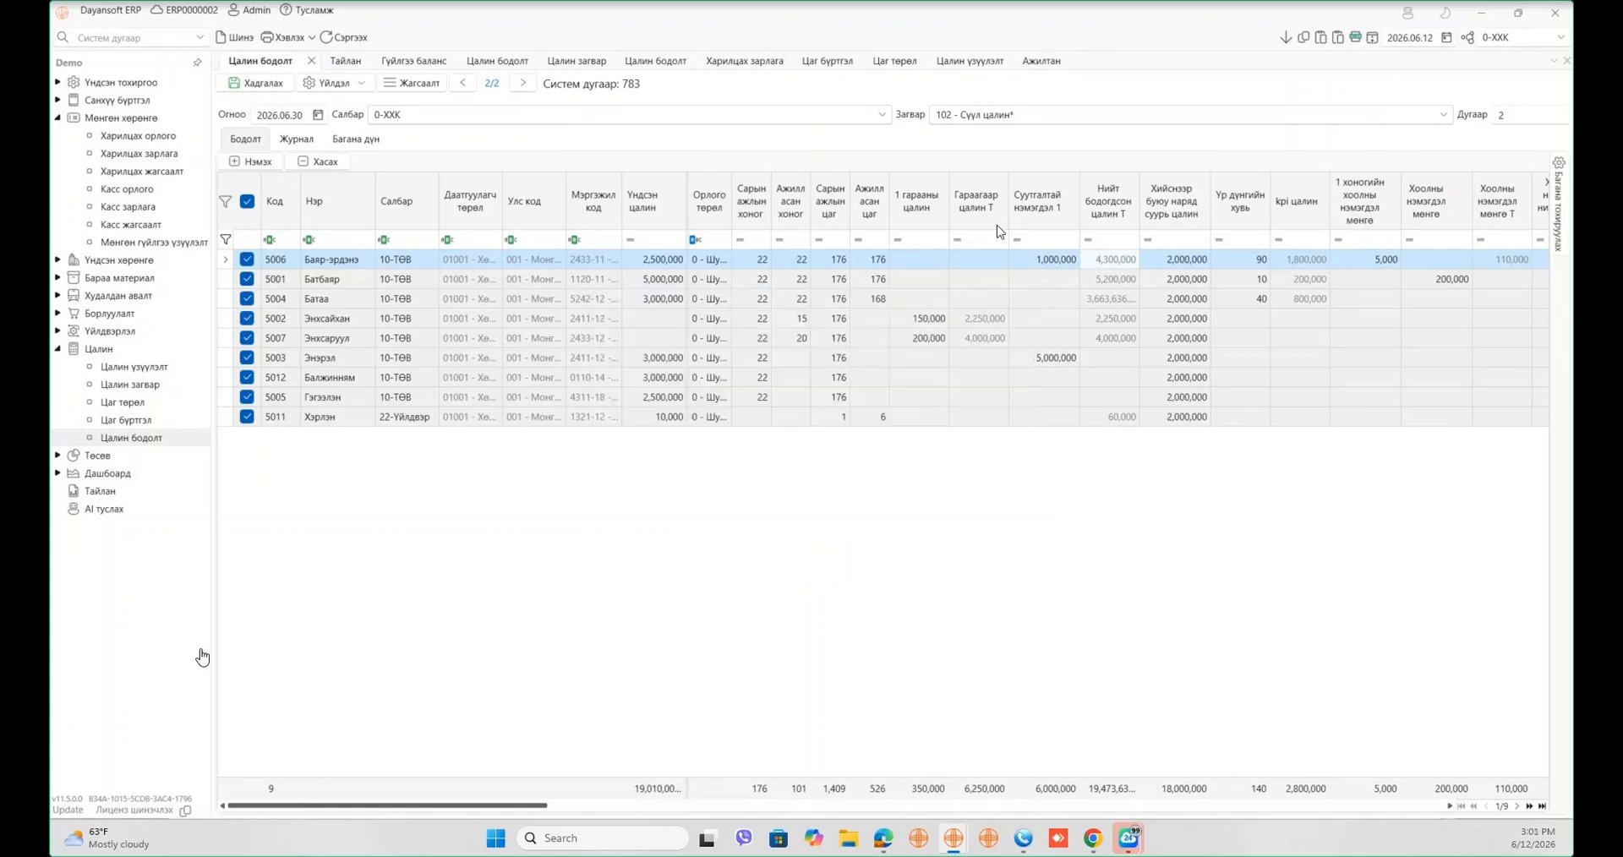
- Check employees' Mail addresses in the Ажилтан list, then bring the Google Account browser back
click(1041, 60)
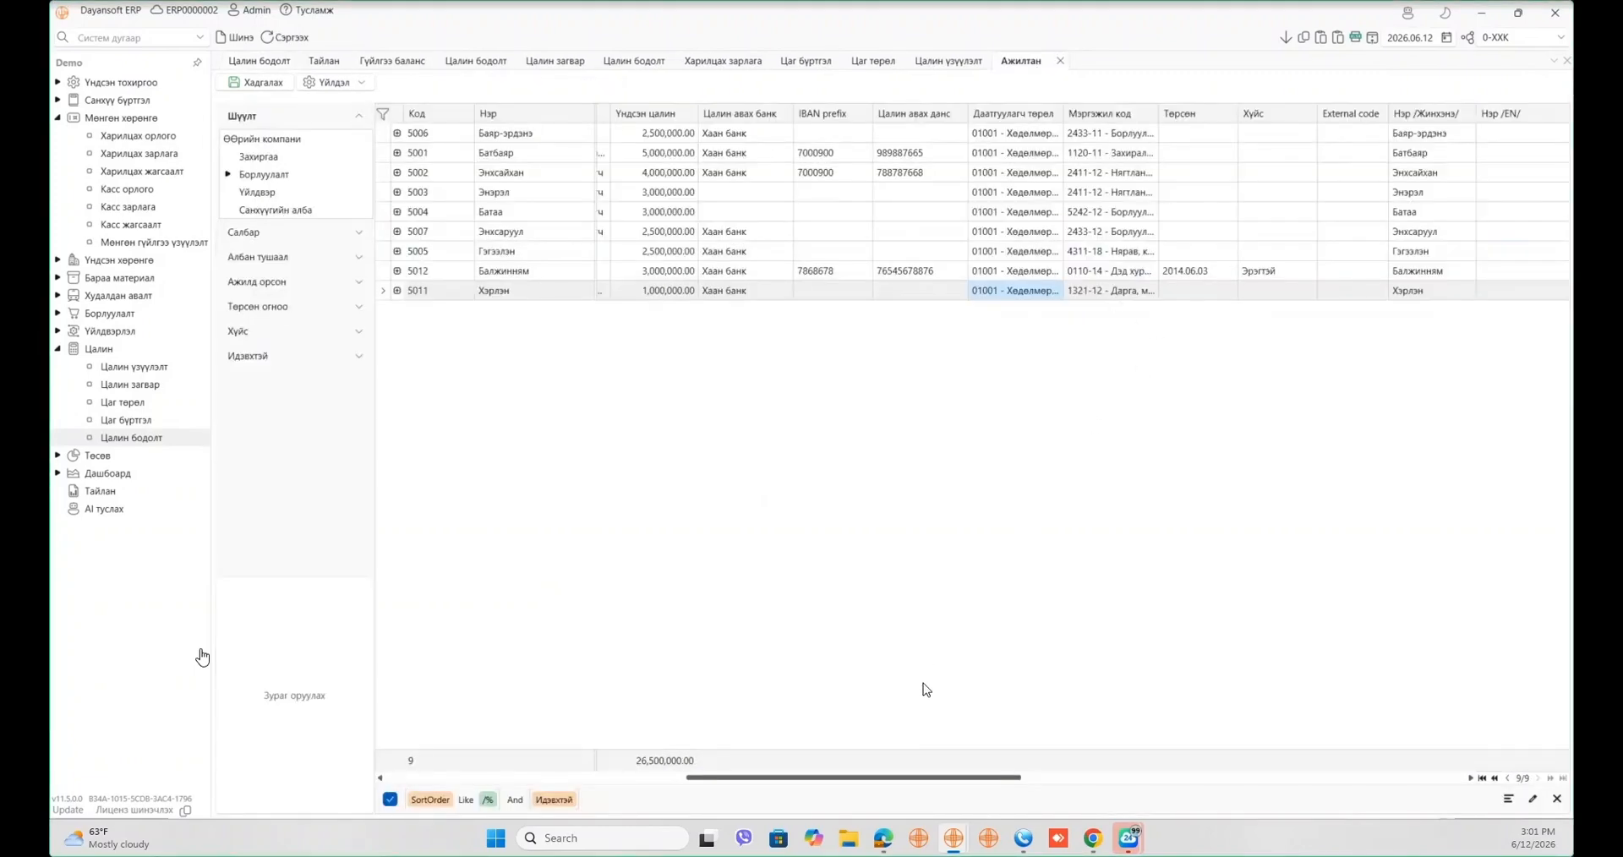
click(677, 777)
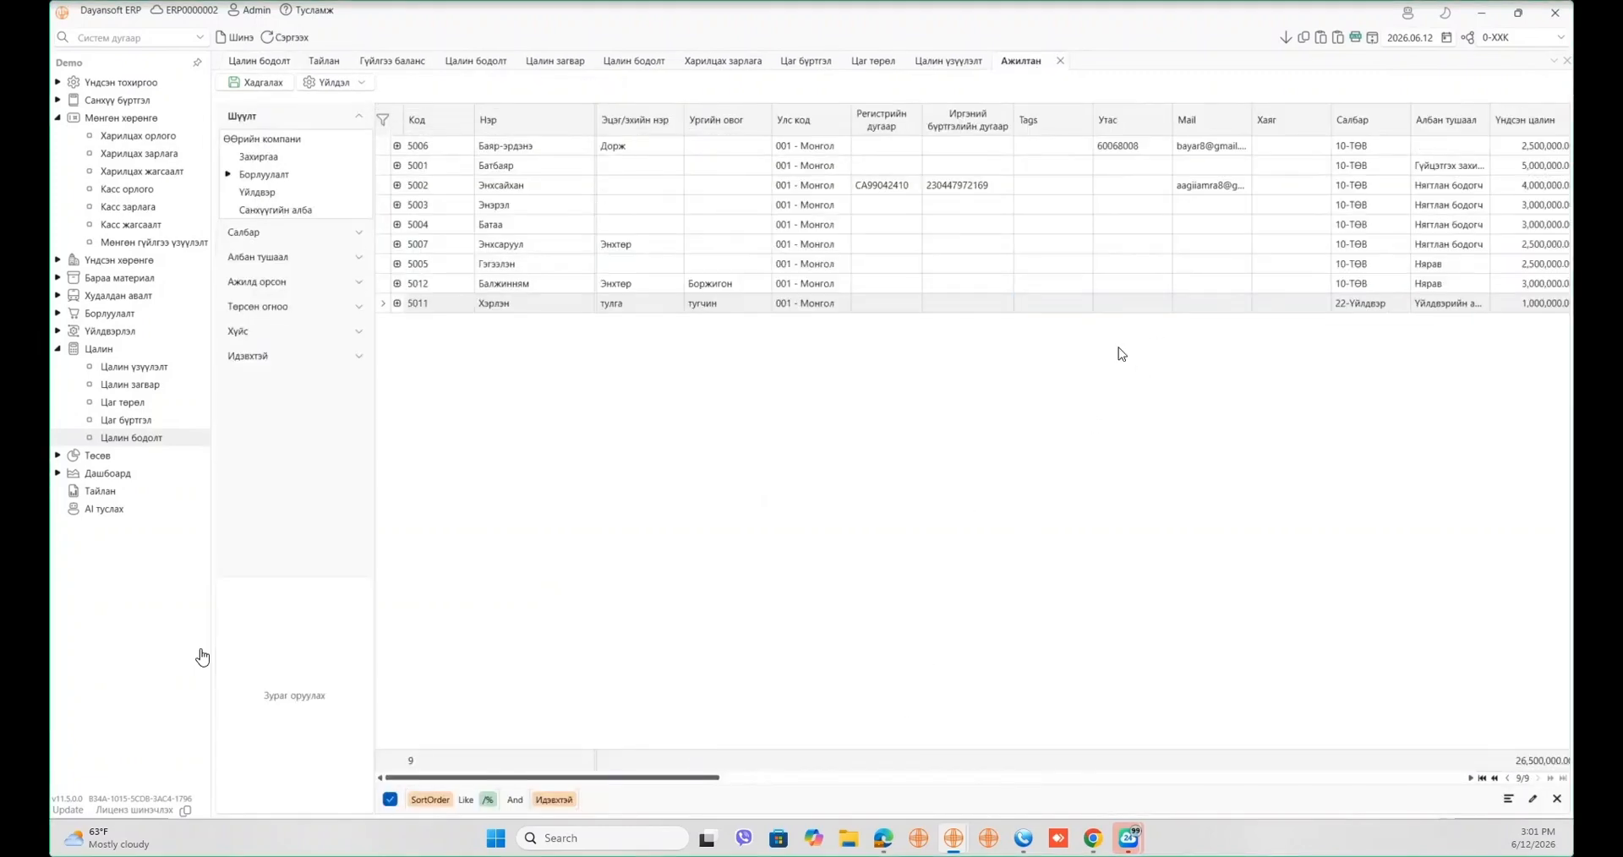
click(1225, 149)
click(1224, 199)
click(1229, 192)
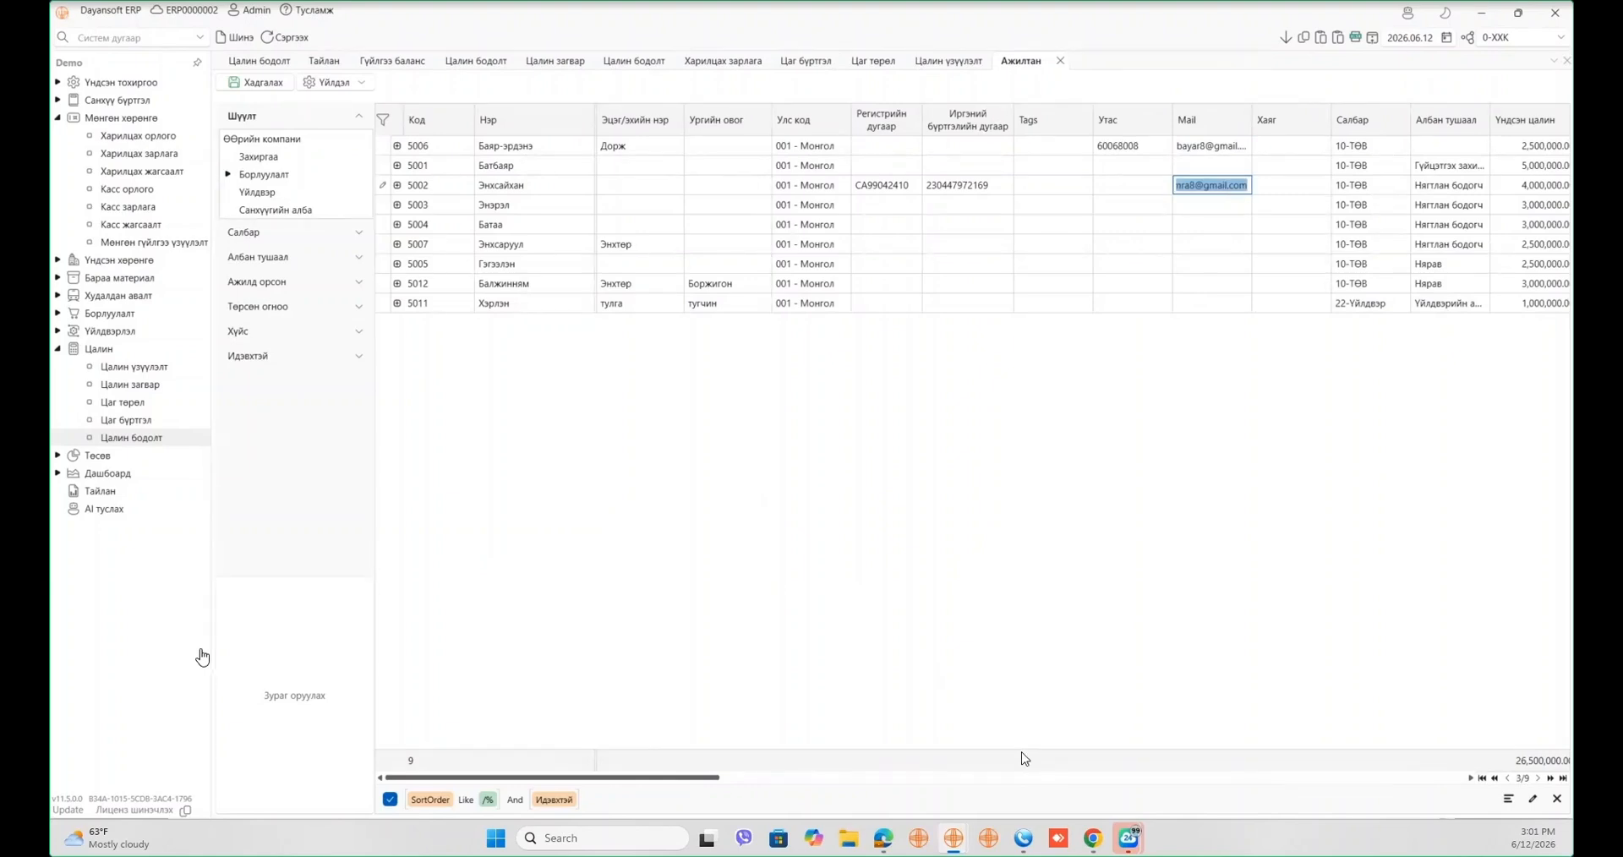
click(884, 839)
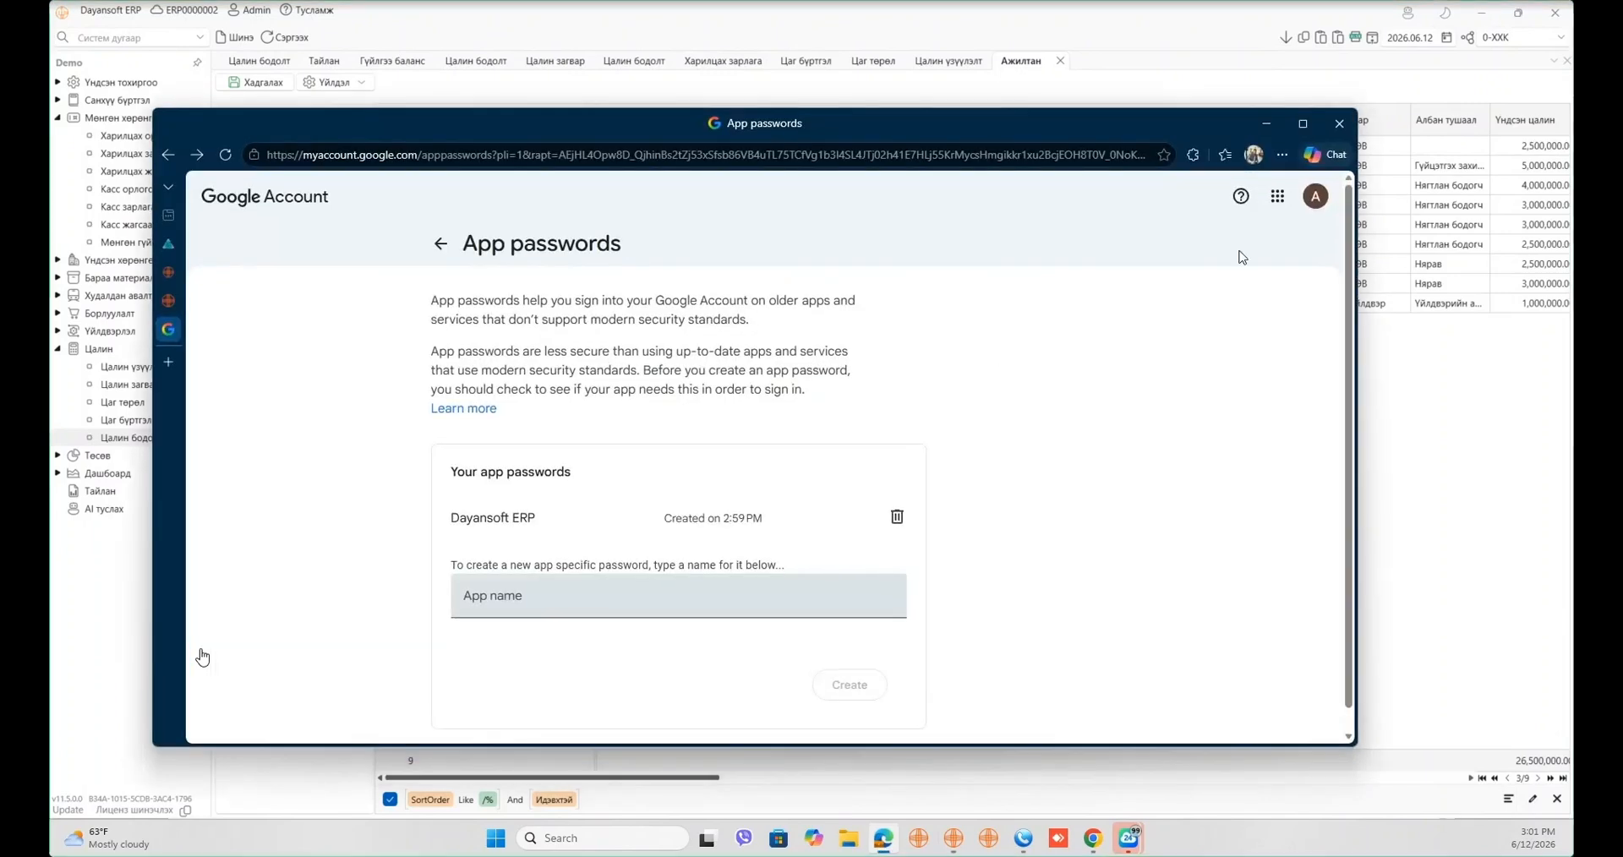
click(1278, 196)
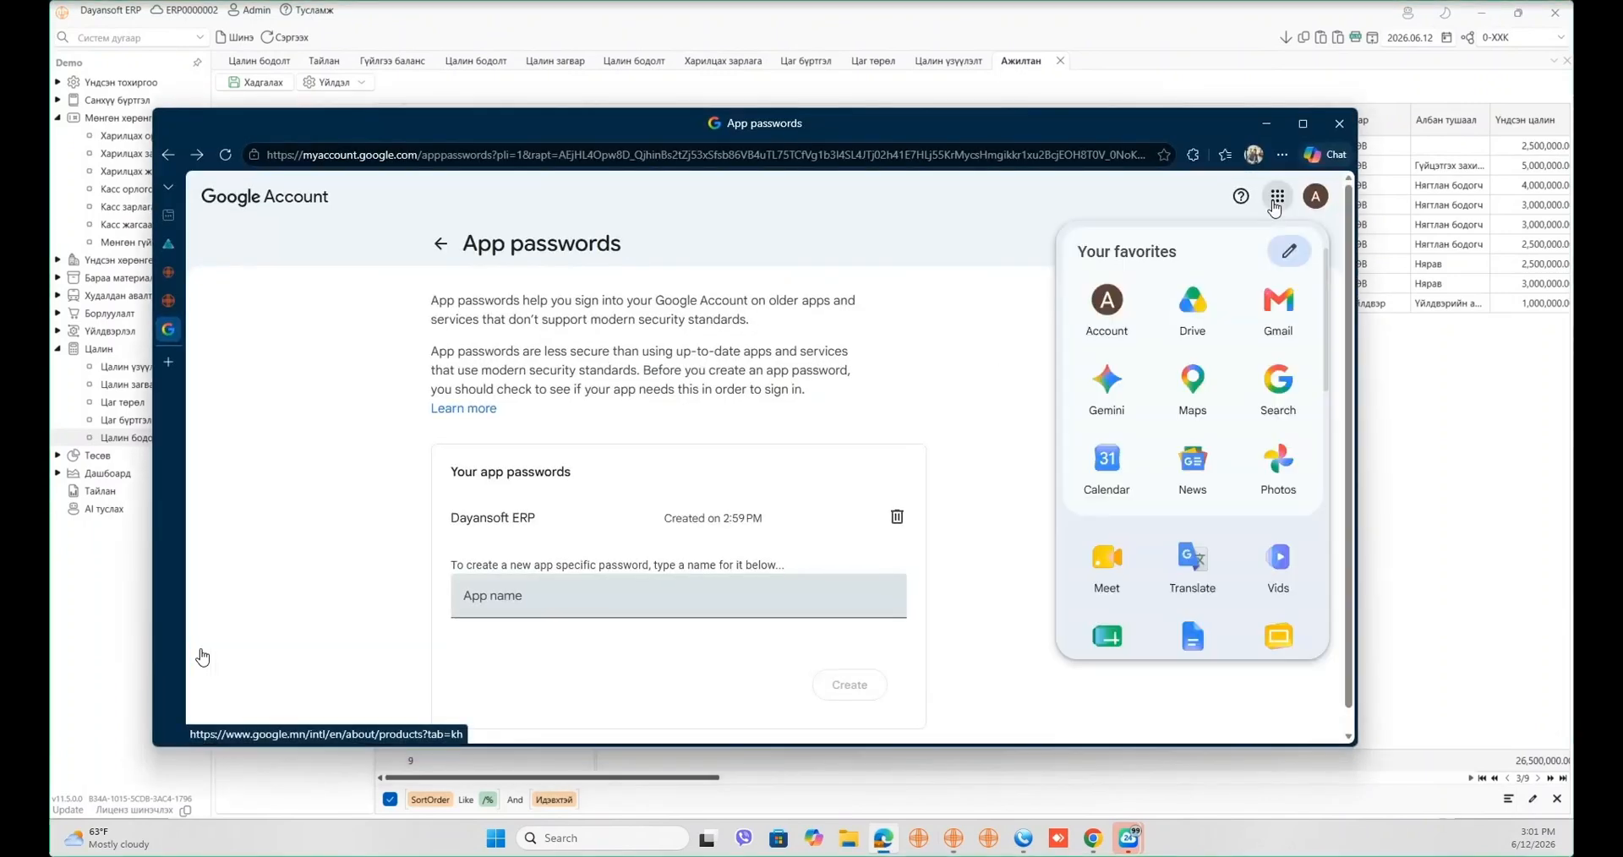
- Open the received Цалингийн мэдээ e-mail in Gmail, then switch back to the ERP
click(1252, 326)
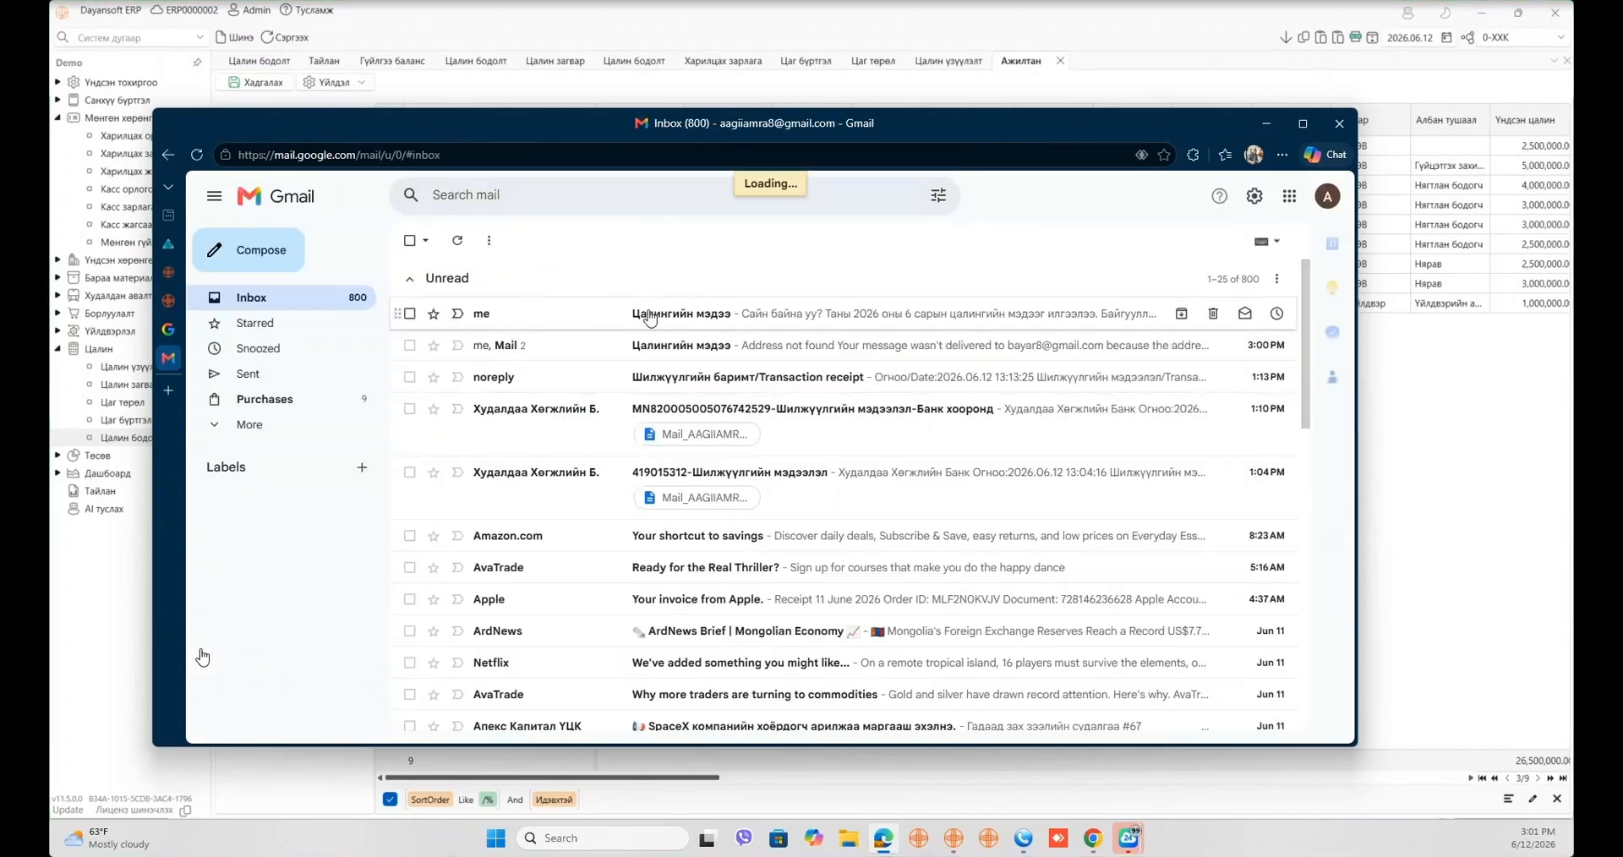
click(649, 313)
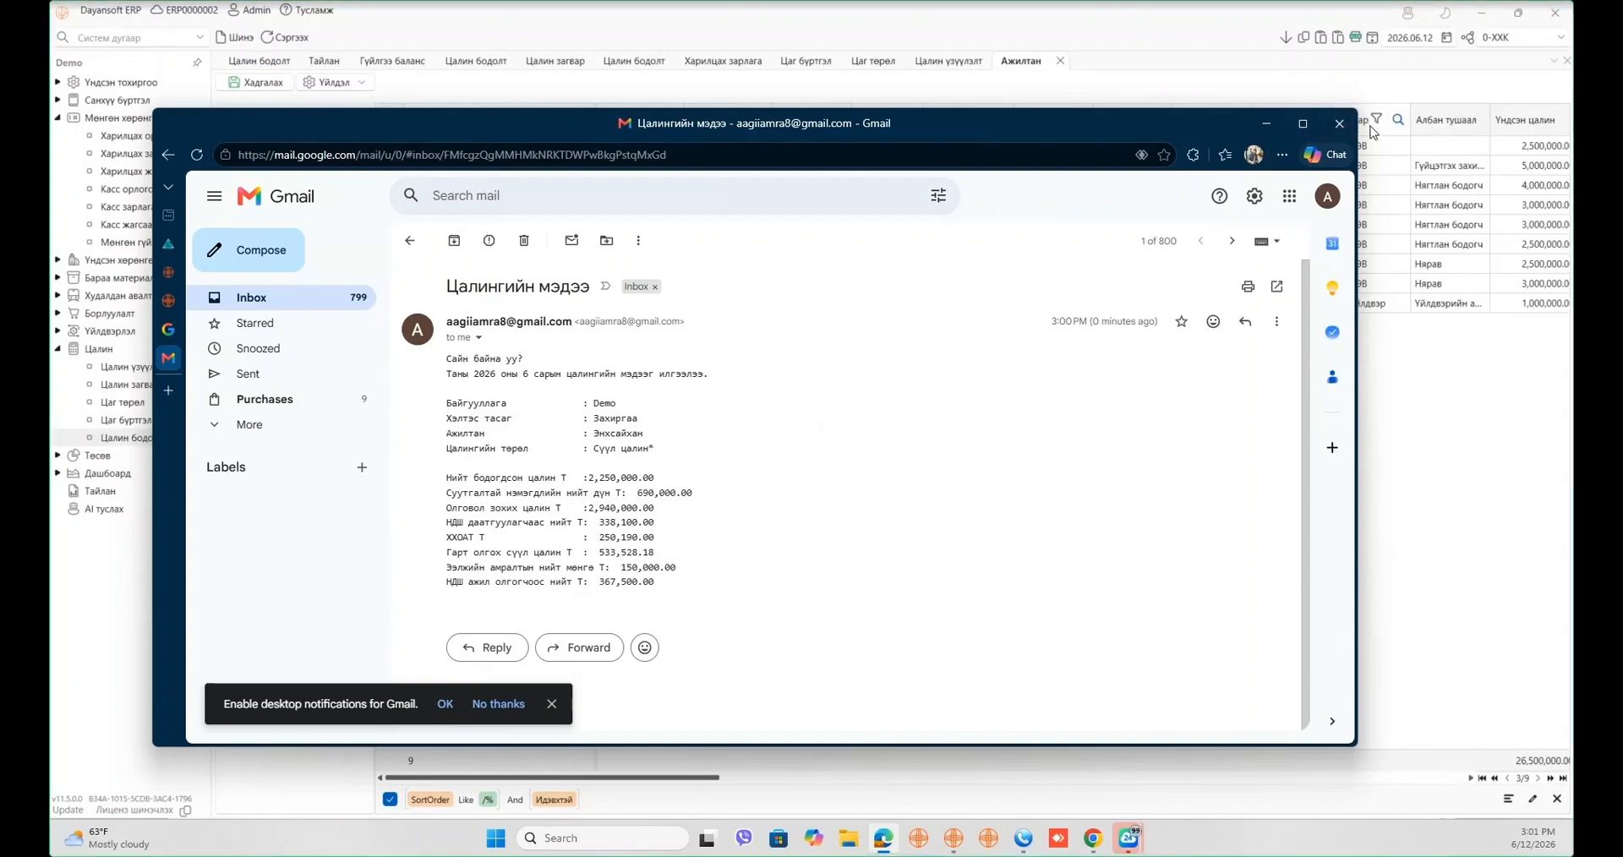
click(1371, 131)
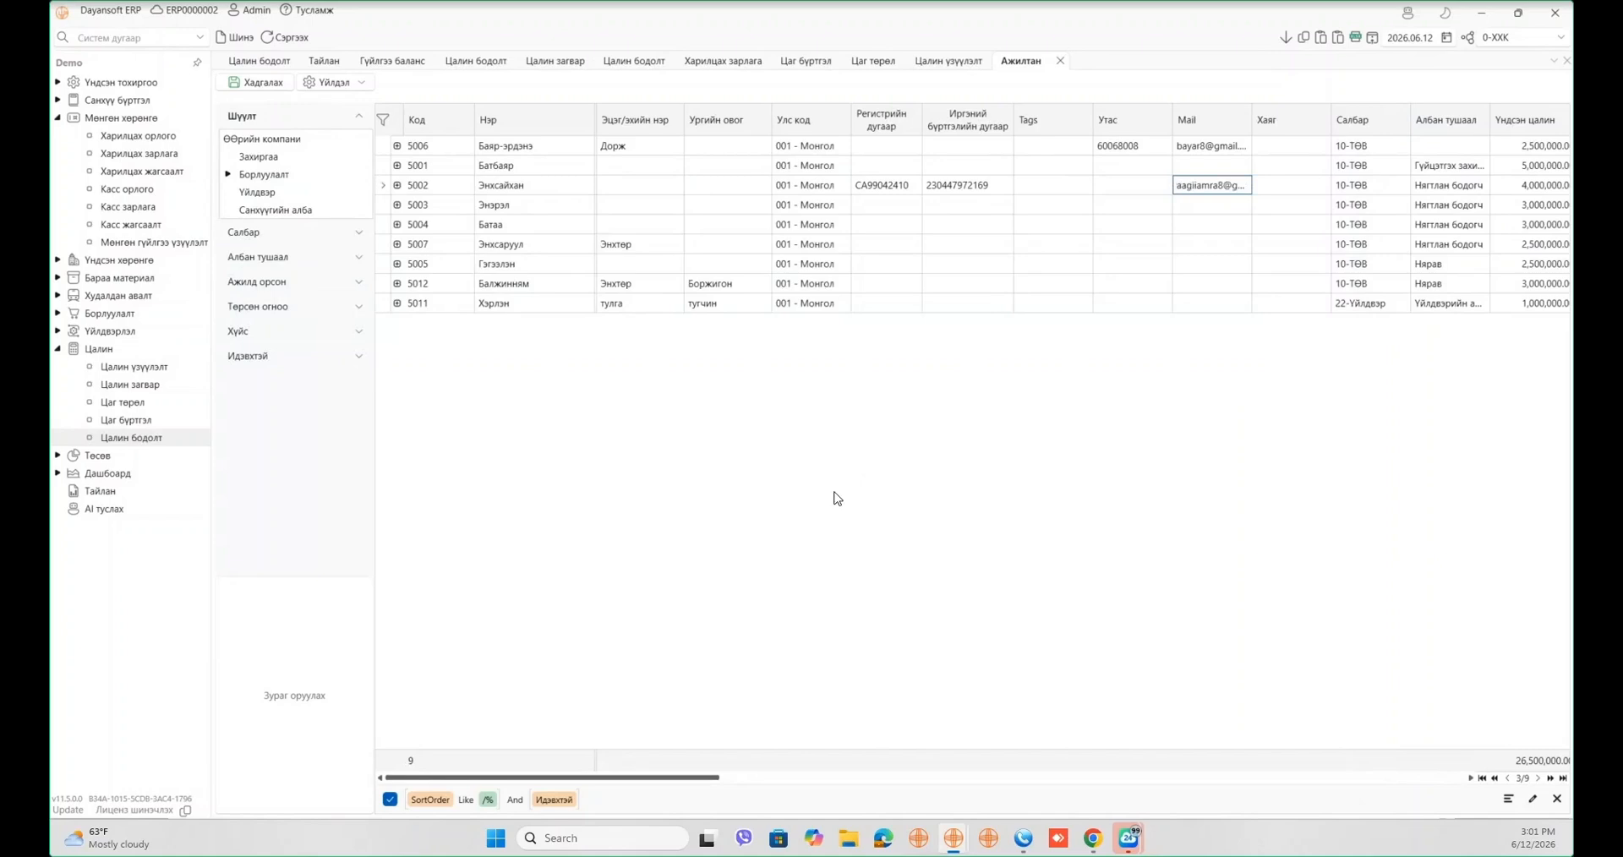